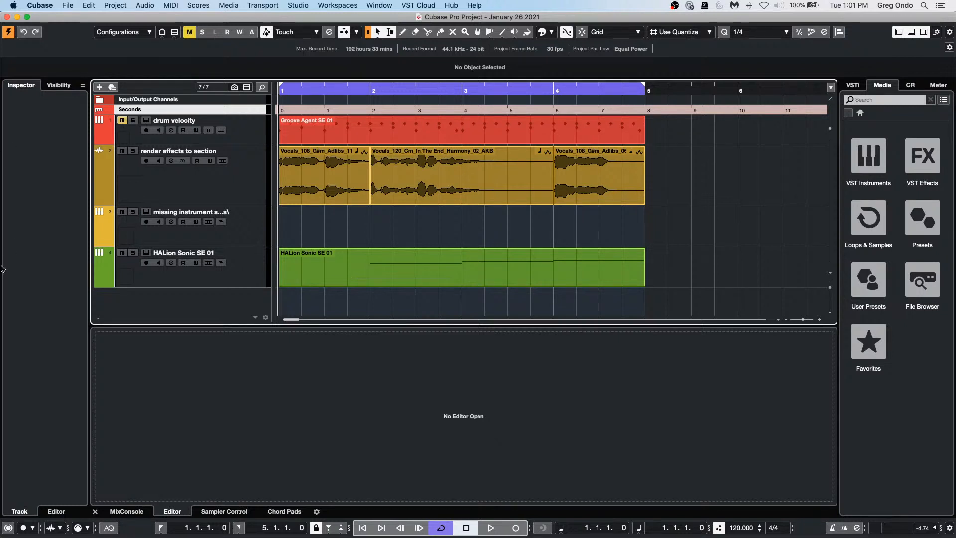
Step: Display the MixConsole channel strips for the four project tracks in the Lower Zone
click(127, 511)
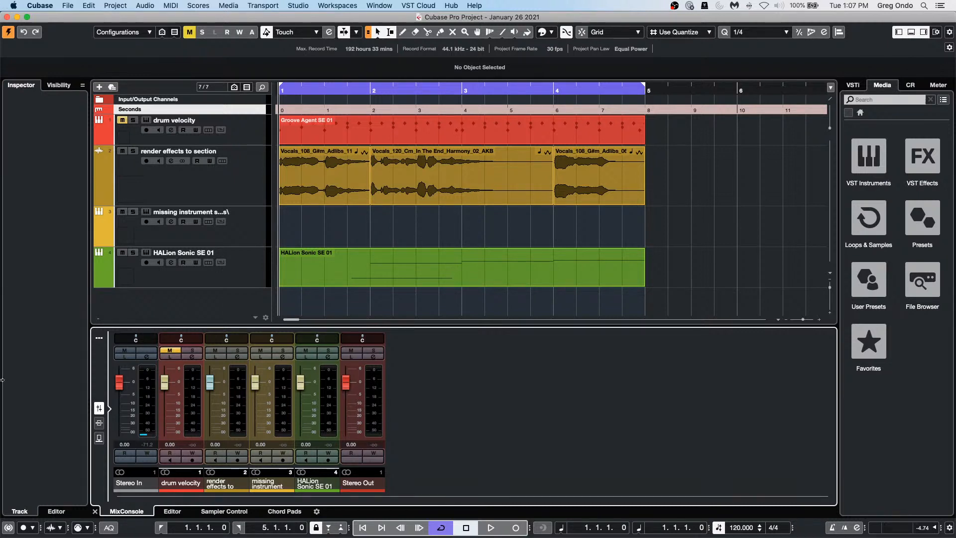
Step: Open Amos Moses - GO.cpr from Recent Projects and activate it
click(72, 6)
mouse_move(121, 191)
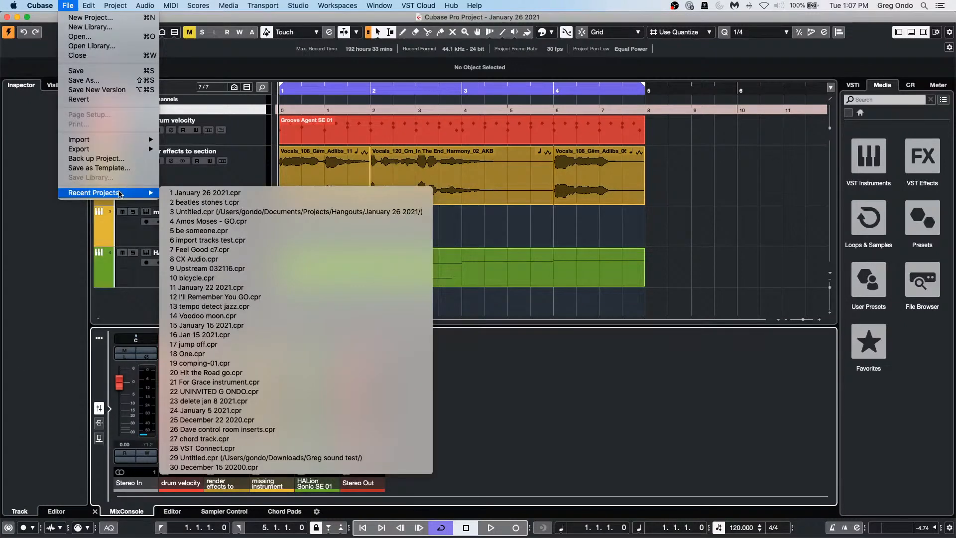
click(270, 221)
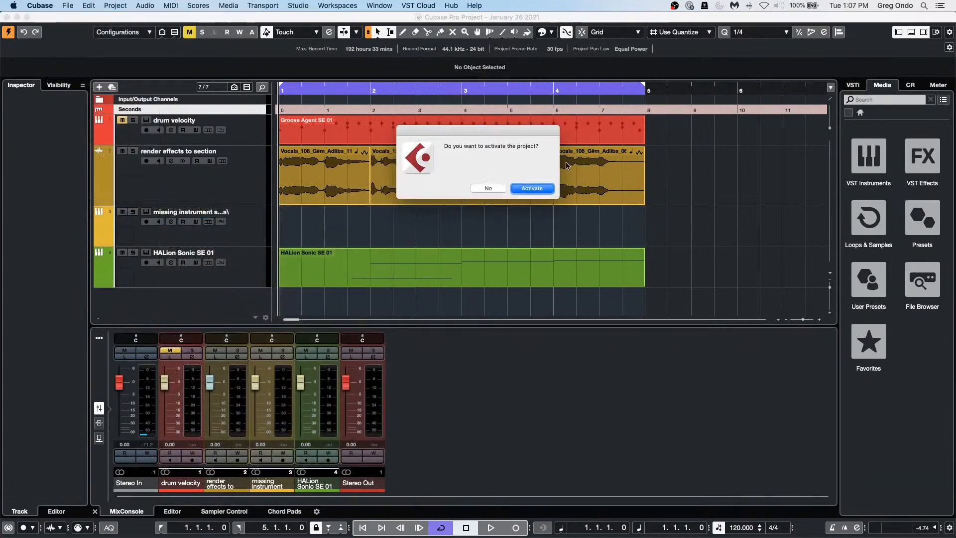
click(535, 188)
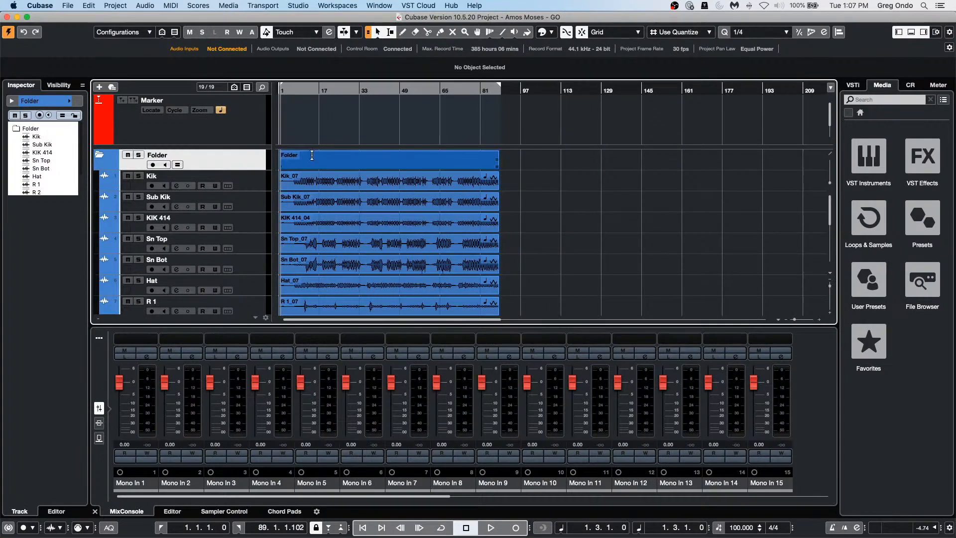
Step: Uncheck Input Channels in the MixConsole channel type filter to hide them
click(99, 338)
click(396, 338)
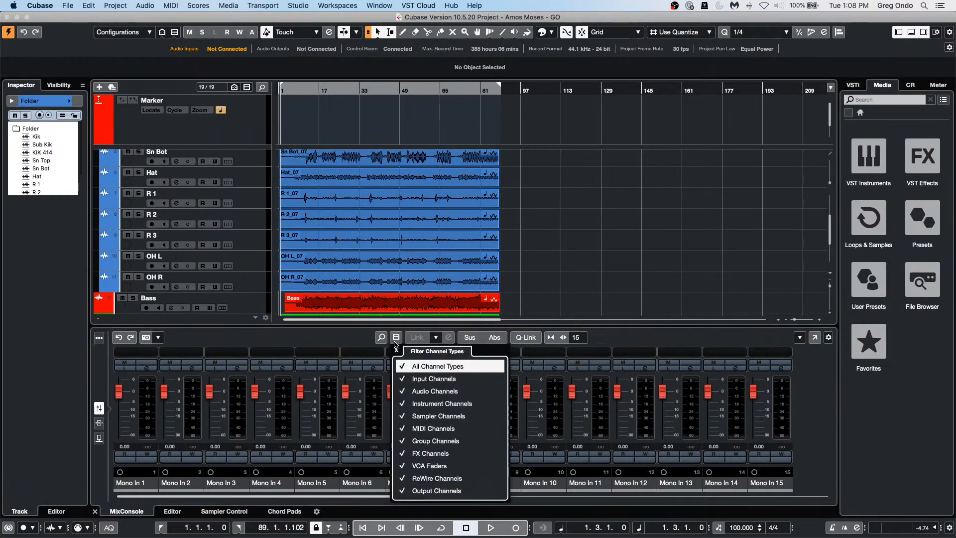
click(424, 380)
click(362, 332)
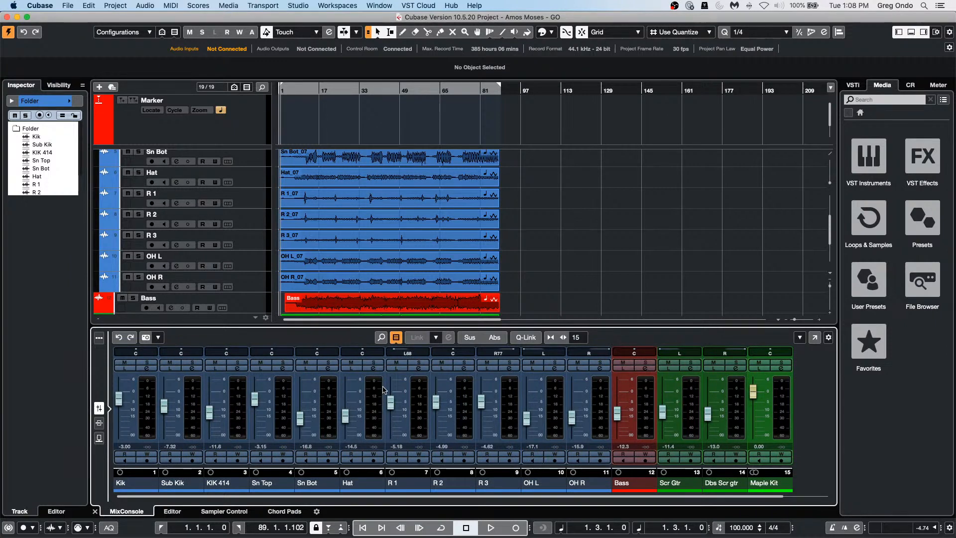
Step: Play the project briefly, check the Inserts rack, then select the R 1 track
key(space)
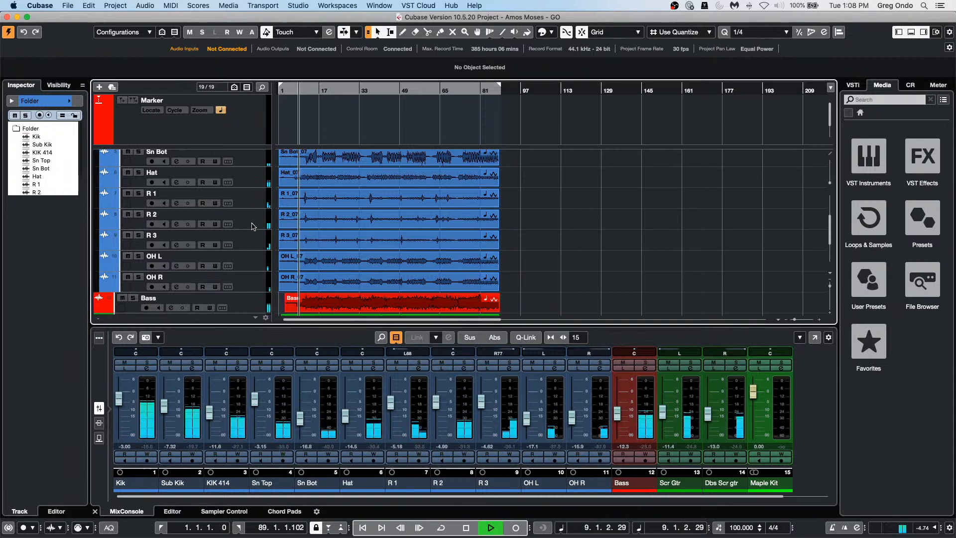
key(space)
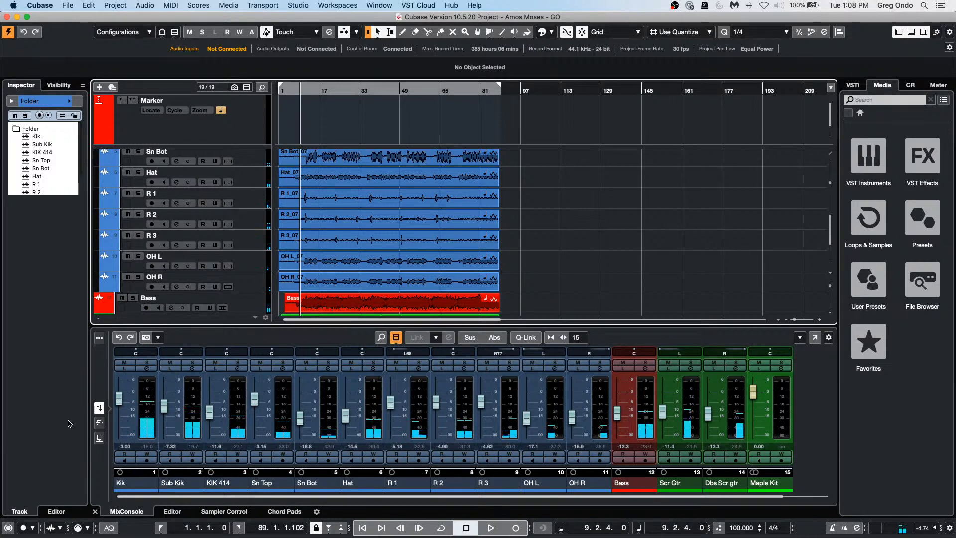
click(99, 425)
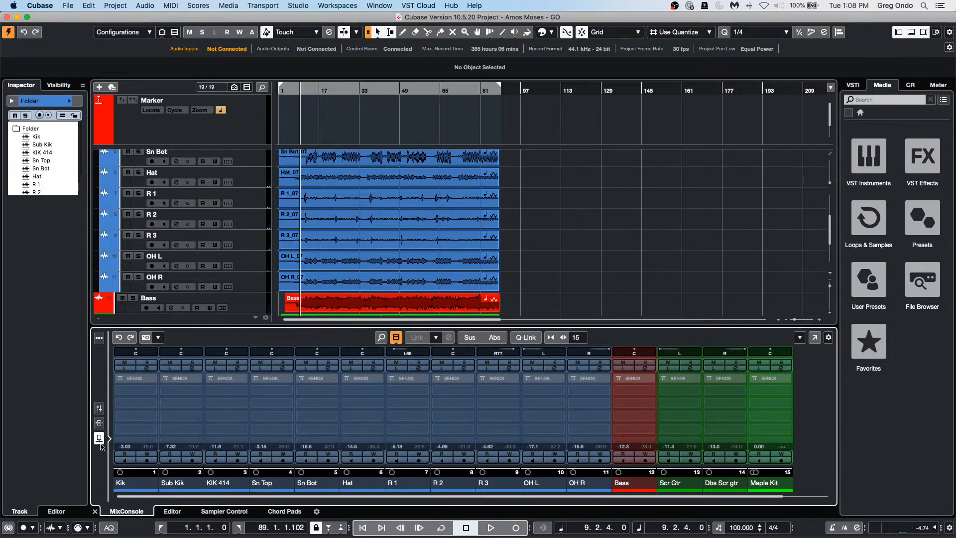
click(100, 409)
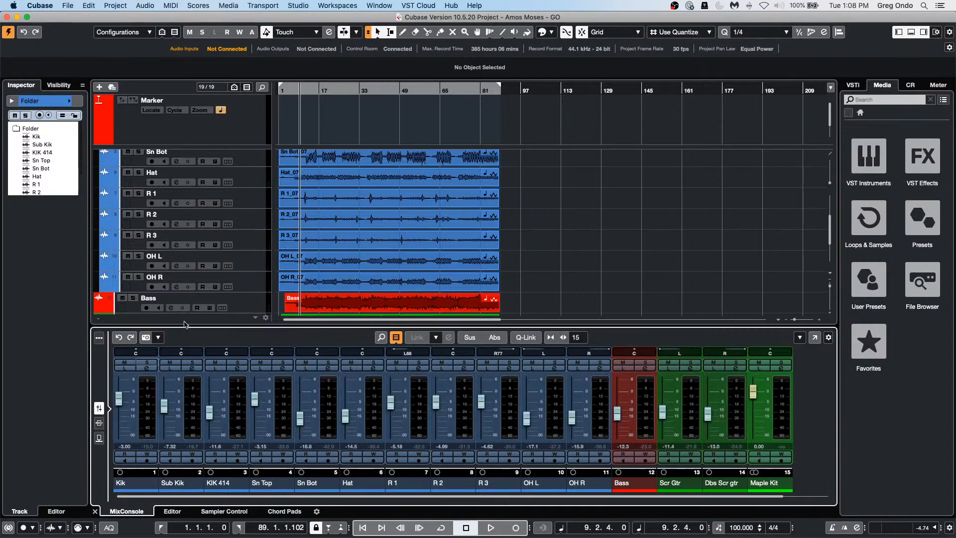
click(260, 197)
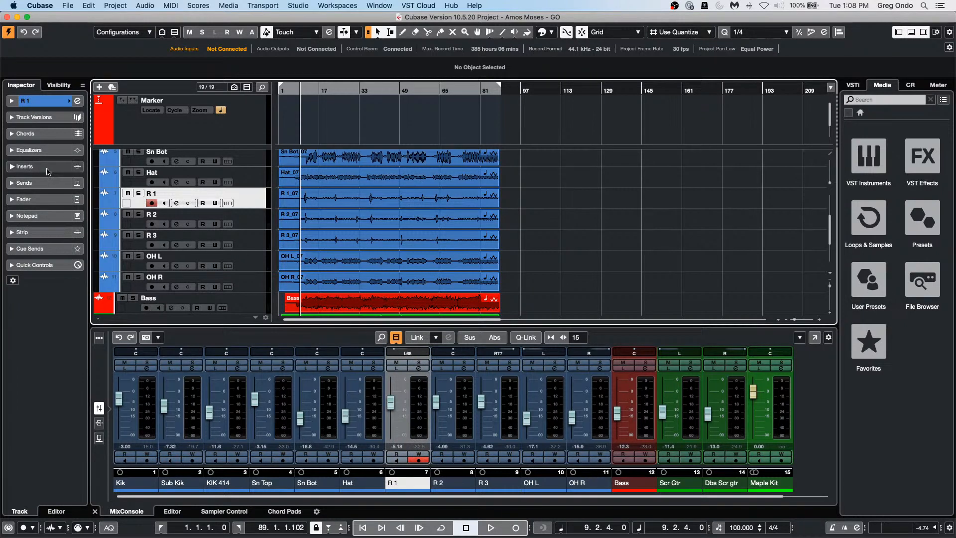
Step: Load Dynamics > Compressor into R 1's first insert slot and show the mixer's Inserts rack
click(22, 168)
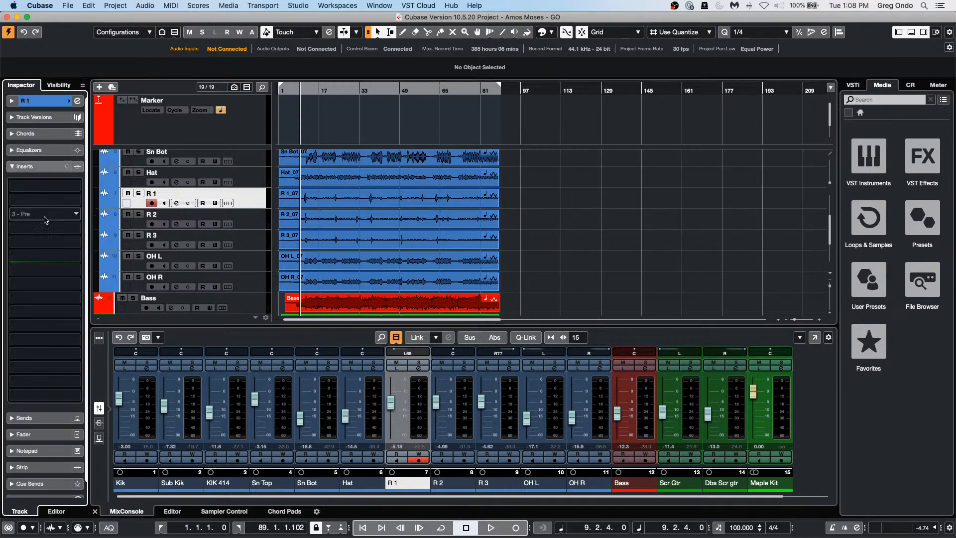
click(68, 187)
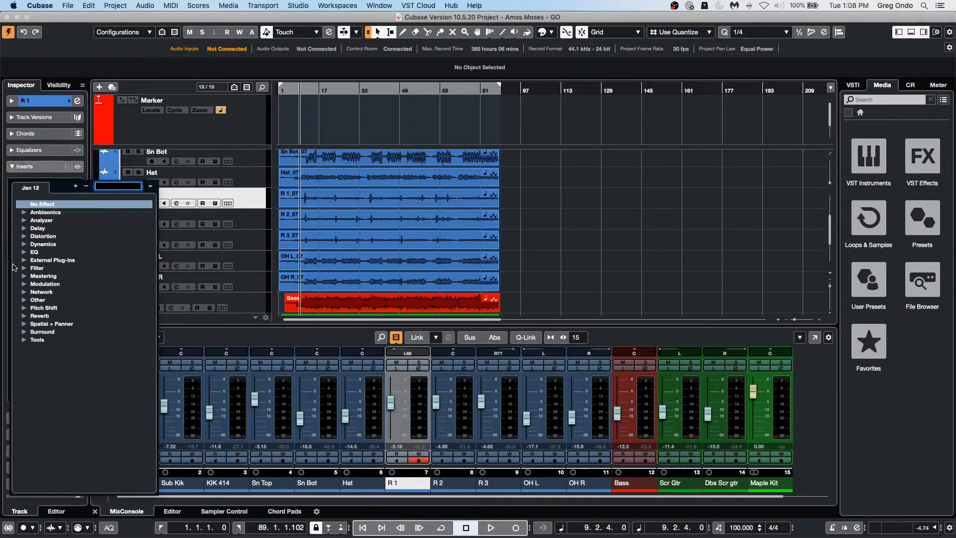
click(24, 245)
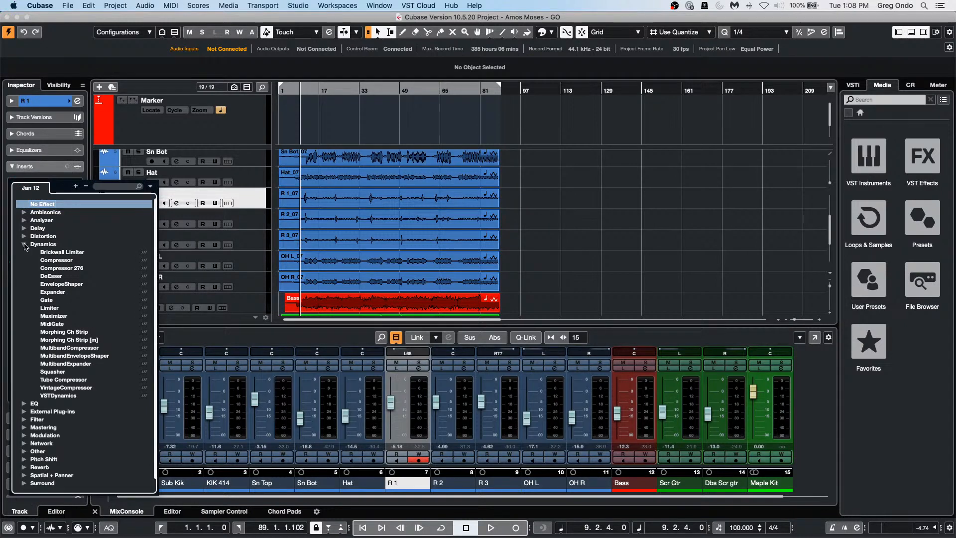
click(51, 260)
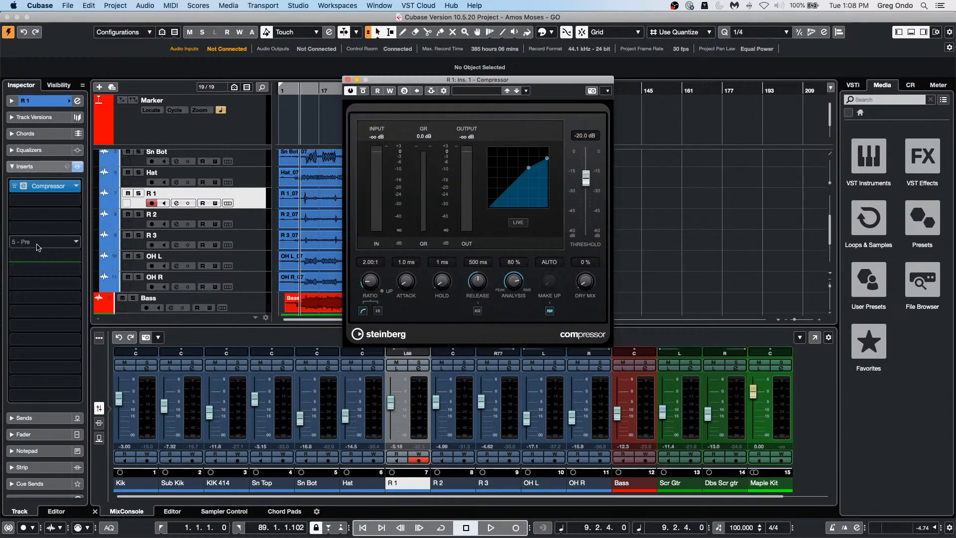
click(56, 163)
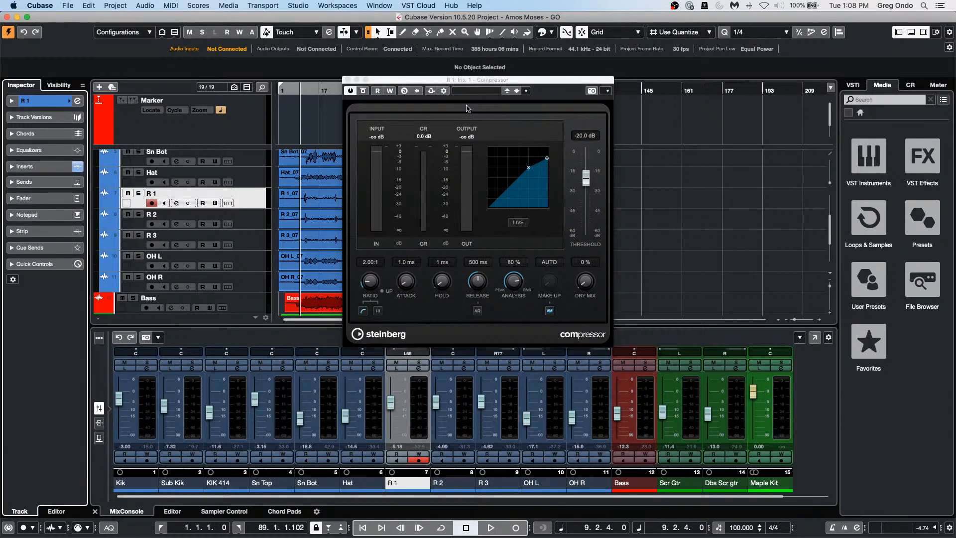
click(347, 80)
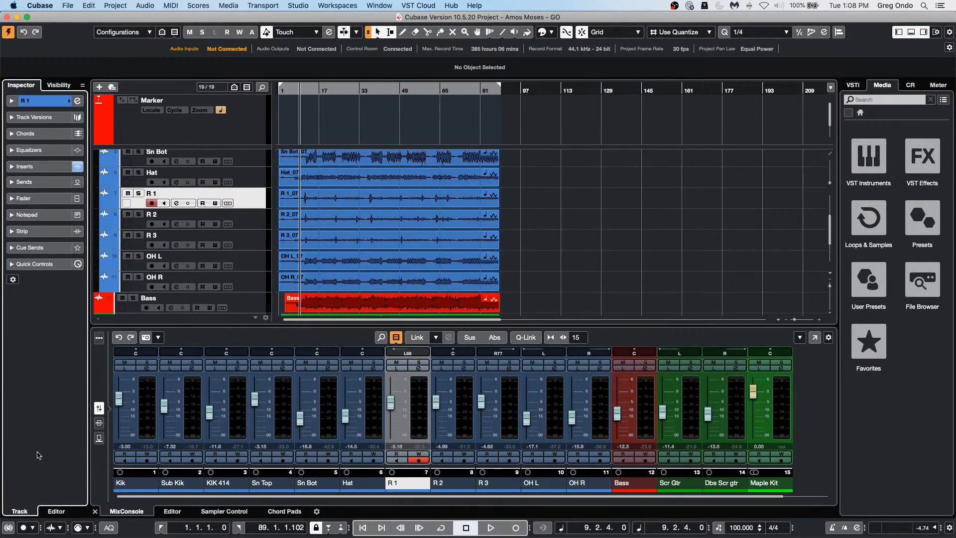
click(99, 424)
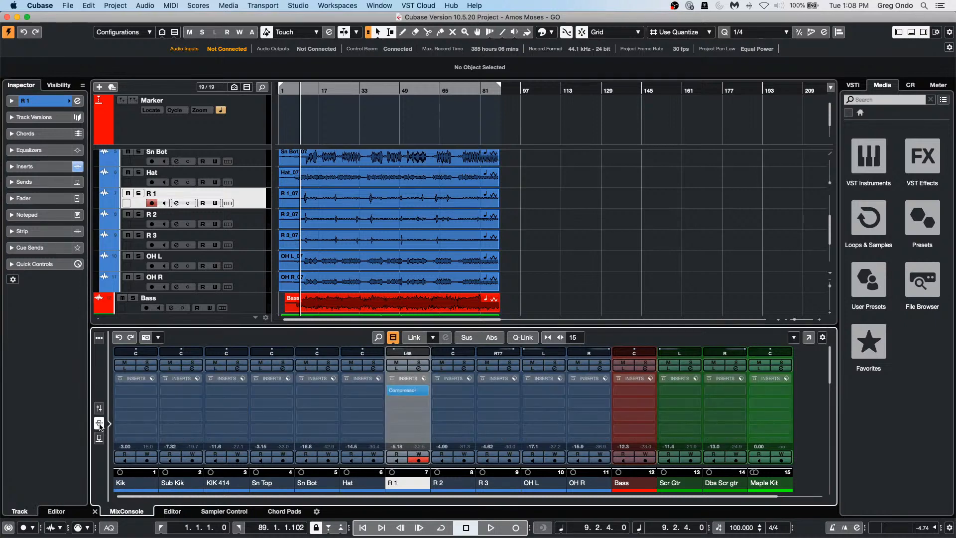
Step: Load Modulation > Chopper into R 1's second insert slot, after the Compressor
click(424, 403)
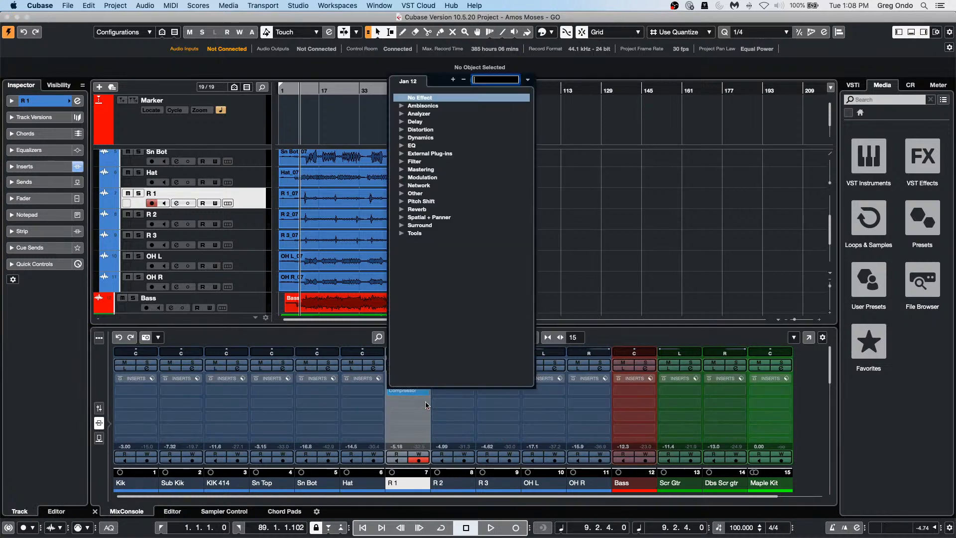
click(402, 225)
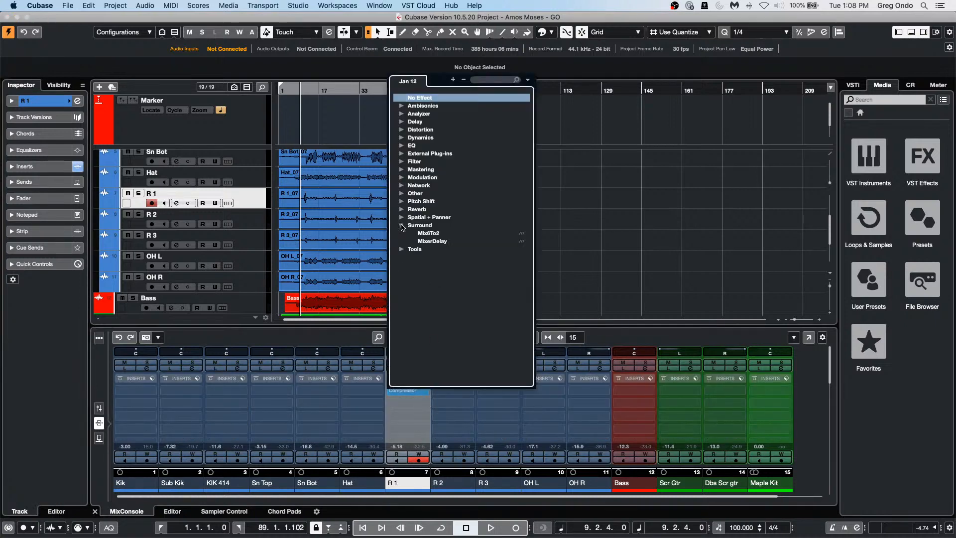
click(401, 177)
click(422, 194)
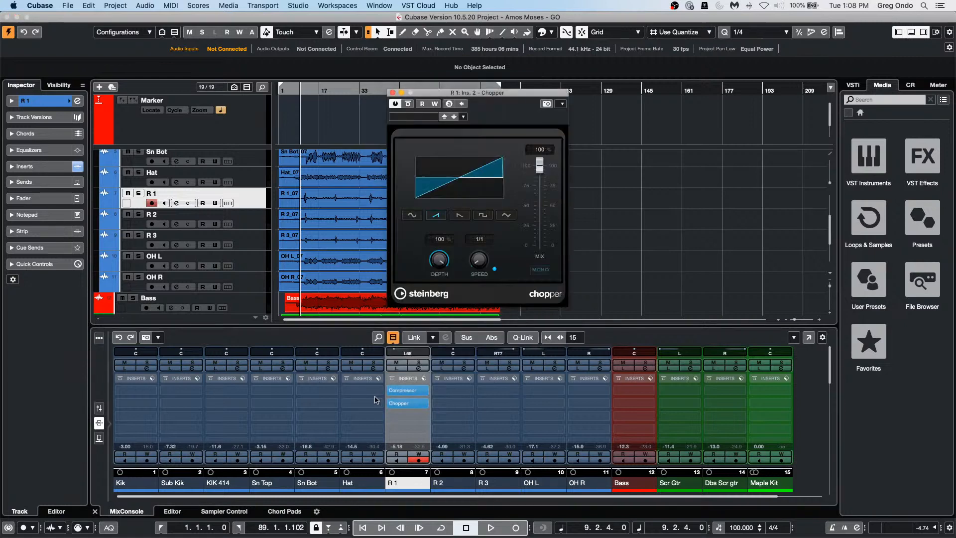
click(401, 403)
click(401, 404)
click(413, 390)
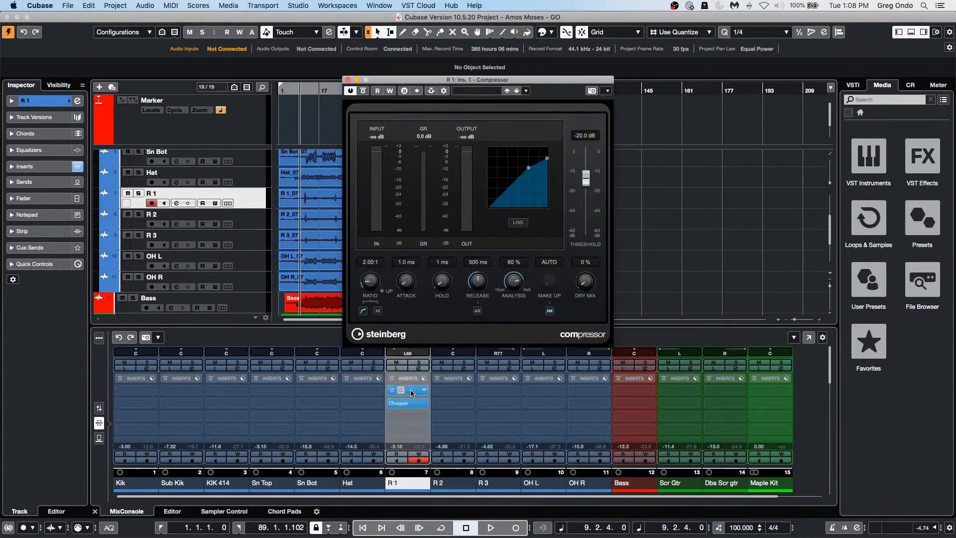
click(348, 80)
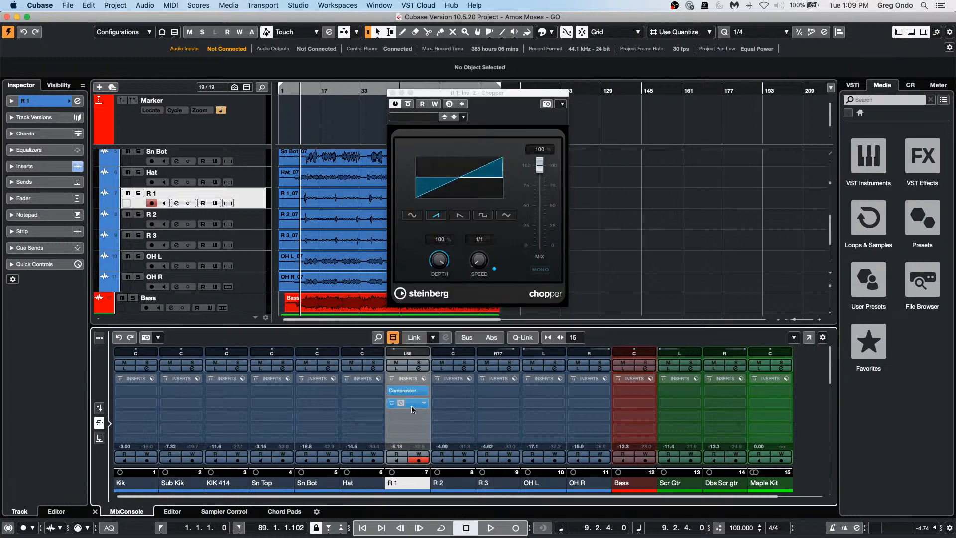
Step: Drag the Chopper insert onto R 3, then copy it back into R 1's second slot
drag(411, 404, 492, 399)
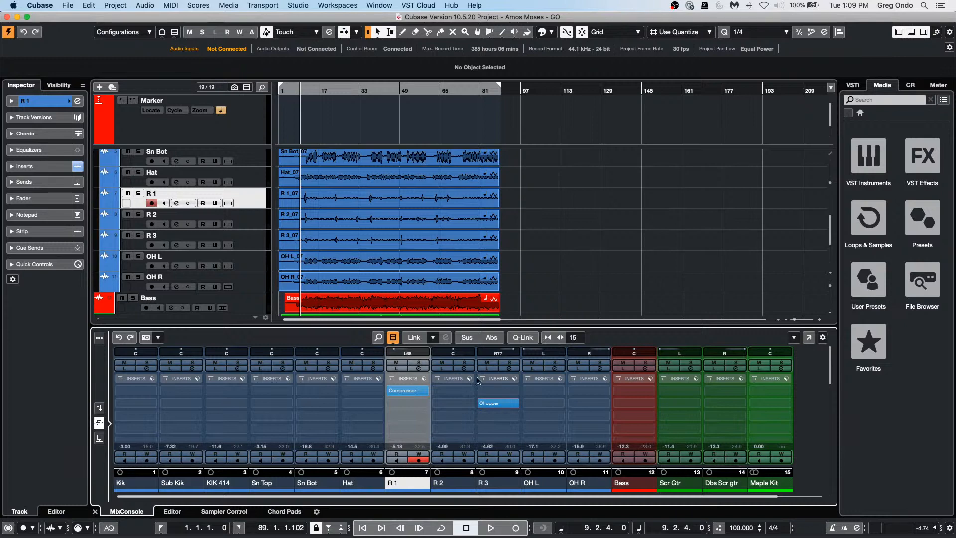
mouse_move(500, 410)
drag(500, 410, 398, 410)
Step: Open the MixConsole in its own window and toggle the Inserts rack section
click(808, 338)
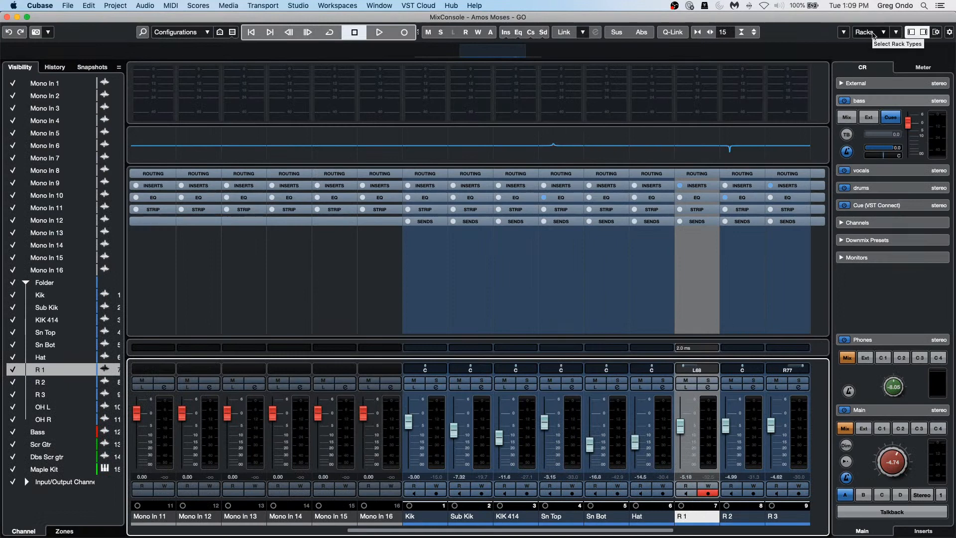
click(873, 35)
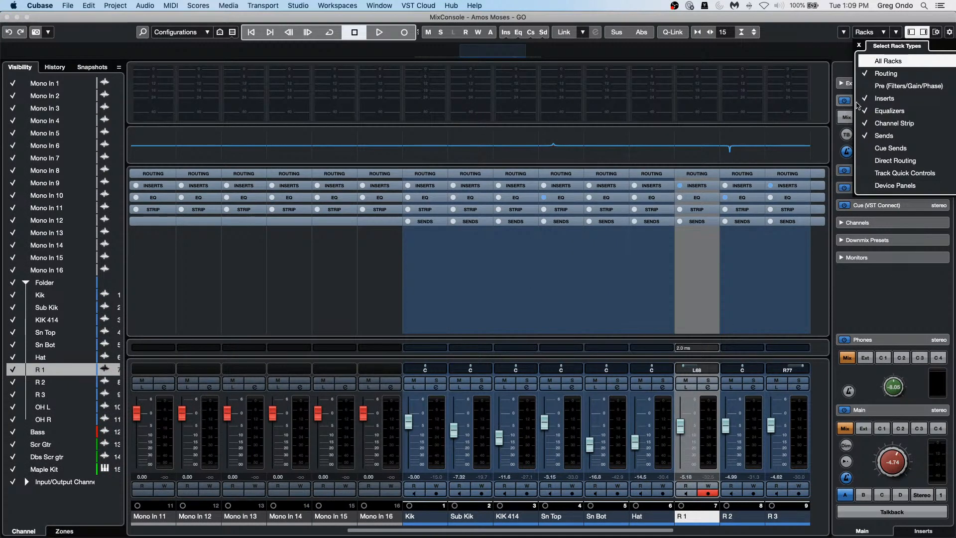
click(516, 251)
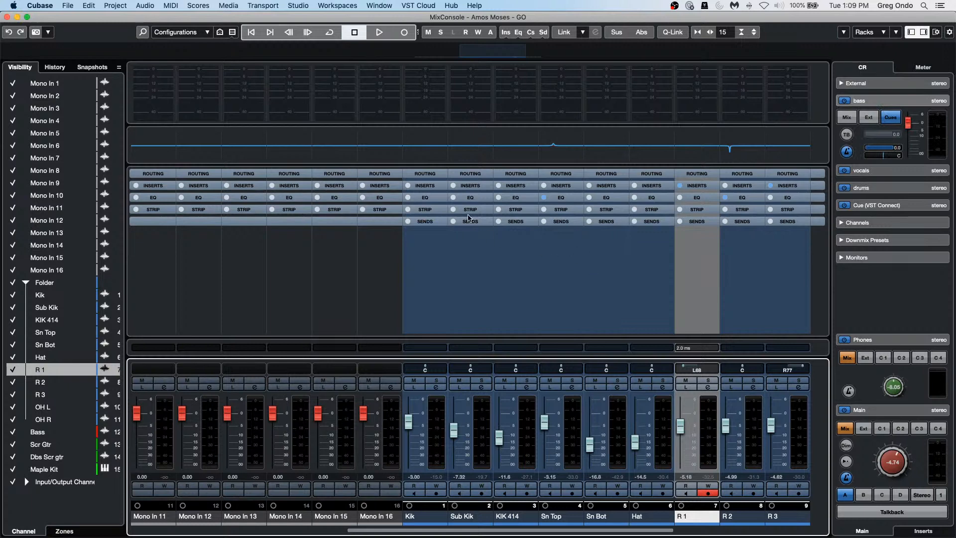
click(699, 193)
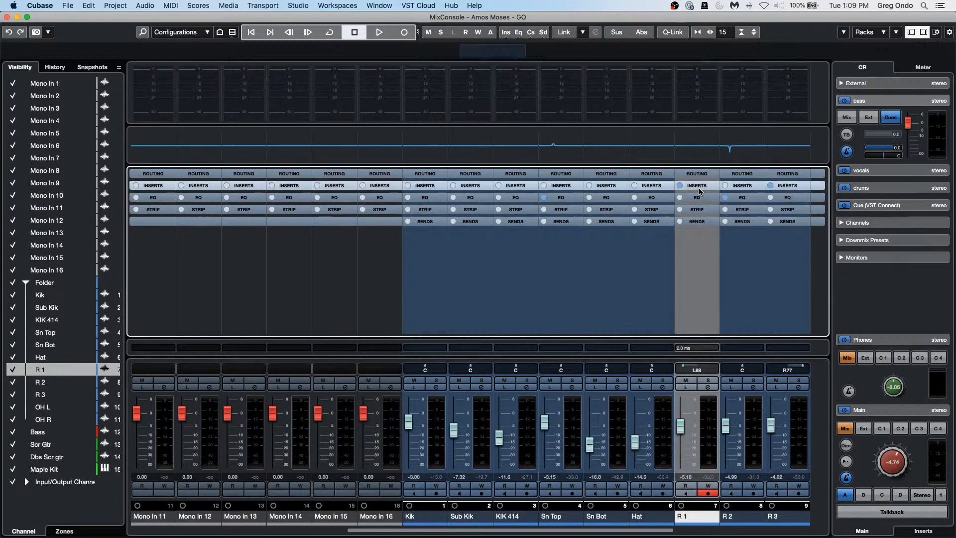
click(697, 186)
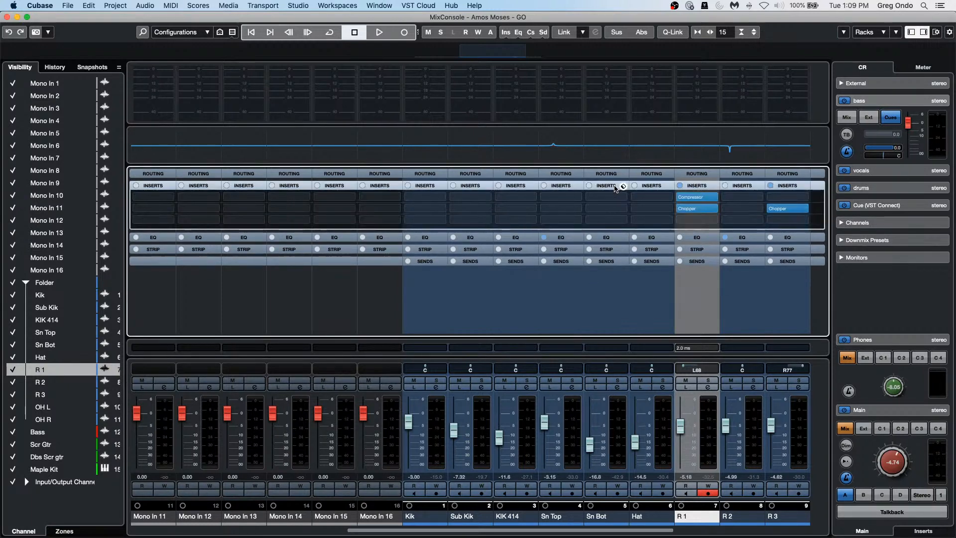
click(616, 185)
click(612, 185)
Step: View the EQ and Strip racks, check Hat's compressor module, then close the window
click(604, 239)
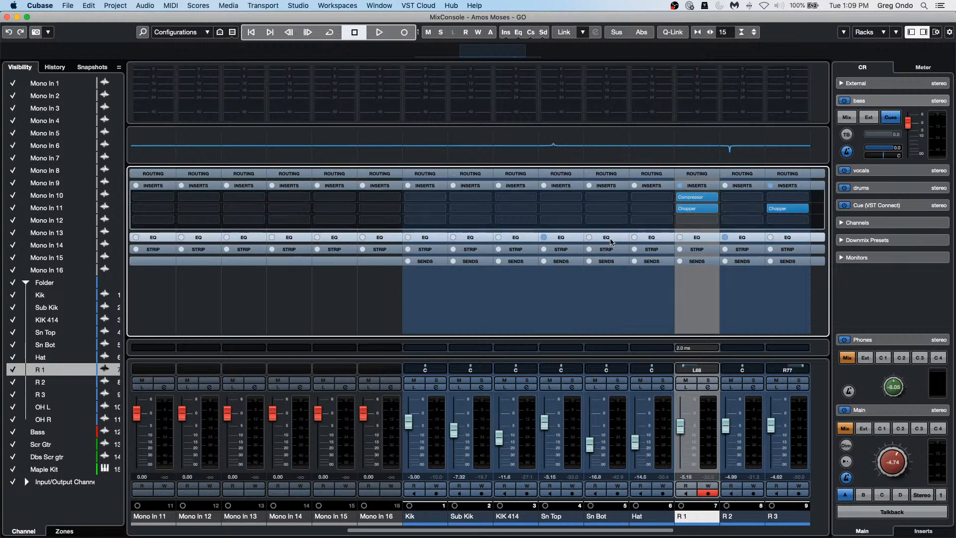
click(605, 174)
click(615, 251)
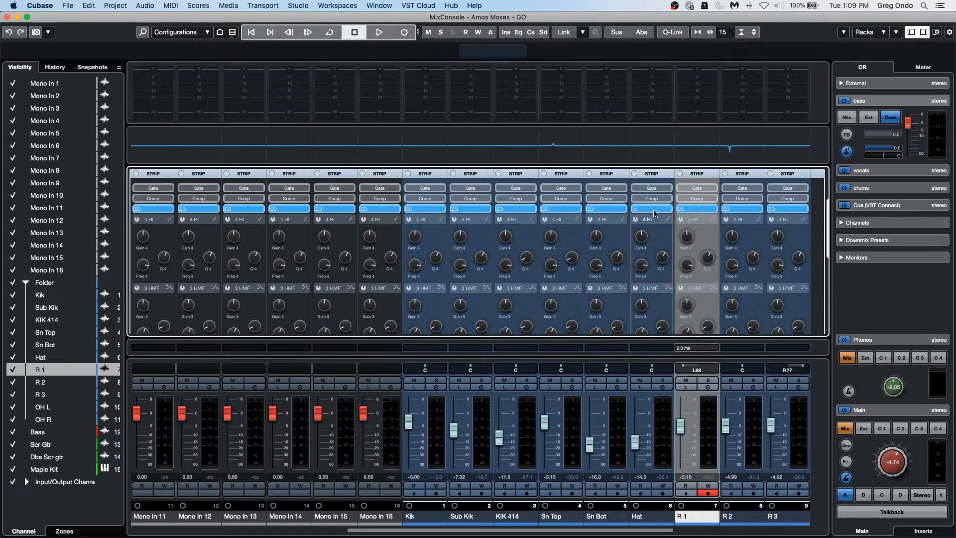
click(652, 198)
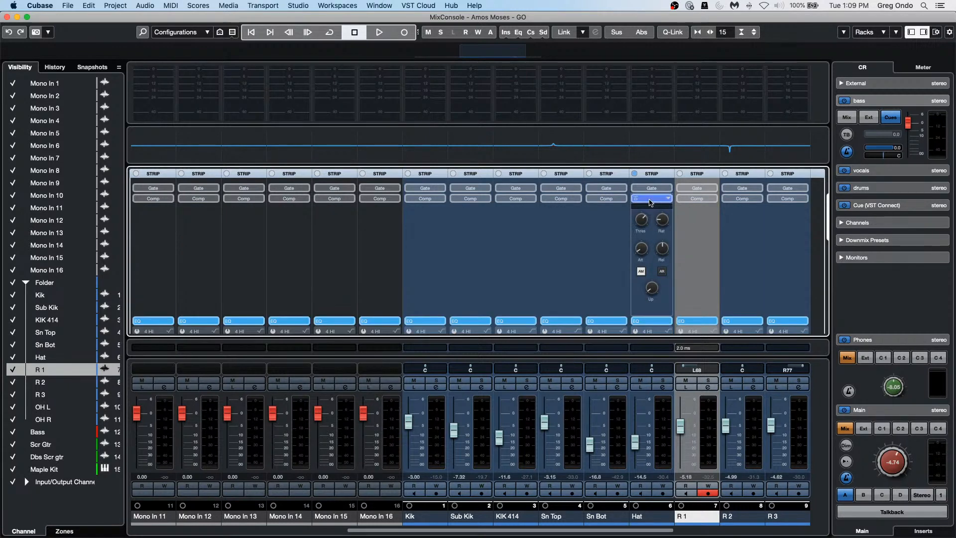
click(648, 198)
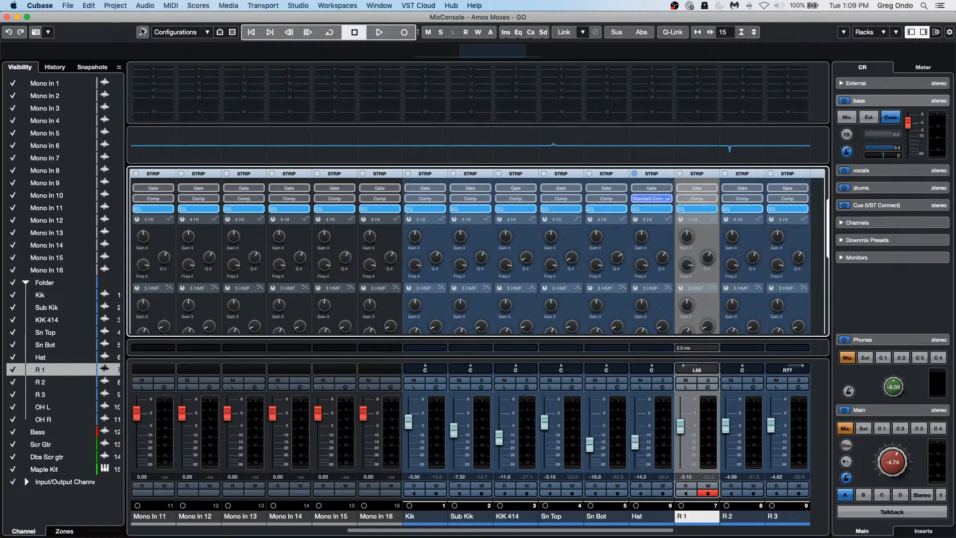
click(6, 18)
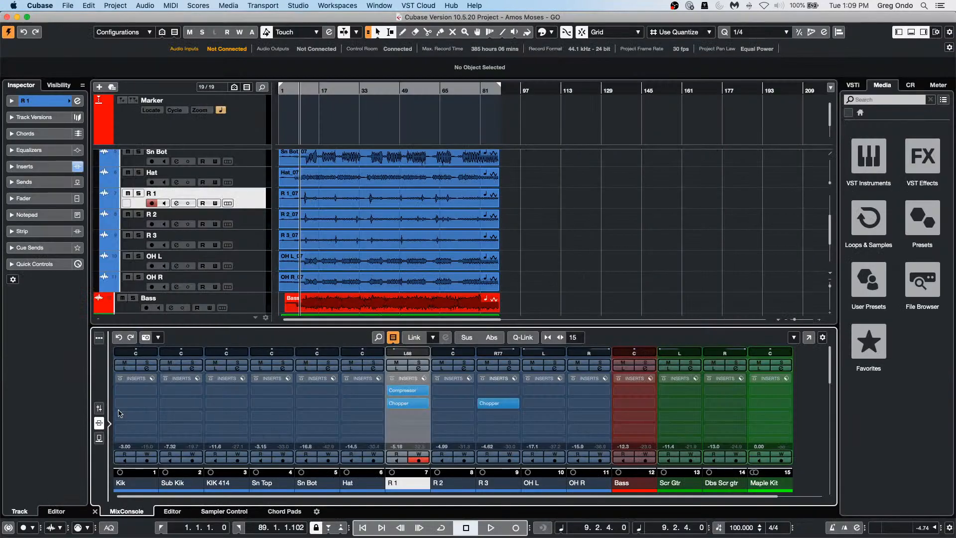
Step: Delete the Chopper from R 3 and both Chopper and Compressor from R 1 by dragging them out
click(99, 409)
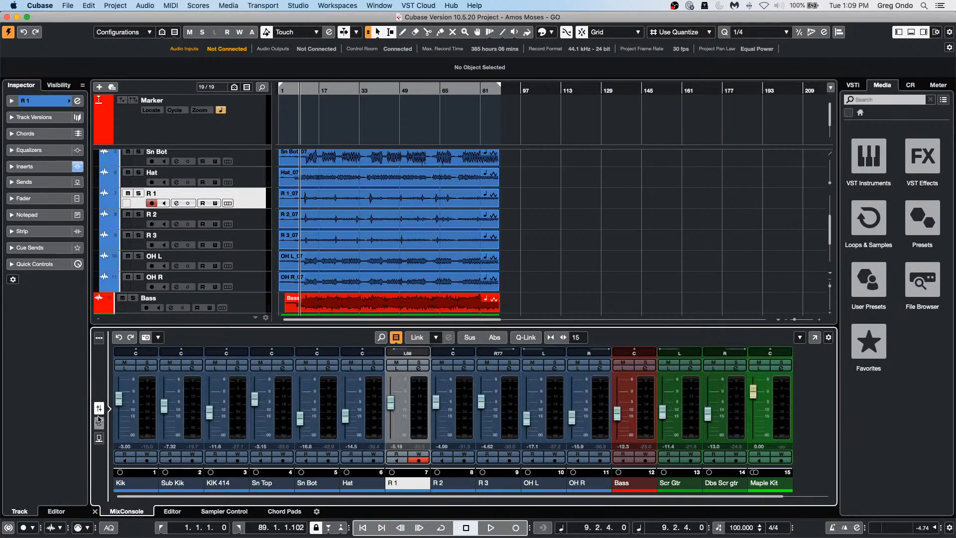
click(99, 423)
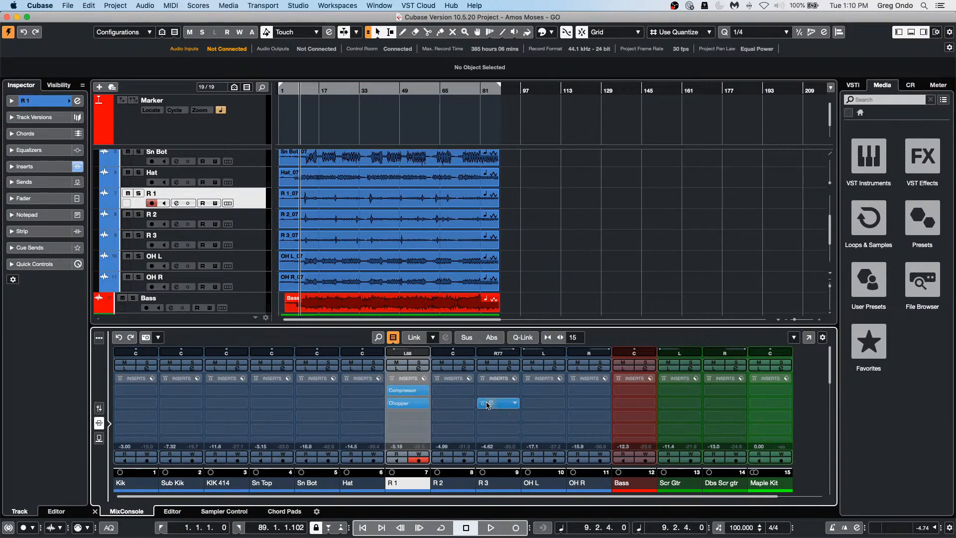
drag(489, 404, 553, 275)
drag(391, 393, 560, 266)
drag(411, 391, 557, 255)
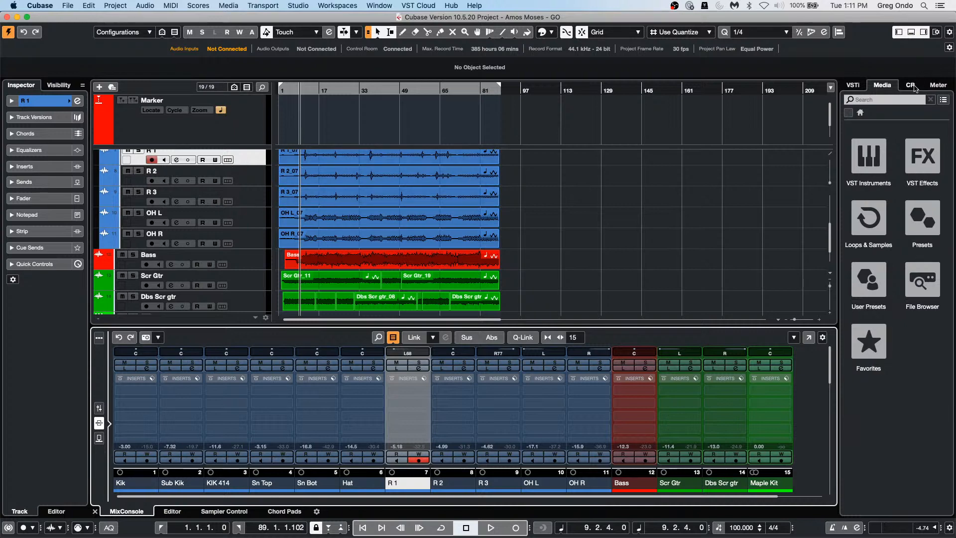
Step: Show the Control Room panel from the CR tab in the right zone
click(911, 86)
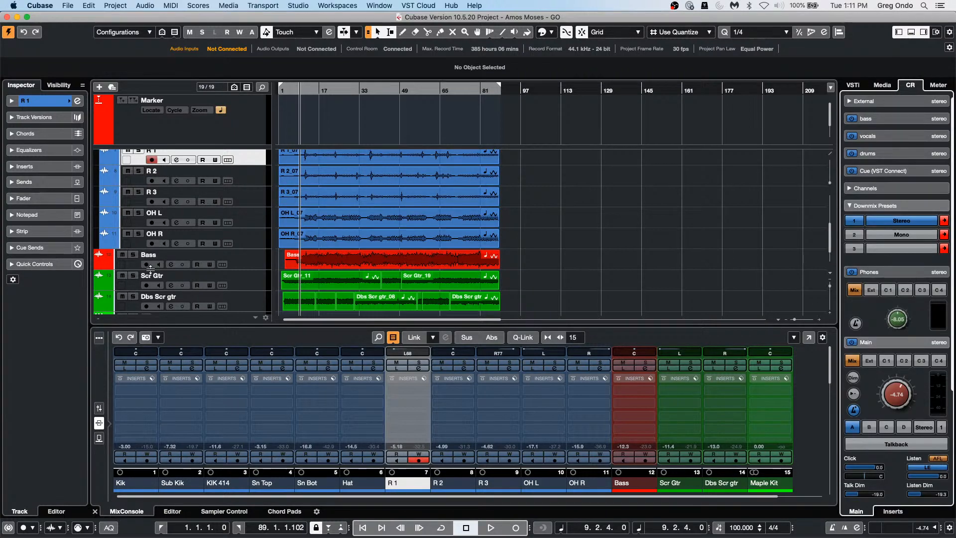
Step: Open beatles stones t.cpr from Recent Projects and activate it
click(70, 7)
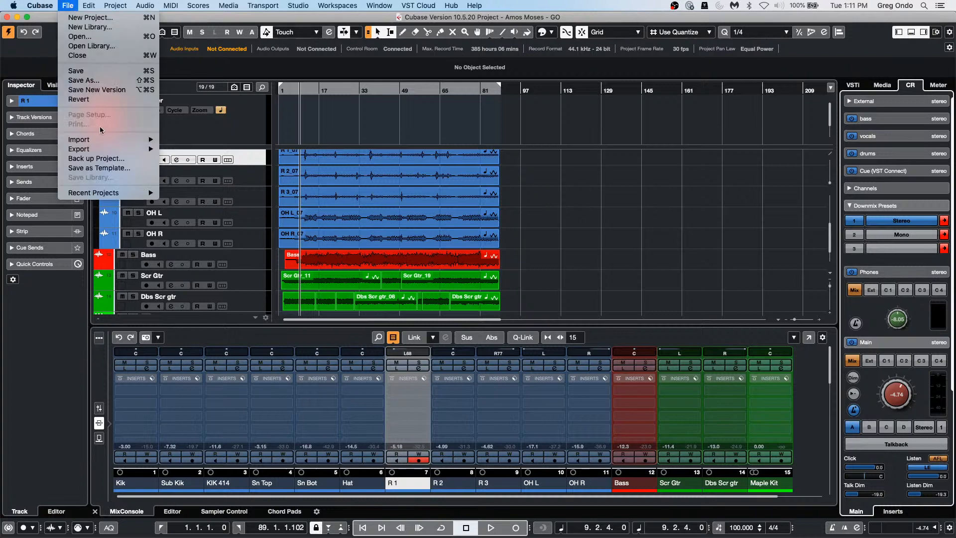
mouse_move(102, 193)
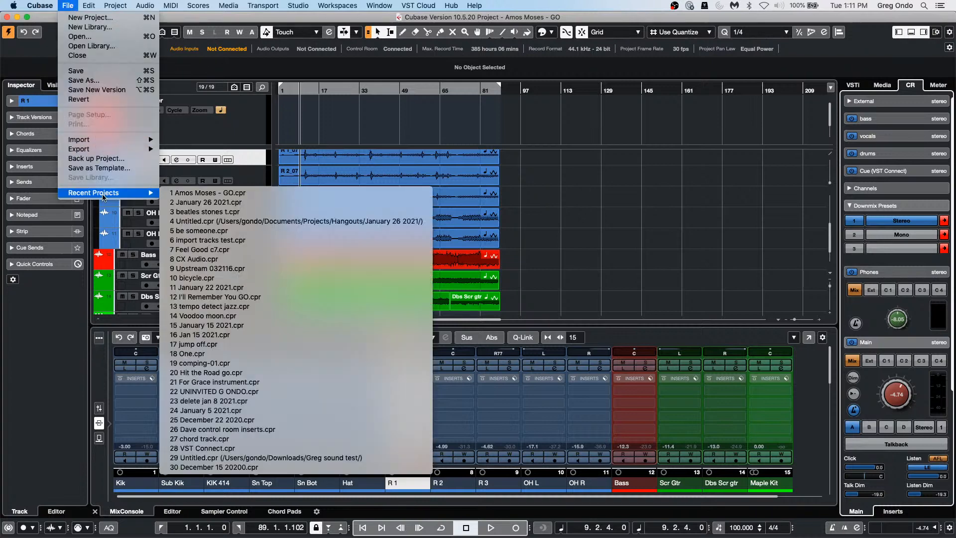
click(314, 211)
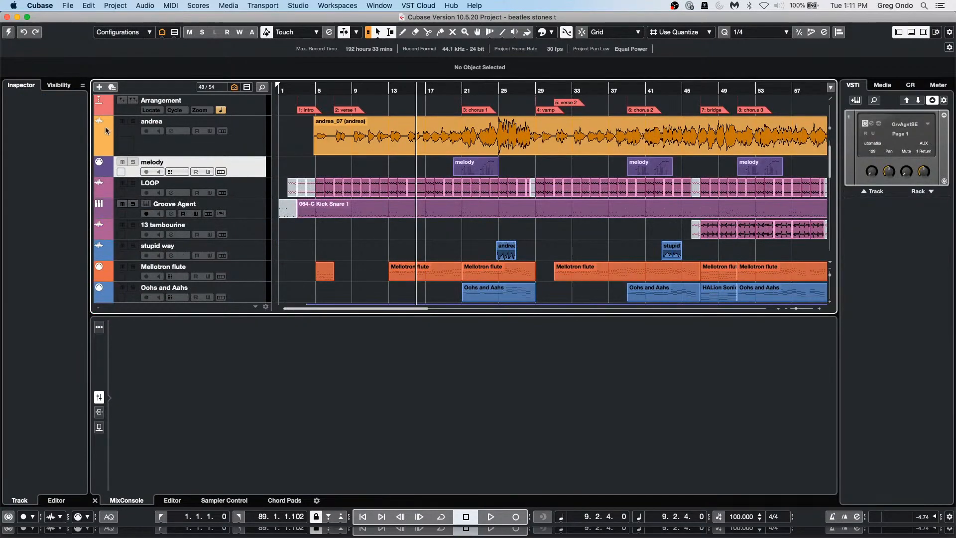
click(9, 35)
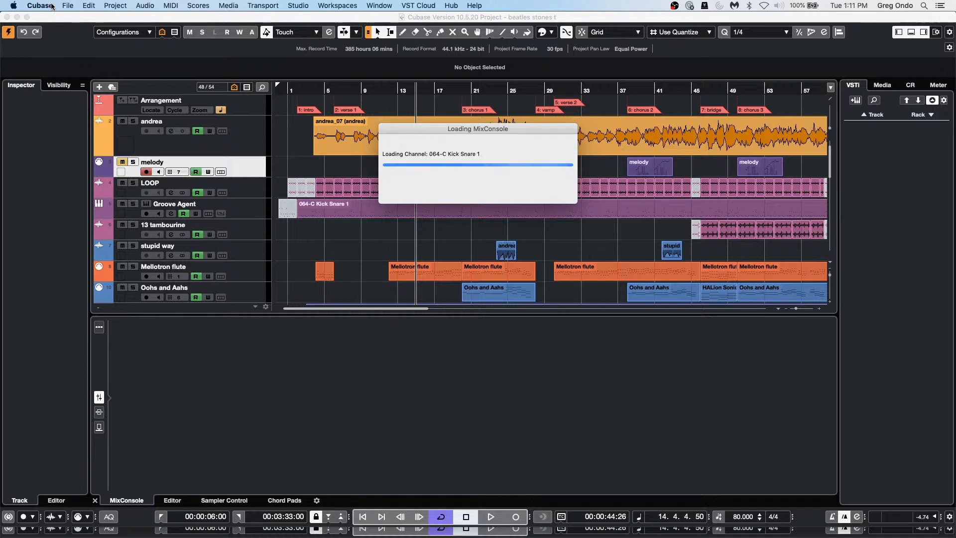
Step: Choose Upstream 032116.cpr from the Recent Projects list
click(69, 5)
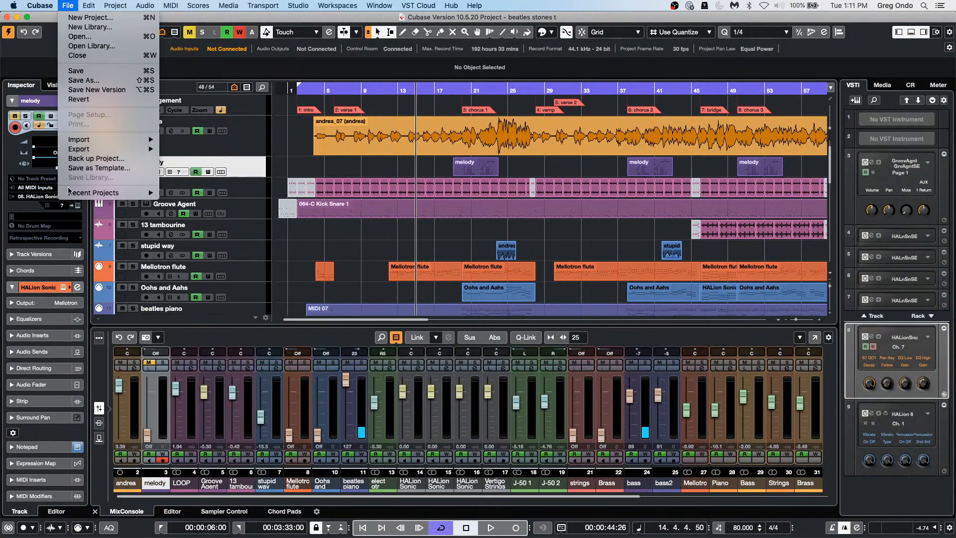
mouse_move(70, 195)
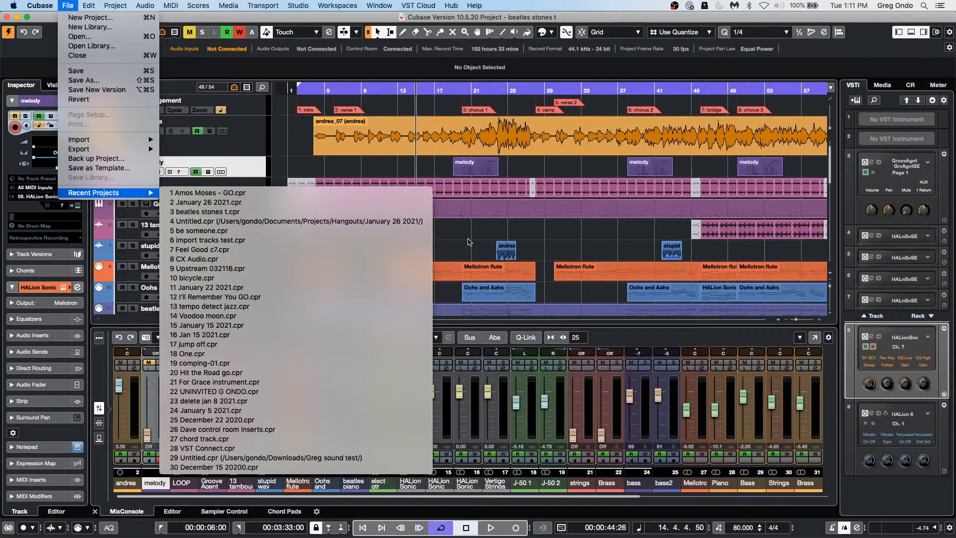
click(308, 269)
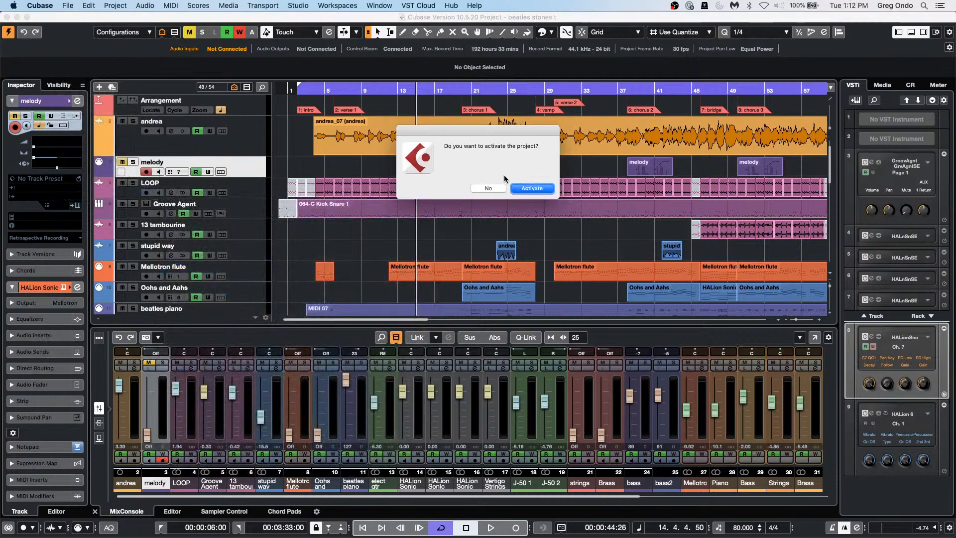
Step: Activate Upstream 032116 and close the Resolve Missing Files dialog listing three missing audio files
click(537, 190)
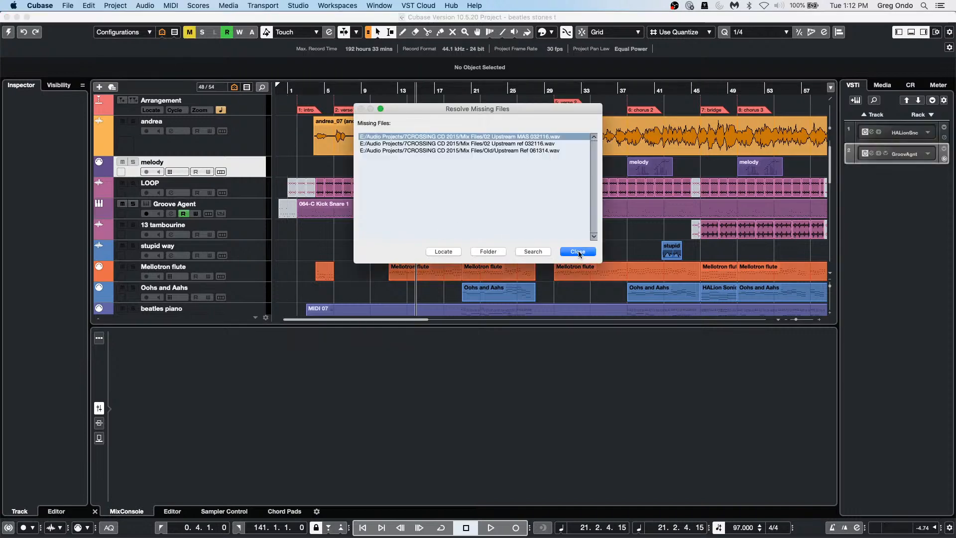
click(582, 255)
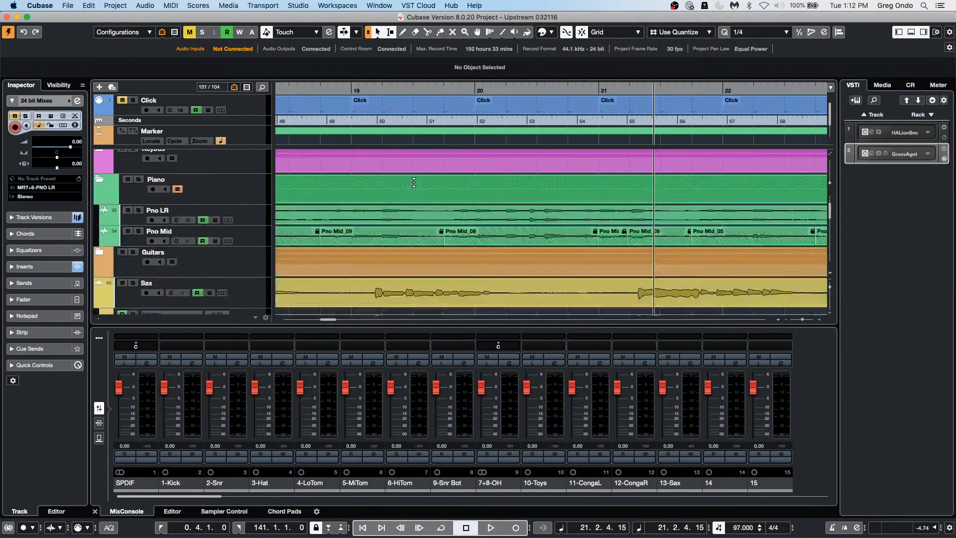
Step: Expand the BG Vocals folder and start playback from bar 21
scroll(417, 181, down, 10)
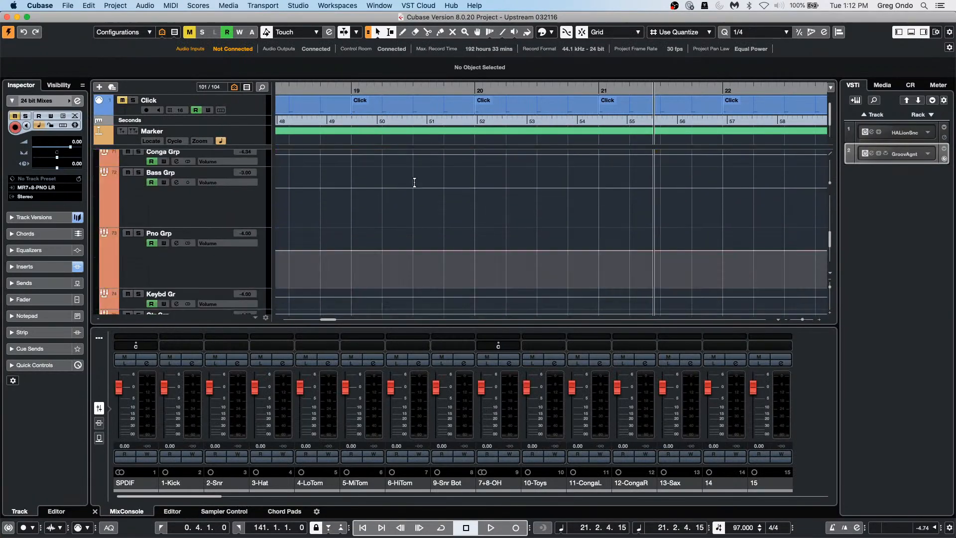
scroll(414, 182, up, 12)
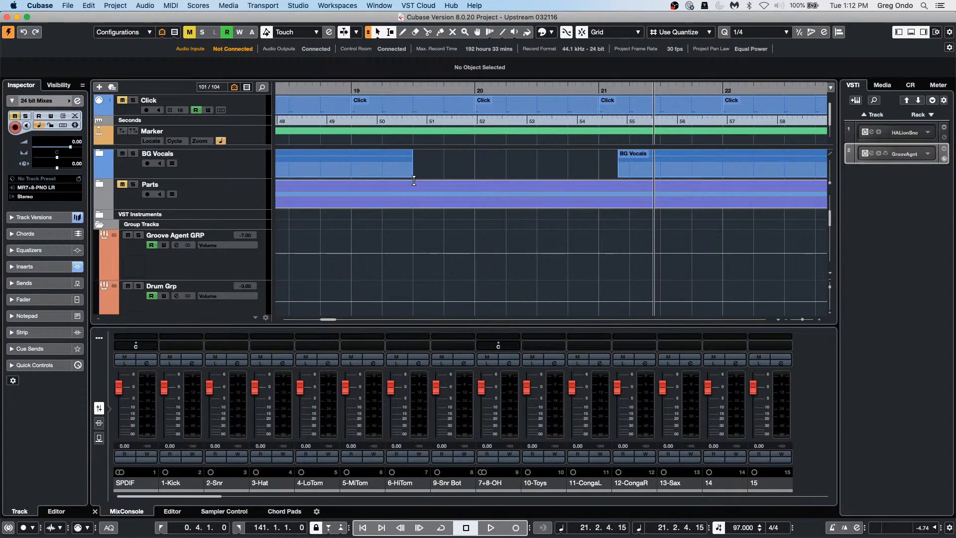
scroll(414, 181, up, 5)
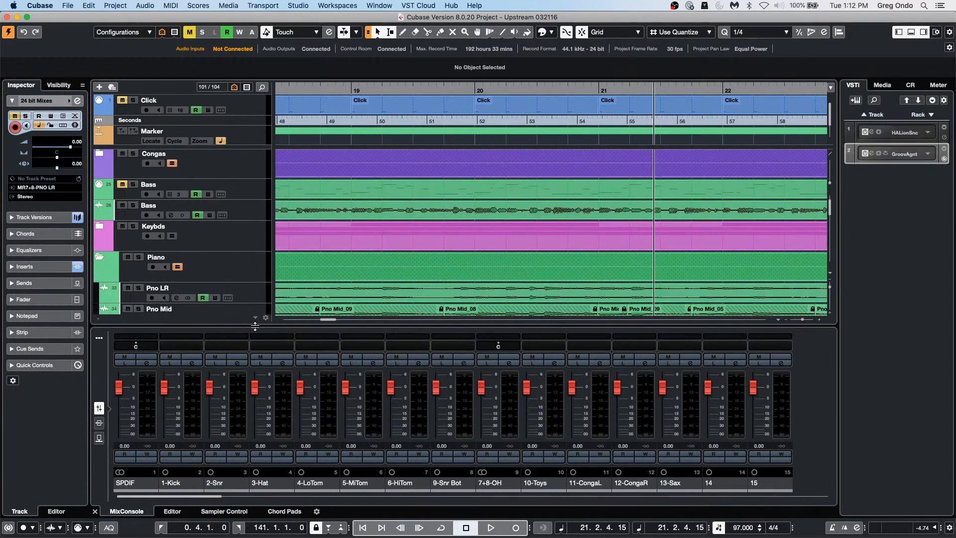
scroll(363, 195, down, 3)
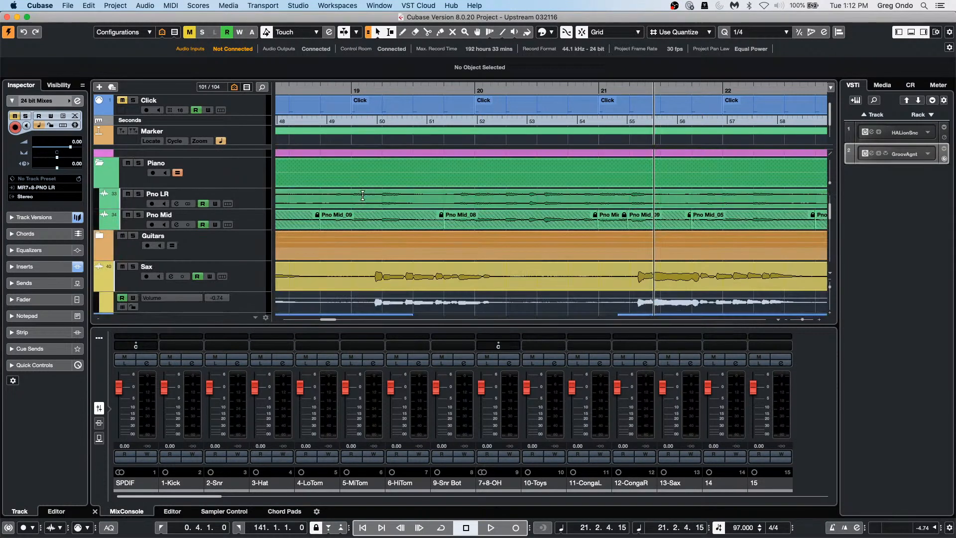
scroll(363, 195, down, 5)
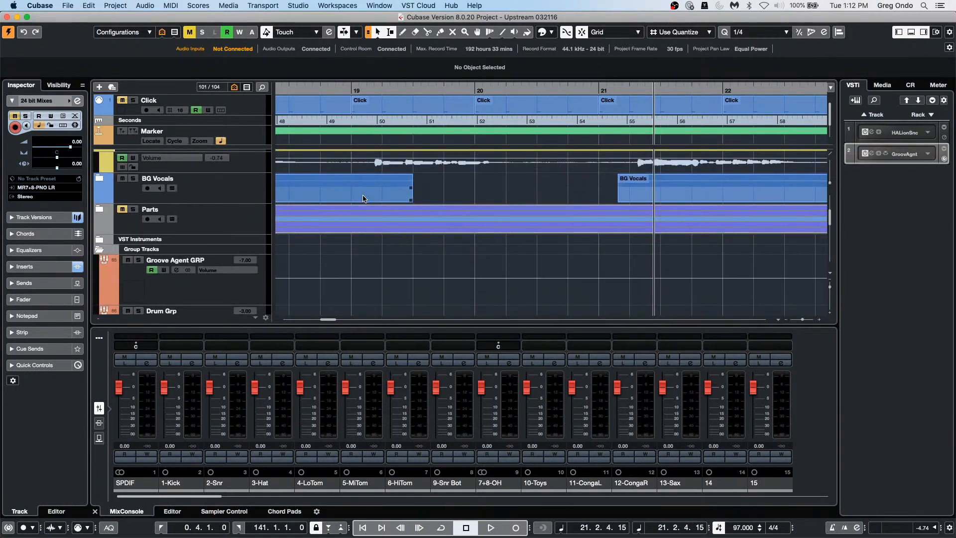
click(101, 179)
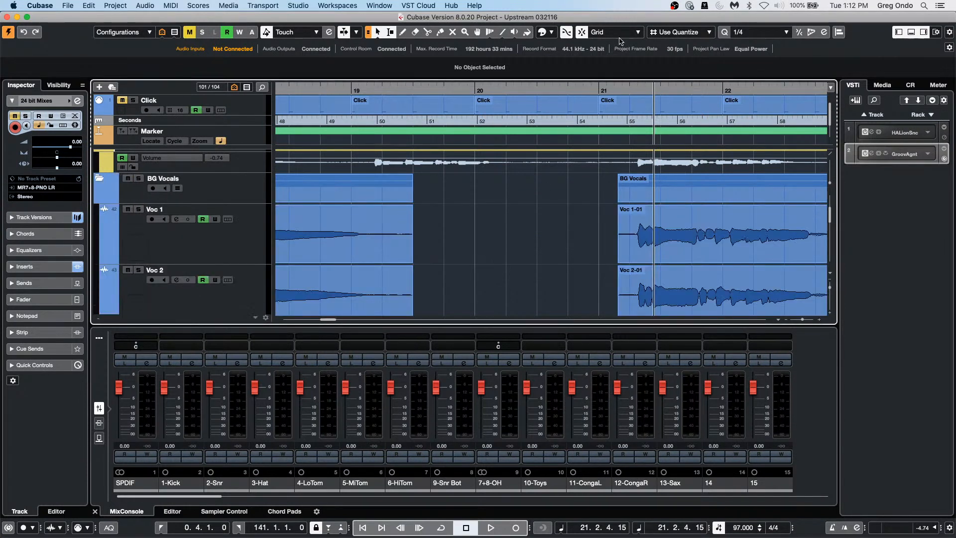
click(589, 91)
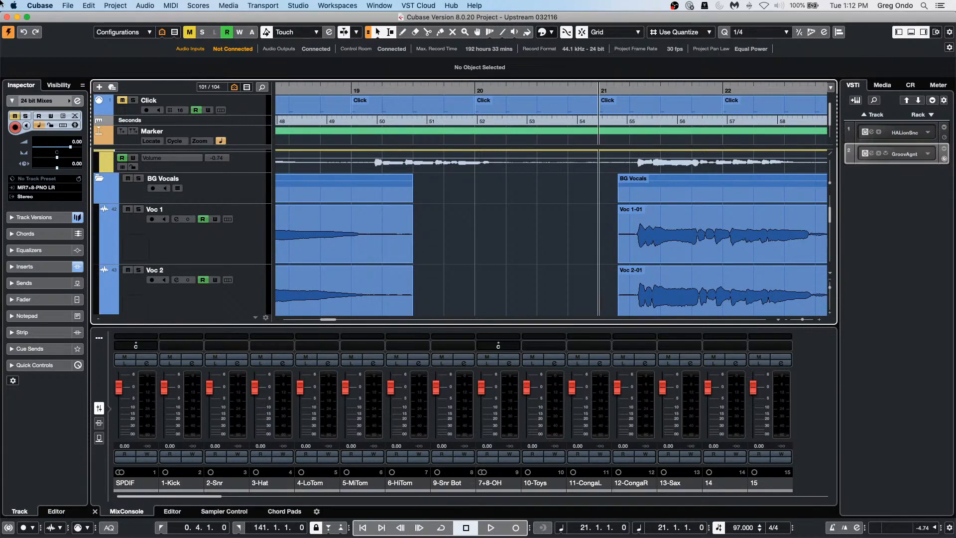
key(space)
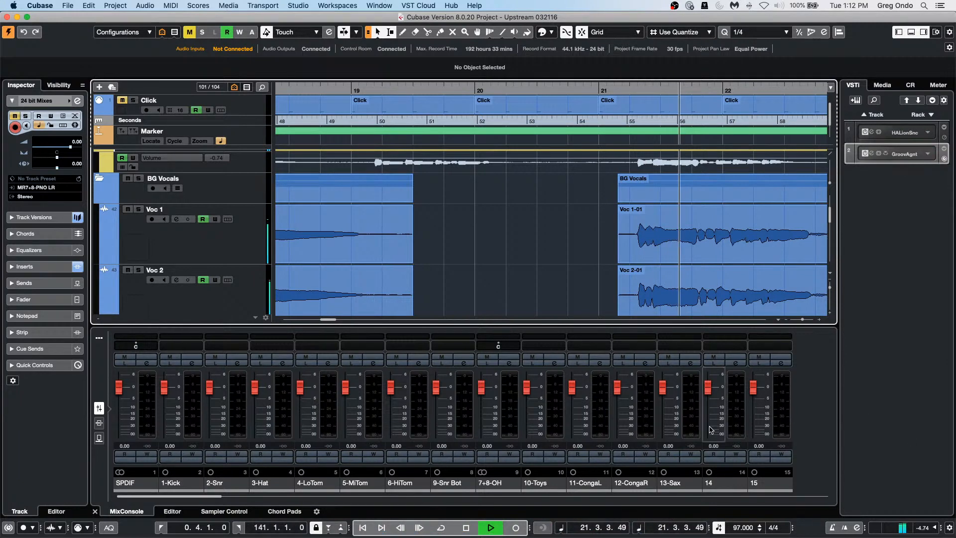
Step: Solo the BG Vocals folder tracks
click(138, 177)
scroll(618, 268, down, 3)
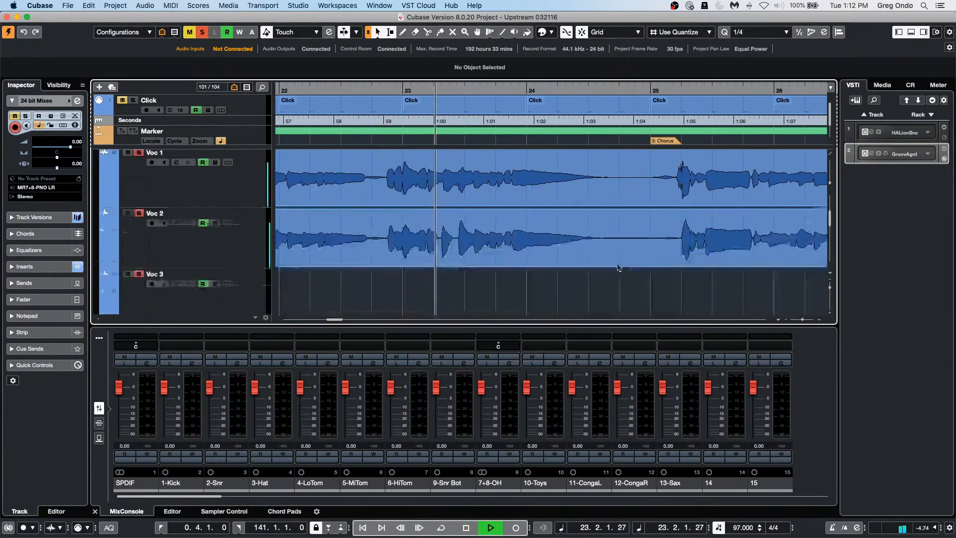
scroll(618, 268, down, 2)
scroll(619, 268, up, 4)
scroll(620, 268, down, 2)
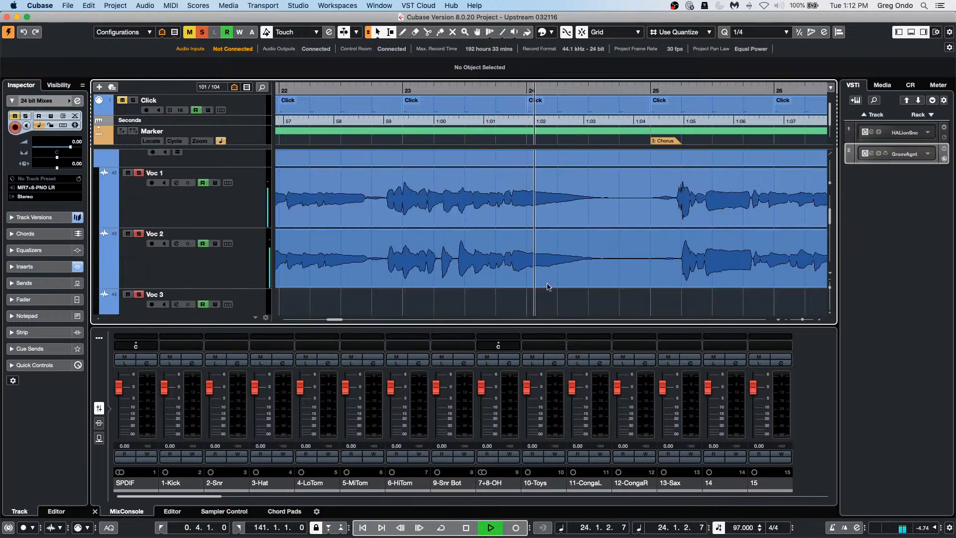
Step: Zoom out to show bars 11–41, stop playback and set the playhead to bar 20
key(h)
key(h)
key(h)
key(h)
key(h)
key(g)
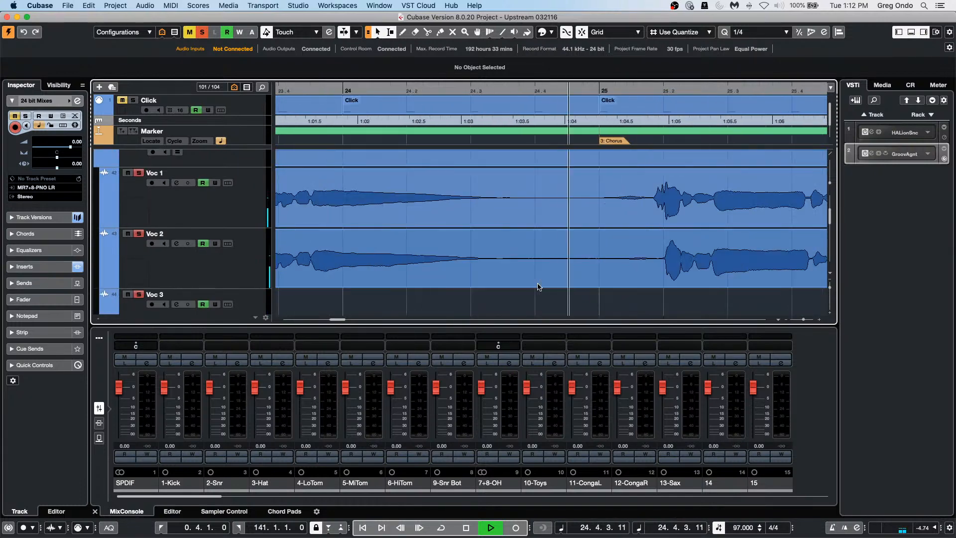
key(g)
key(g)
key(g)
key(g)
key(g)
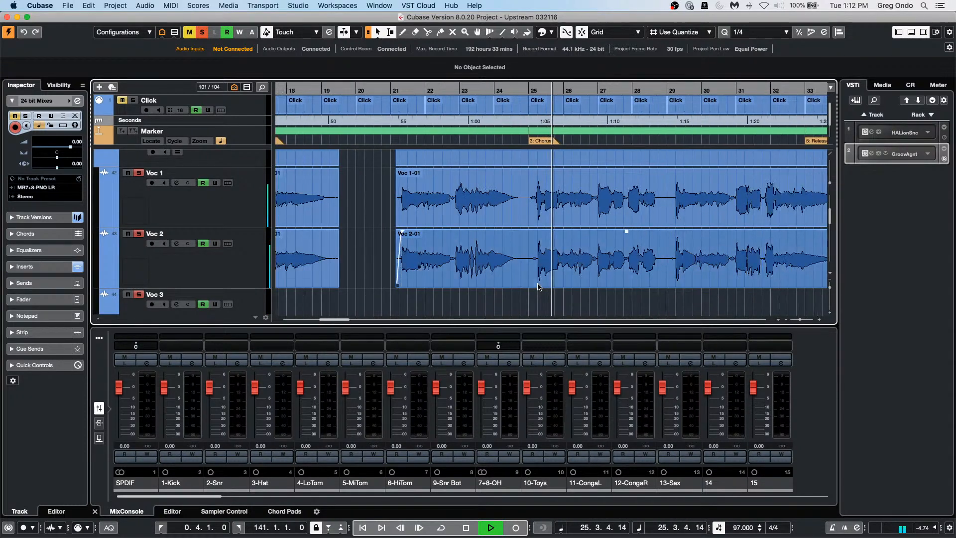
key(g)
key(g)
key(space)
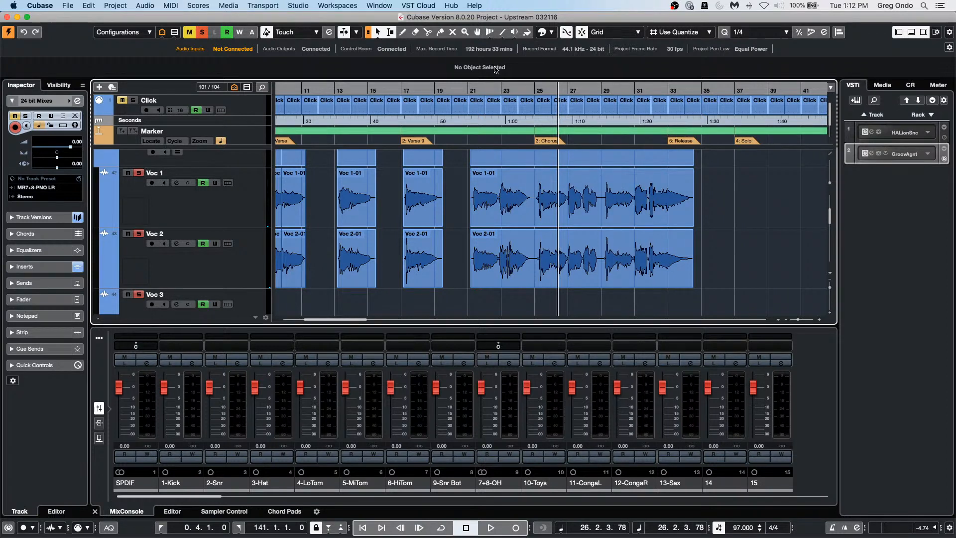
click(464, 90)
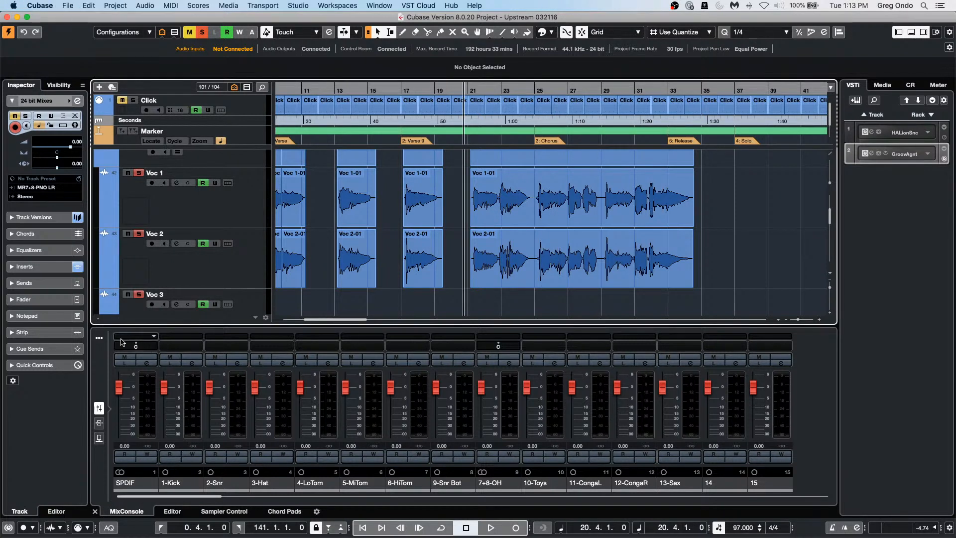
Step: Hide input channels in the lower-zone MixConsole using Filter Channel Types
click(99, 337)
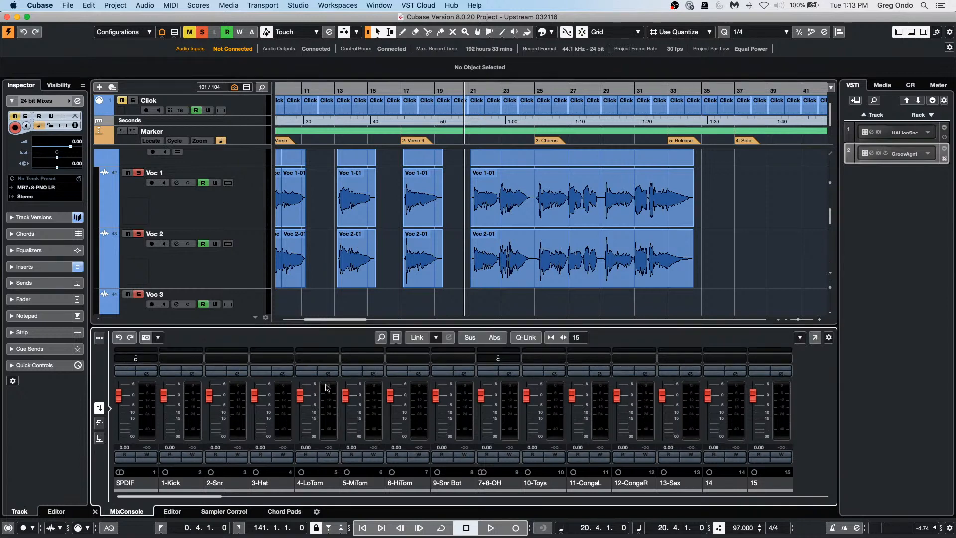
click(395, 338)
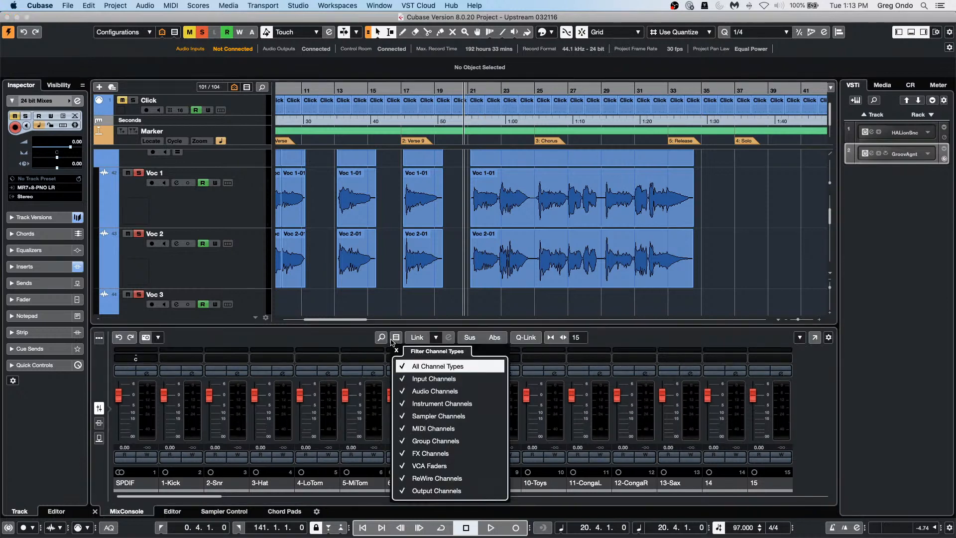
click(407, 381)
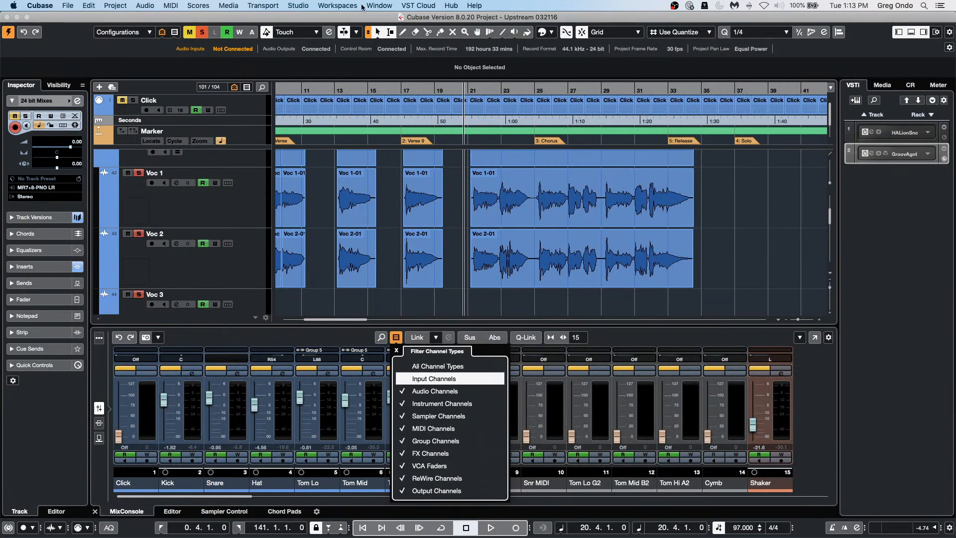
click(300, 5)
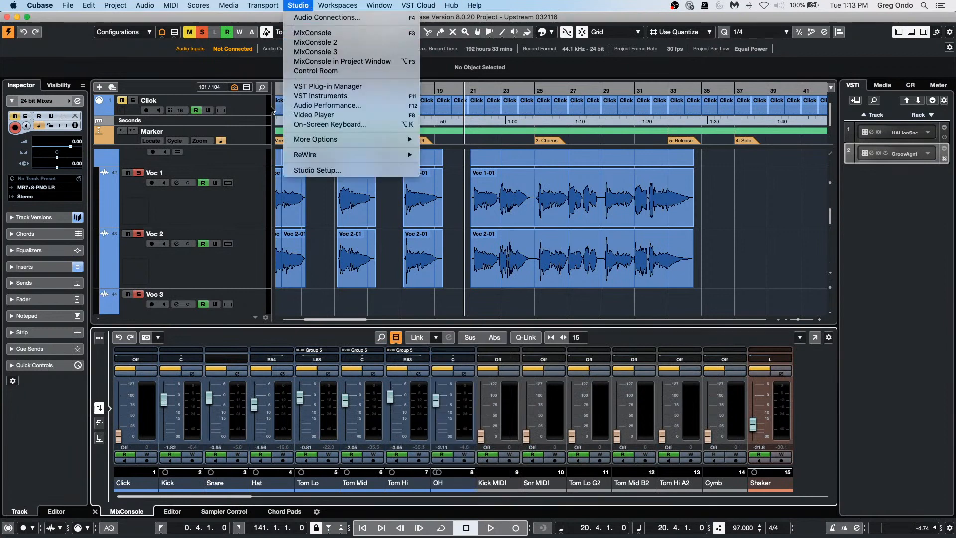
click(209, 203)
Step: Select Voc 1 and open Studio > Audio Connections on the Control Room tab
click(240, 225)
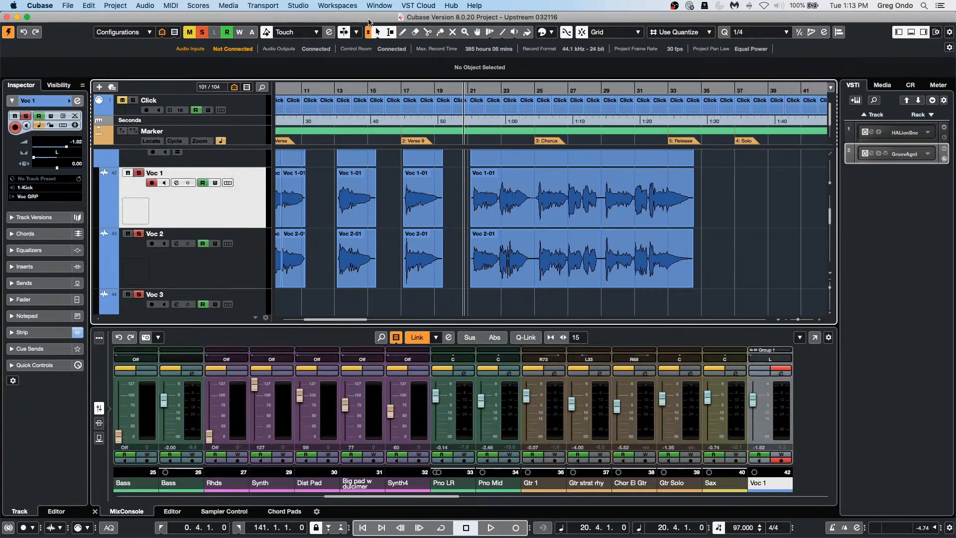
click(299, 5)
click(318, 19)
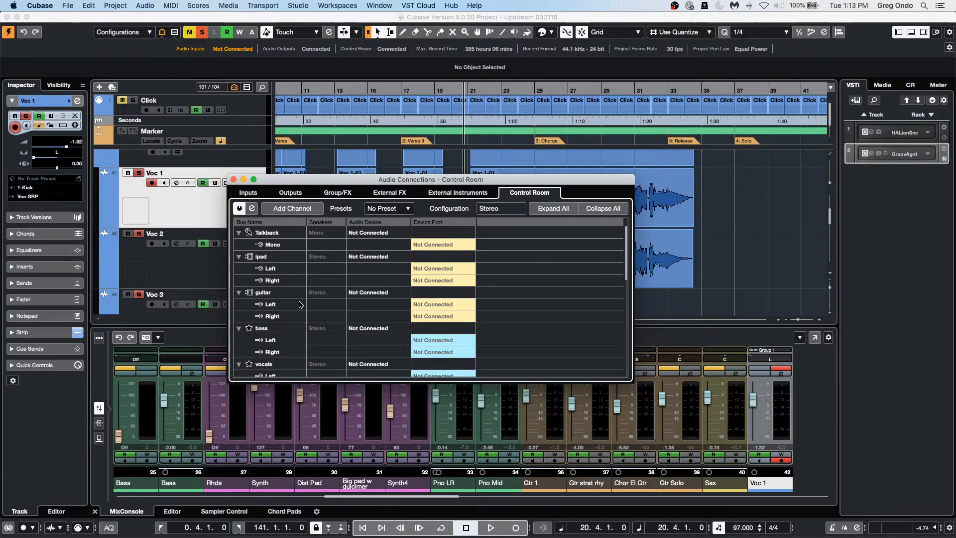
Step: Inspect the ipad and guitar cue buses' context menus without changing anything
scroll(300, 305, down, 1)
scroll(300, 305, down, 5)
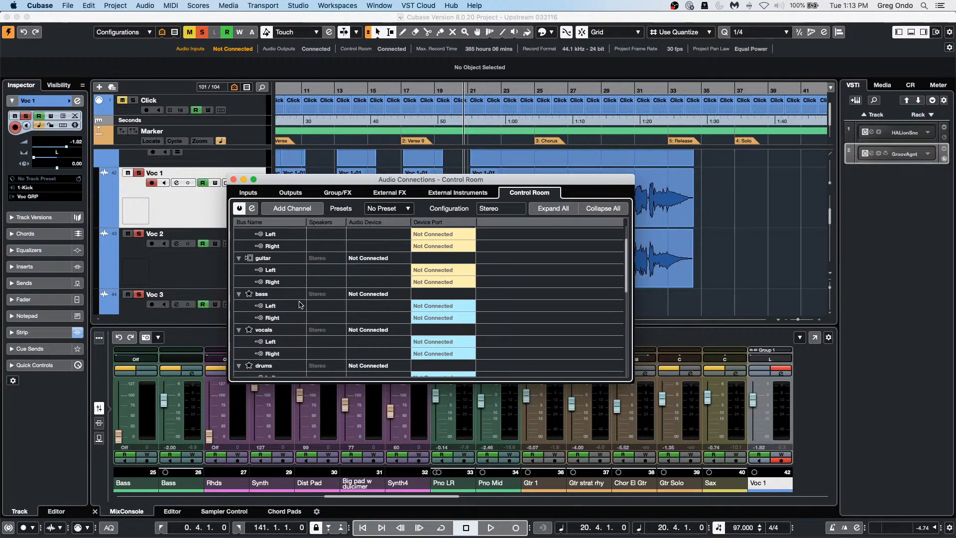
scroll(300, 305, up, 5)
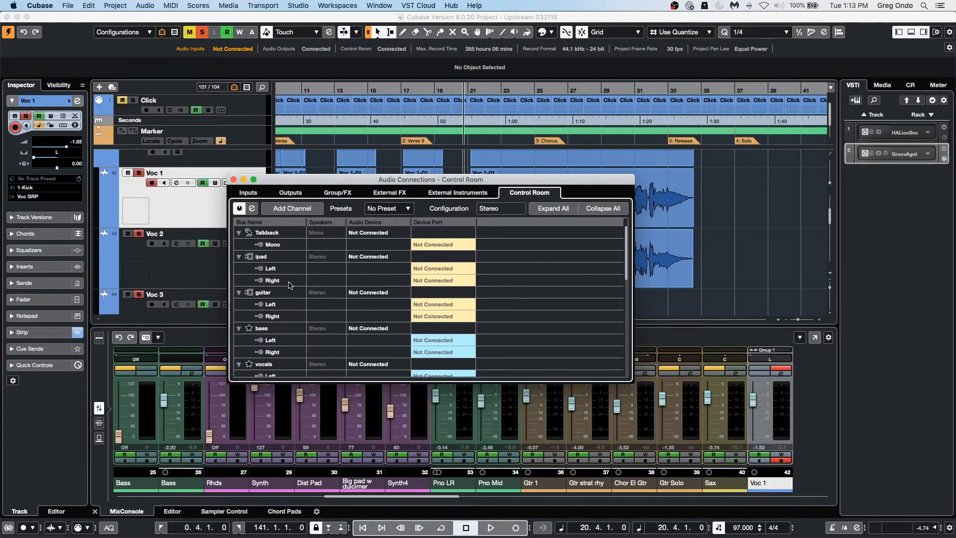
right_click(291, 282)
right_click(554, 291)
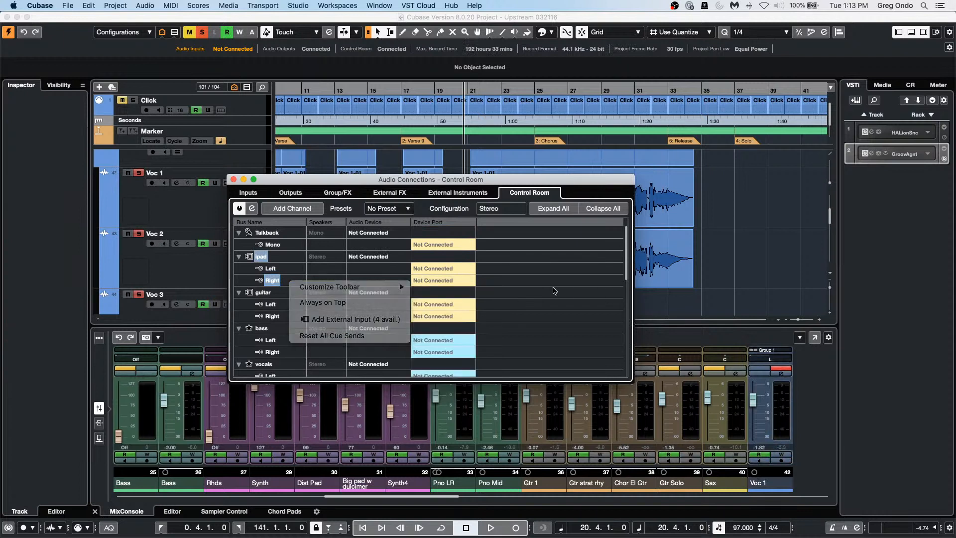
click(512, 290)
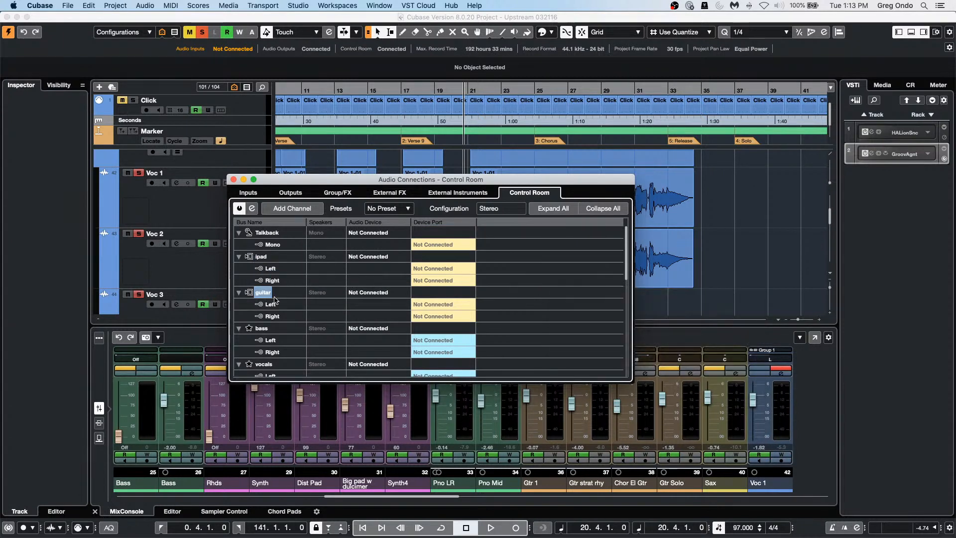
Step: Check the ipad bus options again, close Audio Connections, and show the Control Room panel
scroll(269, 328, down, 1)
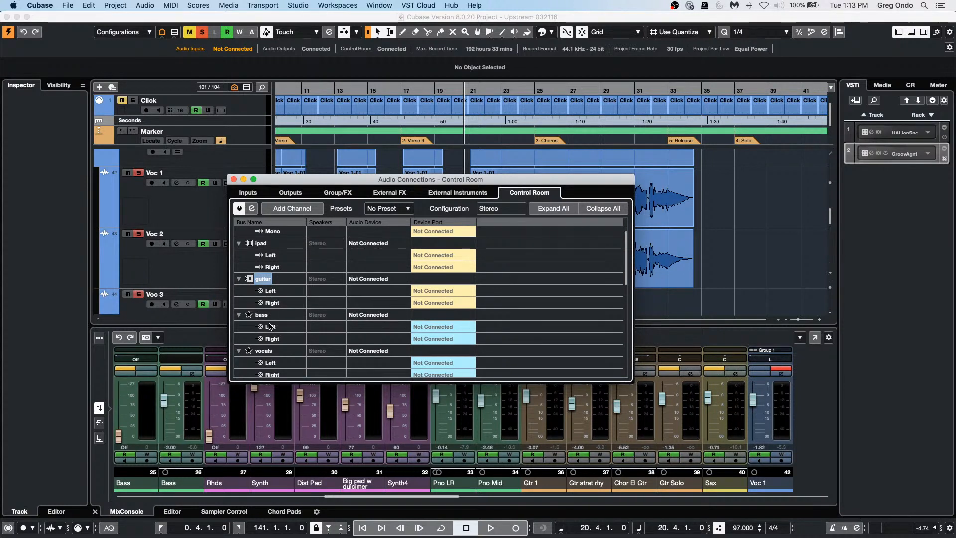
right_click(255, 245)
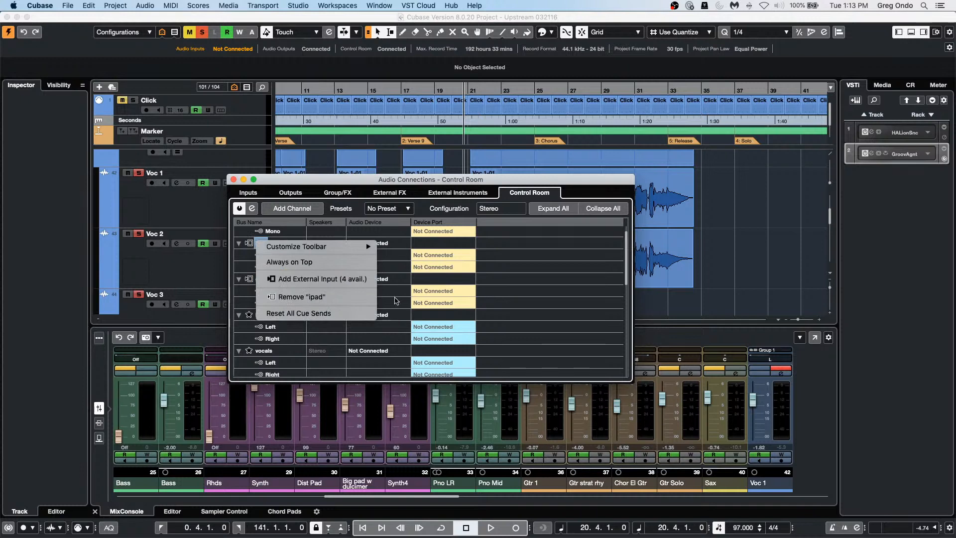
click(794, 274)
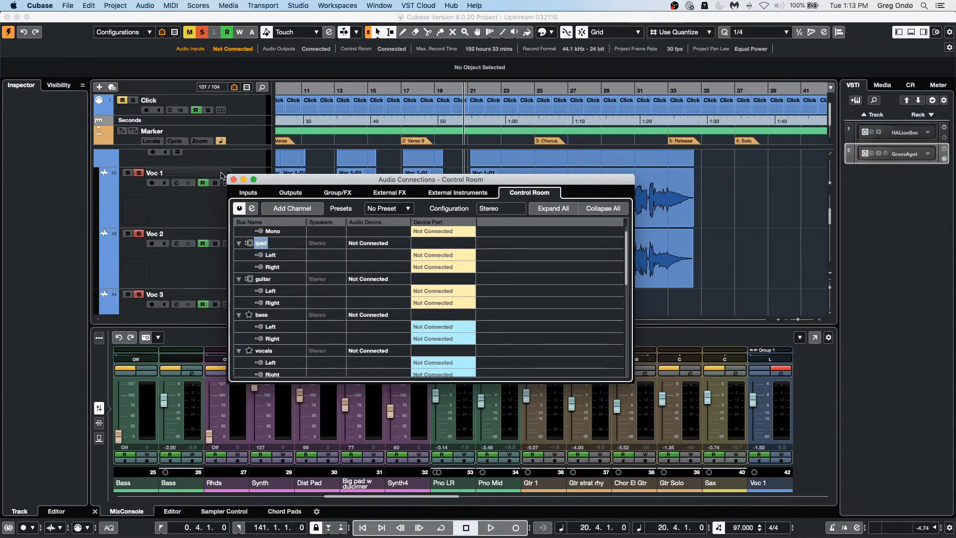
click(234, 179)
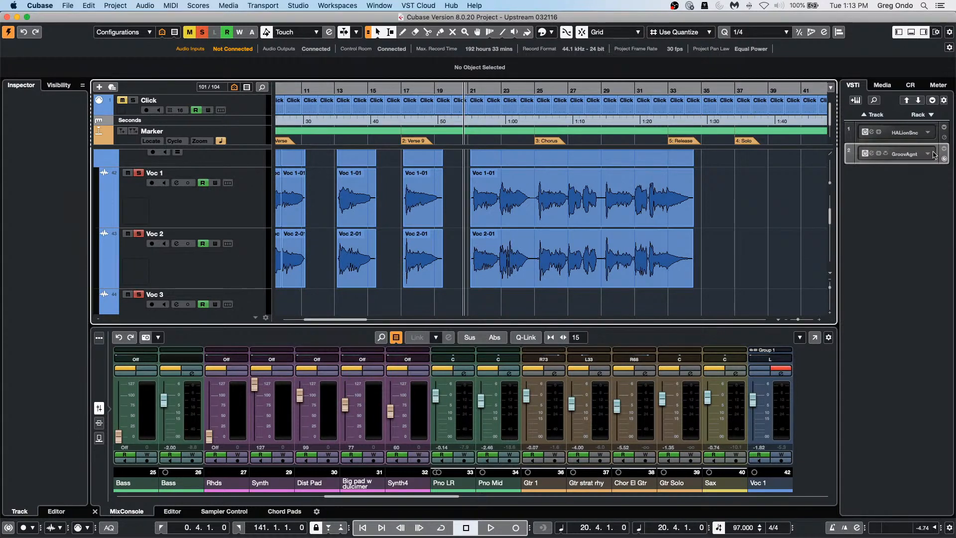
click(910, 85)
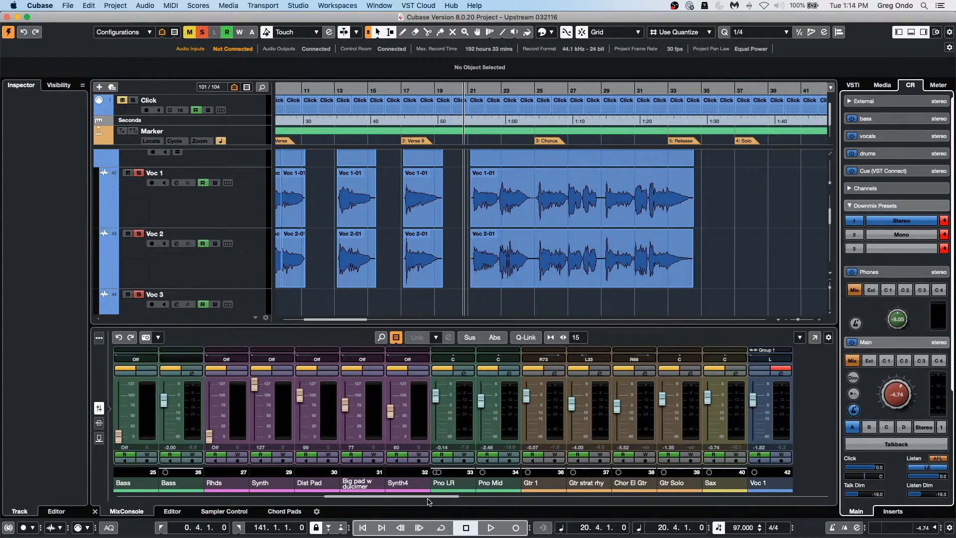
Step: Open the lower-zone MixConsole as a separate full MixConsole window
click(816, 338)
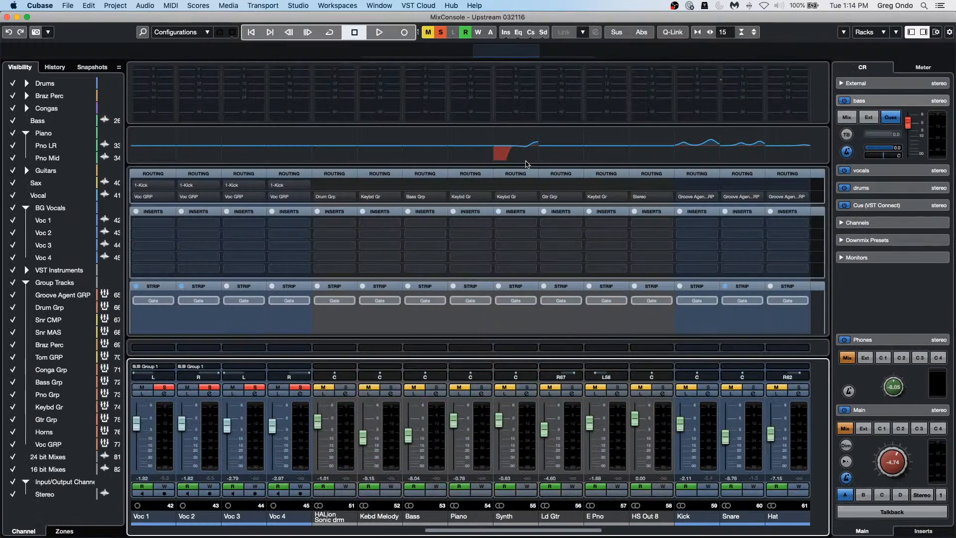
Step: Add the Cue Sends rack and expand it to show bass, vocals, drums and VST Connect sends
click(881, 32)
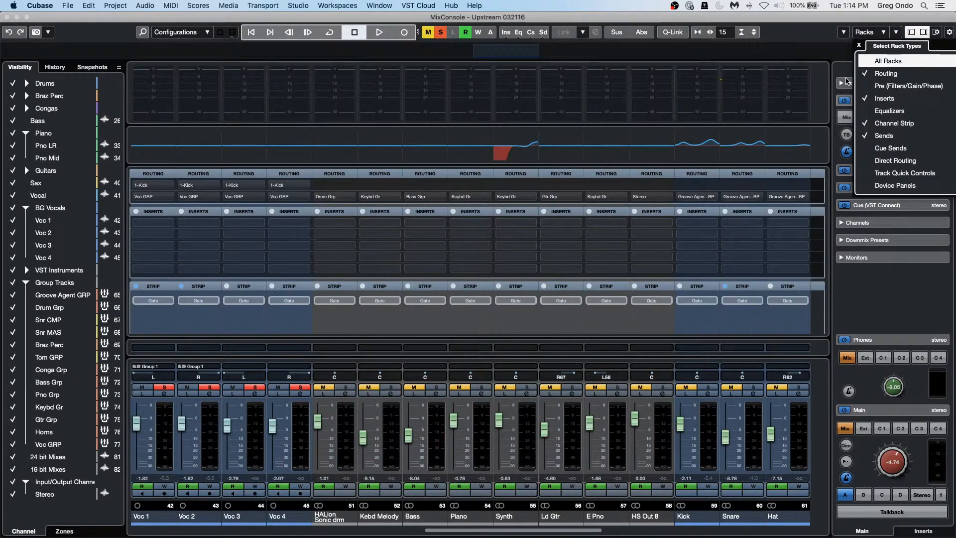
click(870, 150)
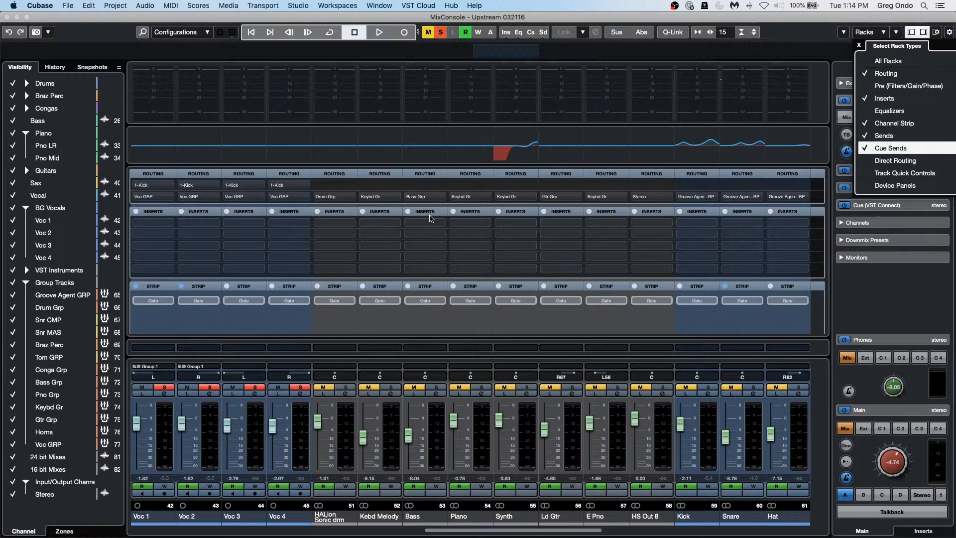
click(430, 219)
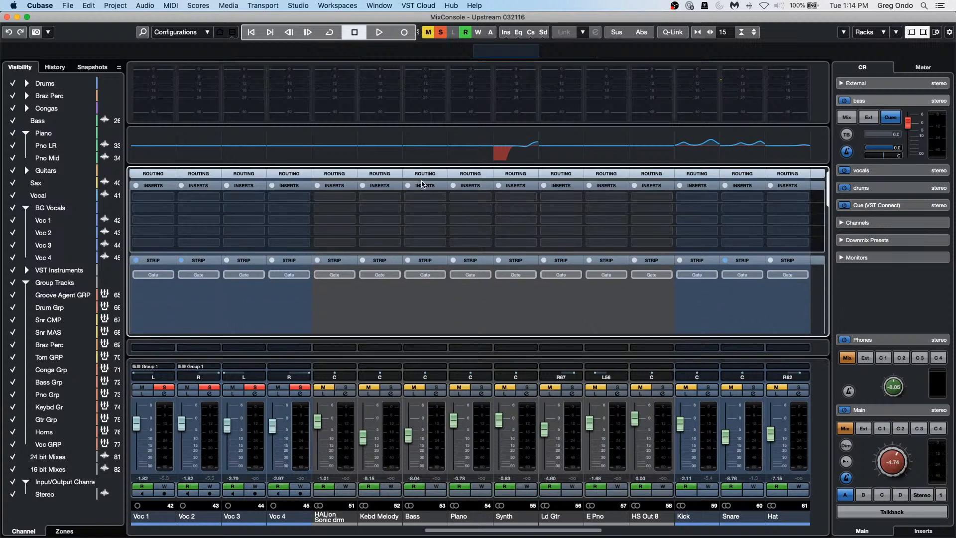
click(423, 181)
click(426, 199)
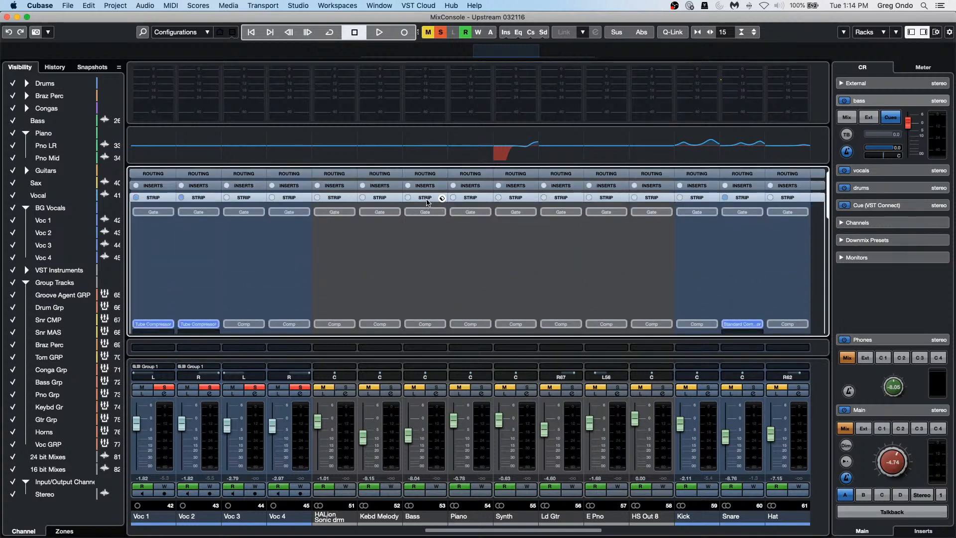
click(426, 209)
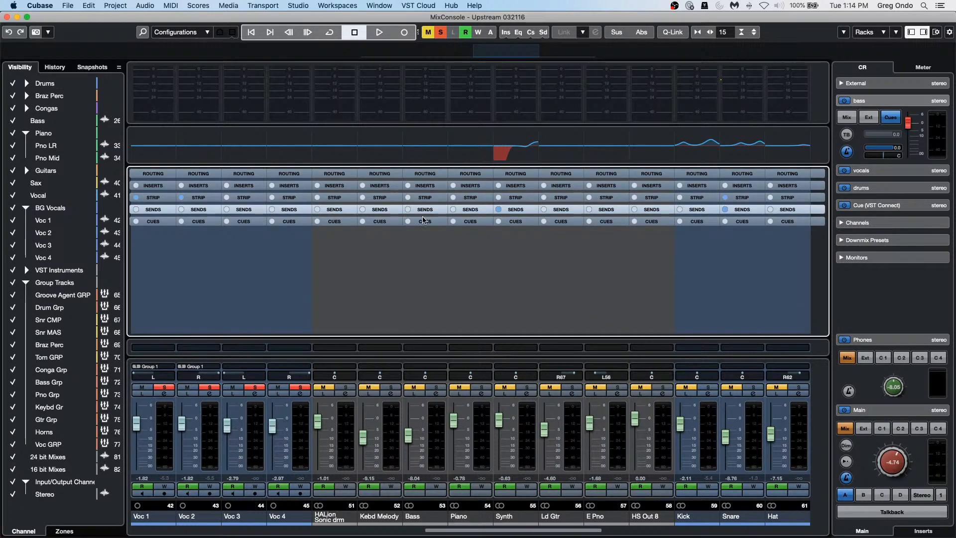
click(423, 221)
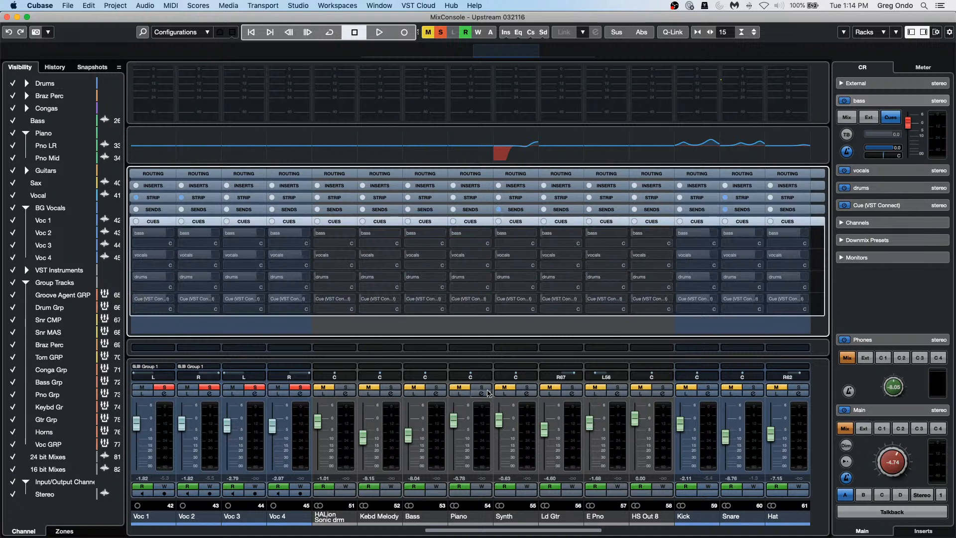
drag(605, 376, 587, 376)
right_click(859, 138)
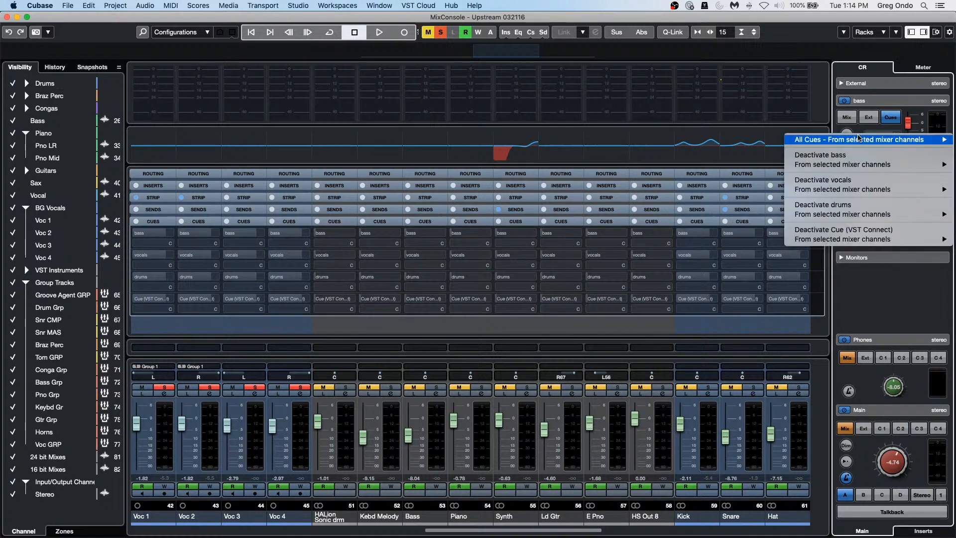
mouse_move(858, 138)
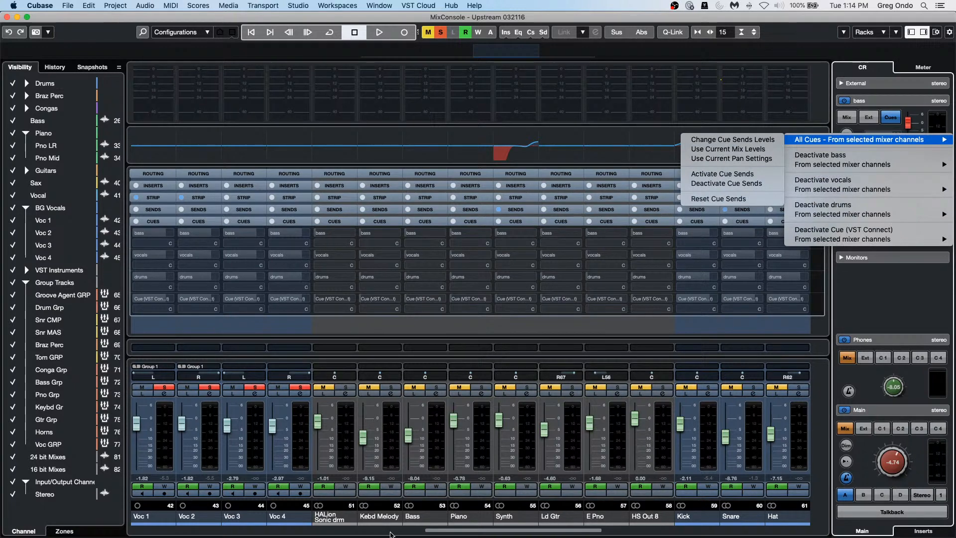
click(463, 530)
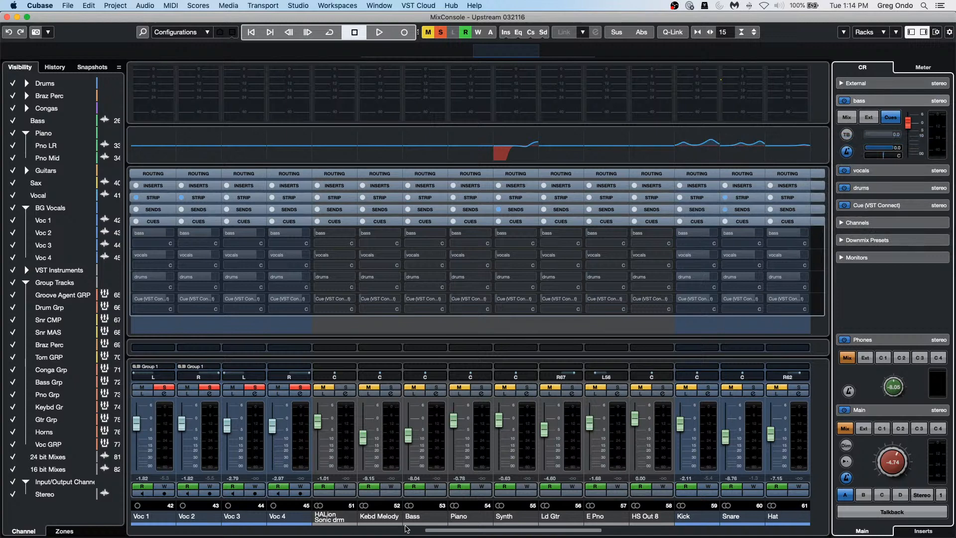
drag(437, 530, 132, 529)
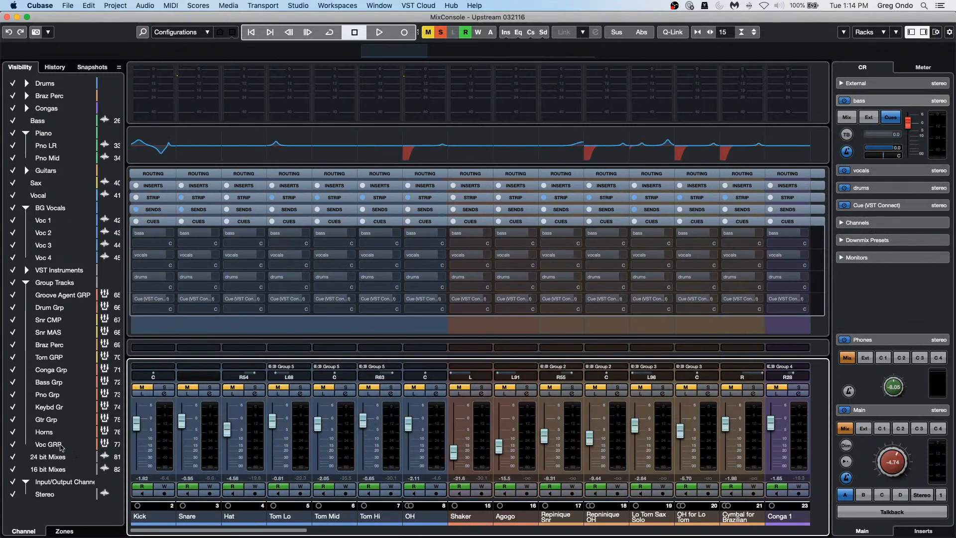
click(164, 427)
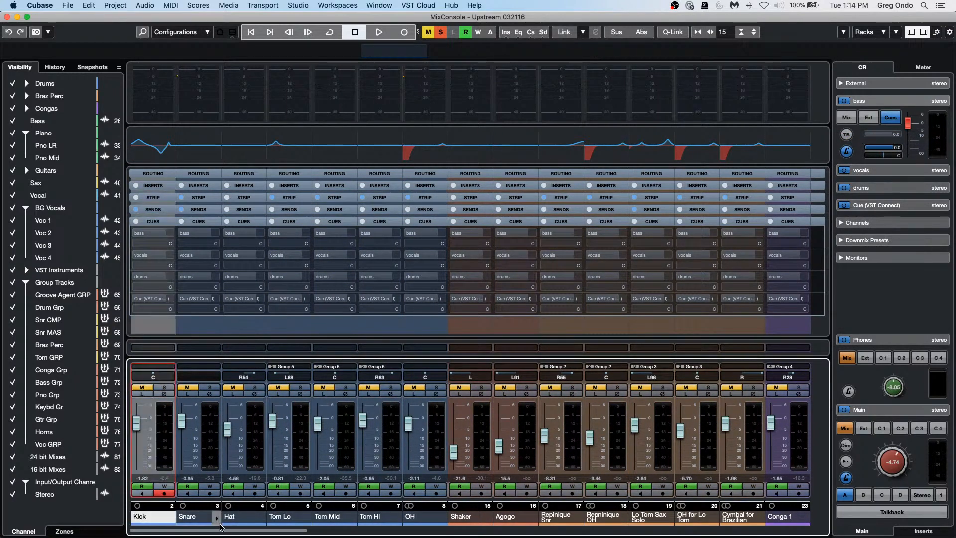
drag(220, 529, 876, 535)
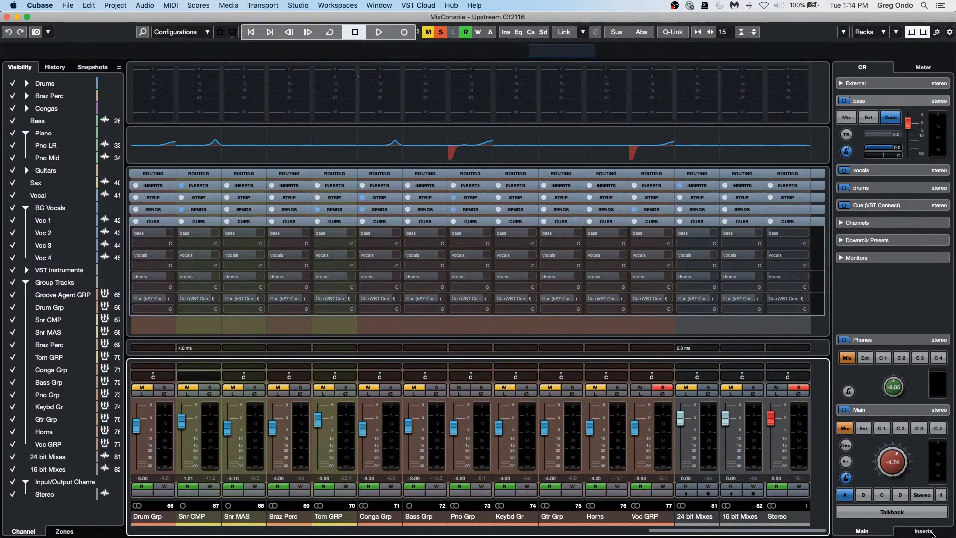
click(754, 423)
Step: Activate cue sends from the selected mixer channels via All Cues and confirm with Enable
right_click(755, 424)
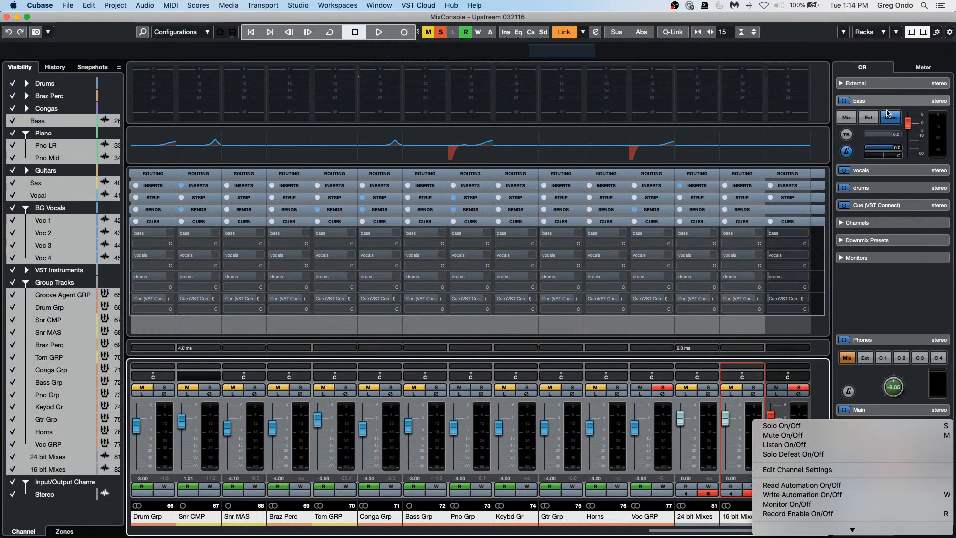
right_click(864, 133)
mouse_move(863, 137)
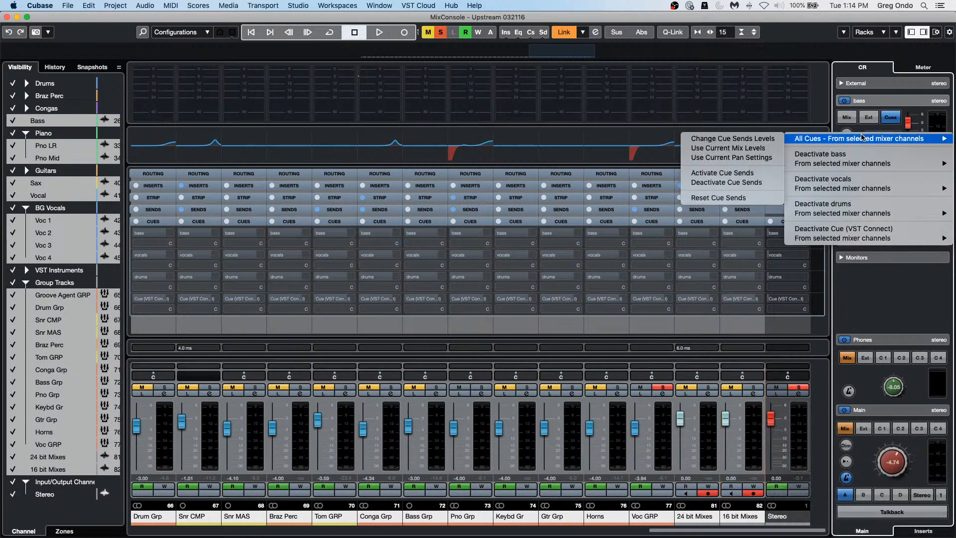
click(734, 172)
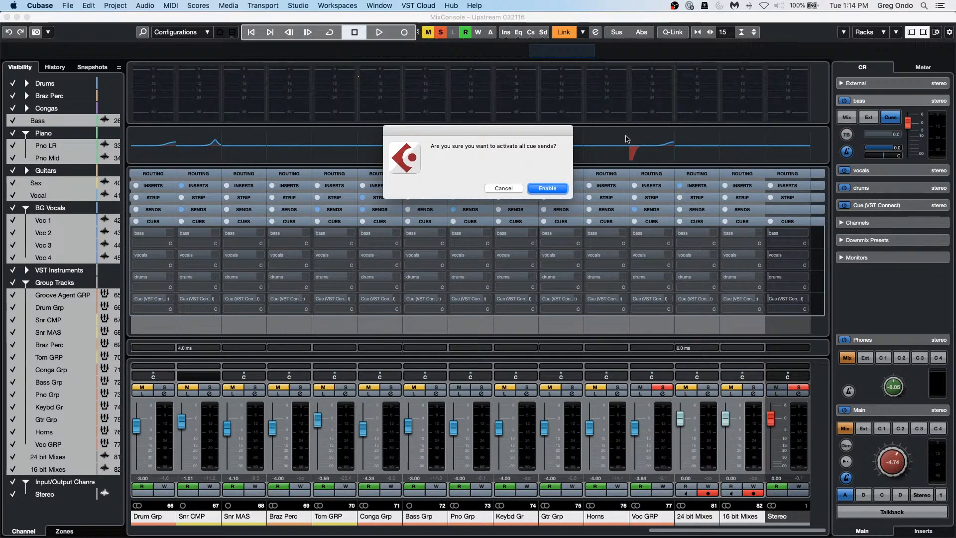
click(562, 189)
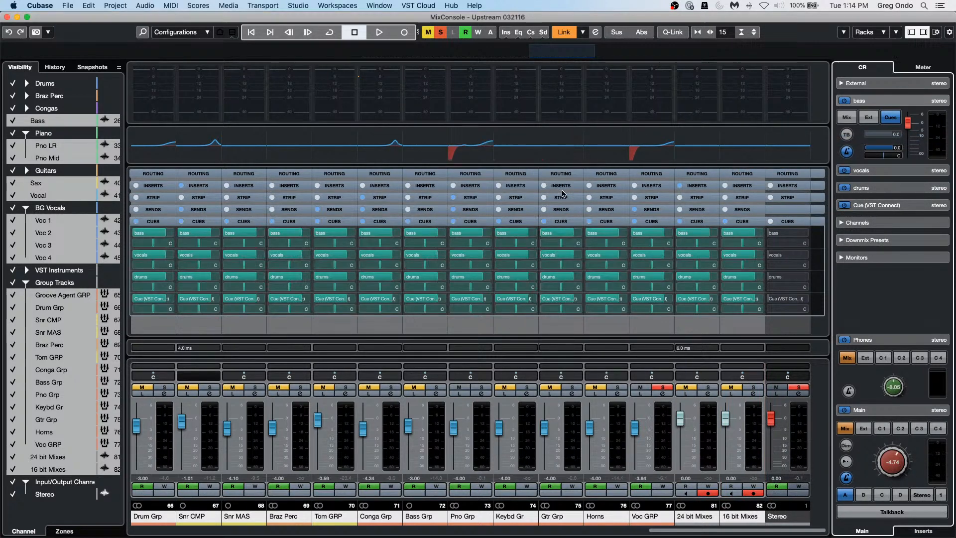
Step: Apply All Cues > Use Current Mix Levels to the cue sends and confirm with Assign
right_click(841, 128)
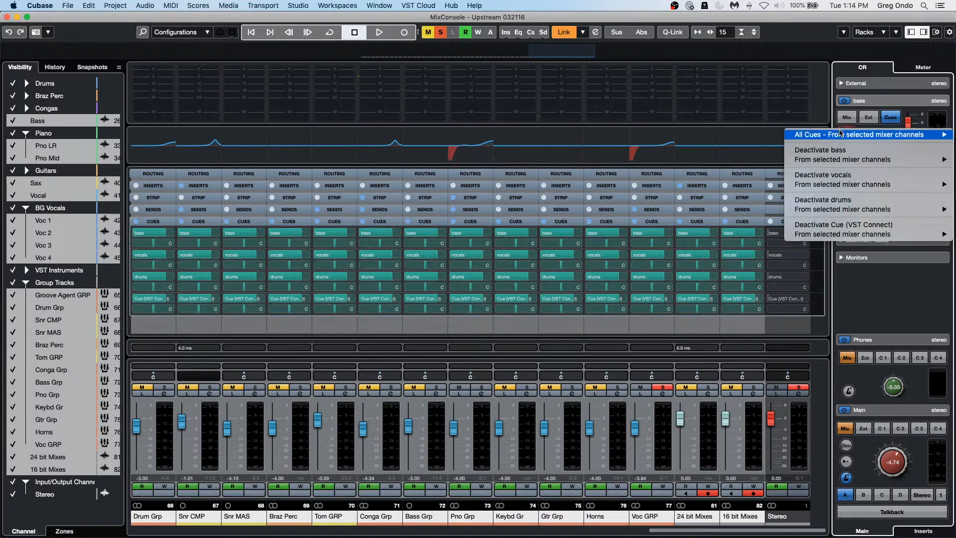
mouse_move(839, 137)
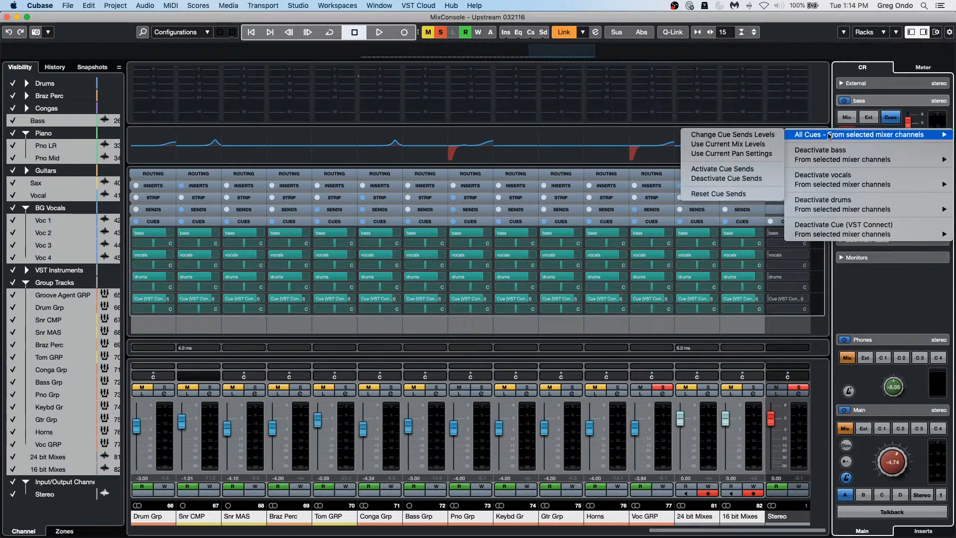
click(744, 143)
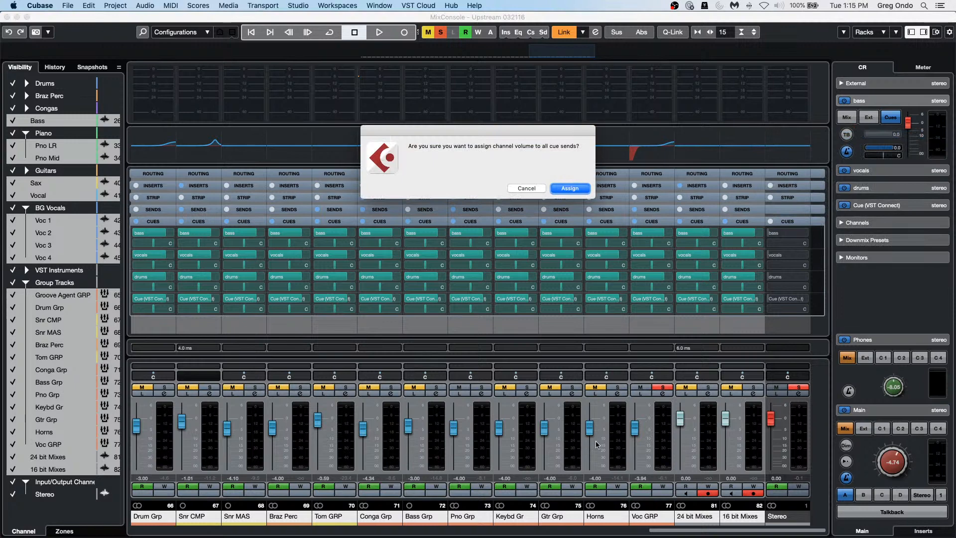
click(580, 190)
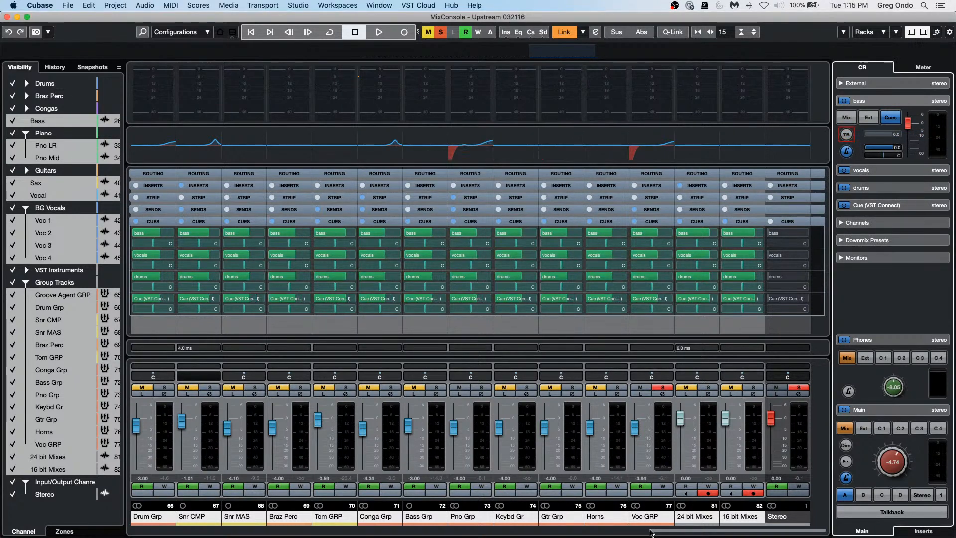
drag(698, 533, 437, 532)
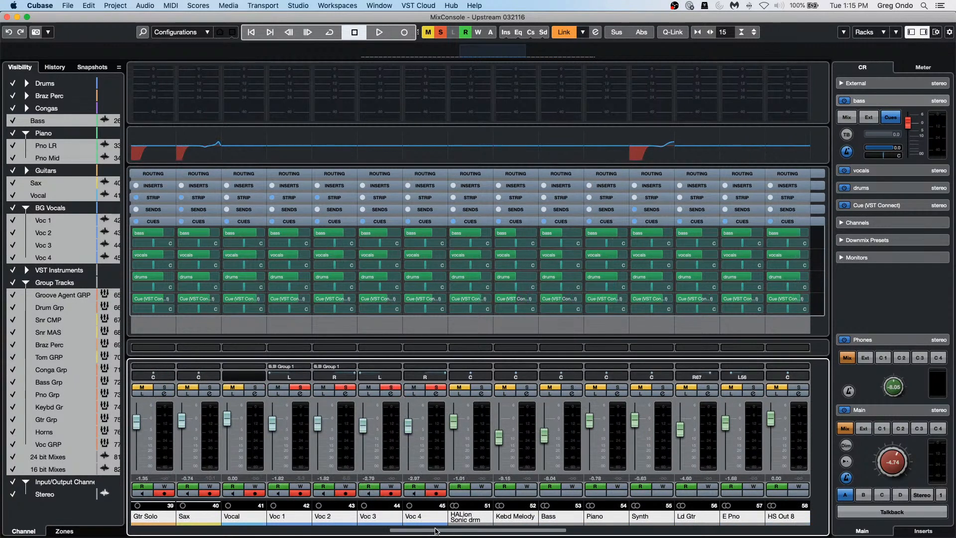
Step: Select the Vocal and Voc 1 channels while briefly auditioning playback
click(253, 426)
key(space)
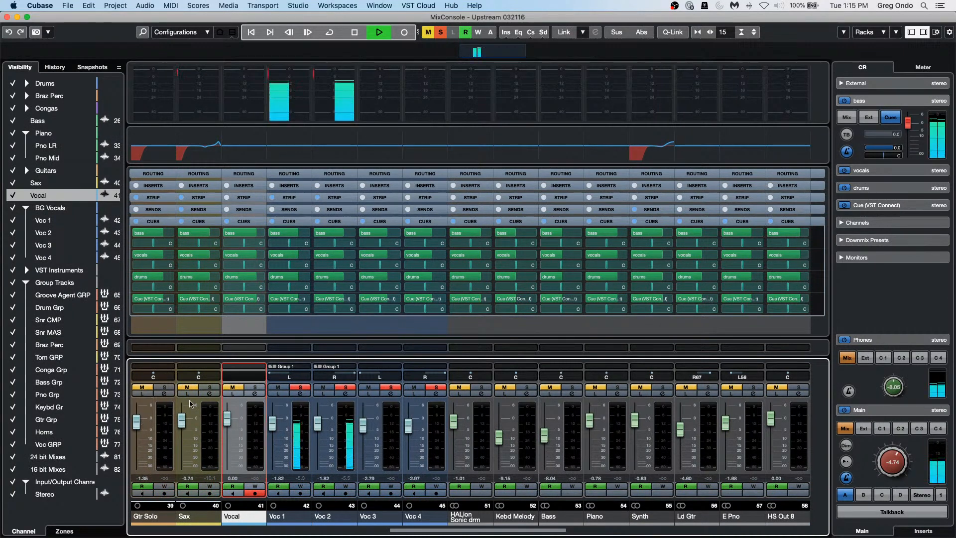
click(301, 444)
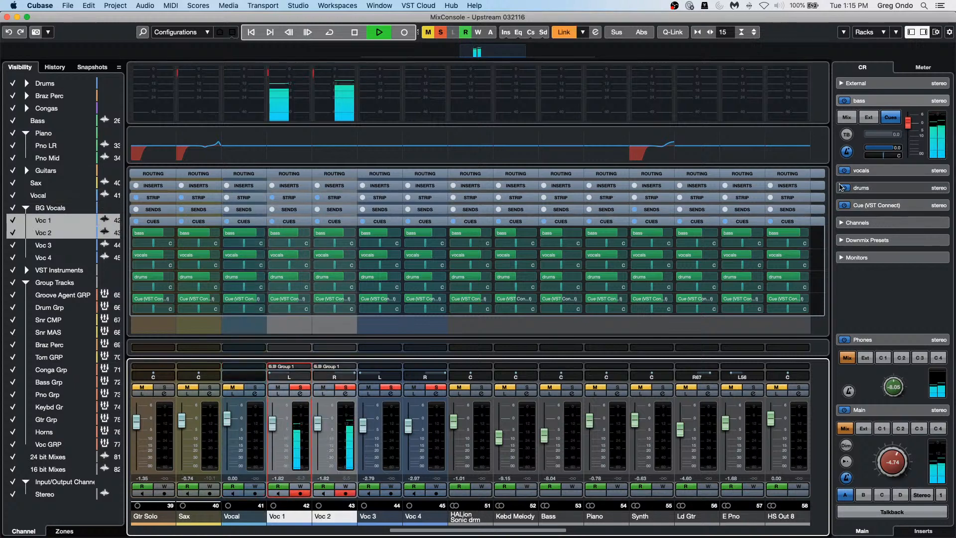
key(space)
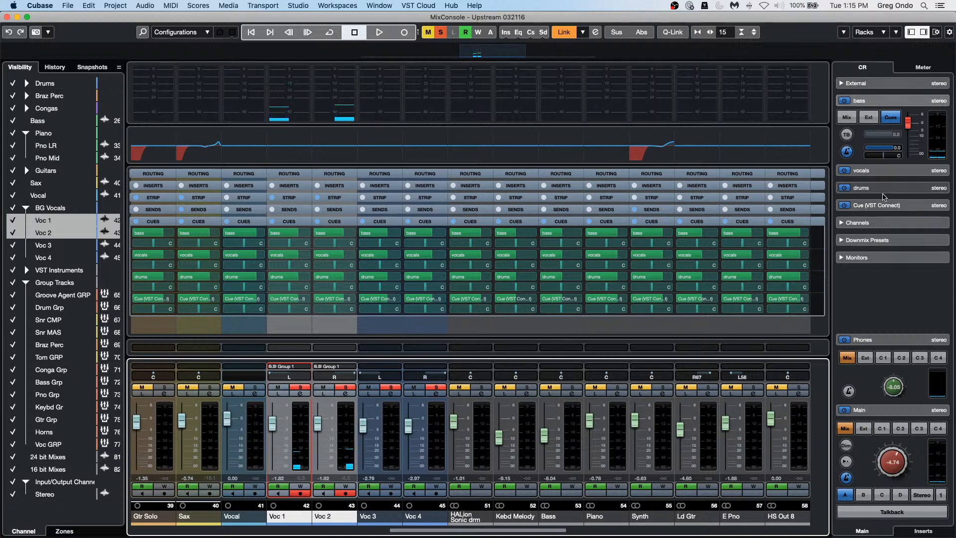
Step: Expand the vocals cue in the Control Room, then clear the Voc solos and global Solo
click(877, 171)
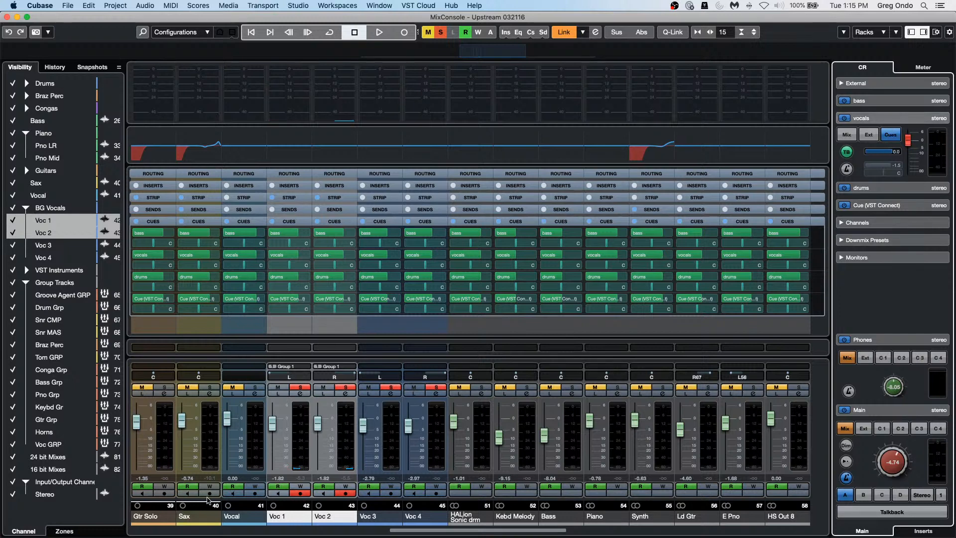
click(297, 389)
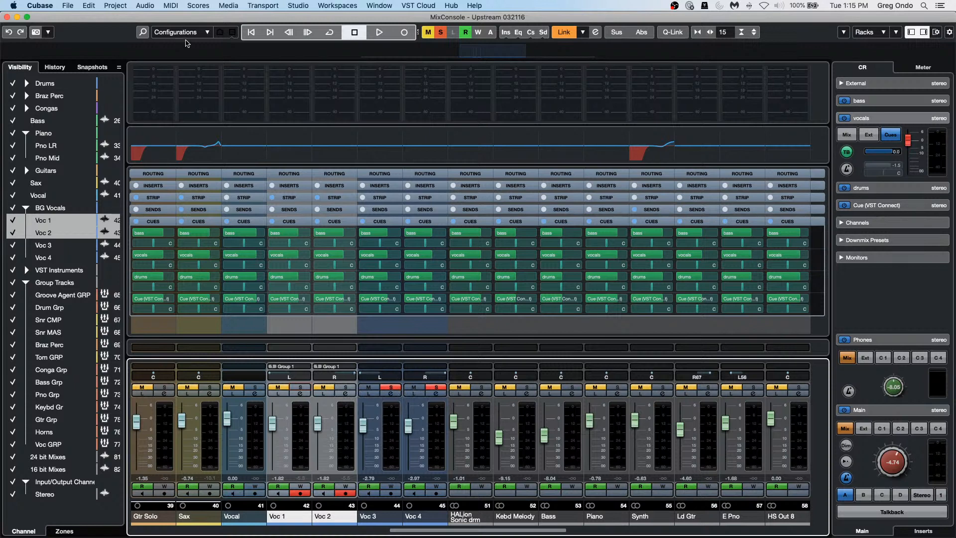
click(443, 34)
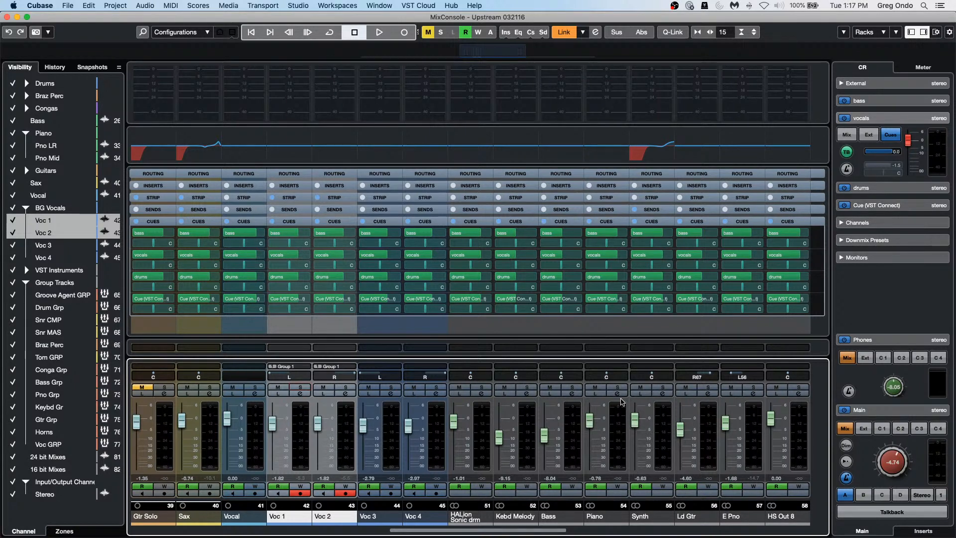
click(366, 9)
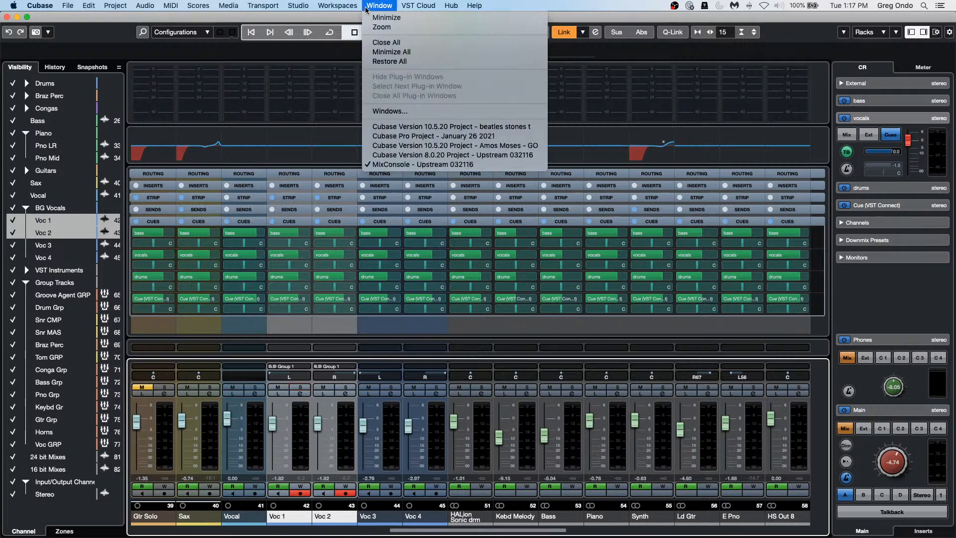
mouse_move(299, 6)
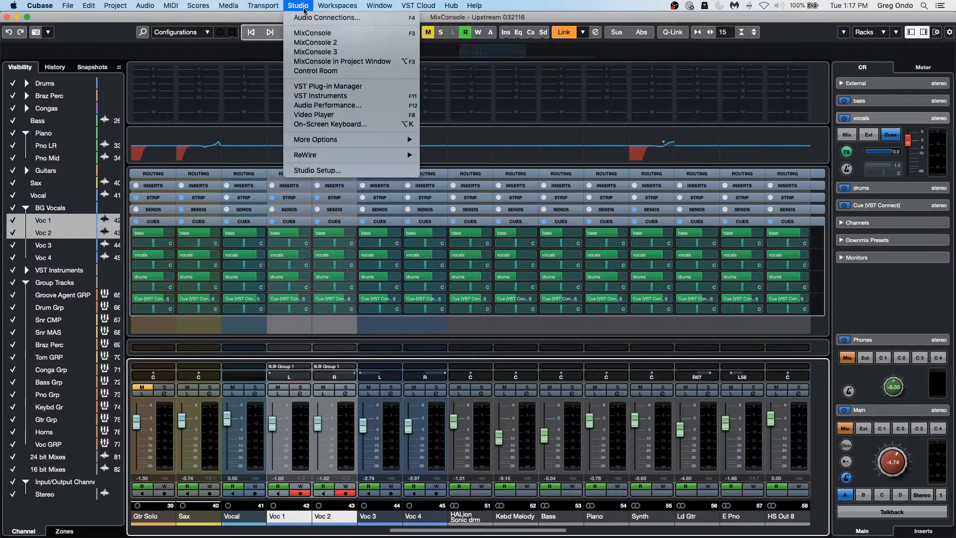
click(338, 20)
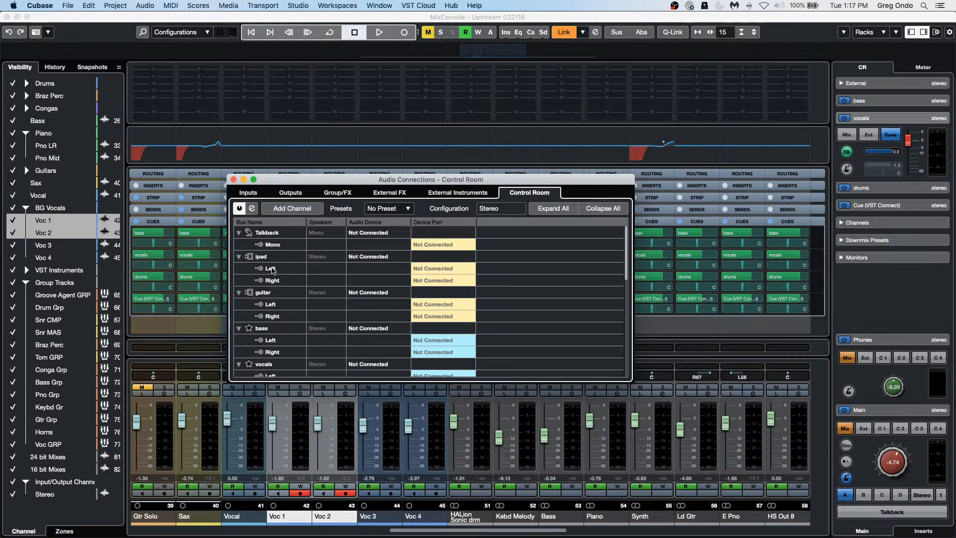
scroll(294, 284, down, 2)
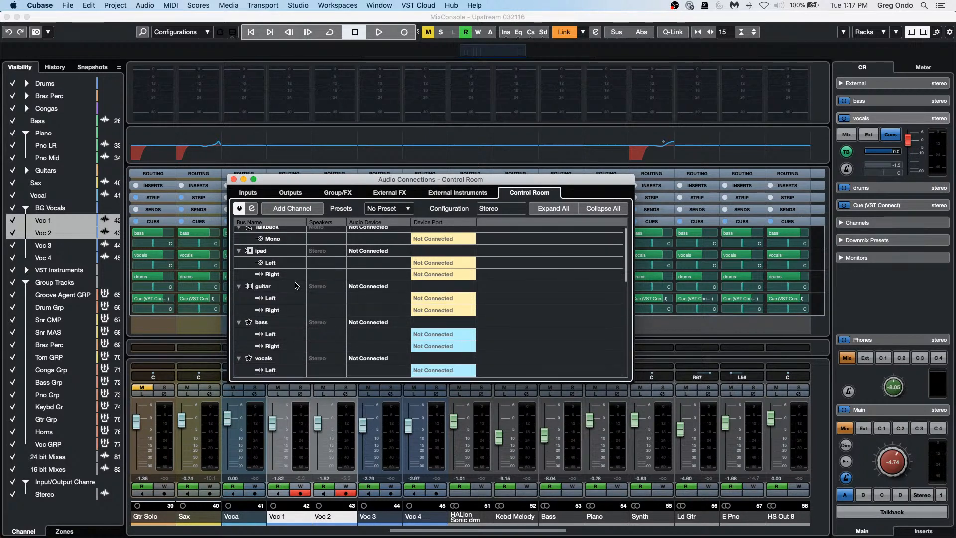
scroll(281, 321, down, 1)
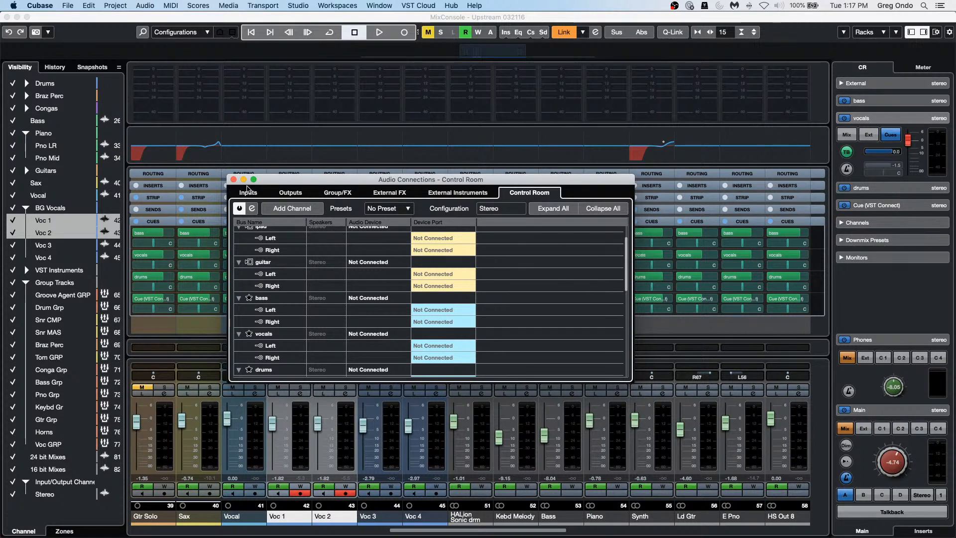
key(F4)
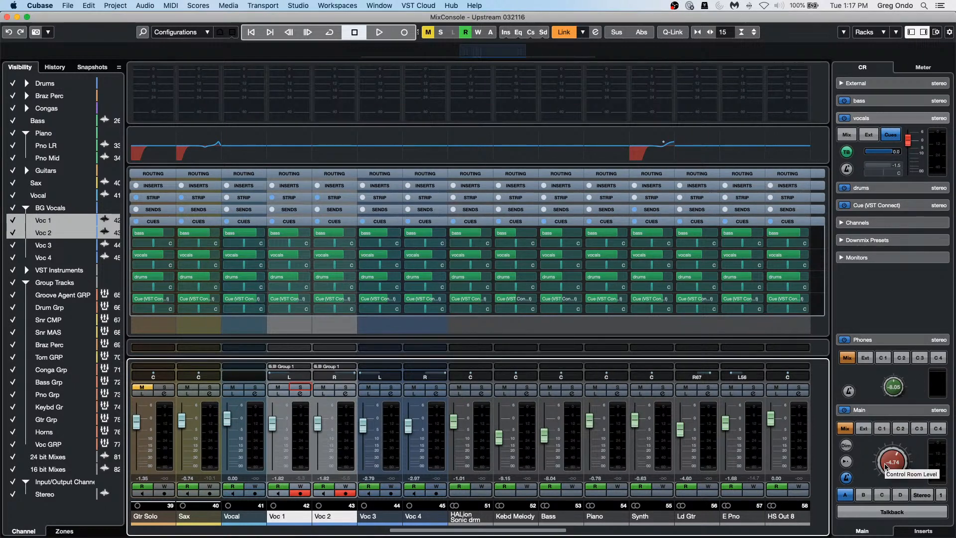
key(space)
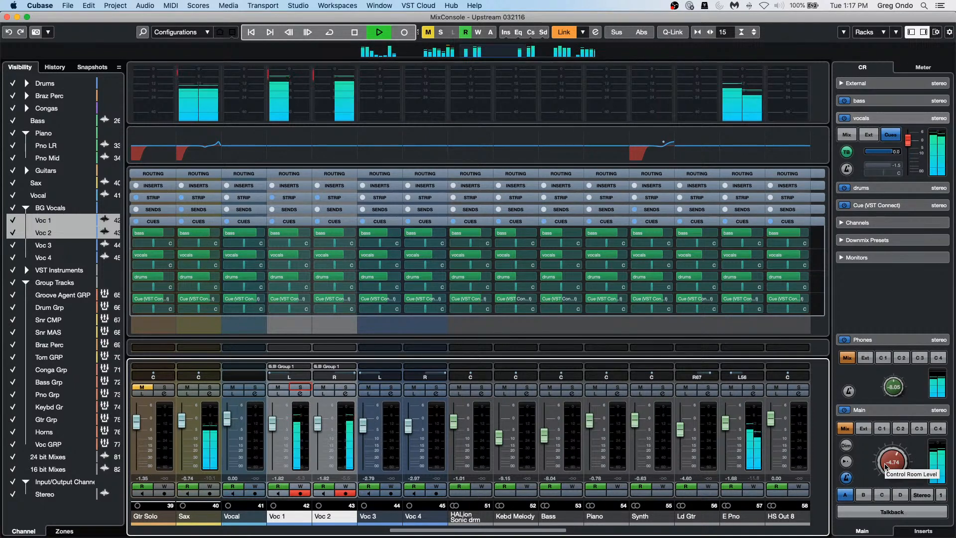
key(space)
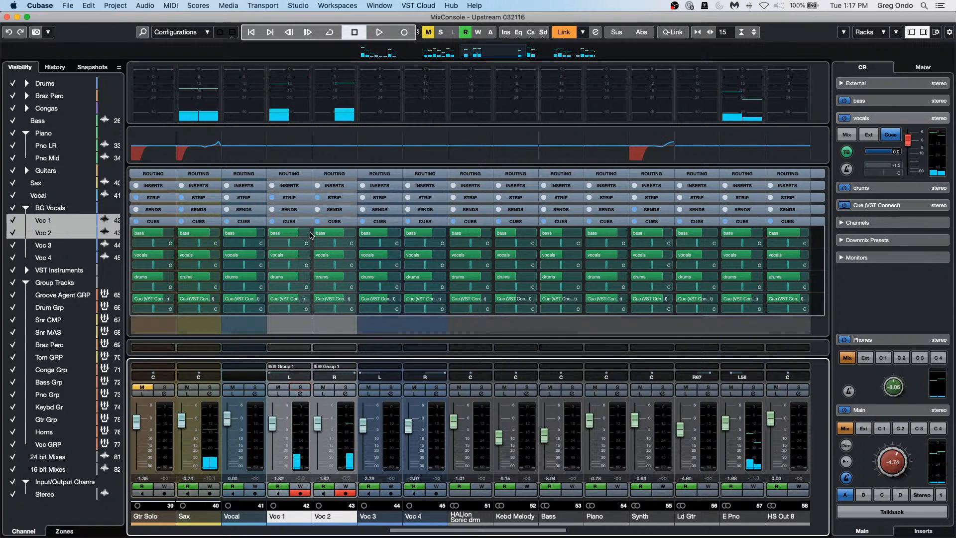
mouse_move(309, 260)
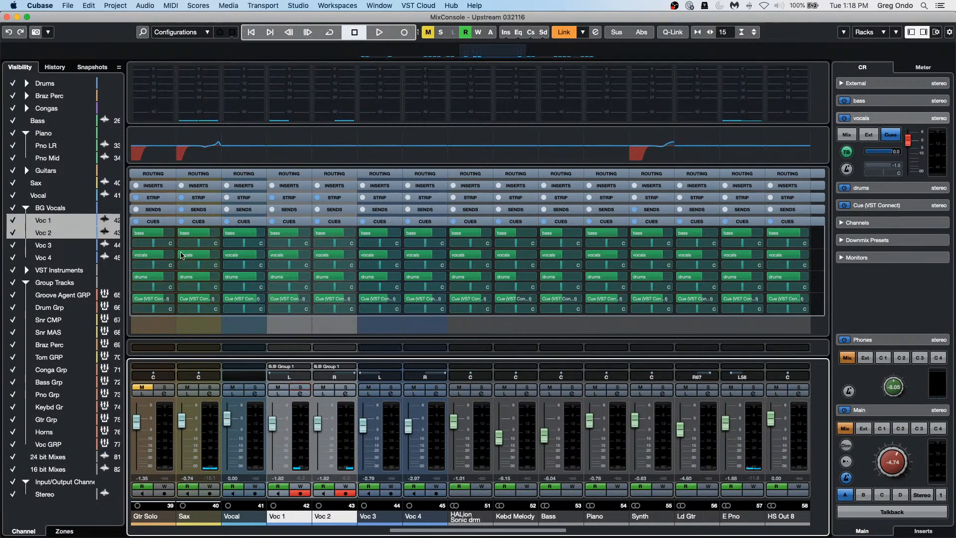
click(256, 256)
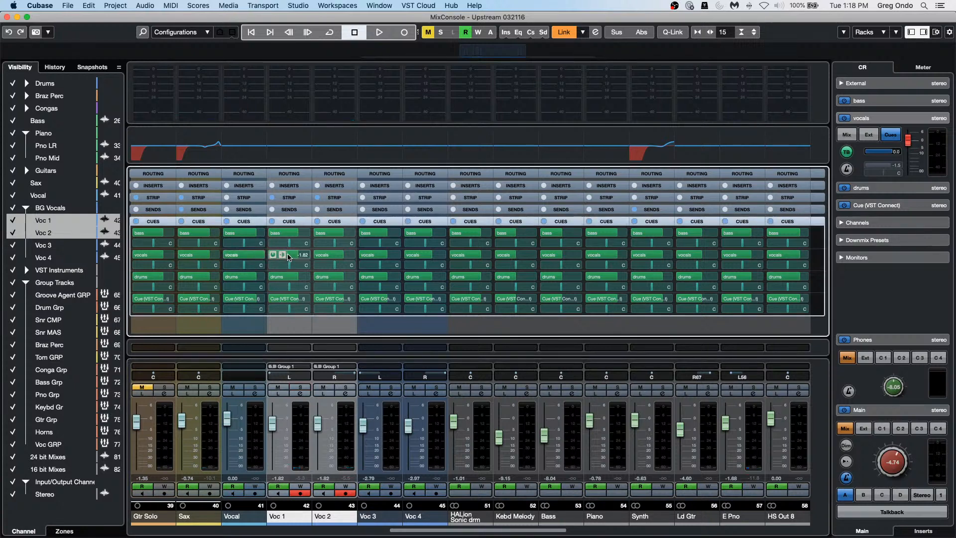
Step: Raise Voc 1's vocals cue send to -0.48 and start playback
drag(294, 255, 305, 258)
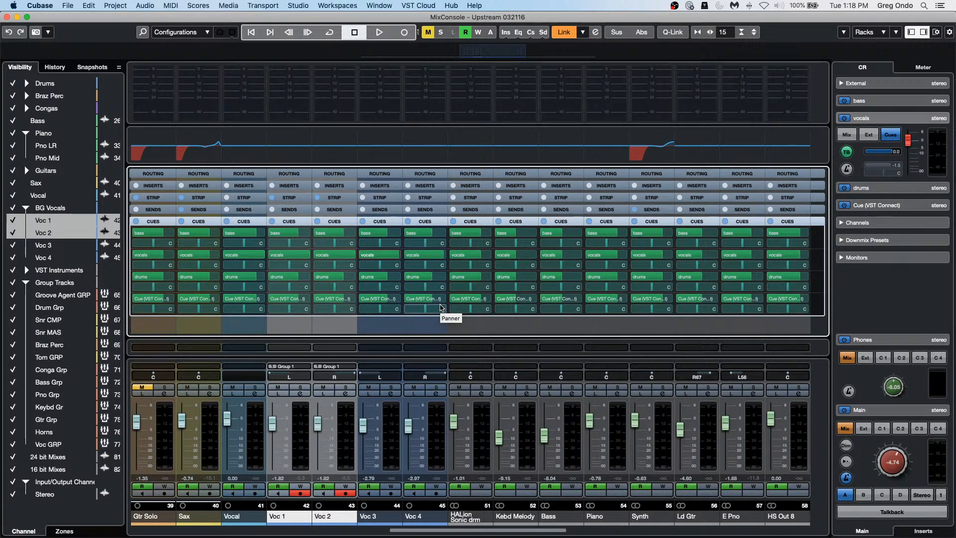
key(space)
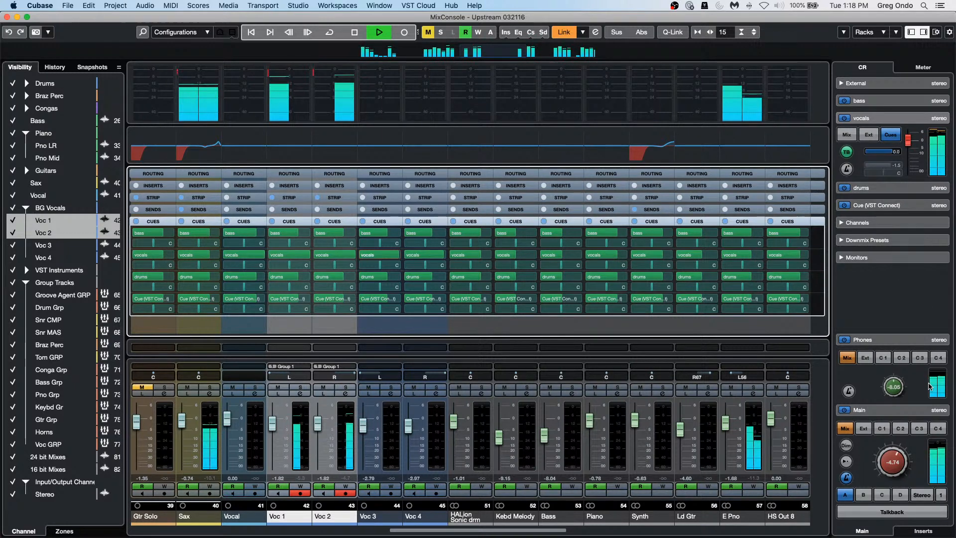
Step: Put Cue 2 on Phones and Cue 1 on Main, lowering the Main level to -7.13
click(885, 359)
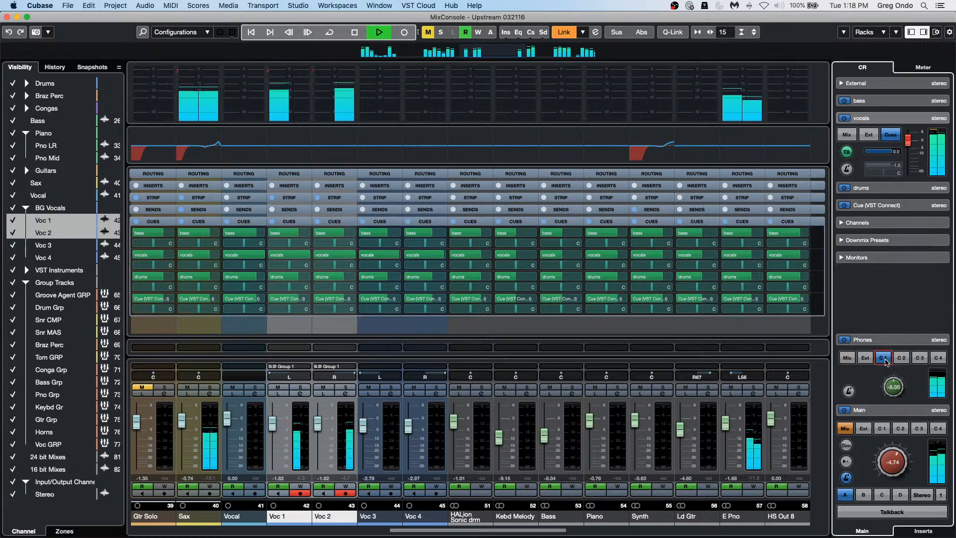
click(901, 357)
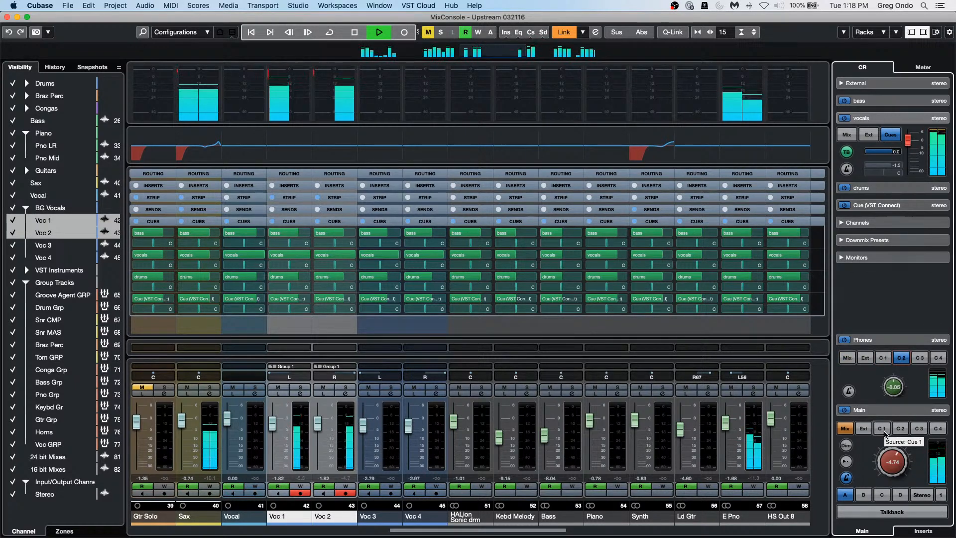
click(901, 429)
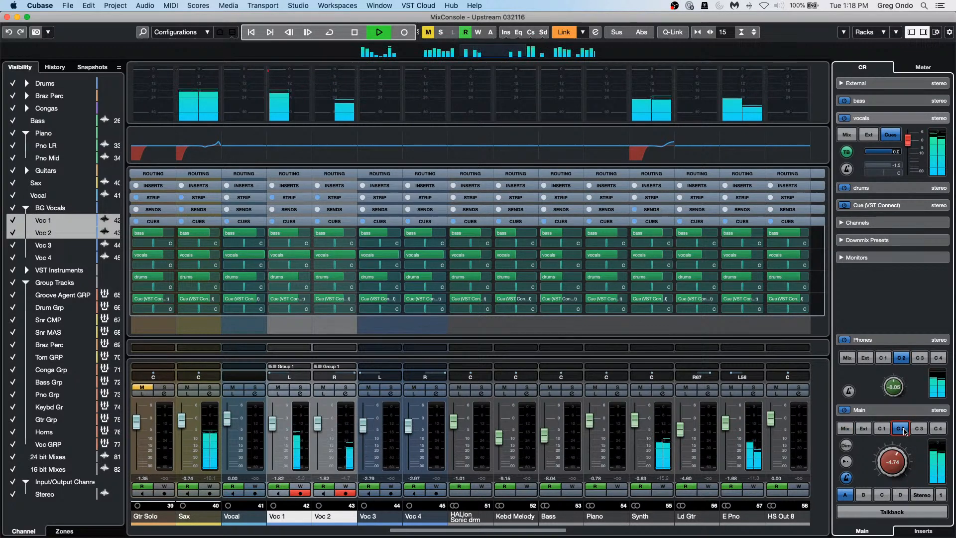
click(904, 429)
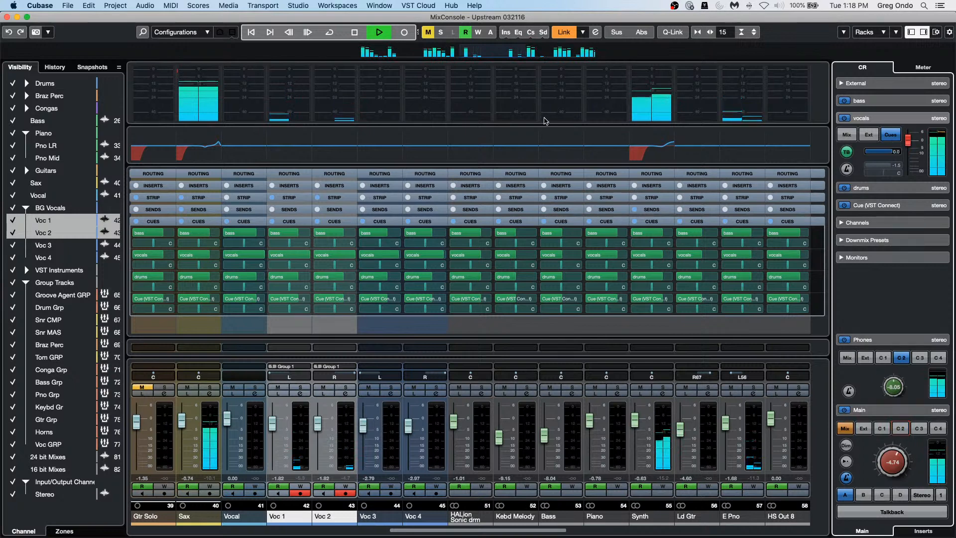
click(290, 33)
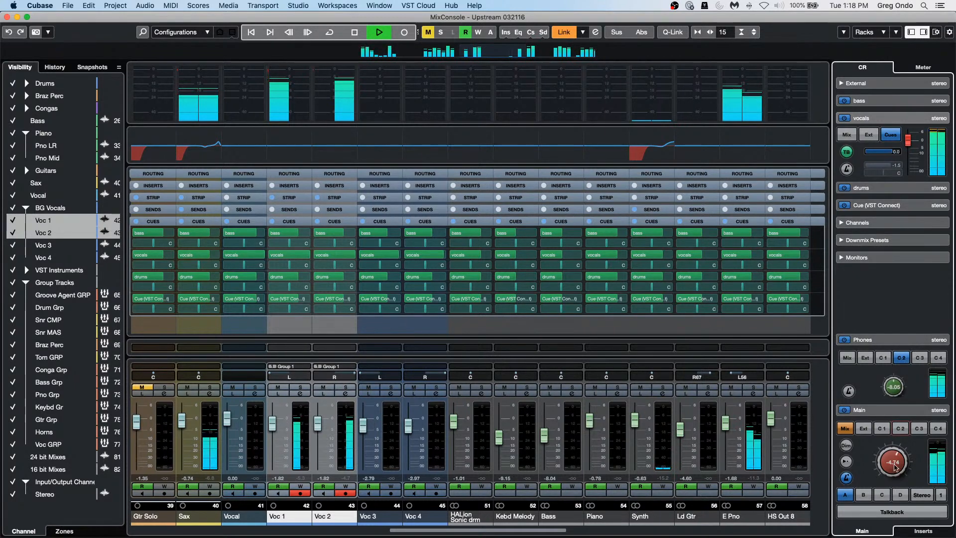
click(903, 429)
click(902, 431)
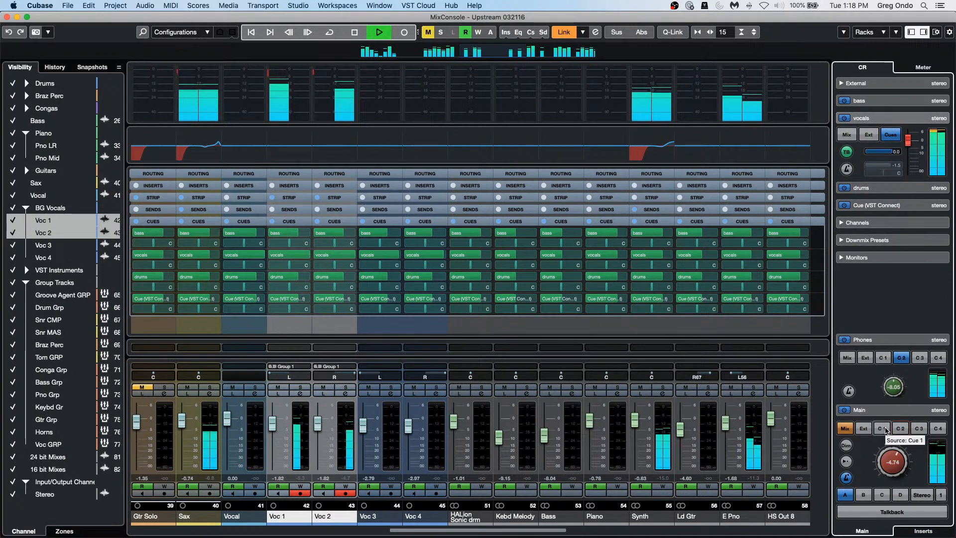
click(885, 429)
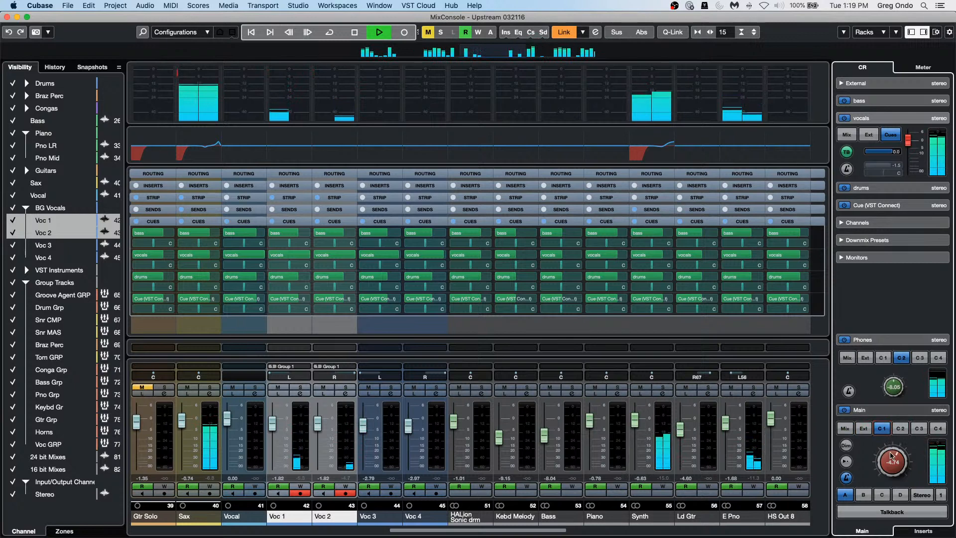
drag(893, 458, 893, 468)
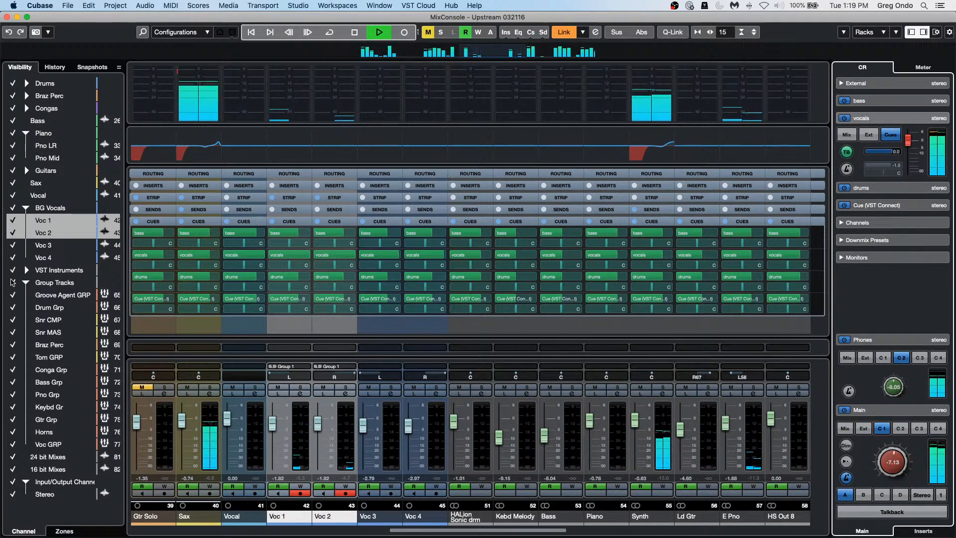
Step: Show the bass cue's monitoring controls and raise the Bass channel's bass cue send to 3.38
click(892, 100)
click(395, 531)
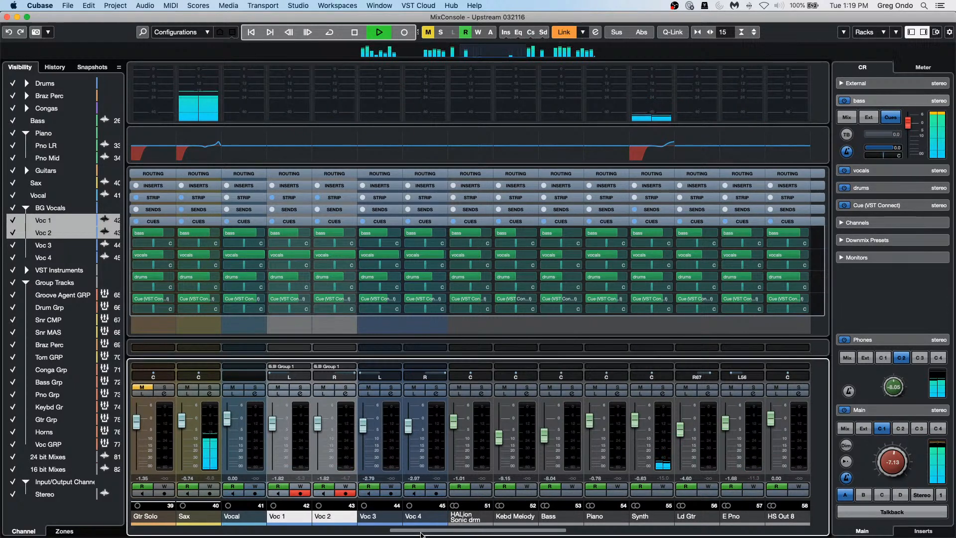
drag(402, 531, 268, 533)
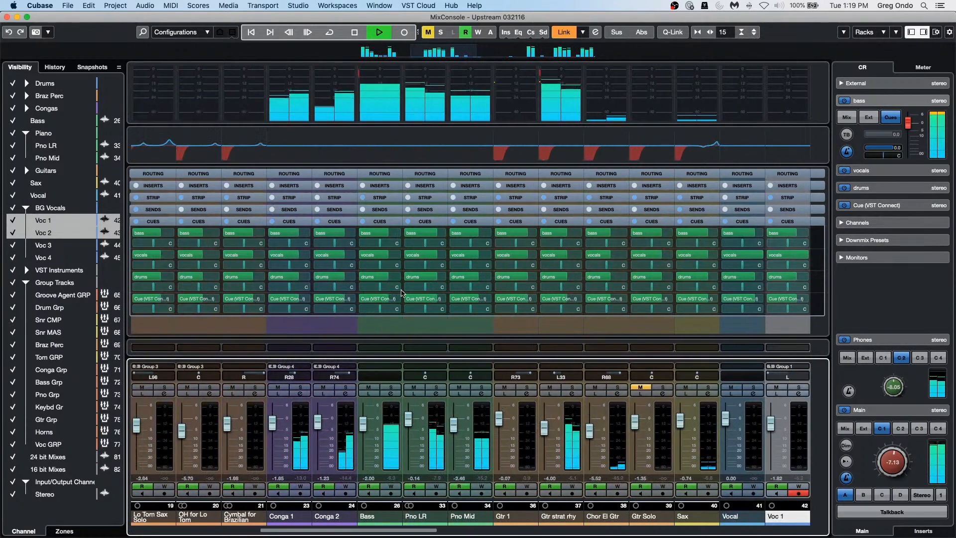
drag(384, 233, 403, 236)
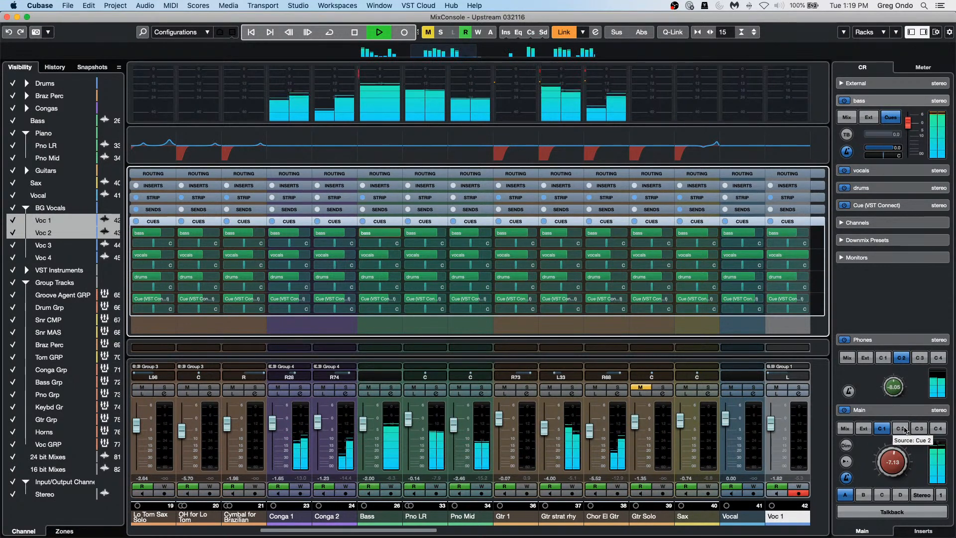
Step: Switch the Control Room main output to the main mix, then back to monitoring Cue 1
click(844, 431)
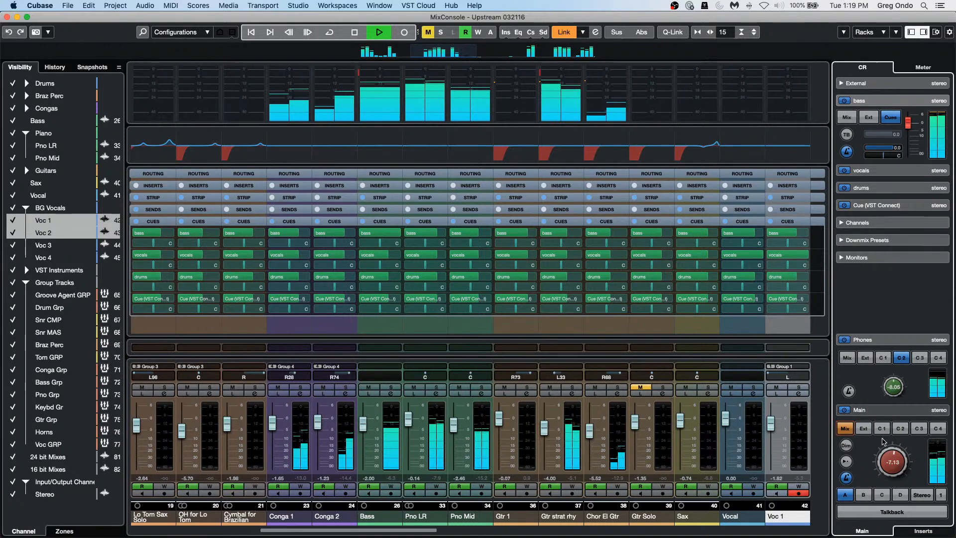
click(885, 429)
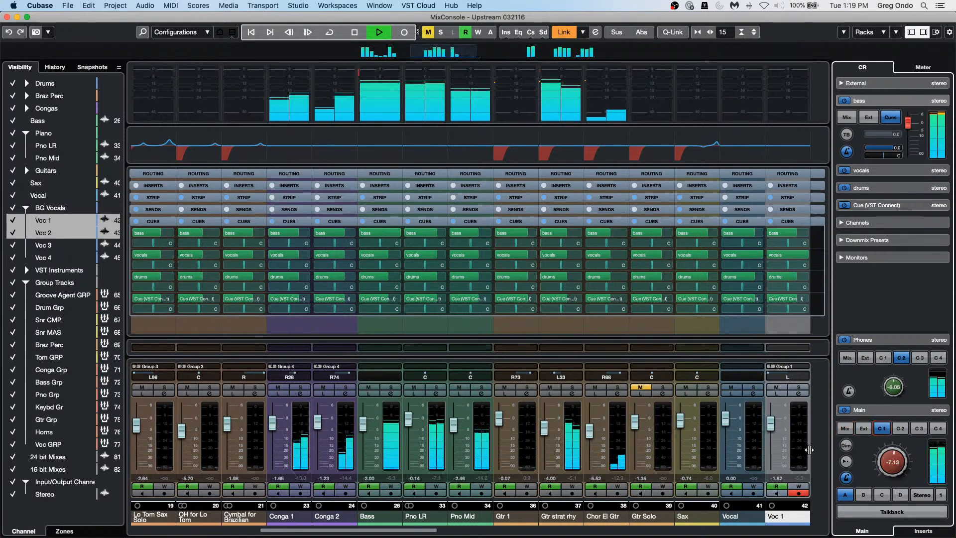
drag(392, 530, 226, 528)
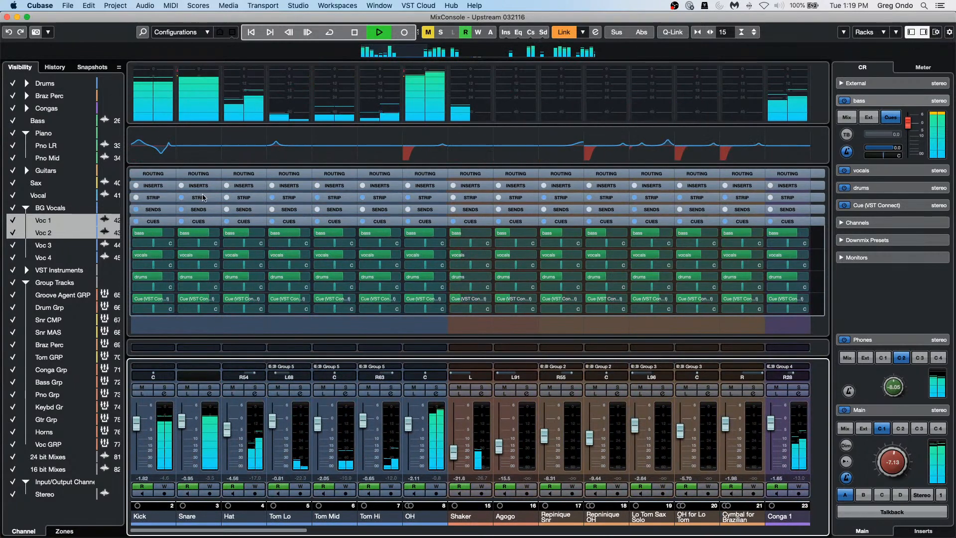
Step: Raise Kick's bass cue send to -1.54 and return the phones to the main mix
click(162, 235)
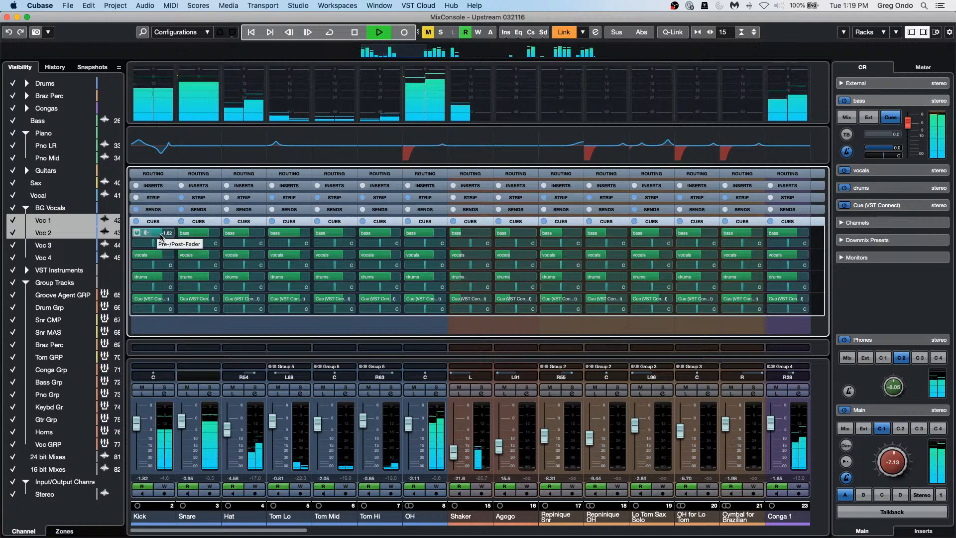
drag(162, 238, 168, 240)
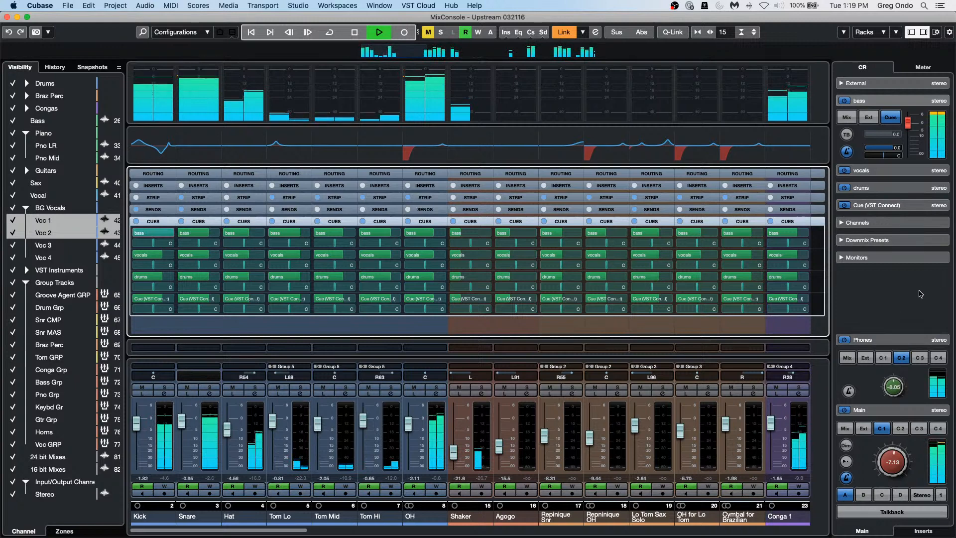
click(849, 361)
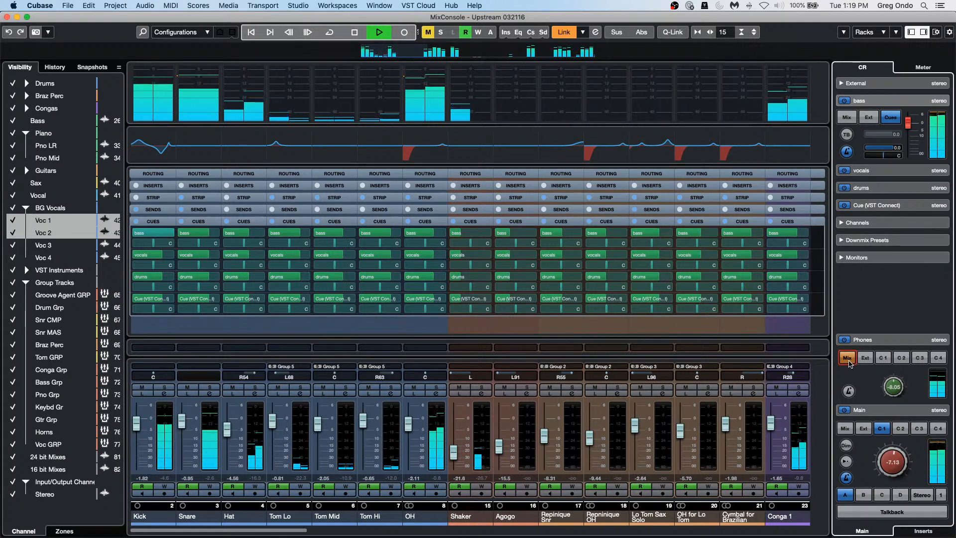
Step: Toggle the main output to the main mix and back to Cue 1, then stop playback
click(846, 429)
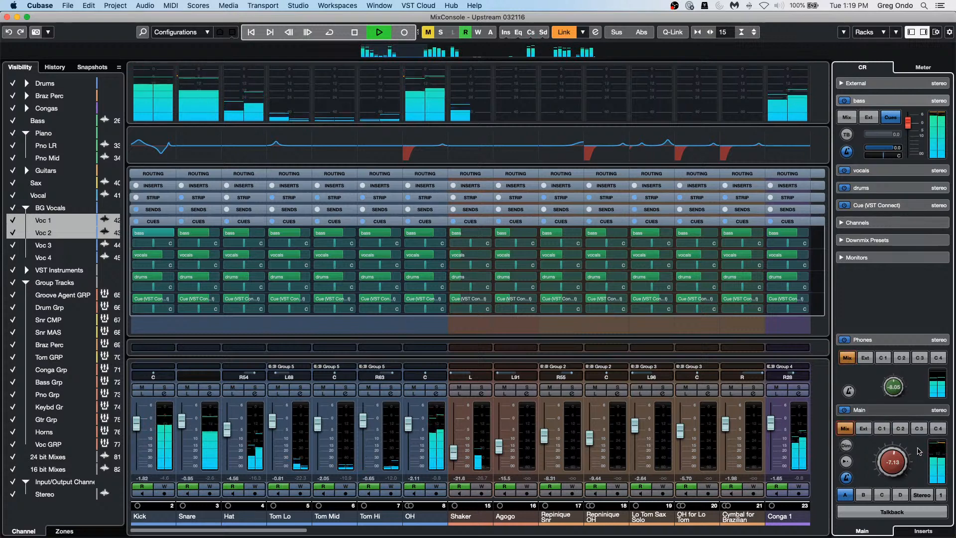
click(885, 432)
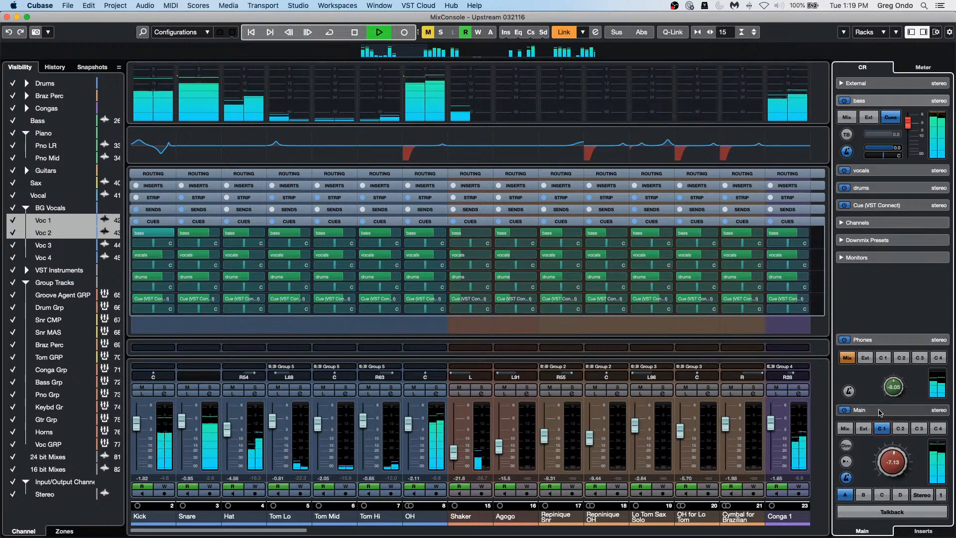
key(space)
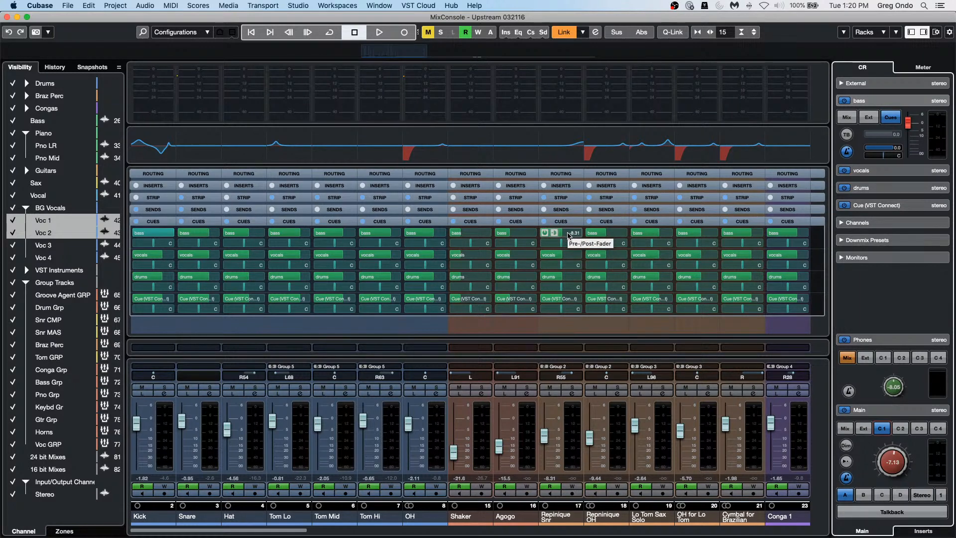
click(303, 7)
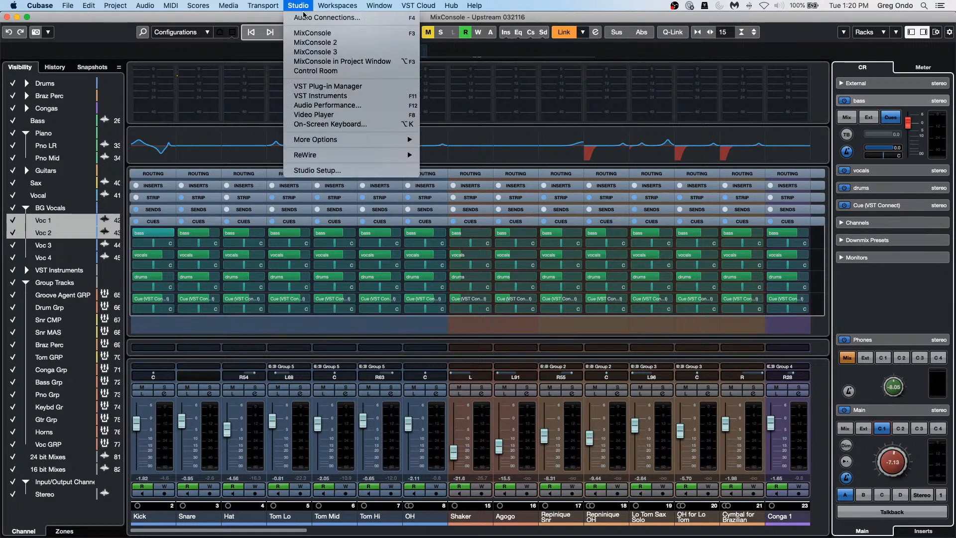
click(305, 19)
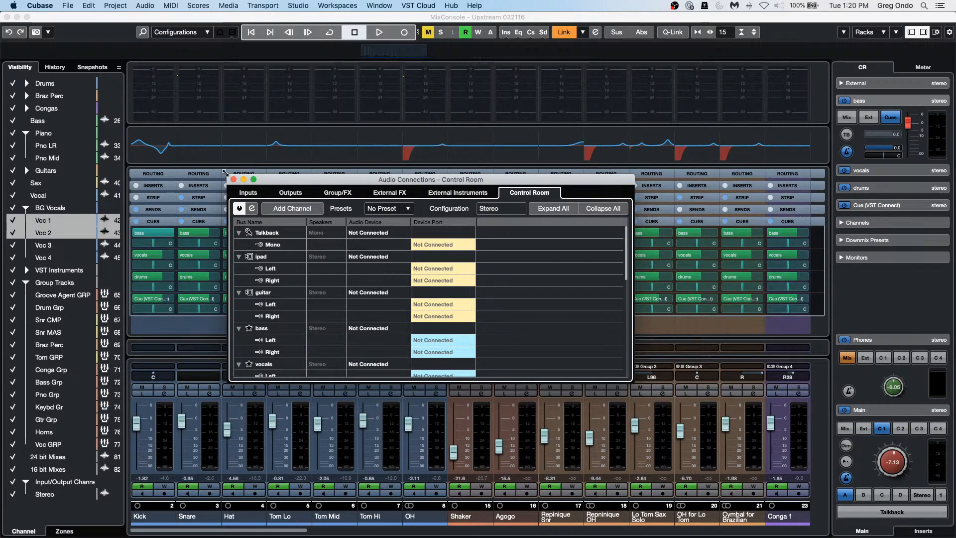
click(232, 180)
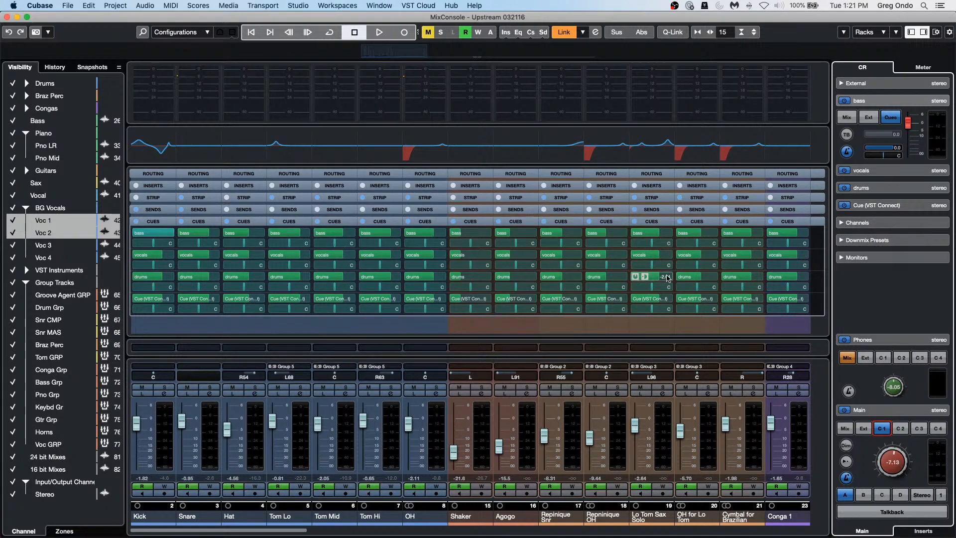
click(307, 6)
click(308, 16)
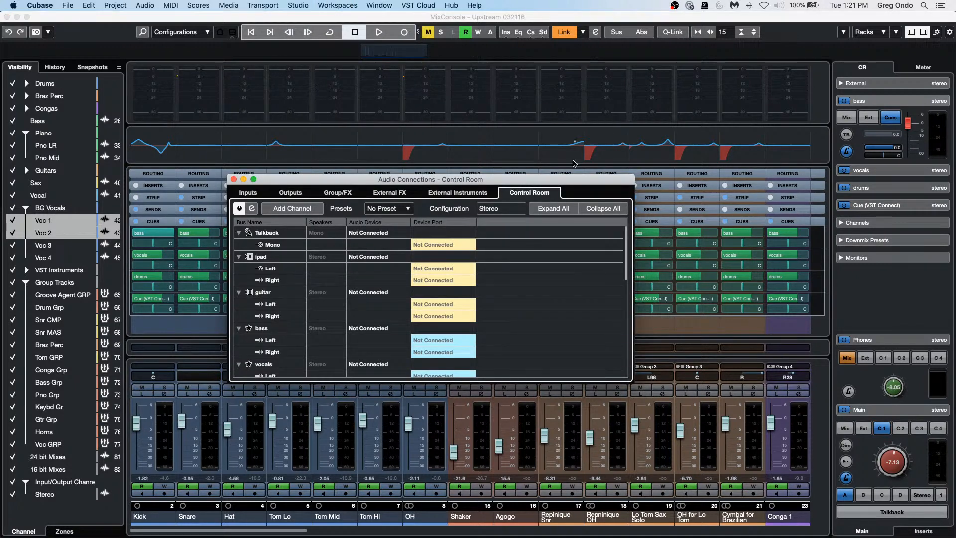
right_click(264, 258)
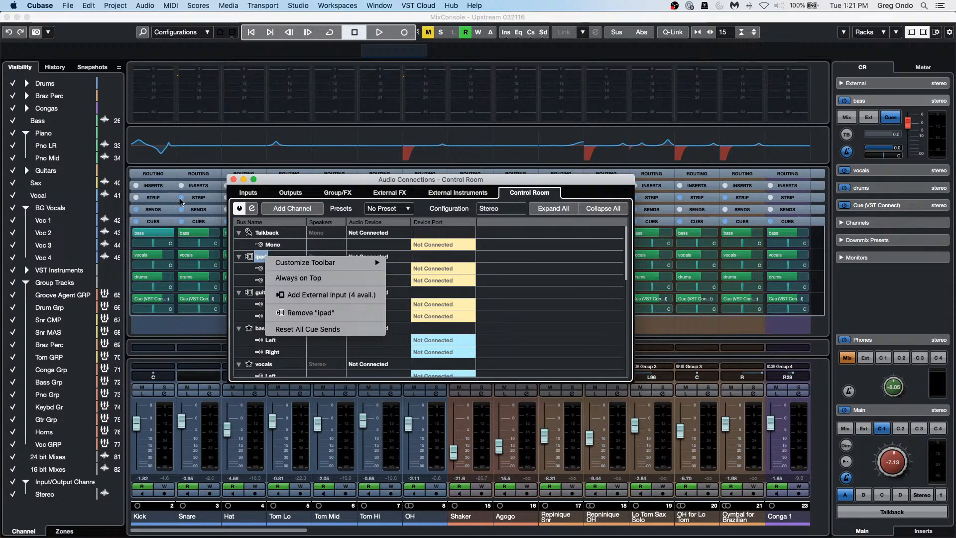
click(233, 179)
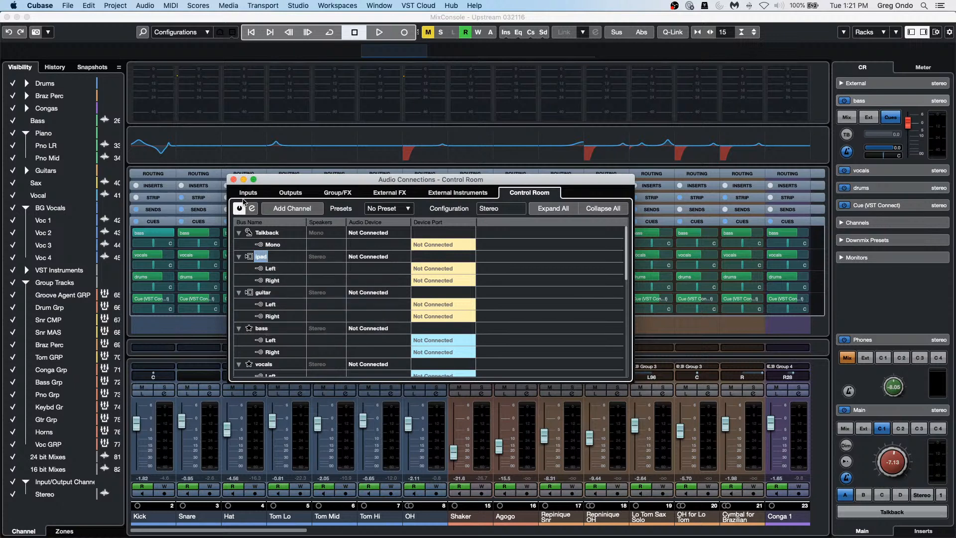
click(233, 179)
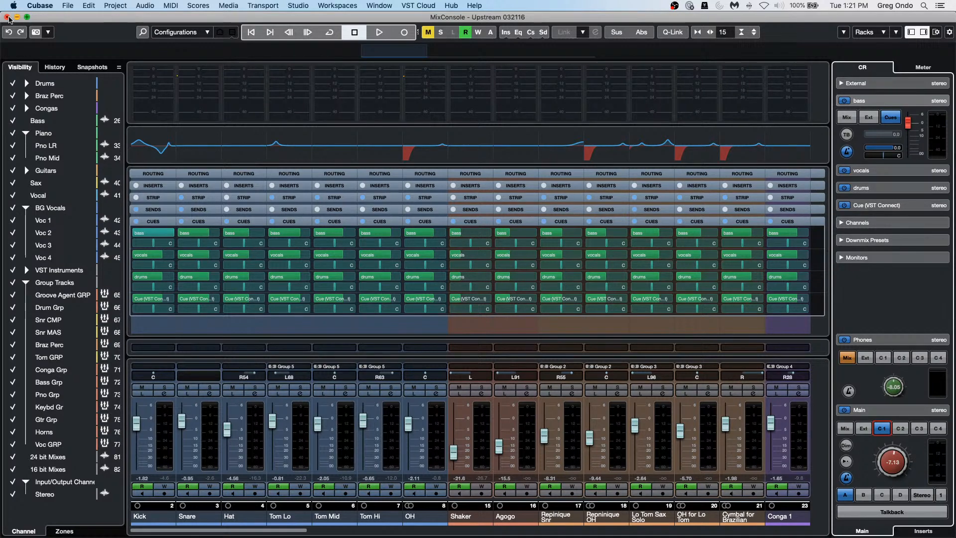
Step: Close the MixConsole and render an Audio Click track between the locators via Project > Signature Track
click(7, 17)
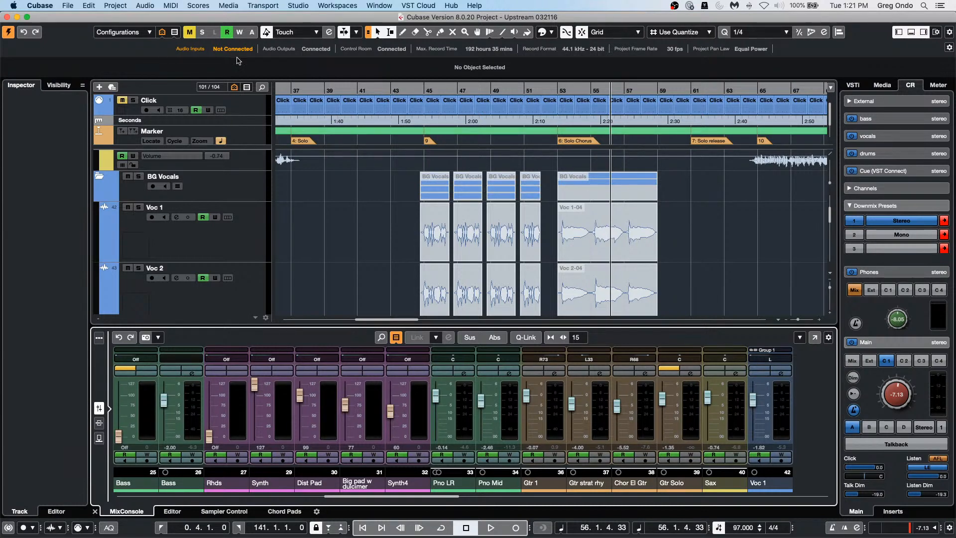
drag(318, 88, 241, 65)
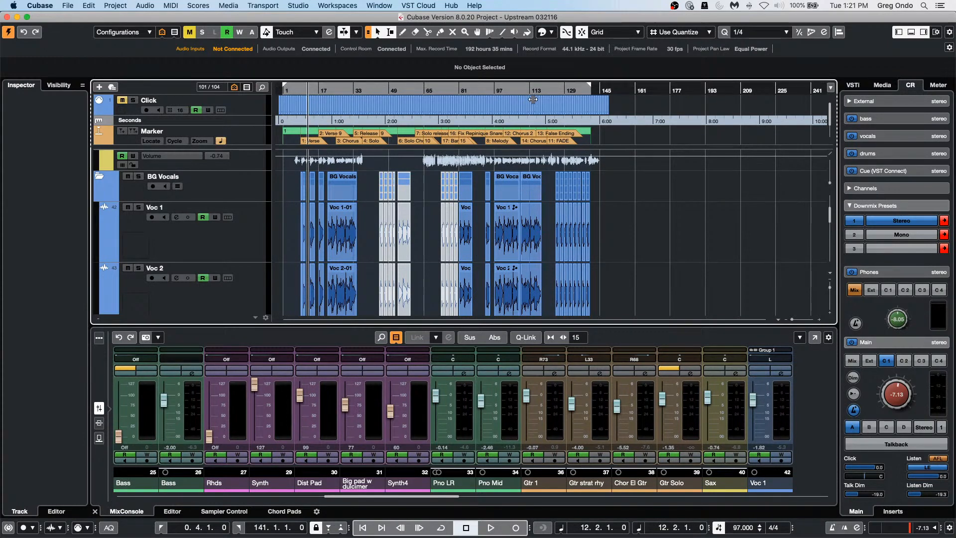
scroll(224, 231, down, 10)
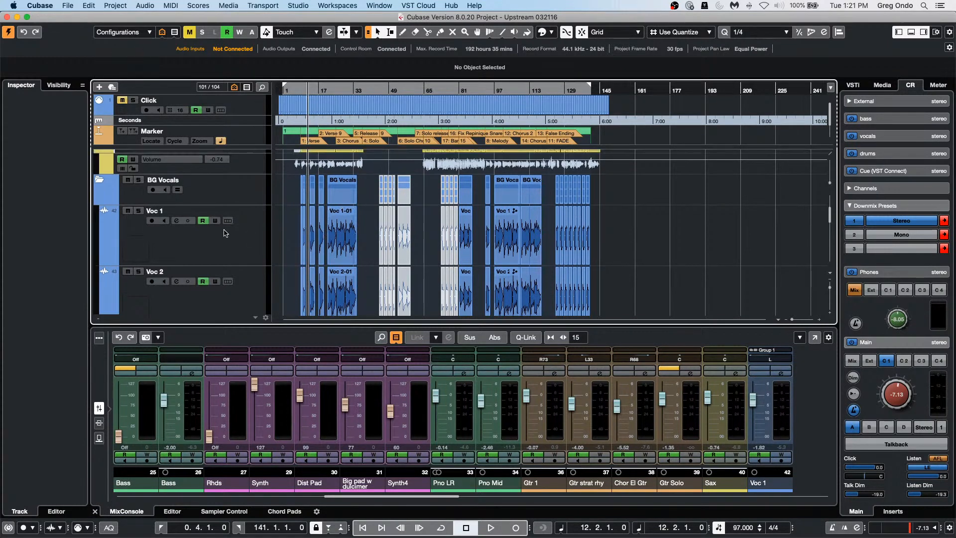
scroll(281, 247, down, 10)
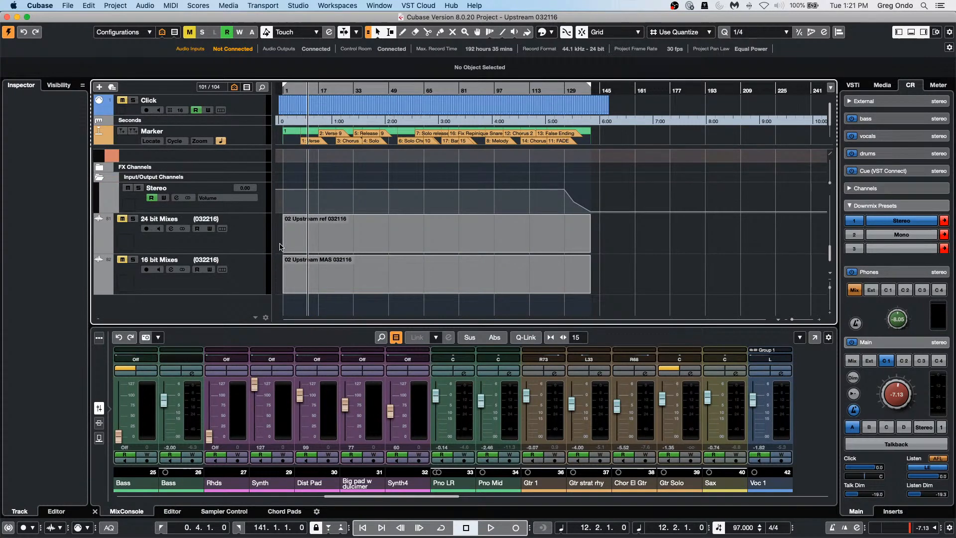
click(114, 5)
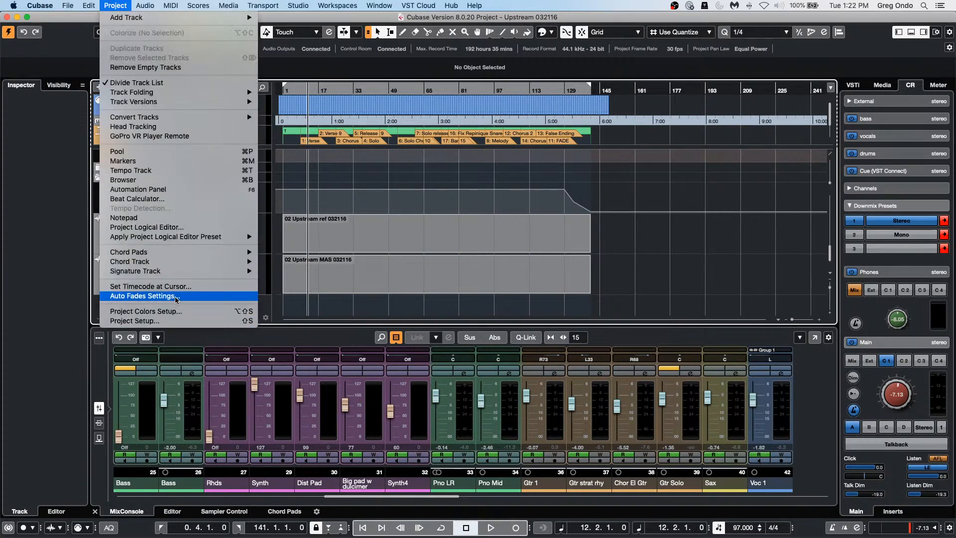
mouse_move(182, 273)
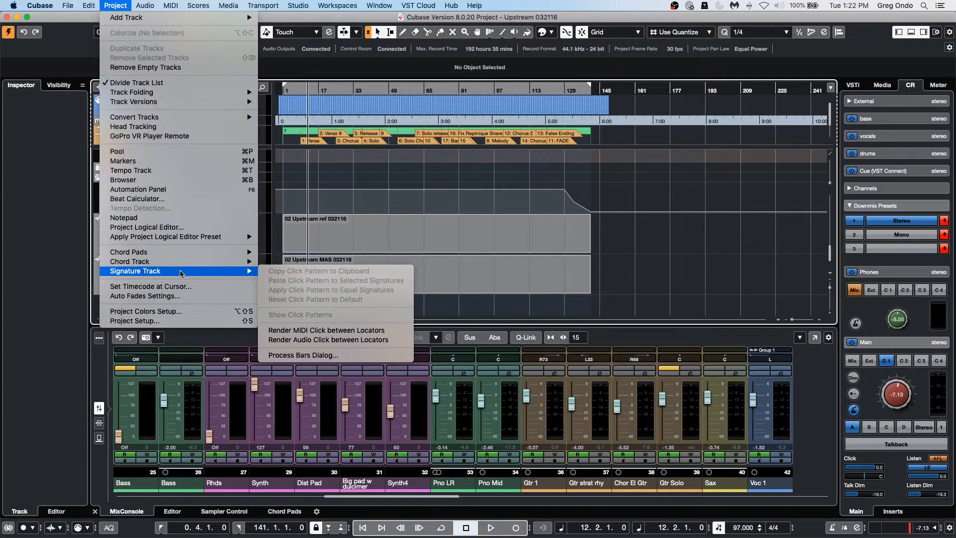
click(355, 344)
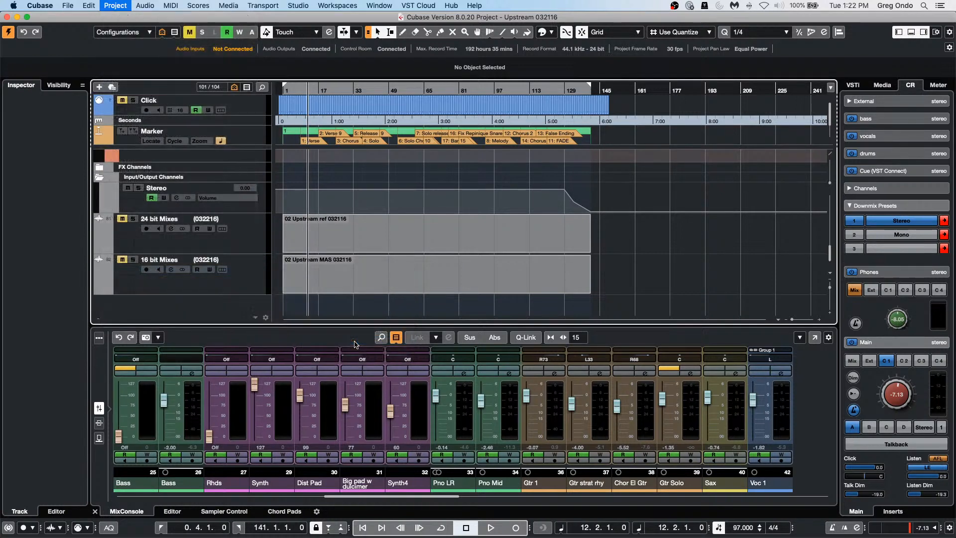
Step: Solo the new Audio Click track and audition it from bar 26 through the main mix
scroll(396, 259, down, 2)
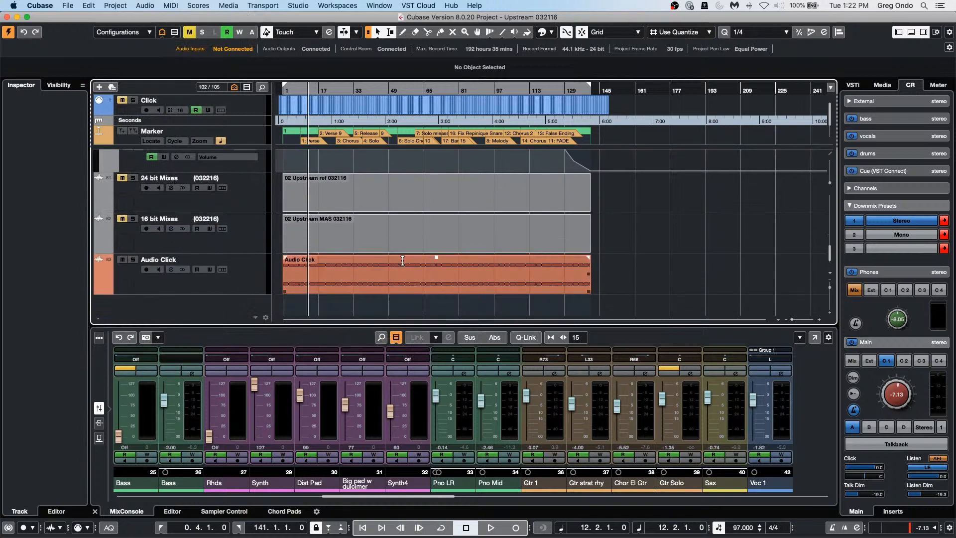
click(137, 262)
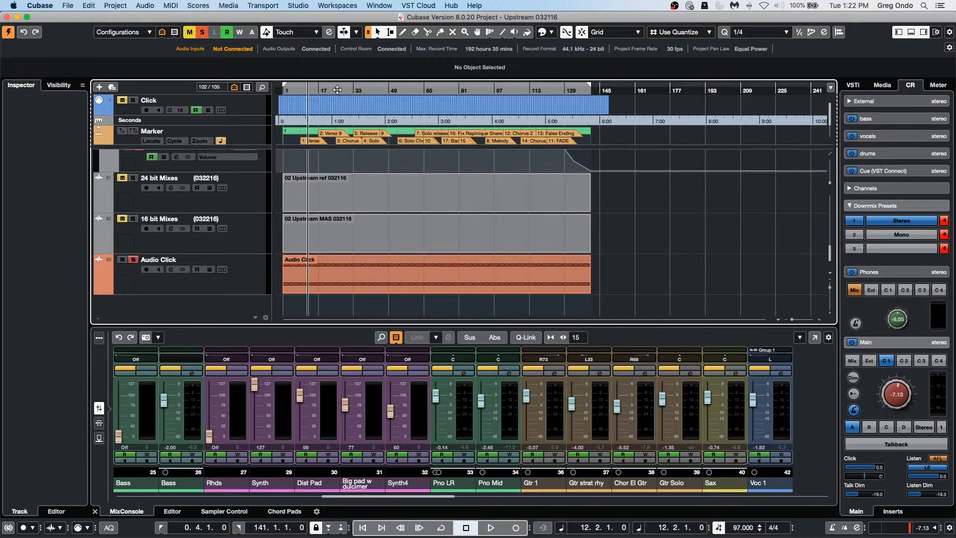
drag(338, 94, 339, 131)
key(space)
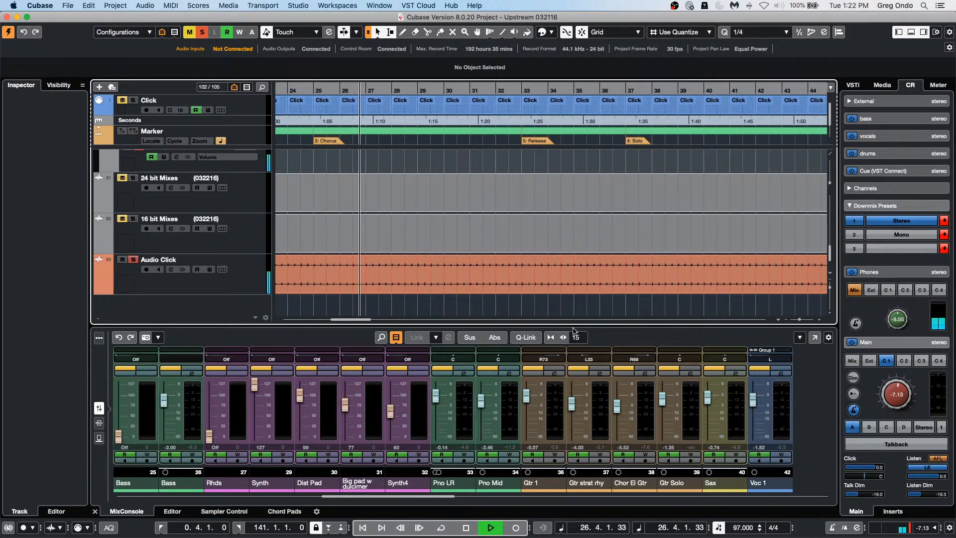
click(858, 361)
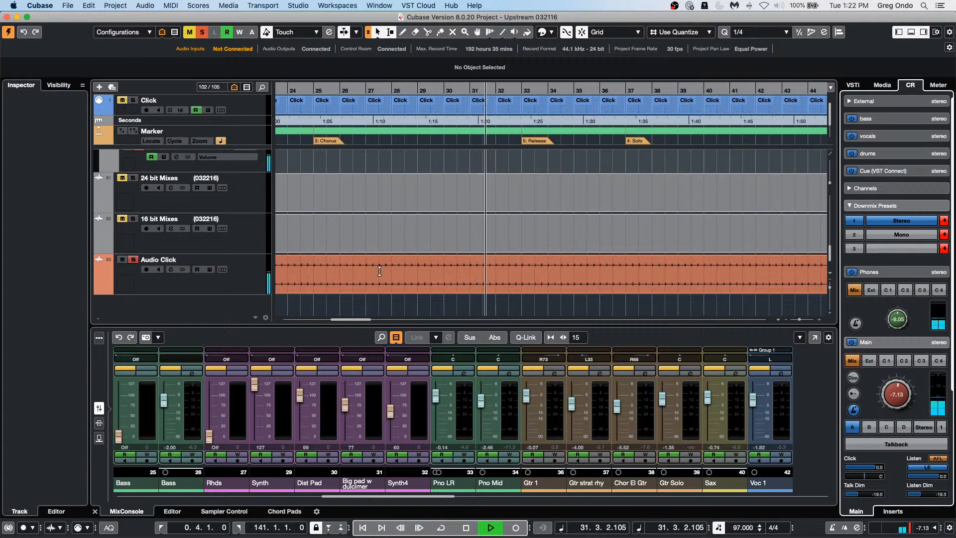
key(space)
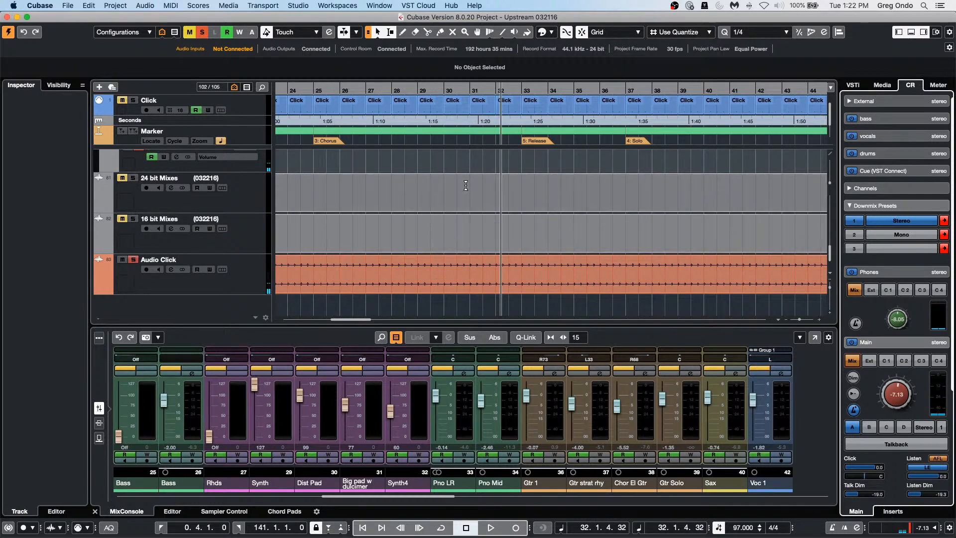
click(121, 8)
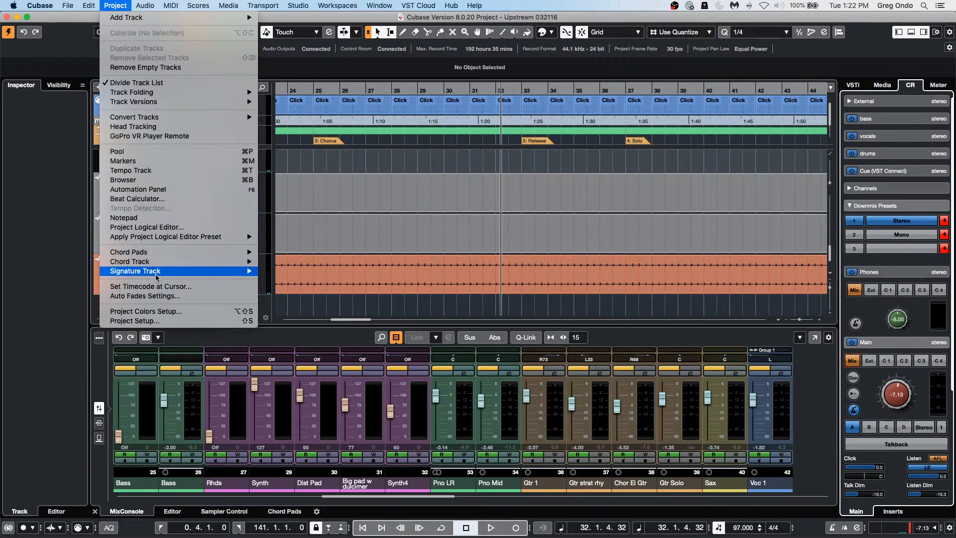
mouse_move(157, 273)
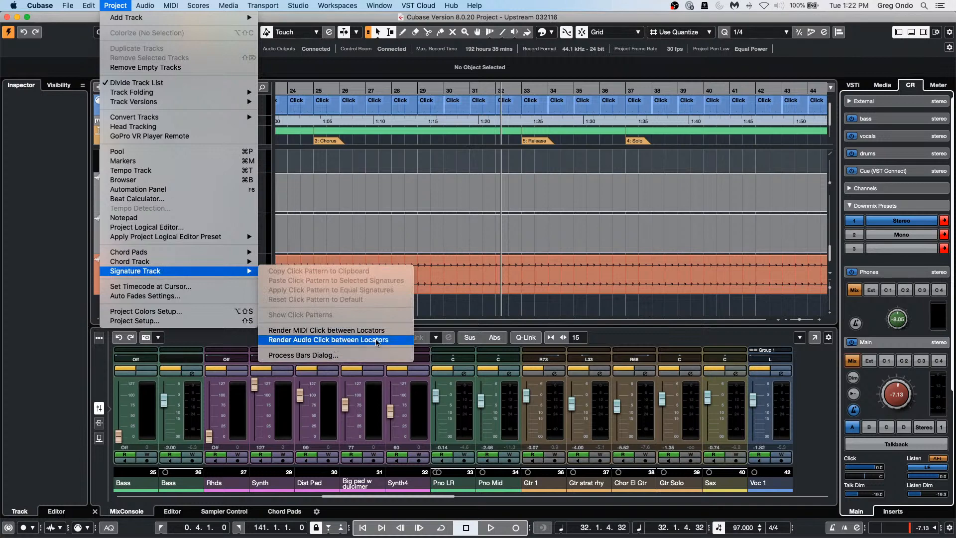
click(431, 309)
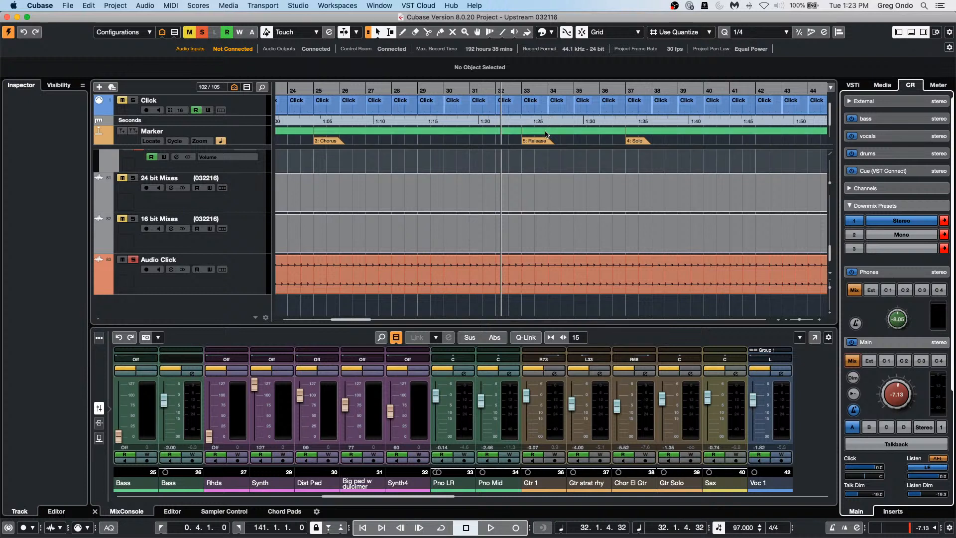
Step: Create a new empty project, Untitled1, in the proposed folder and show the Media browser
click(68, 6)
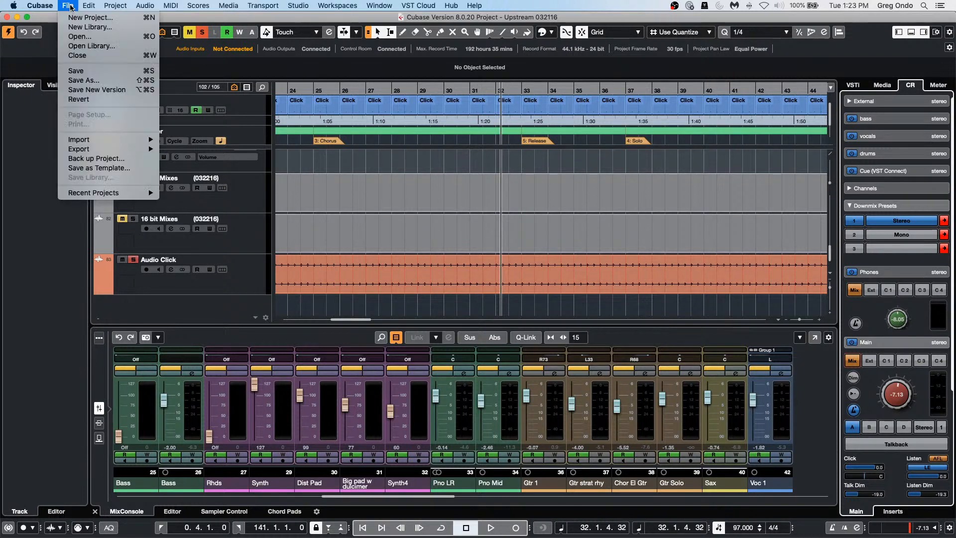
click(97, 19)
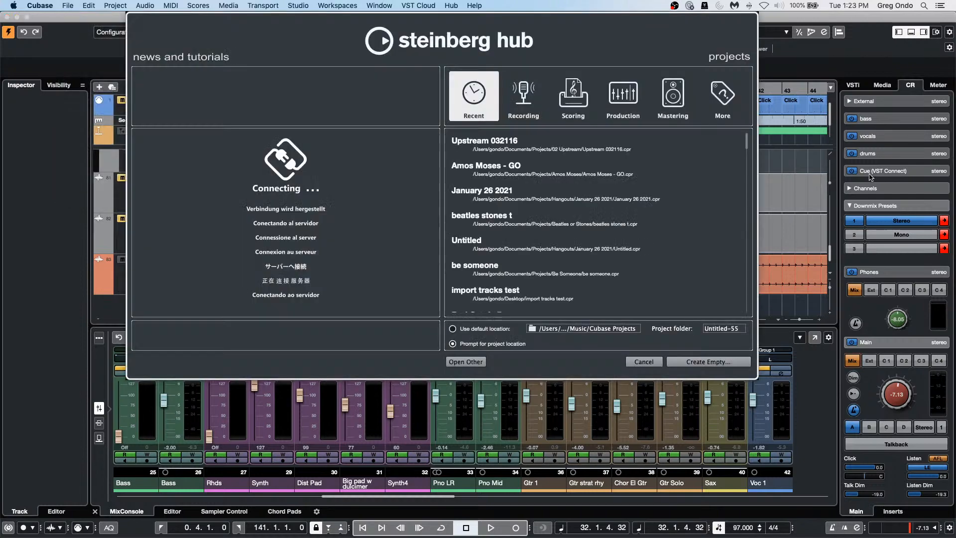
click(737, 364)
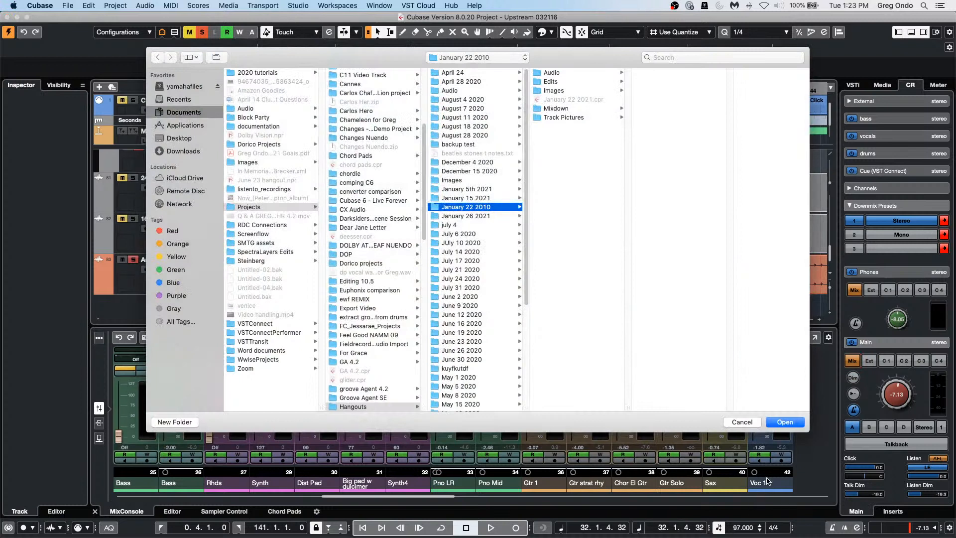
click(796, 422)
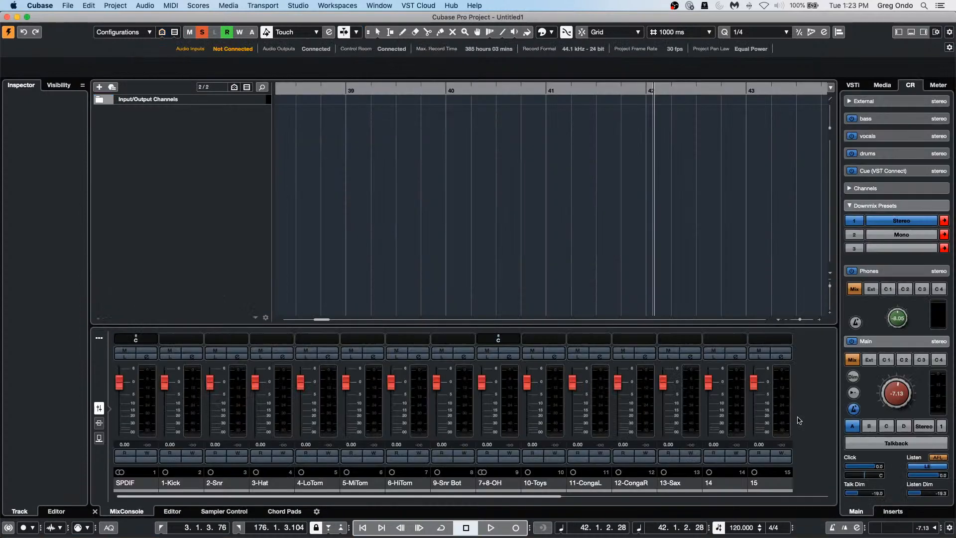
click(881, 86)
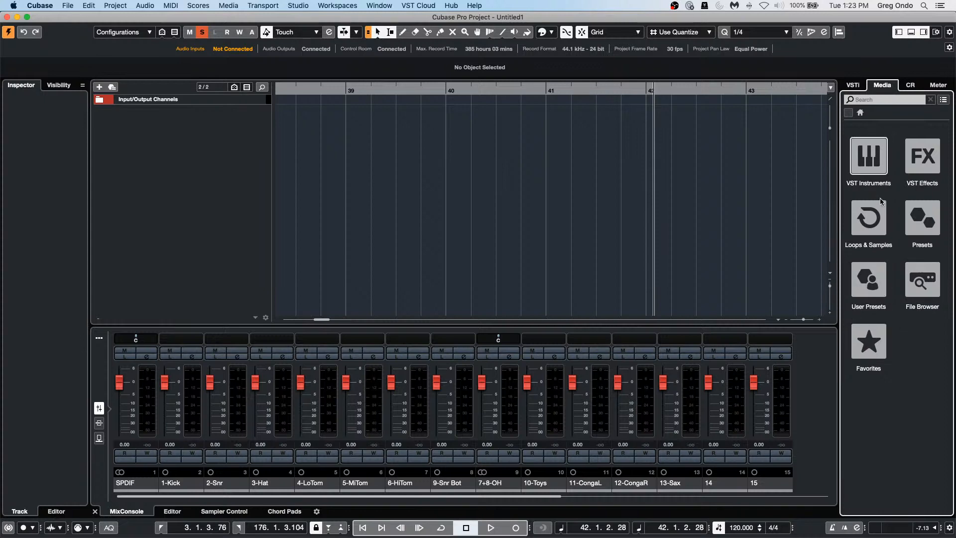
Step: Search the Sequel FactoryLibrary loops for 'clavi' and pick the Disco - Verse A - Wah Clav loop
click(871, 219)
scroll(899, 290, down, 5)
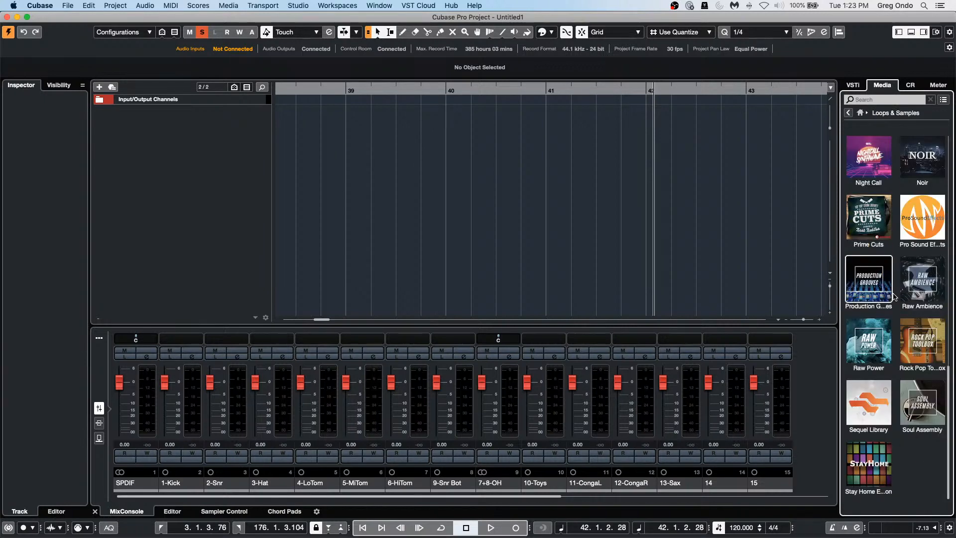
click(885, 280)
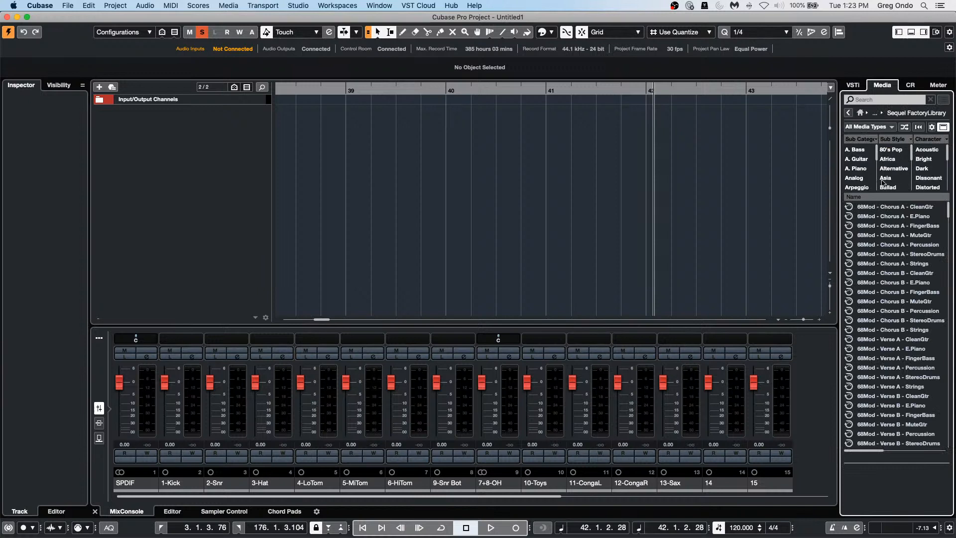
click(867, 99)
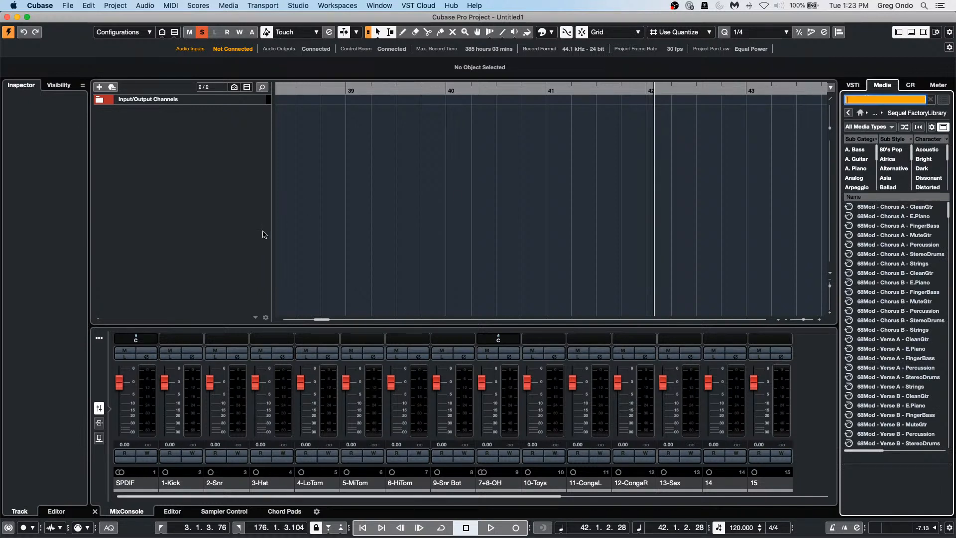
text(clavi)
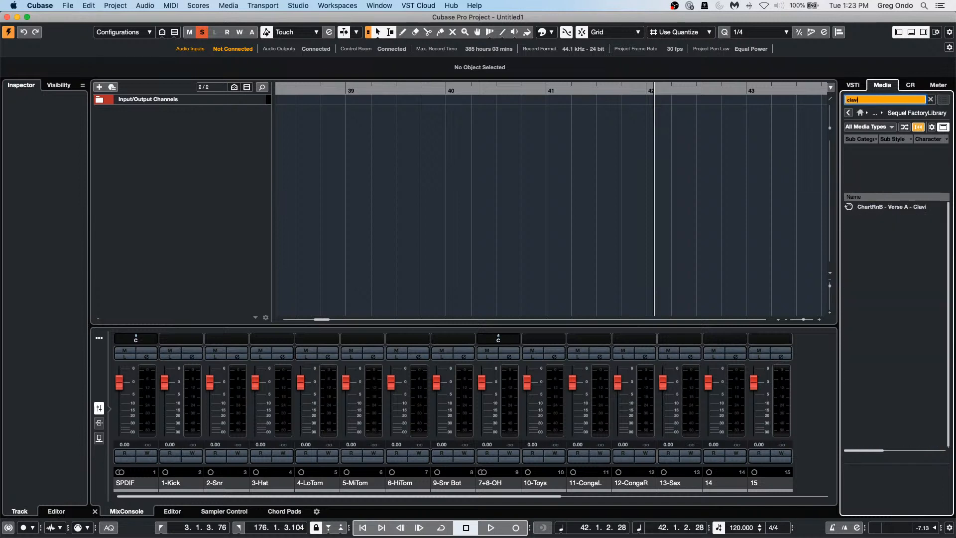
text(net)
key(BackSpace)
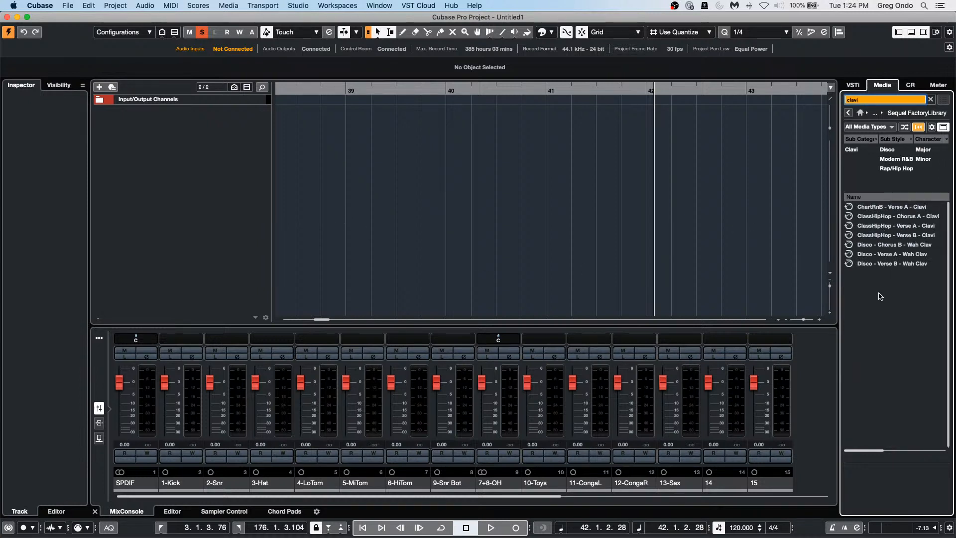
click(888, 255)
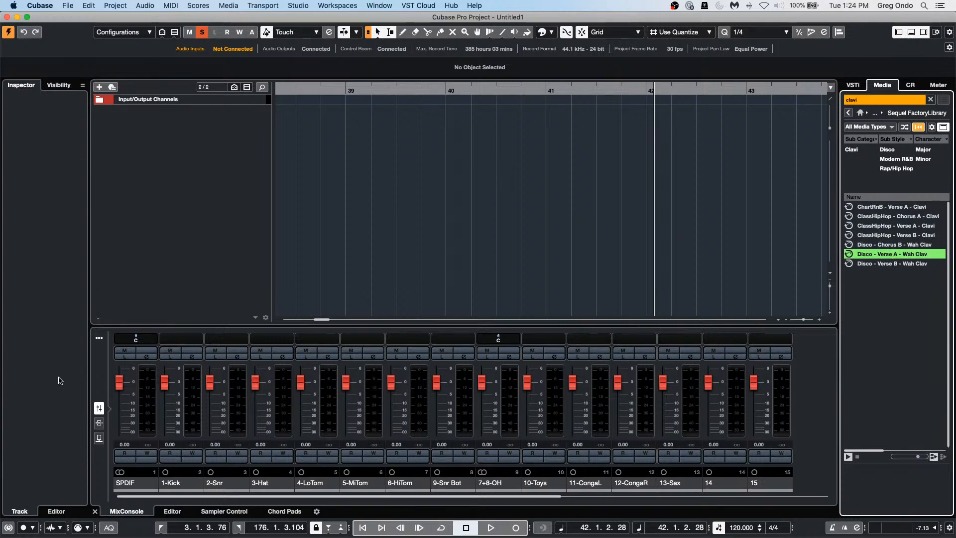
Step: Hide the input channels from the lower-zone mixer
click(99, 342)
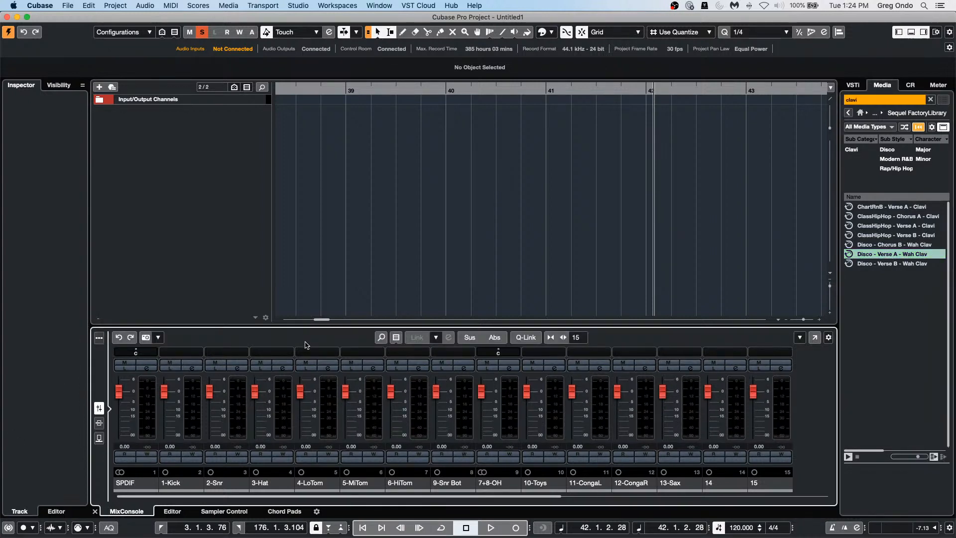
click(397, 339)
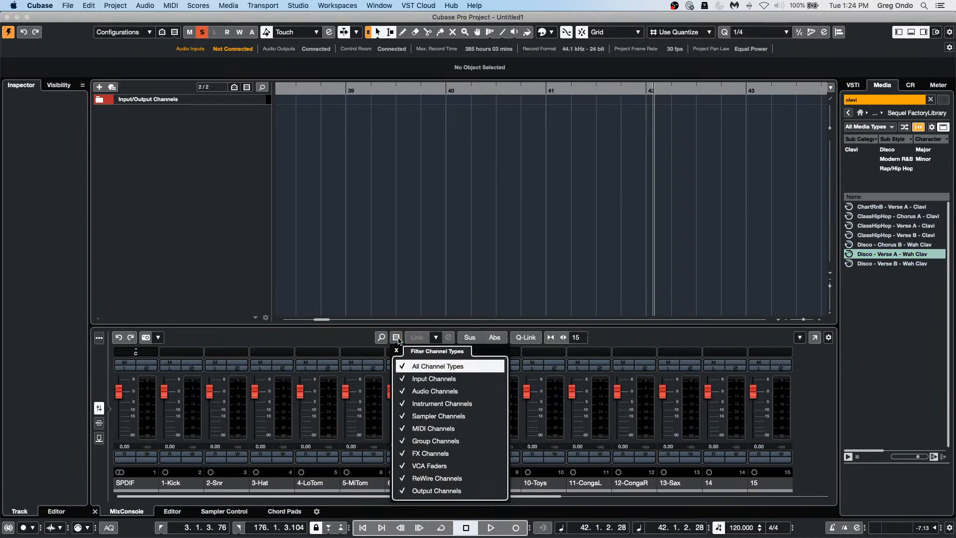
click(405, 380)
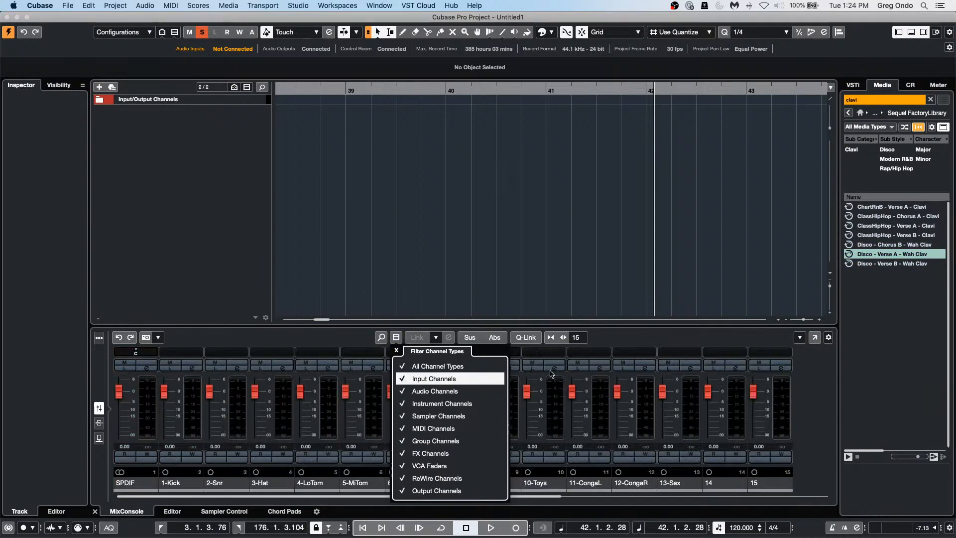
key(Escape)
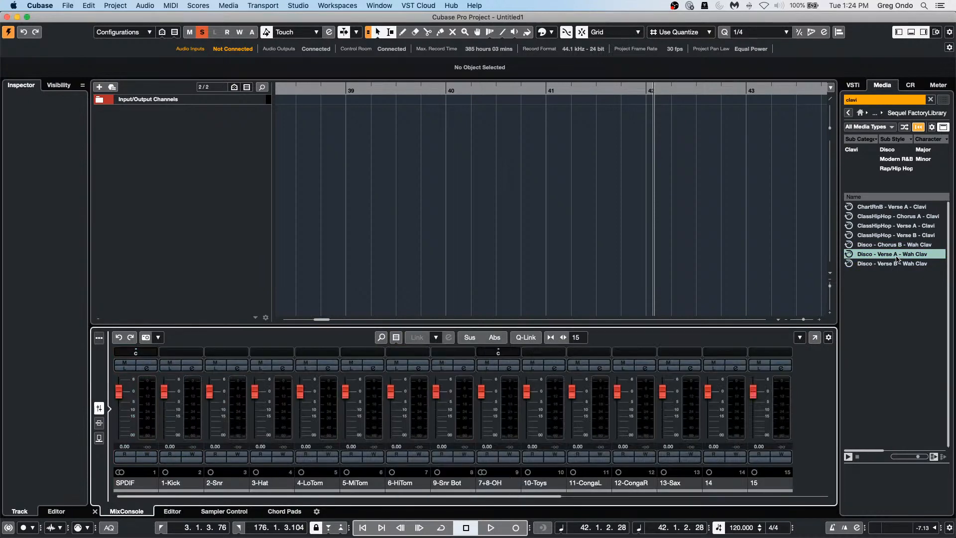
Step: Add the Wah Clav loop as a new track, move its part to bar 1, and show the Chord Pads
click(894, 256)
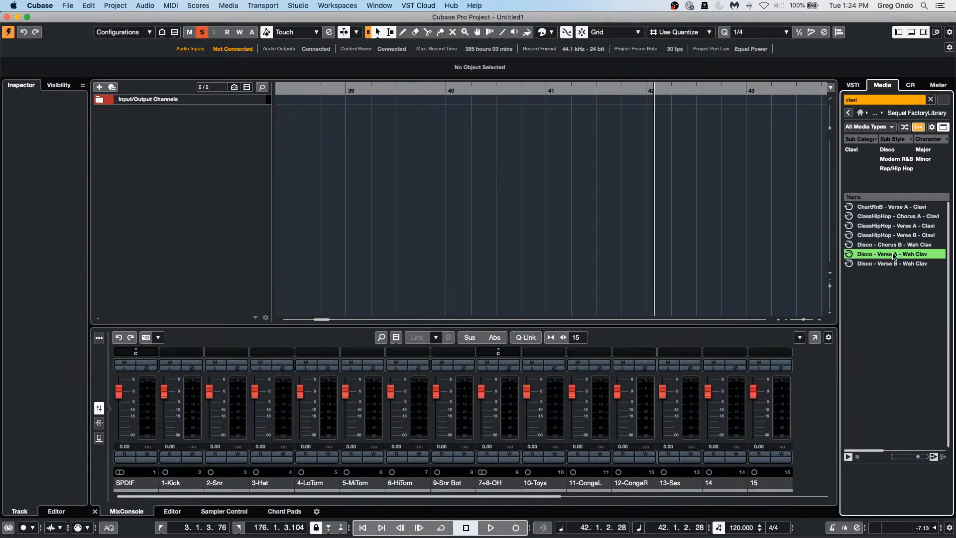
double_click(895, 256)
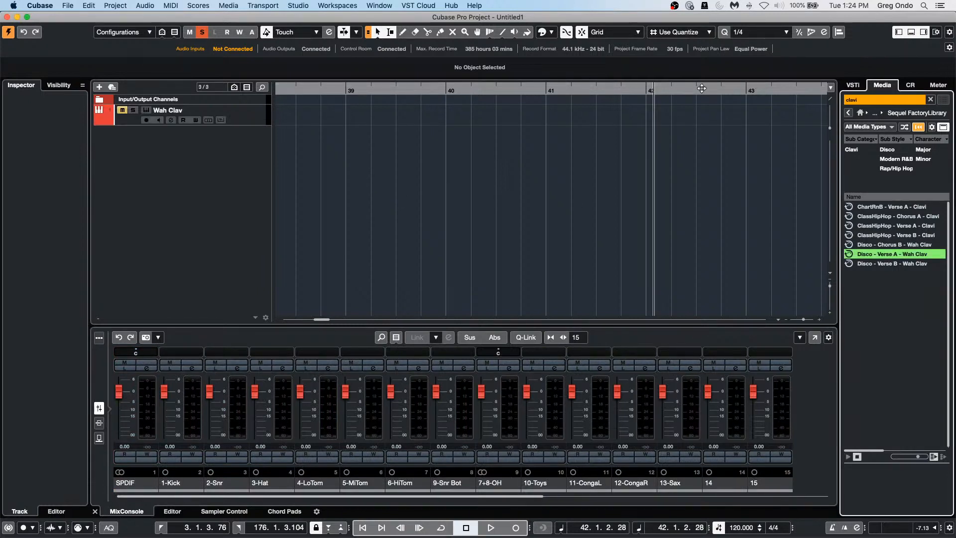
drag(436, 88, 212, 119)
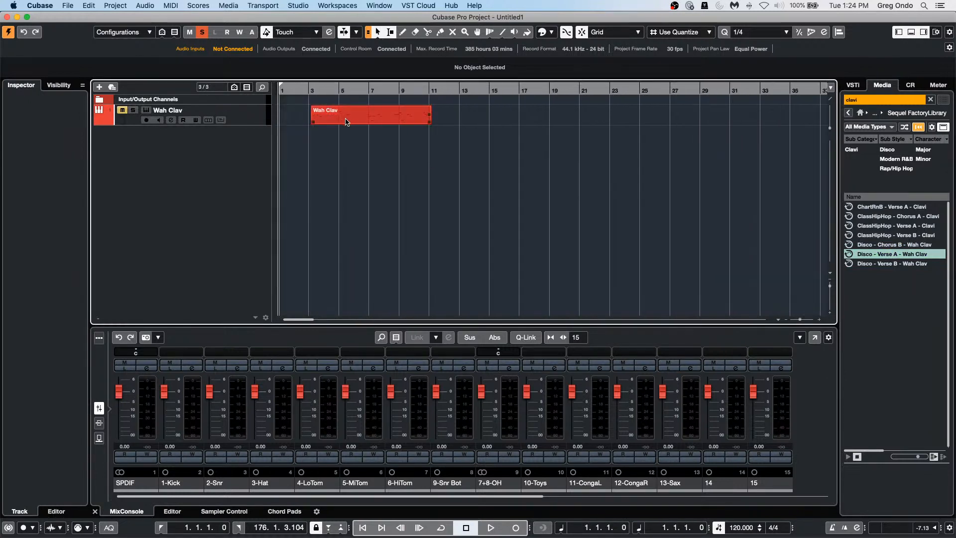
drag(347, 122, 315, 122)
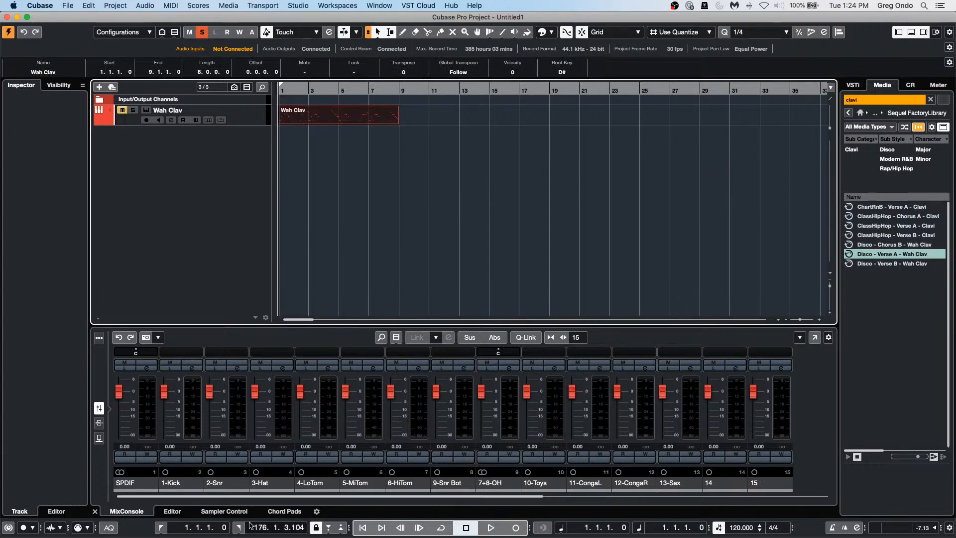
click(281, 512)
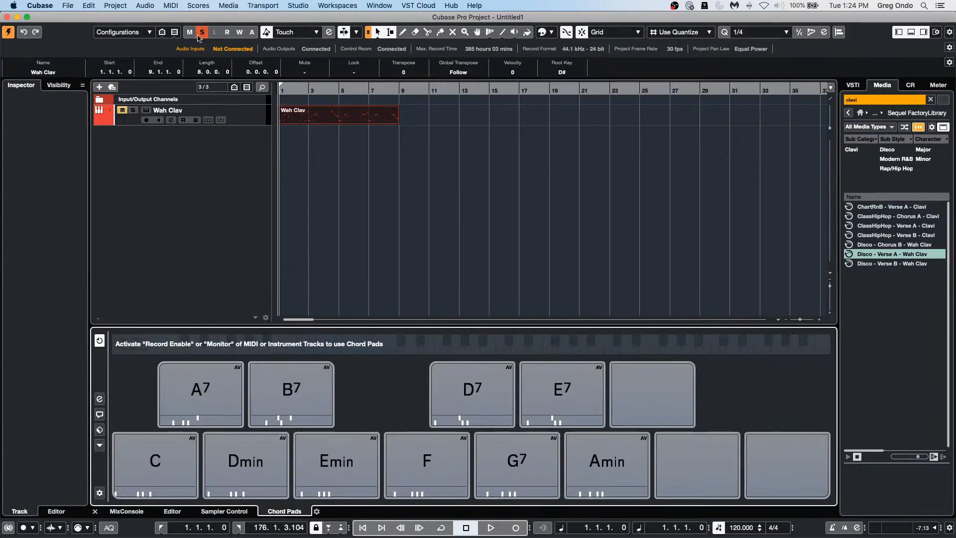
Step: Unsolo and record-enable the Wah Clav track, try the A7 and B7 pads, and open player settings
click(122, 110)
click(203, 408)
click(146, 120)
click(202, 396)
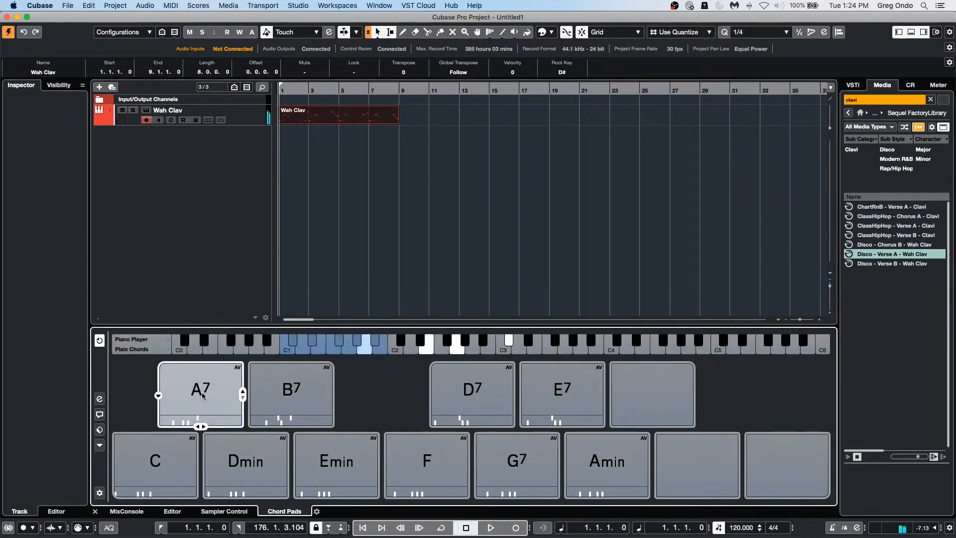
click(280, 391)
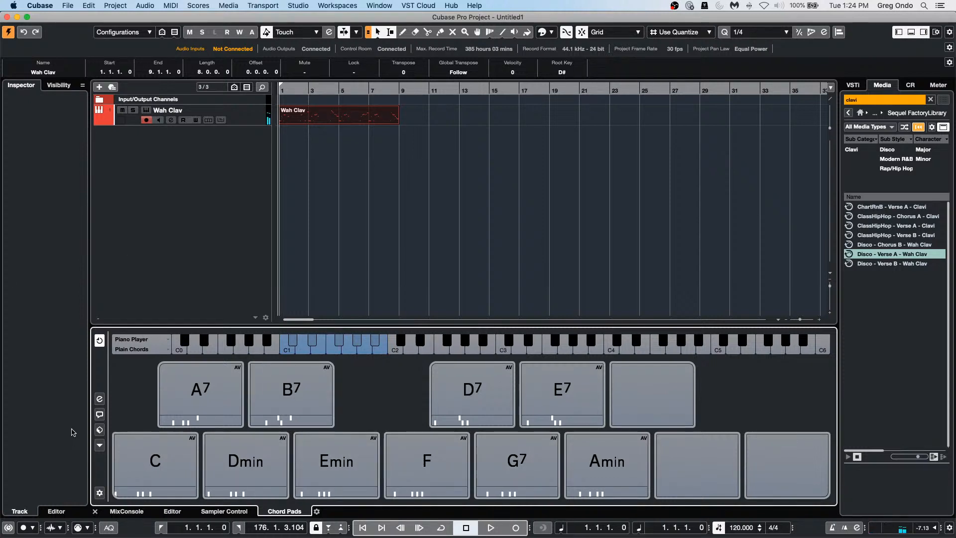
click(100, 401)
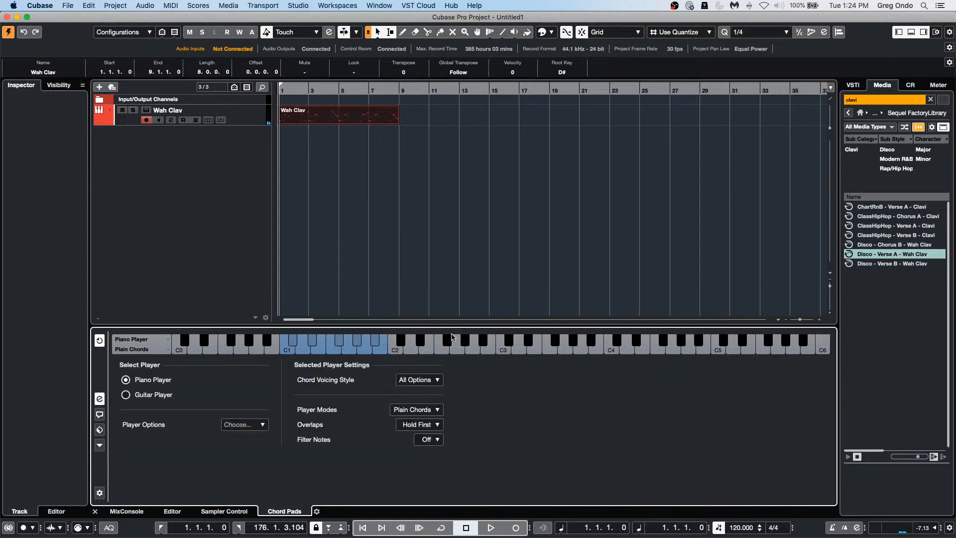
Step: Set the chord pad player mode to Pattern and drop the Wah Clav part in as its pattern
click(424, 409)
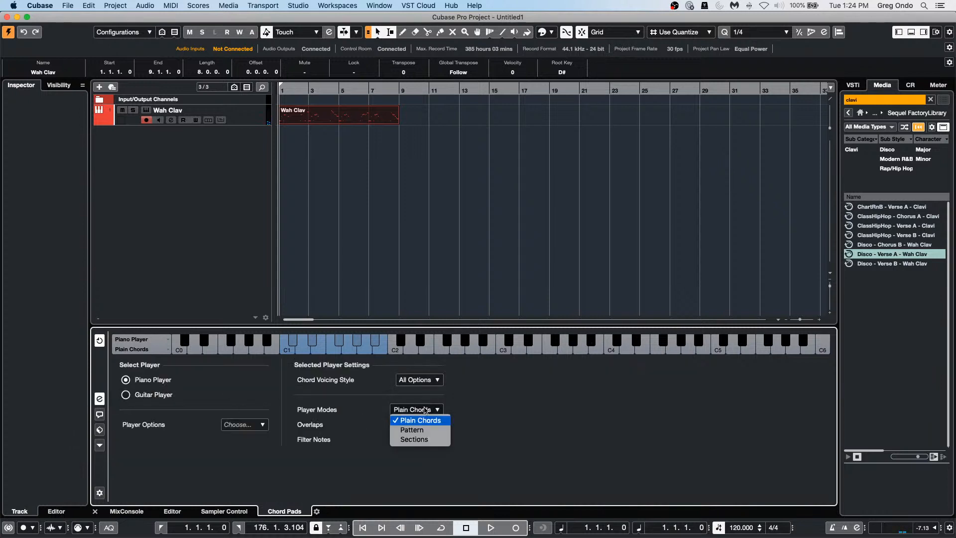
click(428, 431)
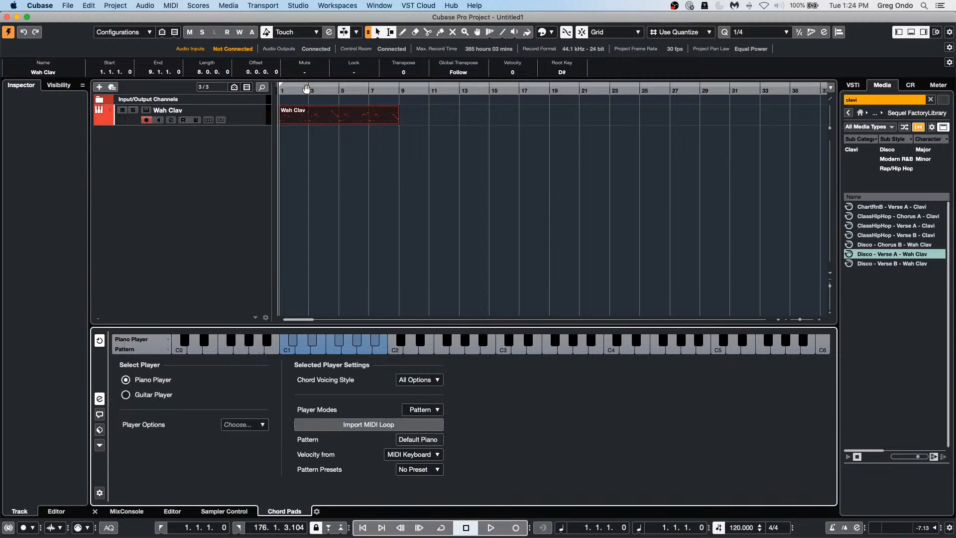
key(space)
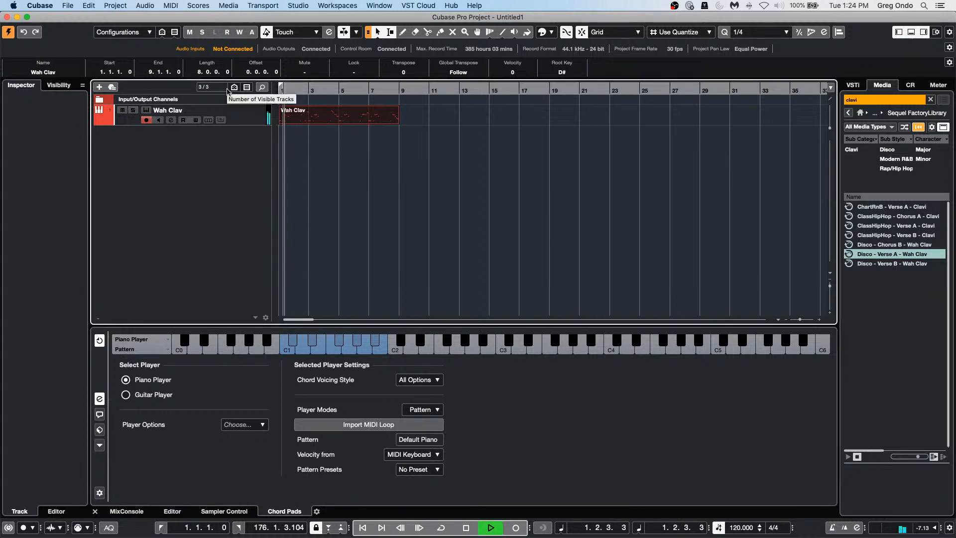
key(space)
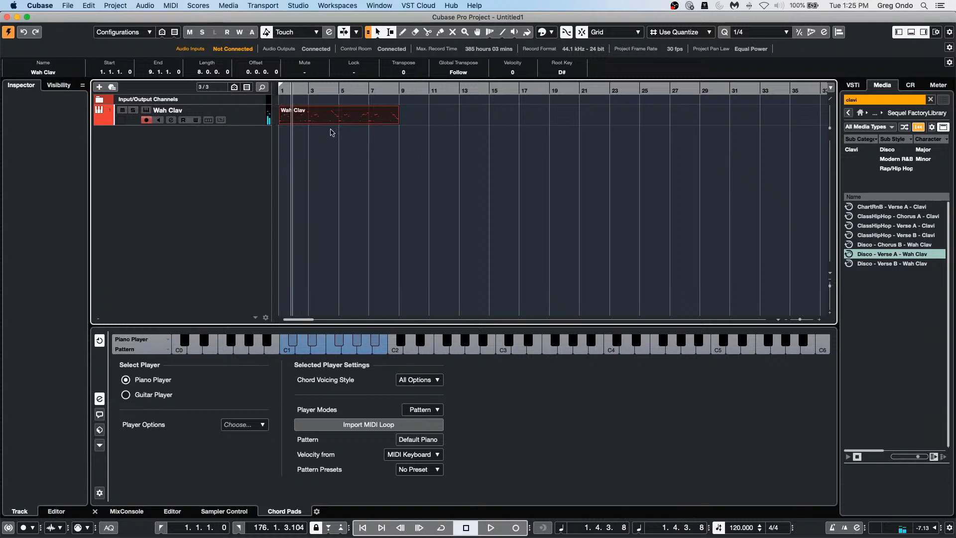
drag(305, 120, 387, 441)
Step: Erase the original Wah Clav loop part with the Eraser and return the cursor to the project start
click(100, 399)
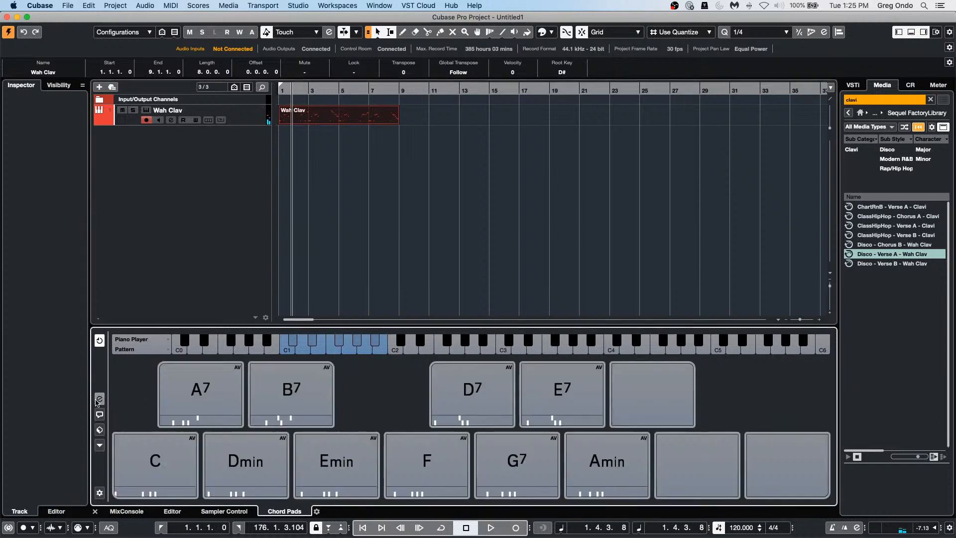
mouse_move(305, 387)
click(418, 90)
right_click(307, 124)
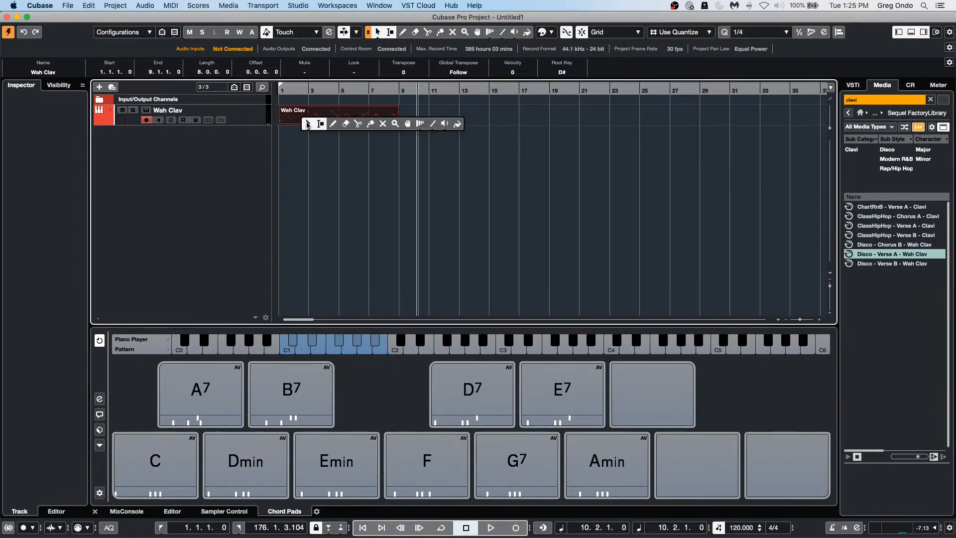
click(346, 124)
click(333, 114)
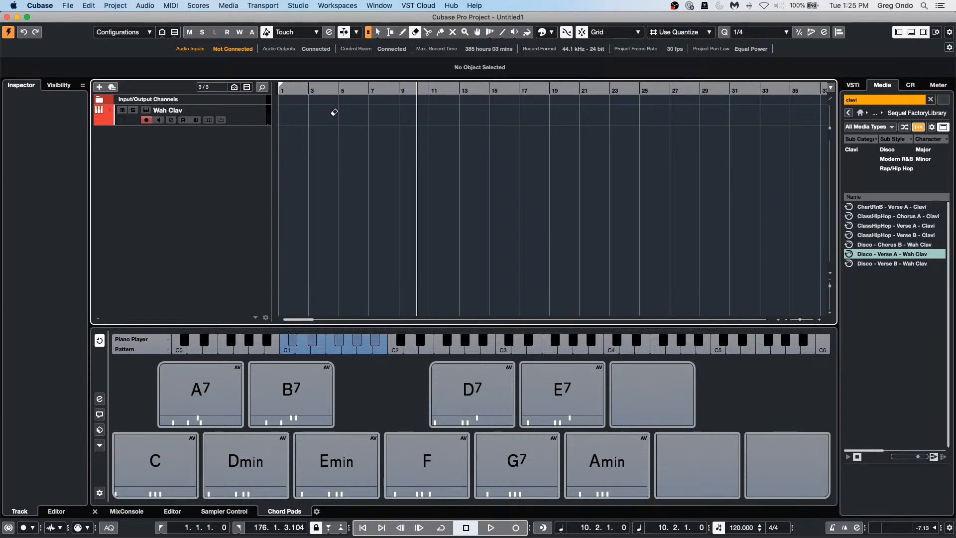
drag(320, 91, 105, 73)
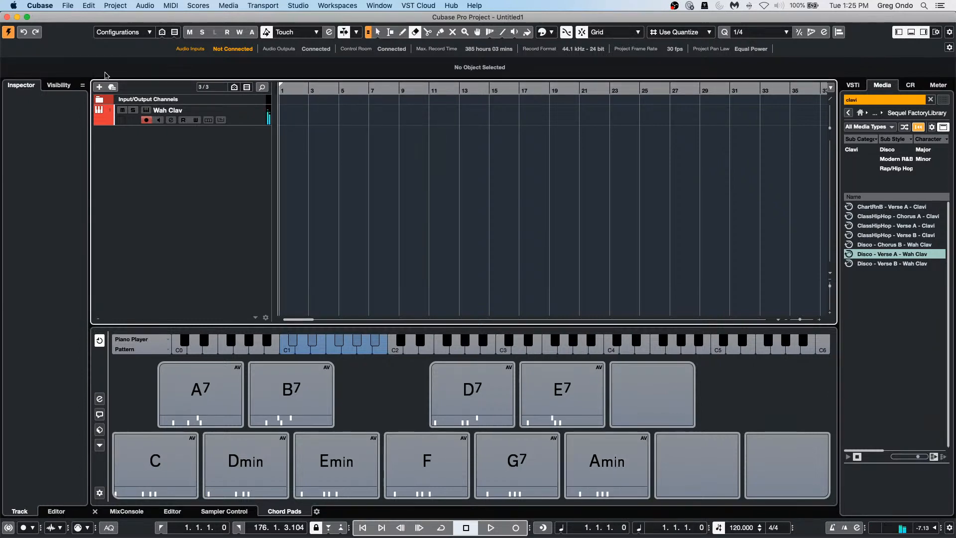
Step: Turn on the metronome, record a trial chord pad take, and delete it
key(c)
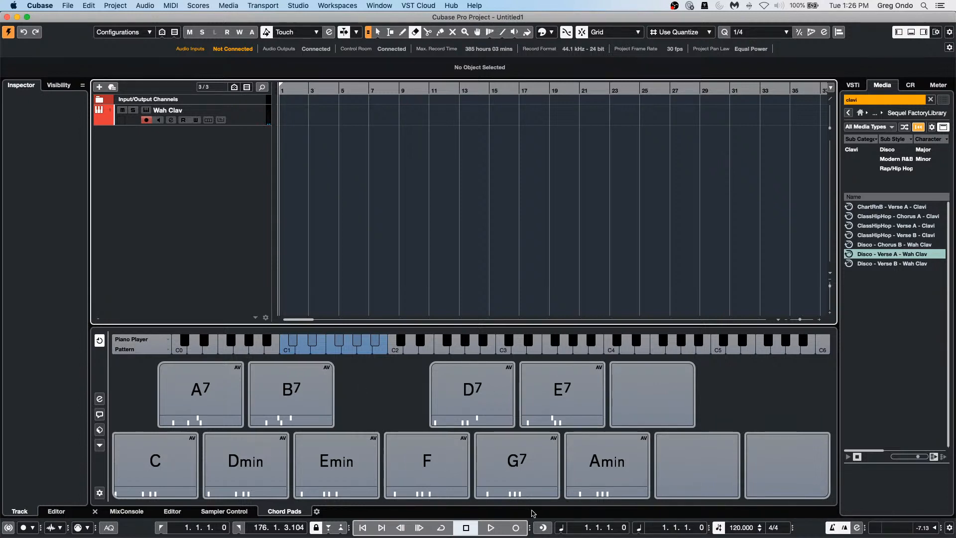
click(517, 528)
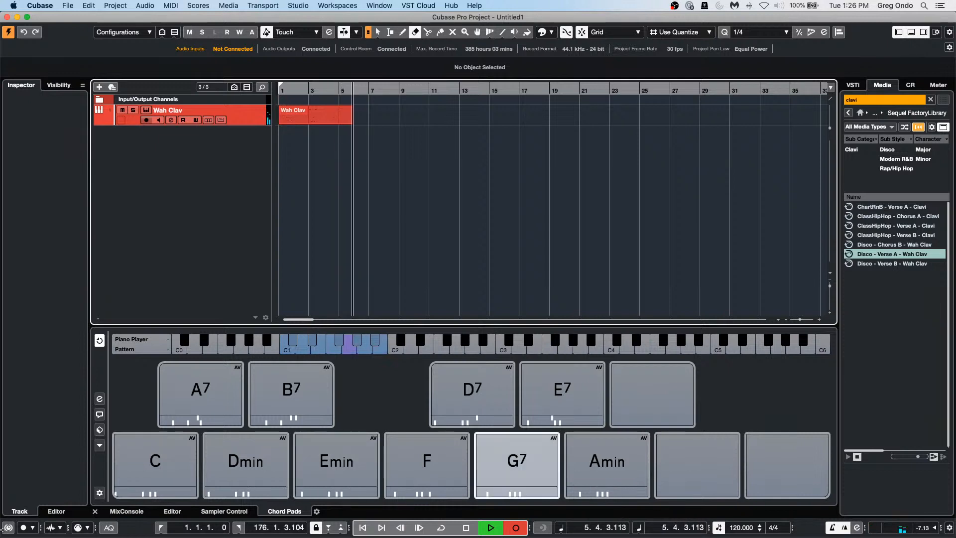
key(space)
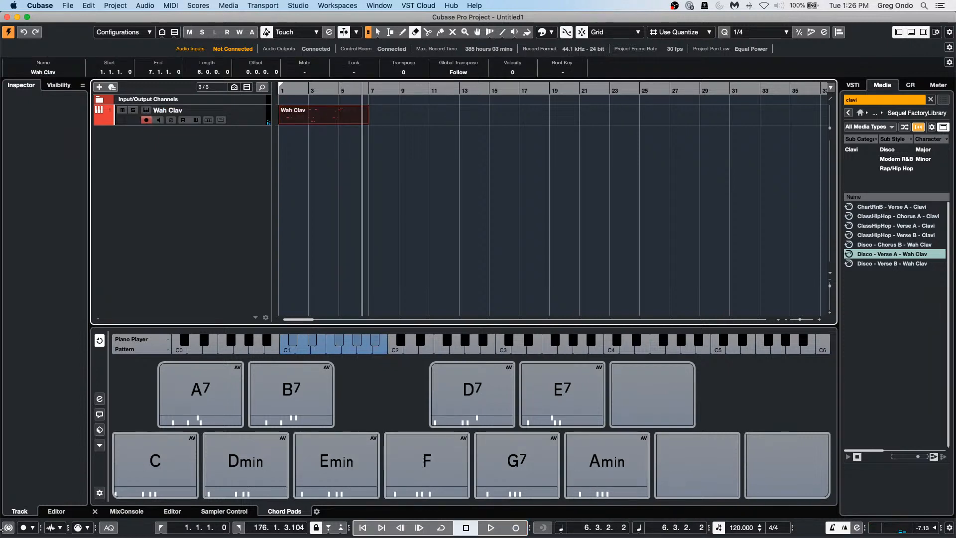
key(Delete)
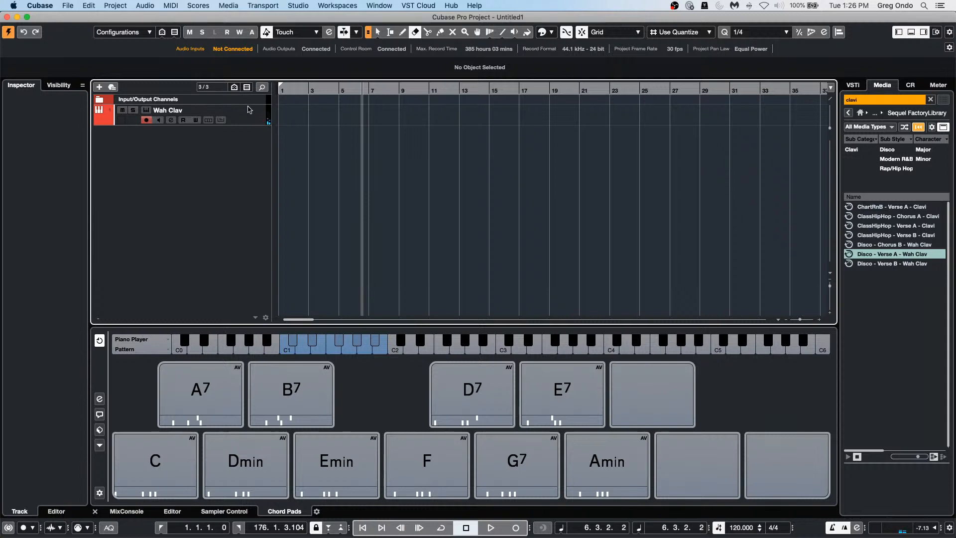
Step: Set the Wah Clav track's MIDI input to Chord Pads and start recording from the project start
click(121, 120)
click(38, 190)
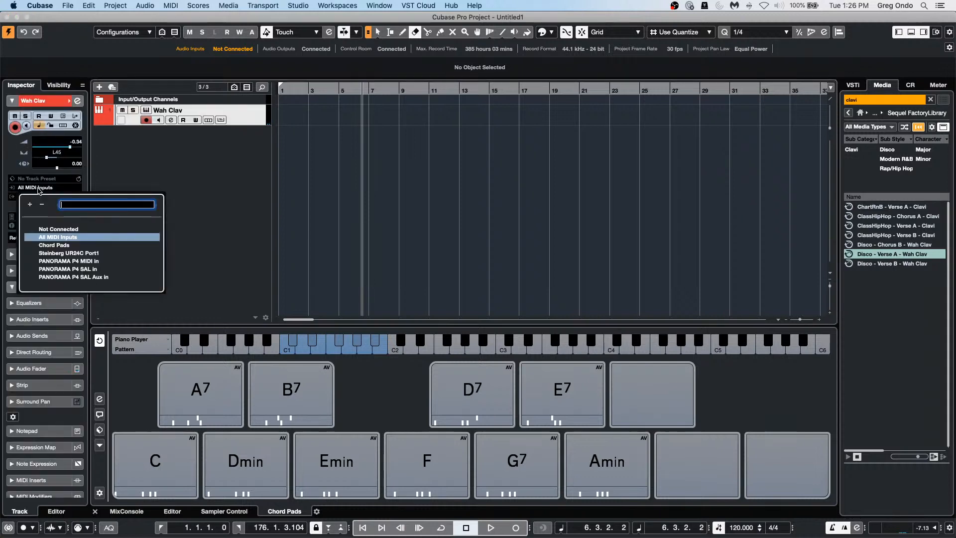
click(60, 245)
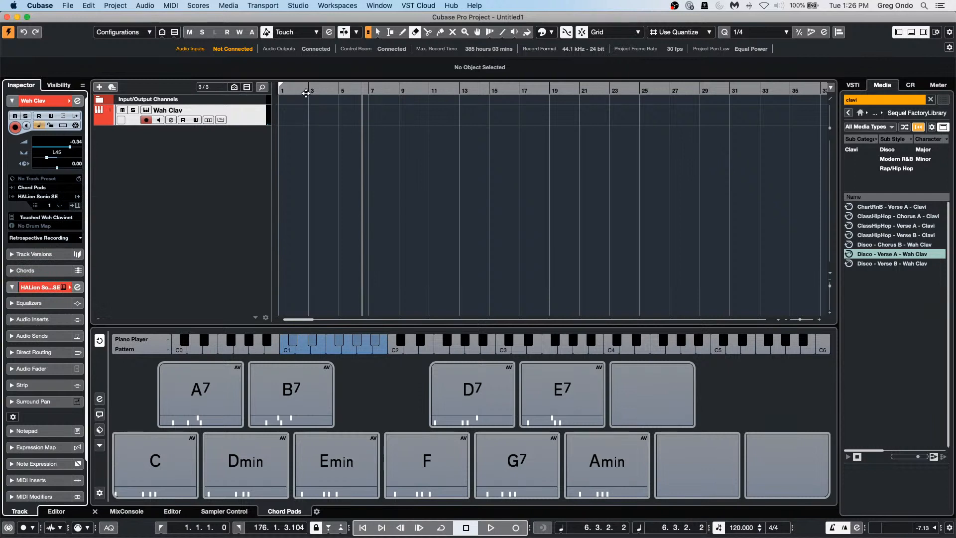
drag(305, 93, 163, 84)
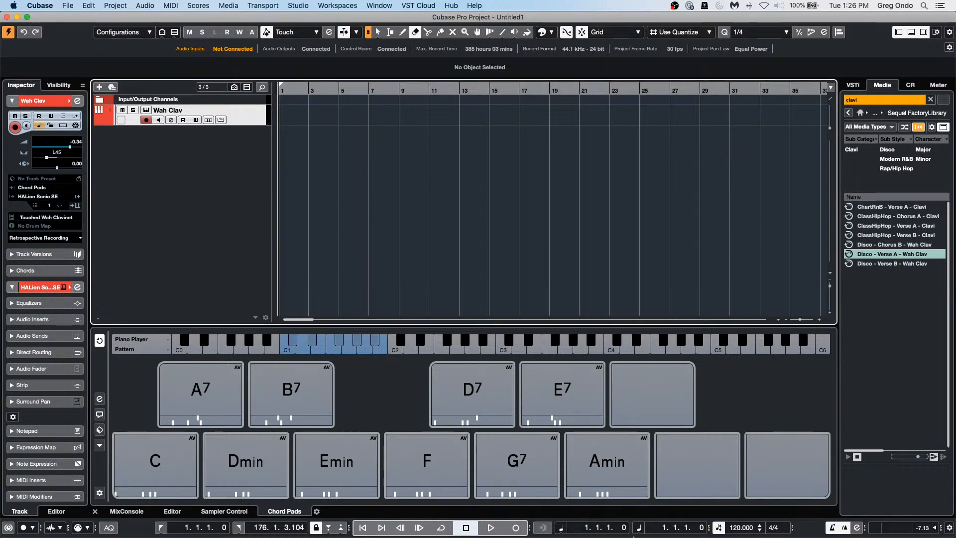
click(515, 528)
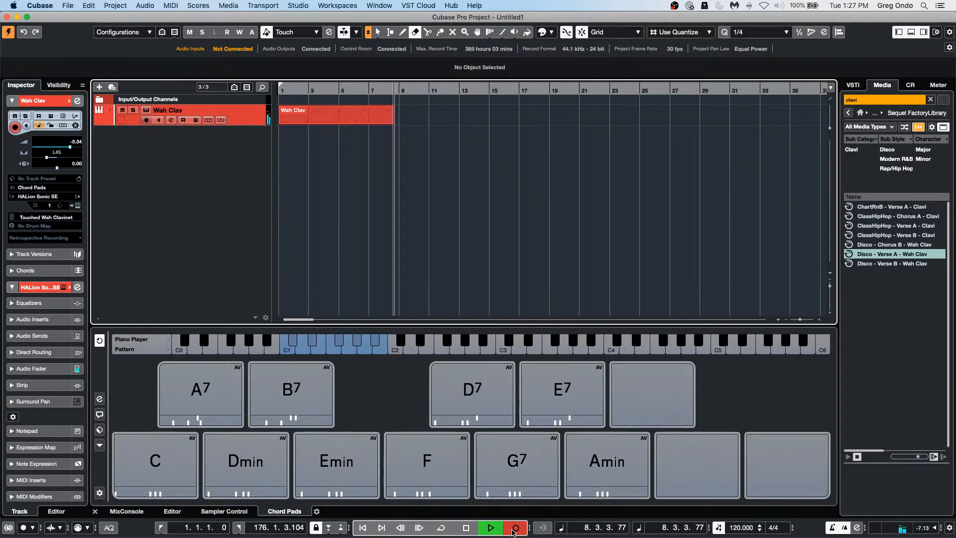
Step: Stop recording and open the recorded Wah Clav part in the Key Editor
click(513, 531)
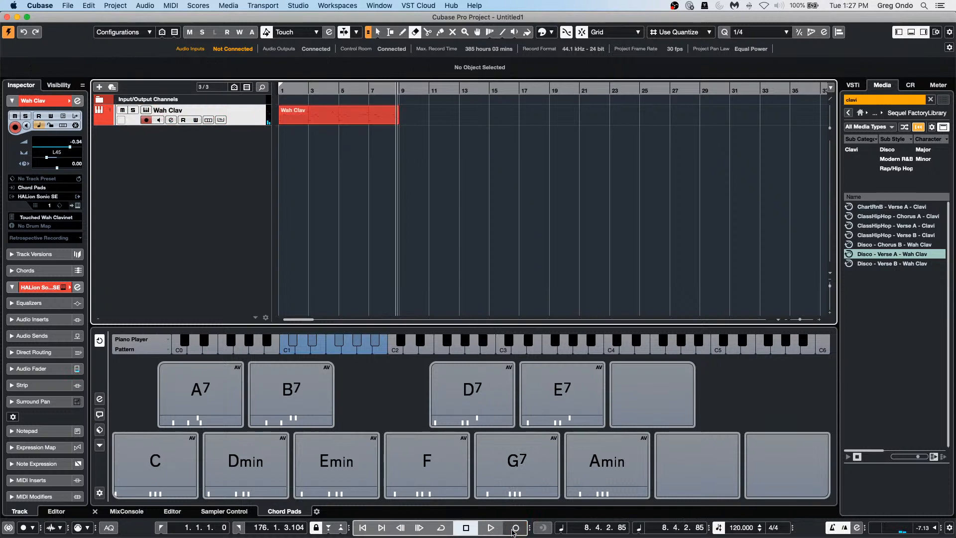
key(super+z)
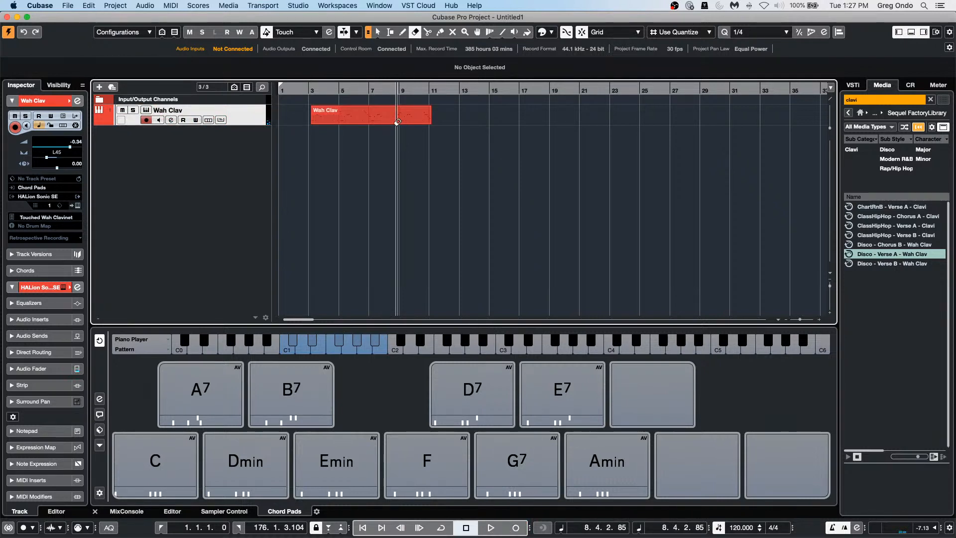
key(1)
double_click(345, 121)
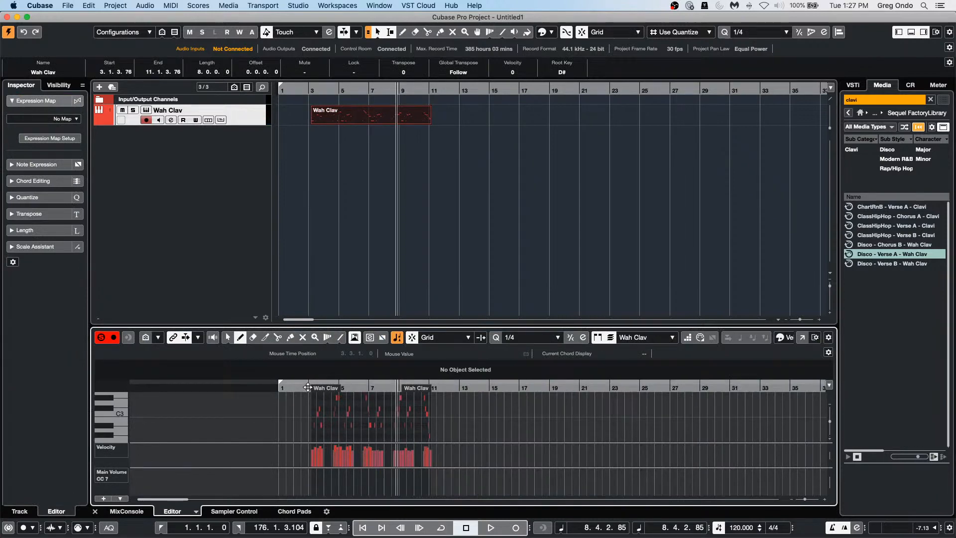
drag(310, 387, 313, 406)
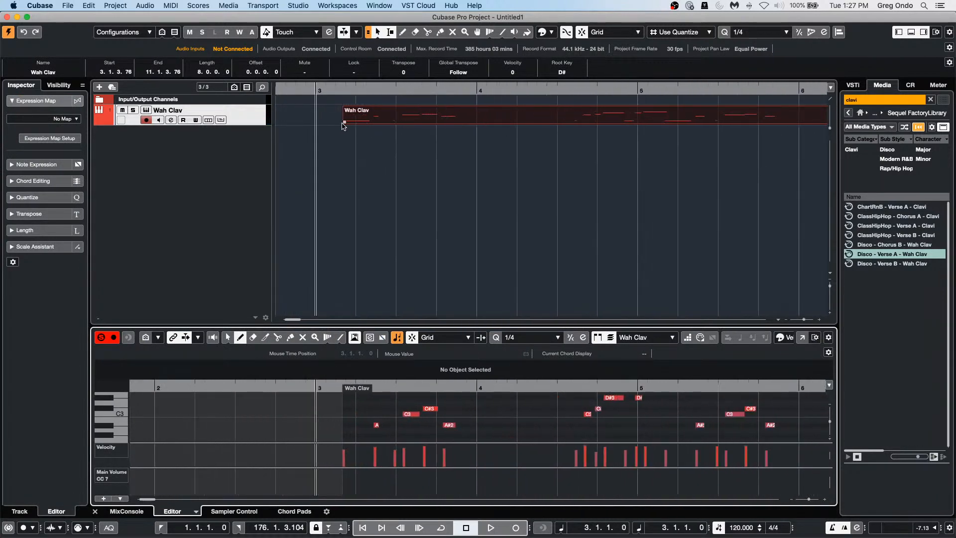
Step: Move the part to start at bar 3, draw an A#2 note there, and show the Chord Pads
drag(406, 124, 386, 125)
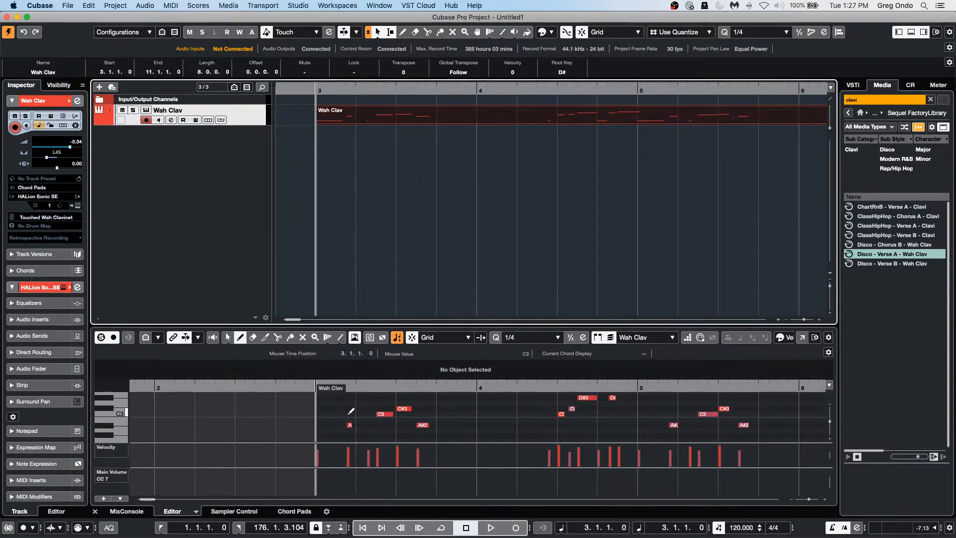
click(319, 424)
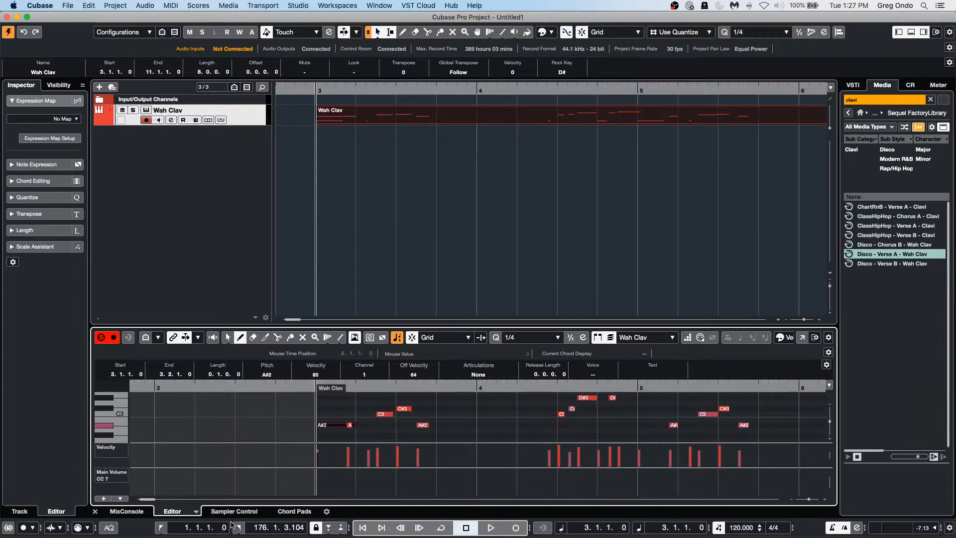
click(295, 513)
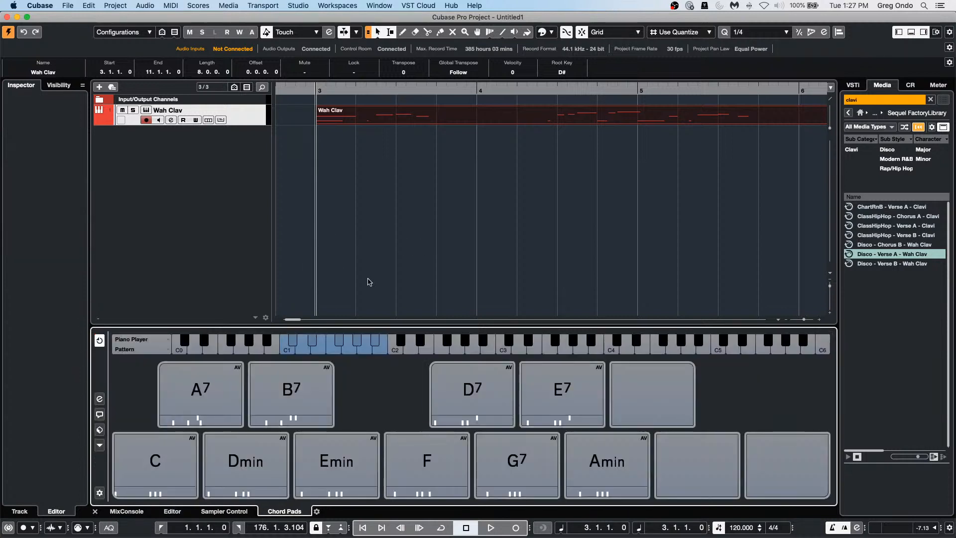
Step: Put the Chord Pads player in Pattern mode and drop the Wah Clav part onto its pattern zone
click(100, 400)
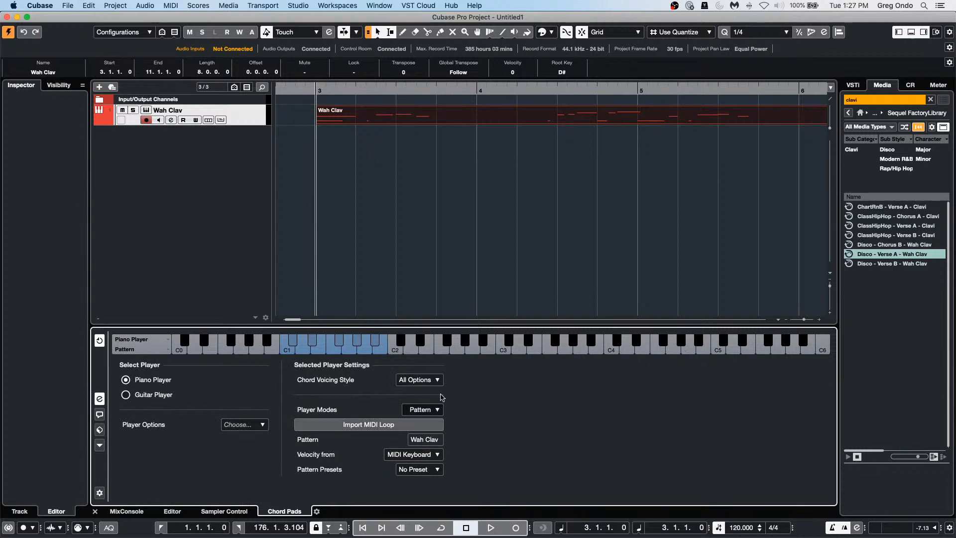
click(431, 410)
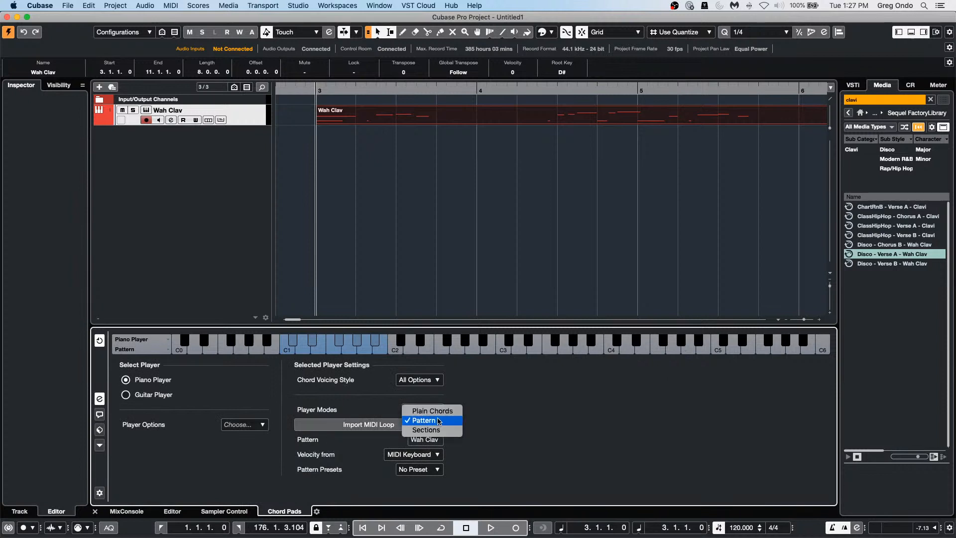
click(438, 421)
click(404, 423)
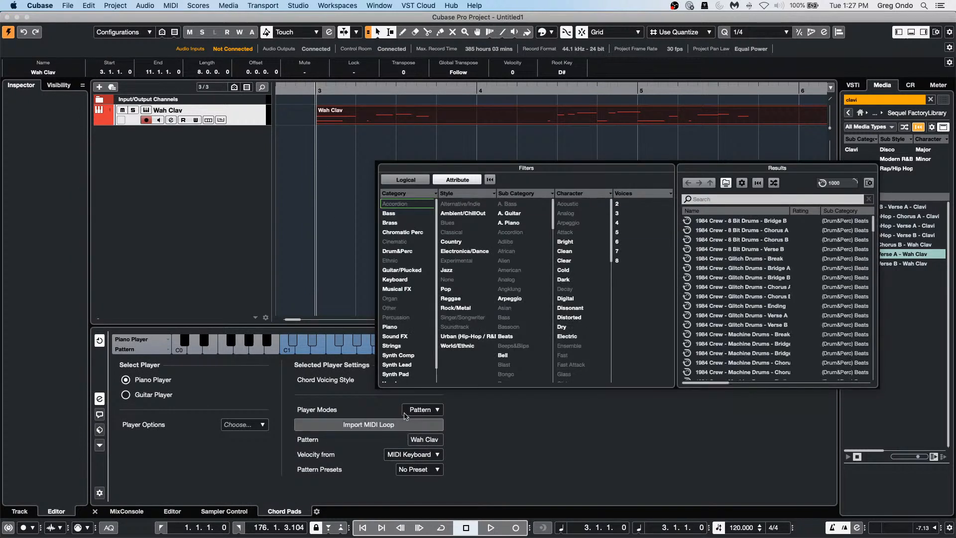
click(746, 144)
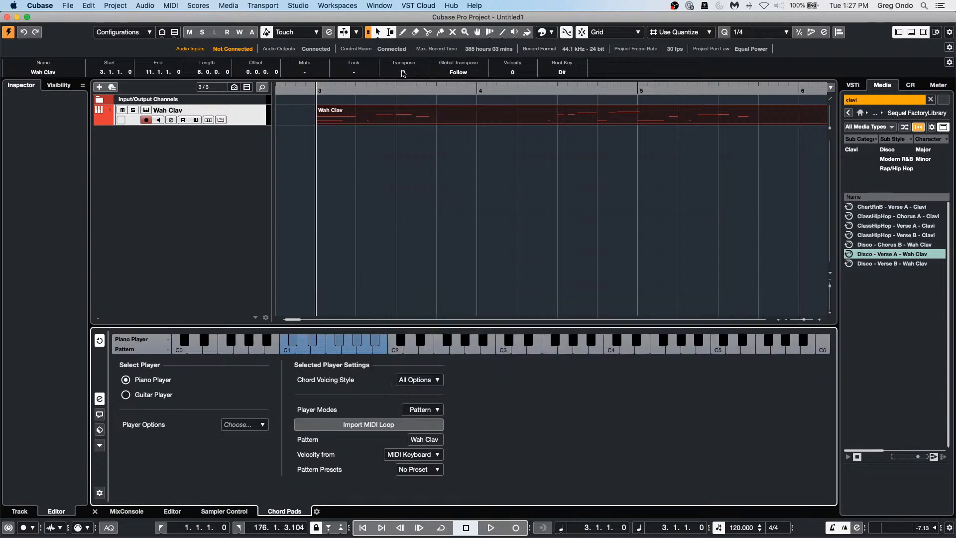
click(374, 121)
drag(374, 121, 390, 442)
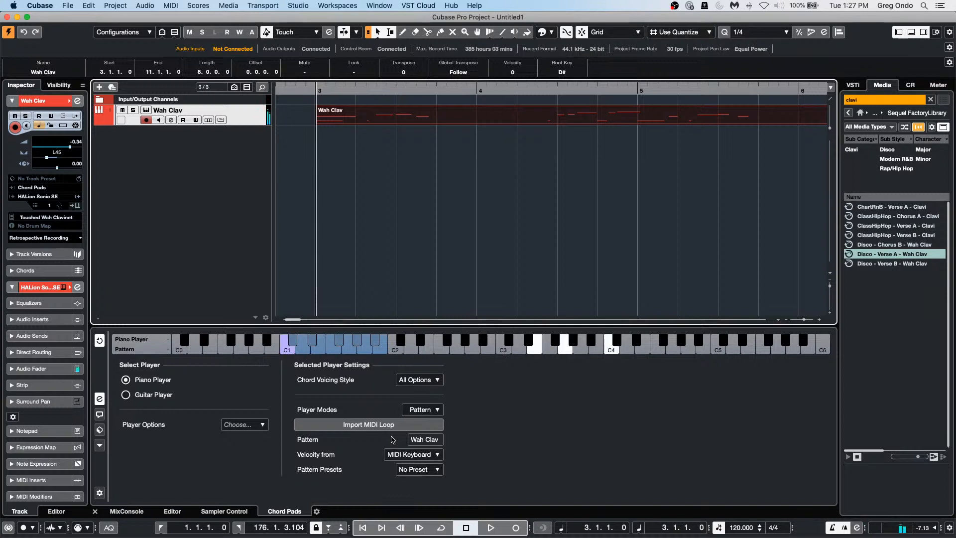
Step: Erase the Wah Clav part and record a fresh take starting near bar 3
right_click(334, 134)
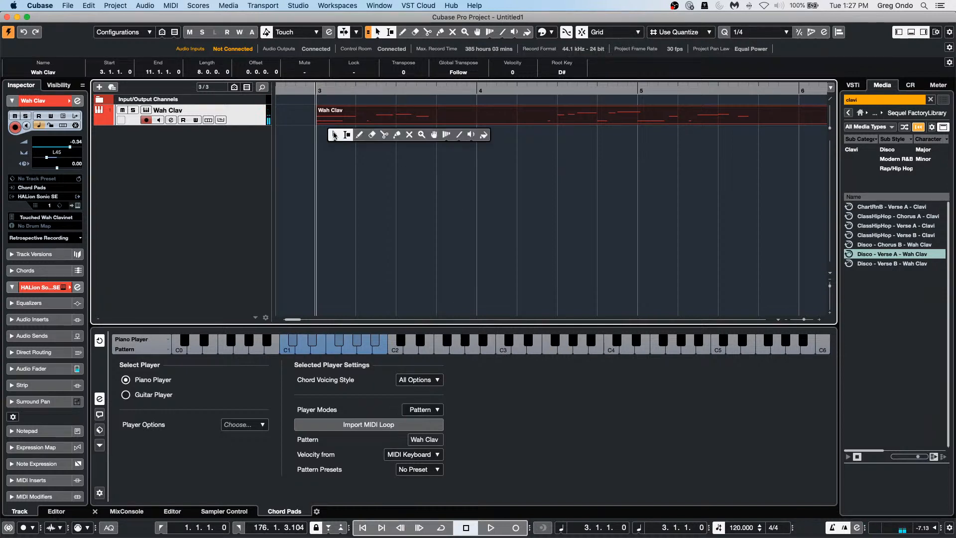
click(372, 135)
click(369, 119)
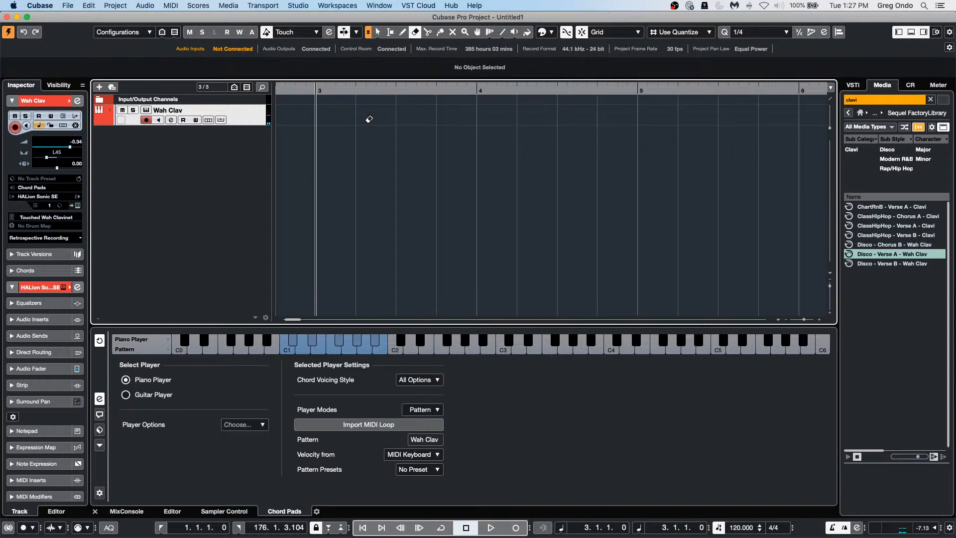
drag(343, 91, 184, 91)
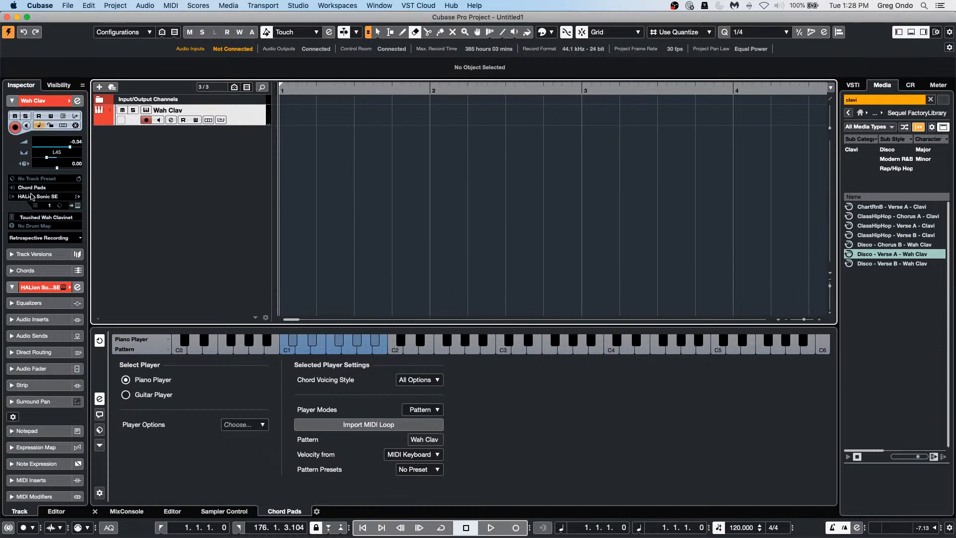
click(517, 531)
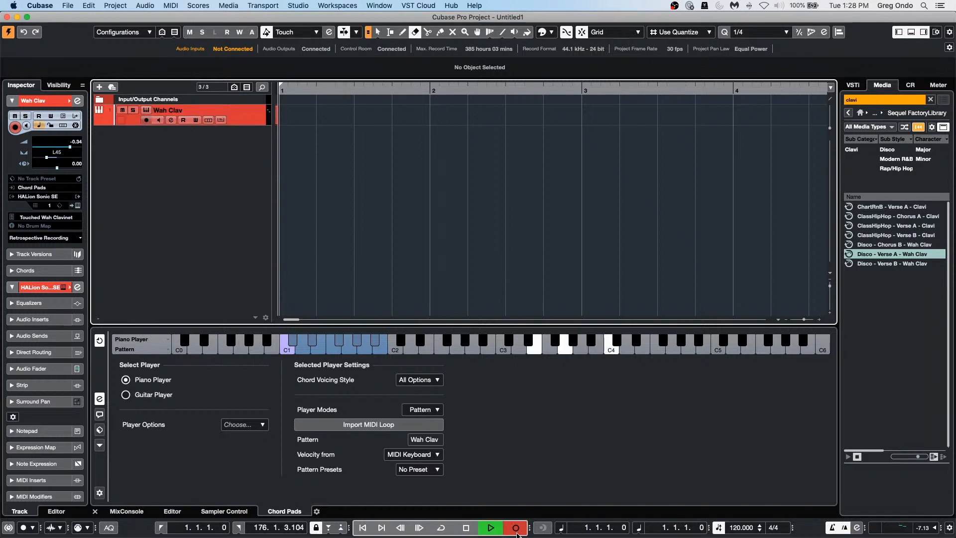
click(516, 532)
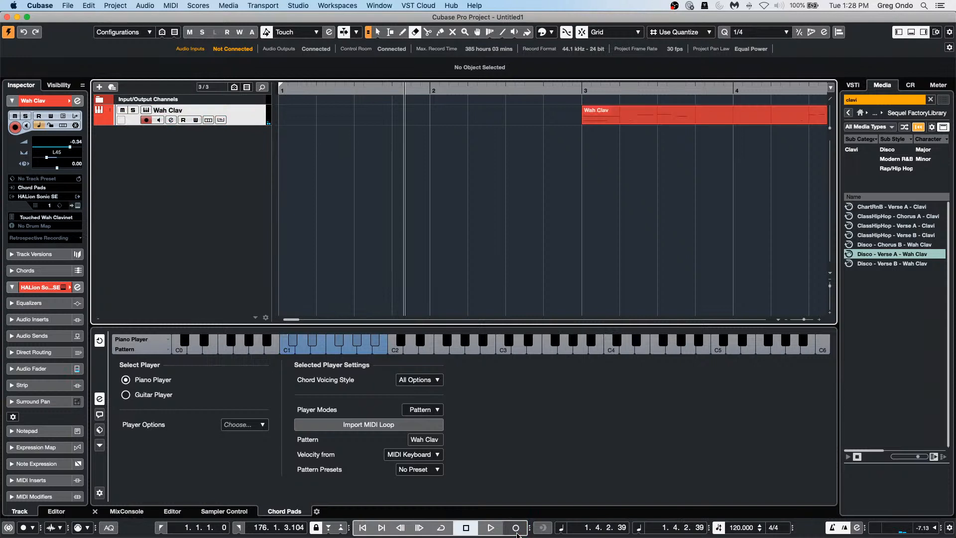
Step: Zoom out to the whole arrangement and move the Wah Clav part to around bar 23
key(Home)
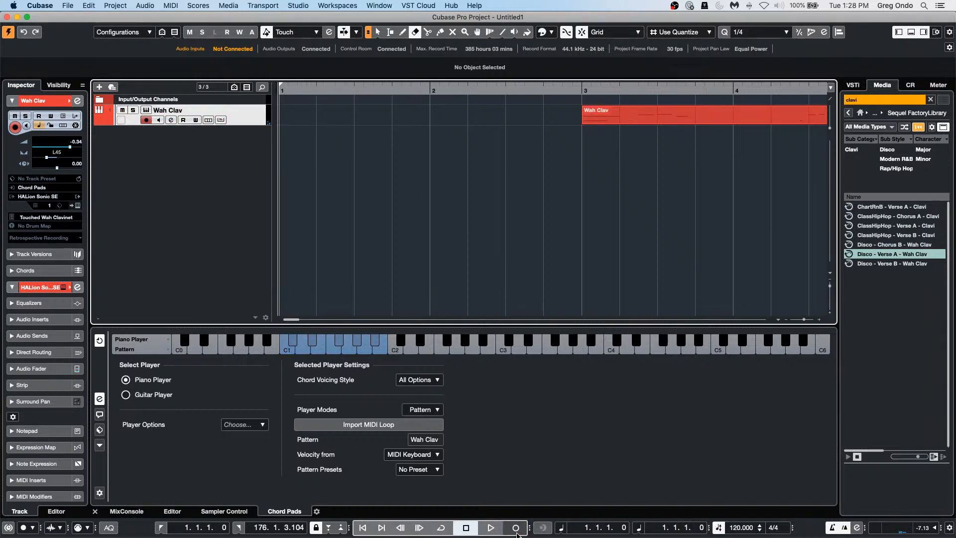
click(477, 89)
key(g)
key(g)
key(g)
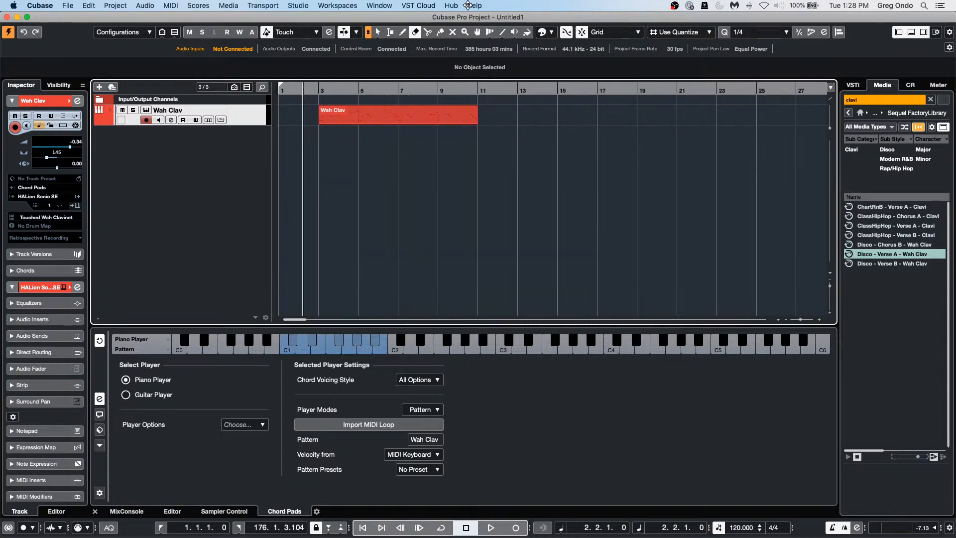
right_click(392, 142)
click(391, 143)
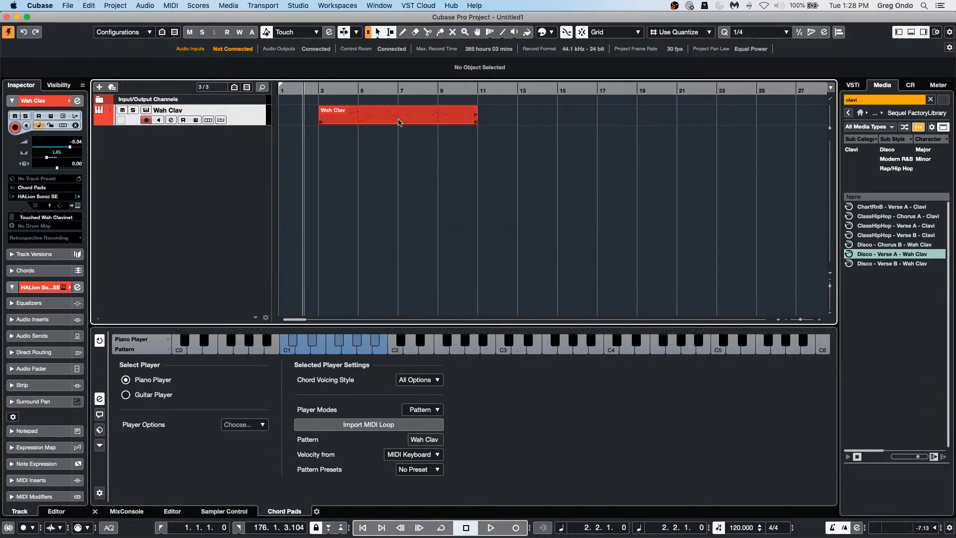
drag(398, 116, 812, 137)
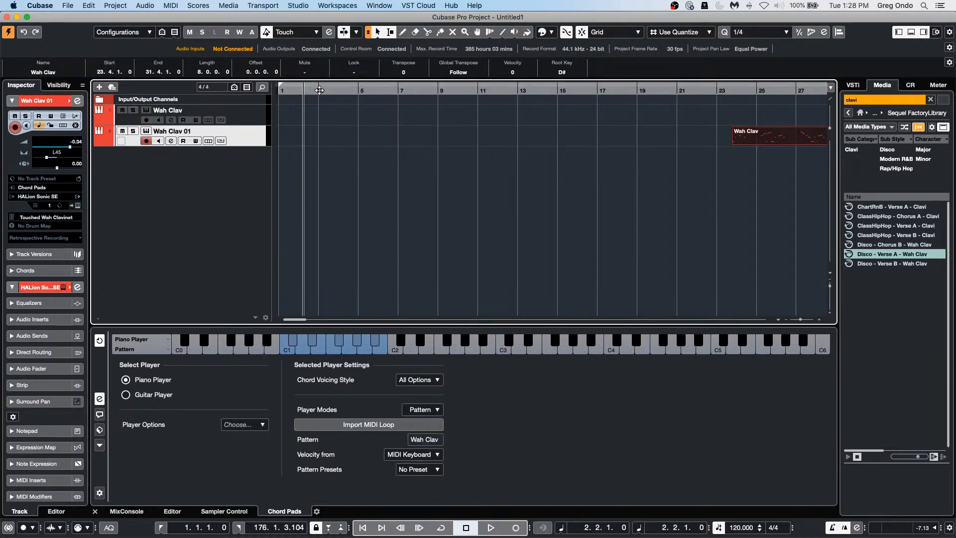
Step: Record chord pads on Wah Clav 01 from bar 1 to 10, keeping Chord Pads as its MIDI input
key(Home)
key(KP_Multiply)
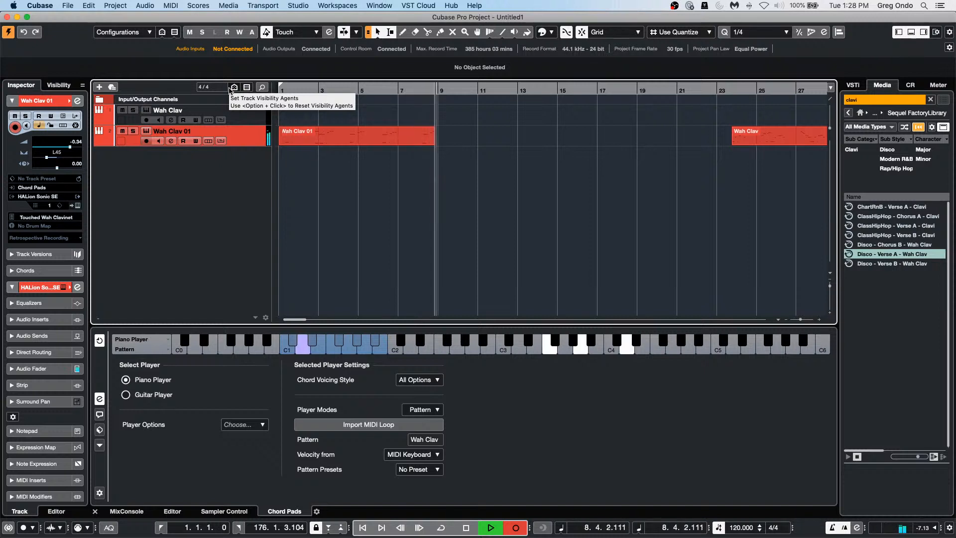
key(space)
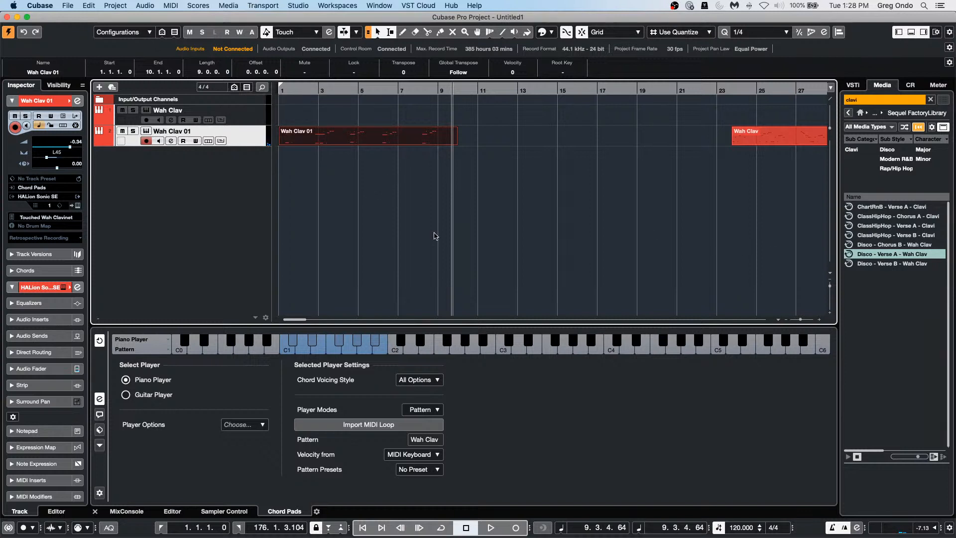
click(51, 188)
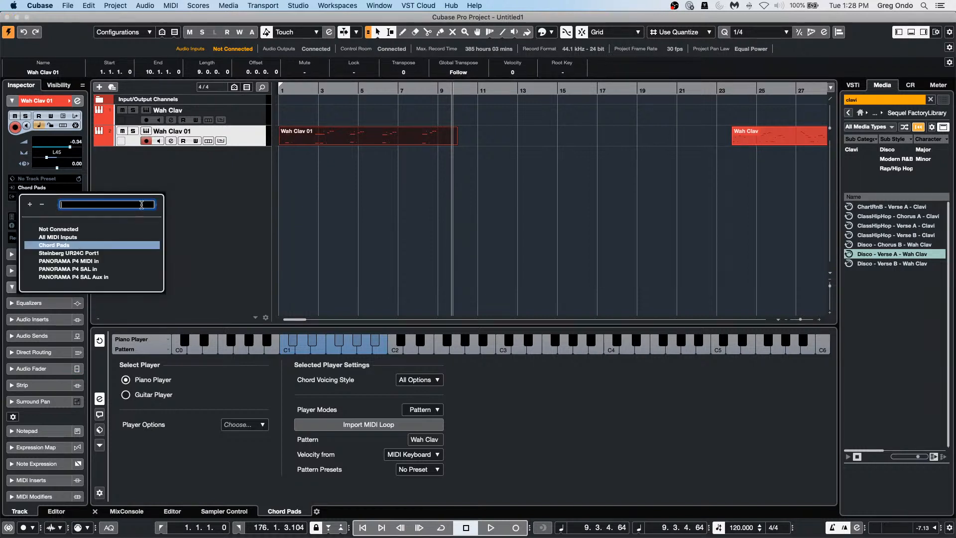
click(203, 218)
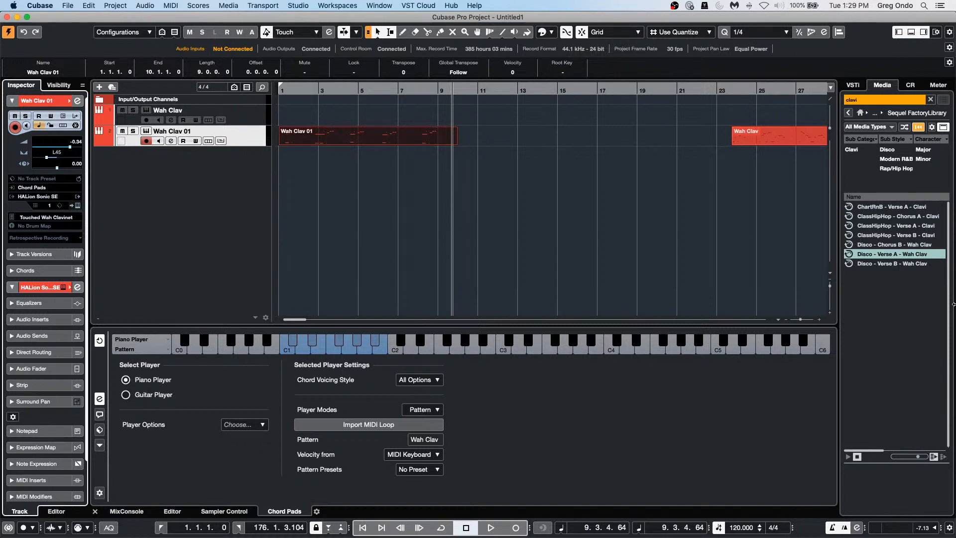
Step: Load Amos Moses - GO.cpr from Recent Projects and make it the active project
click(67, 6)
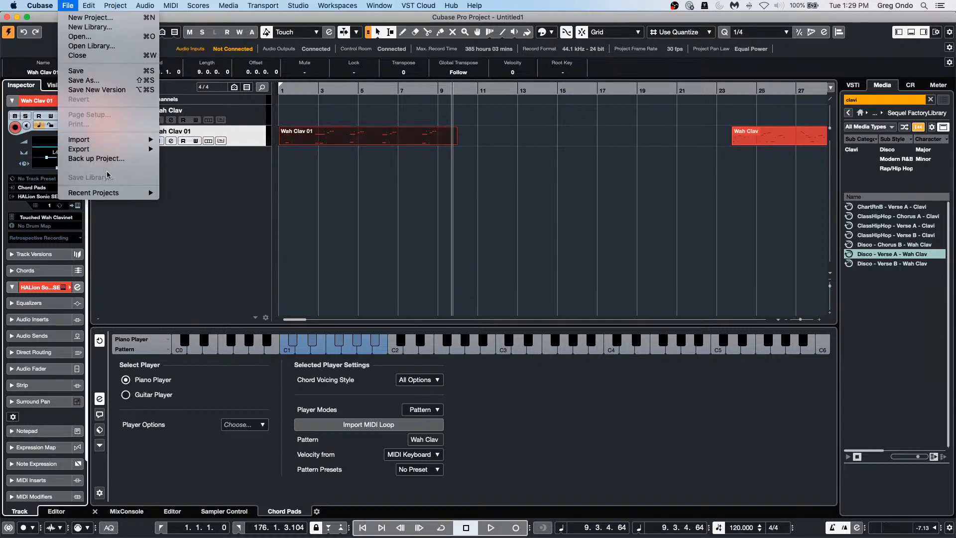
mouse_move(119, 193)
click(254, 202)
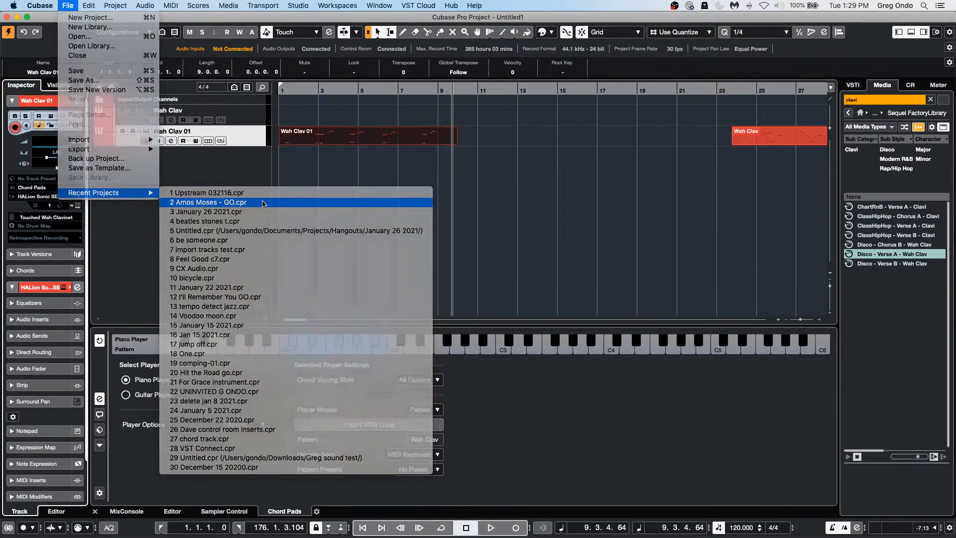
click(8, 31)
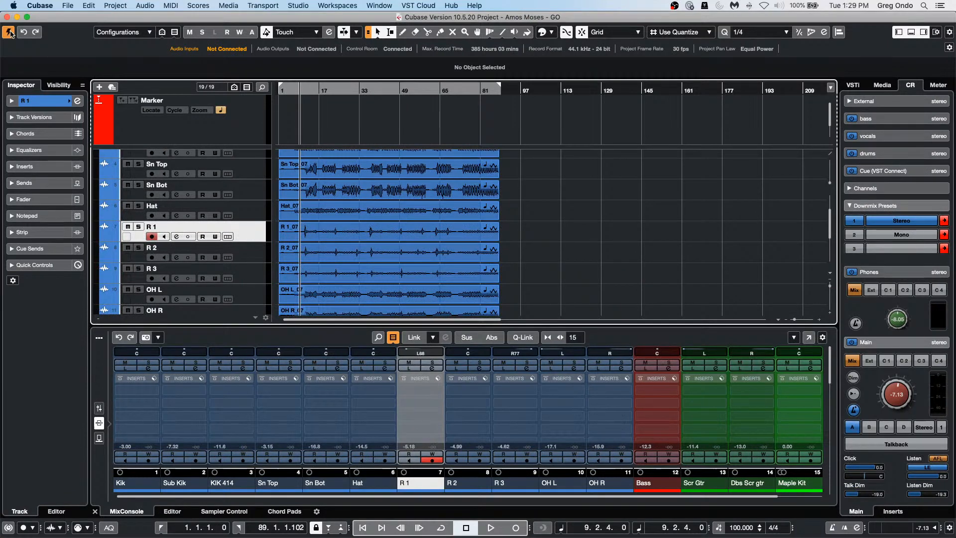
click(302, 90)
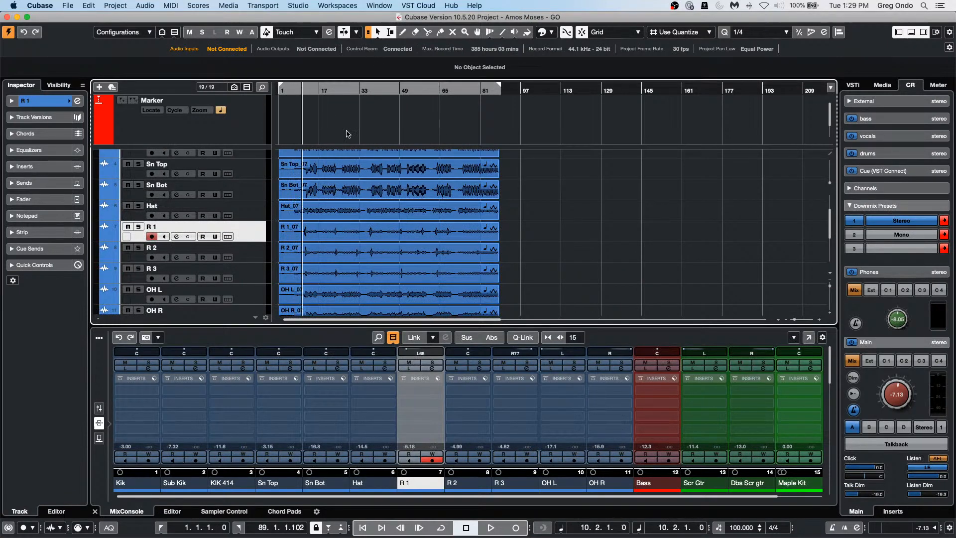
key(space)
click(409, 247)
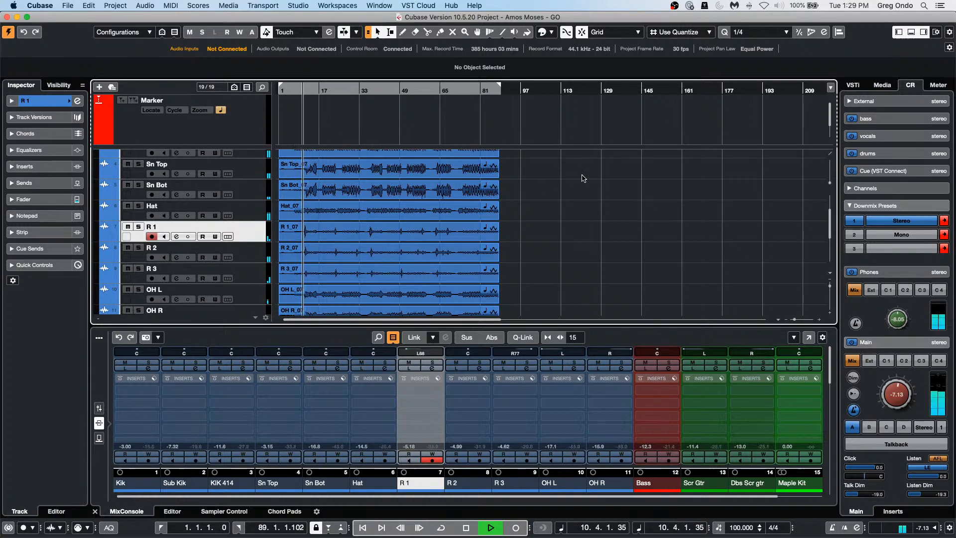
scroll(554, 259, down, 3)
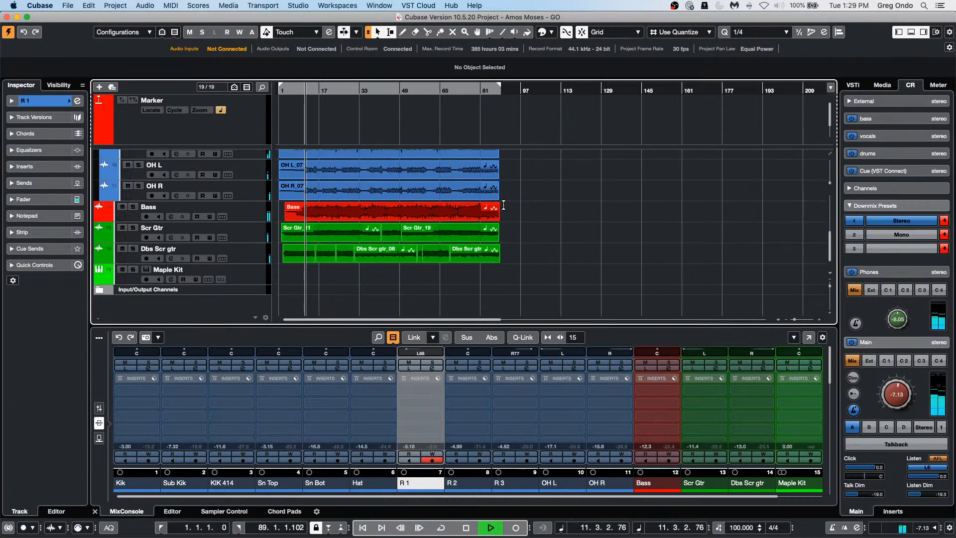
drag(510, 216, 298, 264)
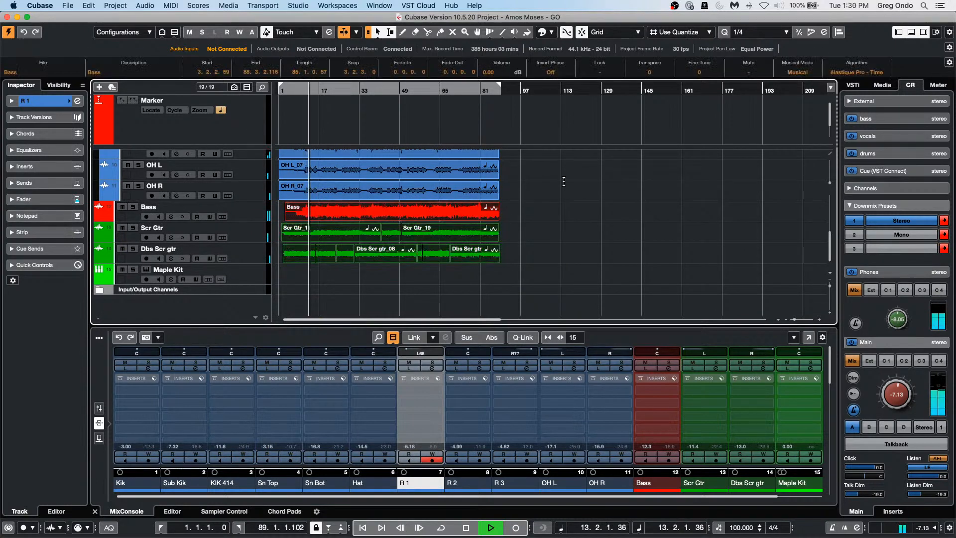
scroll(661, 74, up, 1)
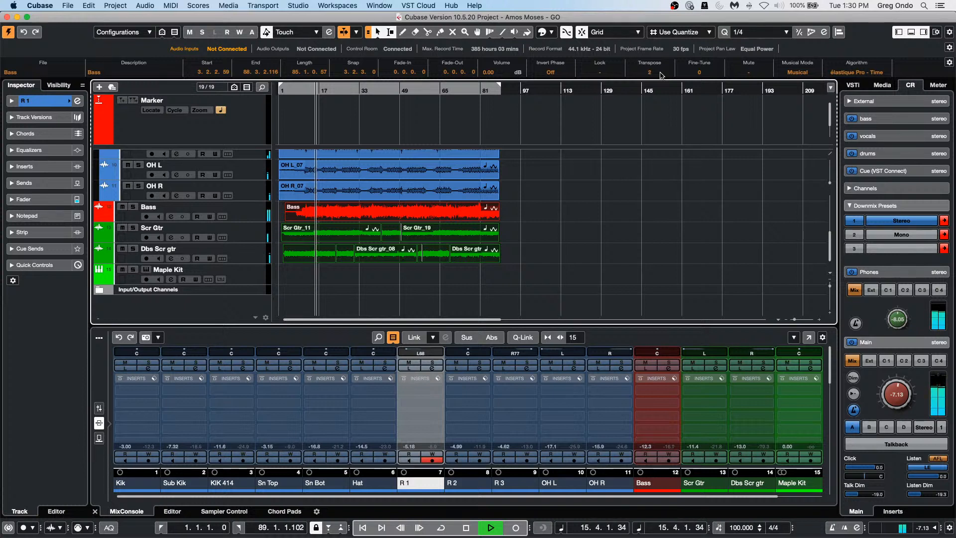
scroll(662, 75, down, 3)
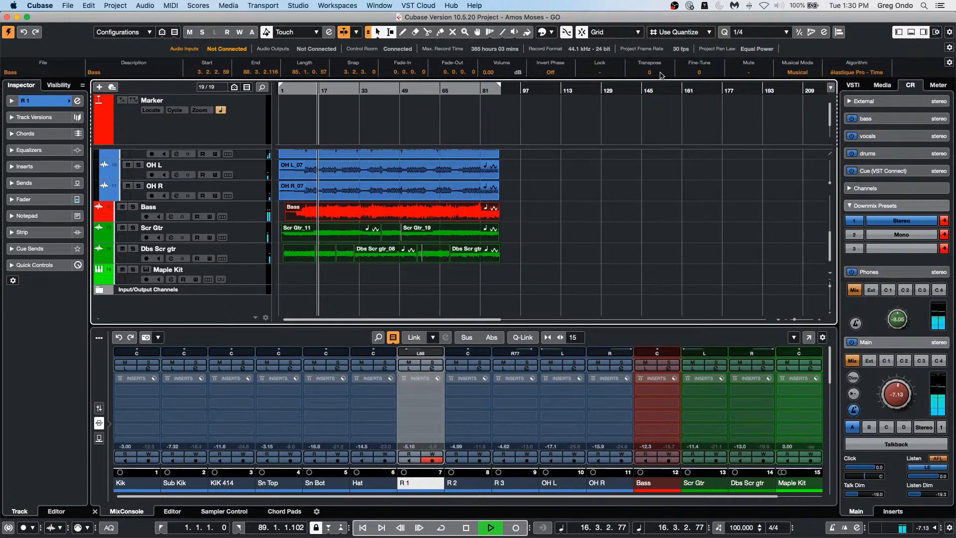
scroll(662, 75, down, 1)
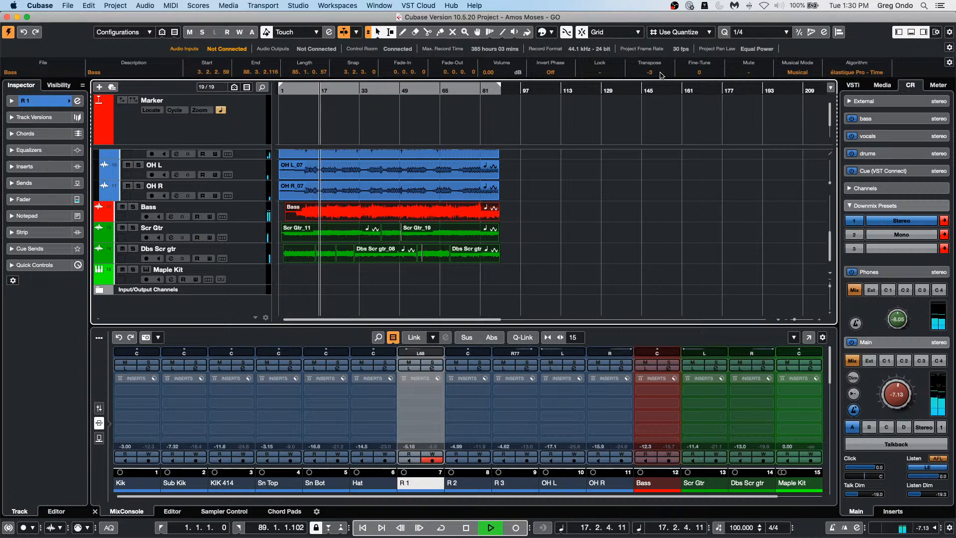
scroll(661, 75, up, 1)
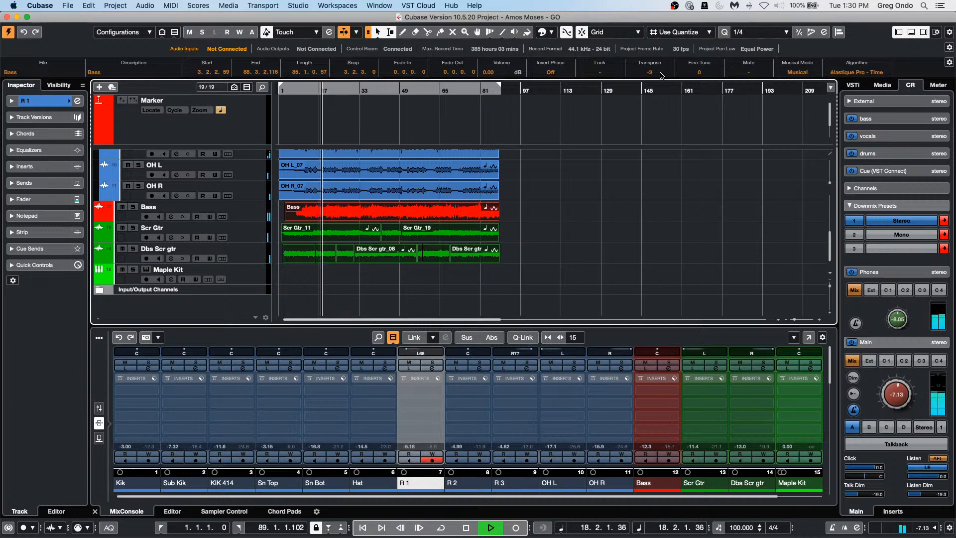
scroll(662, 75, up, 2)
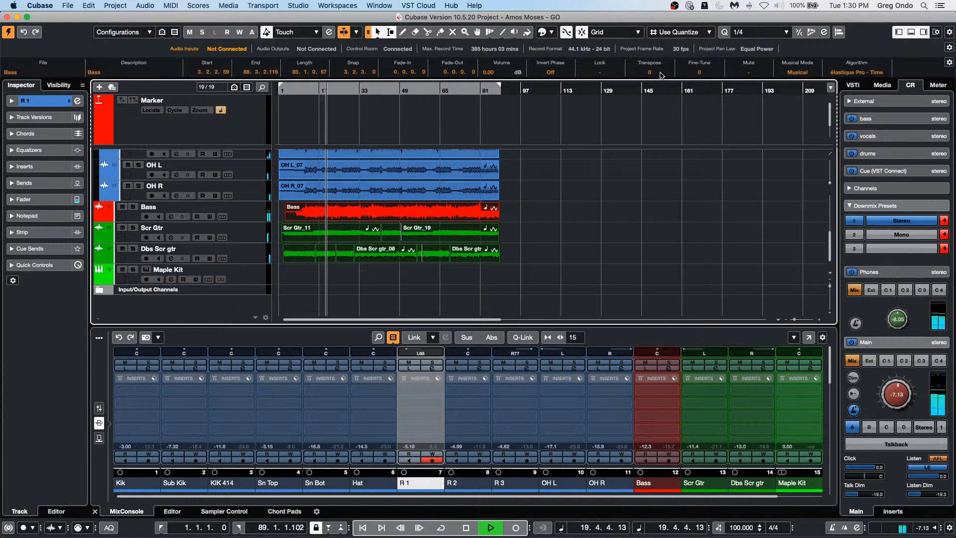
key(space)
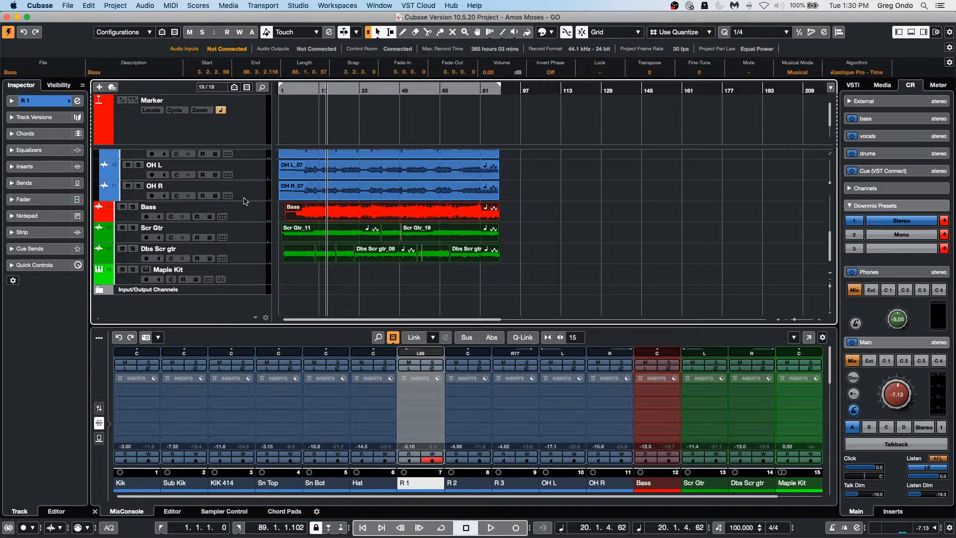
Step: Add a Transpose track below OH R and marquee-select all the drum events
right_click(245, 197)
mouse_move(399, 202)
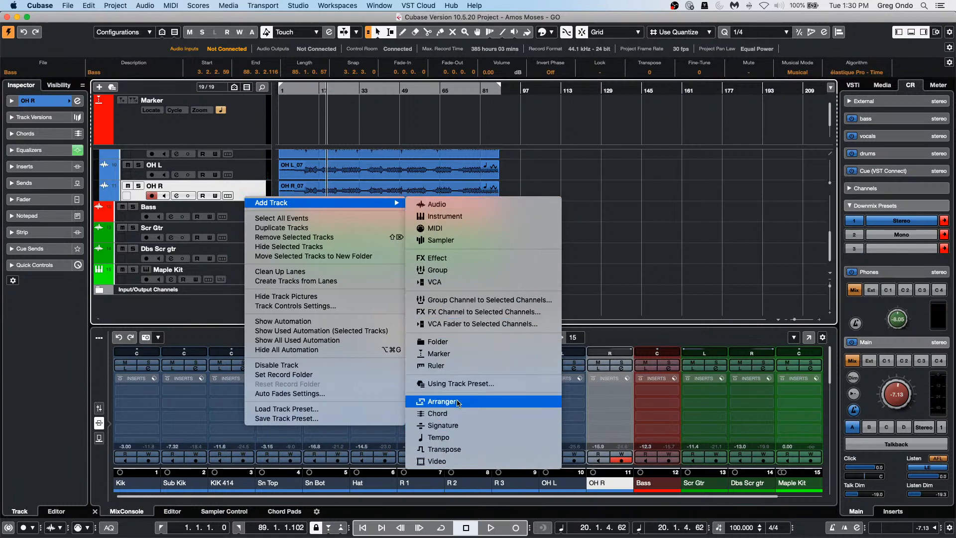
click(478, 450)
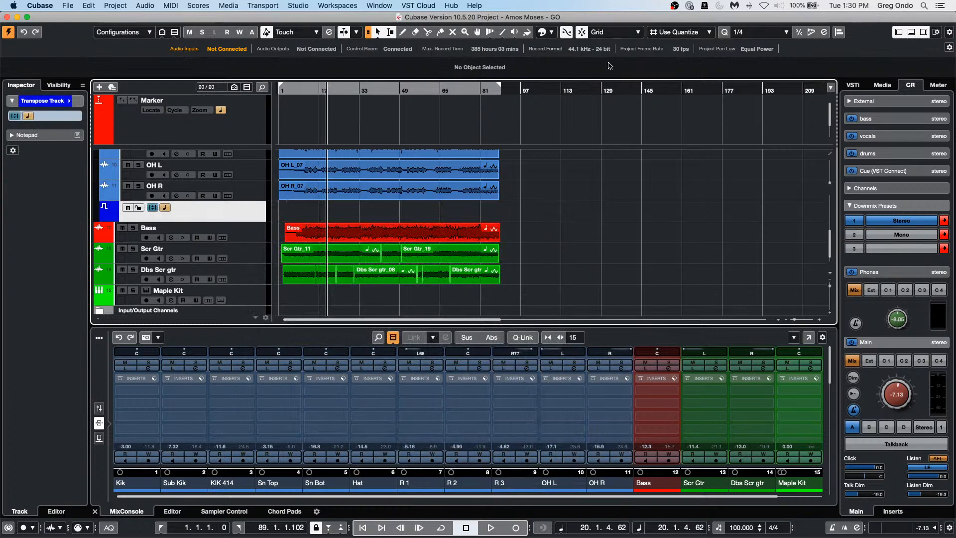
drag(516, 200, 246, 180)
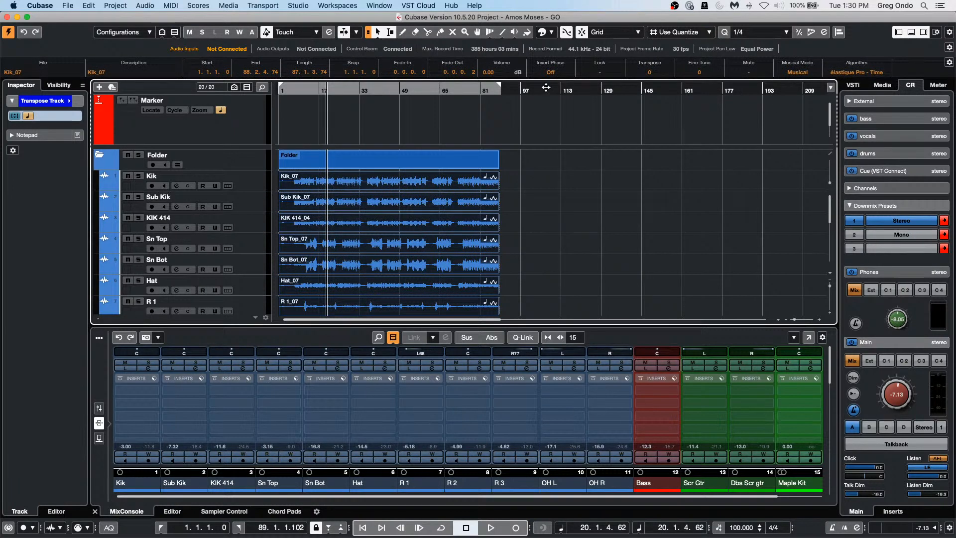
Step: Check the Lock options and toggle Mute on the drum events, leaving both unchanged
click(601, 73)
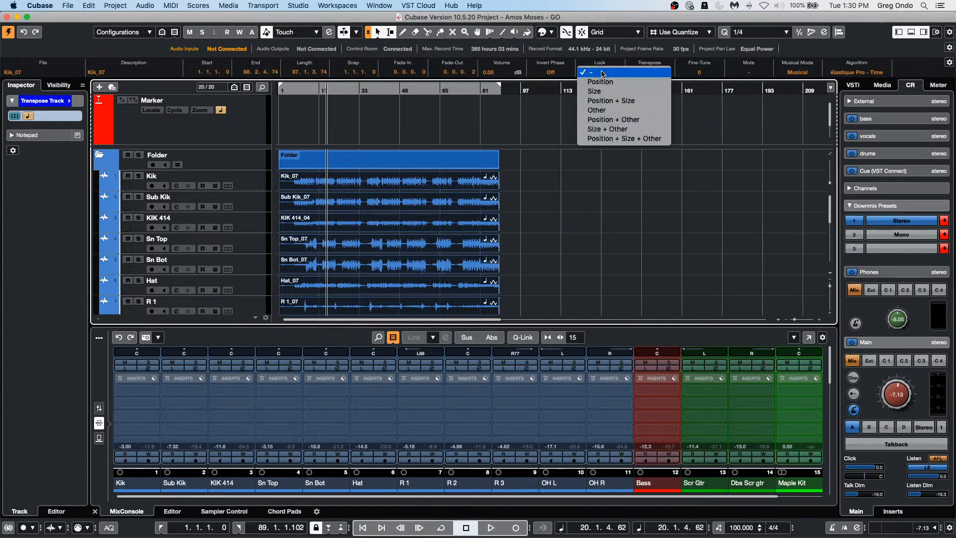
click(609, 192)
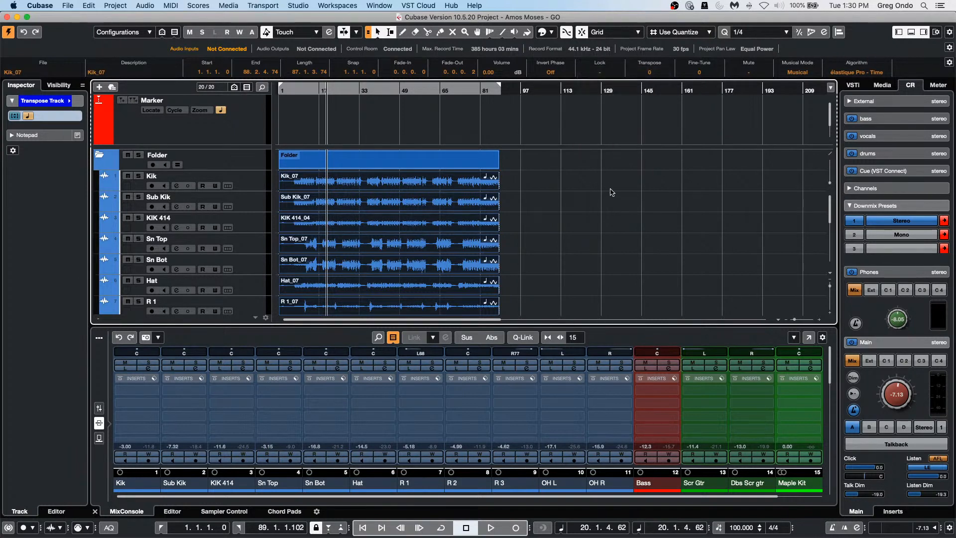
click(754, 75)
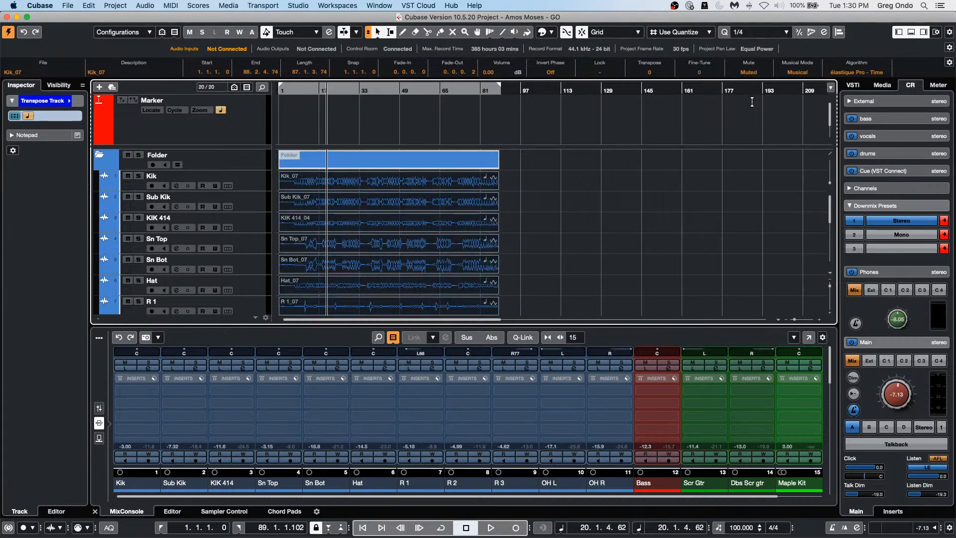
click(754, 75)
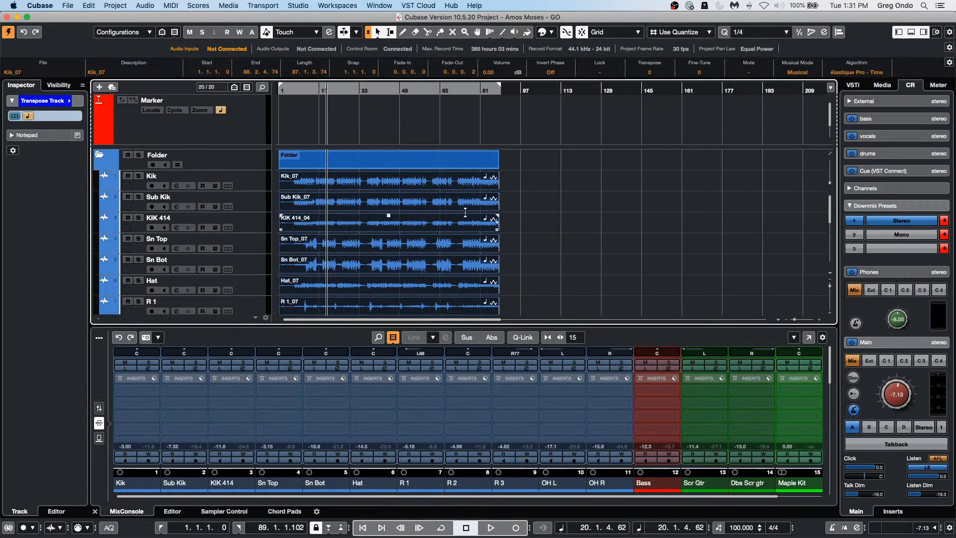
Step: Select the Kik track, expand its Inspector channel settings, and start playback
click(256, 189)
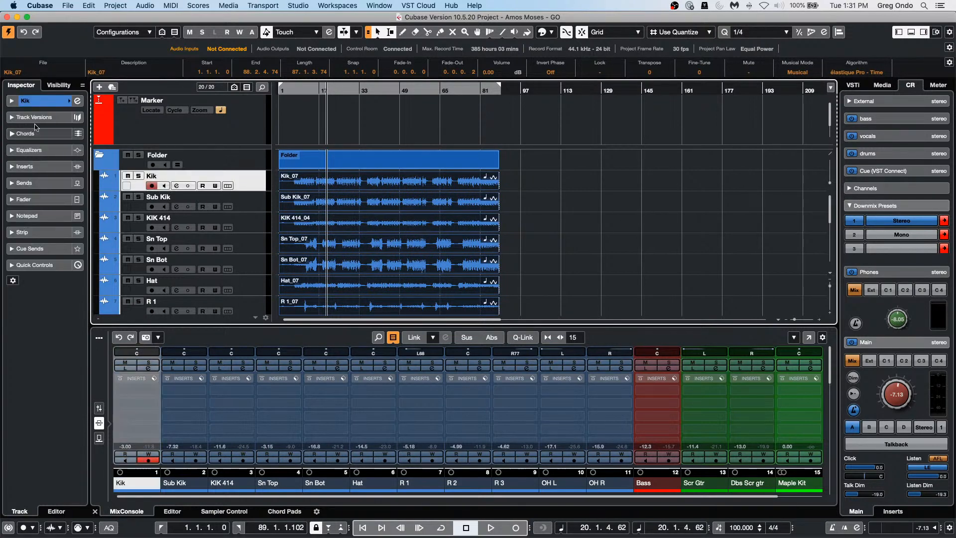
click(44, 100)
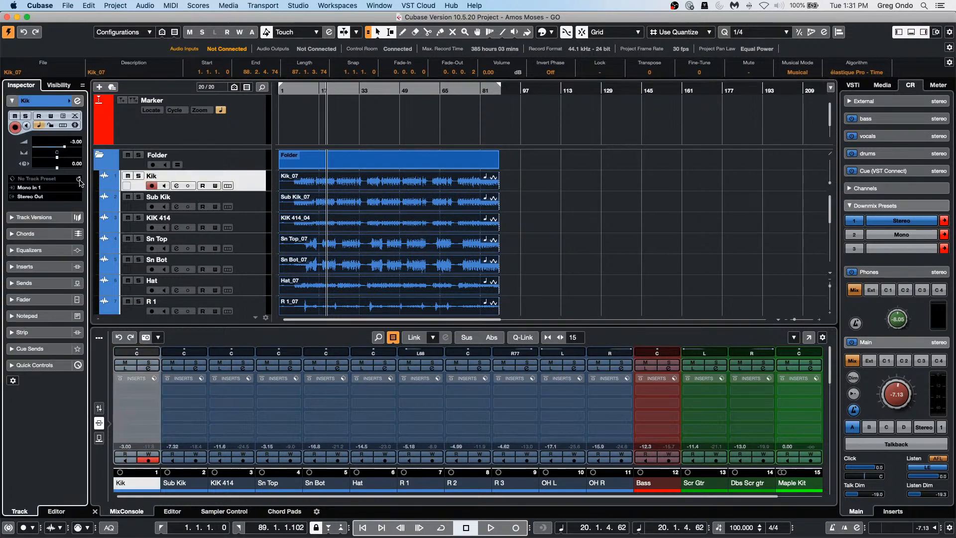
scroll(517, 254, down, 5)
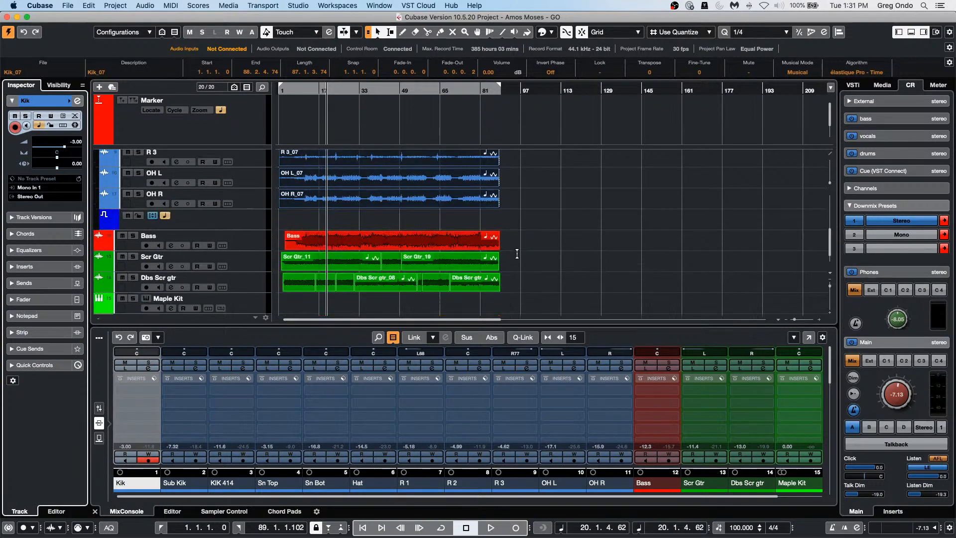
key(space)
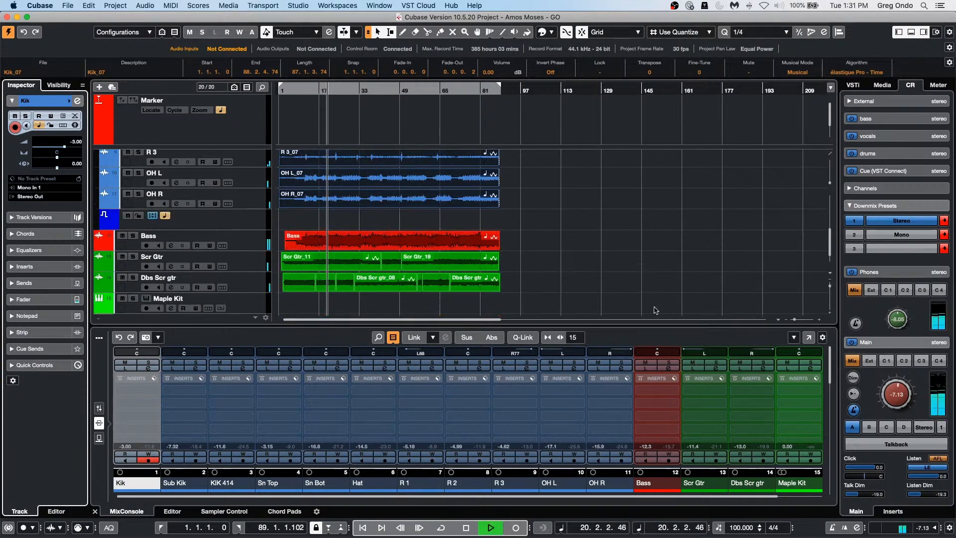
Step: Draw three transpose change events on the Transpose track with the Pencil
right_click(357, 223)
click(363, 224)
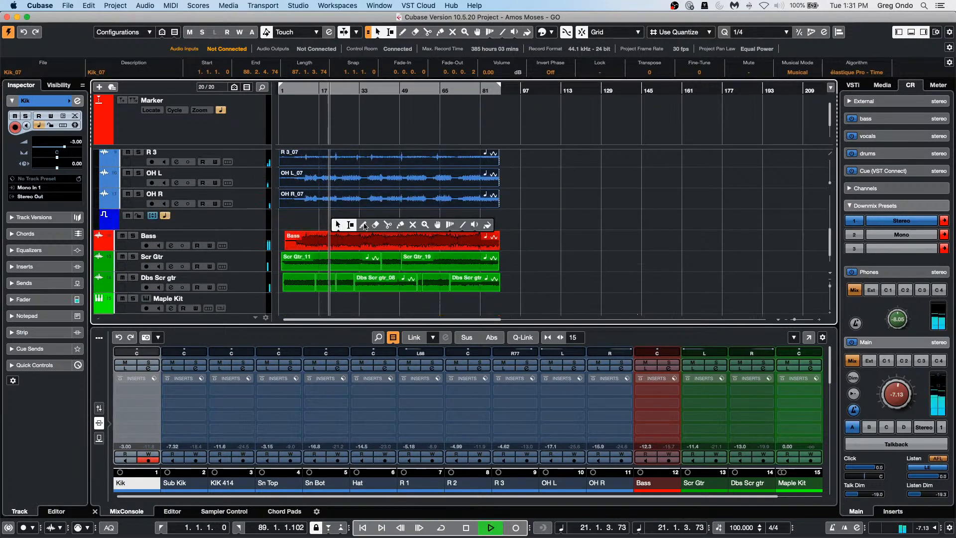
click(342, 219)
click(356, 218)
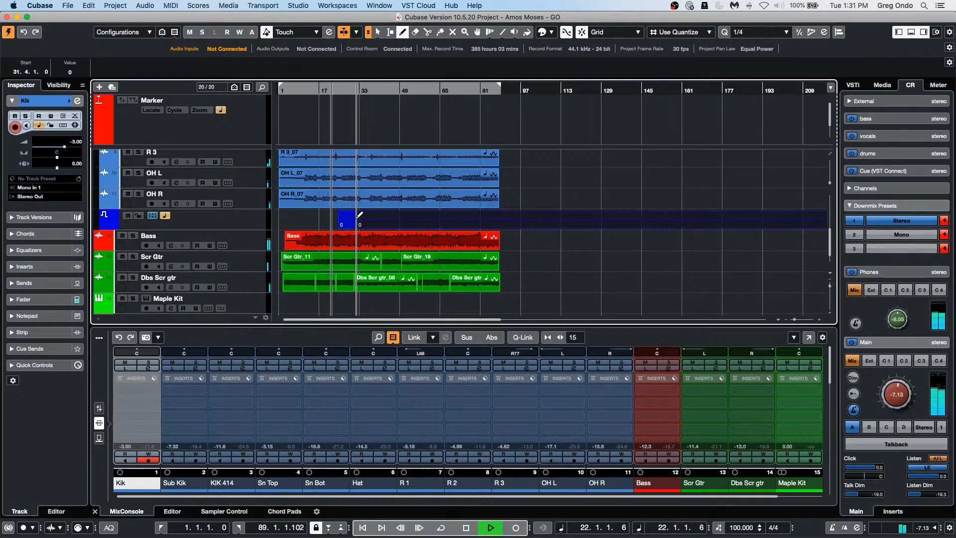
click(372, 217)
key(1)
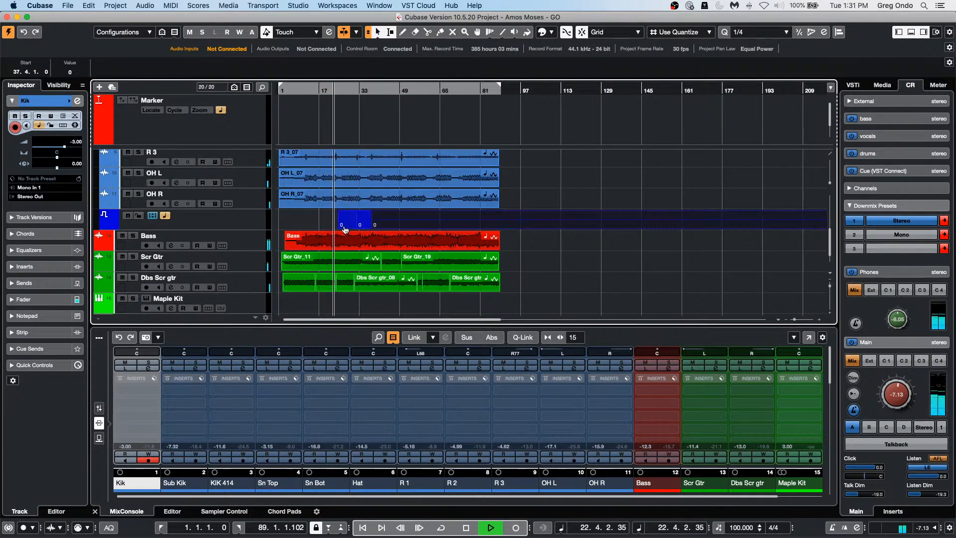
Step: Set the first transpose change to 1 and the third to -1, then zoom in
double_click(342, 224)
text(1)
key(Return)
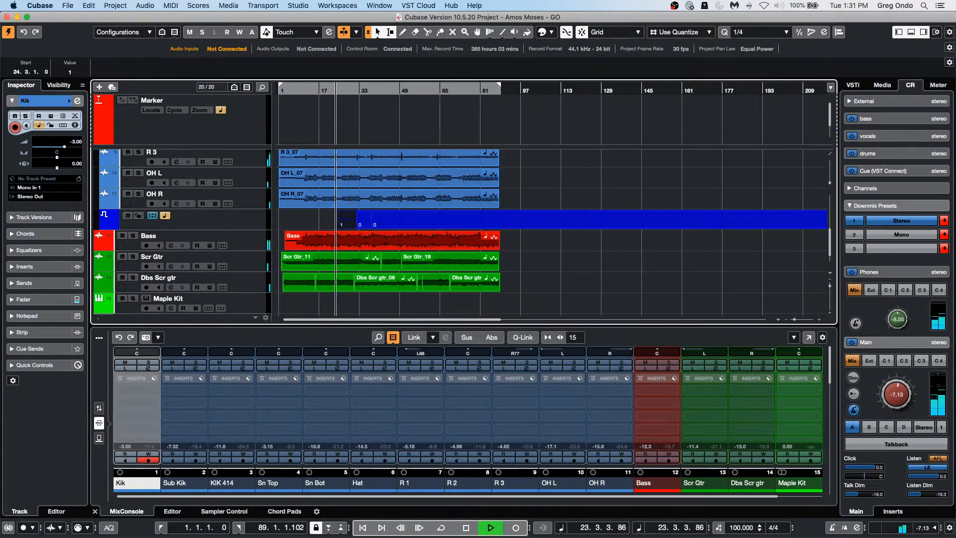
click(362, 225)
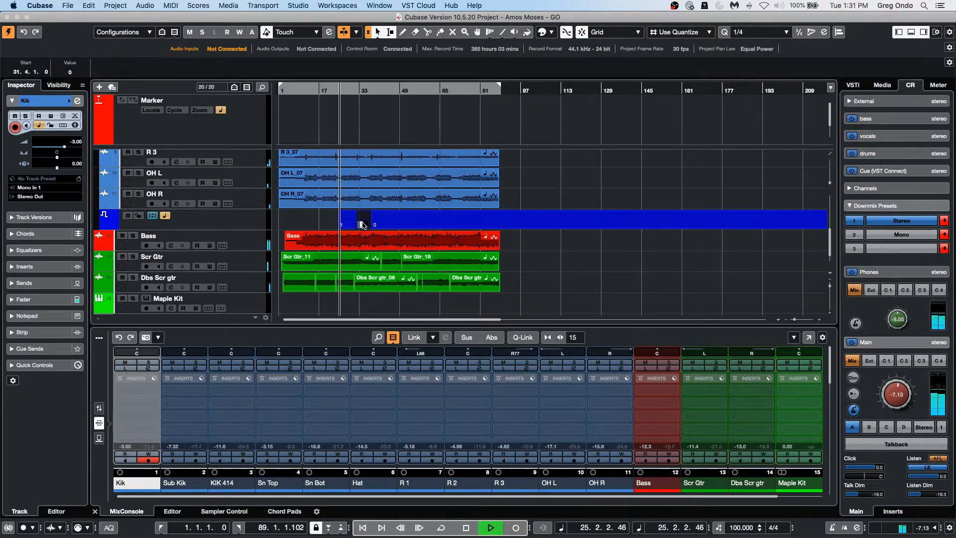
double_click(363, 225)
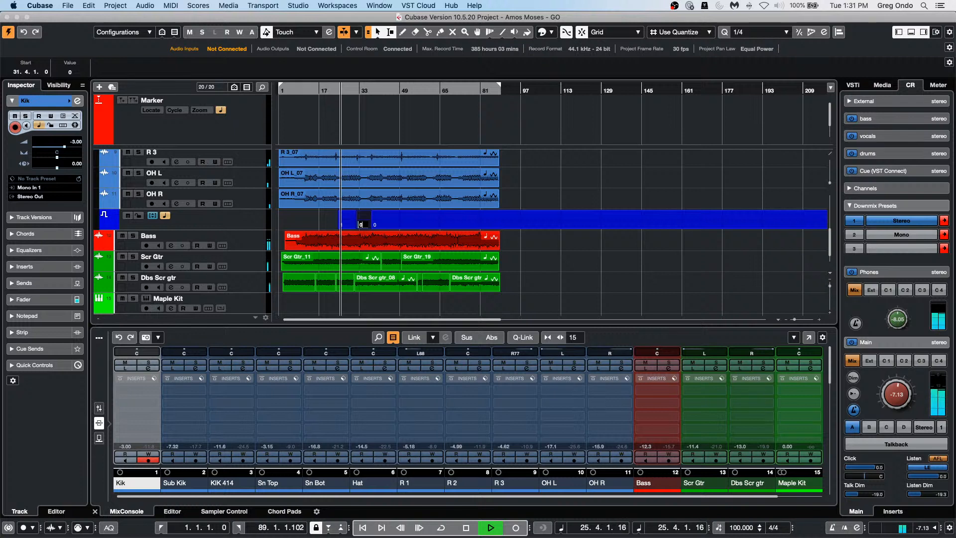
double_click(381, 225)
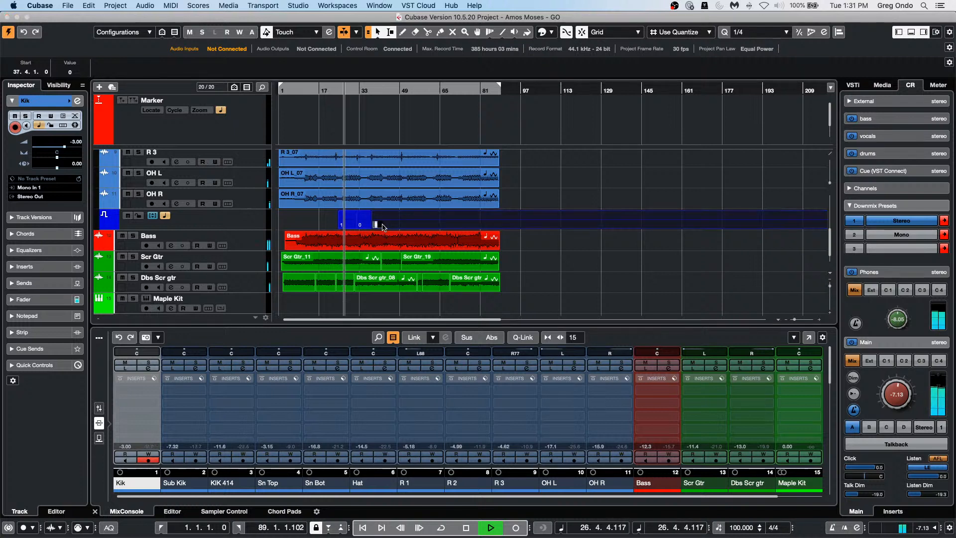
text(-1)
key(Return)
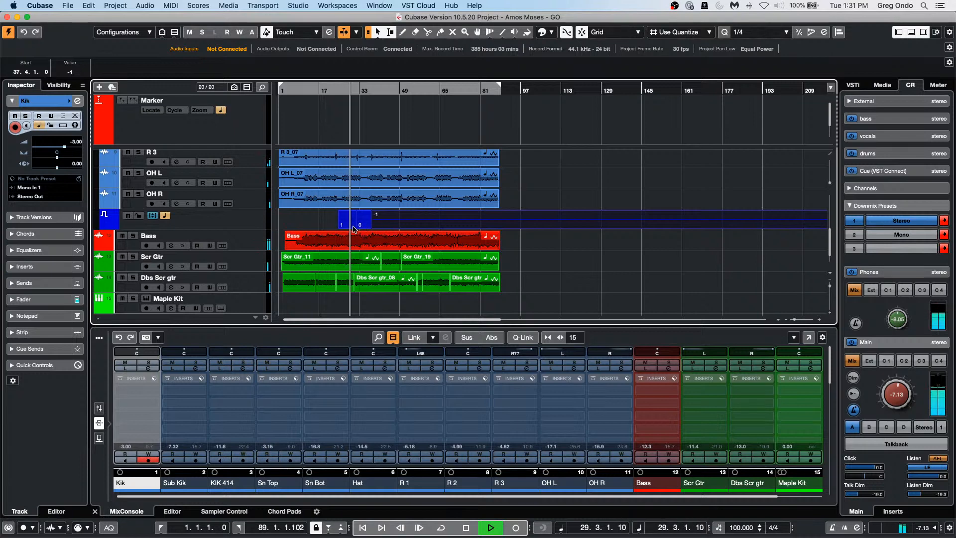
key(h)
key(h)
key(h)
key(h)
key(h)
key(h)
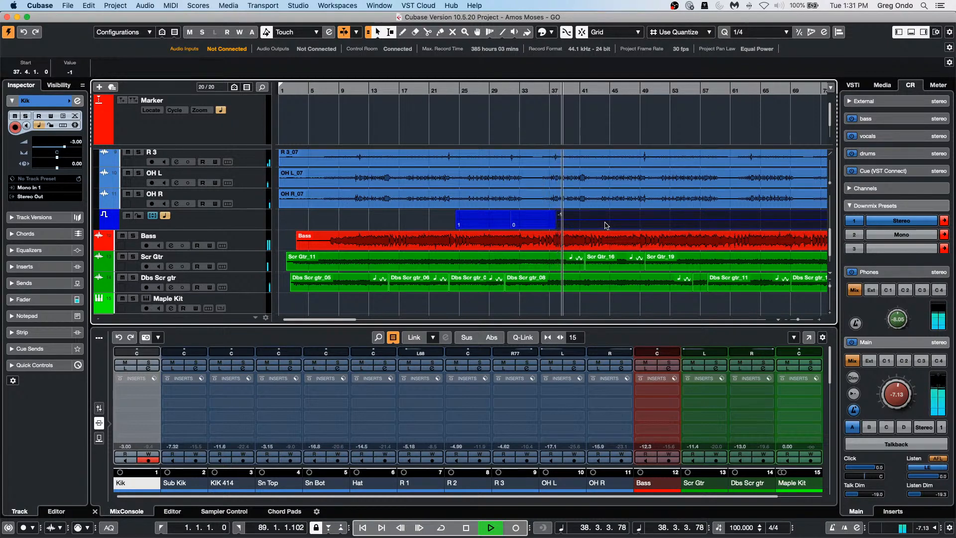
Step: Stop the transport near bar 38
key(space)
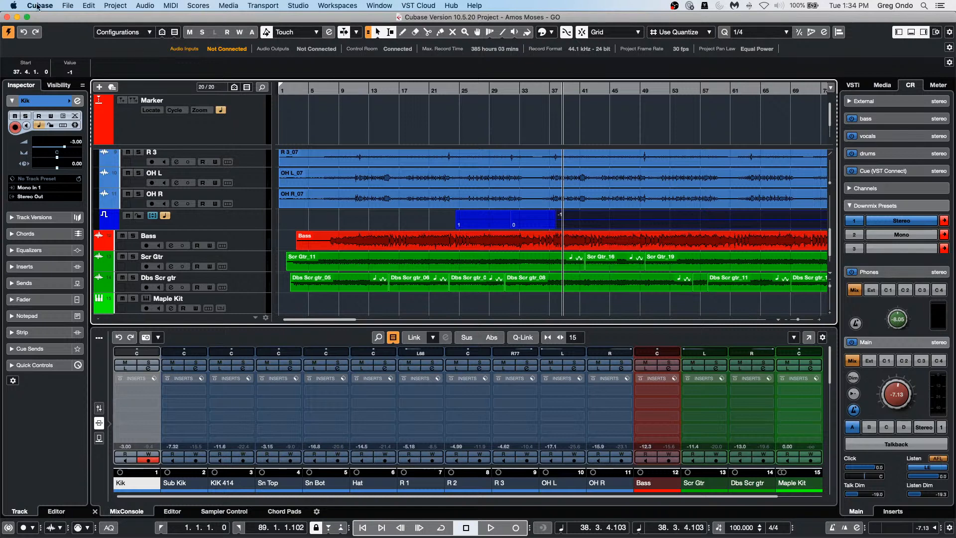
Step: Switch to Untitled1, make the Wah Clav 01 track taller, and zoom out
click(67, 6)
mouse_move(378, 5)
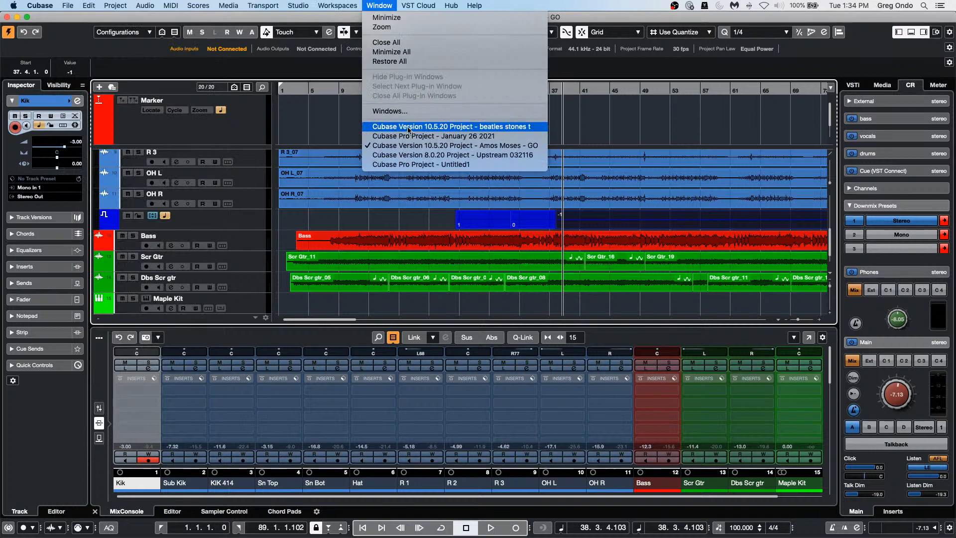
click(413, 164)
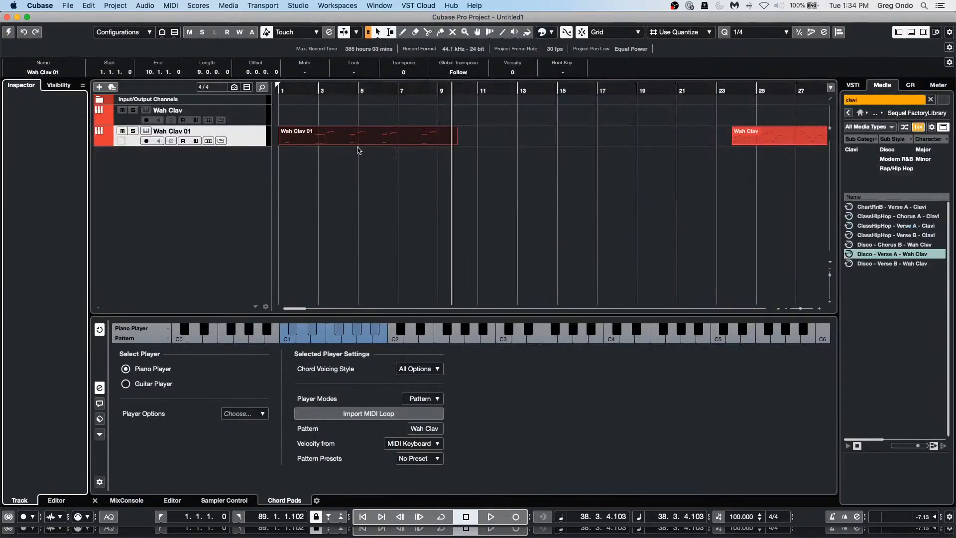
click(327, 145)
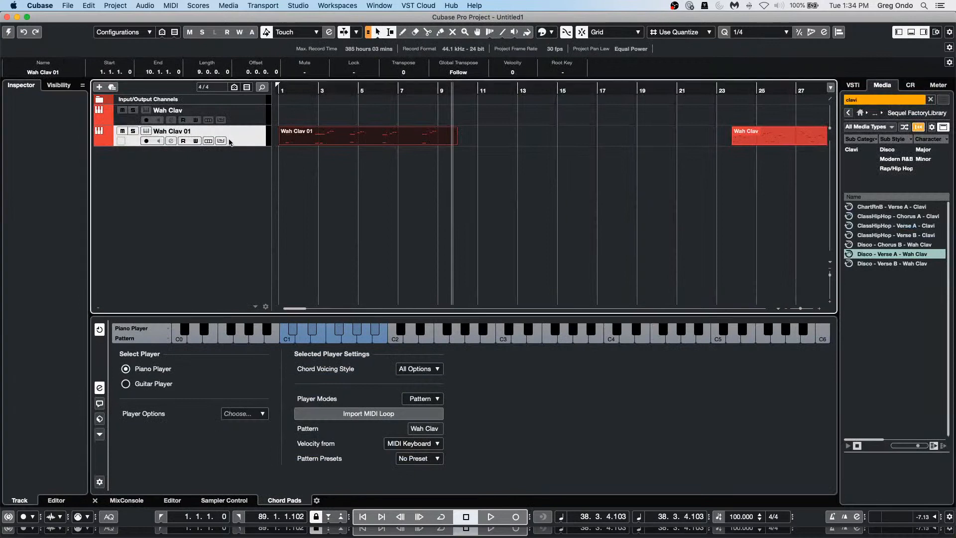
drag(235, 143, 233, 161)
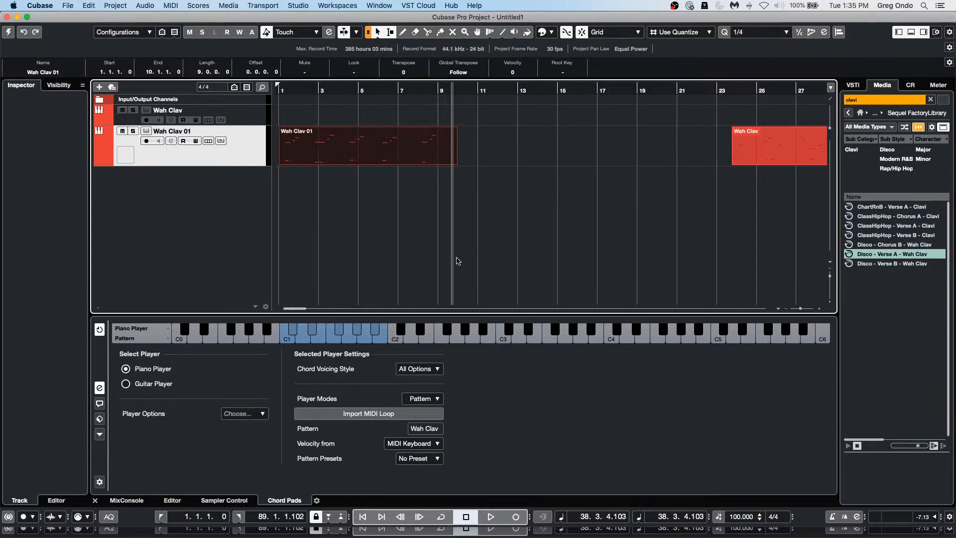
click(302, 93)
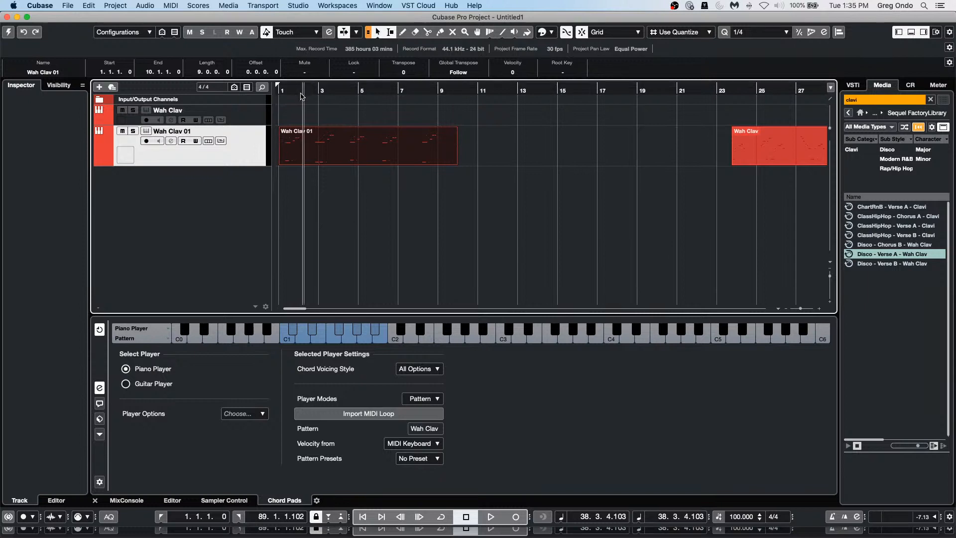
drag(298, 93, 298, 76)
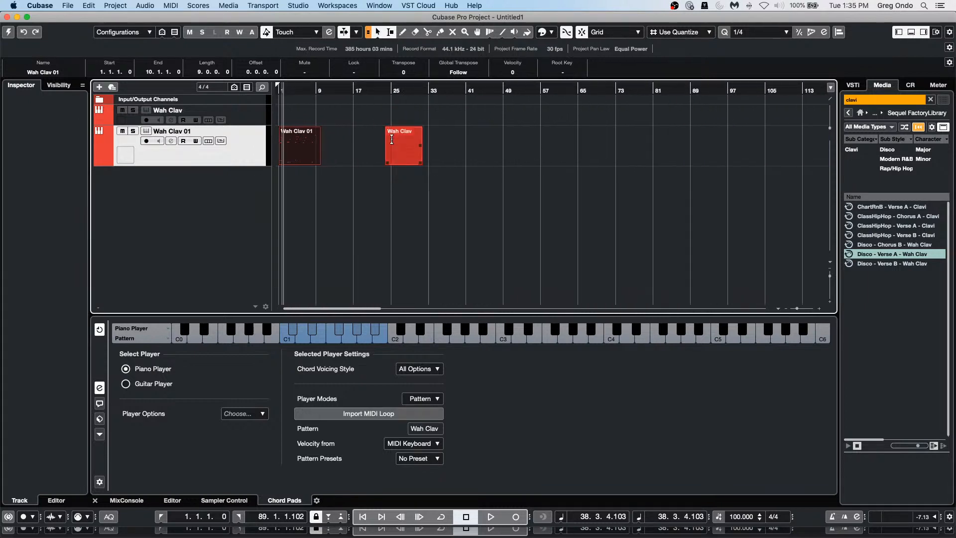
Step: Move the Wah Clav part to bar 25, activate the project, and play from bar 25
click(403, 152)
drag(403, 152, 409, 152)
drag(375, 92, 384, 123)
key(space)
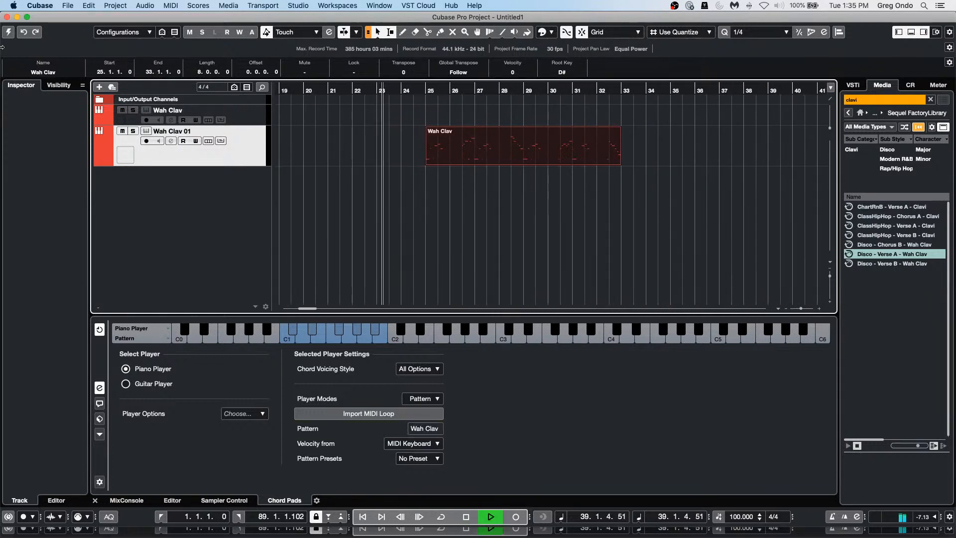
click(9, 32)
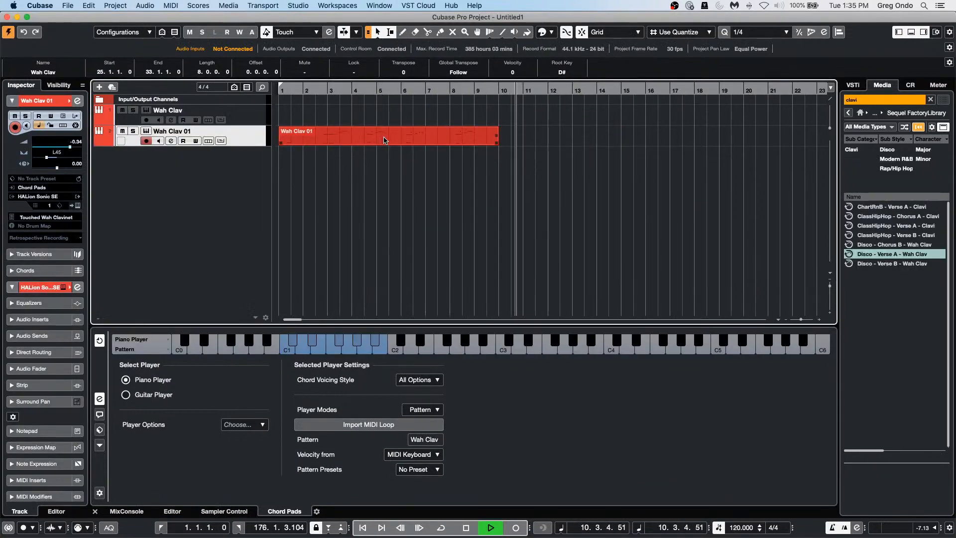
key(g)
key(g)
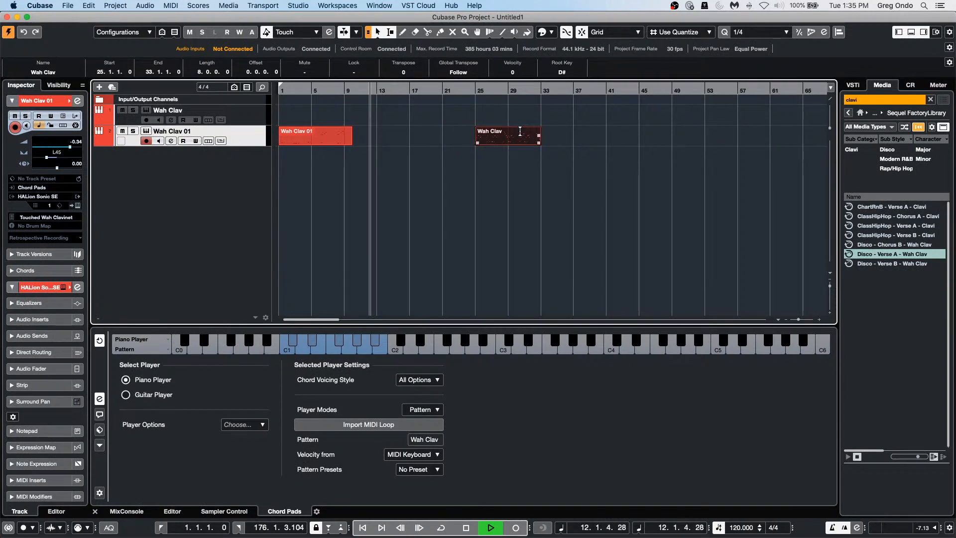
click(476, 92)
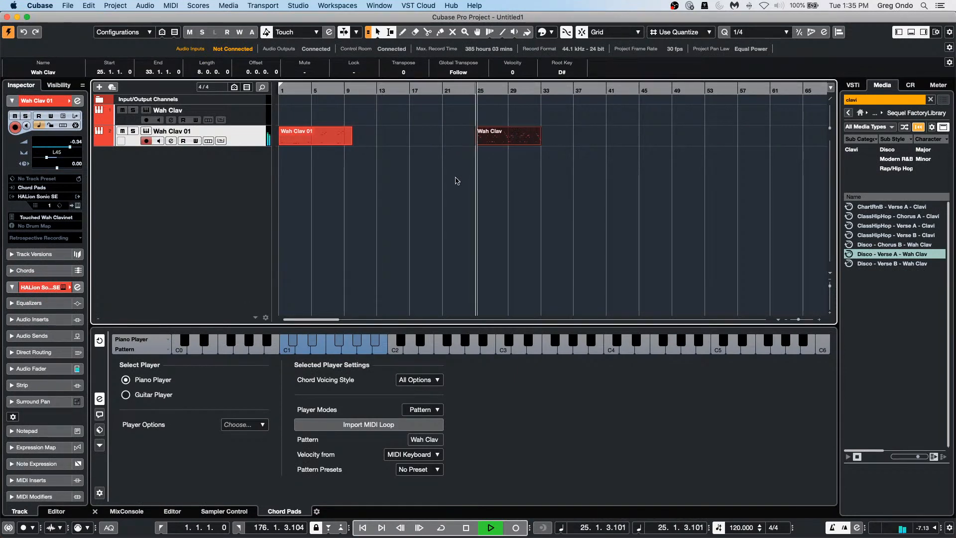
Step: Repeat the Wah Clav part once so a copy fills bars 33–41
right_click(240, 117)
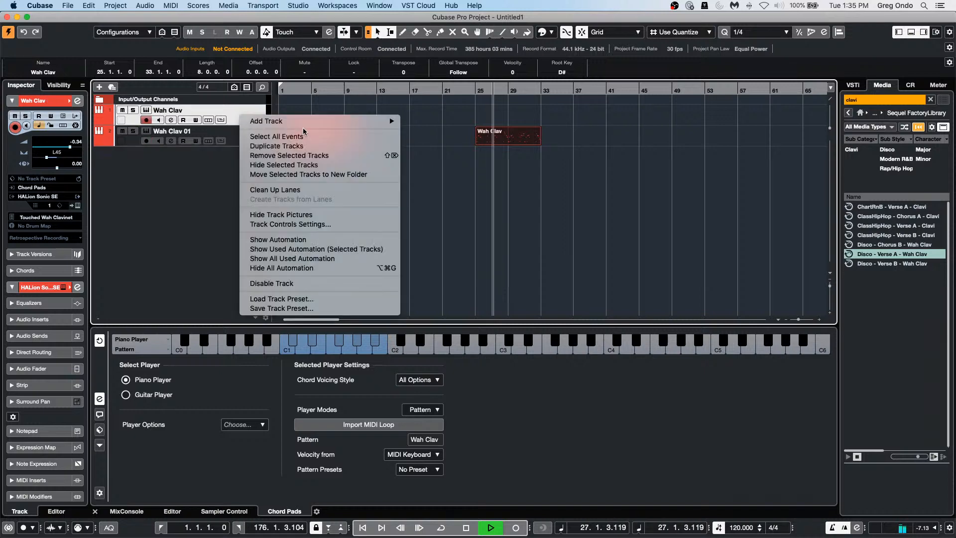
mouse_move(310, 124)
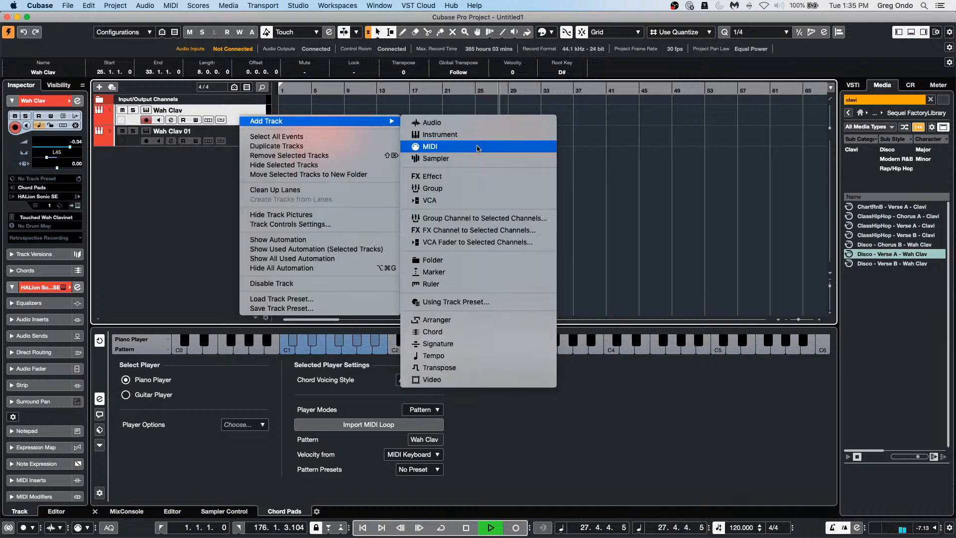
click(637, 169)
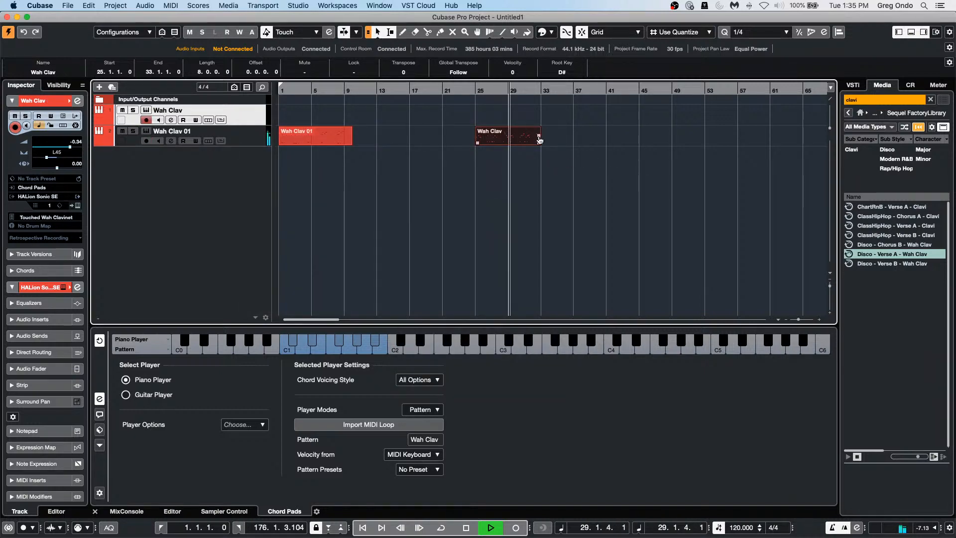
drag(540, 137, 583, 141)
Step: Set the locators to both Wah Clav parts and enable Cycle over bars 25–41
drag(509, 157, 562, 136)
key(p)
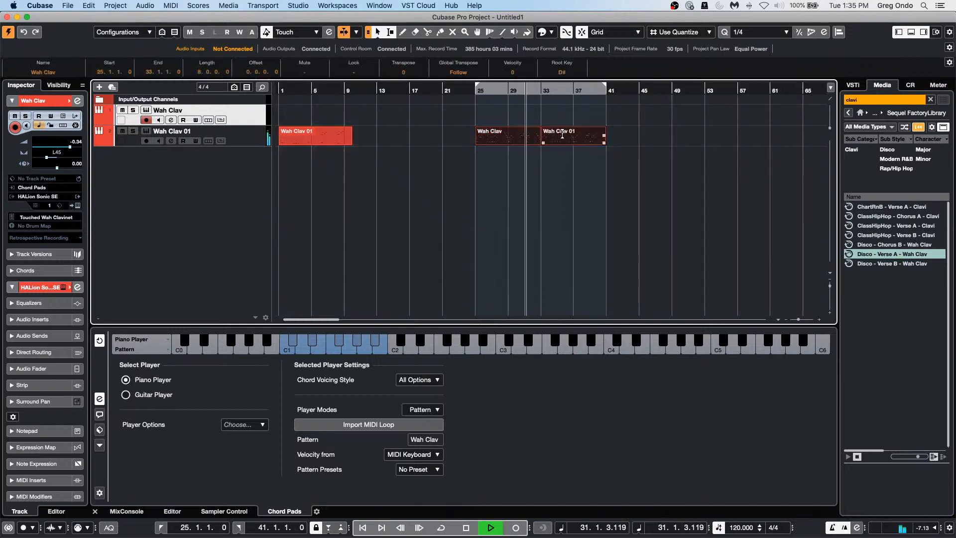
click(534, 87)
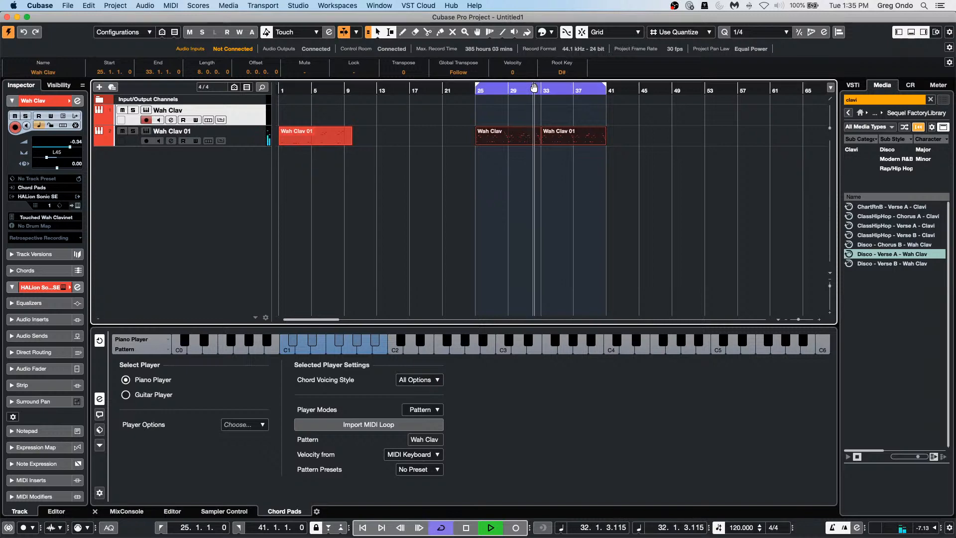
Step: Add a Chord track and draw a chord event at bar 25
right_click(244, 117)
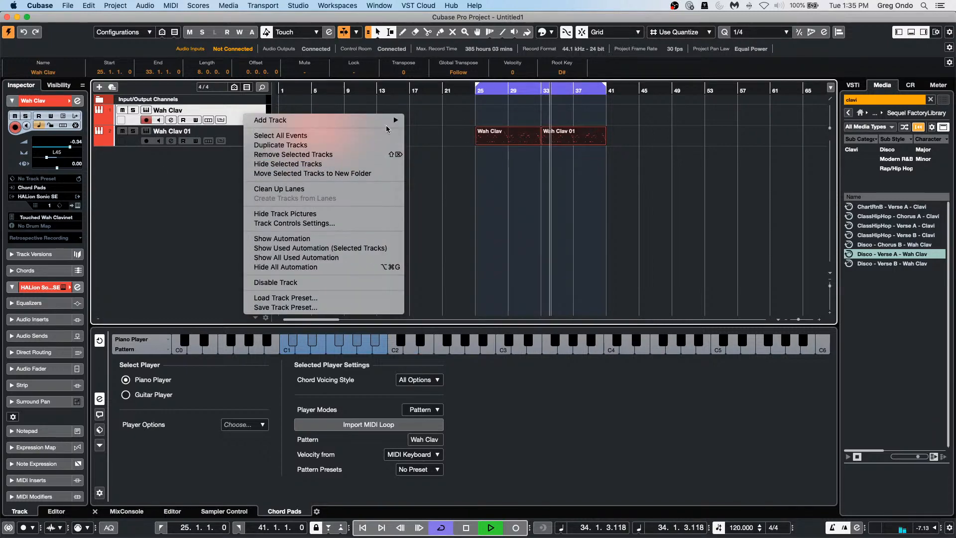
mouse_move(388, 120)
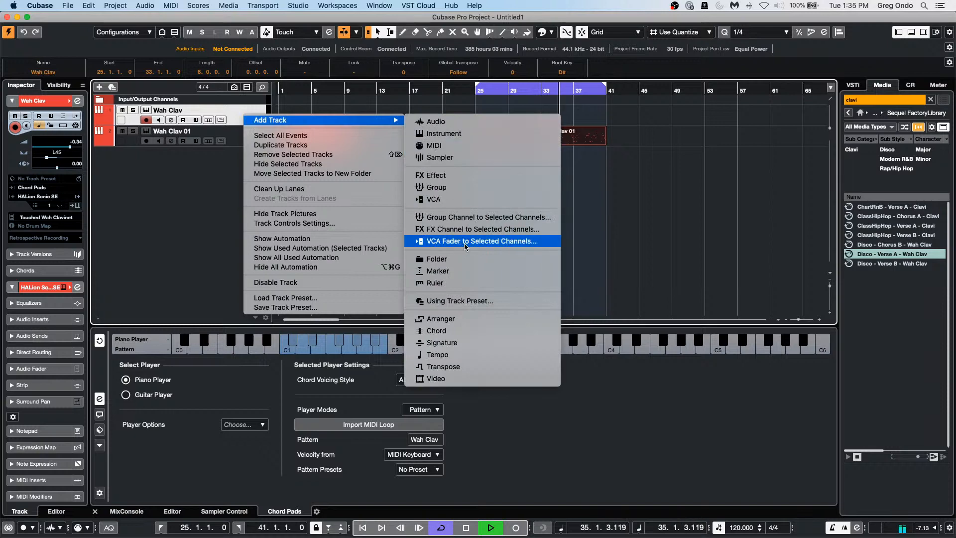
click(438, 331)
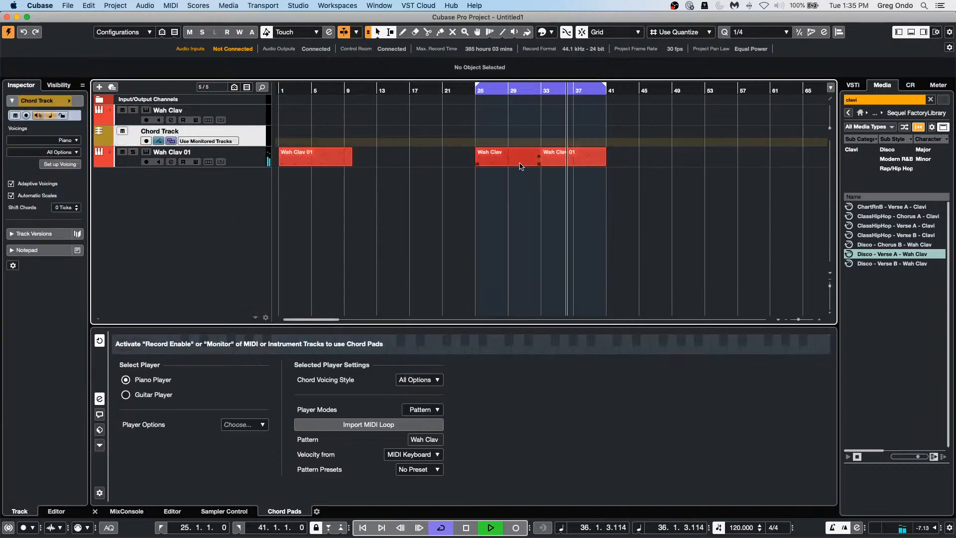
right_click(519, 132)
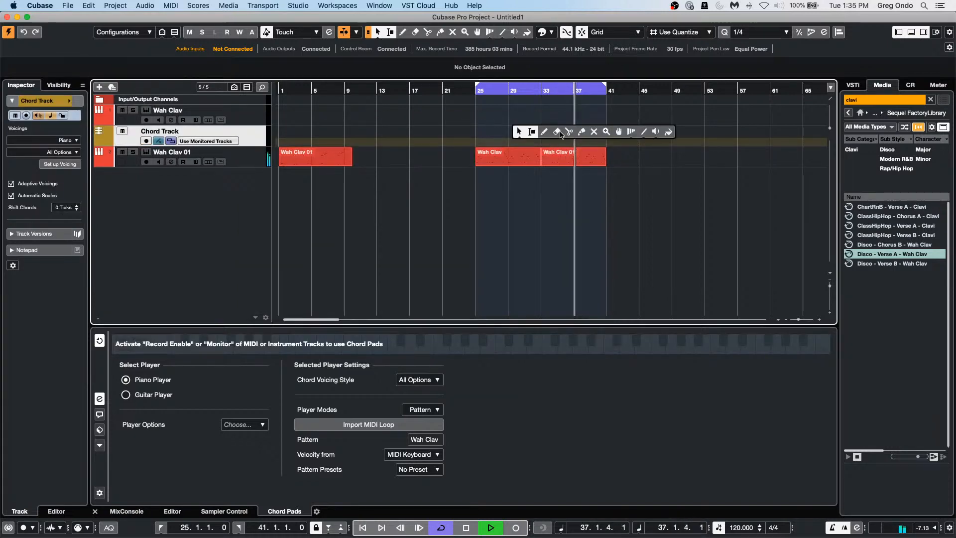
click(544, 132)
click(480, 135)
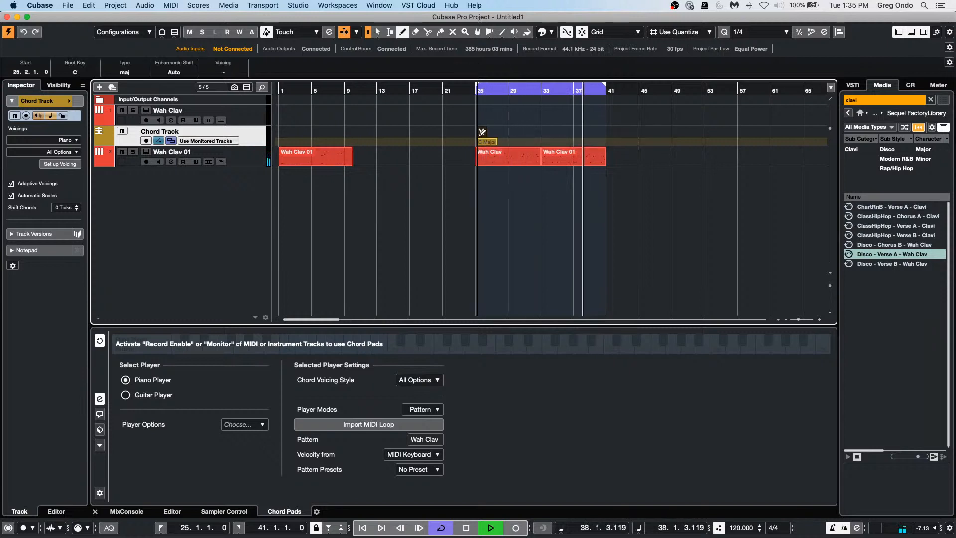
key(1)
Step: Fill in the chords Eb, G# and F minor in the Chord Editor
double_click(482, 133)
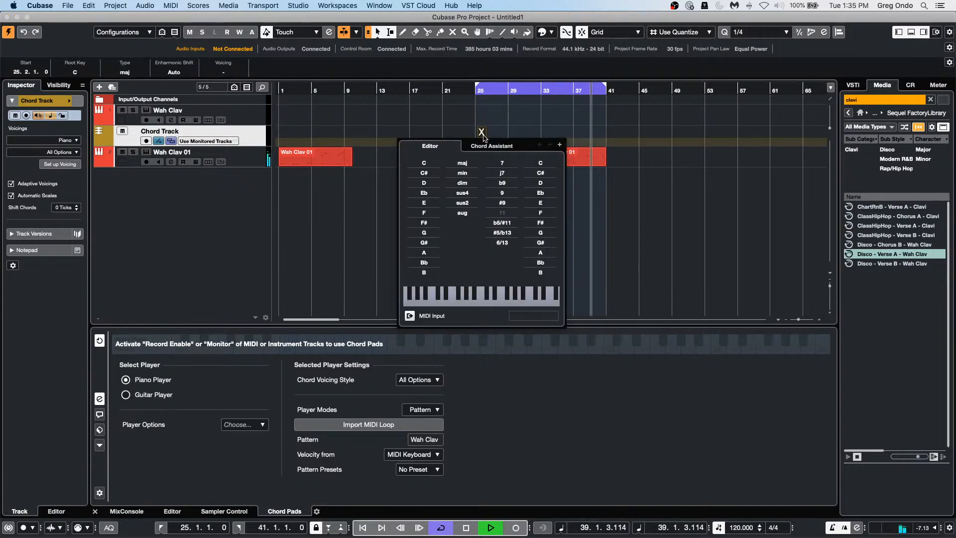
click(424, 192)
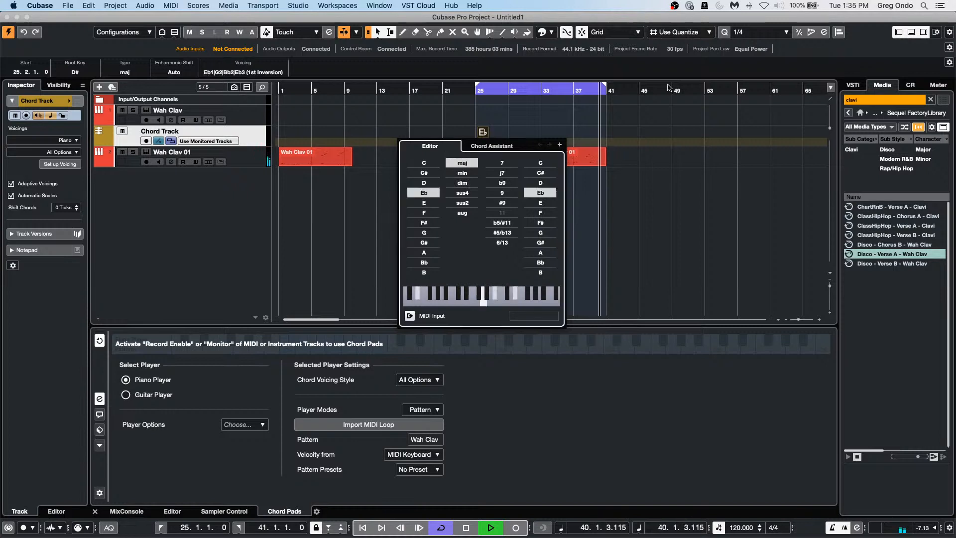
click(559, 145)
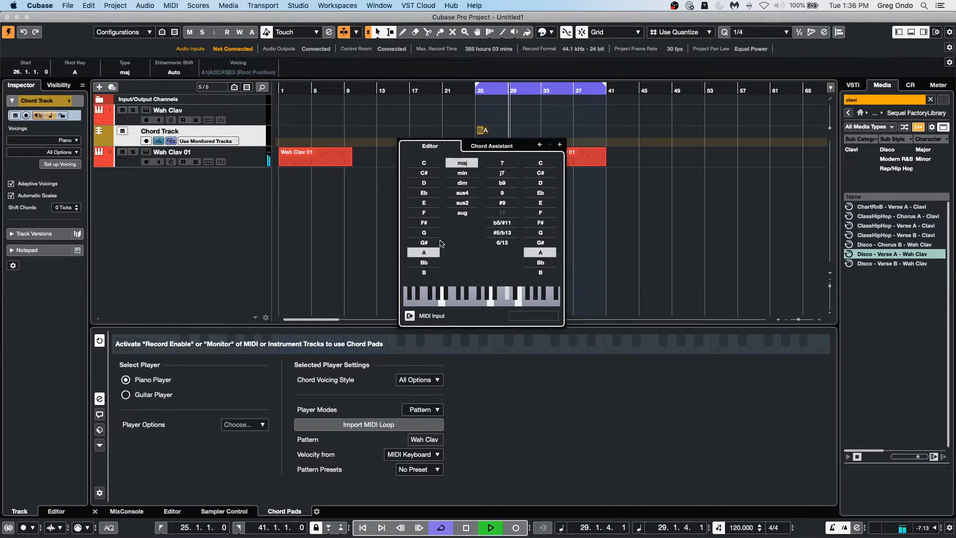
click(425, 243)
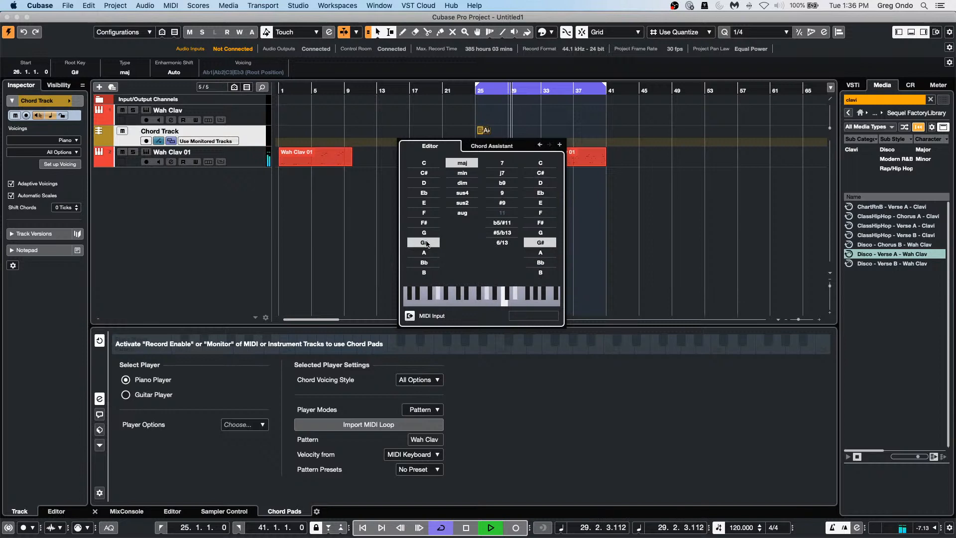
click(560, 144)
click(559, 144)
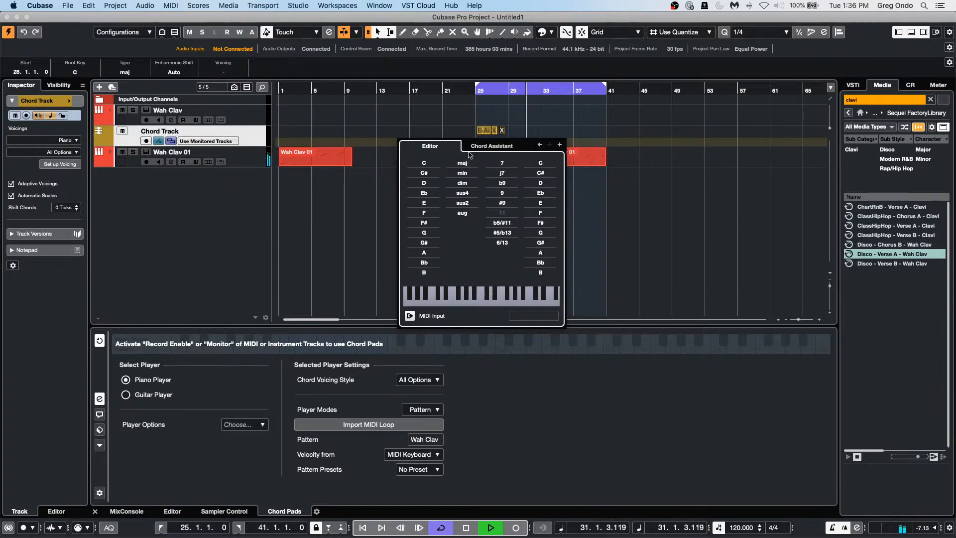
click(423, 212)
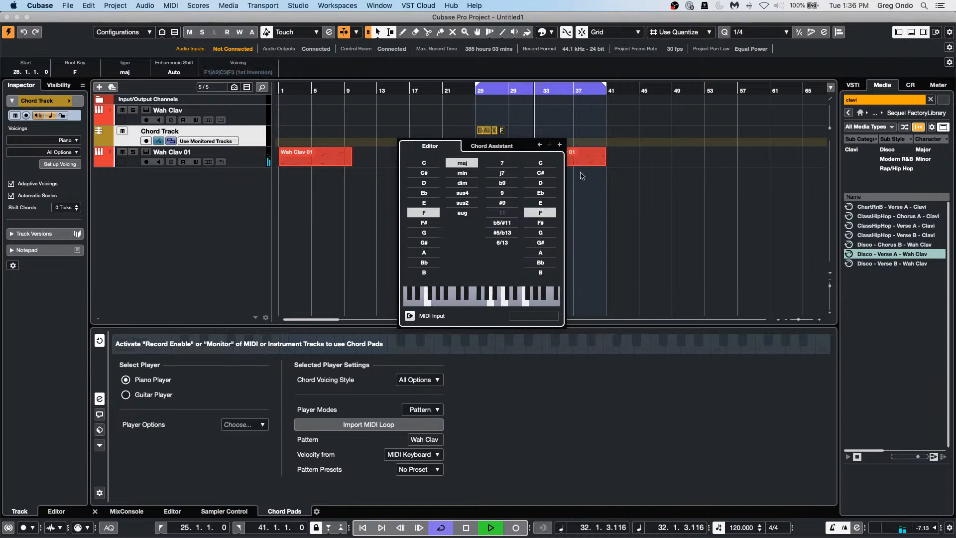
click(462, 172)
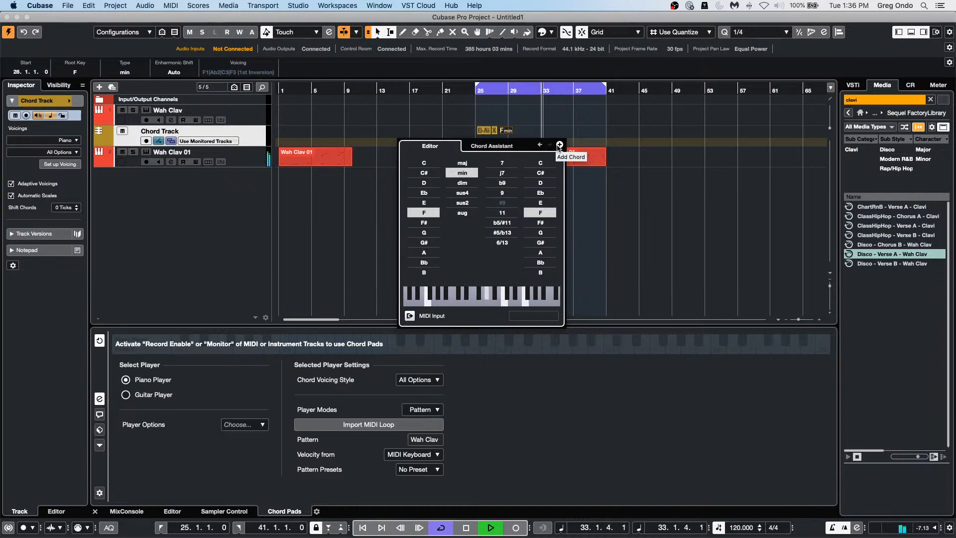
click(560, 145)
click(488, 90)
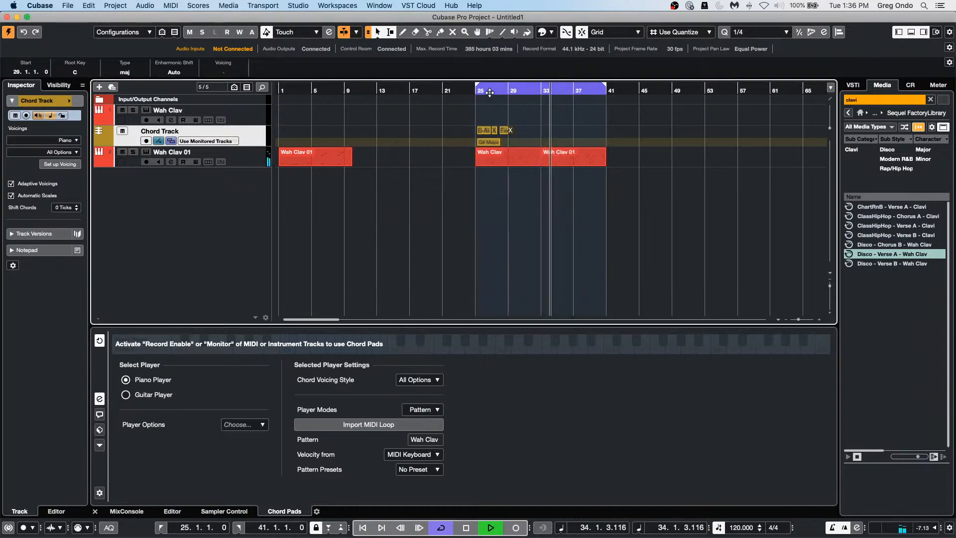
drag(489, 90, 475, 130)
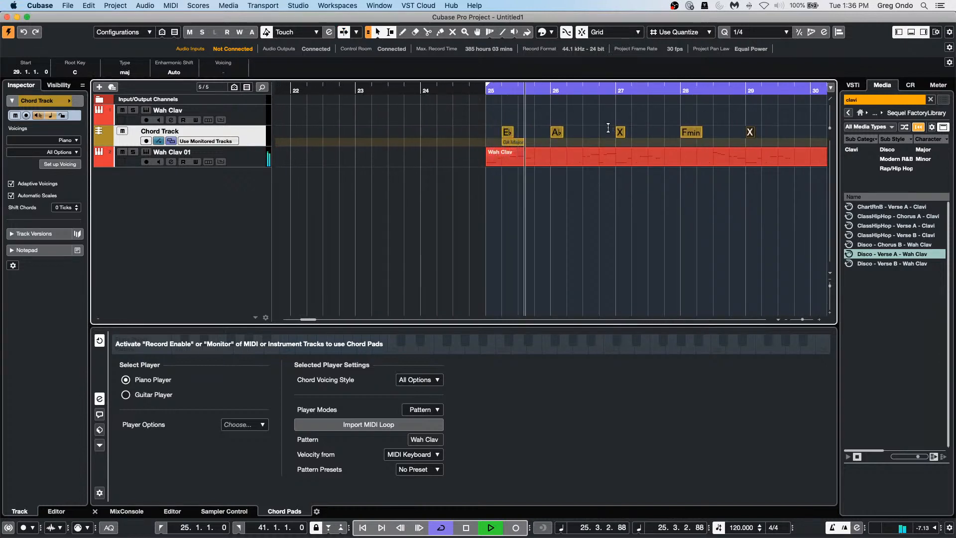
Step: Move the Eb chord to bar 25 and select Wah Clav 01, keeping Chord Pads as input
key(space)
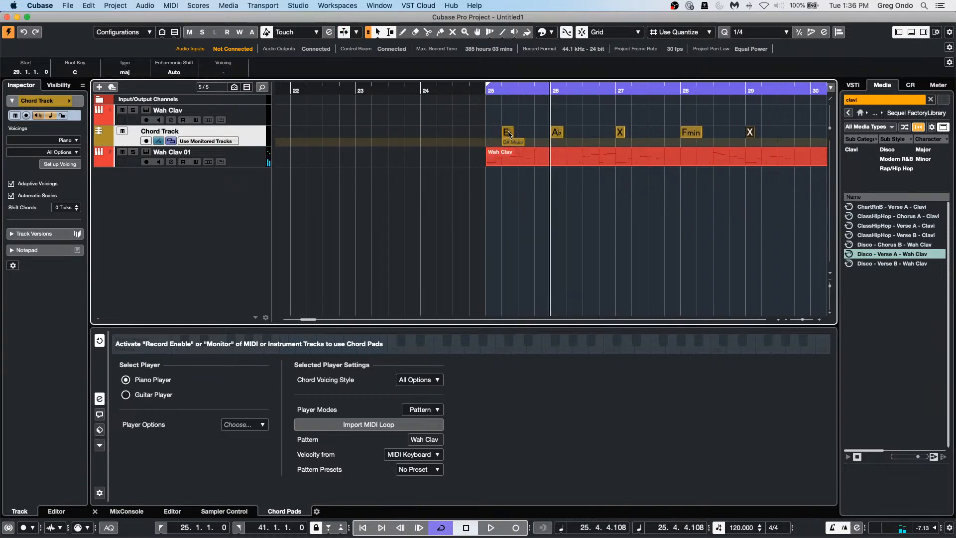
drag(508, 133, 491, 133)
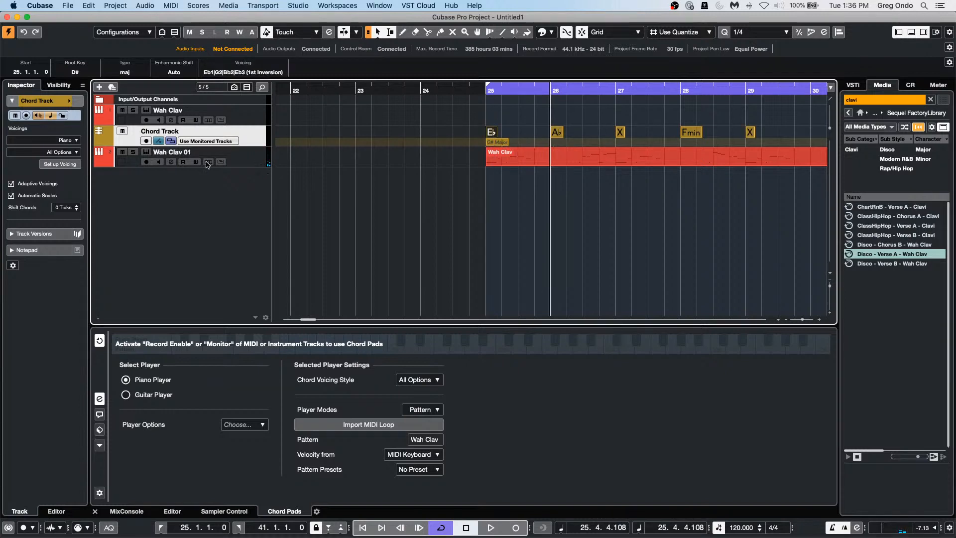
click(261, 166)
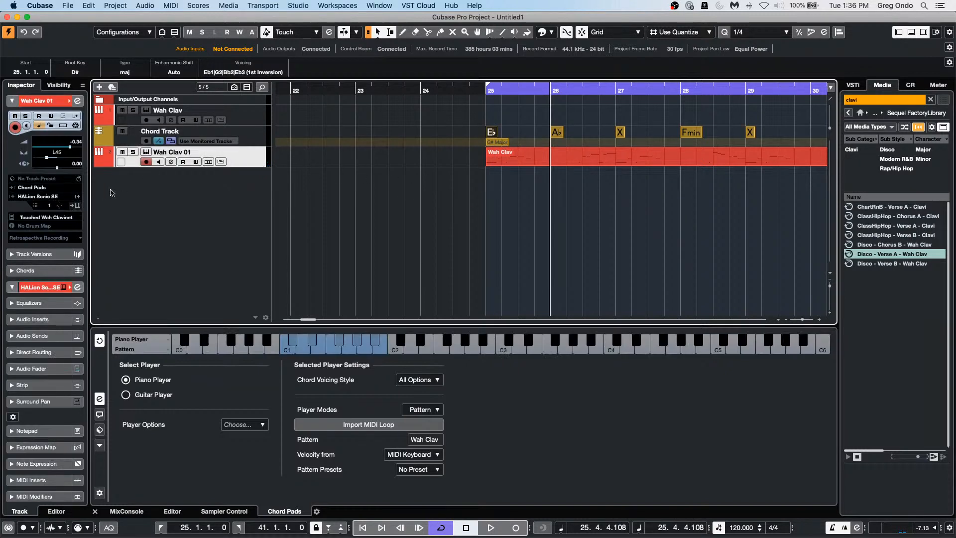
click(42, 189)
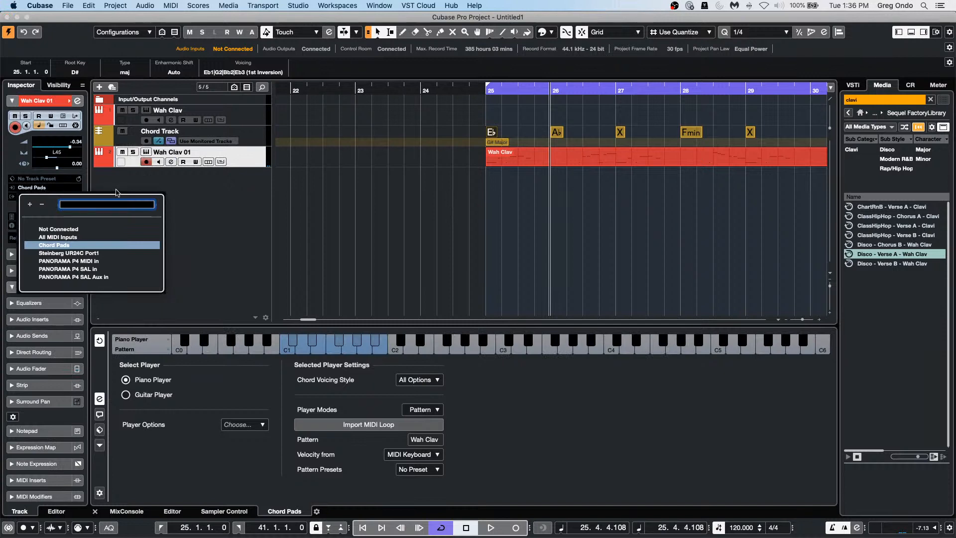
click(192, 207)
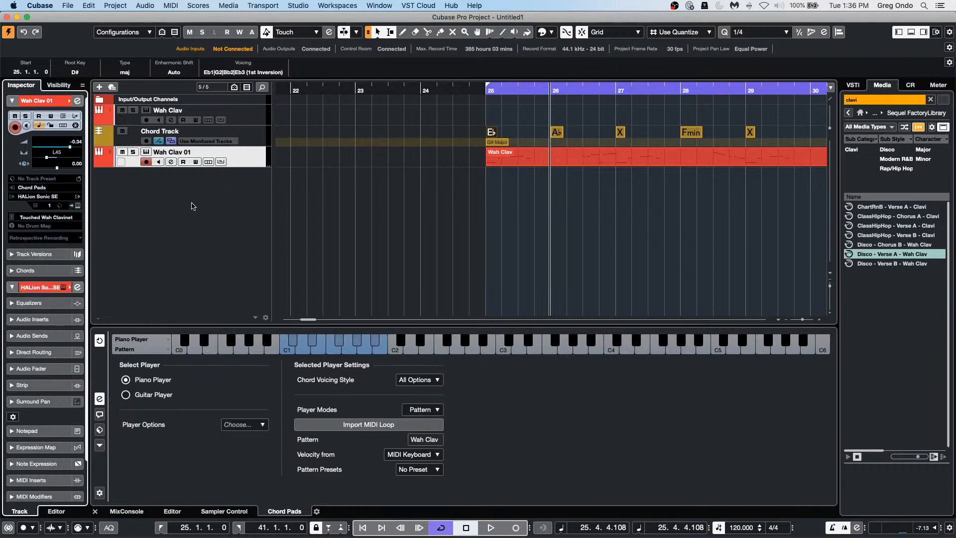
Step: Set Wah Clav 01 to follow the Chord Track directly in Chords mode, then play from bar 25
click(44, 272)
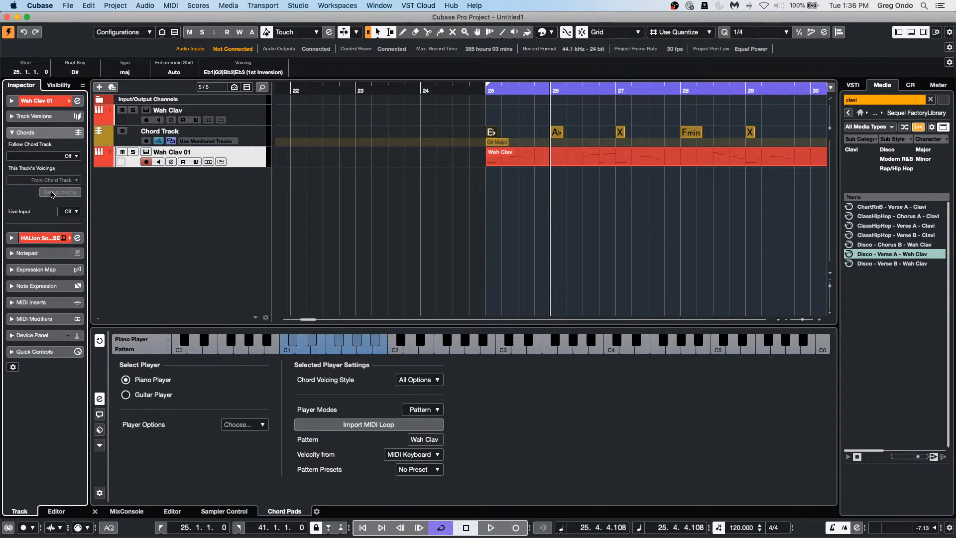
click(73, 156)
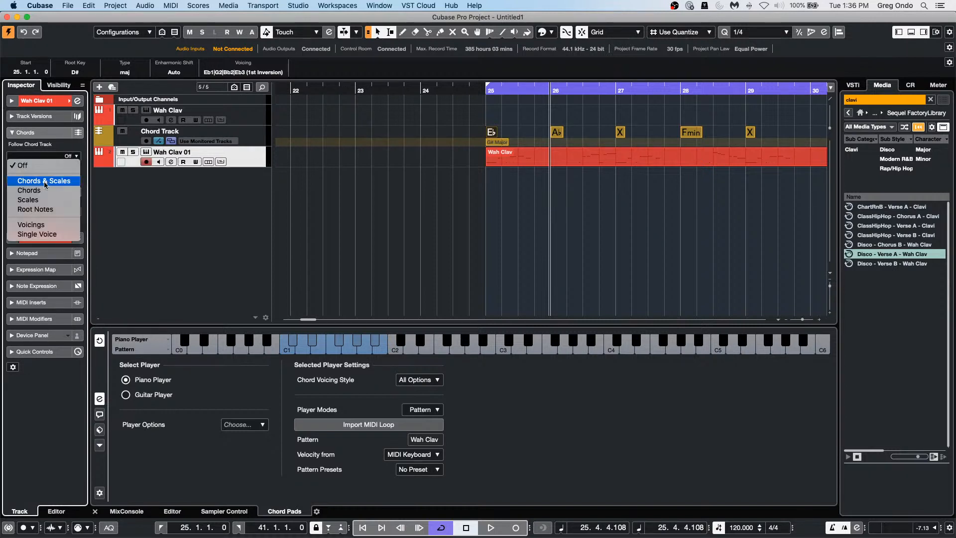
click(44, 192)
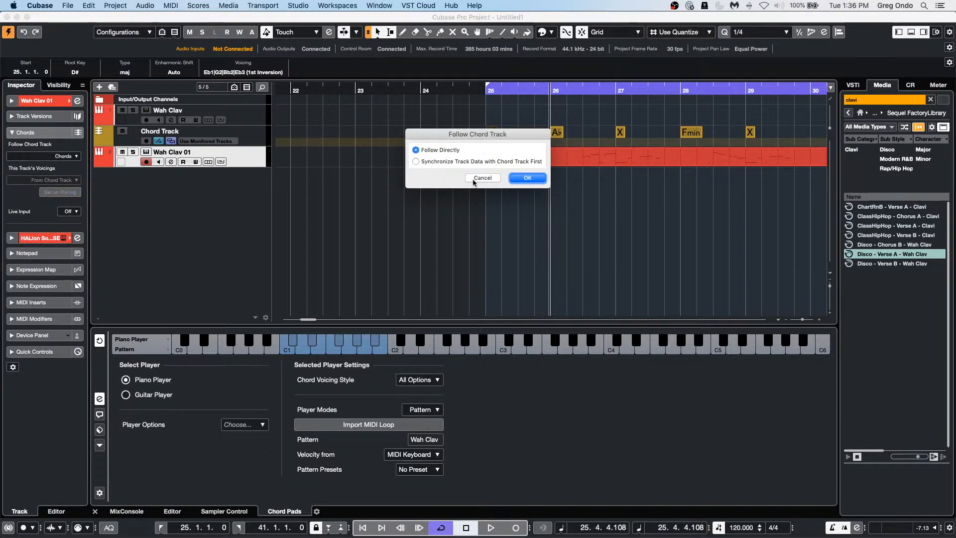
click(533, 178)
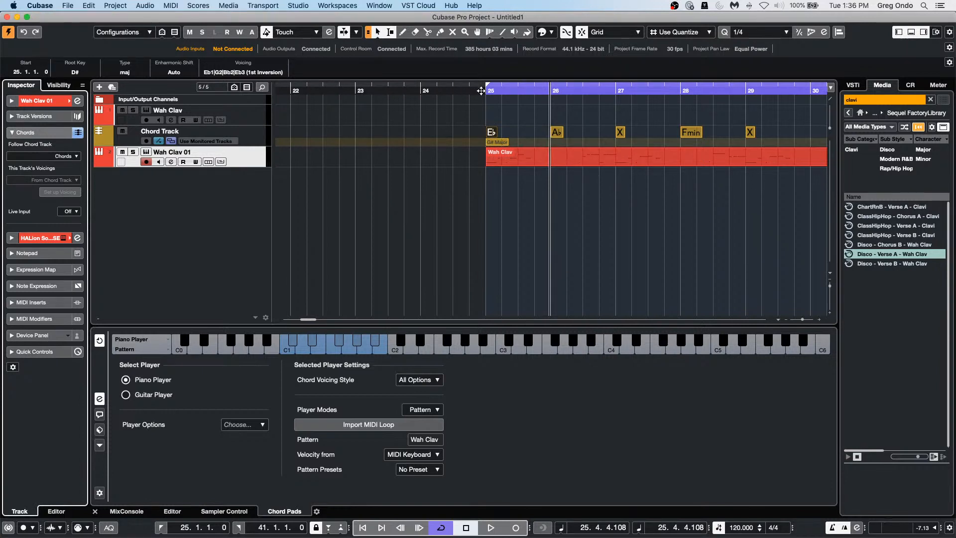
click(483, 91)
key(space)
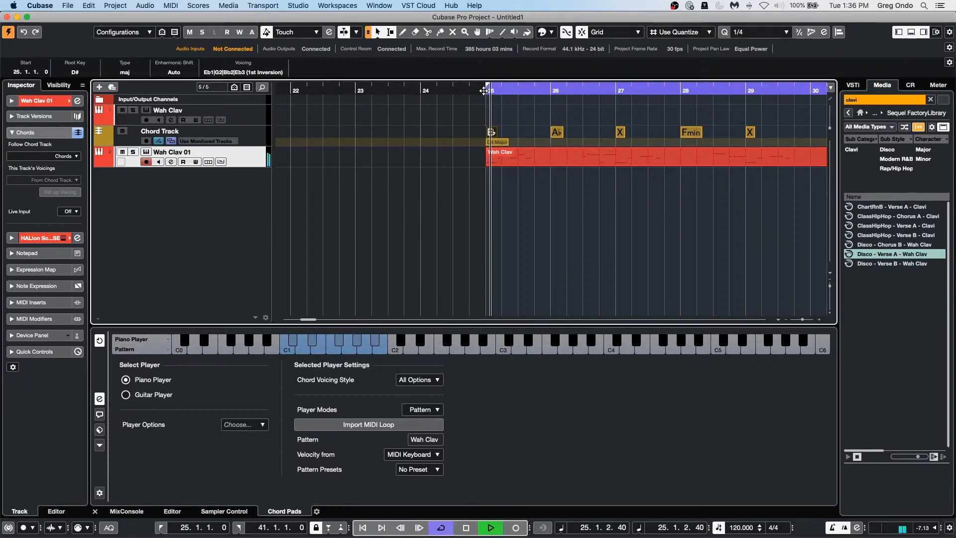
Step: Mute the Chord Track, replay from bar 25 to hear Wah Clav 01 follow, then stop
click(122, 153)
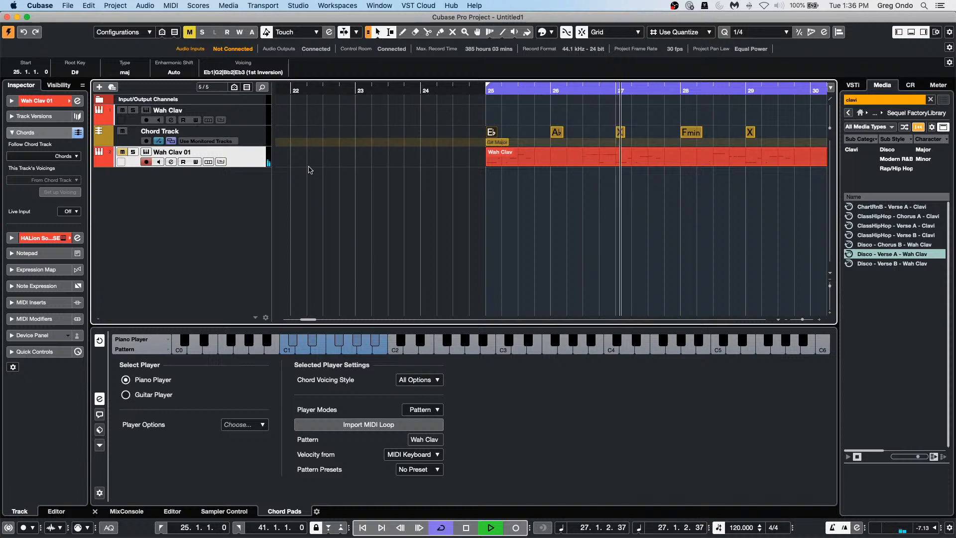
key(space)
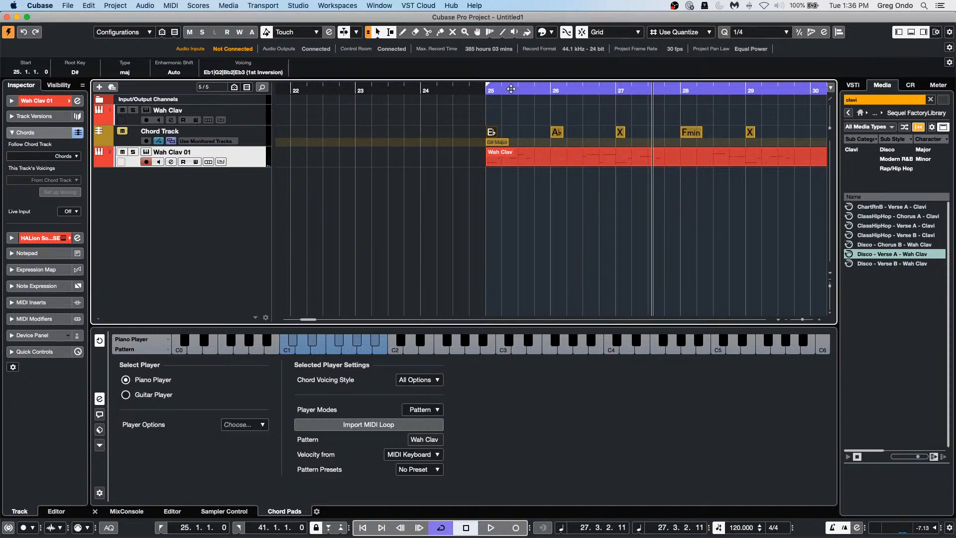
click(480, 91)
key(space)
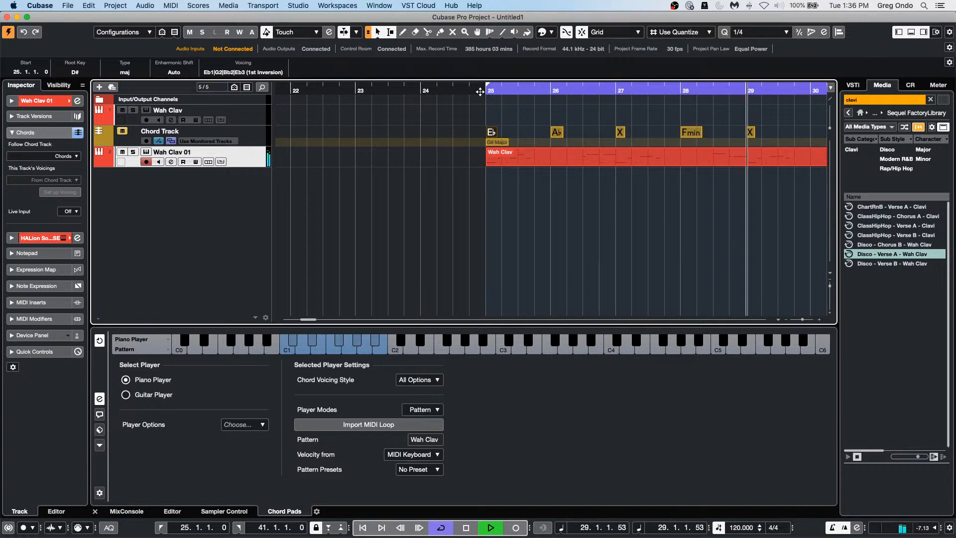
key(space)
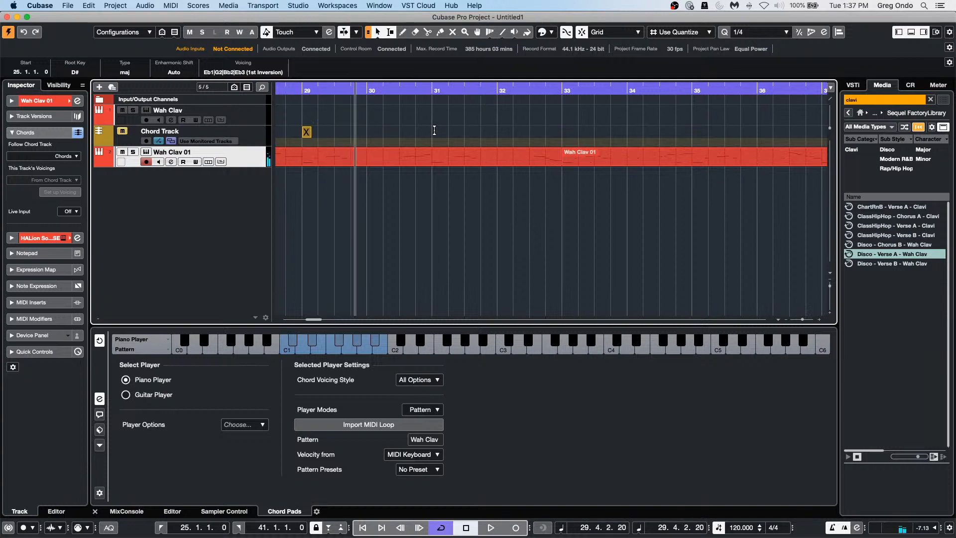
Step: Draw a chord event at bar 30 and set it to Bb major
right_click(412, 131)
click(436, 130)
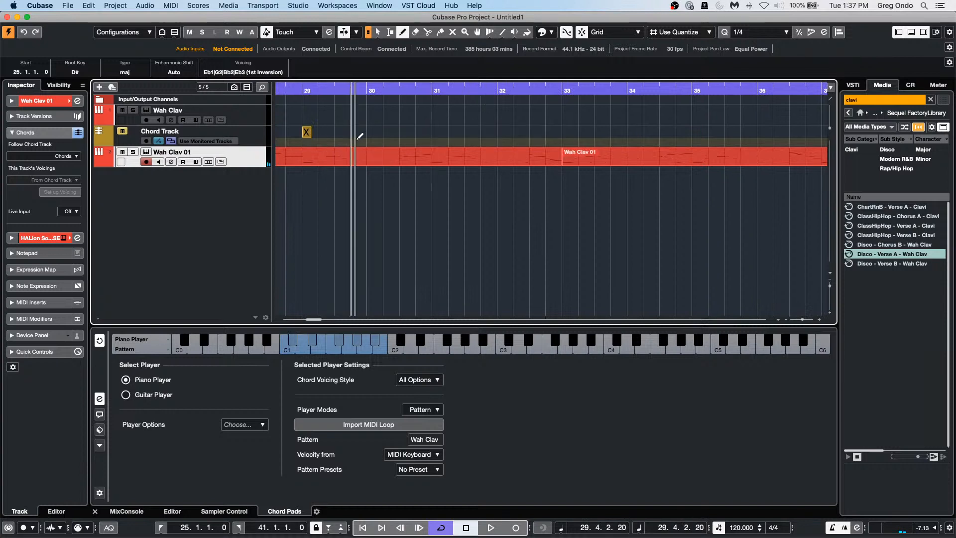
click(367, 132)
right_click(368, 132)
click(371, 132)
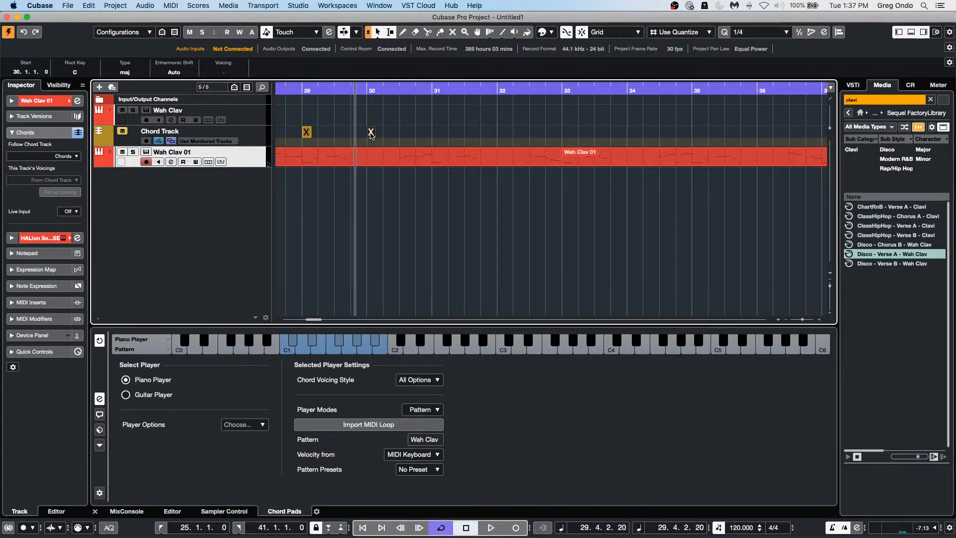
double_click(371, 132)
click(319, 263)
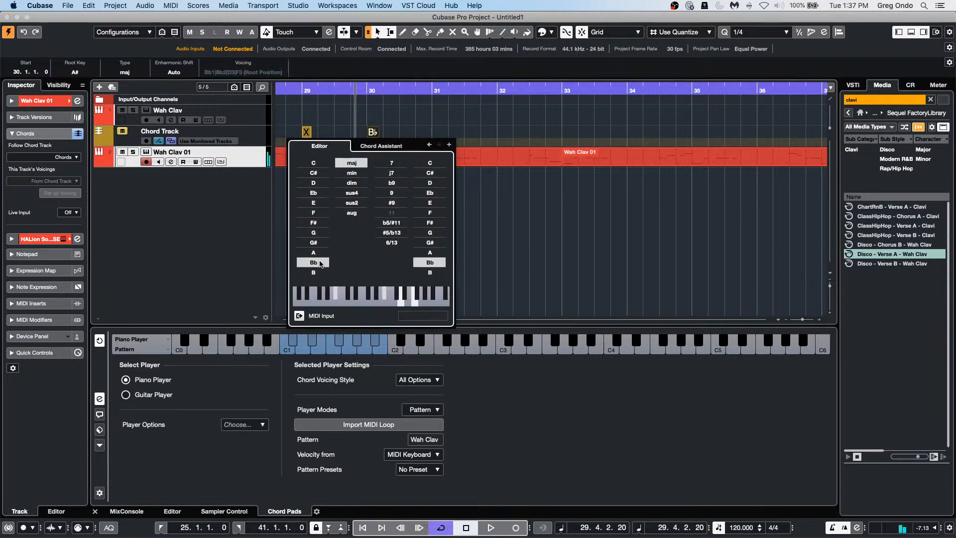
click(445, 125)
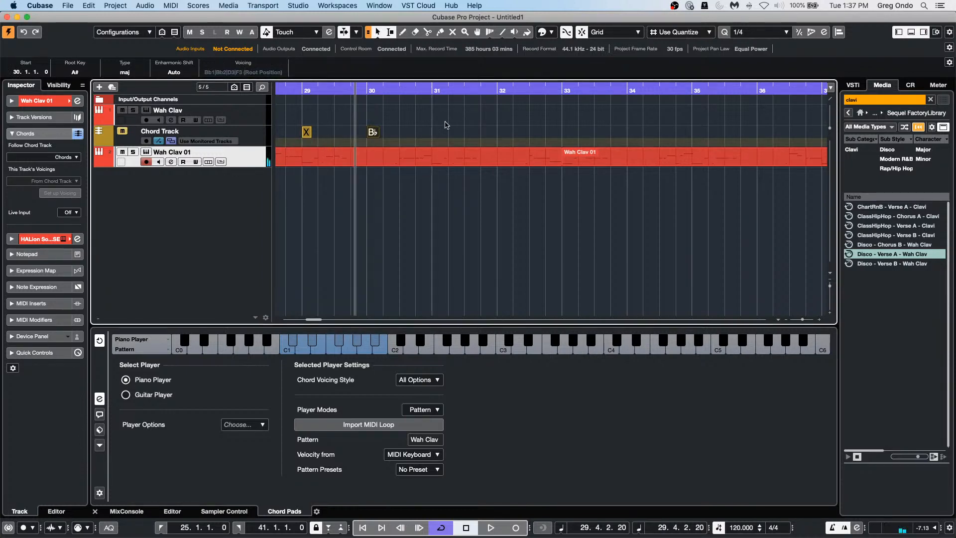
Step: Draw a chord event at bar 31 and set it to B major
right_click(437, 128)
click(462, 128)
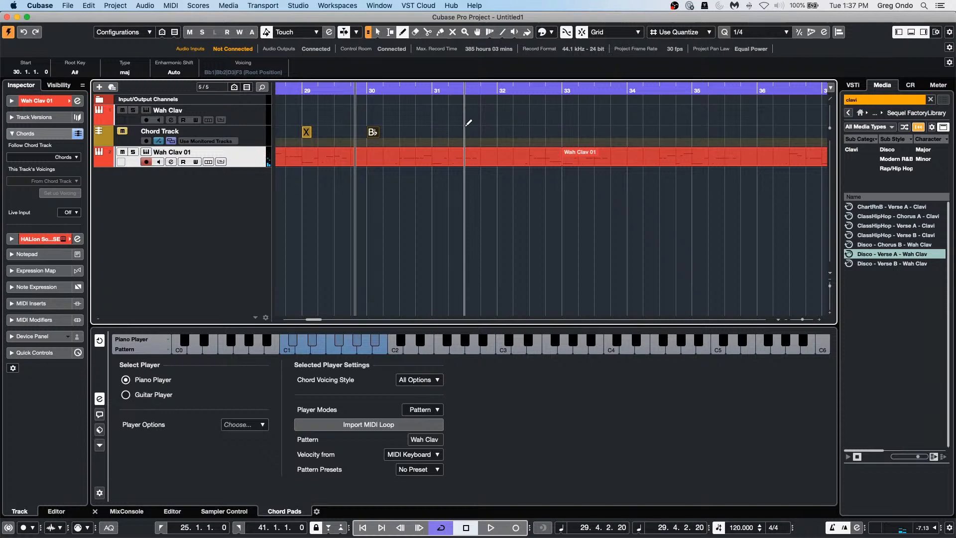
click(436, 132)
right_click(436, 132)
click(438, 131)
double_click(437, 132)
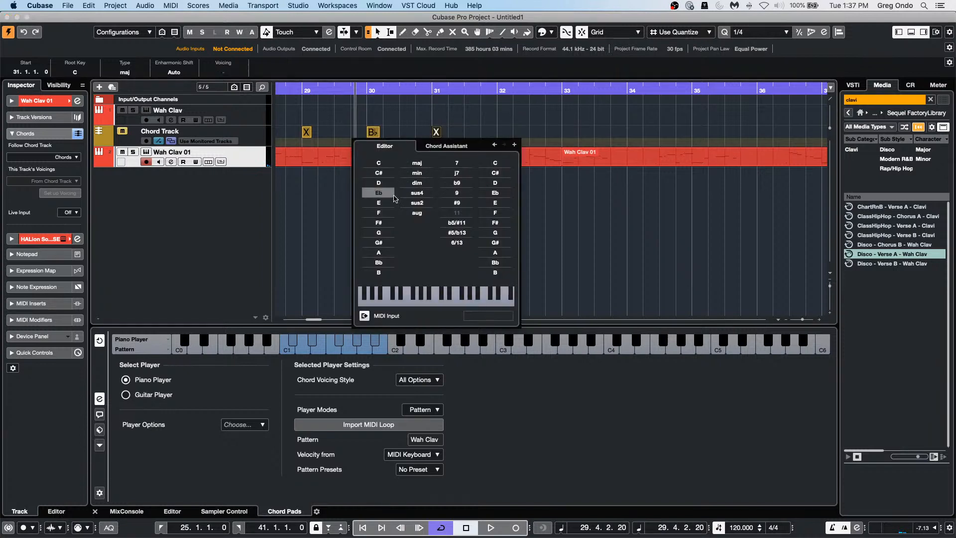
click(379, 272)
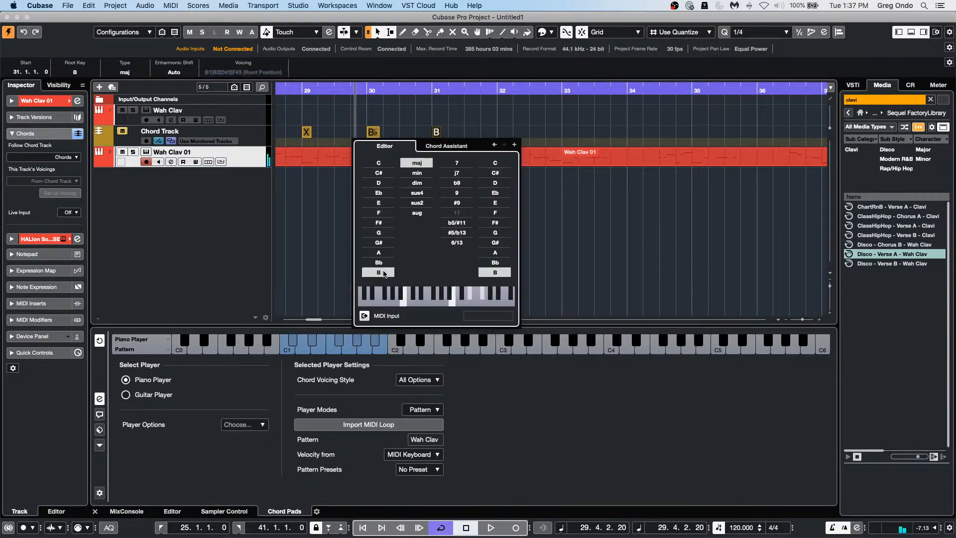
Step: Draw a chord event at bar 32 and set it to C minor
right_click(464, 128)
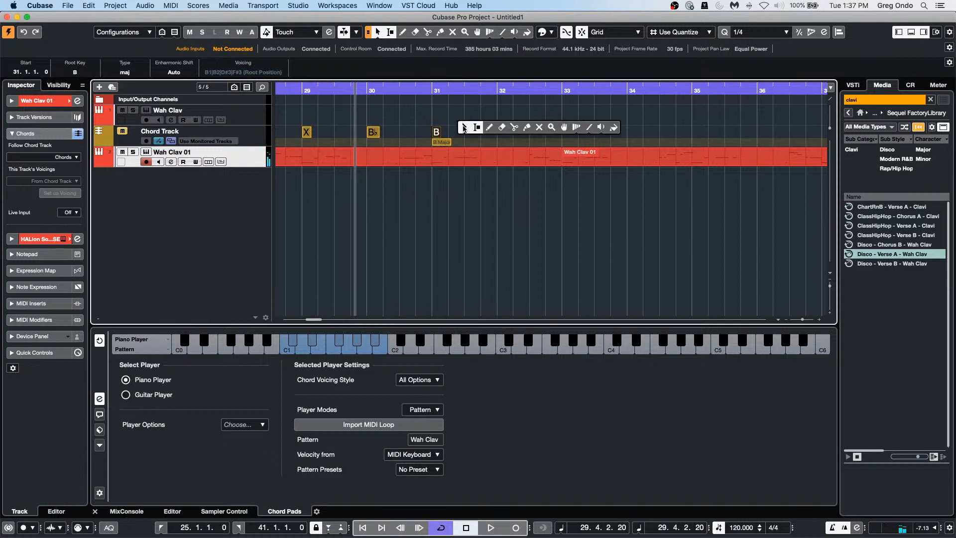
click(489, 131)
click(500, 131)
key(1)
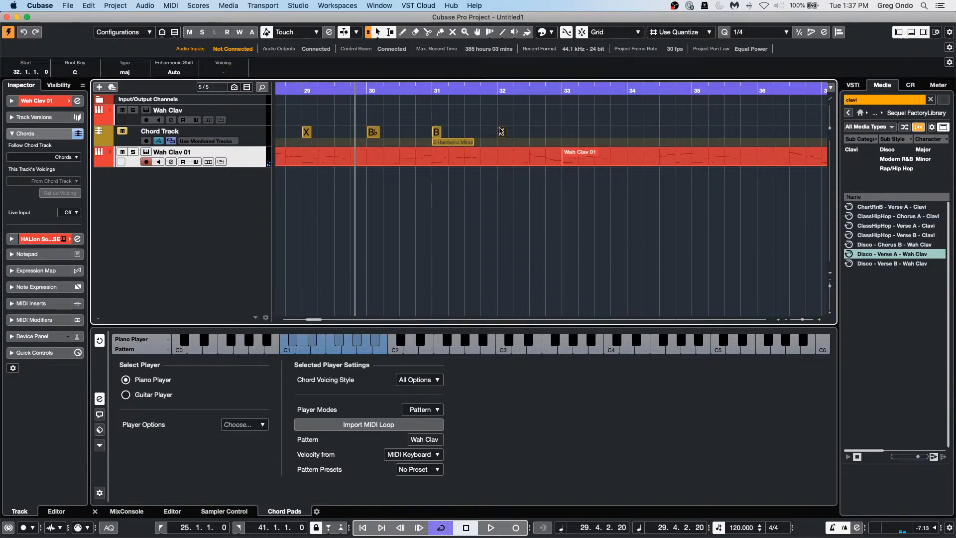
double_click(501, 131)
click(481, 173)
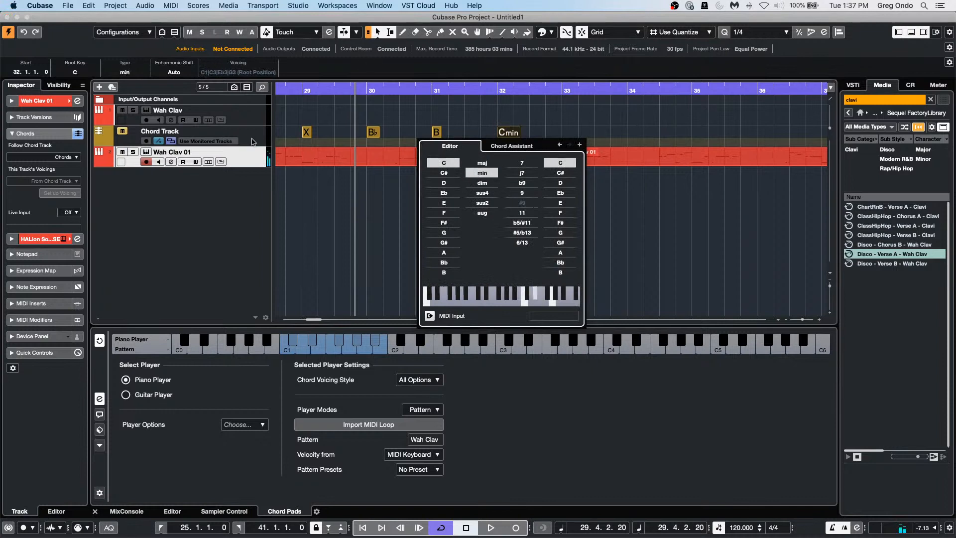
click(302, 93)
Step: Keep the track following the chord track and play back from bar 29
click(303, 90)
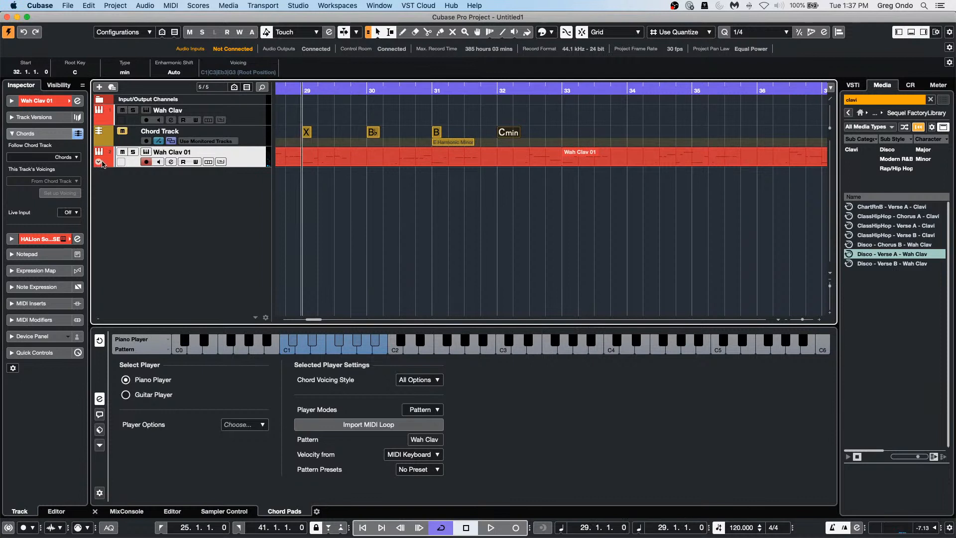
click(70, 158)
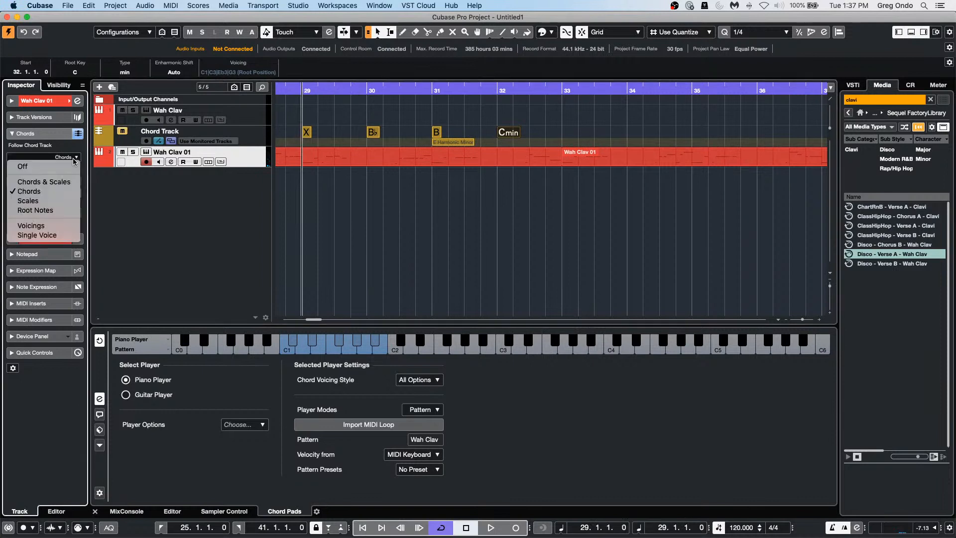
click(56, 191)
key(space)
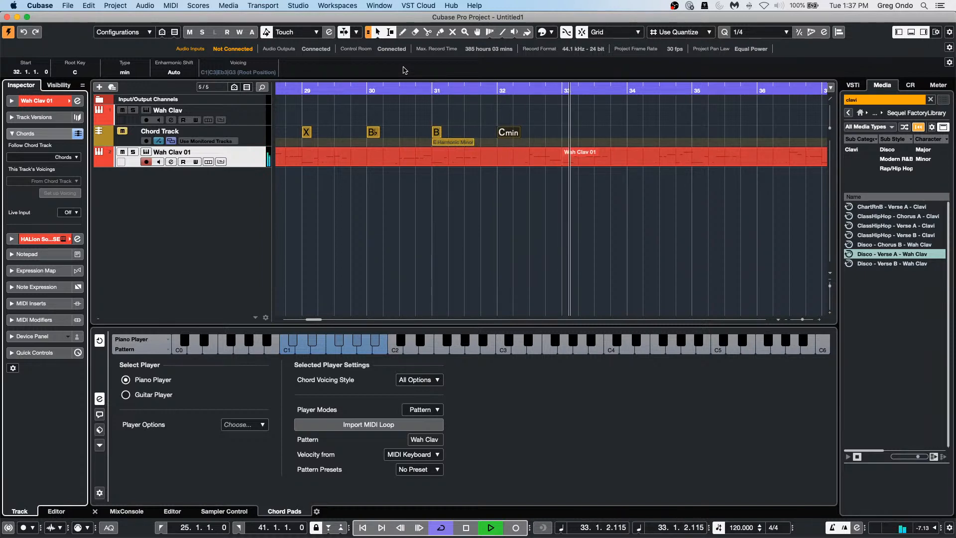
Step: Stop playback, set Follow Chord Track to Off for Wah Clav 01, and range-select bars 27–33
key(space)
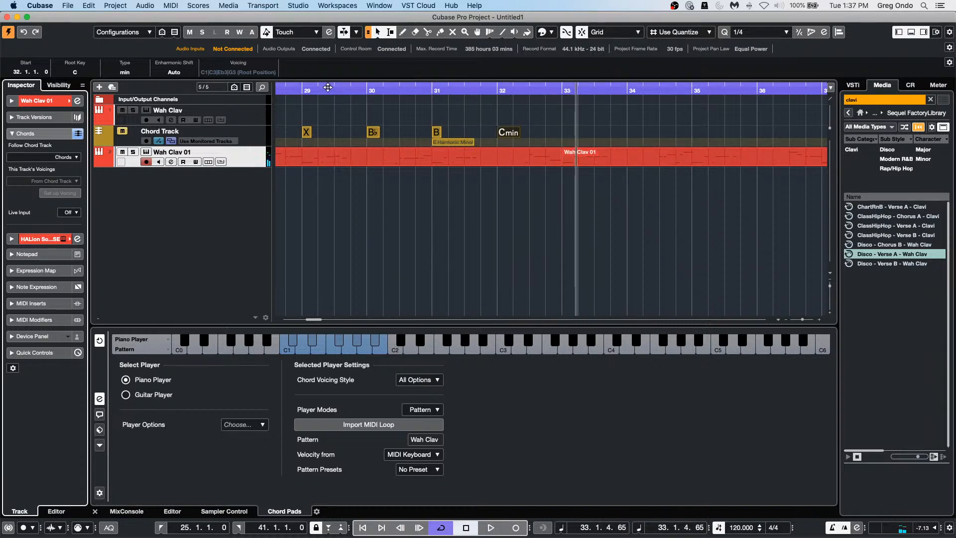
drag(332, 89, 346, 64)
click(63, 156)
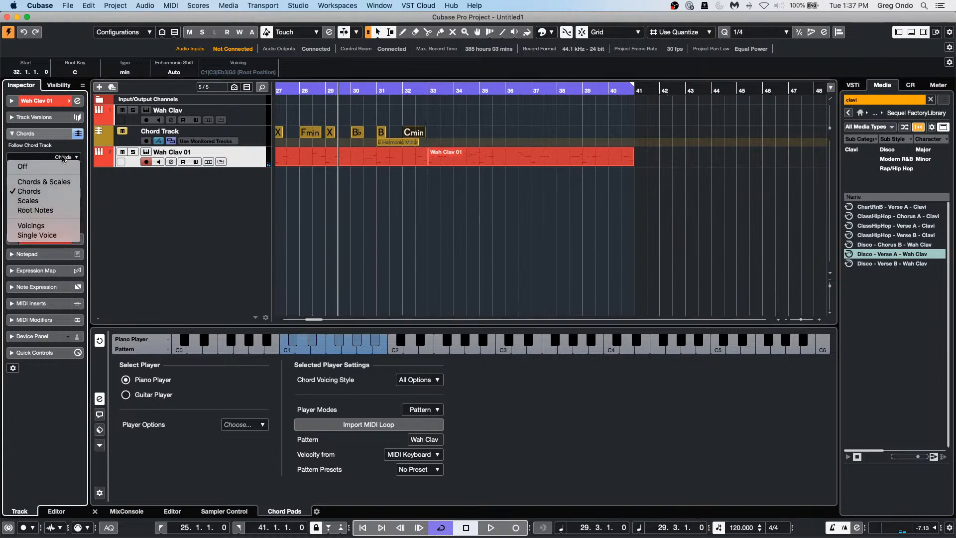
click(62, 167)
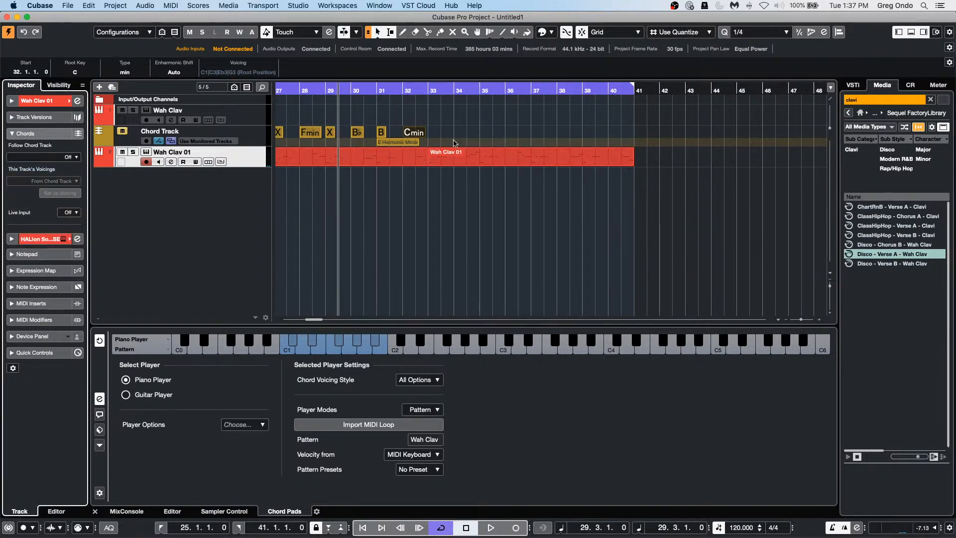
drag(443, 140, 277, 136)
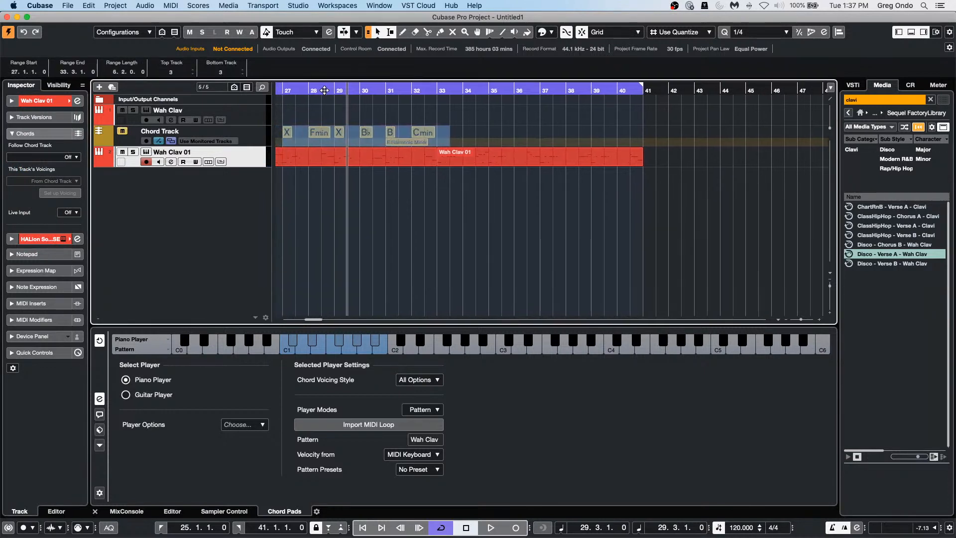
Step: Enlarge the Chord Track and marquee-select all its chord events
drag(324, 89, 344, 79)
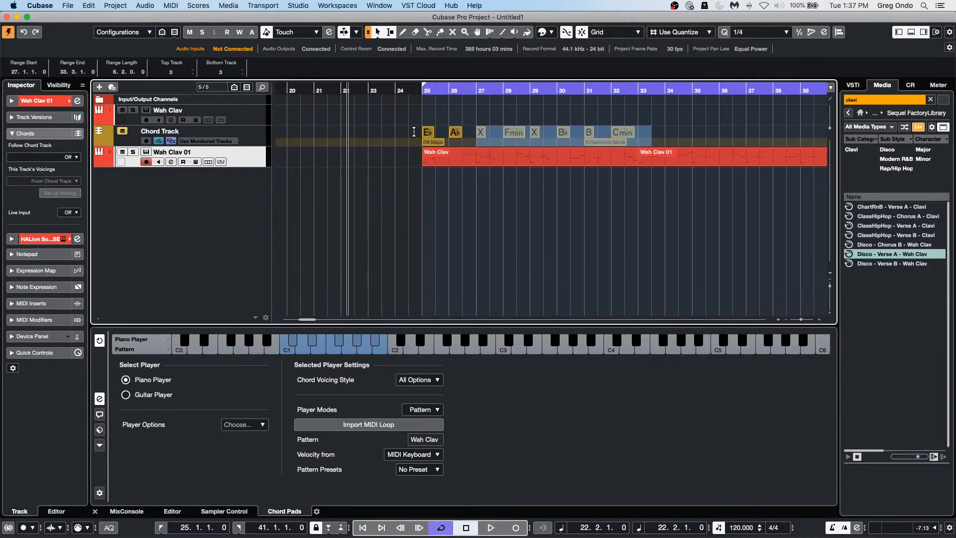
drag(239, 144, 239, 205)
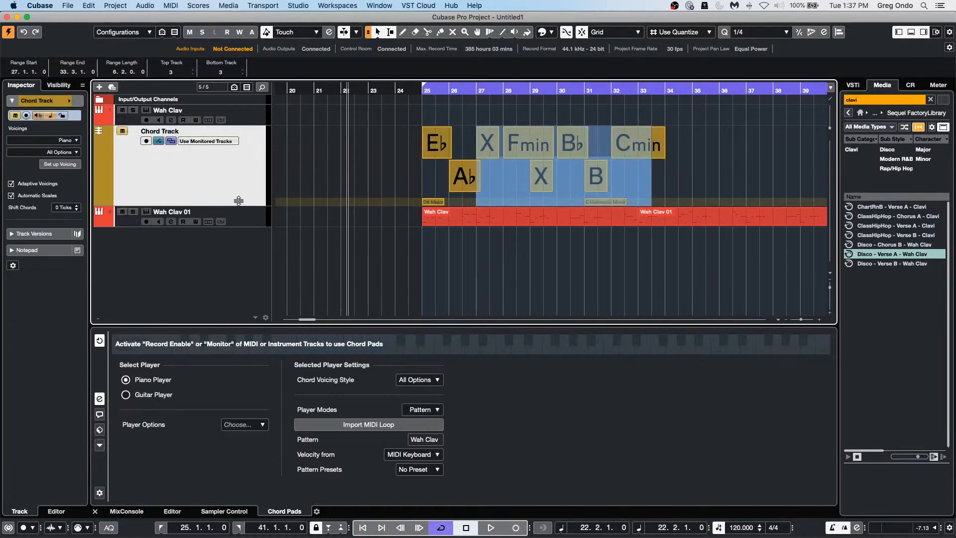
drag(393, 91, 397, 106)
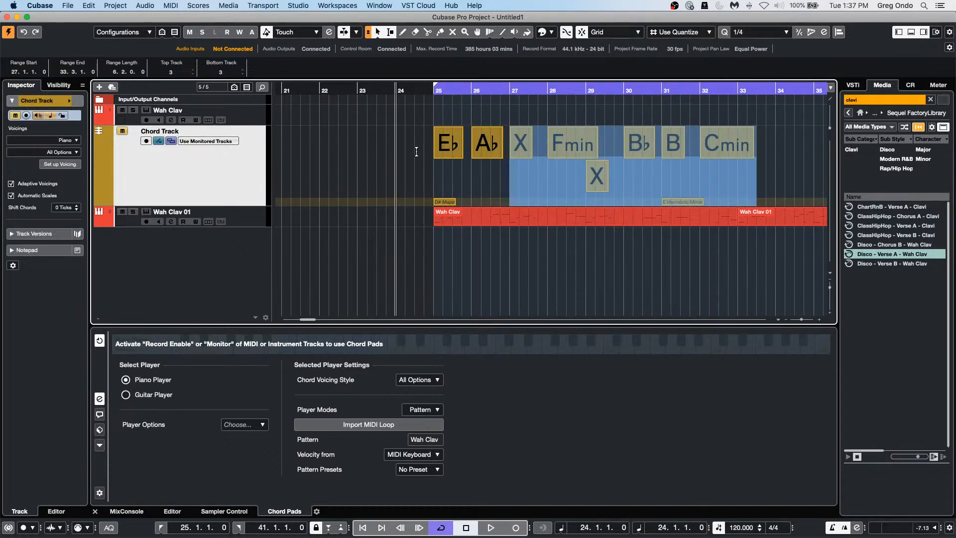
click(775, 150)
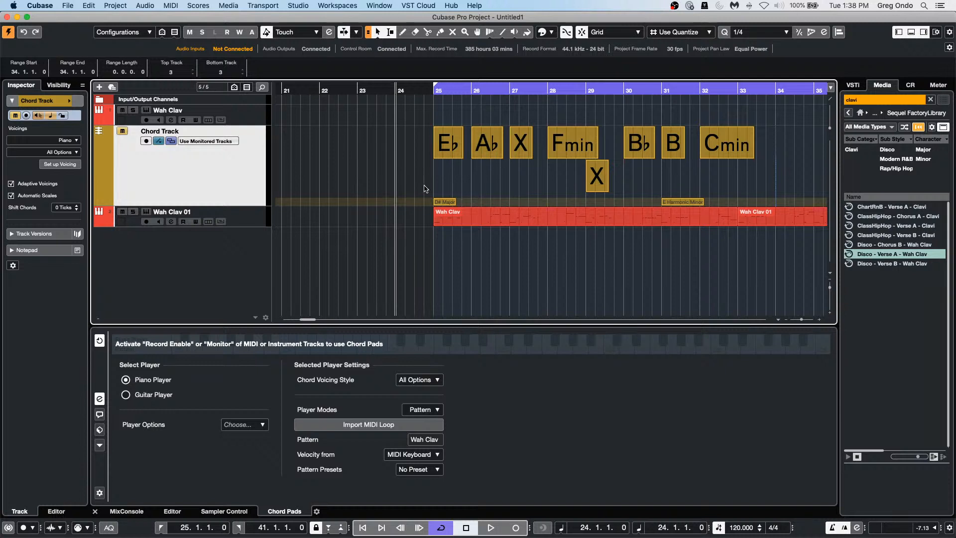
drag(424, 184, 797, 125)
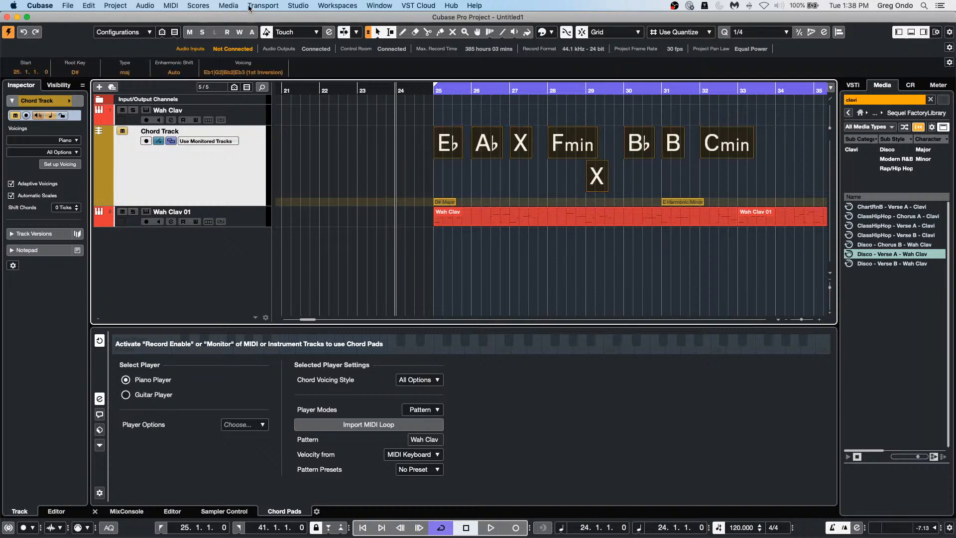
Step: Change the Root Key from D# to A and play the chords from bar 25
scroll(79, 74, up, 2)
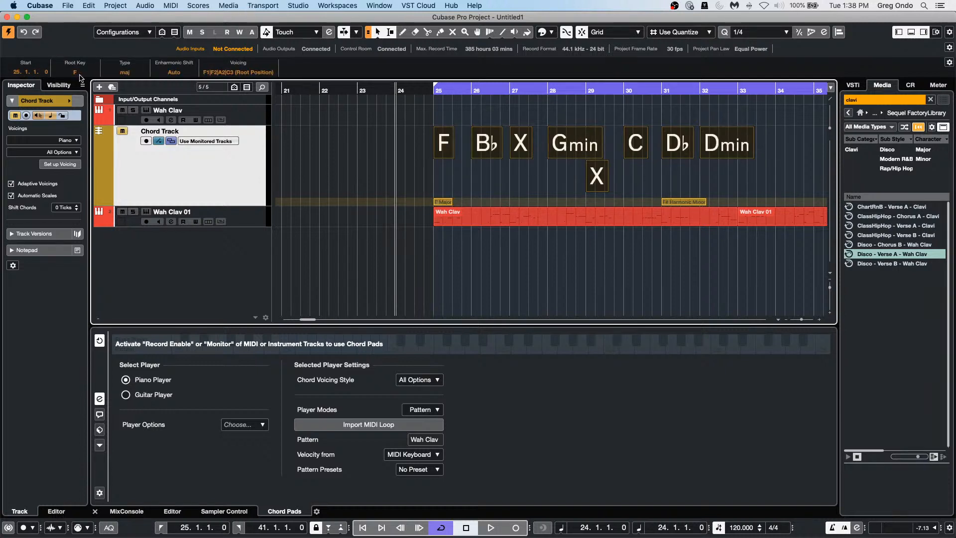
scroll(79, 74, up, 4)
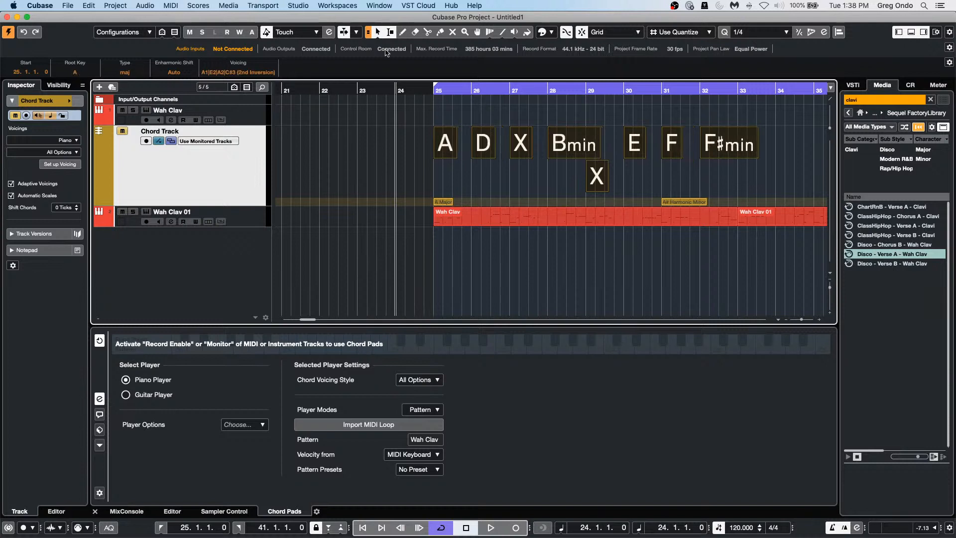
click(429, 89)
key(space)
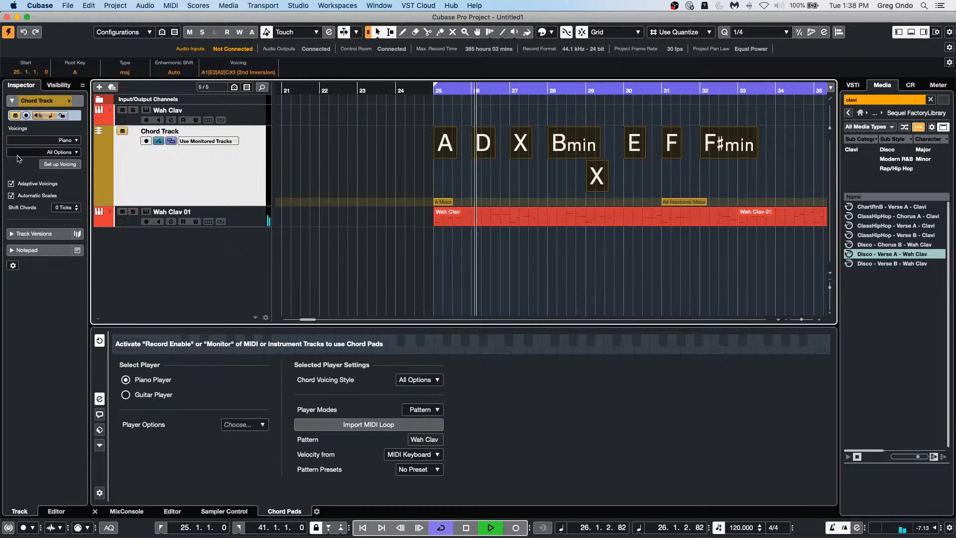
Step: Set Wah Clav 01's Follow Chord Track to Chords with Follow Directly, then stop playback
click(234, 217)
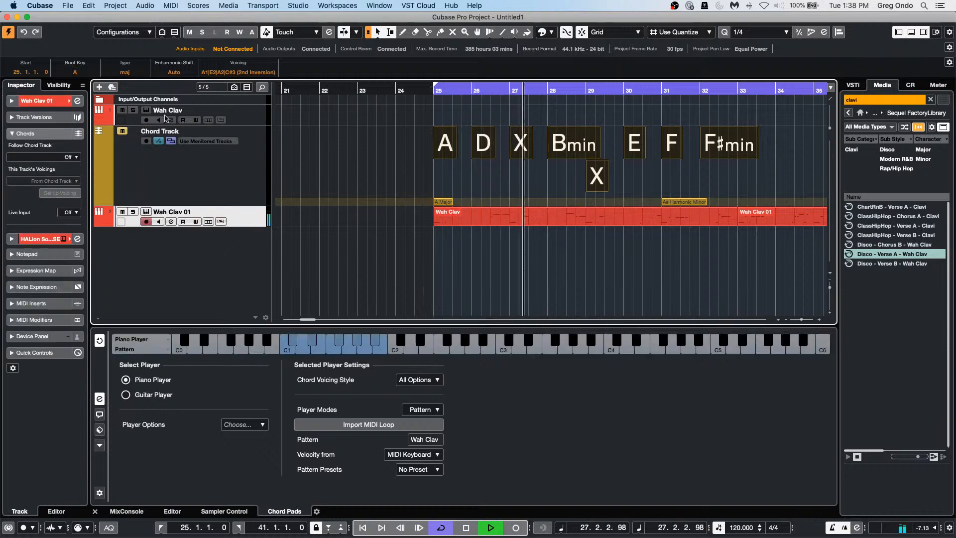
click(68, 157)
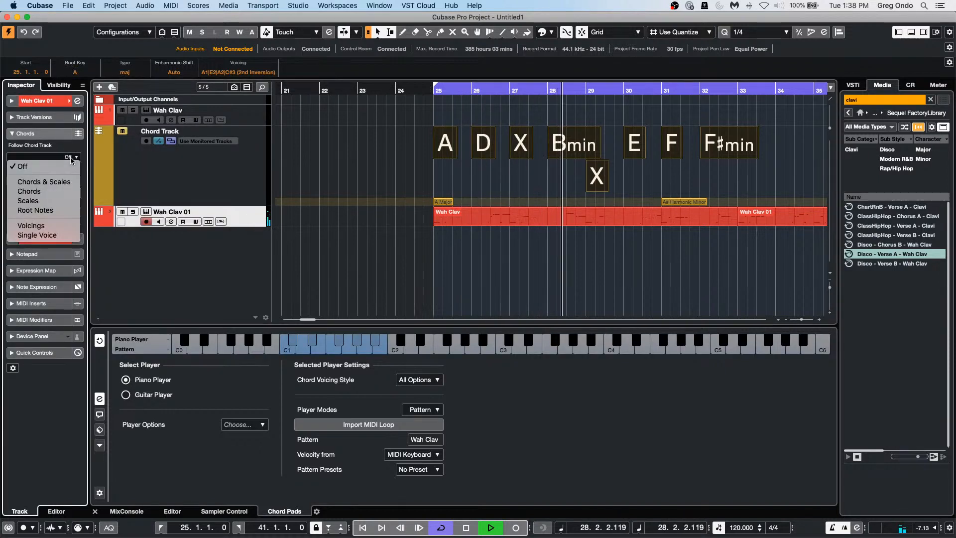
click(63, 192)
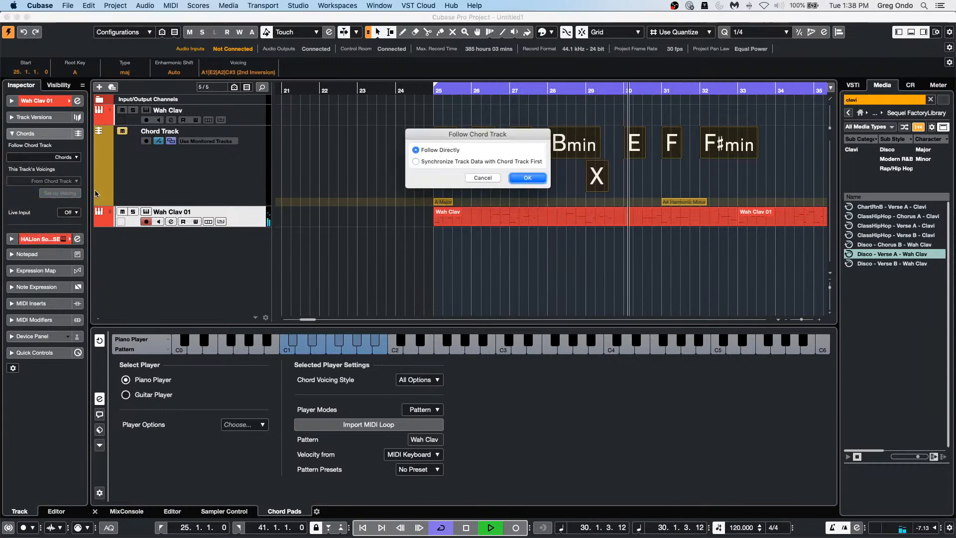
click(526, 181)
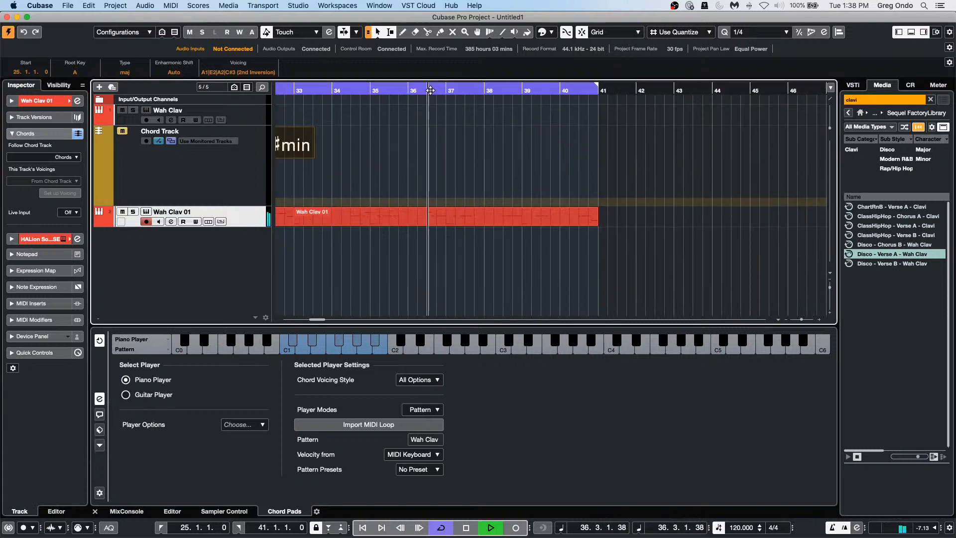
key(space)
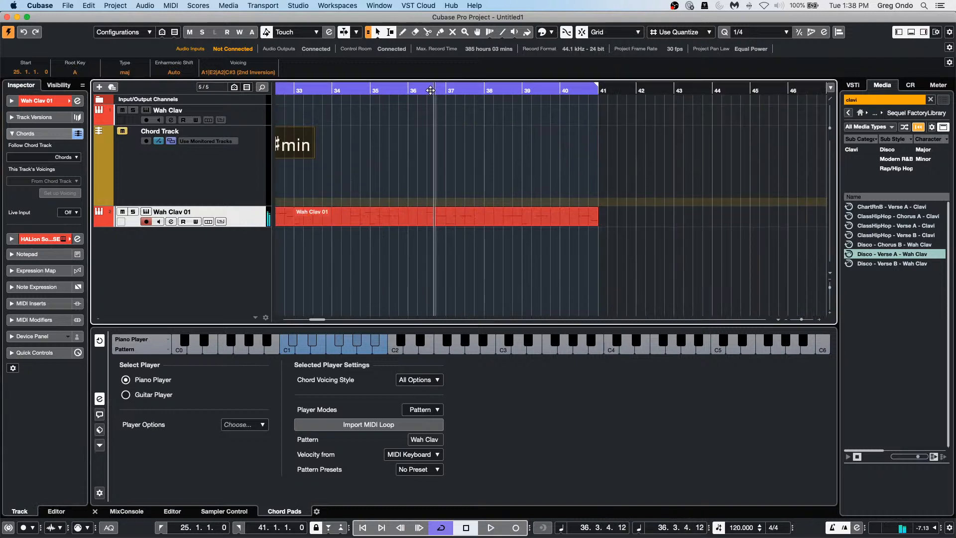
click(62, 156)
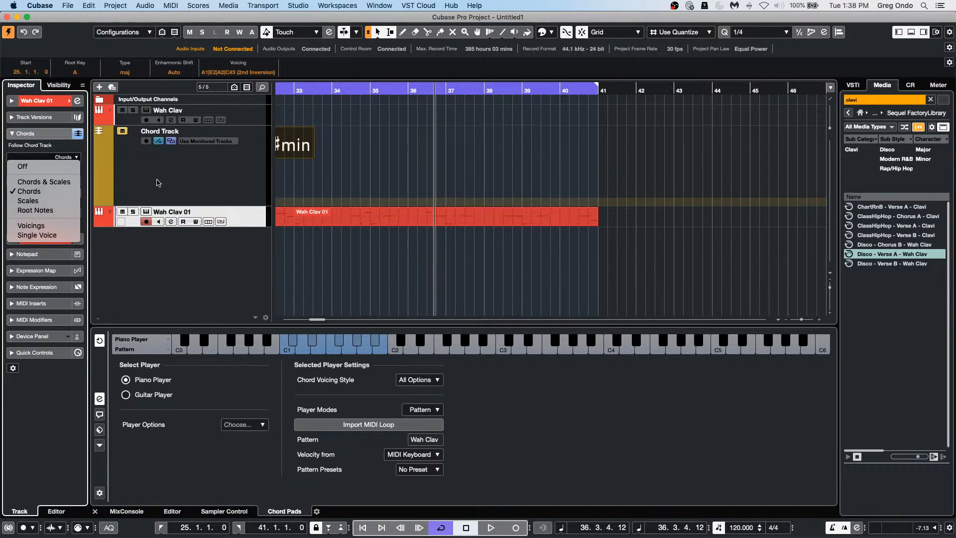
Step: Add four stereo group tracks, Group 1–4, with Add Group Track and Count 4
right_click(202, 262)
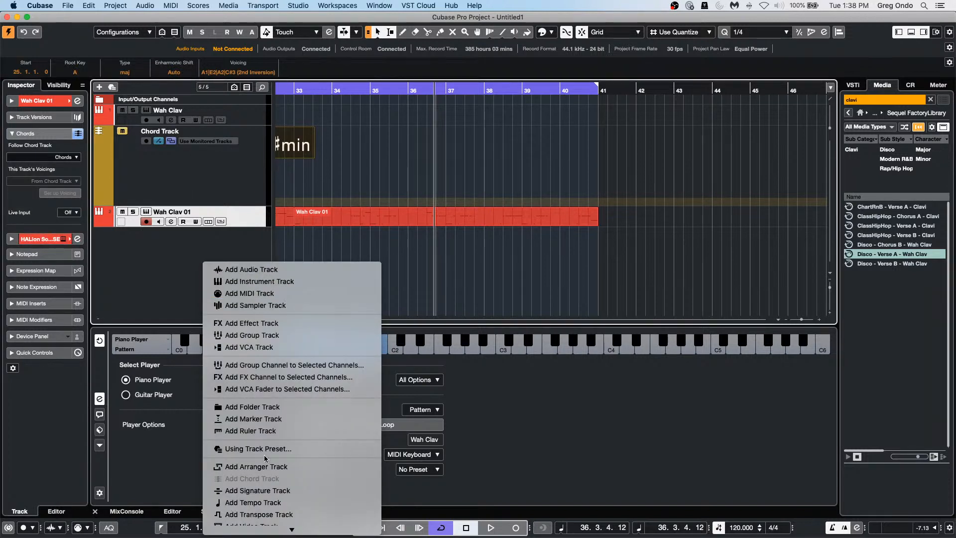
click(426, 228)
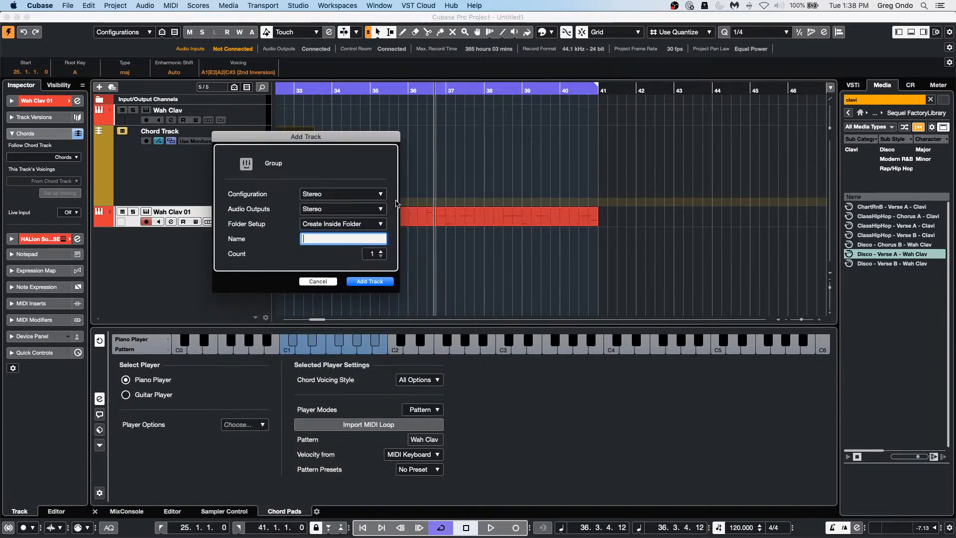
scroll(366, 254, up, 2)
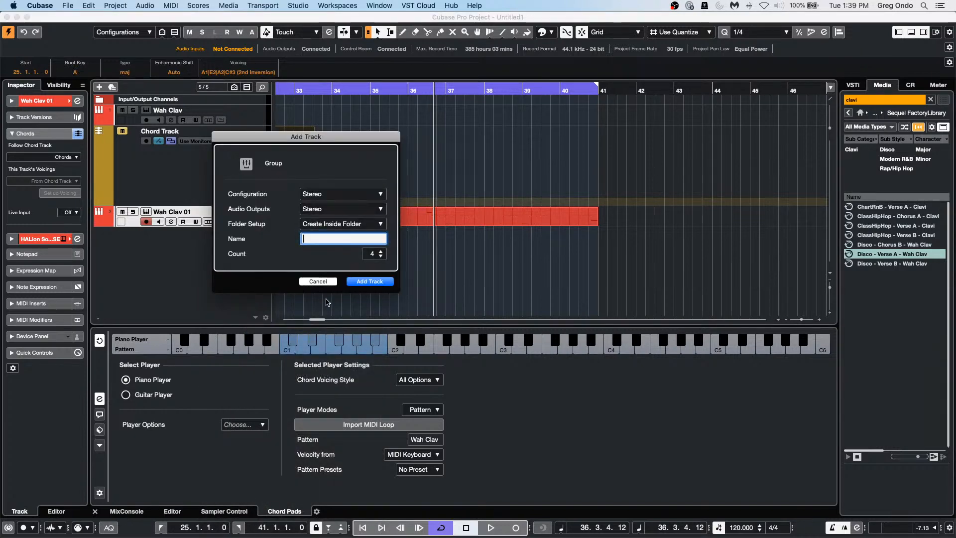
click(371, 282)
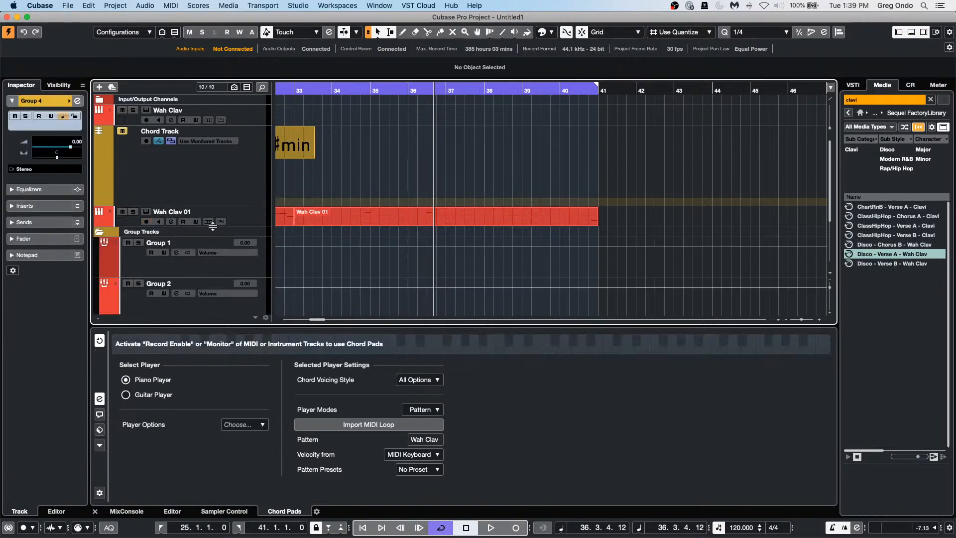
scroll(213, 226, down, 3)
Step: Add two StereoDelay effect tracks with Count 2, then close the plugin window
right_click(219, 290)
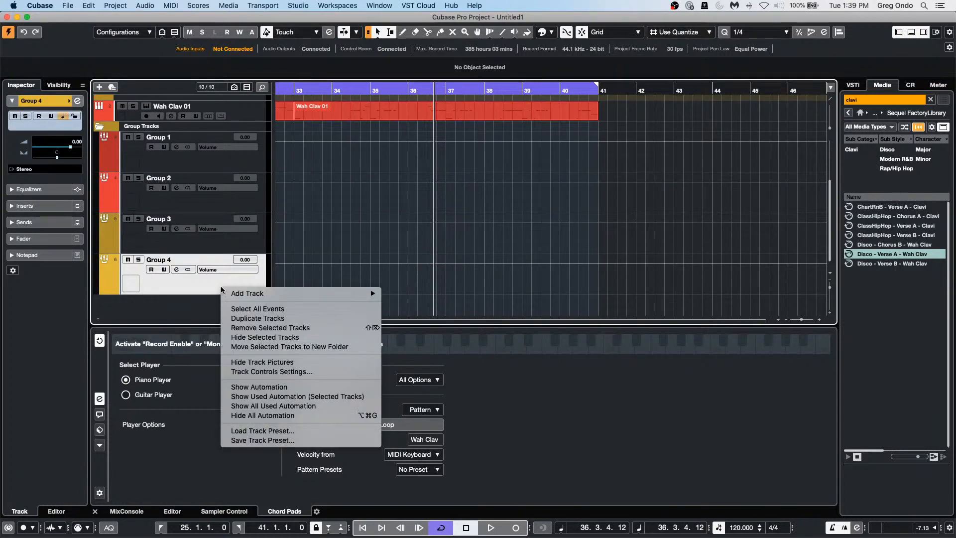
mouse_move(285, 294)
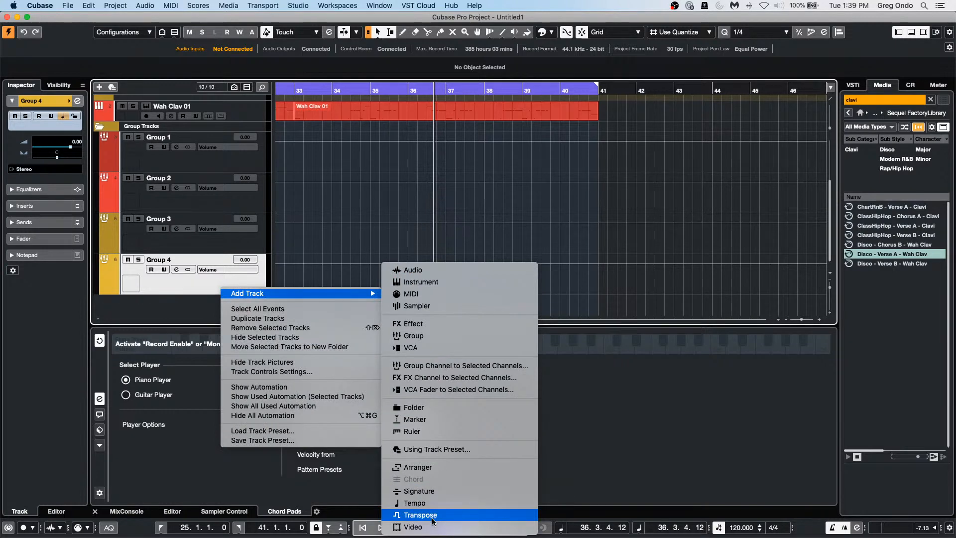
click(439, 323)
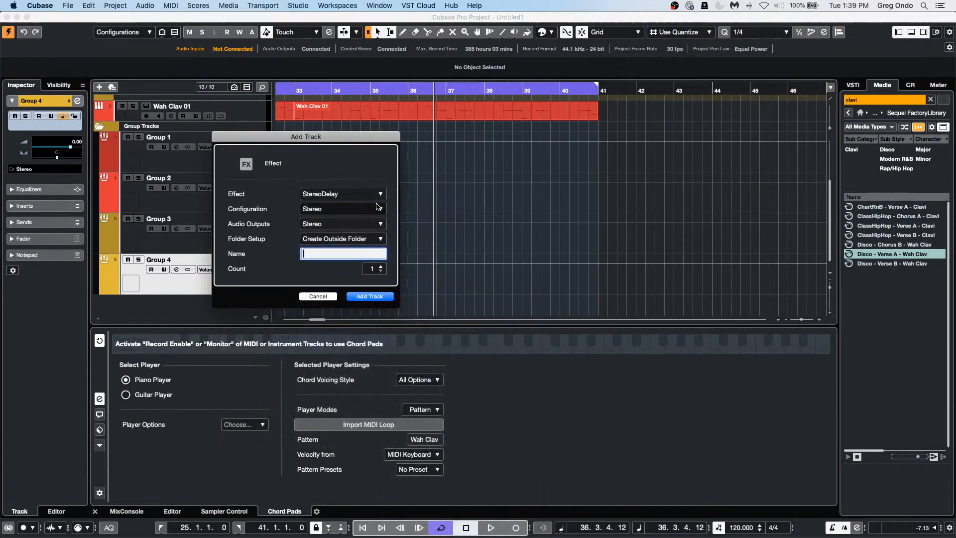
click(381, 267)
click(381, 298)
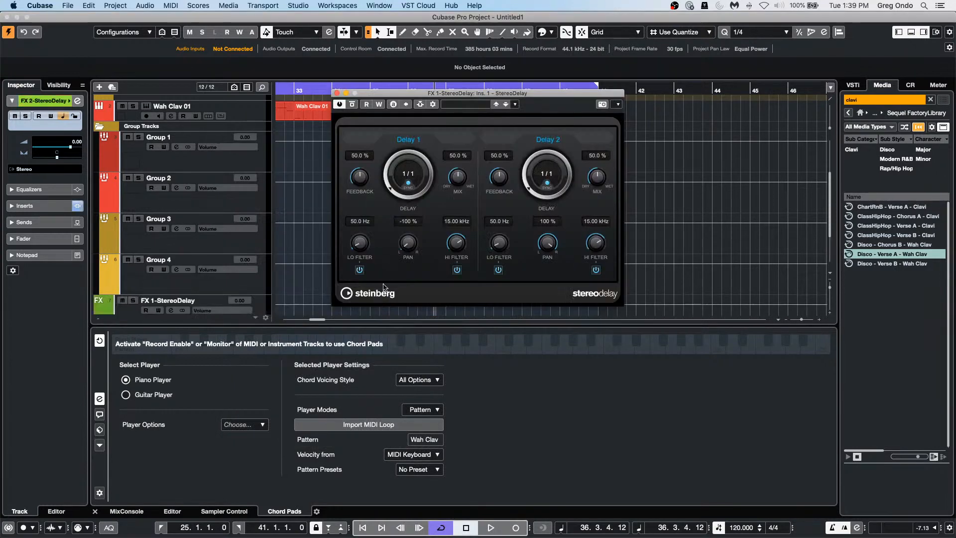
click(337, 93)
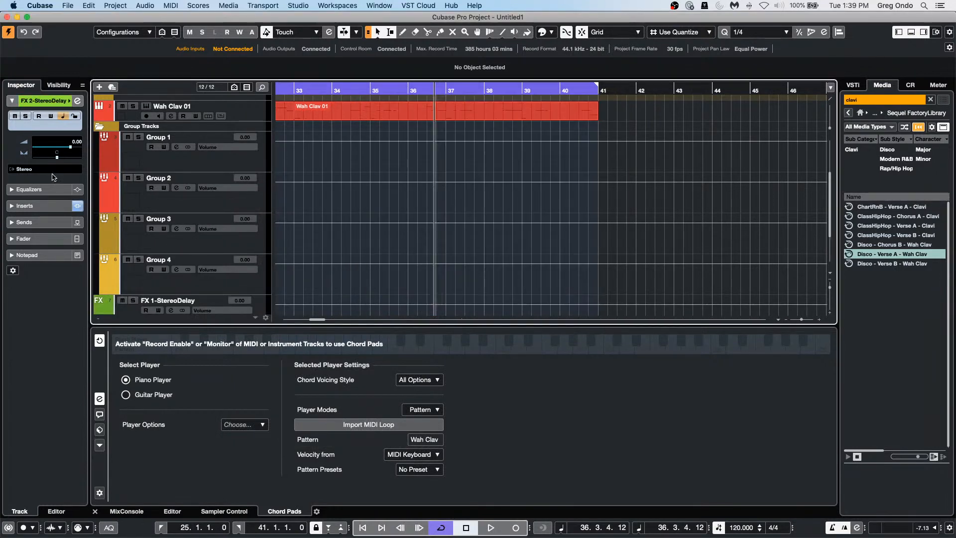
Step: Collapse the Group Tracks folder
click(99, 128)
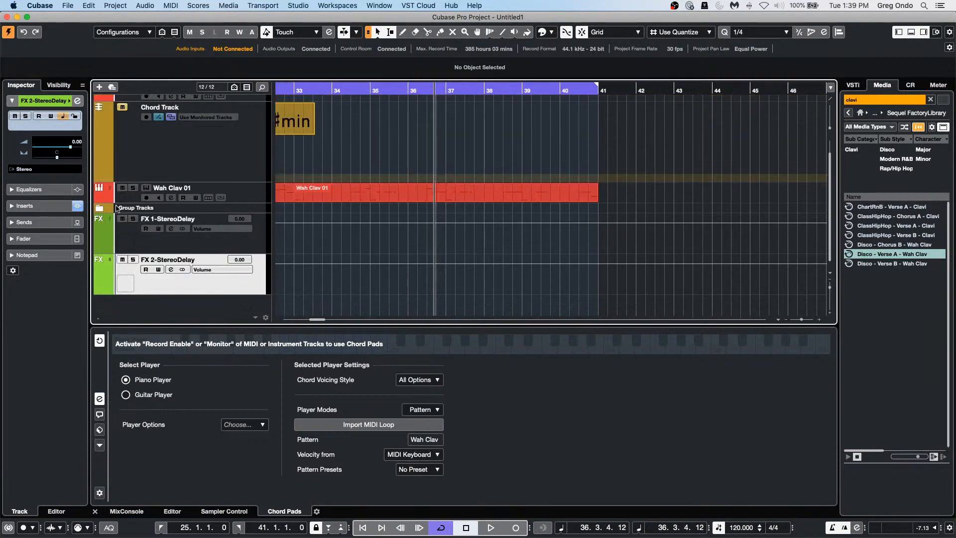
click(98, 210)
click(99, 209)
click(99, 209)
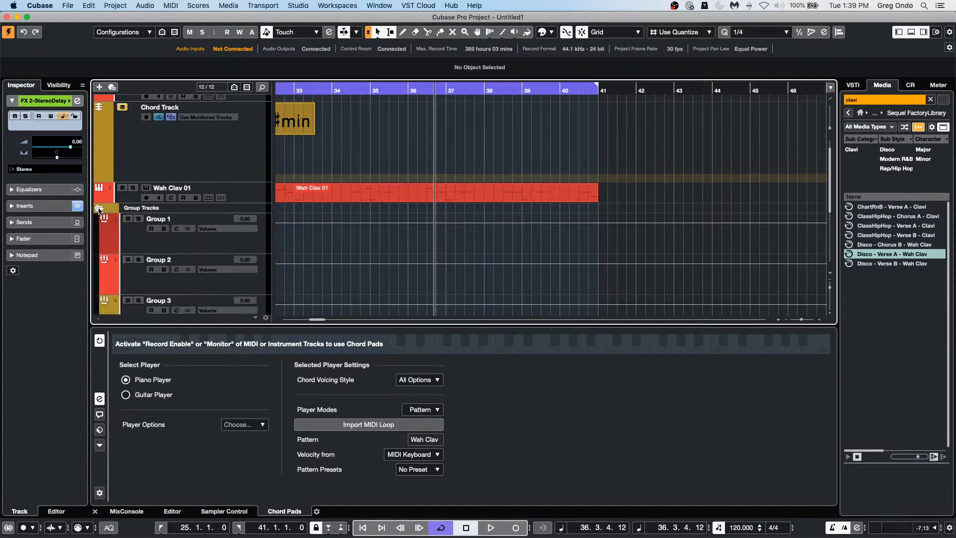
click(98, 209)
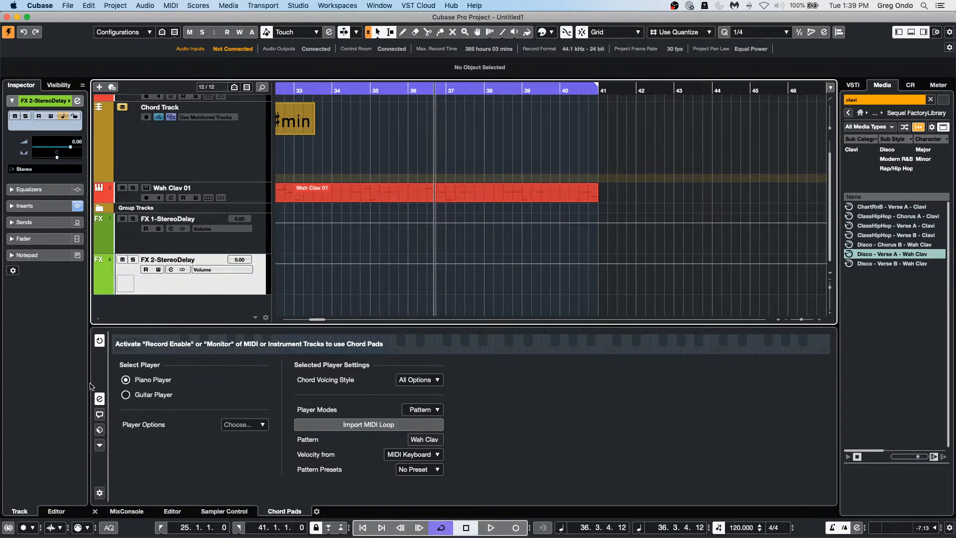
Step: Show the MixConsole with Input Channels filtered out and select FX 1-StereoDelay
click(127, 512)
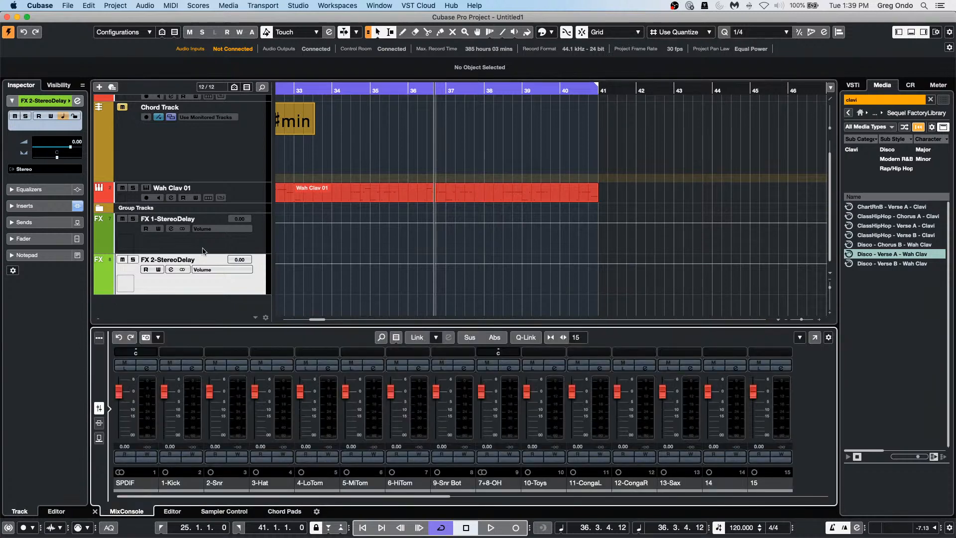
click(395, 338)
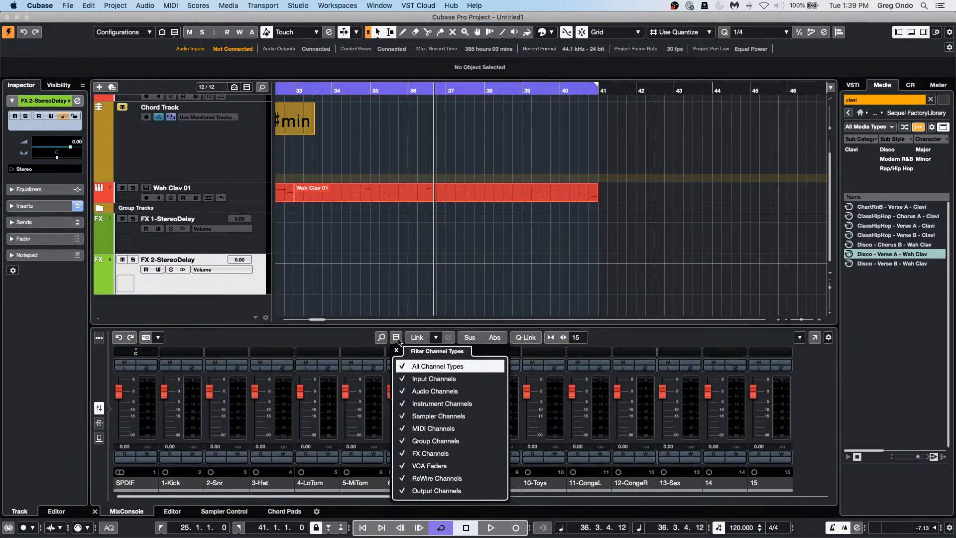
click(406, 379)
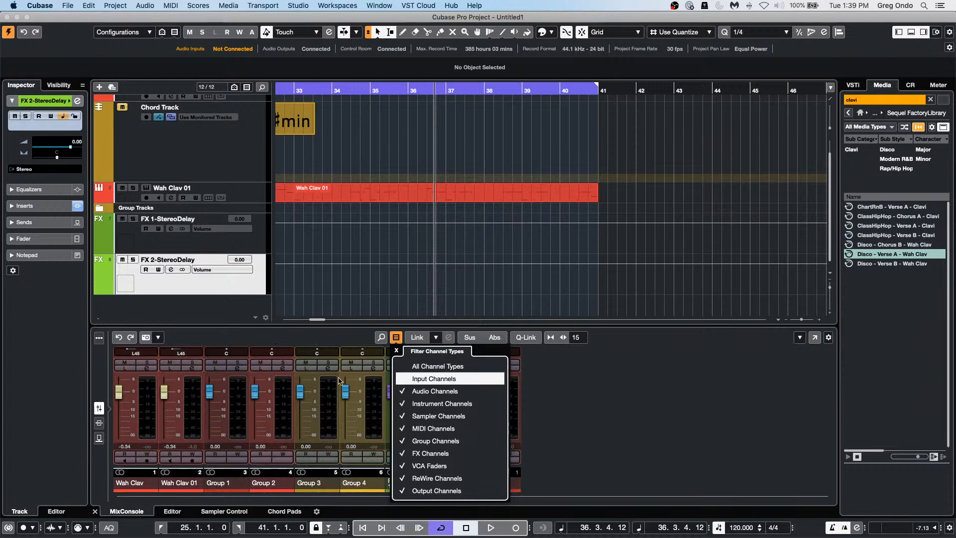
click(240, 419)
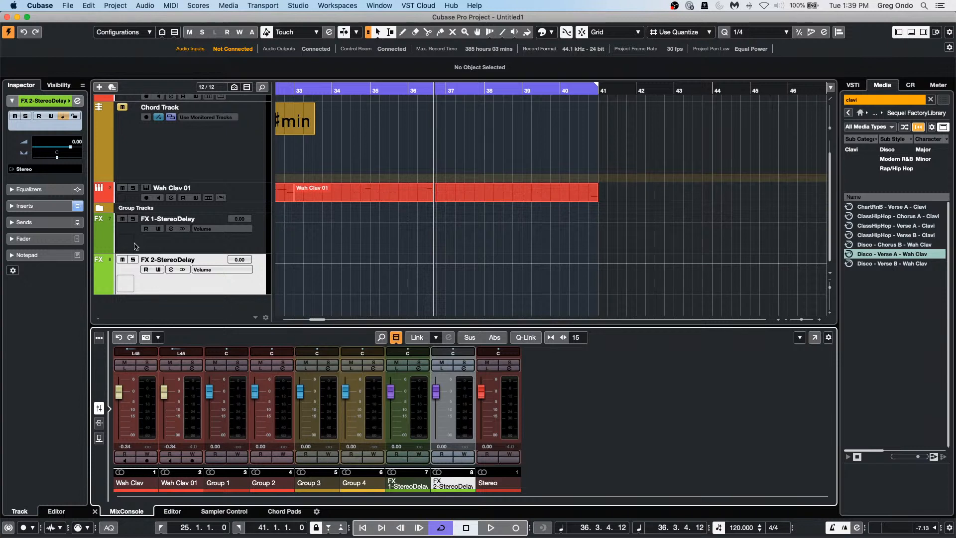
click(252, 243)
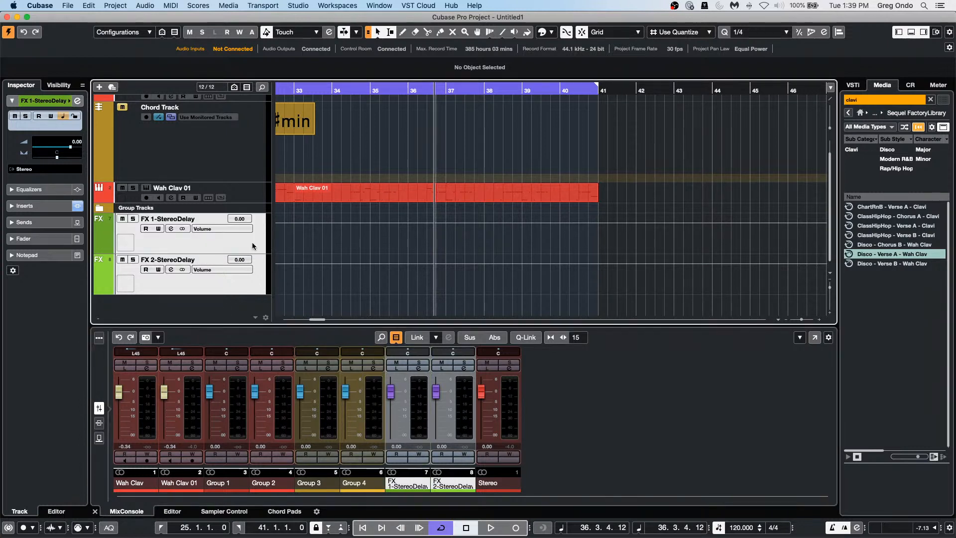
Step: Remove both StereoDelay FX tracks and expand the Group Tracks folder
right_click(232, 244)
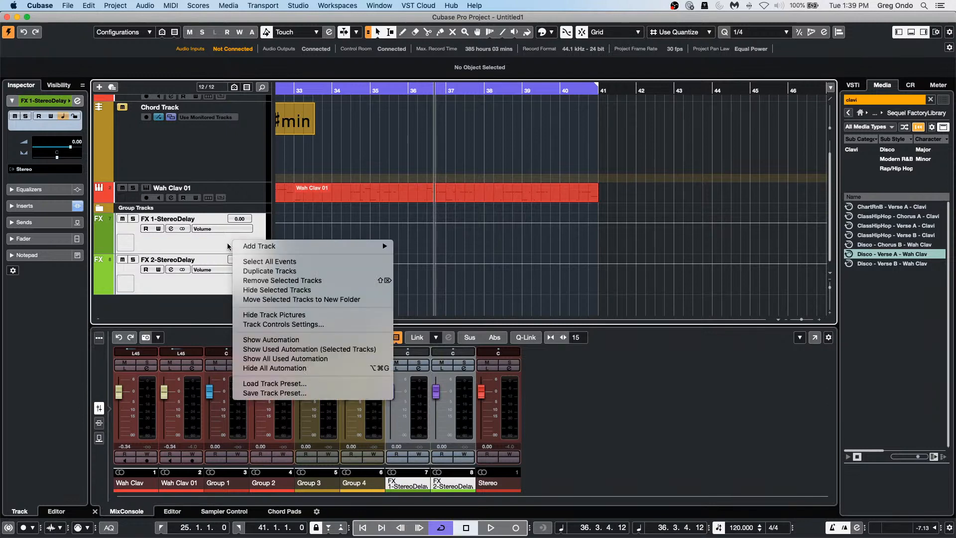
click(284, 281)
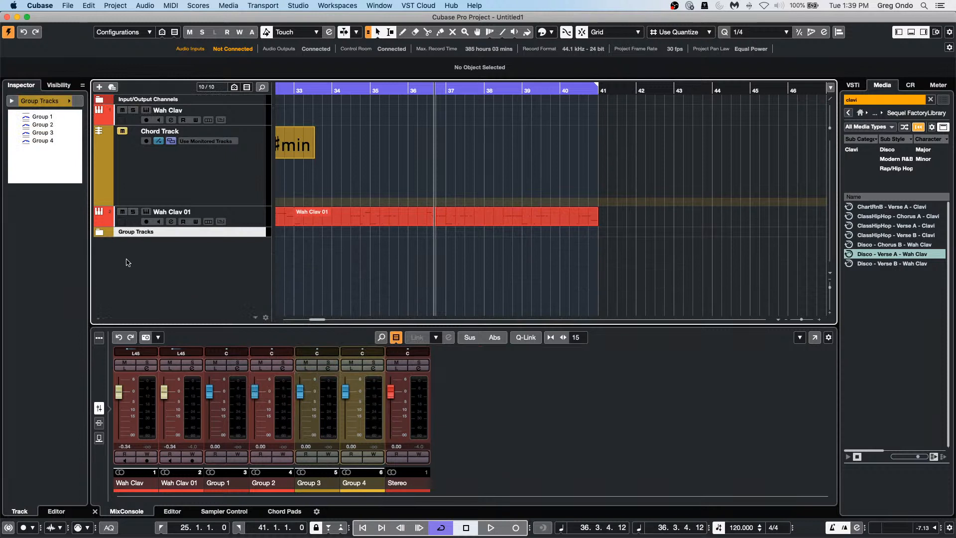
click(98, 232)
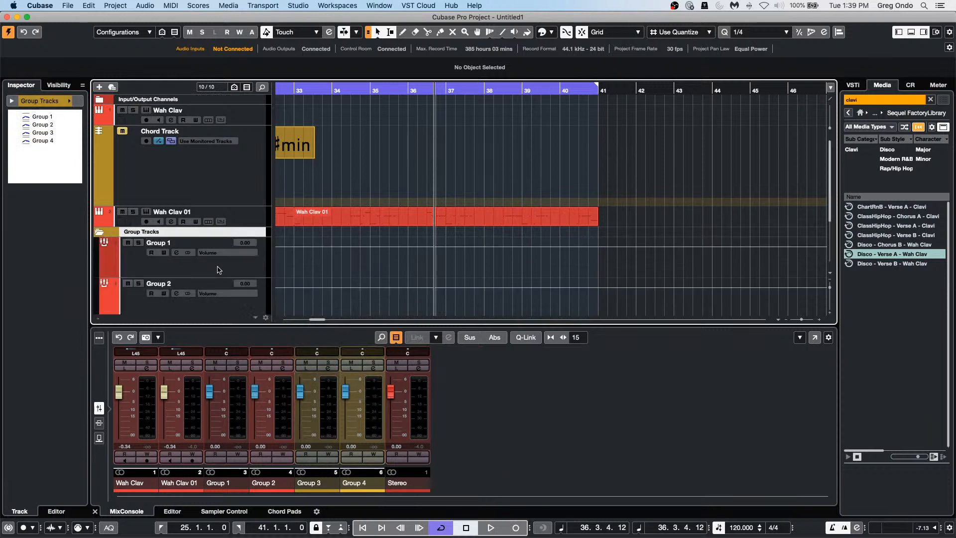
Step: Select Group 1 through Group 4 together and open their track context menu
scroll(218, 266, down, 5)
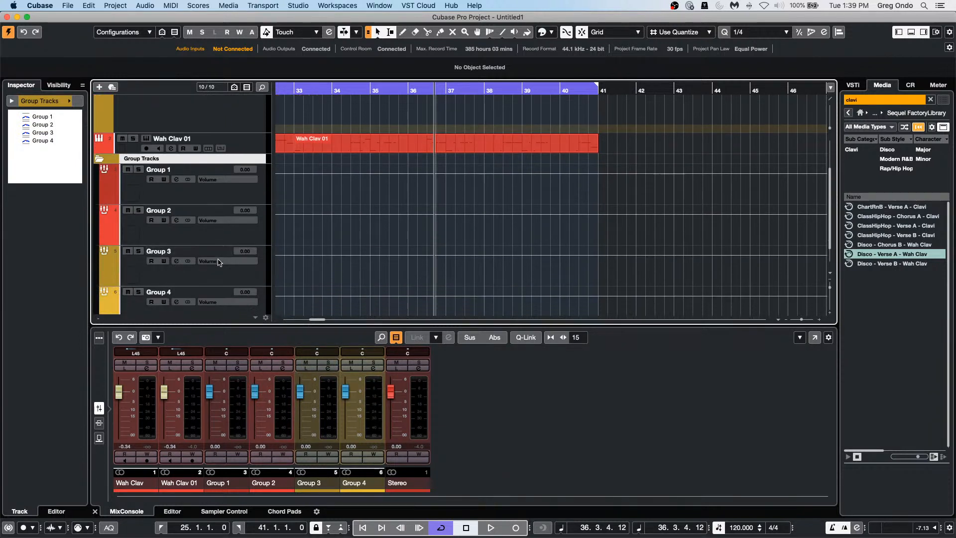
scroll(218, 262, down, 1)
right_click(212, 312)
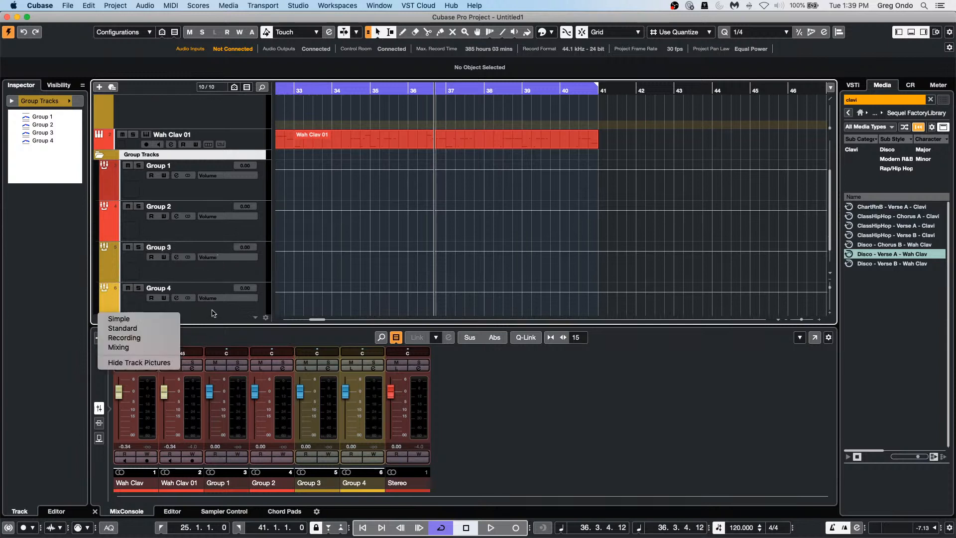
click(214, 314)
click(215, 313)
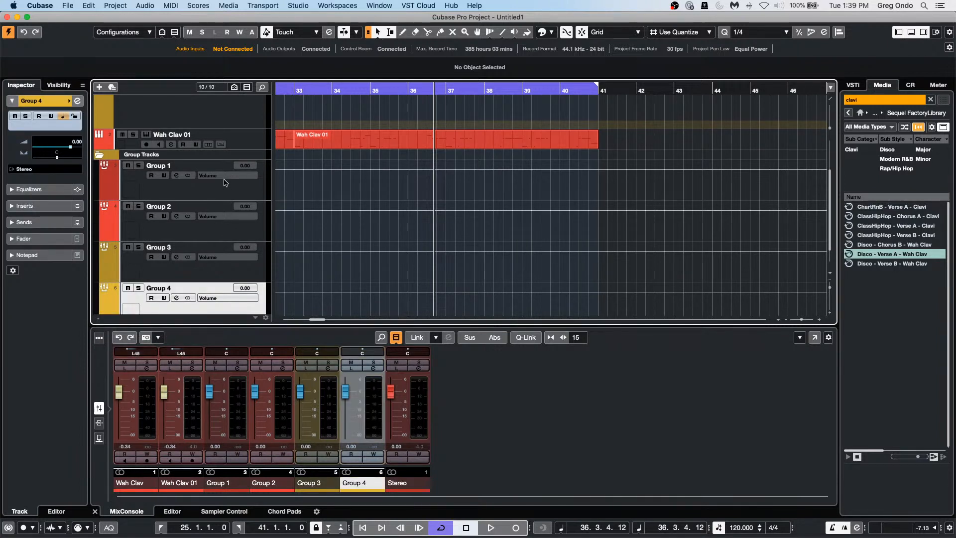
shift+click(231, 195)
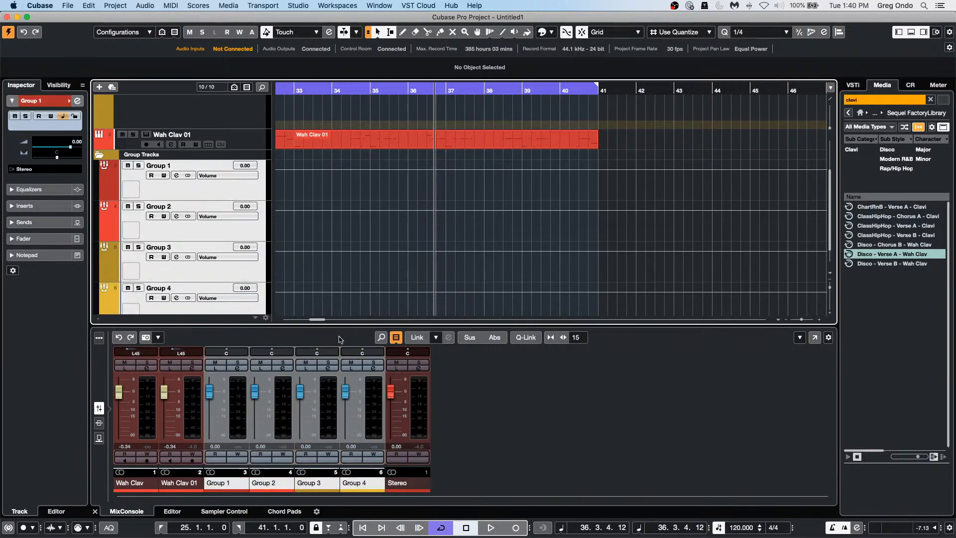
right_click(230, 190)
mouse_move(230, 190)
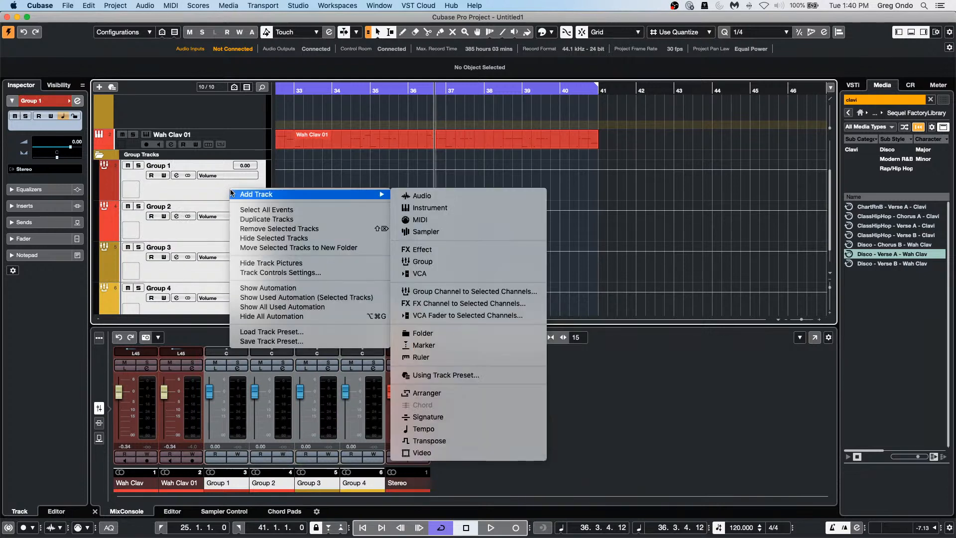
Step: Hide the selected Group 1–4 tracks with Hide Selected Tracks
click(267, 237)
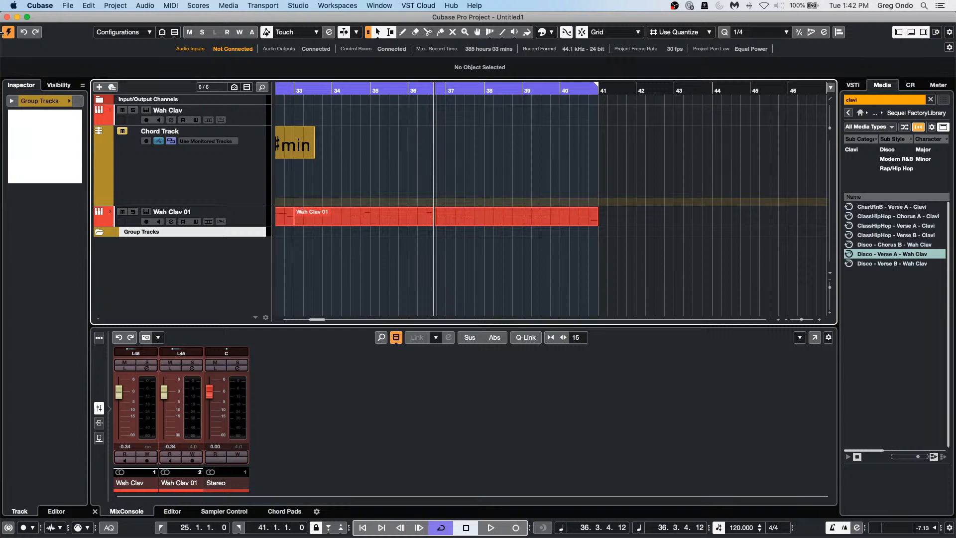
Step: Add an instrument track set to No VST Instrument
right_click(201, 264)
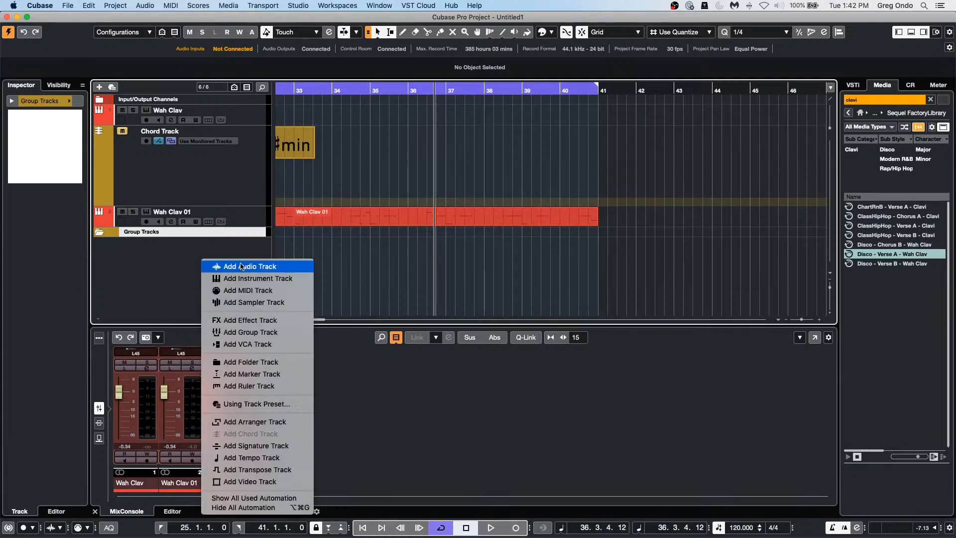
click(253, 283)
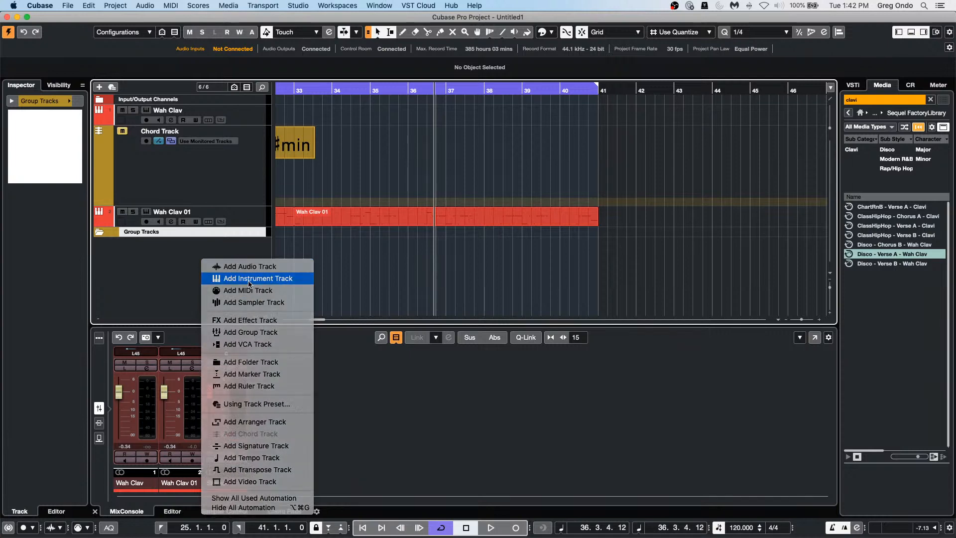
click(332, 221)
click(338, 206)
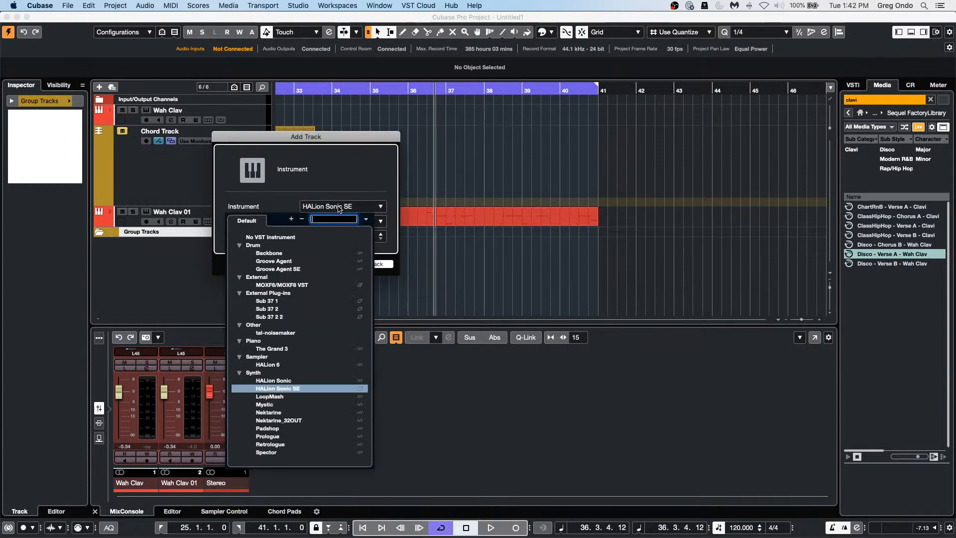
click(285, 240)
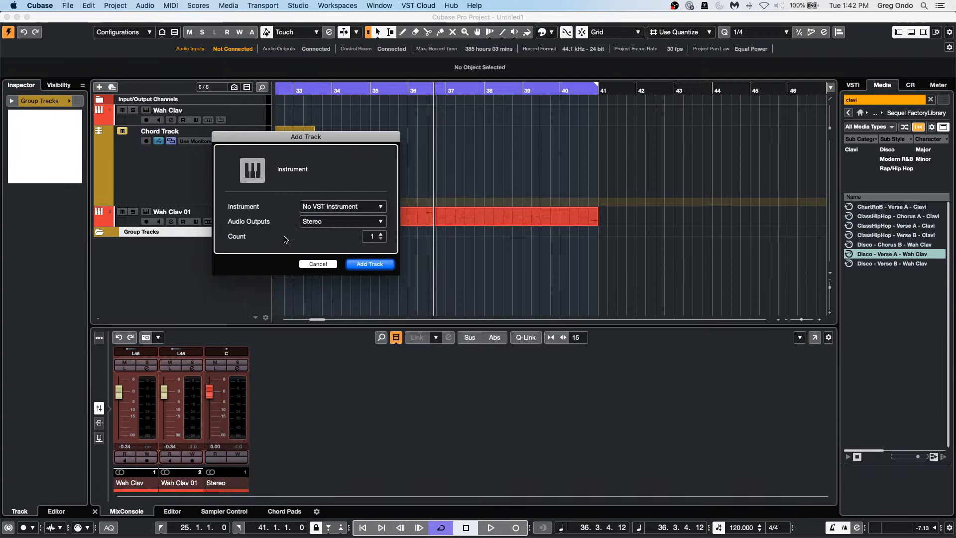
click(370, 264)
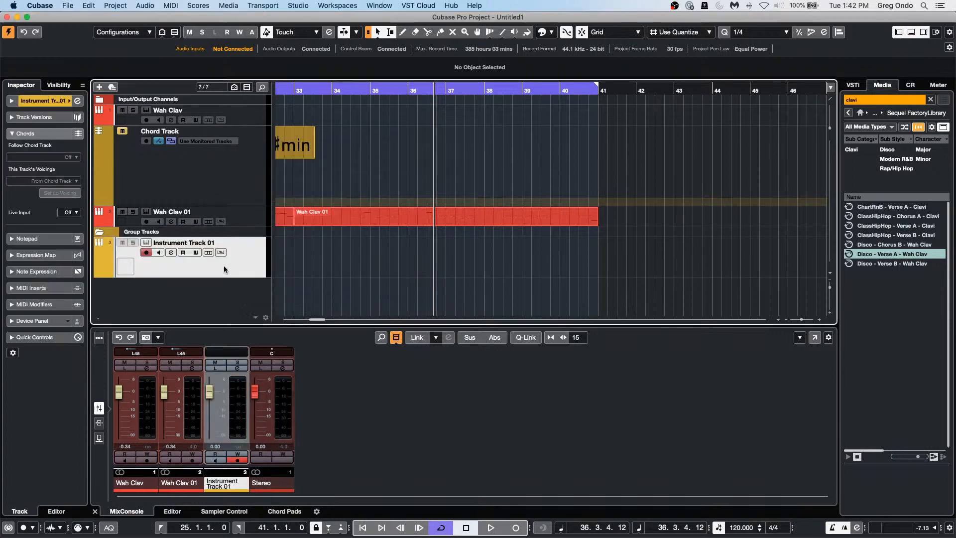
Step: Duplicate Instrument Track 01 twice, then select the original track
right_click(225, 264)
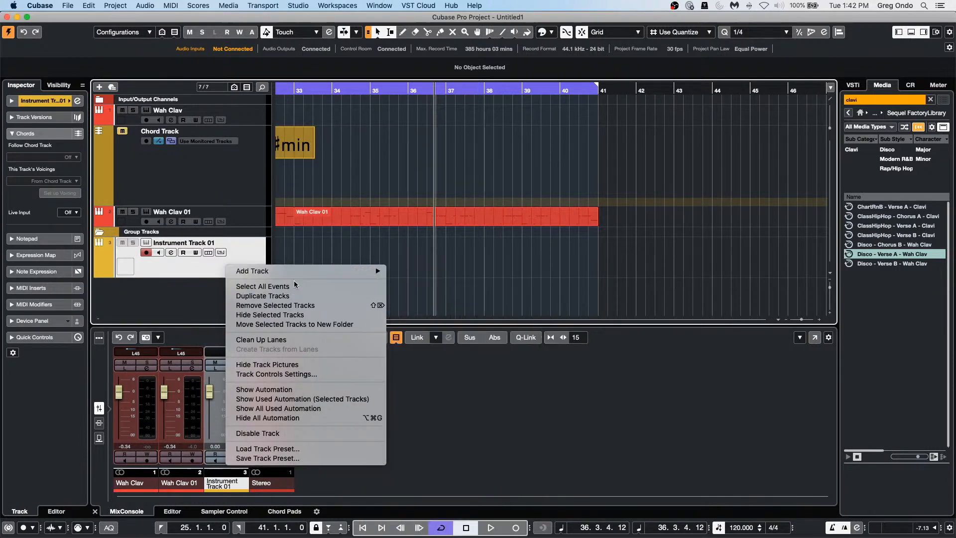
click(290, 295)
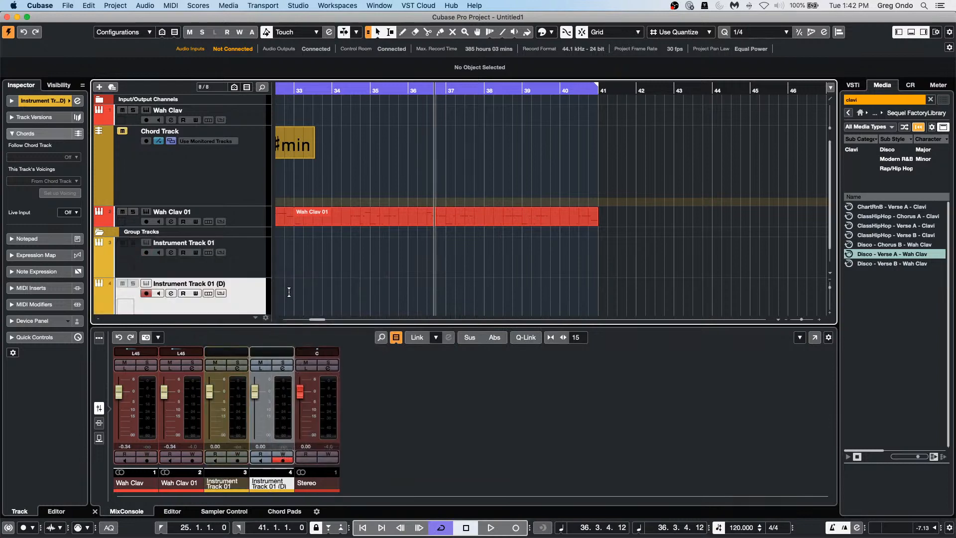
right_click(219, 284)
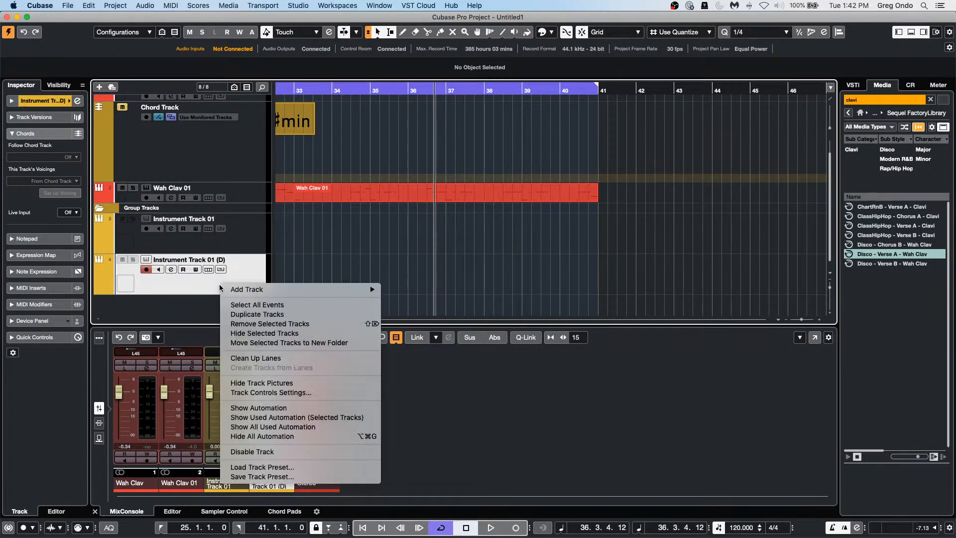
click(275, 313)
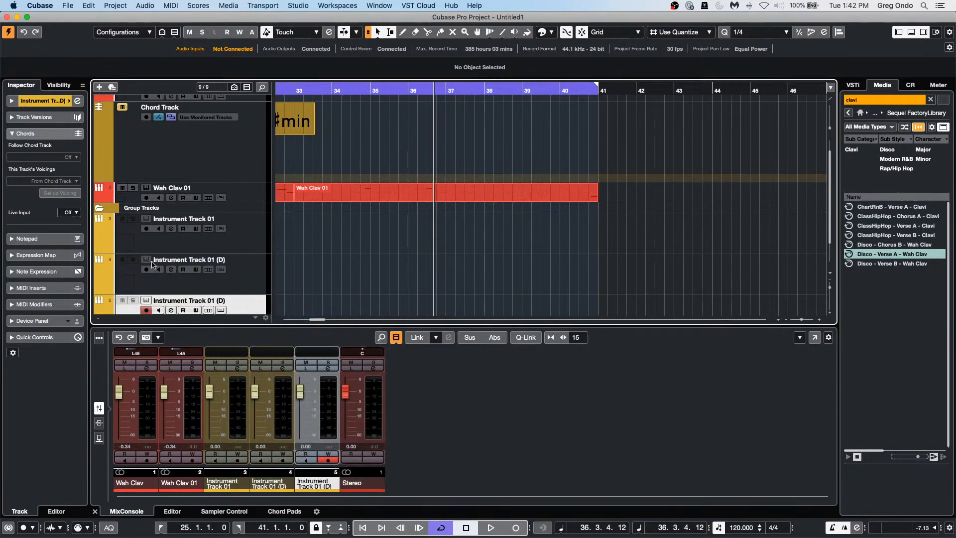
click(293, 225)
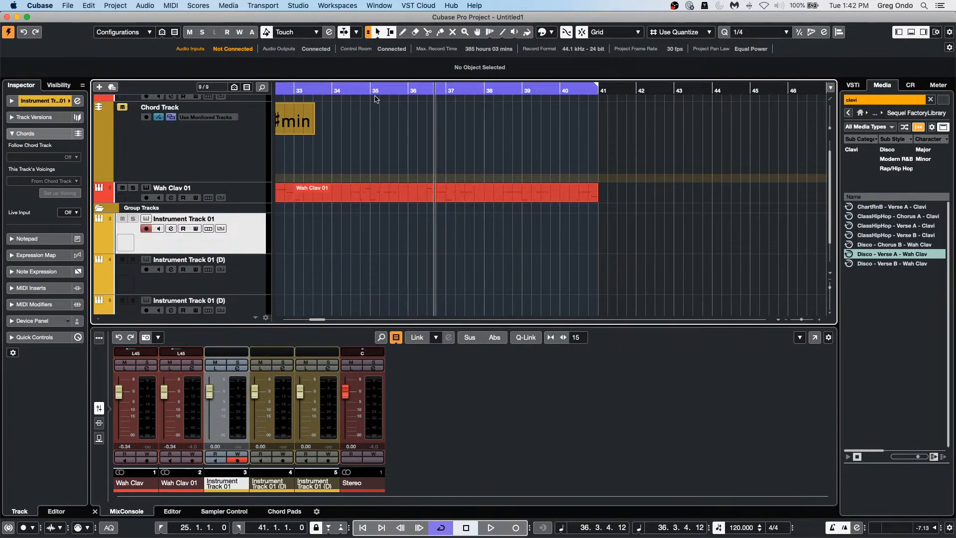
Step: Draw a MIDI part from bar 33.3 to 36.3 on Instrument Track 01
drag(360, 89, 282, 90)
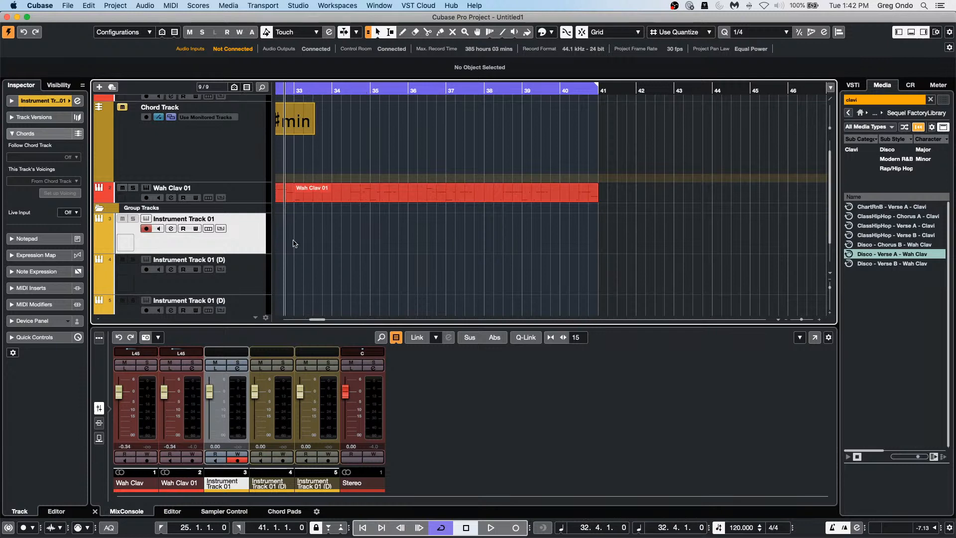
drag(289, 236, 473, 230)
drag(302, 236, 474, 240)
drag(315, 232, 426, 230)
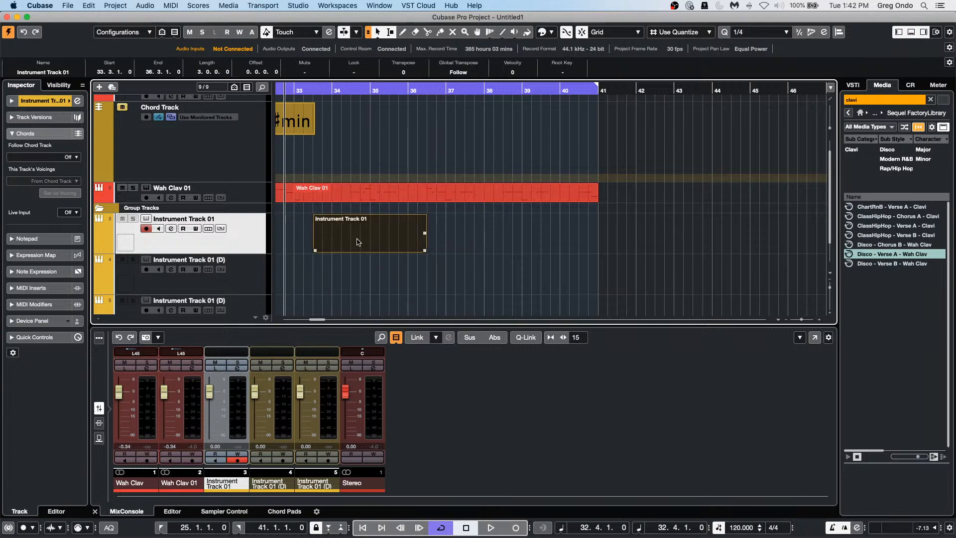
Step: Copy the part to the duplicate tracks and draw an E#3 note from bar 34 to 35.2 in the first part
drag(357, 246, 363, 293)
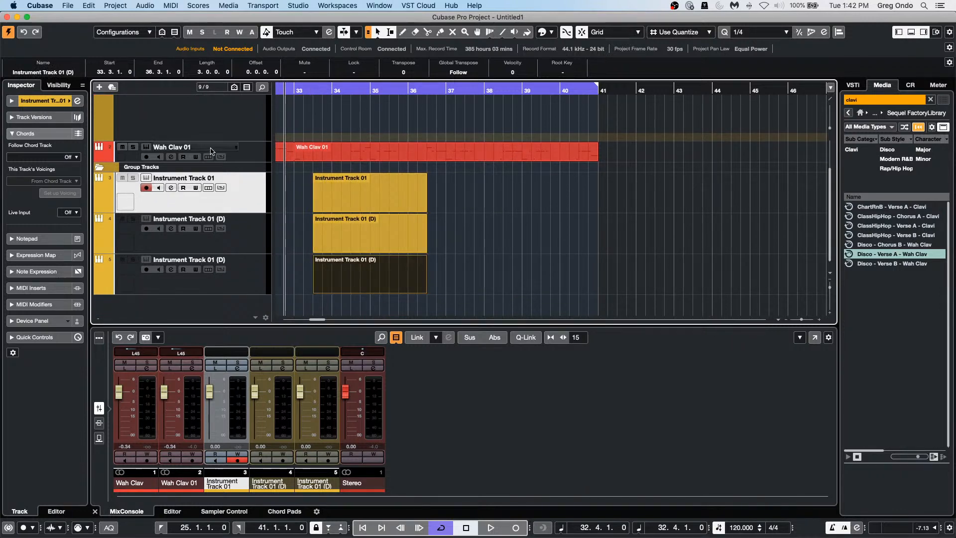
click(376, 219)
double_click(339, 193)
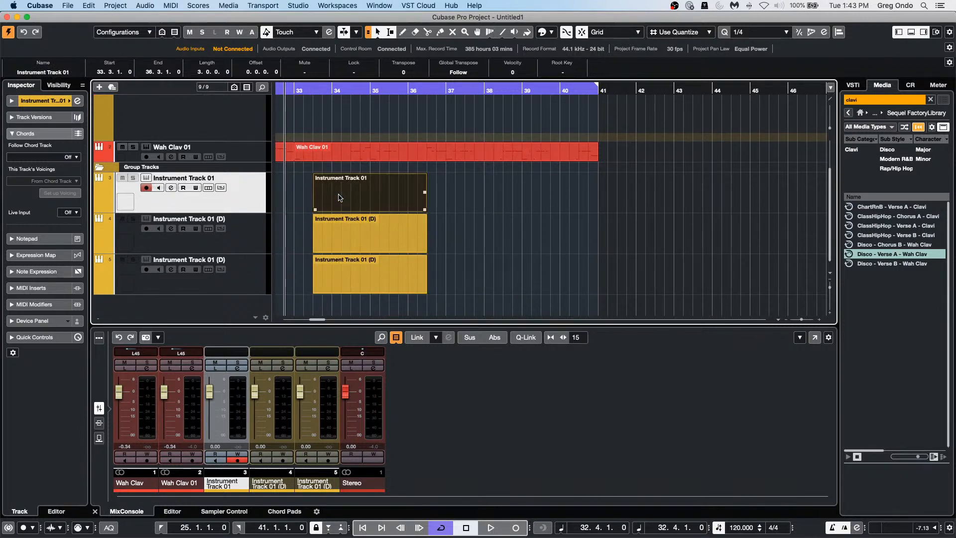
drag(333, 419, 379, 419)
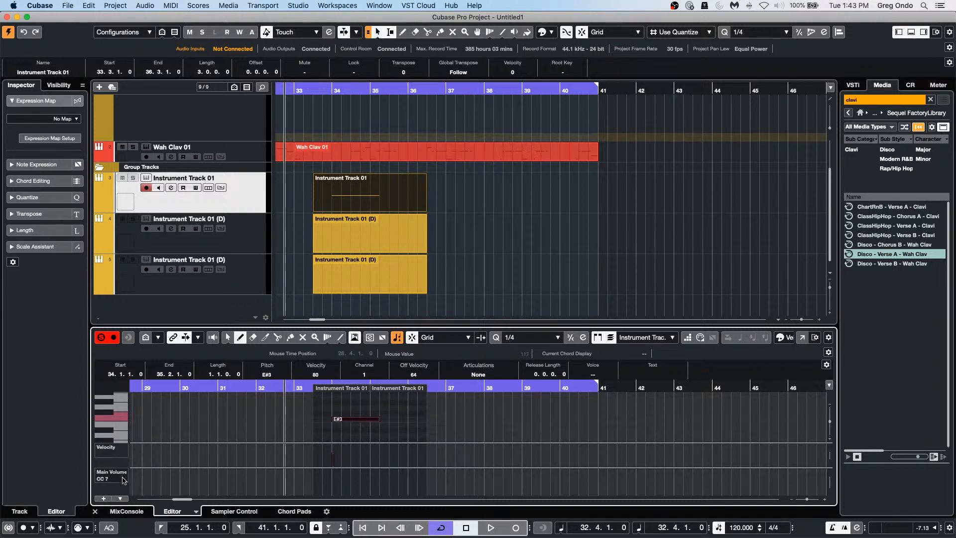
Step: Switch the controller lane to CC 1 Modulation, draw a curve in the first part, and disable snap
click(121, 499)
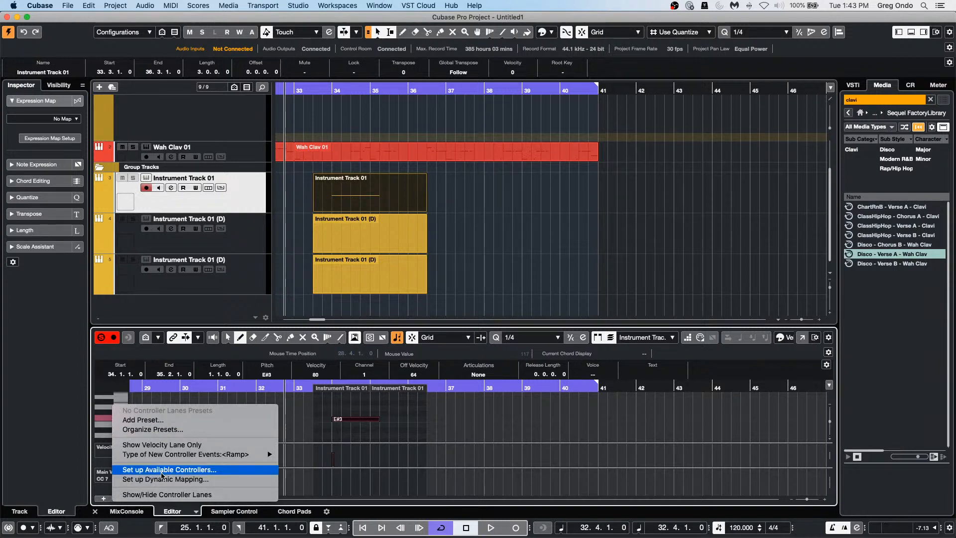
click(165, 445)
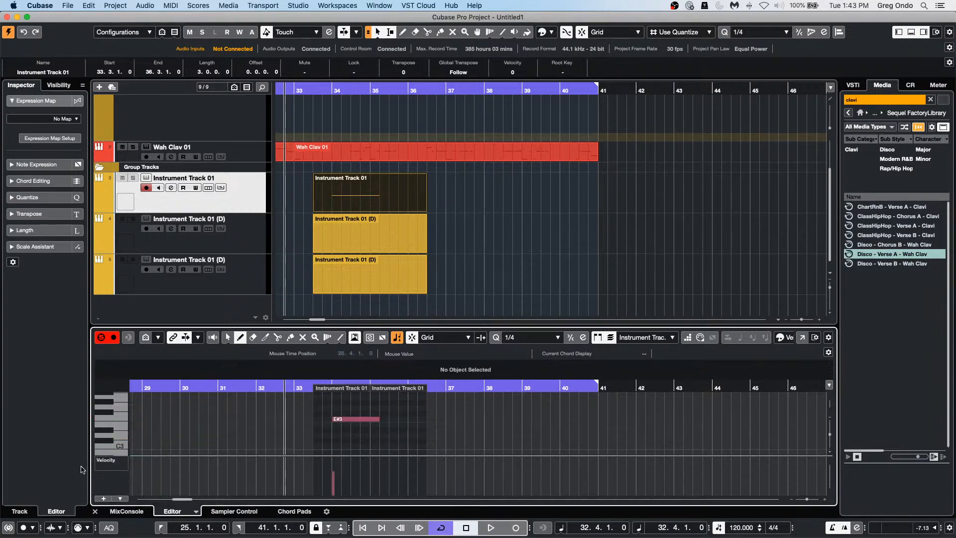
click(111, 461)
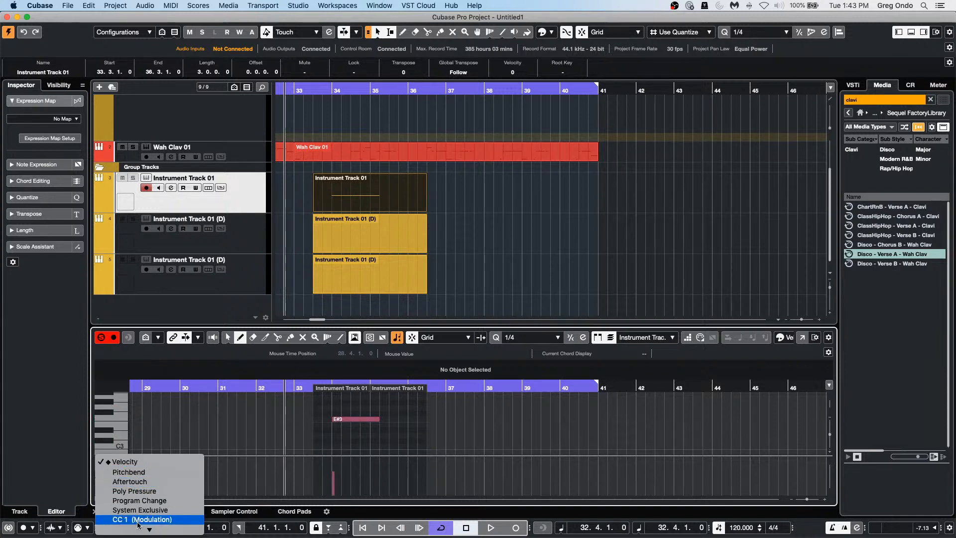
click(180, 462)
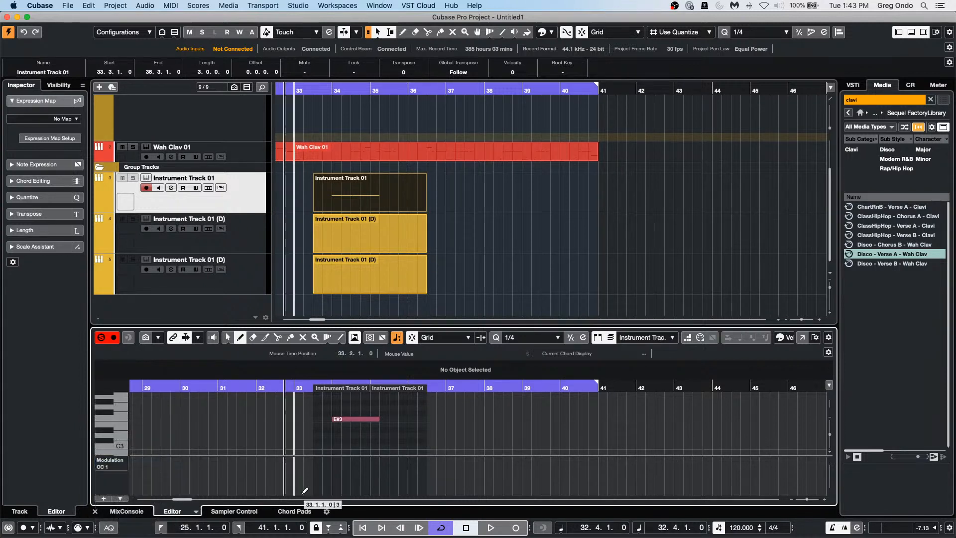
drag(331, 479, 399, 477)
key(j)
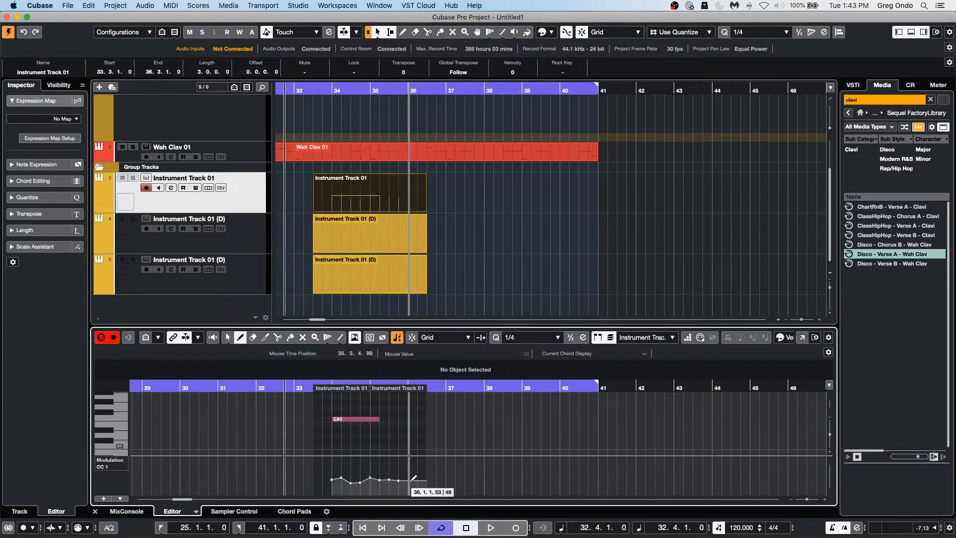
Step: Draw modulation curves across bars 33–36 in both duplicate tracks' parts
click(371, 240)
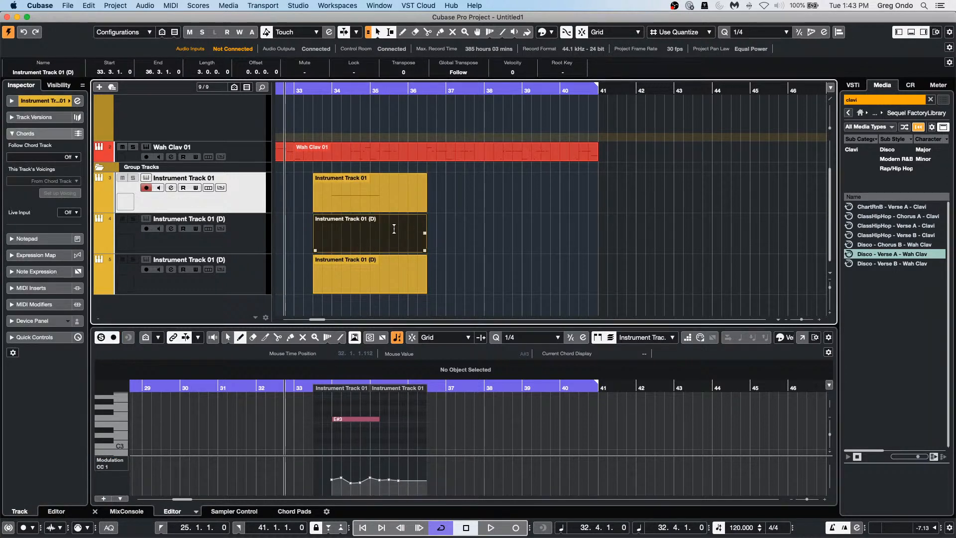
double_click(378, 242)
mouse_move(309, 469)
mouse_down()
mouse_move(323, 481)
mouse_move(369, 472)
mouse_move(428, 485)
mouse_up()
click(368, 281)
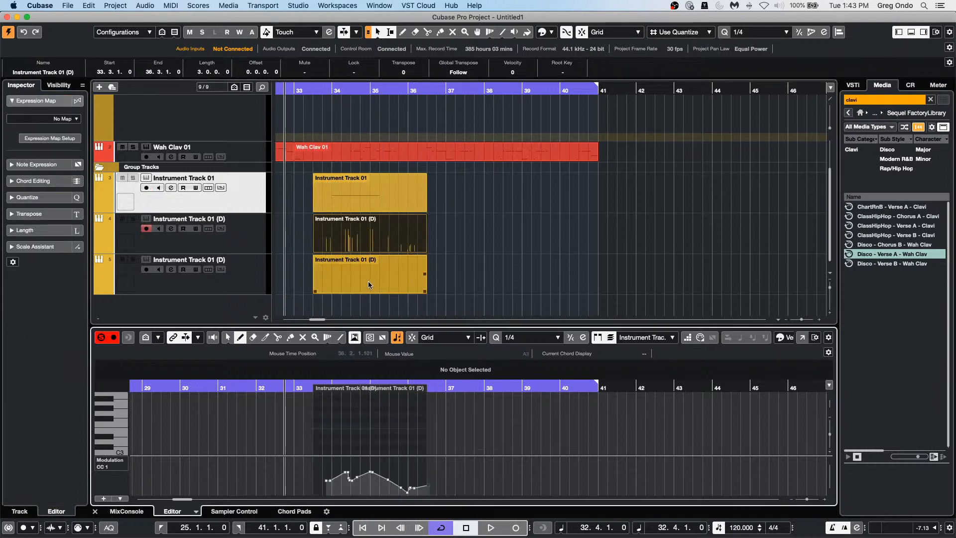
mouse_move(327, 470)
mouse_down()
mouse_move(421, 476)
mouse_move(463, 494)
mouse_up()
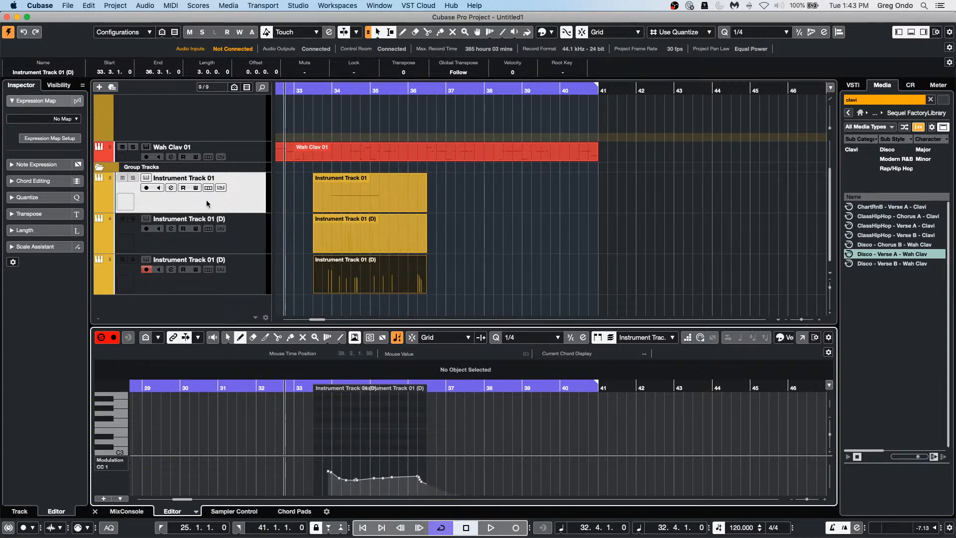
Step: Select and record-enable all three instrument tracks, with the playhead at bar 34.2
click(247, 283)
shift+click(244, 206)
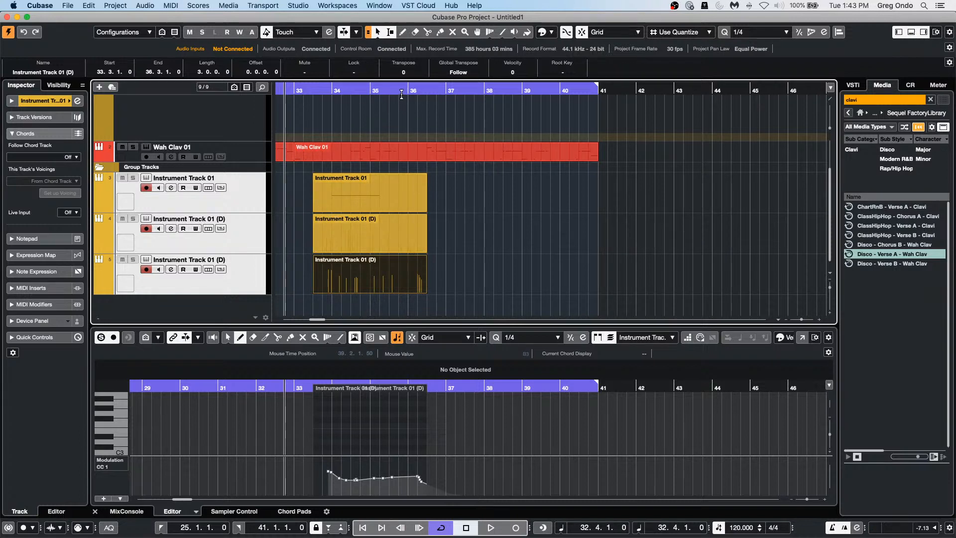
click(341, 91)
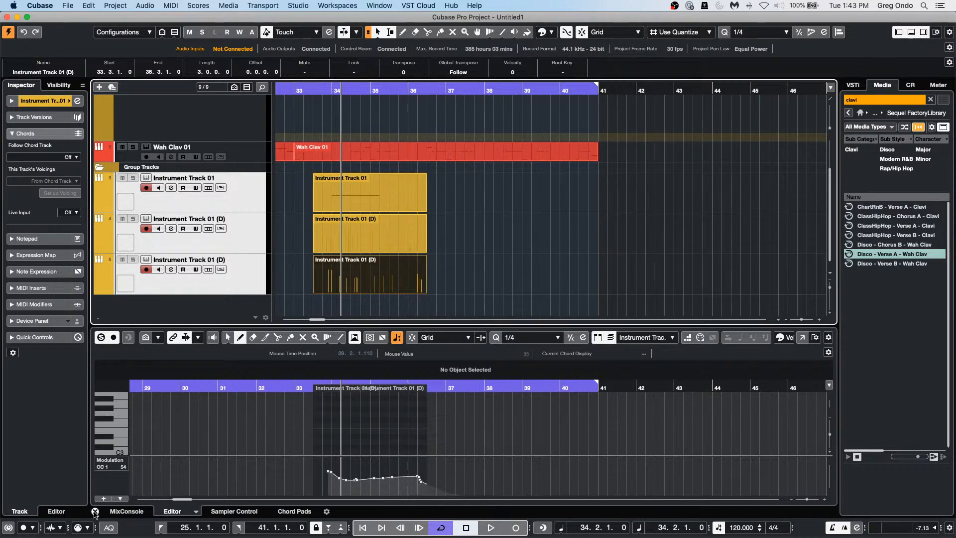
Step: Set the MIDI record mode to Replace with cycle recordings set to Overwrite
click(33, 530)
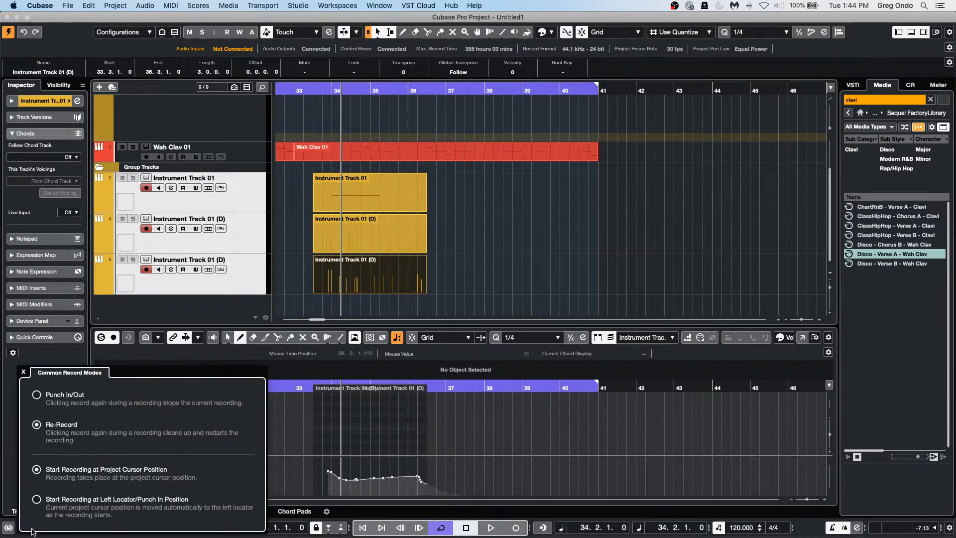
click(11, 479)
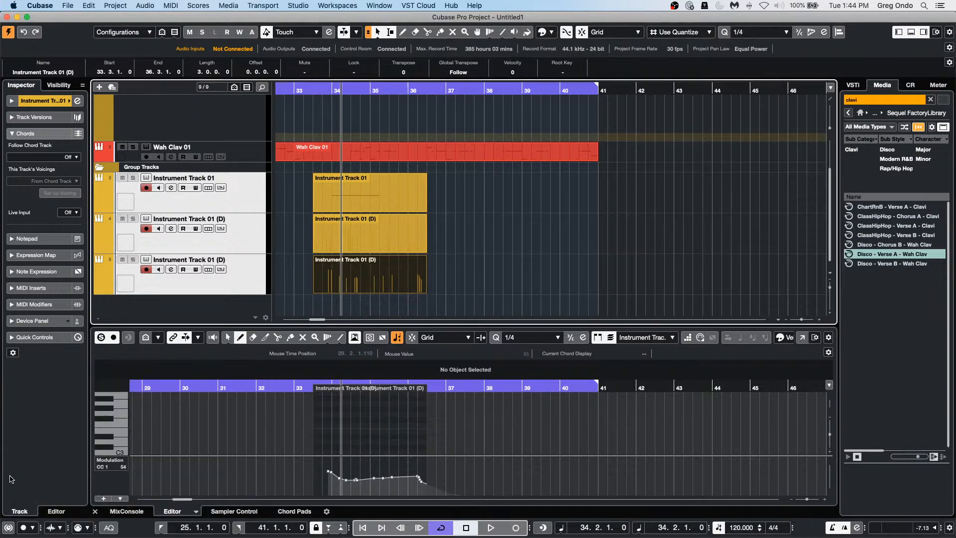
click(85, 529)
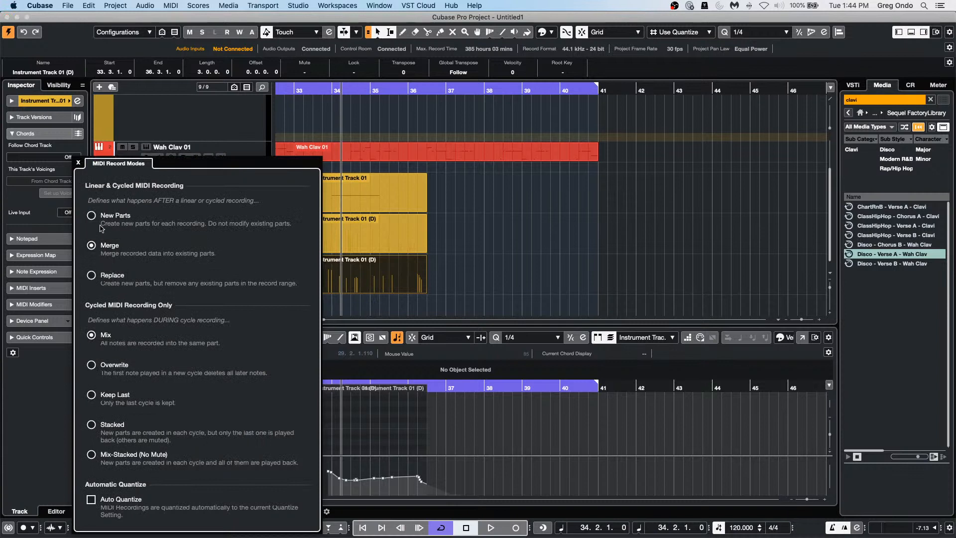
click(98, 282)
click(92, 366)
click(592, 274)
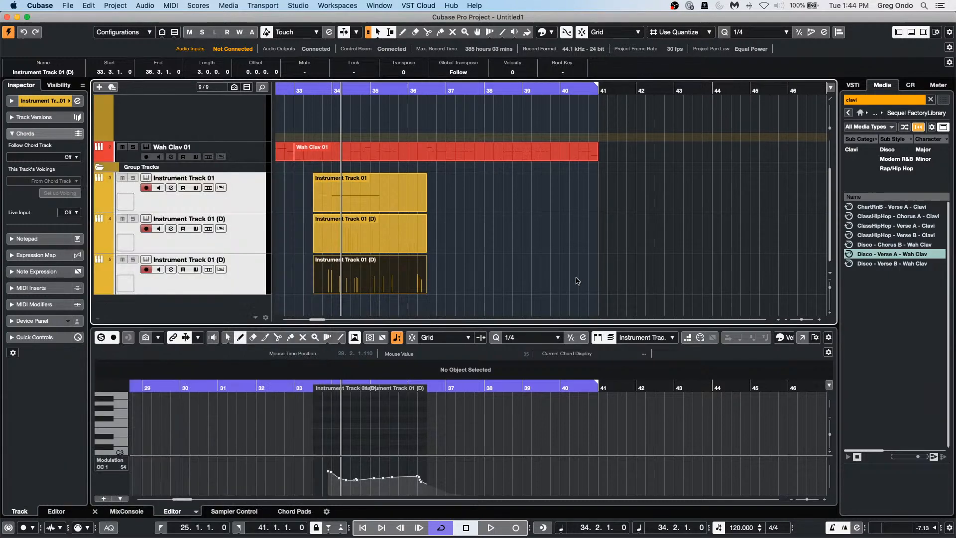
Step: Record a new take on the three armed instrument tracks, then stop
click(491, 528)
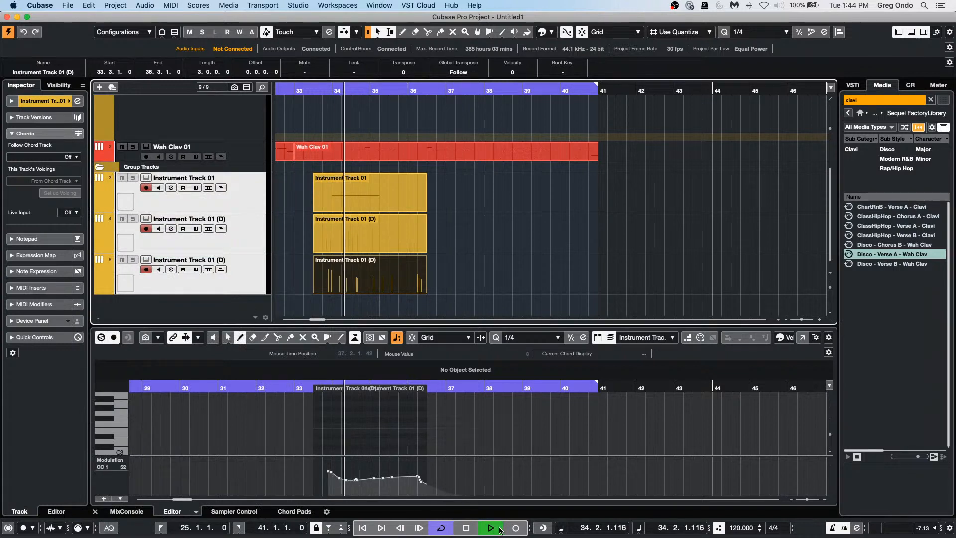
click(516, 528)
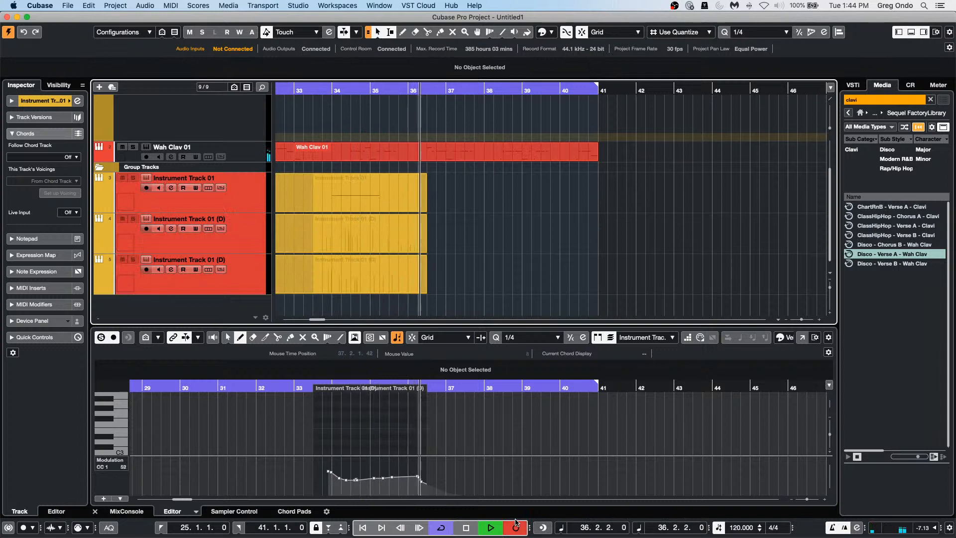
key(space)
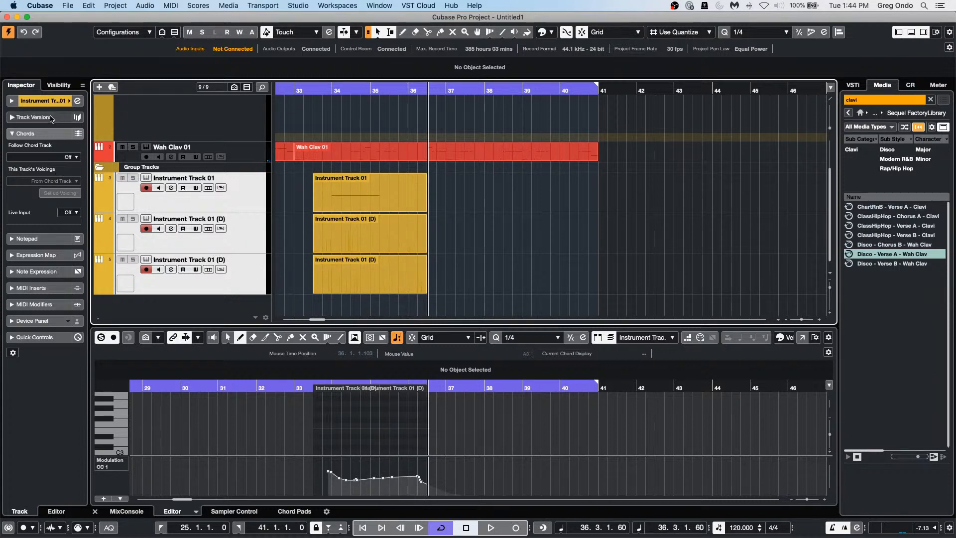
Step: Set the instrument tracks' MIDI input to All MIDI Inputs in the Inspector
click(40, 101)
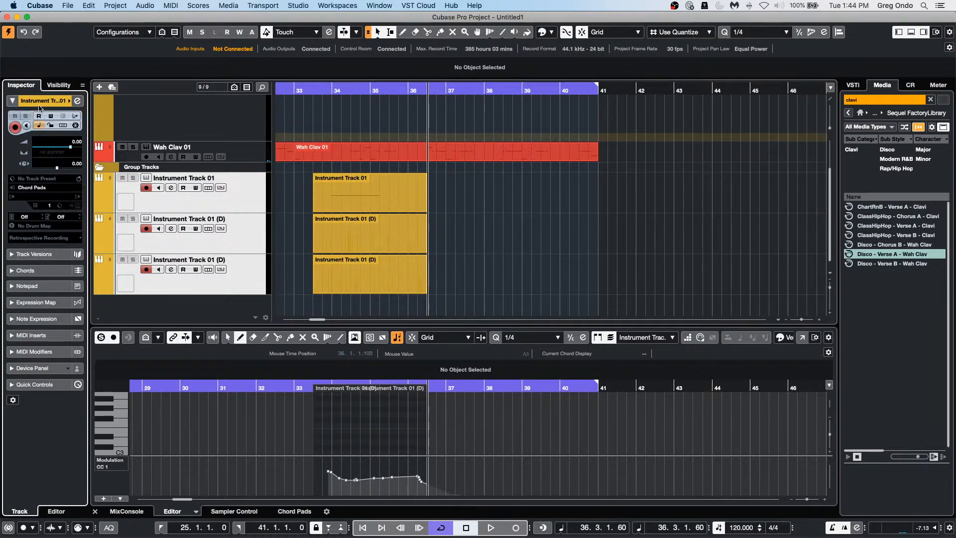
click(43, 190)
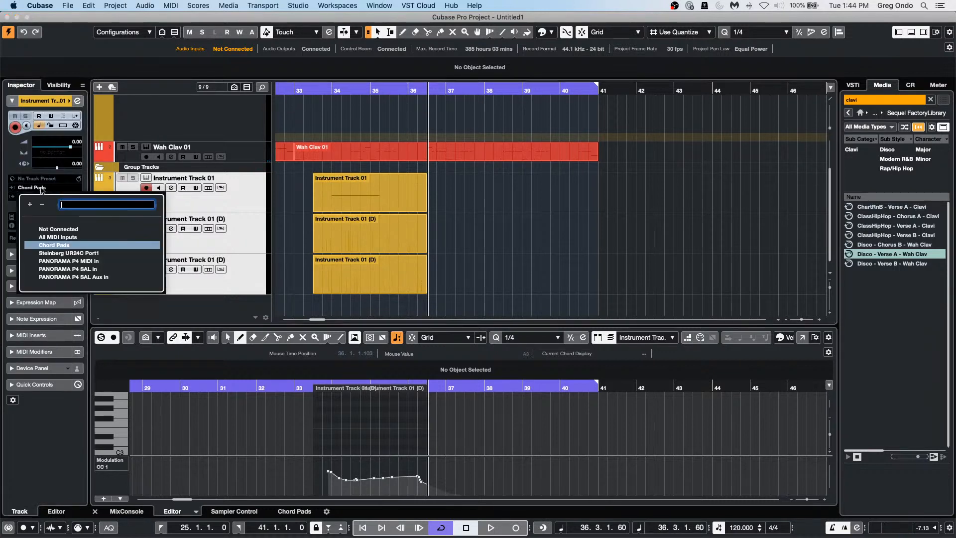
click(58, 237)
click(238, 244)
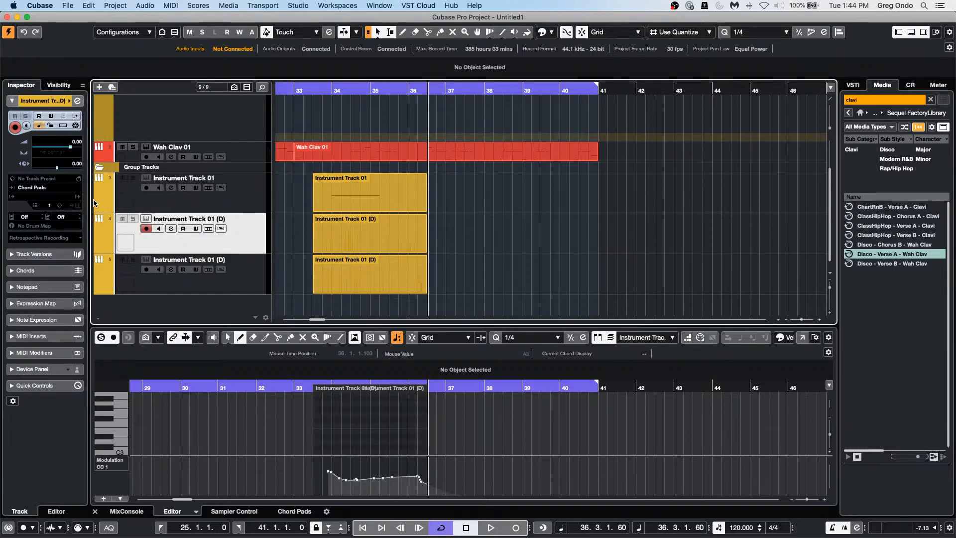
click(42, 187)
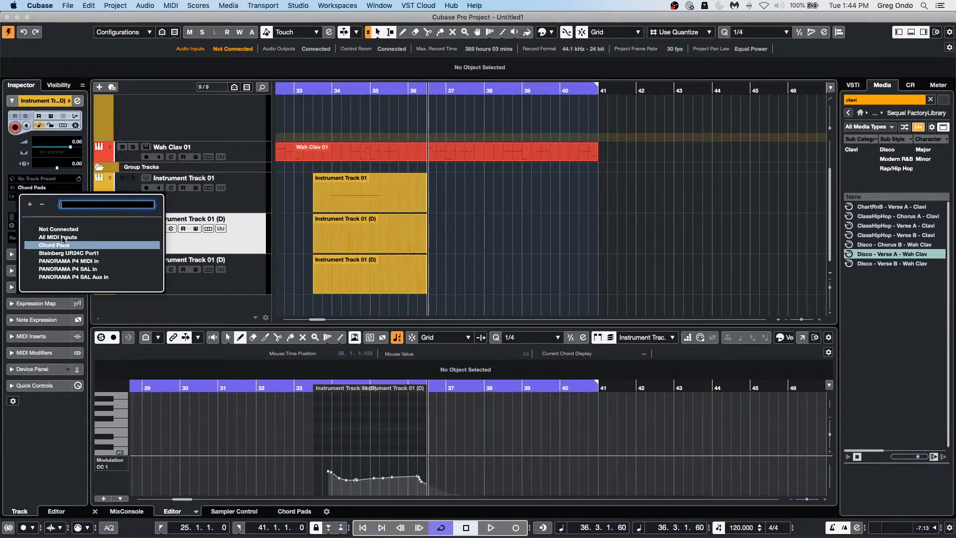
click(54, 245)
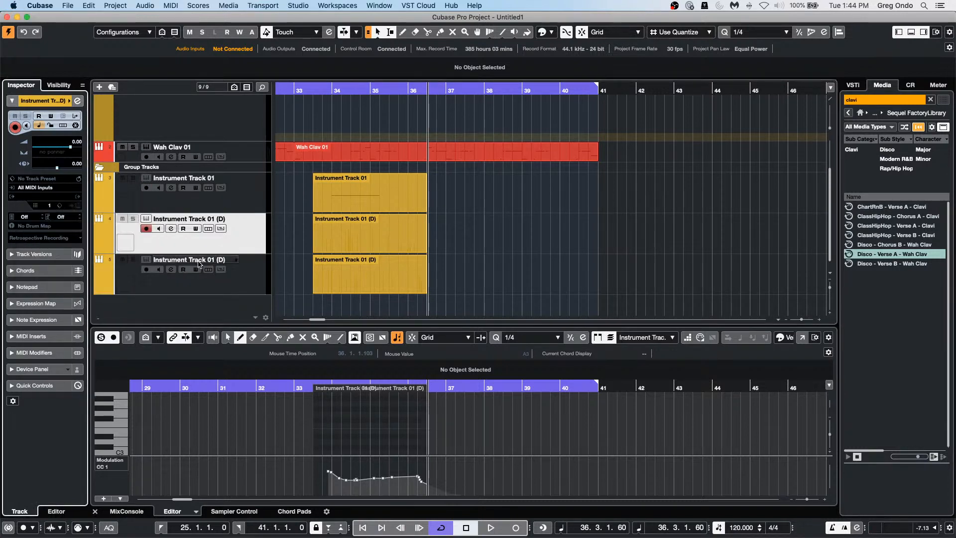
click(40, 188)
click(55, 239)
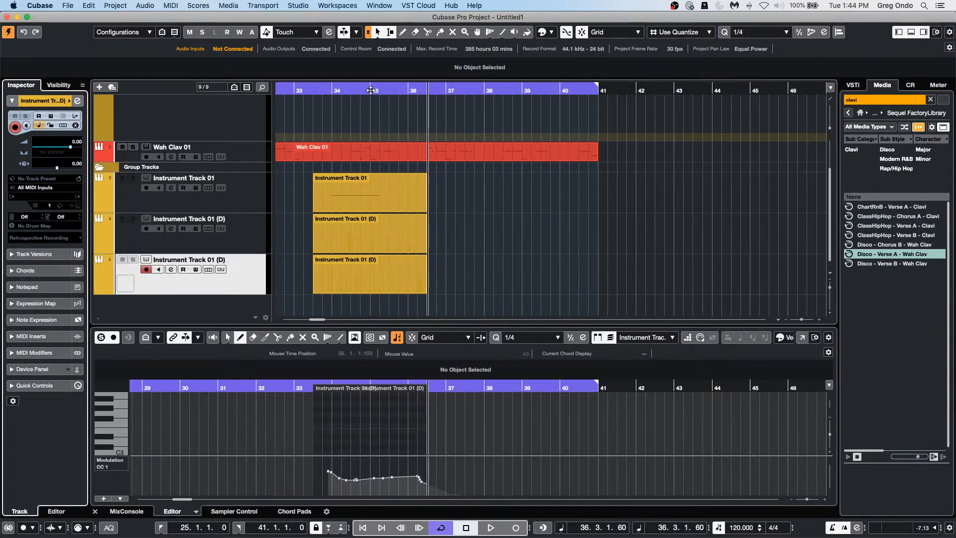
Step: Record a take on track 5 starting from bar 33.3
click(308, 91)
key(space)
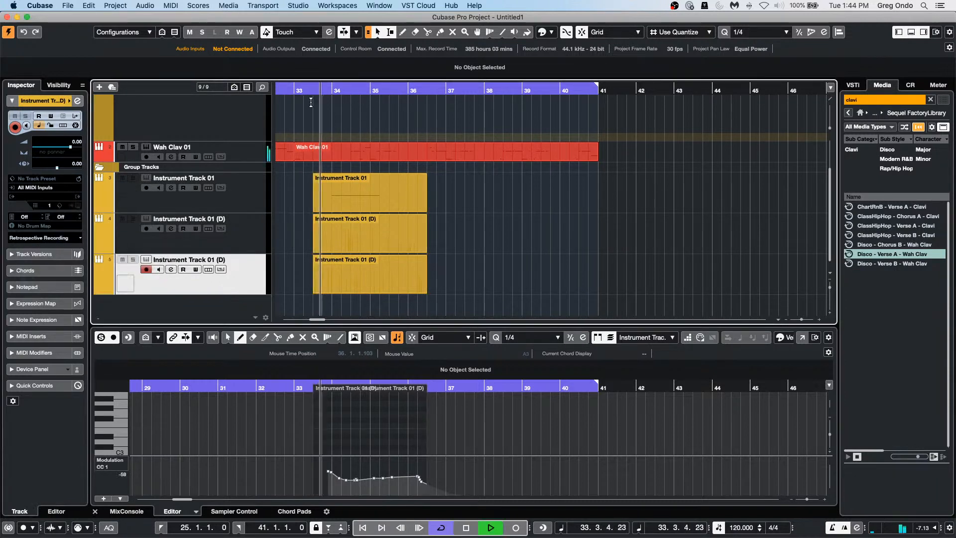
click(516, 531)
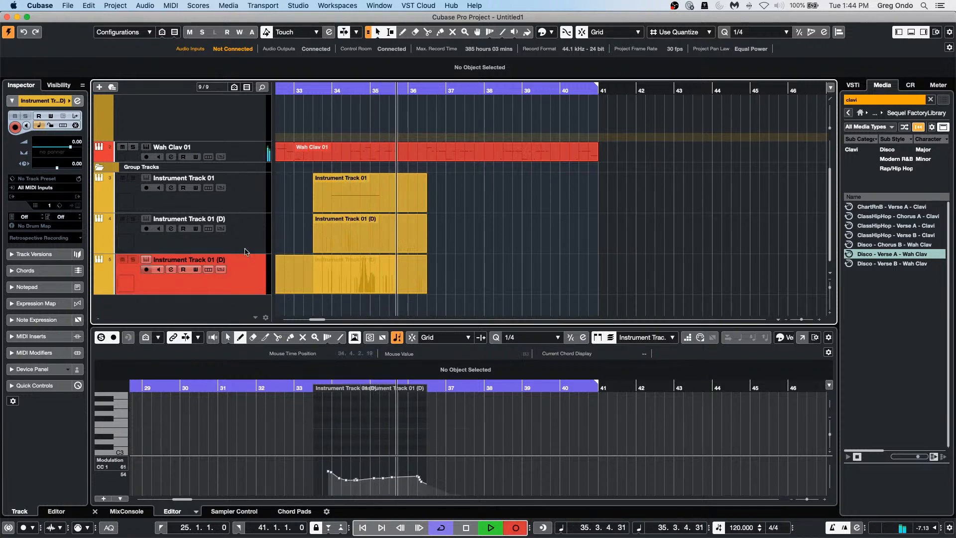
key(space)
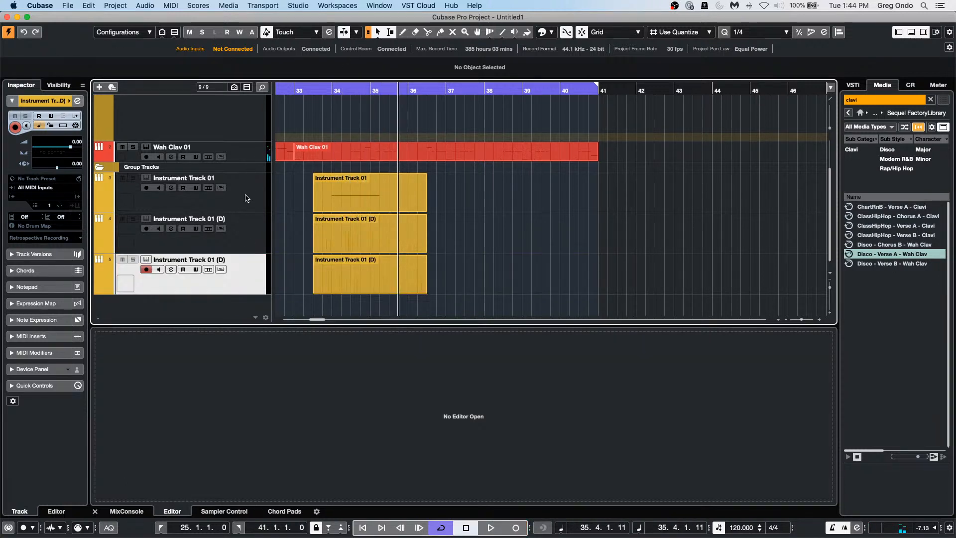
Step: Select all three instrument tracks and record a take starting from bar 34.3
shift+click(246, 198)
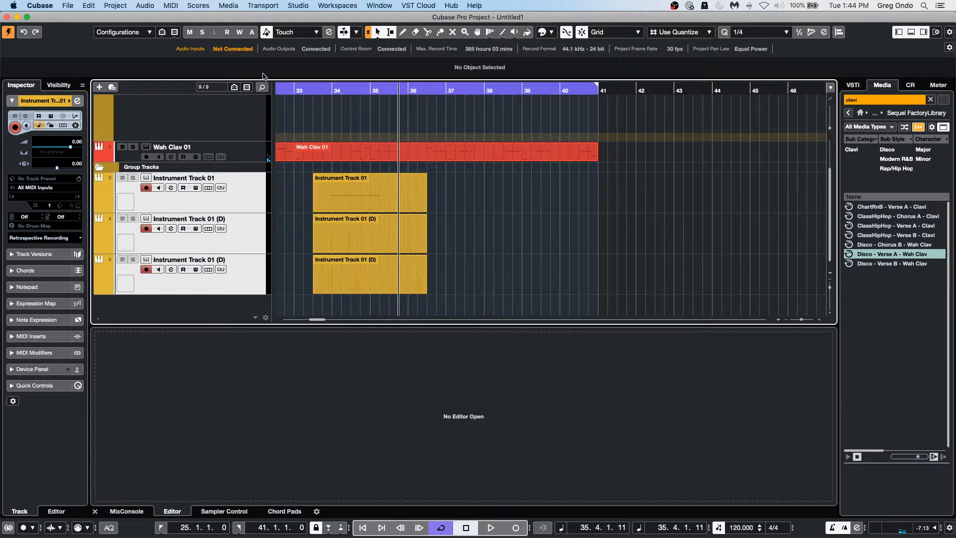
click(351, 93)
key(space)
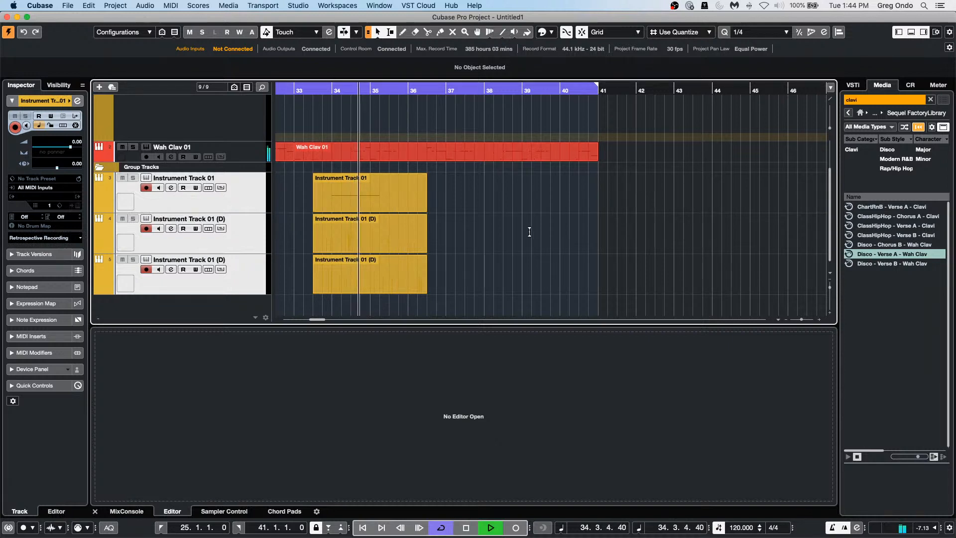
click(517, 527)
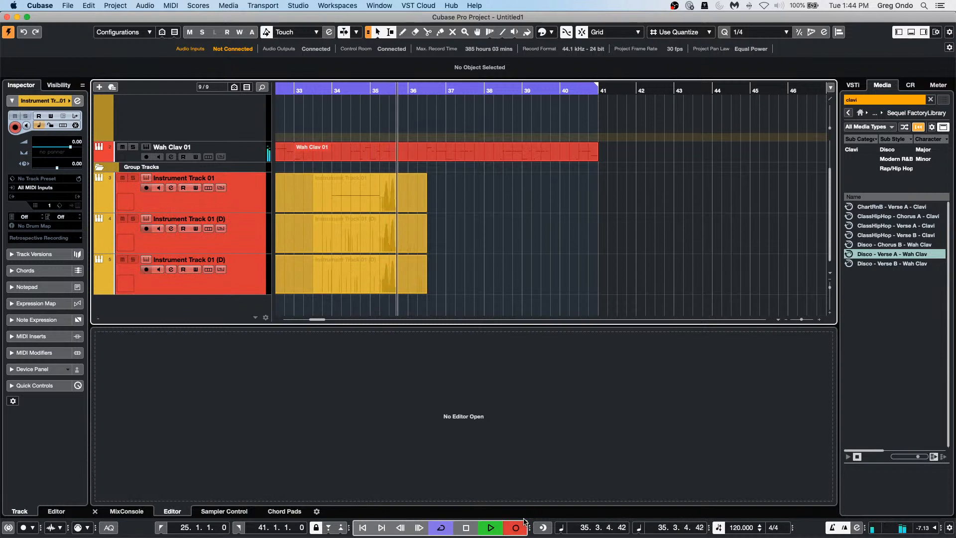
key(space)
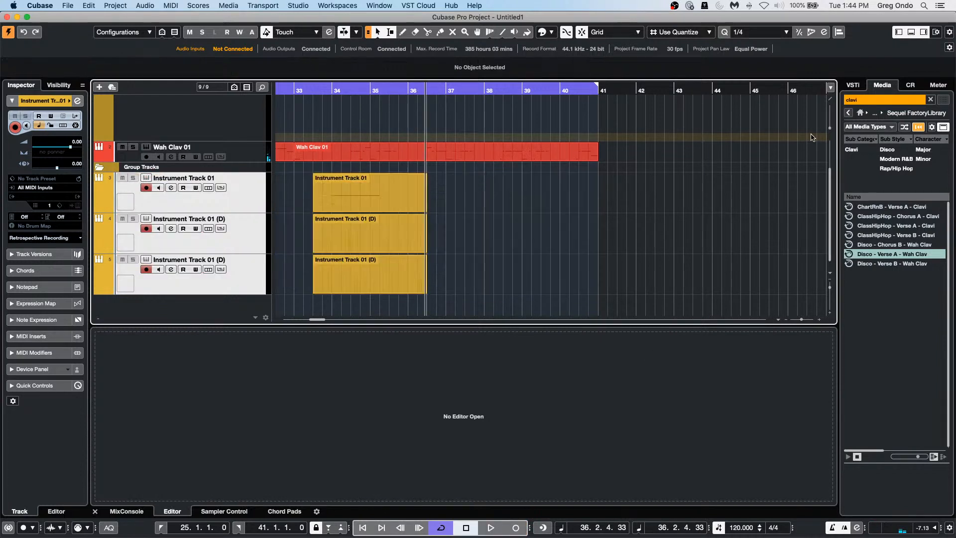
Step: Open the Instrument Track 01 part and marquee-select its CC1 modulation events
click(380, 209)
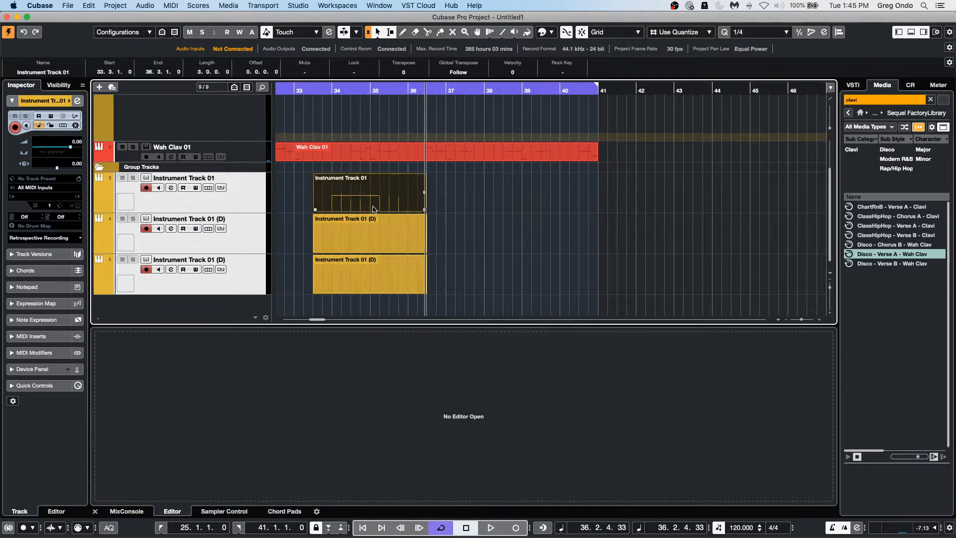
double_click(374, 209)
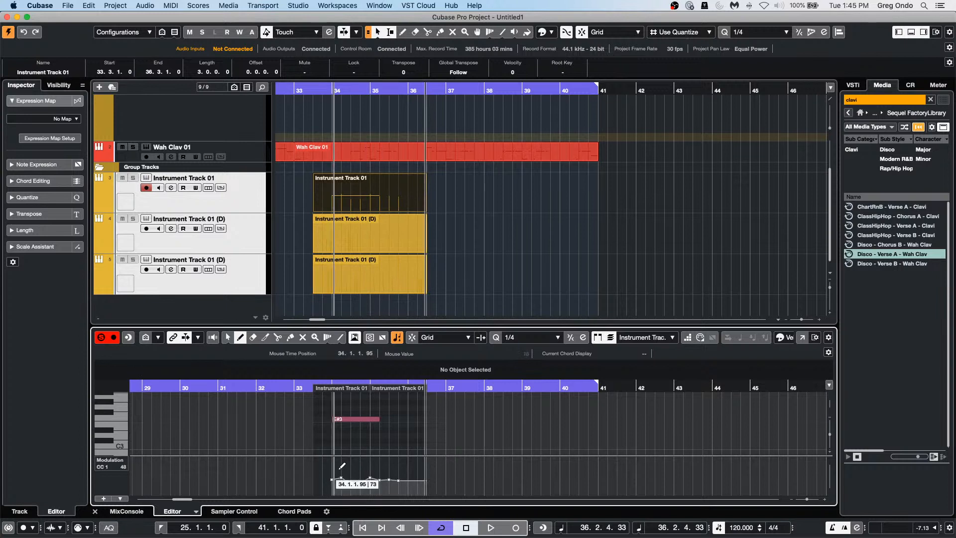
key(1)
drag(328, 470, 444, 495)
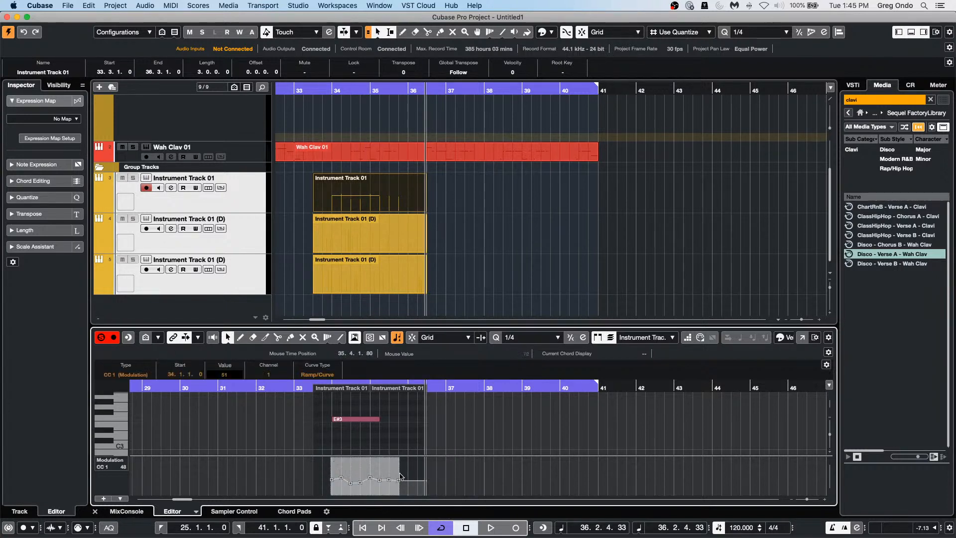
mouse_move(401, 464)
Step: Copy the selected CC1 events and bring up the track 4 part in the editor
click(117, 499)
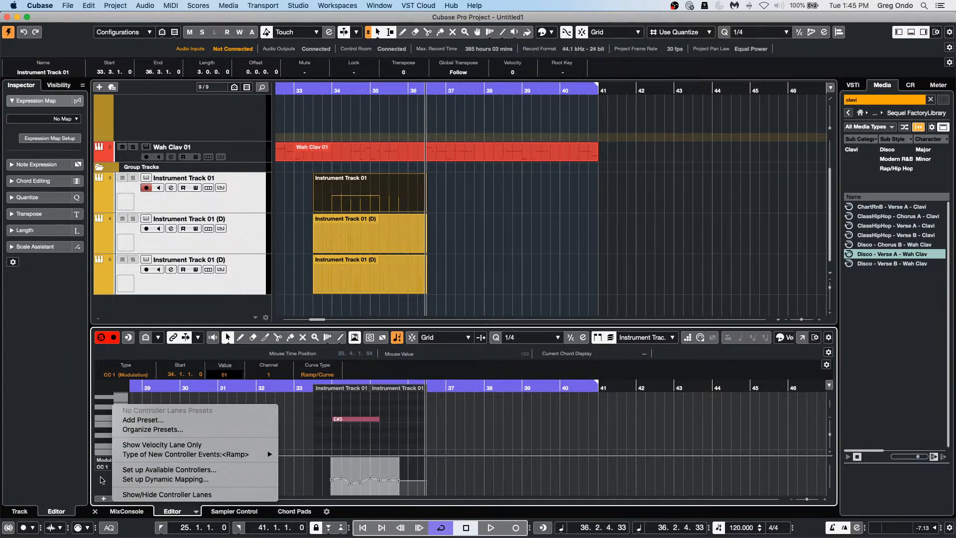
click(102, 480)
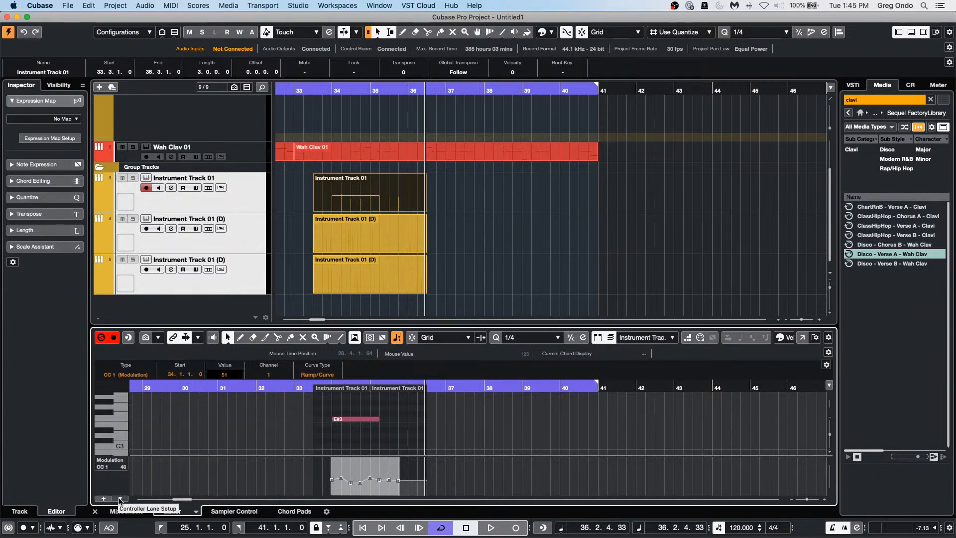
right_click(122, 484)
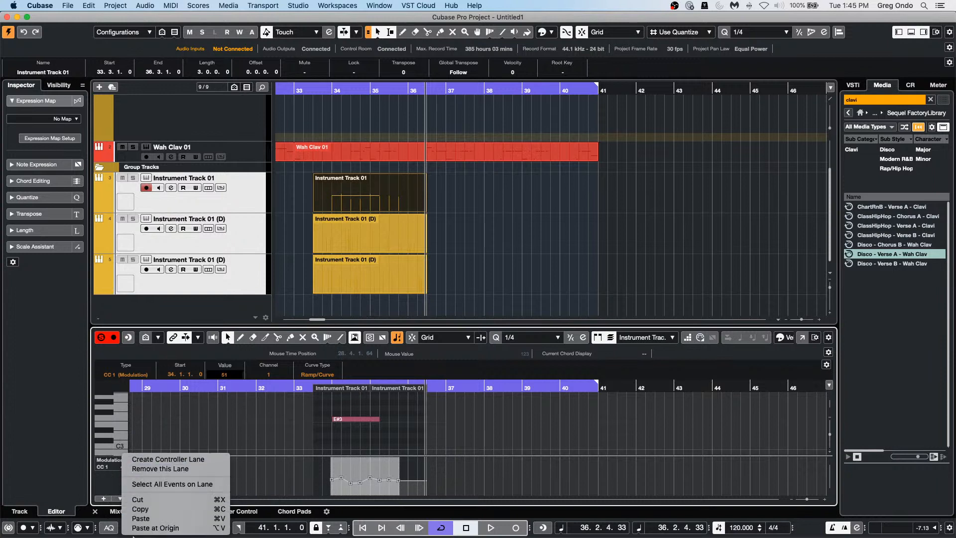
click(156, 509)
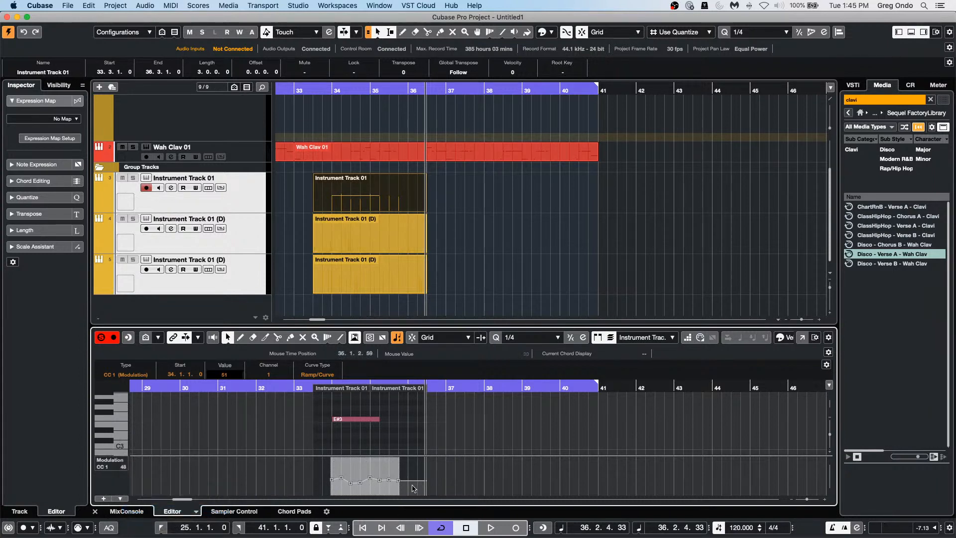
click(361, 238)
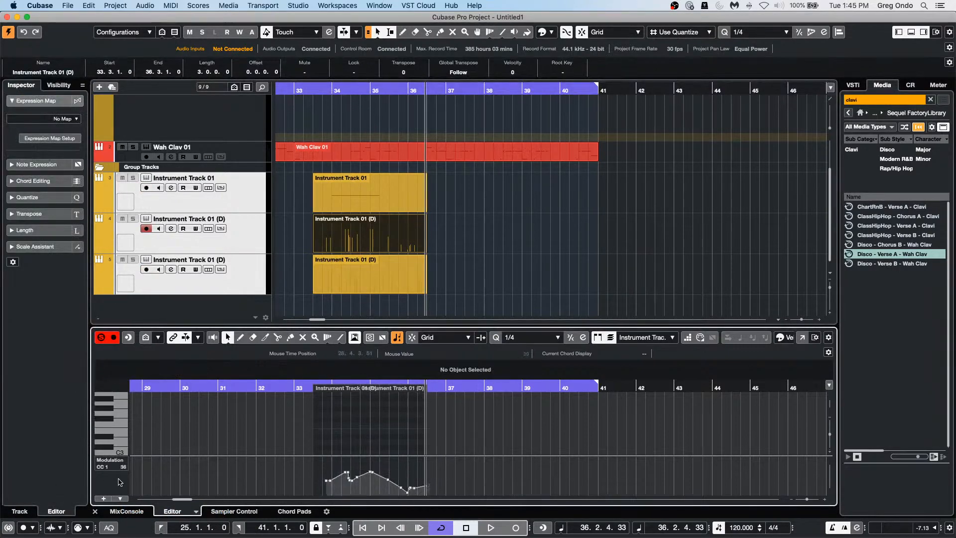
Step: Paste the copied CC1 curve at origin into the track 4 and track 5 parts, then zoom in near bar 33
click(120, 498)
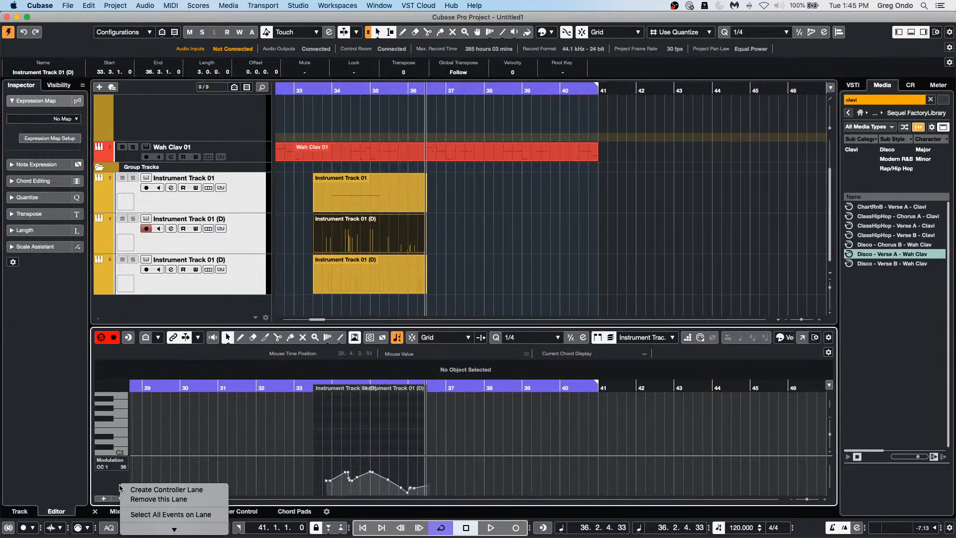
click(159, 528)
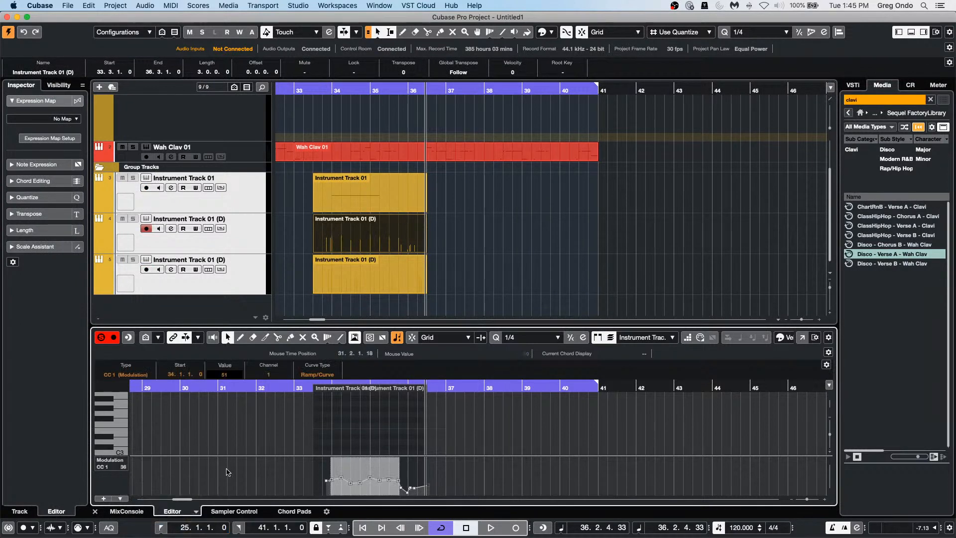
click(389, 282)
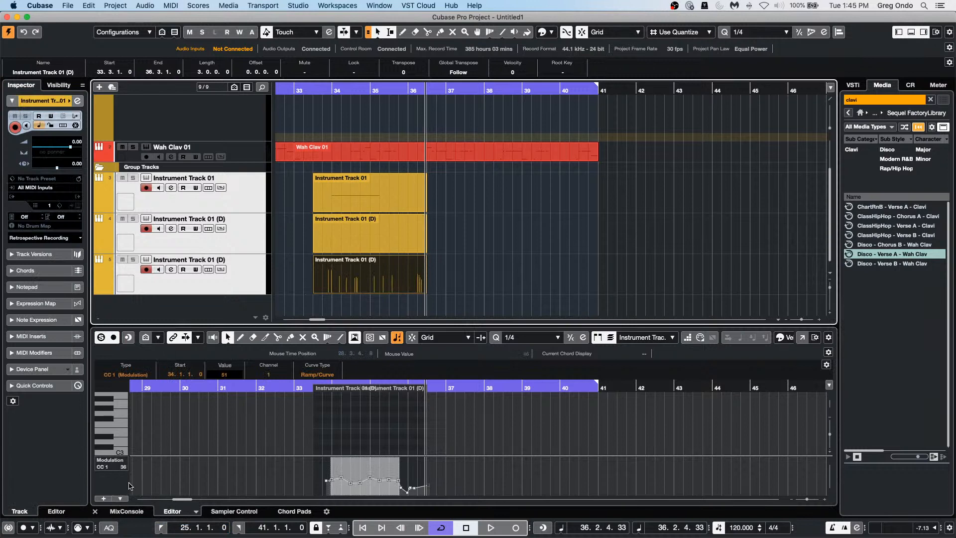
double_click(391, 277)
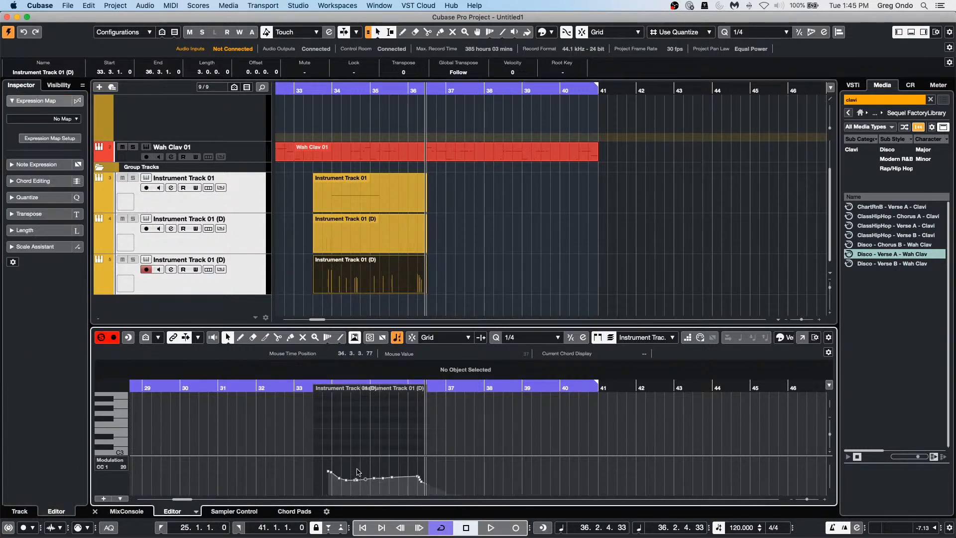
click(120, 498)
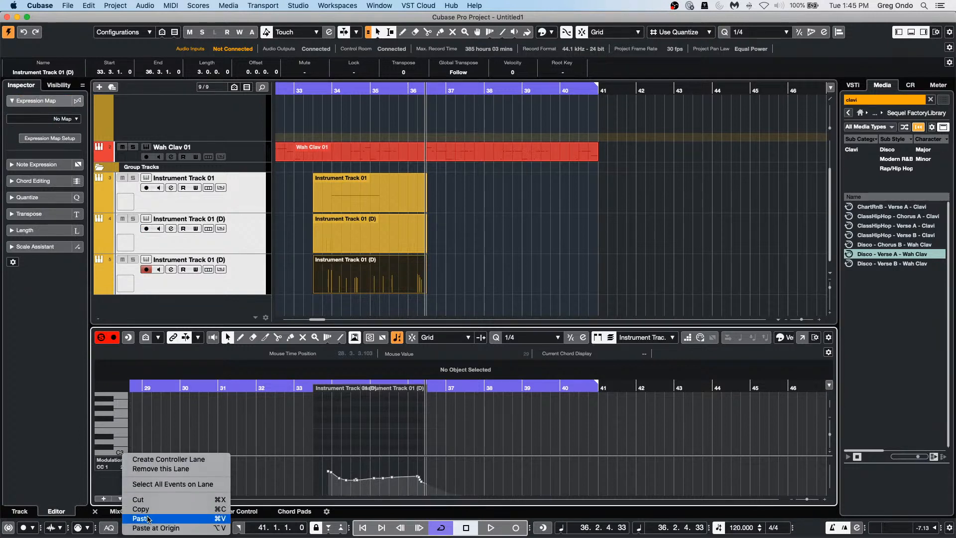
click(147, 529)
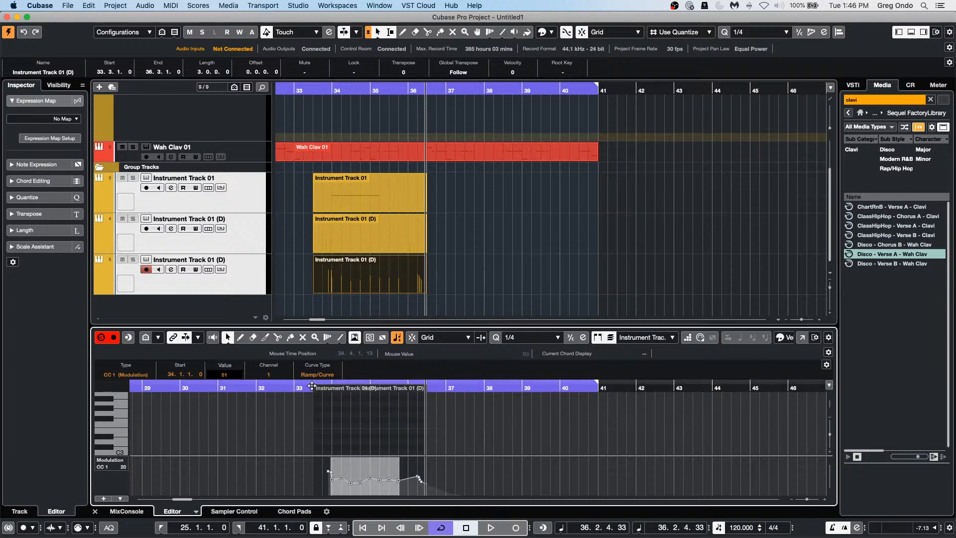
drag(322, 382, 375, 444)
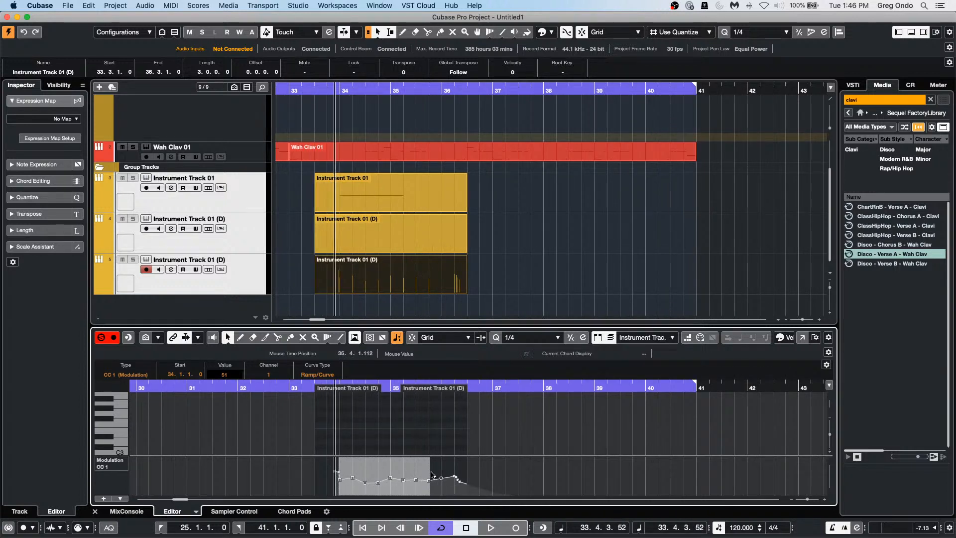
click(488, 473)
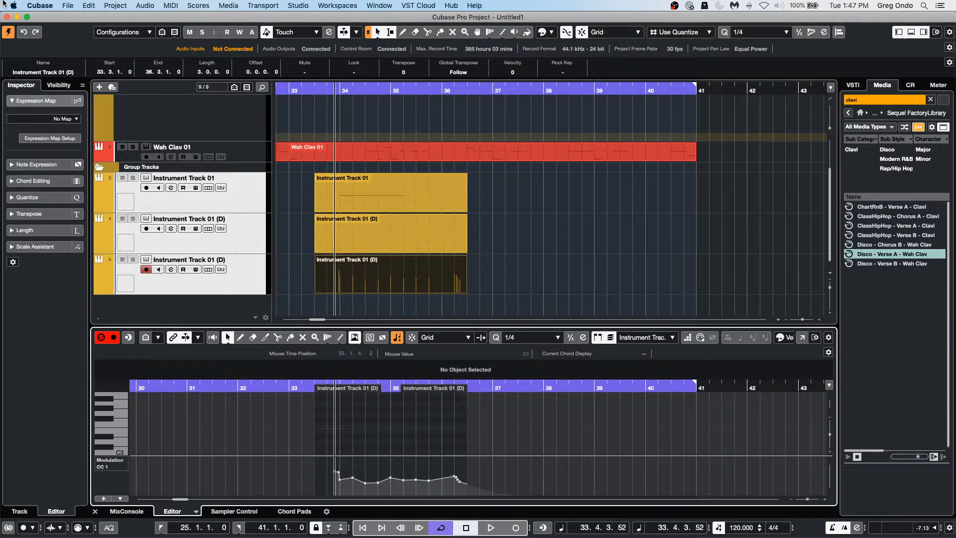
Step: Open the recent project 'be someone' and activate it
click(67, 7)
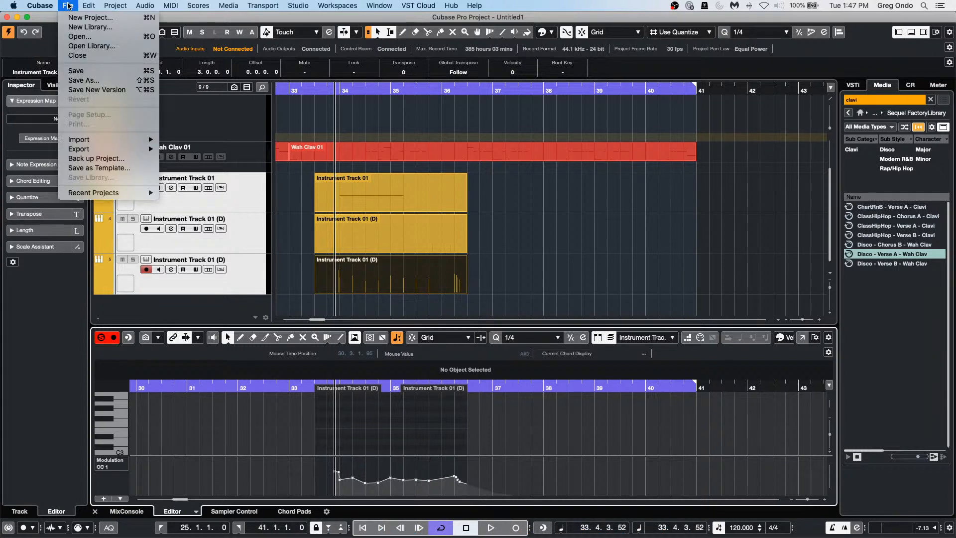
mouse_move(91, 197)
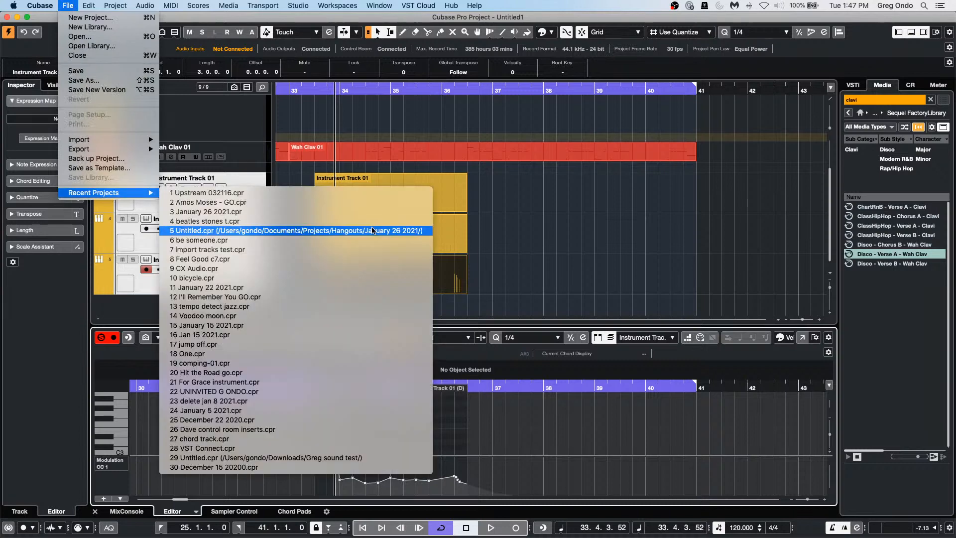
click(369, 243)
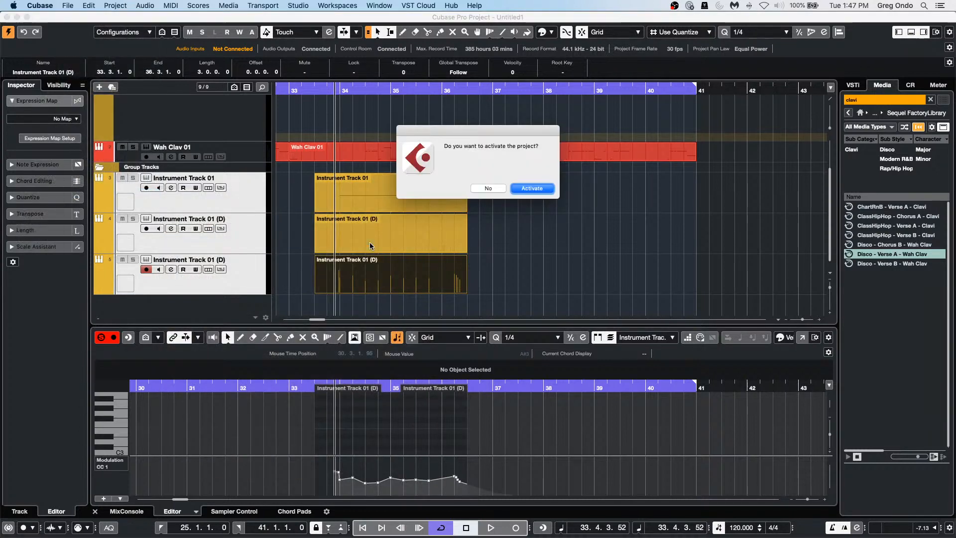
click(532, 188)
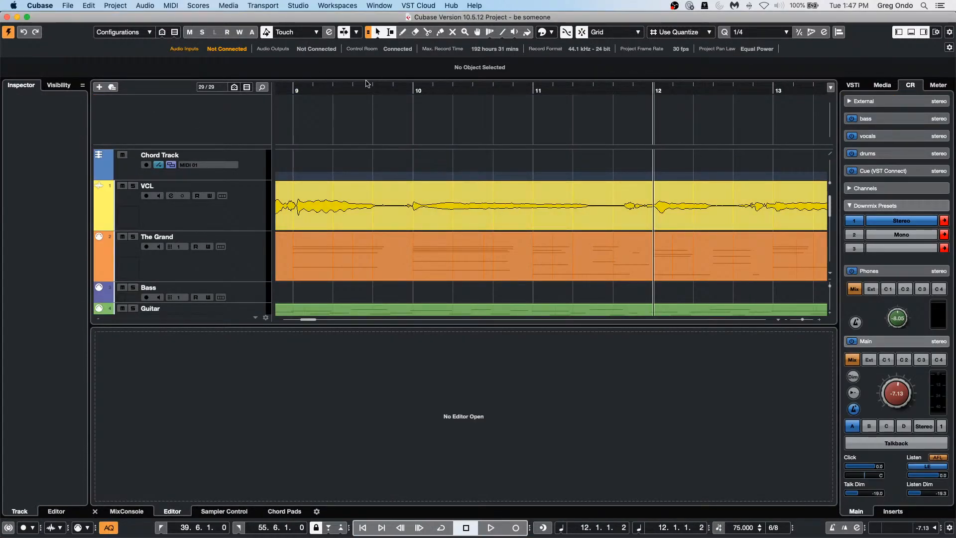
Step: Zoom out to bars 5–33, play the song, and mark a short VCL range near bar 12
mouse_move(352, 89)
mouse_down()
mouse_move(345, 47)
mouse_move(351, 86)
mouse_up()
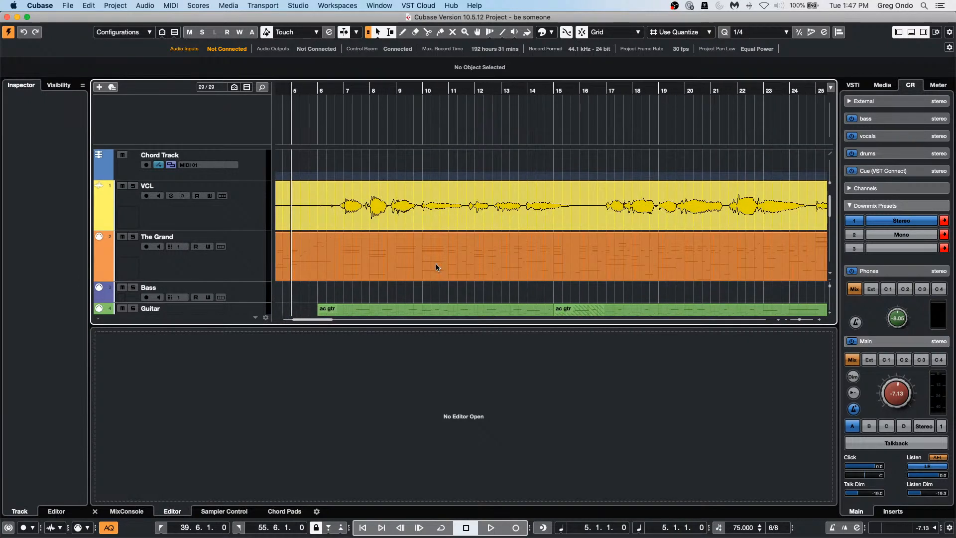
key(space)
key(space)
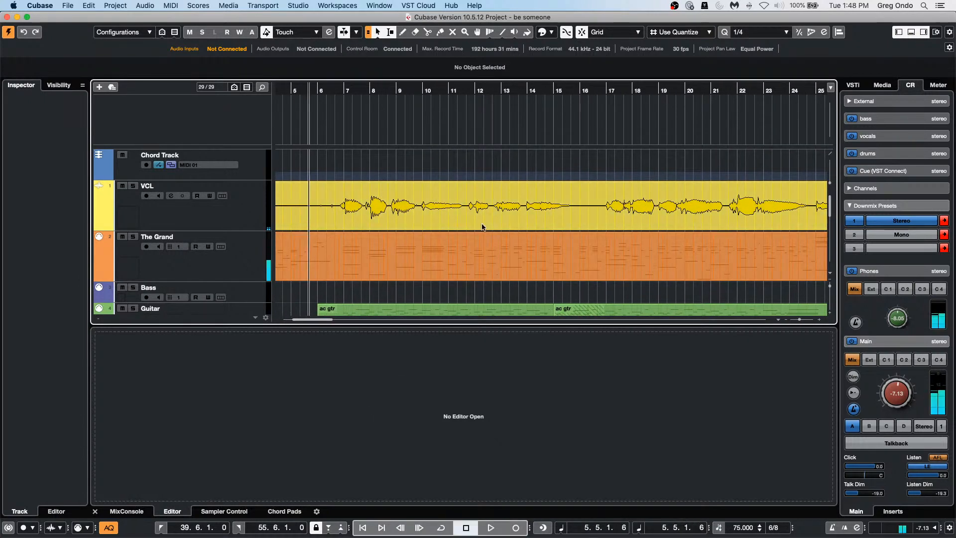
drag(471, 202, 492, 204)
Step: Generate three harmony voices (Soprano, Alto, Tenor) from the marked VCL range
click(144, 6)
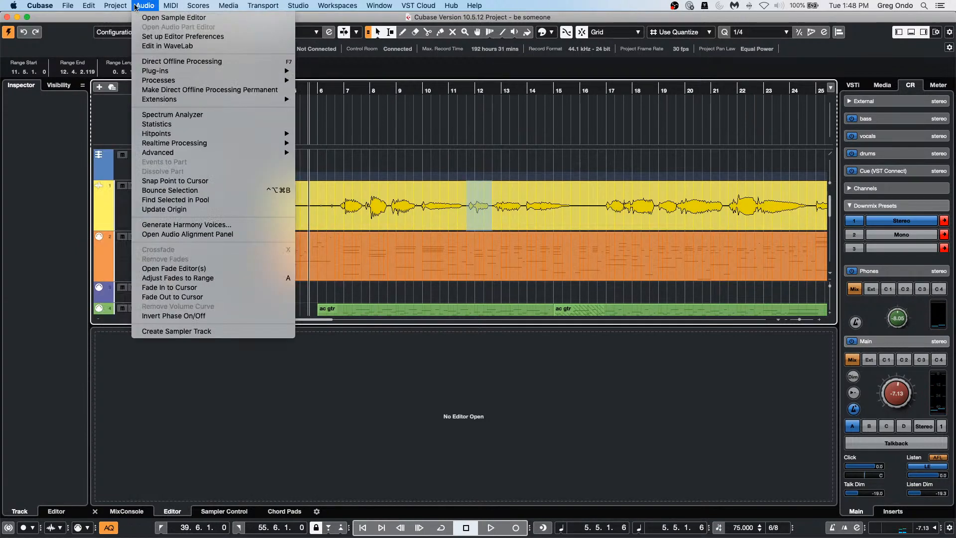
click(185, 224)
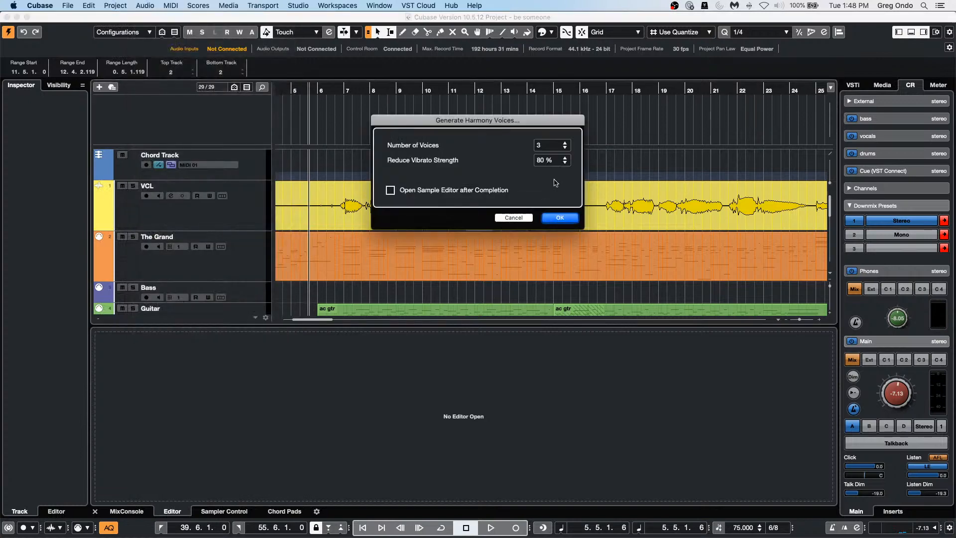
click(564, 218)
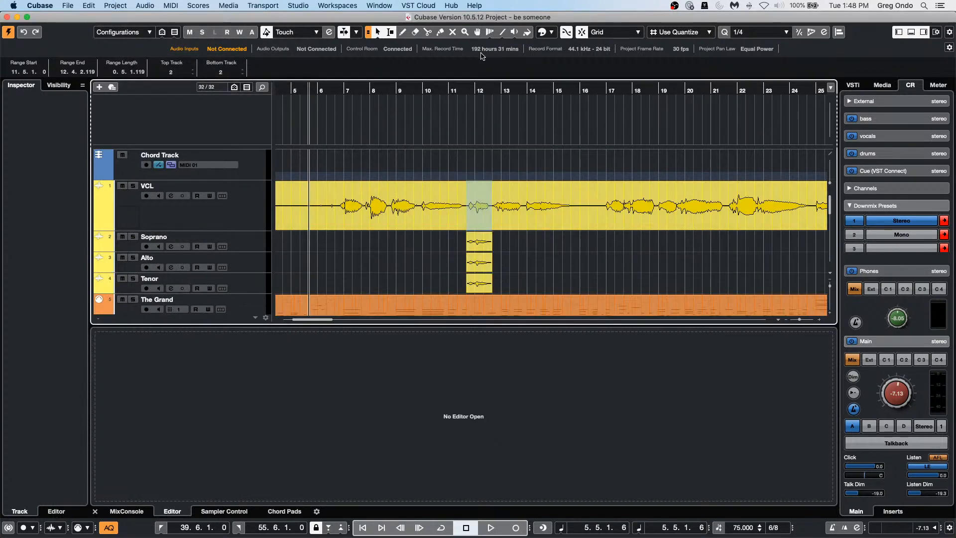
Step: Play the harmonies back from bar 11, then undo the generated voice tracks
click(454, 95)
drag(455, 97, 452, 111)
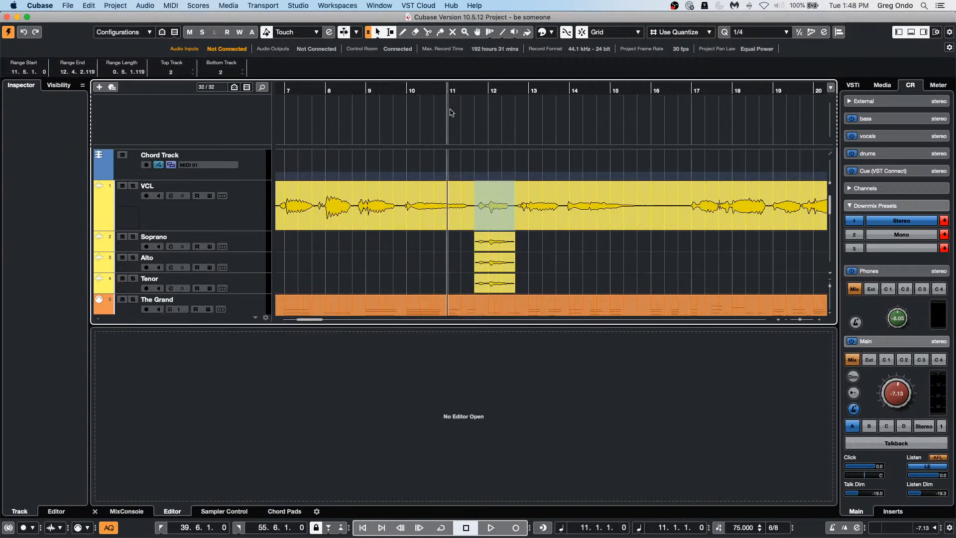
key(space)
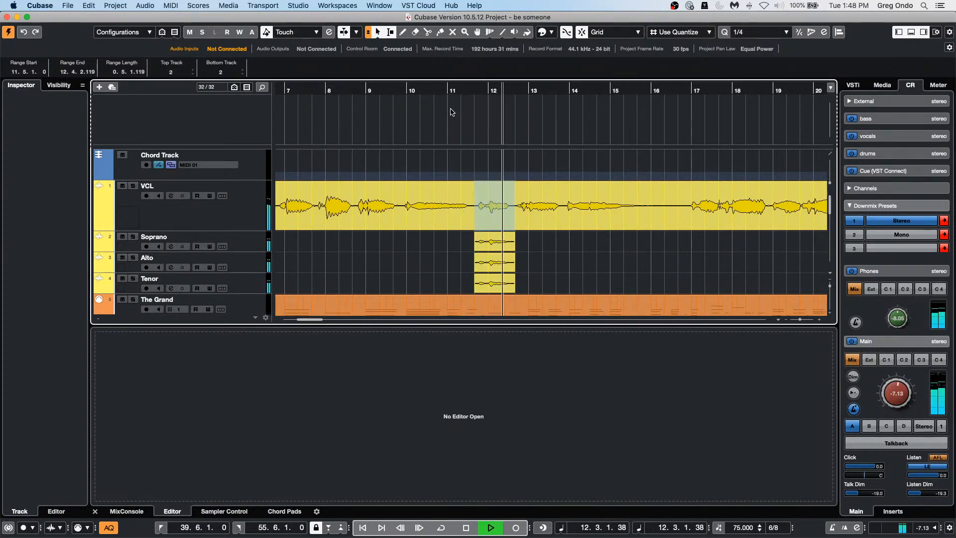
key(space)
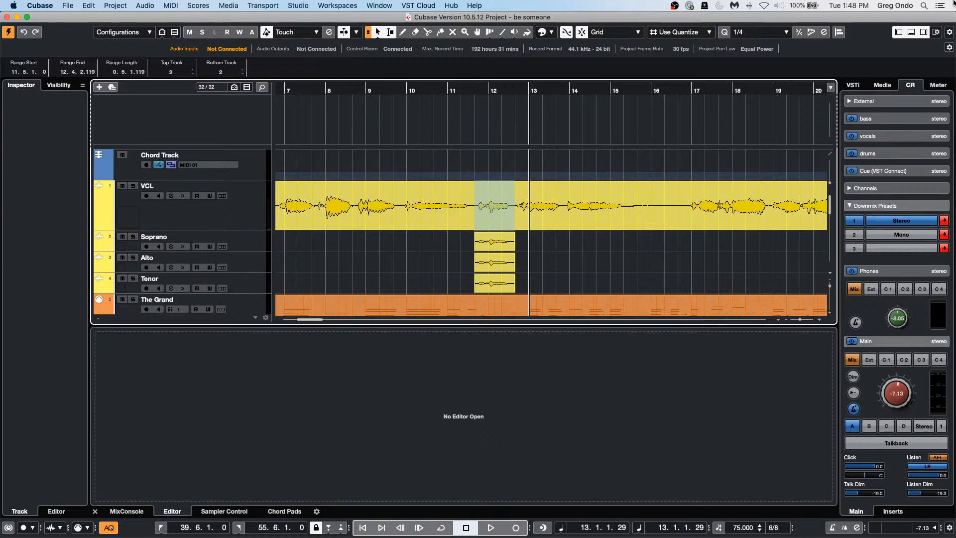
key(super+z)
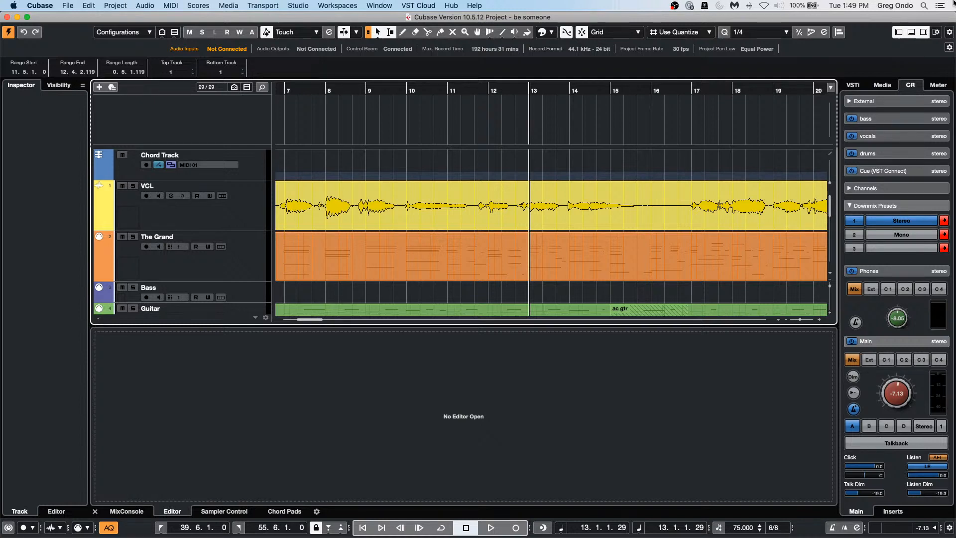
mouse_move(482, 537)
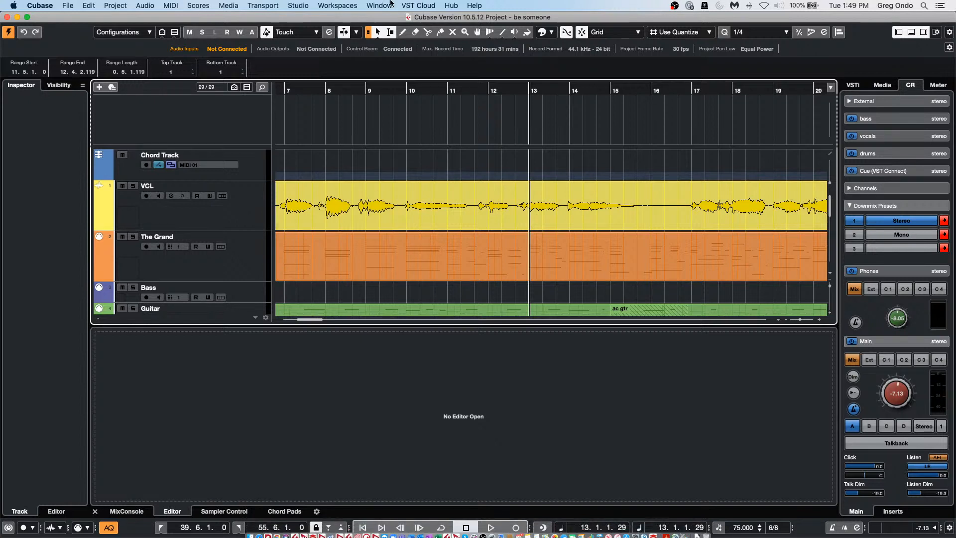
Step: Select the VCL track, set the playback position to bar 7, and check the Window menu
click(237, 219)
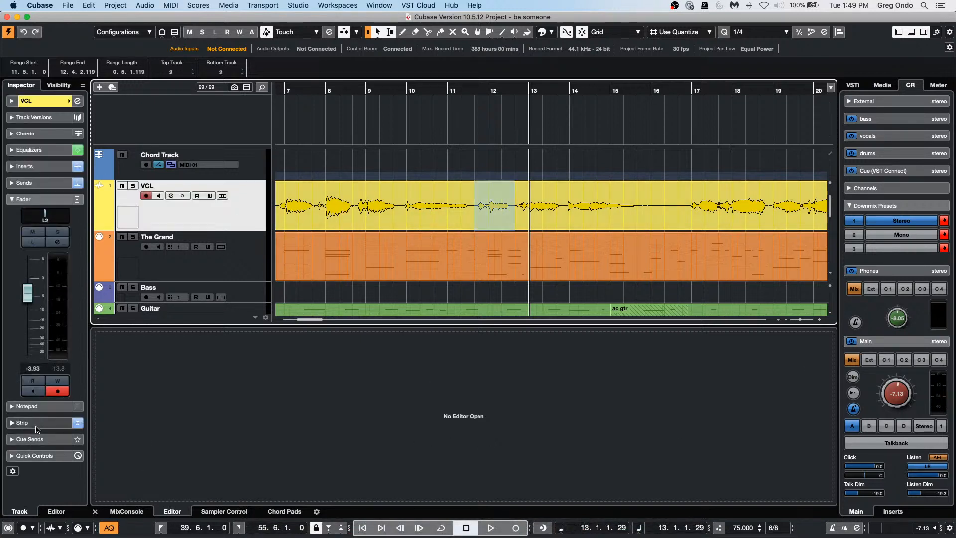
click(298, 85)
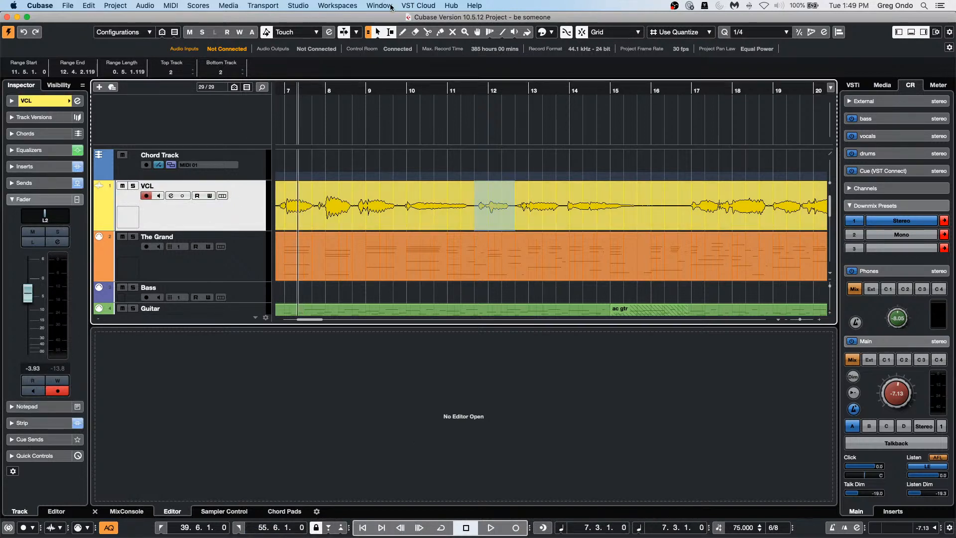
click(416, 6)
mouse_move(394, 7)
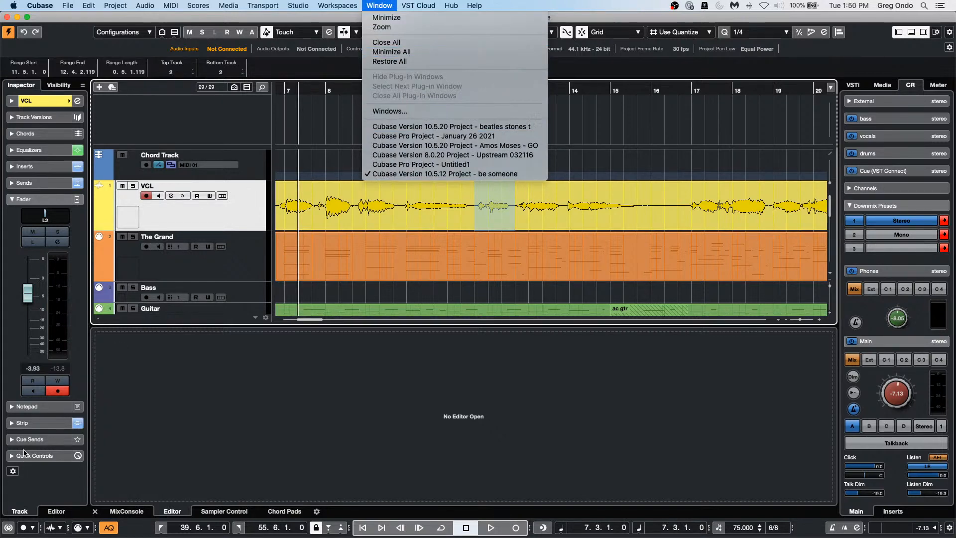
click(42, 412)
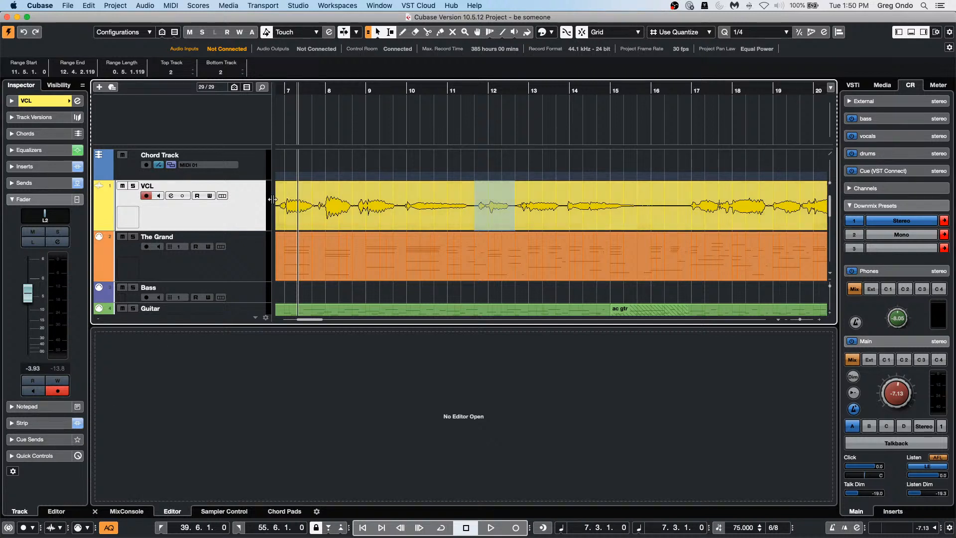
Step: Load Track Control into The Grand's first MIDI insert slot, replacing MIDI Control
click(239, 251)
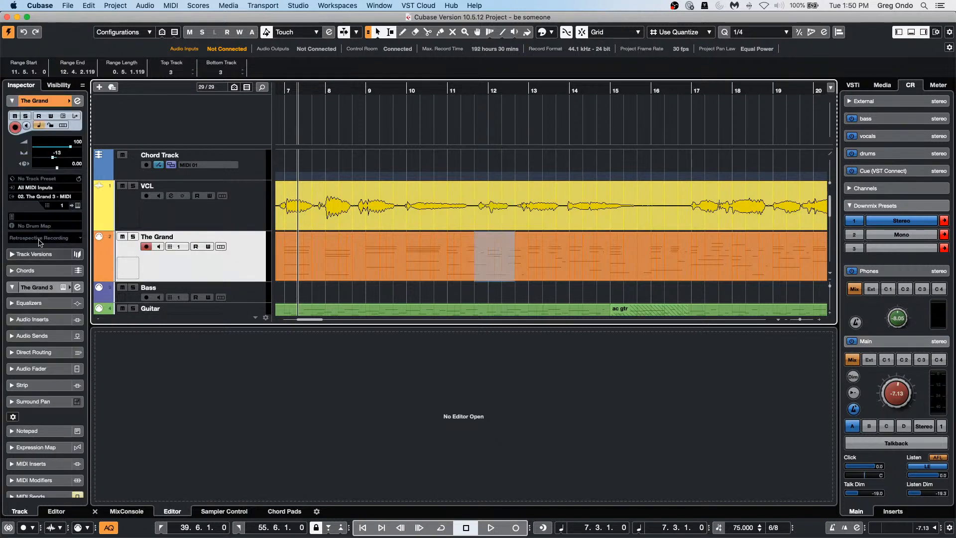
click(31, 464)
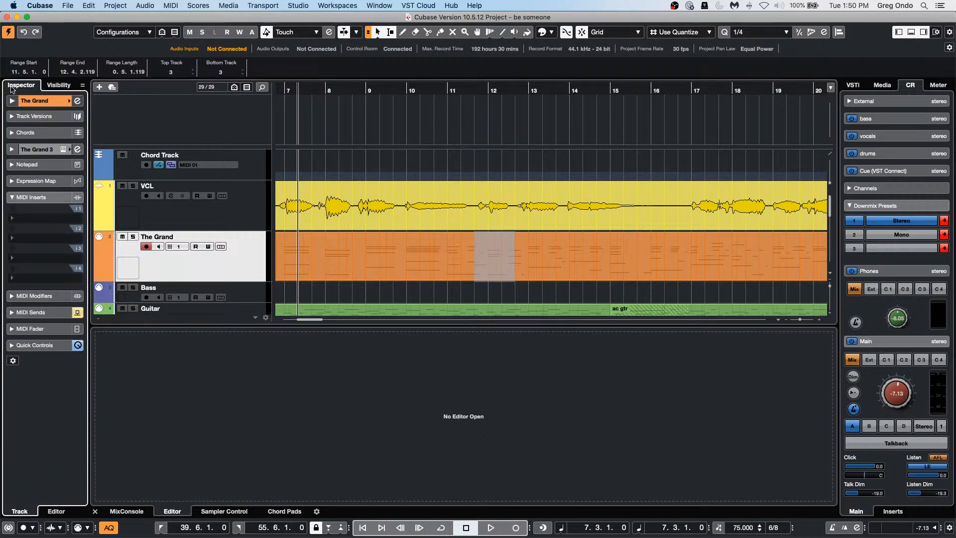
click(38, 216)
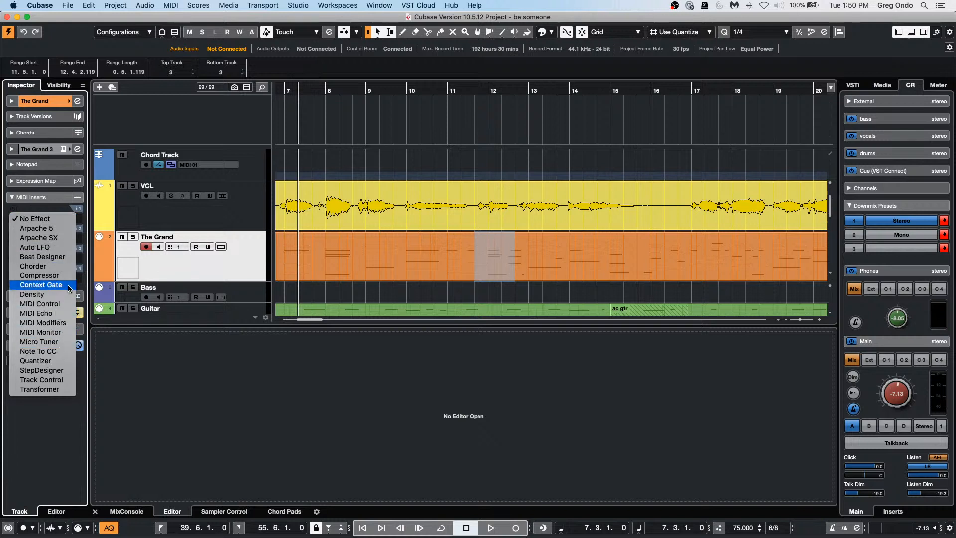
click(55, 303)
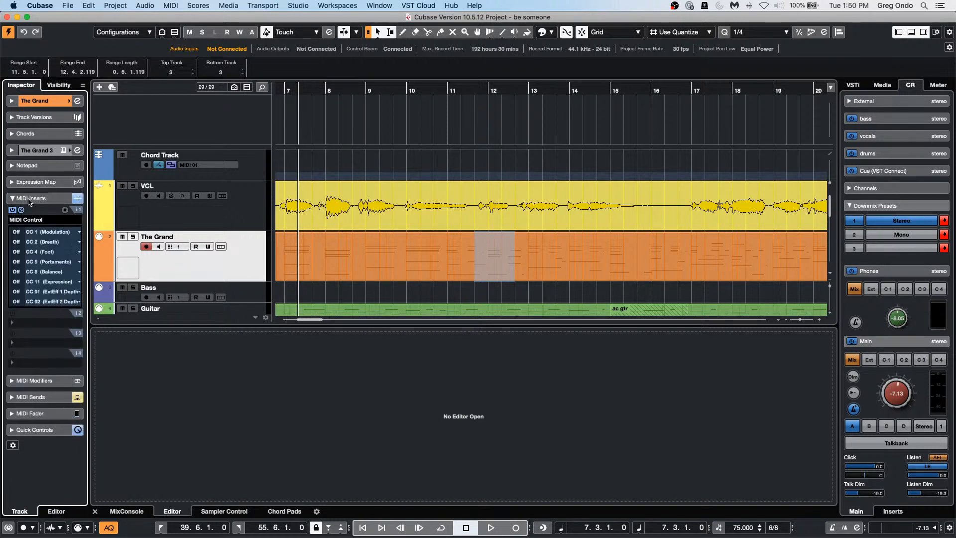
click(52, 221)
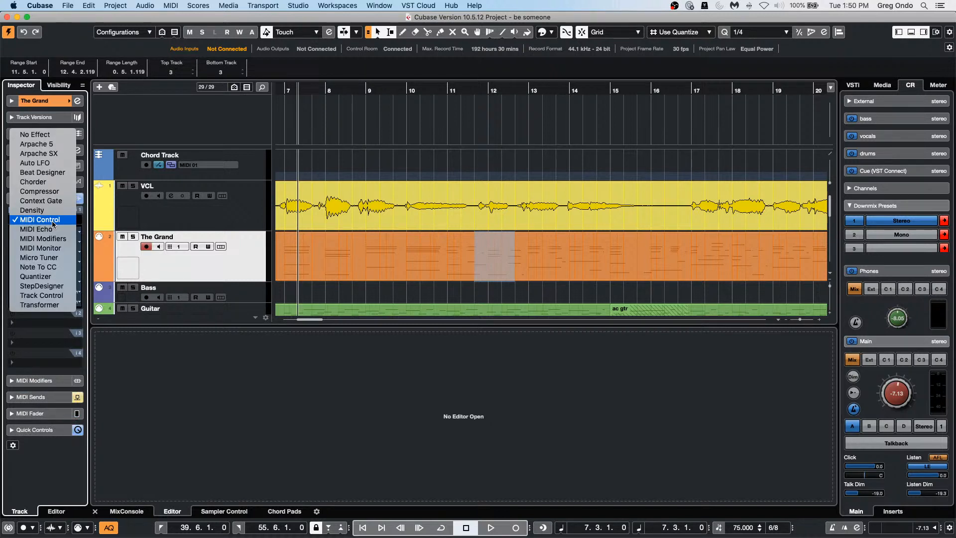
click(52, 298)
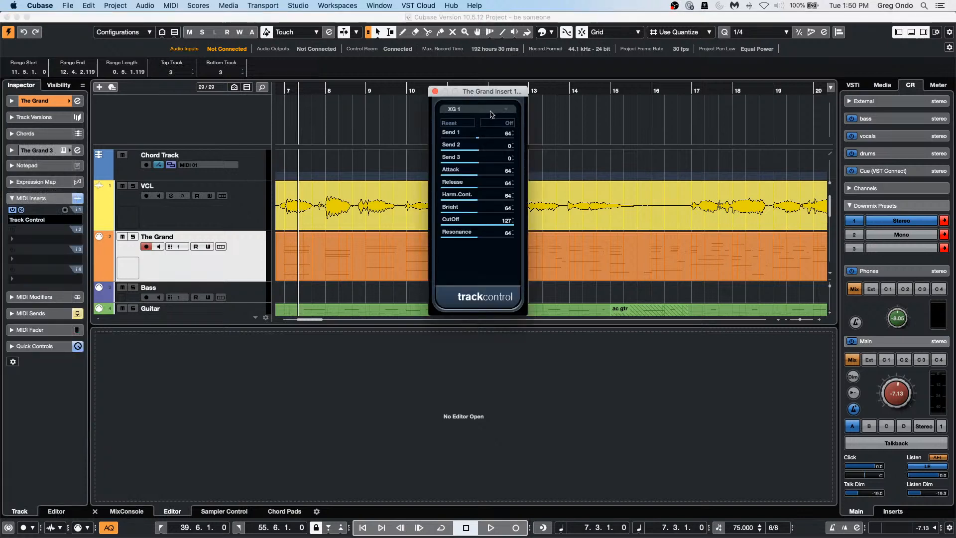
Step: Set Track Control's mode to GS 1 and close its window
click(491, 115)
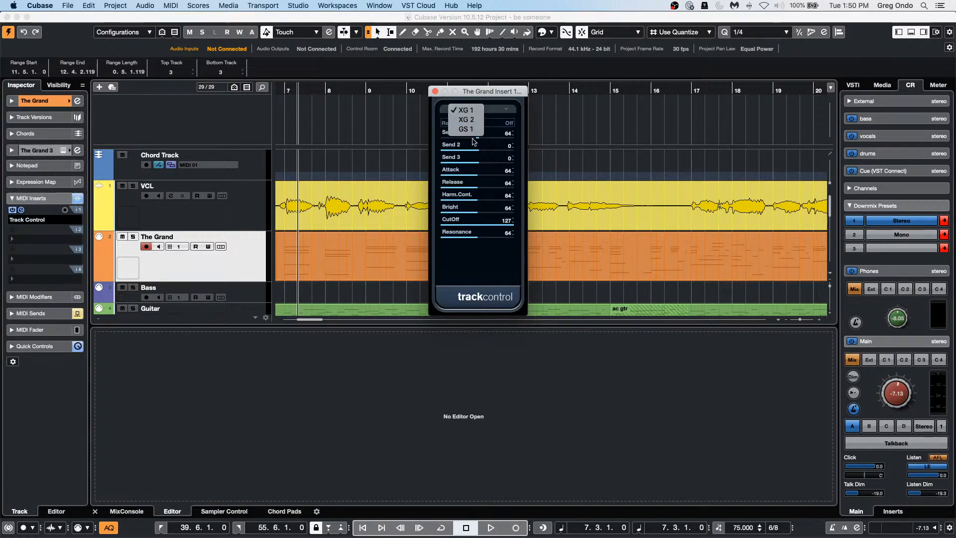
click(479, 130)
click(478, 110)
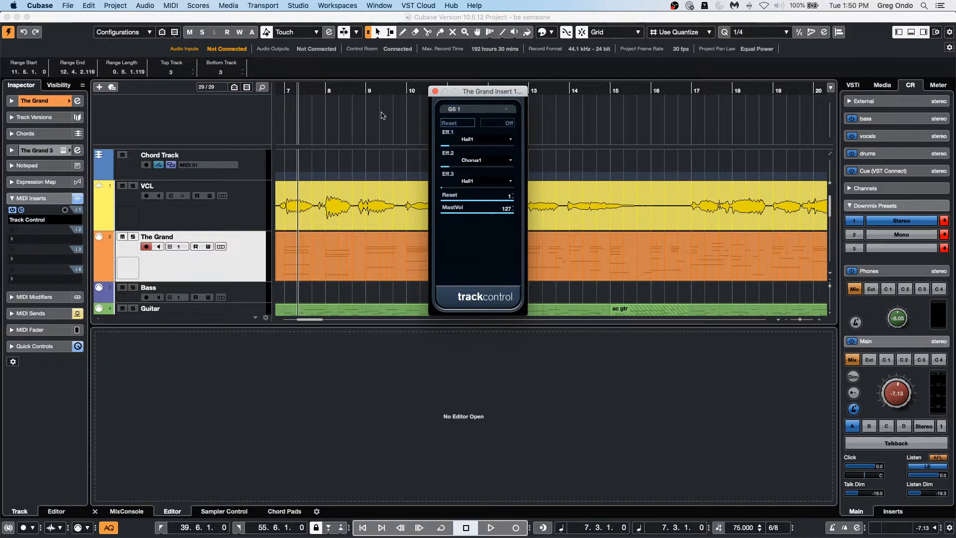
click(434, 91)
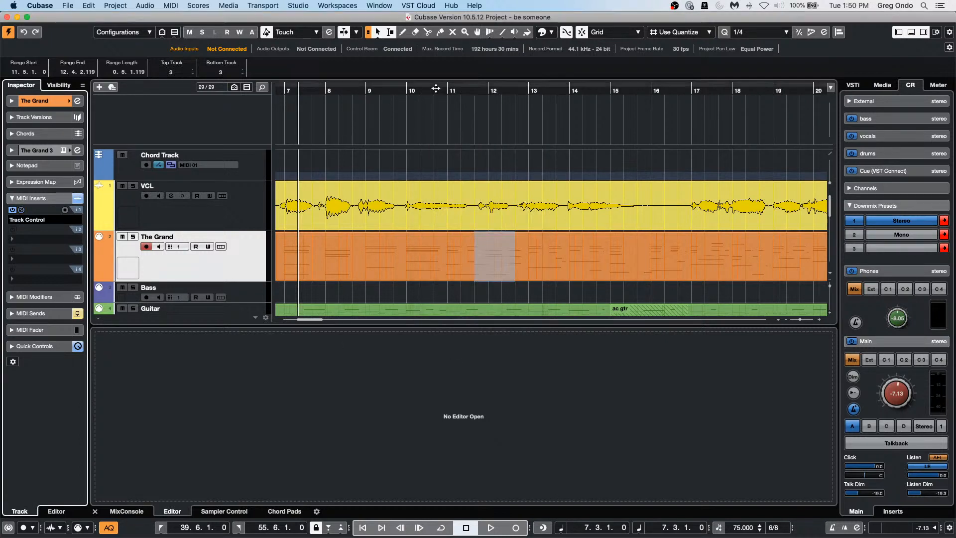
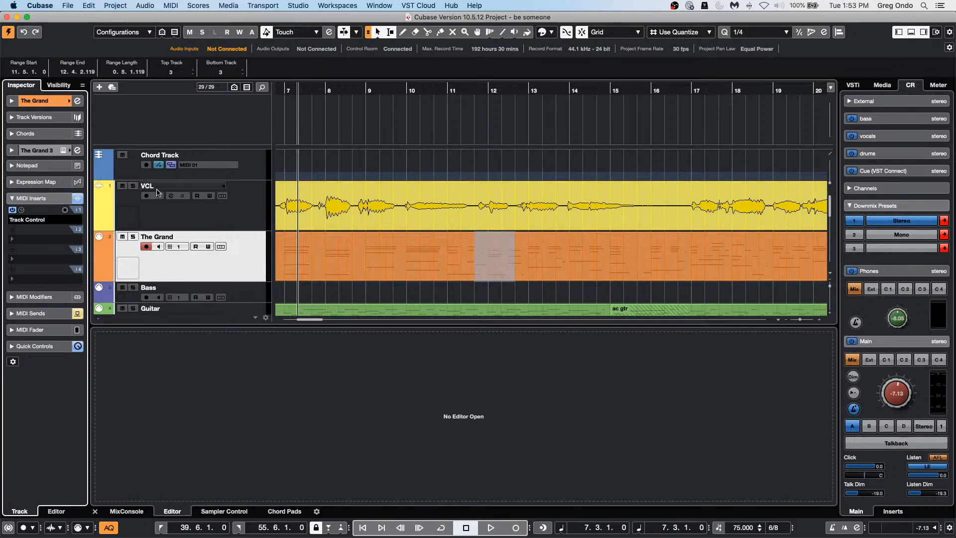
Step: Solo the VCL vocal track and look through the program's menus
click(133, 185)
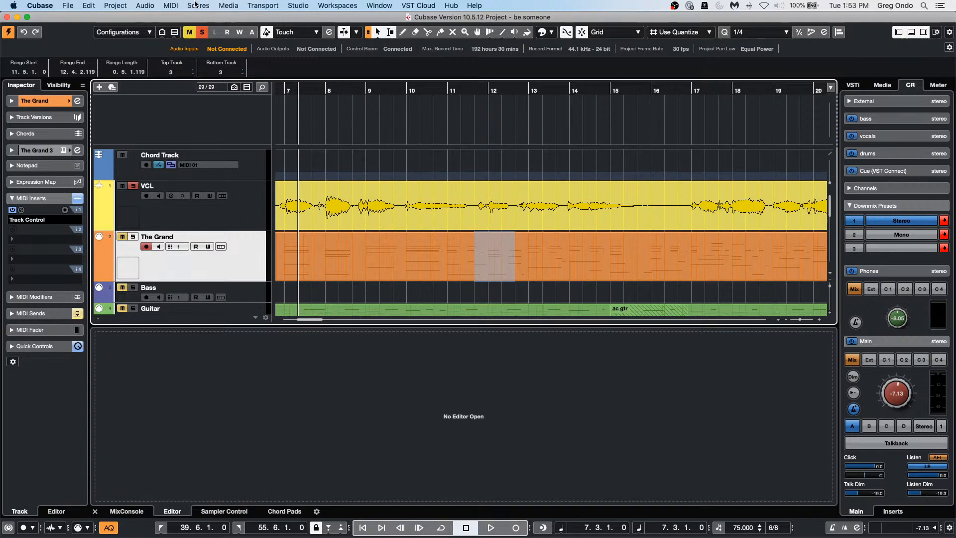
click(196, 5)
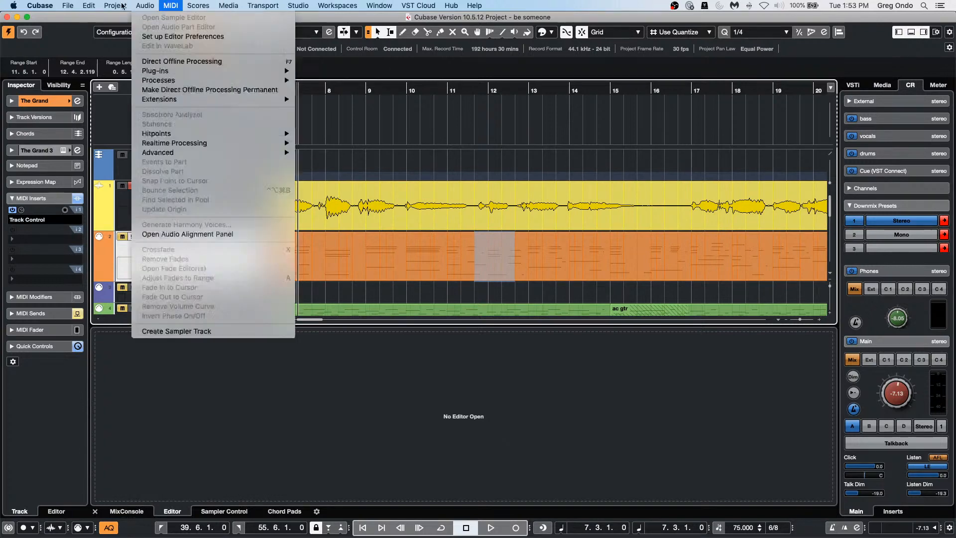
mouse_move(145, 5)
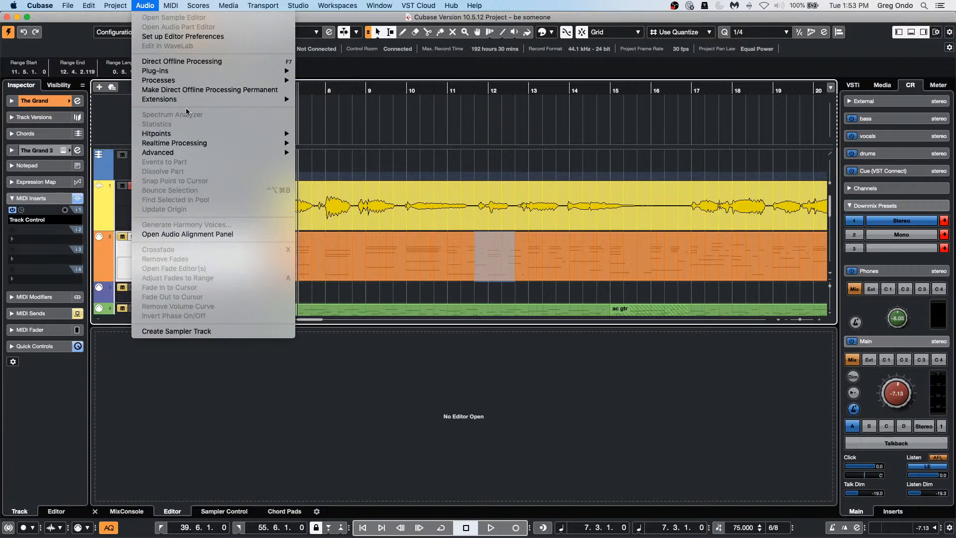
mouse_move(111, 6)
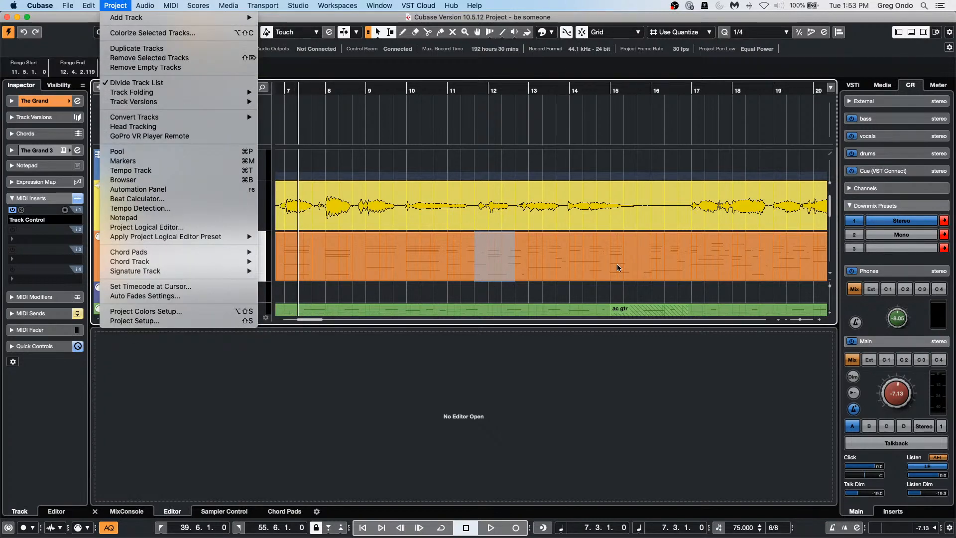
click(678, 233)
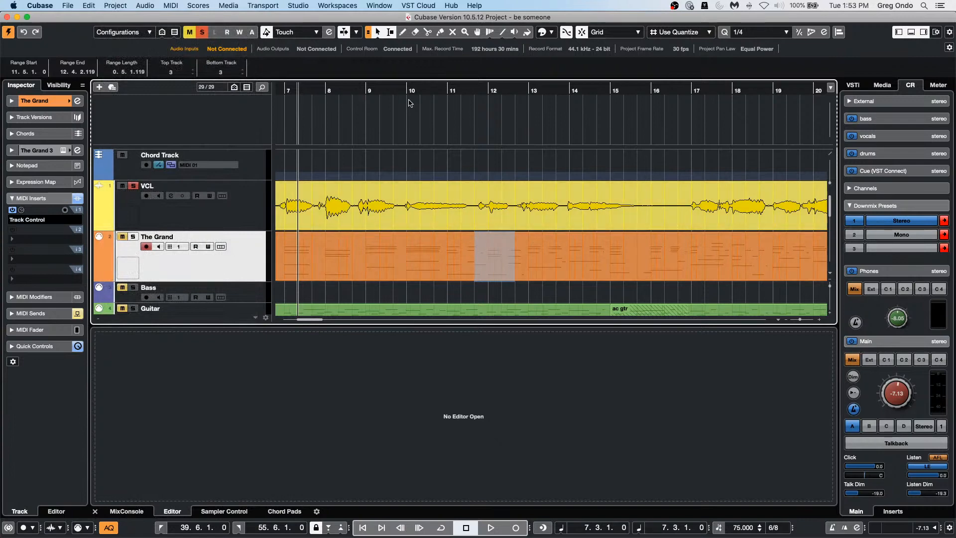
Step: Play the song from bar 10 and stop playback
drag(421, 92, 421, 115)
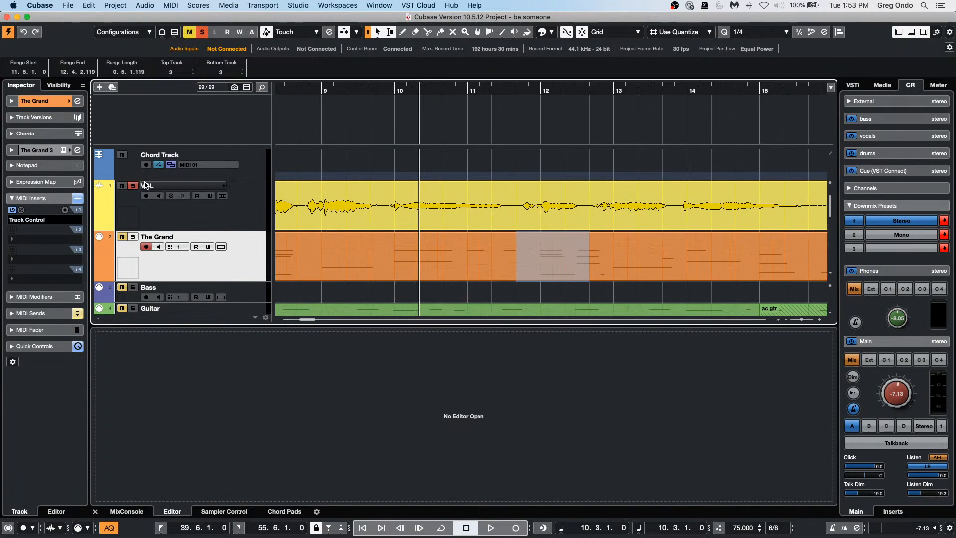
key(space)
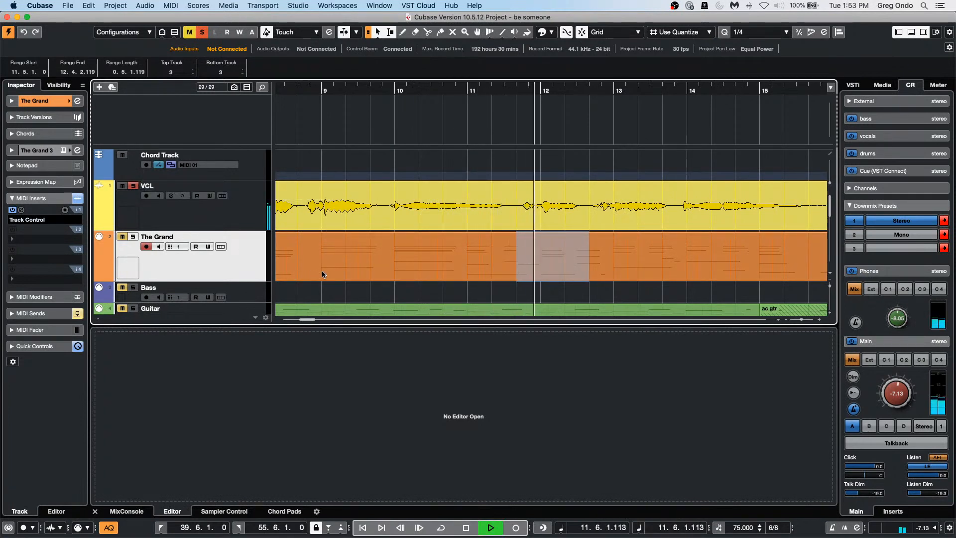
key(space)
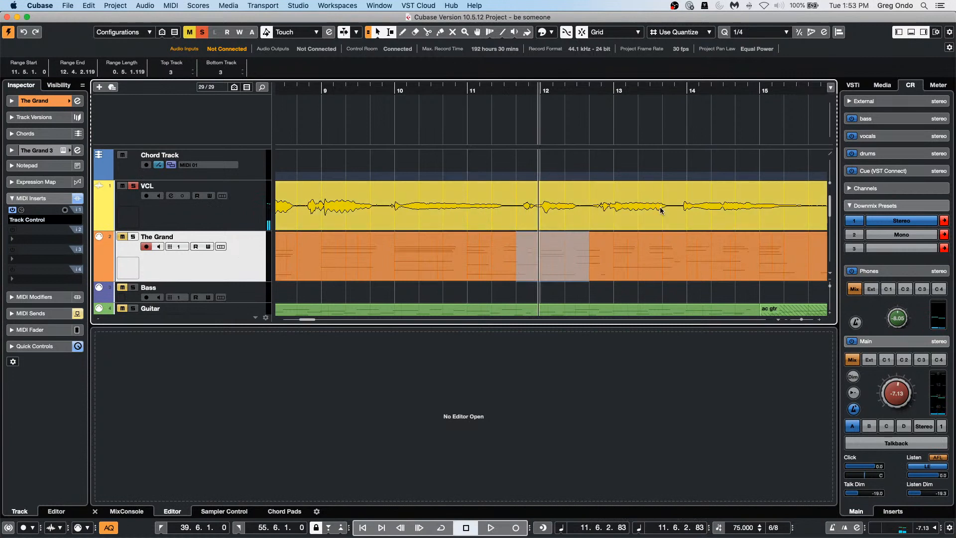
Step: Select the VCL_45 vocal event and bring up the Audio > Advanced options
click(171, 5)
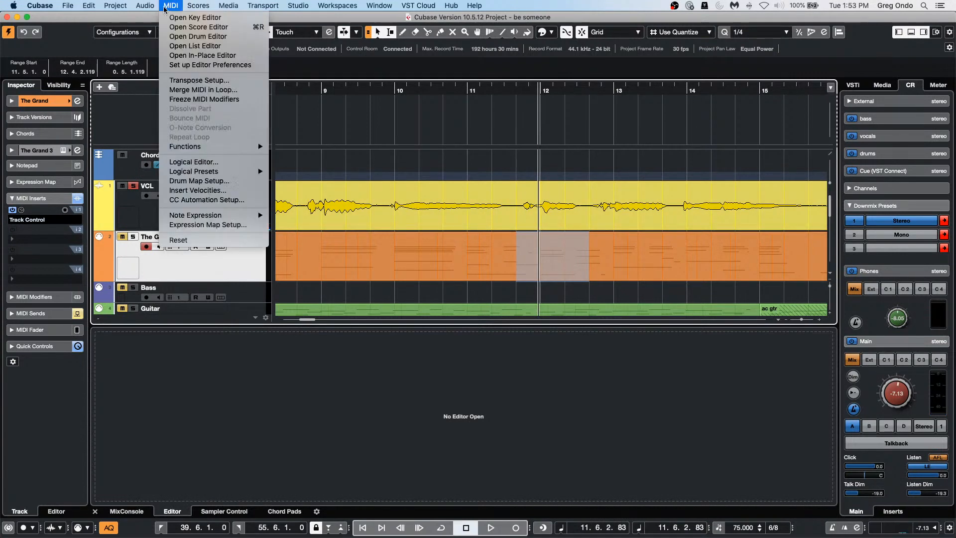
mouse_move(149, 6)
mouse_move(193, 156)
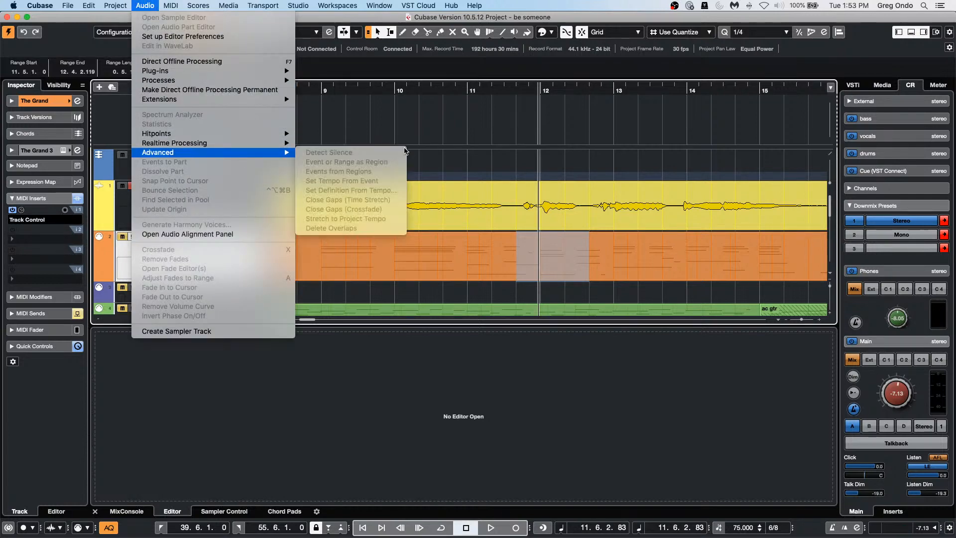
click(554, 245)
click(553, 218)
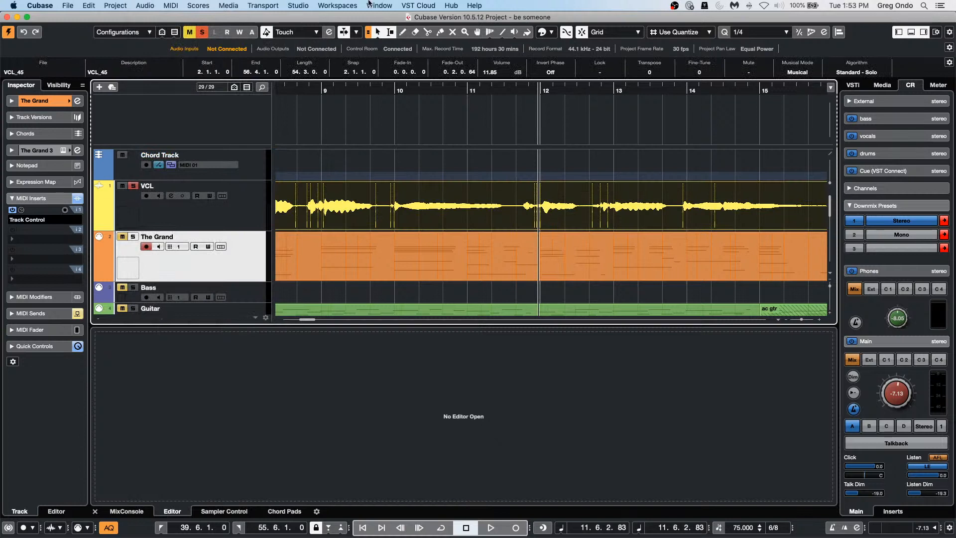
click(152, 6)
mouse_move(255, 152)
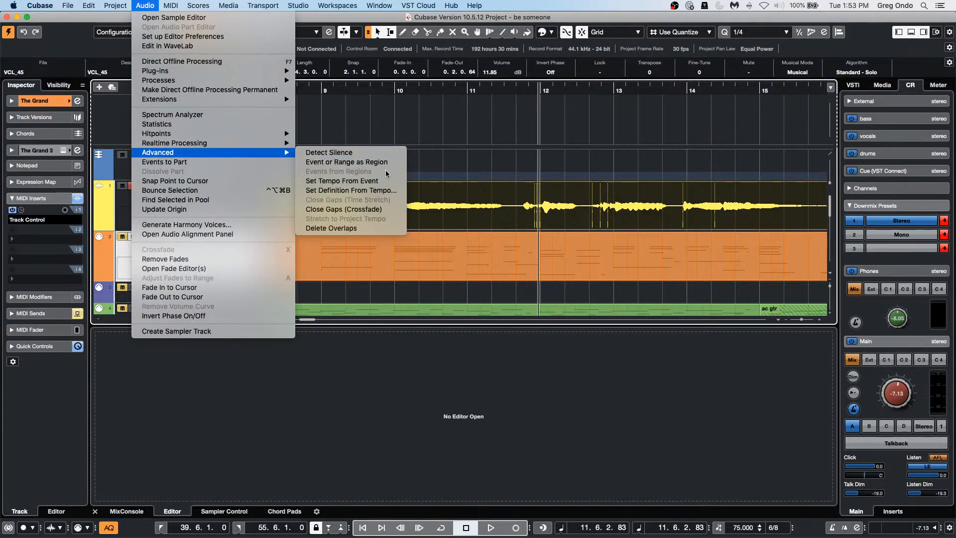
Step: Run Detect Silence on VCL_45 at -24.18 dB, adding regions without stripping silence or Auto
click(379, 153)
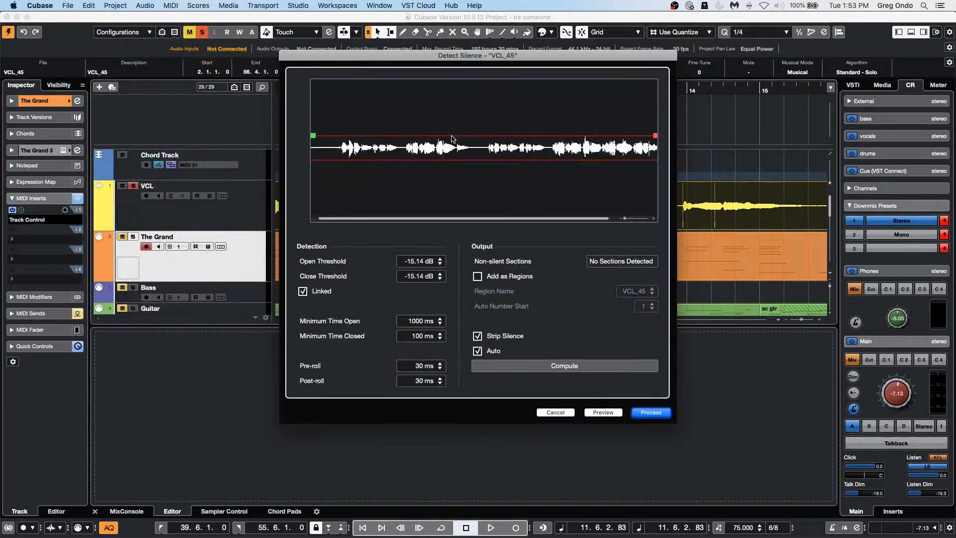
drag(318, 134, 315, 145)
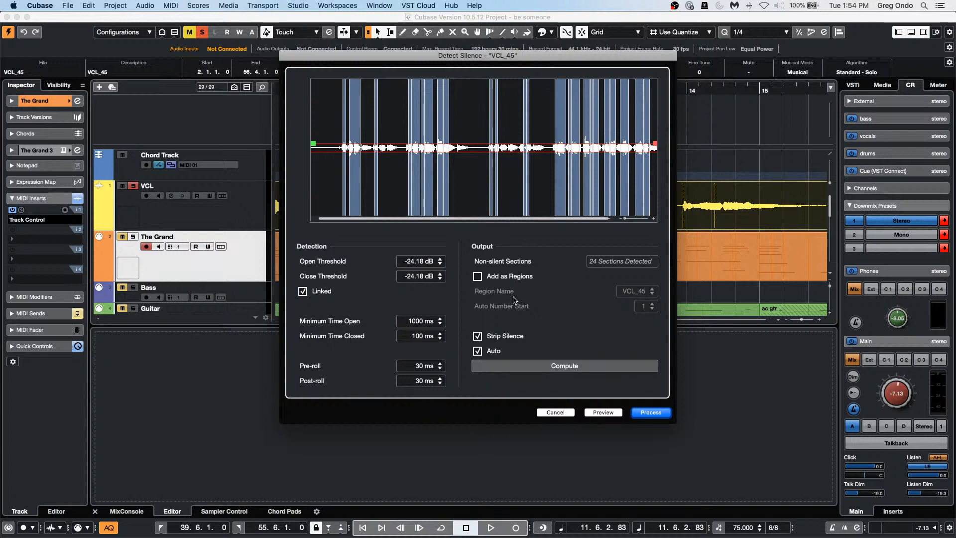
click(478, 277)
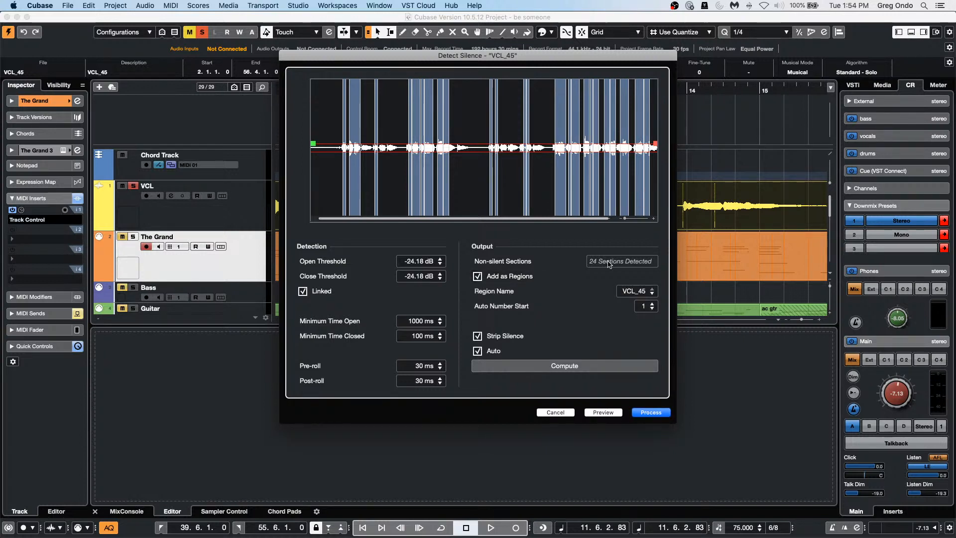
click(492, 338)
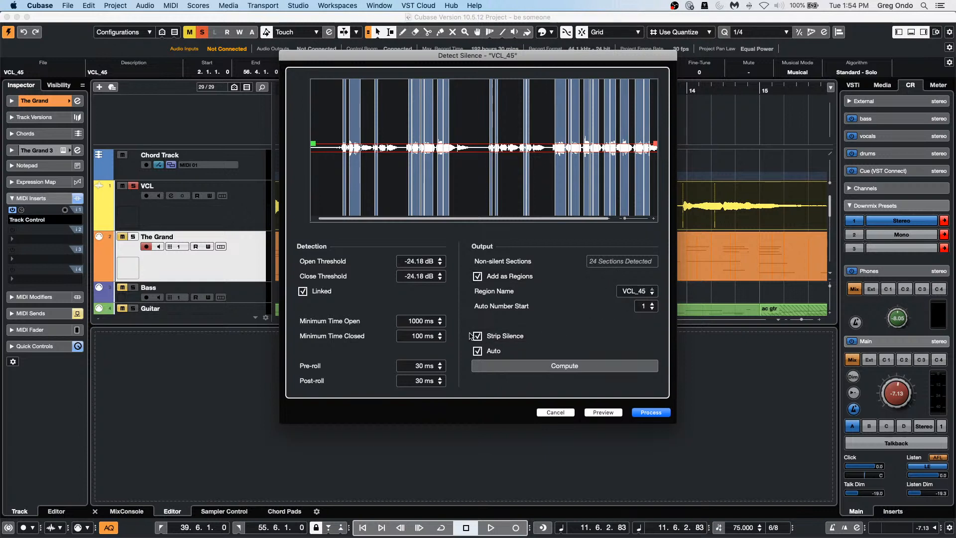
click(571, 370)
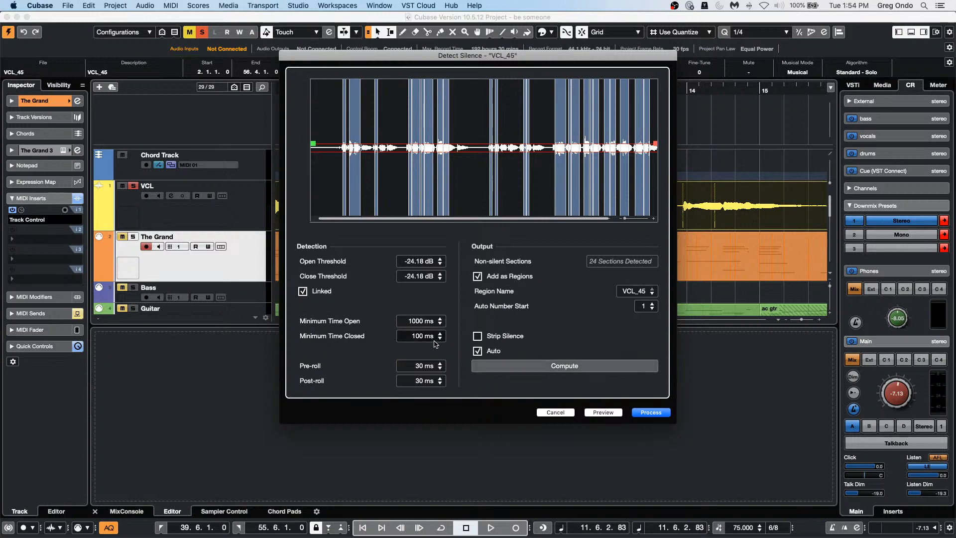
click(486, 352)
click(565, 367)
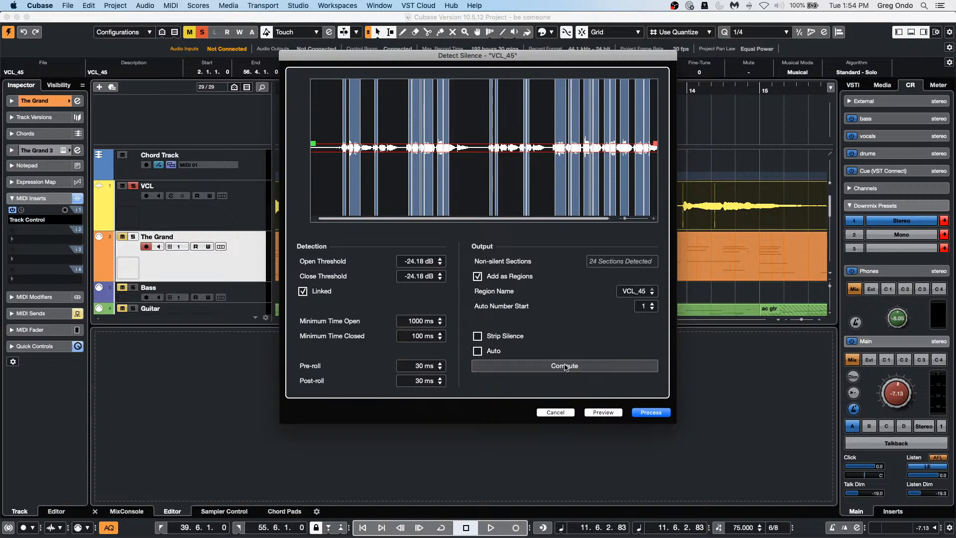
click(667, 412)
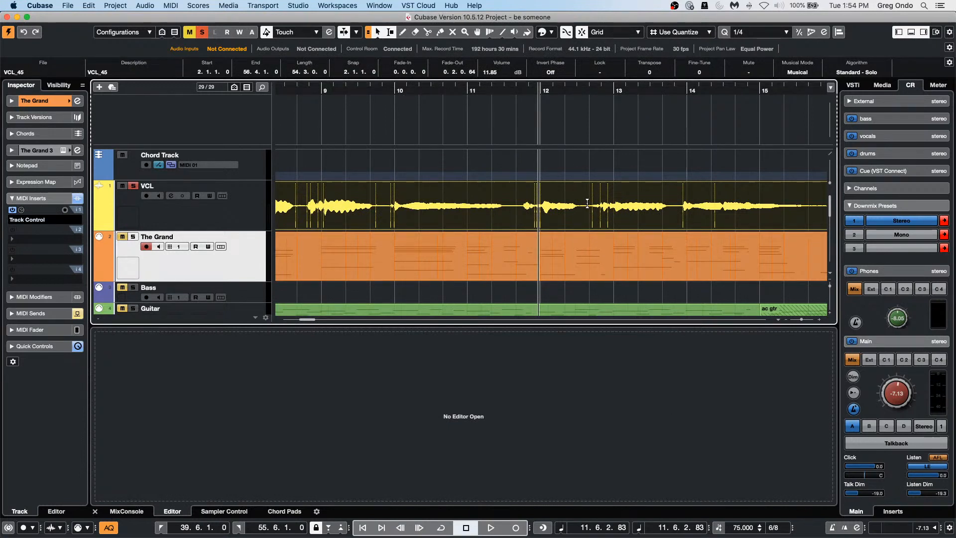
click(549, 175)
Step: Select the VCL_45 event and open it in the lower-zone Sample Editor
click(545, 205)
click(151, 6)
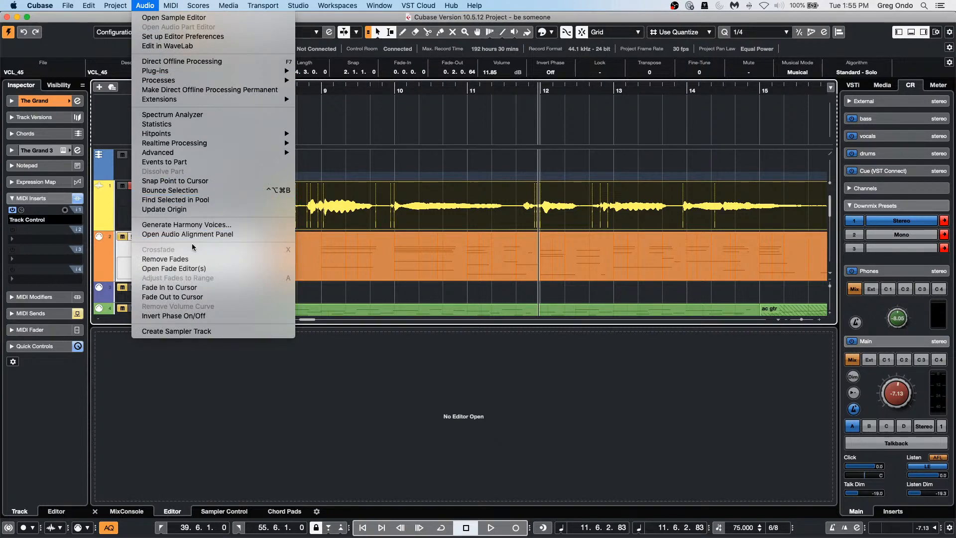
click(395, 221)
mouse_move(348, 533)
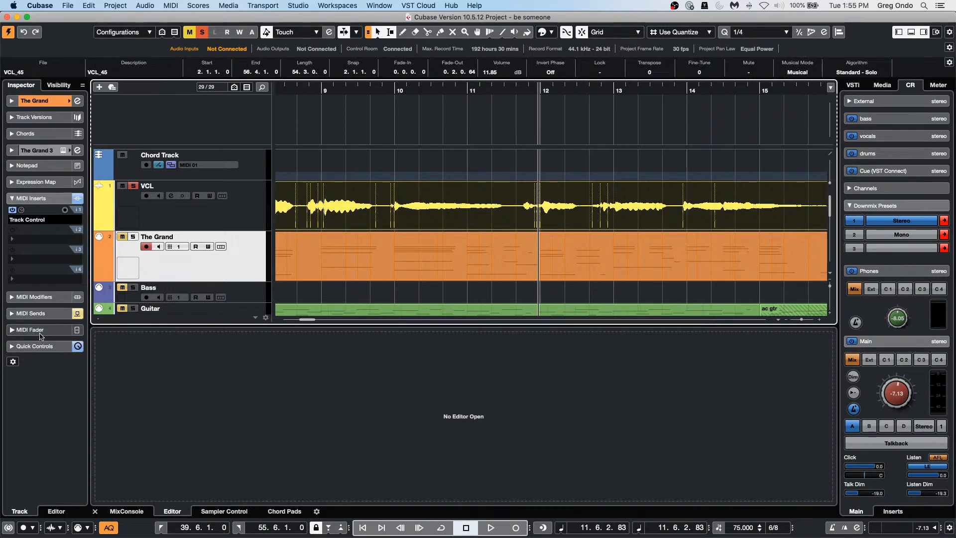
double_click(418, 220)
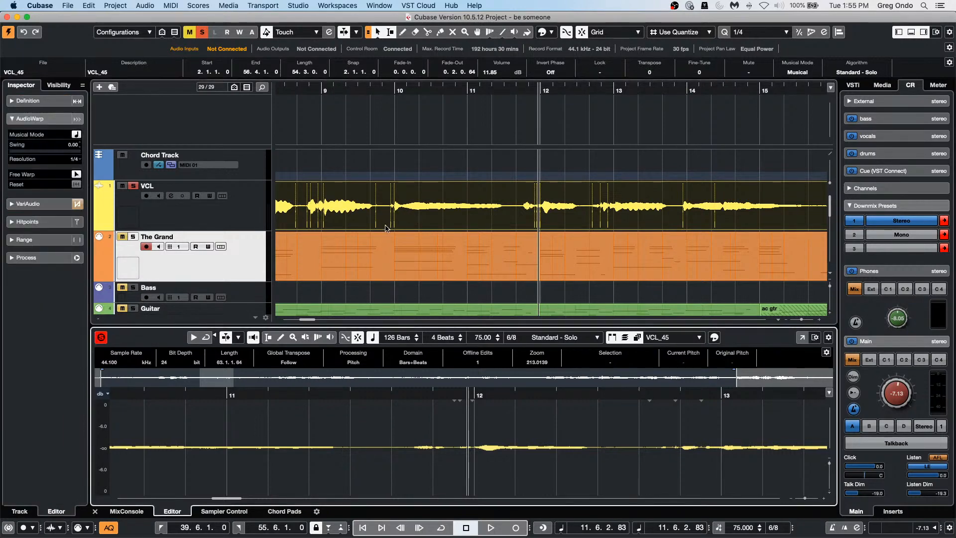
Step: Redo the silence detection and raise the vocal's hitpoint threshold to 40
click(89, 5)
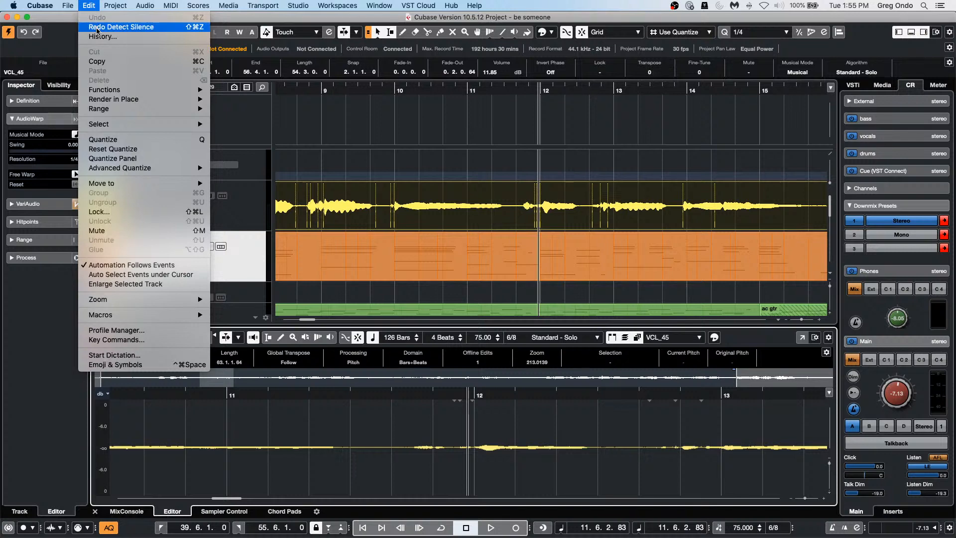
click(97, 27)
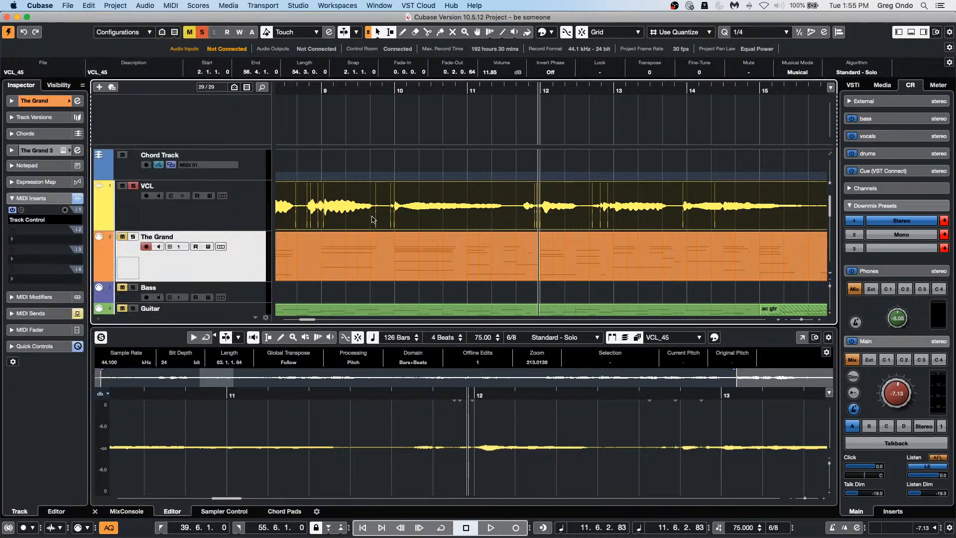
double_click(420, 225)
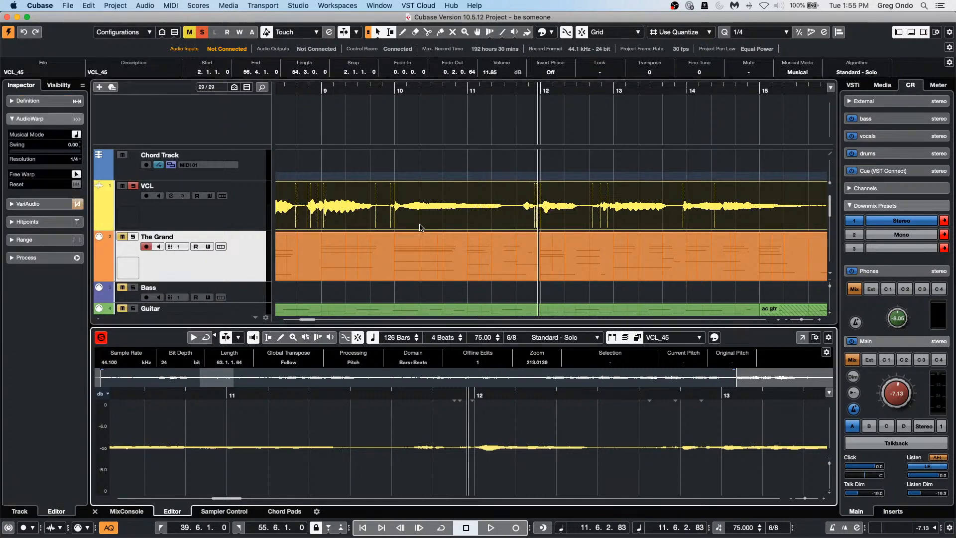
click(35, 223)
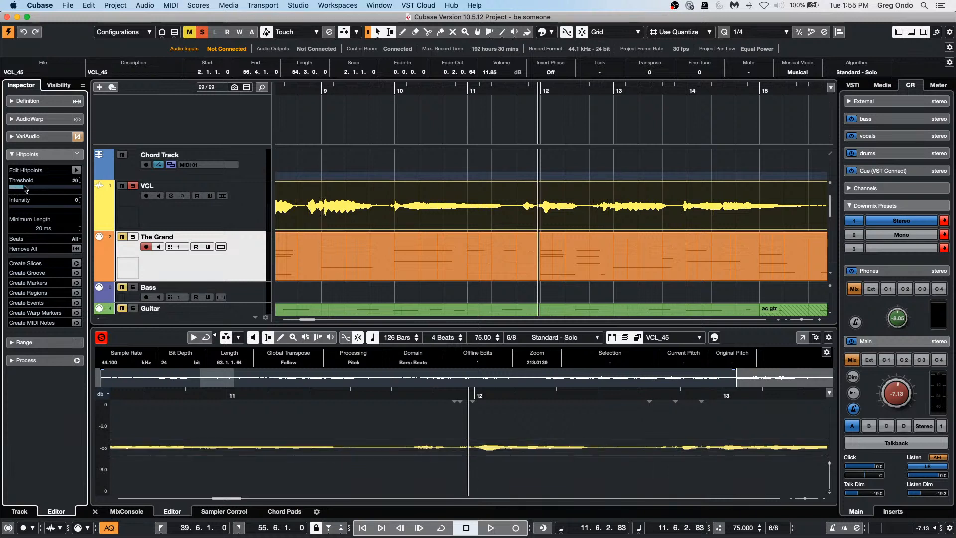
drag(15, 191, 39, 188)
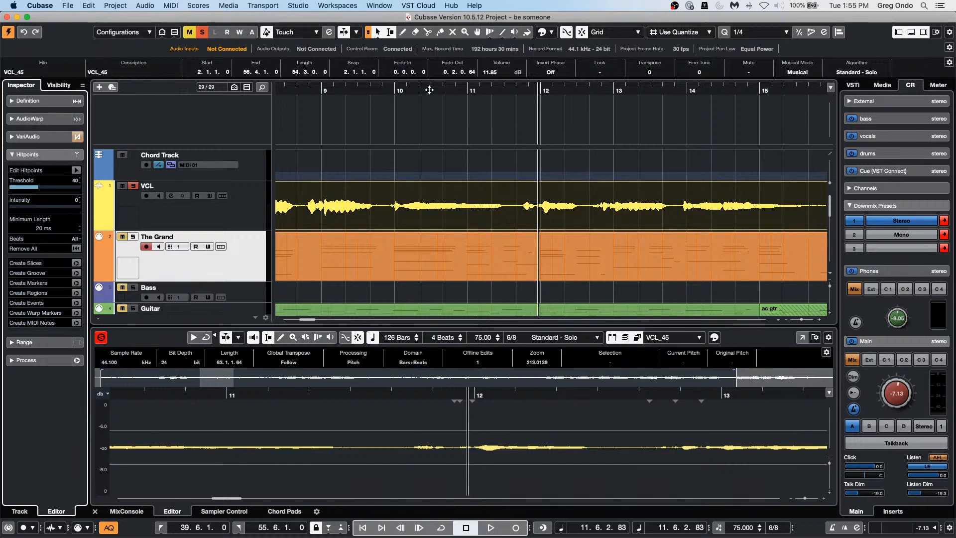
Step: Zoom the arrangement and Sample Editor out to the whole song and waveform
drag(432, 90, 437, 57)
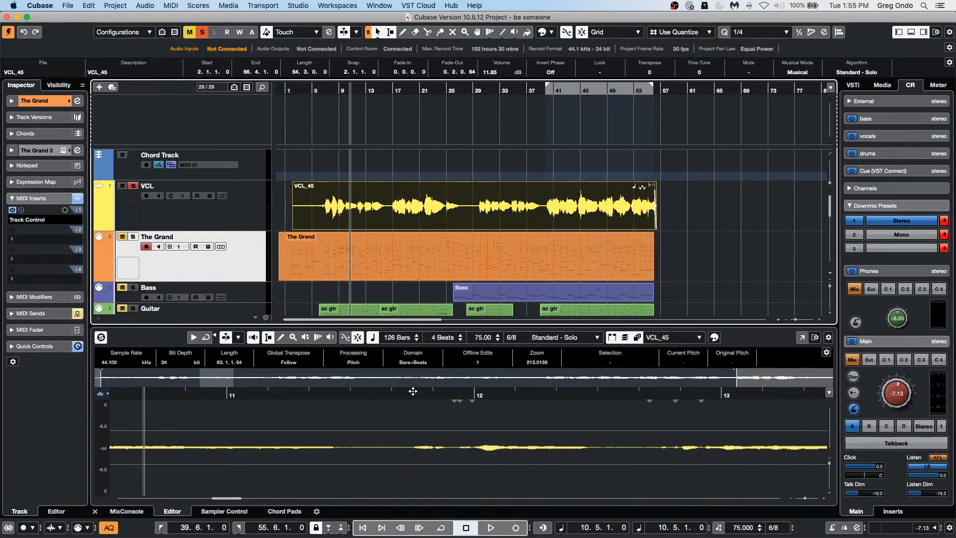
drag(413, 392, 411, 348)
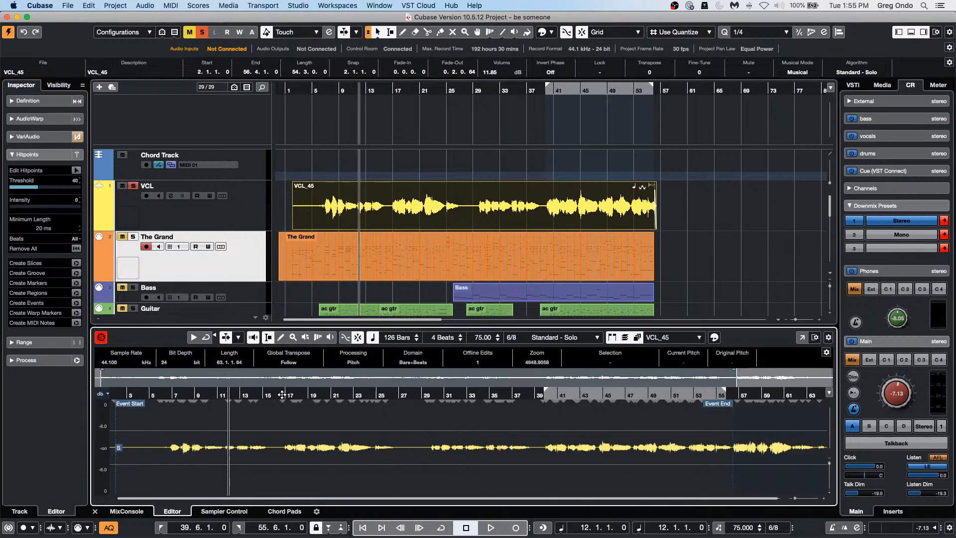
click(65, 7)
Step: Open the recent project 'January 26 2021.cpr' and activate it
mouse_move(40, 6)
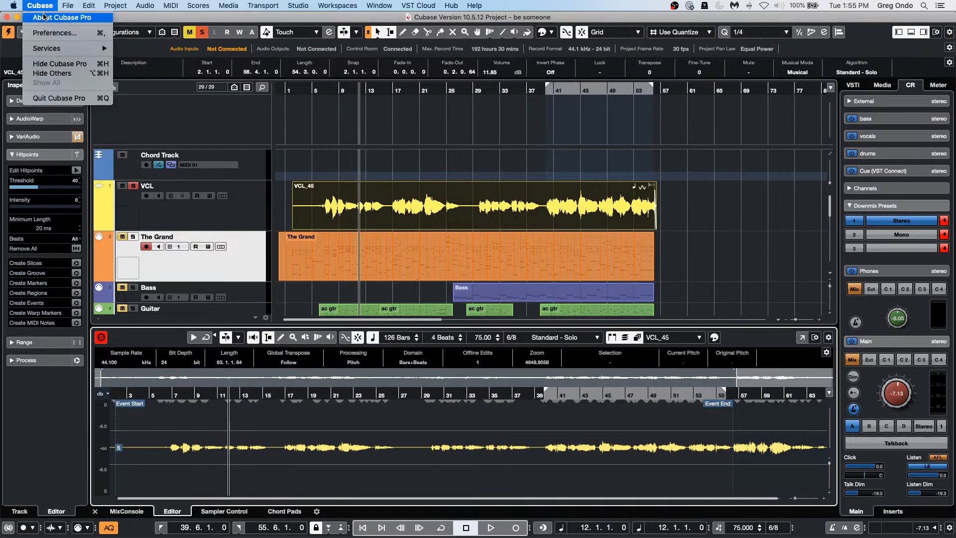
mouse_move(75, 4)
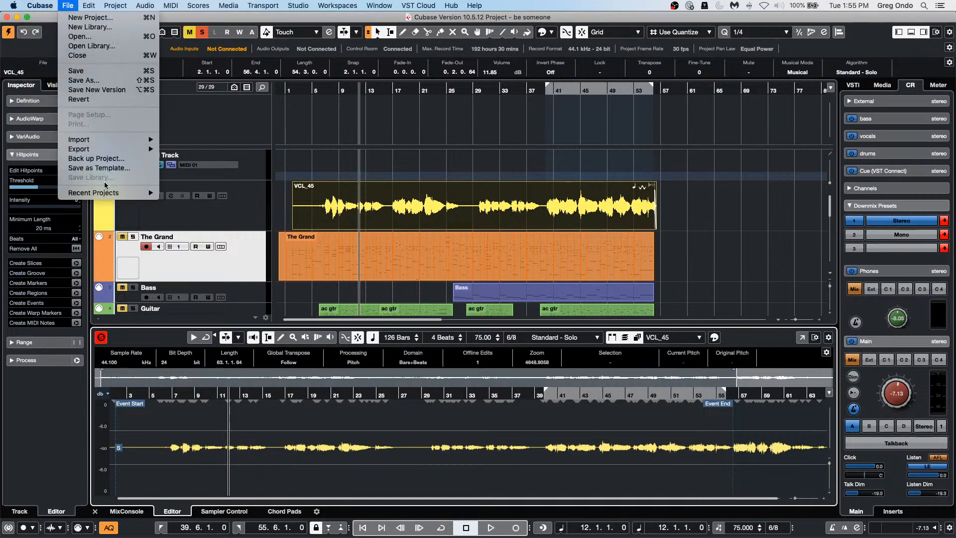
mouse_move(103, 192)
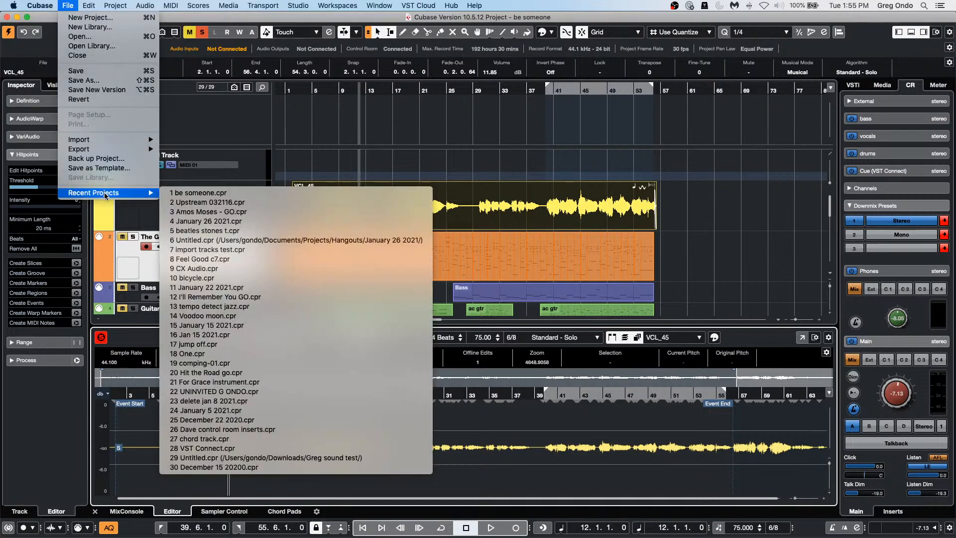
click(281, 222)
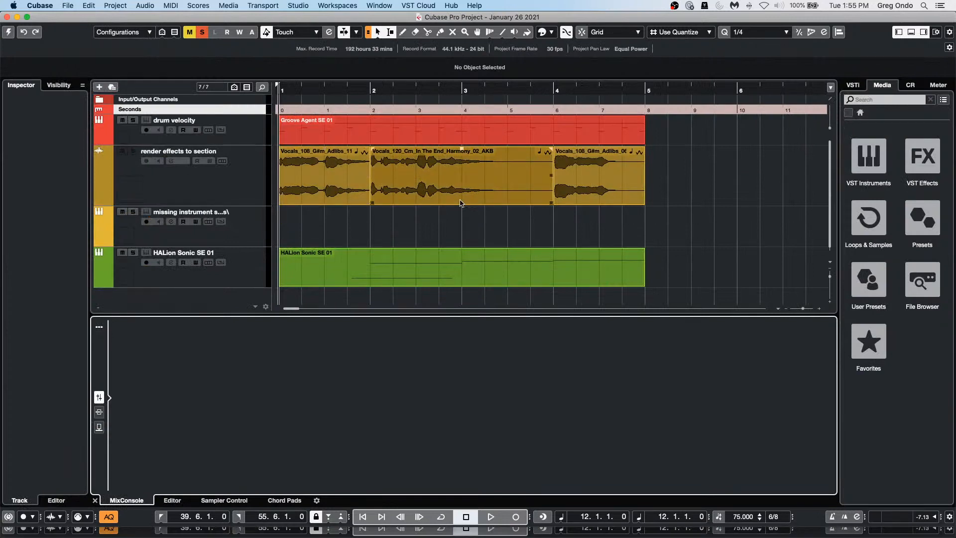
click(460, 202)
click(63, 6)
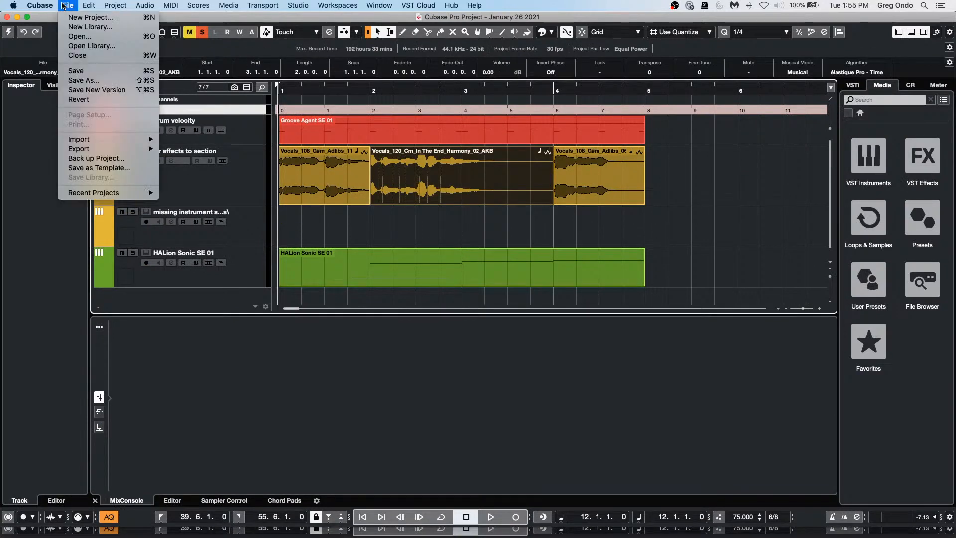
click(62, 5)
click(10, 33)
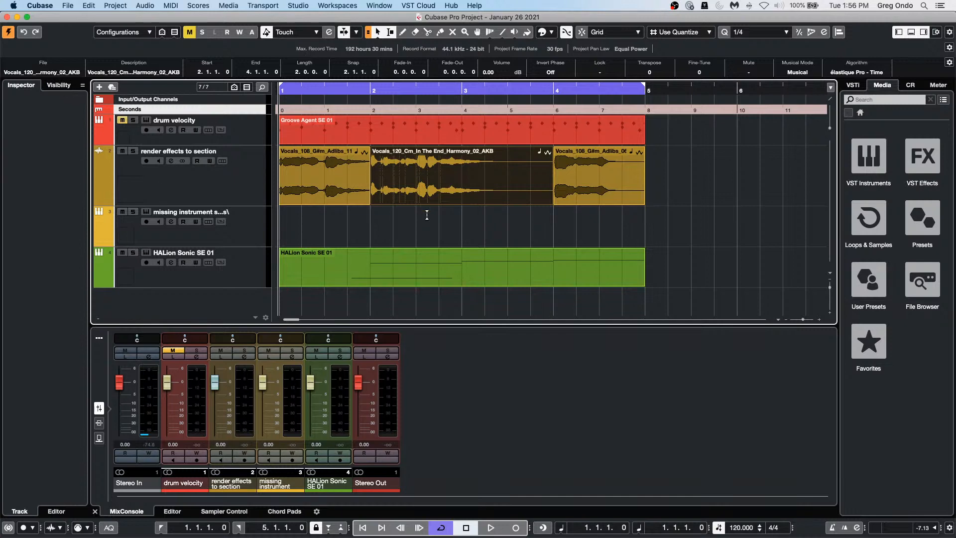
Step: Slice the Vocals_120 harmony event at hitpoint threshold 15, disabling musical mode
click(239, 171)
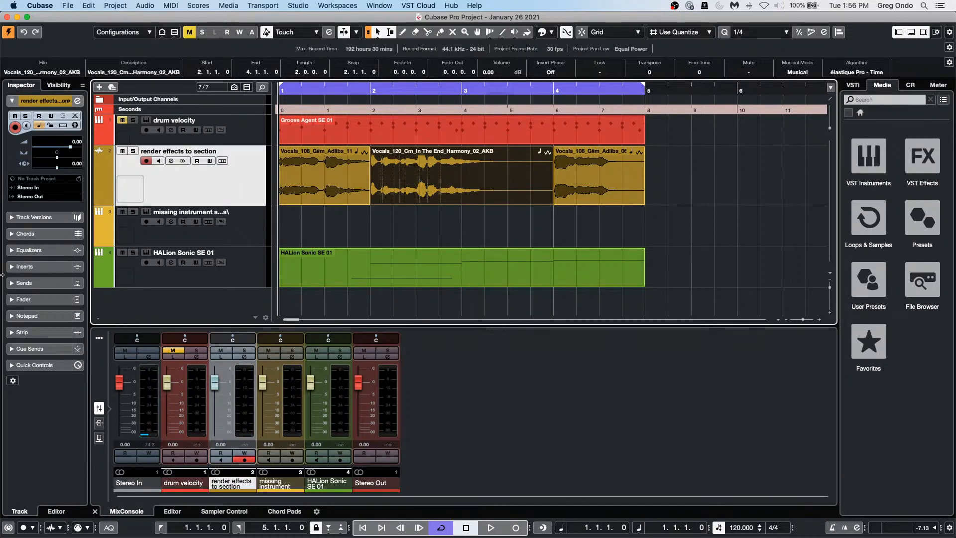
double_click(461, 195)
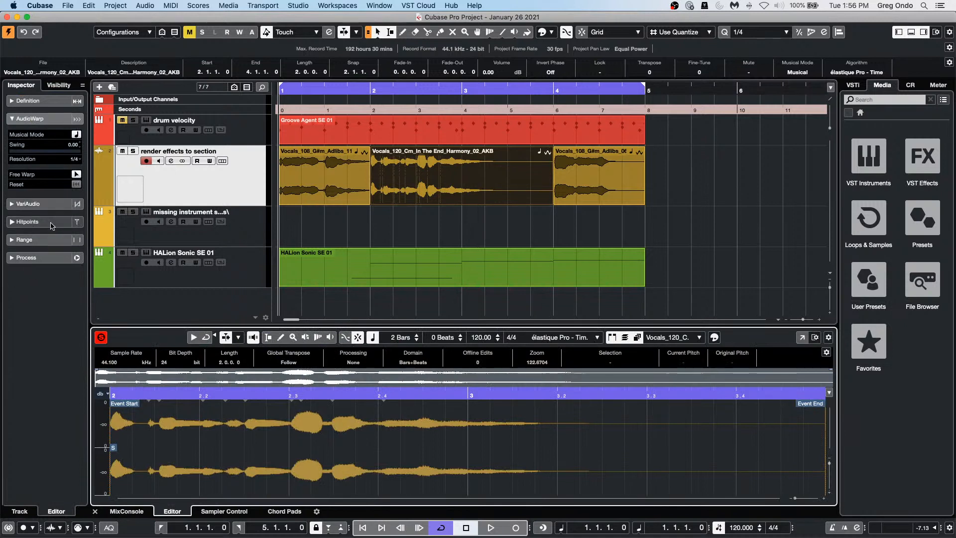
click(27, 222)
drag(19, 187, 20, 188)
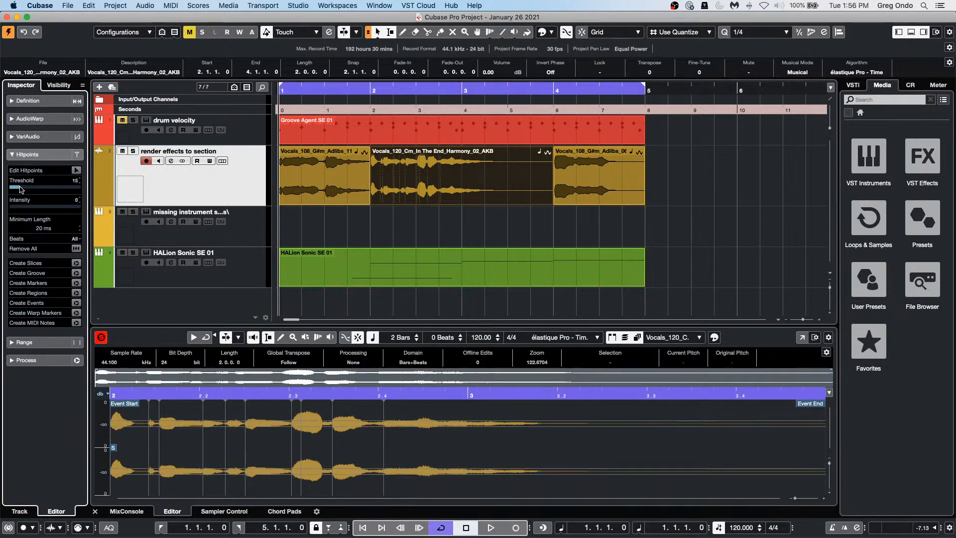
click(76, 264)
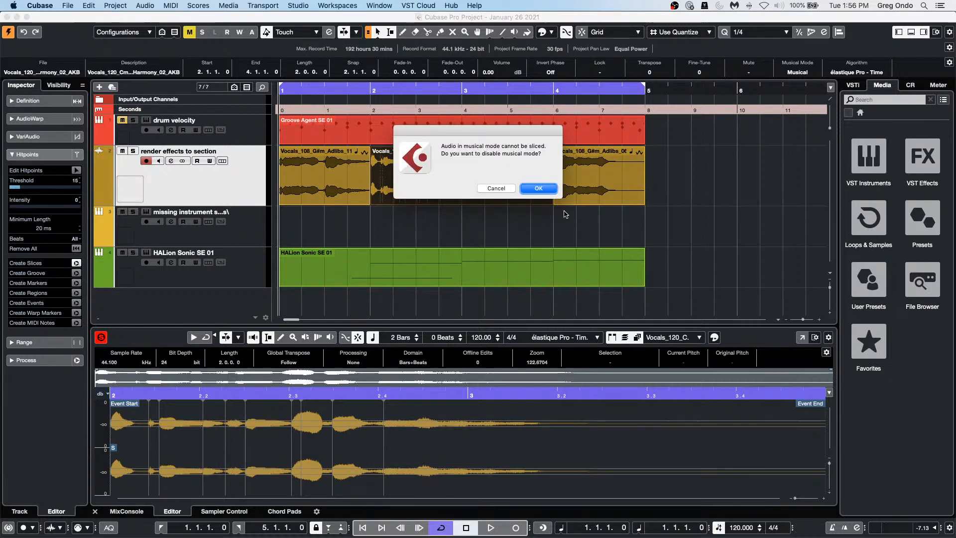
click(549, 188)
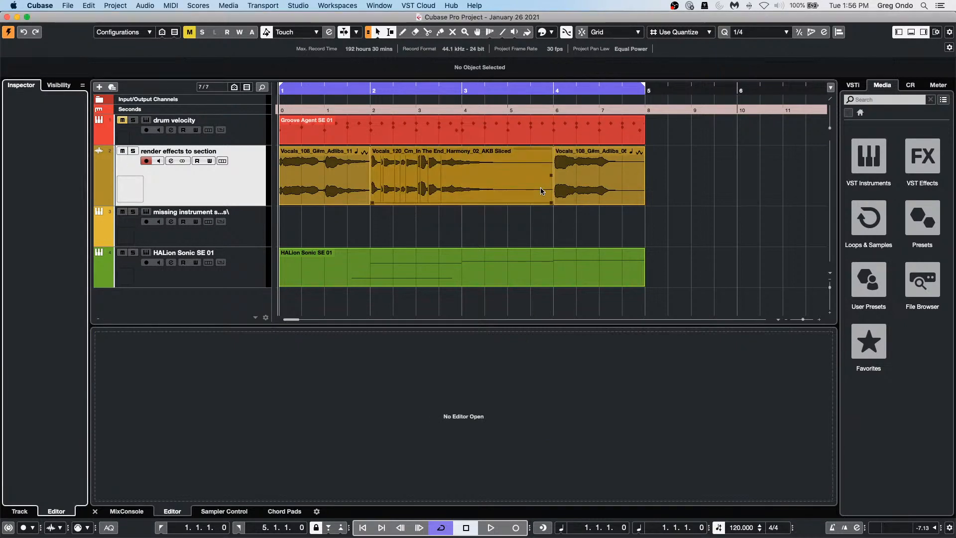
Step: Inspect the sliced Vocals_120 part in the editor, then undo the slicing
click(455, 184)
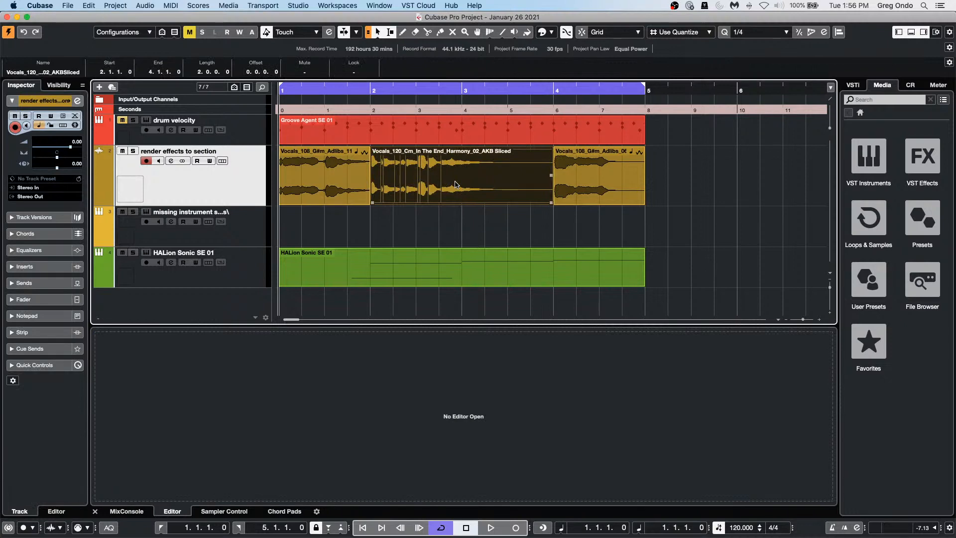
double_click(455, 184)
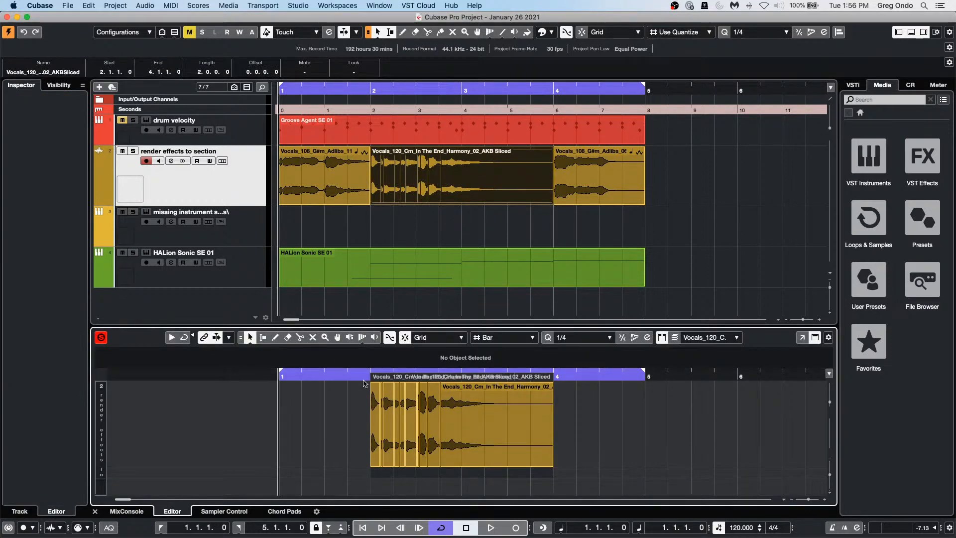
drag(364, 383, 366, 402)
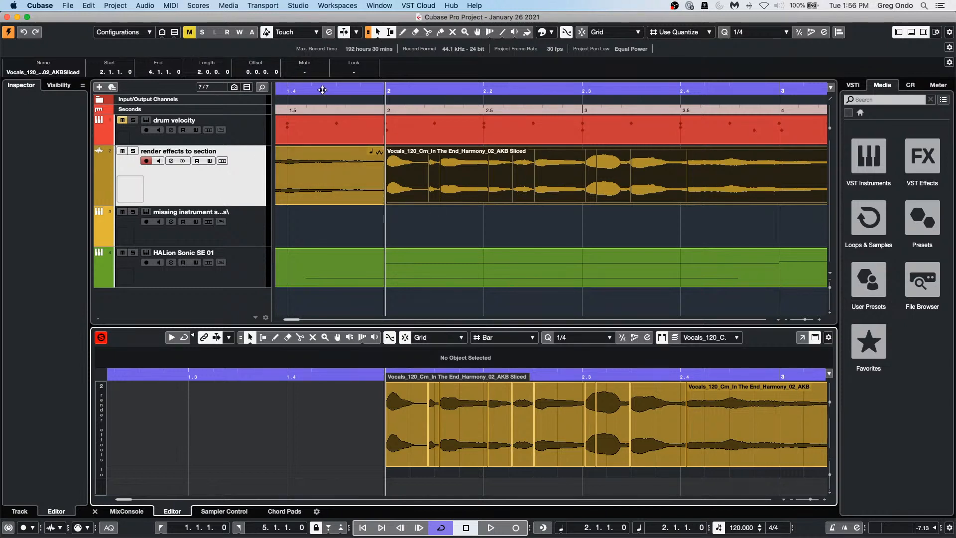
drag(323, 89, 333, 70)
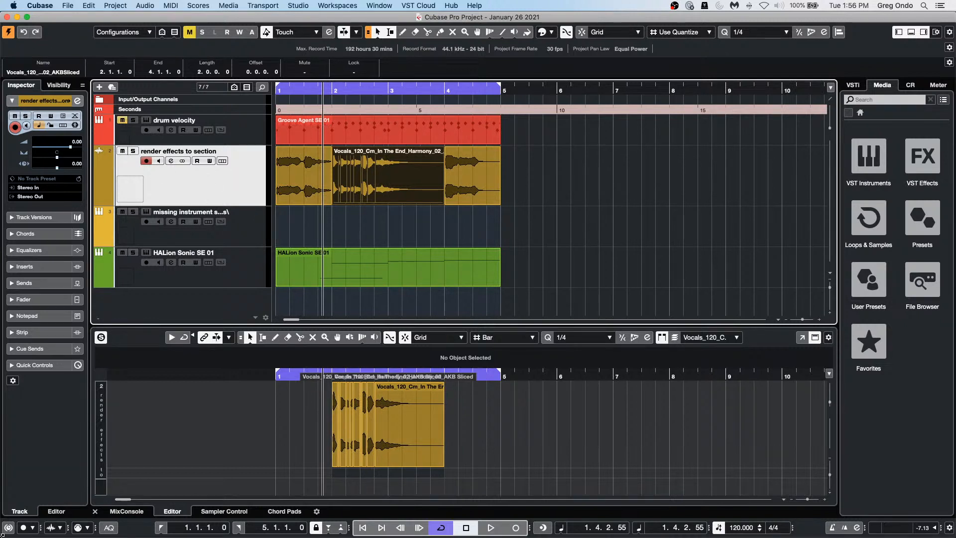
key(super+z)
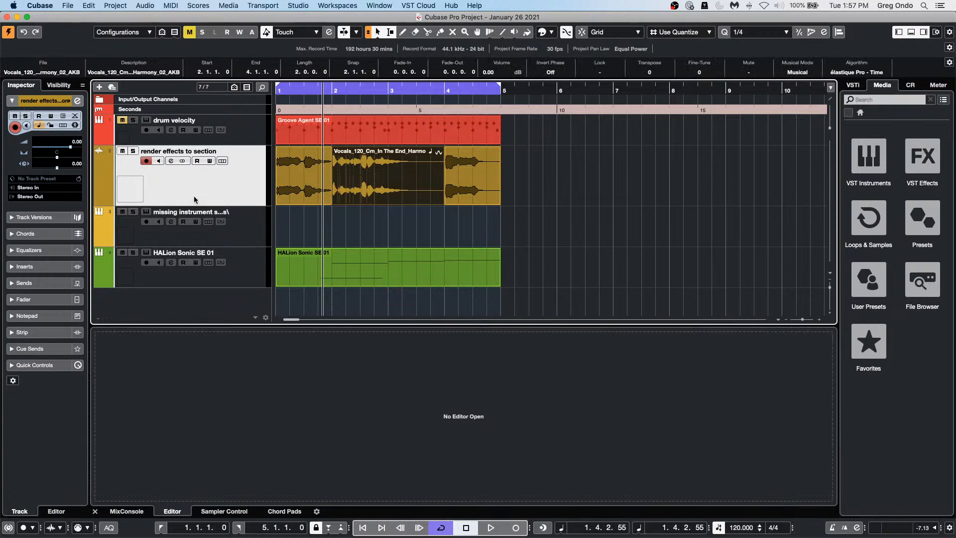
Step: Add a stereo audio track below the vocals and name it 'audio test - Jan 26'
right_click(194, 196)
click(205, 191)
right_click(204, 192)
mouse_move(236, 195)
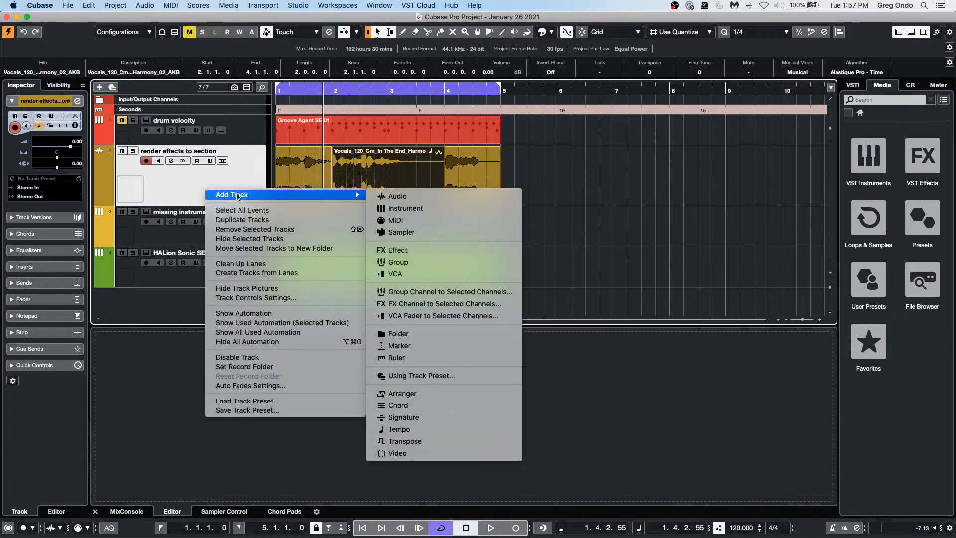
click(400, 196)
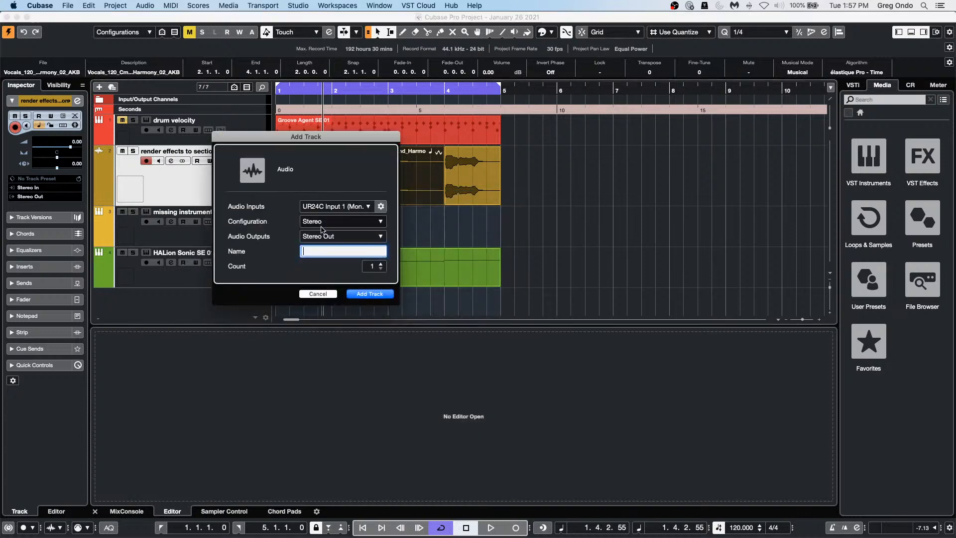
click(369, 295)
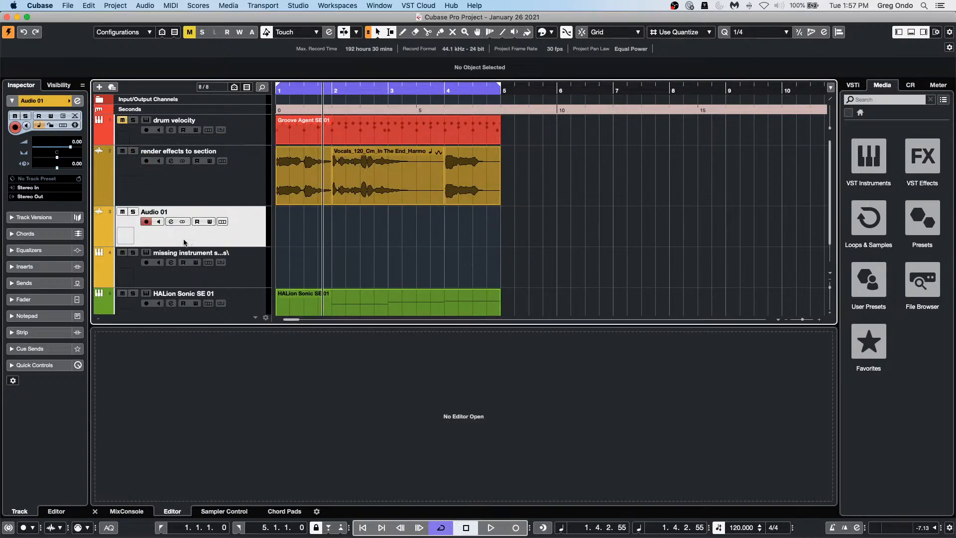
double_click(172, 212)
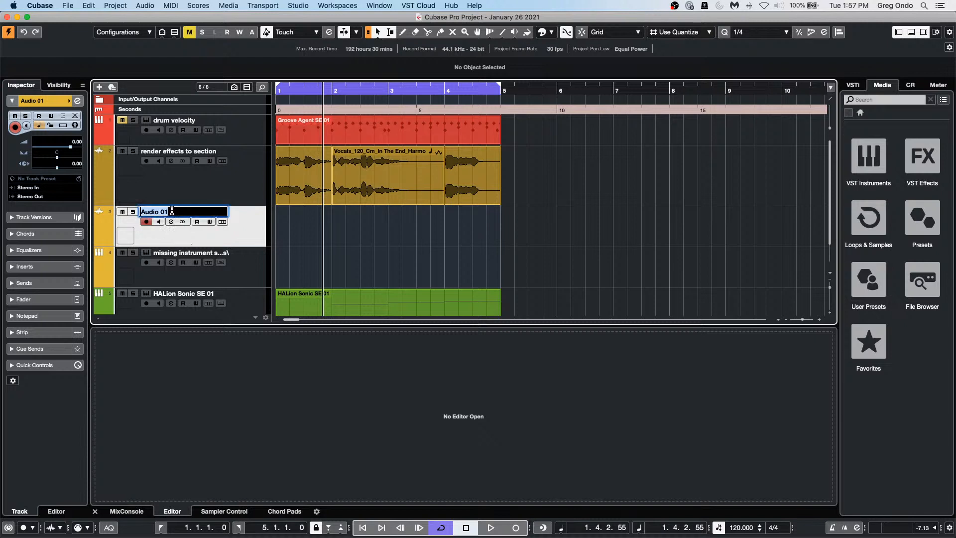
text(audio test - Jan 26)
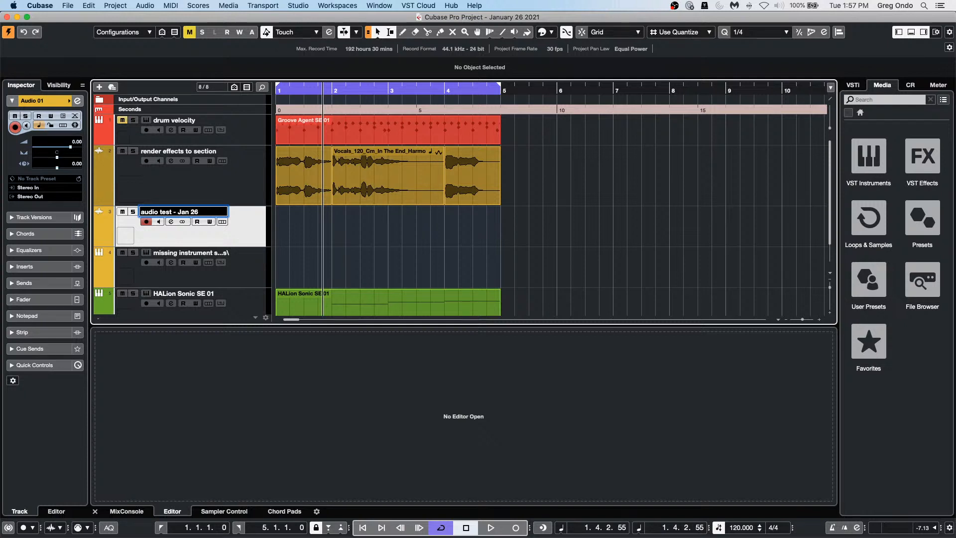
click(217, 245)
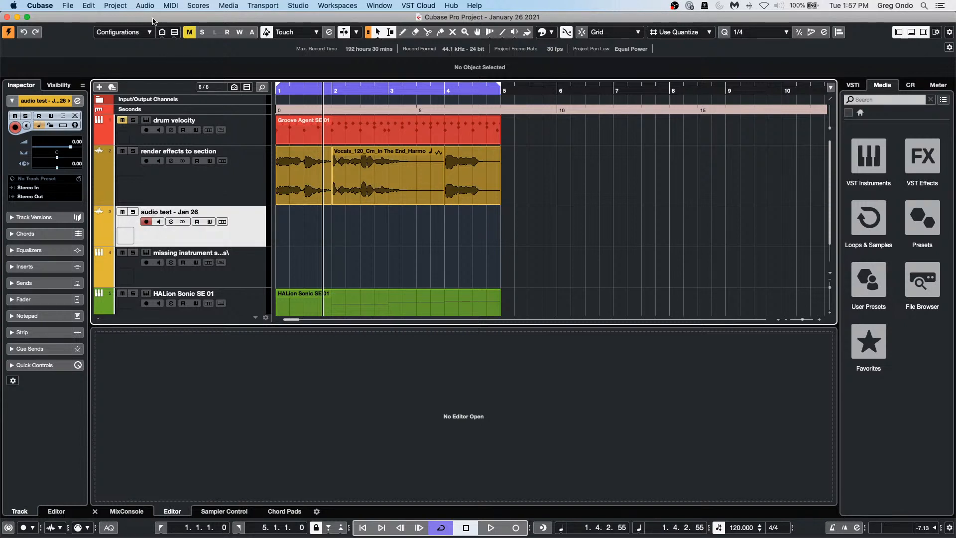
Step: In the Project Logical Editor, filter for track names containing 'test'
click(116, 5)
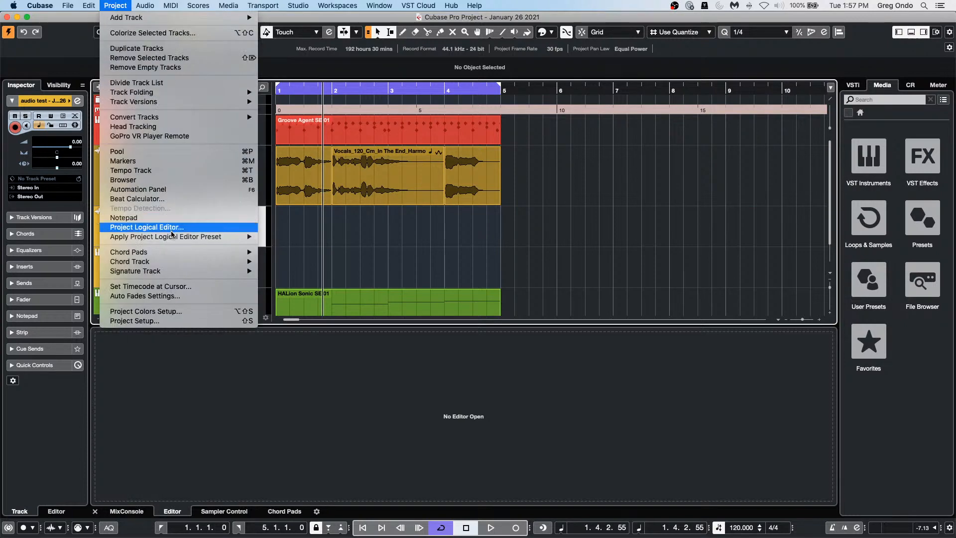
click(215, 230)
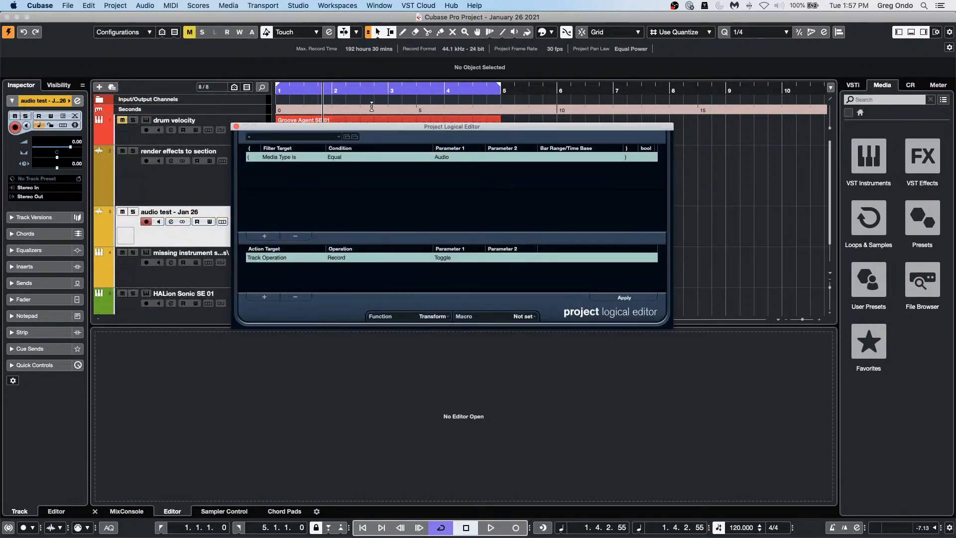
click(308, 157)
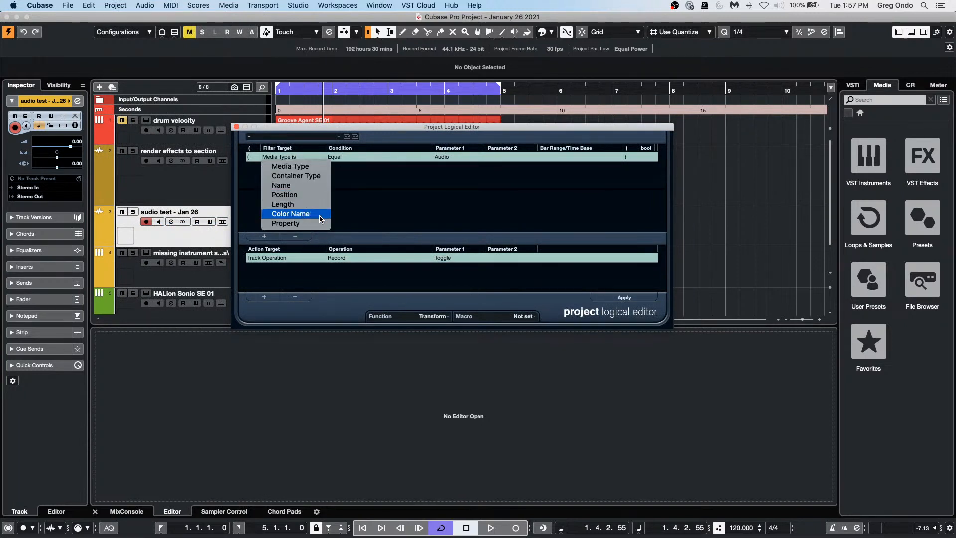
click(311, 187)
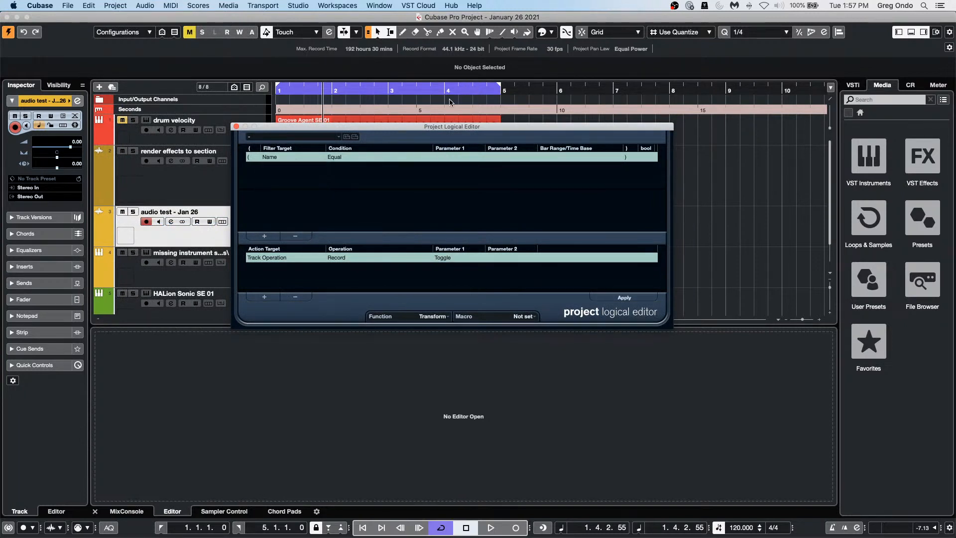
click(349, 158)
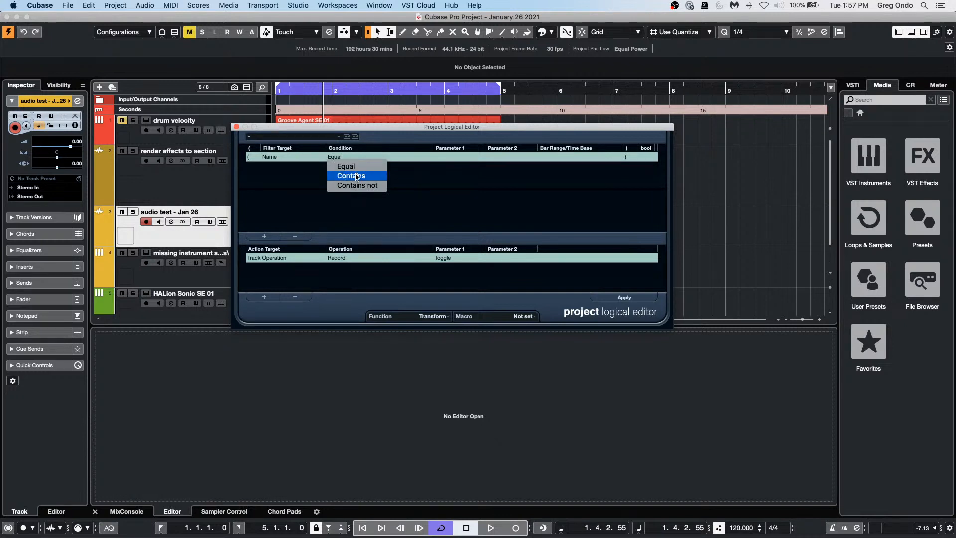
click(356, 176)
click(447, 157)
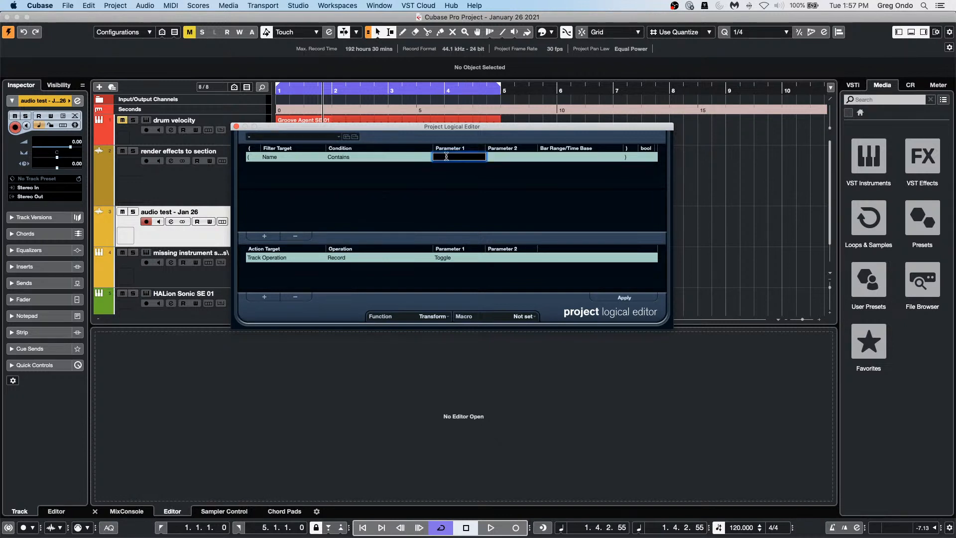
text(test)
key(Return)
Step: Set the action to Replace Search String 'test' with nothing and apply it
click(282, 258)
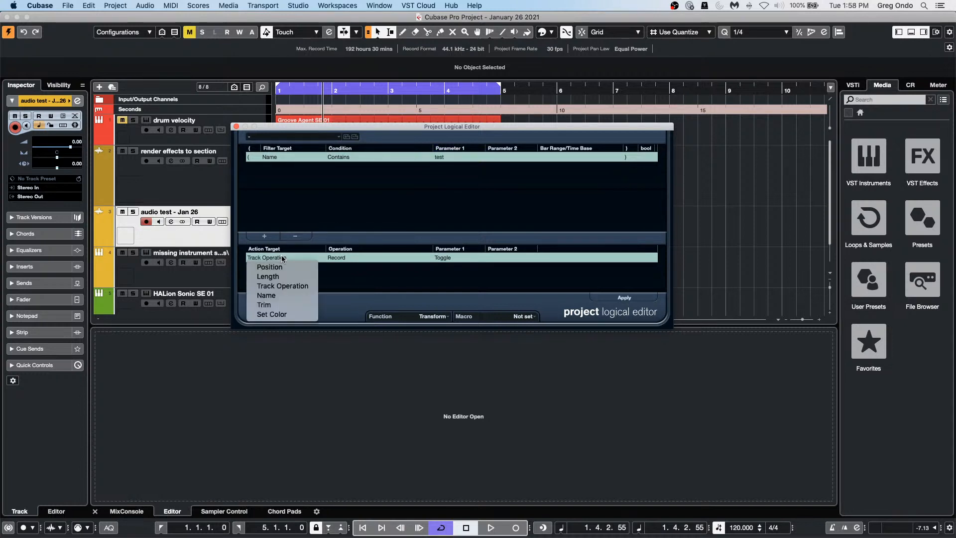
click(269, 295)
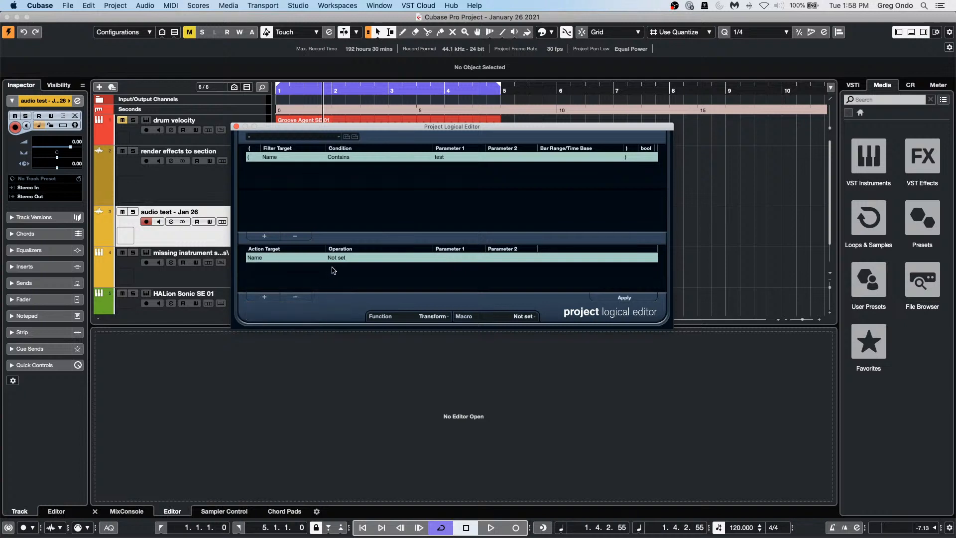
click(344, 258)
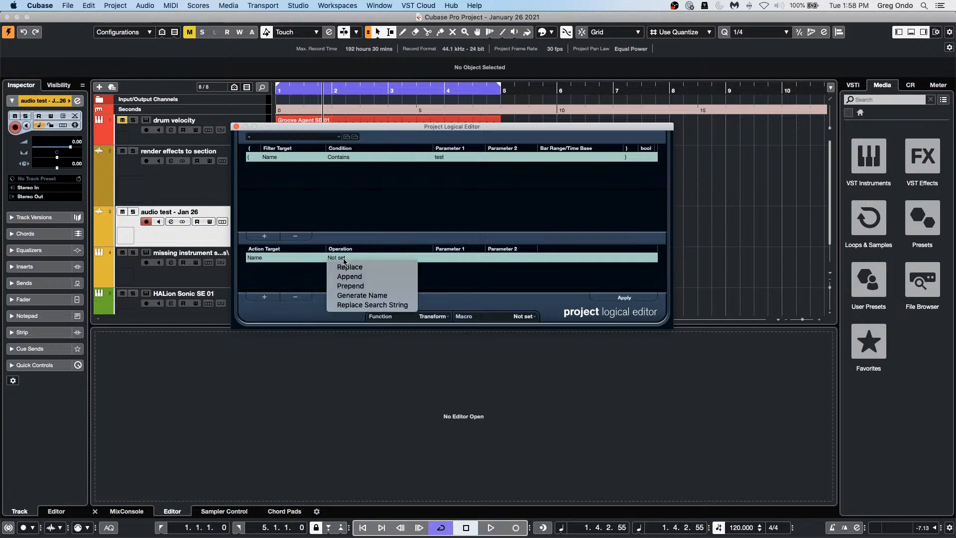
click(363, 302)
click(442, 257)
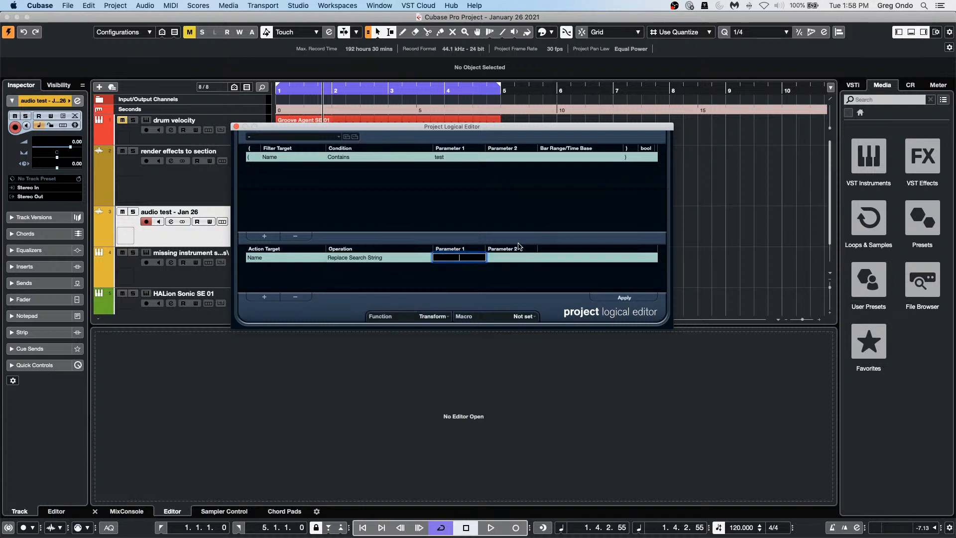
text(test)
click(514, 257)
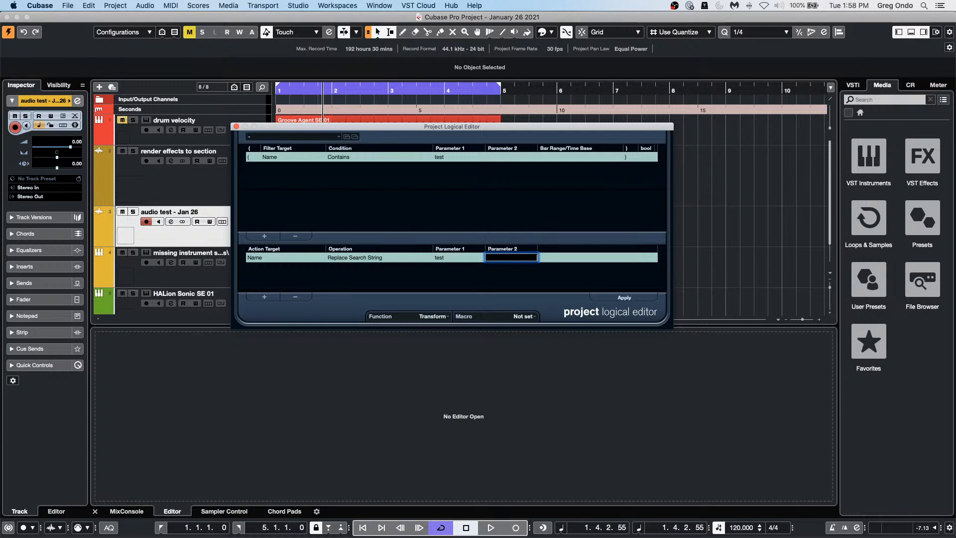
key(Return)
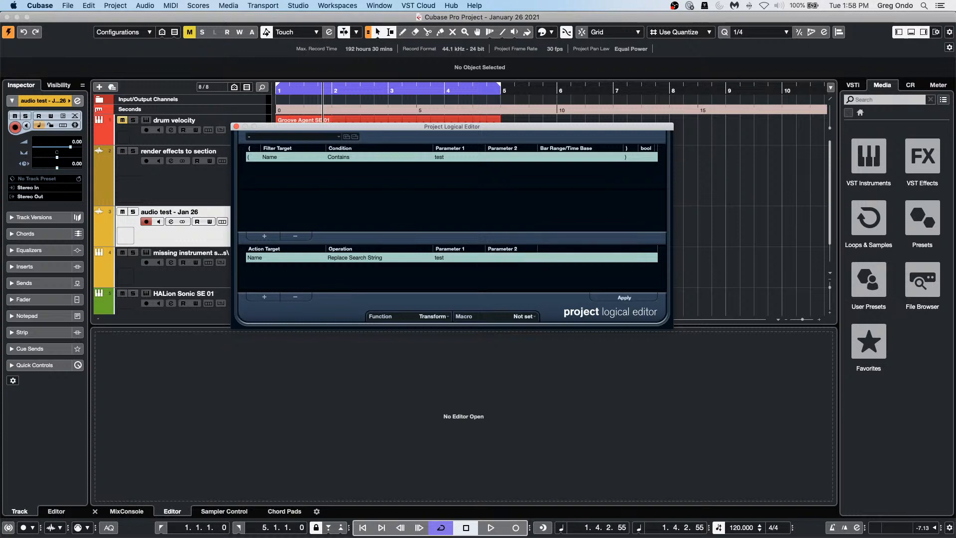
click(640, 299)
Step: Change the name operation to Replace and enter 'test' as the replacement
click(365, 258)
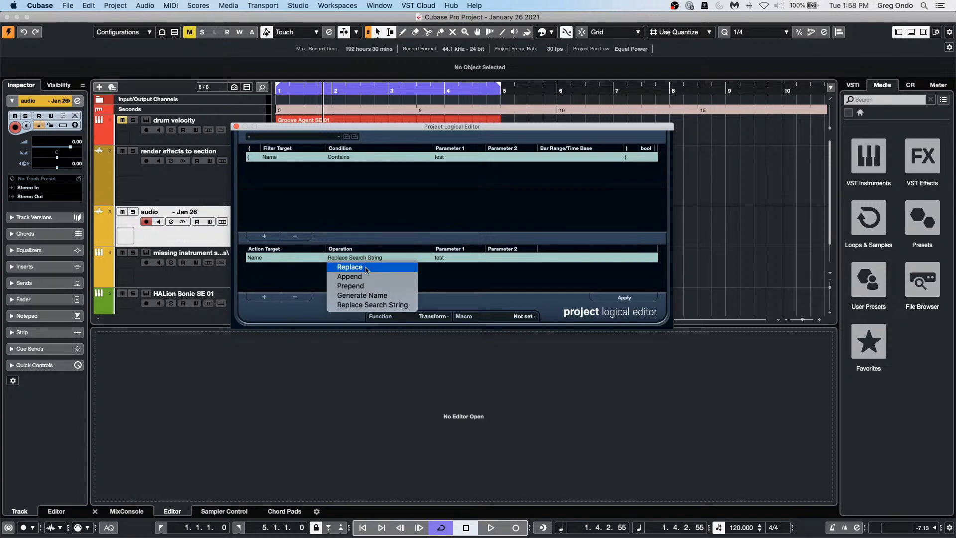
click(365, 267)
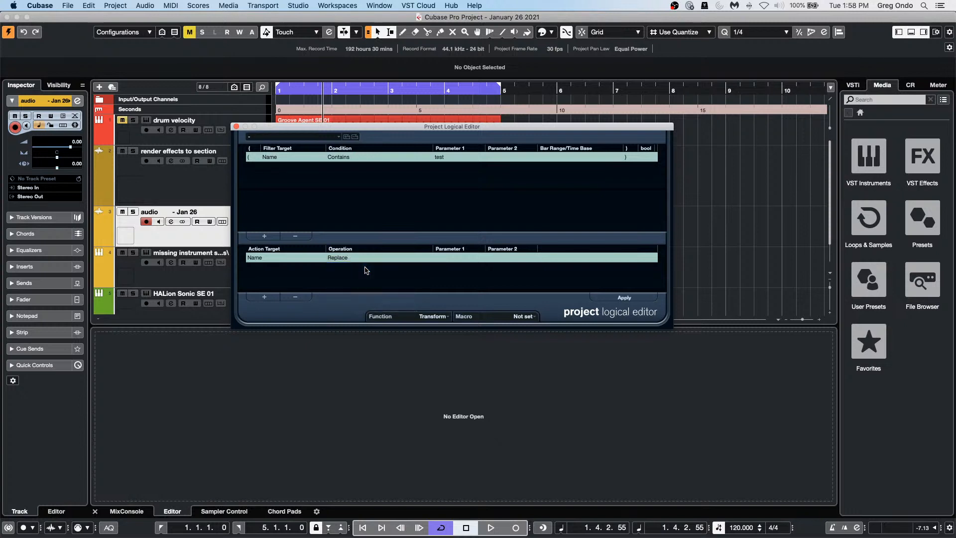
click(450, 258)
text(tesst)
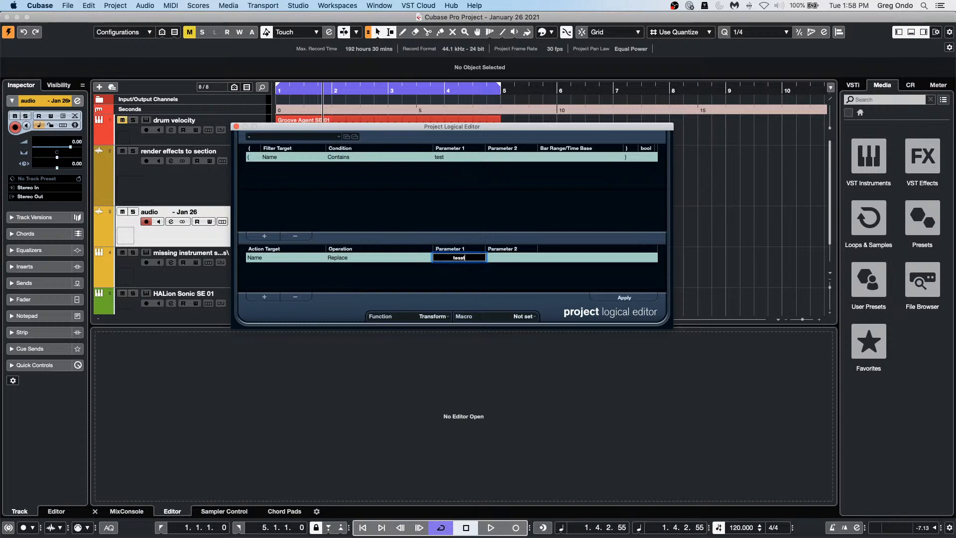
key(BackSpace)
Step: Rename the track back to 'audio test - Jan 26' and confirm 'test' as Parameter 1
double_click(161, 211)
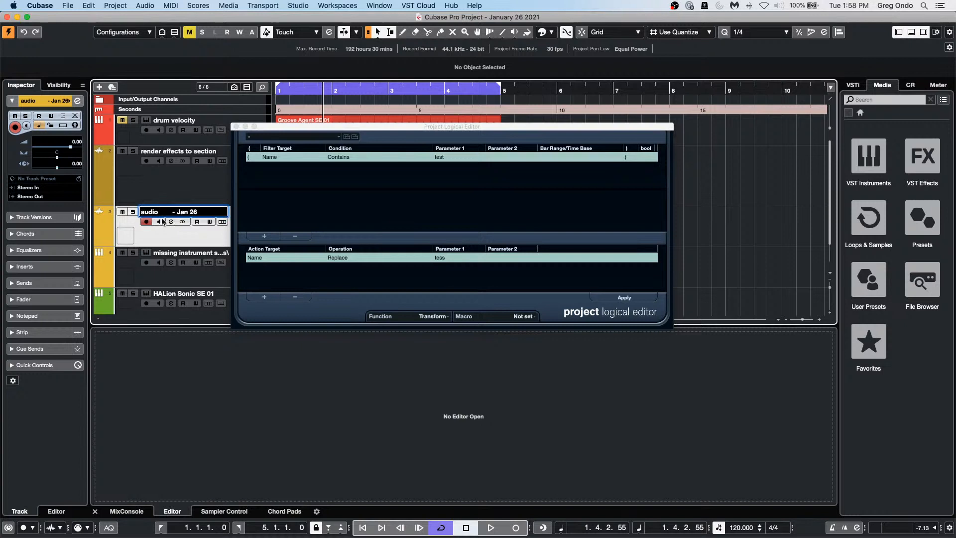
text(test)
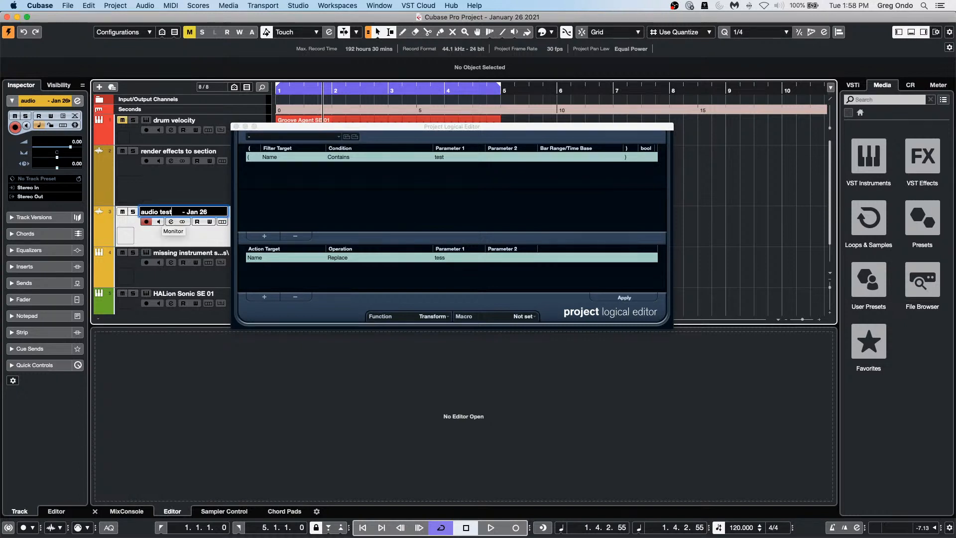
key(Return)
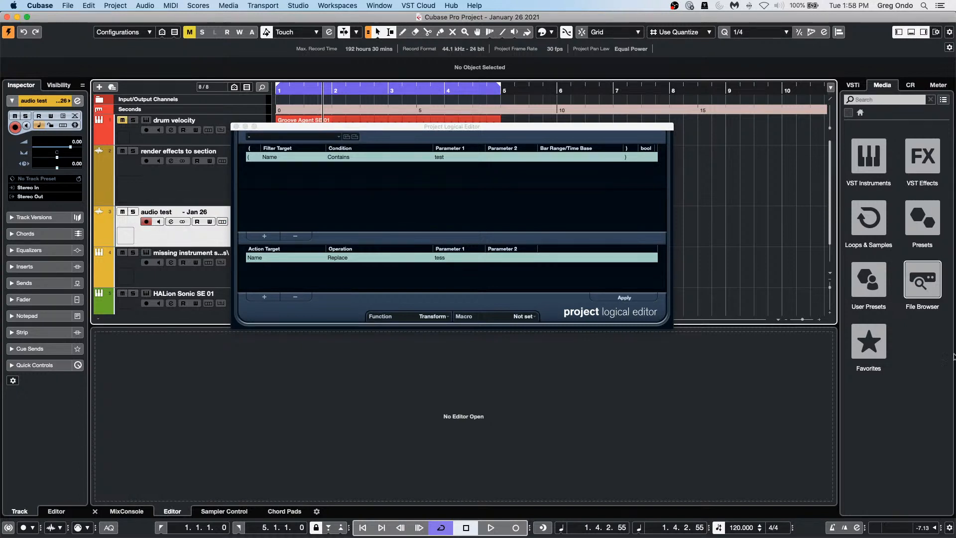
double_click(448, 257)
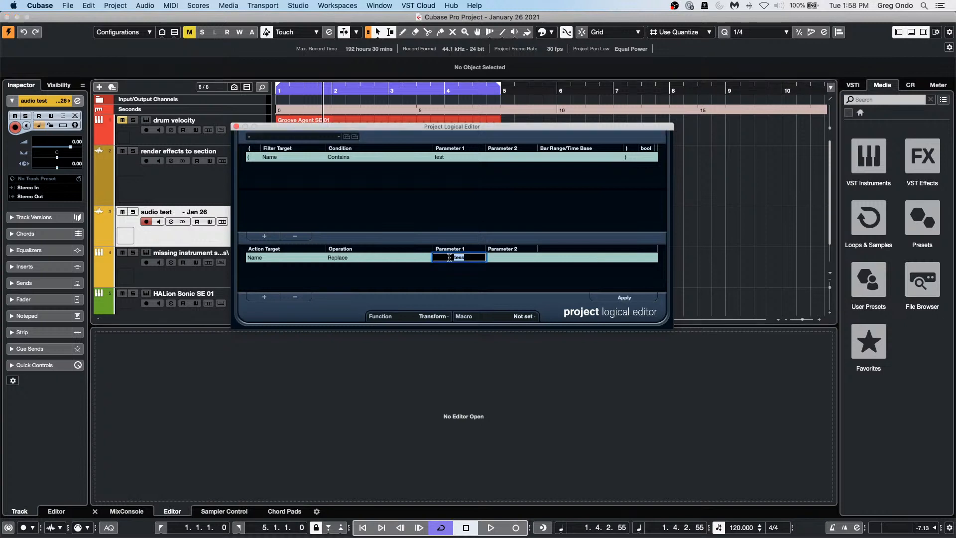
text(test)
key(Return)
Step: Try an empty Append name action on the project, then remove that action line
click(263, 297)
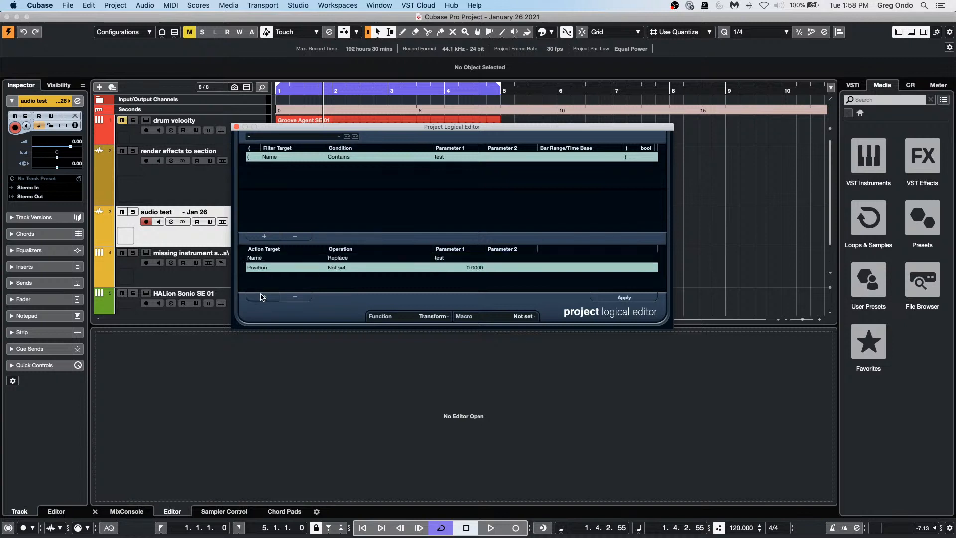
click(266, 268)
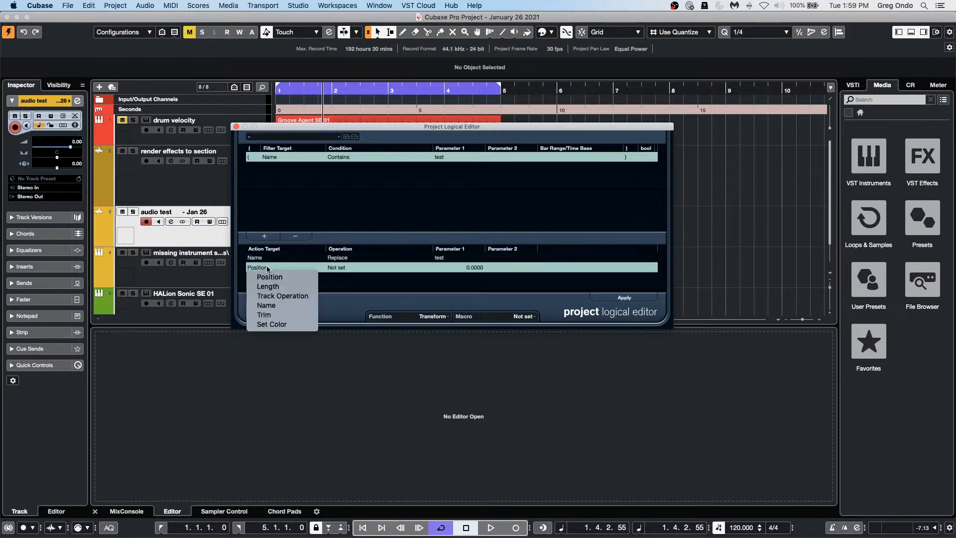
click(266, 305)
click(338, 268)
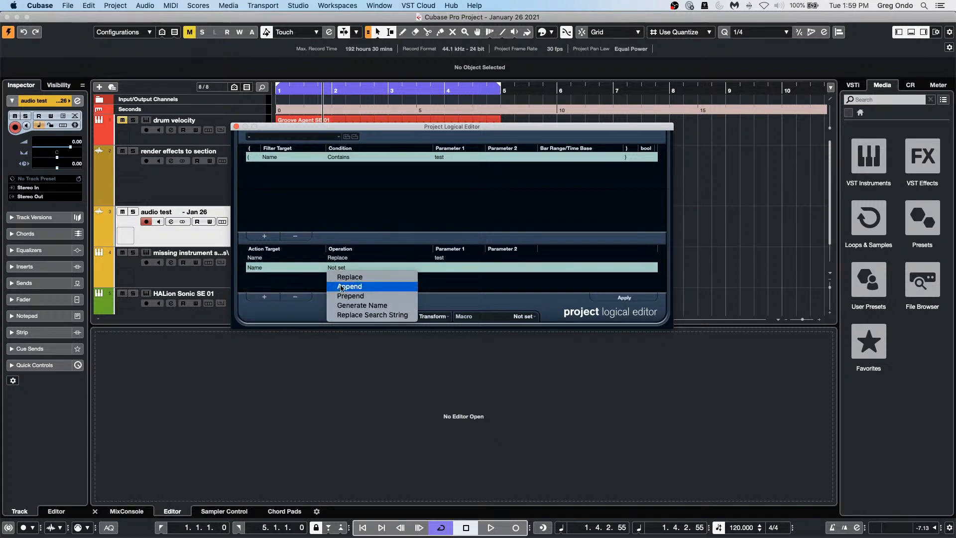
click(350, 287)
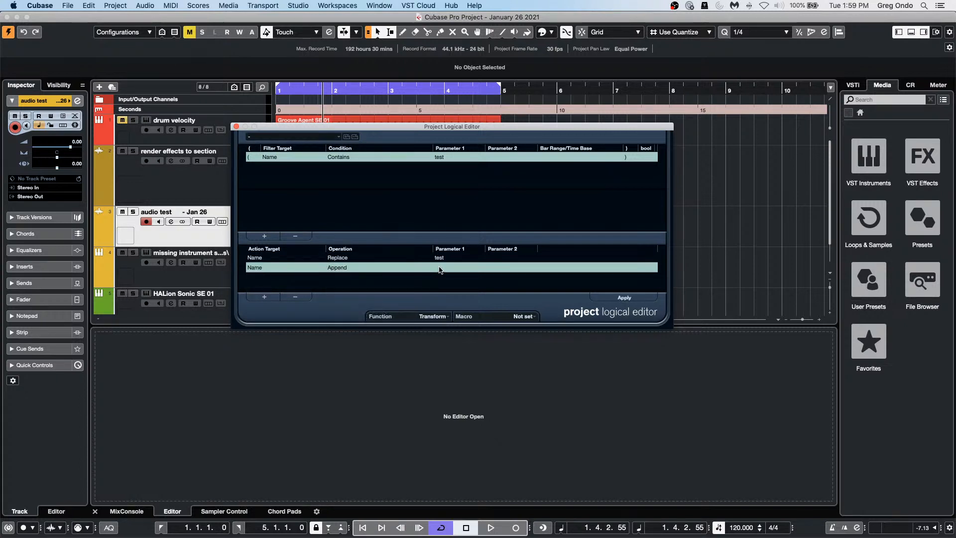
click(440, 268)
click(512, 283)
click(624, 298)
click(294, 297)
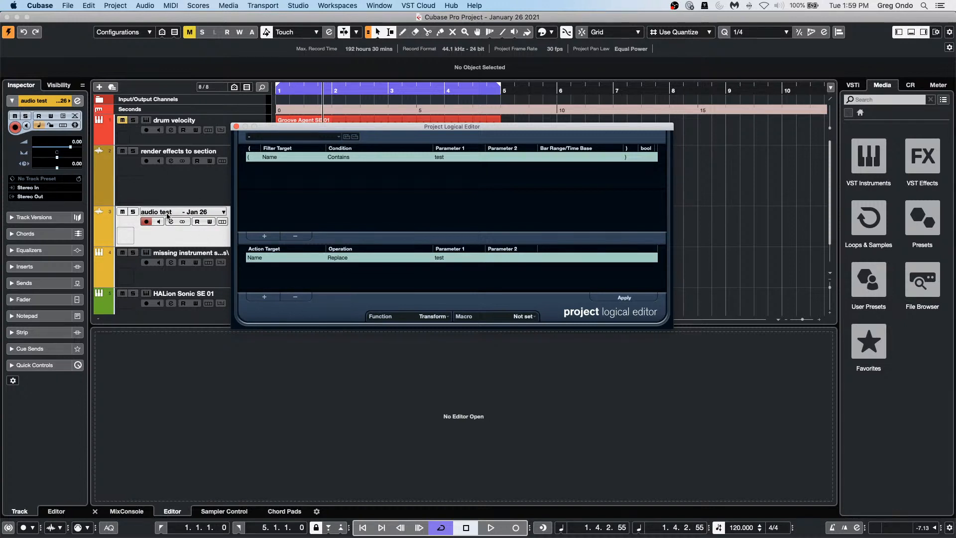
Step: Switch the name operation to Generate Name
click(344, 258)
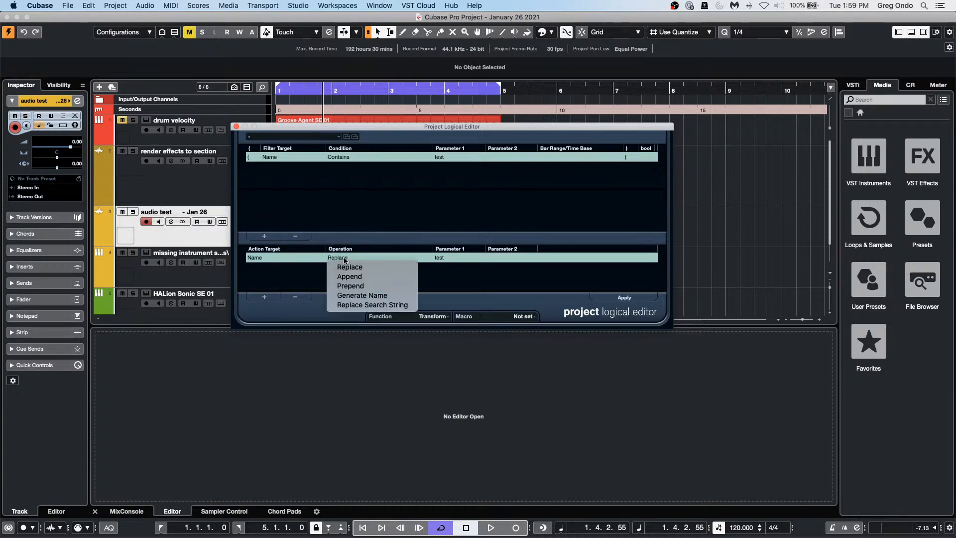
click(363, 295)
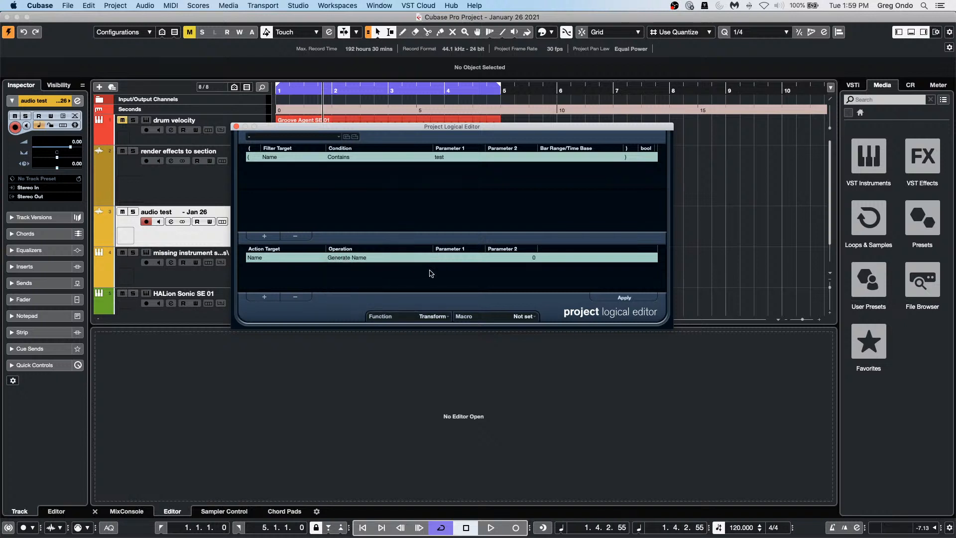
click(457, 259)
click(356, 258)
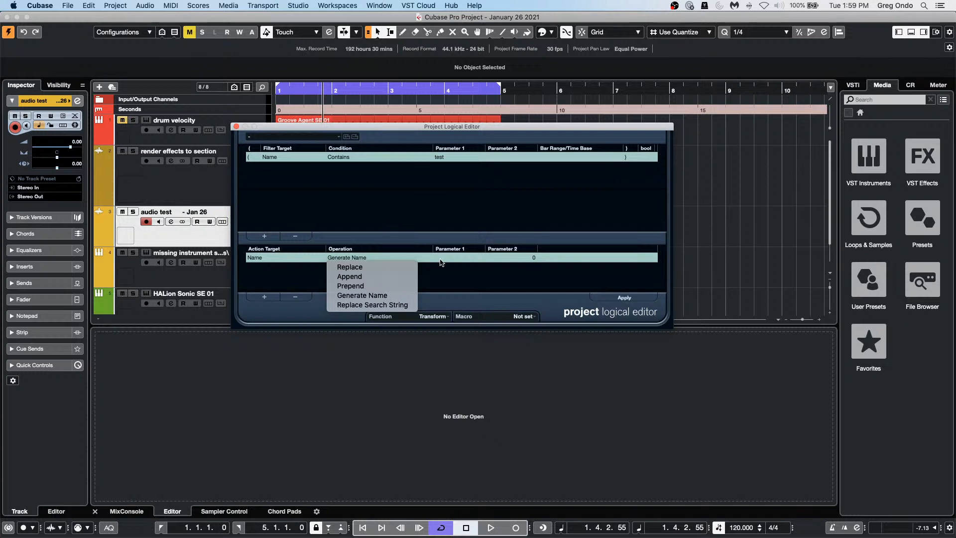
click(458, 283)
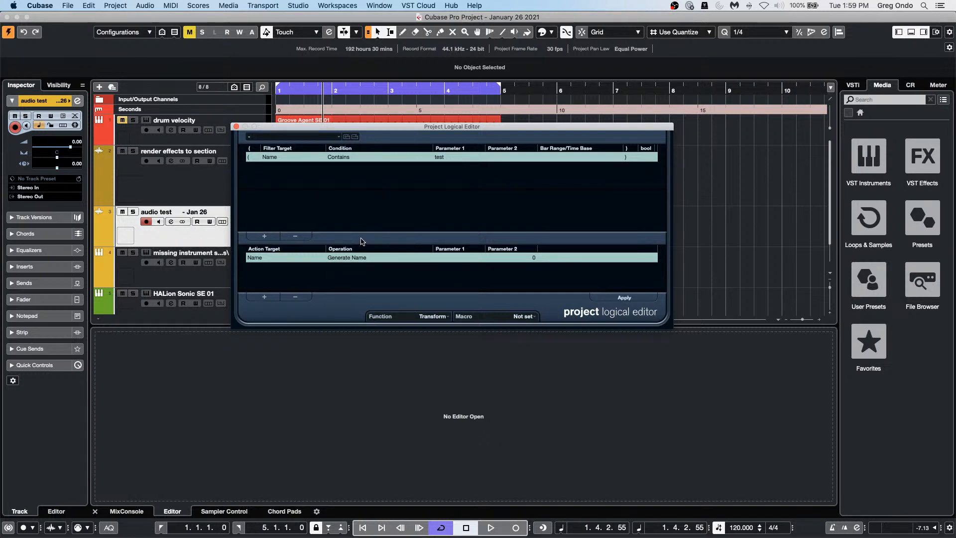
click(359, 257)
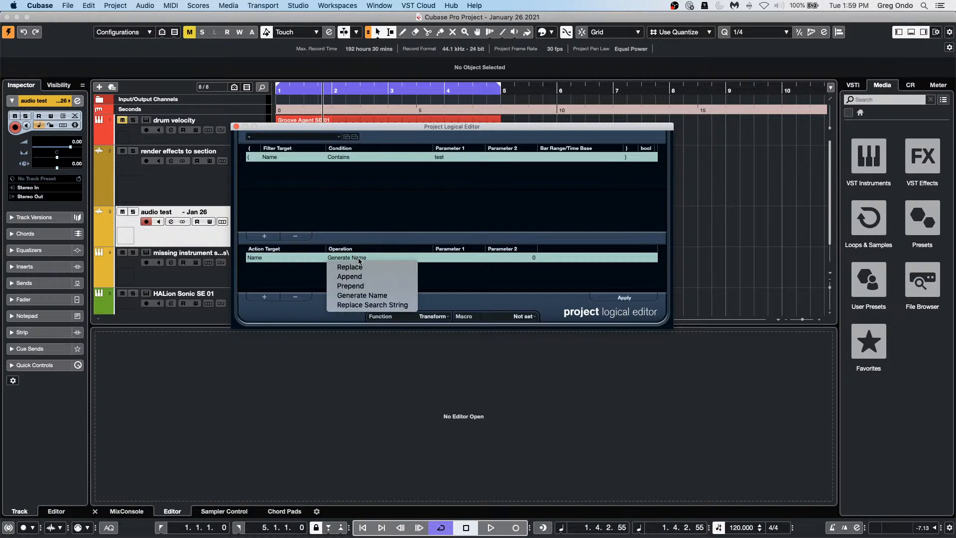
click(380, 296)
Step: Set base name 'test' with counter 0, apply it, then undo the rename
click(476, 260)
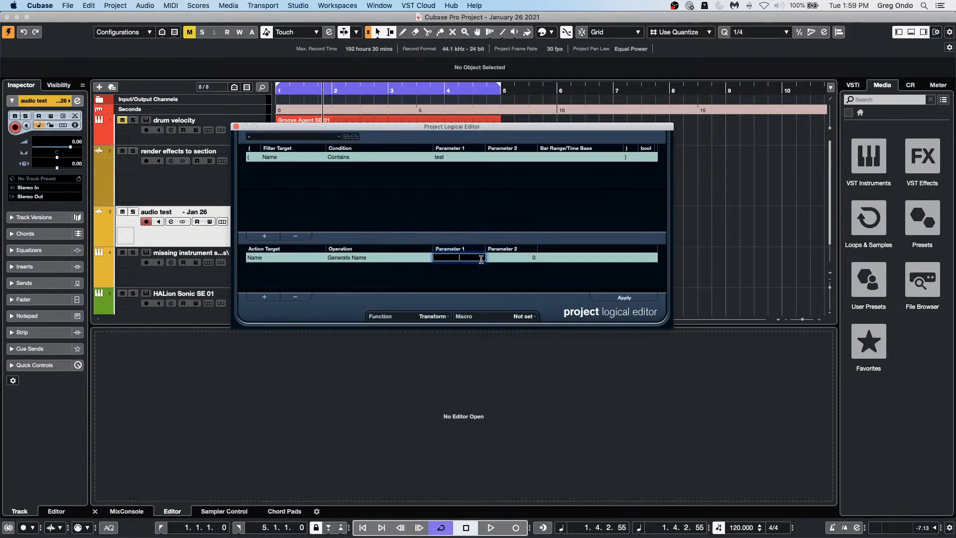
key(Tab)
click(466, 261)
text(test)
click(519, 256)
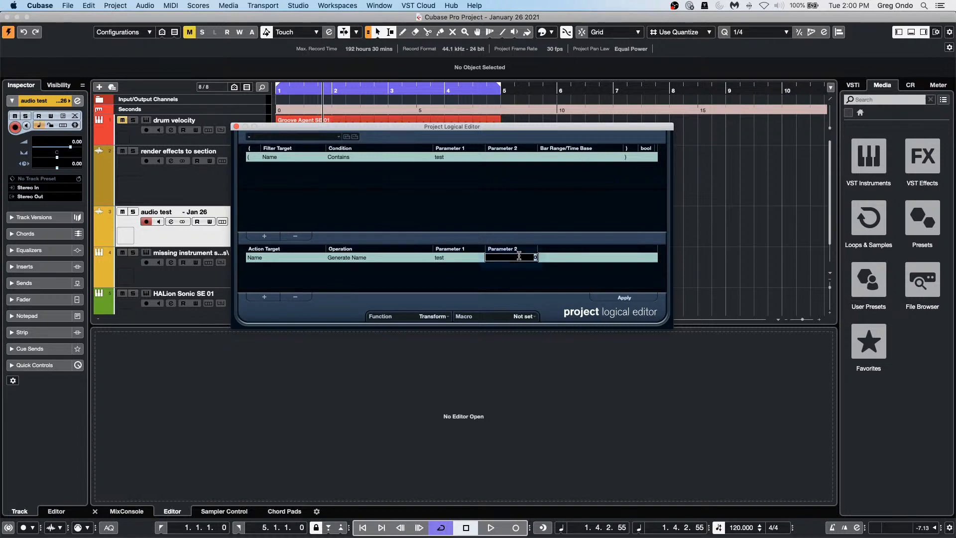
text(club')
click(628, 299)
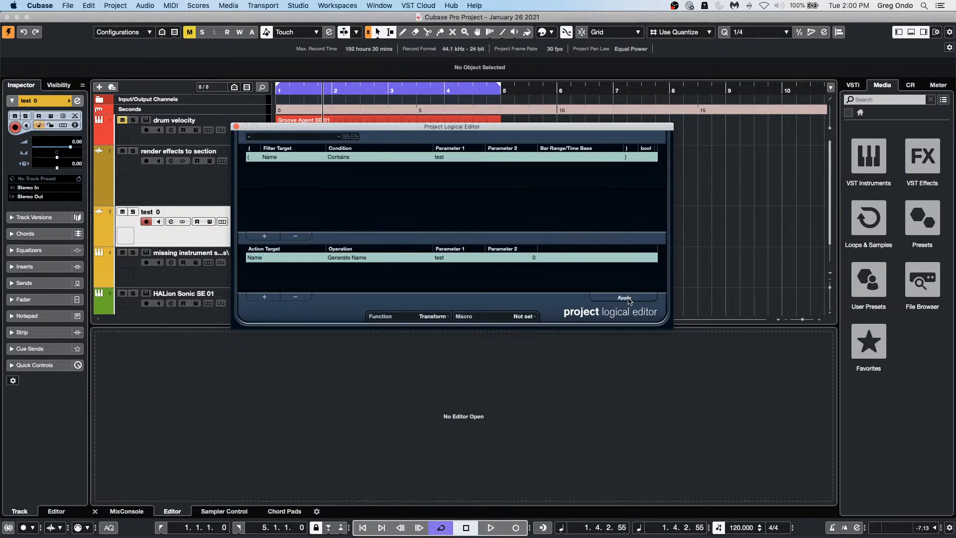
key(super+z)
Step: Set the name filter word to 'audio', apply the generated names with counter 0, then undo the rename
click(441, 157)
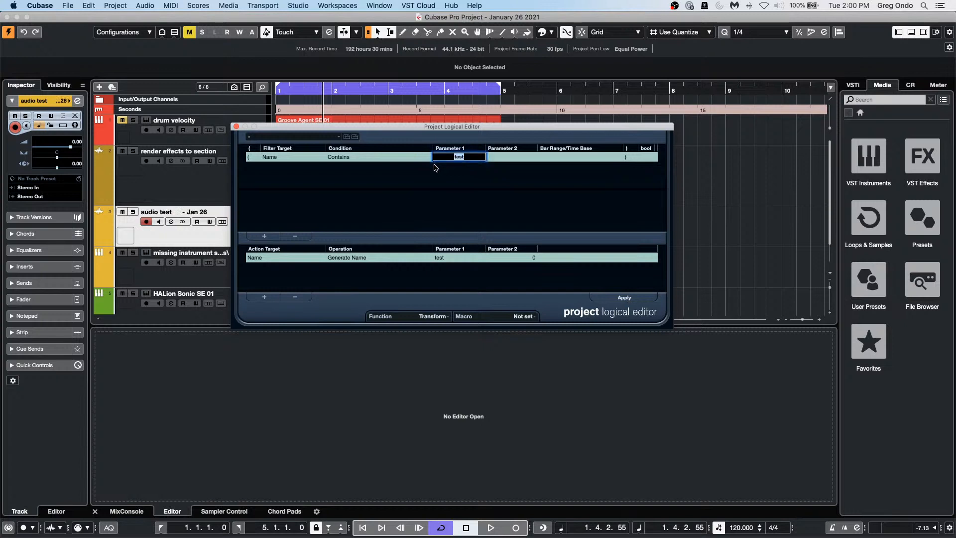
text(audio)
click(513, 189)
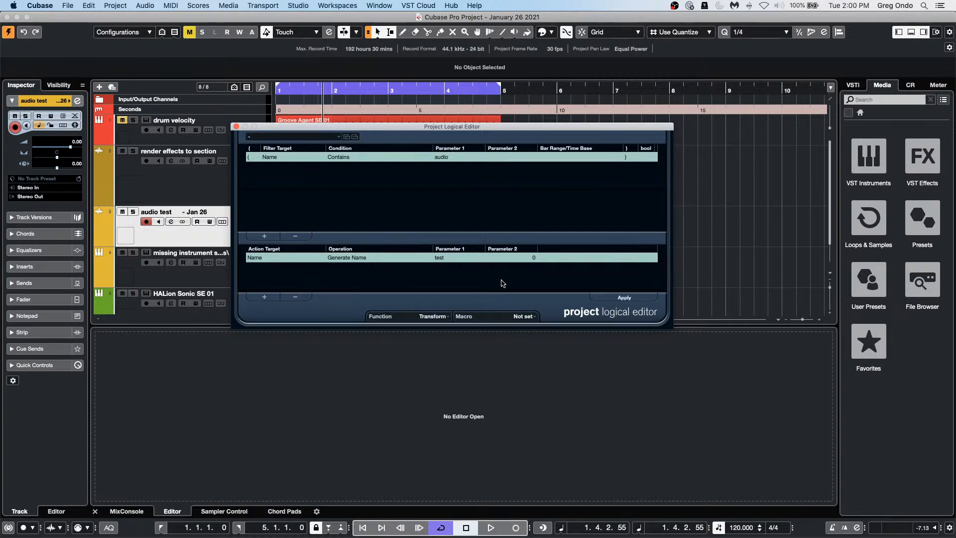
click(534, 257)
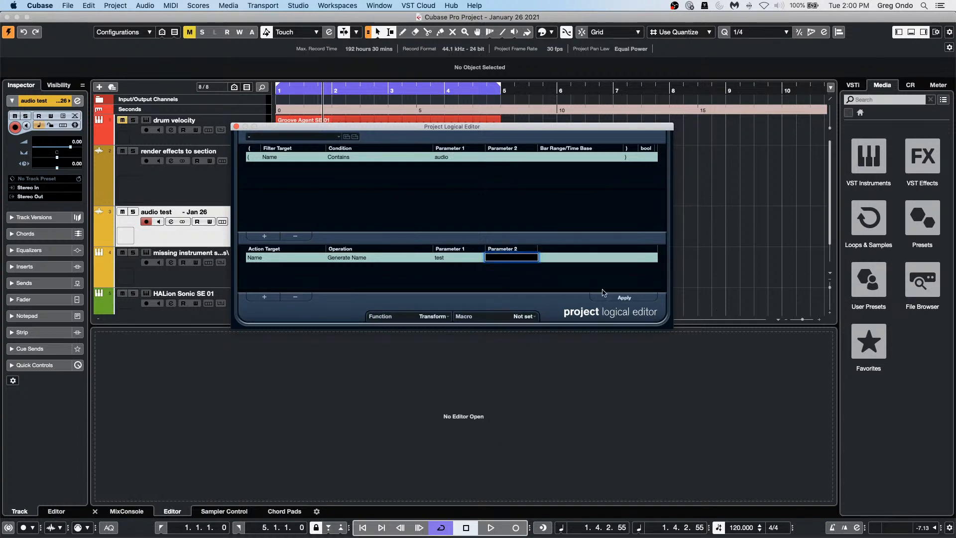
click(625, 297)
click(627, 298)
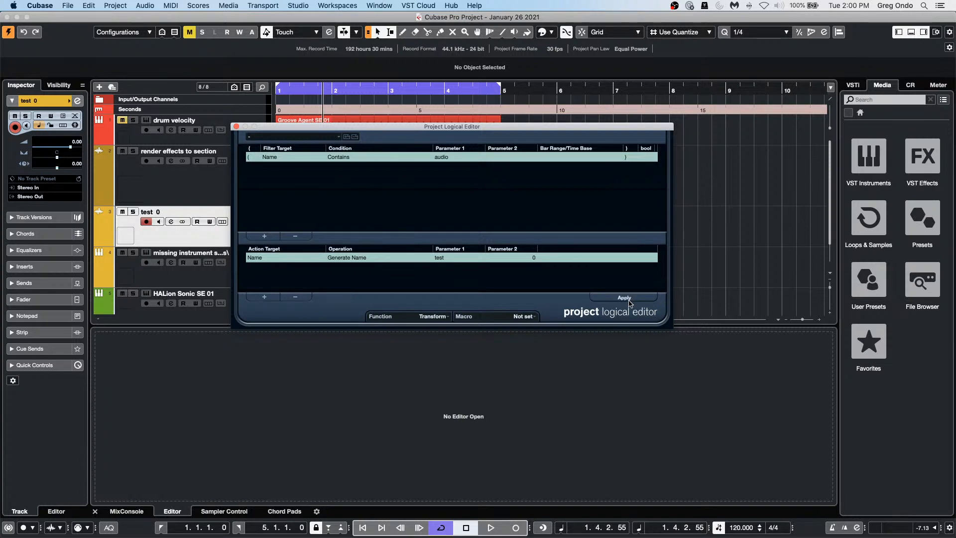
key(super+z)
Step: Retype 'audio' as the filter value and run the actions again
click(347, 157)
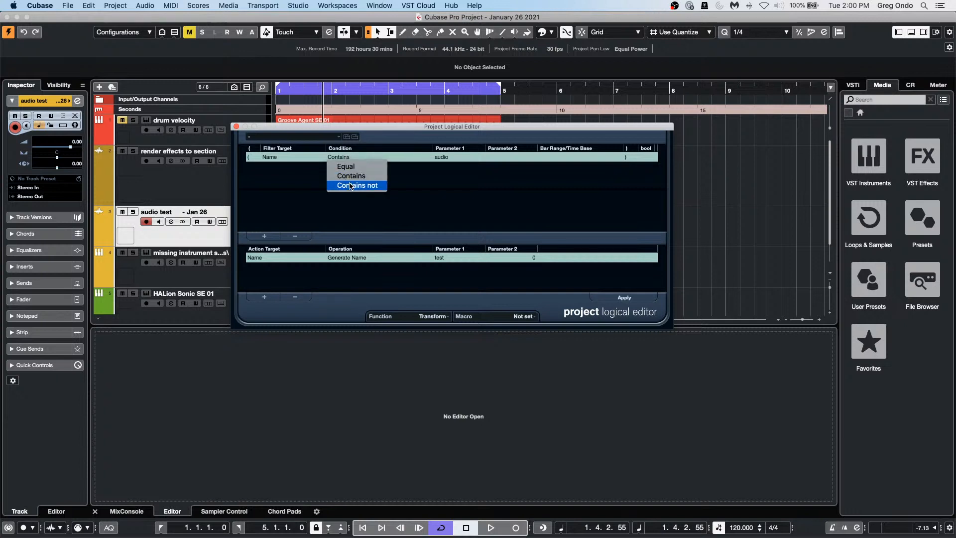
click(438, 164)
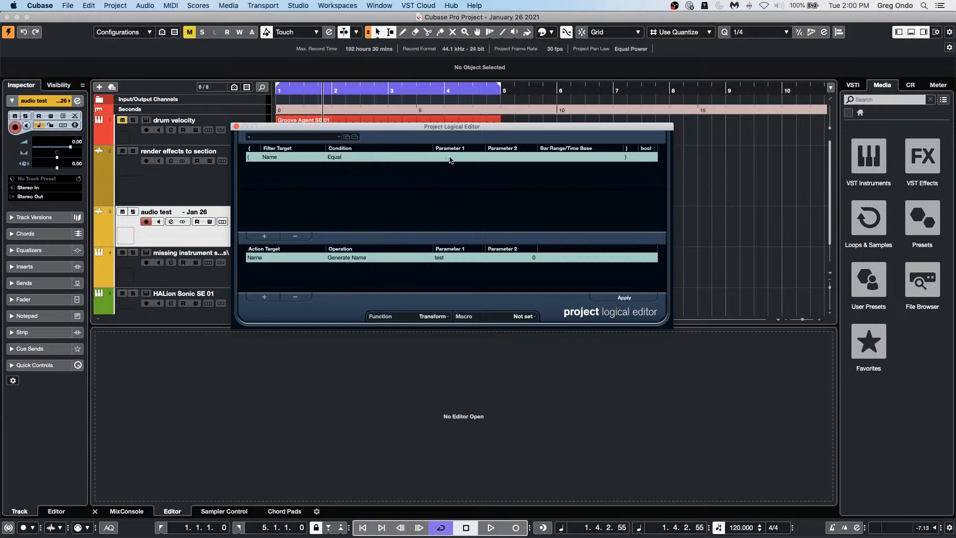
click(441, 156)
text(udio)
click(631, 298)
click(633, 298)
Step: Switch the filter condition back to Contains, rerun with counter 0, and close the Project Logical Editor
click(352, 155)
click(353, 175)
click(632, 298)
click(534, 258)
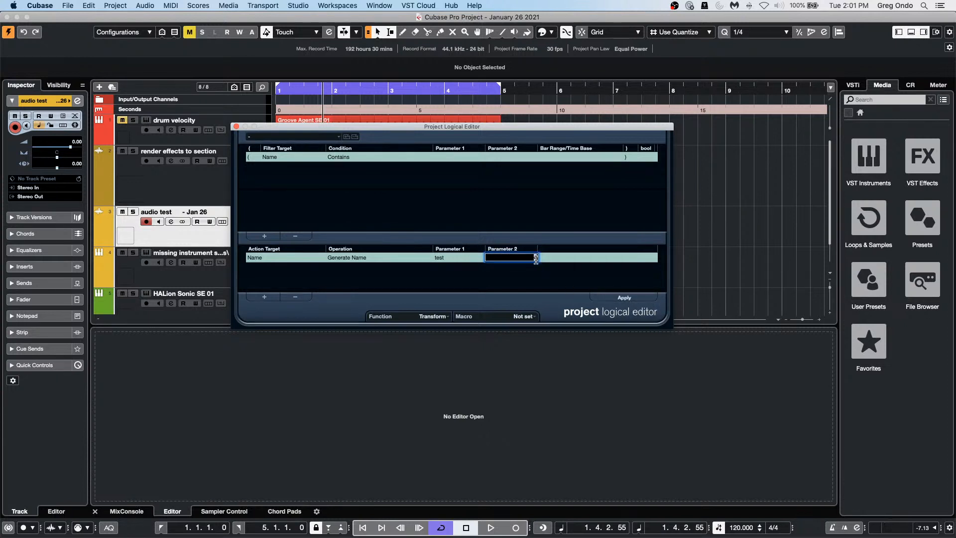
key(Return)
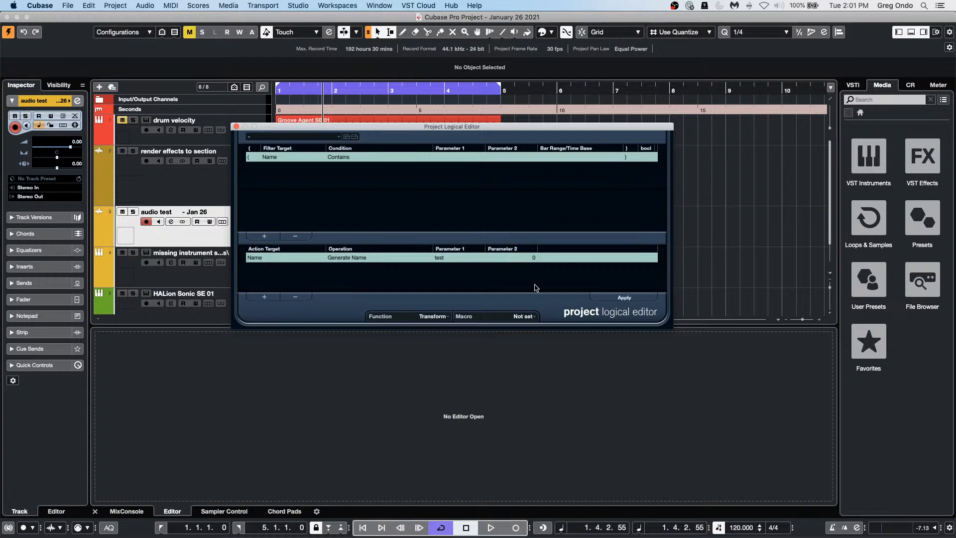
click(626, 299)
click(237, 126)
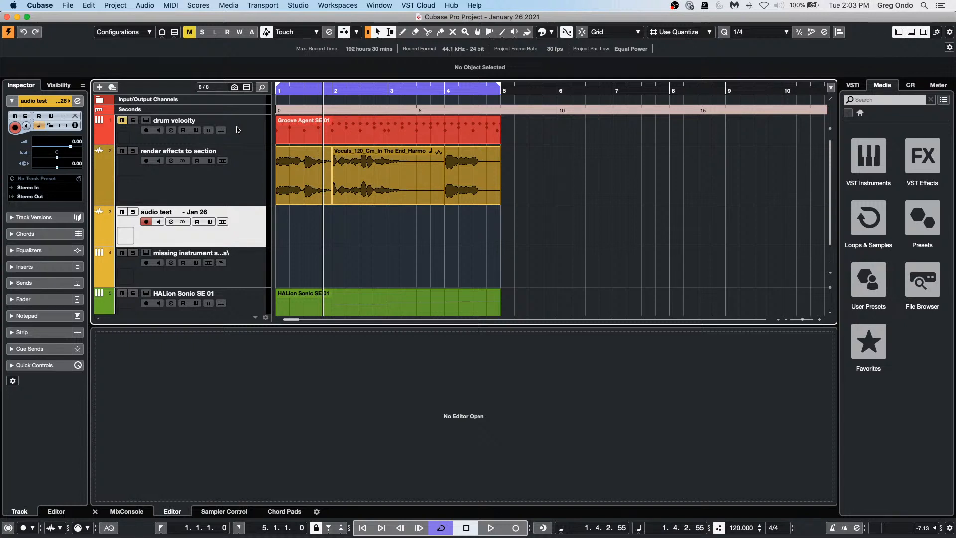
mouse_move(378, 536)
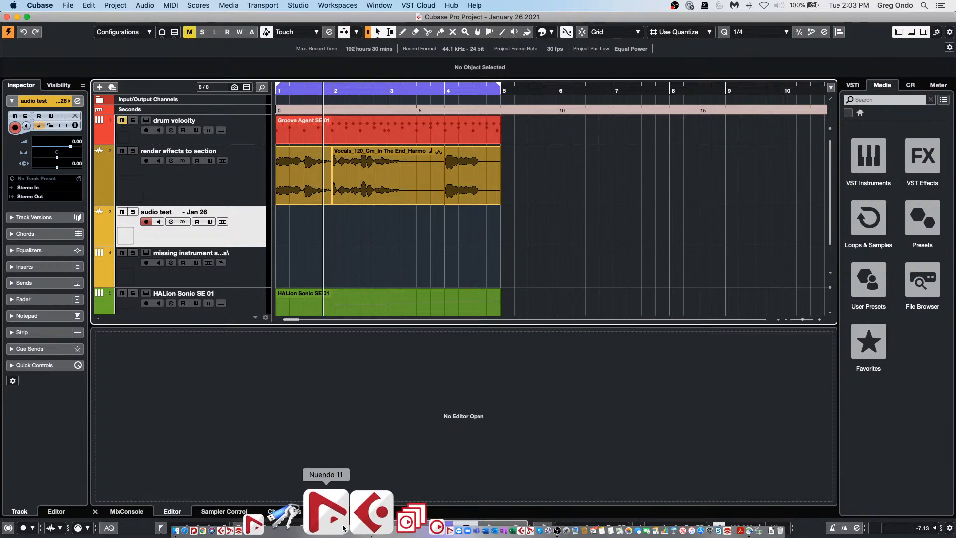
click(331, 526)
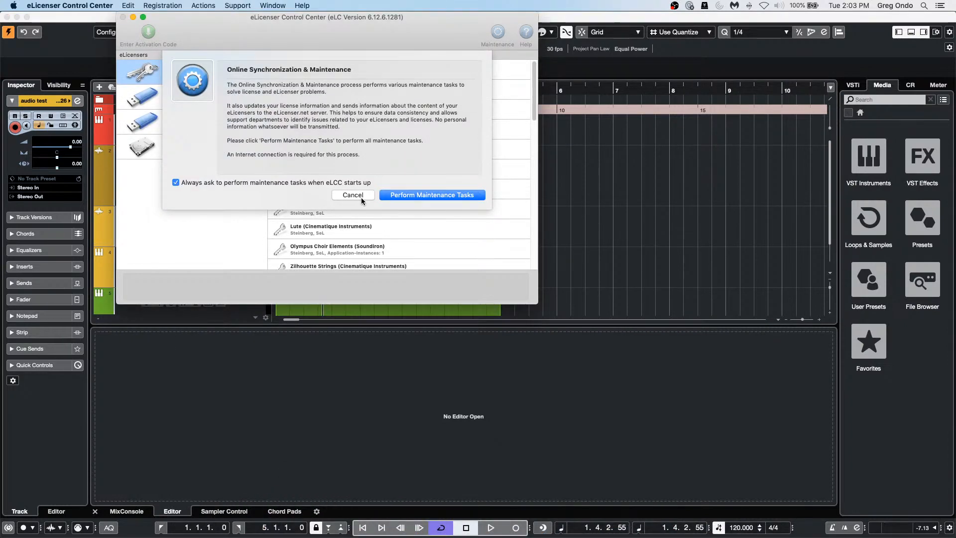
click(352, 195)
click(217, 103)
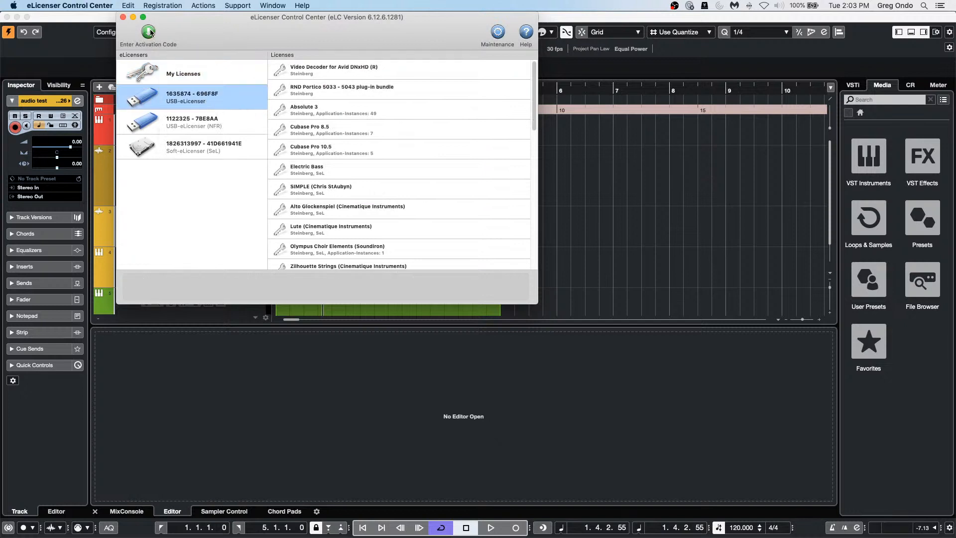
click(91, 6)
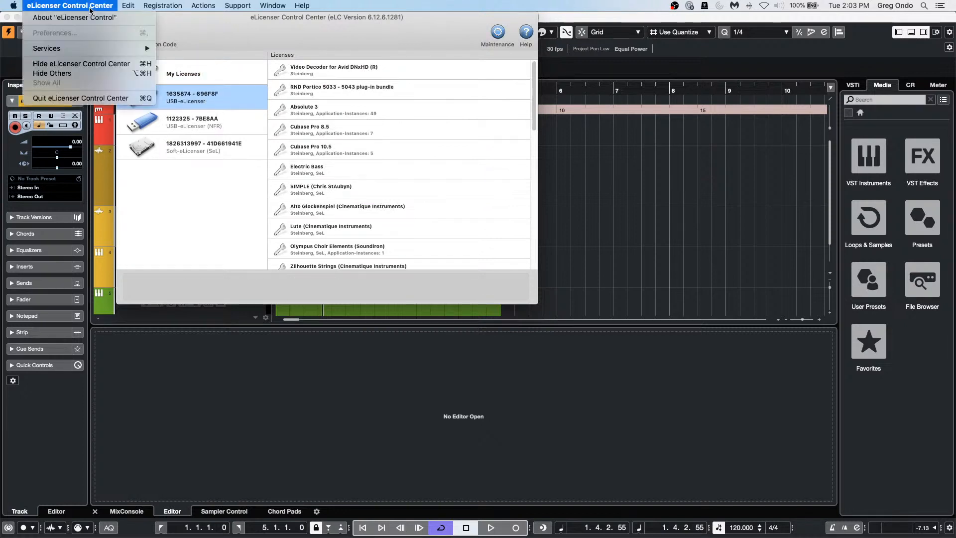
click(196, 28)
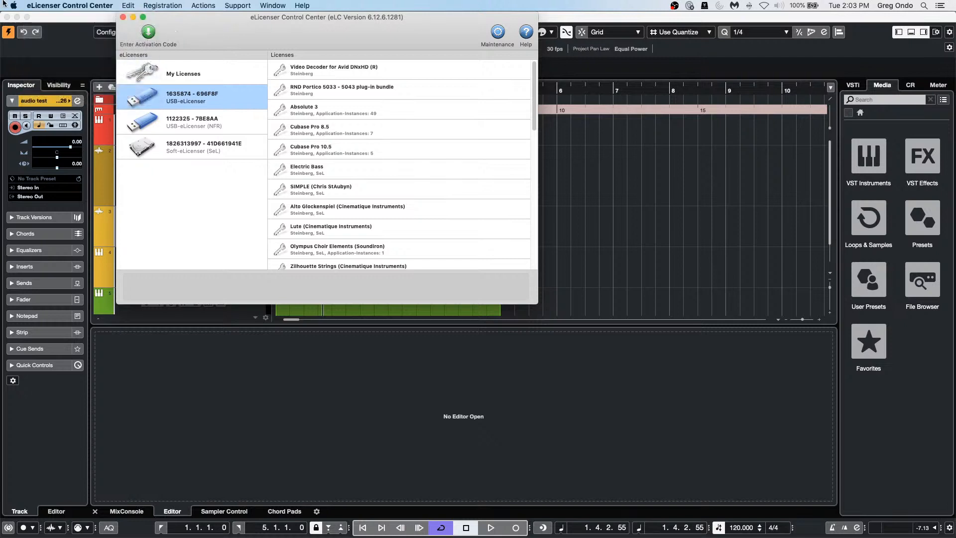
click(73, 7)
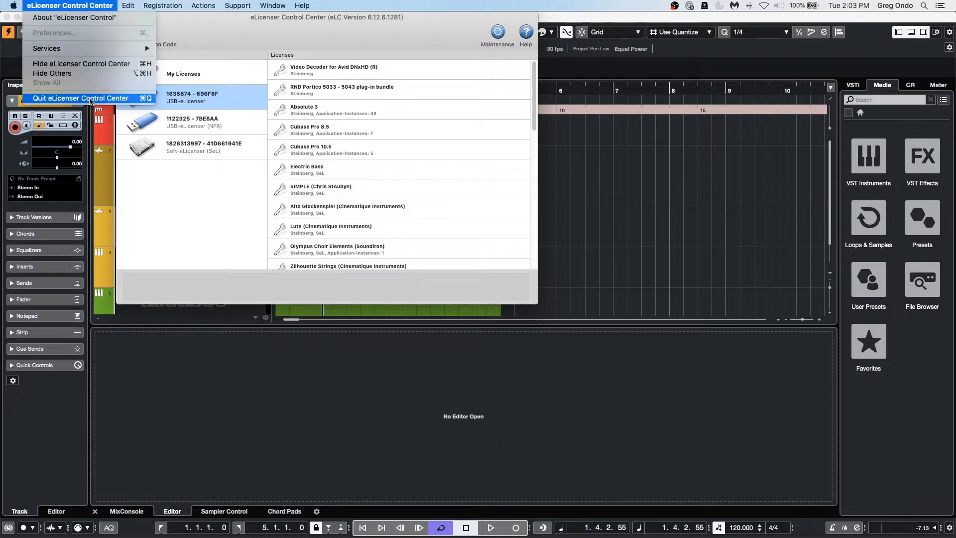
click(92, 100)
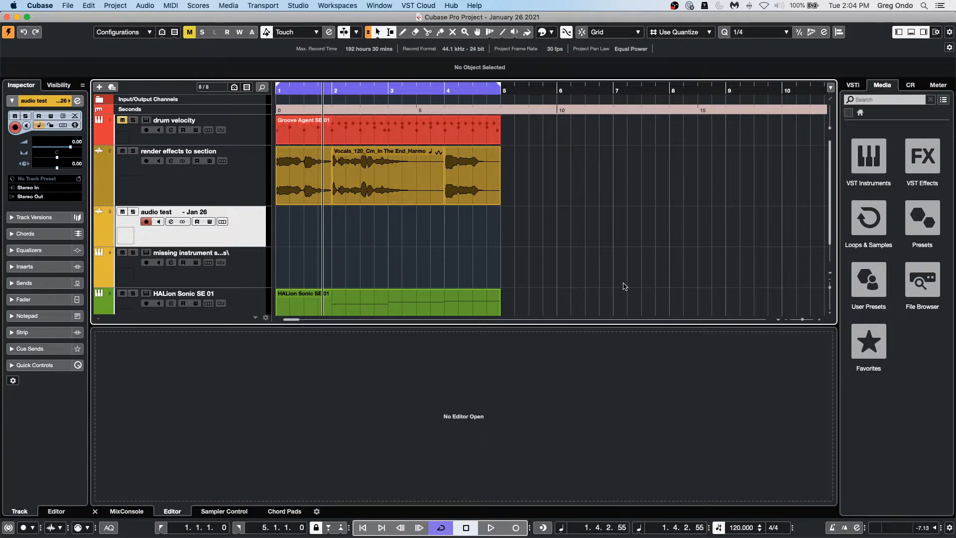
Step: Use File > Open to browse to the Documents > Projects folder
click(69, 5)
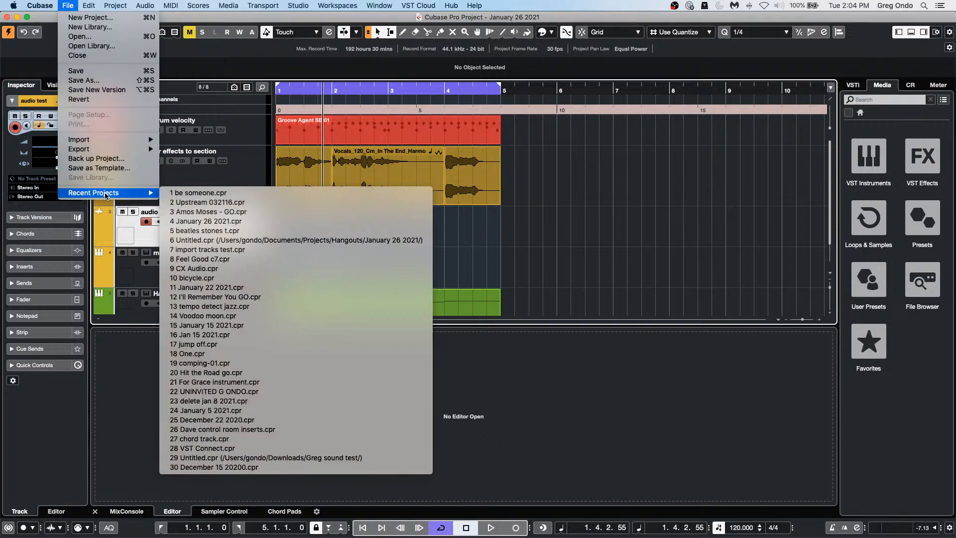
mouse_move(106, 193)
click(106, 39)
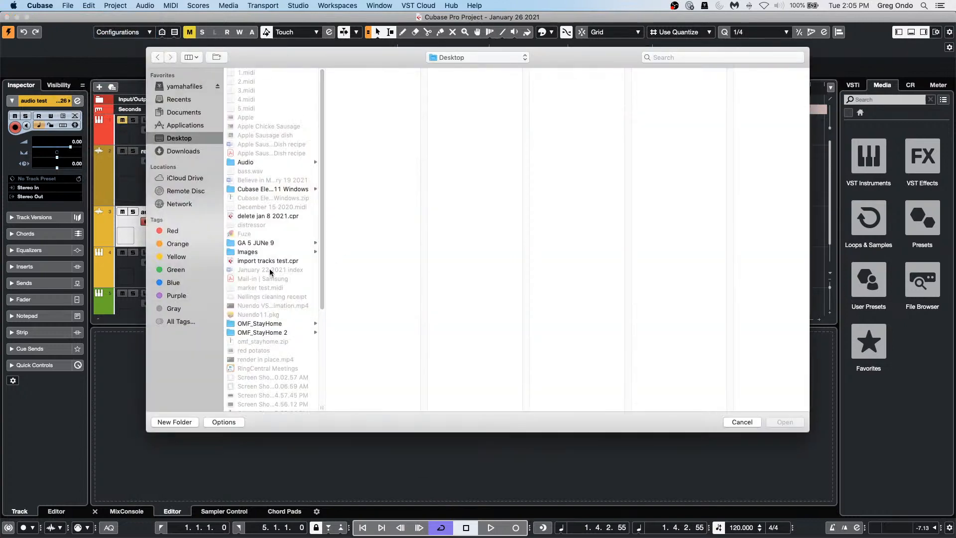
scroll(268, 293, down, 6)
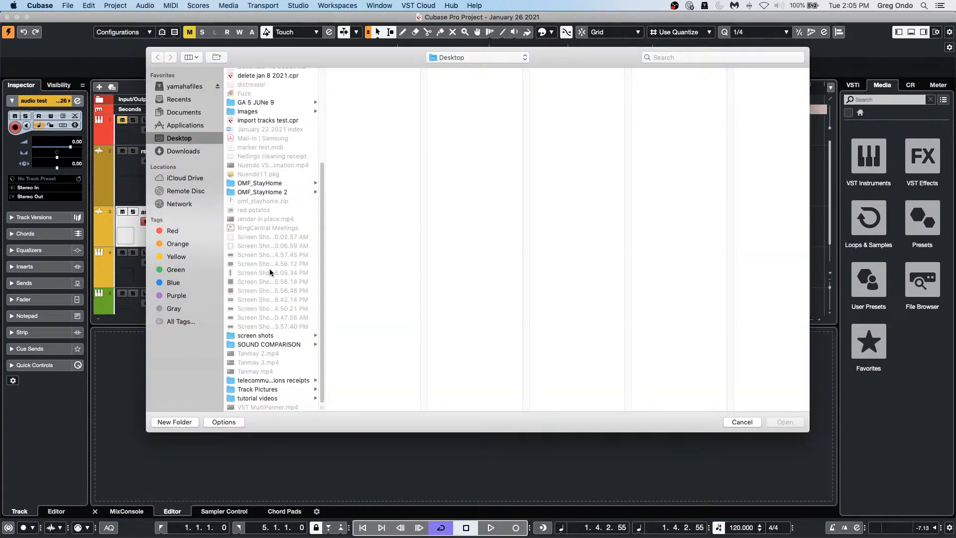
click(188, 114)
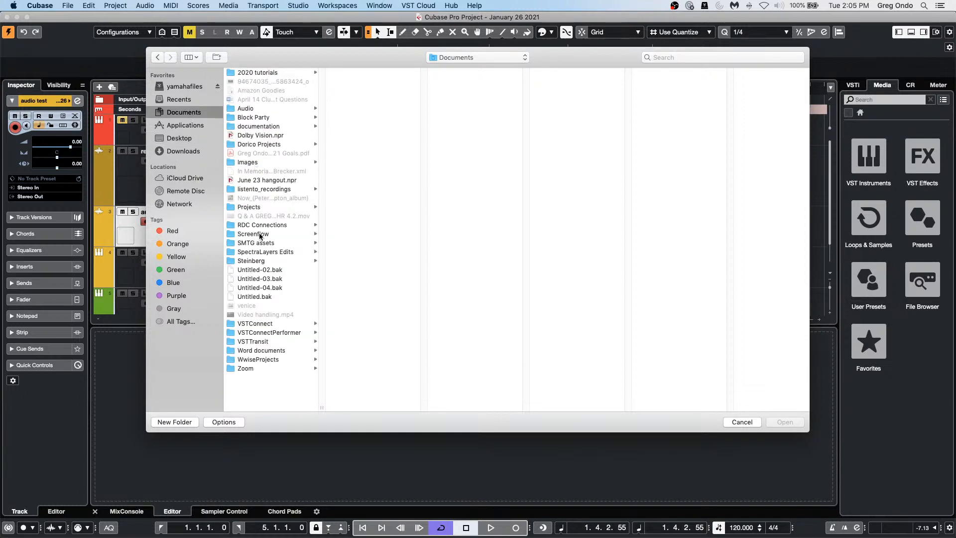
click(270, 207)
Step: Widen the Projects column and browse into Hangouts > july 4 > MIDI Features 11
scroll(380, 254, down, 10)
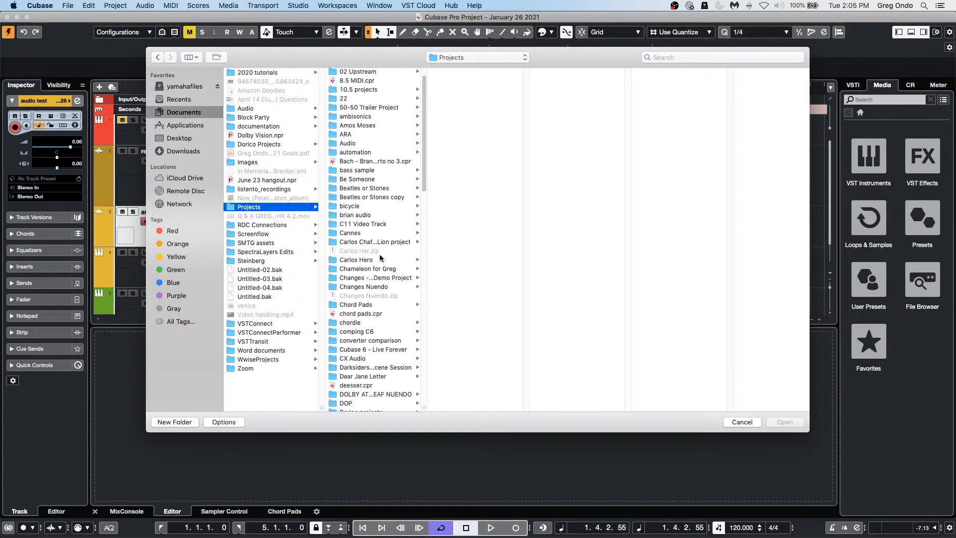
scroll(380, 257, down, 8)
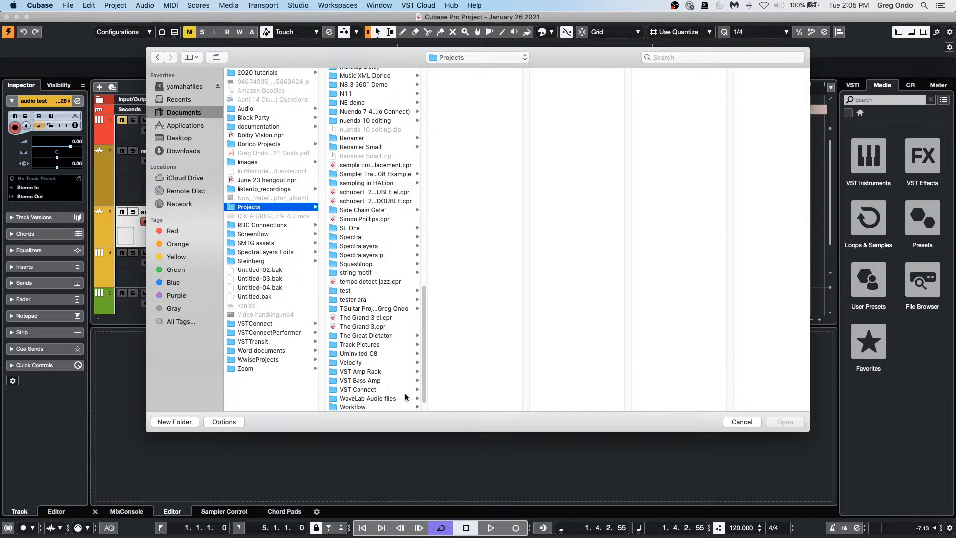
drag(427, 401, 532, 401)
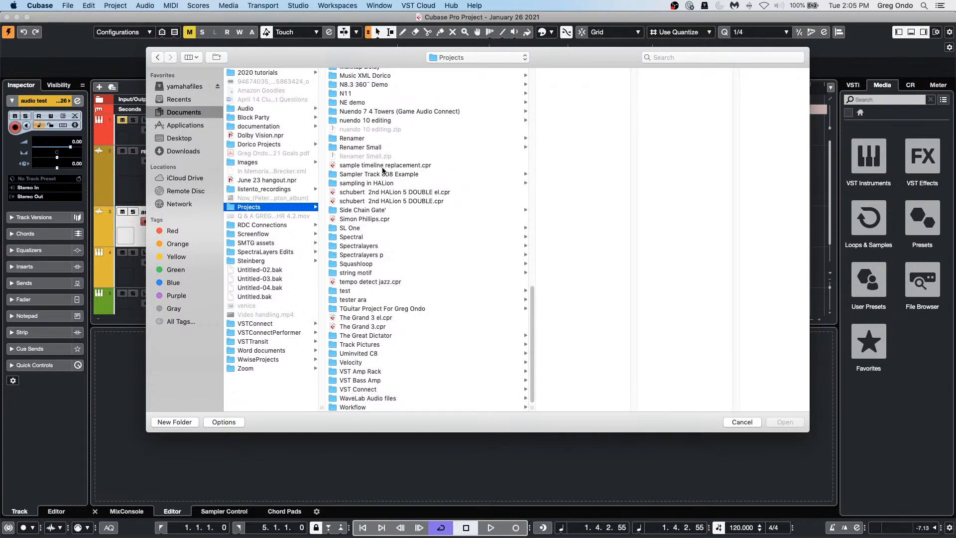
scroll(386, 199, up, 5)
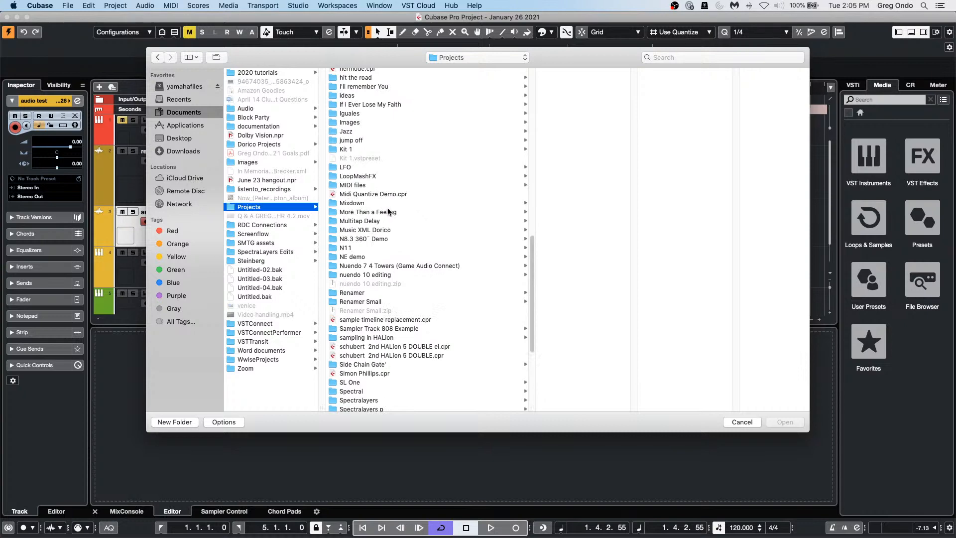
scroll(388, 207, up, 8)
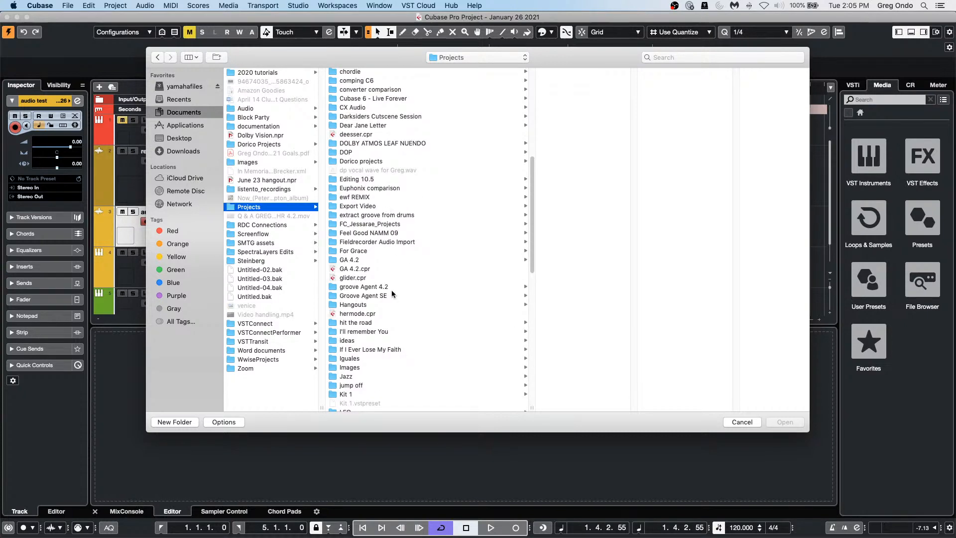
scroll(391, 291, down, 1)
click(361, 295)
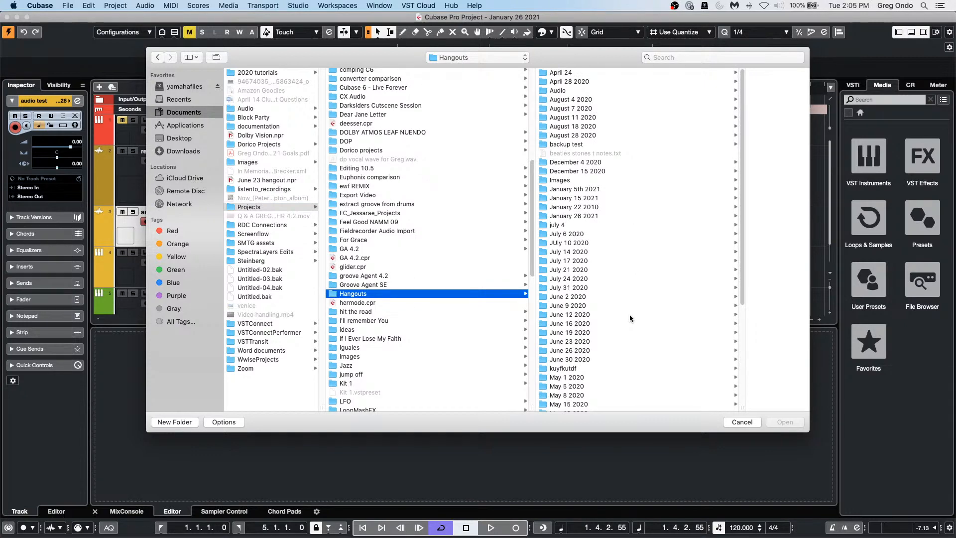
click(557, 226)
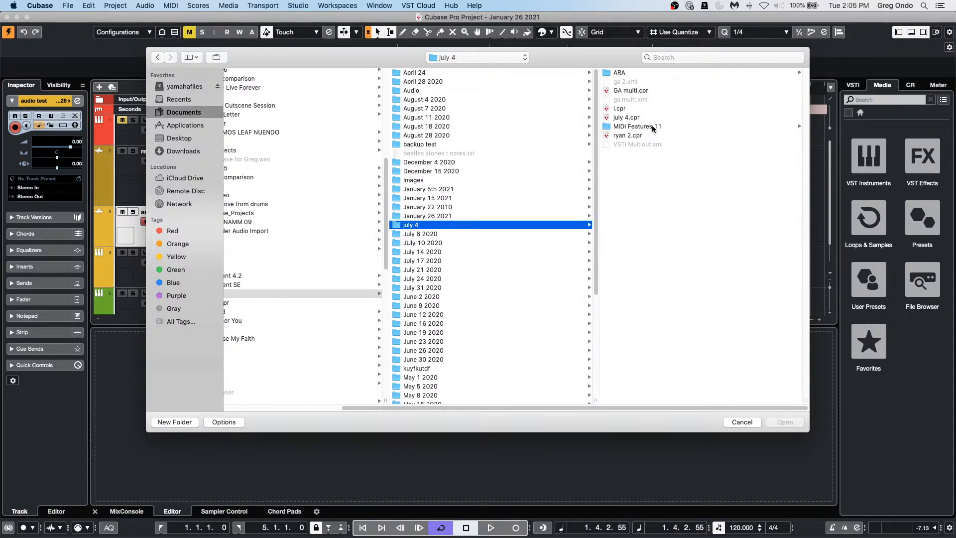
click(637, 126)
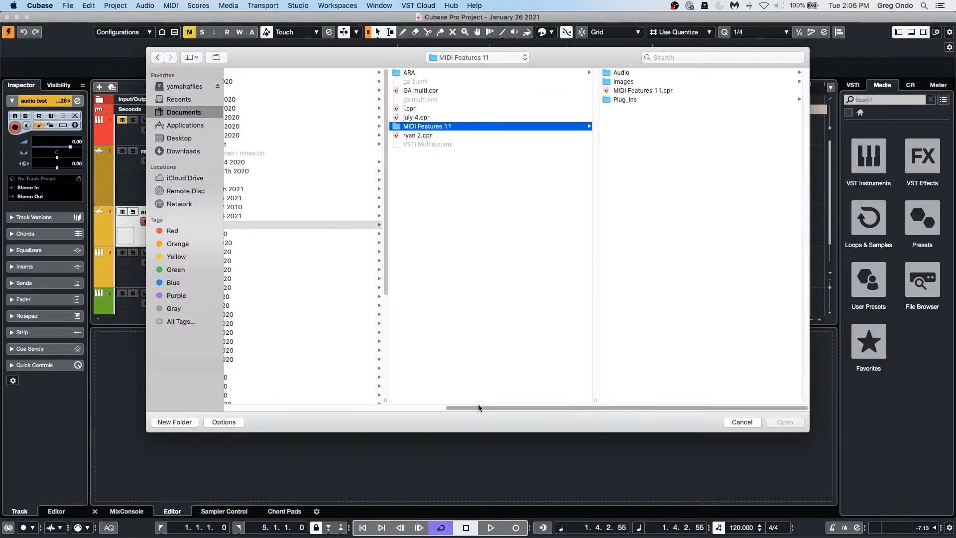
Step: Search for 'samp', open sampler track go.cpr, and dismiss the missing ports warning
drag(478, 407, 328, 392)
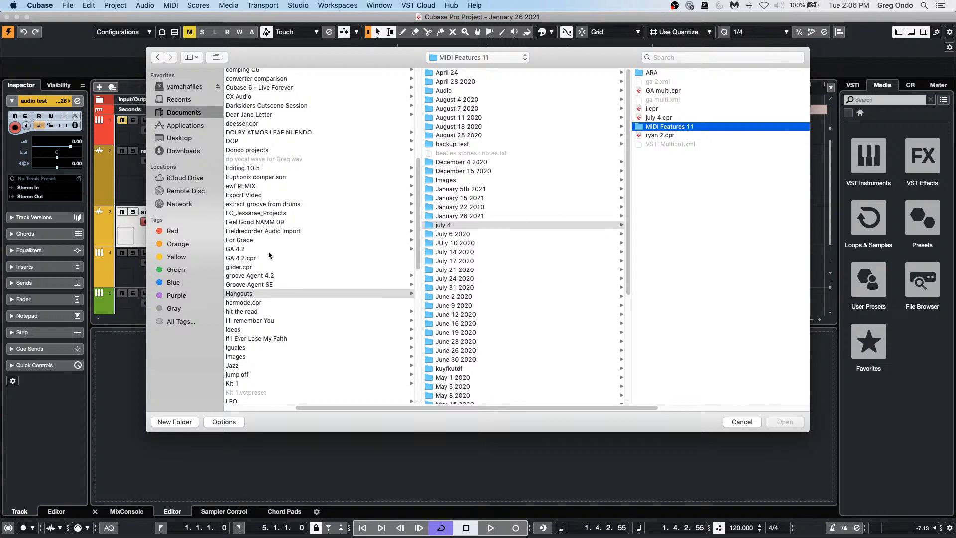
click(670, 58)
text(samp)
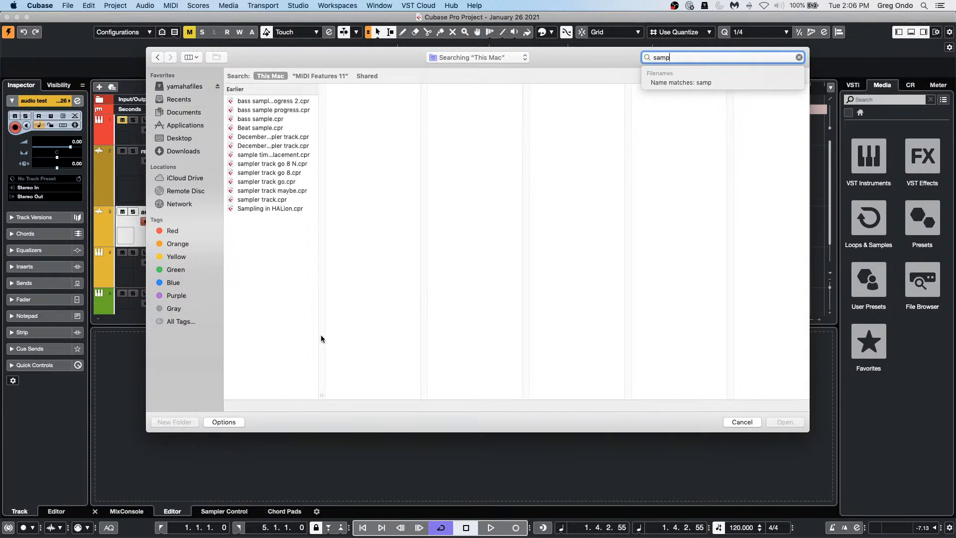
click(277, 182)
double_click(277, 182)
key(Return)
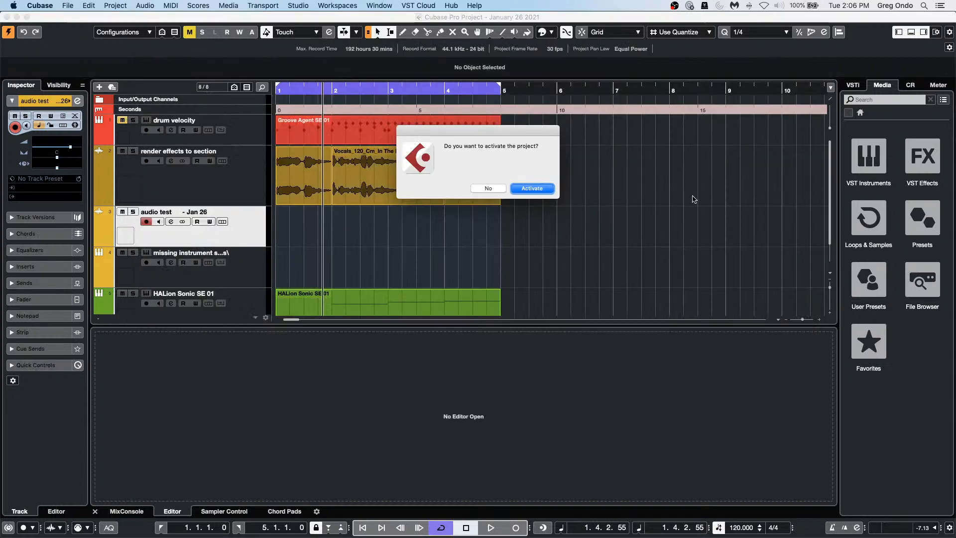
Step: Activate the project, zoom out, and select the glide track to show its 043 Kick 5K.wav sample
click(532, 188)
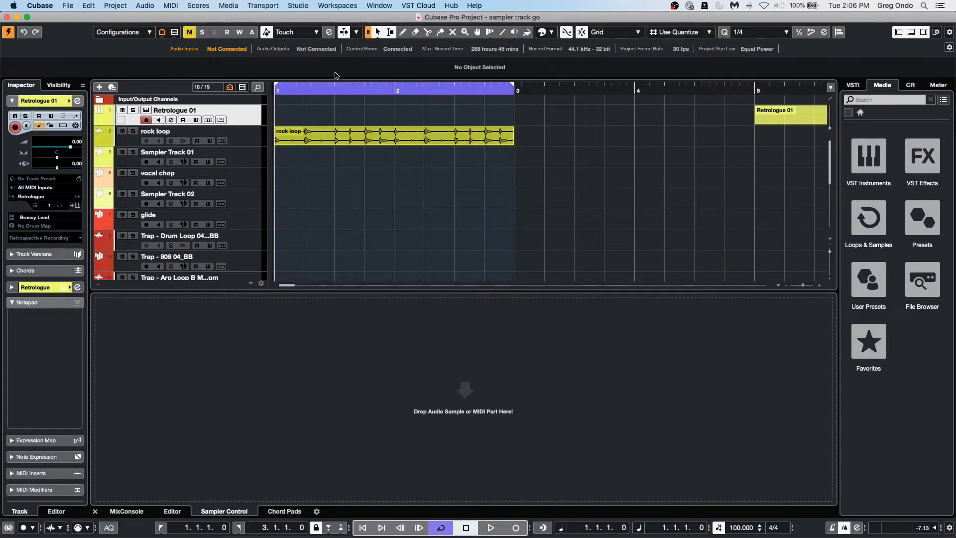
drag(319, 89, 322, 66)
scroll(373, 155, down, 3)
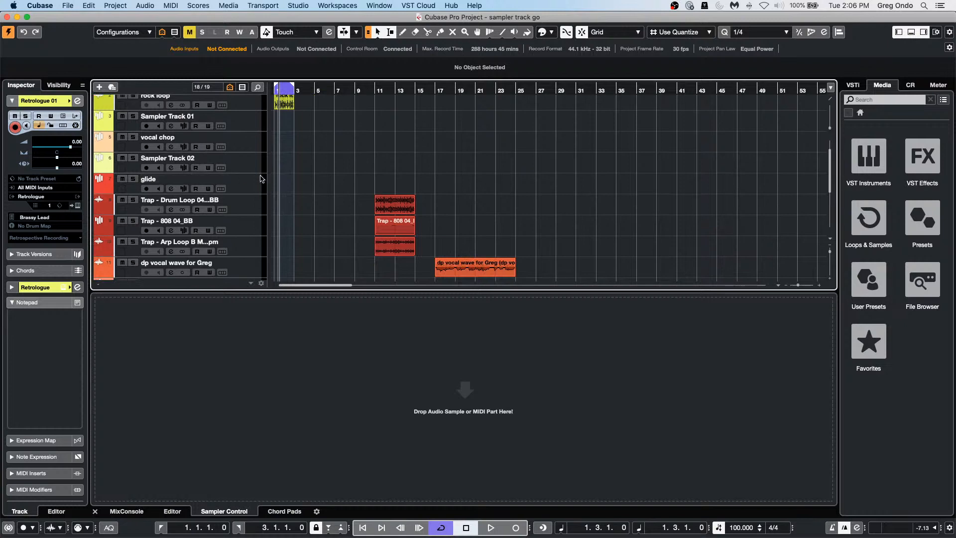
click(255, 184)
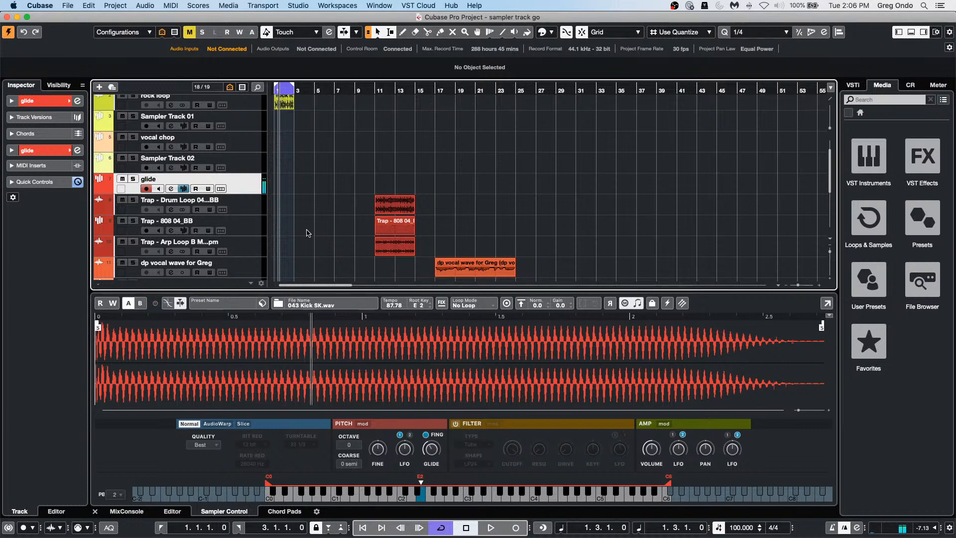
click(628, 304)
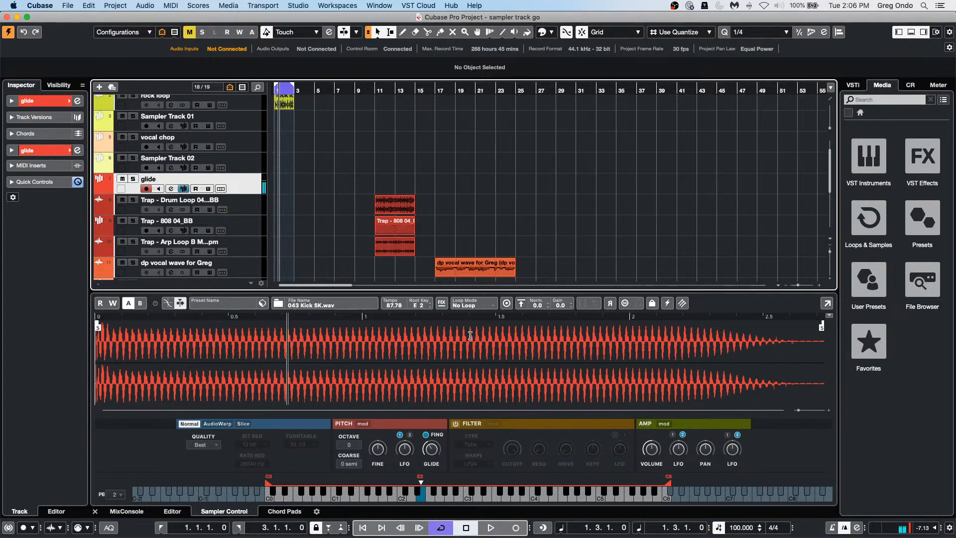
click(625, 303)
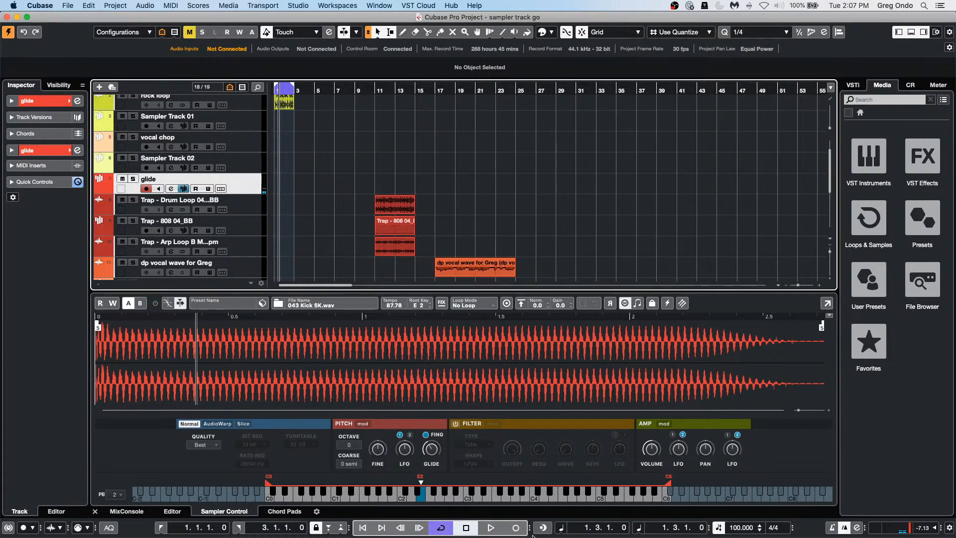
drag(655, 449, 655, 437)
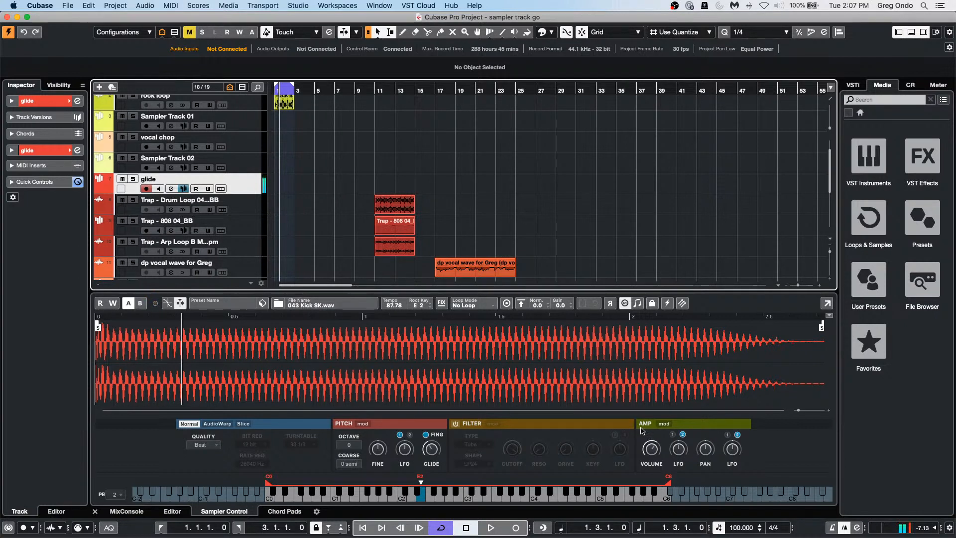
drag(430, 447, 444, 429)
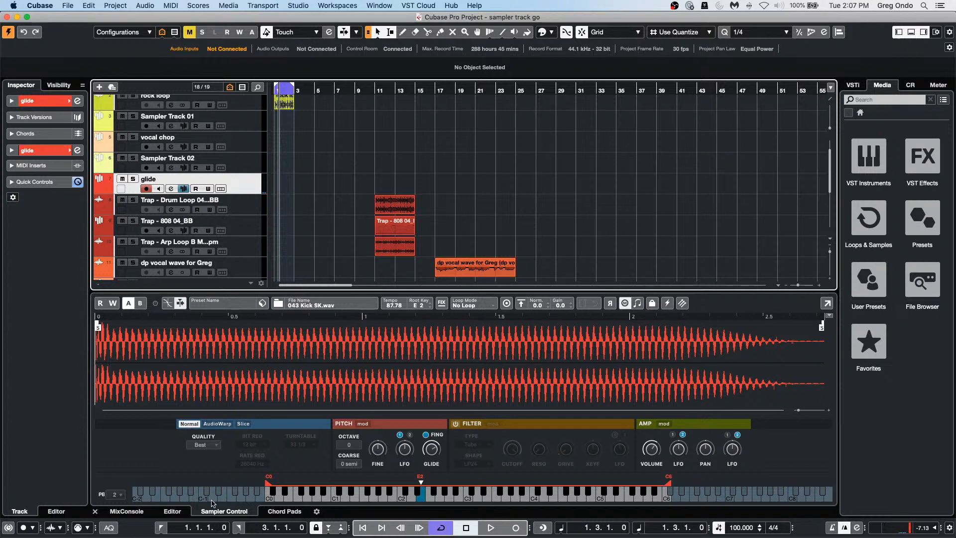
mouse_move(430, 452)
drag(431, 452, 426, 477)
click(637, 304)
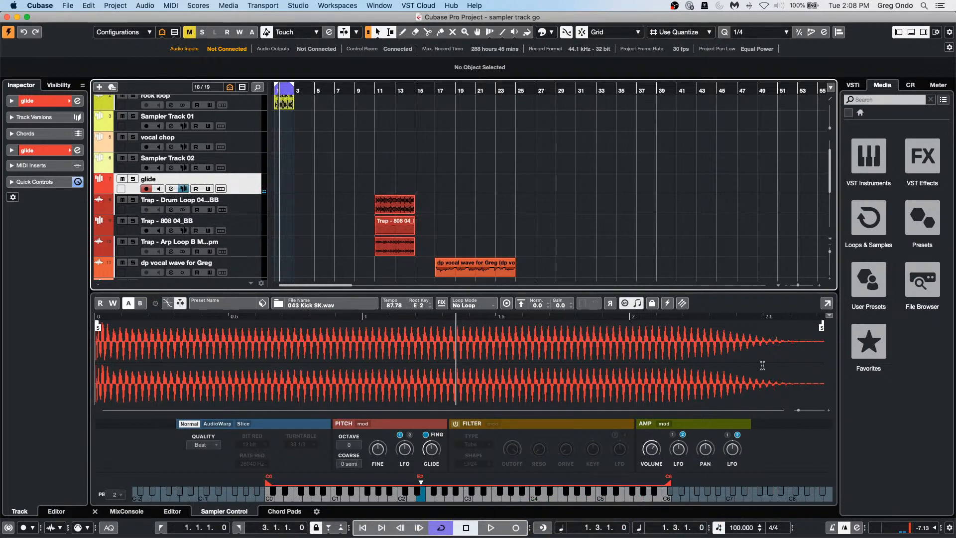
click(637, 304)
click(637, 303)
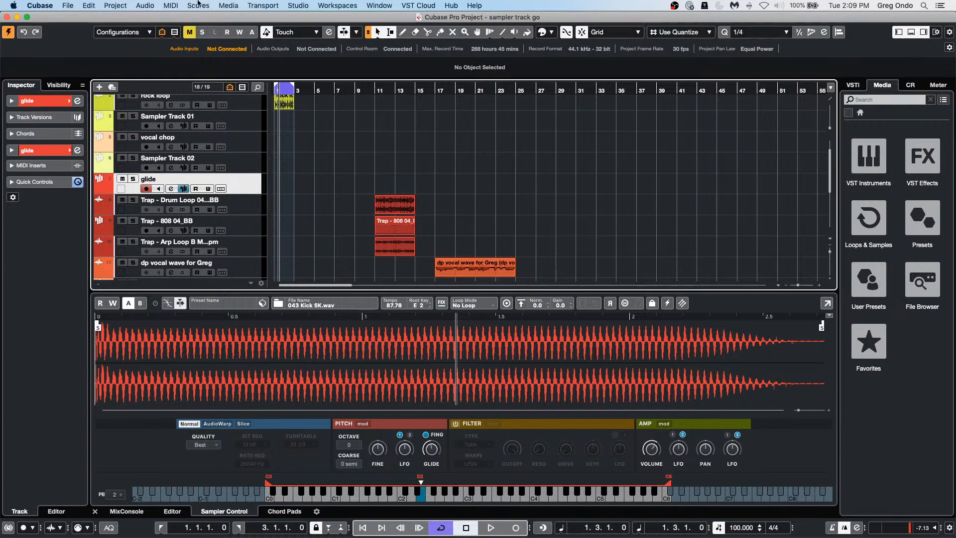
Step: Create a new empty project in the confirmed project folder
click(66, 6)
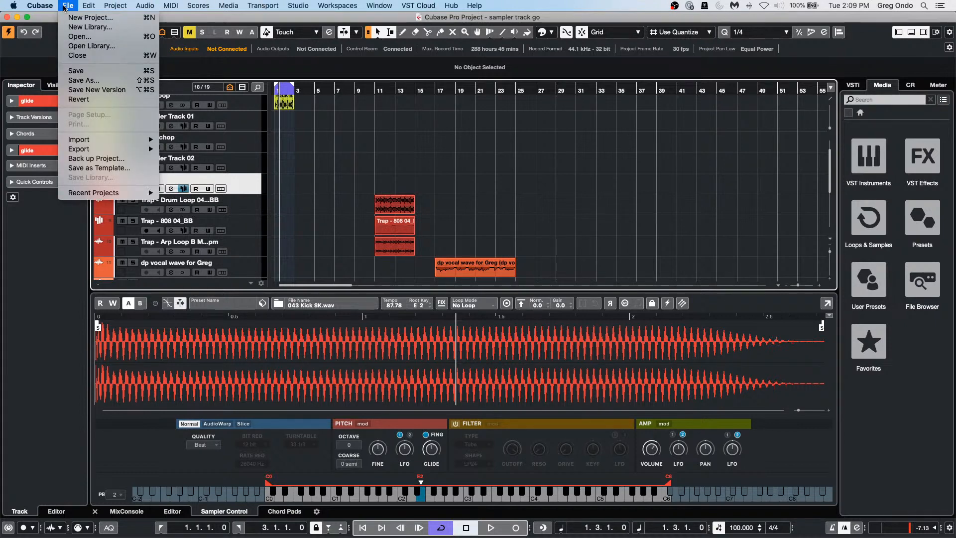
click(67, 17)
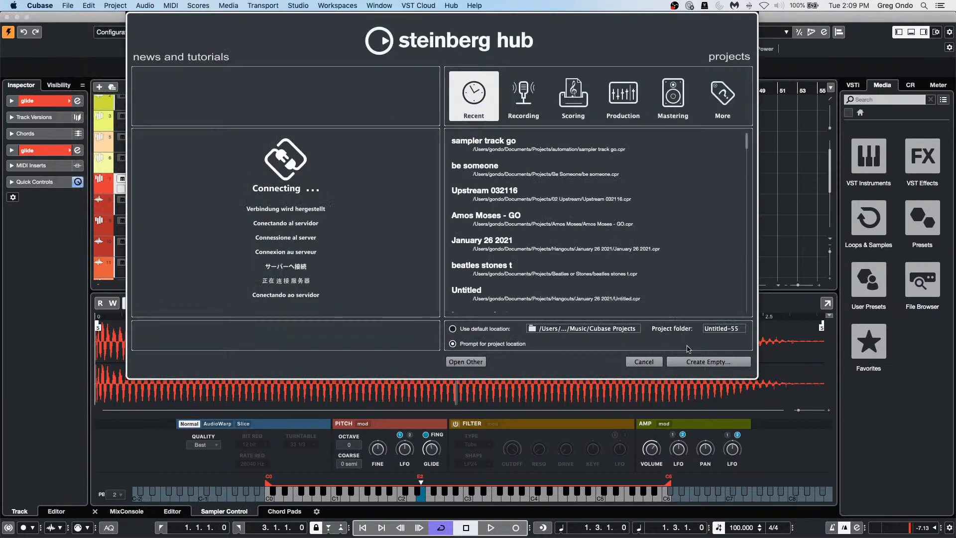
click(696, 362)
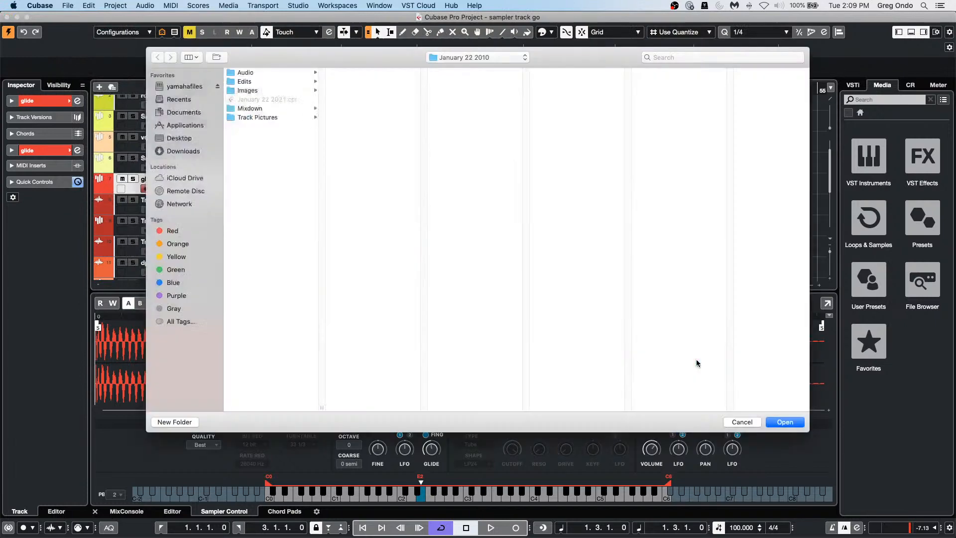
click(792, 421)
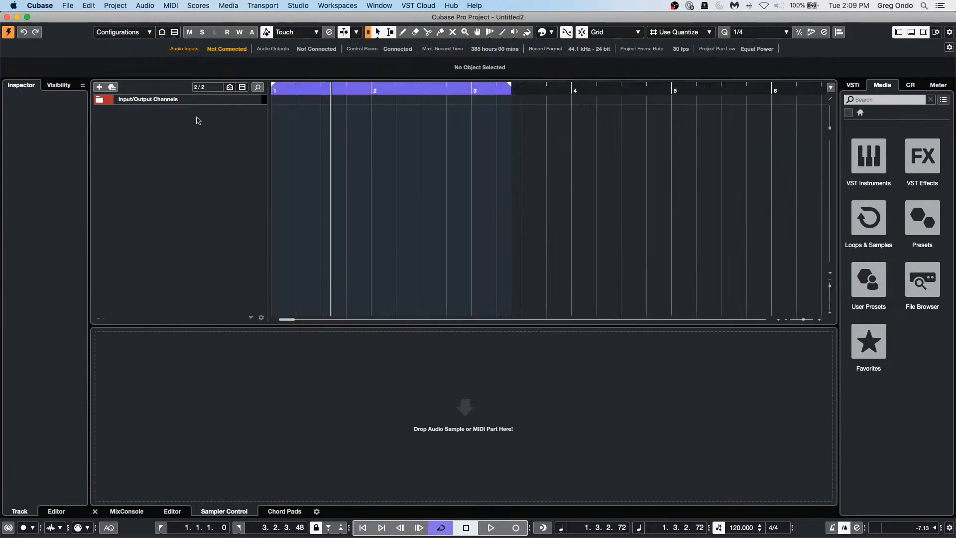
Step: Add an instrument track with HALion Sonic SE
right_click(195, 118)
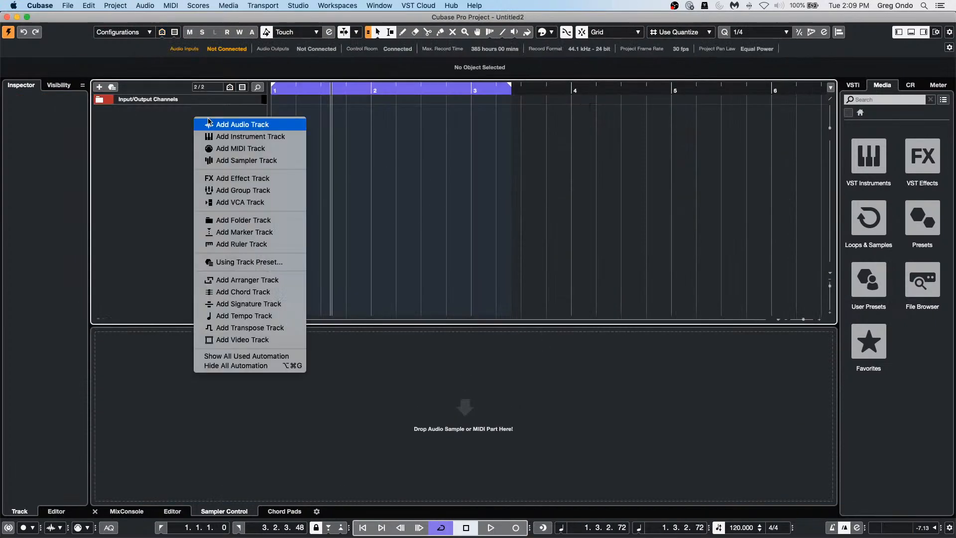
click(239, 137)
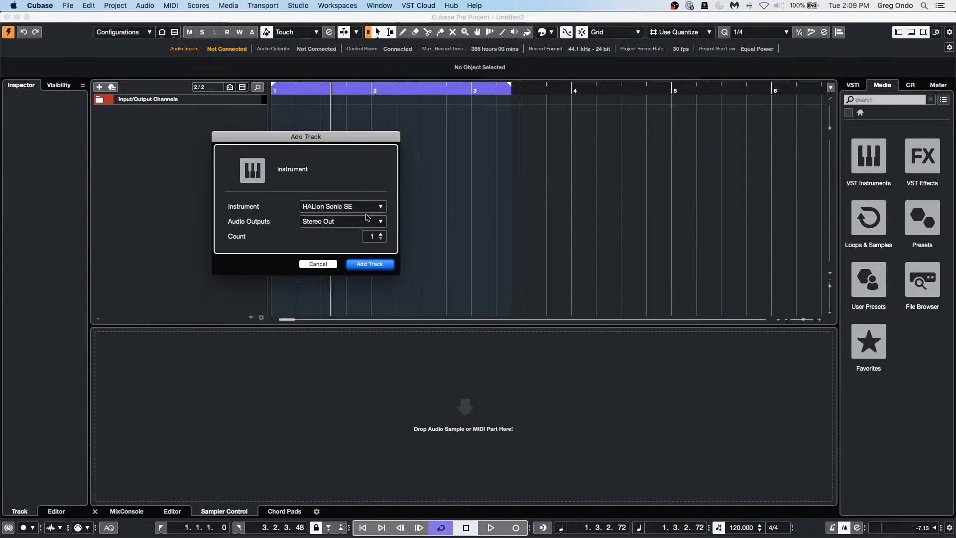
click(375, 266)
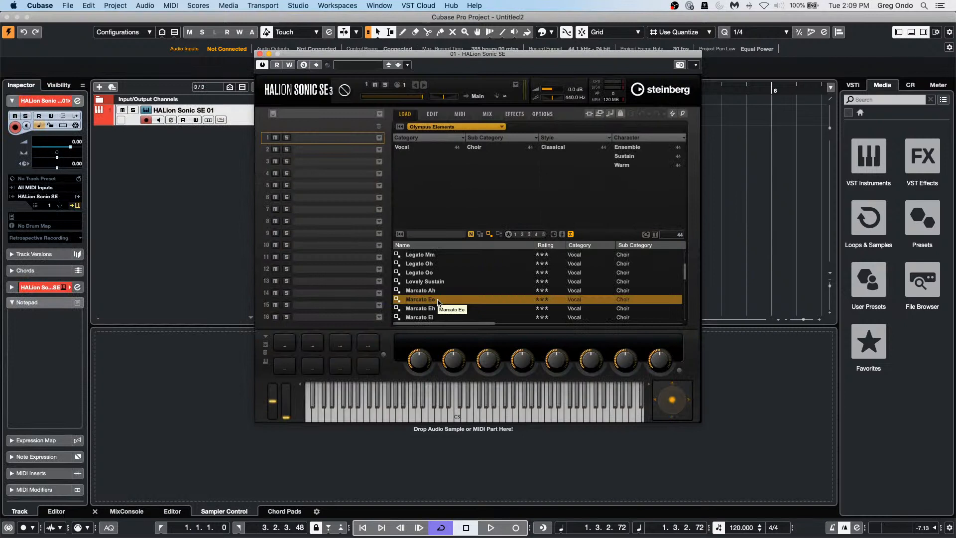
Step: Choose the HS SE Basic library, filter to Synth Lead, and load R&B Lead into slot 1
click(456, 127)
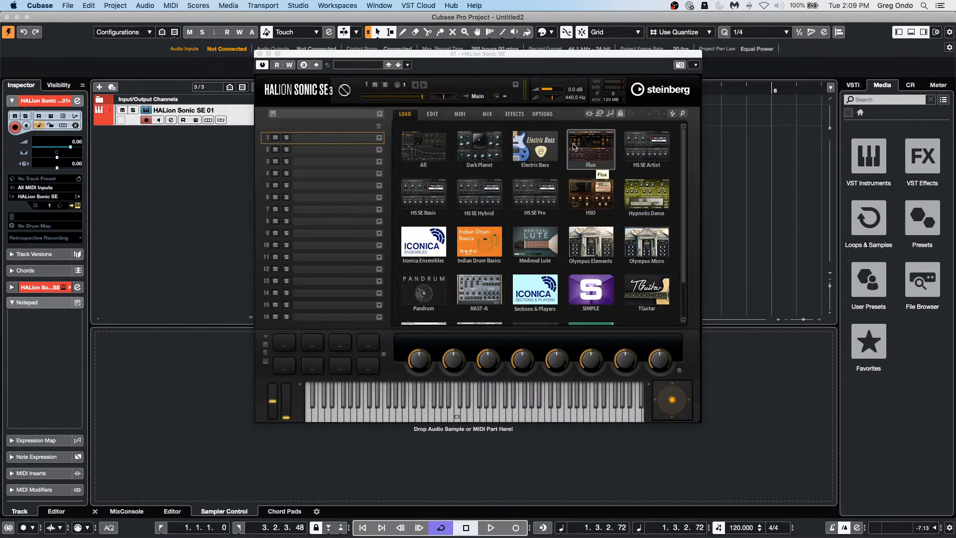
click(431, 207)
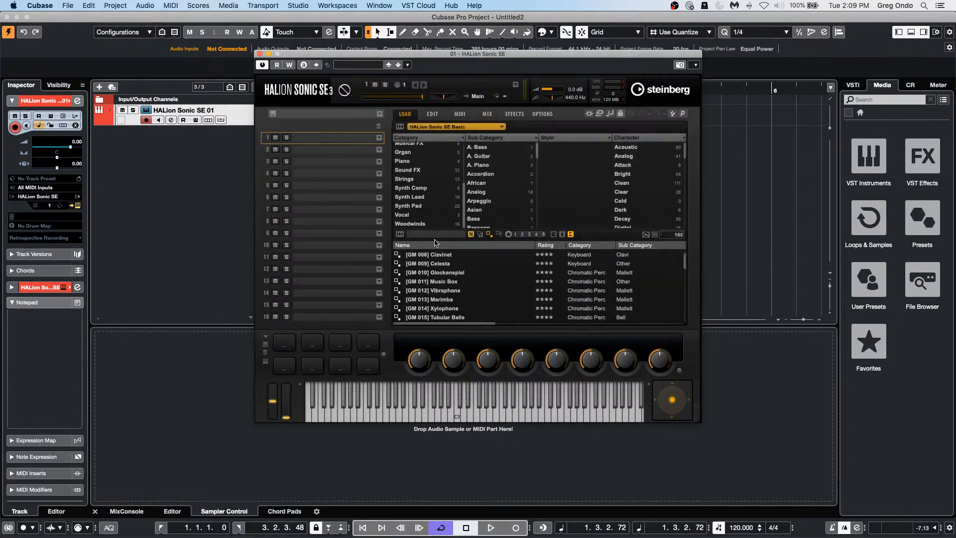
click(425, 198)
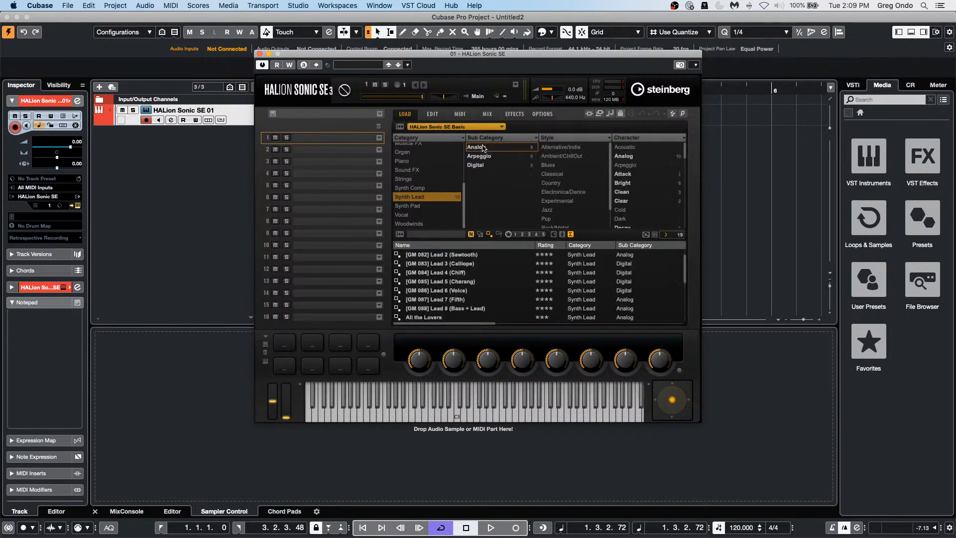
scroll(459, 298, down, 2)
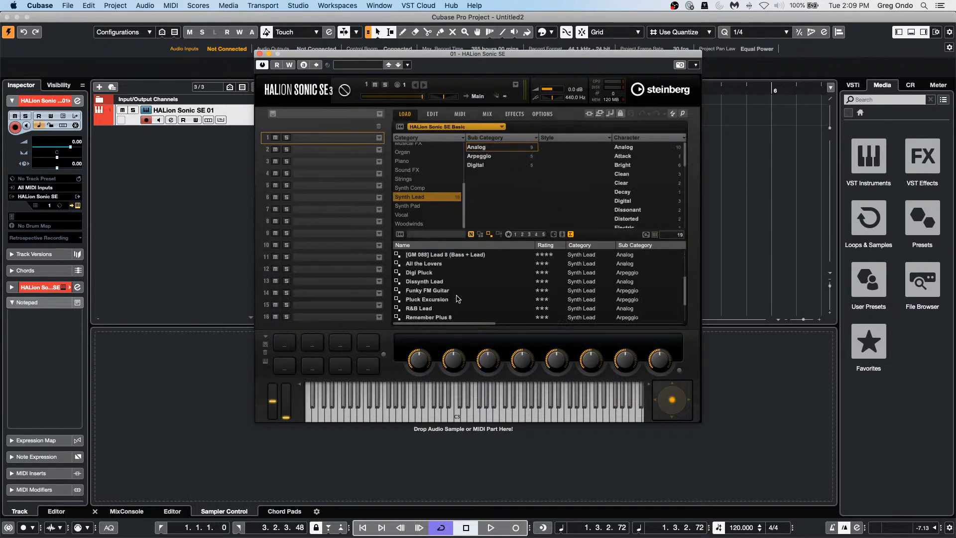
click(429, 309)
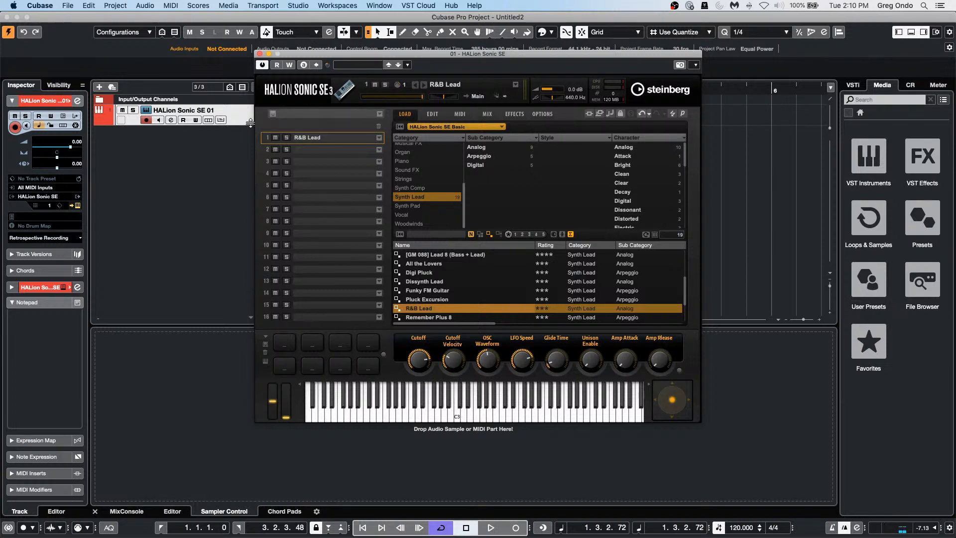
Step: Add four MIDI tracks, MIDI 01–04, to the project
right_click(216, 143)
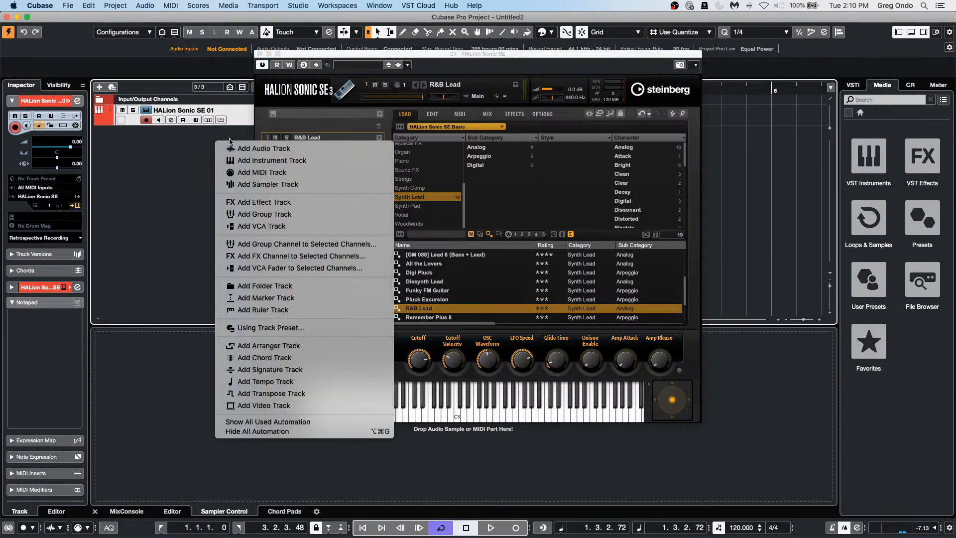
click(284, 173)
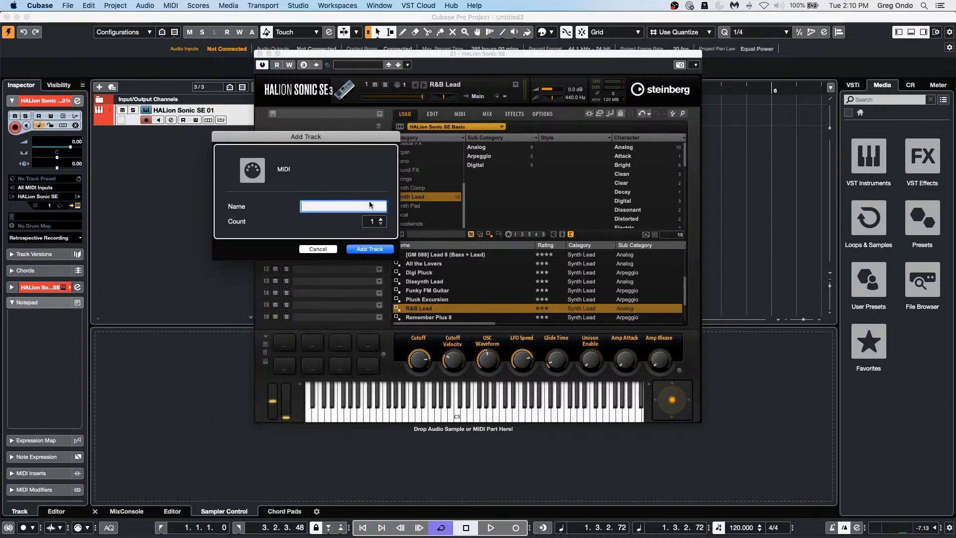
click(380, 219)
click(380, 219)
click(380, 219)
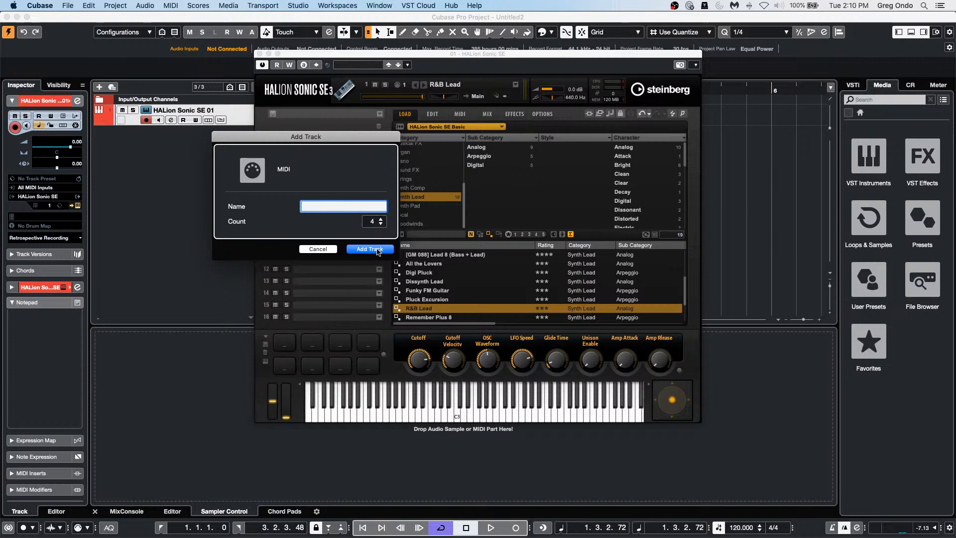
key(Return)
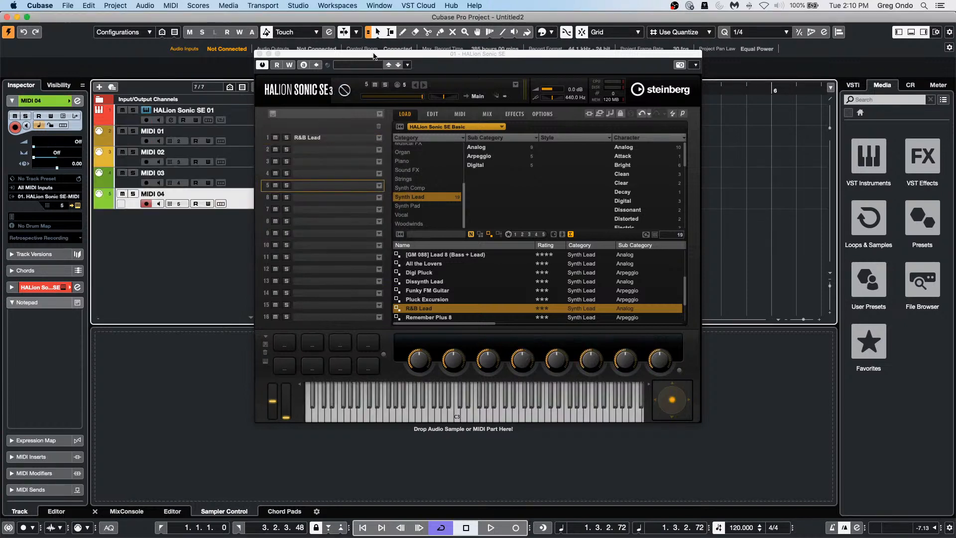
Step: Move the HALion window aside, filter Synth Pad, and load Fluctuation Pad into slot 2
drag(374, 56, 549, 55)
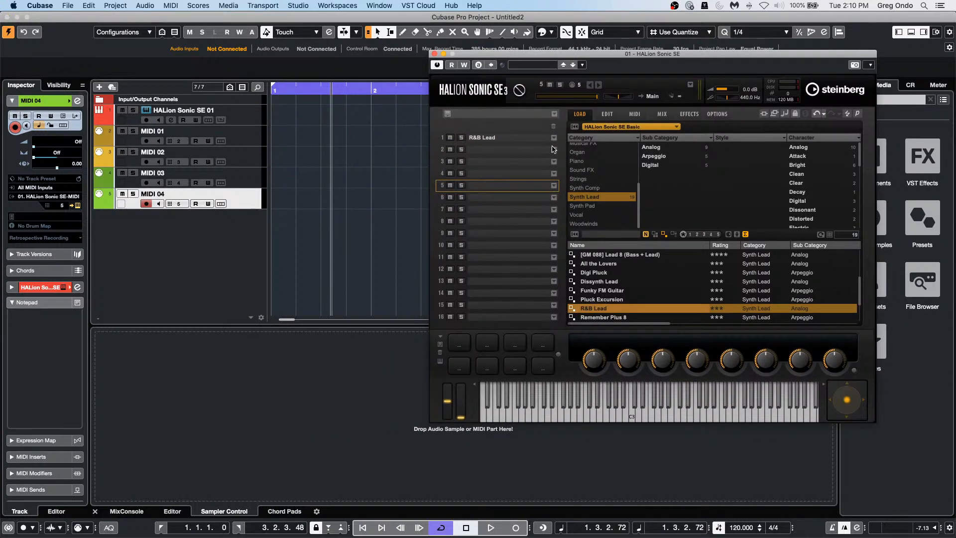
click(586, 205)
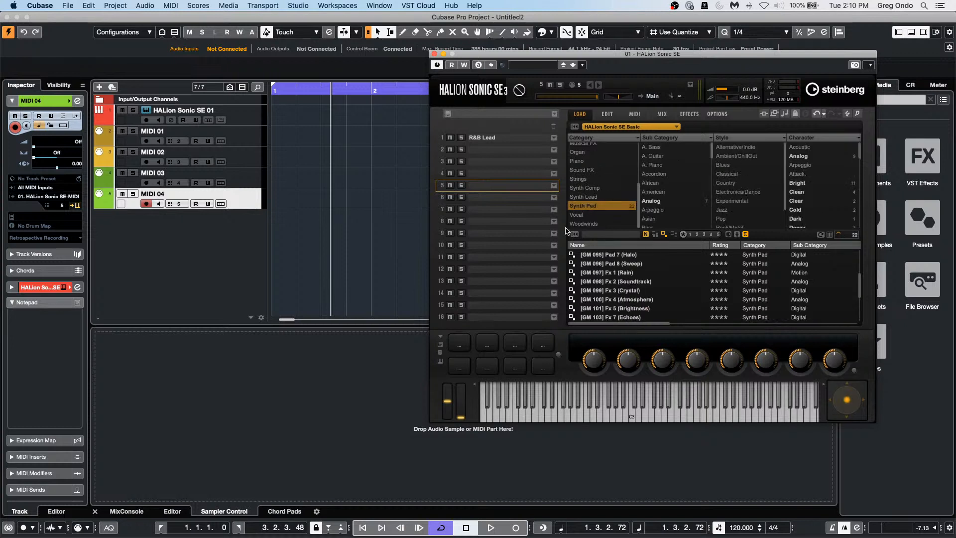
scroll(608, 274, down, 3)
drag(602, 298, 516, 150)
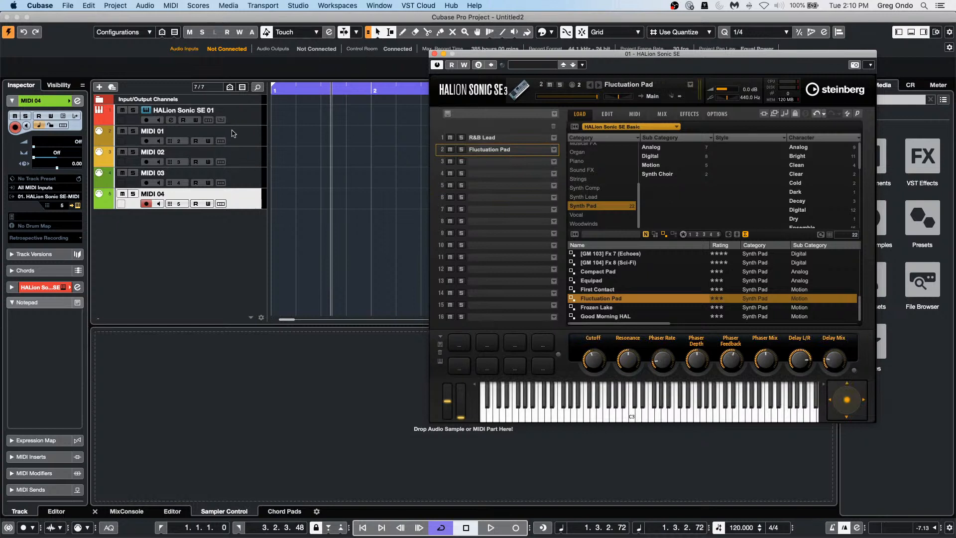
Step: Check the tracks' slot assignments, filter to Synth Comp, and load Knocking Flex into slot 3
click(253, 119)
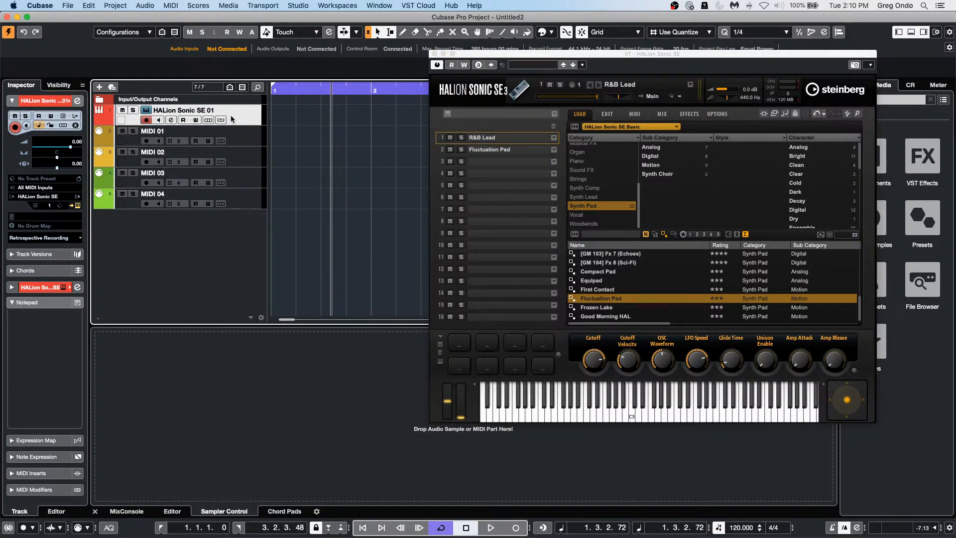
click(246, 141)
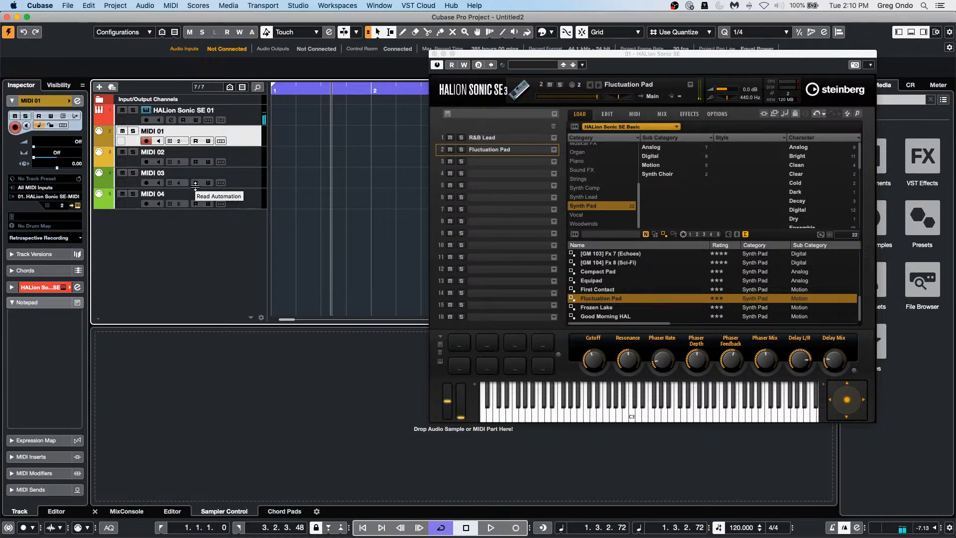
click(606, 207)
click(598, 189)
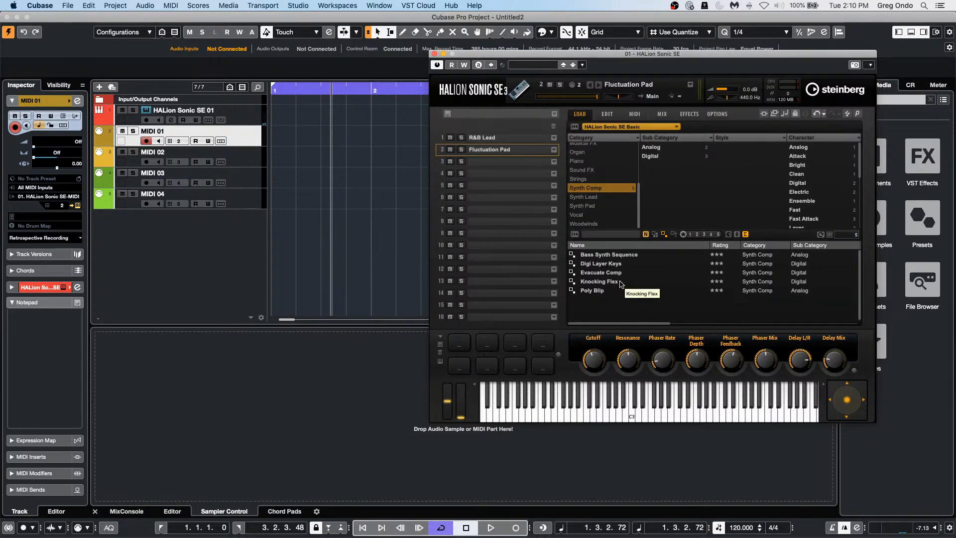
drag(613, 285, 510, 160)
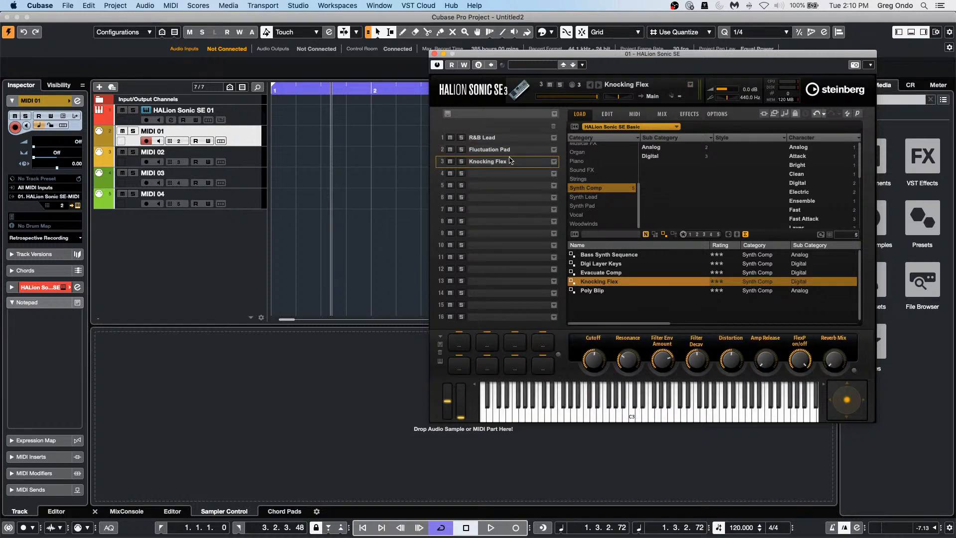
Step: Select the MIDI 02 track and show the MixConsole in the lower zone
key(Down)
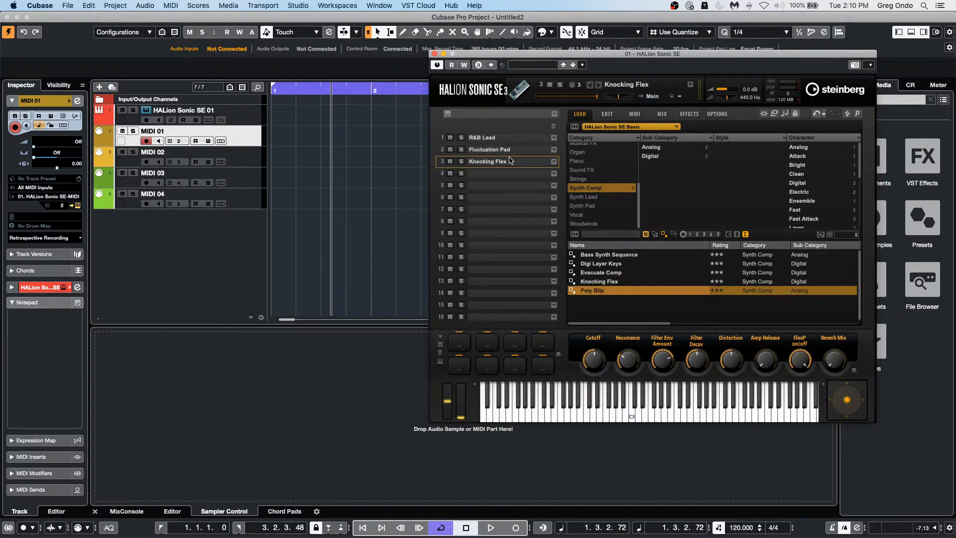
click(239, 157)
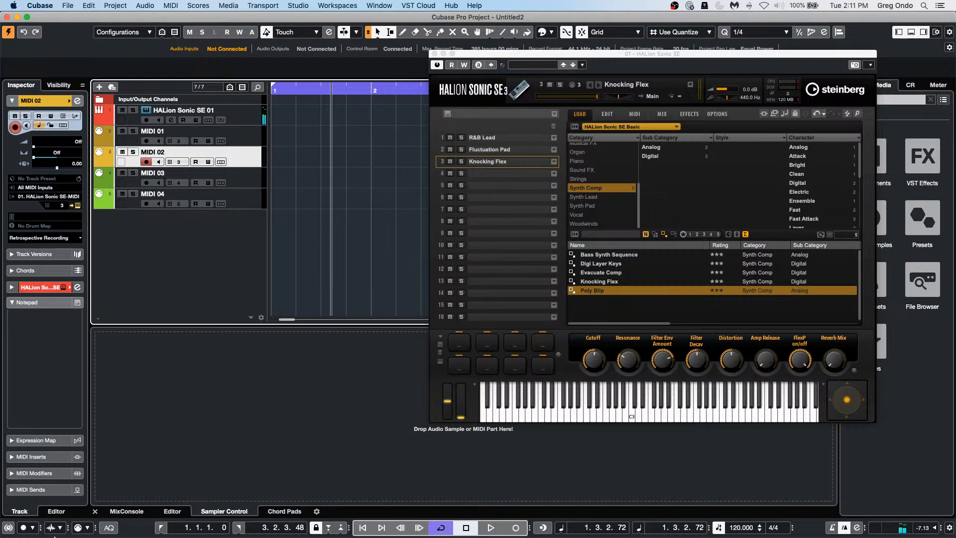
click(125, 512)
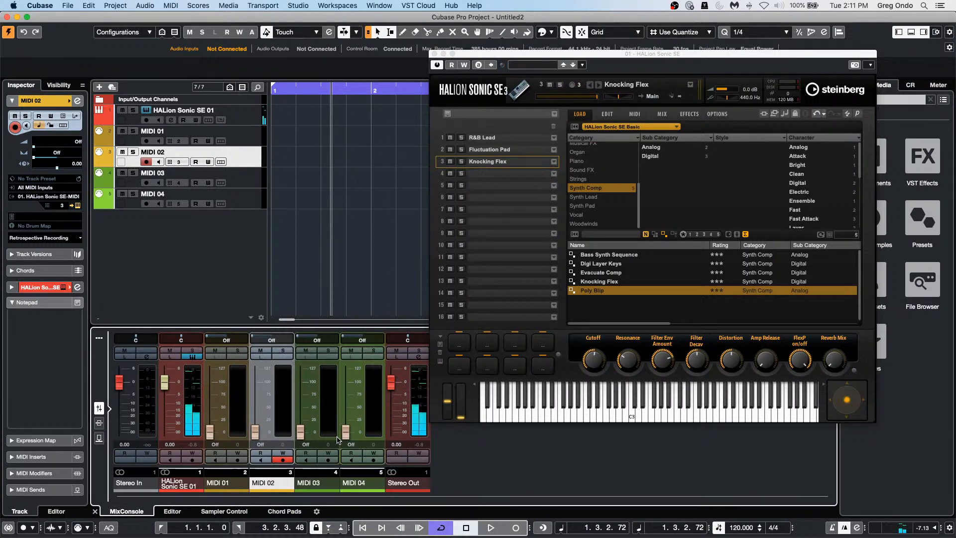
Step: Show presets from all instrument sets and load PWM Trance Picks into slot 4
click(223, 182)
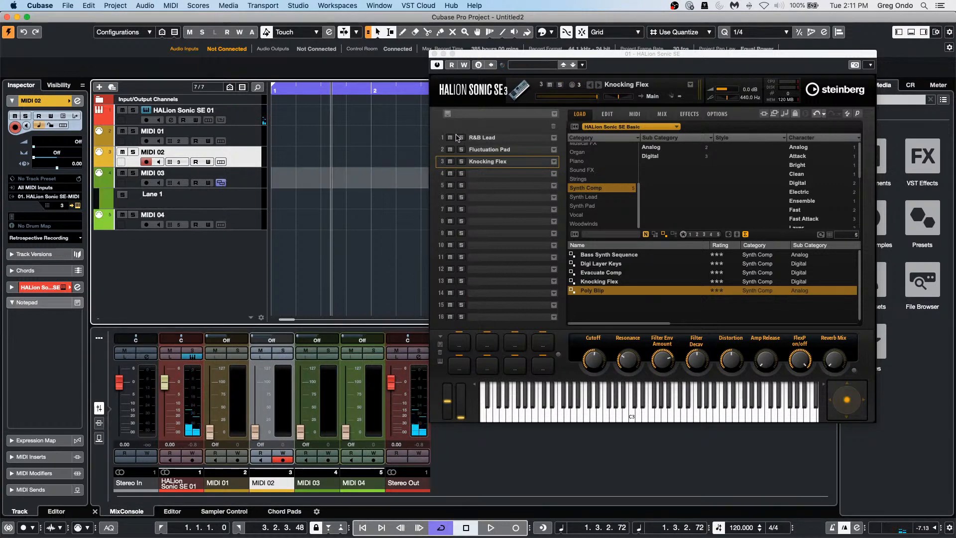
click(635, 127)
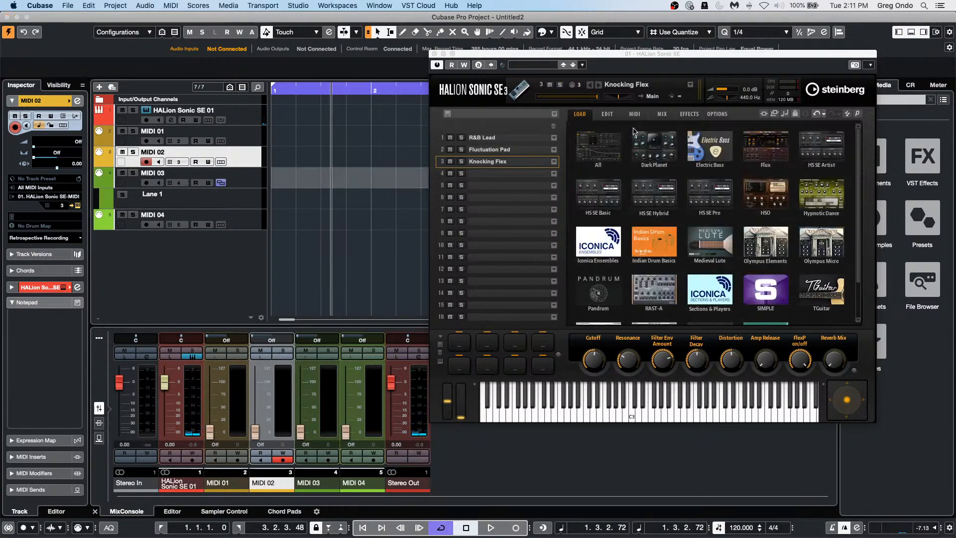
click(597, 150)
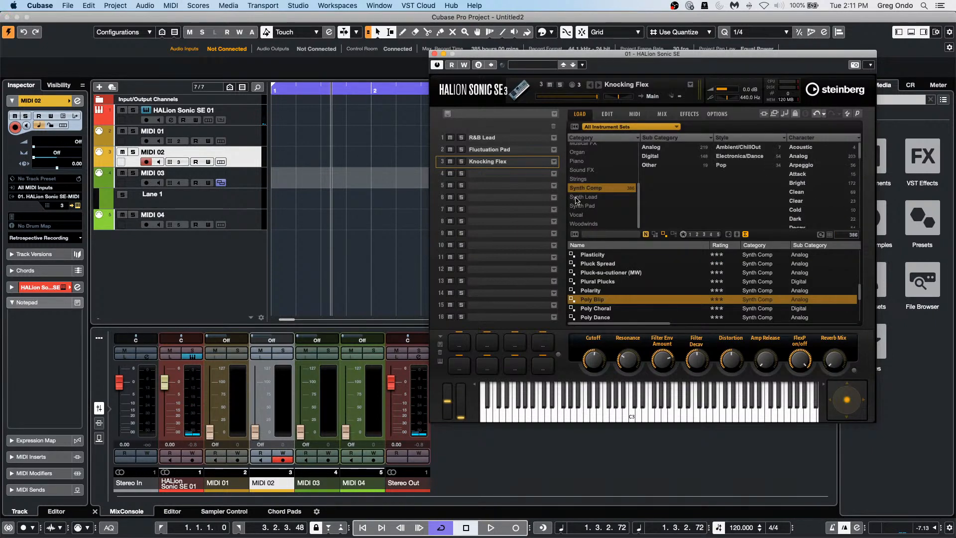
scroll(623, 303, down, 5)
click(614, 316)
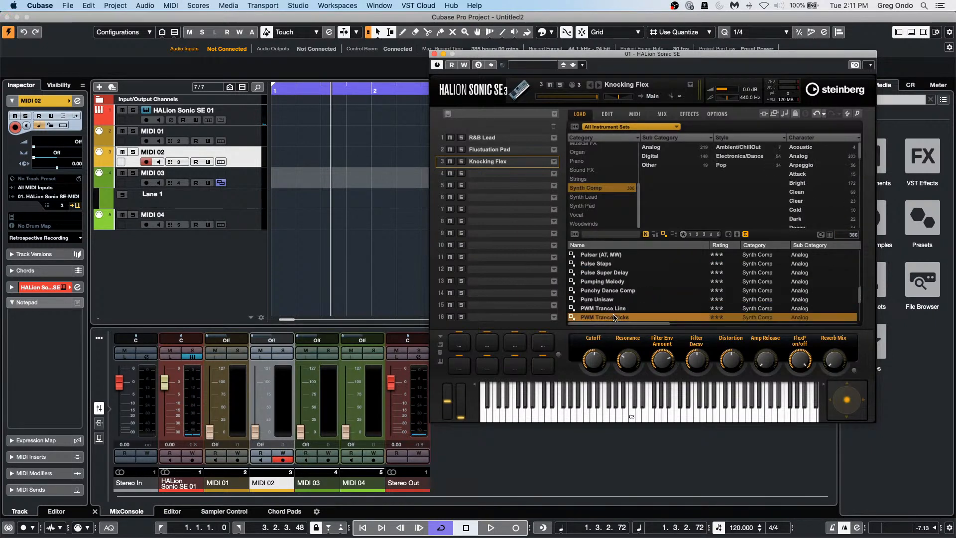
drag(550, 255, 548, 175)
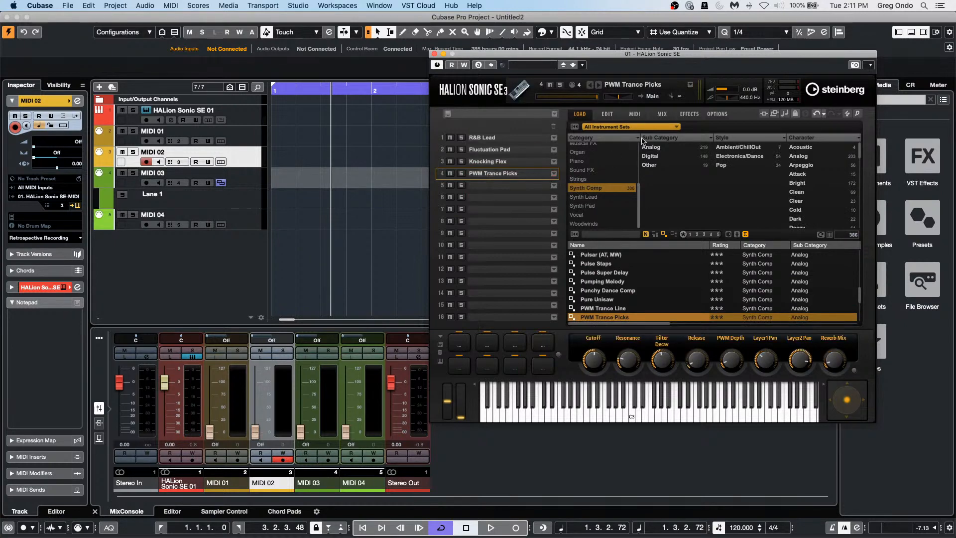
Step: Filter to the SIMPLE library, load Ying Yang into slot 5, and audition a note
click(645, 126)
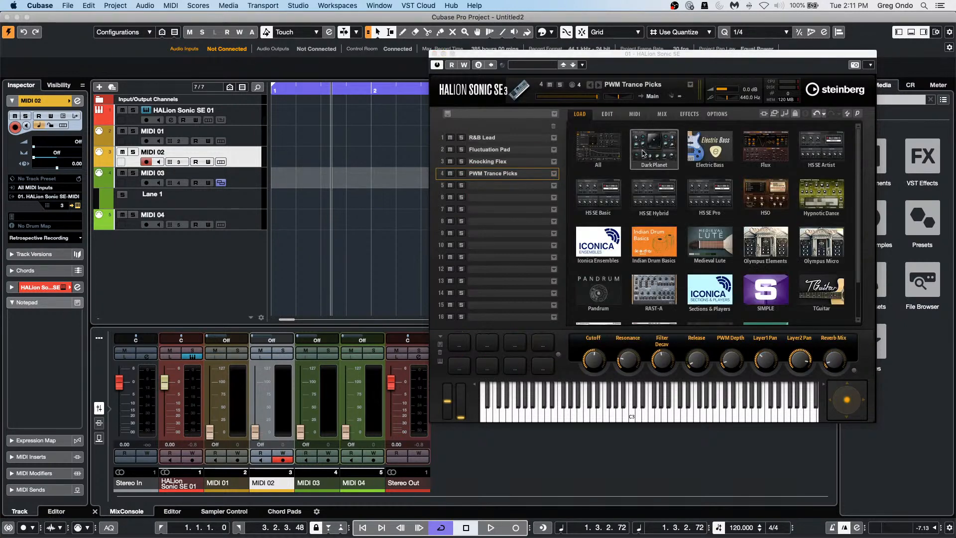
click(765, 299)
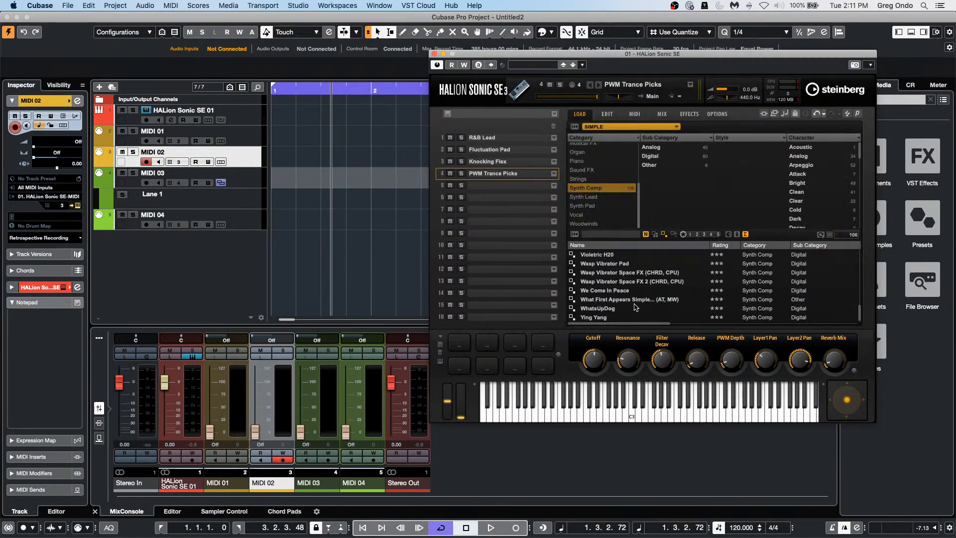
scroll(636, 303, down, 1)
drag(600, 317, 498, 186)
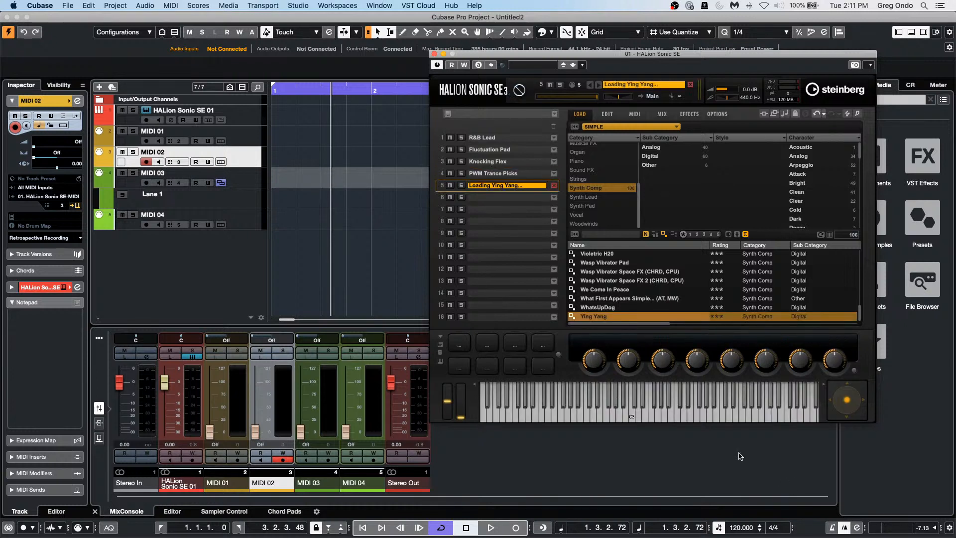
click(672, 414)
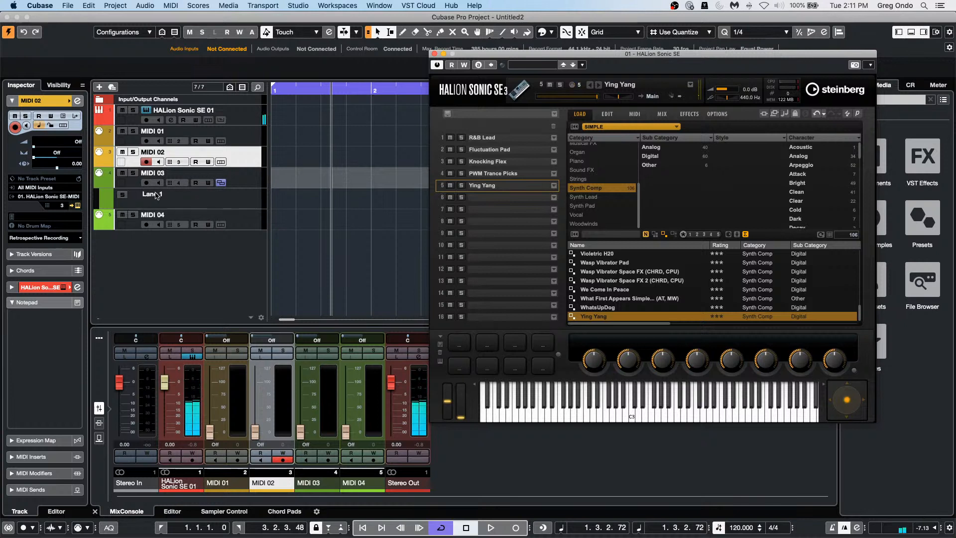
Step: Step through MIDI 04 up to HALion Sonic SE 01 and back down to hear each track
click(252, 229)
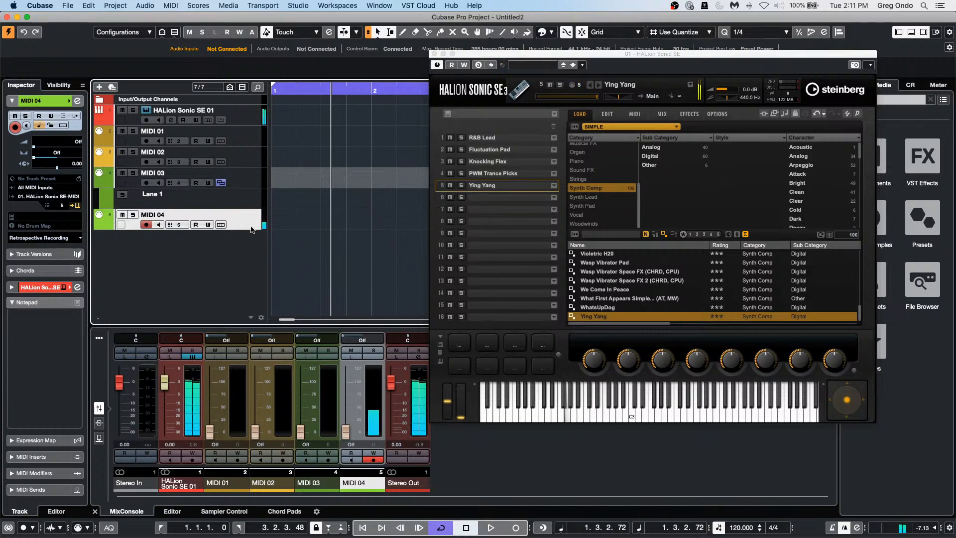
key(Up)
key(Up)
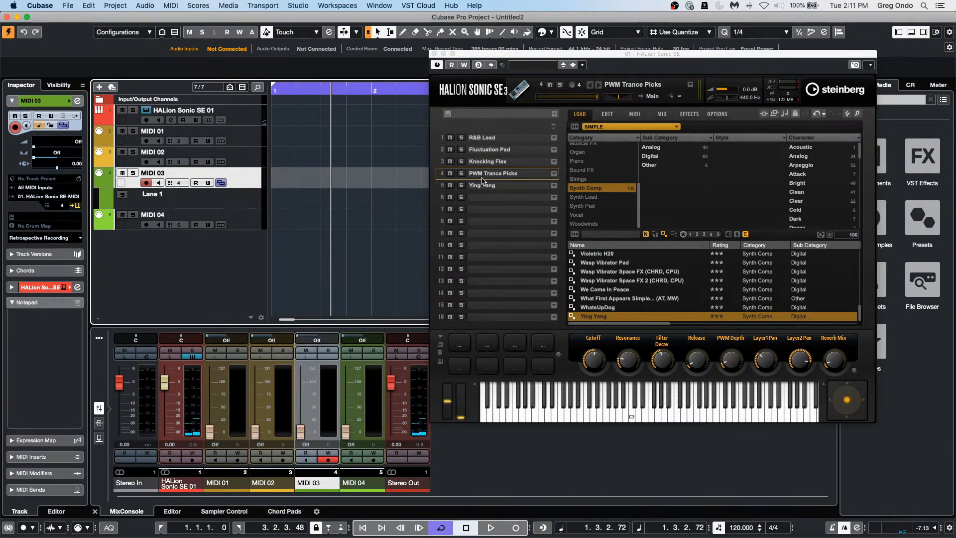
key(Up)
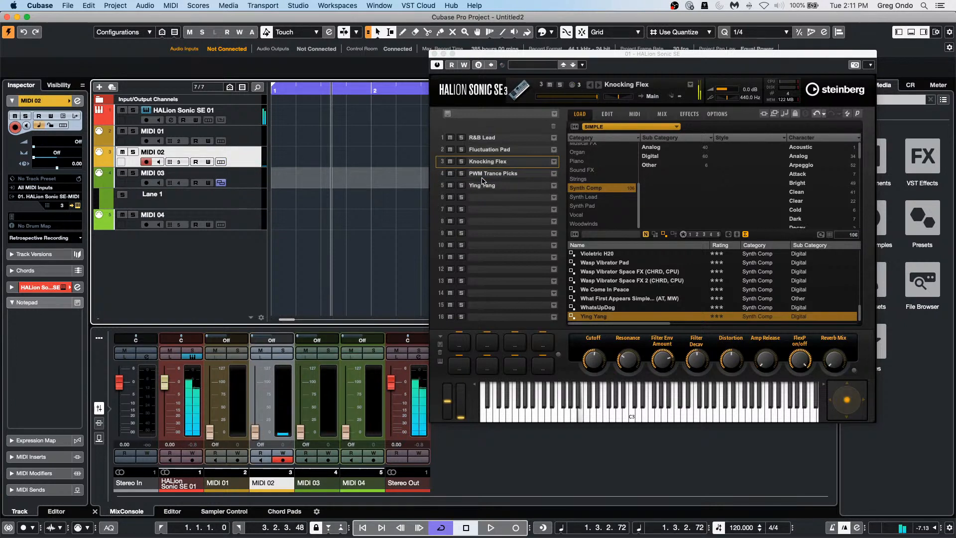
key(Up)
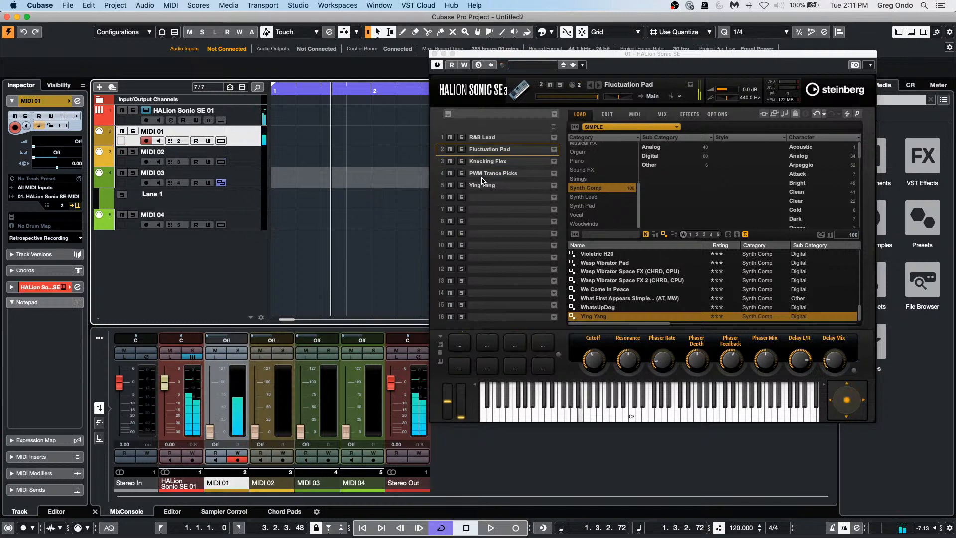
key(Up)
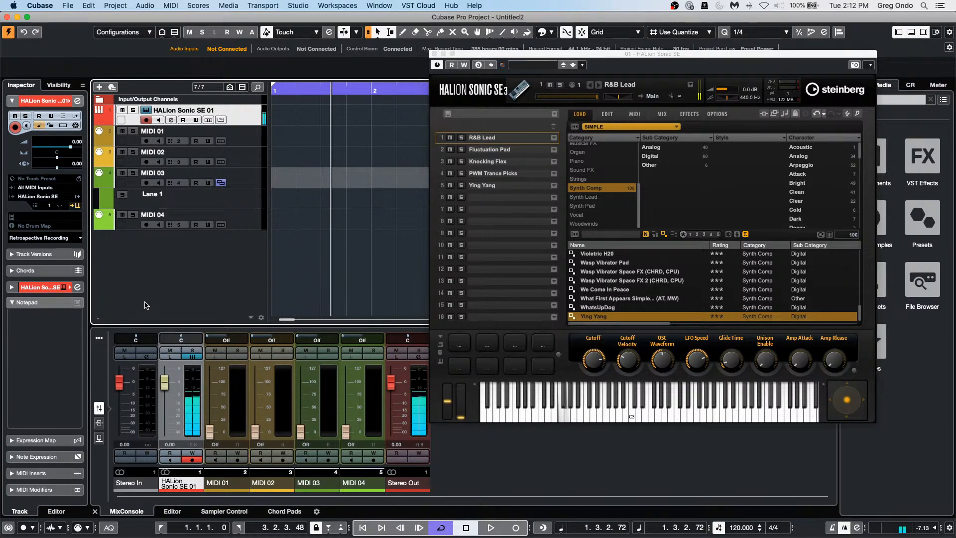
key(Down)
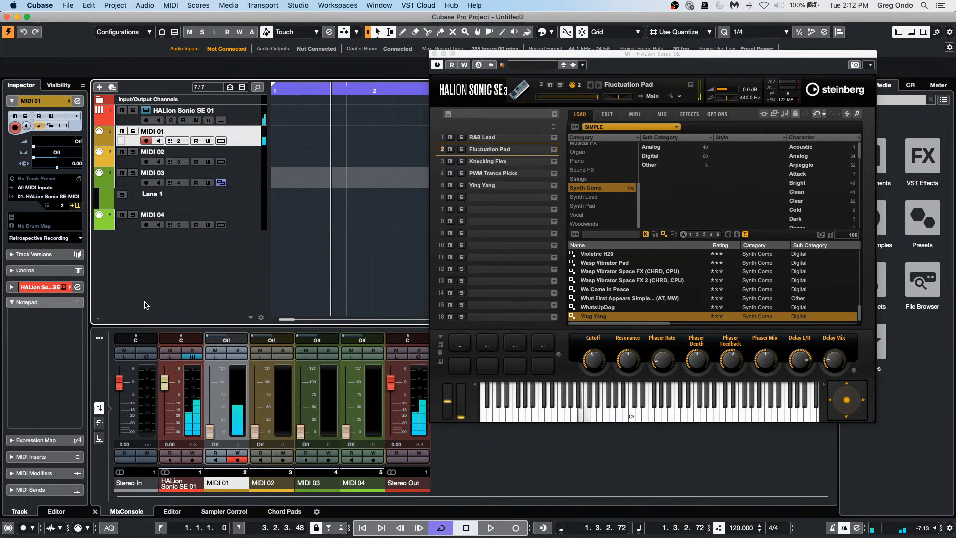
key(Down)
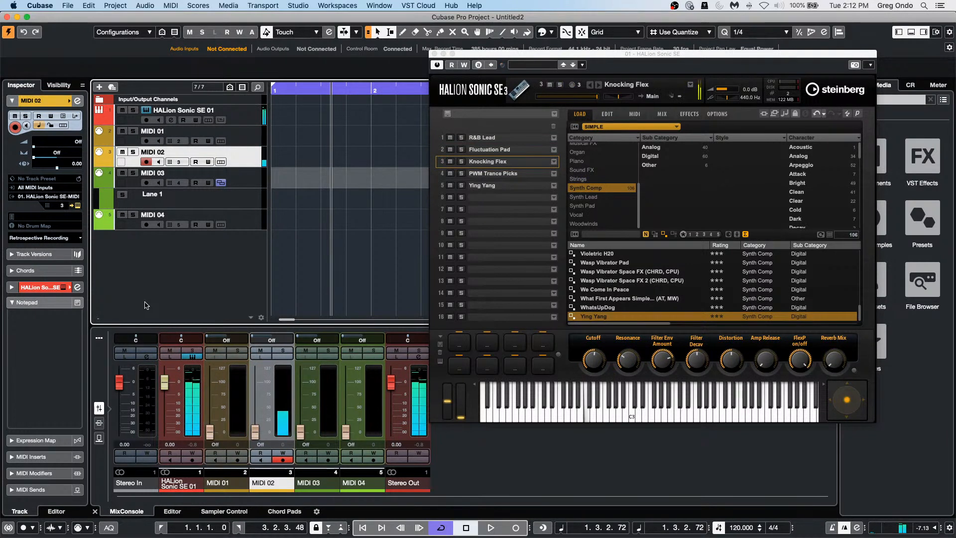
key(Down)
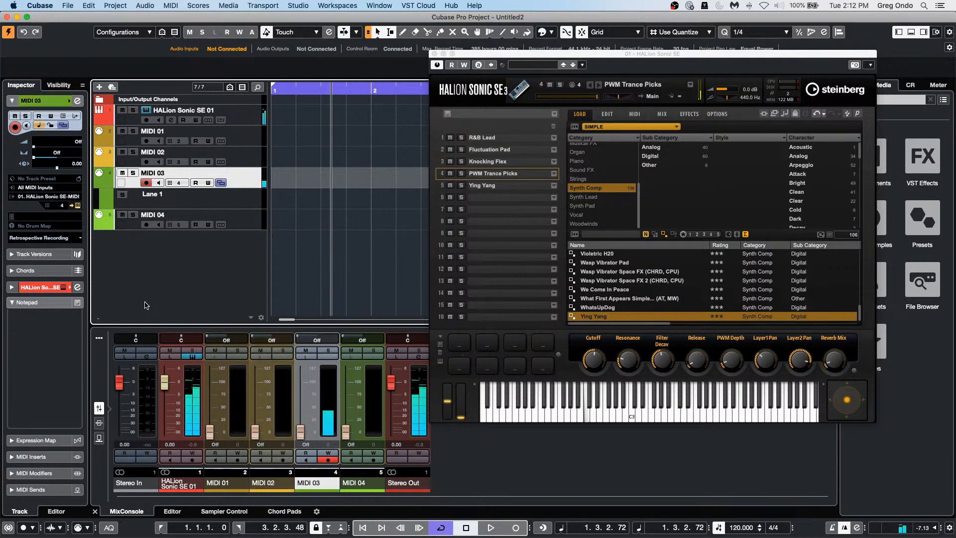
key(Down)
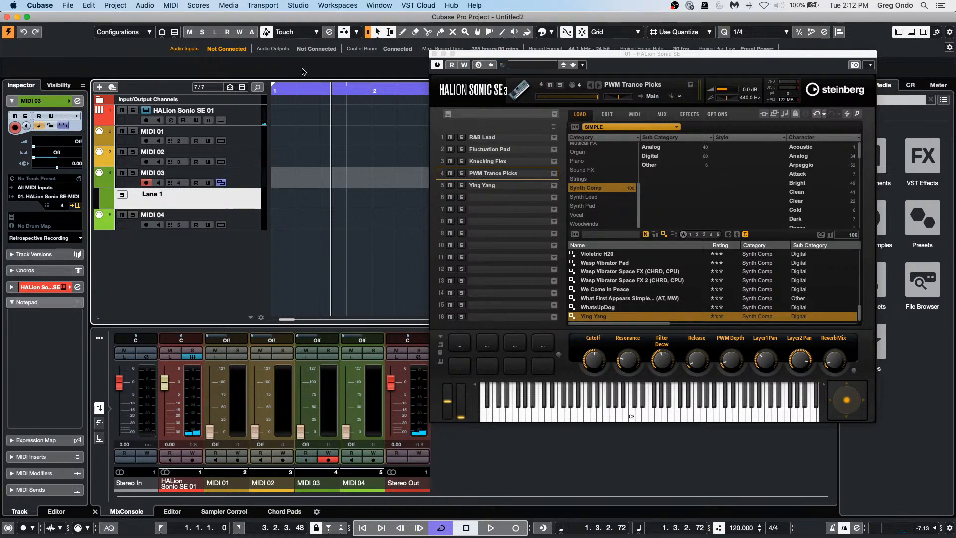
Step: In HALion's MIX tab, route slots 2, 3, 4, 5 to Out 2–Out 5 and close the window
click(662, 114)
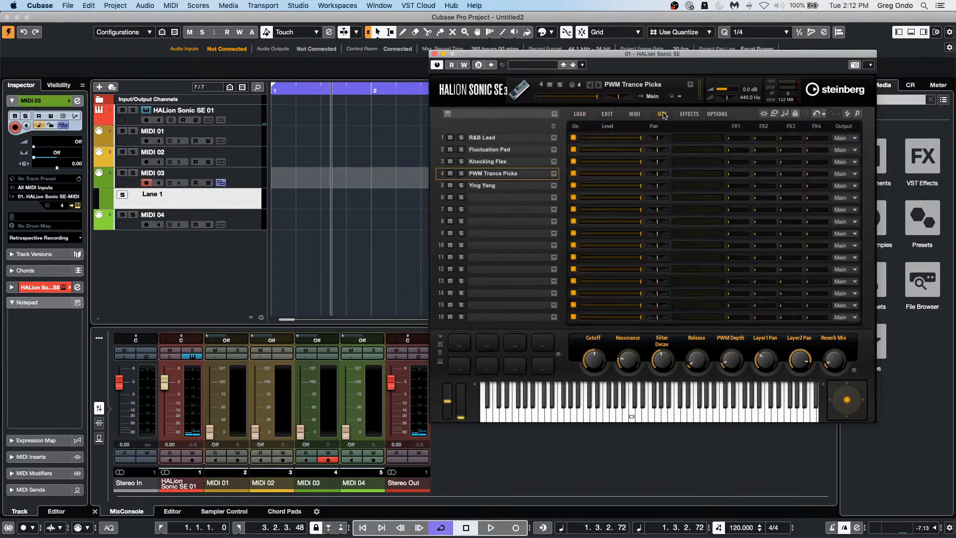
click(847, 149)
click(853, 160)
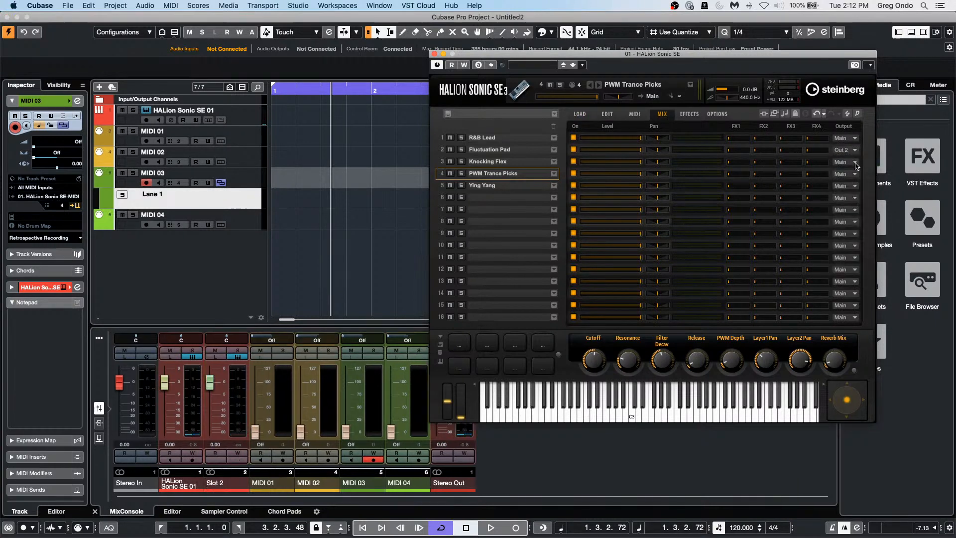
click(853, 162)
click(855, 184)
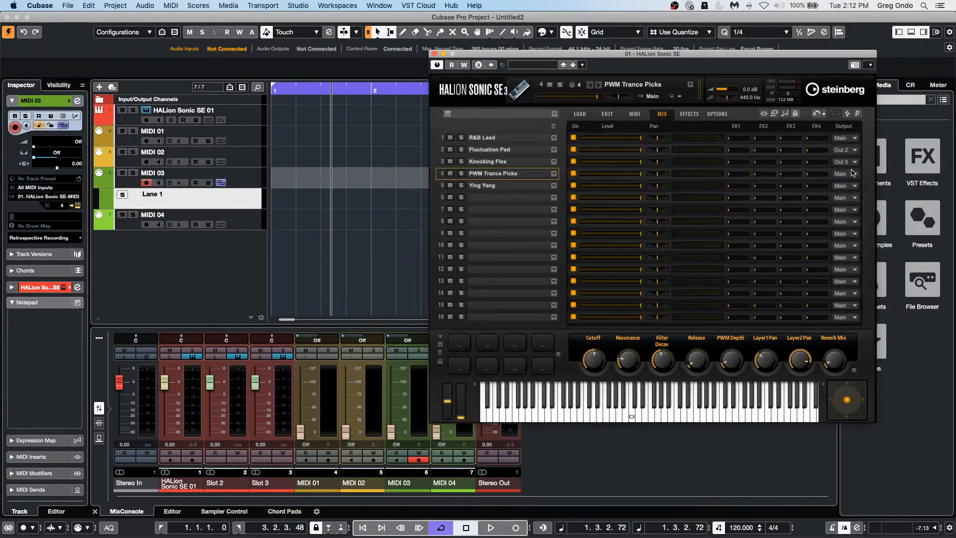
click(847, 174)
click(862, 204)
click(847, 185)
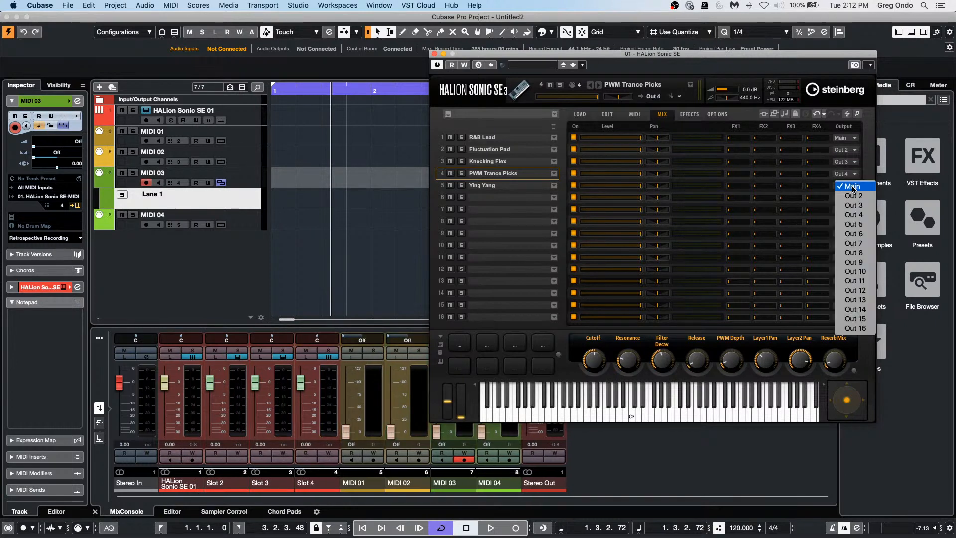
click(867, 225)
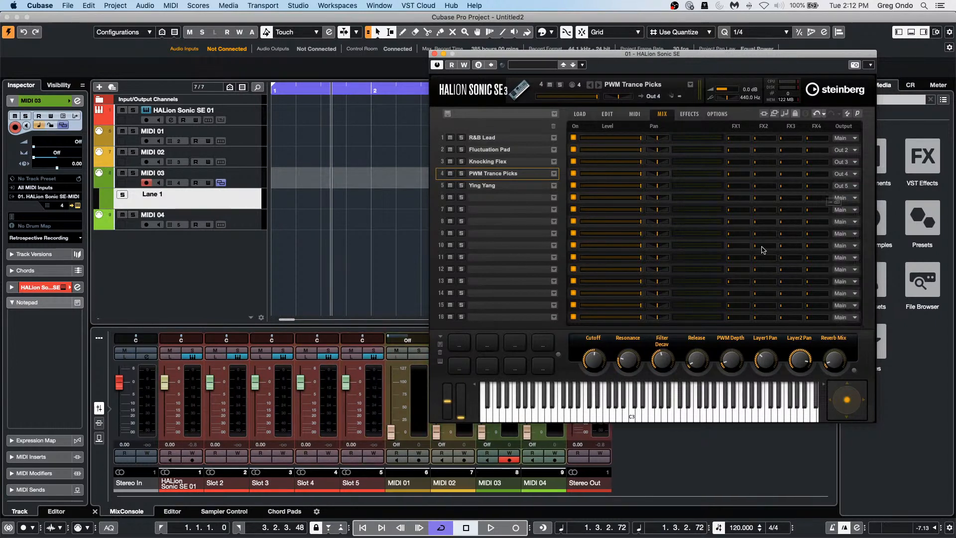
click(434, 53)
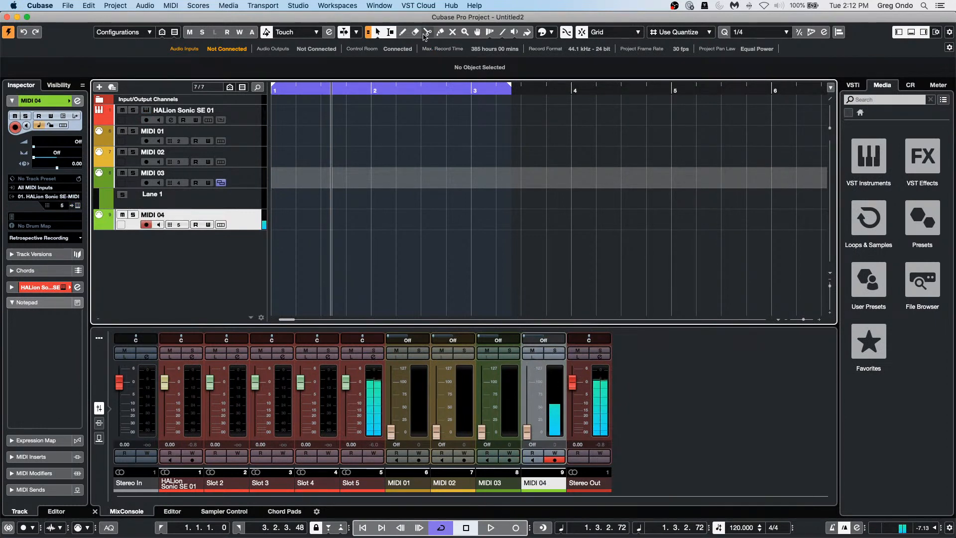
key(Up)
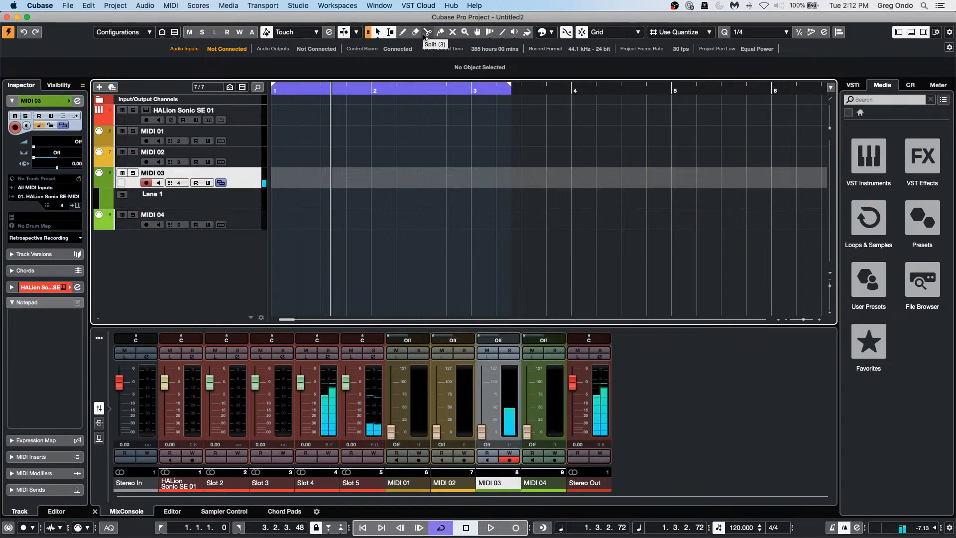
key(Up)
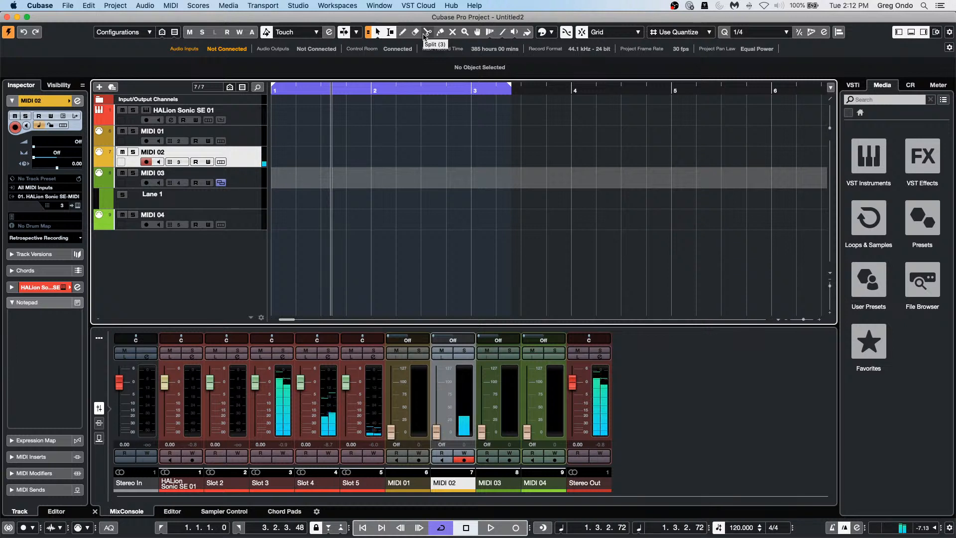
key(Up)
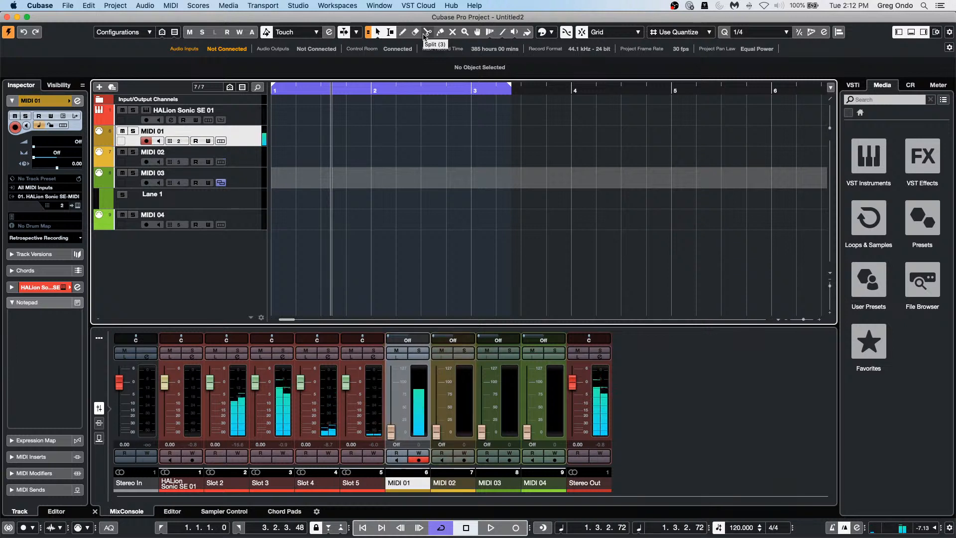
key(Up)
key(Down)
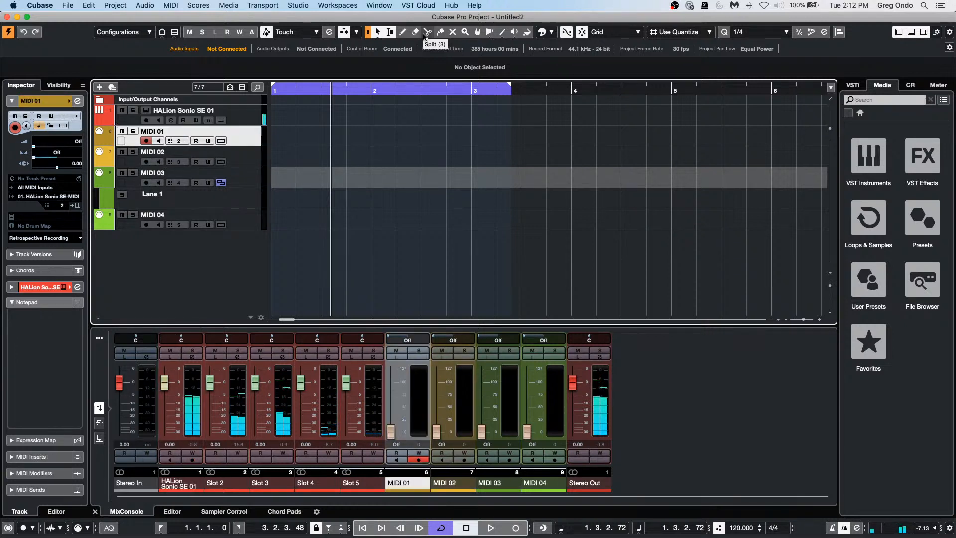
key(Down)
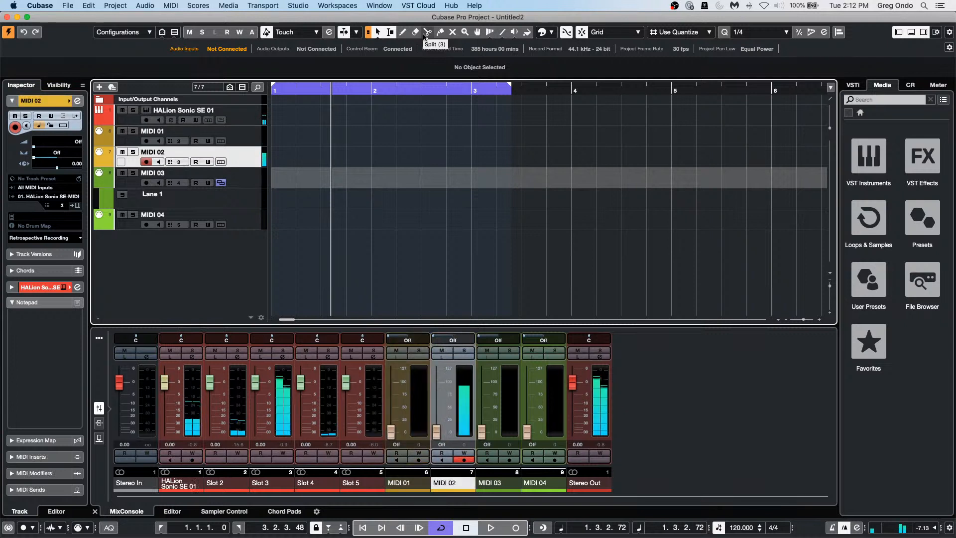
key(Down)
key(Down)
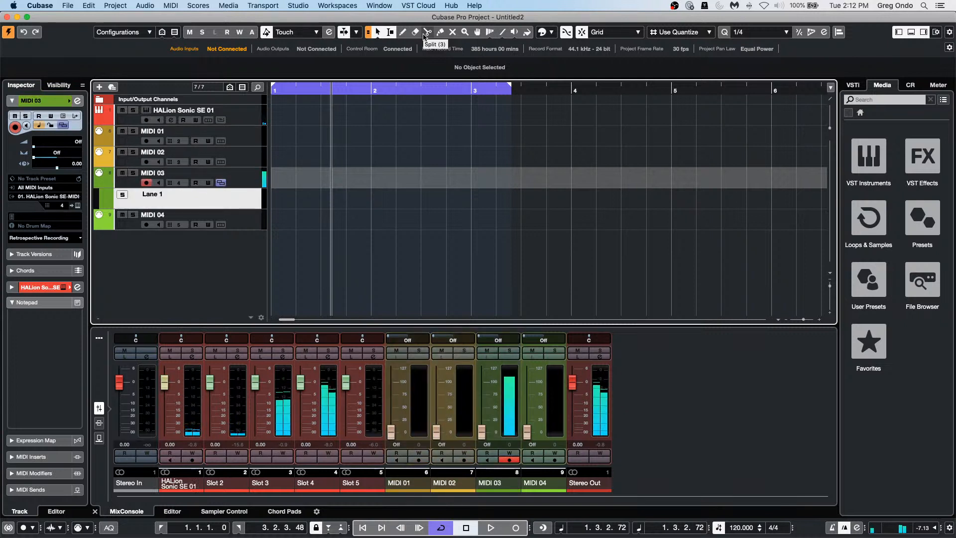
key(Down)
key(Up)
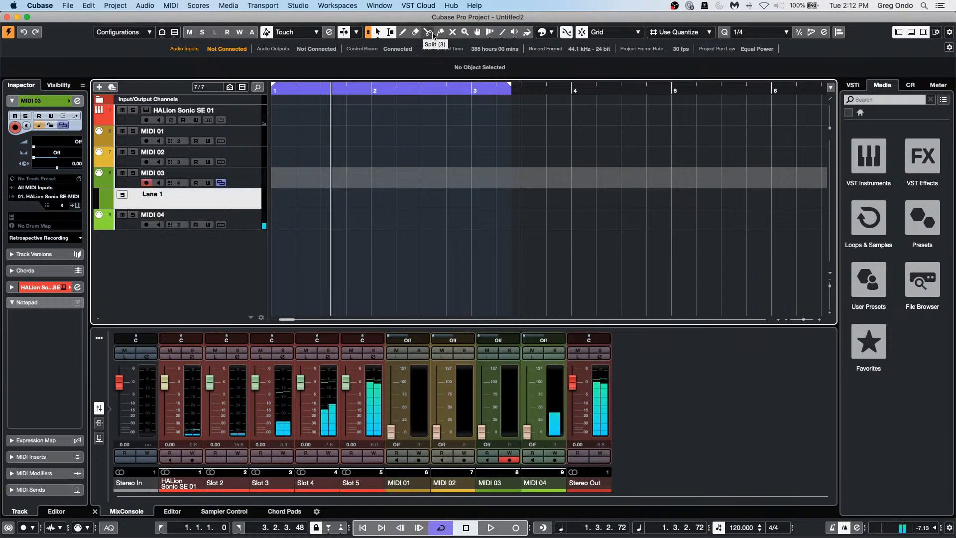
key(Up)
key(Up)
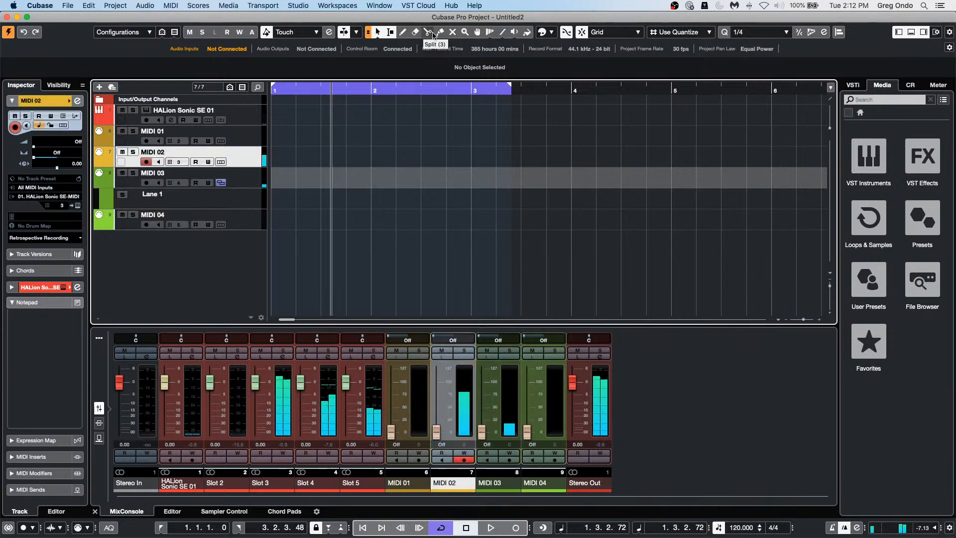
key(Up)
key(Up)
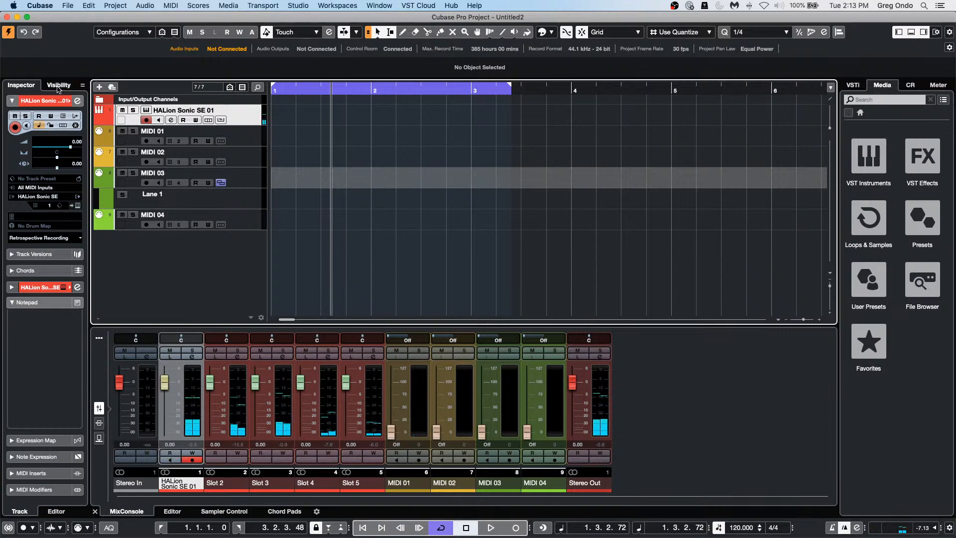
Step: Close HALion Sonic SE 01's channel settings and reopen the instrument via the Inspector's Edit Instrument button
click(77, 104)
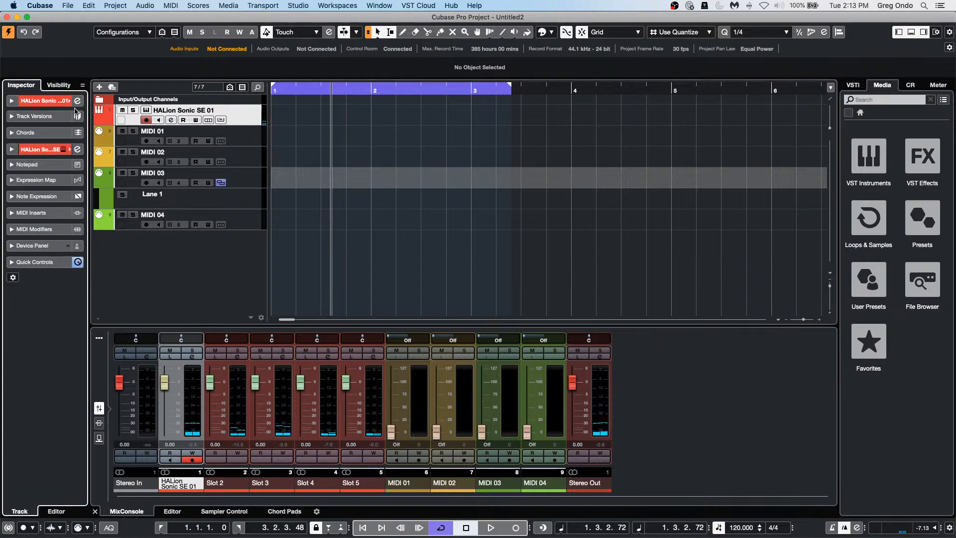
click(78, 102)
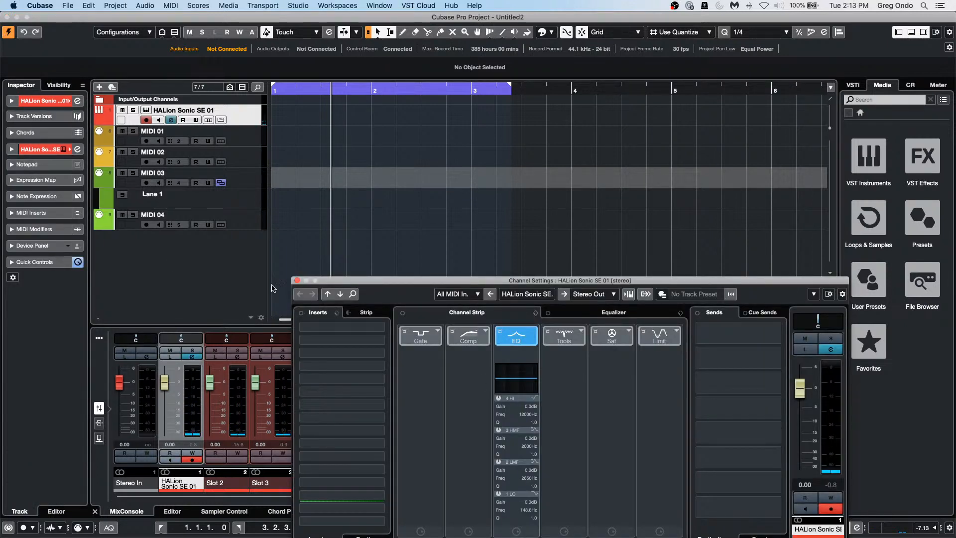
click(297, 281)
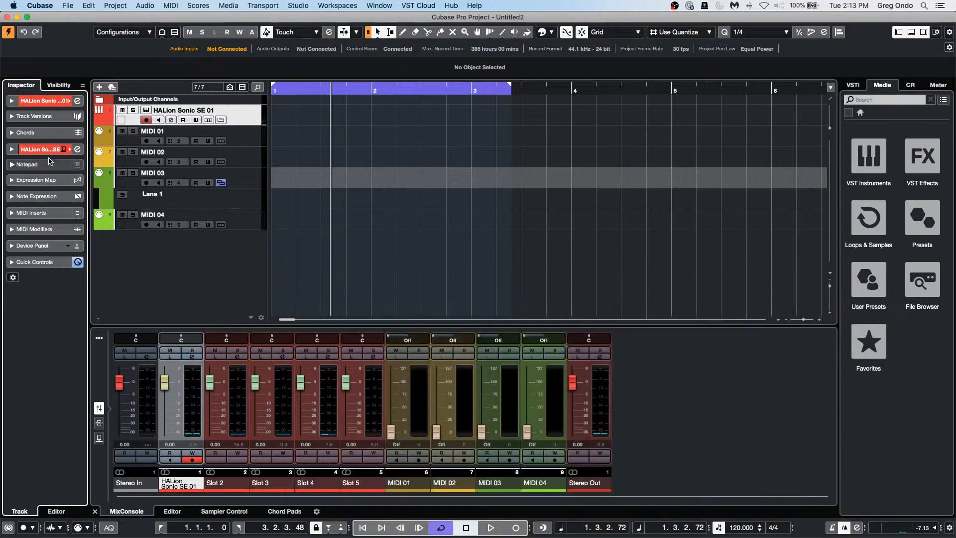
click(56, 102)
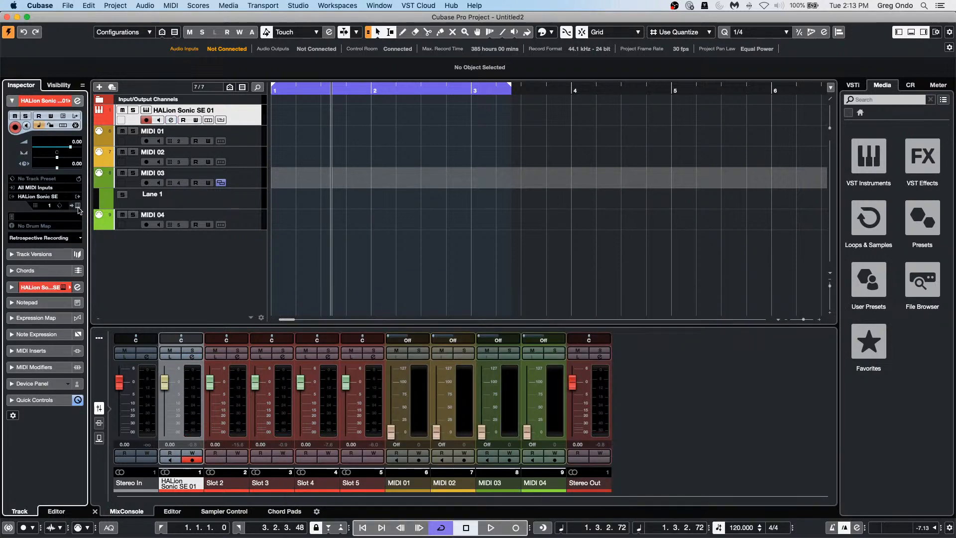
click(77, 206)
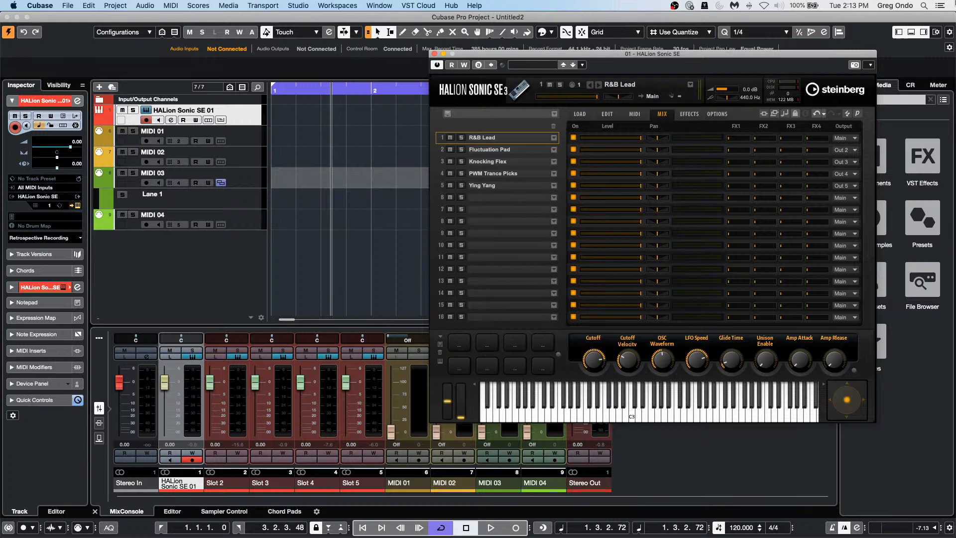
Step: Drag the HALion Sonic SE window leftward so the Media panel is no longer covered
drag(528, 56, 438, 50)
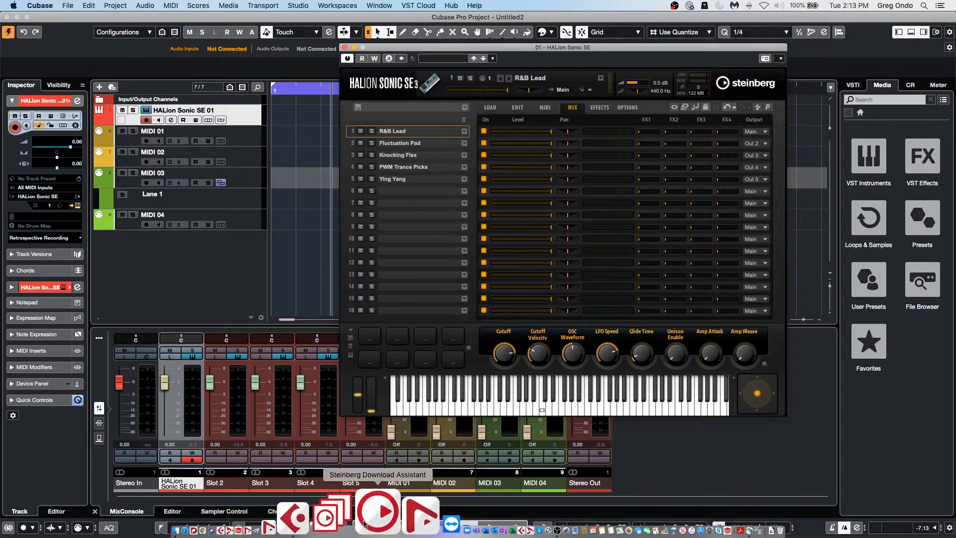
click(356, 517)
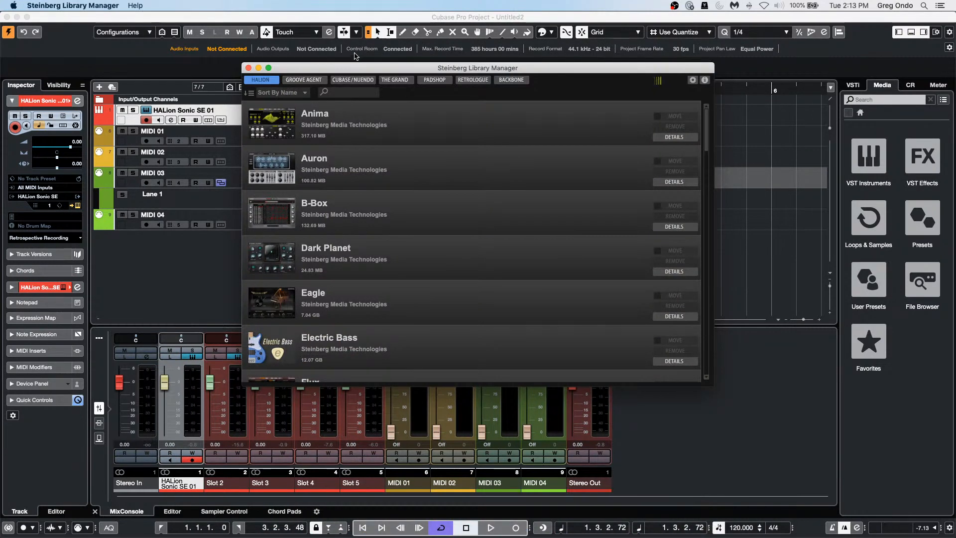
click(303, 80)
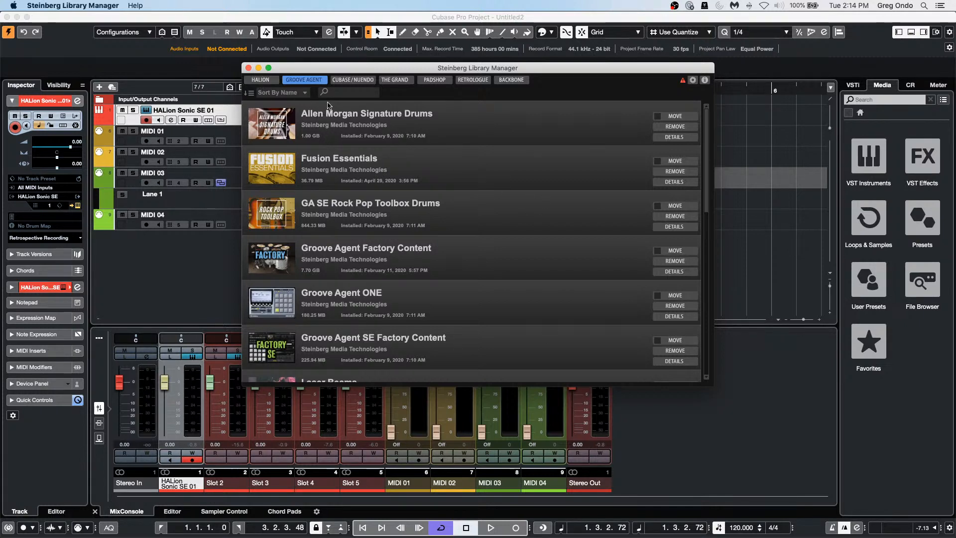
click(249, 68)
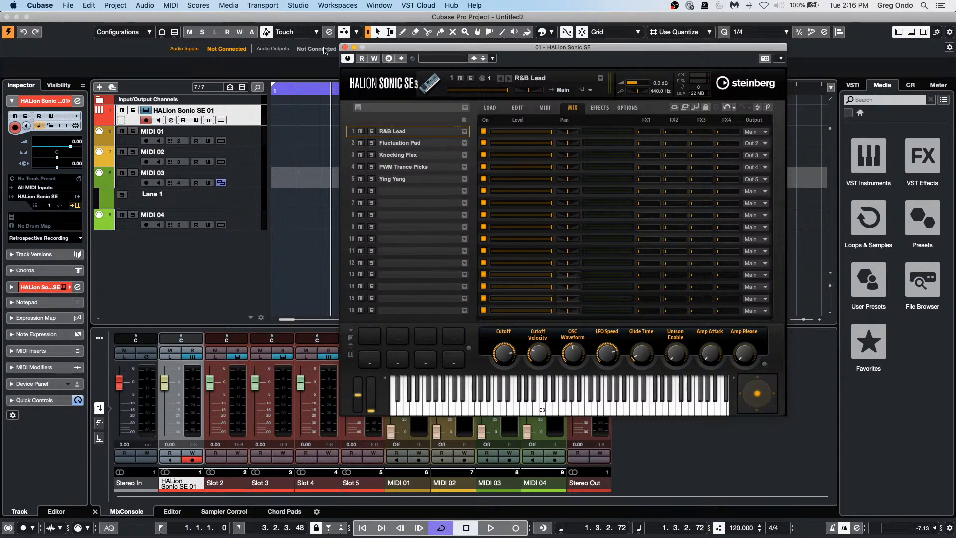
Step: Close the HALion Sonic SE window and clear a stray range selection in the arrangement
click(345, 47)
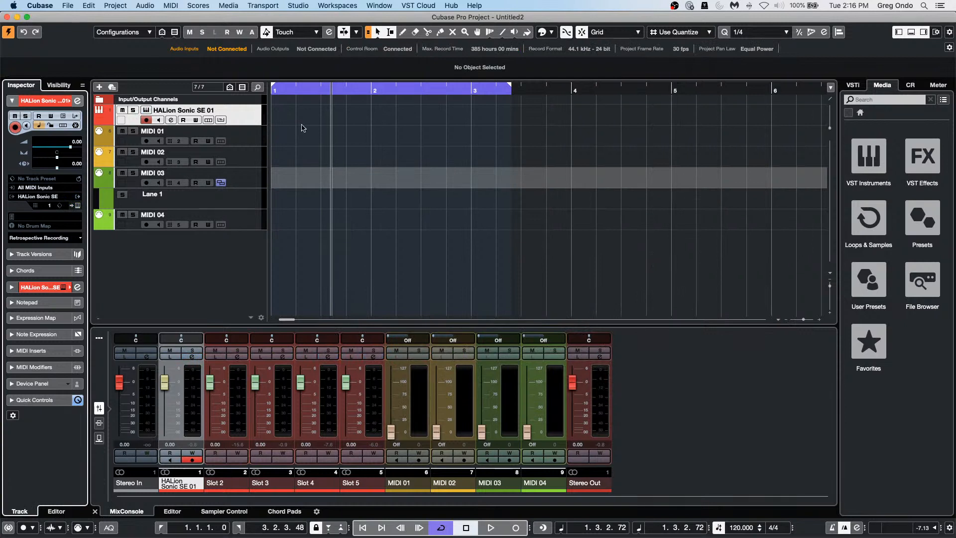
click(321, 95)
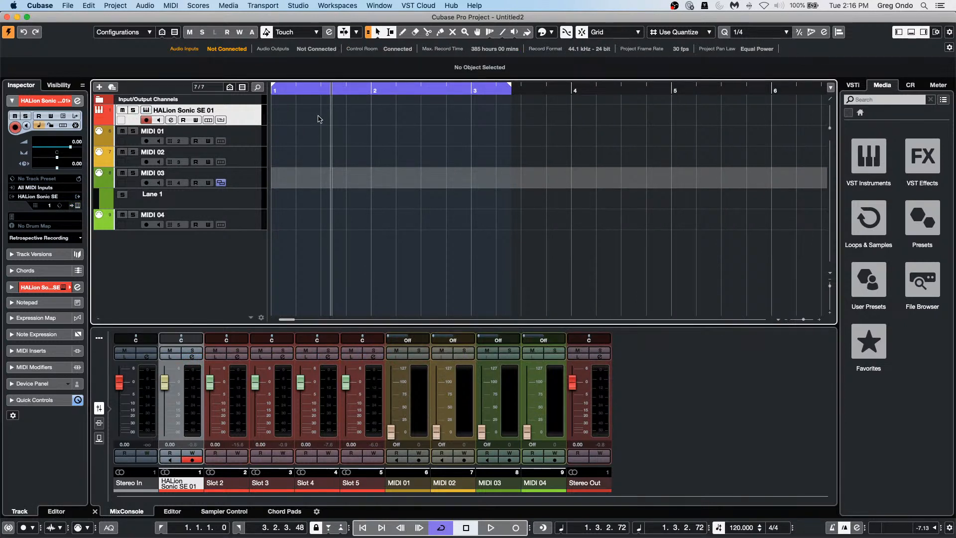
drag(352, 111, 508, 121)
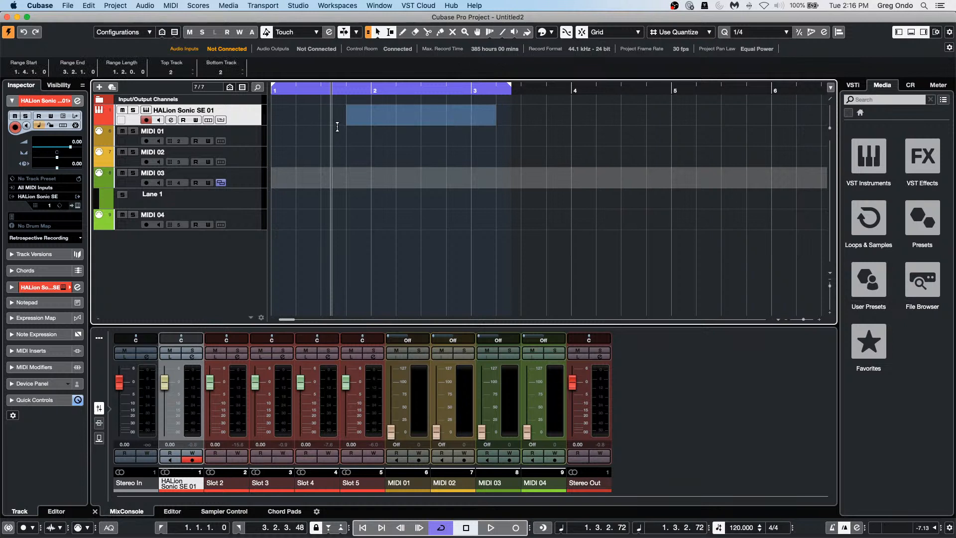
drag(338, 123, 512, 127)
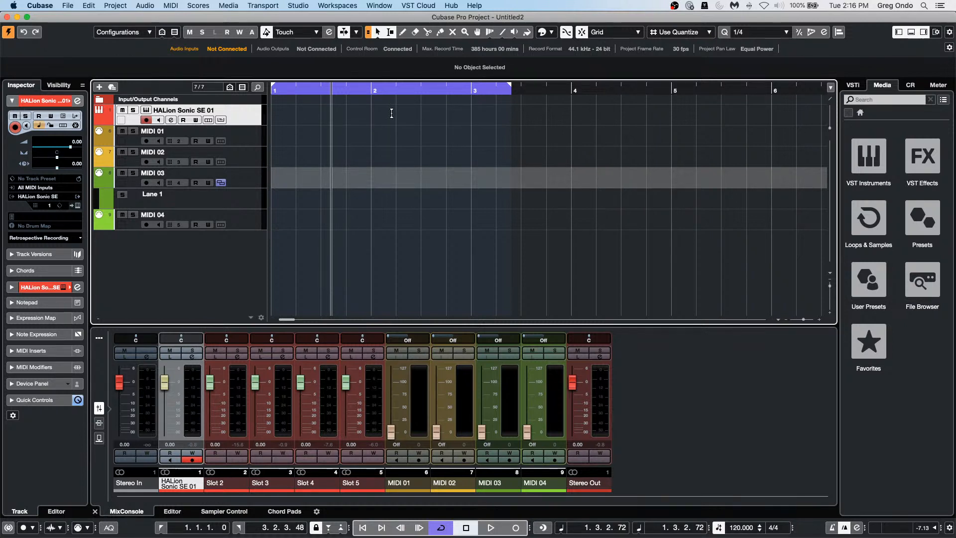
Step: Draw a MIDI part on HALion Sonic SE 01 from bar 2.2 to 4.2 and open it for editing
right_click(402, 118)
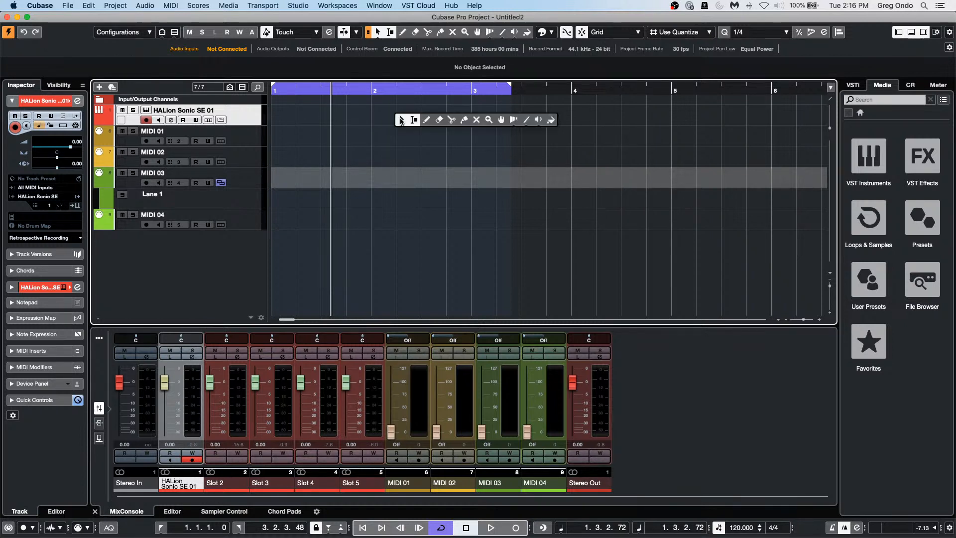
click(432, 121)
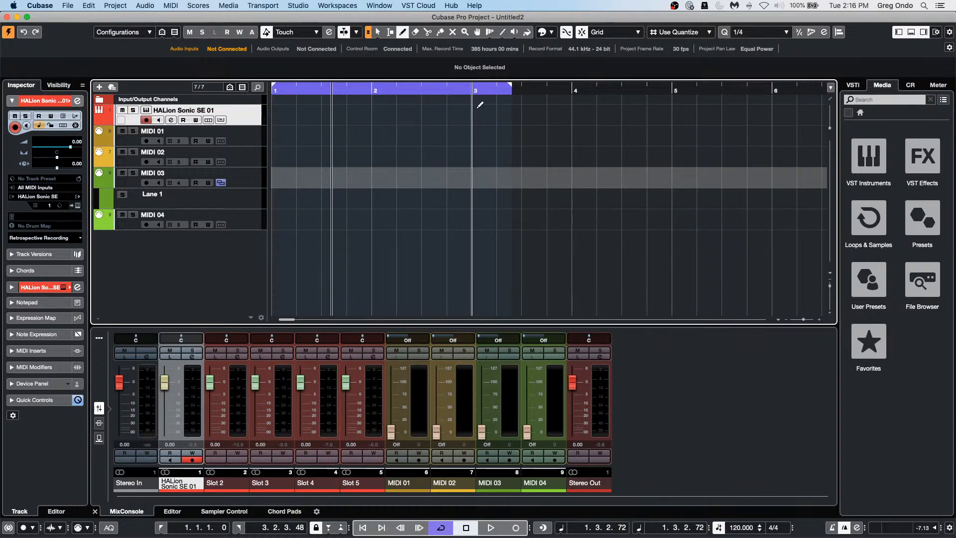
drag(401, 114, 596, 114)
right_click(416, 112)
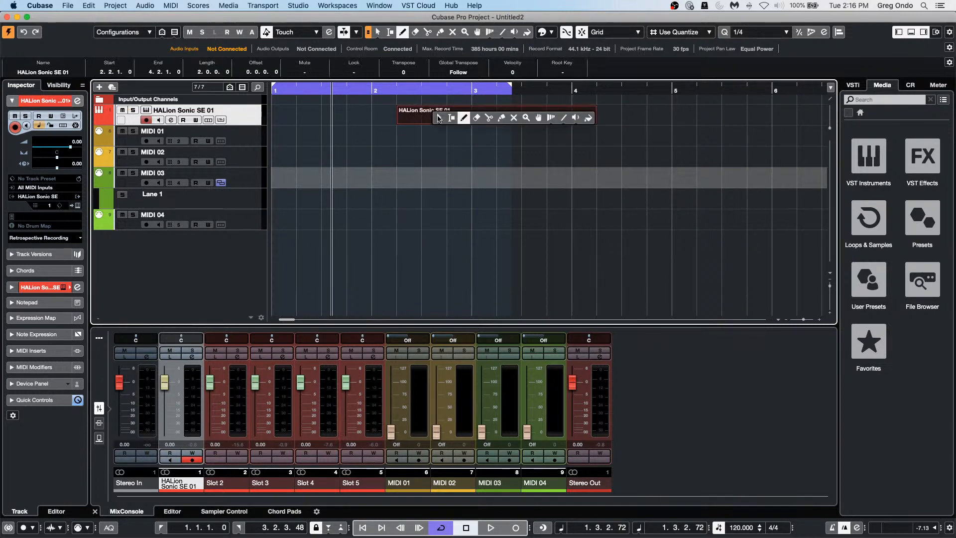
click(437, 117)
double_click(437, 114)
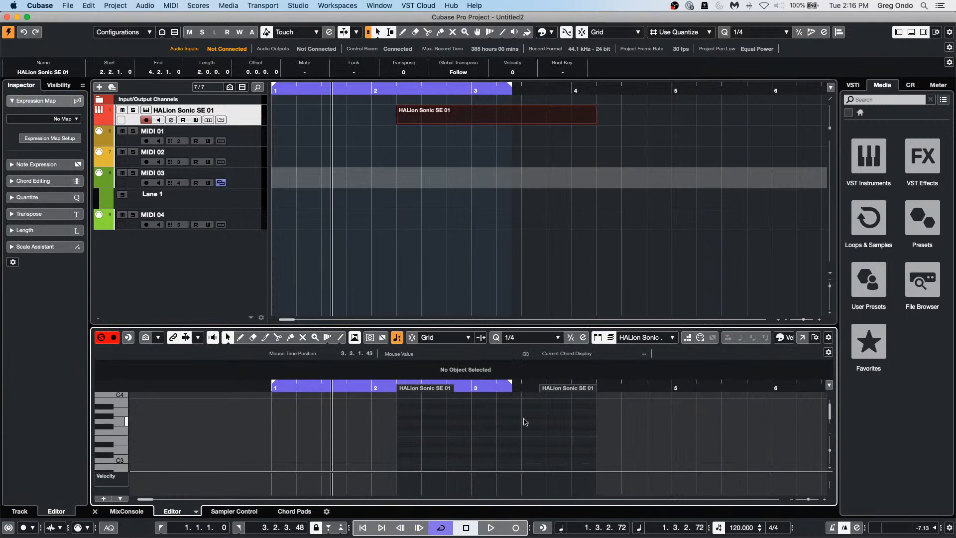
Step: In the full Key Editor, draw C3, E3 and G3 notes from bar 3 and select the chord
click(803, 338)
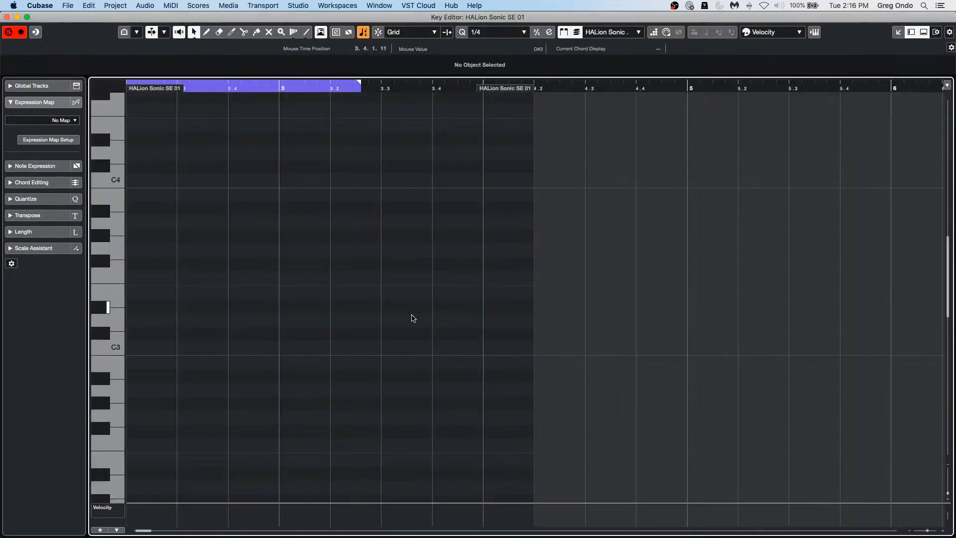
right_click(183, 347)
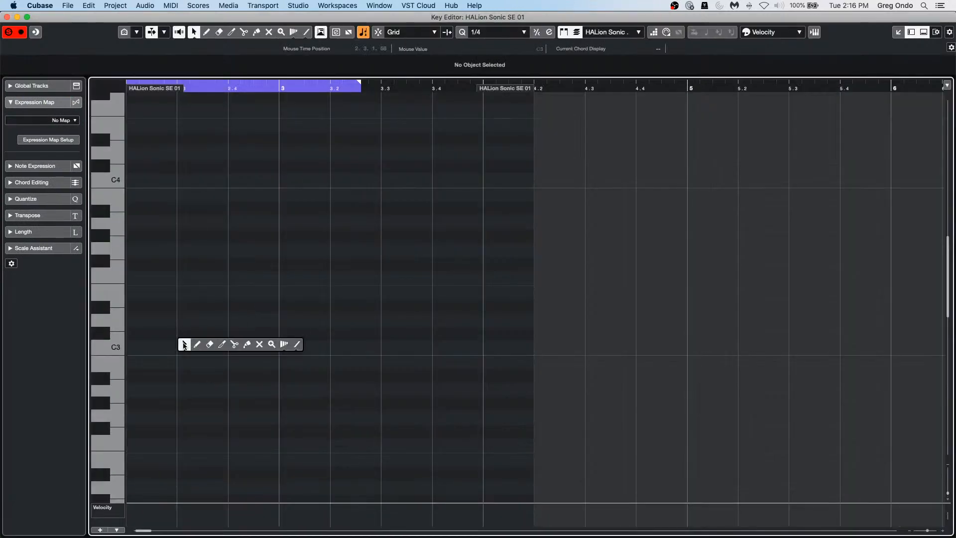
click(198, 347)
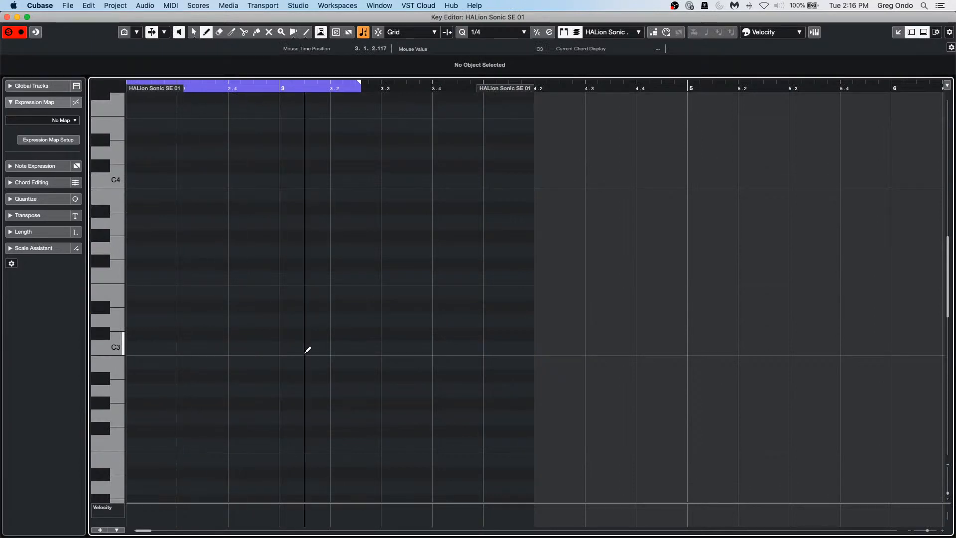
drag(283, 350, 508, 348)
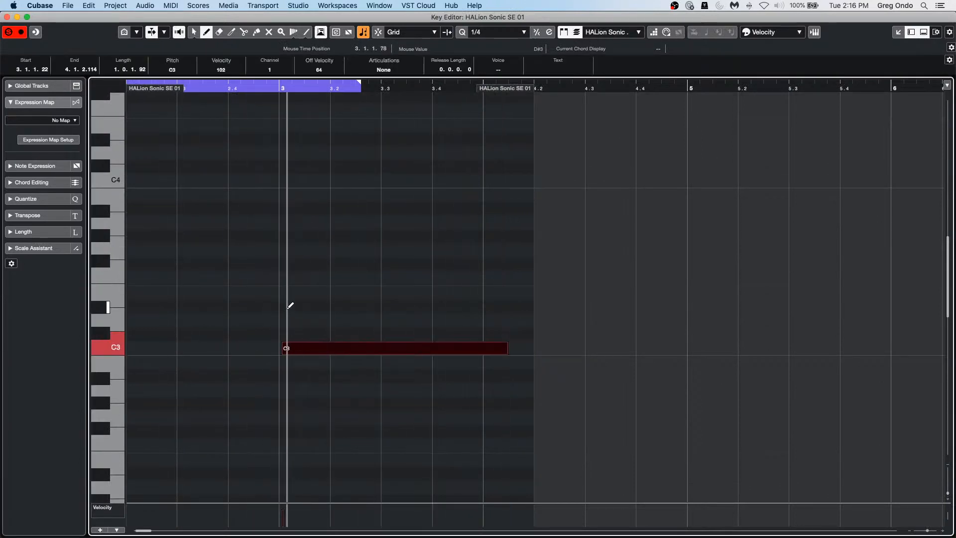
drag(284, 295, 533, 295)
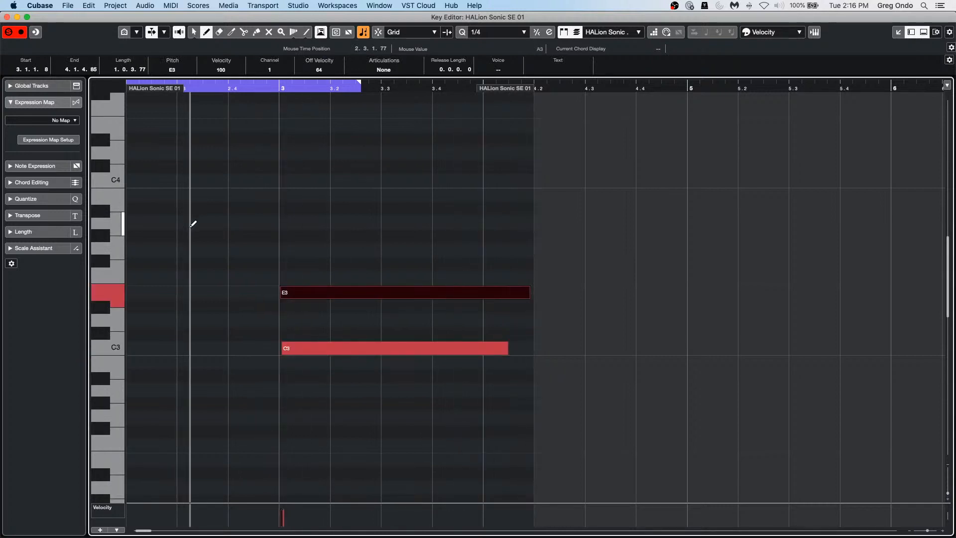
mouse_move(279, 250)
mouse_down()
mouse_move(578, 252)
mouse_move(483, 254)
mouse_up()
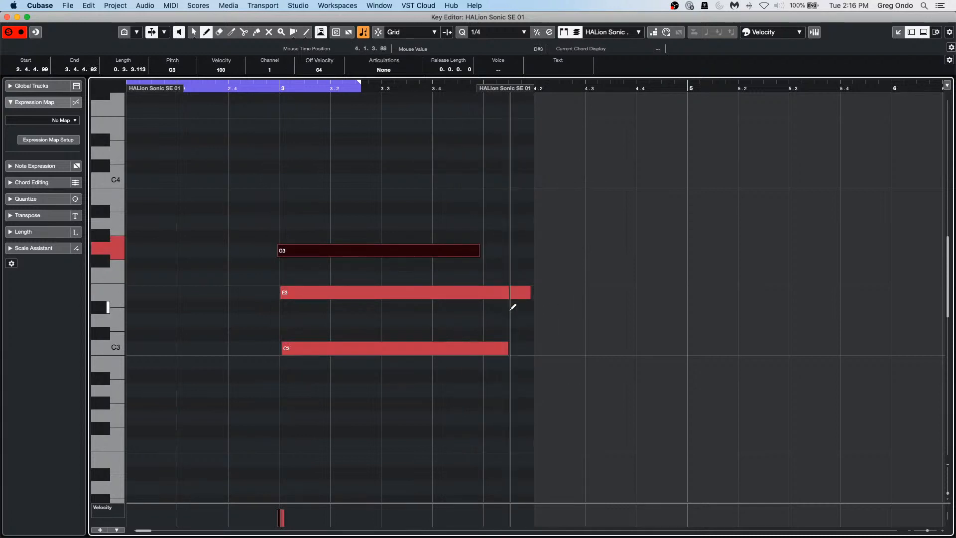
key(1)
drag(334, 387, 371, 229)
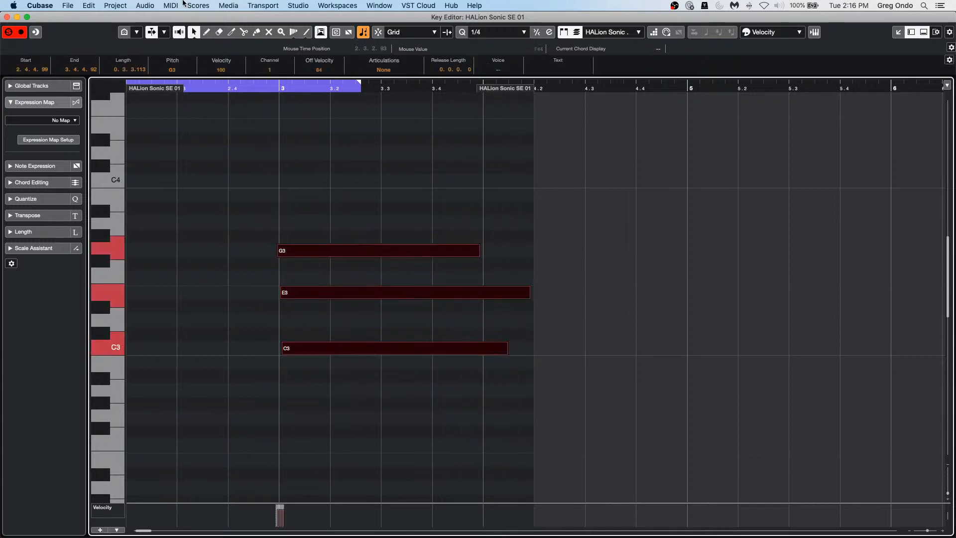
Step: Transpose the chord up an octave to C4, E4, G4 with Keep Notes in Range set to C3–G4
click(145, 5)
mouse_move(165, 6)
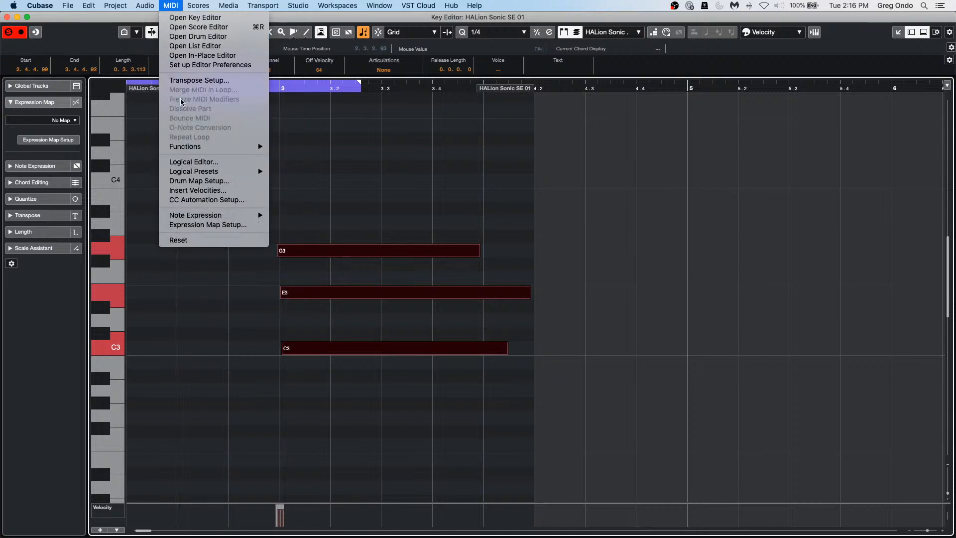
click(217, 80)
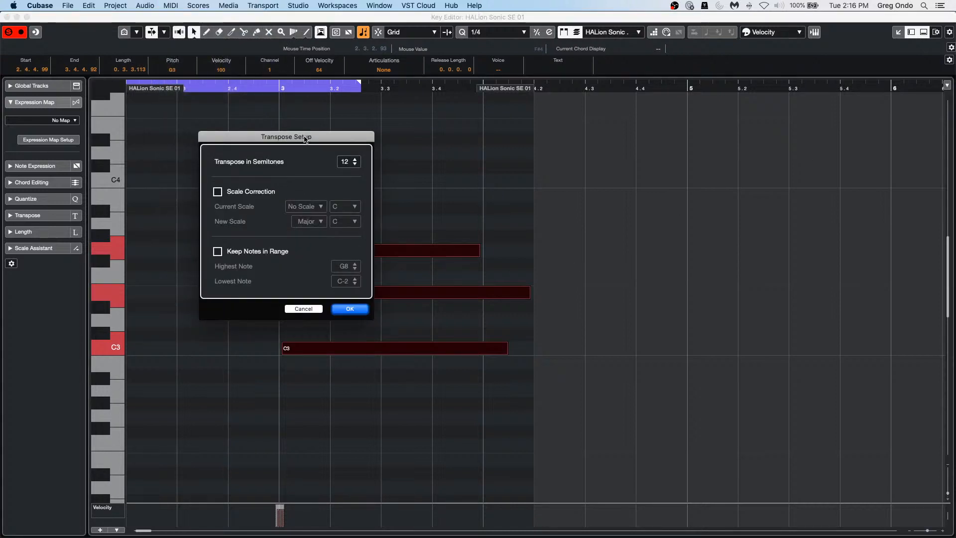
drag(298, 137, 637, 108)
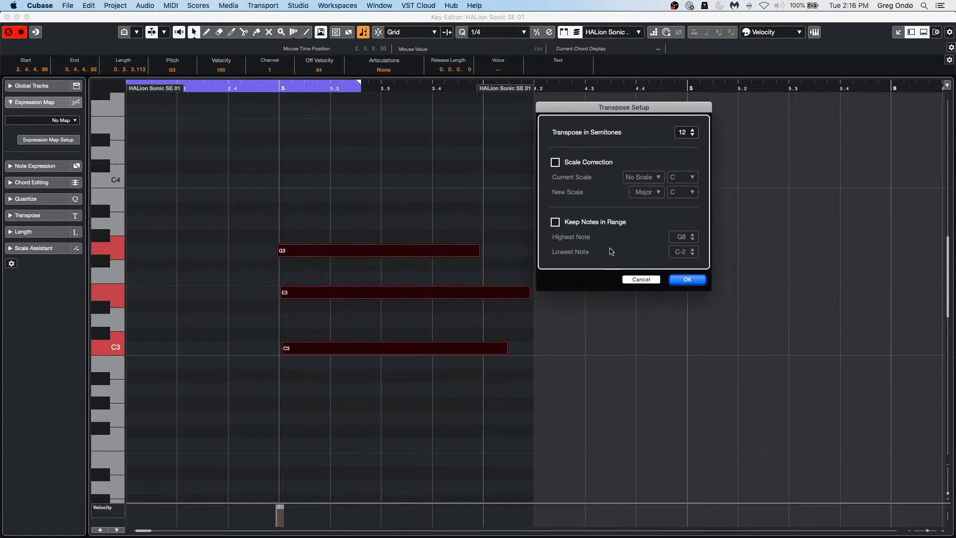
click(556, 222)
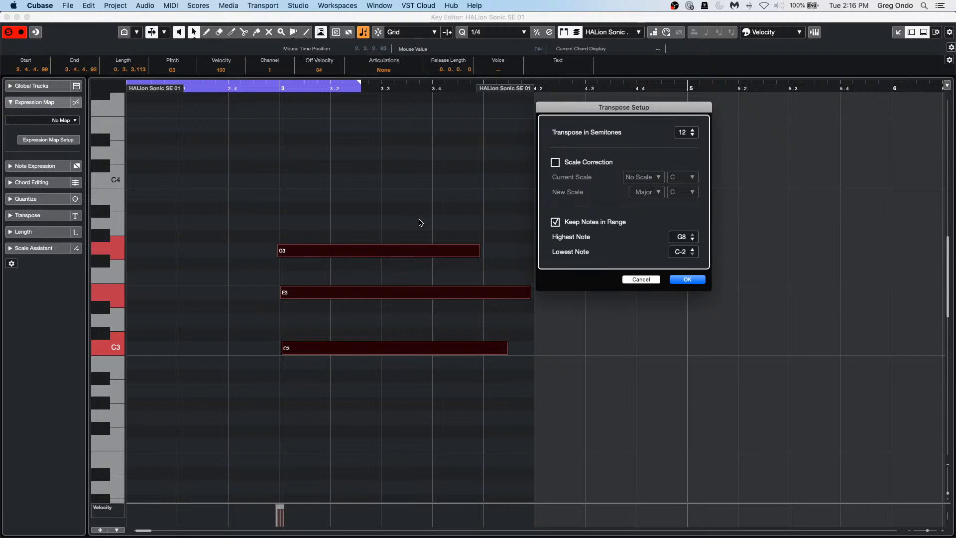
double_click(686, 252)
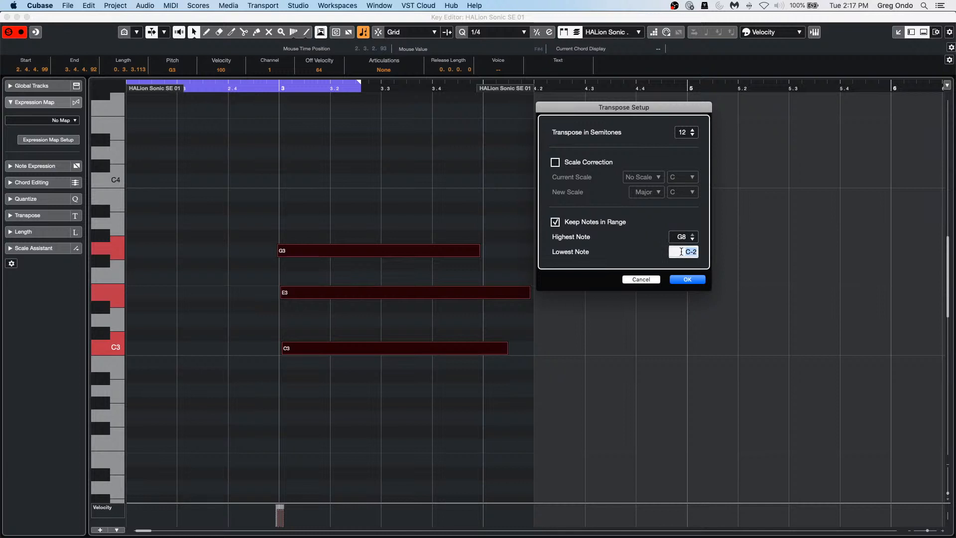
text(c3)
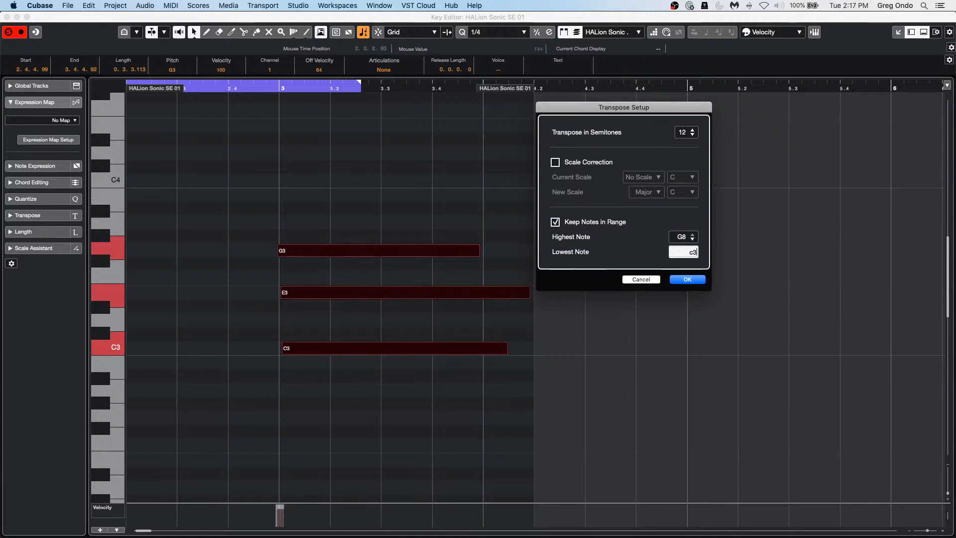
click(685, 238)
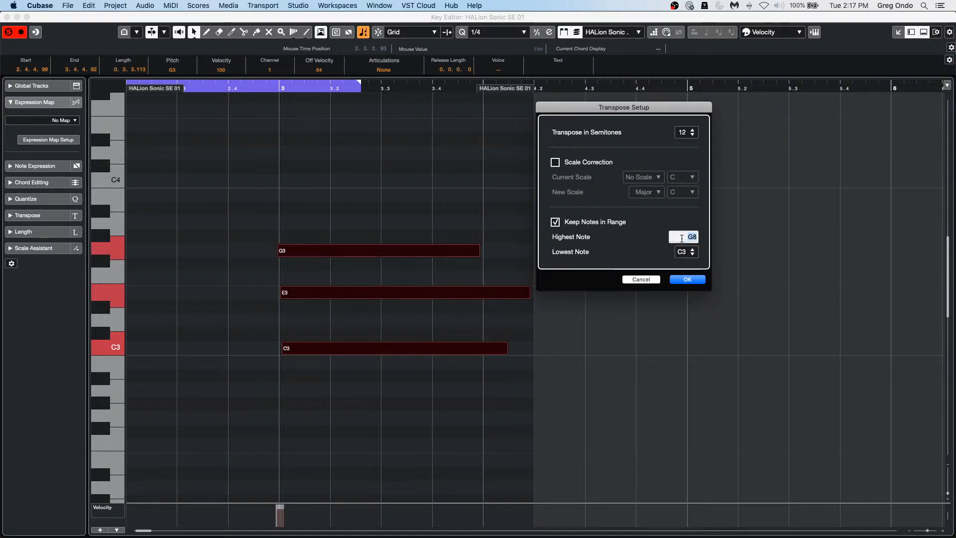
text(g4)
click(687, 280)
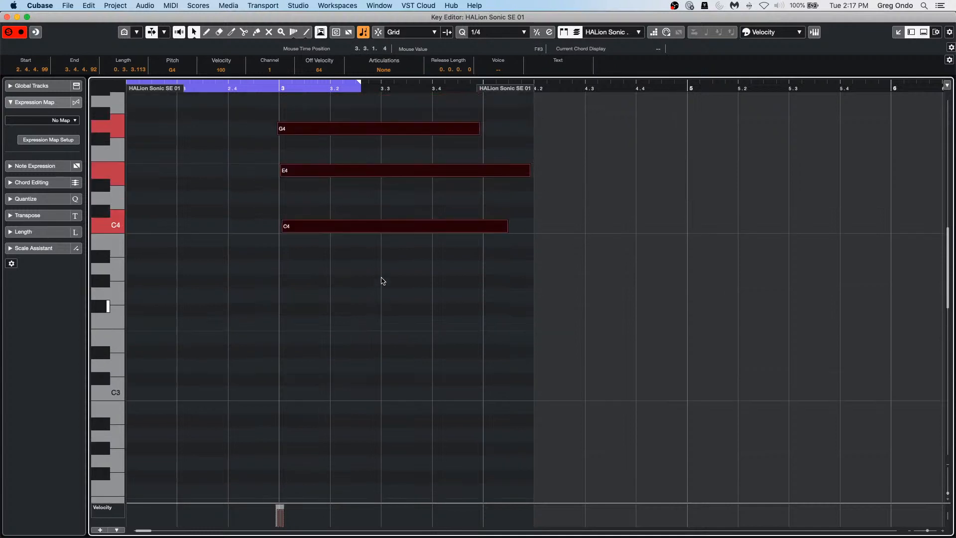
Step: Scroll the piano roll down so C3 shows below the chord
scroll(382, 281, up, 5)
scroll(382, 280, down, 2)
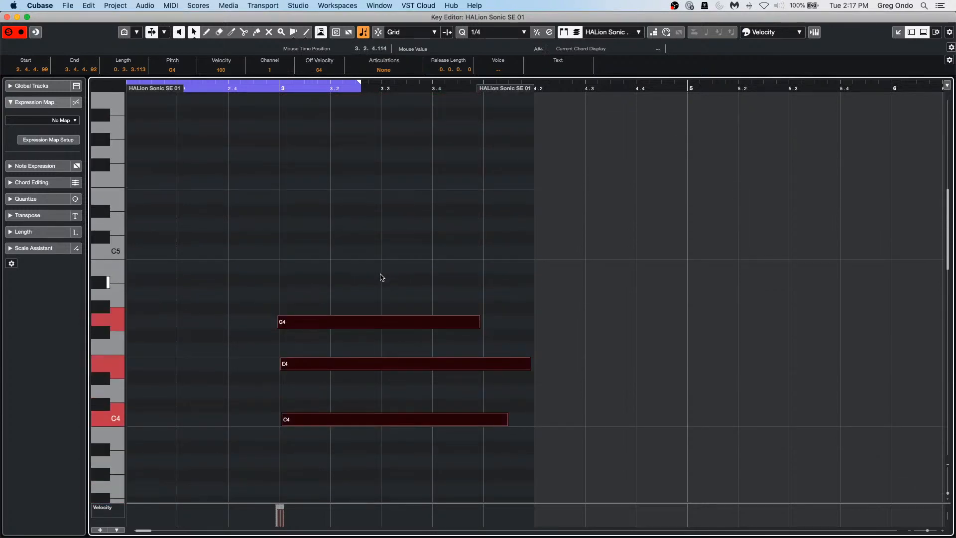
scroll(348, 251, down, 3)
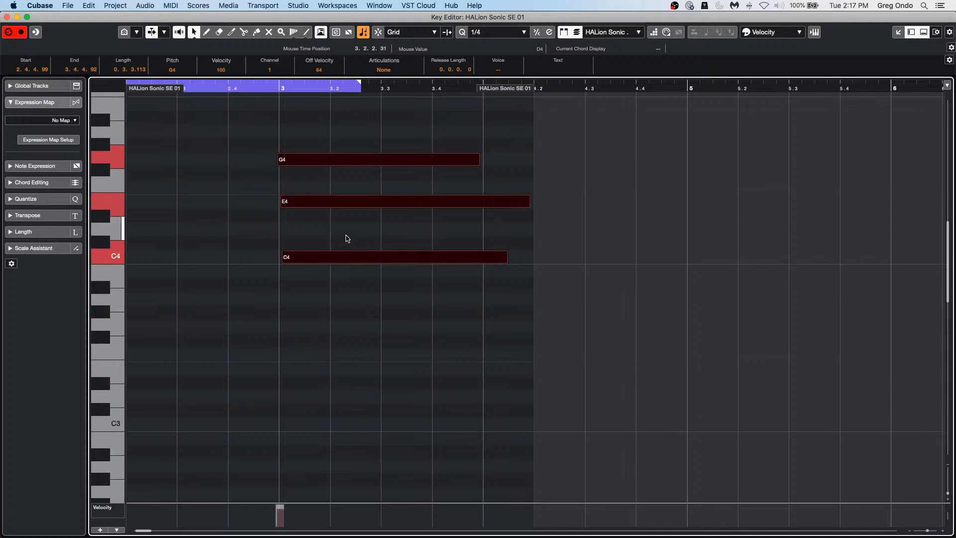
Step: Drop the chord an octave, then transpose with Highest Note F4 kept in range, giving G3, C4, E4
key(shift+Down)
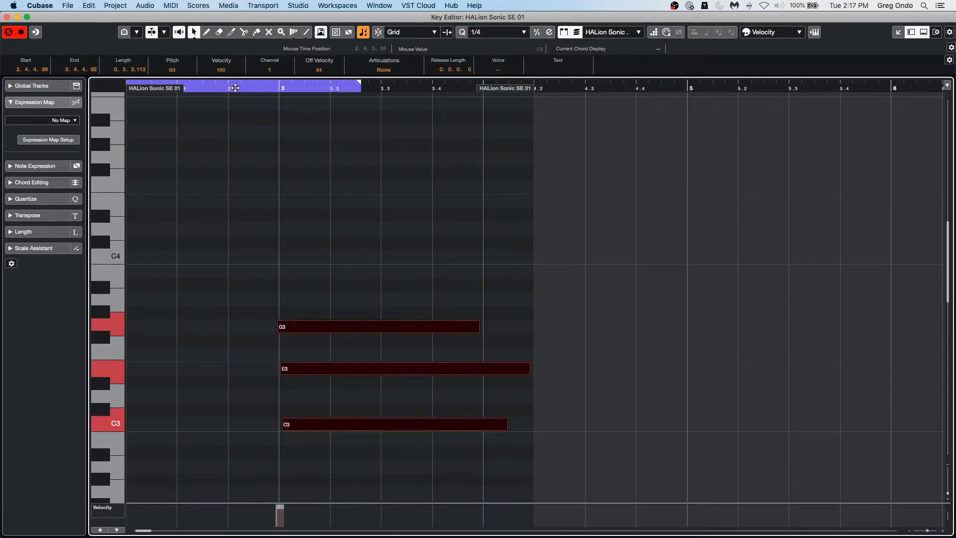
click(171, 6)
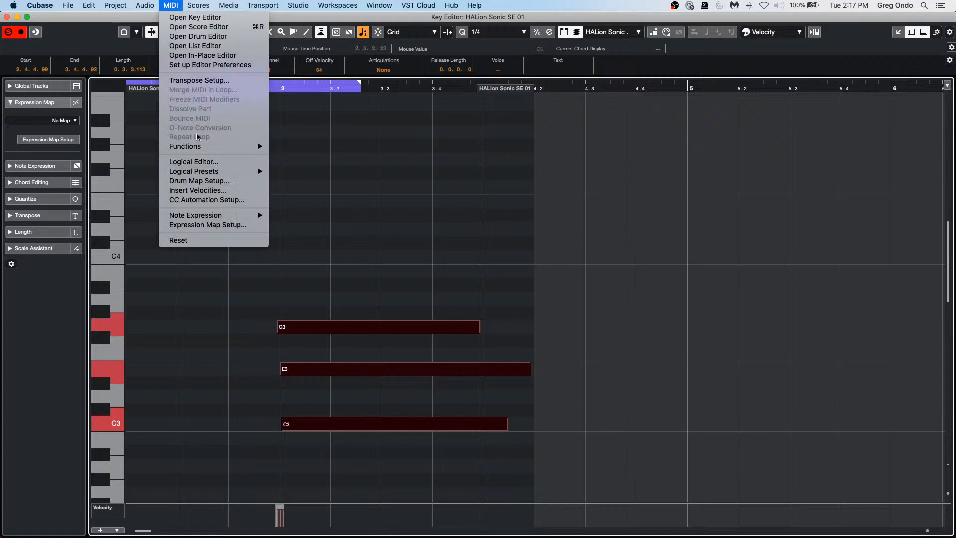
click(214, 81)
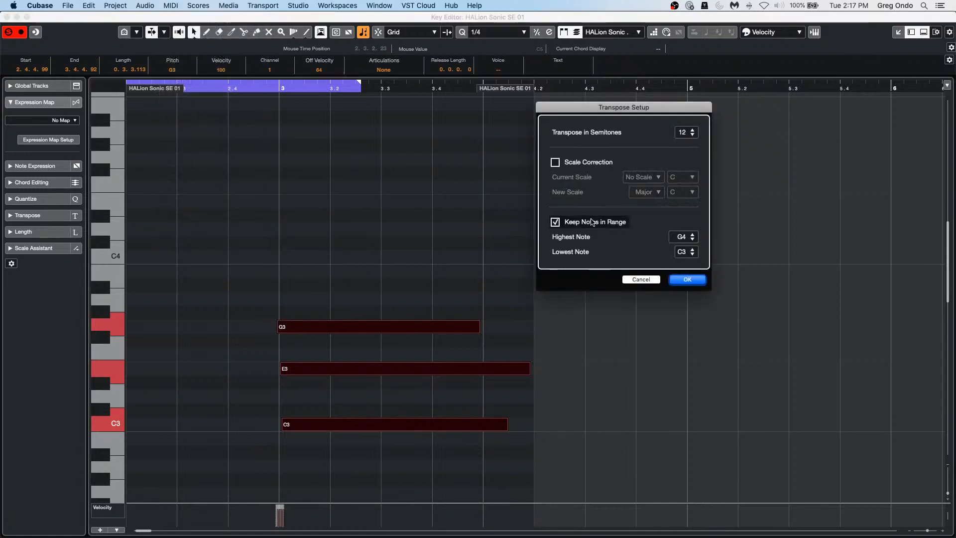
click(693, 239)
click(693, 240)
click(692, 239)
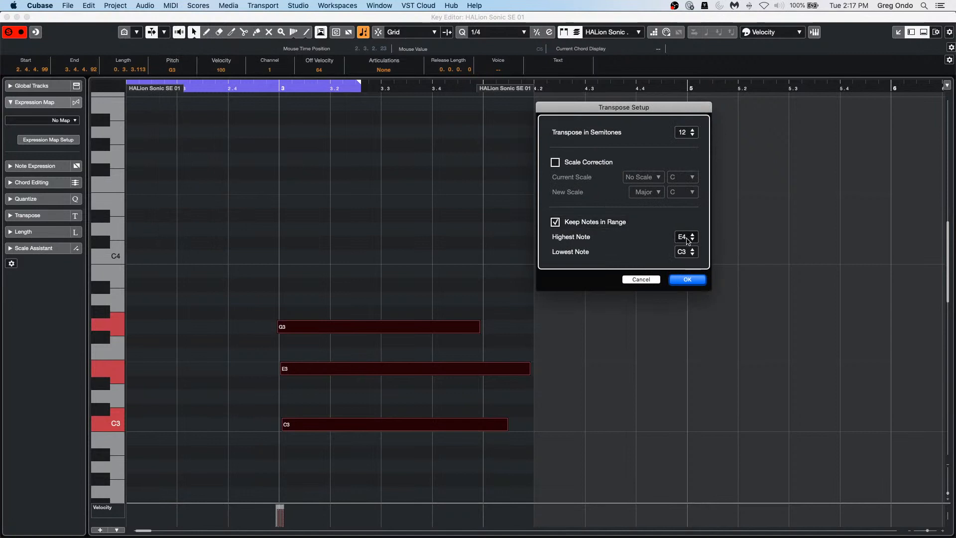
click(692, 234)
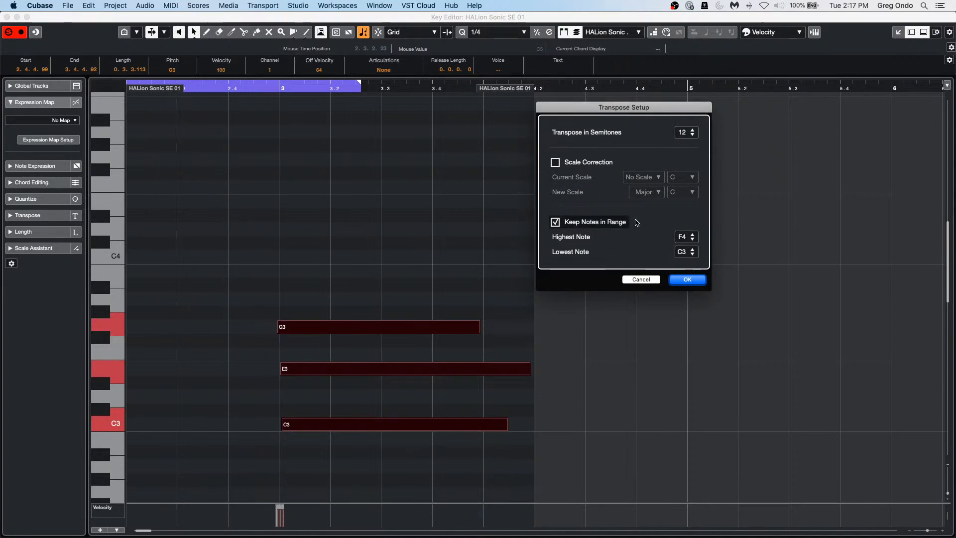
click(695, 279)
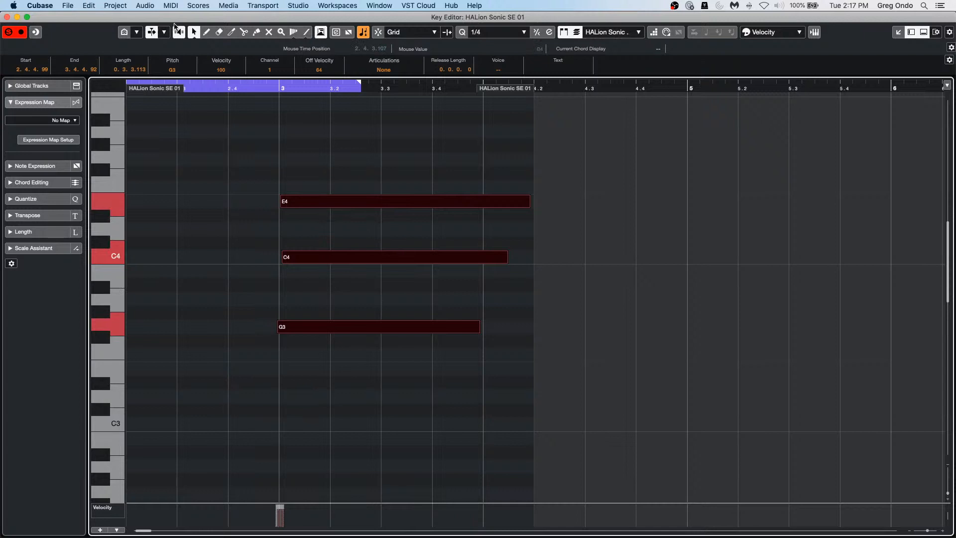
Step: Reopen MIDI > Transpose Setup and turn on Scale Correction
click(146, 5)
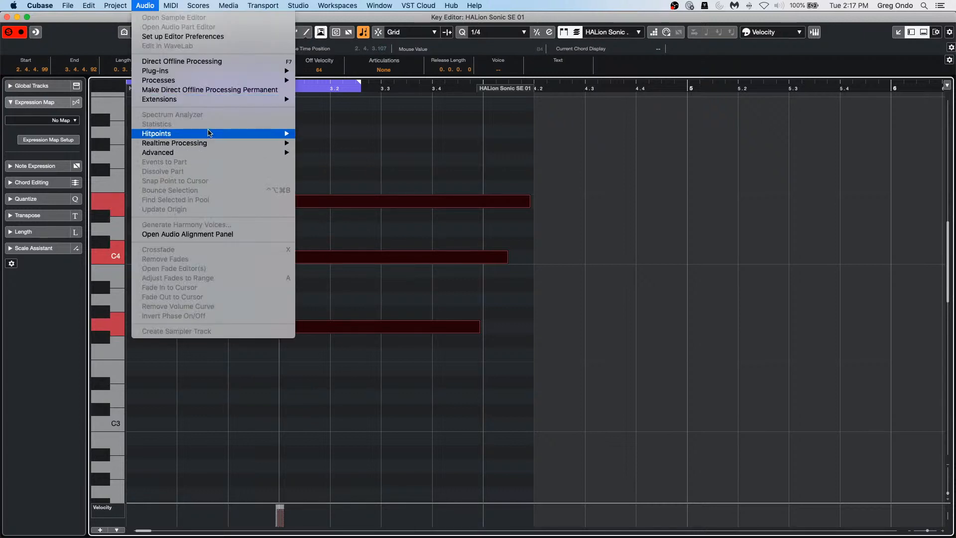
mouse_move(209, 134)
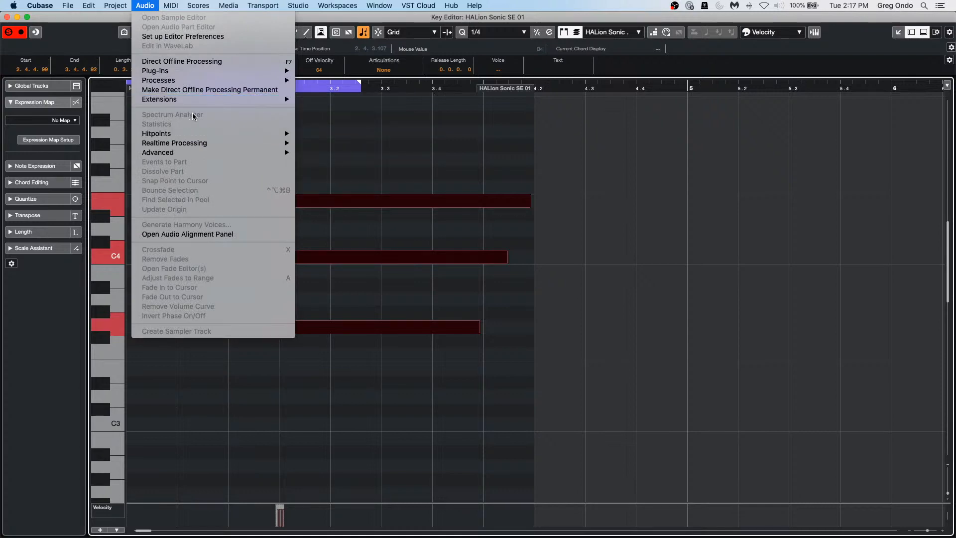
mouse_move(209, 72)
mouse_move(188, 9)
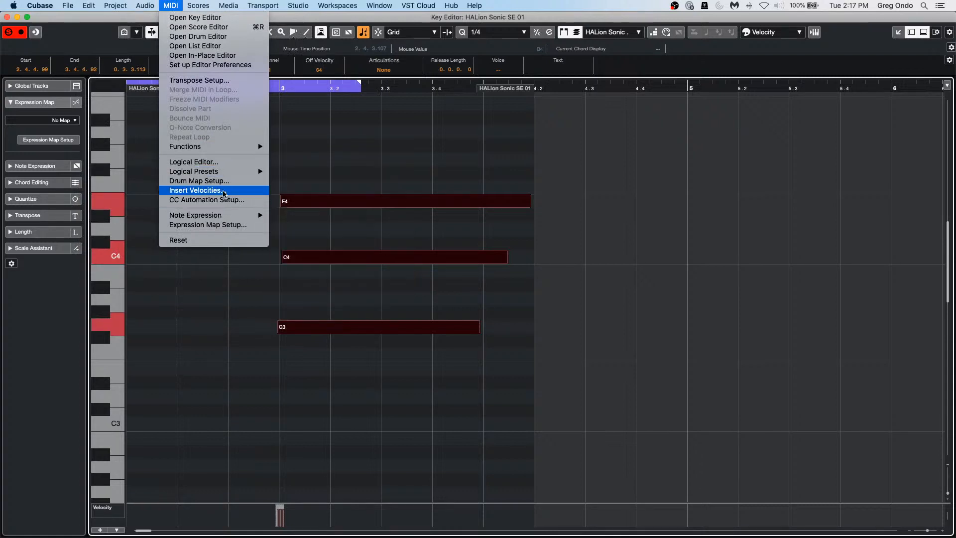
click(219, 80)
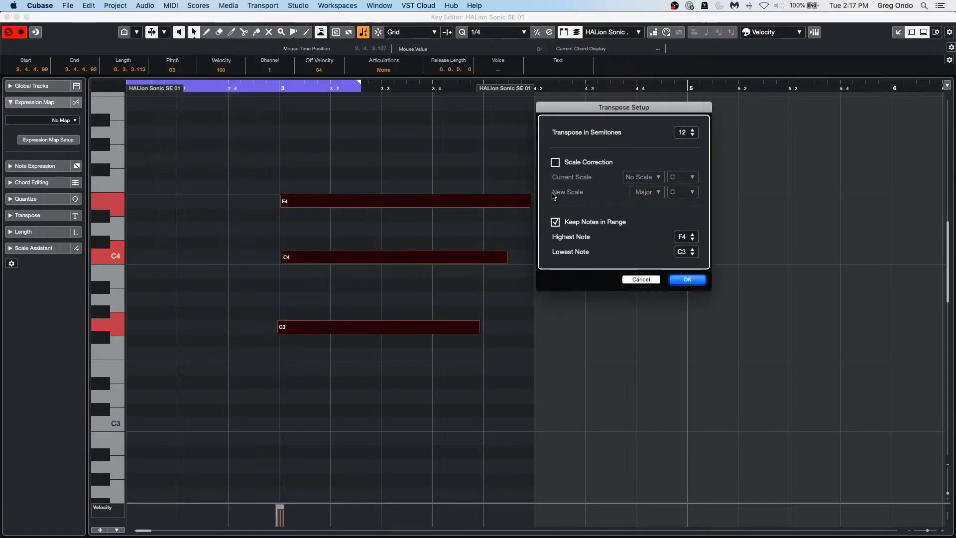
click(555, 163)
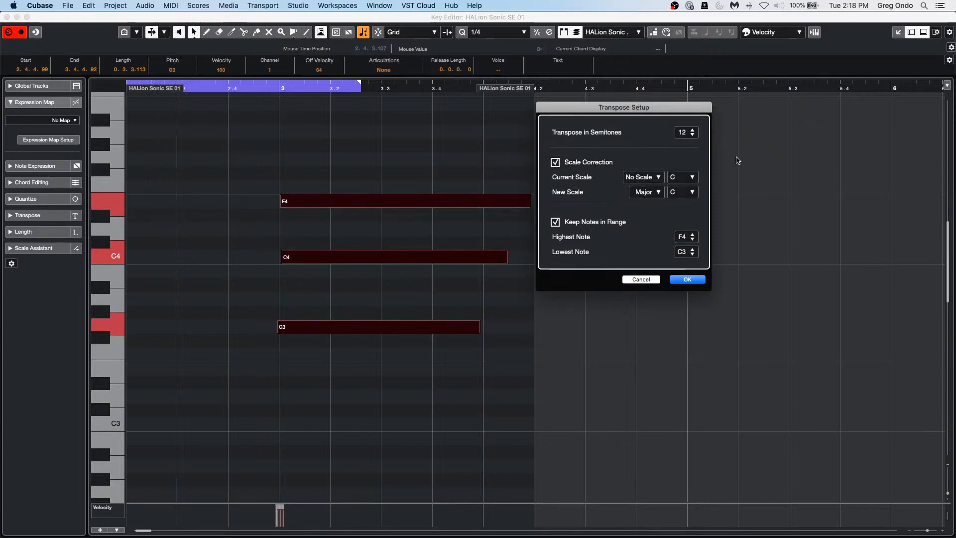
Step: Correct from C Major to D Harmonic Minor and apply, turning C4 into C#4
click(665, 178)
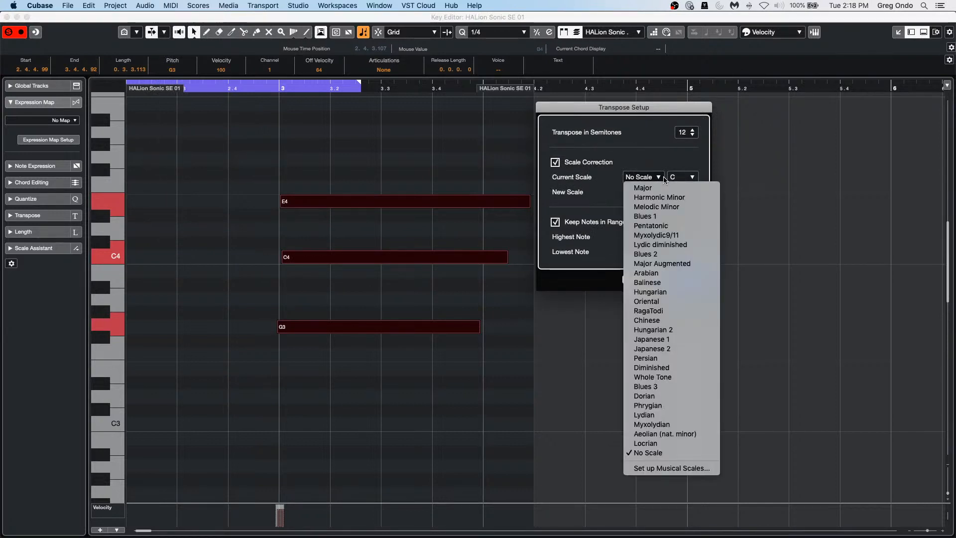
click(686, 198)
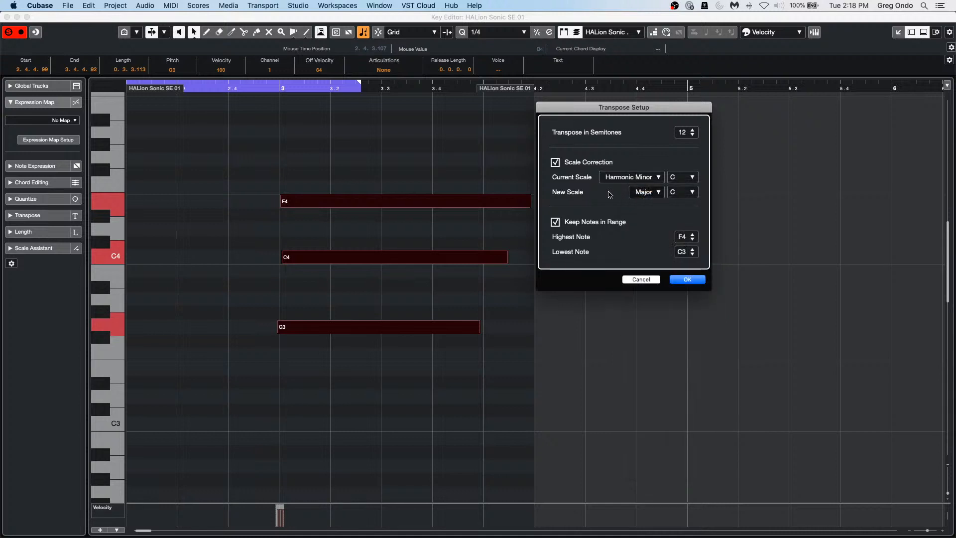
click(655, 179)
click(660, 186)
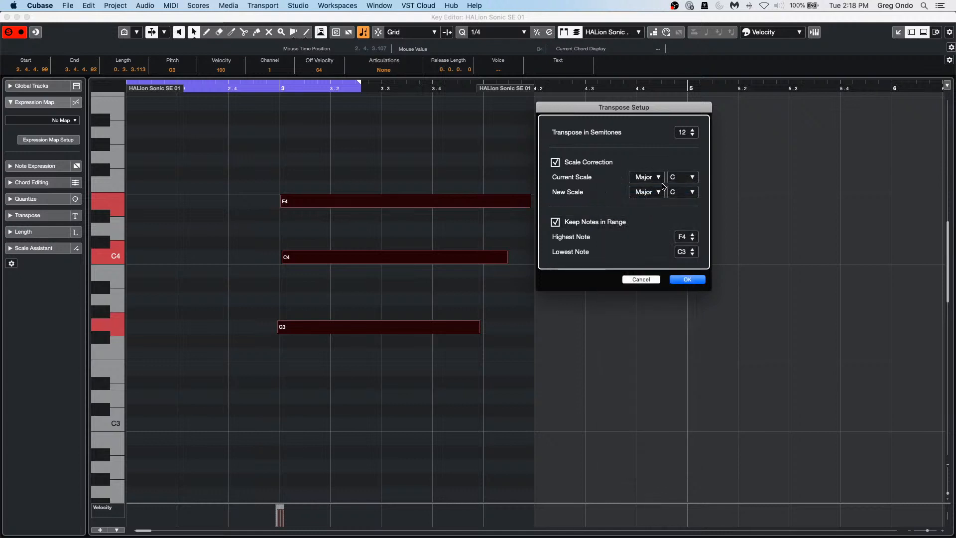
click(659, 192)
click(661, 214)
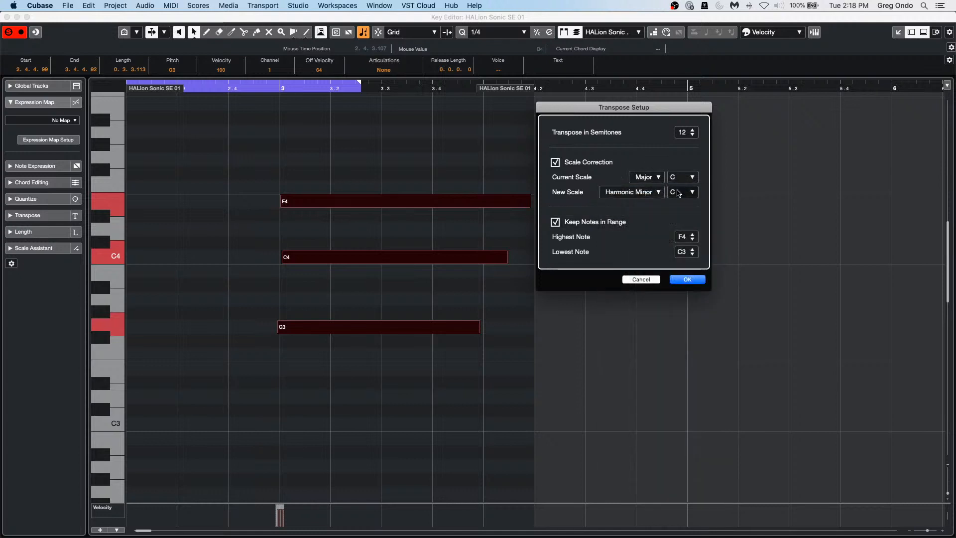
click(684, 194)
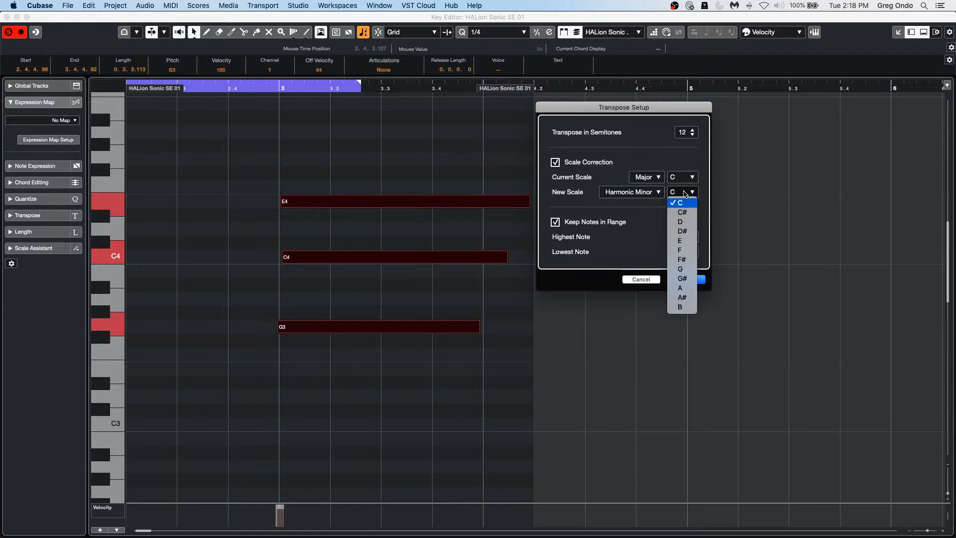
click(681, 222)
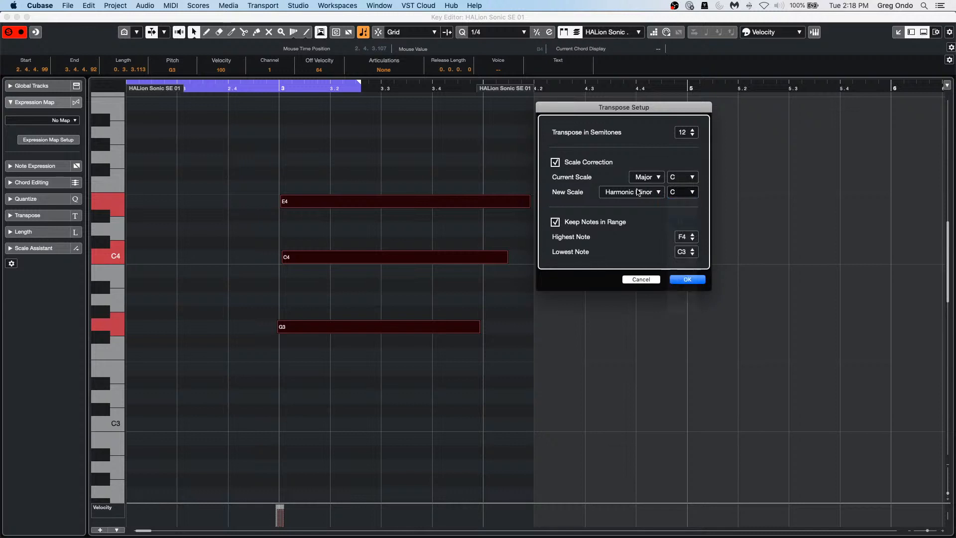
click(689, 280)
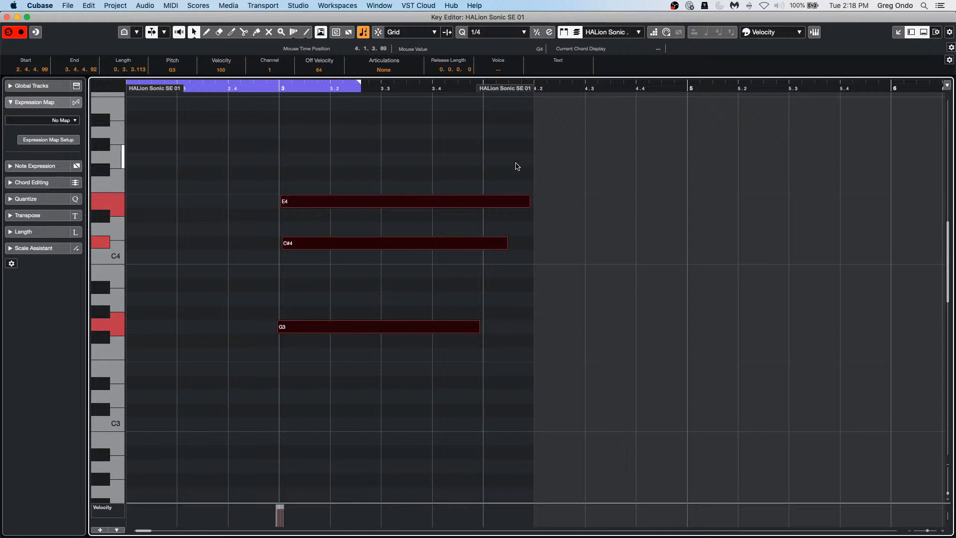
Step: Set Transpose Setup's Highest Note to D#4 and apply, dropping E4 to E3
click(150, 6)
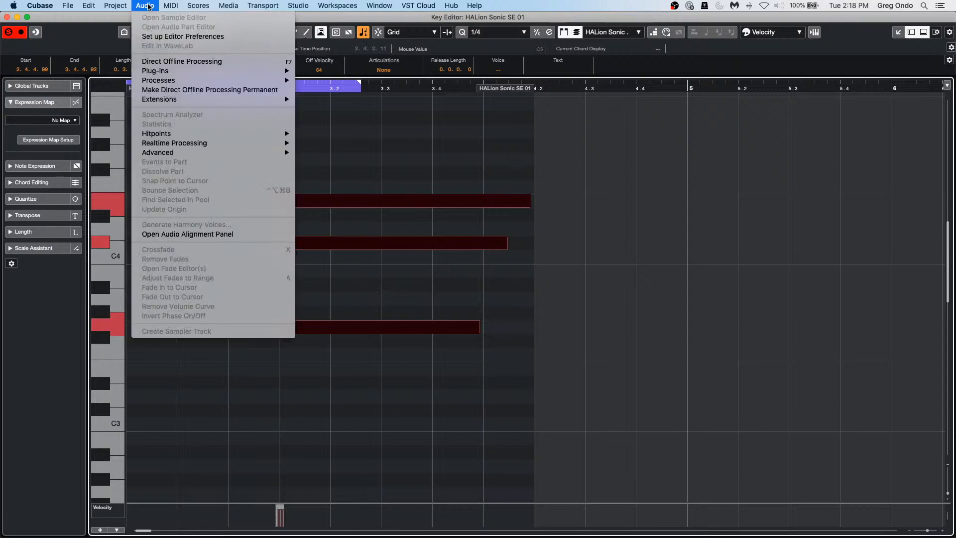
click(181, 81)
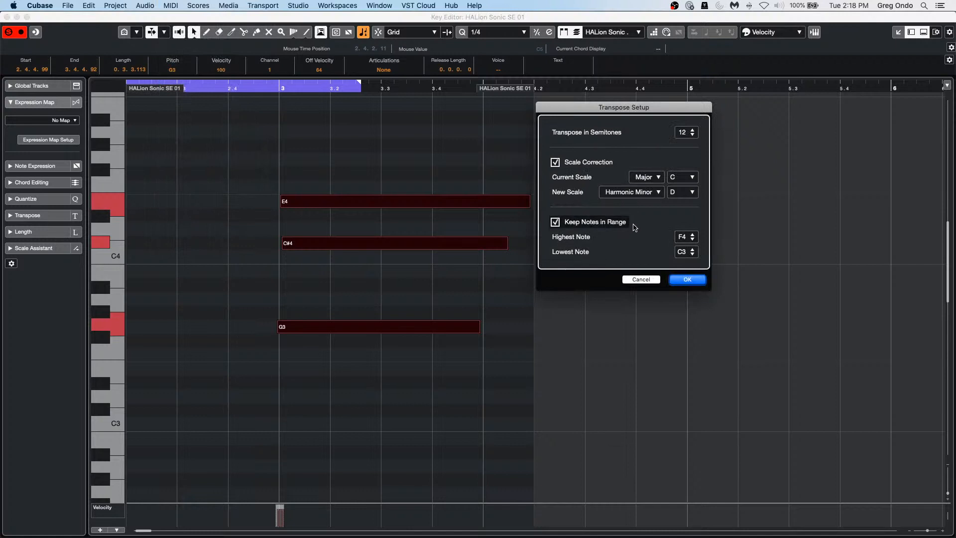
scroll(683, 239, down, 2)
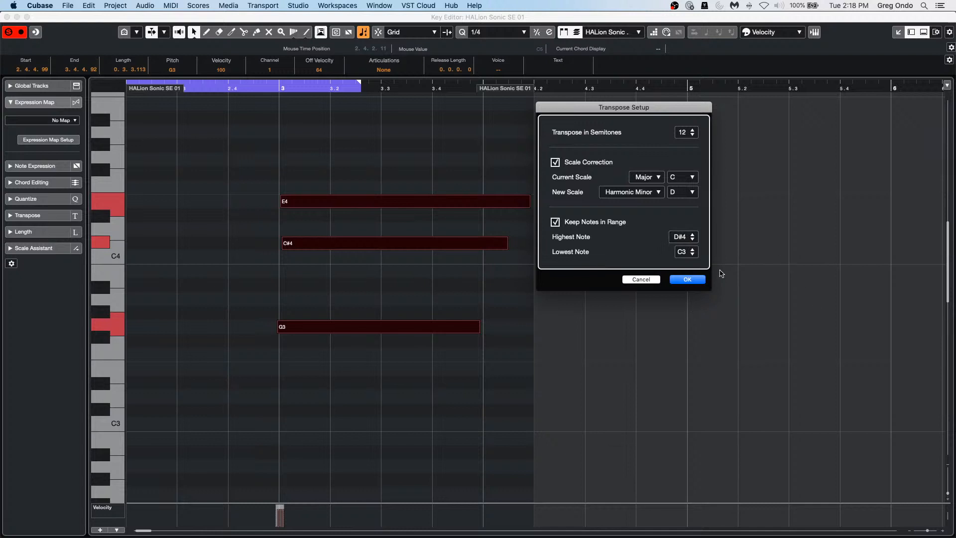
click(680, 239)
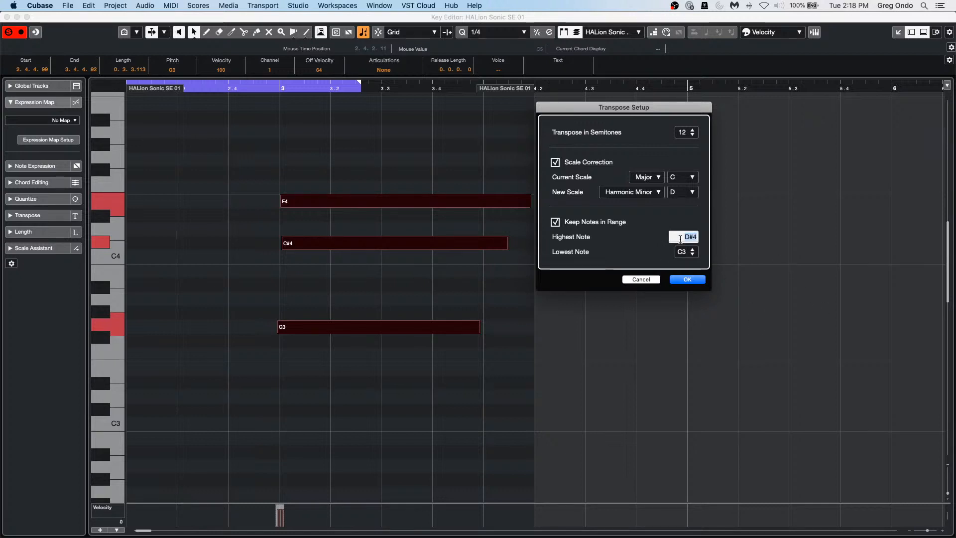
click(659, 241)
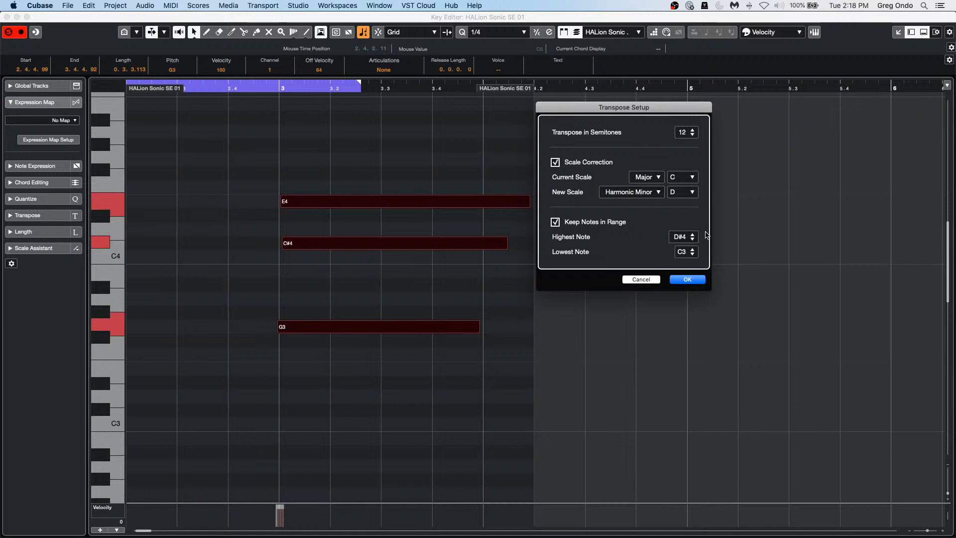
click(687, 280)
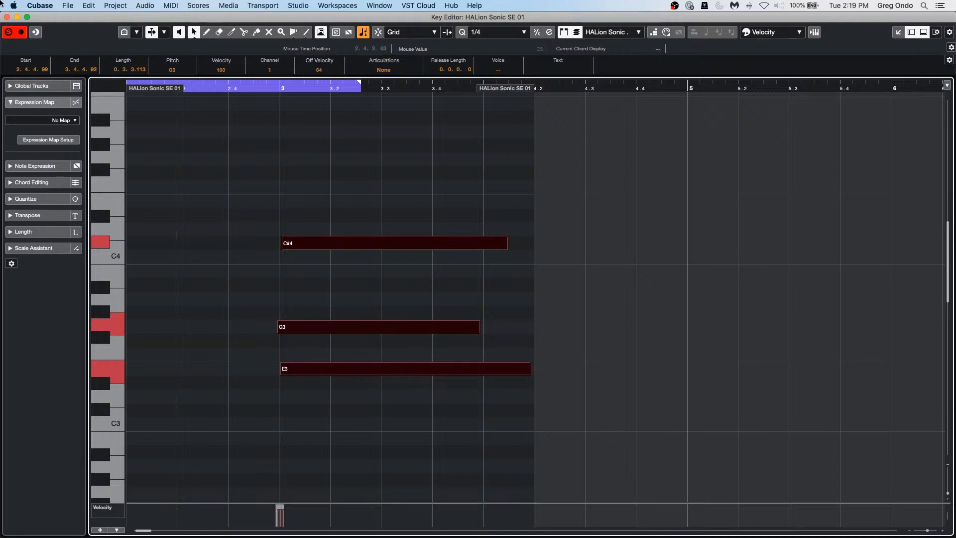
Step: Close the Key Editor so the project window shows the HALion Sonic SE 01 MIDI part
click(6, 17)
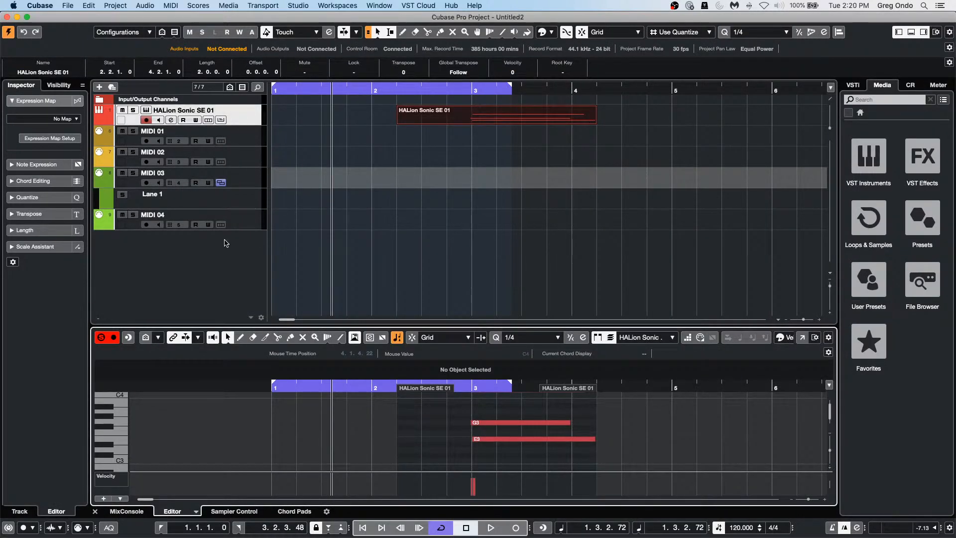
Step: Add a MIDI track, MIDI 05, routed to HALion Sonic SE channel 2
click(224, 255)
right_click(227, 255)
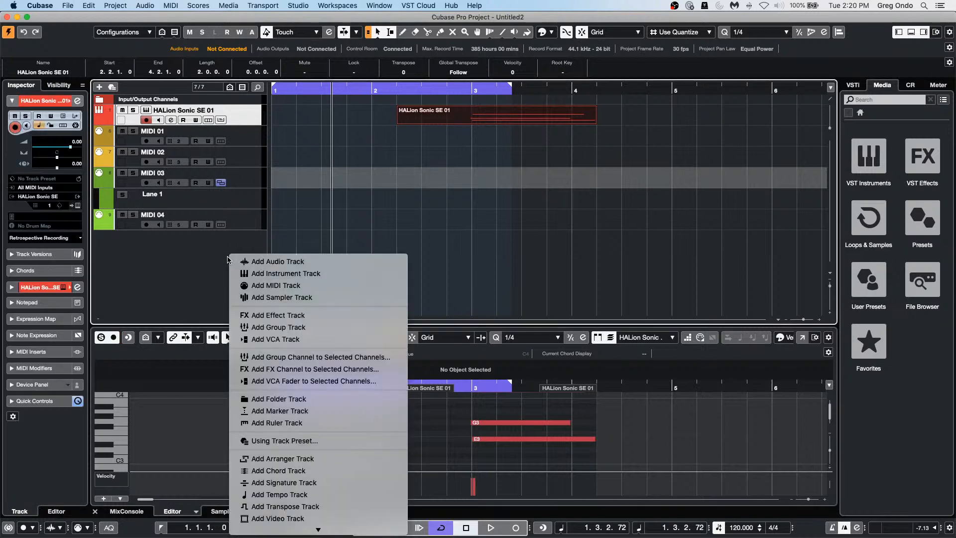
click(272, 286)
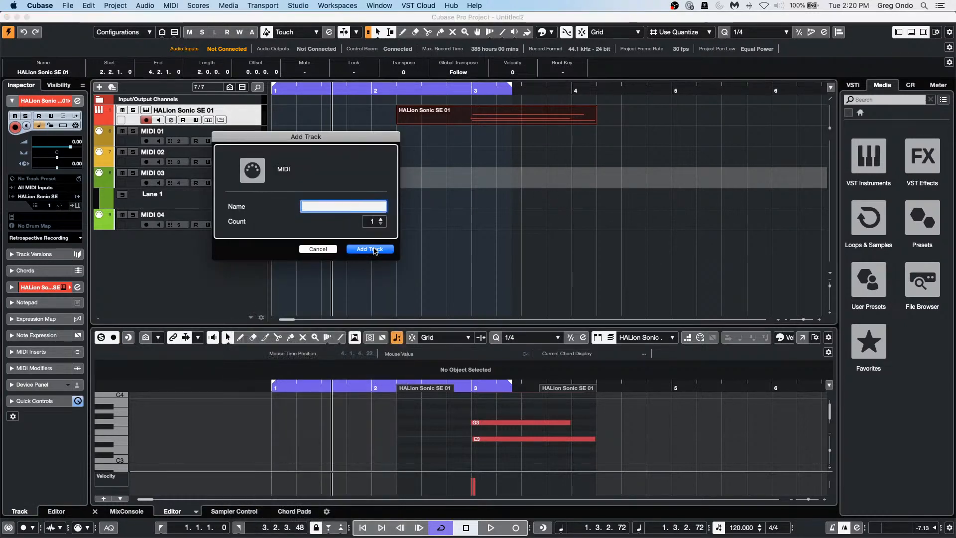
click(375, 250)
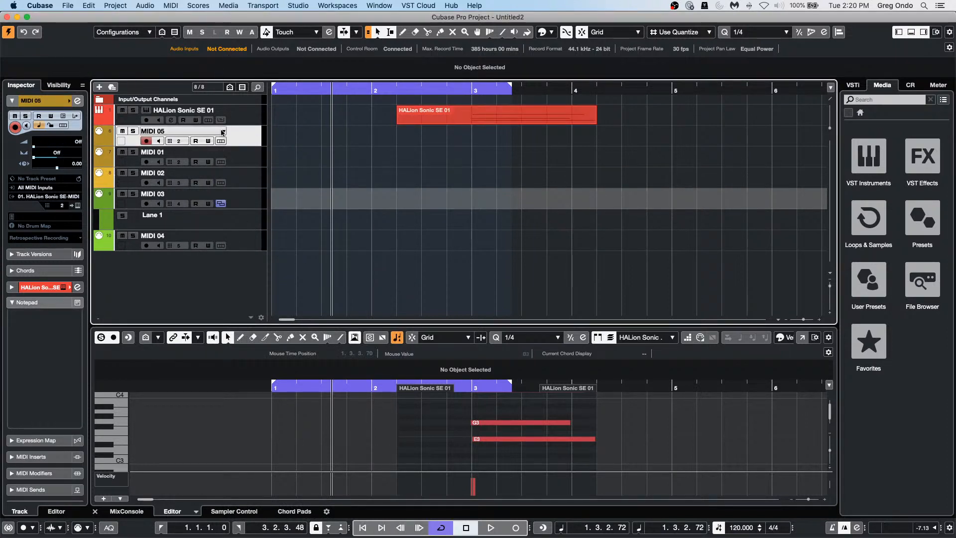
click(78, 205)
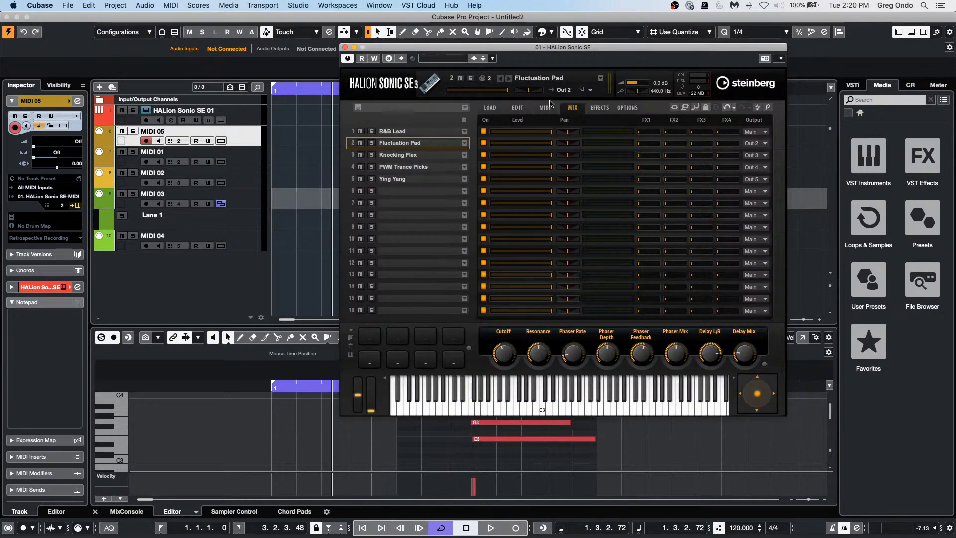
Step: Search all instrument sets for 'silk', load Silk Roads into HALion slot 2, then close HALion
click(492, 109)
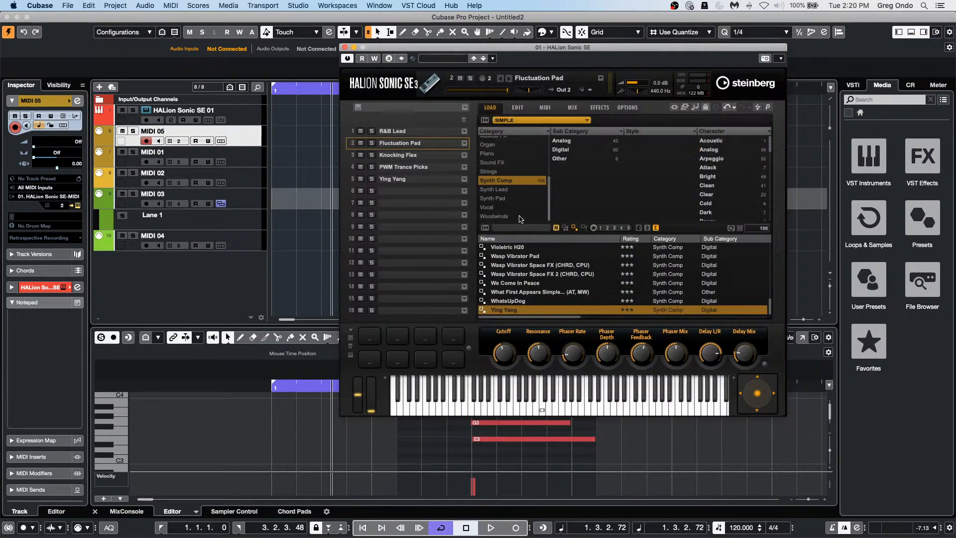
click(517, 182)
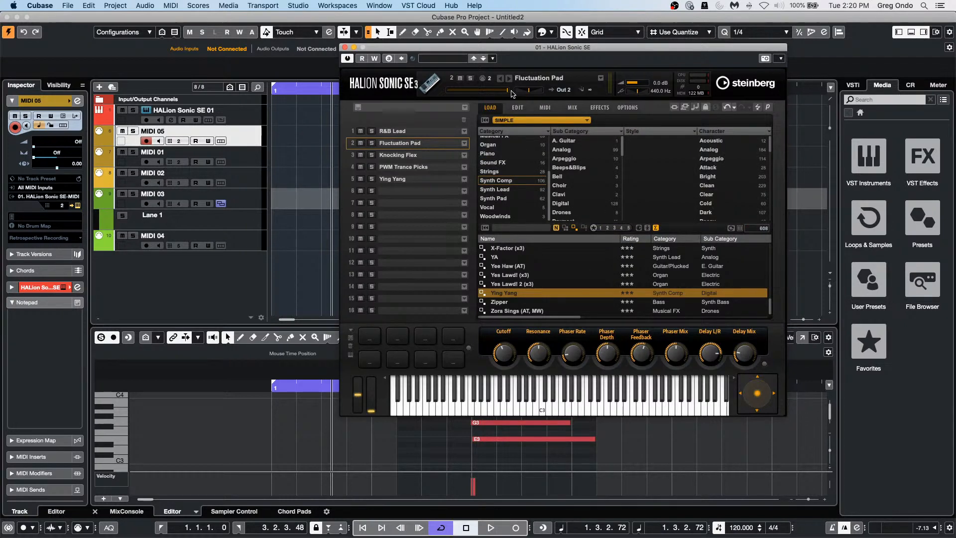
click(522, 124)
click(518, 144)
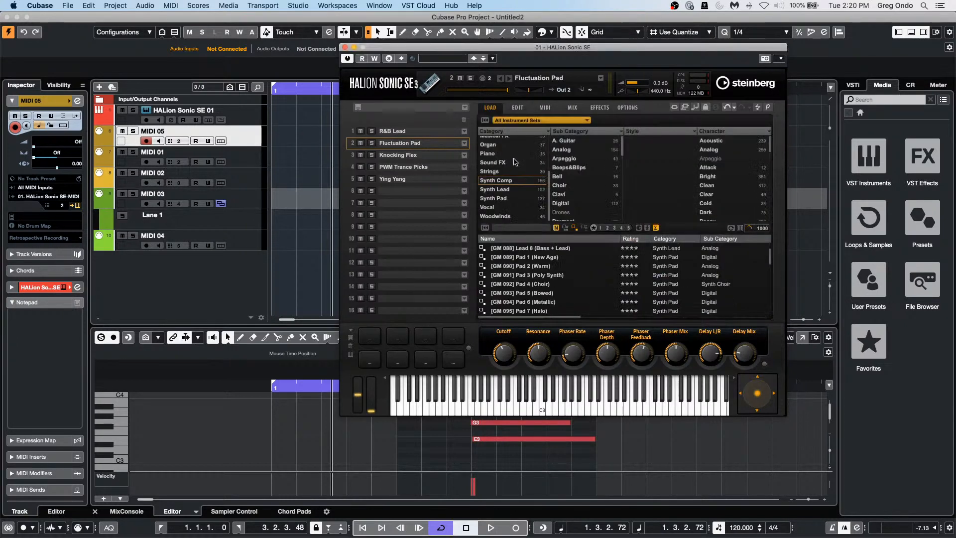
click(508, 228)
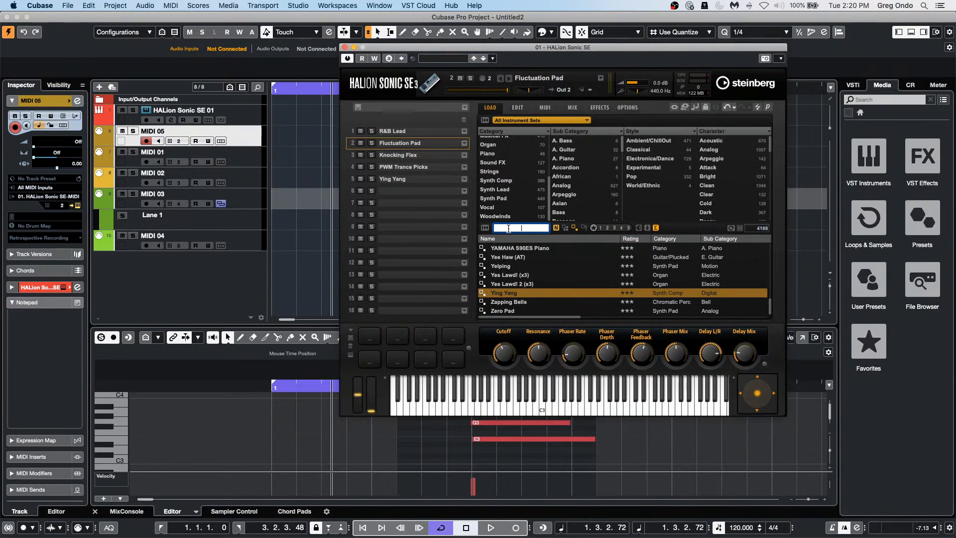
text(silk)
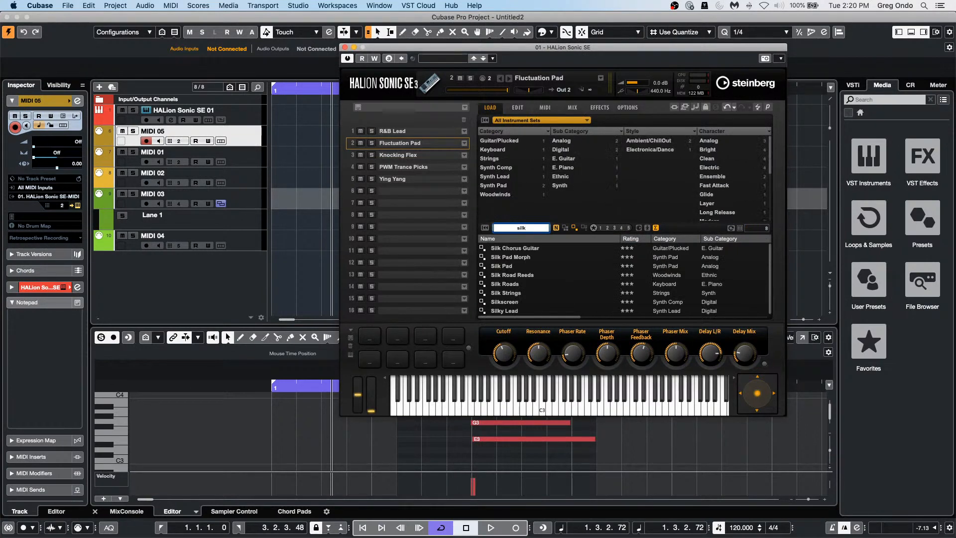
click(529, 288)
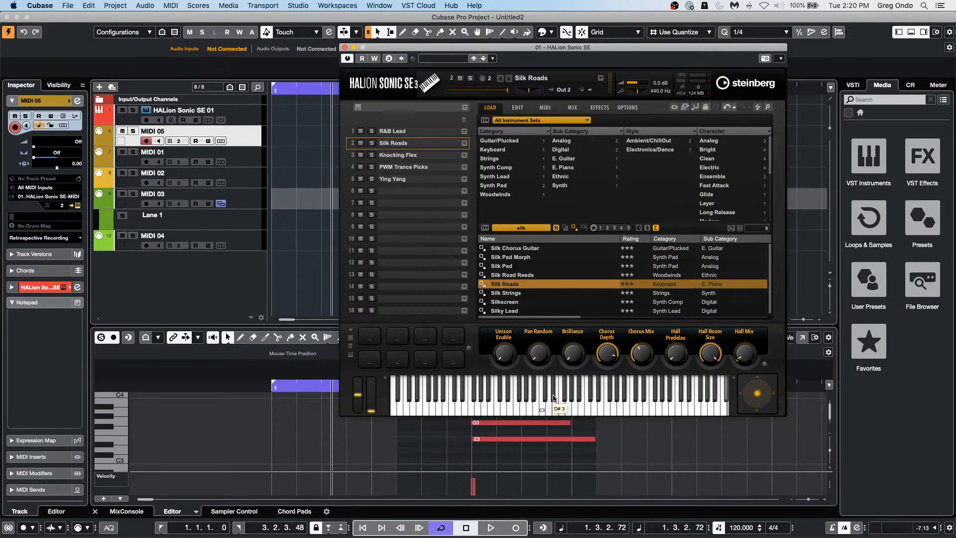
click(344, 47)
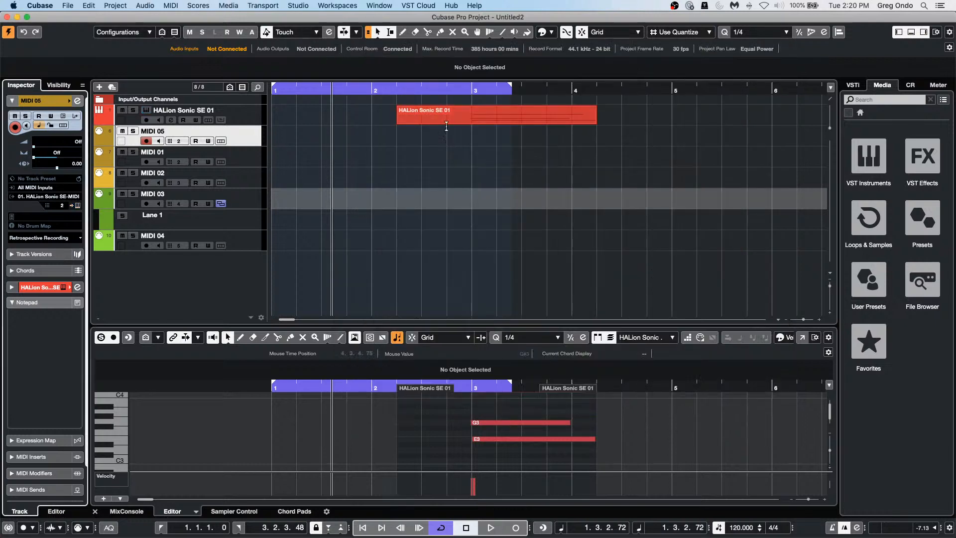
Step: Add a chord track from the HALion Sonic SE 01 track's context menu
drag(374, 94, 369, 69)
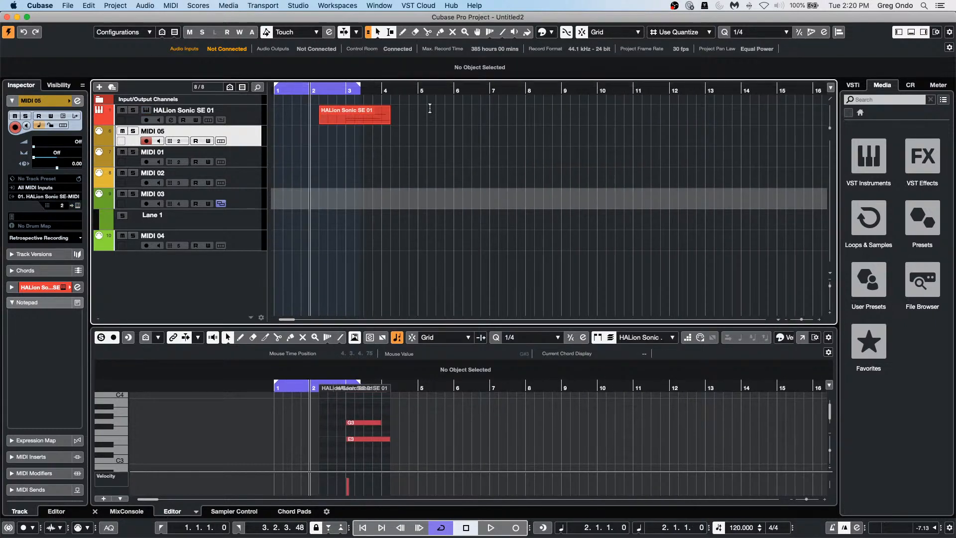
drag(409, 92, 417, 113)
right_click(430, 132)
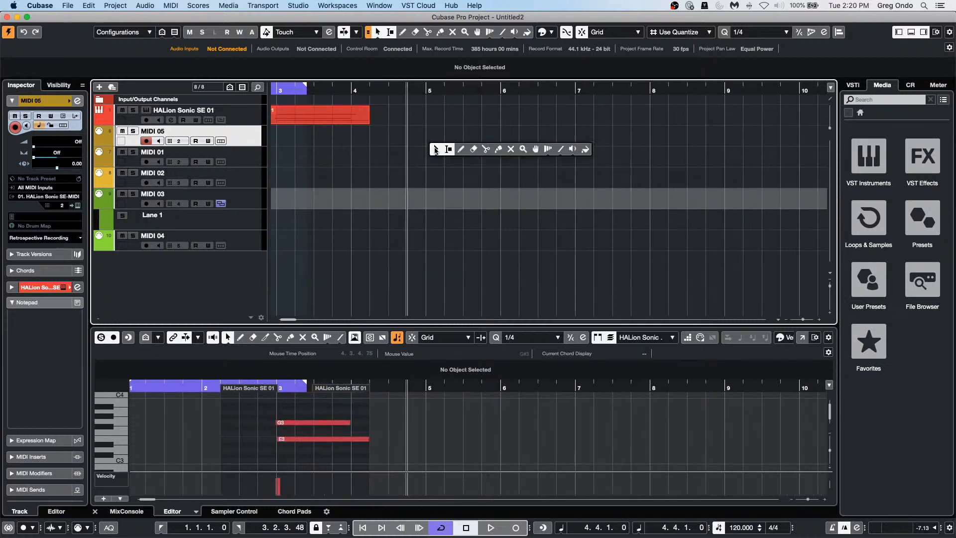
click(241, 120)
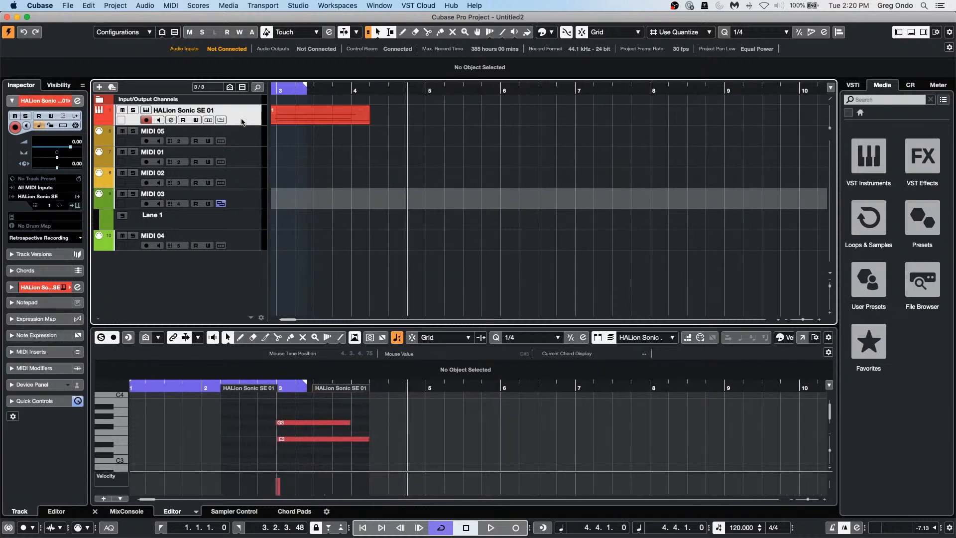
right_click(242, 119)
mouse_move(361, 124)
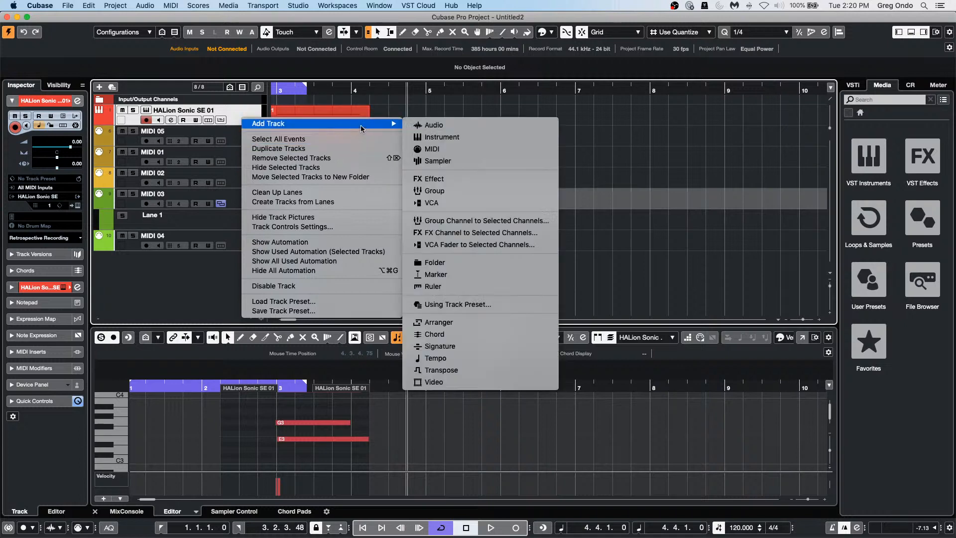
click(468, 342)
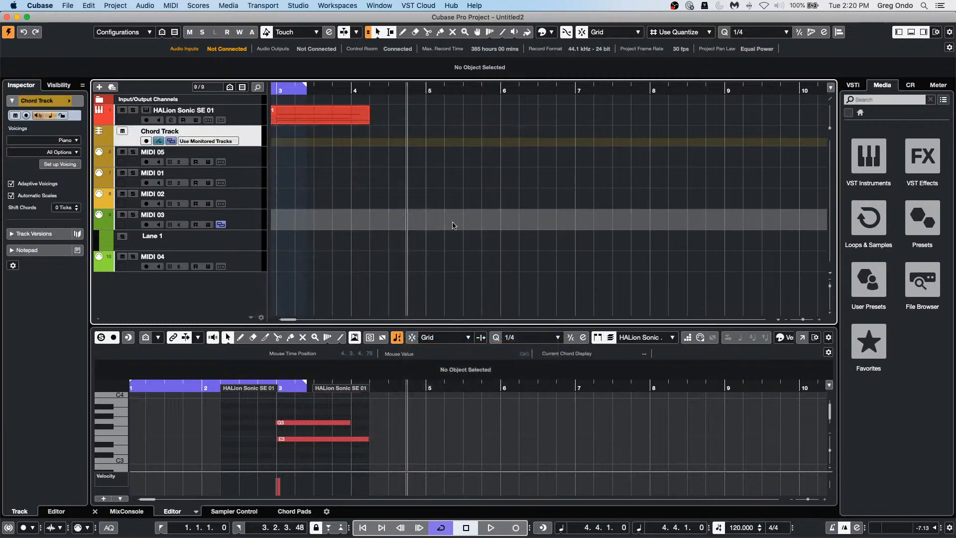
Step: Draw a chord event at bar 5, hide the scale lane, and set its root to D
right_click(452, 151)
click(453, 153)
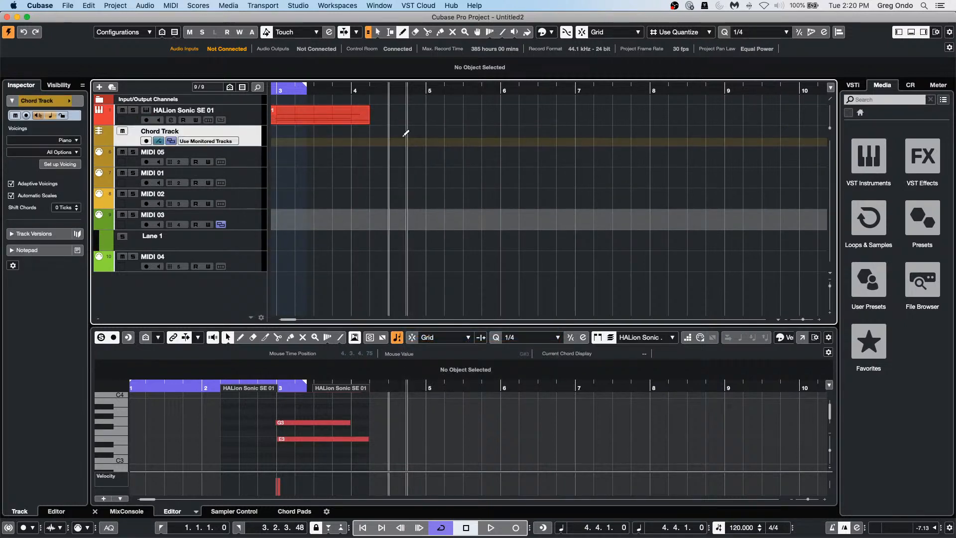
click(432, 142)
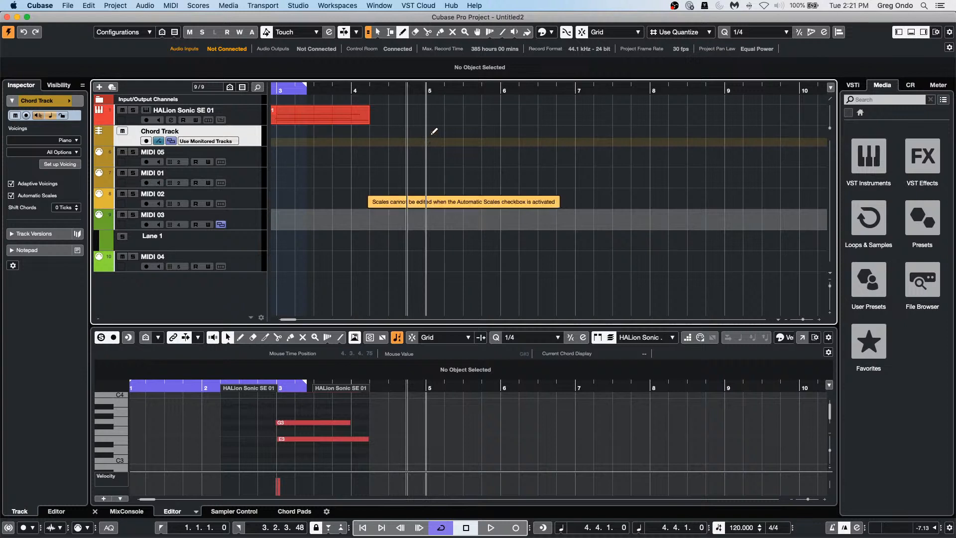
click(431, 134)
key(1)
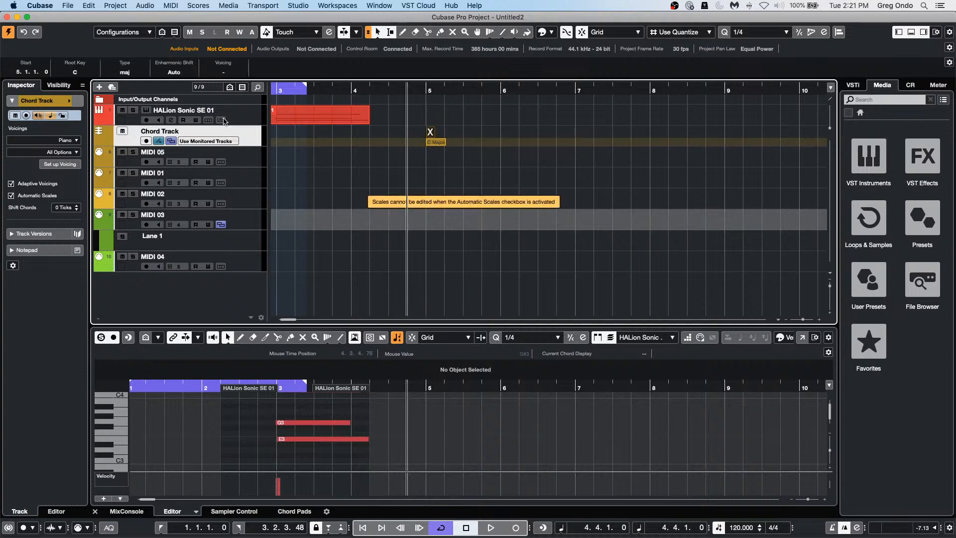
click(158, 141)
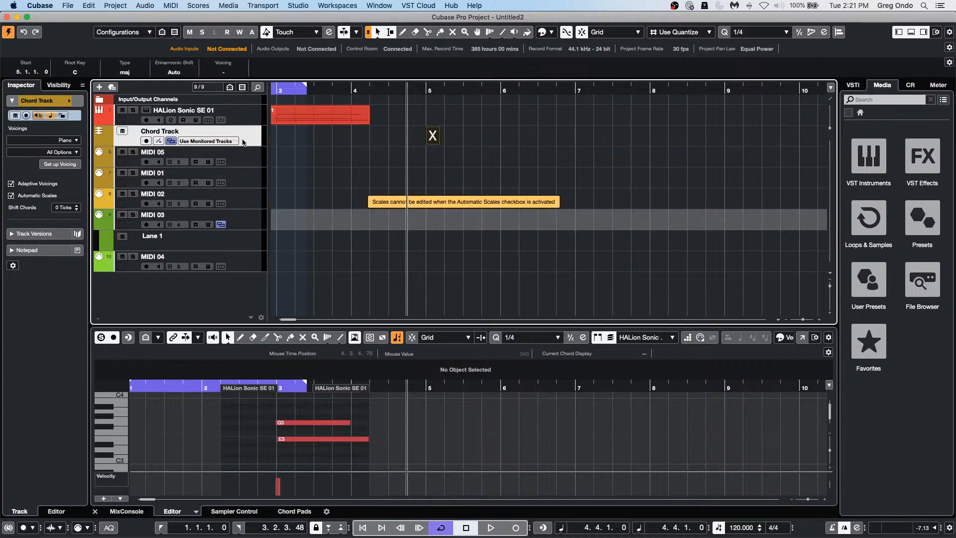
double_click(431, 139)
click(382, 192)
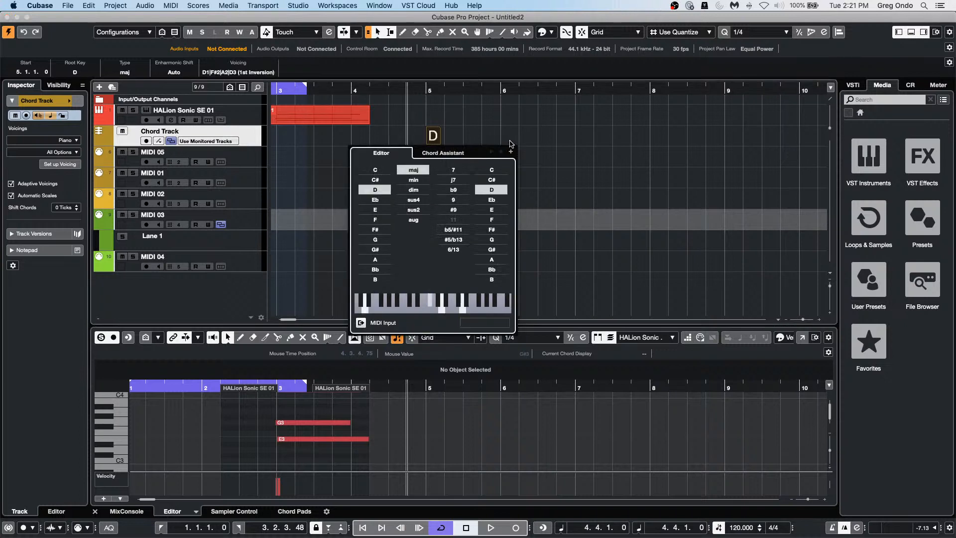
Step: Add a G chord at bar 6 and show the Chord Assistant's suggestions
click(551, 132)
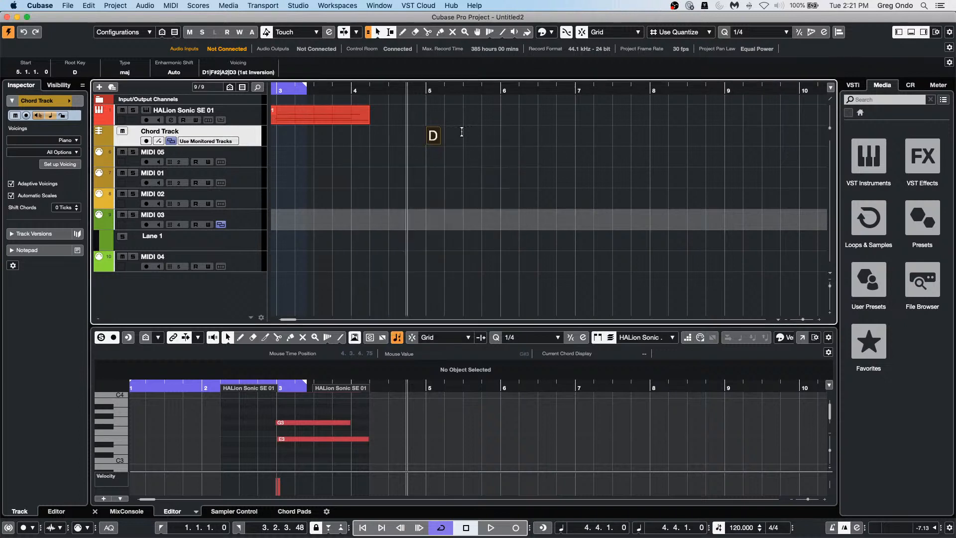
double_click(432, 139)
click(511, 151)
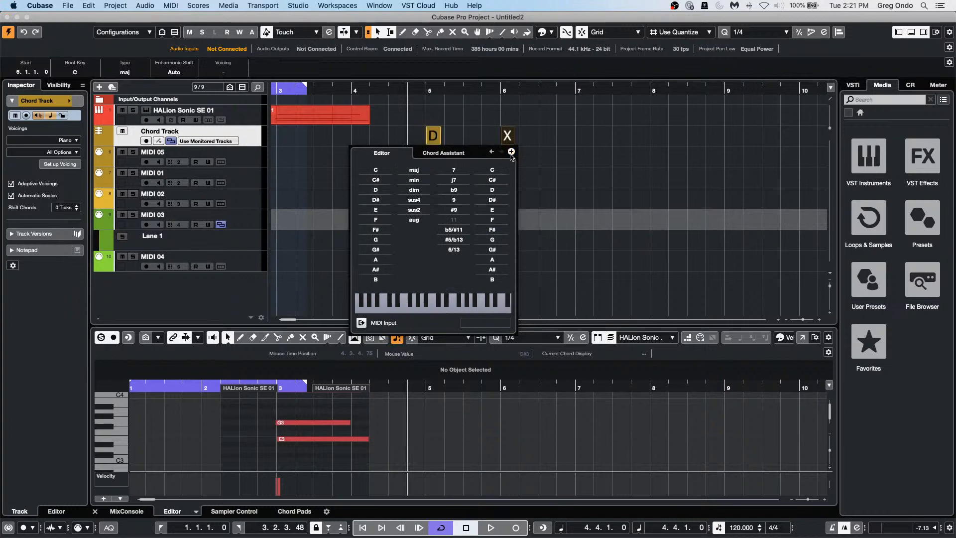
click(377, 240)
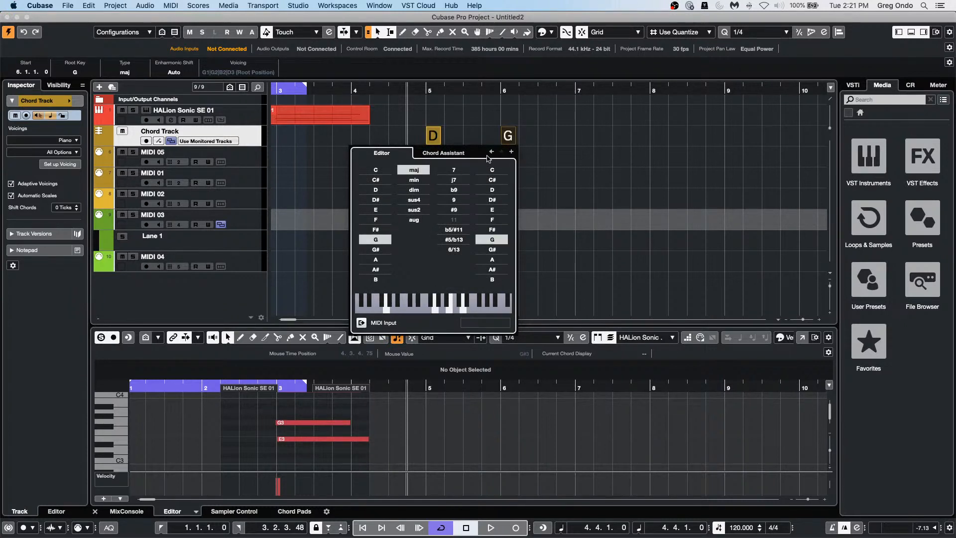
click(435, 153)
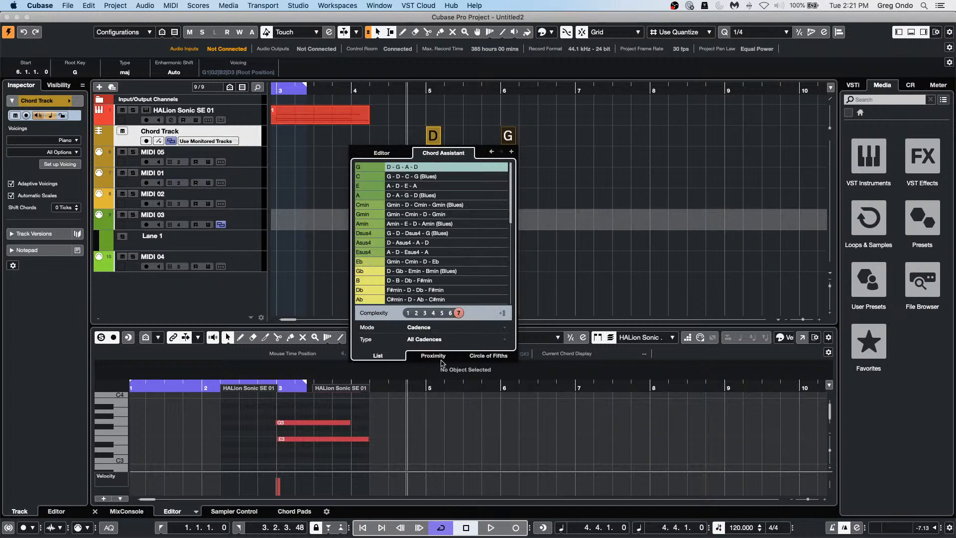
Step: Browse the circle-of-fifths suggestions, trying G#min and discarding it to keep D
click(499, 356)
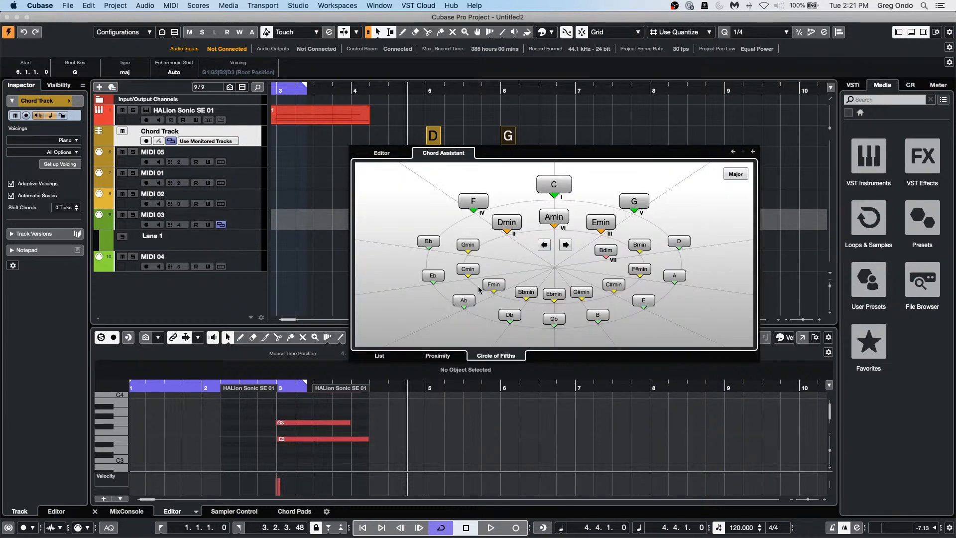
click(733, 152)
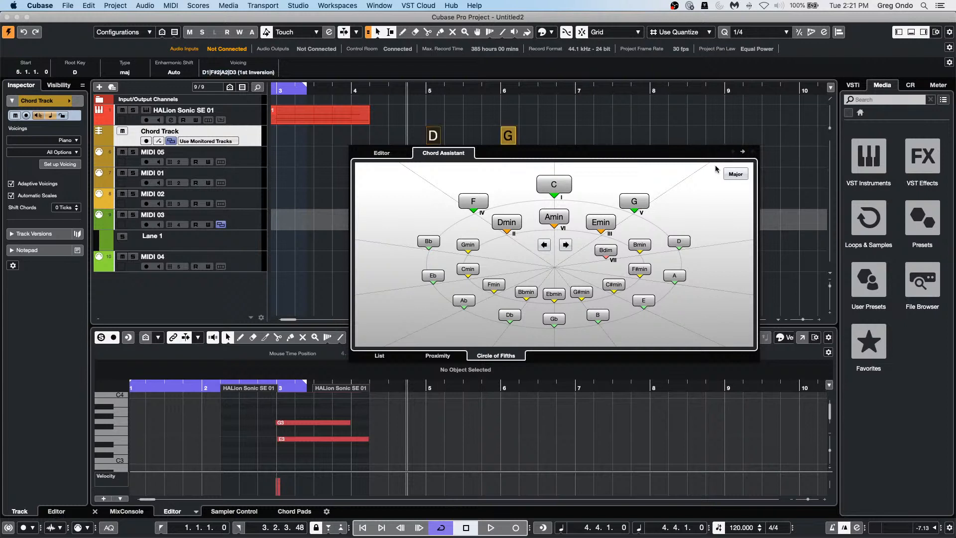
click(582, 292)
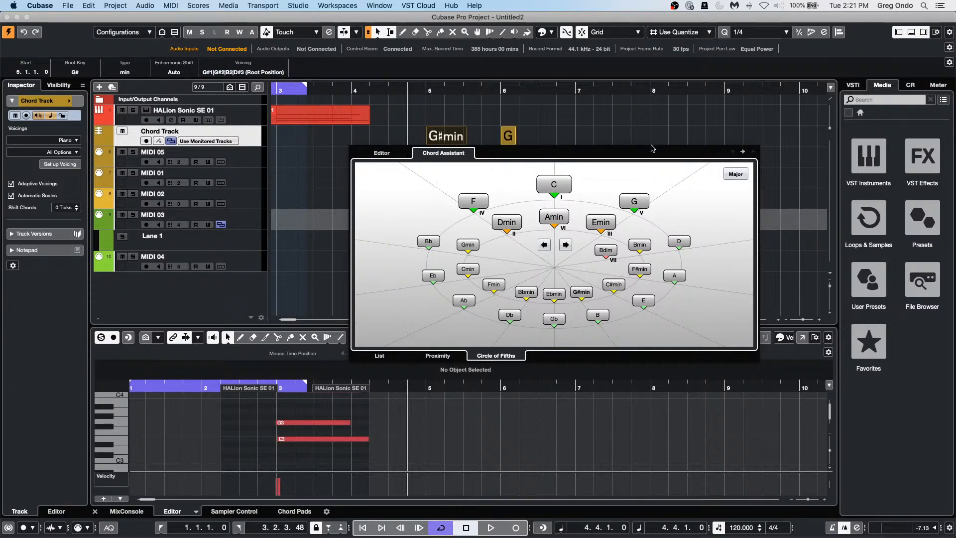
key(Escape)
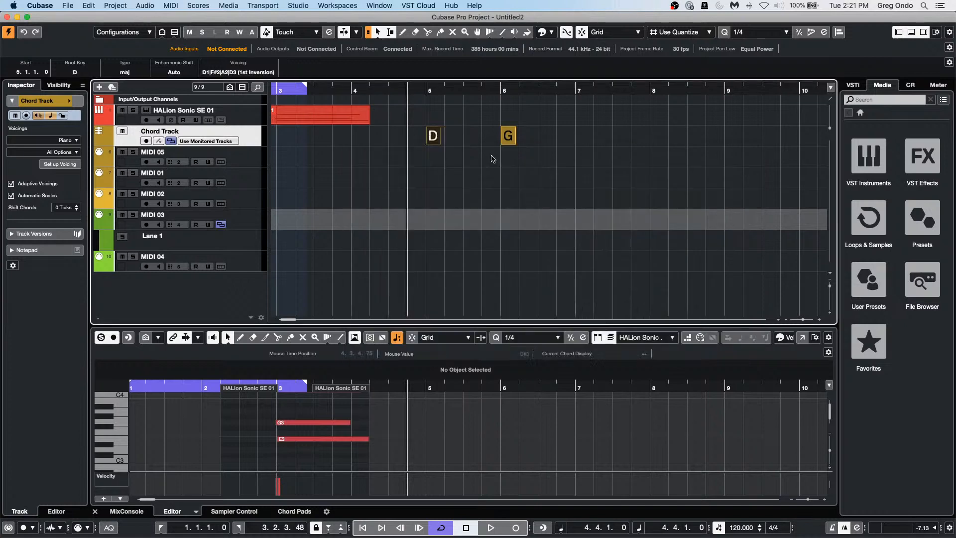
double_click(511, 142)
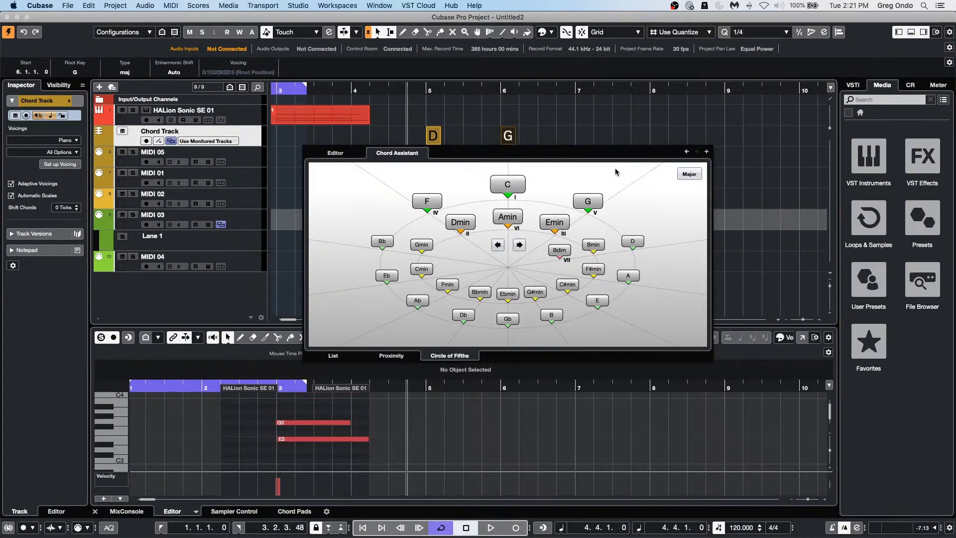
click(686, 152)
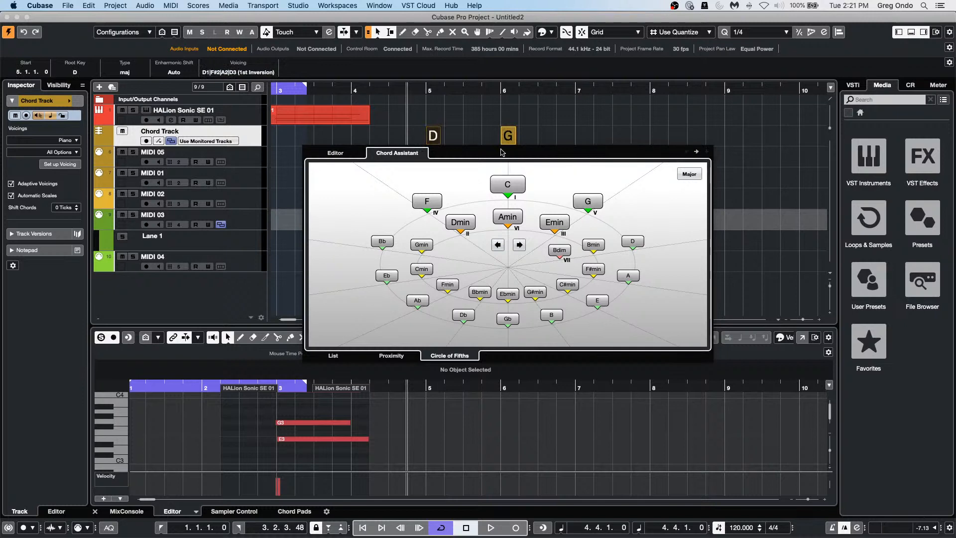
click(350, 155)
click(571, 138)
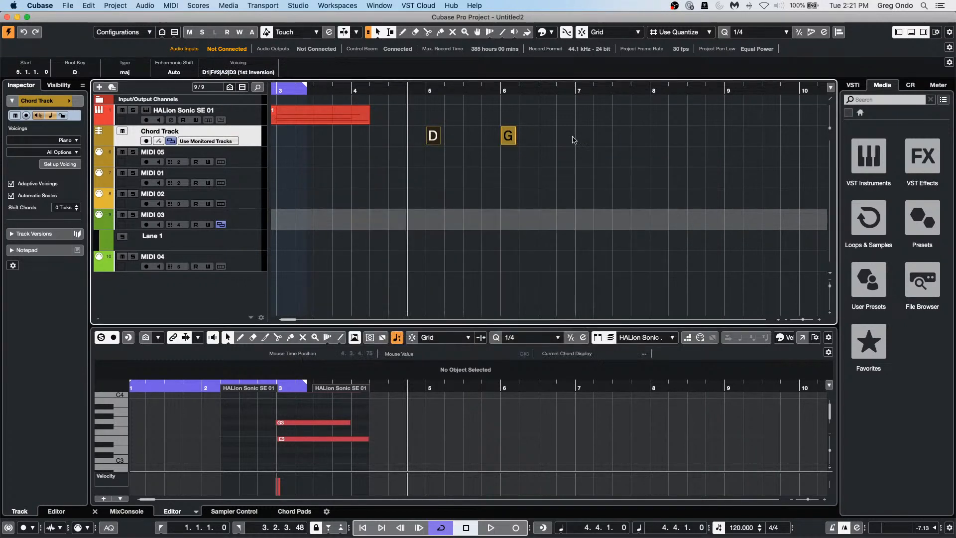
Step: Draw a chord at bar 7 and set it to E minor
right_click(572, 140)
click(596, 141)
click(585, 135)
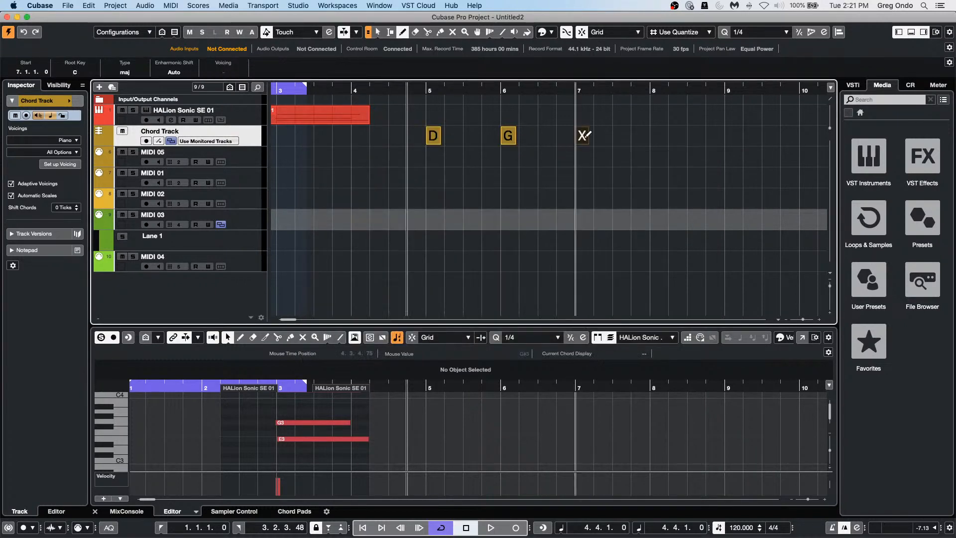
double_click(582, 135)
click(528, 209)
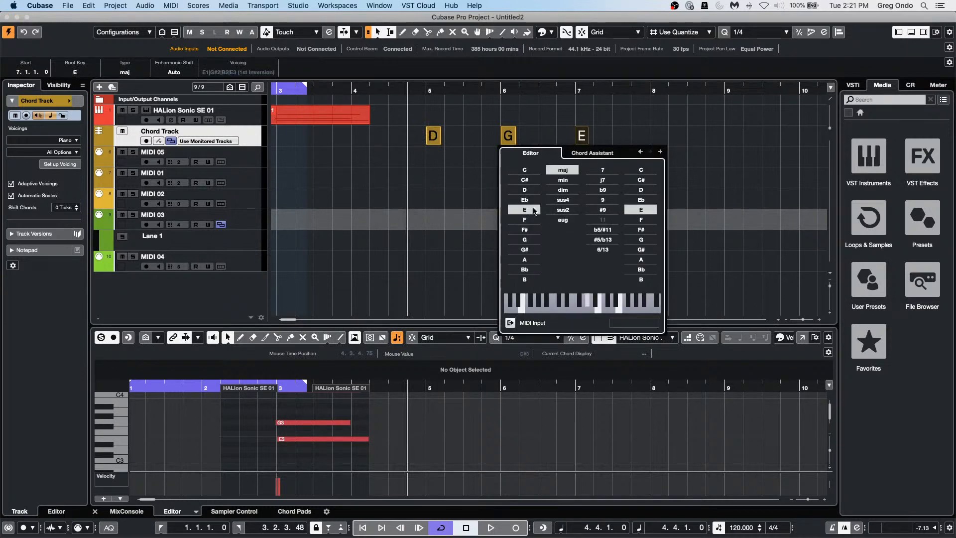
click(575, 182)
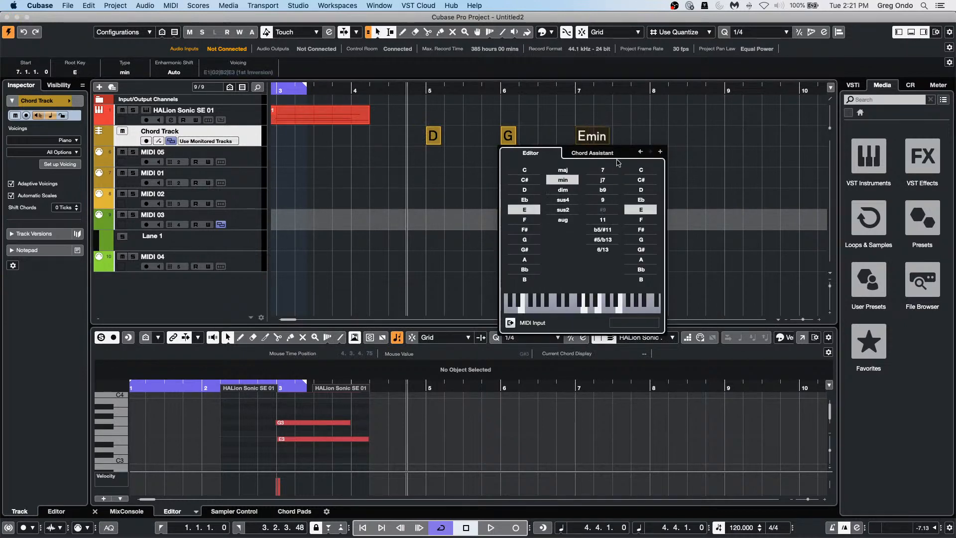
Step: Add a G chord at bar 8 and an A chord at bar 10
click(660, 152)
click(524, 243)
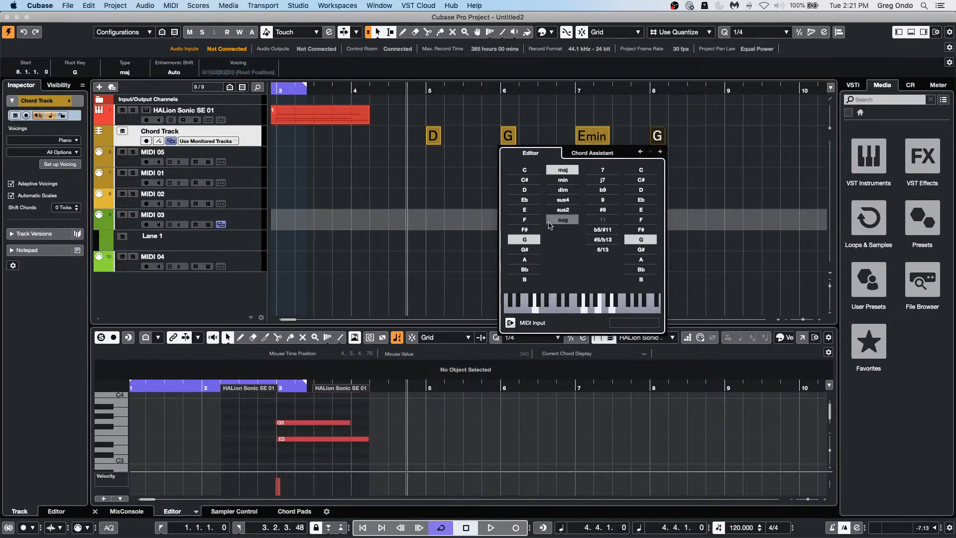
click(660, 152)
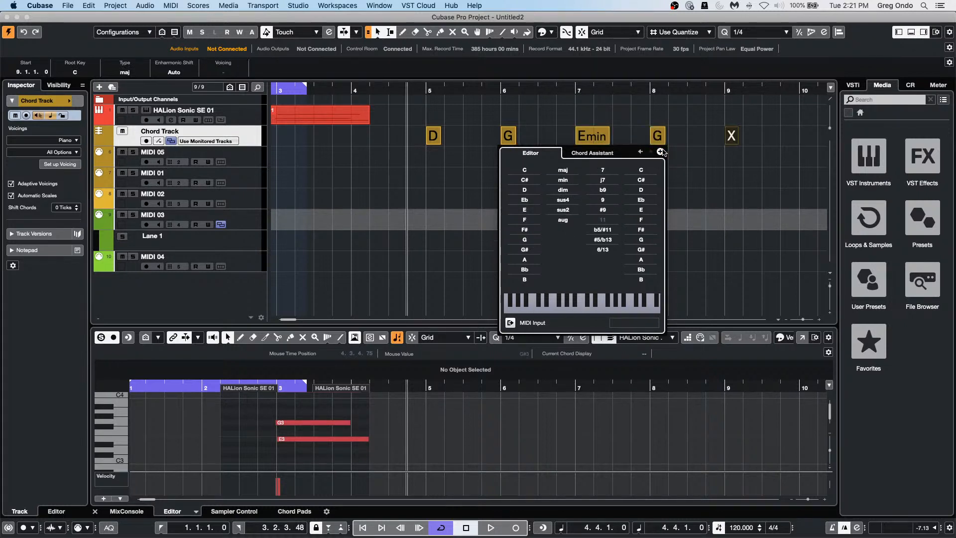
click(660, 151)
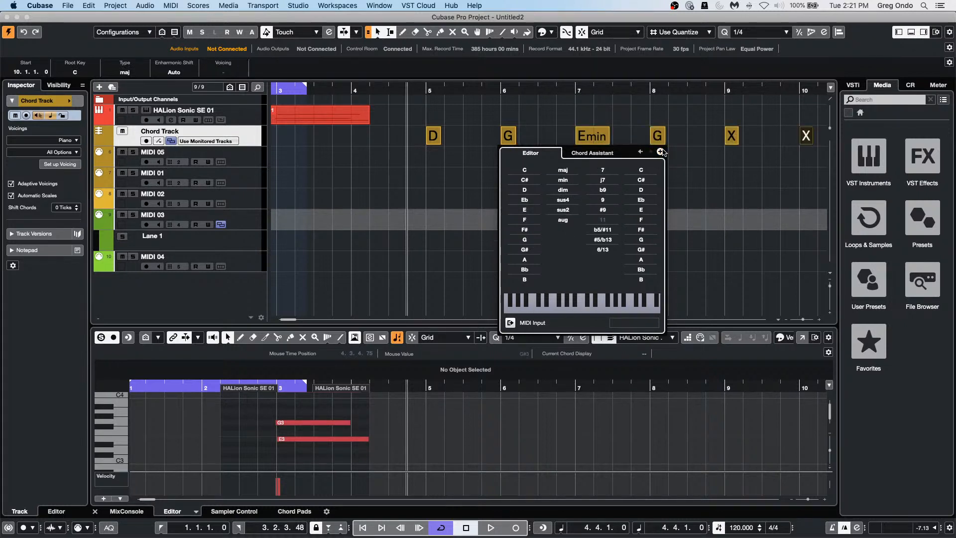
click(525, 260)
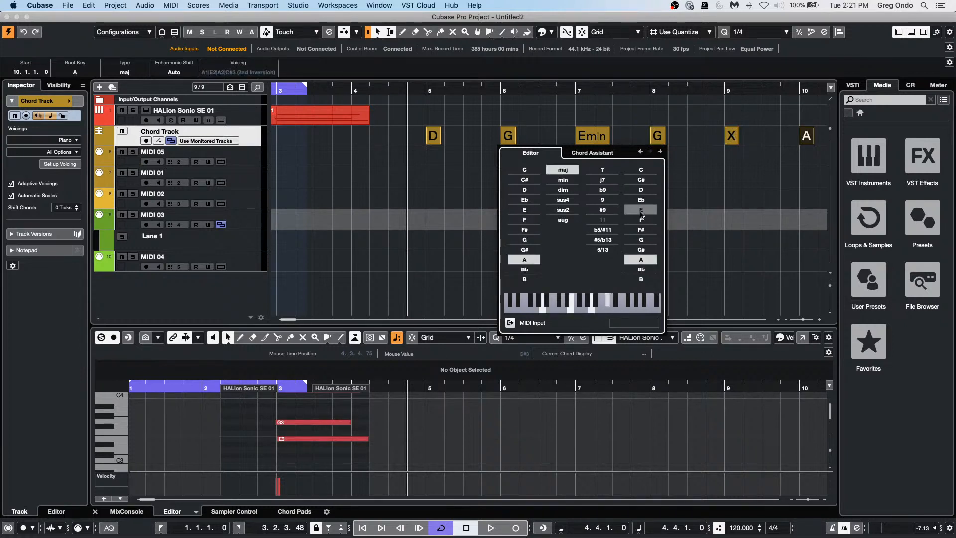
click(707, 158)
Step: Erase the empty X chord at bar 9 and play the progression back
right_click(715, 159)
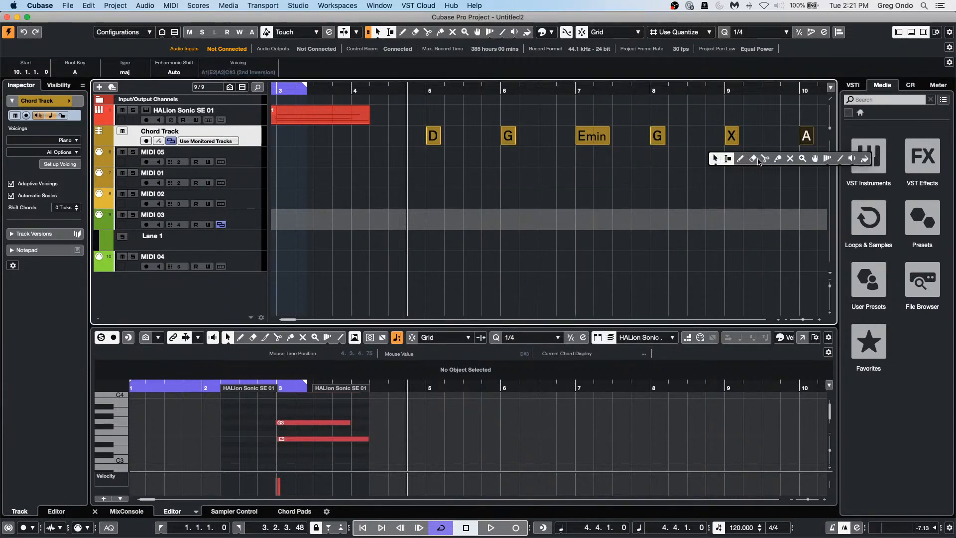
click(754, 158)
click(731, 136)
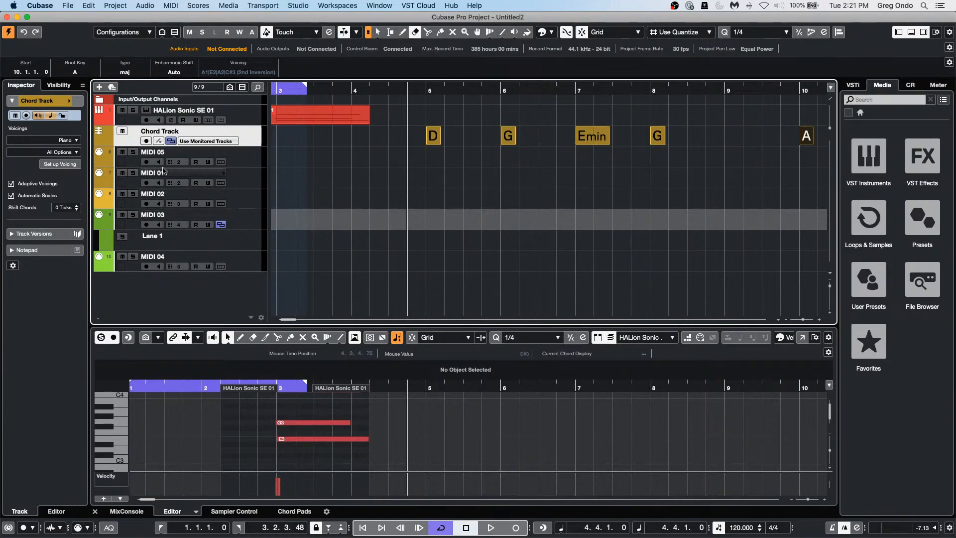
key(space)
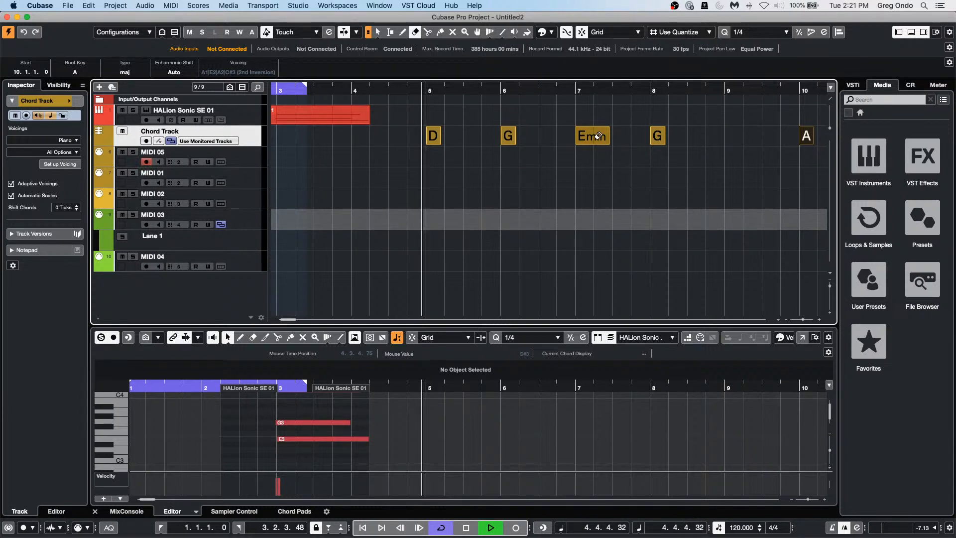
key(space)
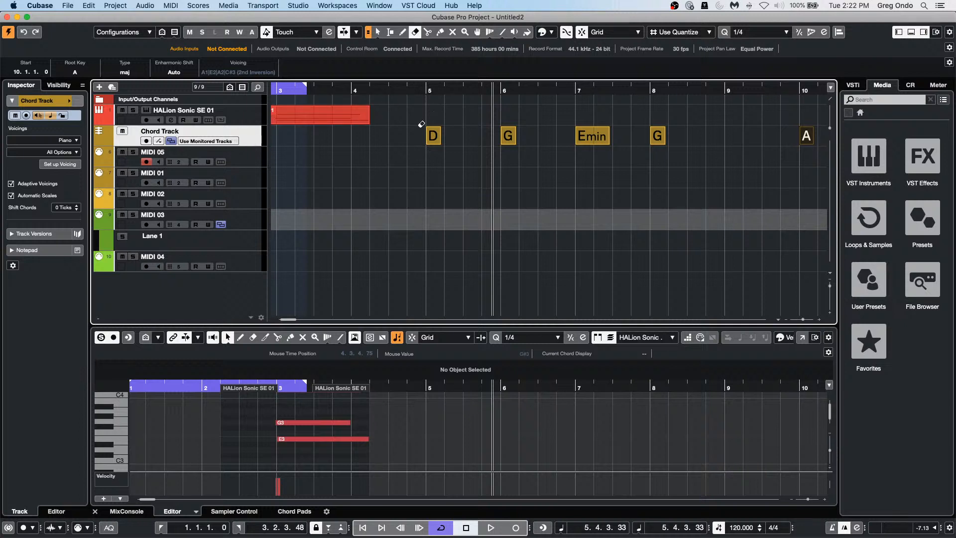
Step: Return to Object Selection and play D, G, Emin, G, A from near bar 4
right_click(433, 136)
click(435, 141)
double_click(436, 142)
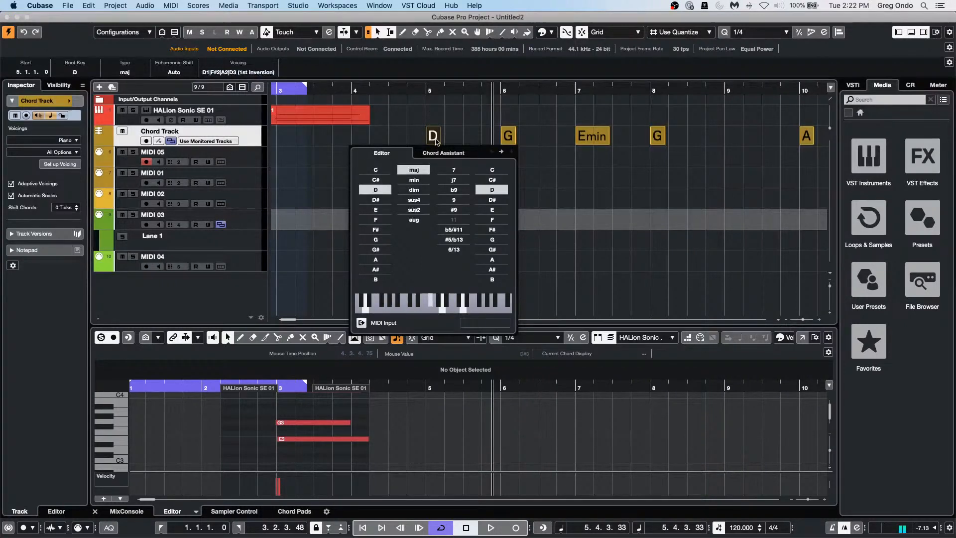
click(399, 76)
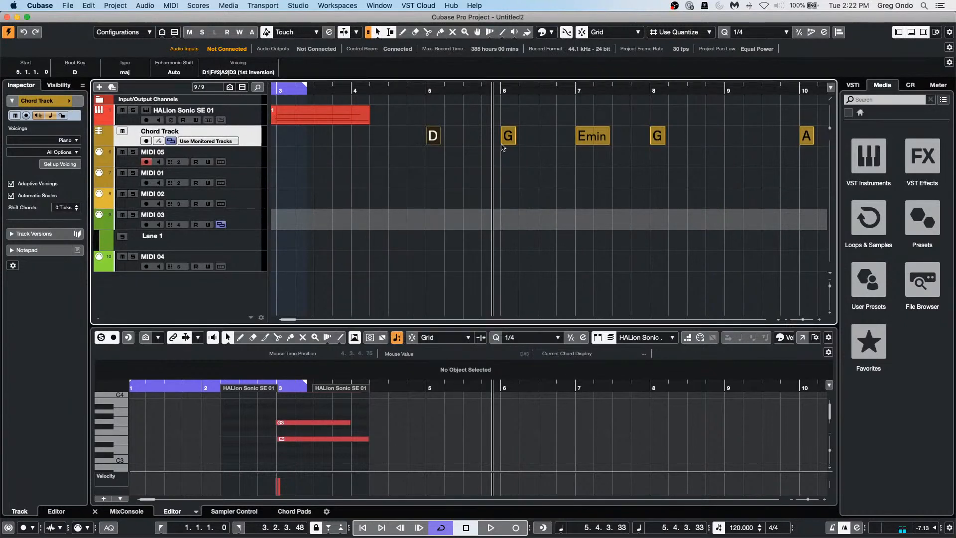
click(406, 93)
key(space)
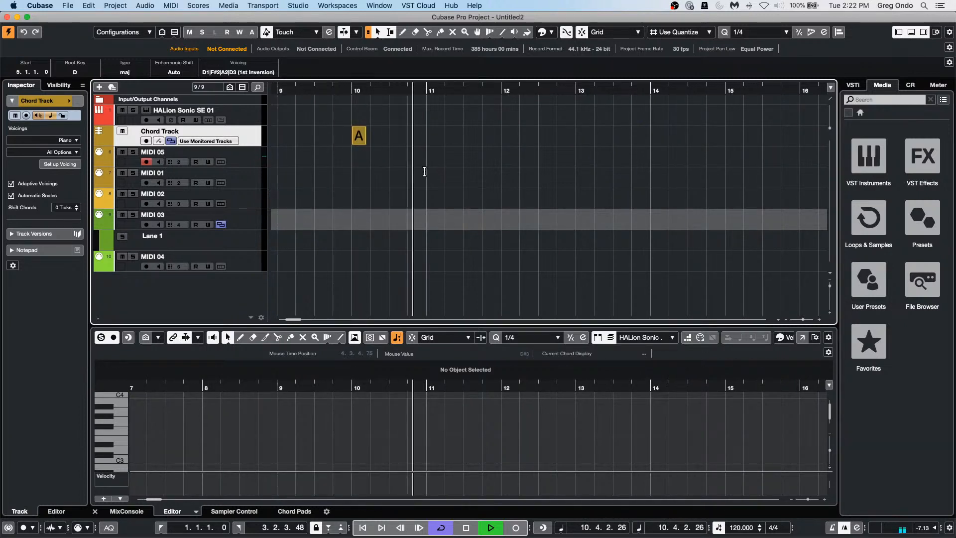
key(space)
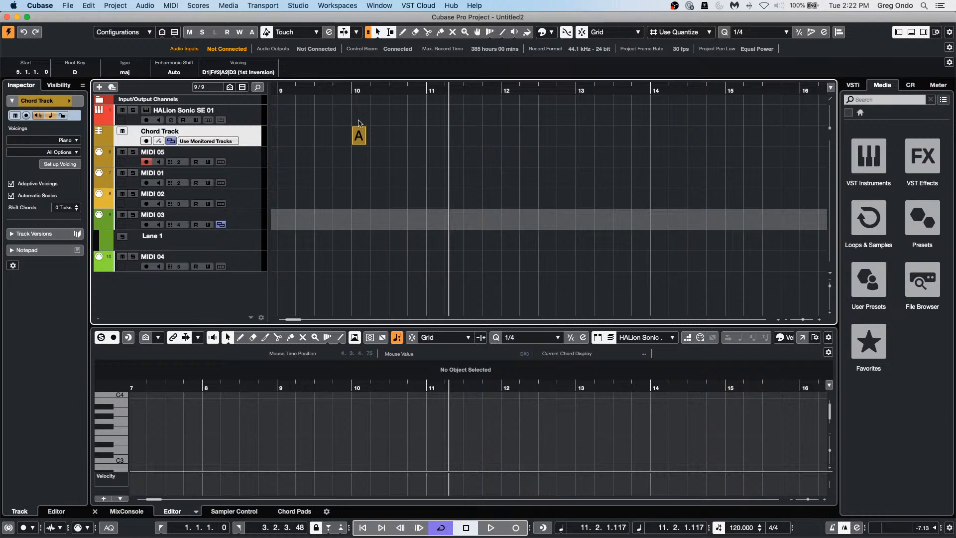
drag(337, 91, 489, 125)
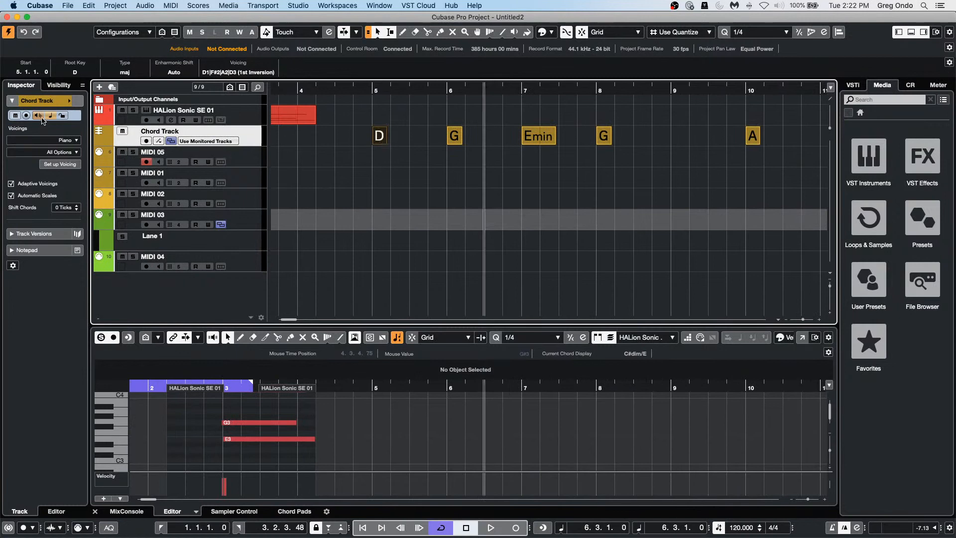
Step: Replace Silk Roads with Silk Pad in HALion slot 2 for MIDI 05 and audition it
click(245, 156)
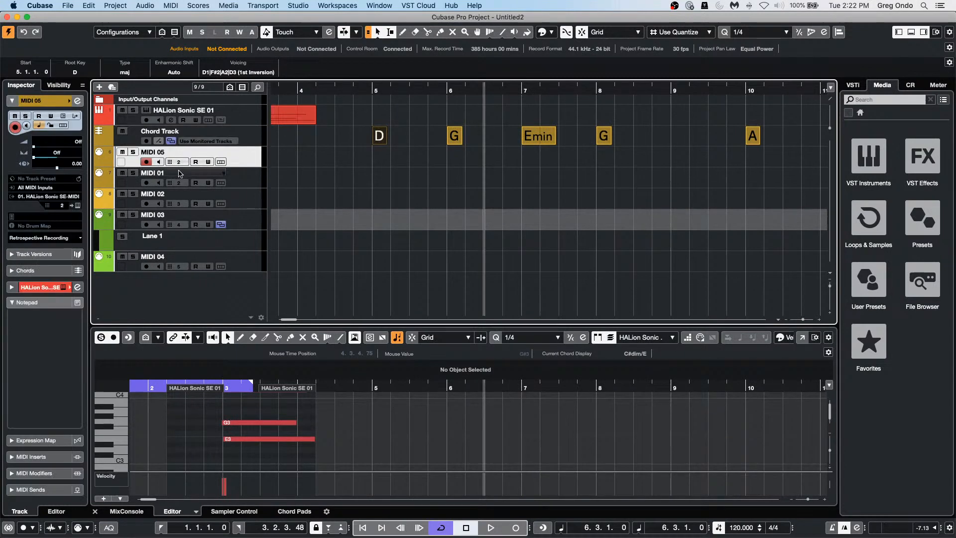
click(77, 101)
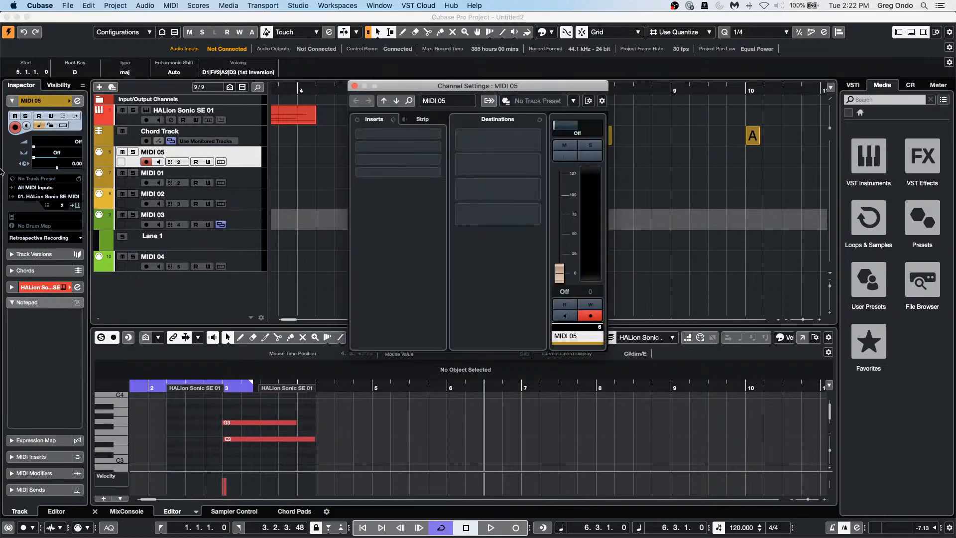
click(78, 207)
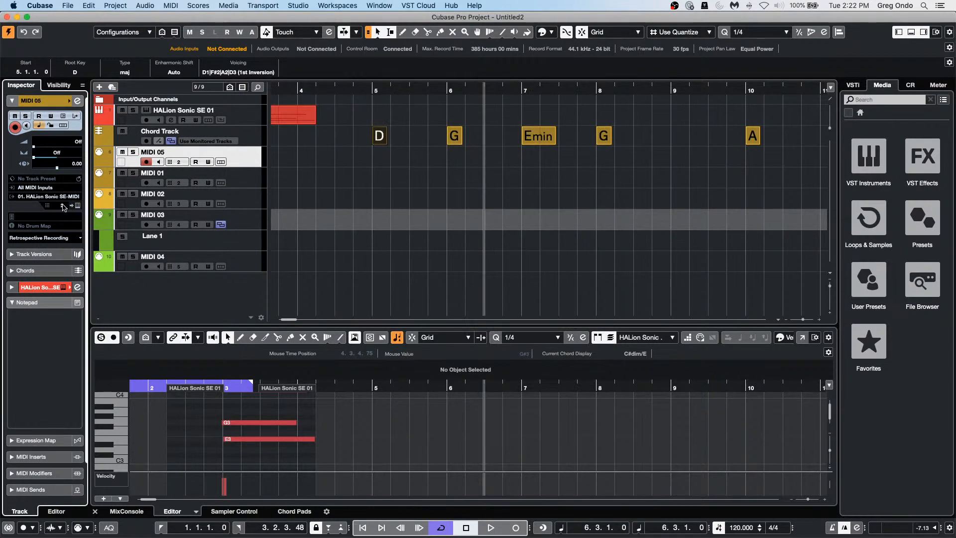
click(78, 205)
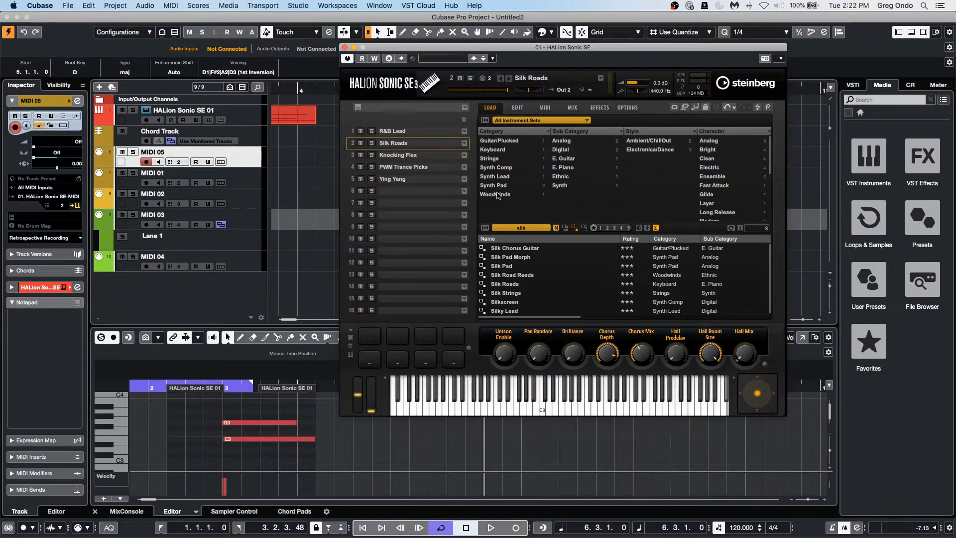
click(543, 267)
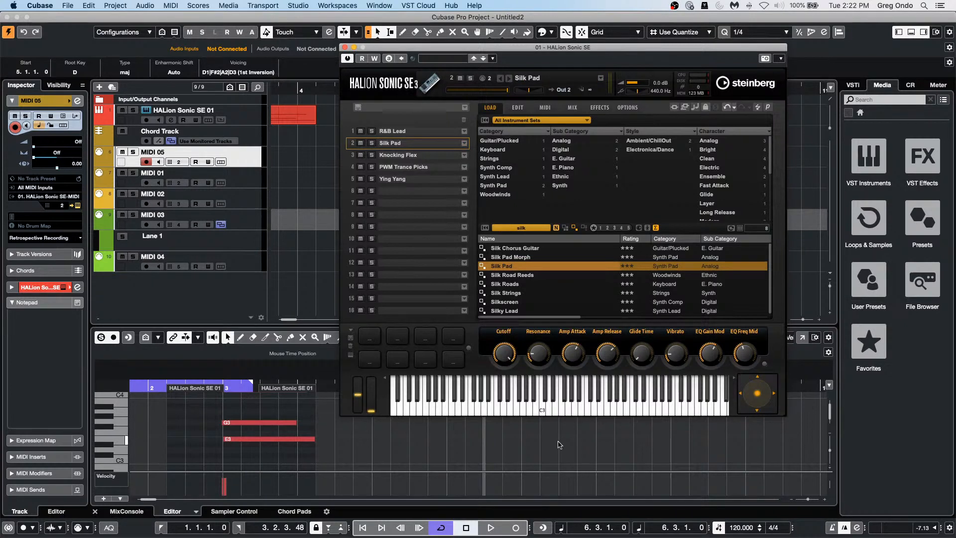
click(579, 411)
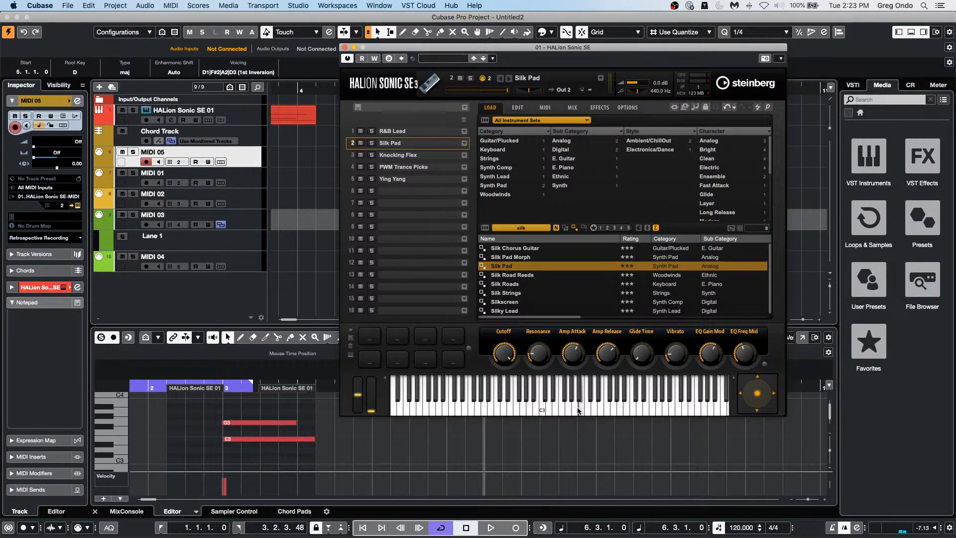
click(542, 412)
click(444, 413)
click(345, 47)
click(334, 89)
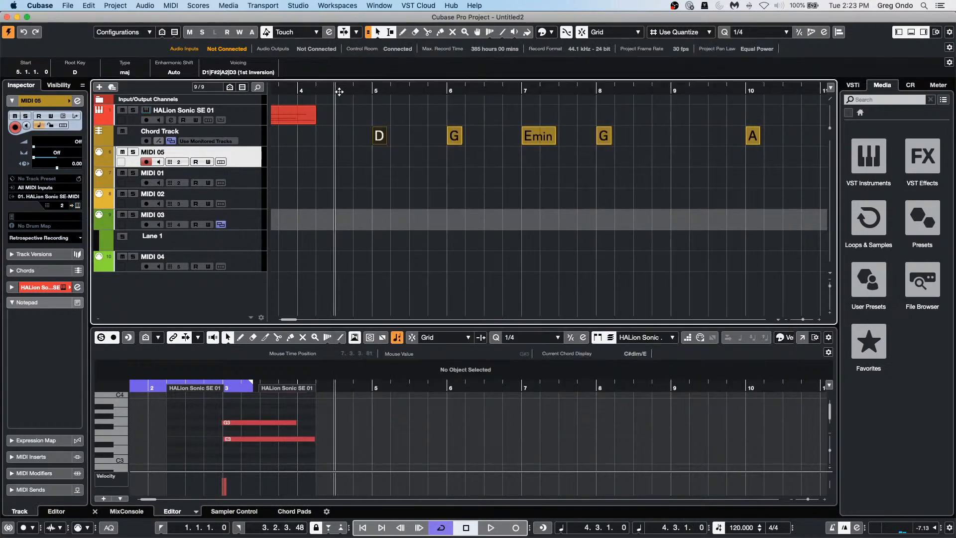
key(space)
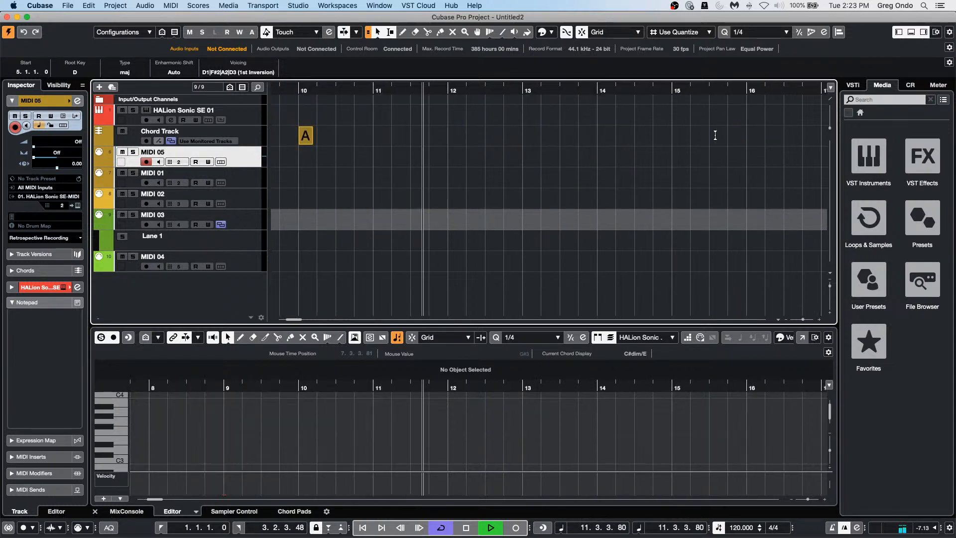
key(space)
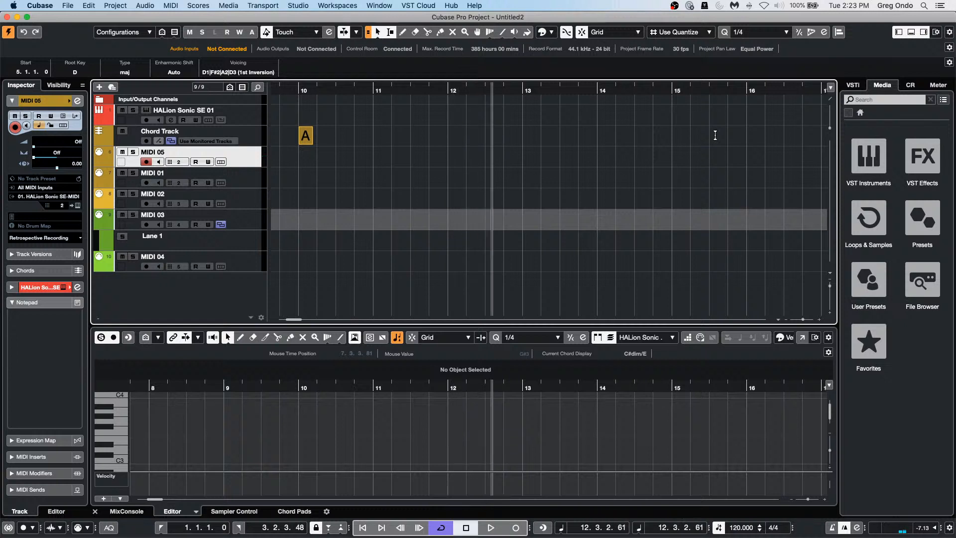
drag(390, 90, 298, 89)
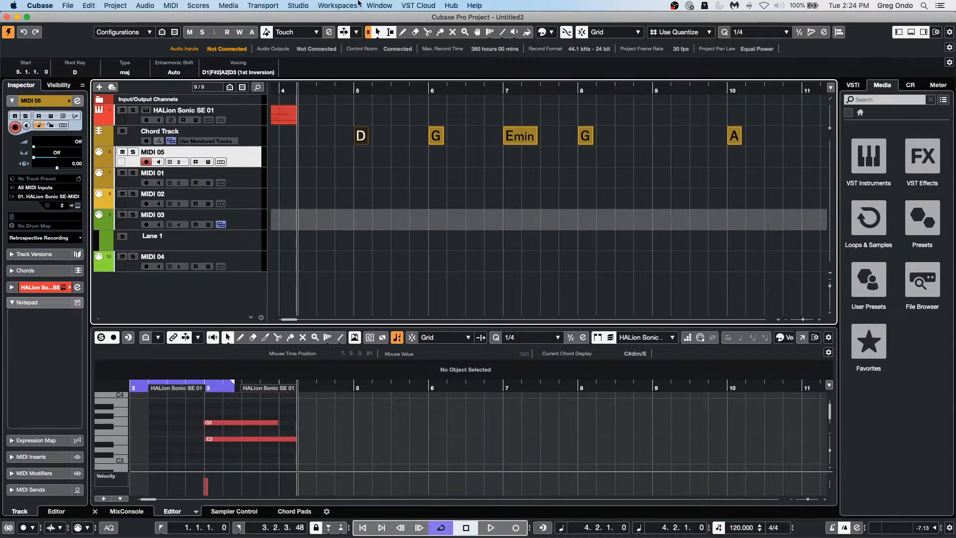
Step: Check the Window menu, then drag the Untitled2 project window down and to the right
click(379, 5)
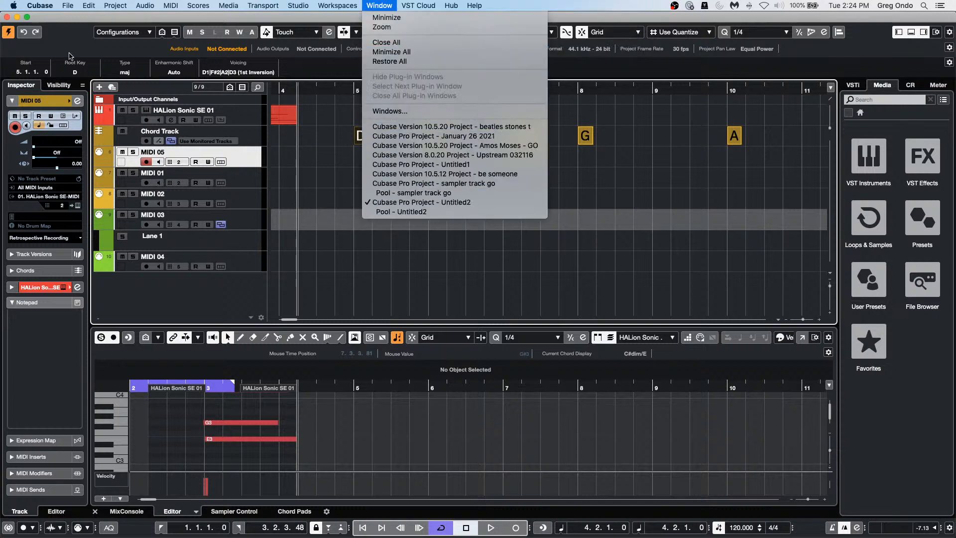
click(100, 18)
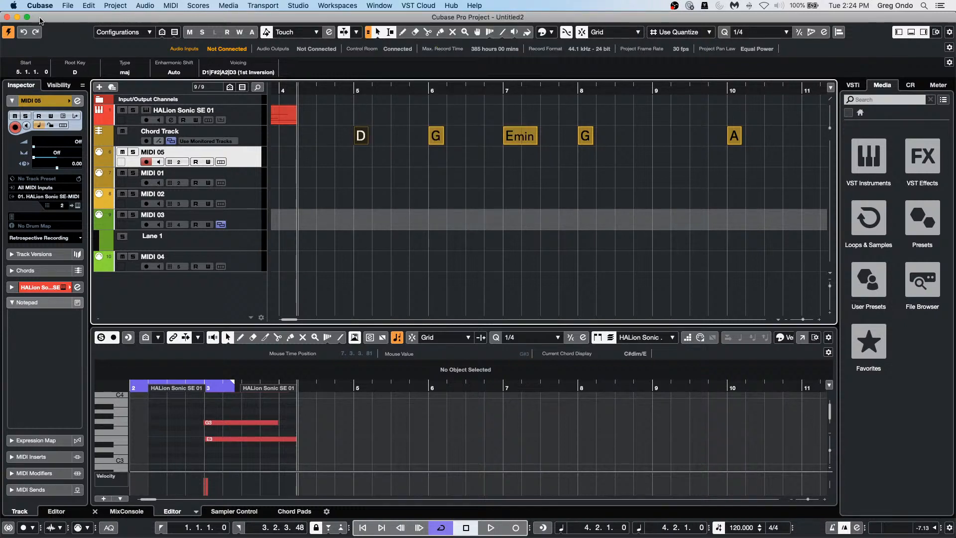
drag(42, 19, 127, 30)
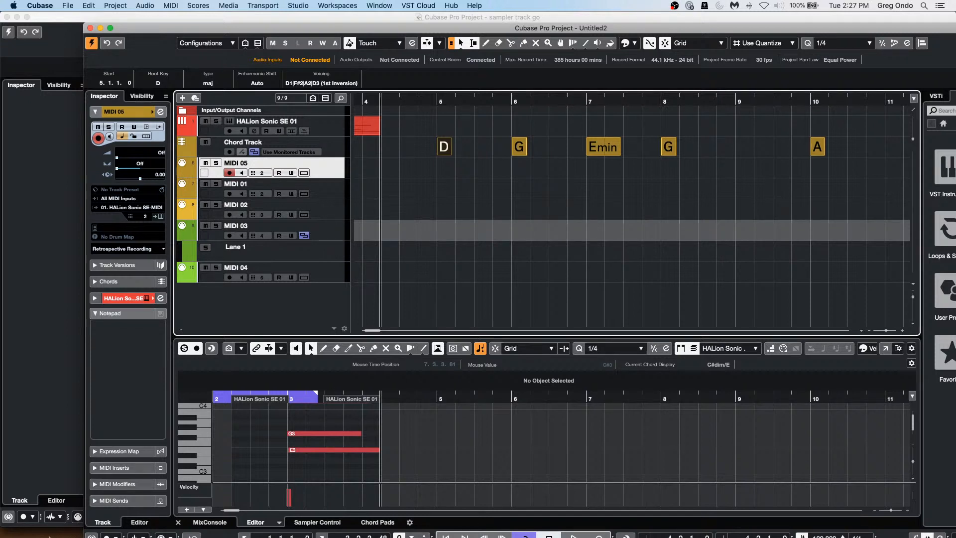
mouse_move(125, 532)
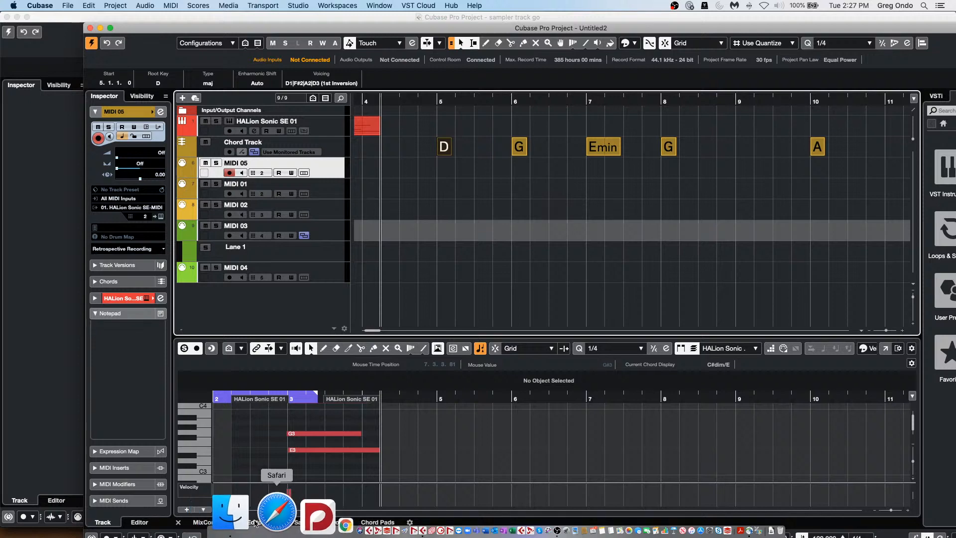
Step: Launch VST Connect Performer from Finder's Applications folder
click(230, 518)
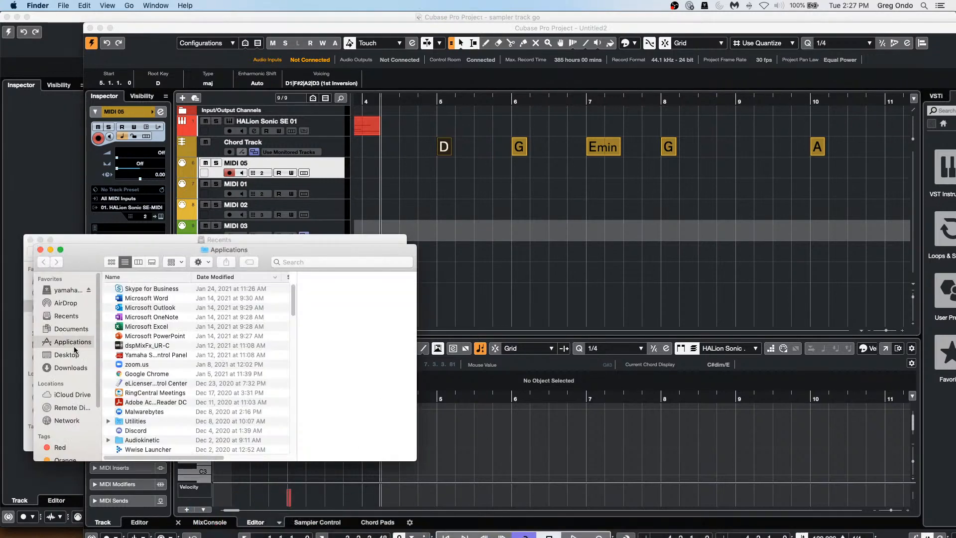
scroll(199, 399, down, 10)
scroll(166, 393, down, 10)
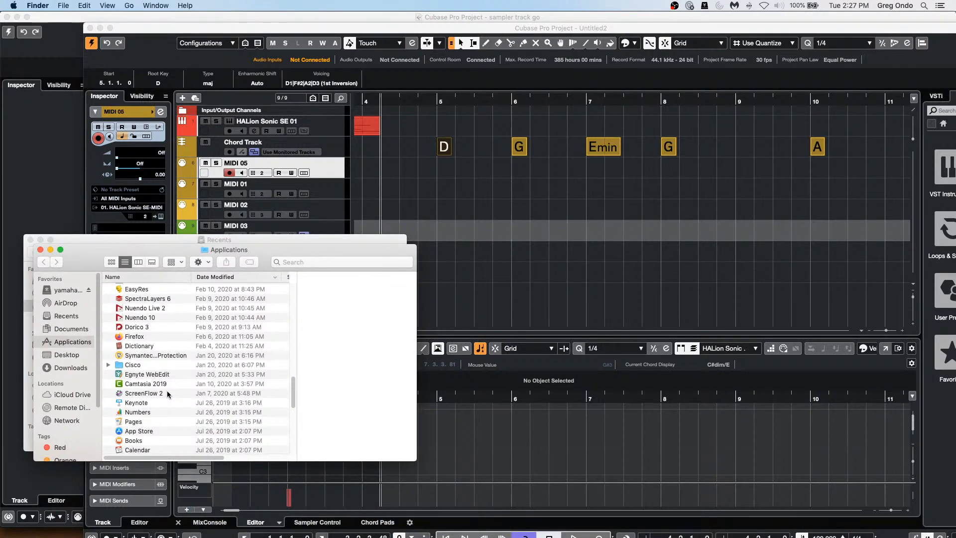
scroll(168, 393, up, 15)
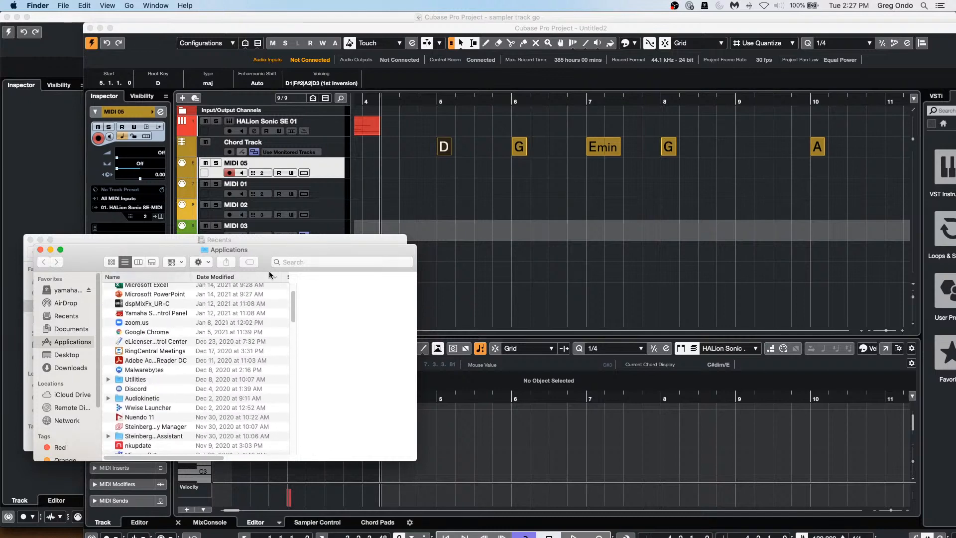
scroll(134, 388, down, 15)
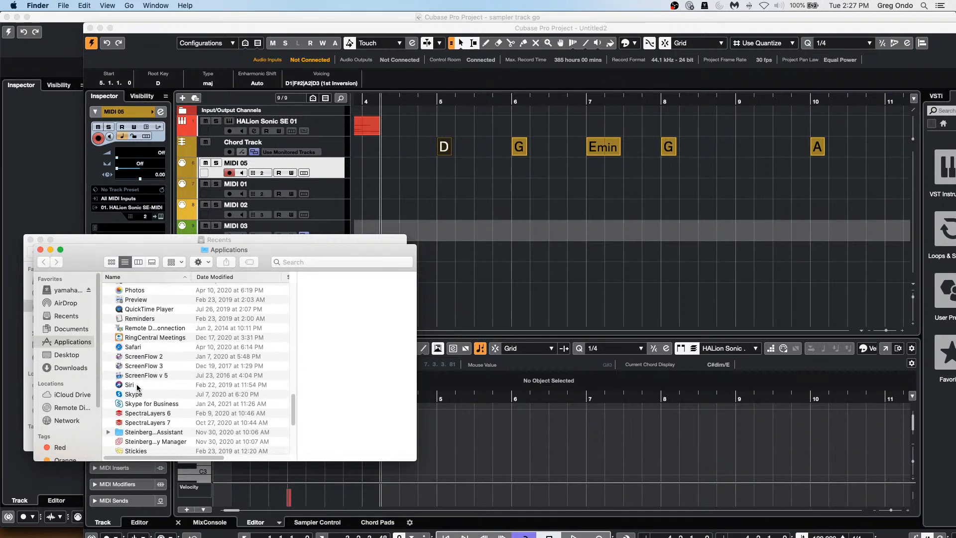
scroll(138, 388, down, 5)
scroll(138, 388, down, 5)
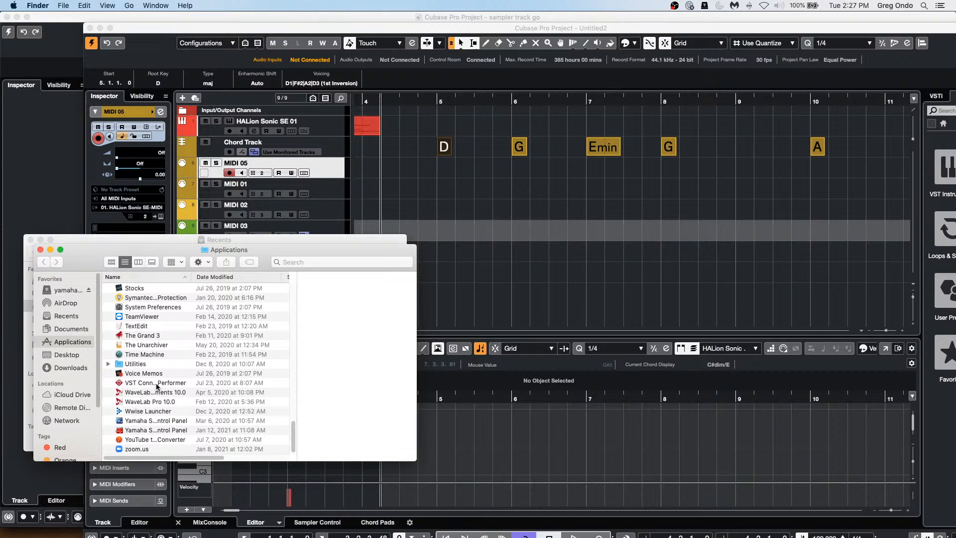
click(151, 384)
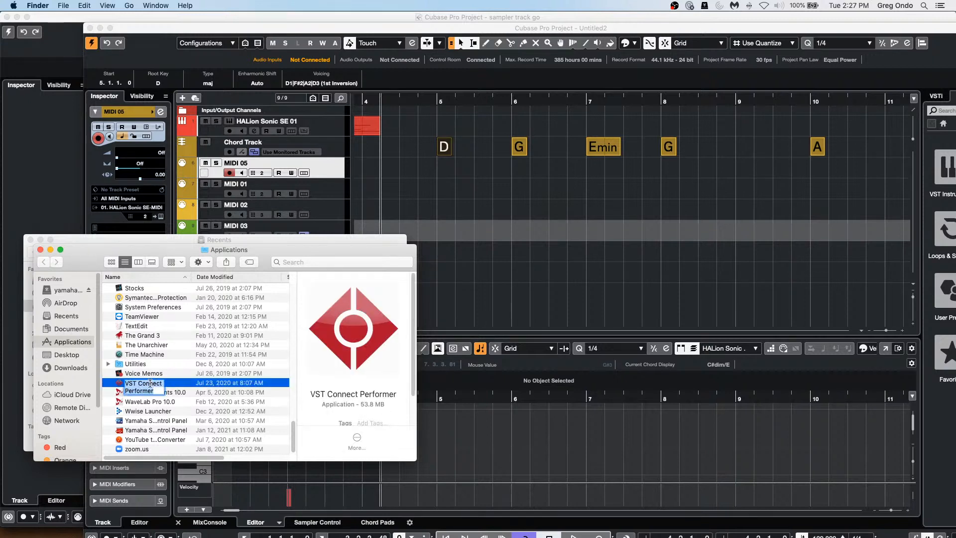
double_click(150, 383)
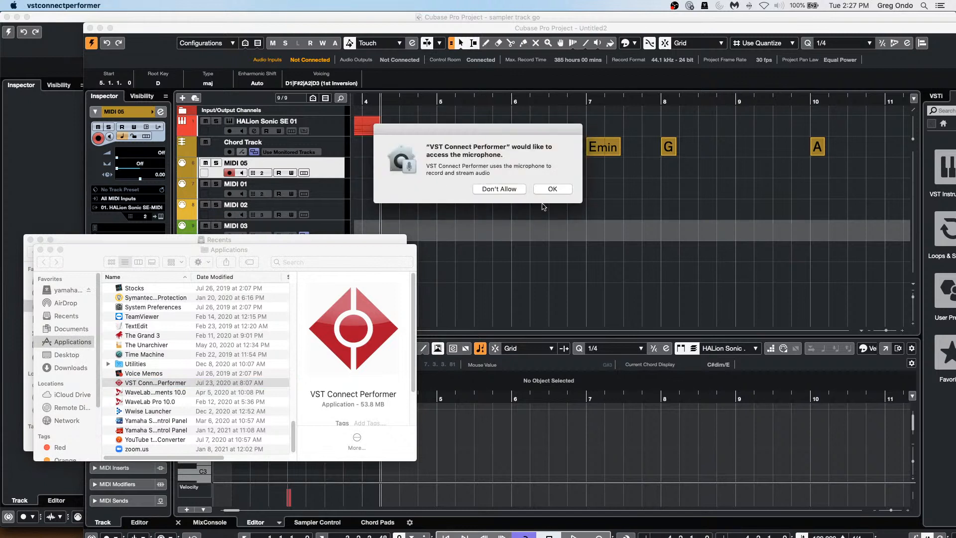
Step: Allow microphone and camera access and accept the feedback and data-exchange notices
click(559, 191)
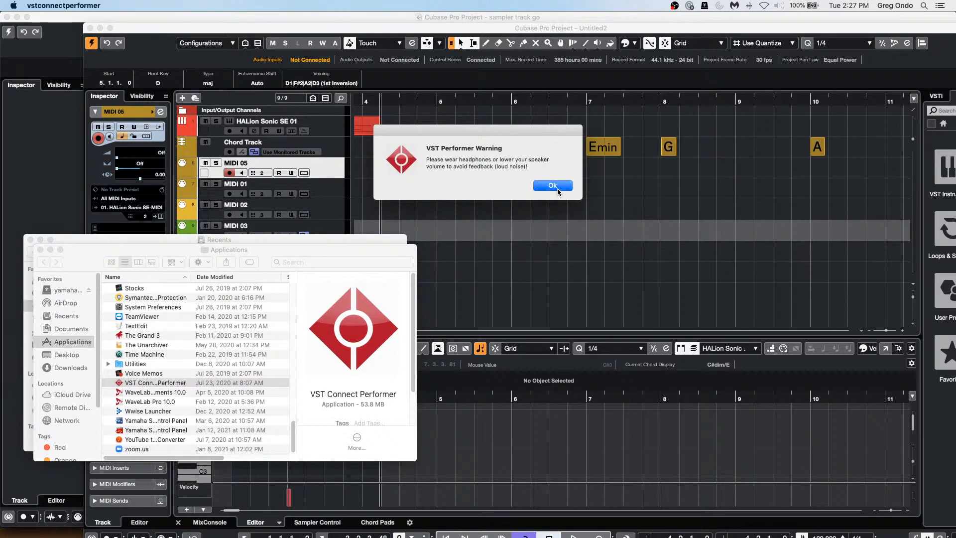
click(558, 191)
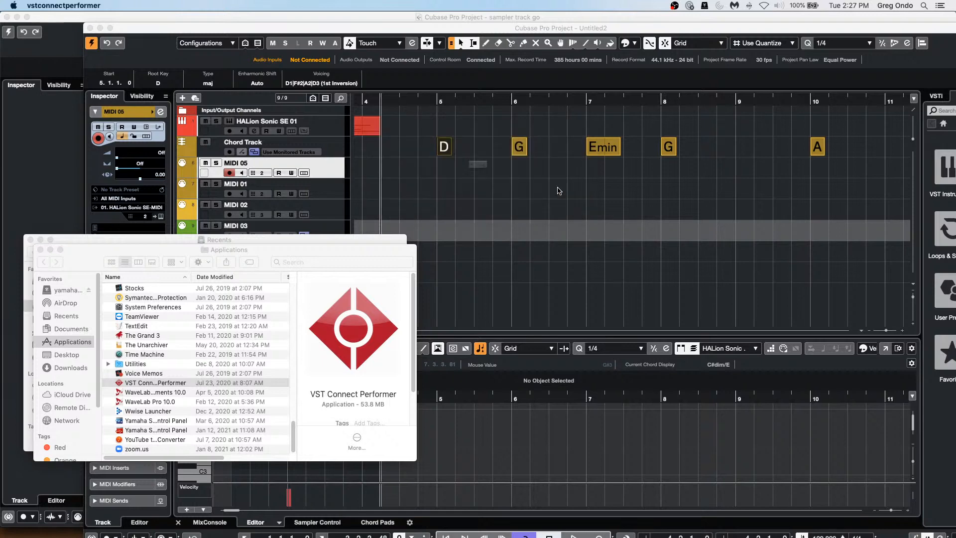
click(550, 192)
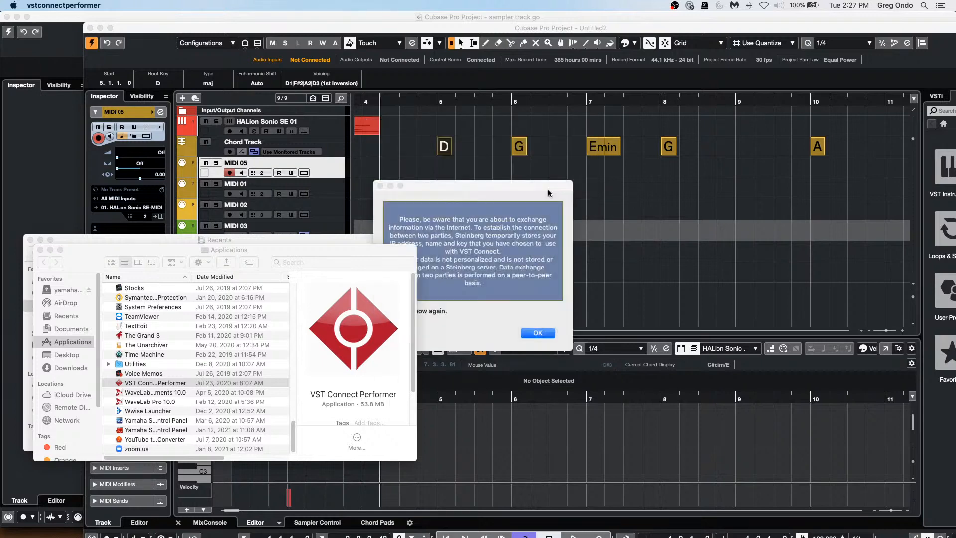
click(549, 192)
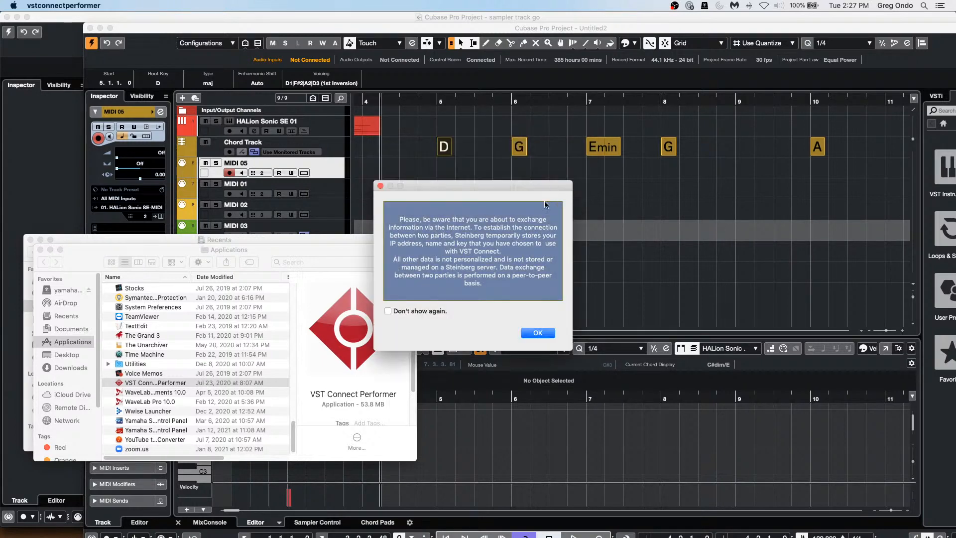
click(538, 333)
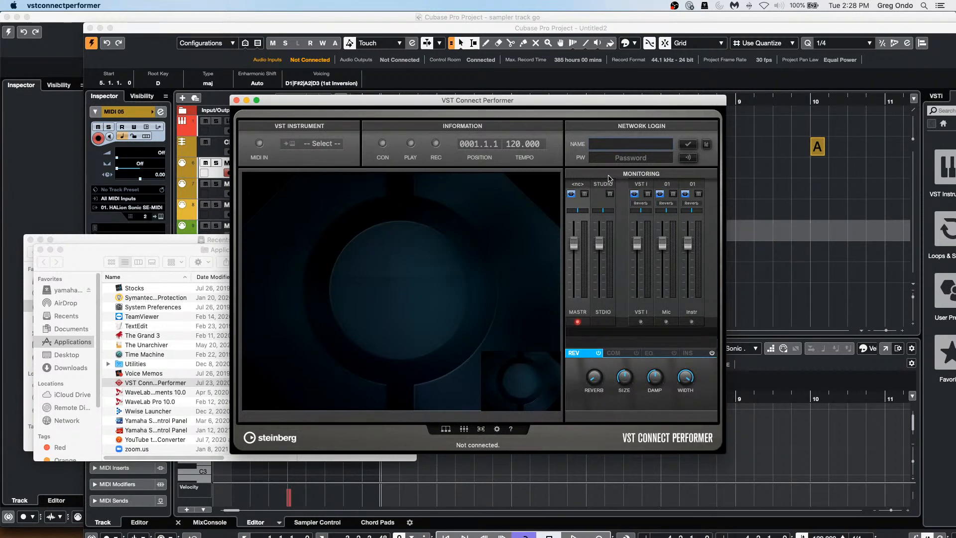
Step: Close VST Connect Performer, then the Applications and Recents windows to reveal Untitled2
click(237, 102)
click(40, 249)
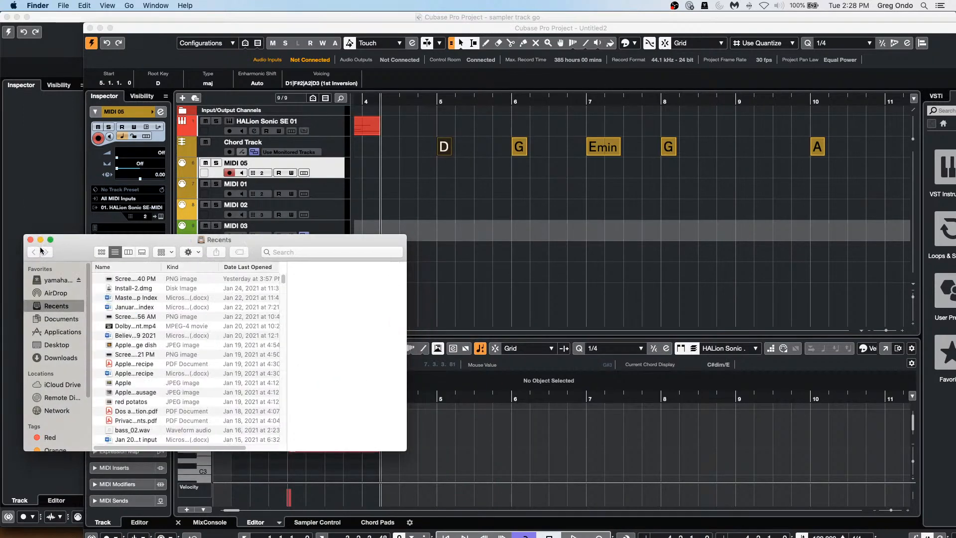
click(30, 239)
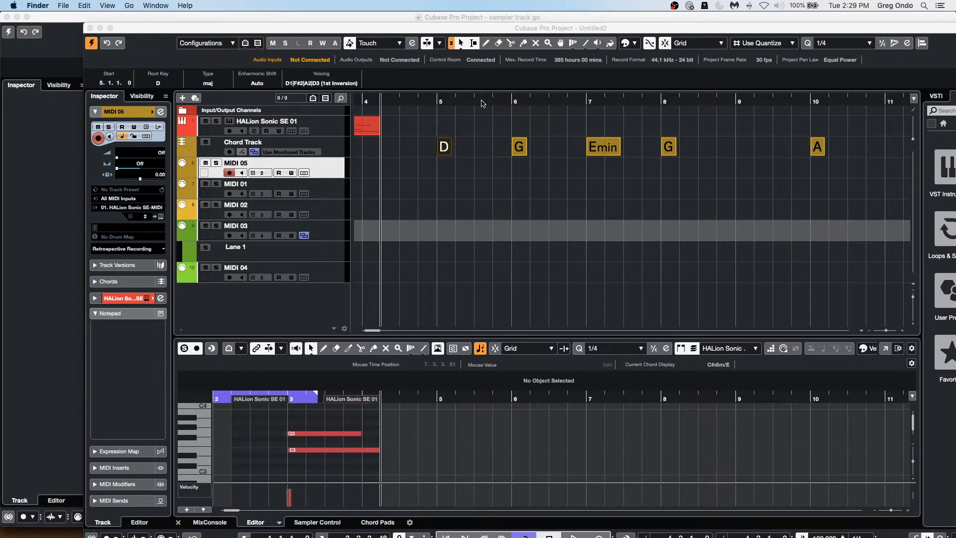
Step: Bring the Untitled2 project window forward and maximize it to full screen
click(110, 31)
click(110, 29)
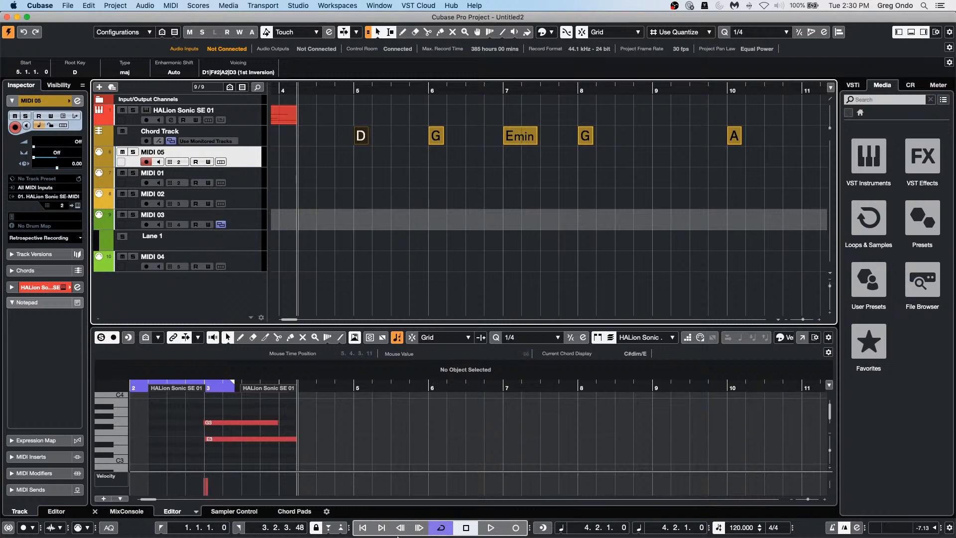
mouse_move(394, 537)
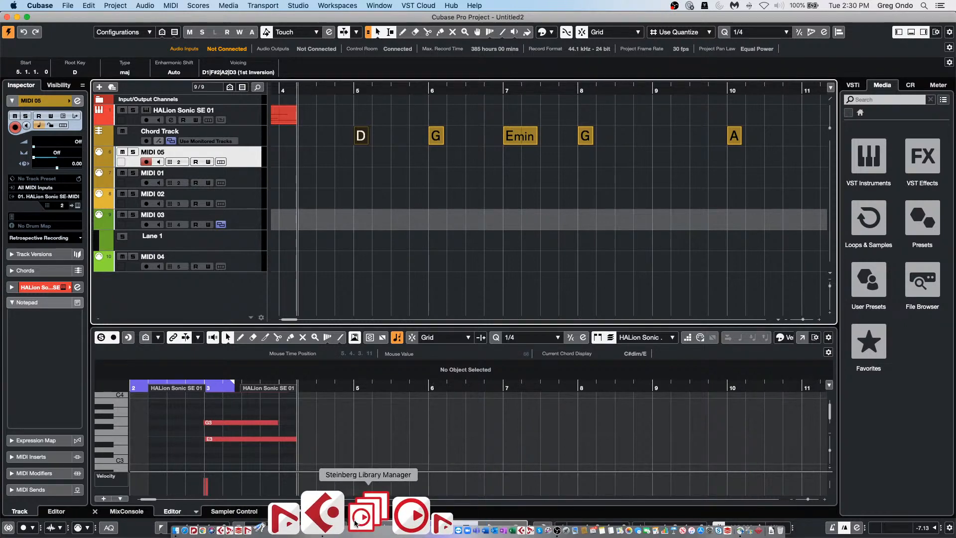
click(355, 524)
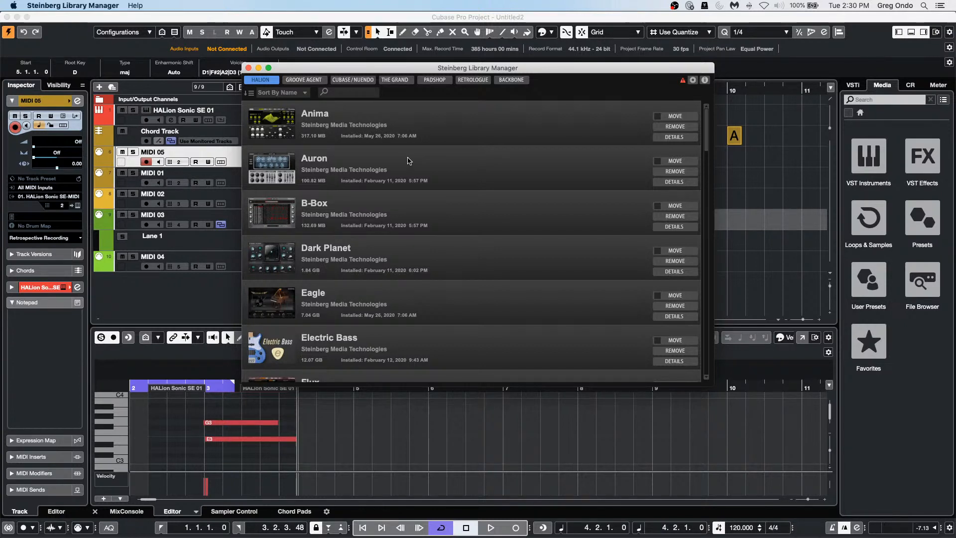
click(249, 68)
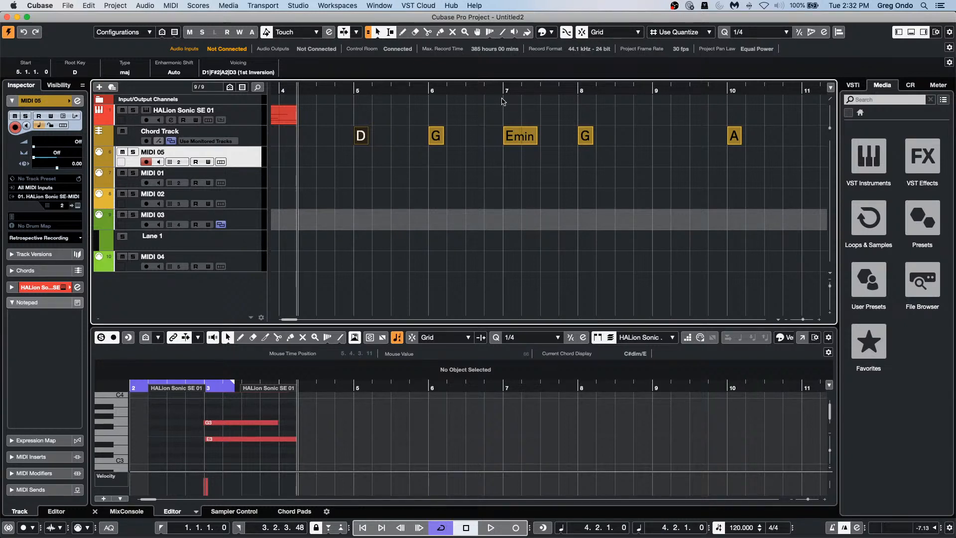
Step: Open the recent project 'Cubase Pro Project - January 26 2021'
click(66, 6)
mouse_move(94, 193)
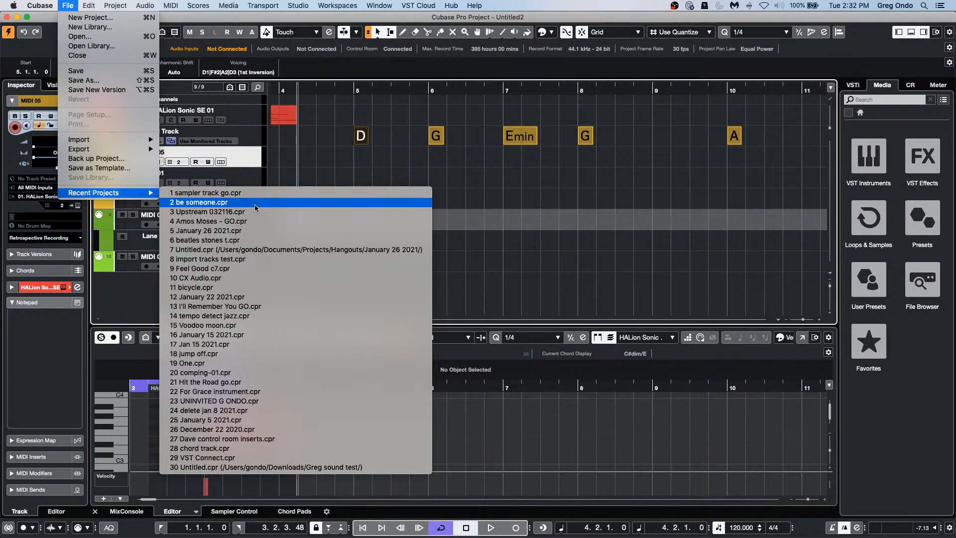
click(257, 231)
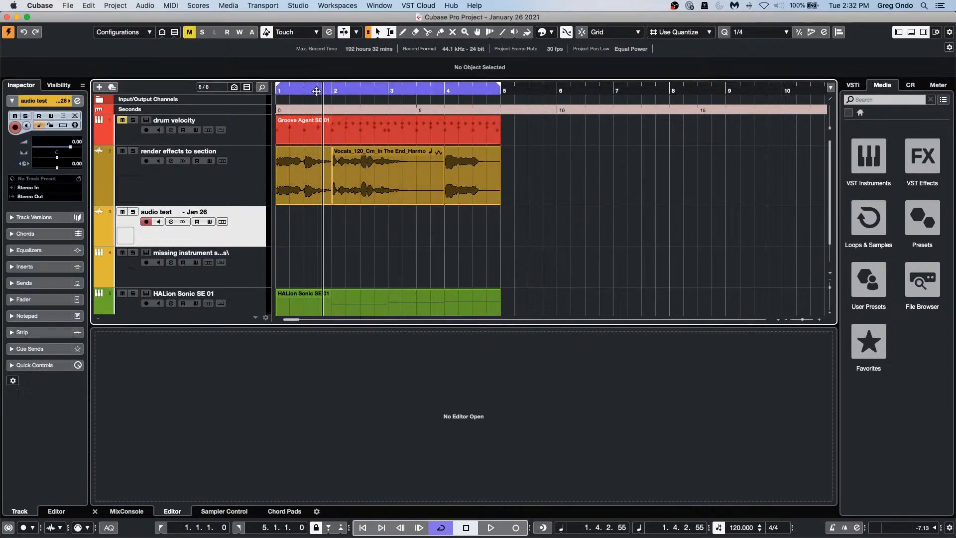
Step: Solo the render effects to section track, play it from the start, and range-select the harmony event's end
click(134, 156)
click(134, 152)
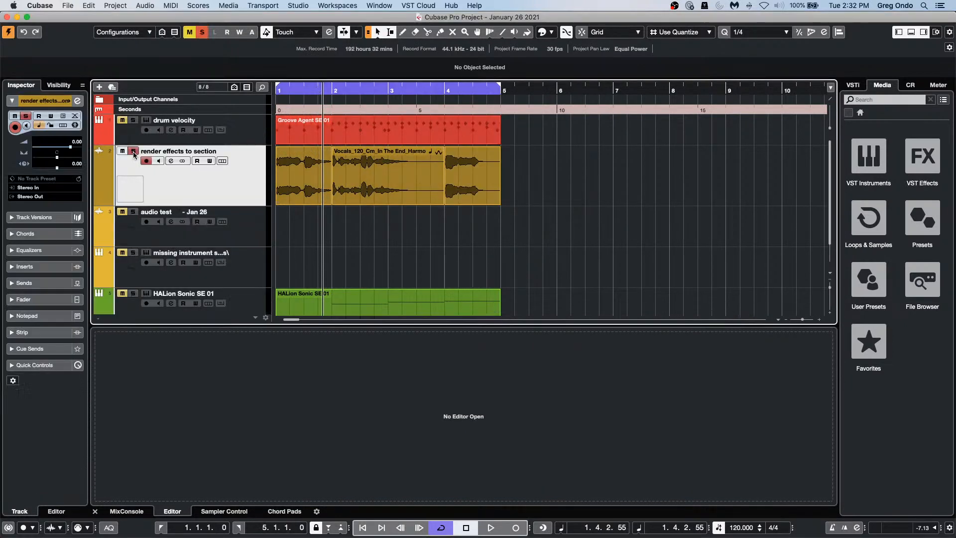
click(314, 89)
drag(315, 90, 204, 119)
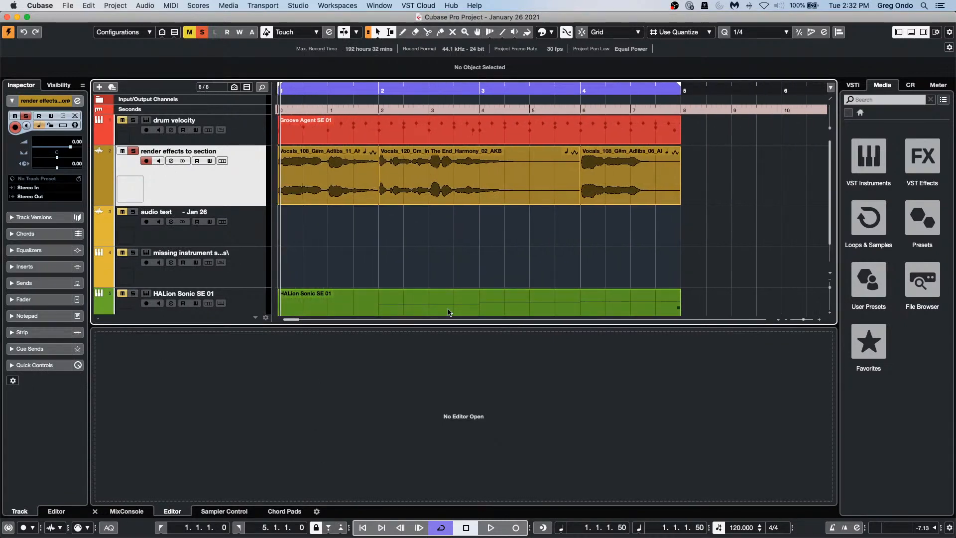
key(space)
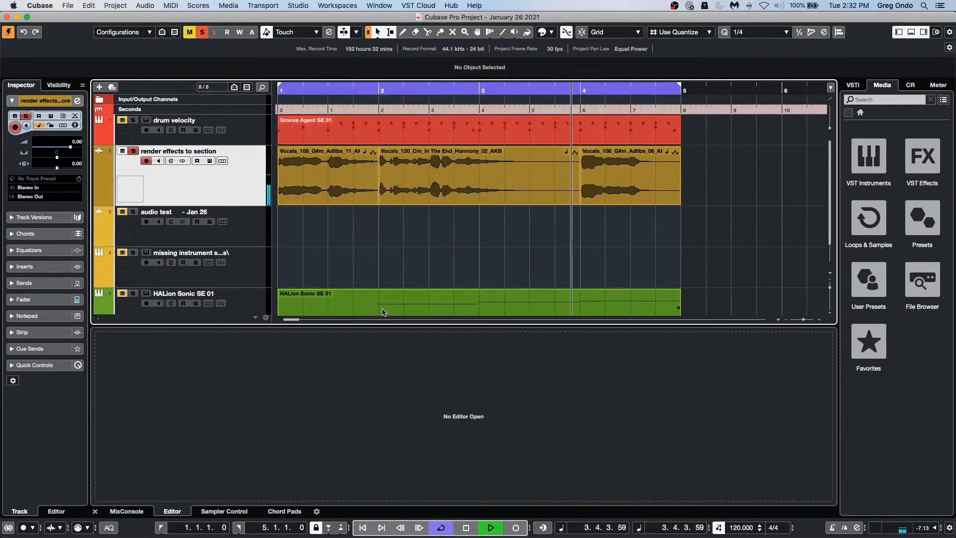
key(space)
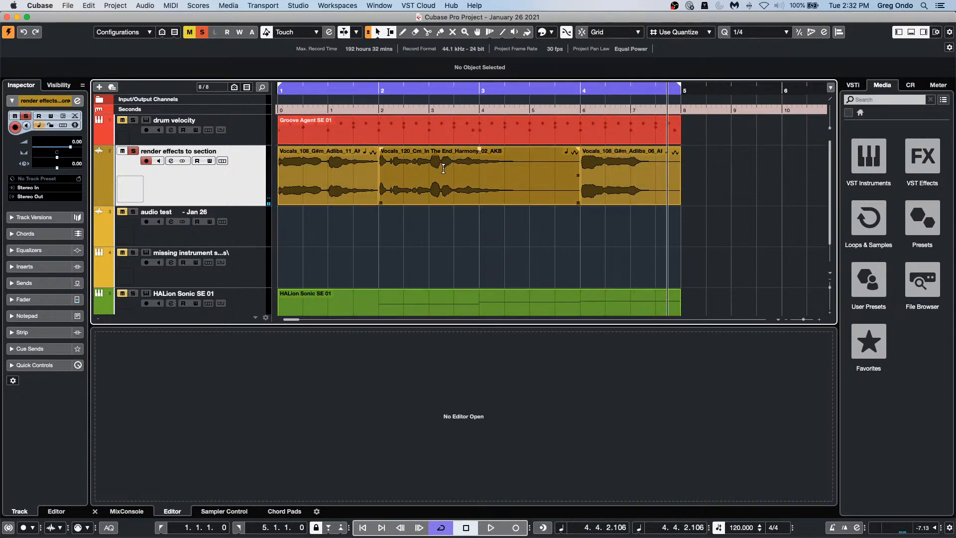
drag(454, 171, 578, 153)
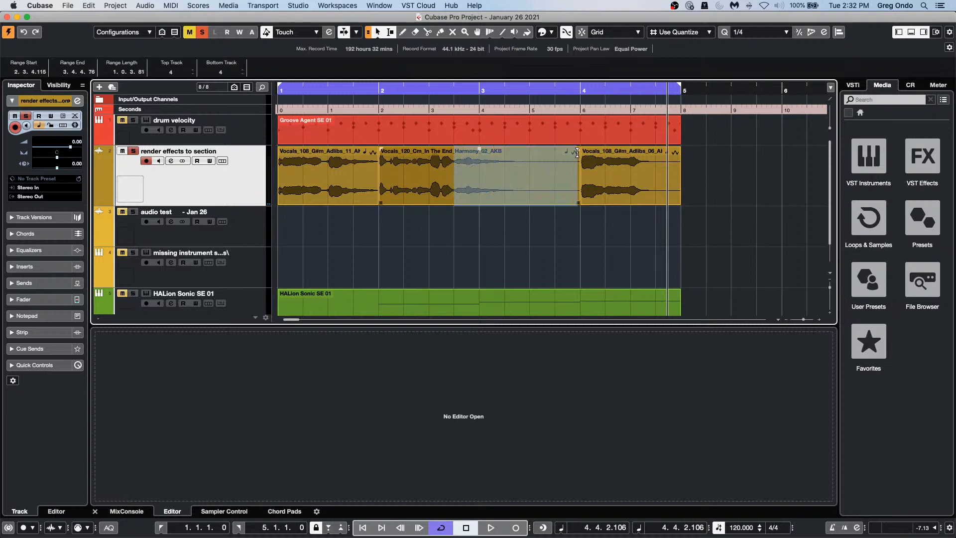
Step: Add an Envelope offline process to the selected harmony range
click(115, 5)
mouse_move(136, 7)
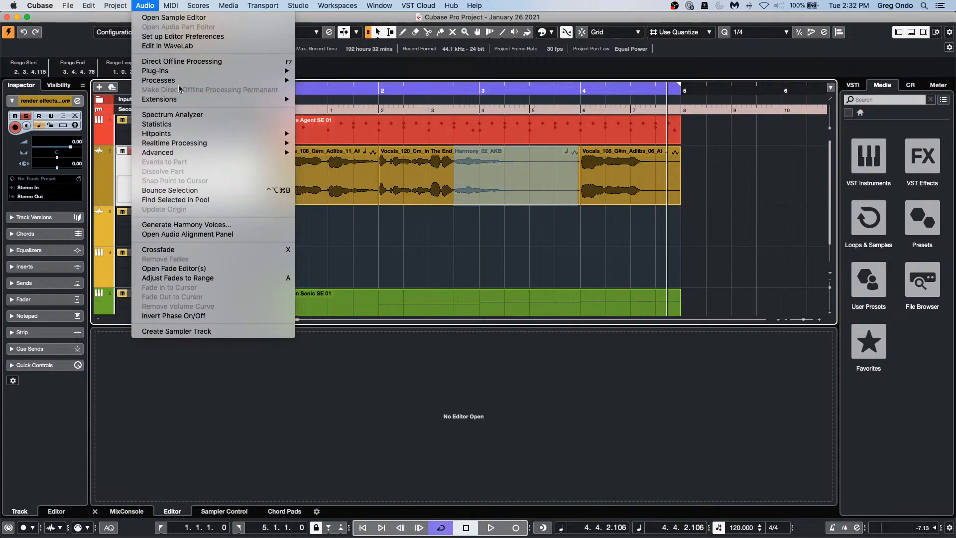
mouse_move(182, 73)
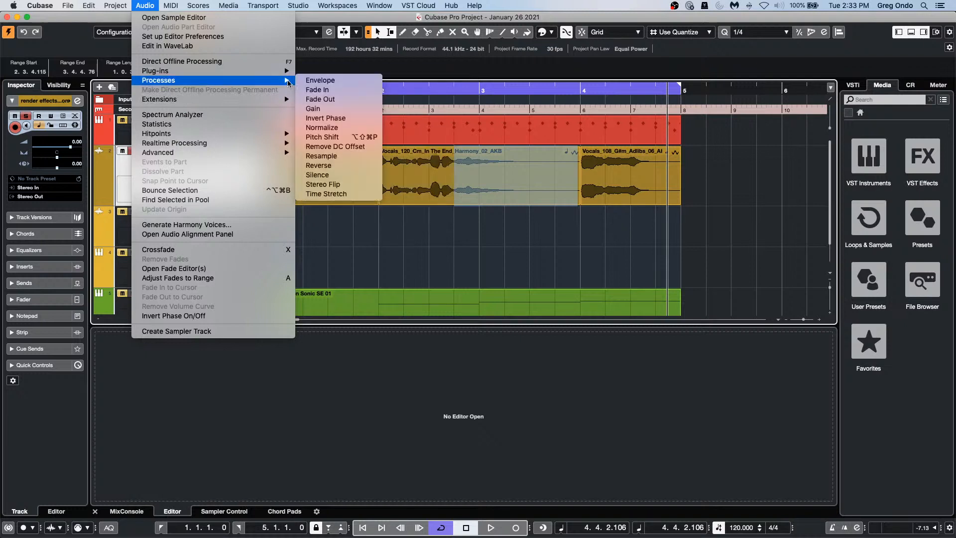
click(331, 81)
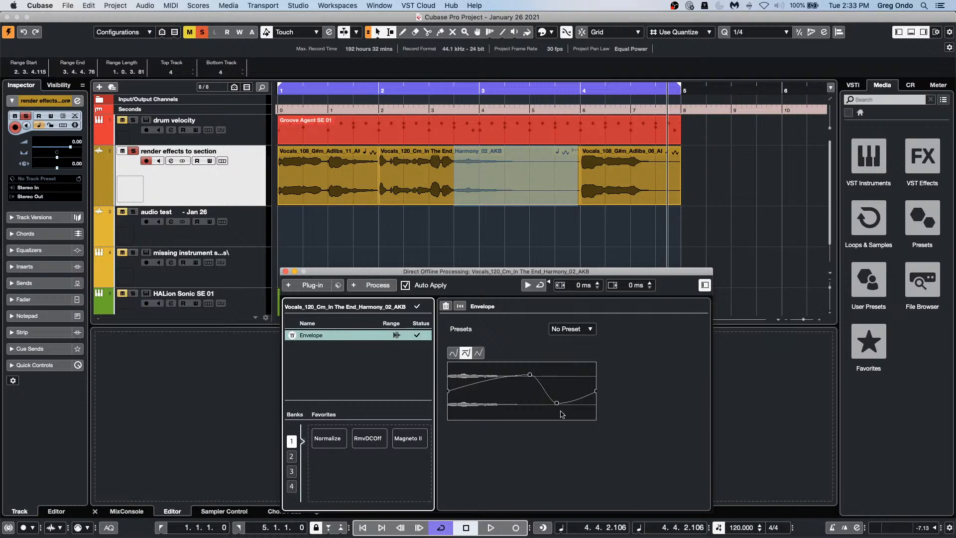
Step: Try spline and linear envelope curves, raise the low point, then cut the Envelope process
click(453, 352)
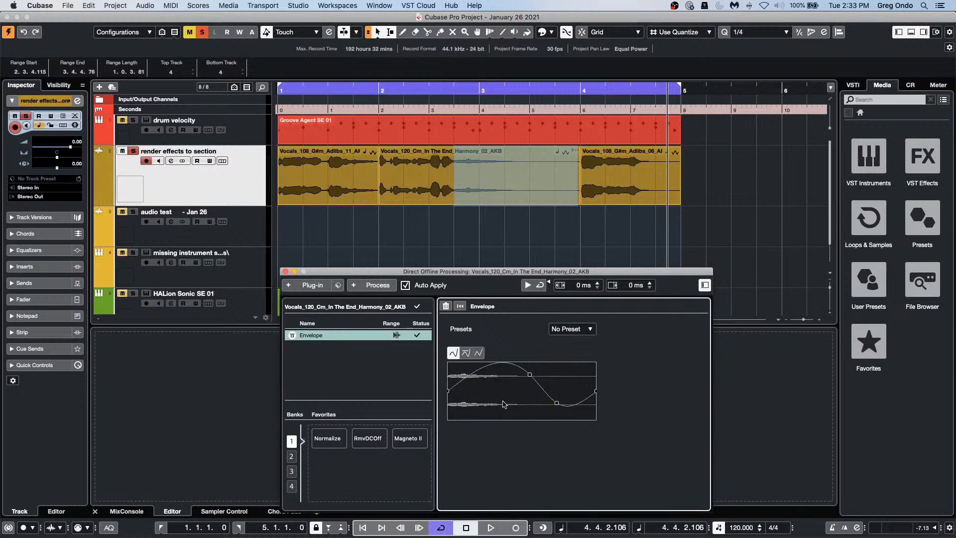
click(478, 353)
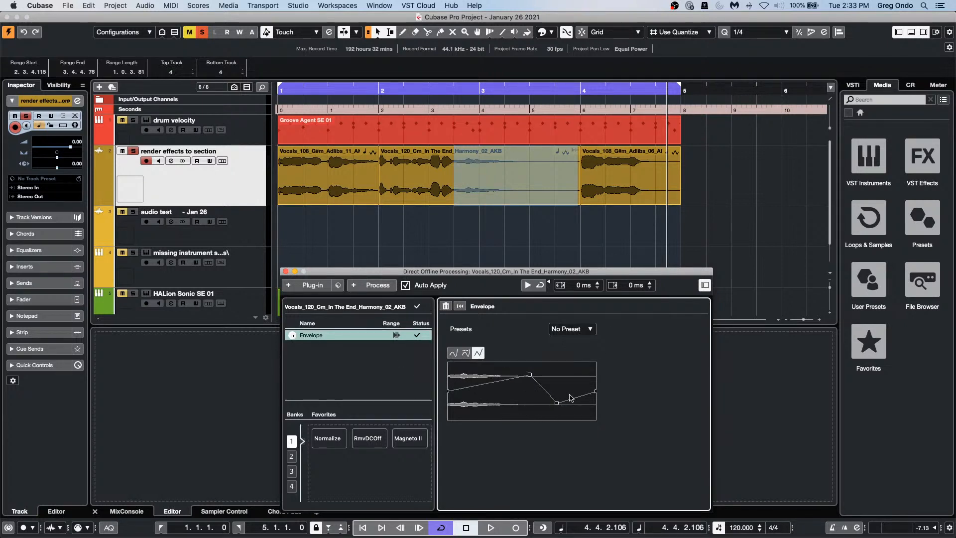
drag(556, 402, 589, 364)
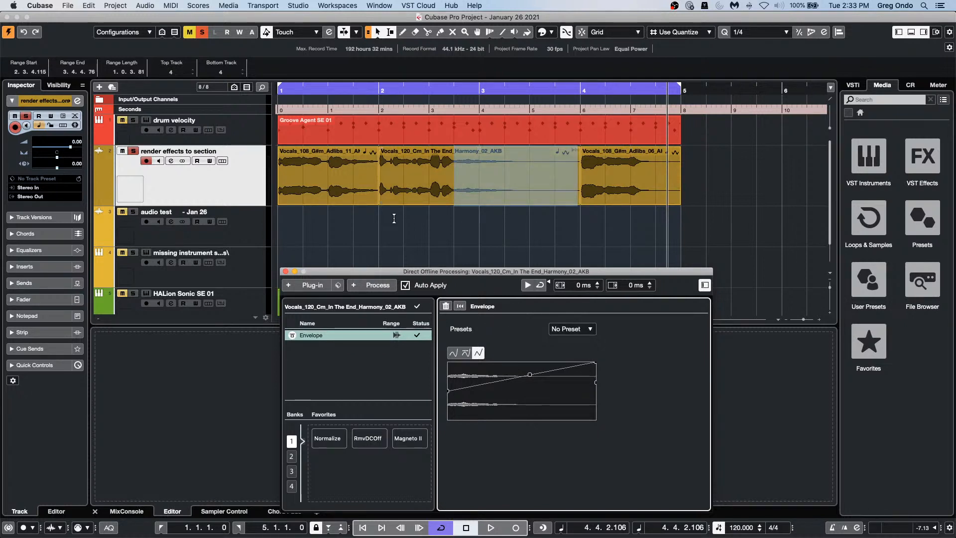
right_click(362, 335)
click(410, 354)
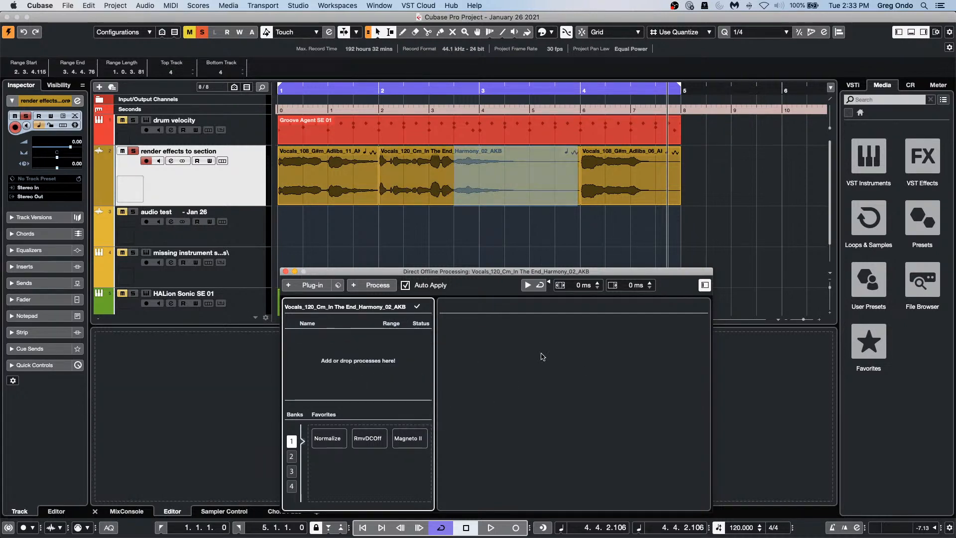
Step: Apply MonoDelay (1/4 delay, 50% feedback, 30% mix) to the harmony range and play it back from bar 1.4
click(314, 288)
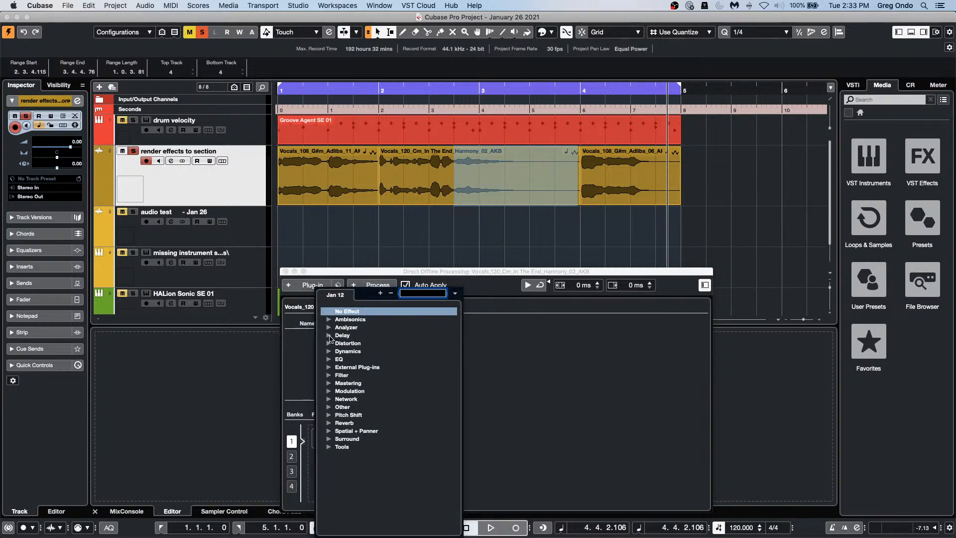
click(330, 336)
click(365, 351)
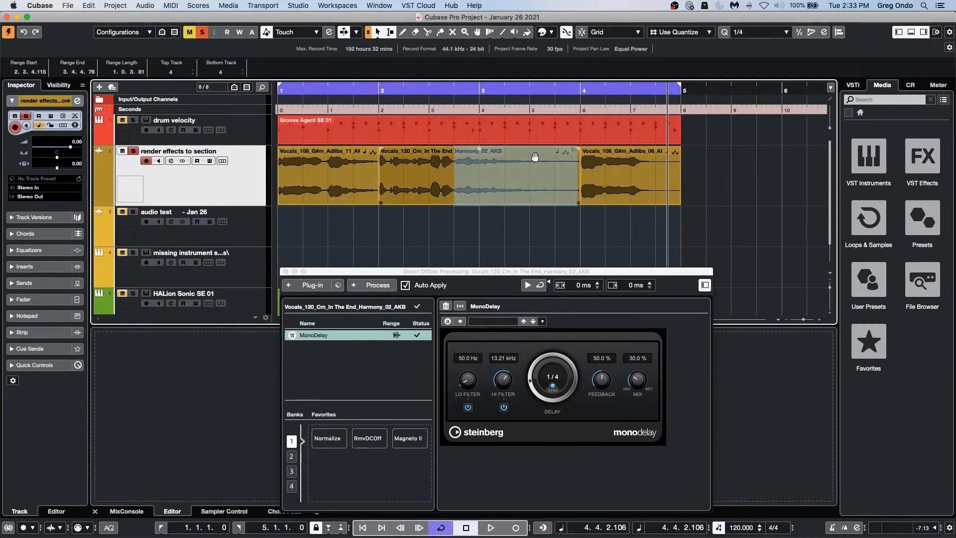
click(359, 91)
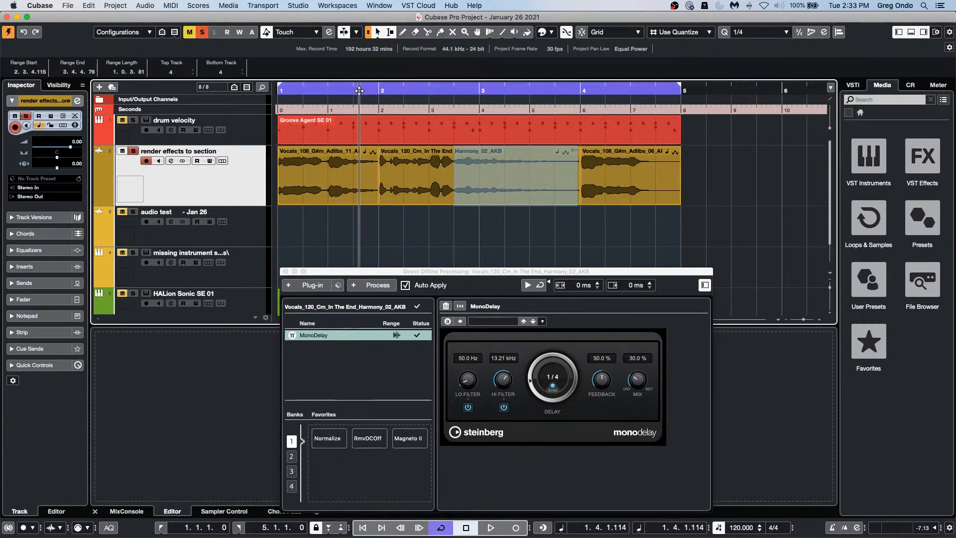
key(space)
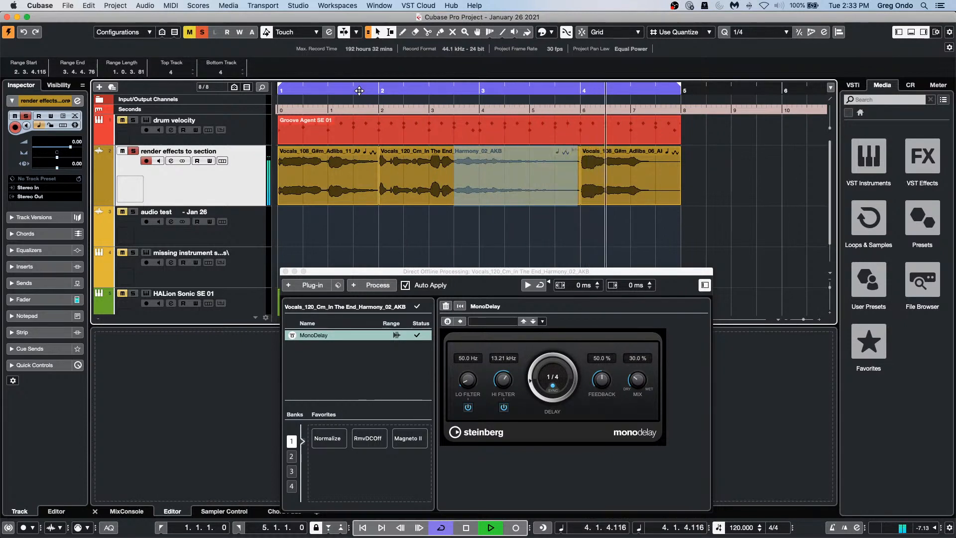
key(space)
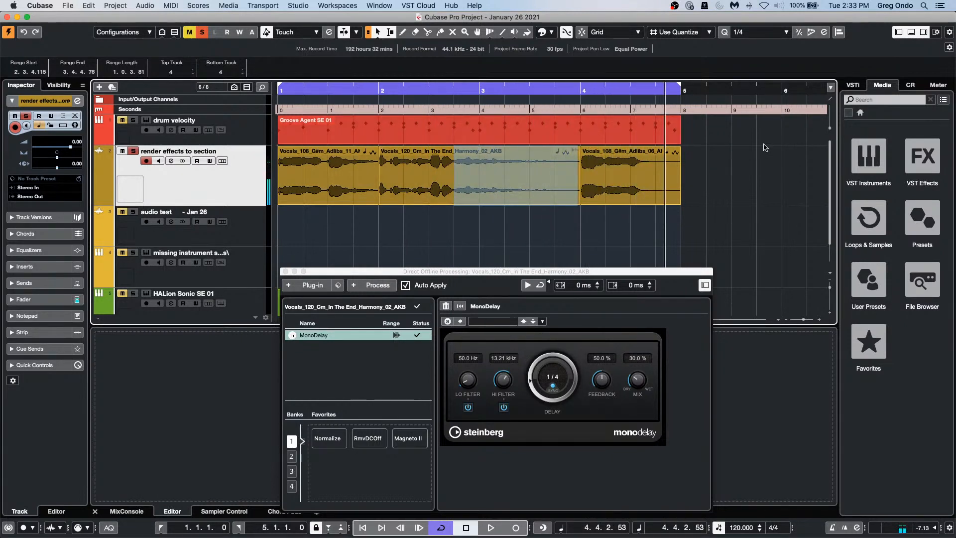
Step: Select a short range near the start of the second harmony vocal event
click(423, 152)
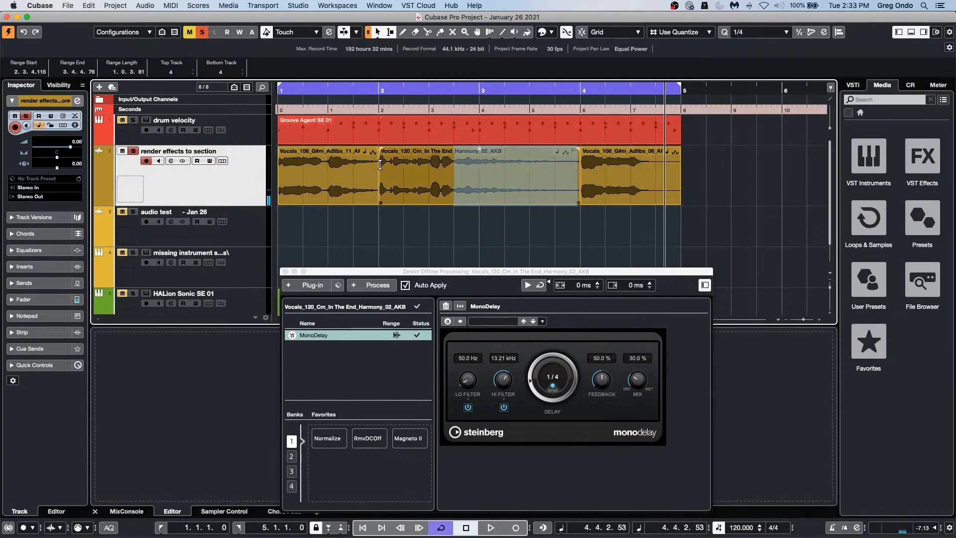
drag(386, 165, 412, 165)
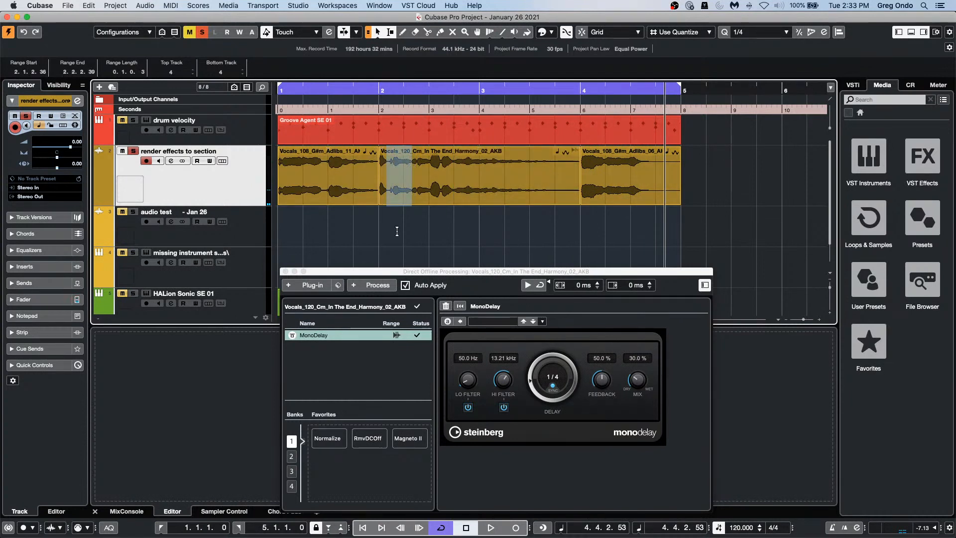
click(309, 286)
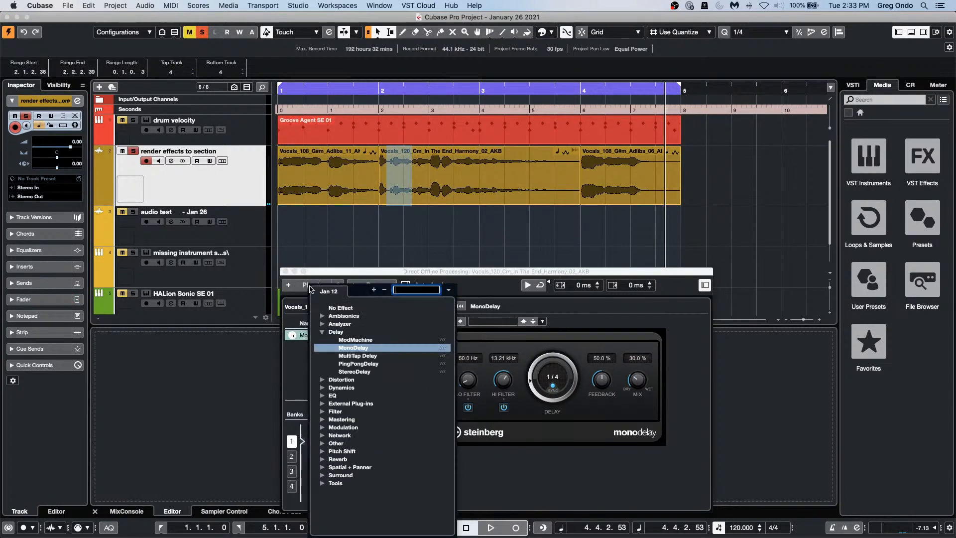
Step: Add StudioEQ to the offline processing chain and shift the range start later in the harmony event
click(329, 396)
click(350, 451)
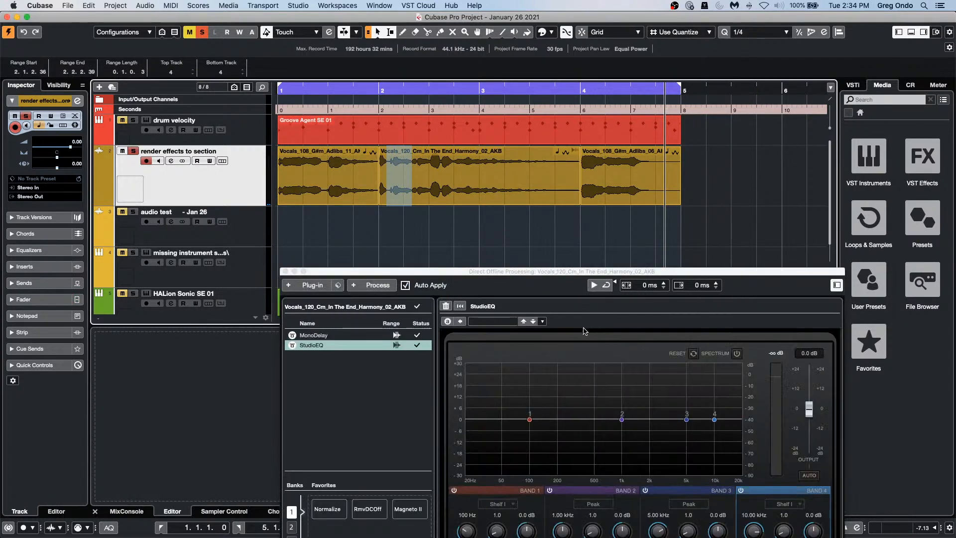
drag(580, 273, 636, 173)
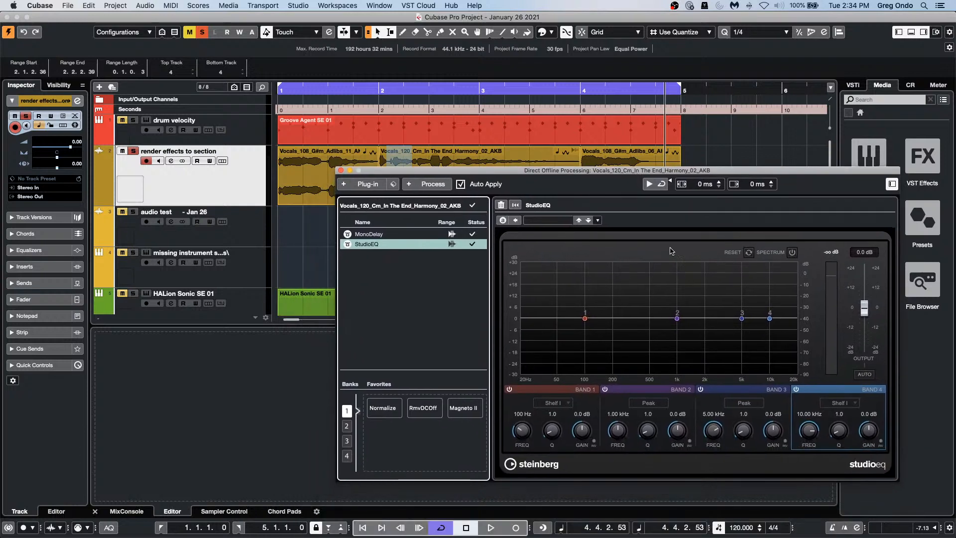
click(543, 220)
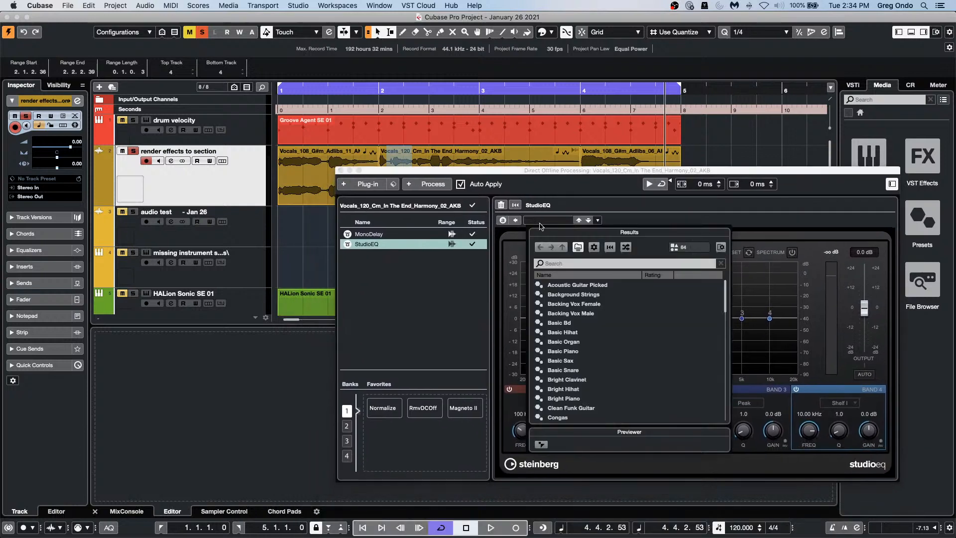
key(t)
key(e)
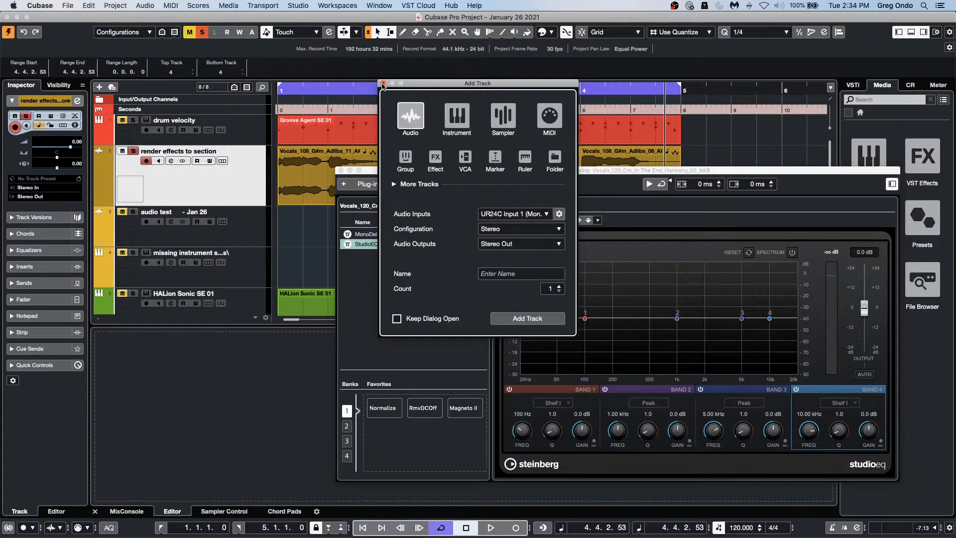
click(383, 83)
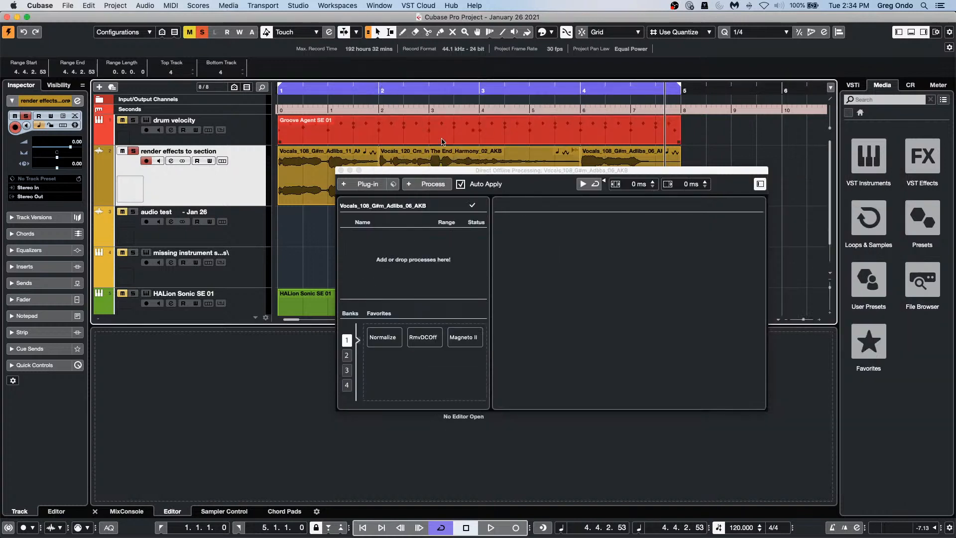
drag(379, 163, 394, 163)
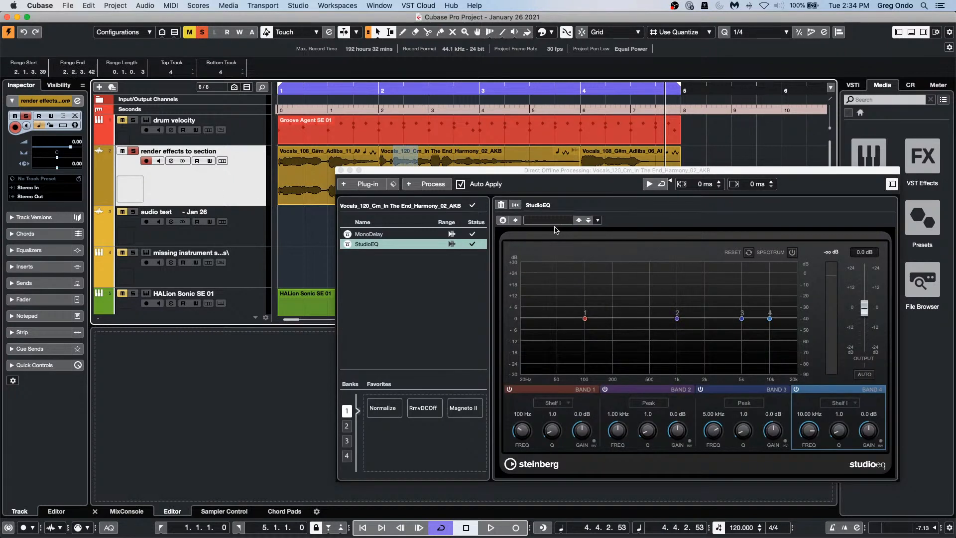
Step: Search the StudioEQ presets for 'tele' and load the Telephone preset
click(599, 222)
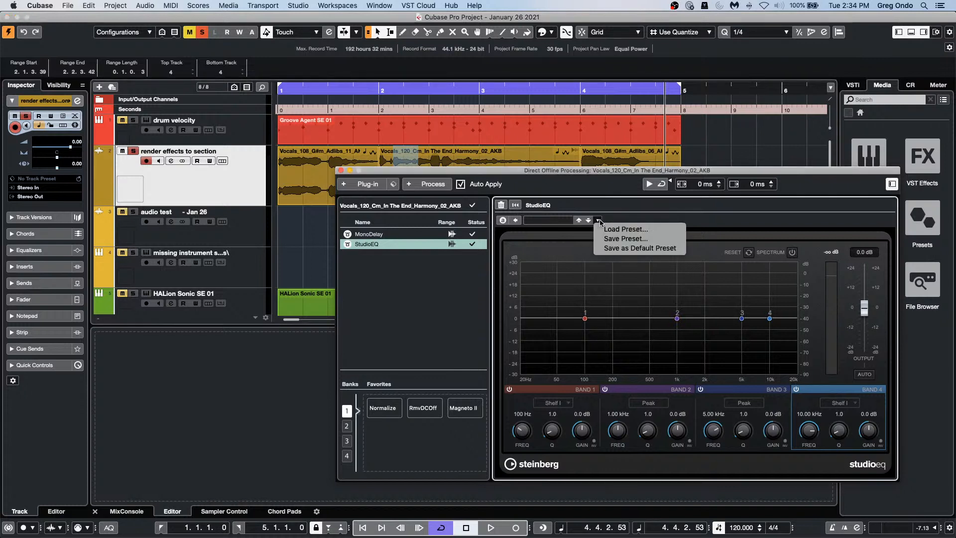
click(606, 229)
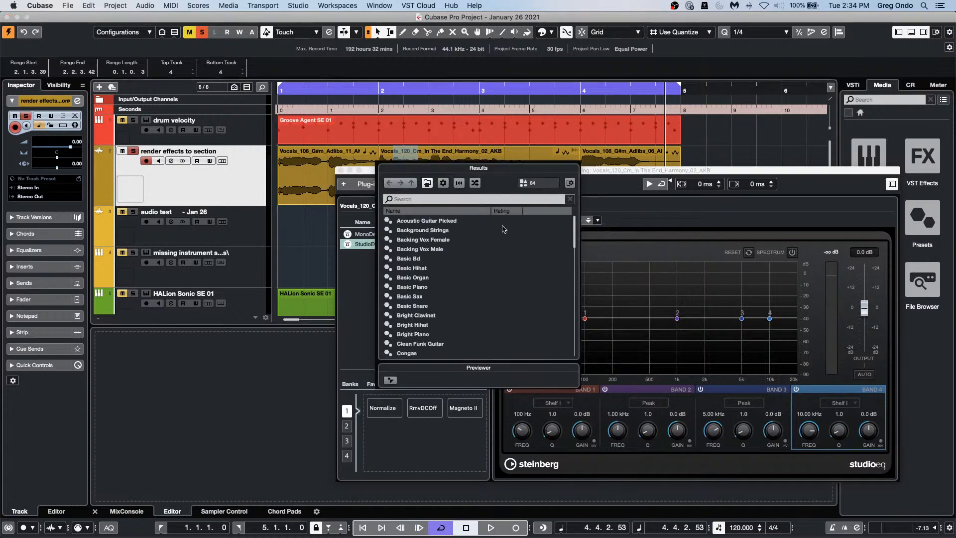
click(516, 198)
text(tr)
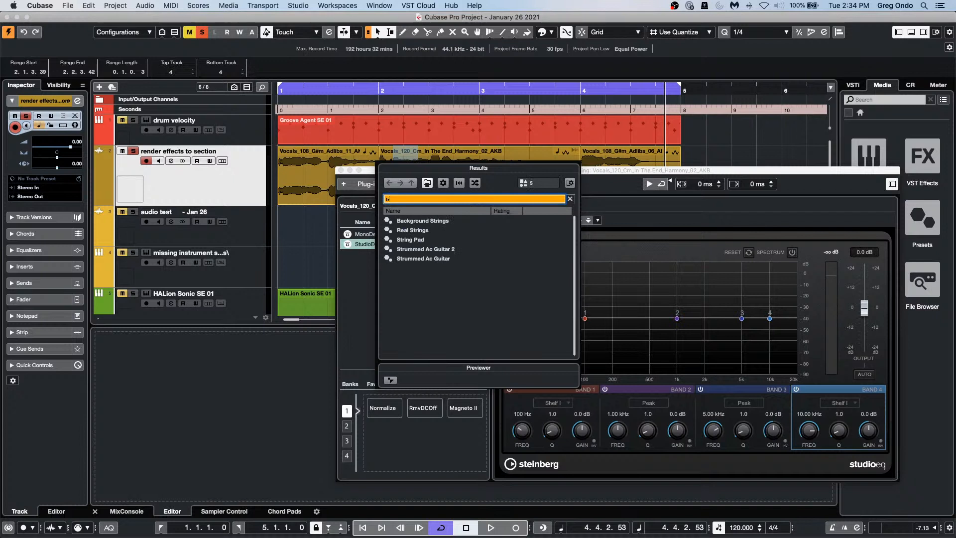
key(BackSpace)
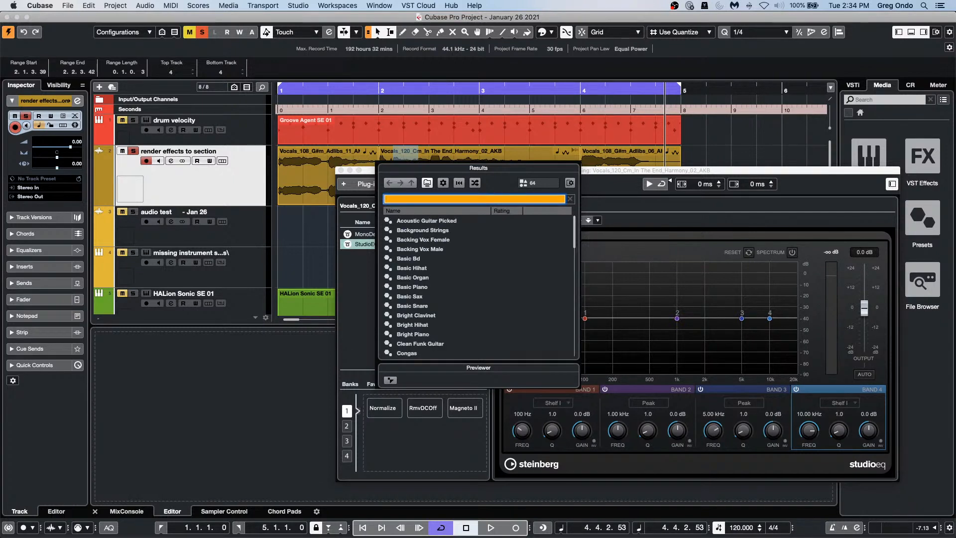
text(ele)
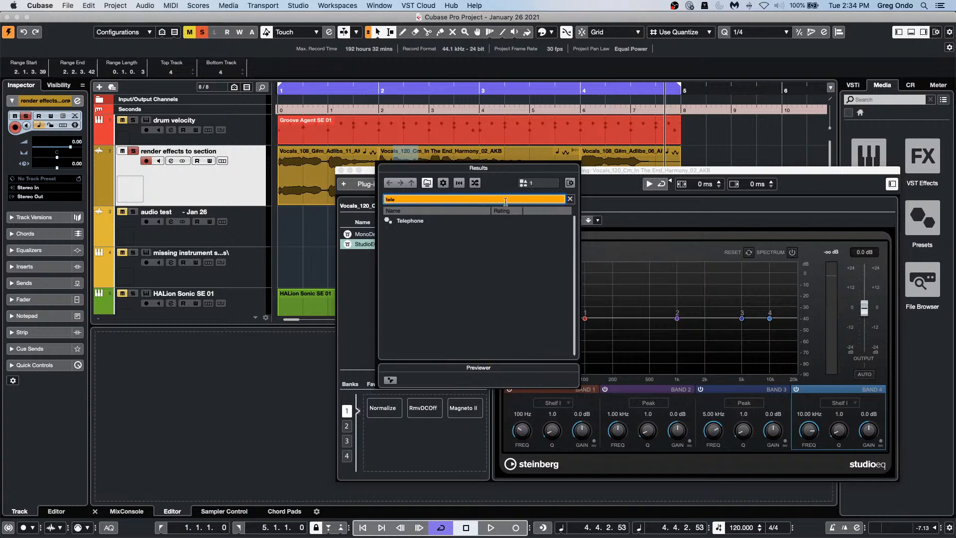
click(430, 222)
double_click(431, 222)
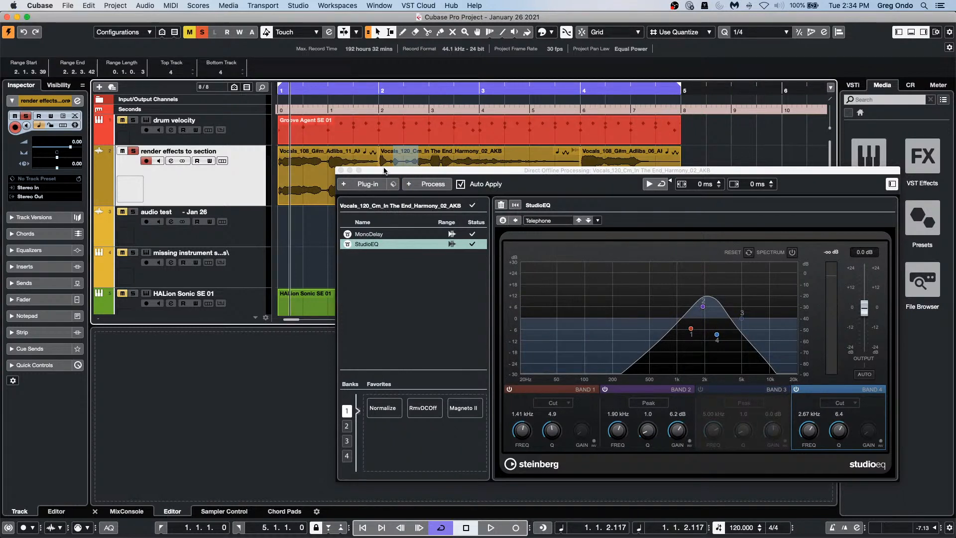
Step: Close the offline processing window, clear the range, and select the first vocal adlib event
drag(385, 171, 323, 234)
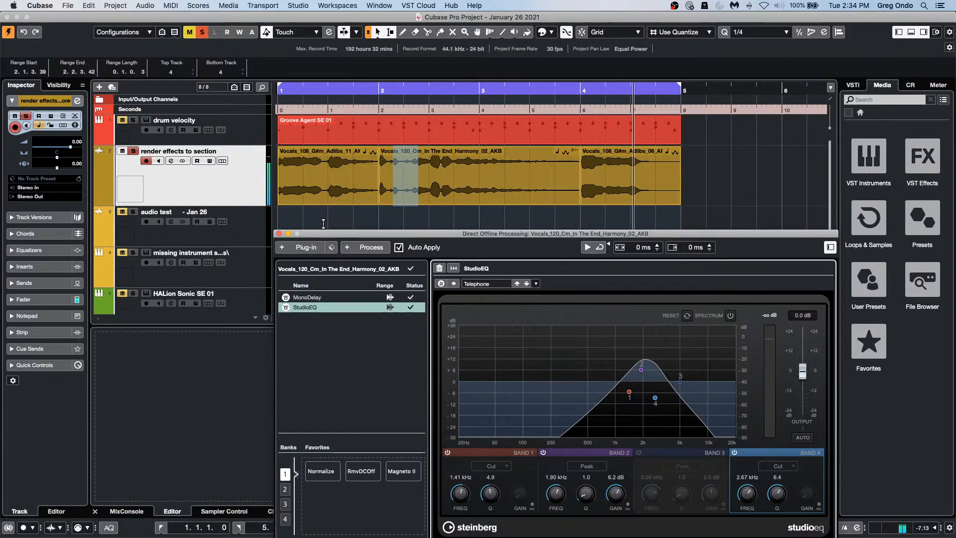
click(278, 233)
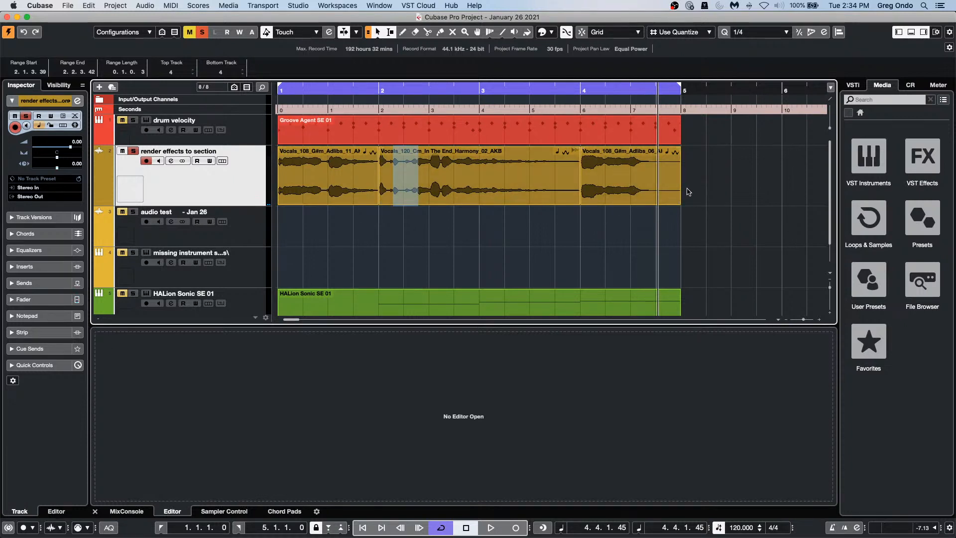
drag(687, 190, 349, 197)
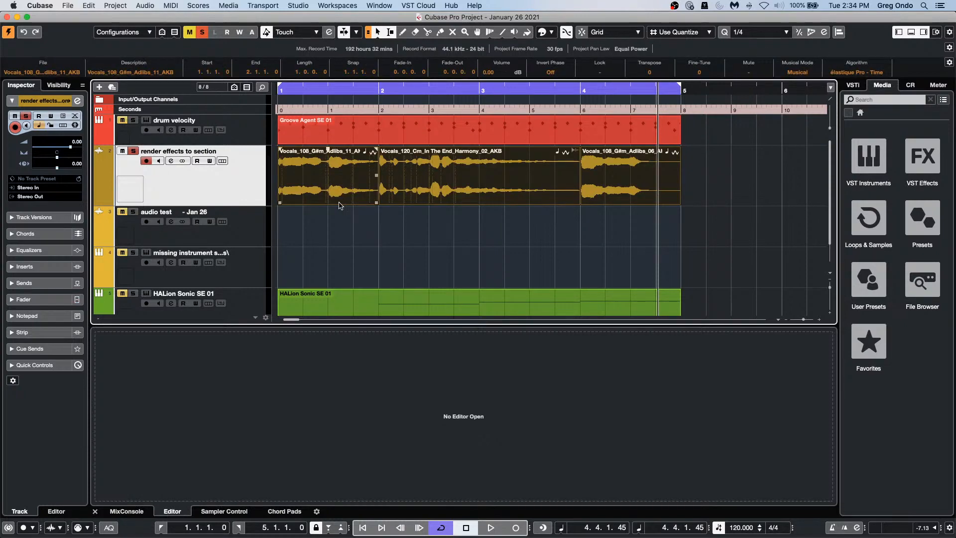
click(312, 192)
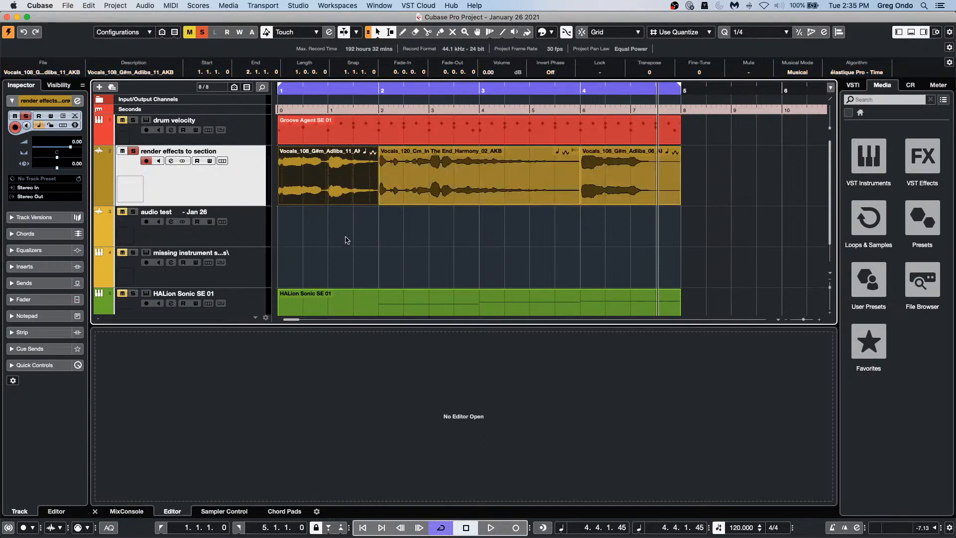
click(345, 236)
Step: Open the first adlib event in a windowed Sample Editor and analyse it with VariAudio
double_click(319, 204)
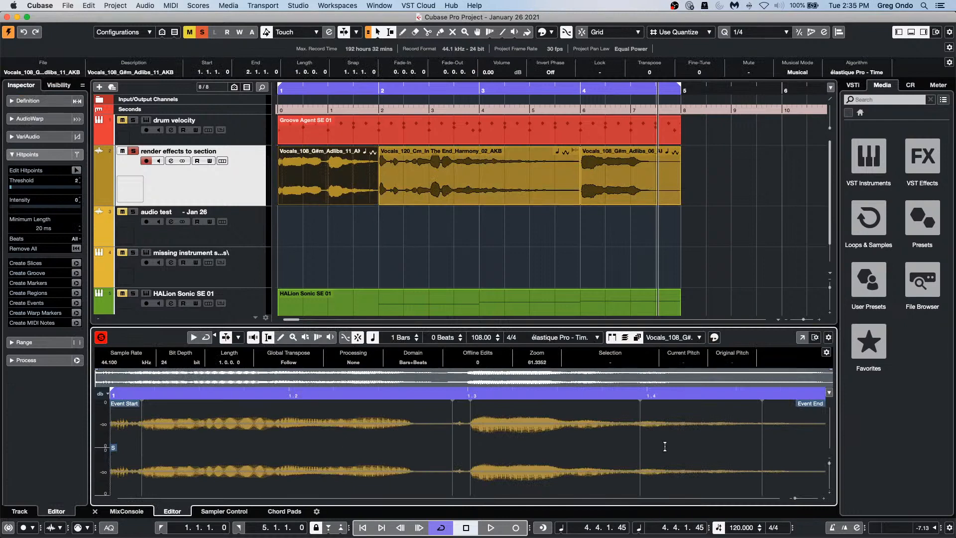
click(802, 339)
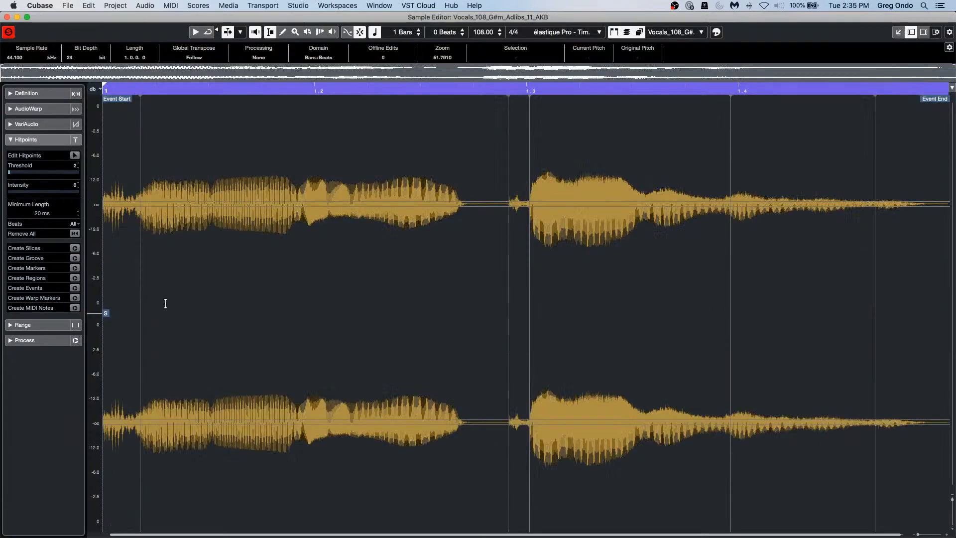
click(30, 124)
click(75, 140)
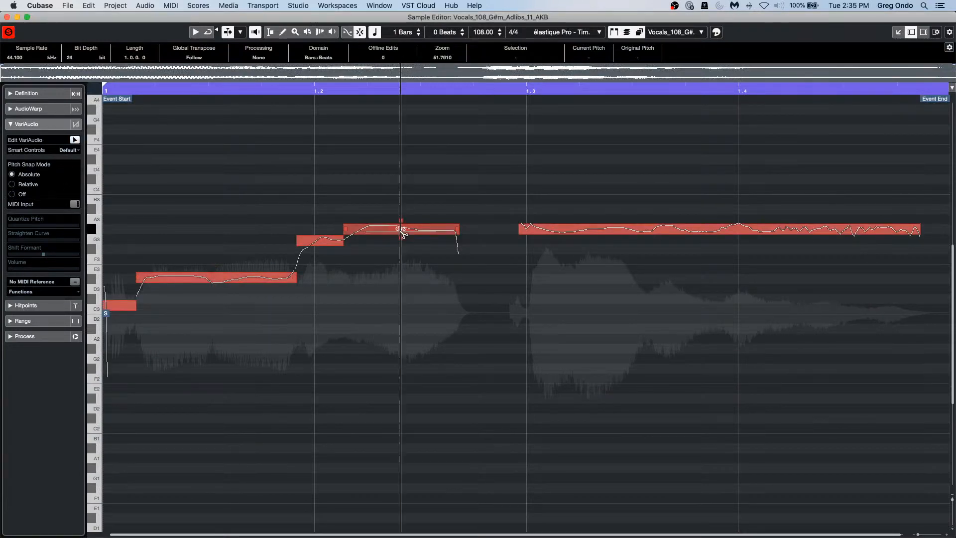
Step: Quantize the later G3/G#3 segments' pitch to 100% and raise them to A3/A#3
drag(167, 201, 623, 254)
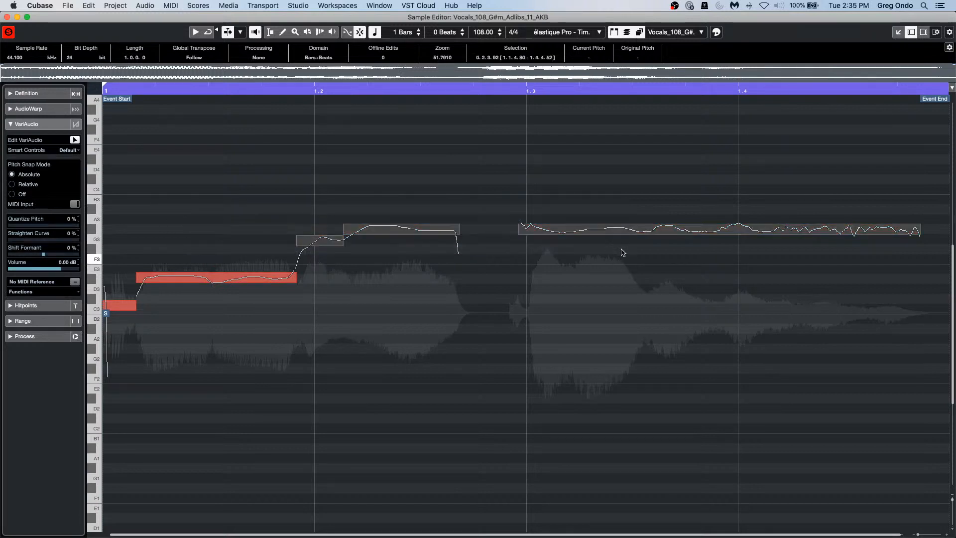
drag(718, 242, 726, 352)
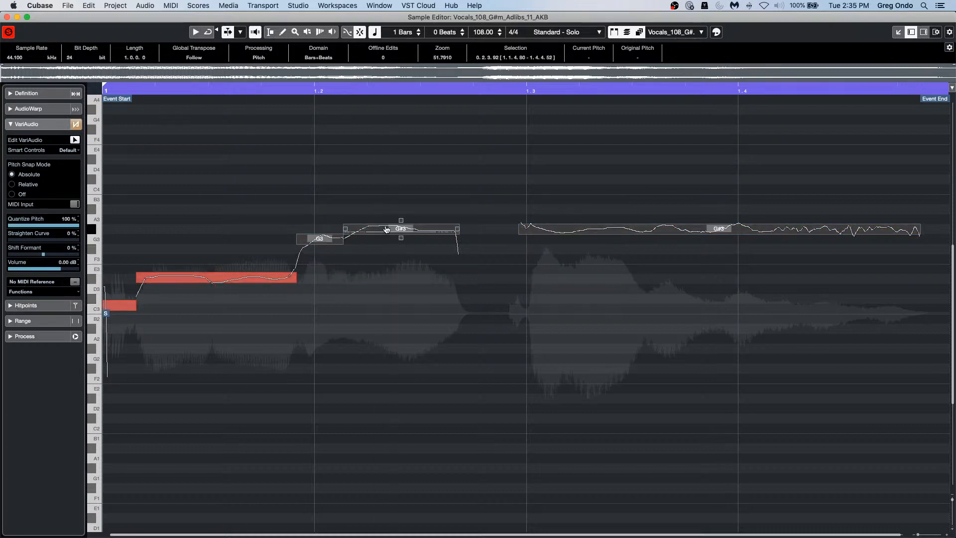
drag(388, 230, 390, 212)
click(214, 331)
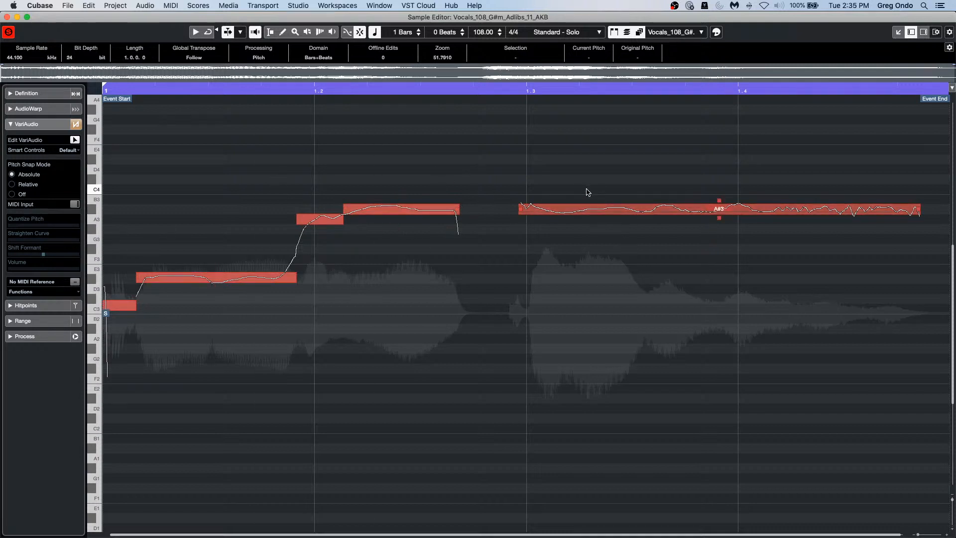
click(21, 293)
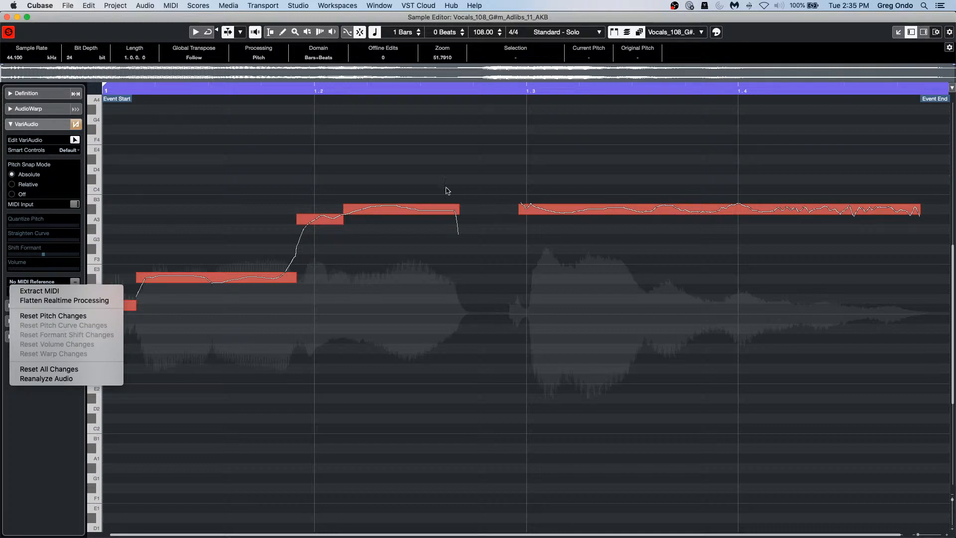
click(7, 17)
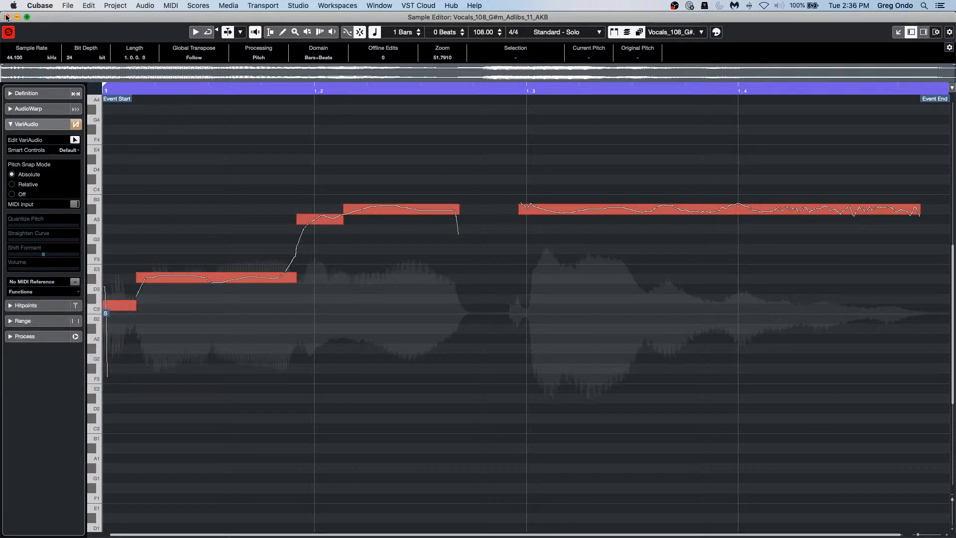
Step: Close the Vocals_108 adlib Sample Editor window to return to the project
click(6, 17)
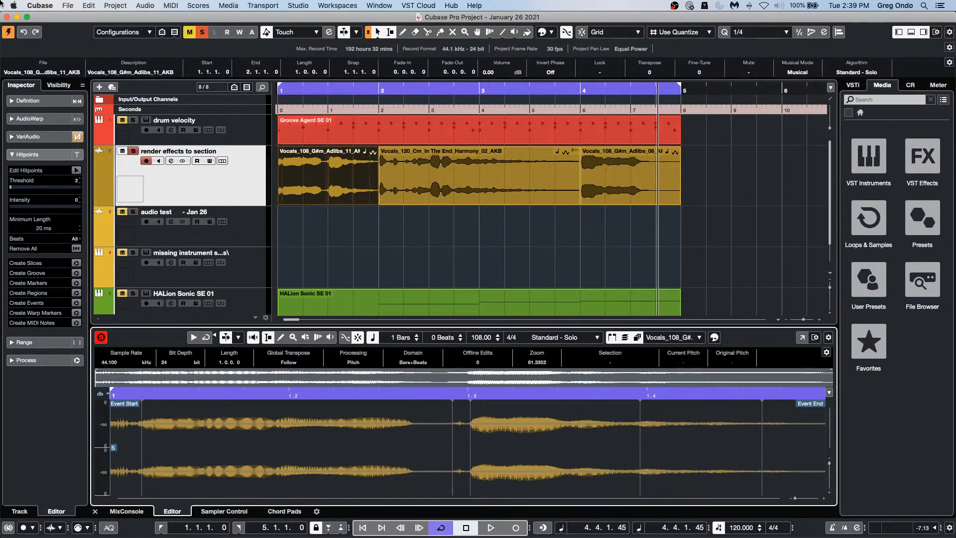
Step: Show the Loudness meter in the right-zone Meter panel and review its settings
click(909, 89)
click(930, 89)
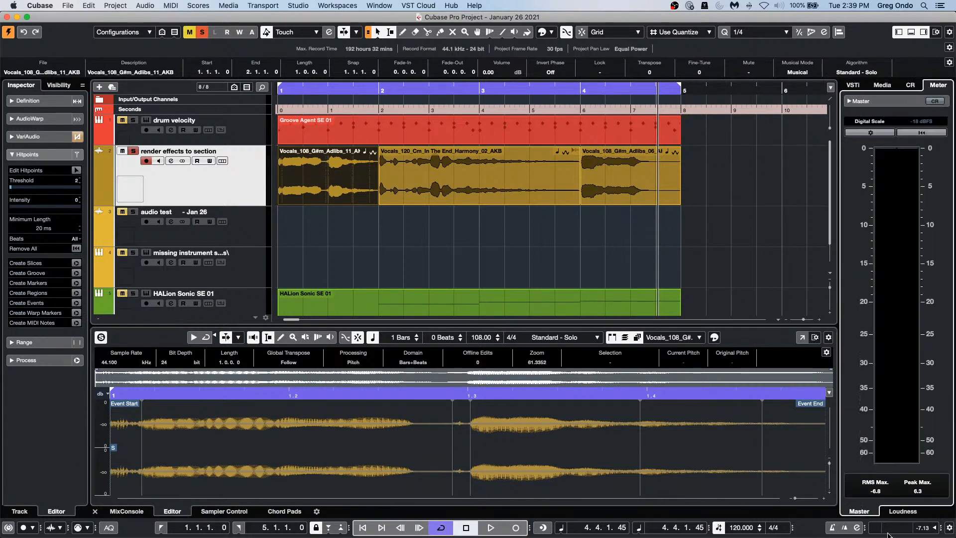
click(903, 513)
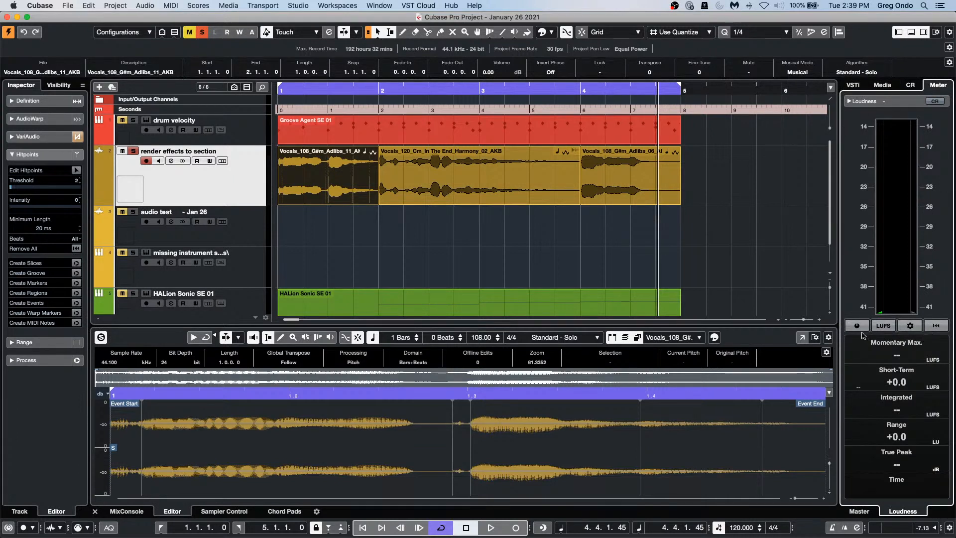
click(911, 327)
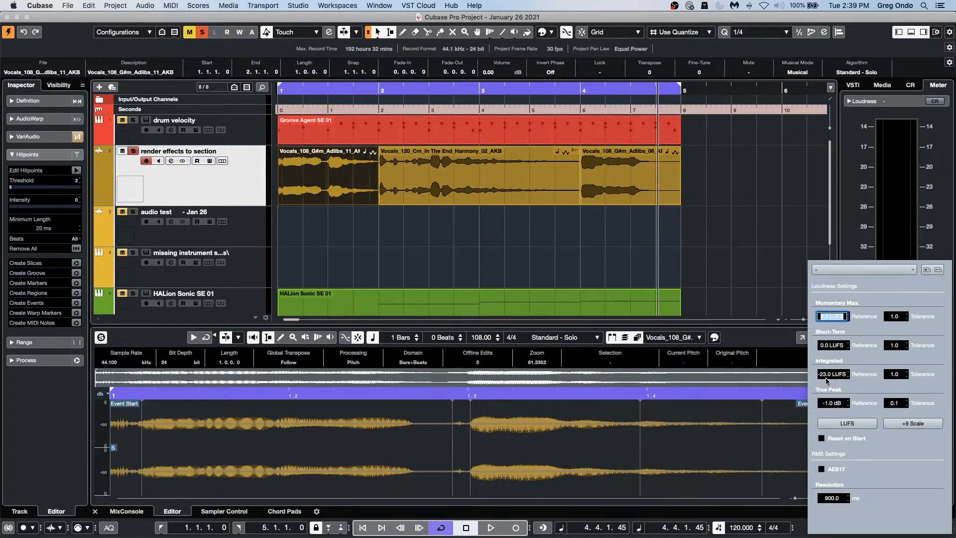
click(795, 220)
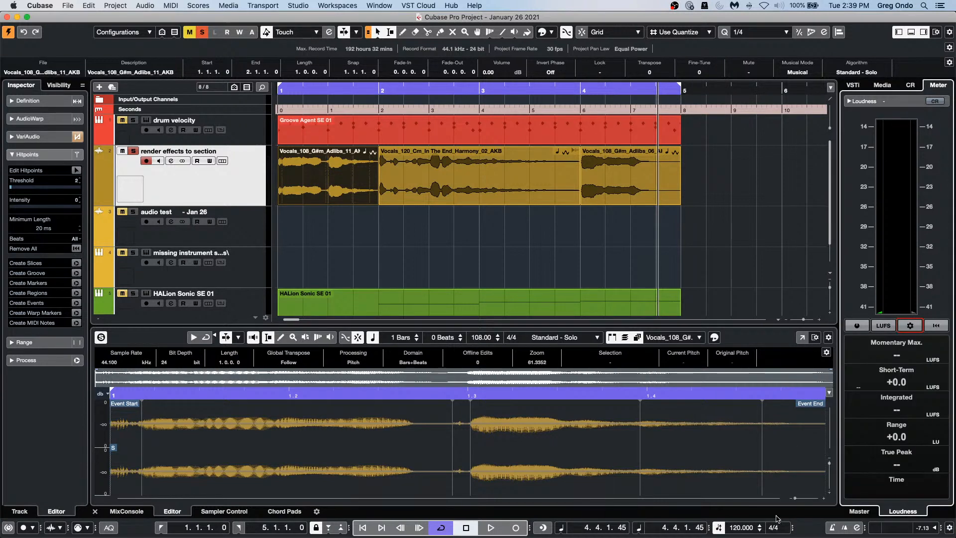
Step: Reopen the Loudness settings and select the -23.0 LUFS Integrated reference value
click(859, 512)
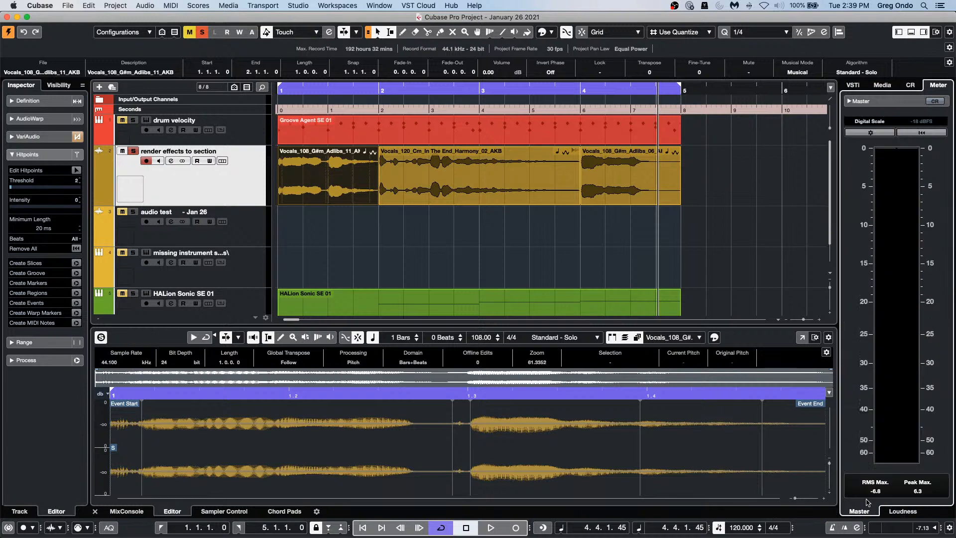
click(896, 513)
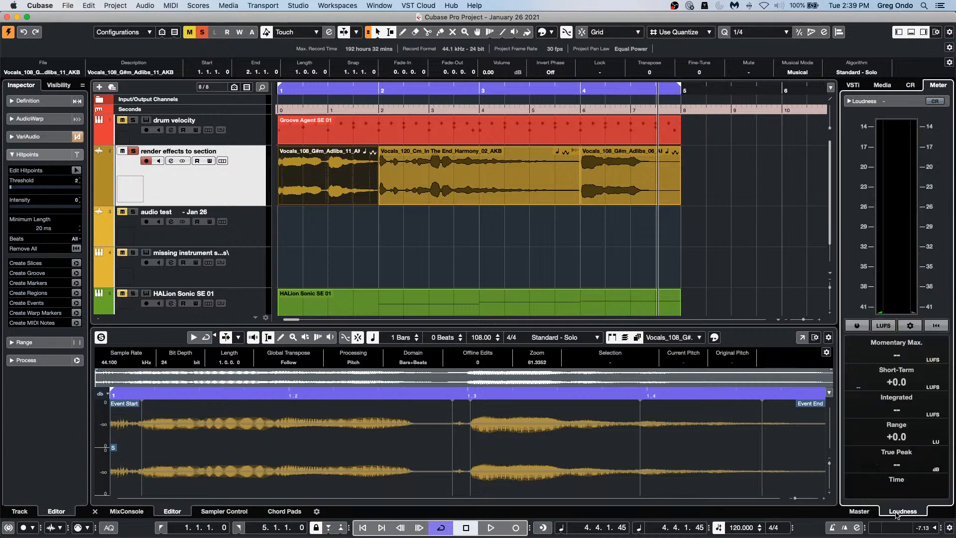
click(910, 326)
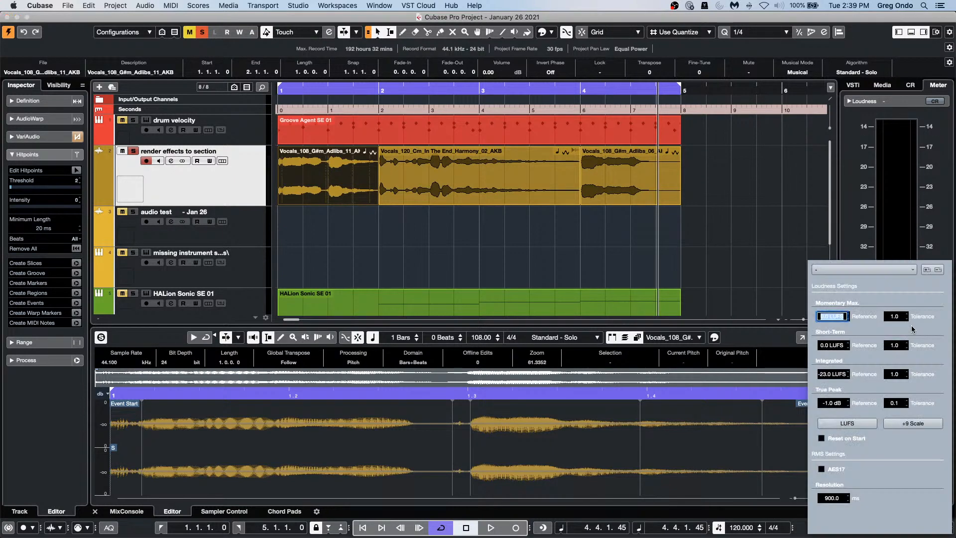
click(829, 375)
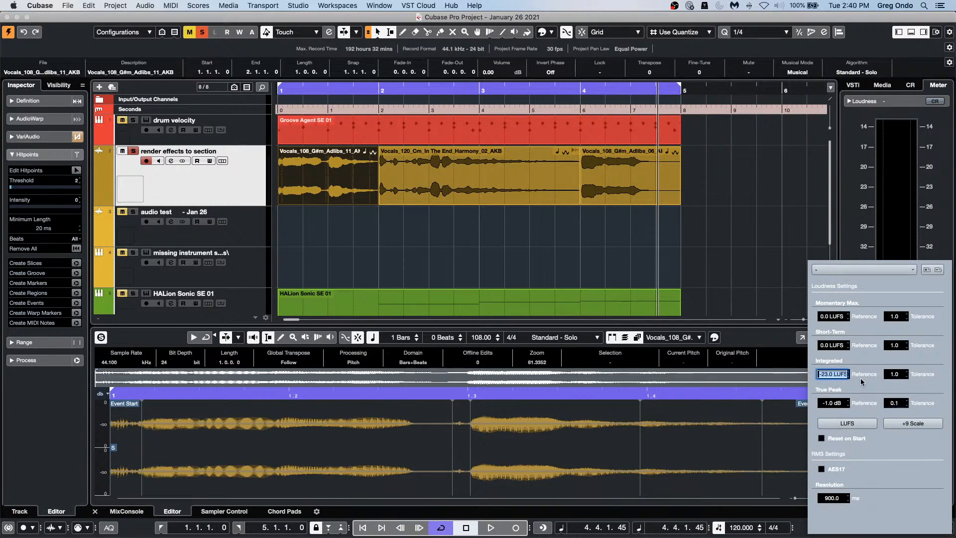
click(736, 281)
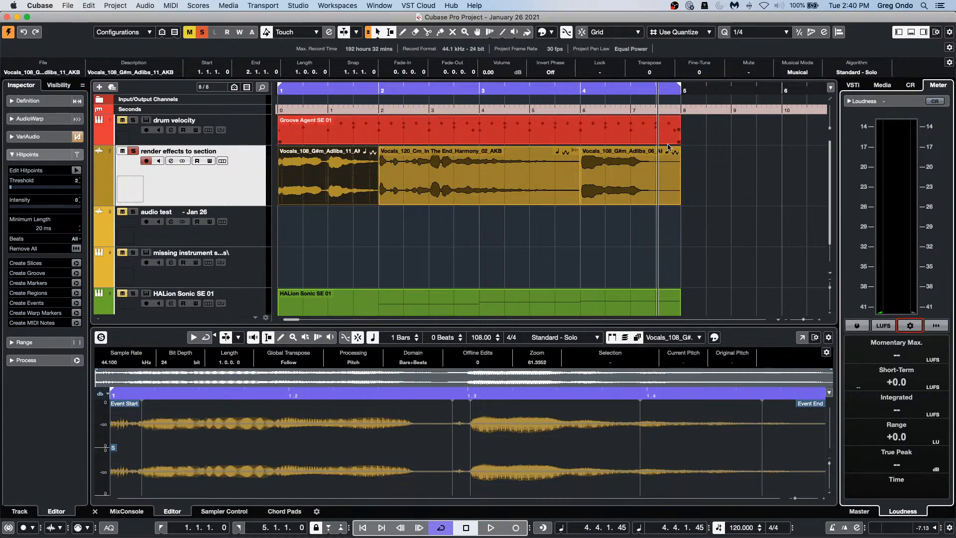
Step: Set the cycle locators to bars 7–8 with the playhead just before bar 7
click(613, 91)
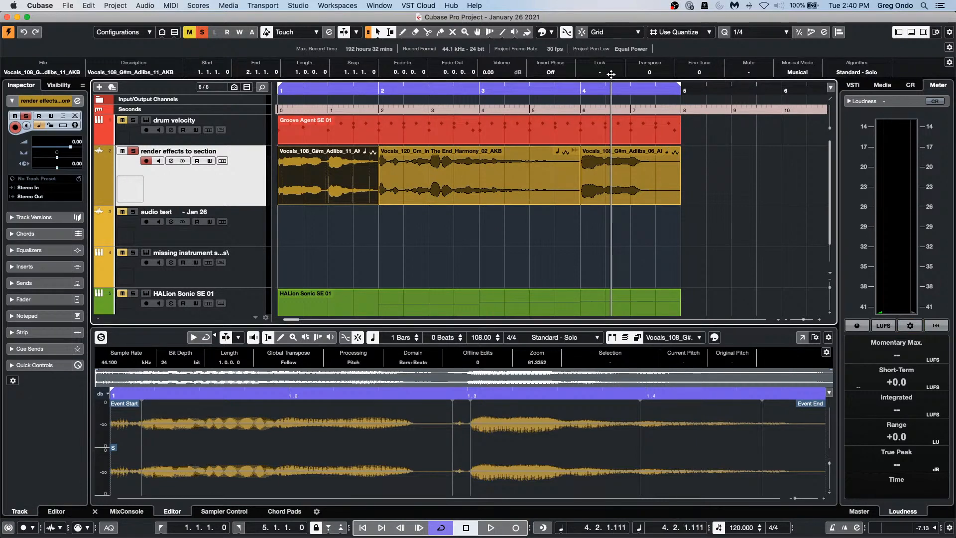
drag(612, 91, 611, 62)
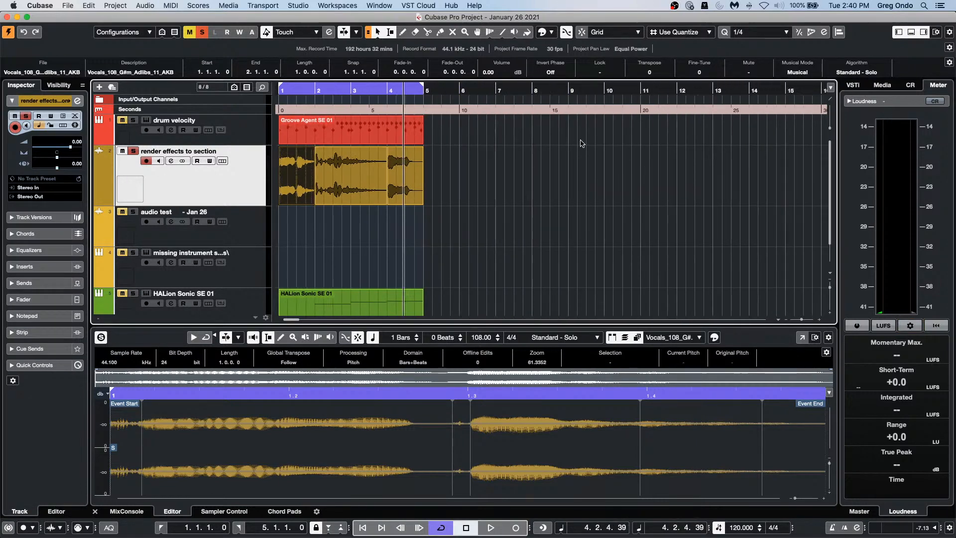
super+click(498, 94)
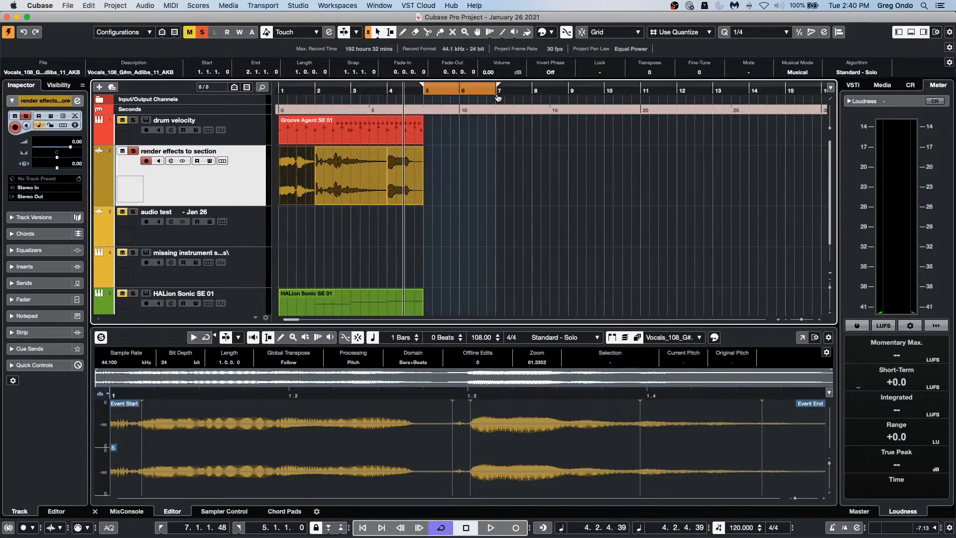
alt+click(533, 92)
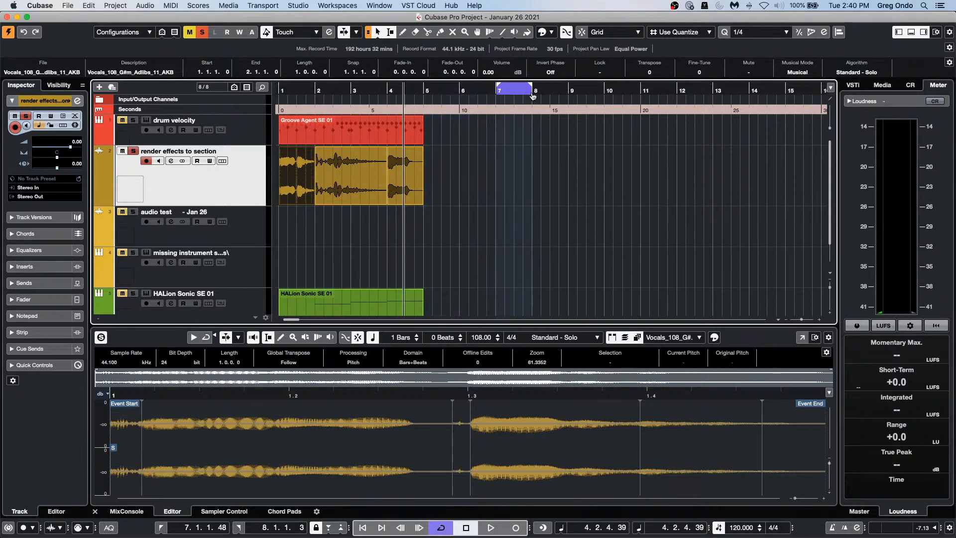
click(490, 105)
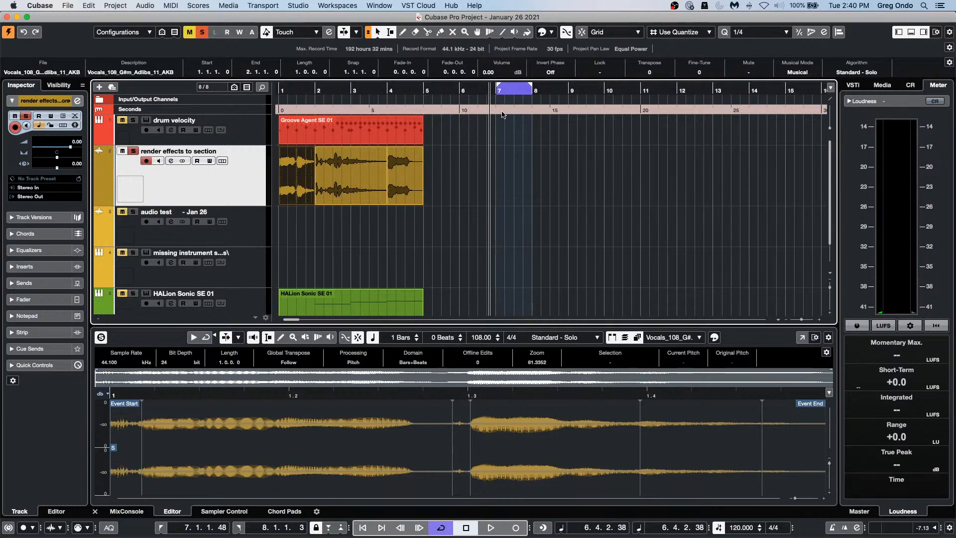
Step: Record a first take over bars 7–8, check the record mode options, then delete it
click(516, 527)
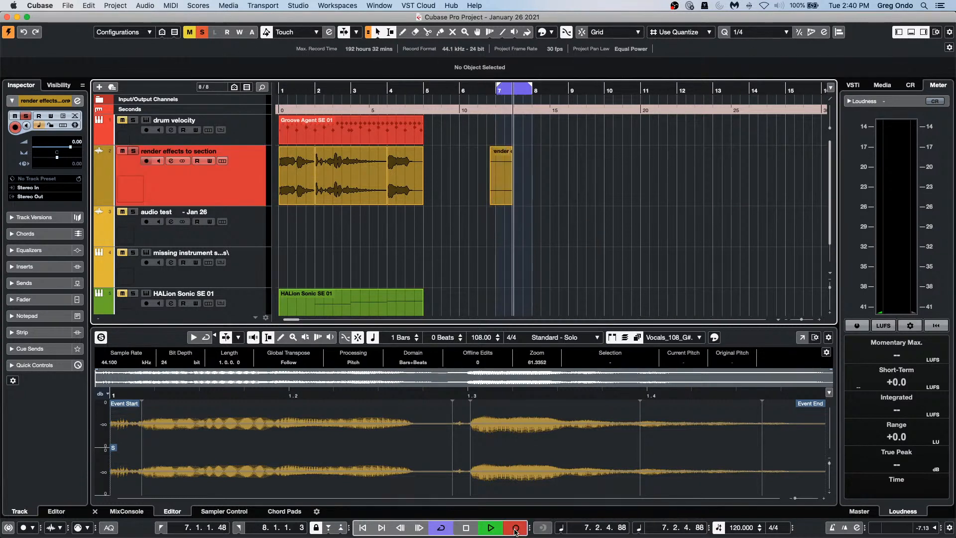
key(space)
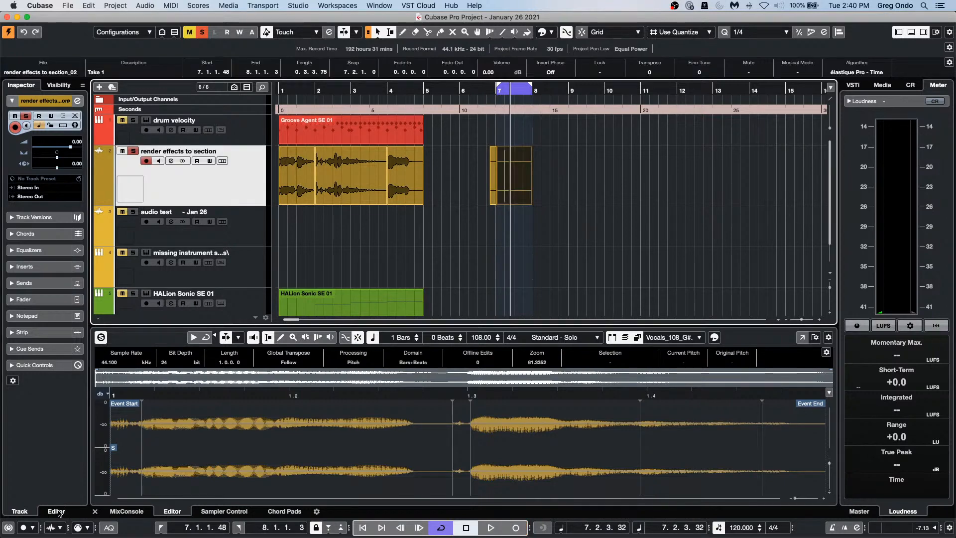
click(24, 528)
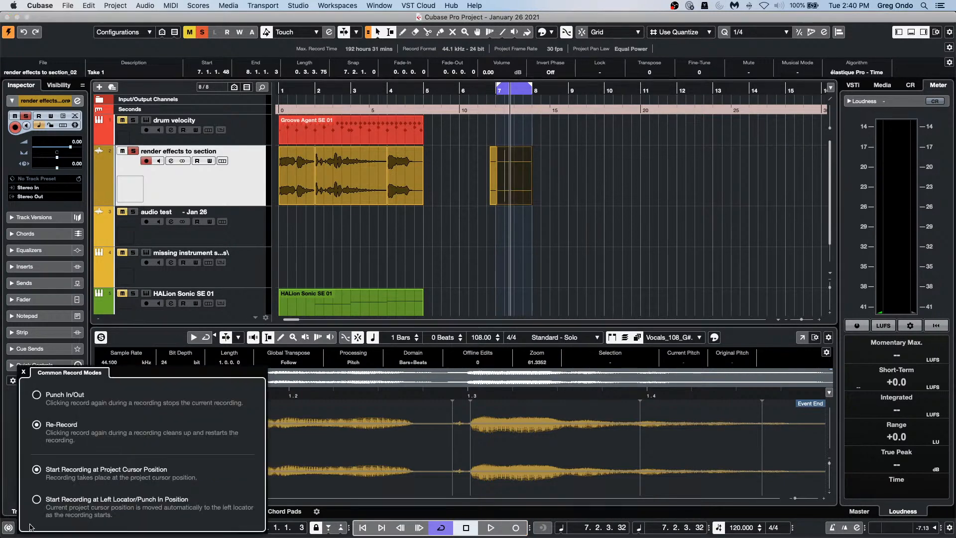
click(756, 180)
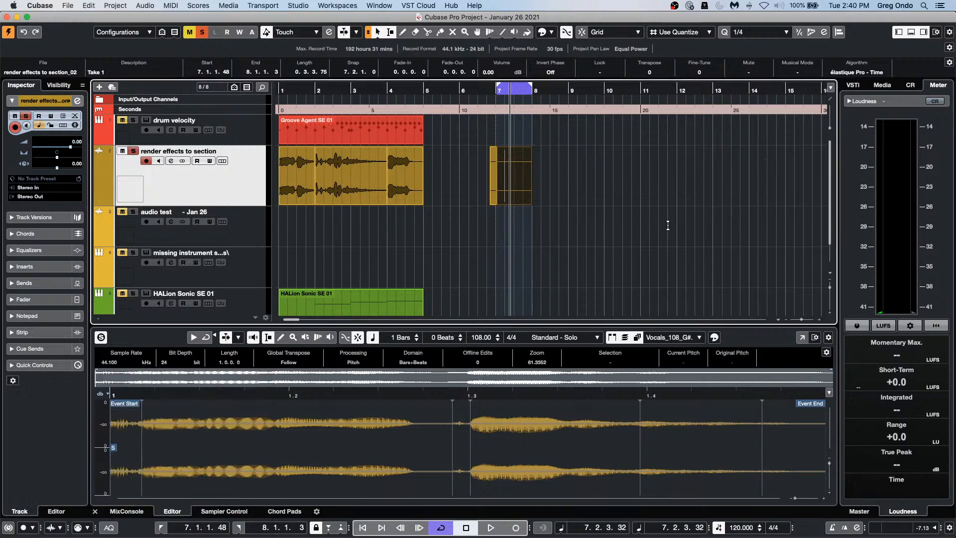
key(Delete)
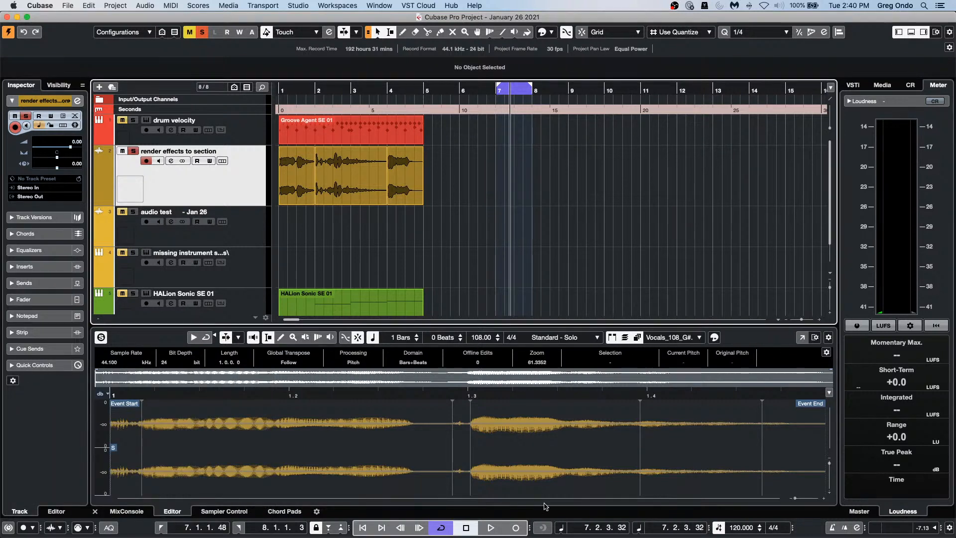
Step: Record two more takes over bars 7–8, then zoom in and remove the takes
click(520, 528)
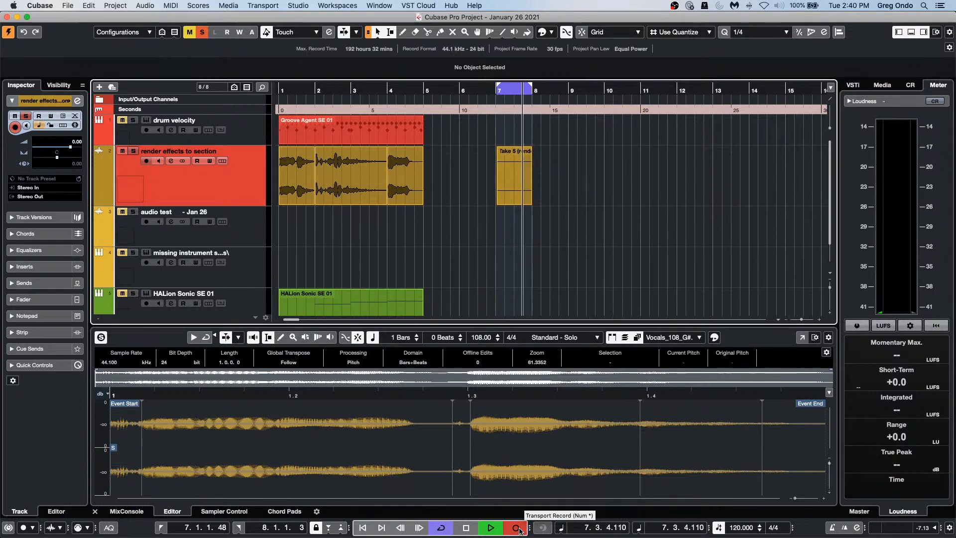
key(space)
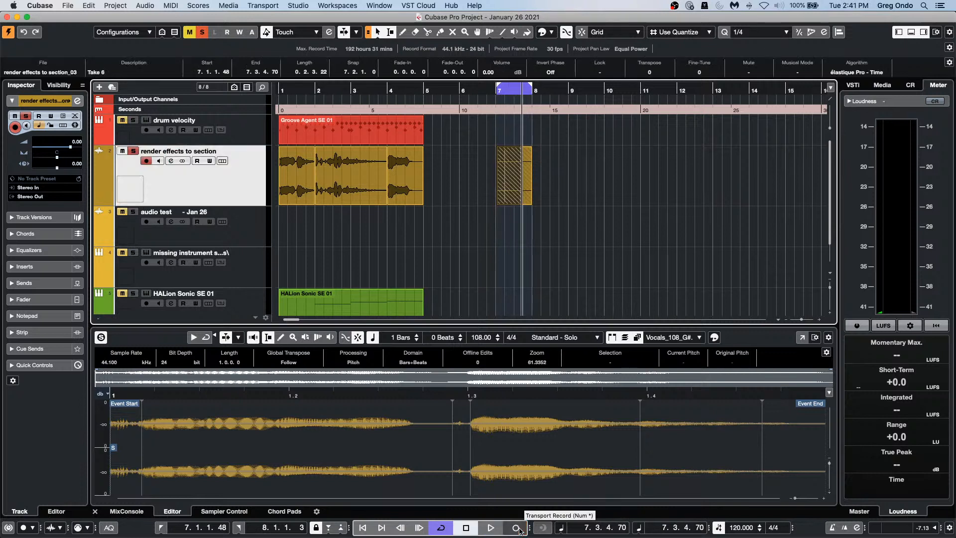
click(516, 527)
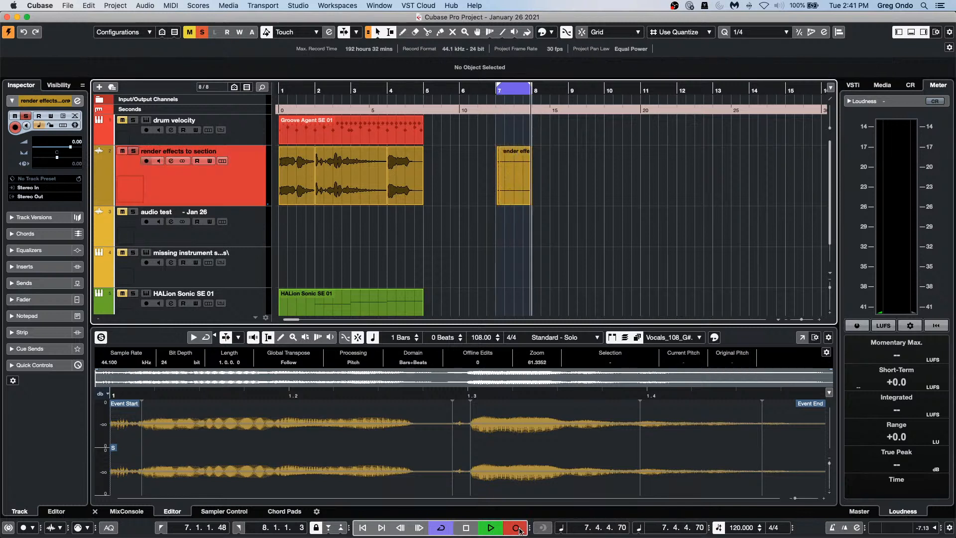
key(space)
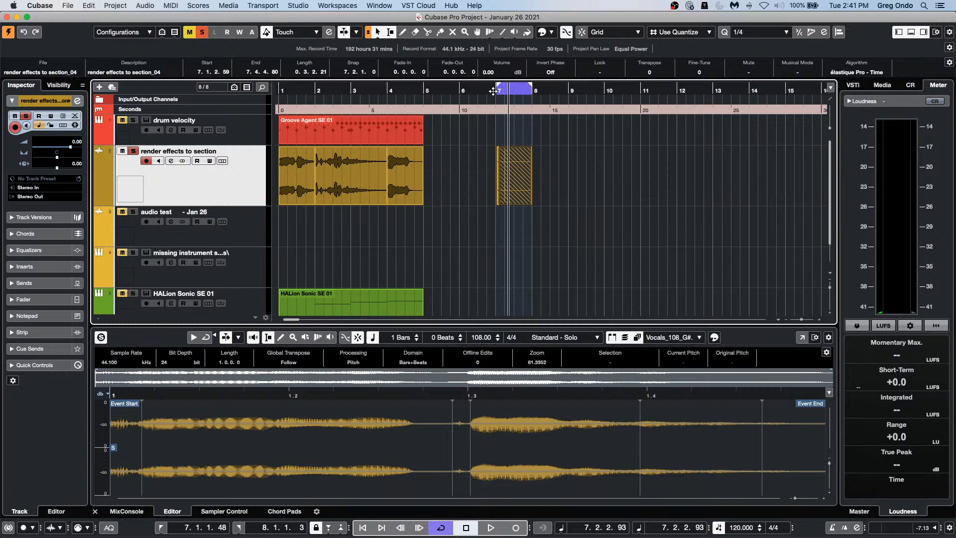
drag(496, 92, 492, 103)
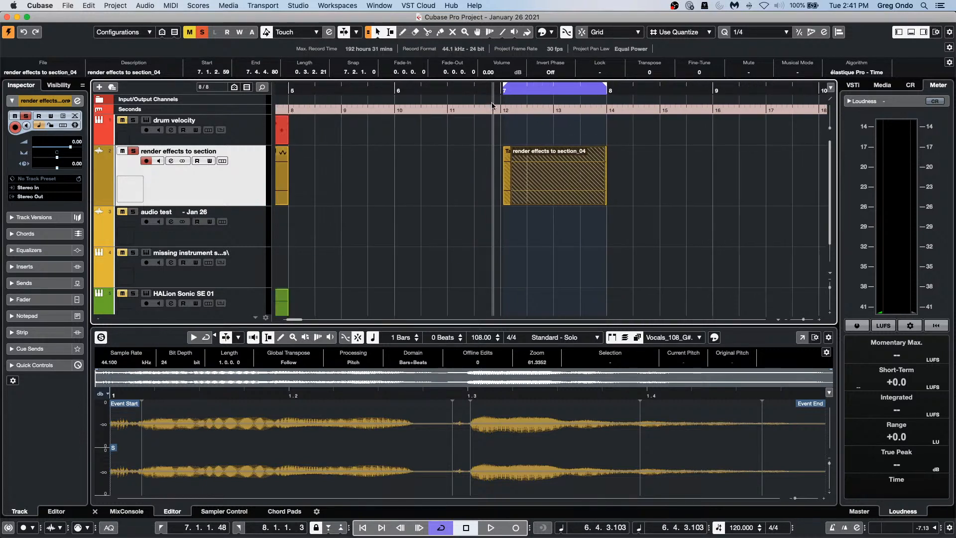
key(Delete)
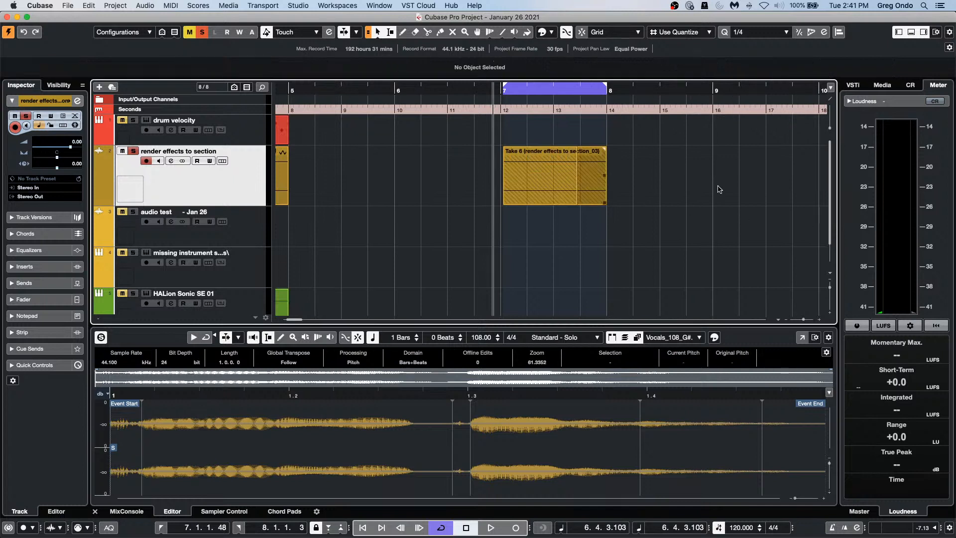
key(super+z)
Step: Mark a range from bar 7.1.4.110 to 7.4.2.36 and show the Transport Punch Points options
drag(525, 171, 589, 180)
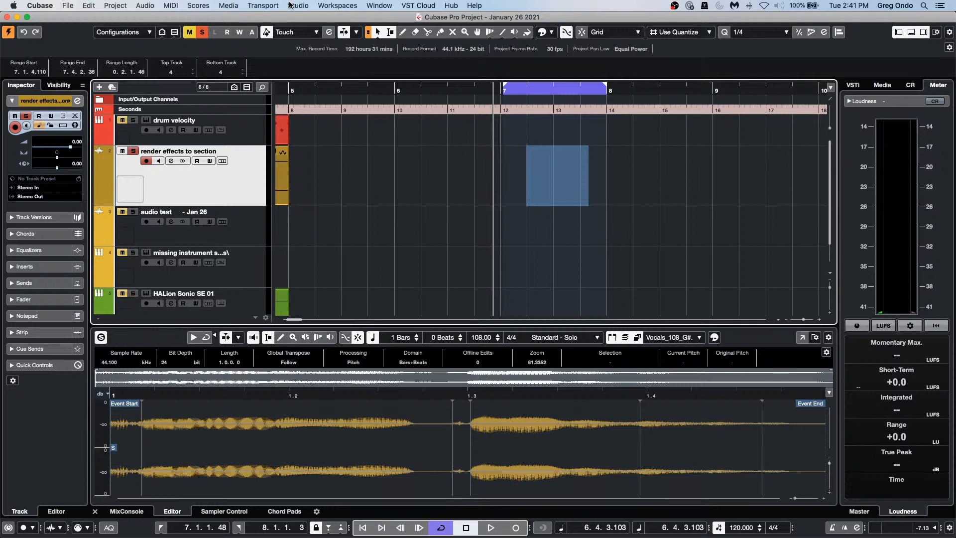
click(263, 5)
mouse_move(326, 54)
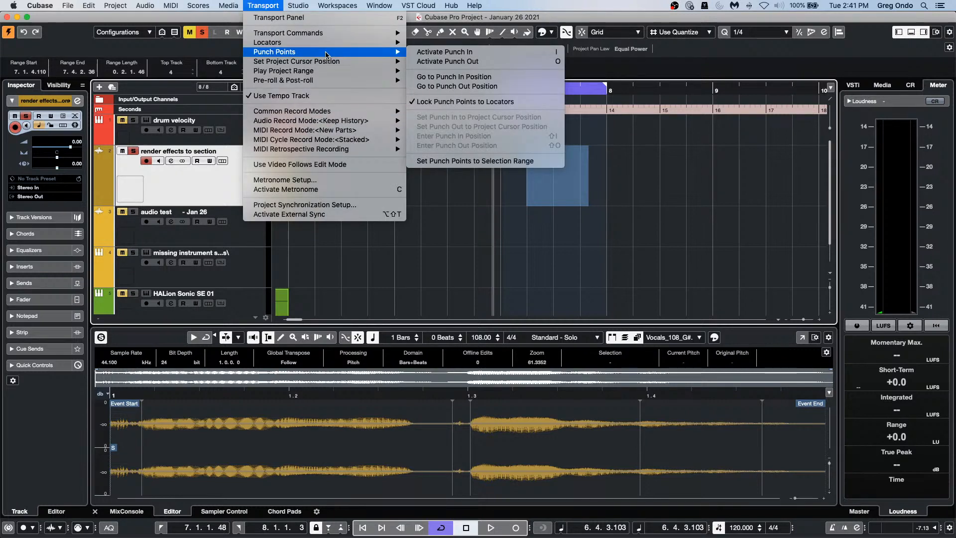
Step: Set punch points to the bar 7–8 selection and record Take 10 on the render effects track, punching out and back in
click(461, 161)
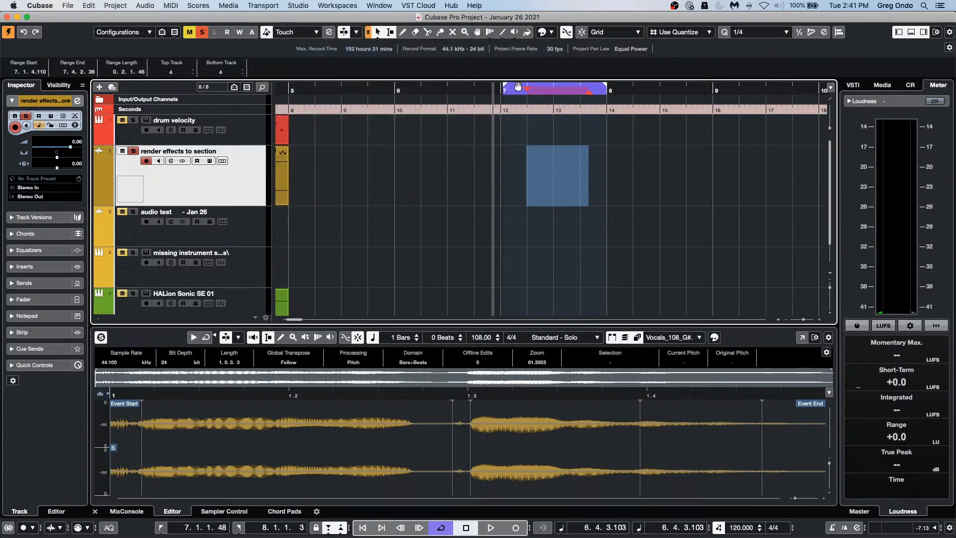
key(KP_Multiply)
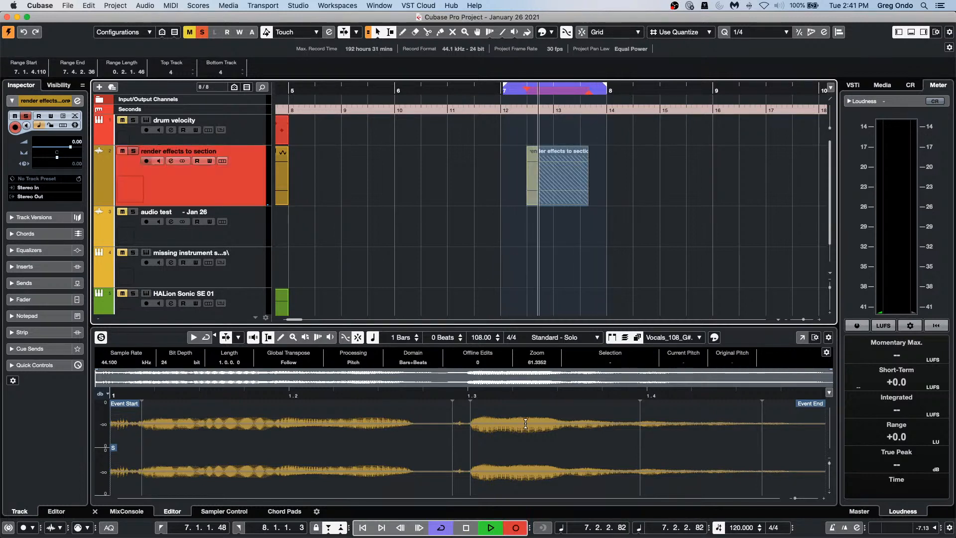
click(519, 529)
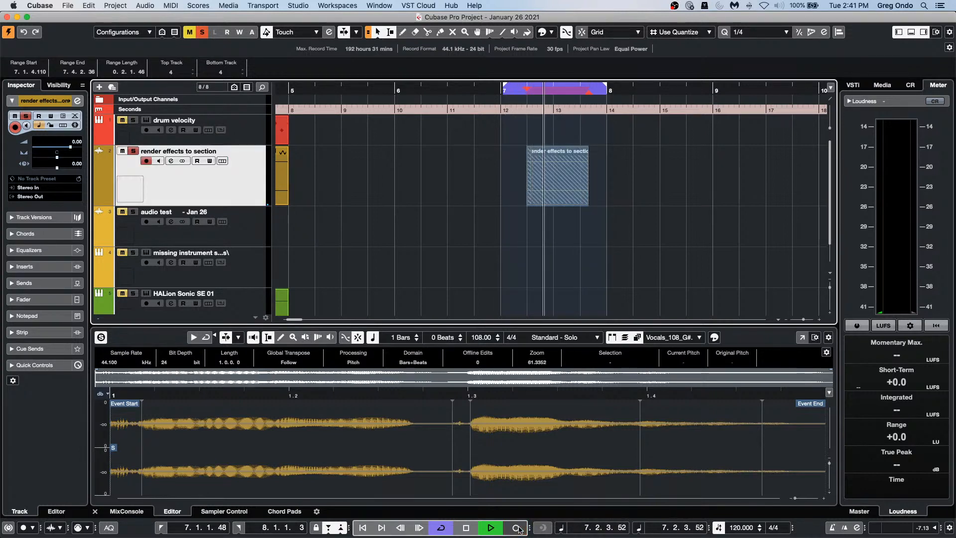
click(519, 529)
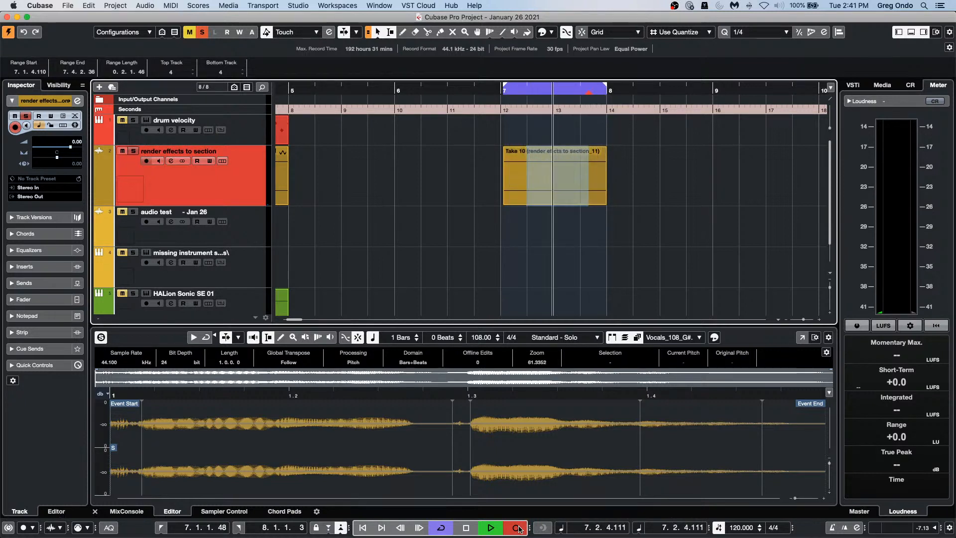
click(517, 527)
key(space)
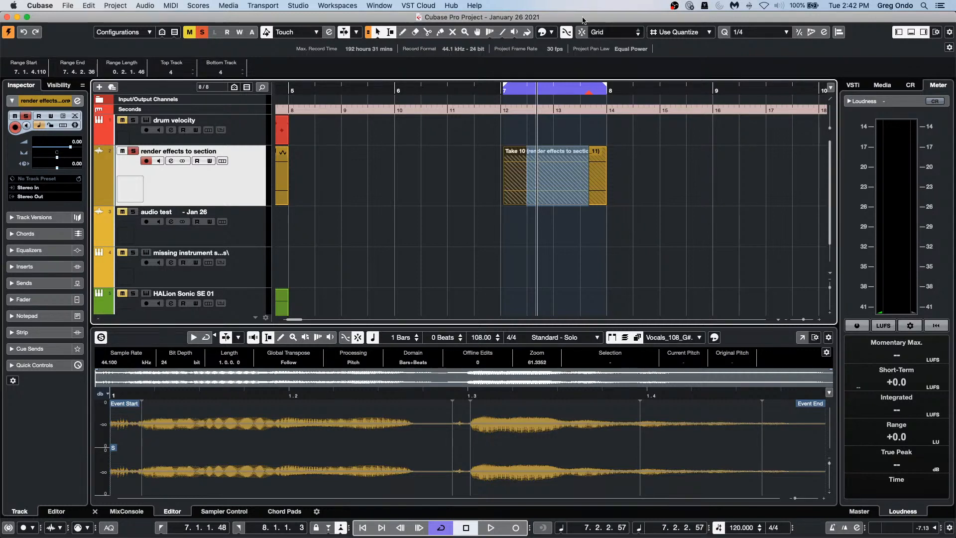
Step: Open the recent project 'Amos Moses - GO.cpr', zoom out to the whole arrangement, and play it
click(68, 6)
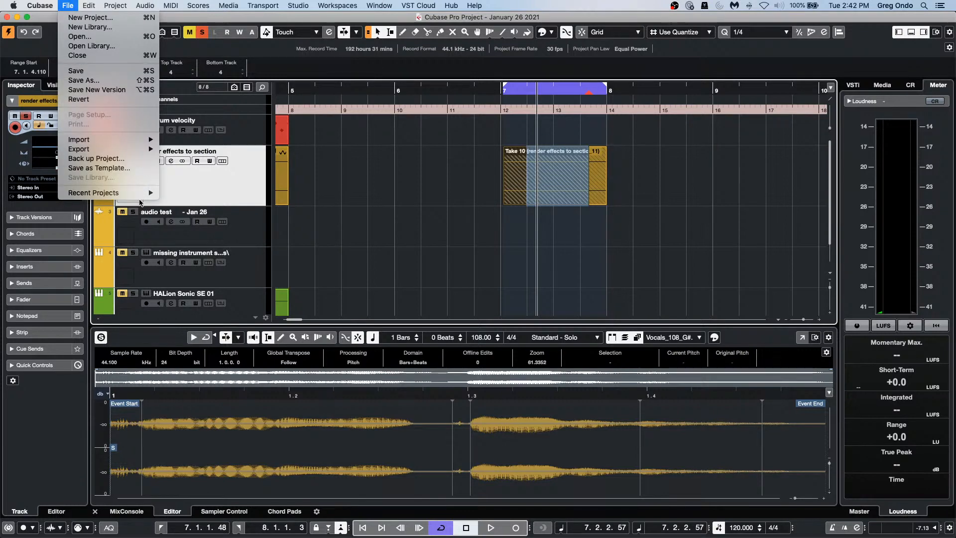
mouse_move(141, 194)
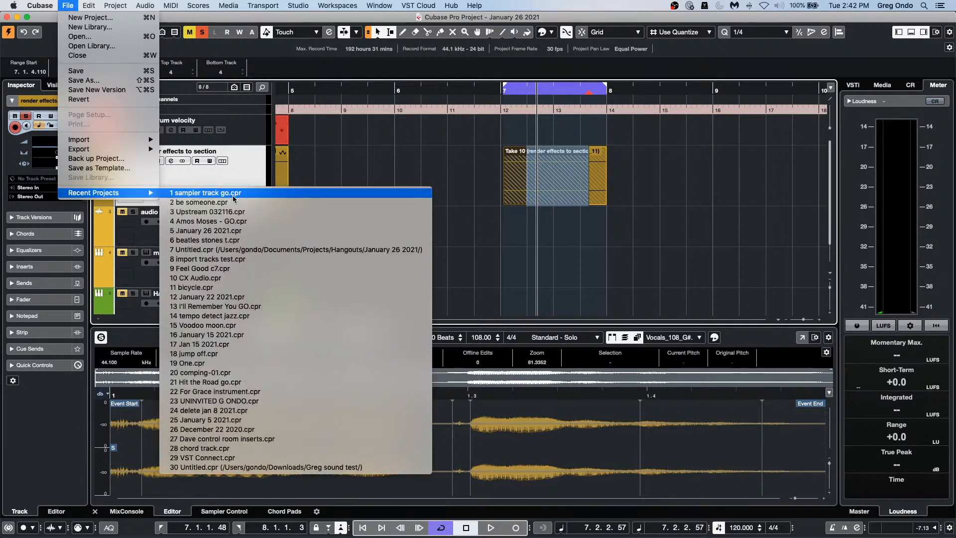
click(236, 221)
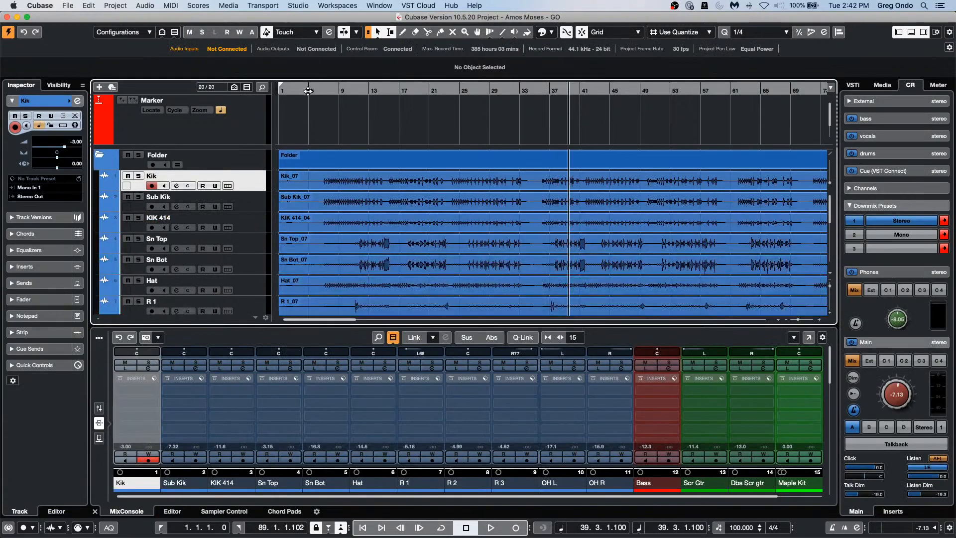
drag(309, 92, 309, 49)
key(space)
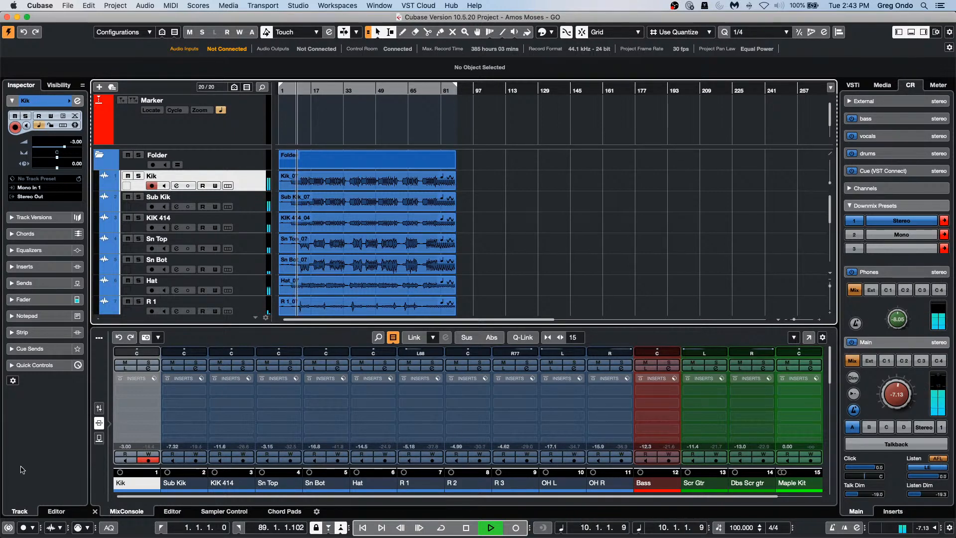
Step: Show the mixer channel faders and meters, and set the global meter peaks to hold forever
click(99, 408)
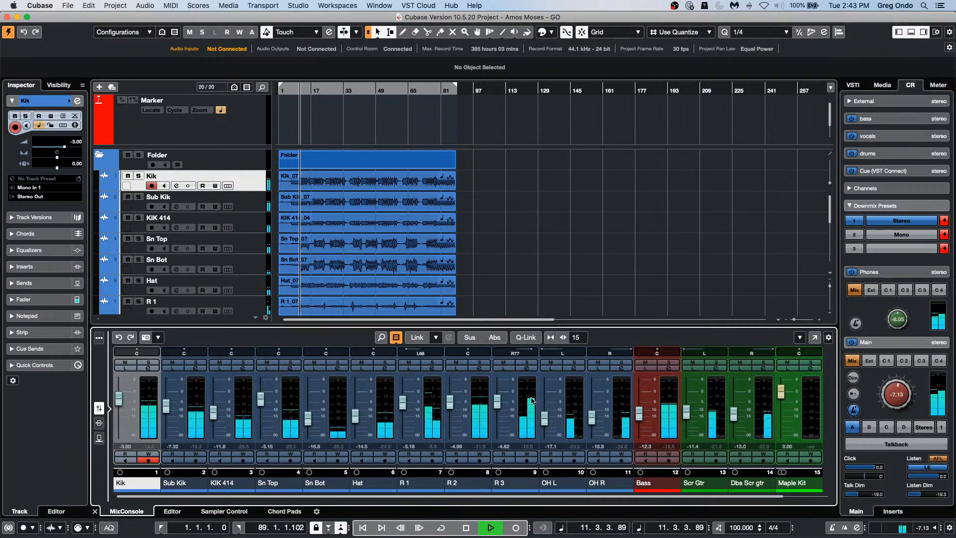
right_click(379, 408)
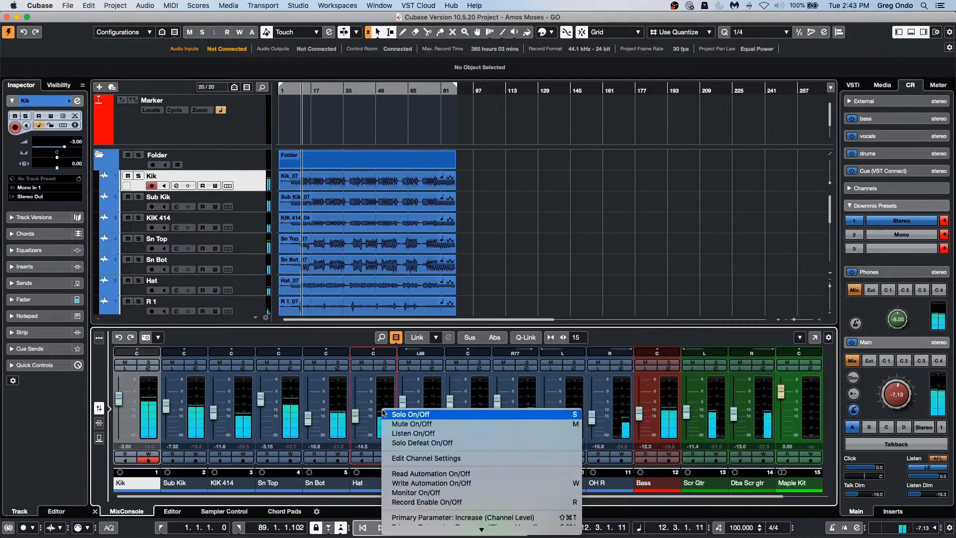
mouse_move(460, 536)
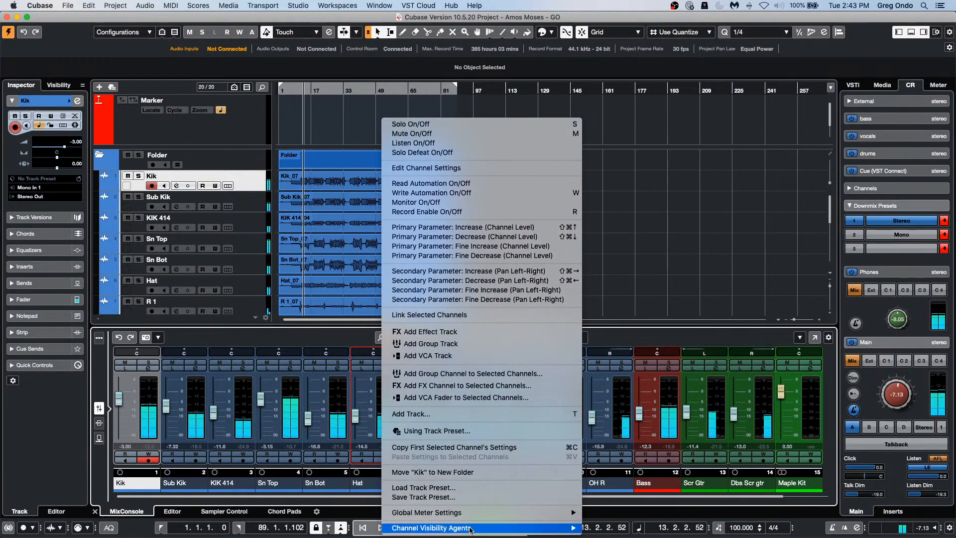
mouse_move(503, 513)
mouse_move(708, 503)
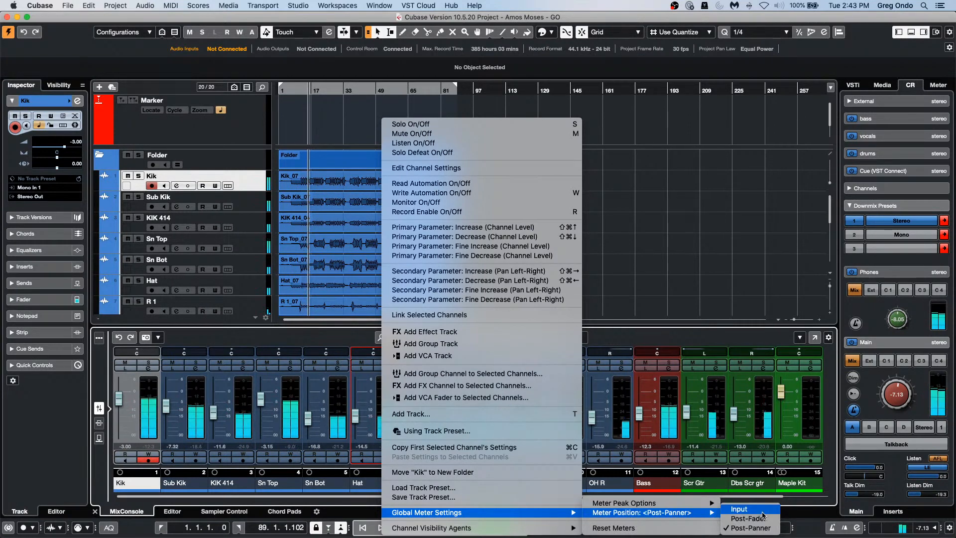
click(751, 513)
Step: Change the global meter position to Post-Fader in the mixer's meter settings
right_click(388, 408)
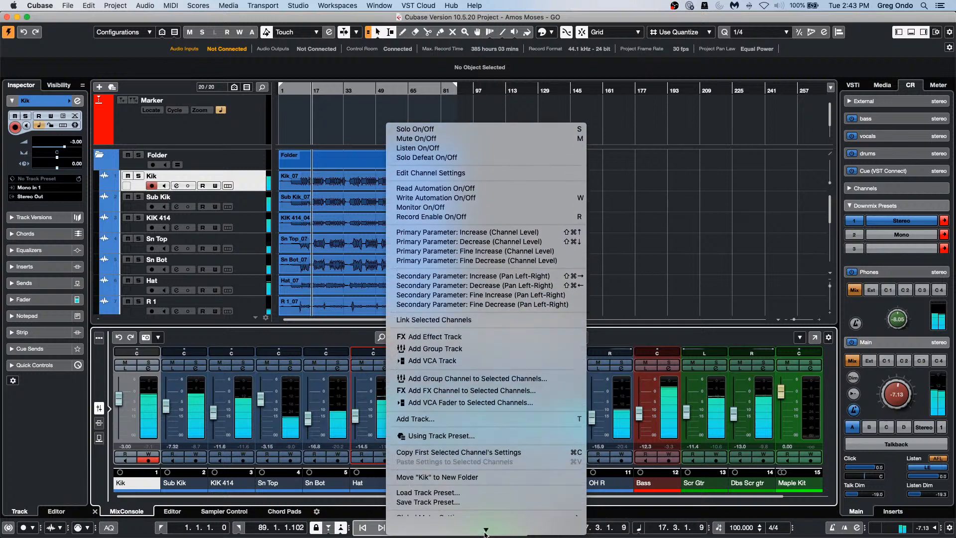
mouse_move(527, 524)
mouse_move(558, 512)
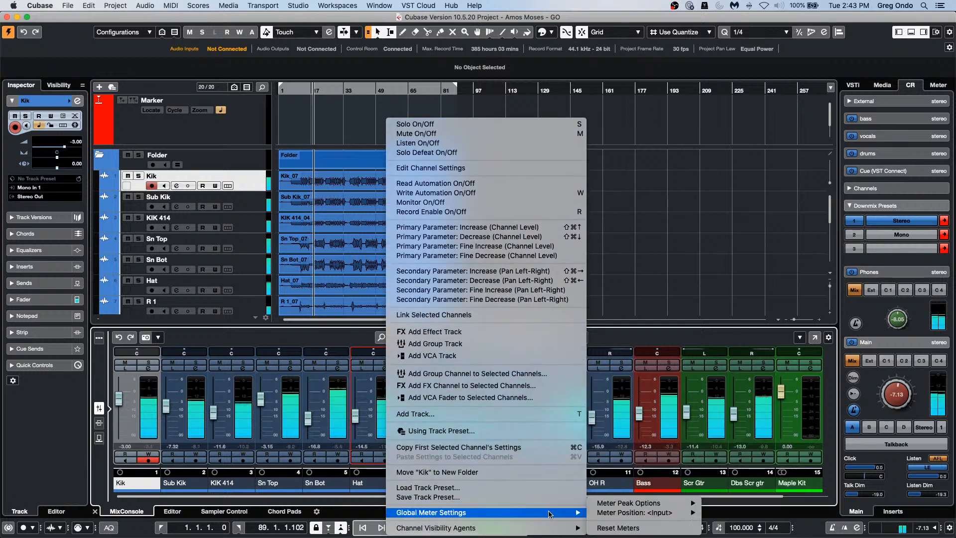
mouse_move(696, 515)
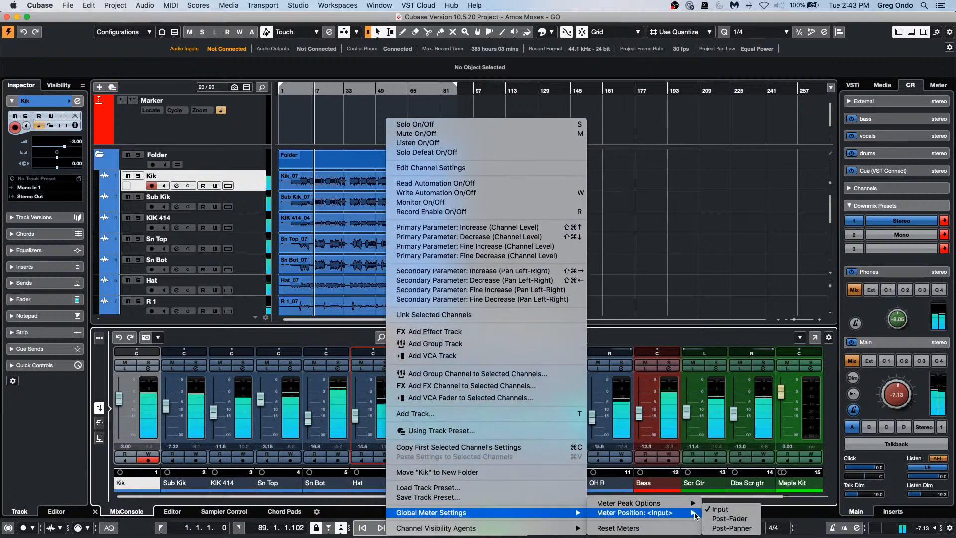
click(747, 518)
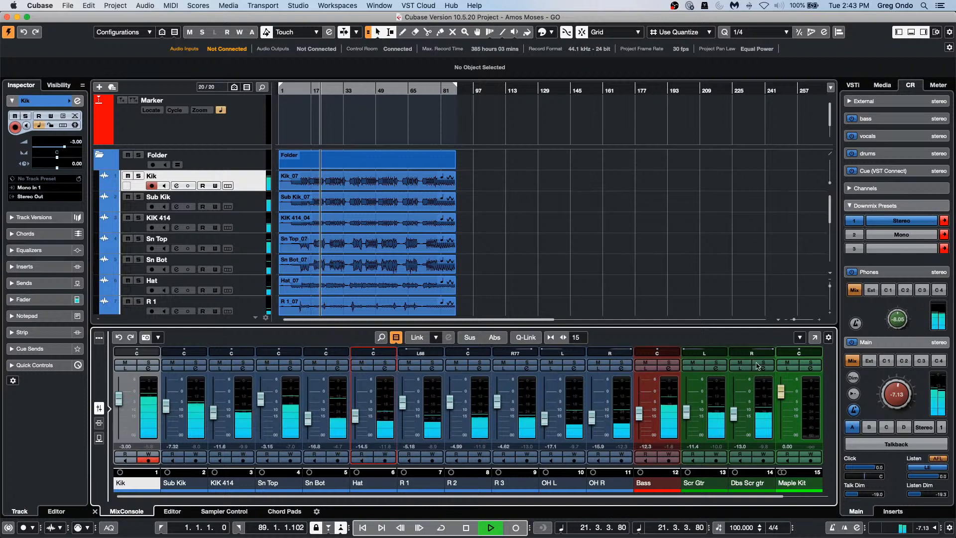
Step: Open the MixConsole in its own window with the meter bridge shown
click(815, 337)
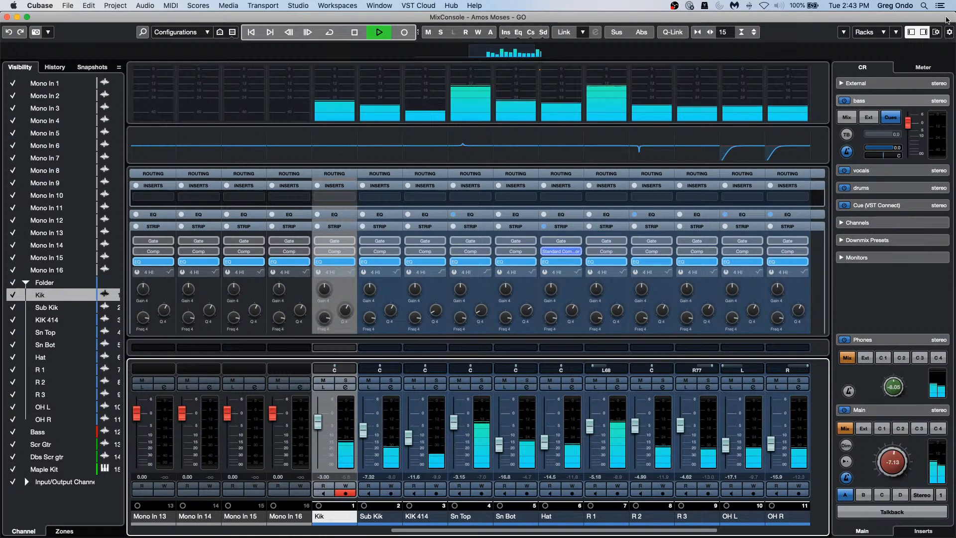
click(936, 32)
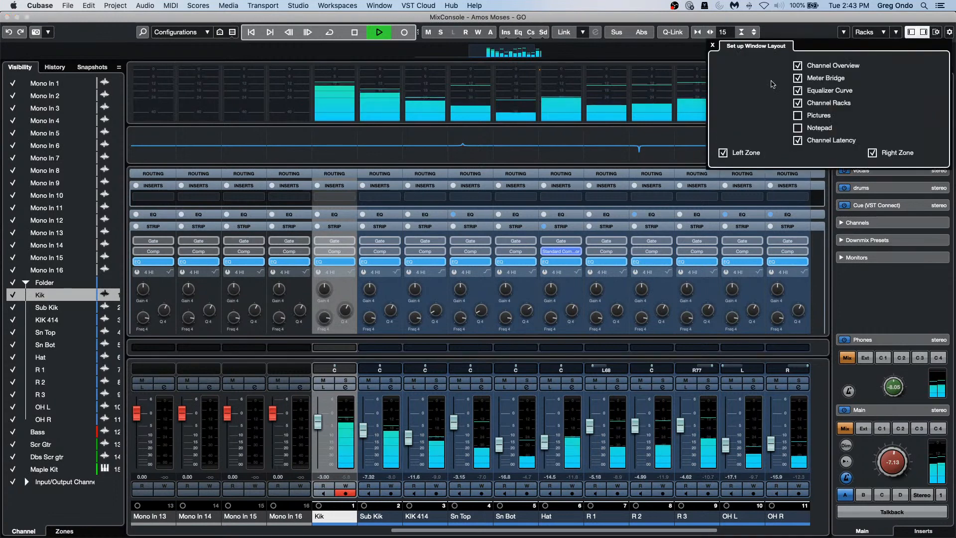
click(796, 79)
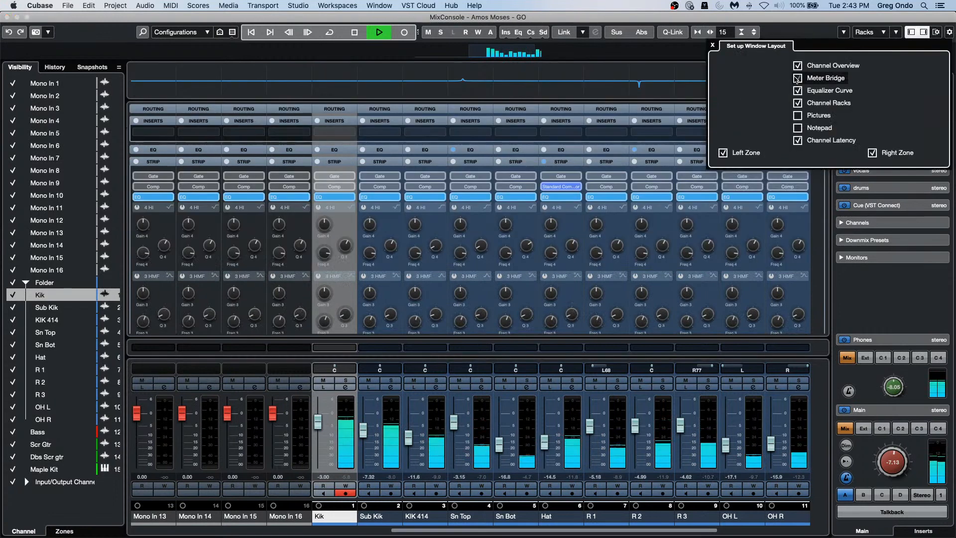
click(797, 78)
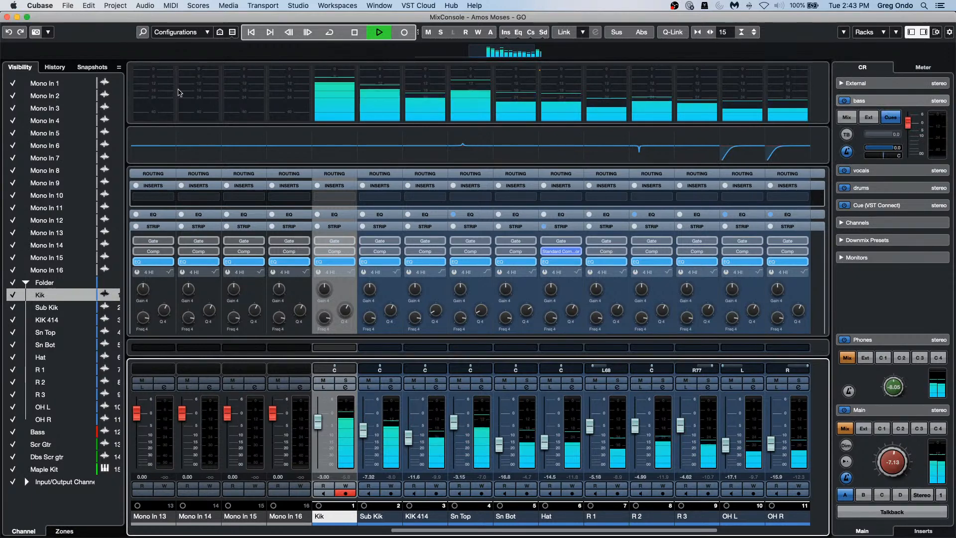
Step: Make meter bridge peaks hold forever and narrow the strips to fit 24 channels
right_click(434, 104)
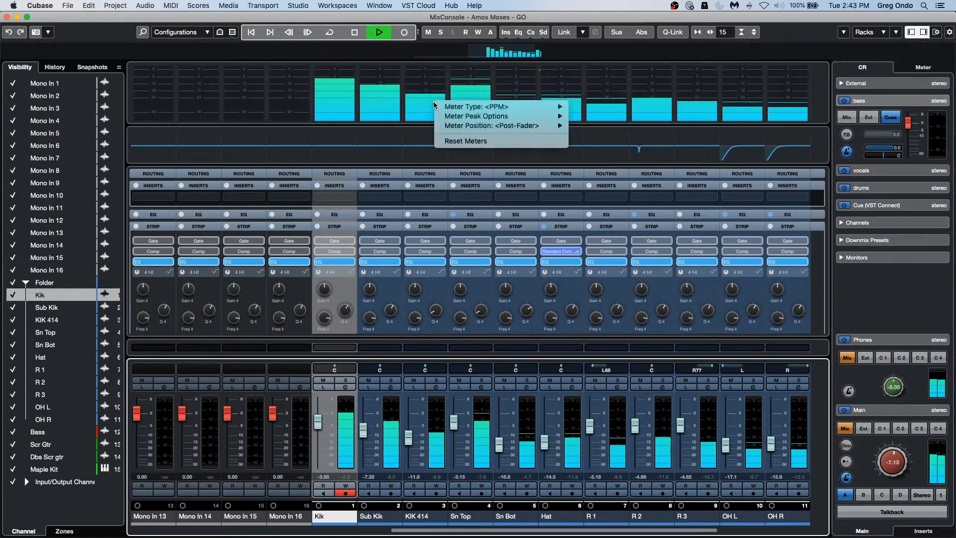
mouse_move(558, 106)
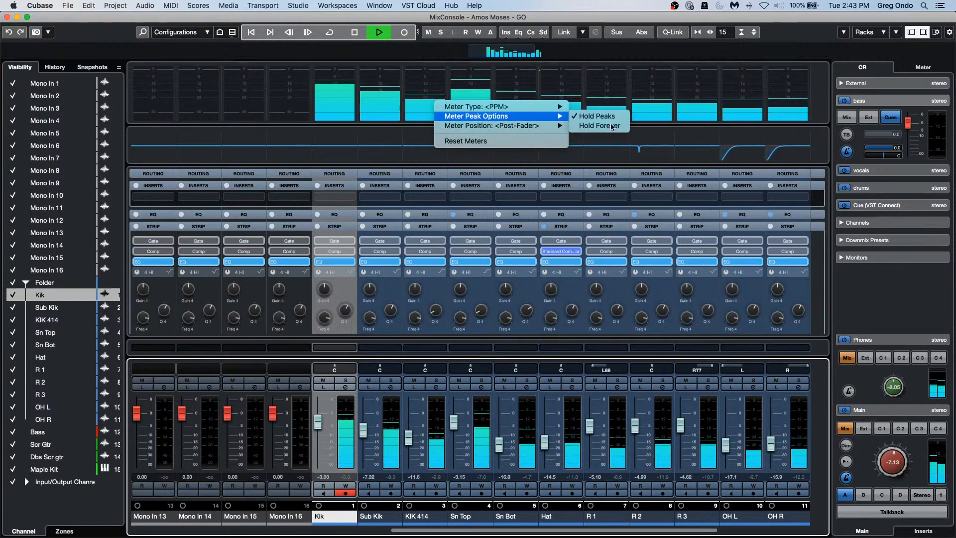
click(608, 126)
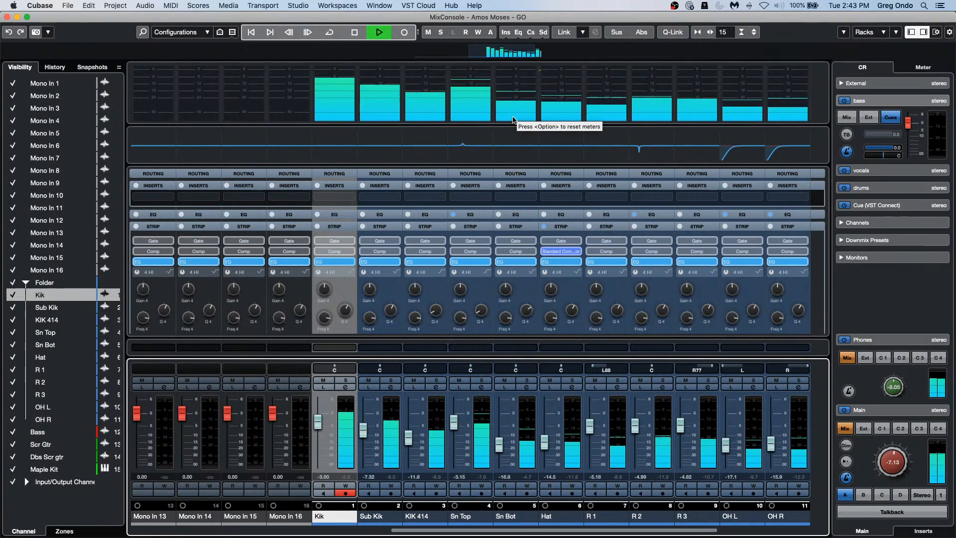
key(g)
key(g)
key(g)
key(g)
key(g)
key(g)
key(g)
key(g)
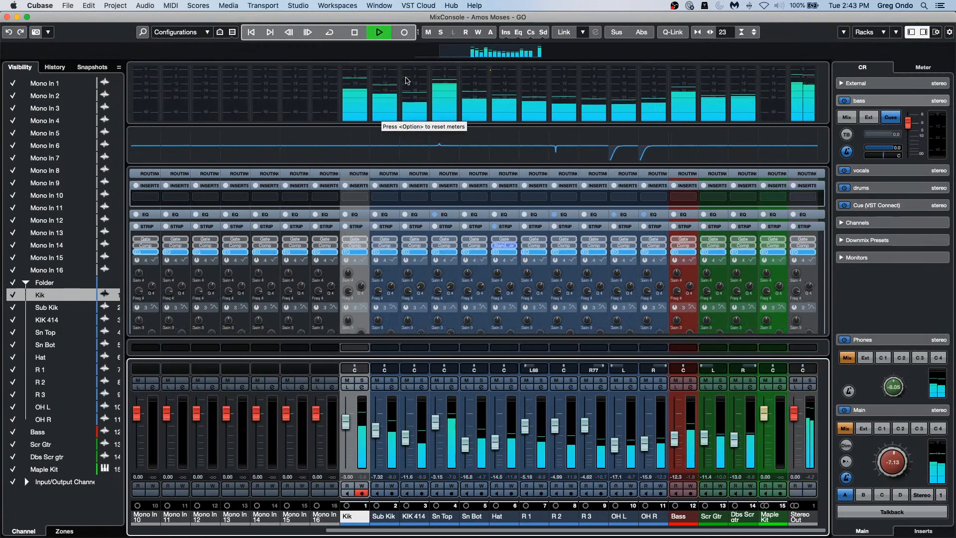
key(g)
Step: Switch the meter bridge to the Wave meter type and make it taller
right_click(508, 88)
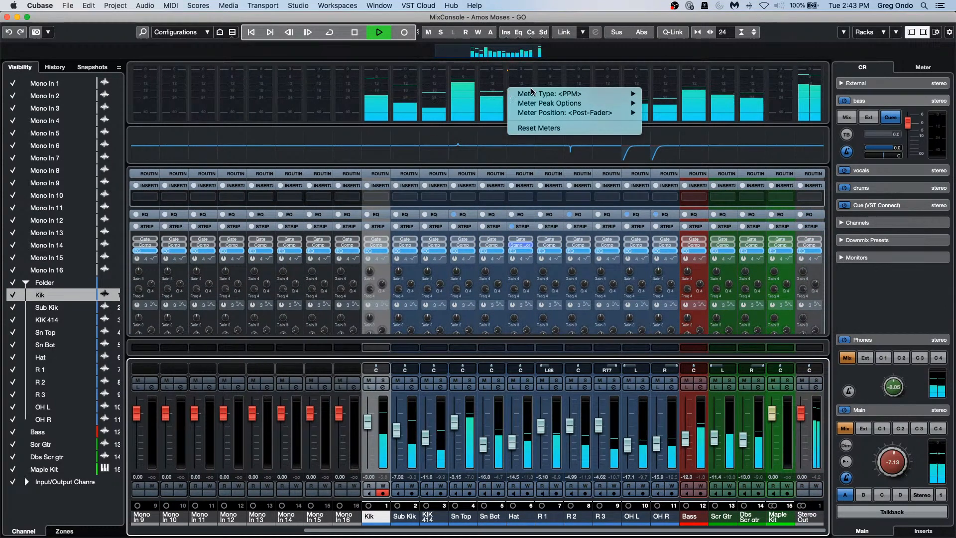
mouse_move(630, 94)
click(662, 103)
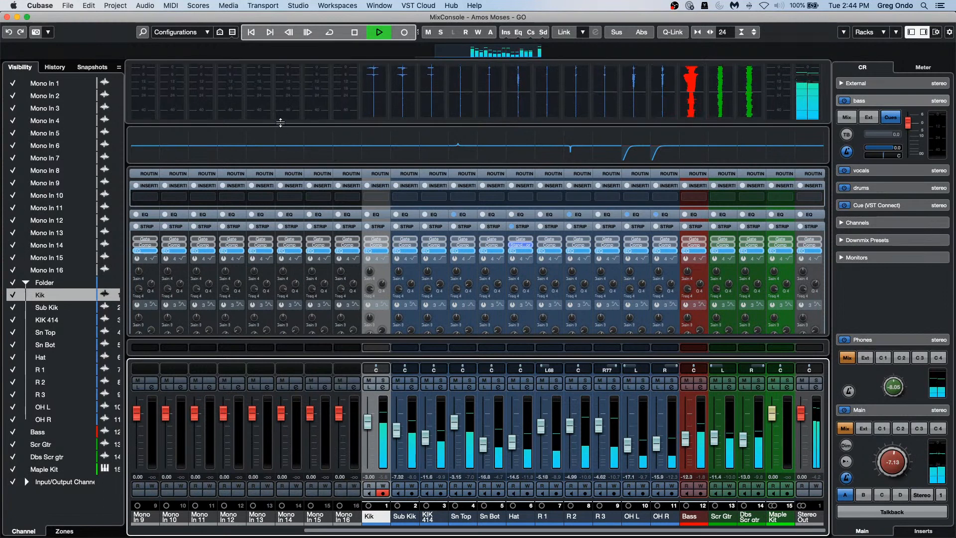
drag(281, 122, 280, 140)
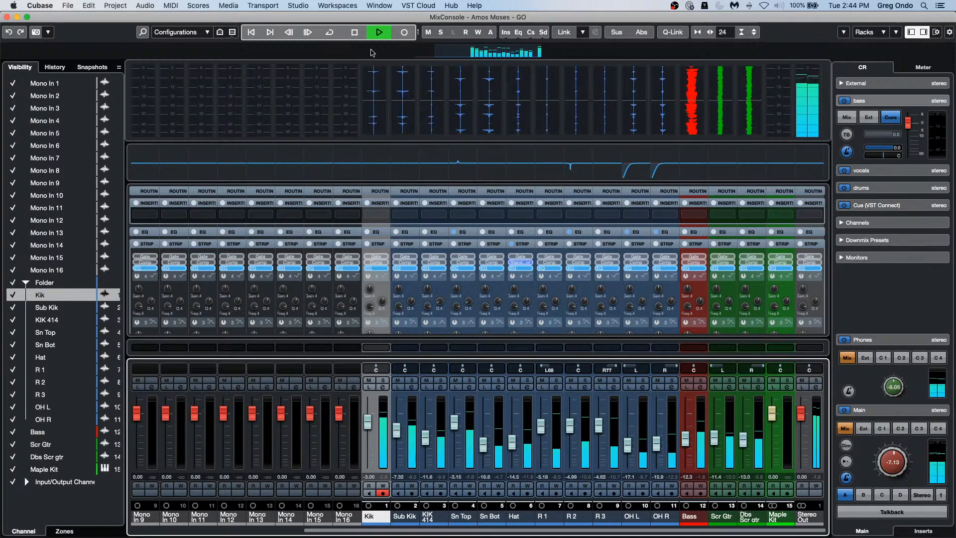
Step: Stop playback and open the Preferences at the Metering > Appearance page
key(space)
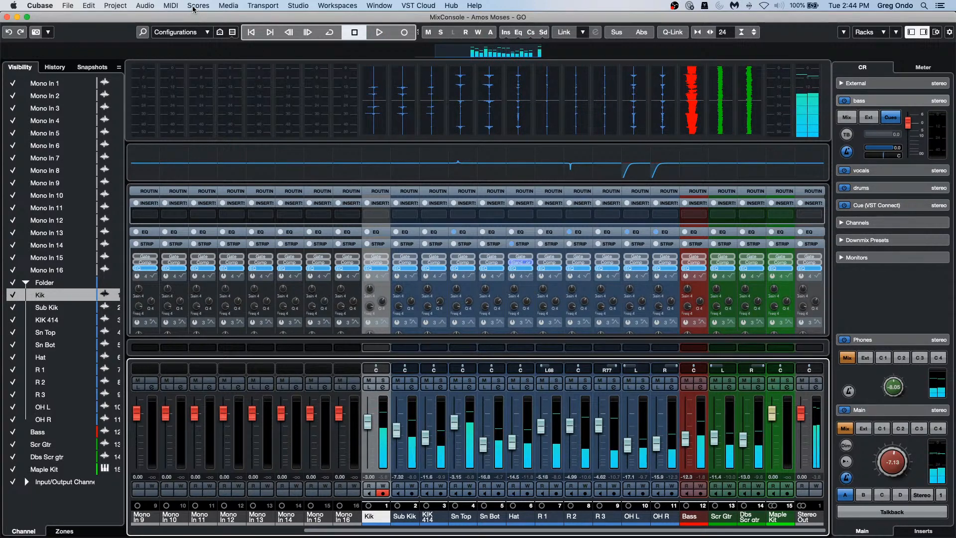
click(53, 6)
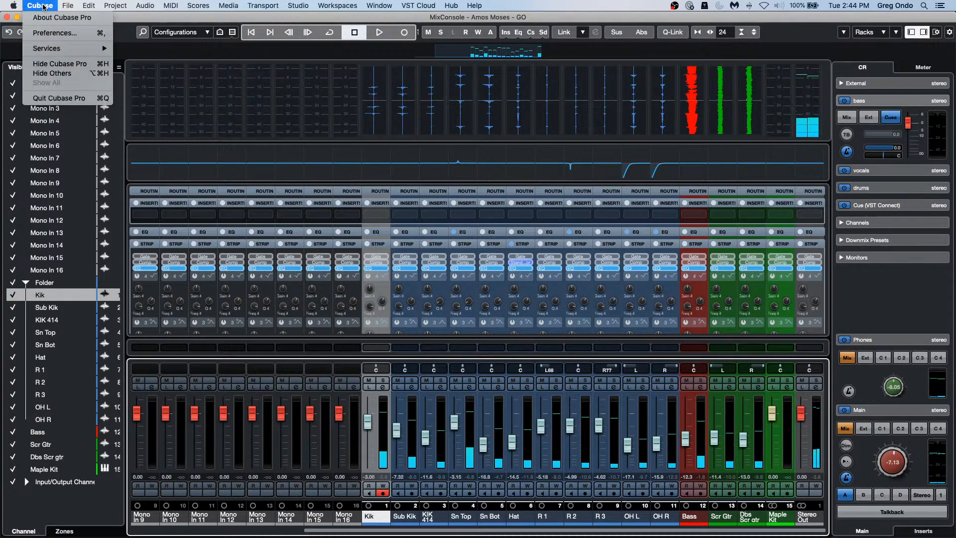
click(54, 33)
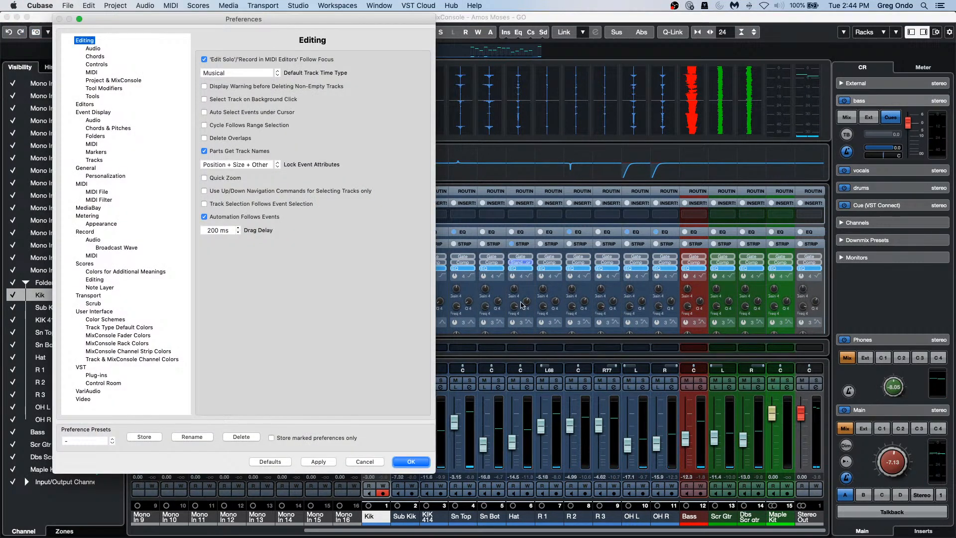
click(101, 224)
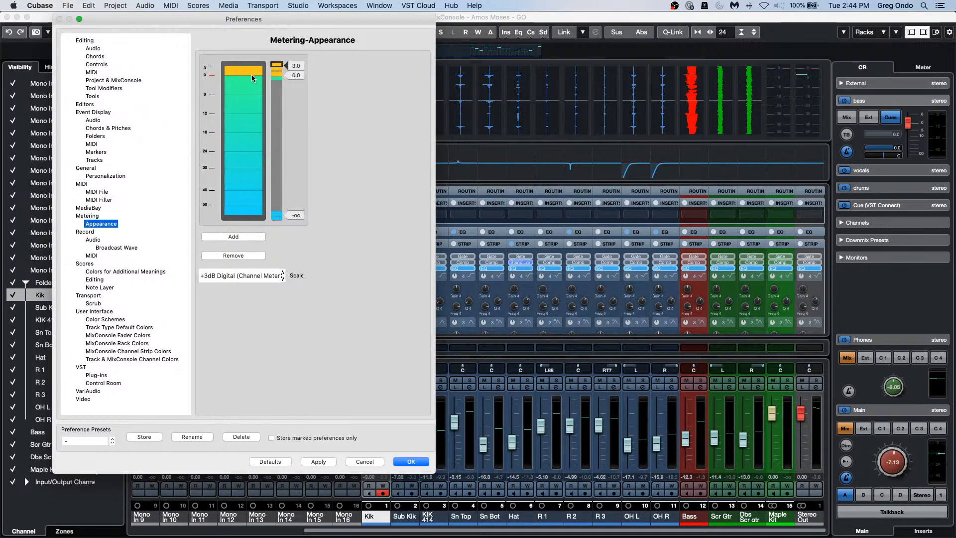
Step: Try a blue hue for the top meter range and keep the +3dB Digital (Channel Meter) scale
double_click(278, 75)
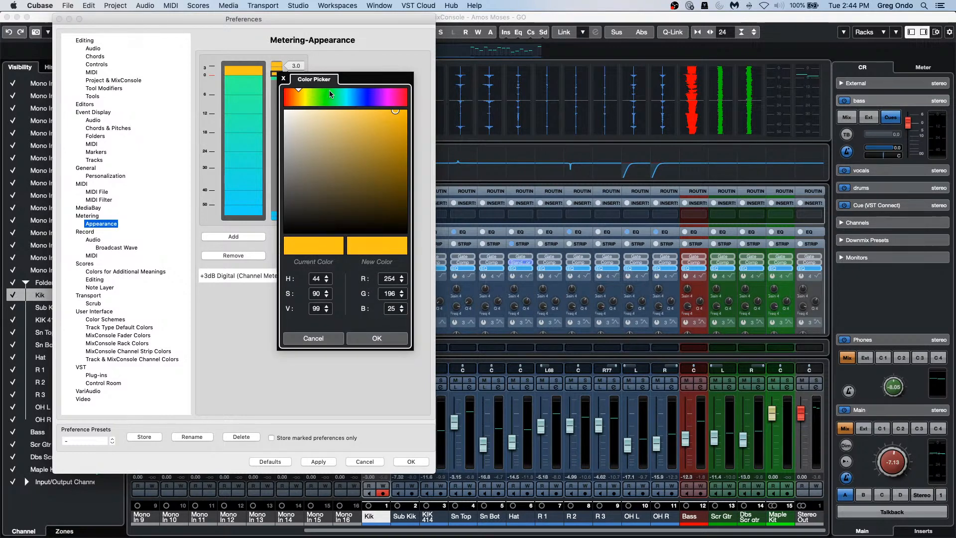
click(357, 97)
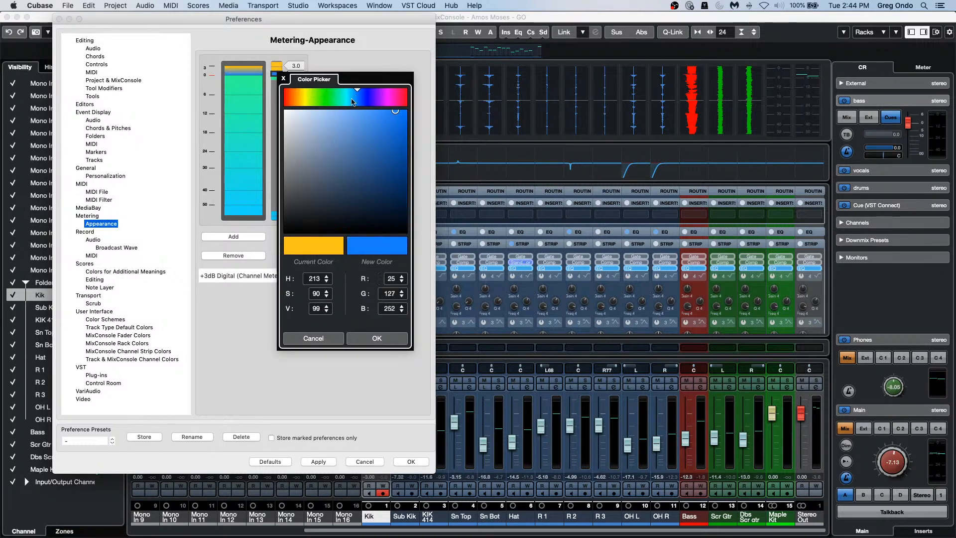
click(283, 79)
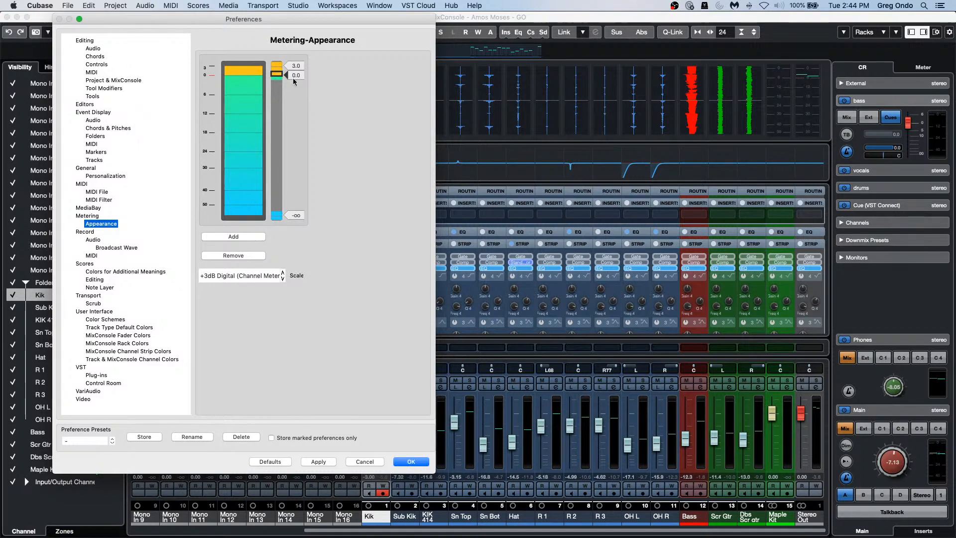
click(255, 276)
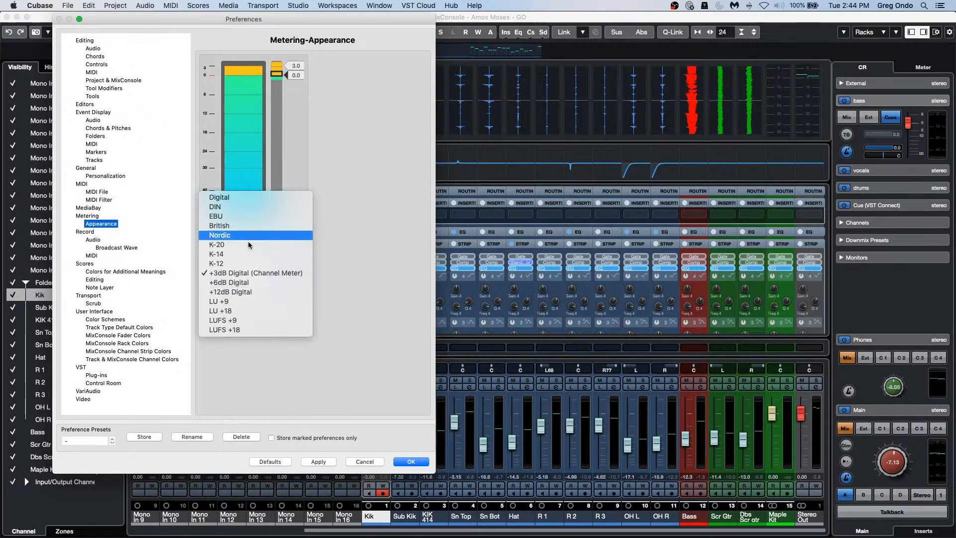
click(366, 239)
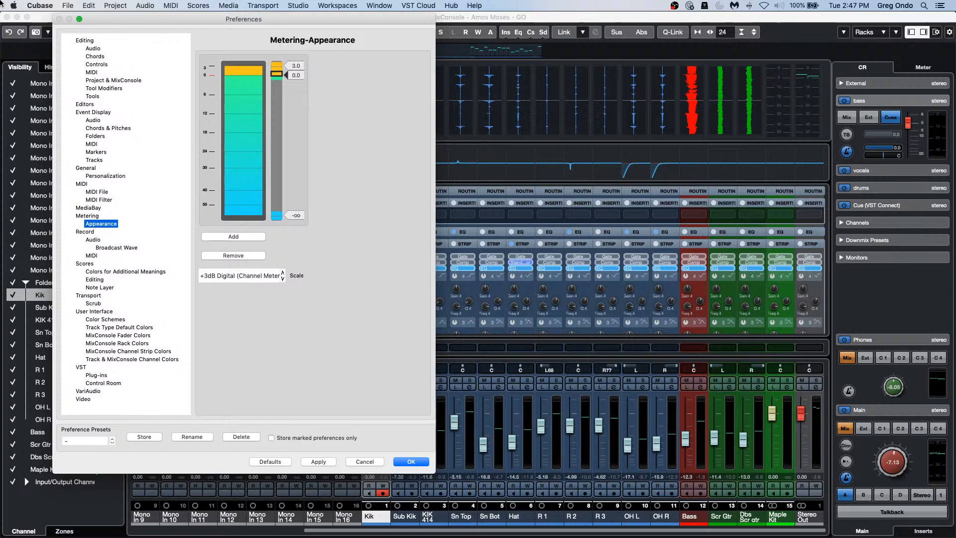
Step: Confirm the metering preferences with OK and close the separate MixConsole window
click(402, 462)
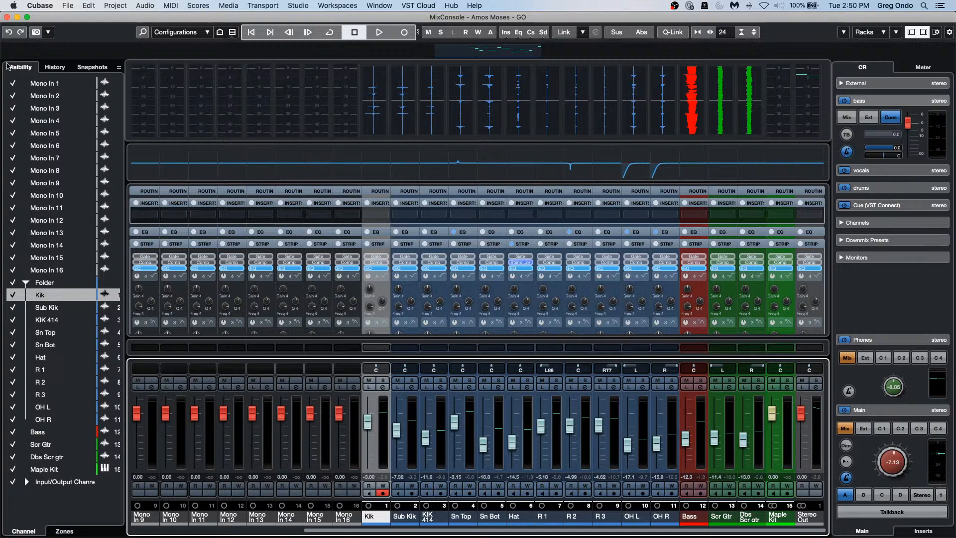
click(7, 17)
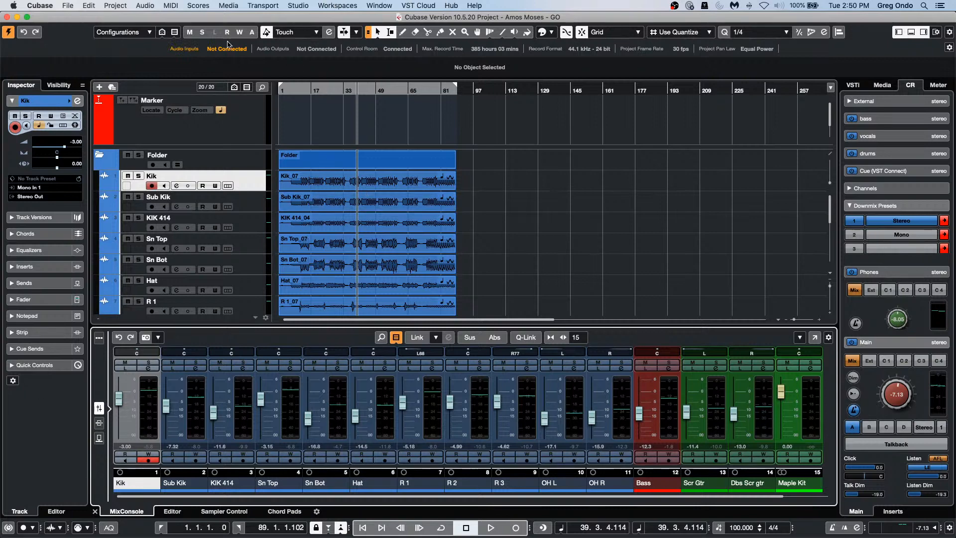
click(99, 7)
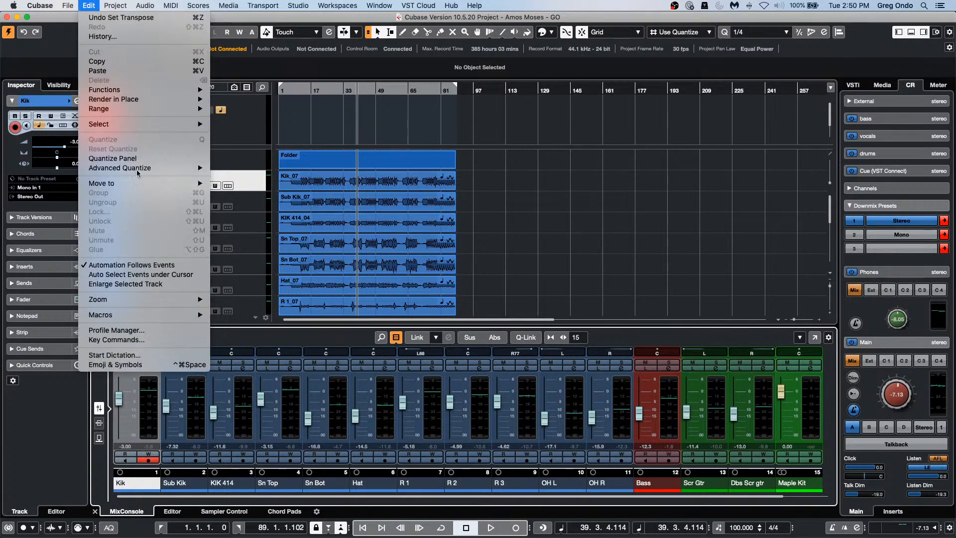
click(149, 330)
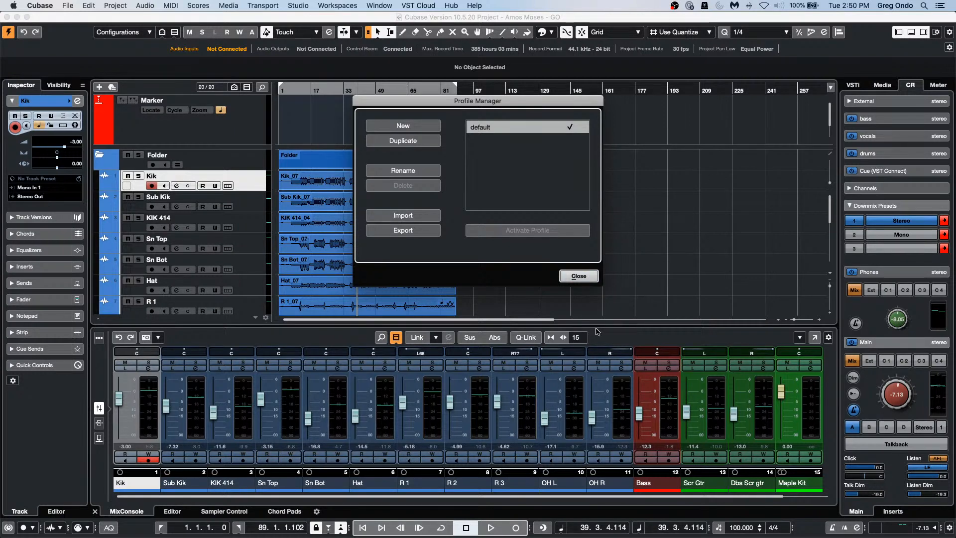
click(592, 279)
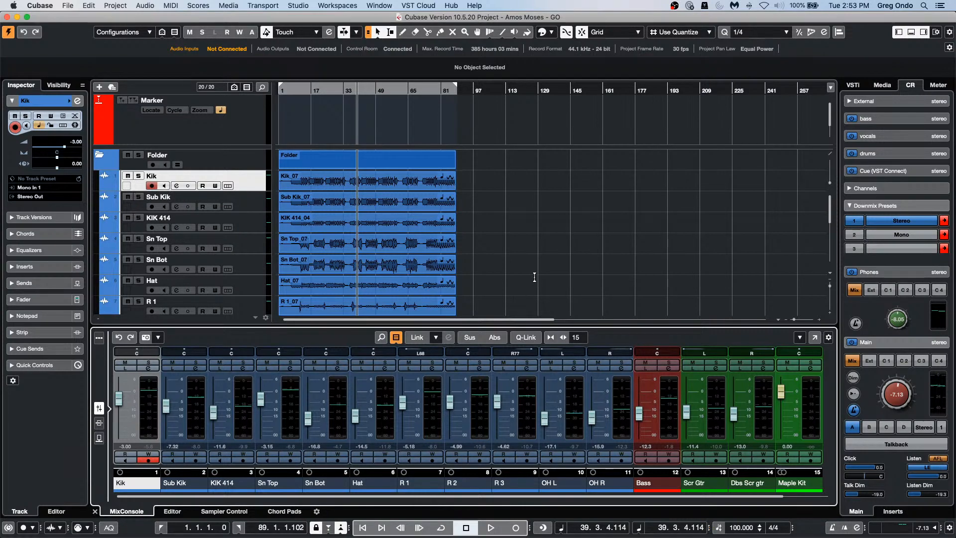
scroll(443, 289, down, 10)
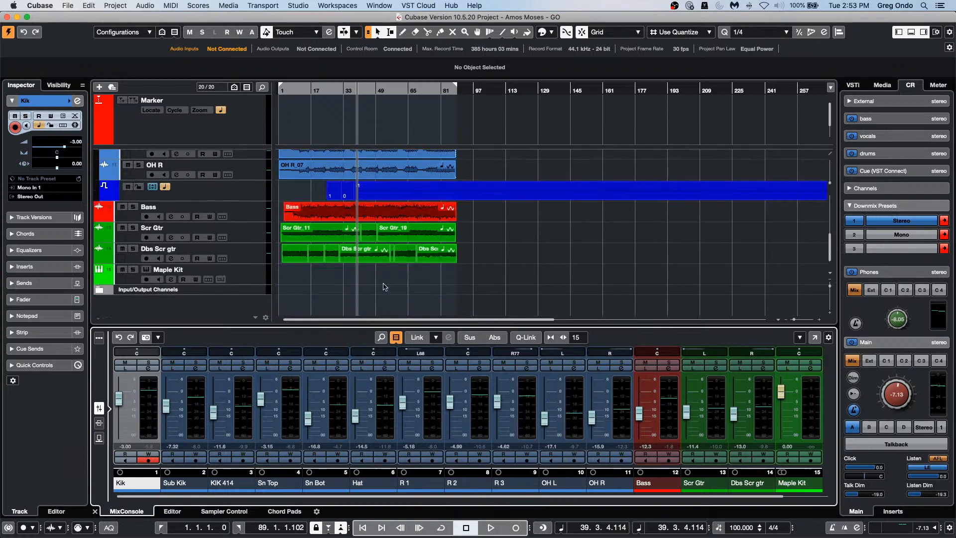
Step: Set up an audio mixdown export named 'amoos stereo' that creates a new audio track
click(68, 5)
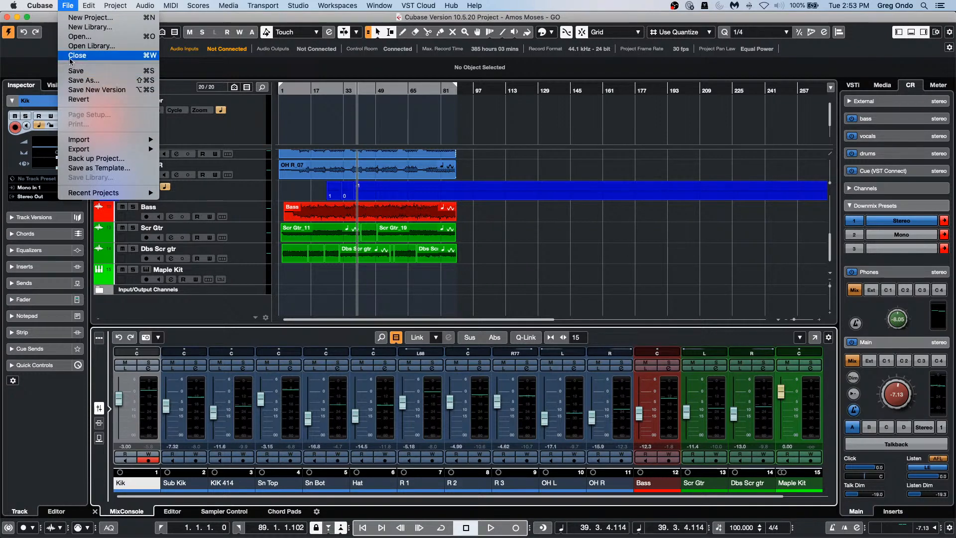
mouse_move(115, 149)
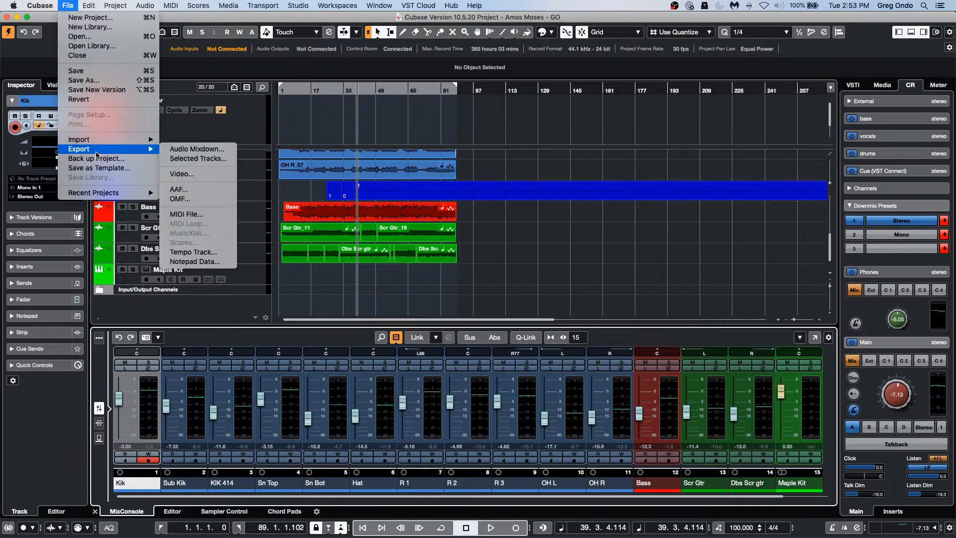
click(196, 150)
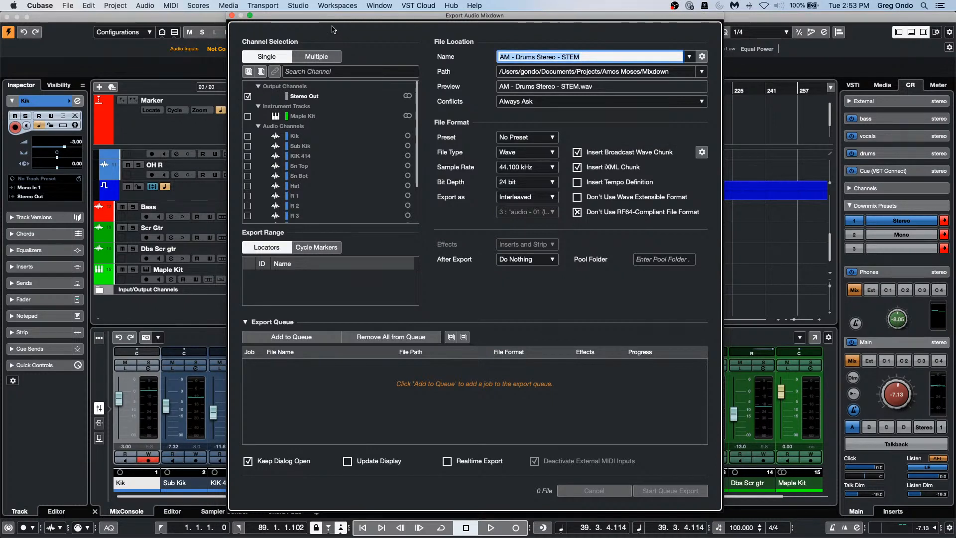
text(amoos stereo)
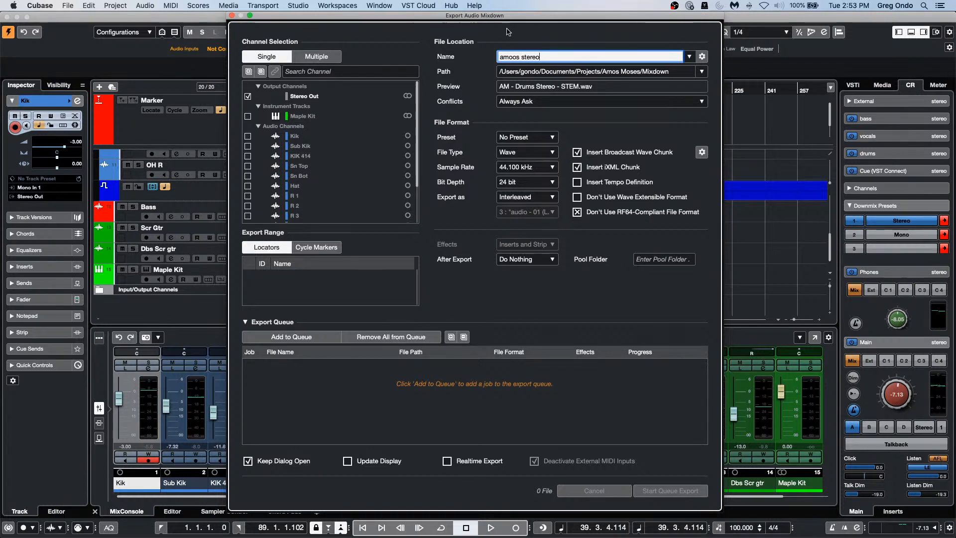
click(535, 263)
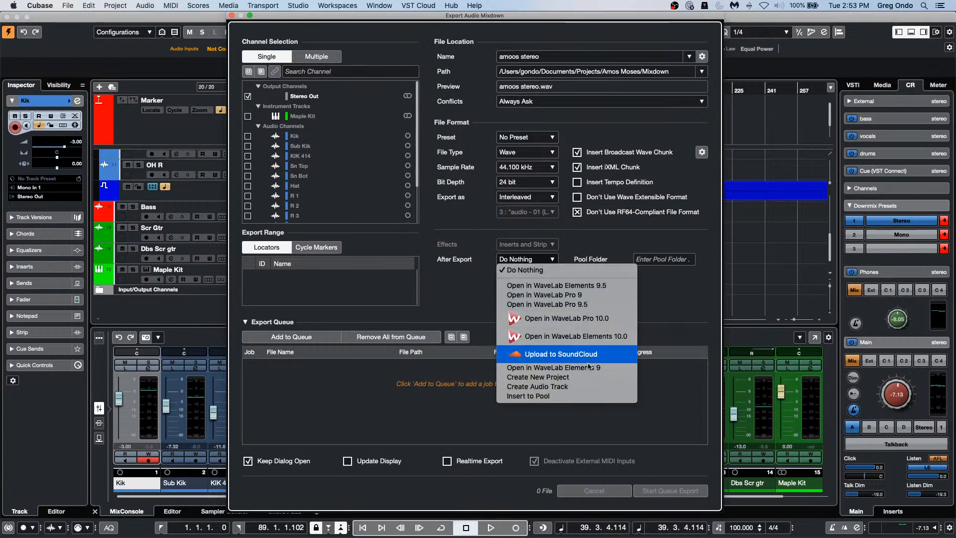
click(590, 387)
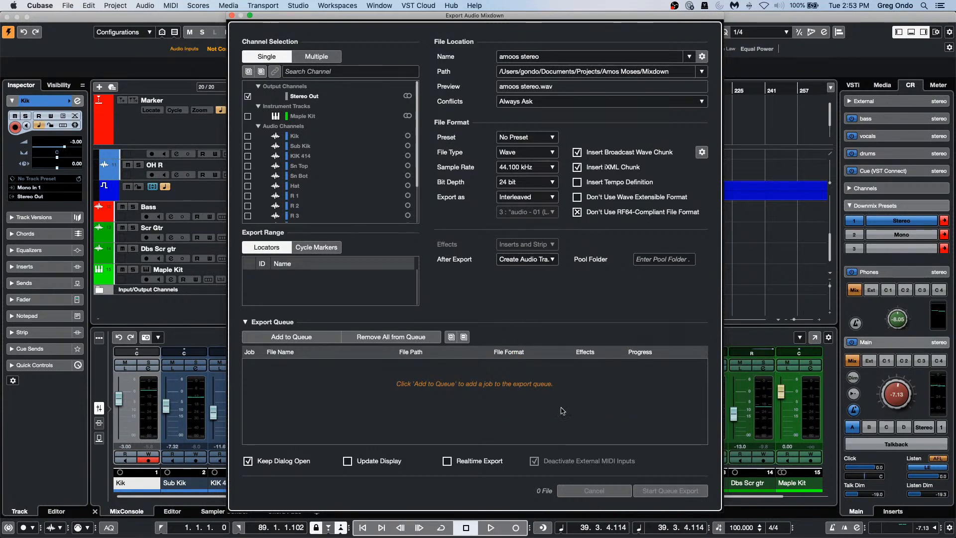
Step: Export the queued mixdown, copy the file into the project folder, and close the export window
click(289, 338)
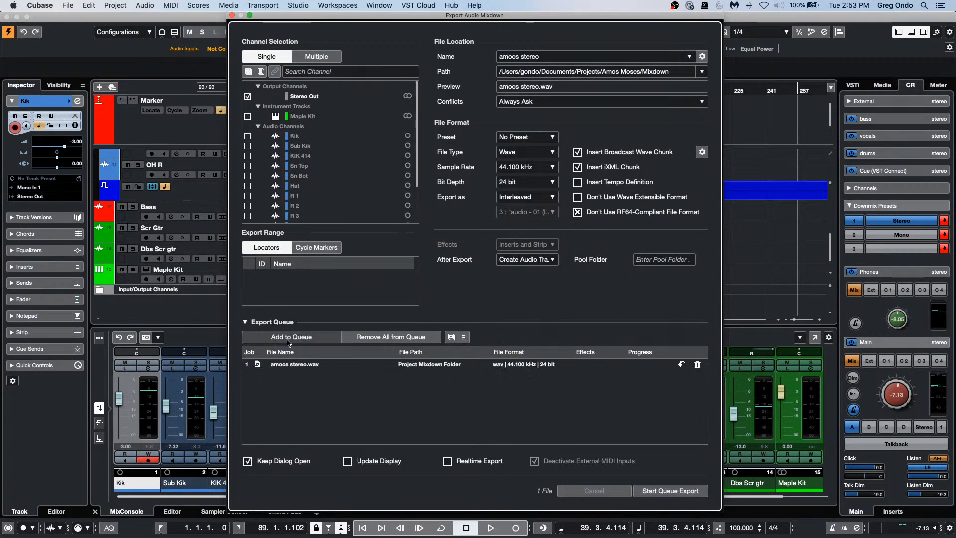
click(670, 491)
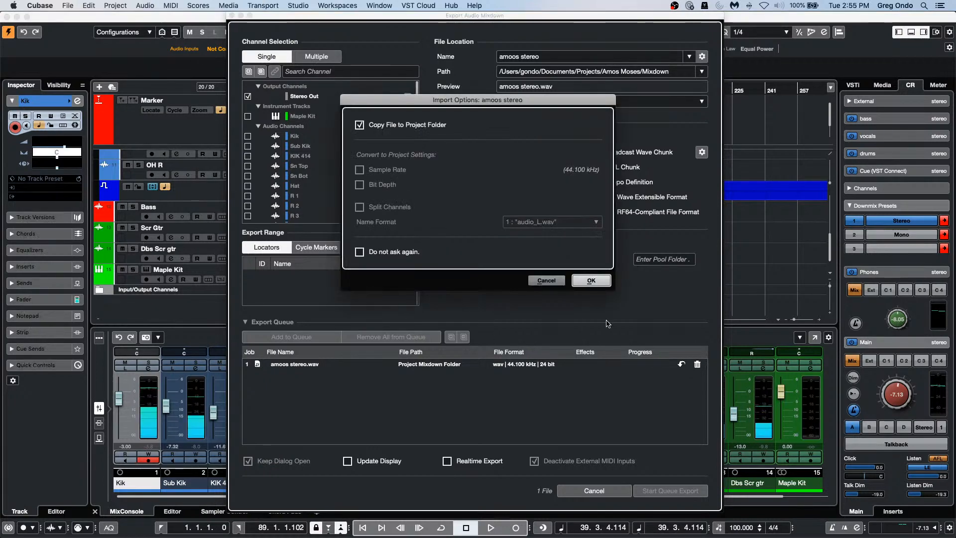
click(588, 281)
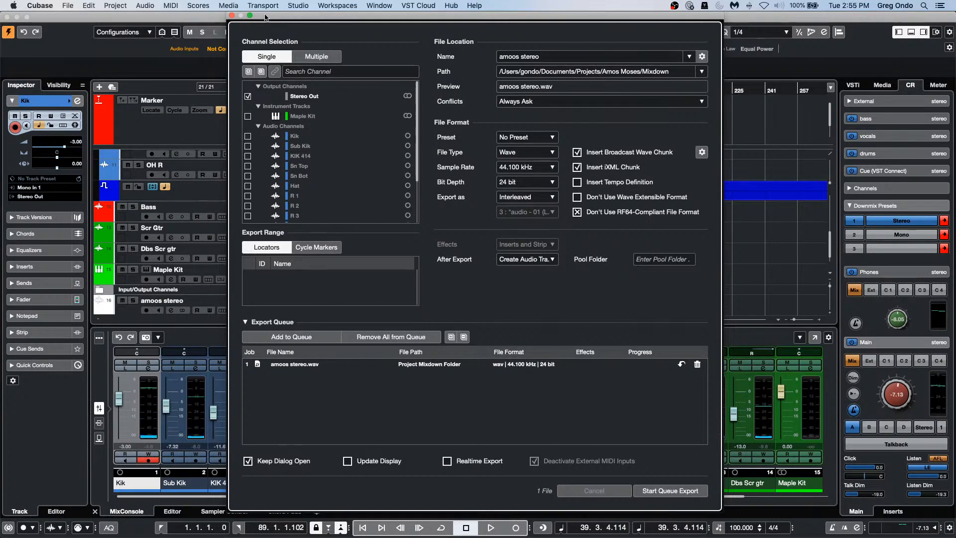
click(231, 15)
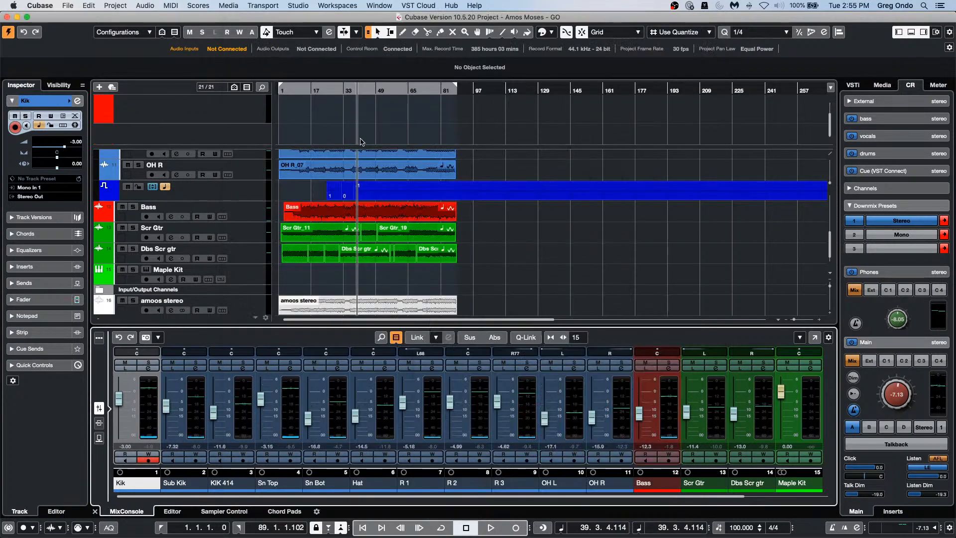
Step: Apply Loudness Normalization at -14 LUFS to the amoos stereo event via Audio > Processes > Normalize
scroll(556, 195, down, 2)
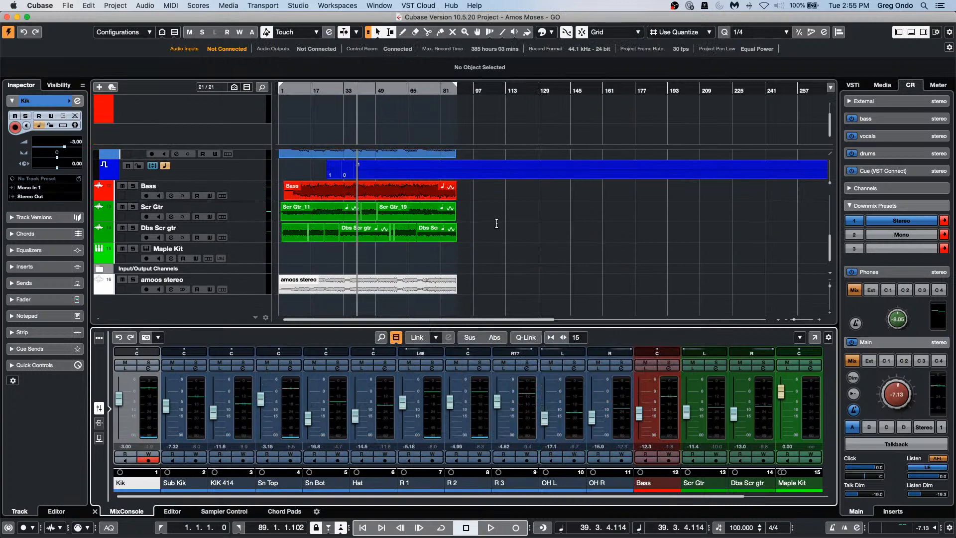
click(347, 300)
click(352, 291)
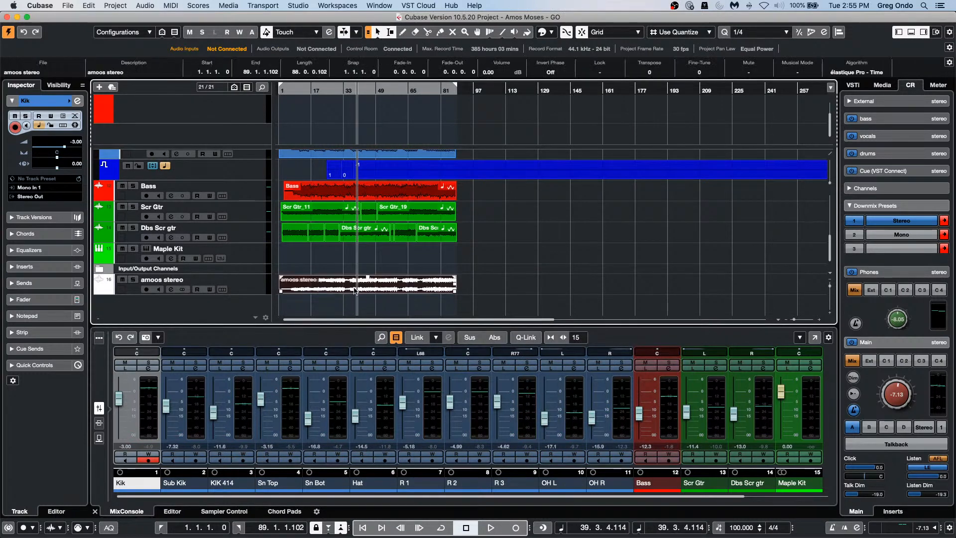
click(146, 6)
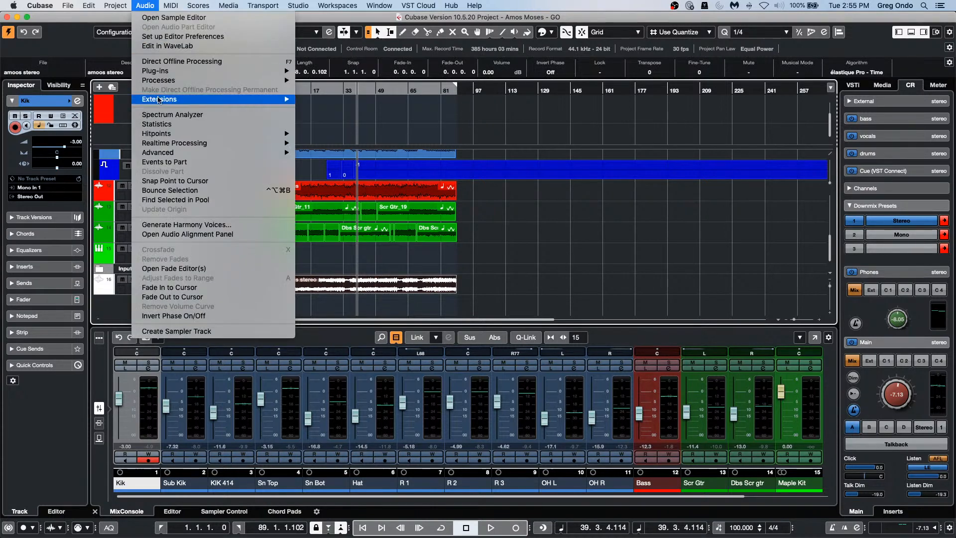
mouse_move(199, 80)
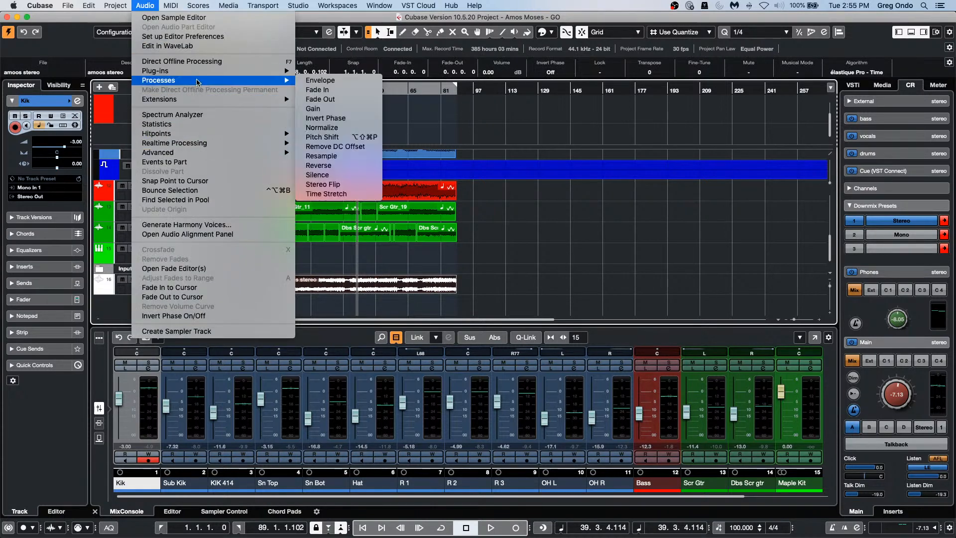
click(370, 128)
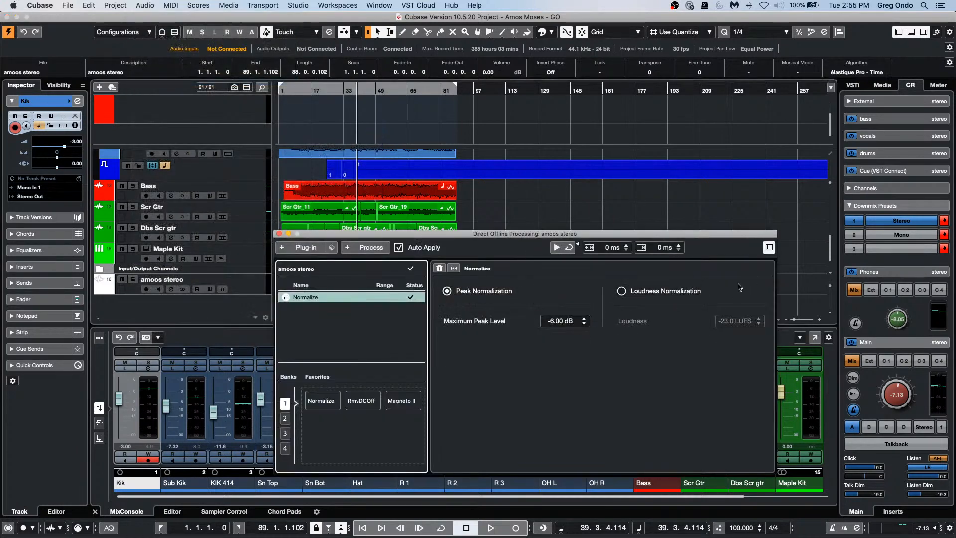
click(627, 294)
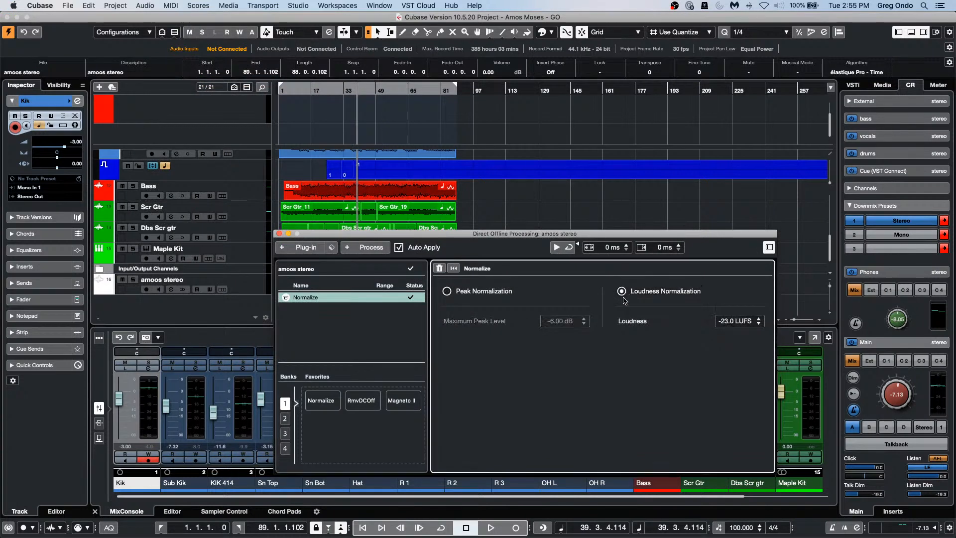
double_click(729, 325)
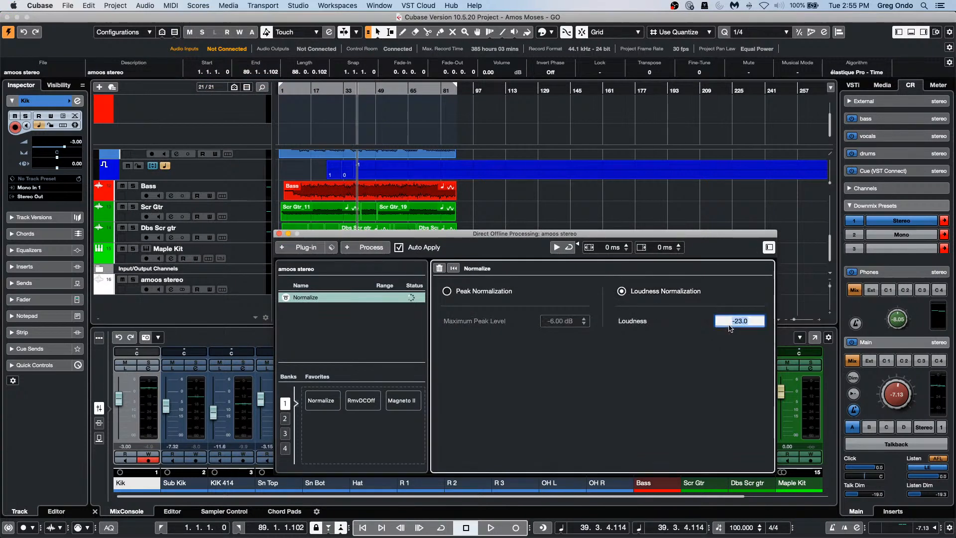
text(-14)
key(Return)
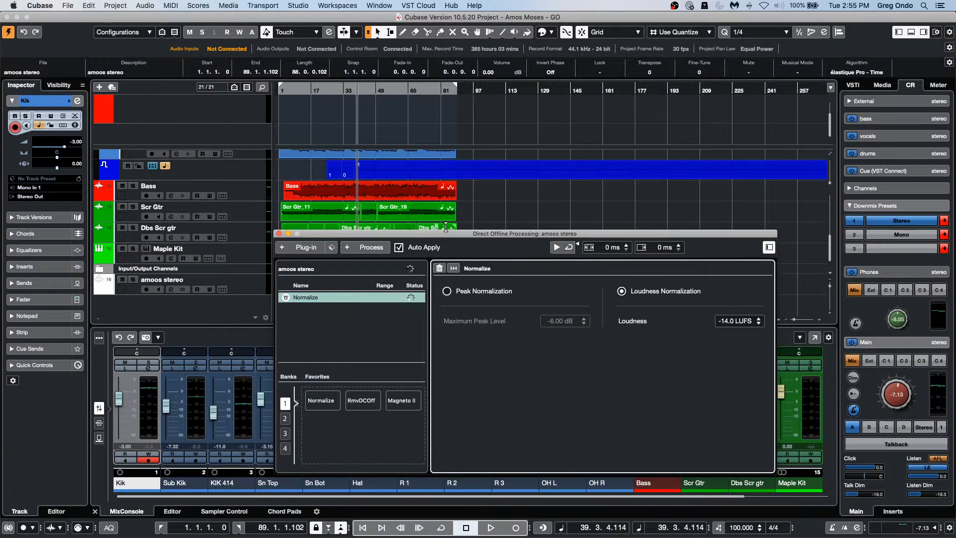
drag(460, 234, 635, 17)
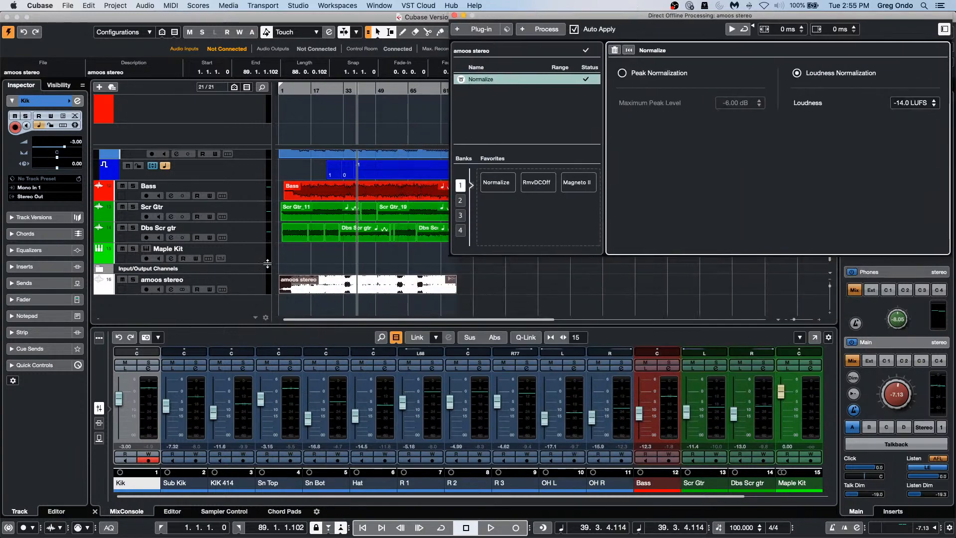
Step: Cut the Normalize process, add a fresh Normalize to amoos stereo, and close the processing window
right_click(558, 81)
click(572, 100)
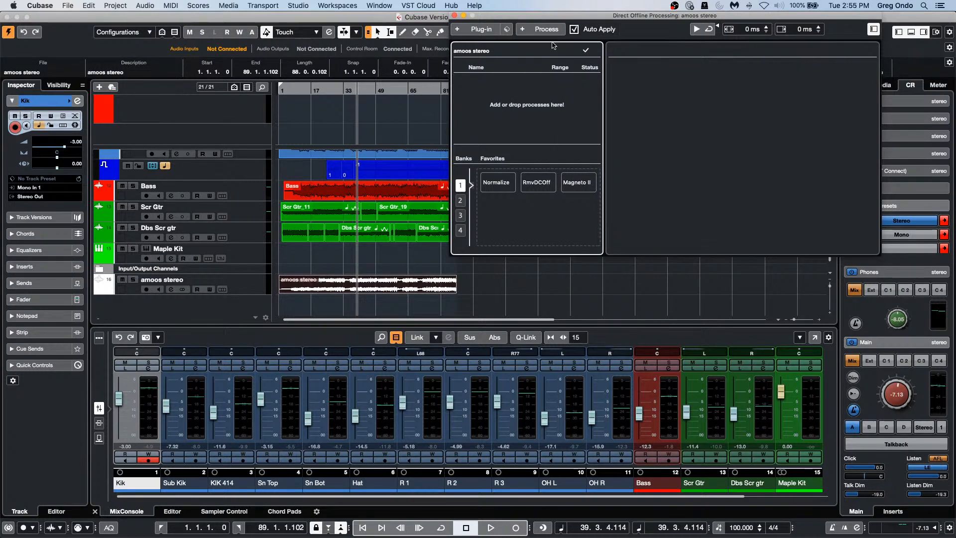
click(539, 30)
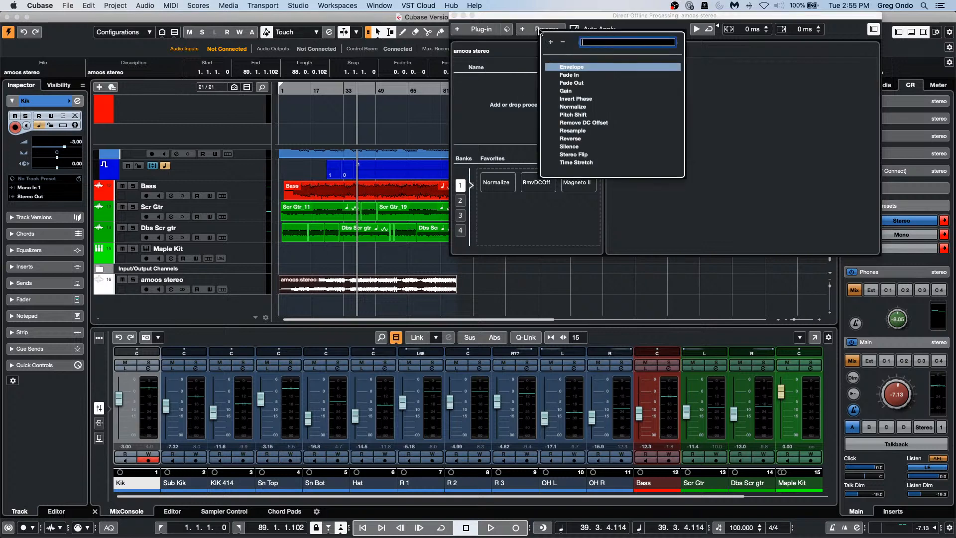
click(587, 107)
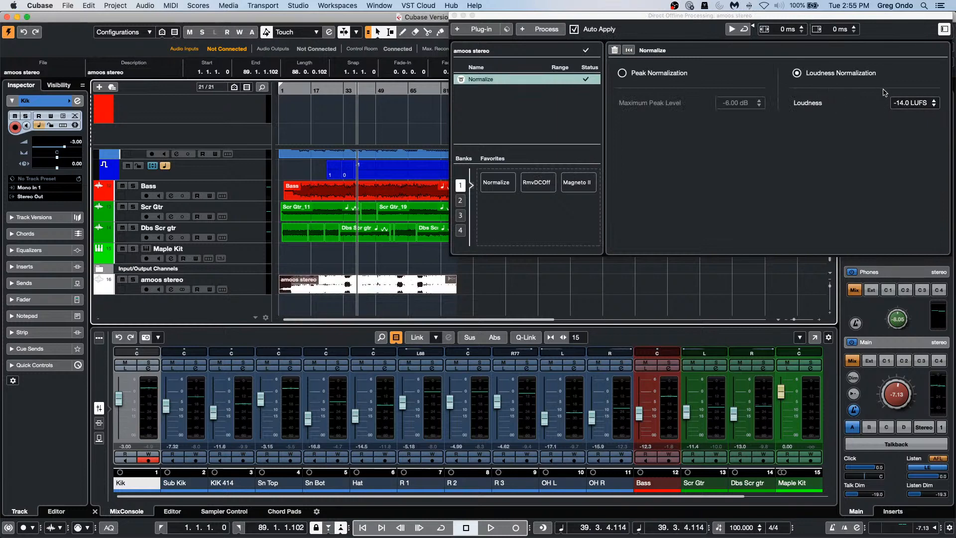
click(454, 16)
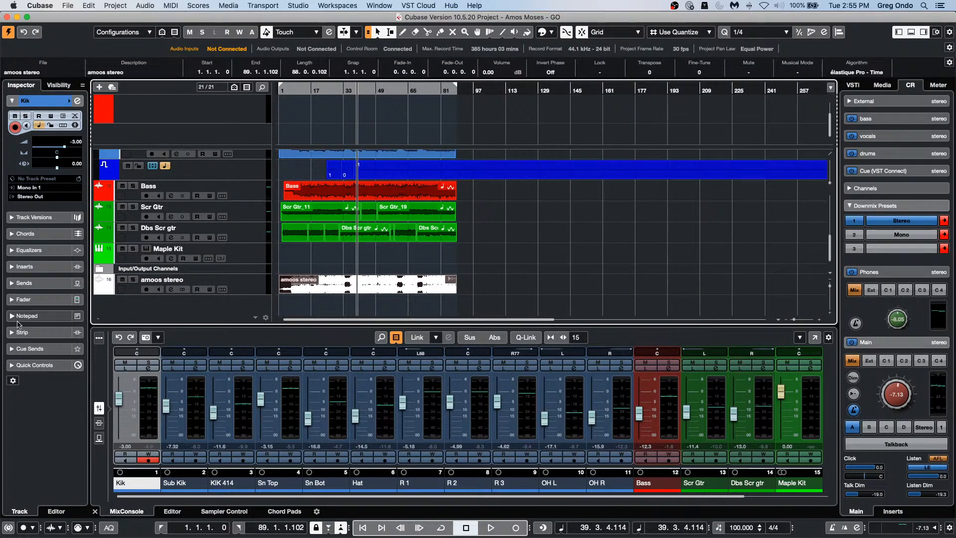
click(185, 5)
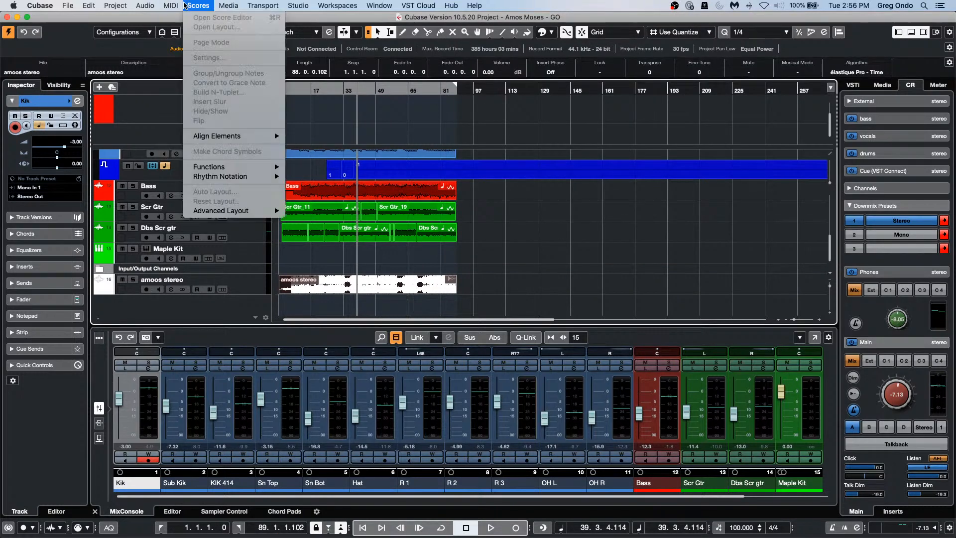
Step: Reopen Direct Offline Processing for amoos stereo and cut its Normalize process
mouse_move(145, 5)
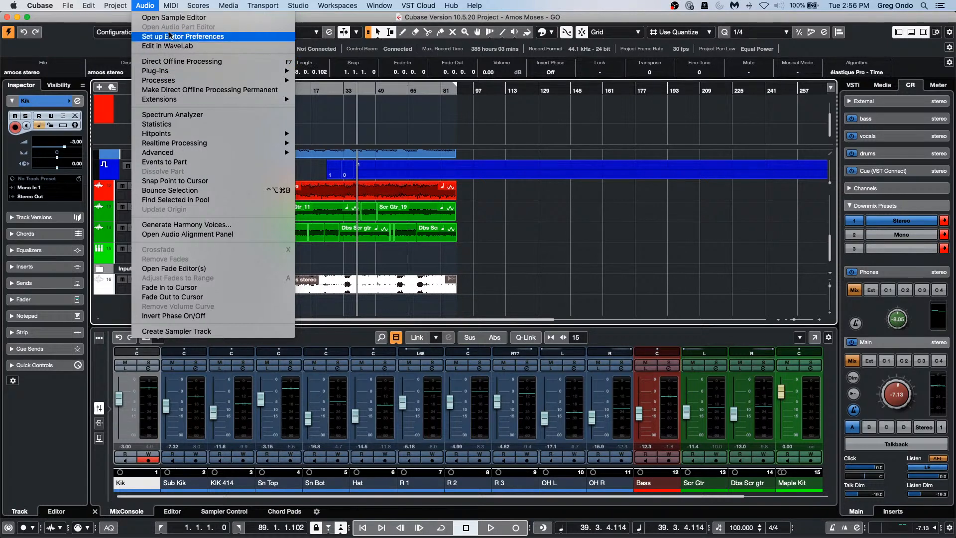
mouse_move(177, 82)
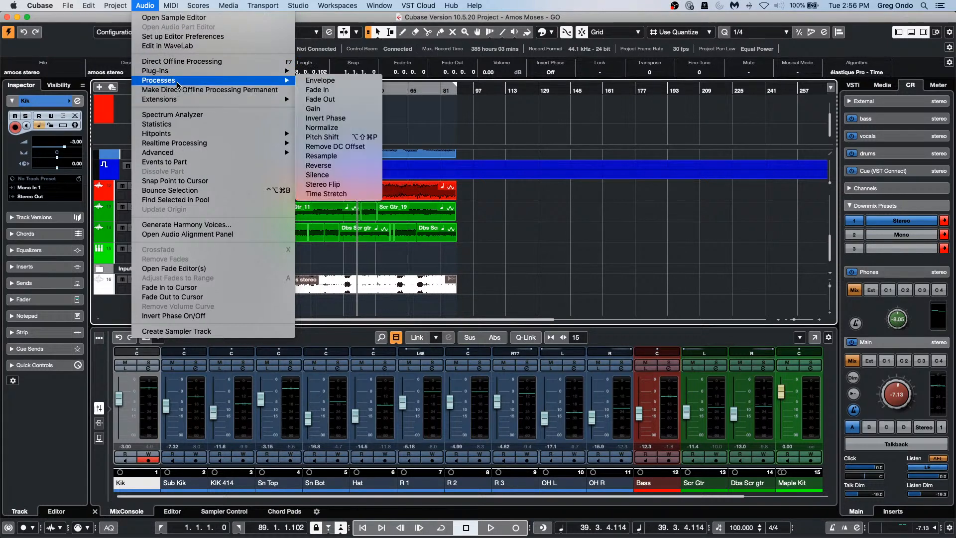
click(262, 64)
right_click(496, 83)
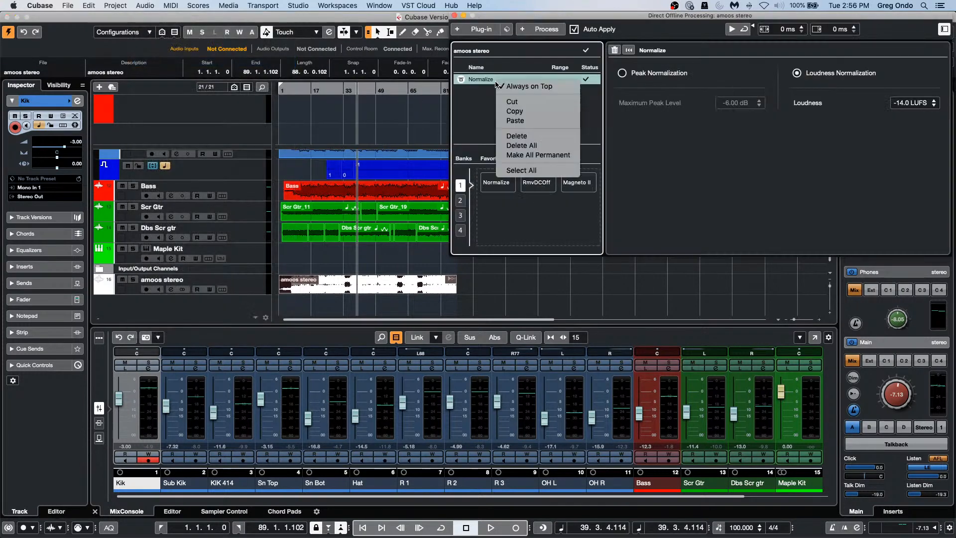
click(511, 102)
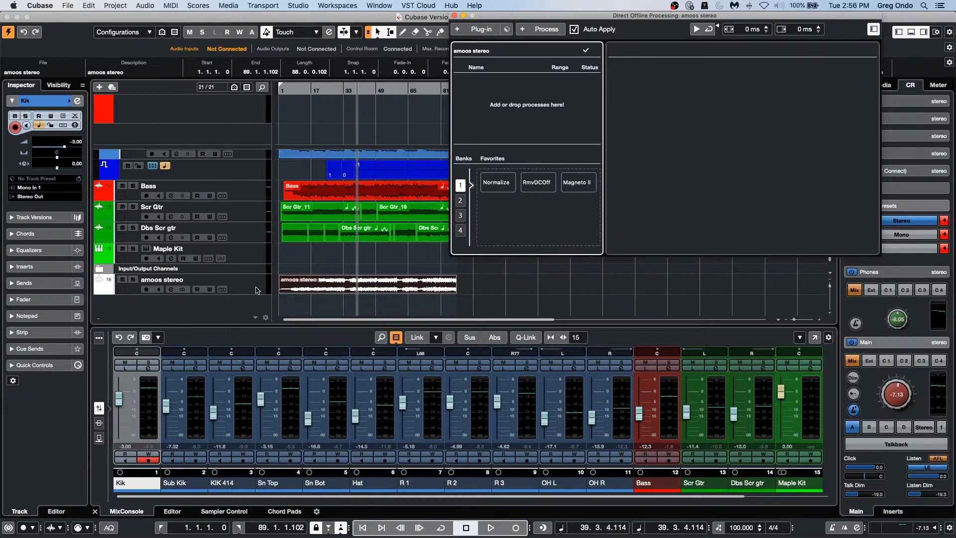
Step: Mute the amoos stereo track and play the project from around bar 17
click(121, 280)
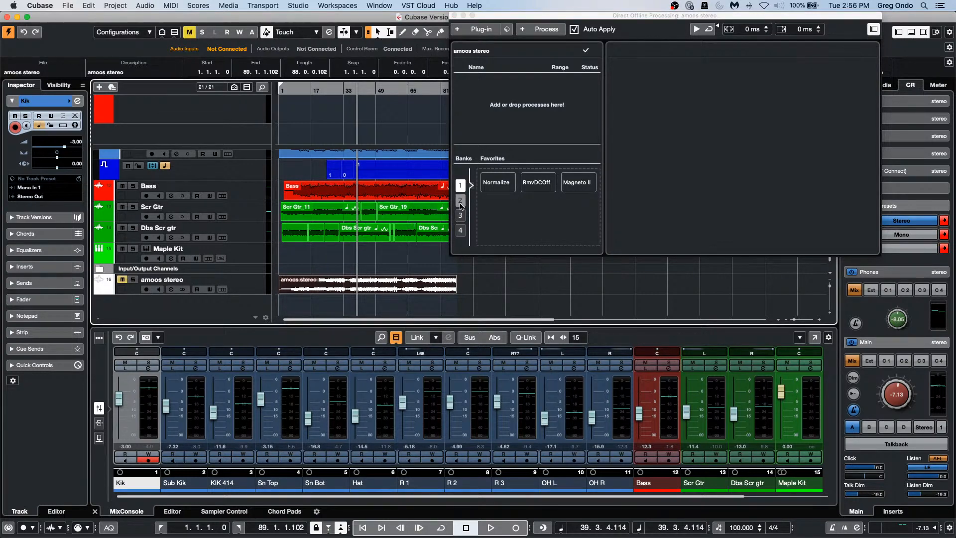
click(317, 89)
key(space)
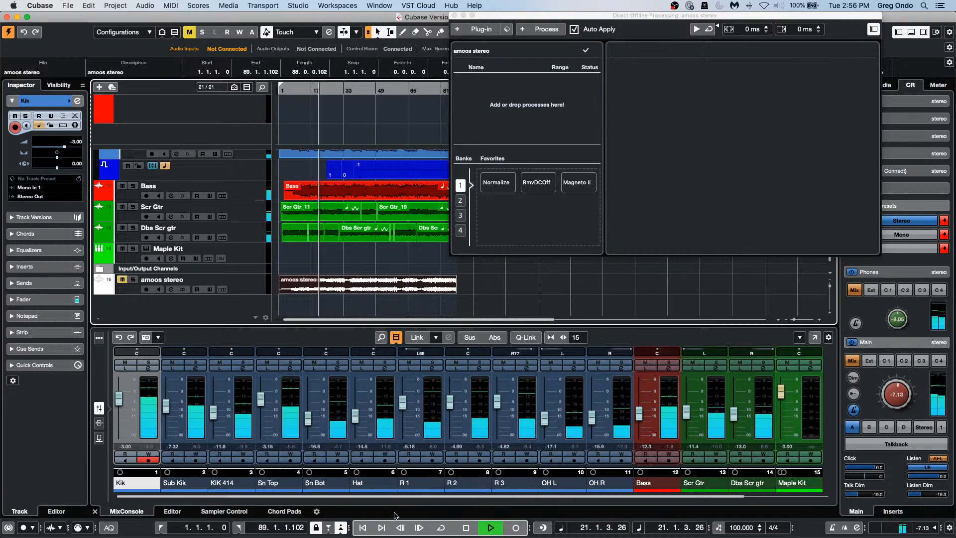
Step: Close the offline processing window, glance at Stereo Out's inserts, and mute the blue track above Bass
drag(584, 496, 669, 497)
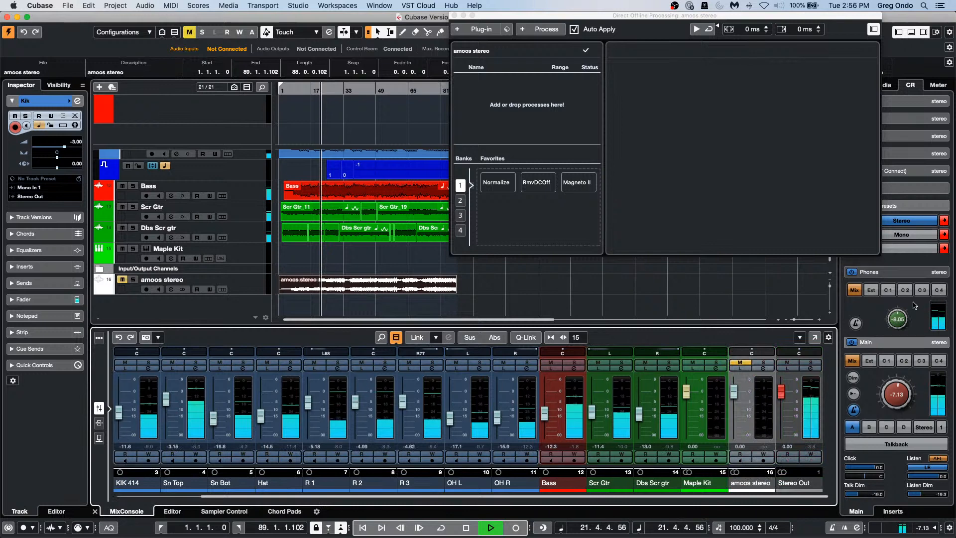
click(811, 370)
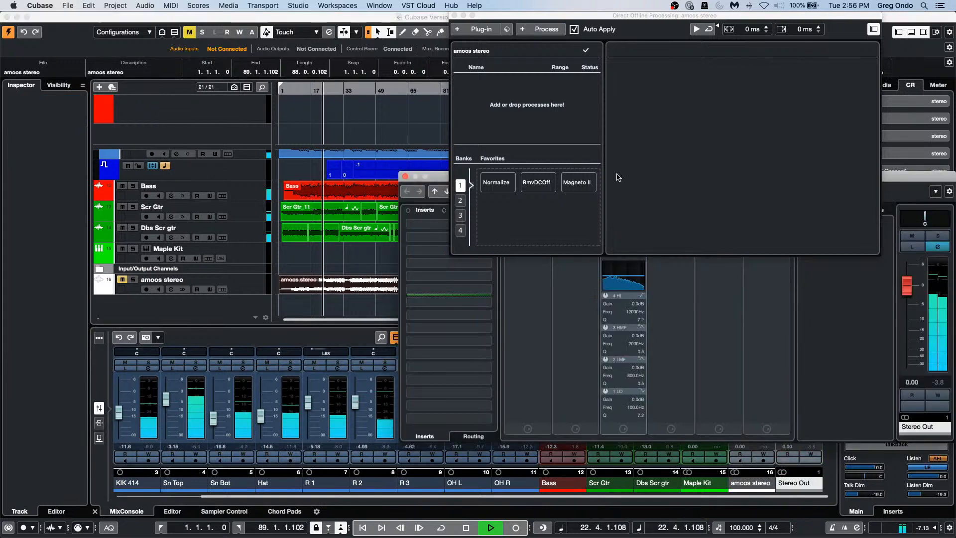
click(454, 16)
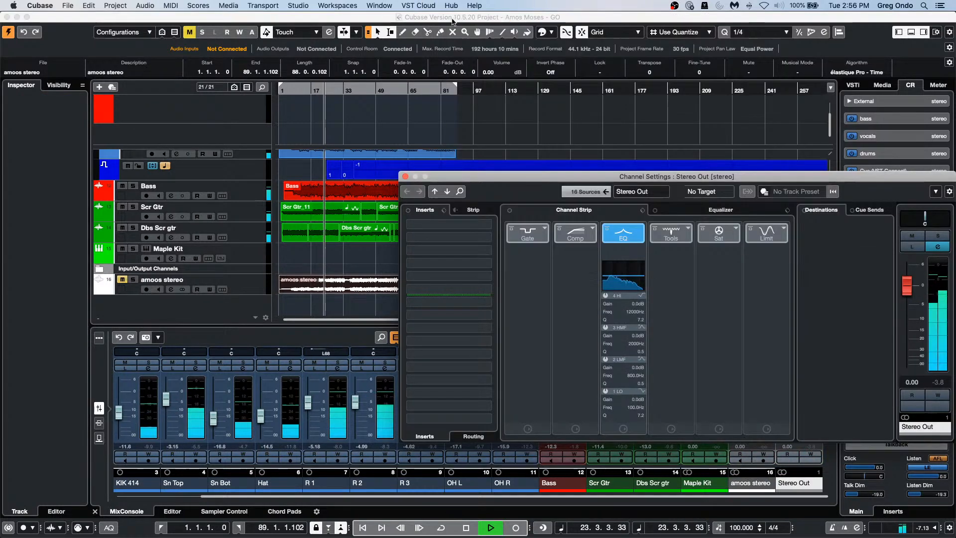
click(484, 227)
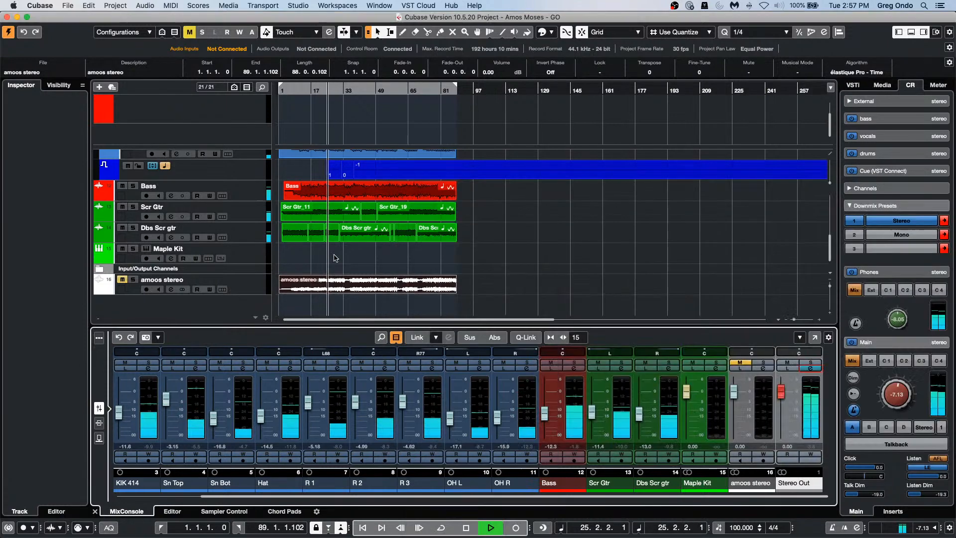
click(236, 178)
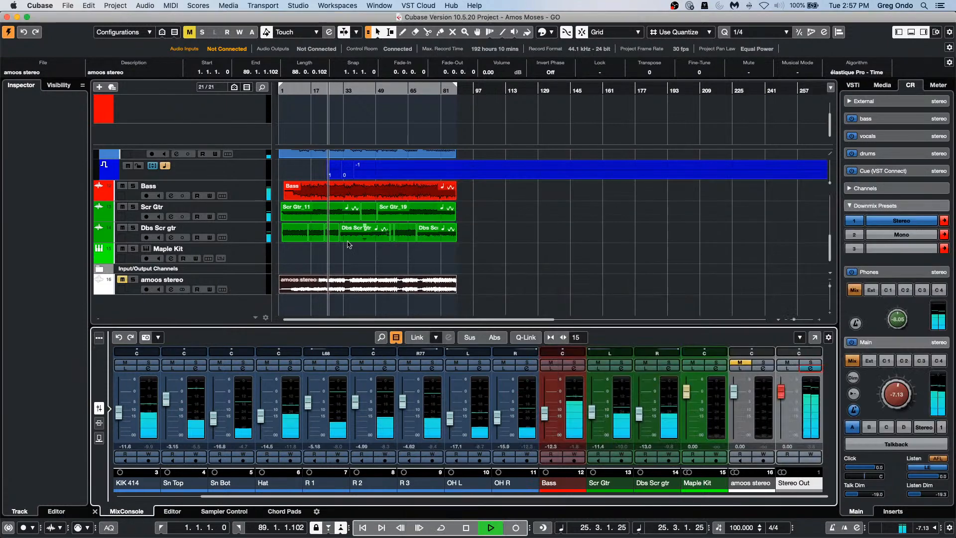
click(127, 167)
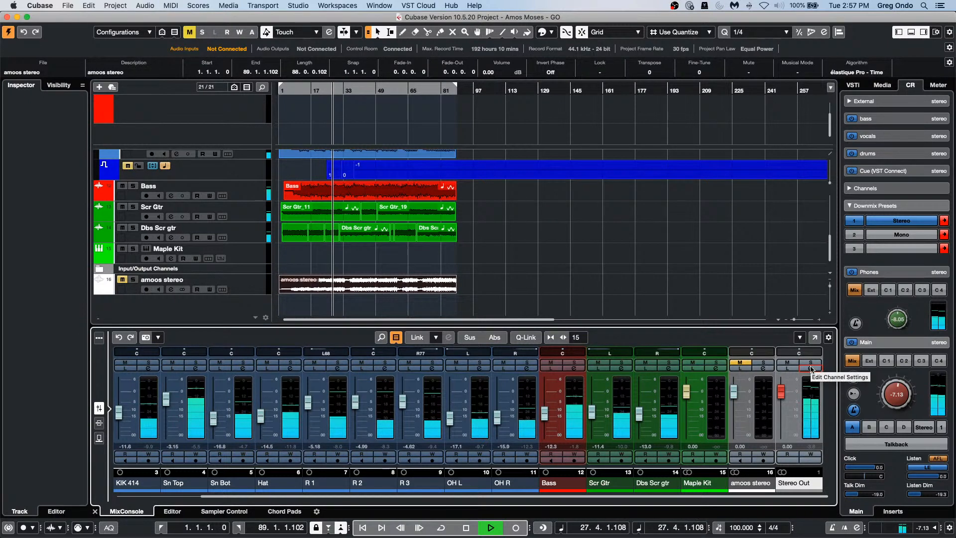
Step: Load Brickwall Limiter, then Maximizer, into the Limit module of the Stereo Out channel strip
click(808, 368)
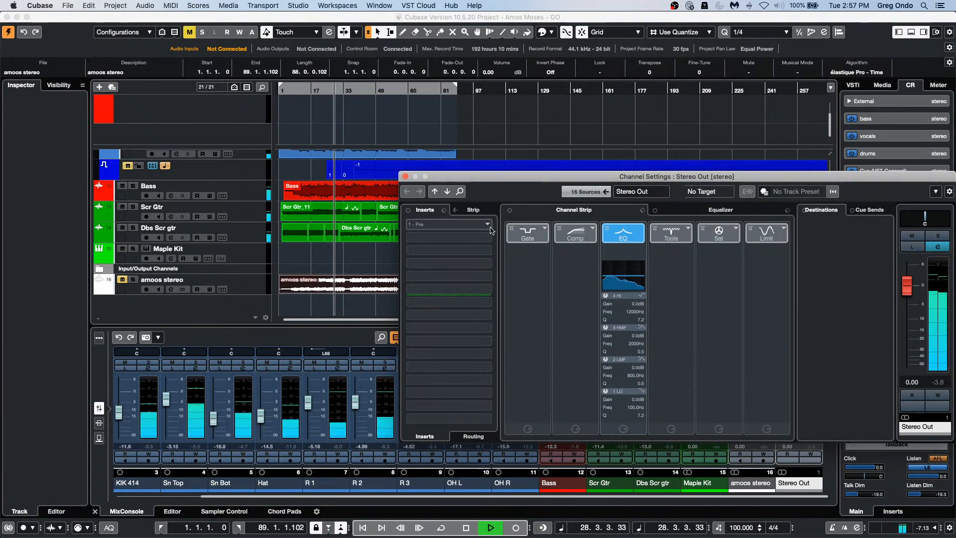
drag(520, 178, 194, 118)
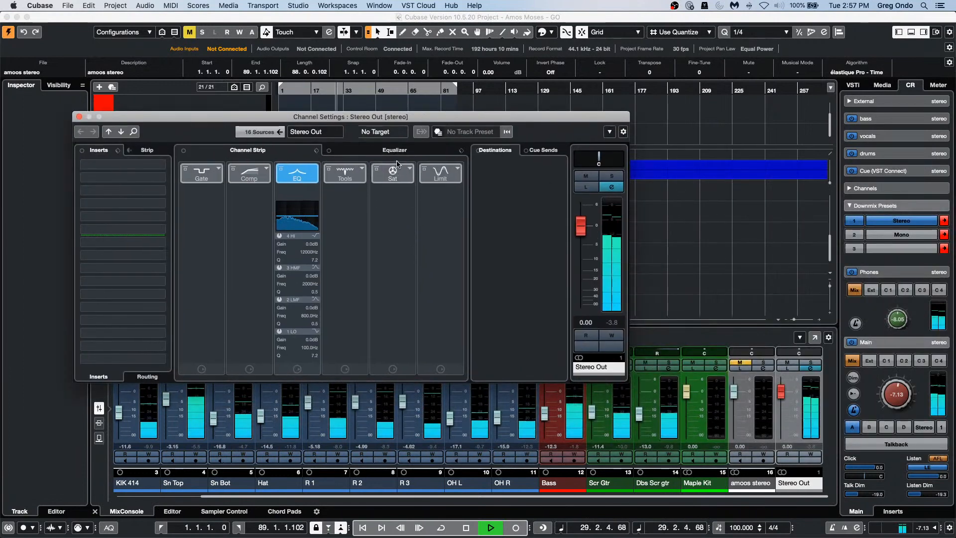
click(457, 172)
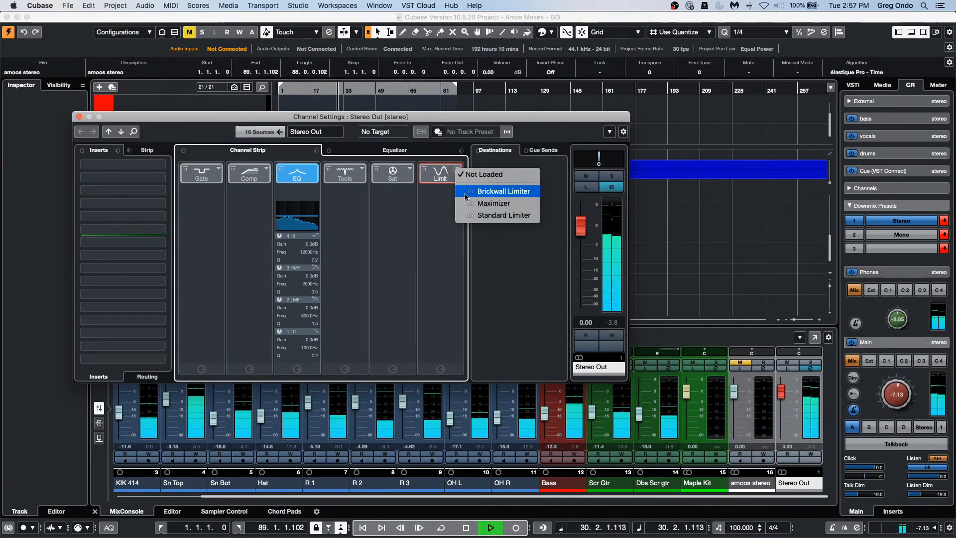
click(494, 190)
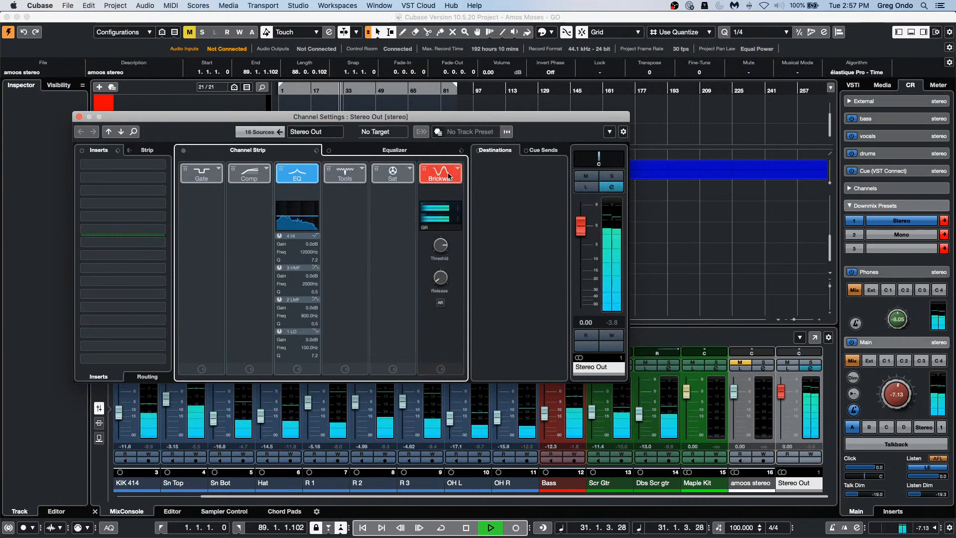
mouse_move(444, 266)
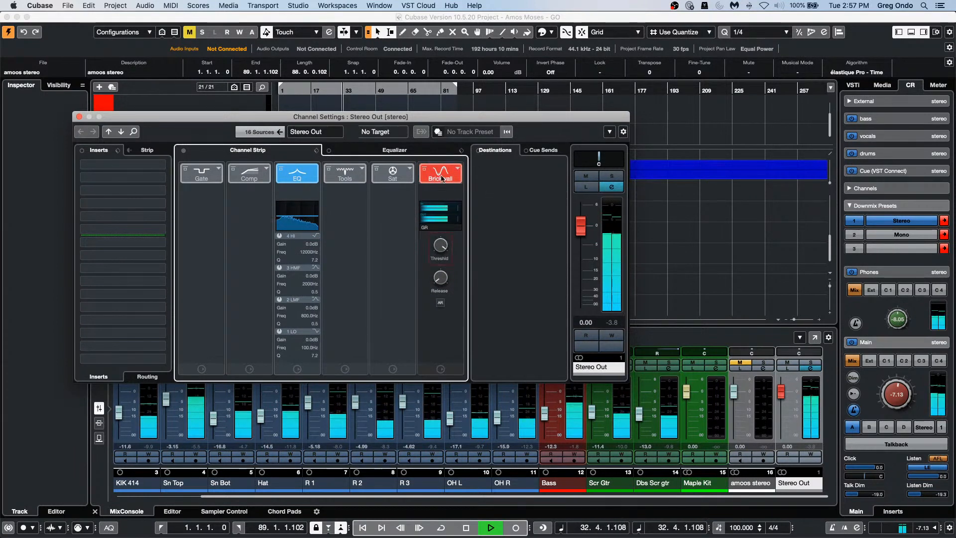
click(457, 168)
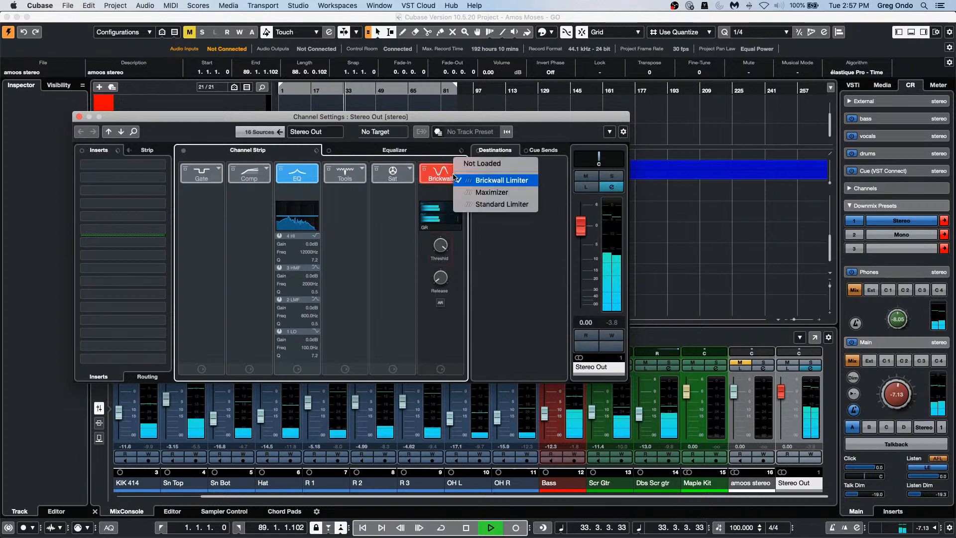
click(489, 196)
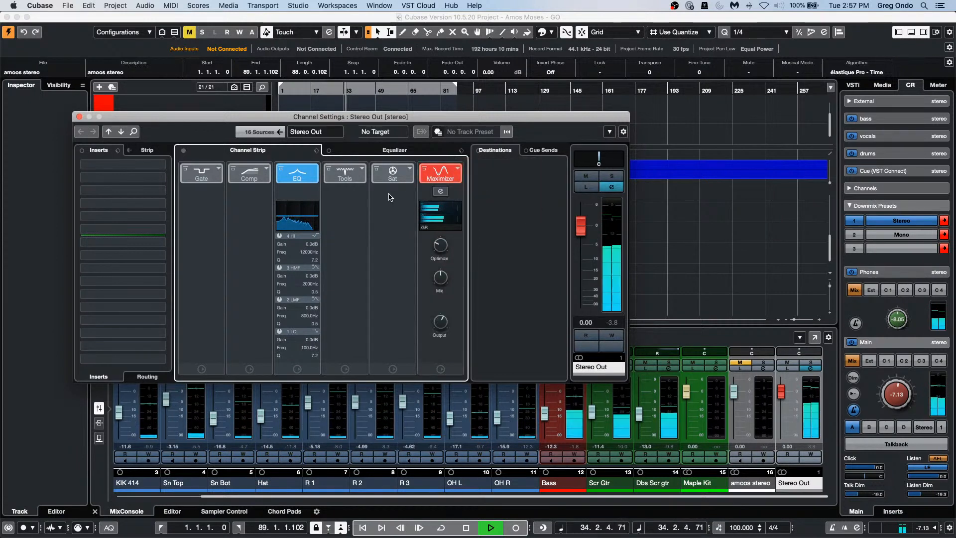
Step: Set the Stereo Out Maximizer to Modern mode with Optimize at about 55%
click(440, 191)
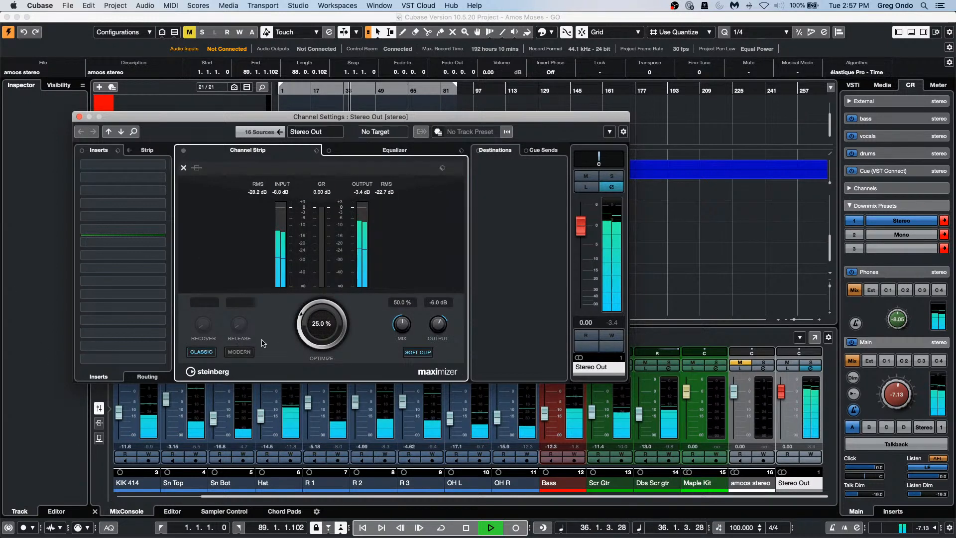
click(247, 352)
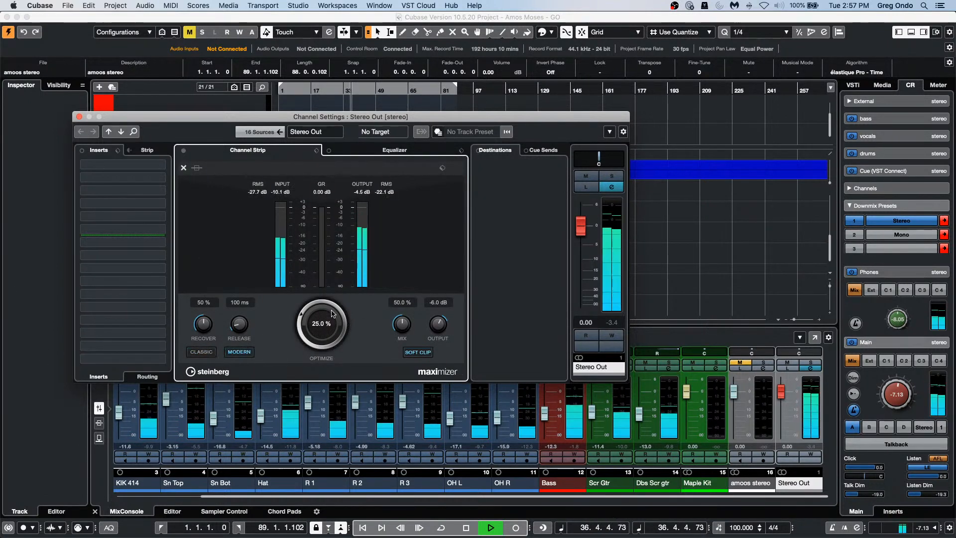
drag(302, 312, 319, 298)
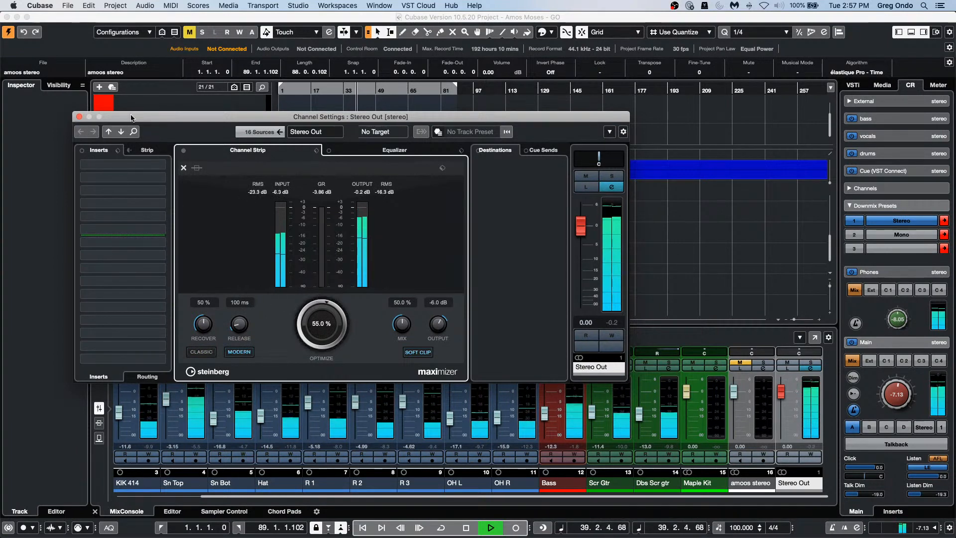
Step: Compare strip bypass and Classic vs Modern, leave Modern with the strip bypassed, and stop playback
click(183, 151)
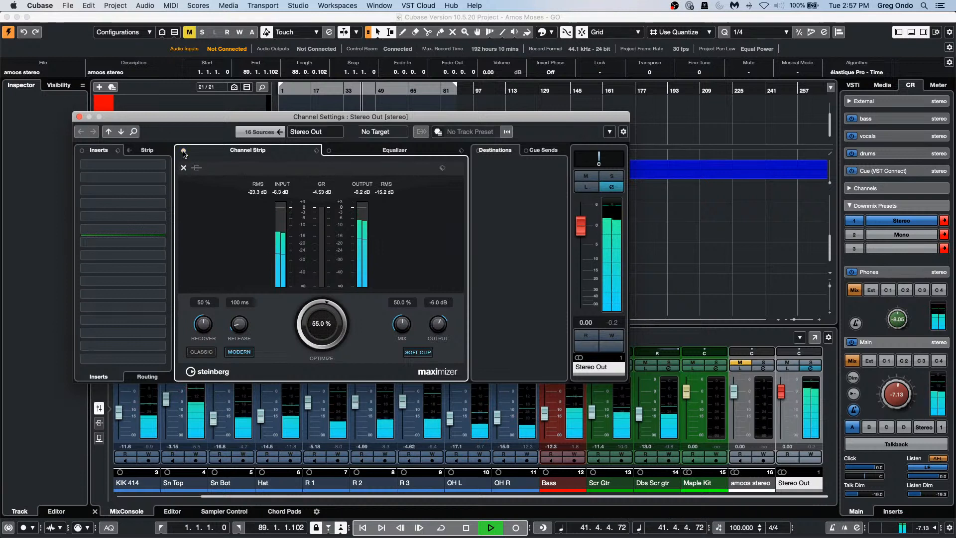
click(183, 150)
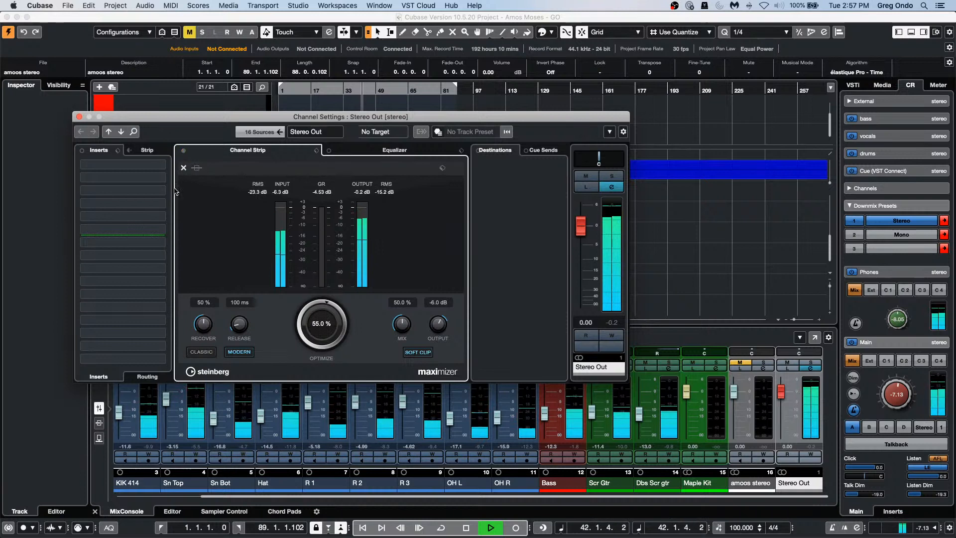
click(202, 352)
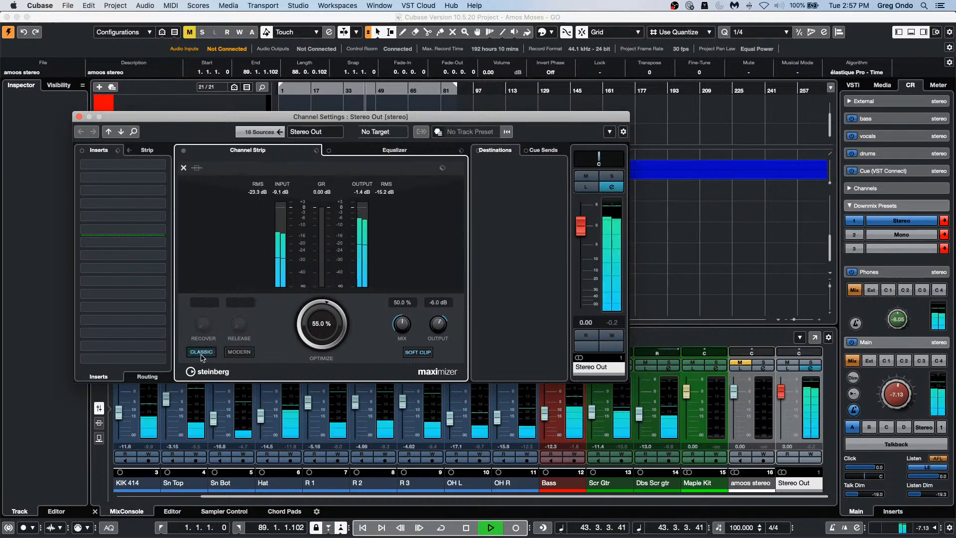
click(238, 352)
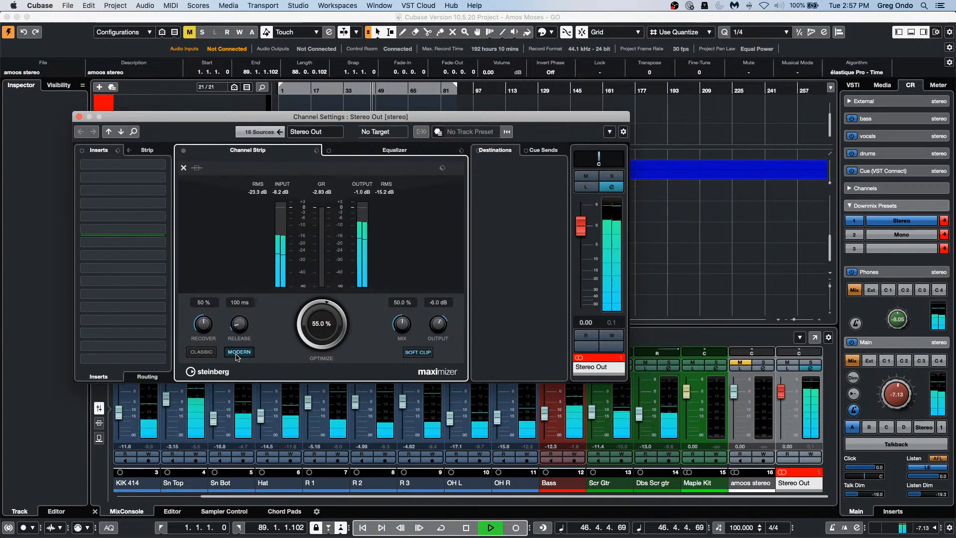
click(184, 151)
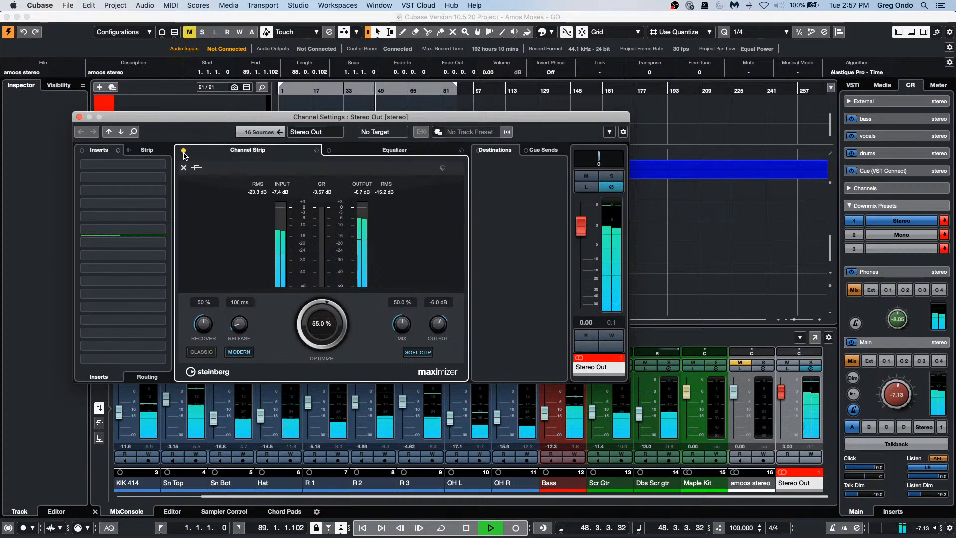
key(space)
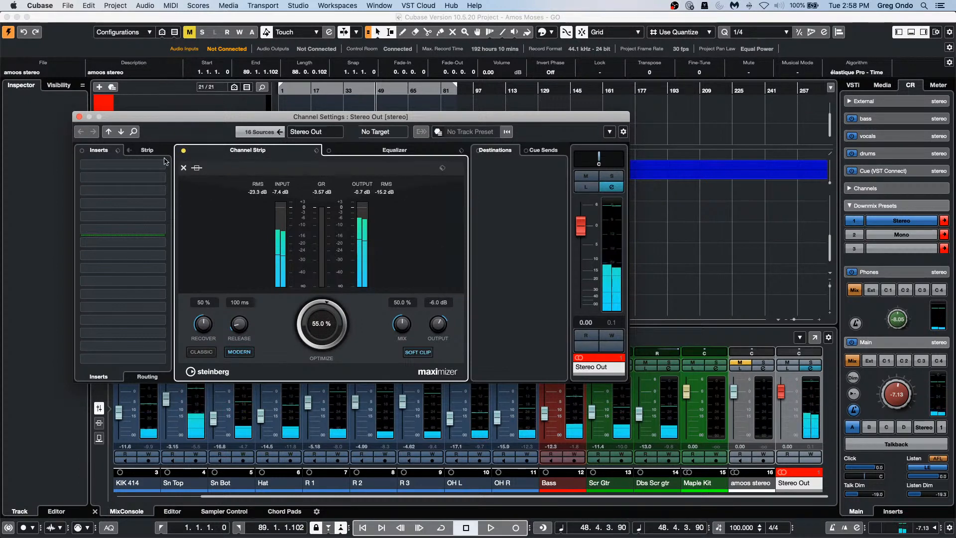
Step: Close the Stereo Out Channel Settings window with its Maximizer editor
click(79, 117)
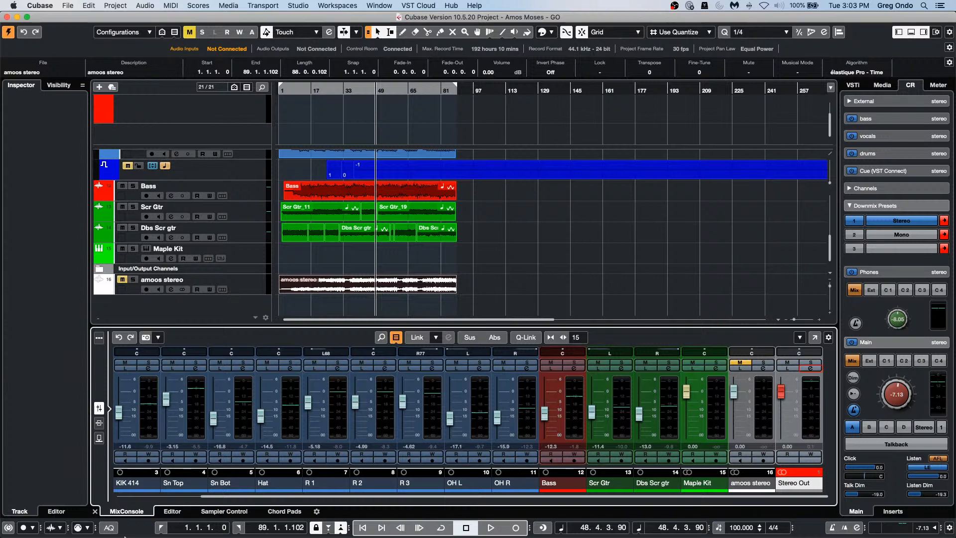
Step: Dismiss the Edit menu and open a Finder window showing Recents from the Dock
mouse_move(125, 536)
click(90, 6)
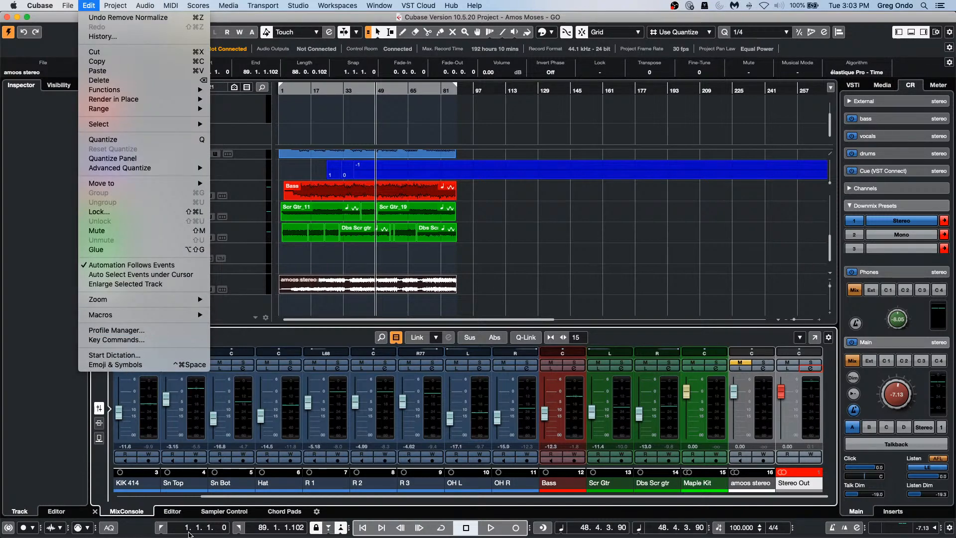
click(28, 424)
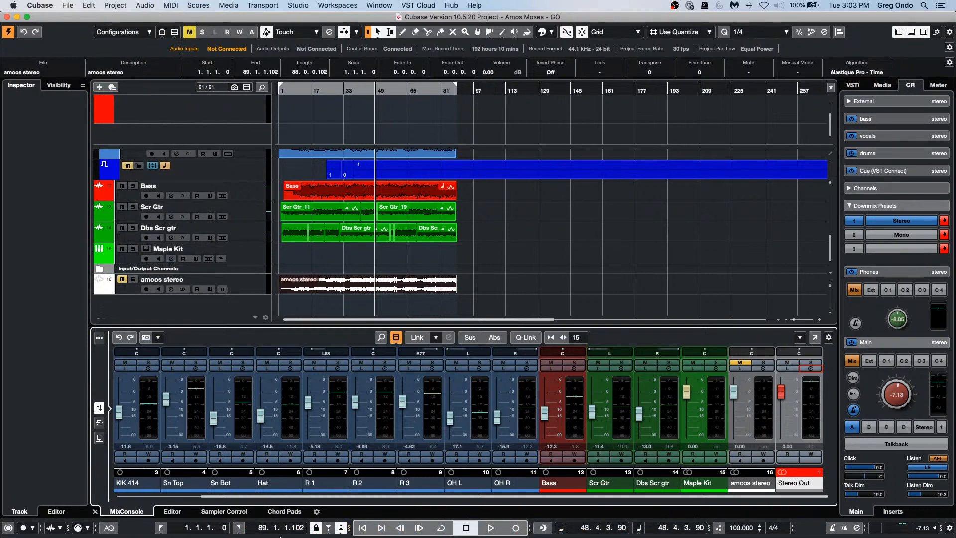
click(249, 526)
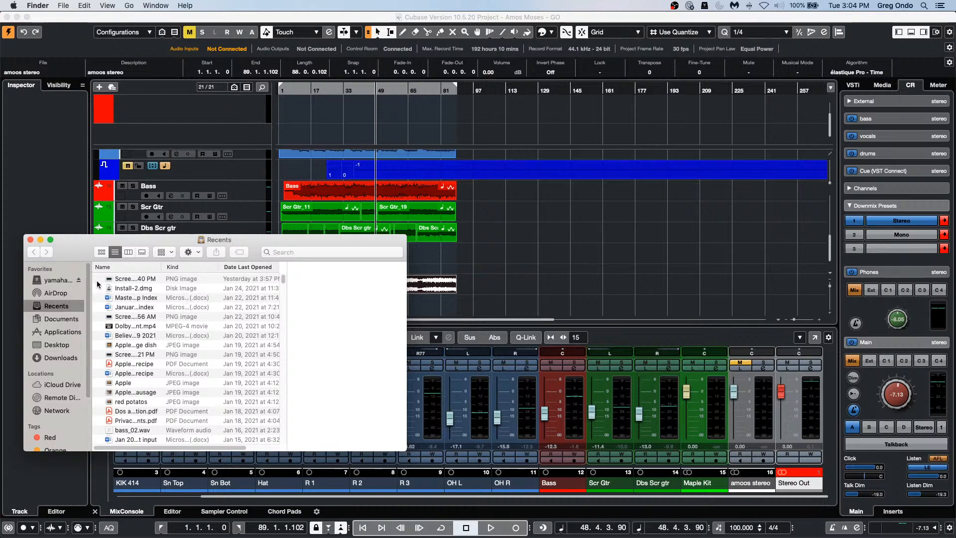
click(128, 5)
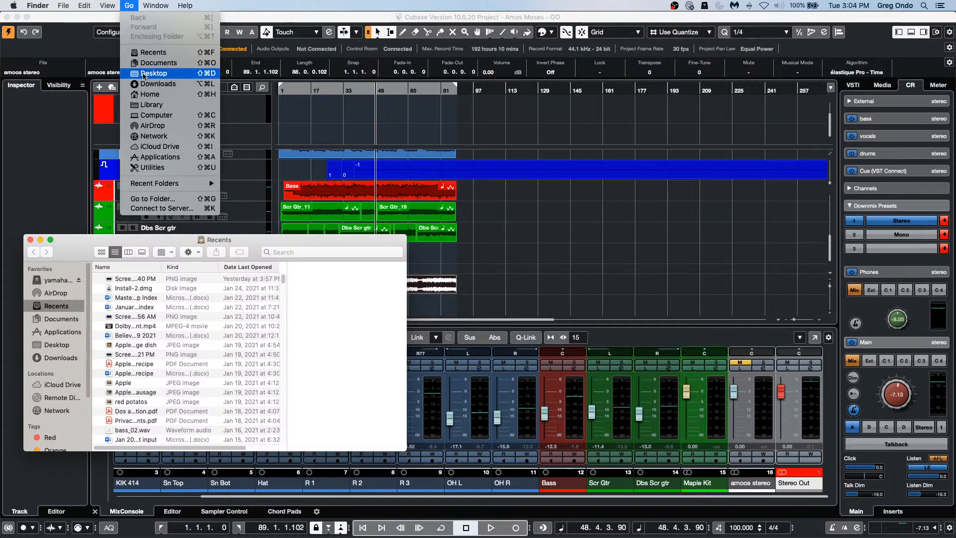
key(alt)
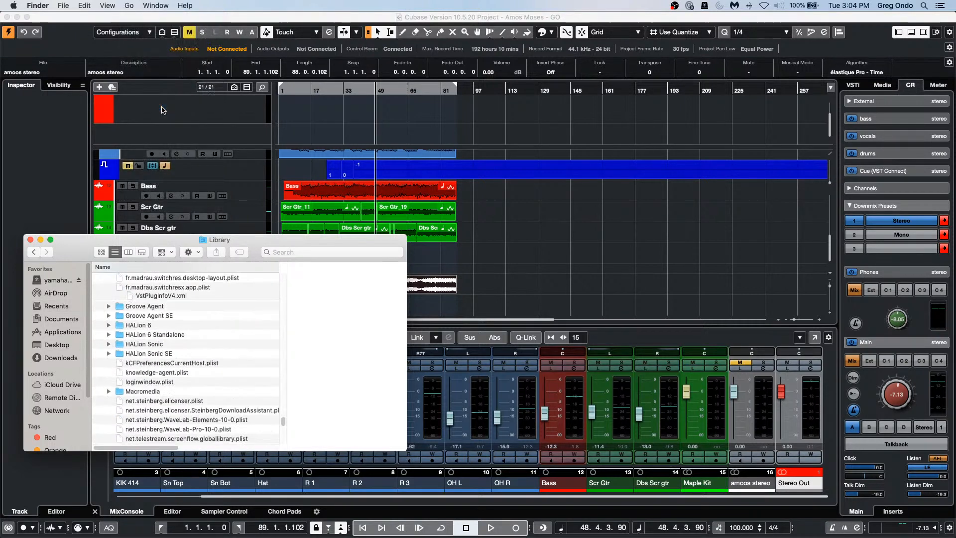
scroll(235, 284, up, 5)
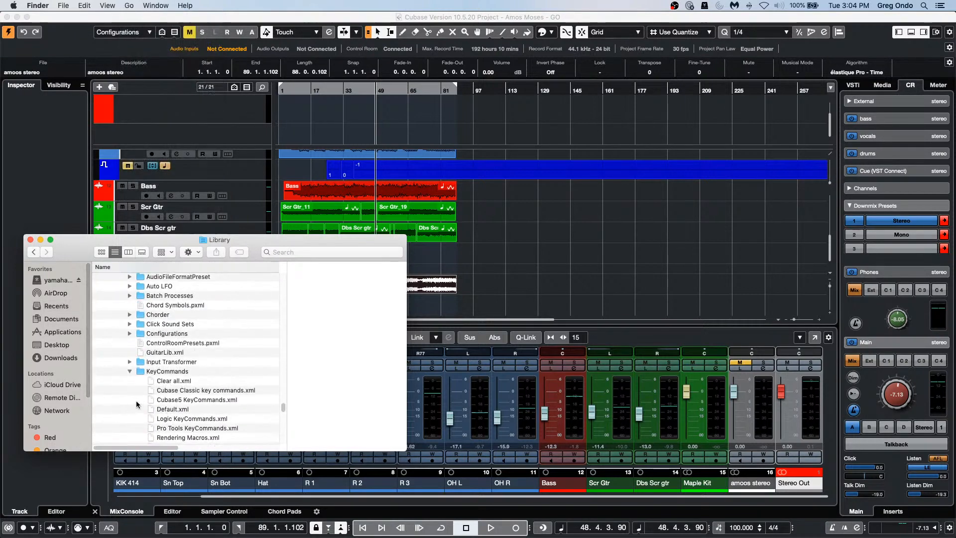
scroll(133, 393, up, 8)
scroll(134, 388, up, 10)
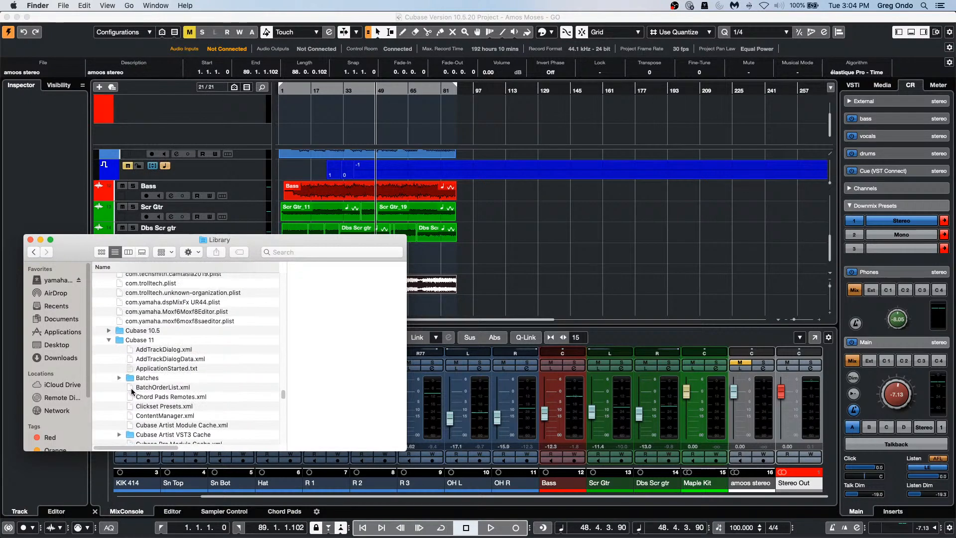
scroll(113, 413, up, 15)
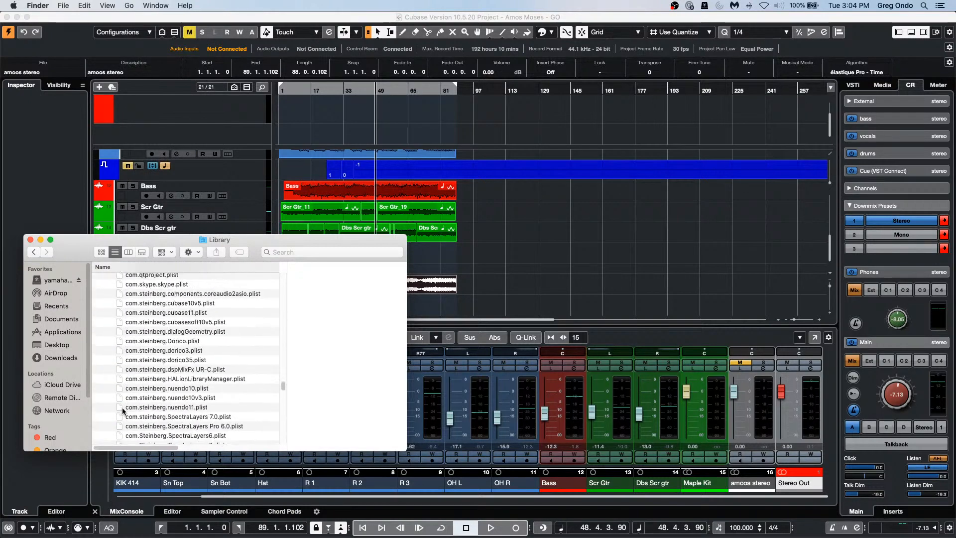
scroll(125, 405, up, 15)
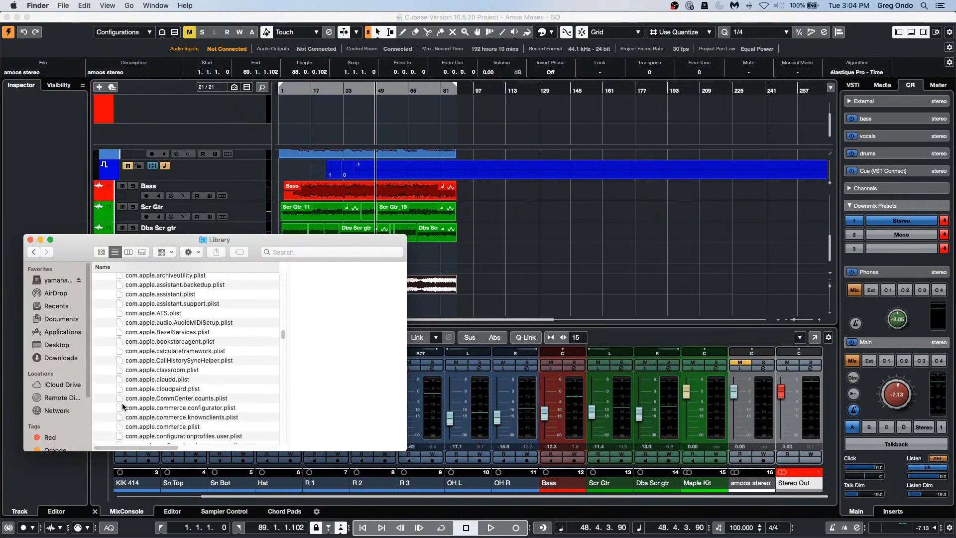
scroll(120, 412, down, 3)
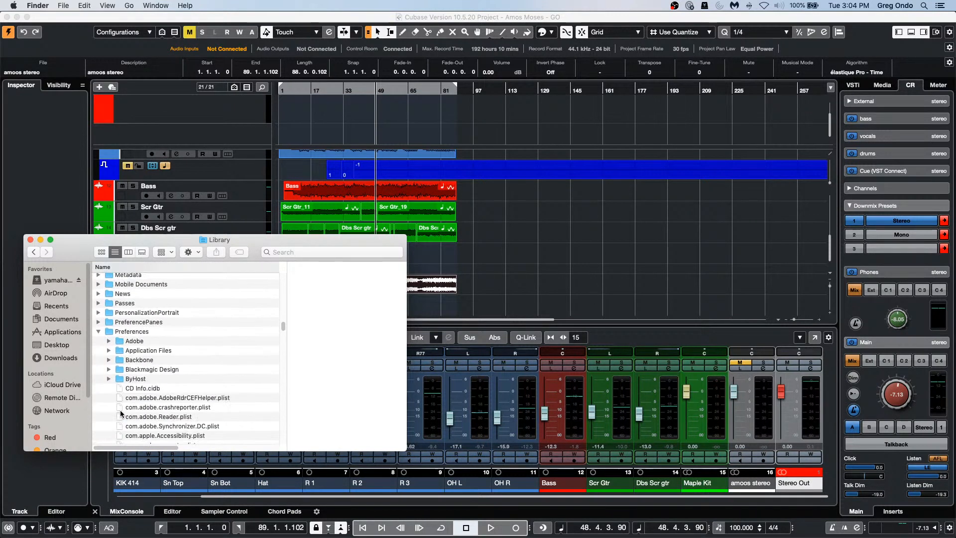
scroll(102, 344, down, 15)
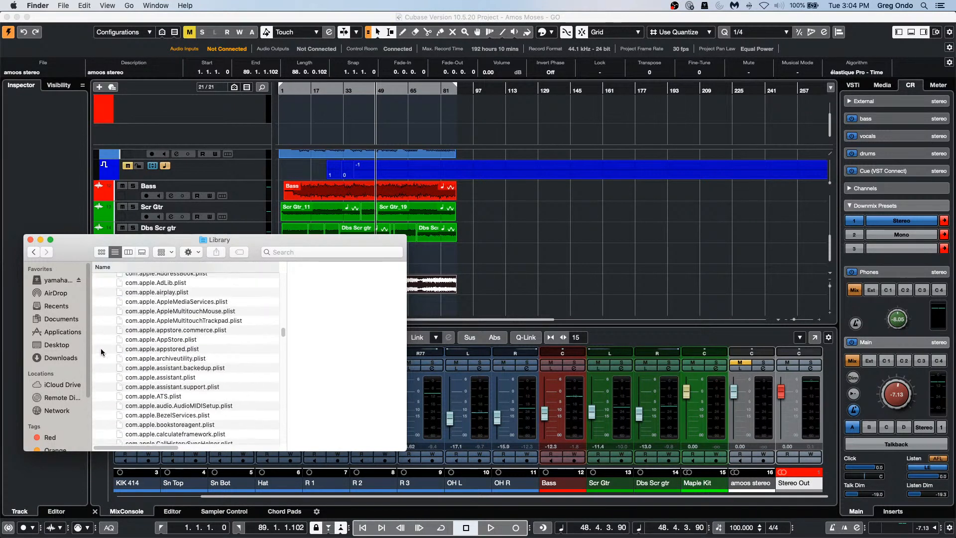
scroll(99, 352, down, 15)
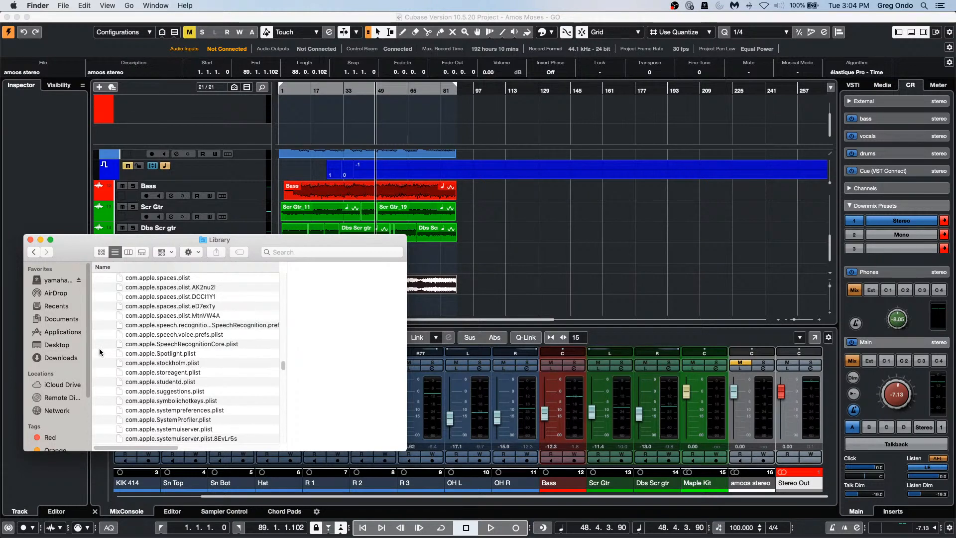
scroll(100, 352, down, 10)
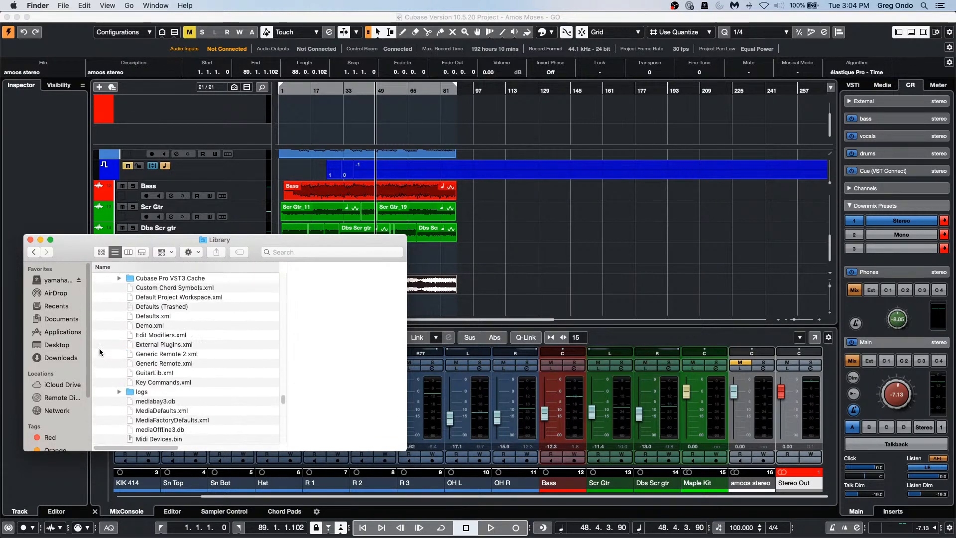
scroll(101, 350, up, 8)
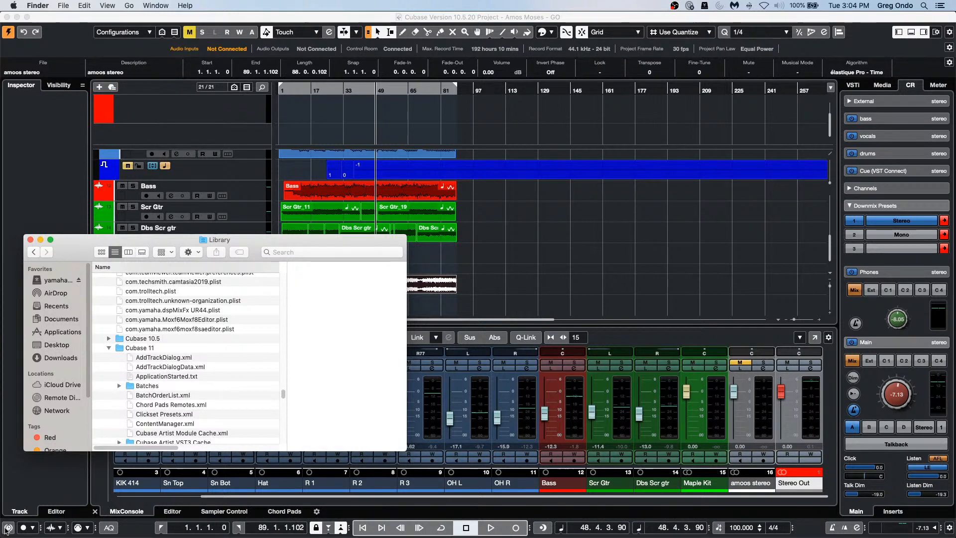
mouse_move(482, 536)
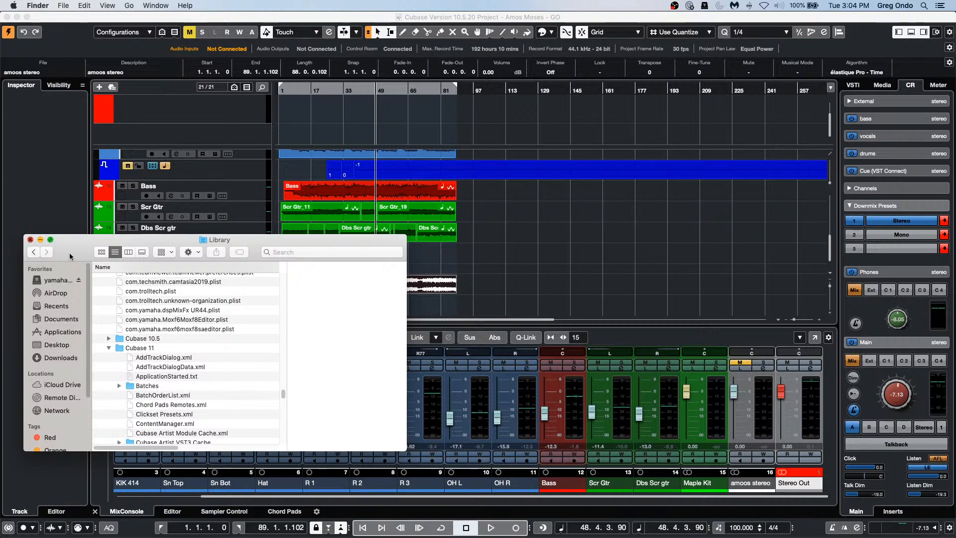
key(super+w)
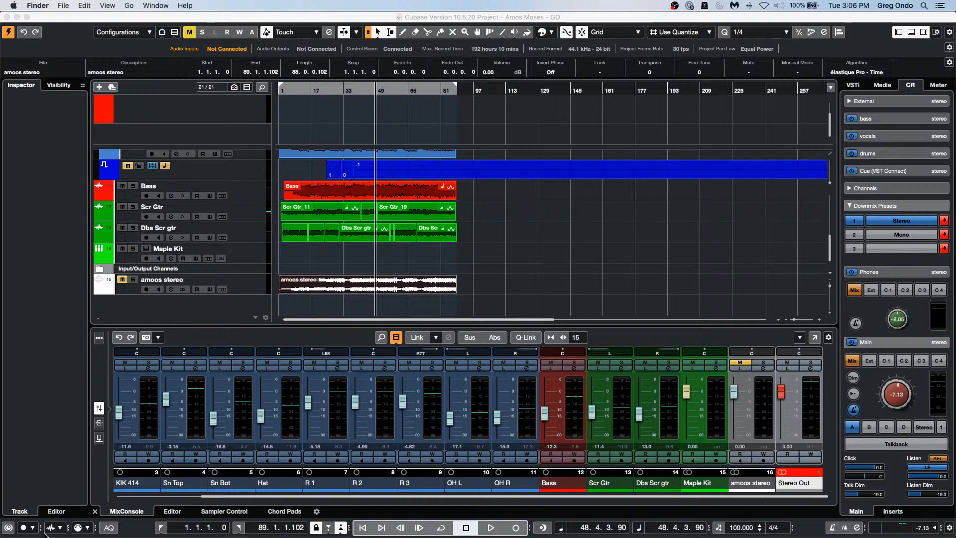
mouse_move(319, 536)
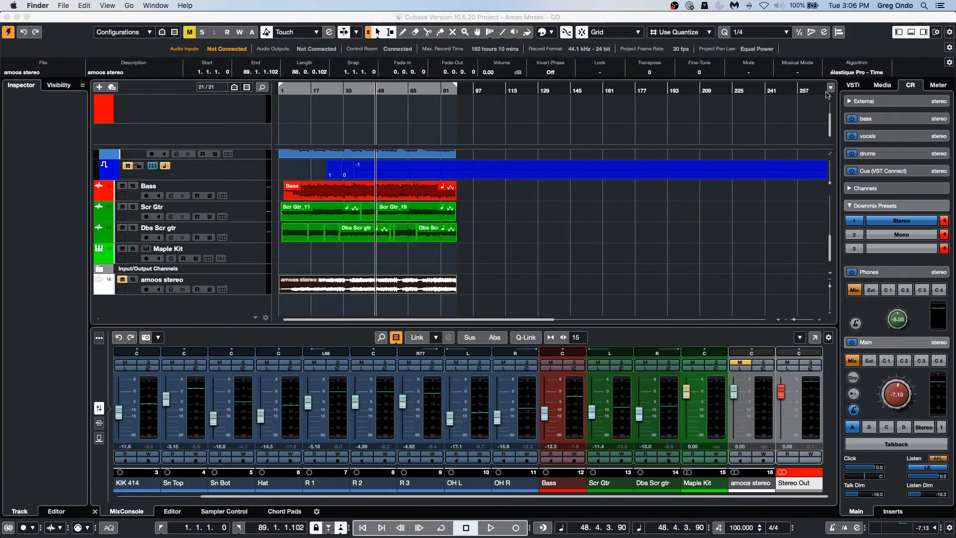
Step: Review the installed VST instruments in the Plug-in Manager, including the Drum category, then close it
click(655, 254)
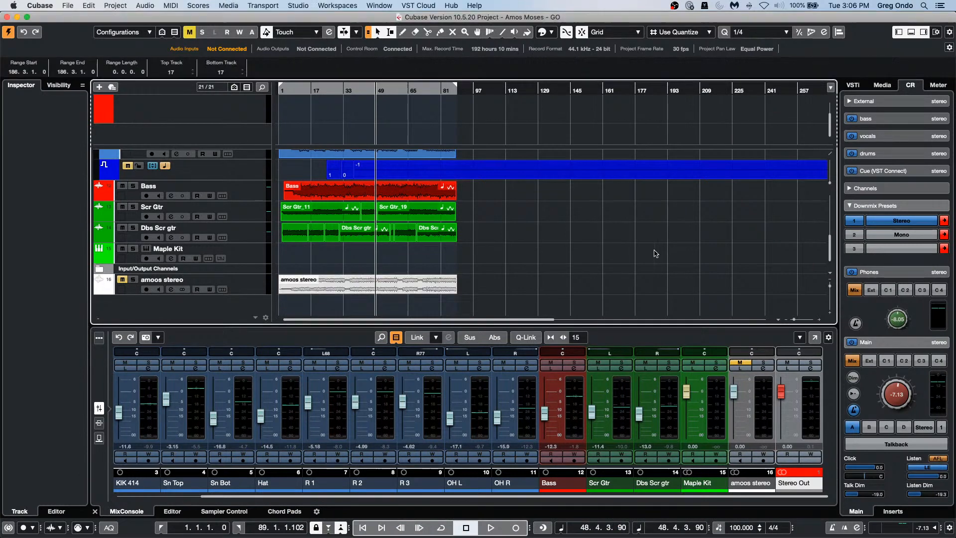
click(299, 6)
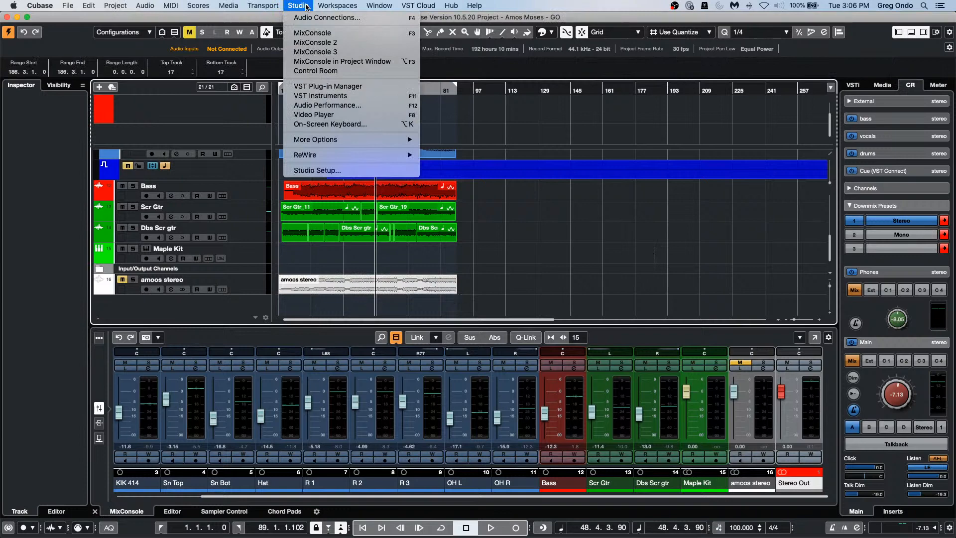
click(371, 87)
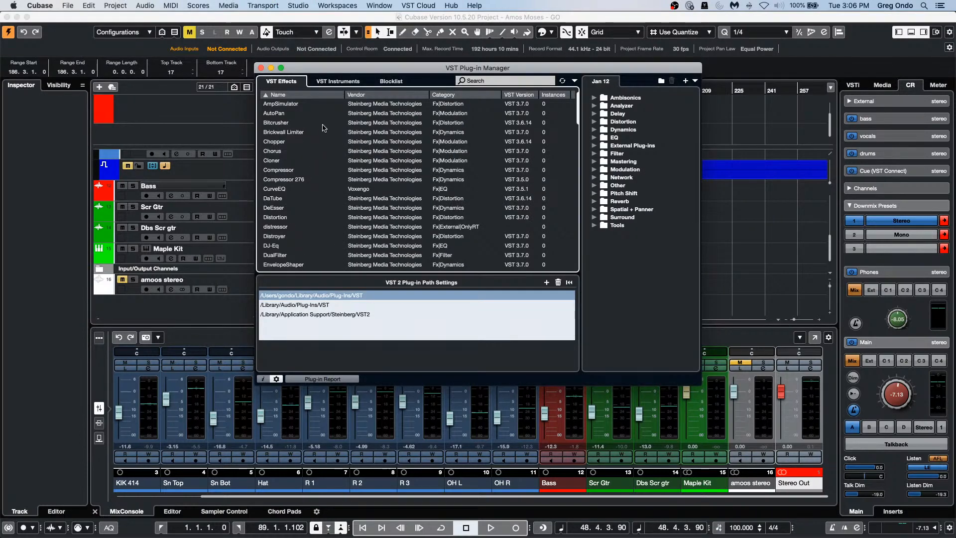
click(346, 83)
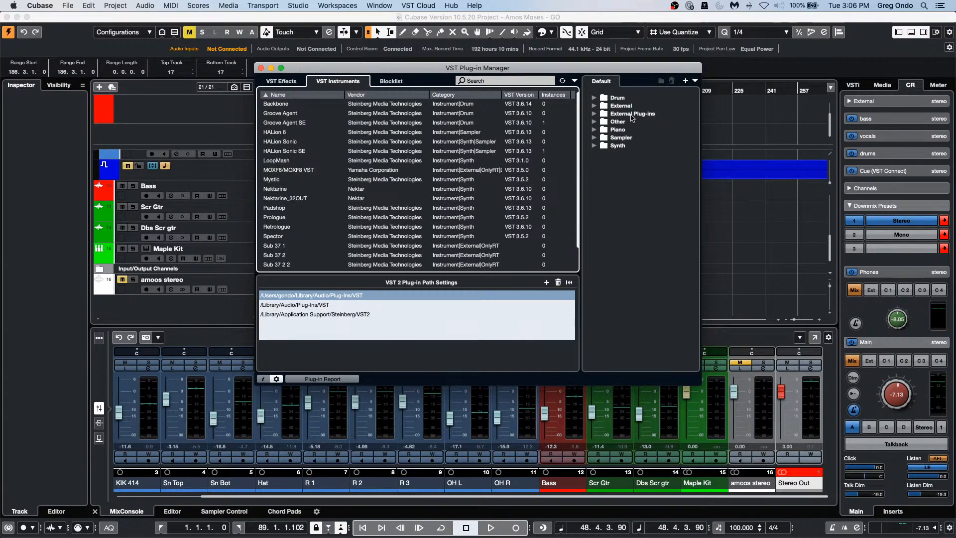
click(602, 97)
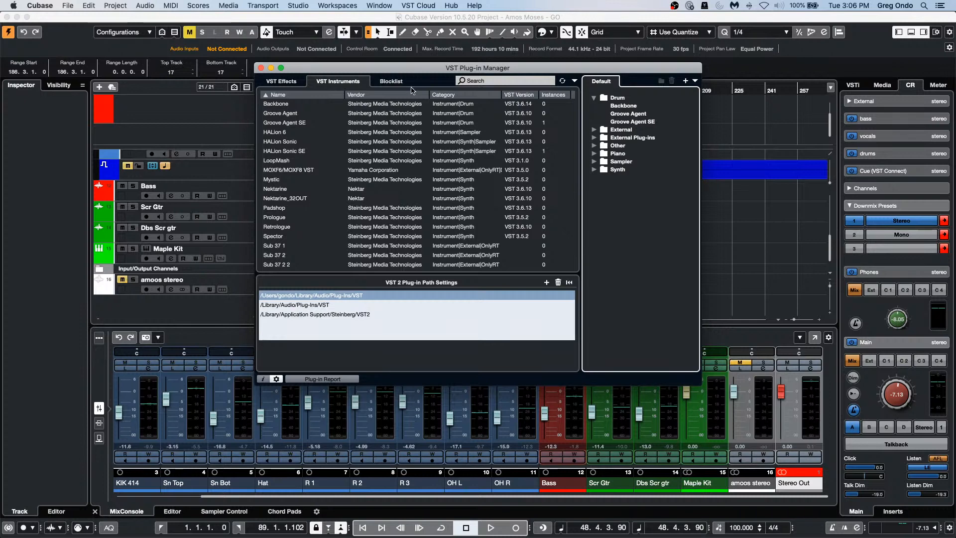
click(260, 68)
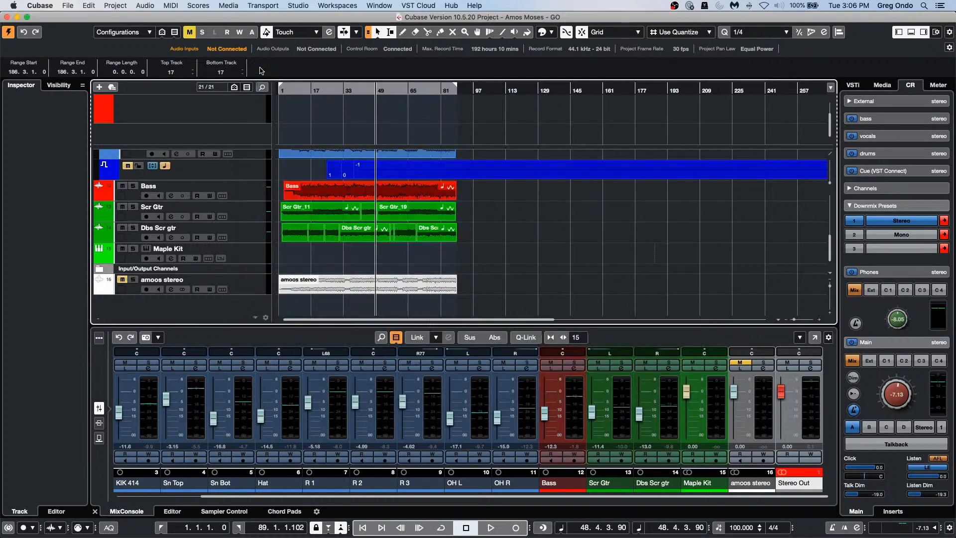
Step: Filter the rack's instrument browser to 'groov', then launch the Steinberg Download Assistant
click(854, 85)
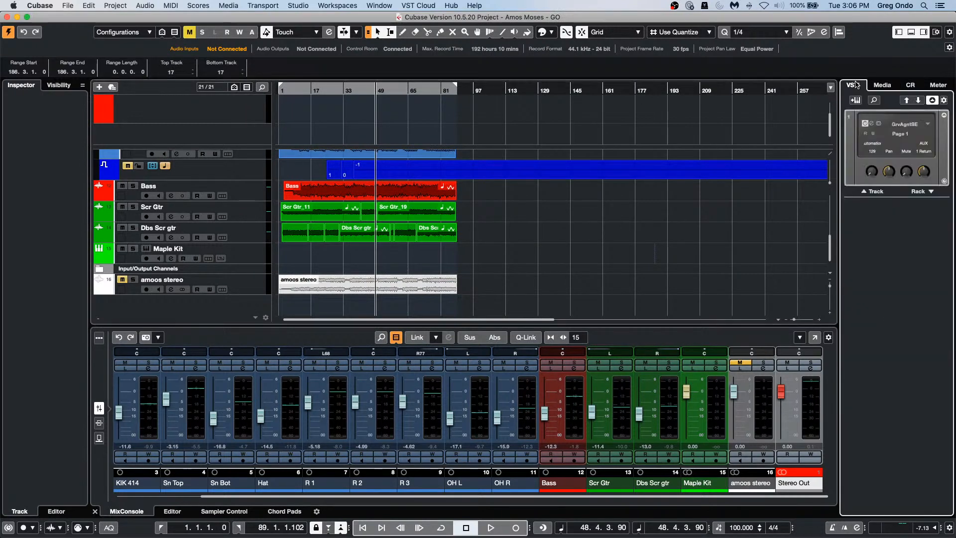
click(930, 192)
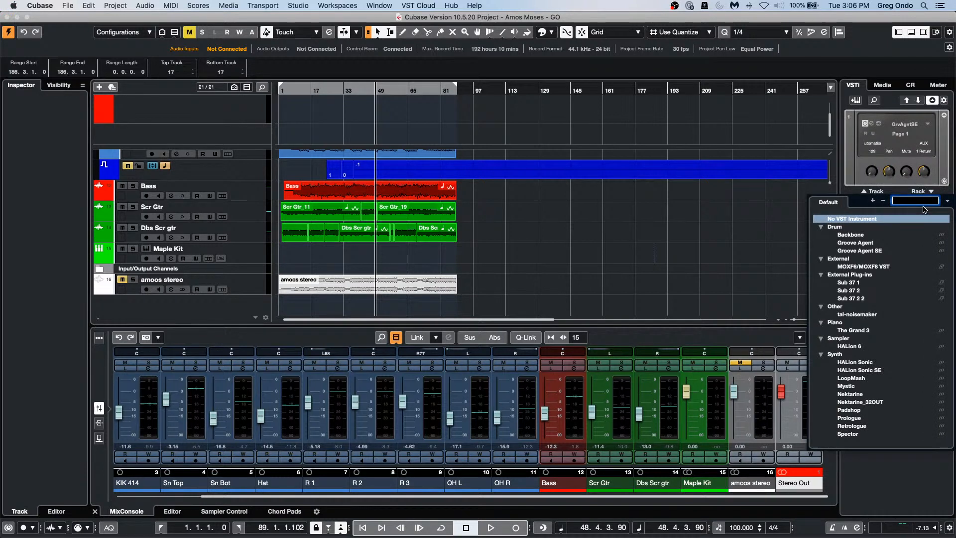
text(gr)
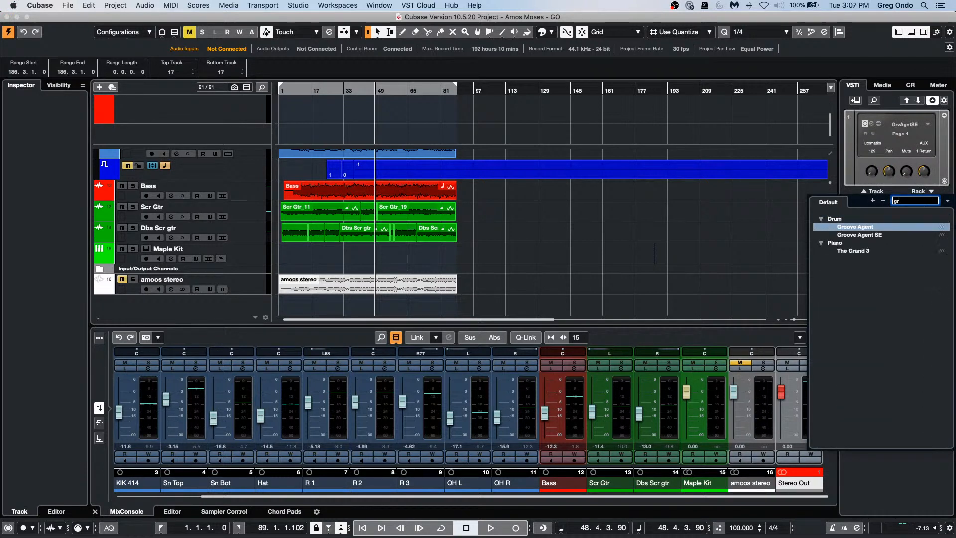
text(oov)
mouse_move(359, 533)
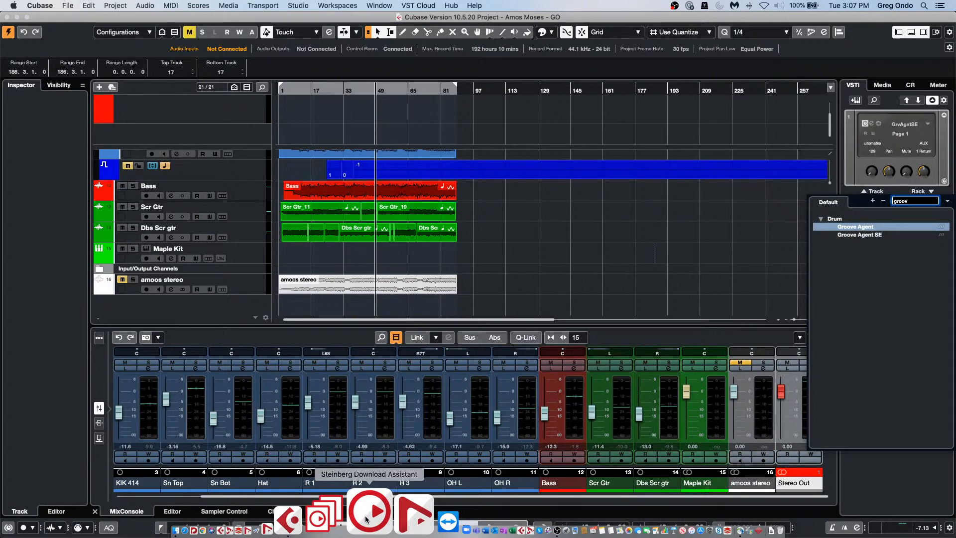
click(366, 518)
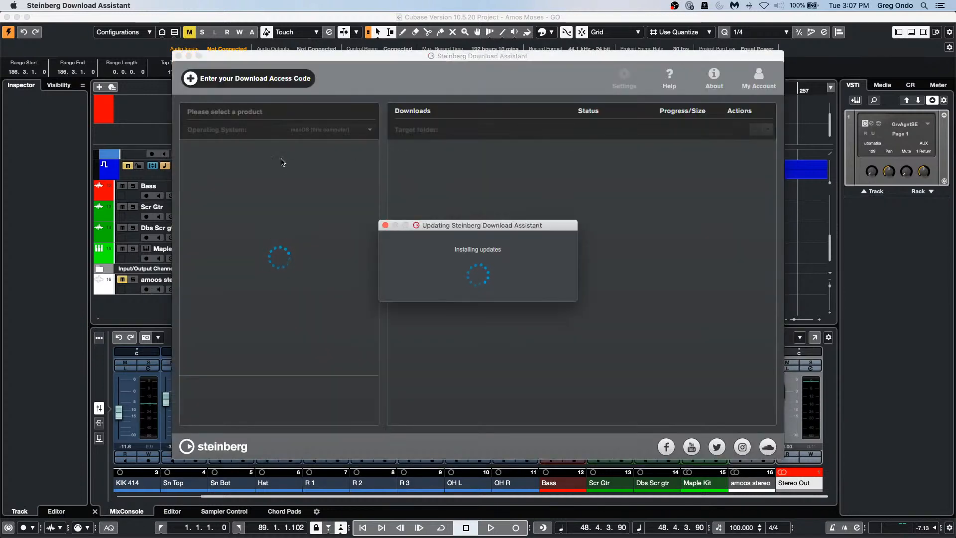
Step: Dismiss the assistant's update window and cancel the eLicenser password request
click(385, 226)
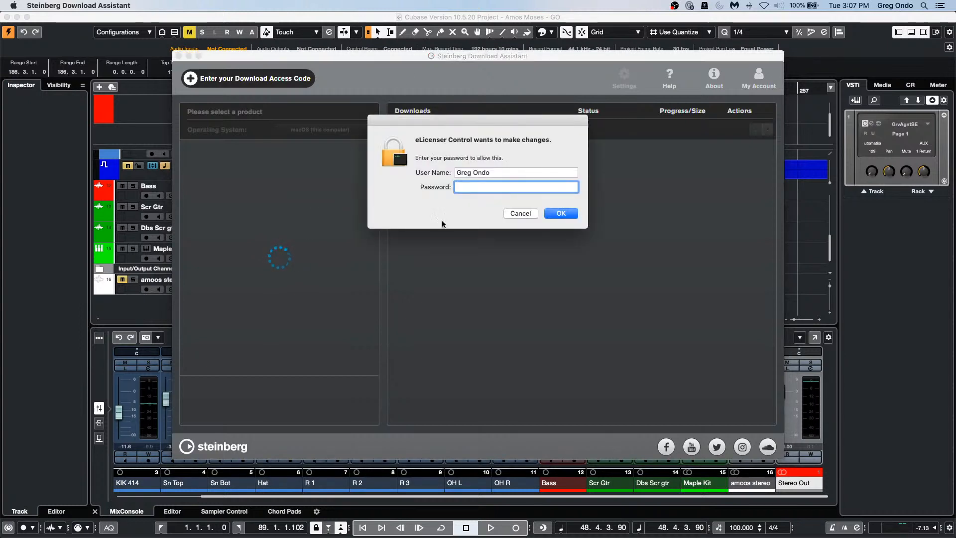
click(521, 213)
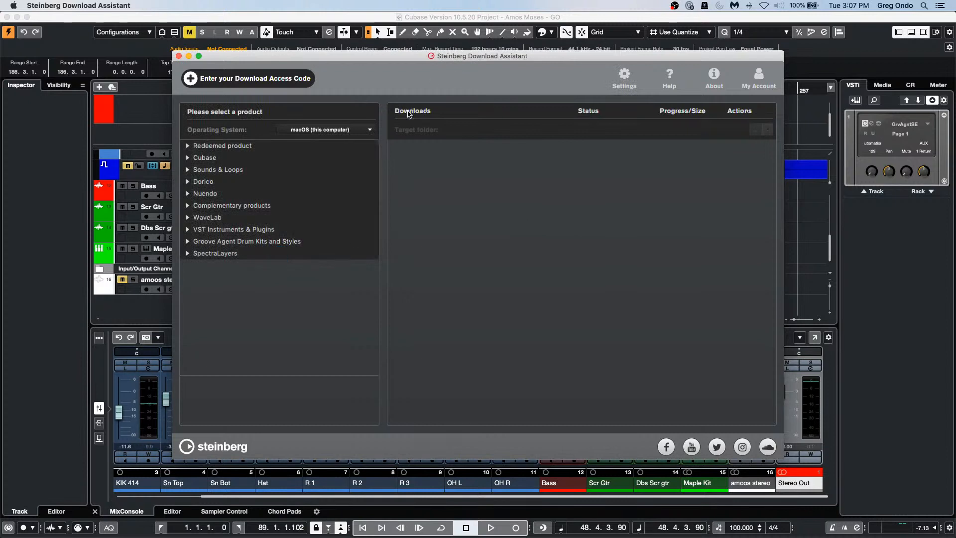
Step: Browse the Cubase Pro 11 downloads list in the assistant, then close the assistant
click(198, 158)
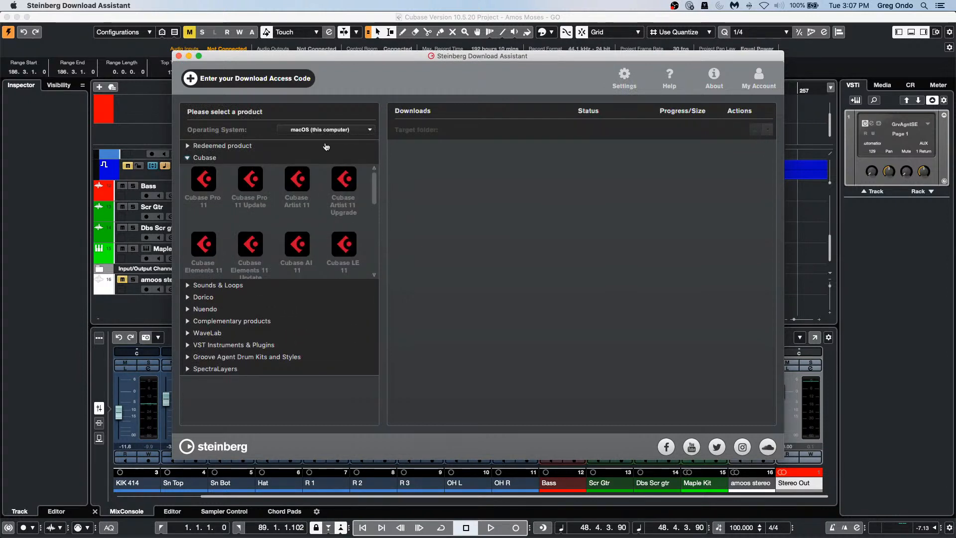
click(203, 179)
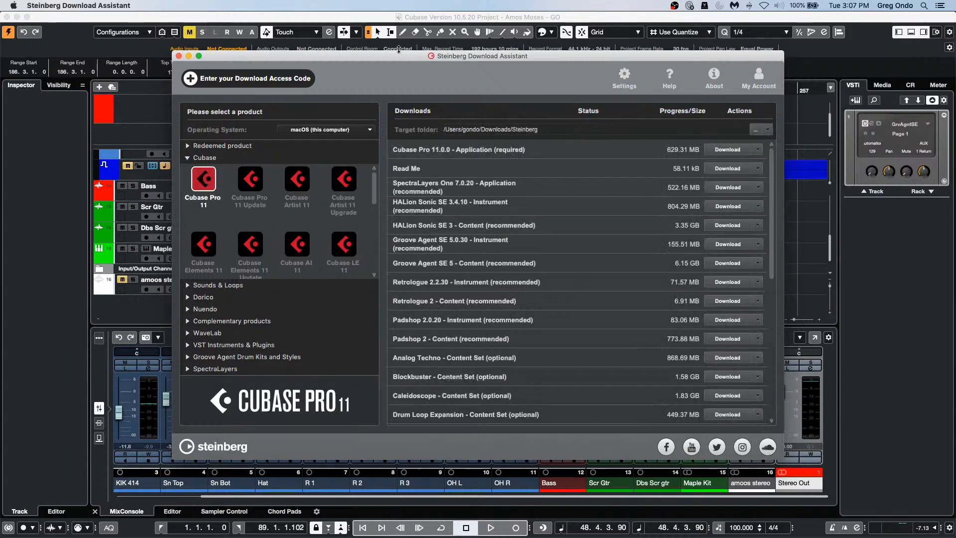
drag(503, 56, 435, 39)
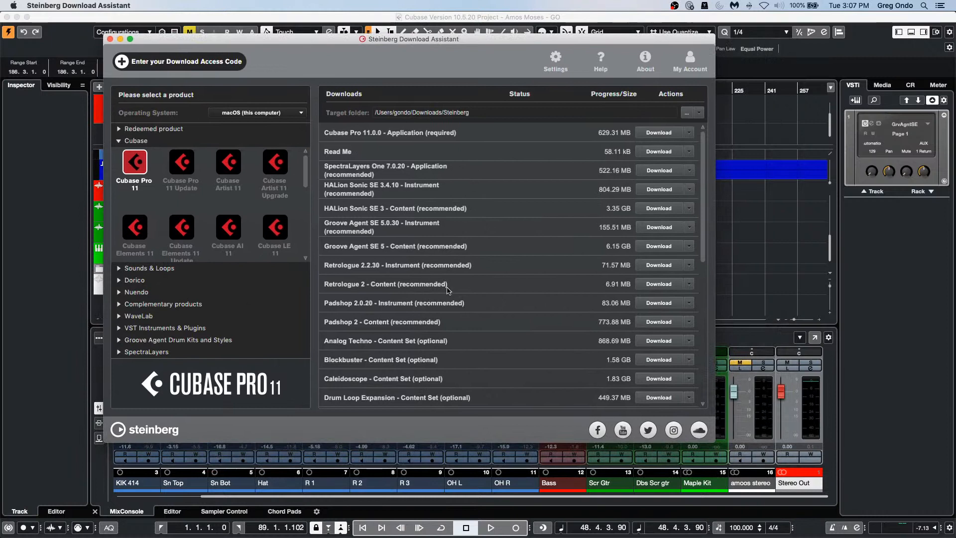
scroll(427, 278, down, 3)
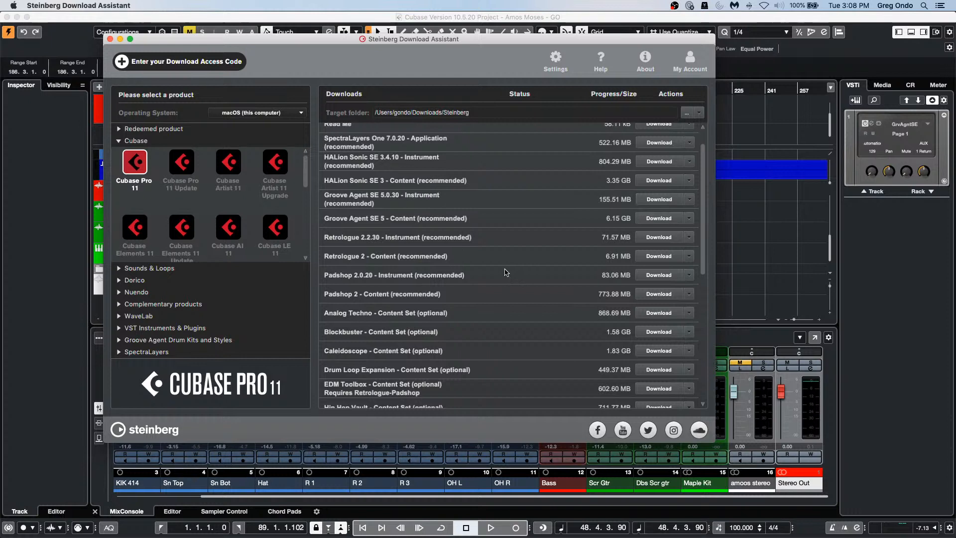
scroll(507, 272, down, 1)
scroll(506, 271, down, 3)
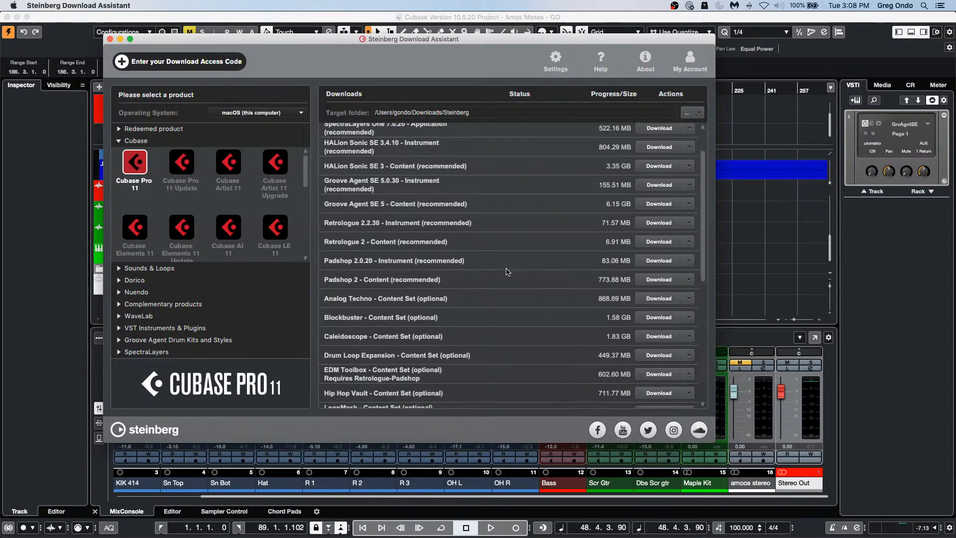
scroll(507, 272, down, 3)
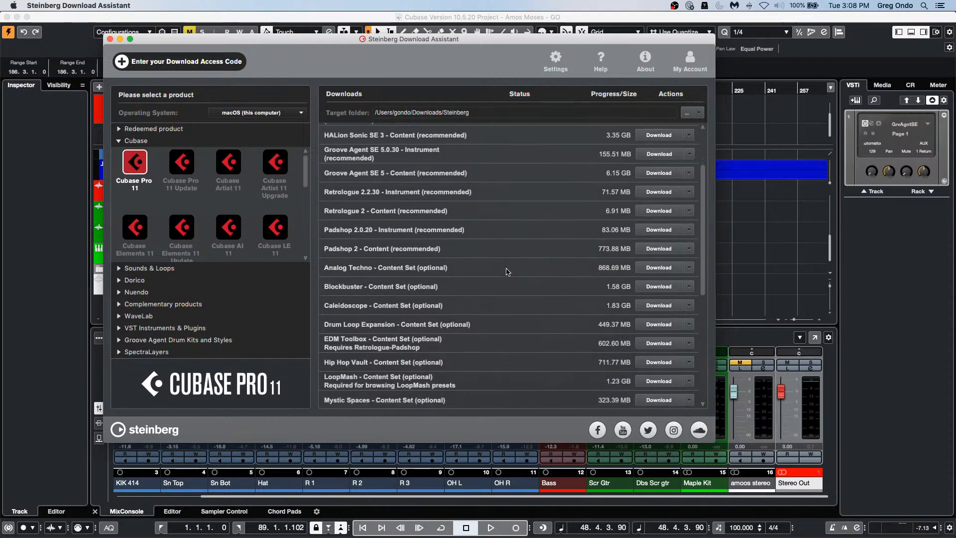
scroll(506, 272, down, 6)
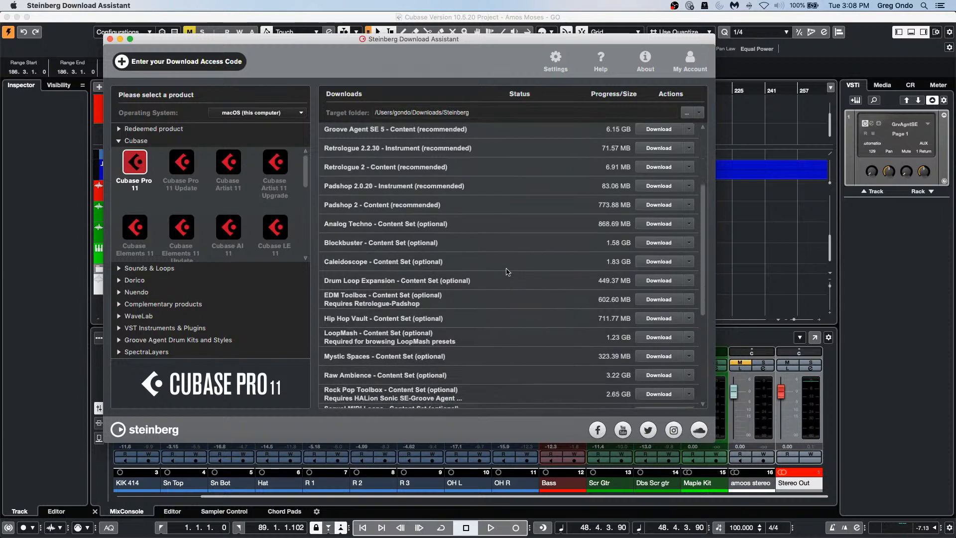
scroll(507, 272, down, 4)
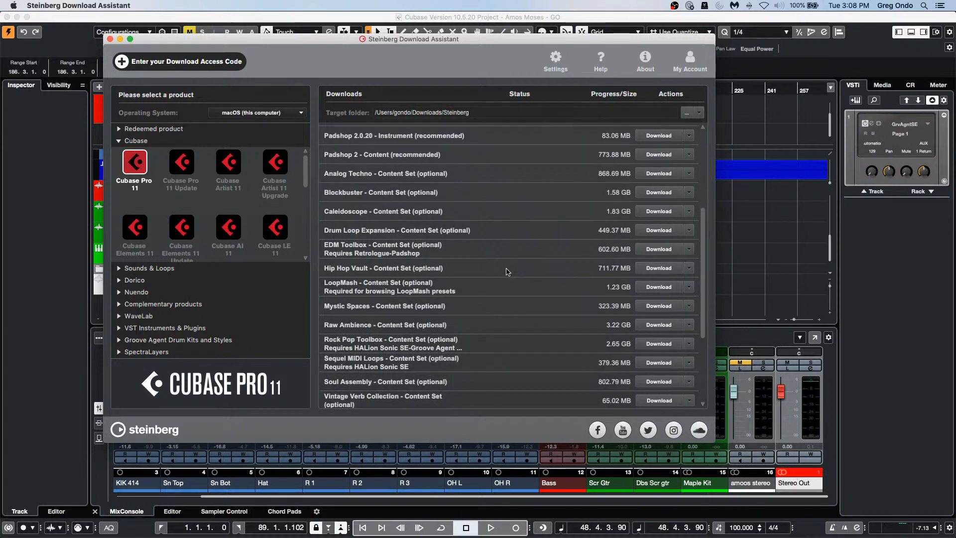
click(110, 39)
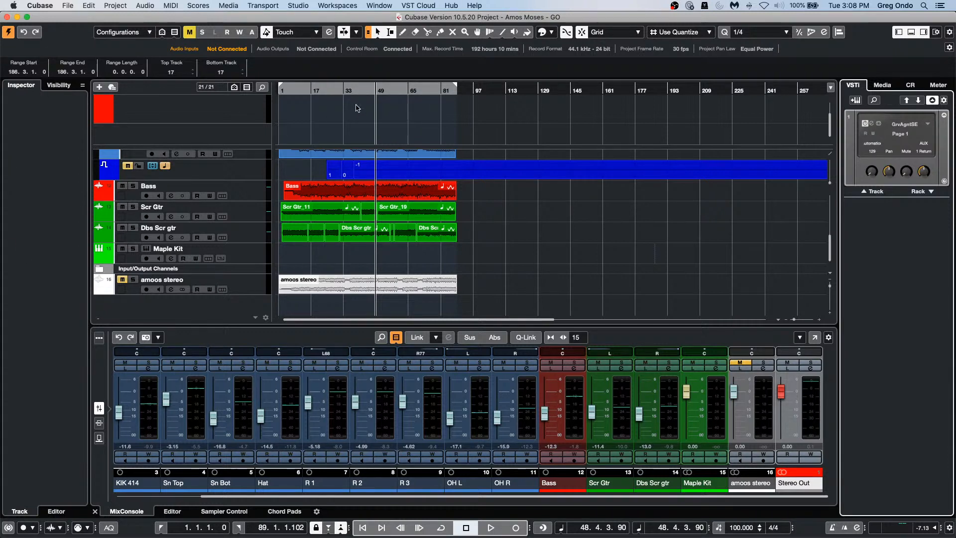
Step: Add a Tempo track below Dbs Scr gtr, make it taller, and activate it
click(223, 237)
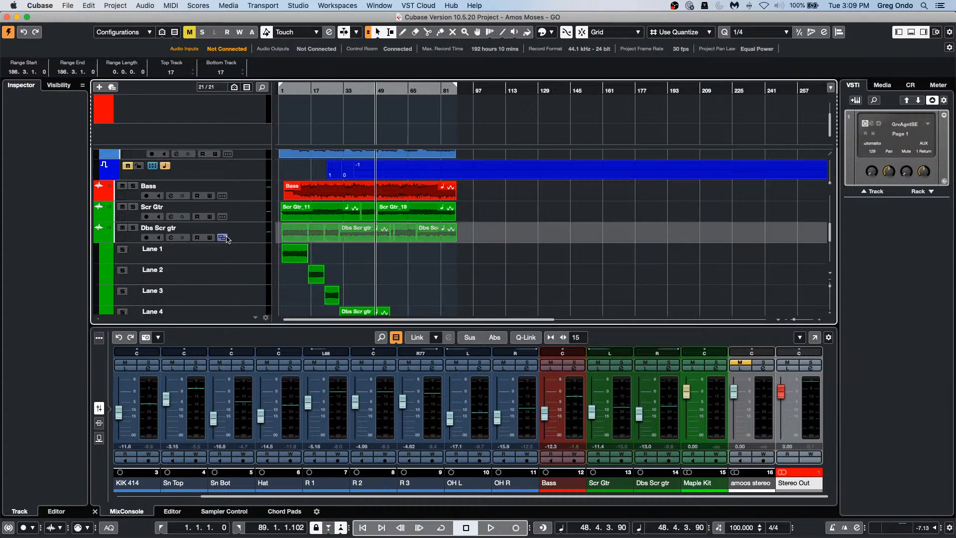
click(223, 238)
click(254, 230)
right_click(254, 230)
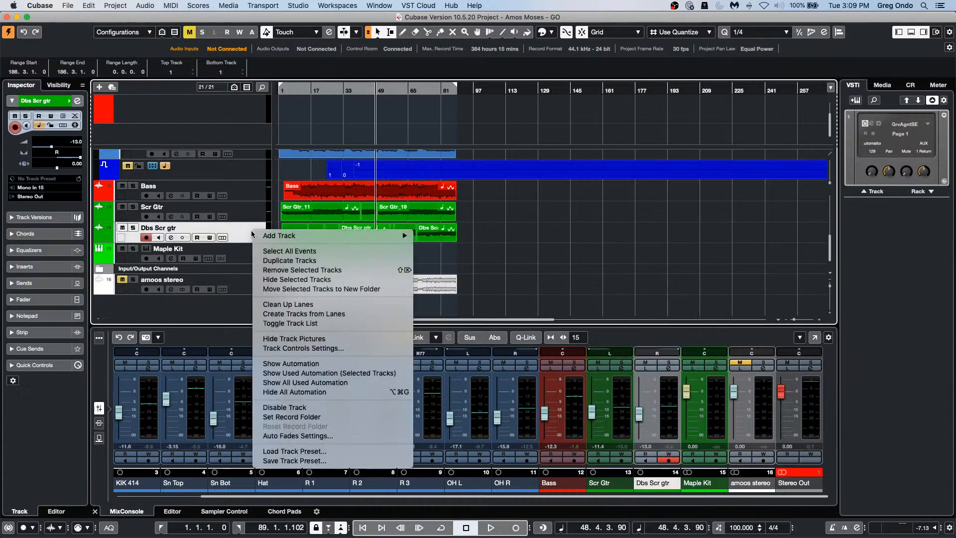
mouse_move(270, 237)
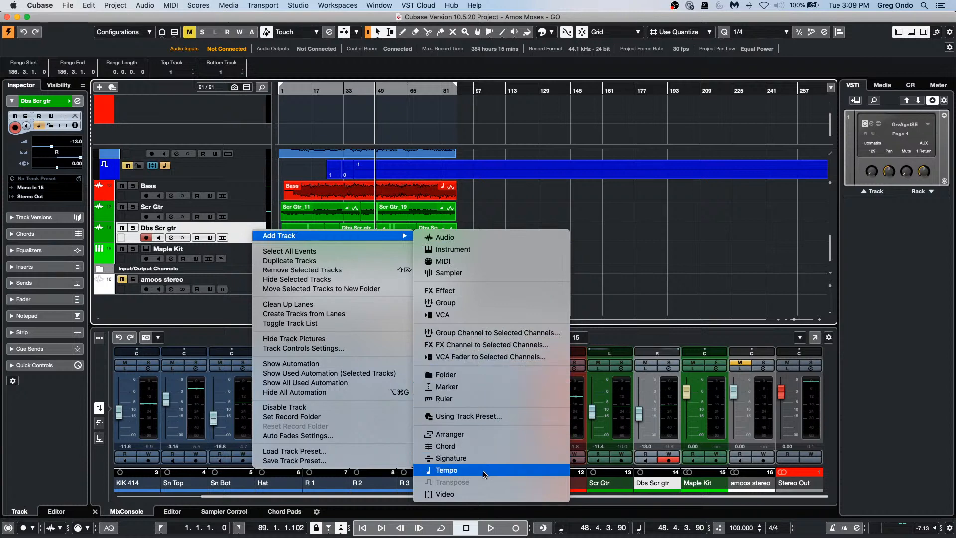
click(253, 173)
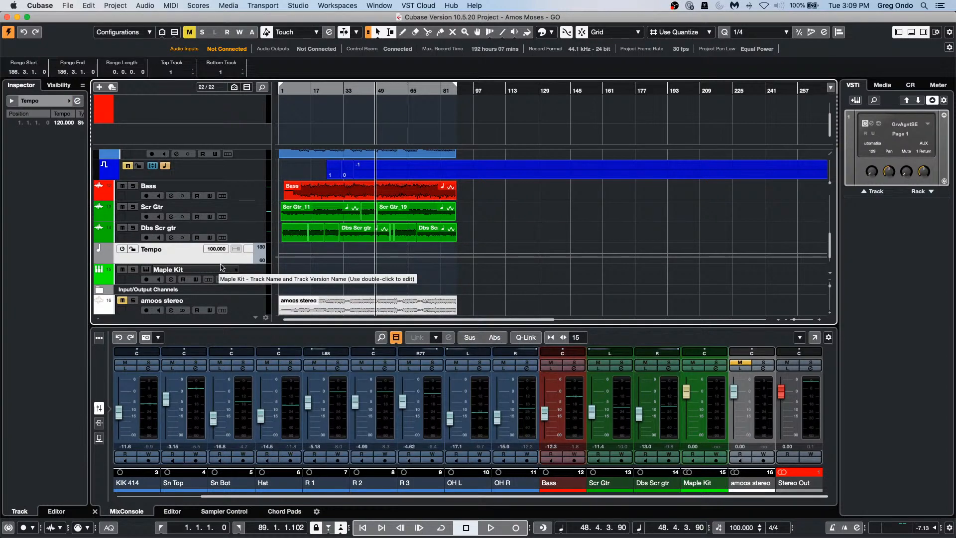
drag(221, 262, 221, 282)
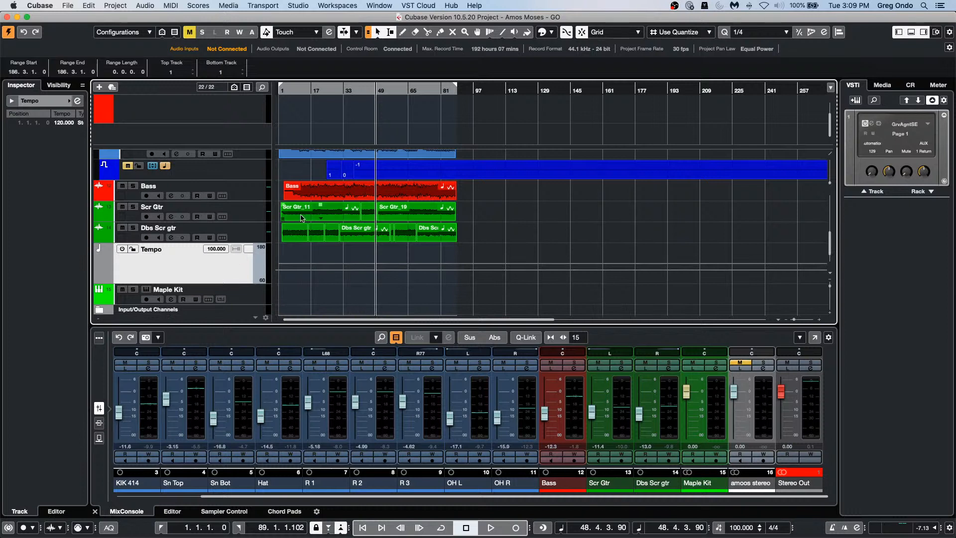
click(122, 249)
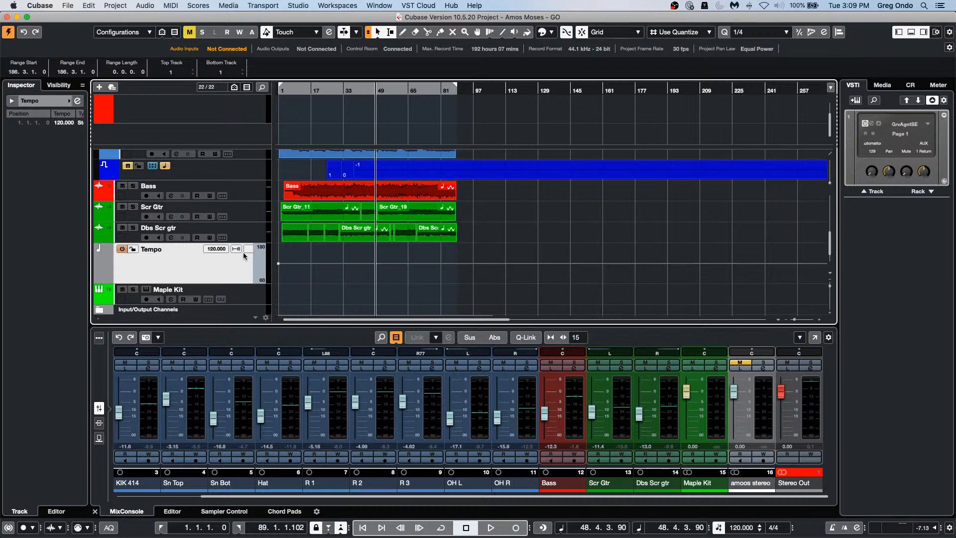
Step: Draw a freehand tempo curve over the song's opening bars, ranging roughly 90–145 BPM
right_click(338, 273)
click(364, 272)
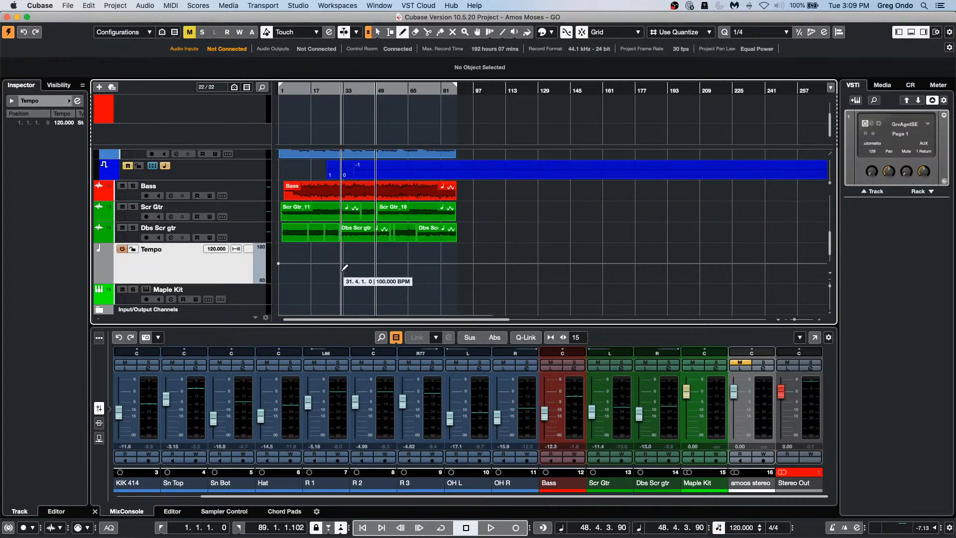
drag(341, 269, 434, 263)
mouse_move(325, 251)
mouse_down()
mouse_move(380, 273)
mouse_move(402, 264)
mouse_move(302, 244)
mouse_move(376, 261)
mouse_move(329, 271)
mouse_up()
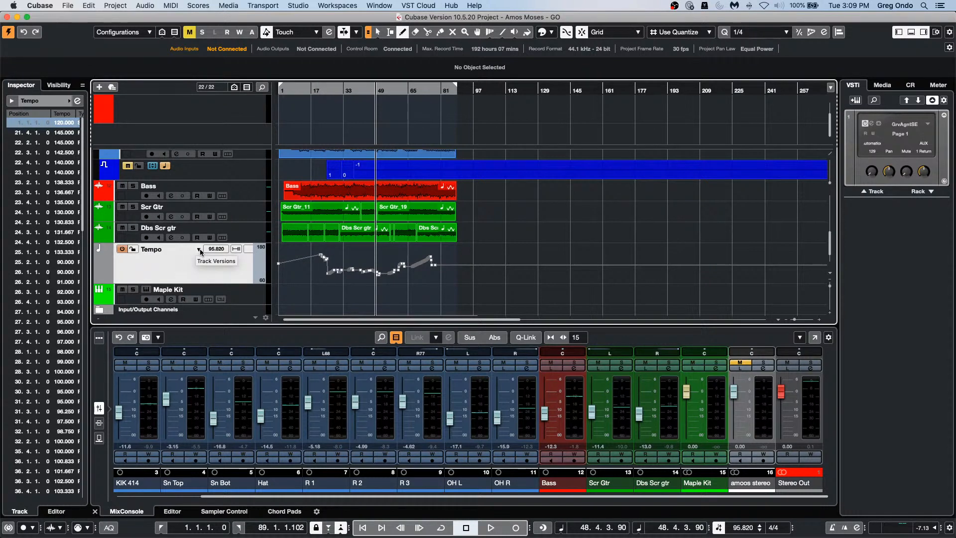
Step: Duplicate the tempo version and delete the tempo points in bars 17–28 of the copy
click(199, 249)
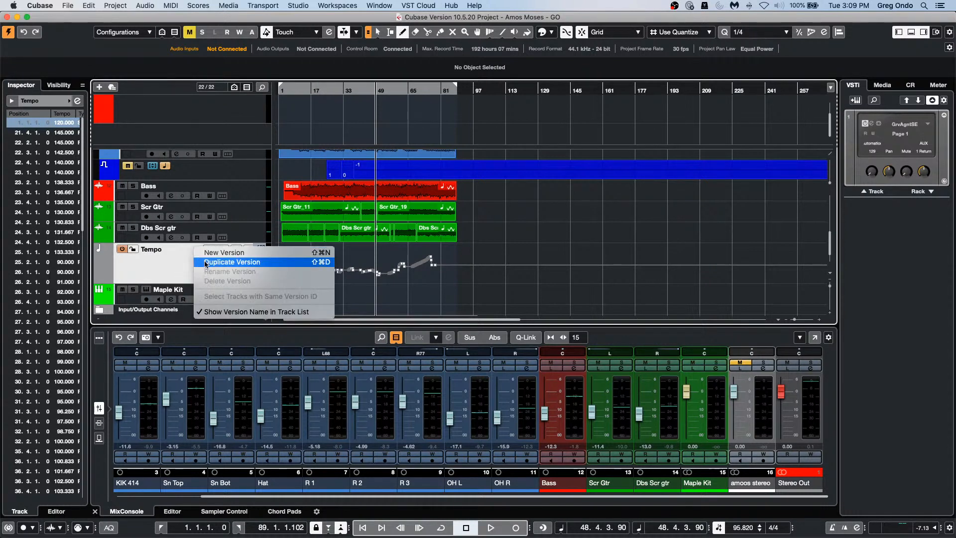
click(133, 273)
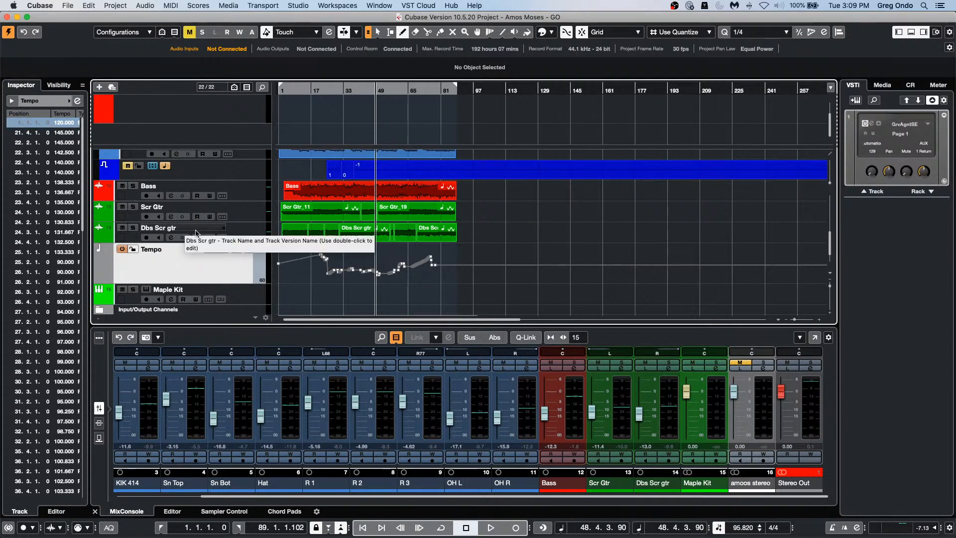
click(198, 250)
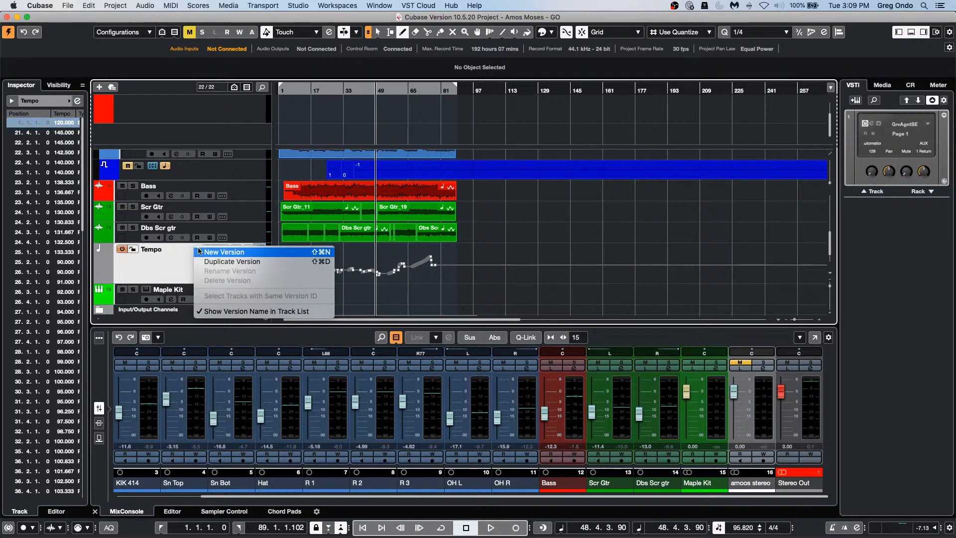
click(205, 258)
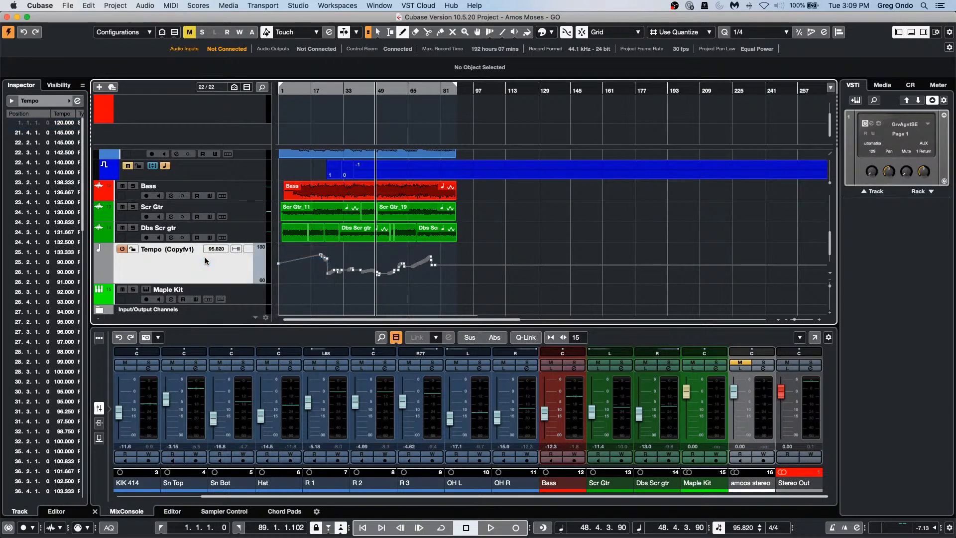
right_click(312, 256)
click(325, 256)
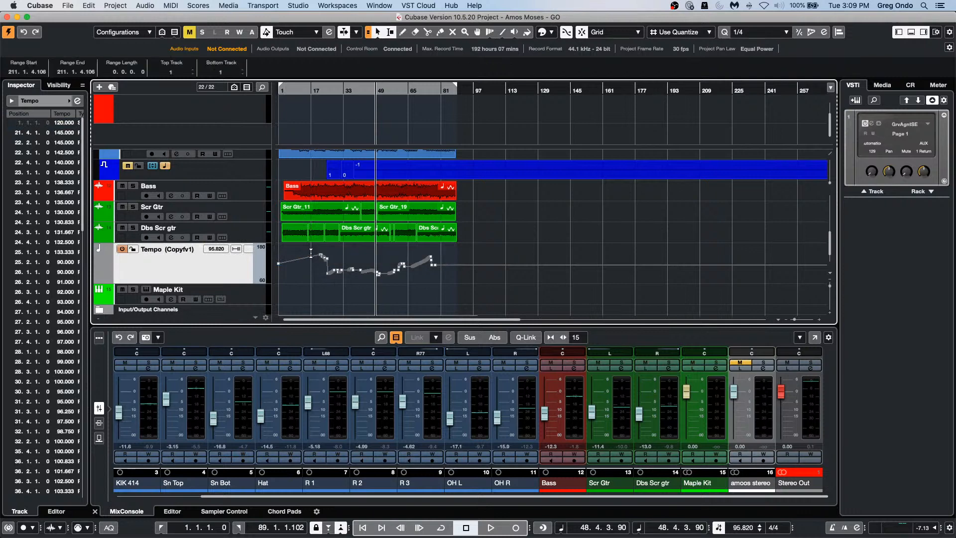
drag(311, 256, 334, 264)
key(Delete)
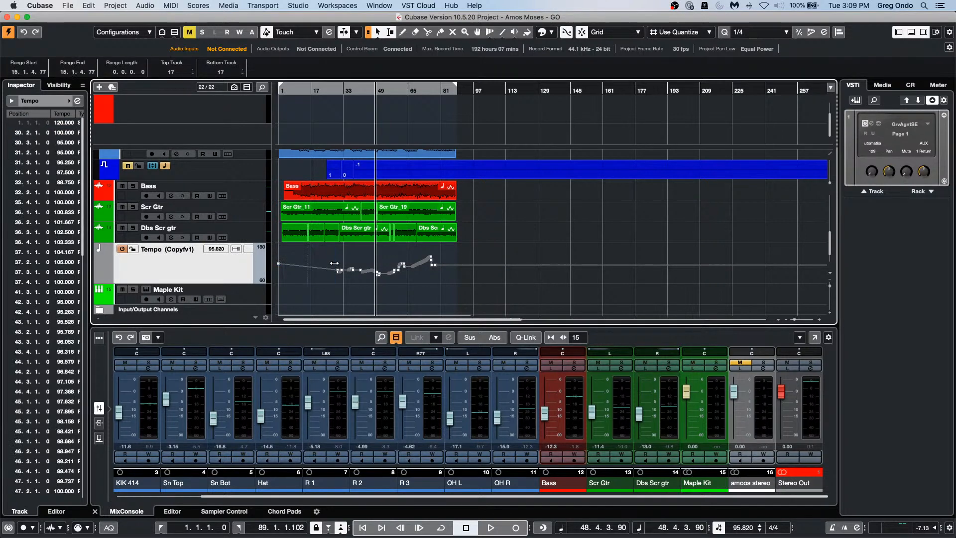
Step: Compare v1 against Copy of v1 by switching versions, ending on Copy of v1
click(202, 250)
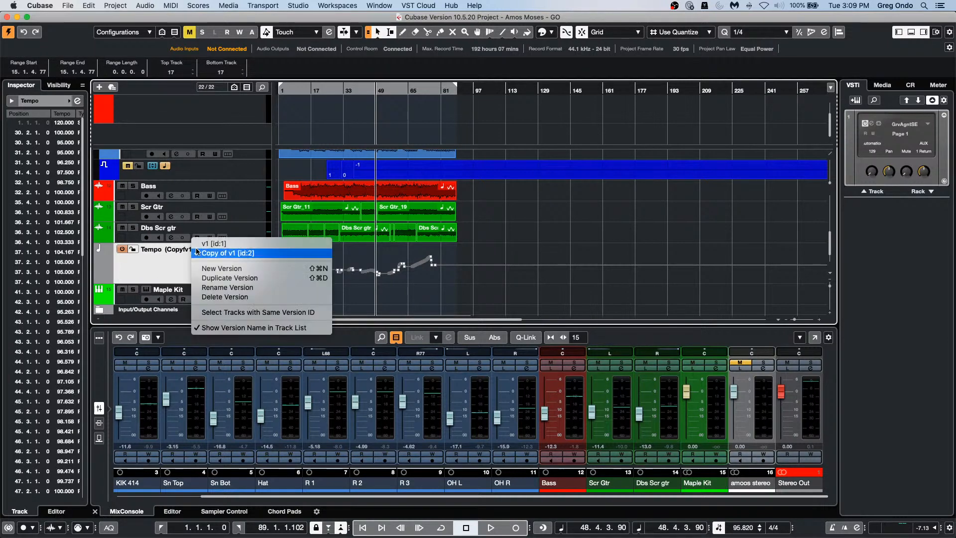
click(204, 243)
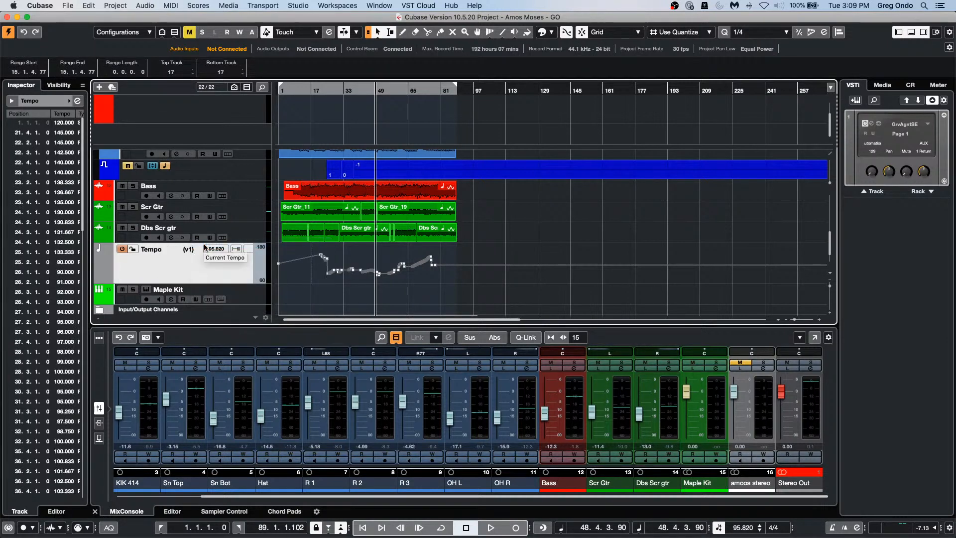
click(203, 251)
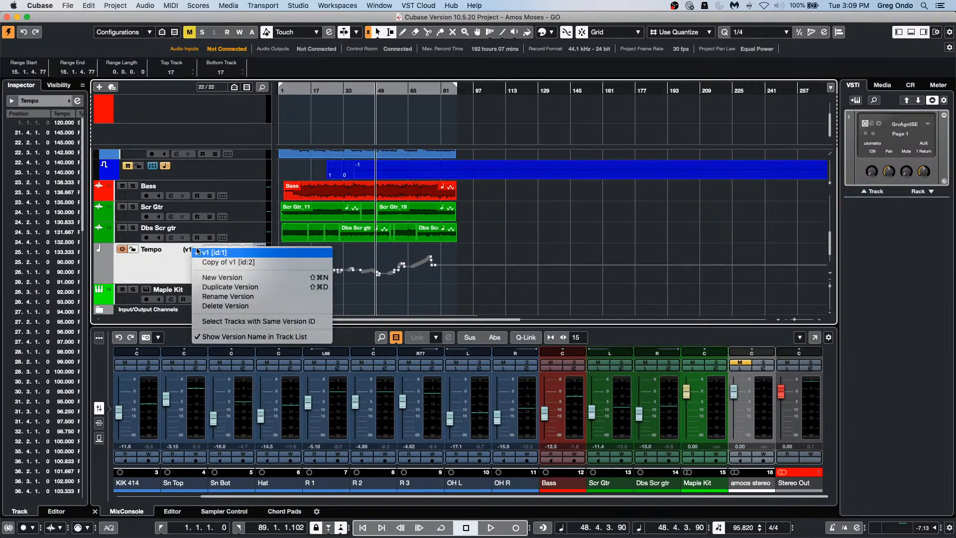
click(199, 261)
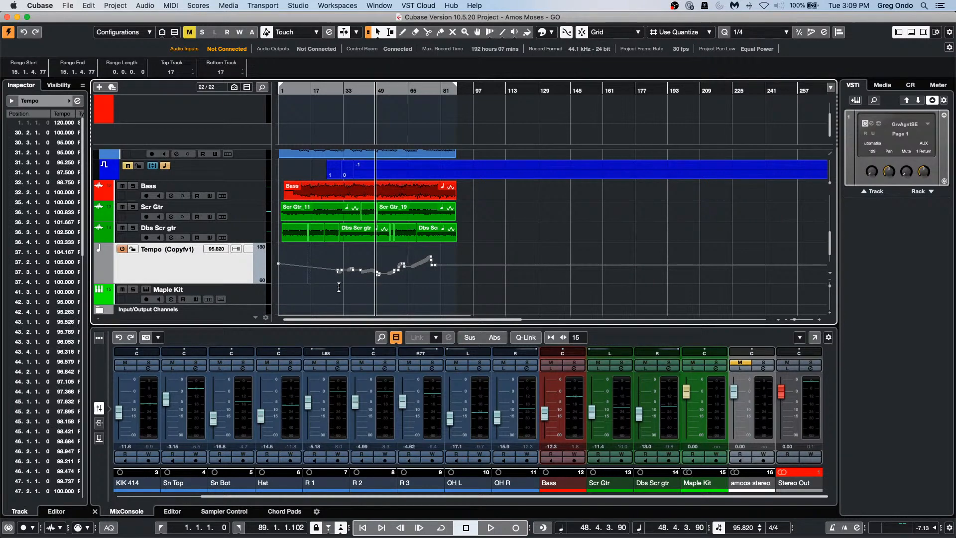
click(199, 251)
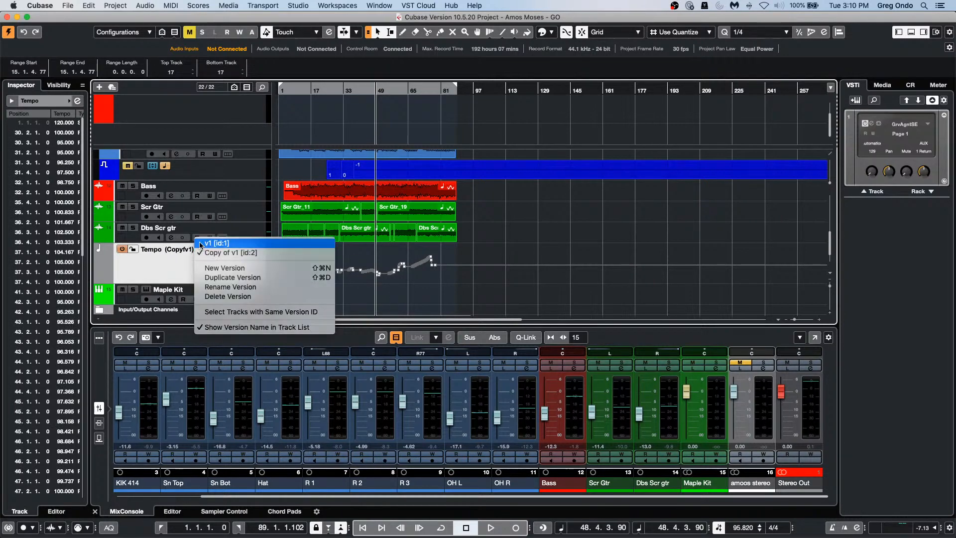
click(204, 243)
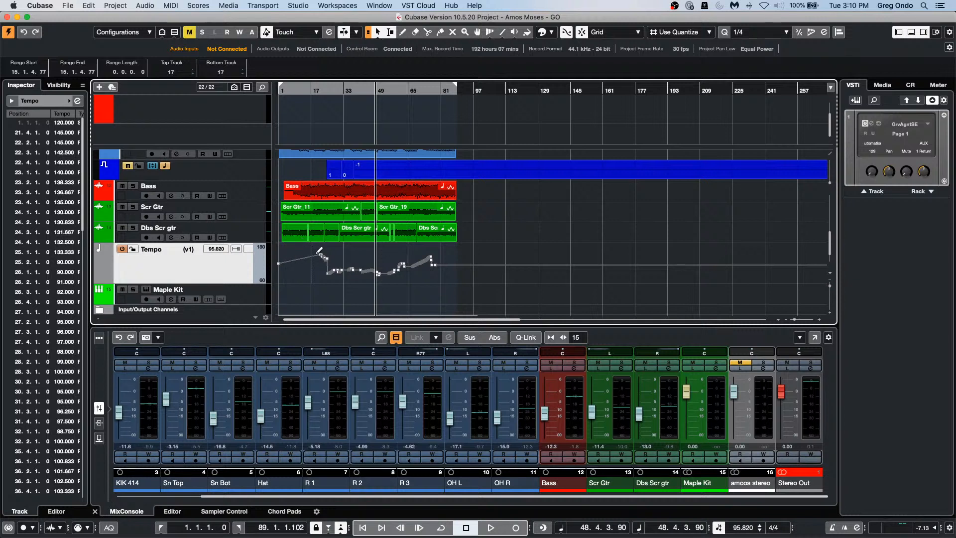
drag(312, 251, 323, 272)
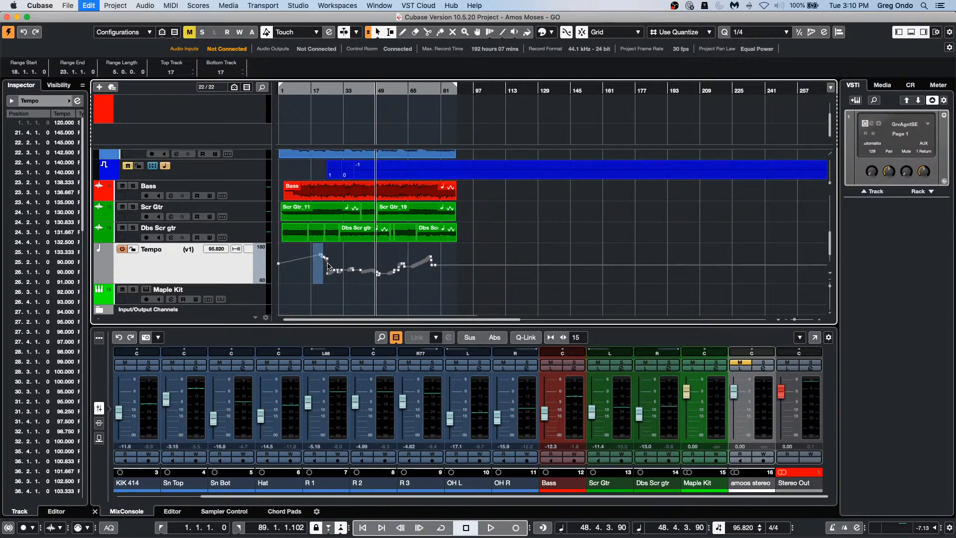
click(197, 251)
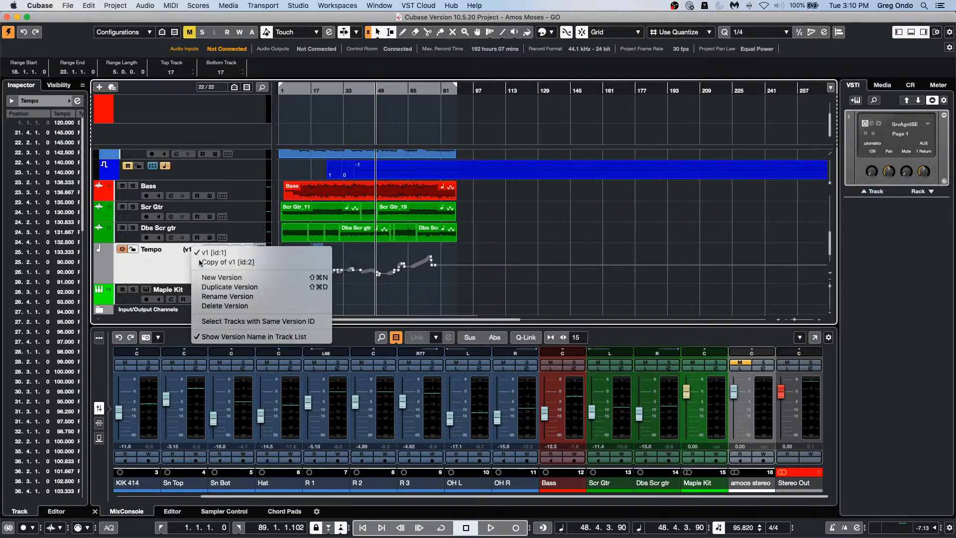
click(199, 261)
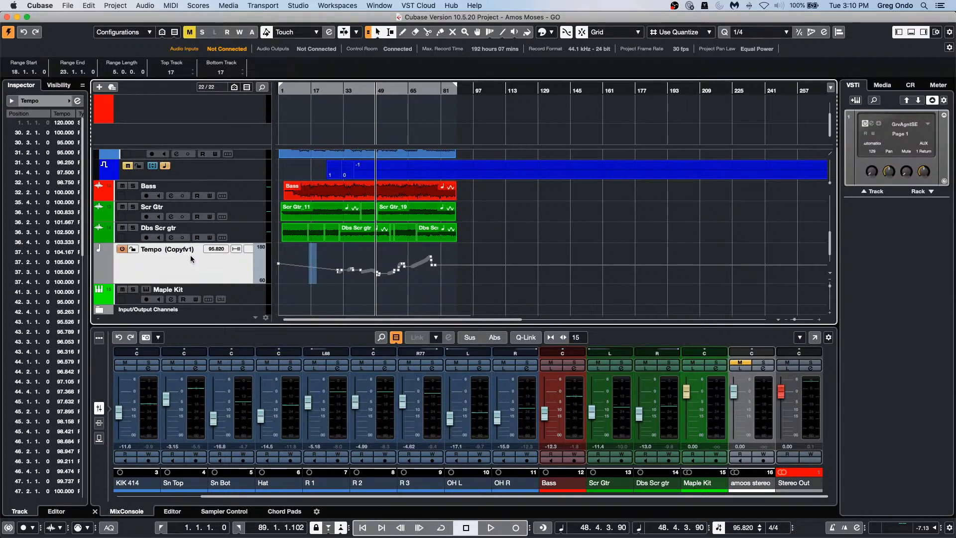
click(89, 5)
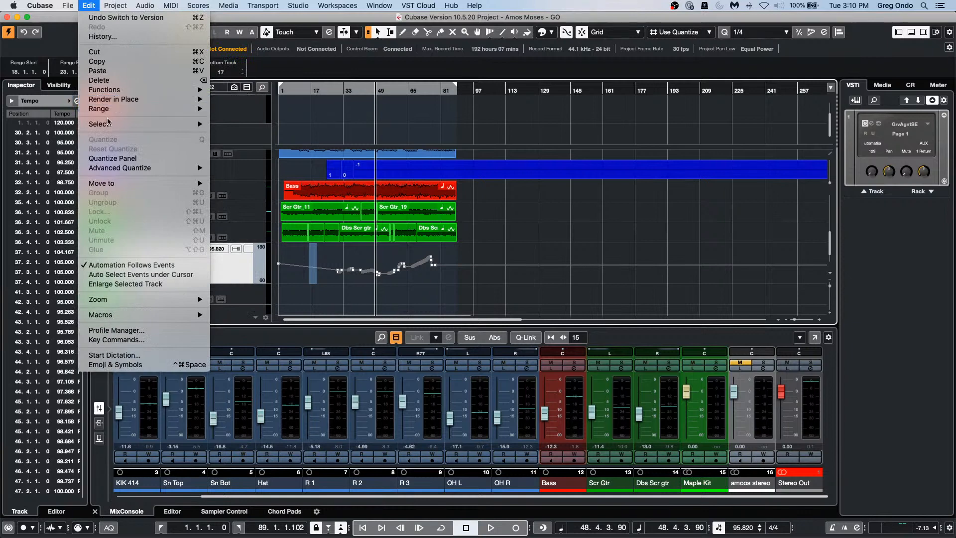
mouse_move(114, 111)
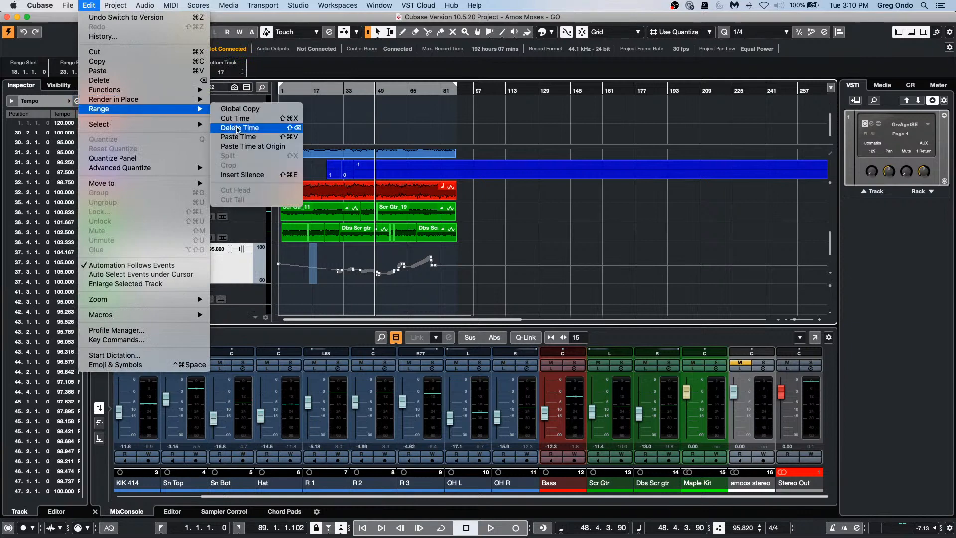
click(247, 148)
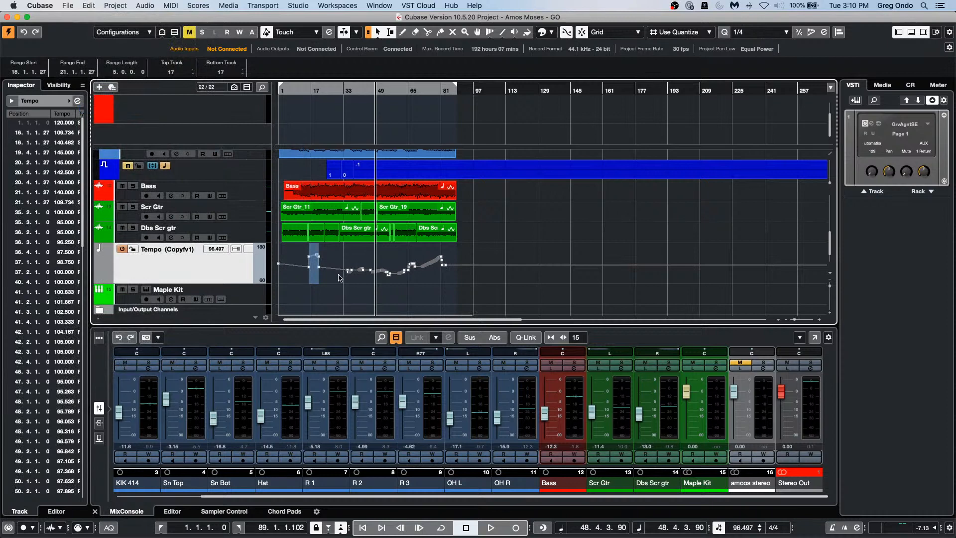
key(super+z)
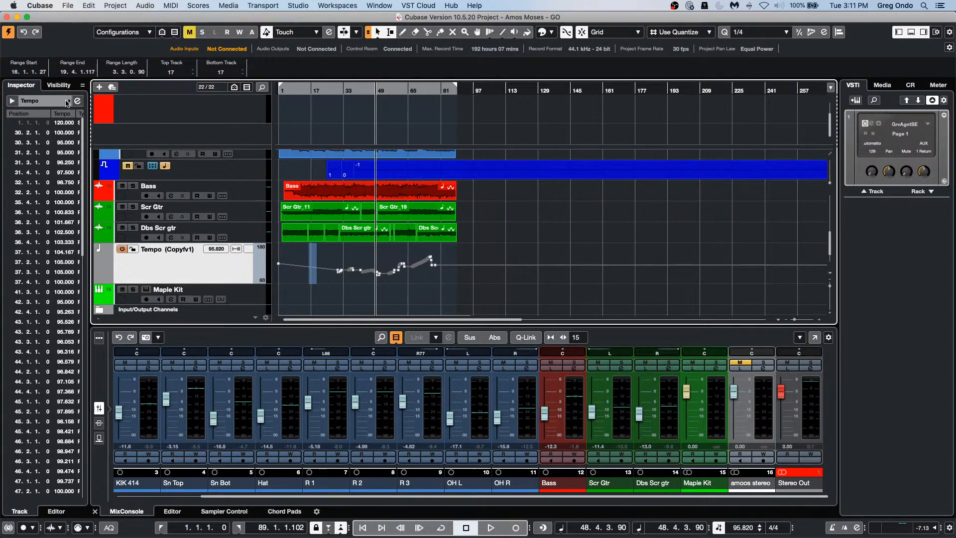
Step: Open the Process Tempo settings and close them without processing
click(237, 248)
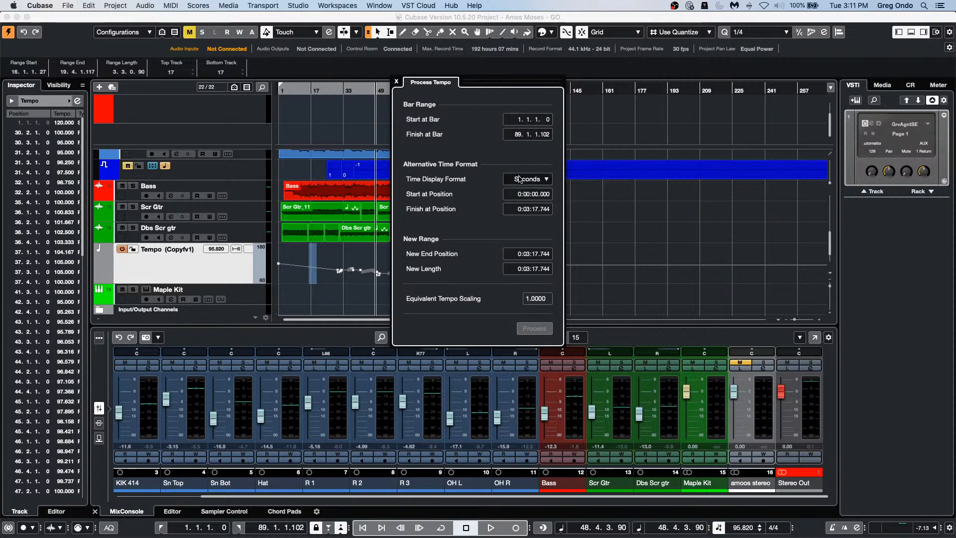
click(397, 82)
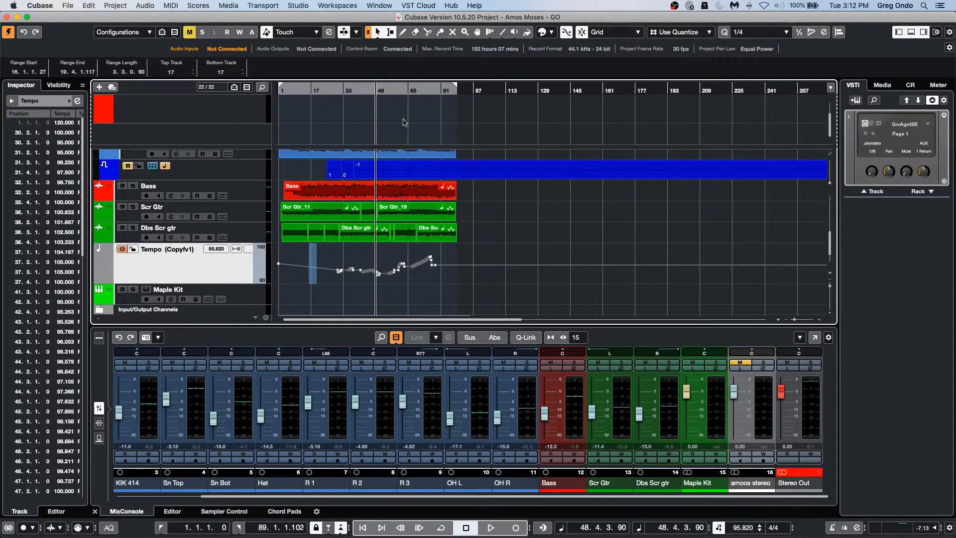
Step: Add a new instrument track with HALion Sonic SE
right_click(222, 264)
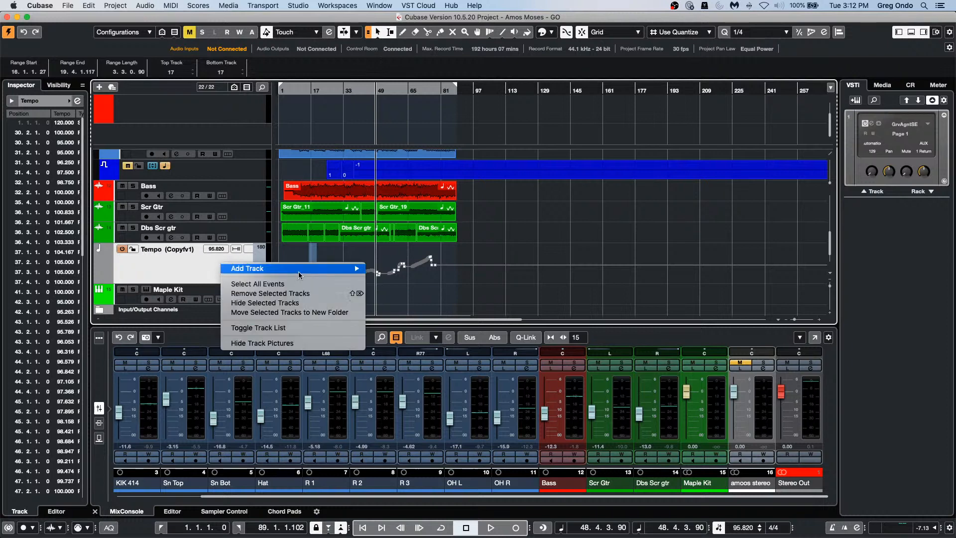
mouse_move(324, 268)
click(423, 282)
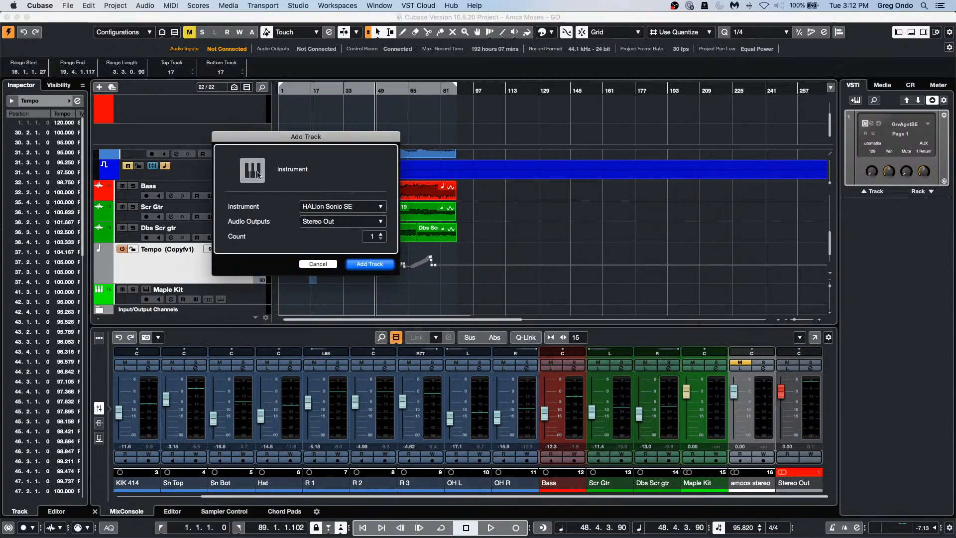
click(378, 268)
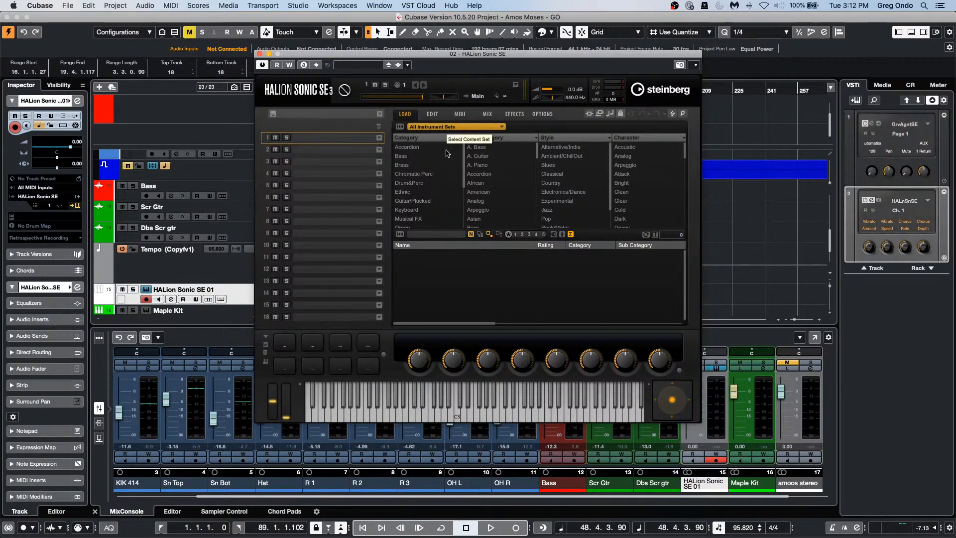
Step: Search HALion's preset library for 'Leading', then replace the search with 'edge'
click(439, 235)
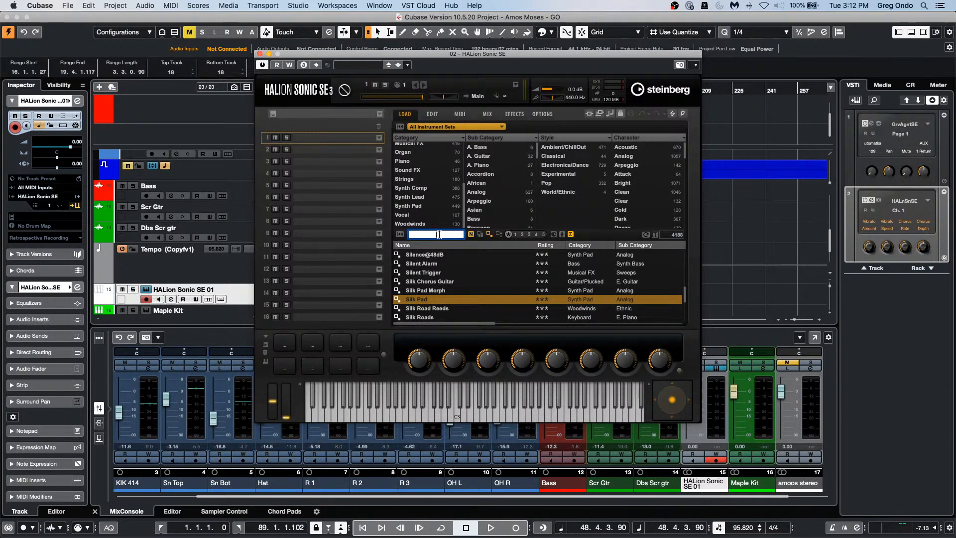
text(Leas)
key(Return)
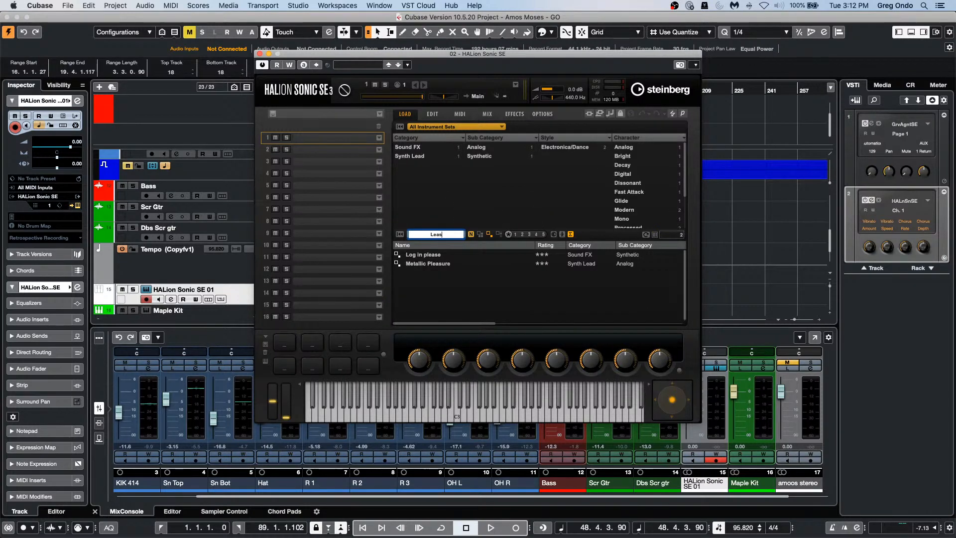
key(BackSpace)
text(ding)
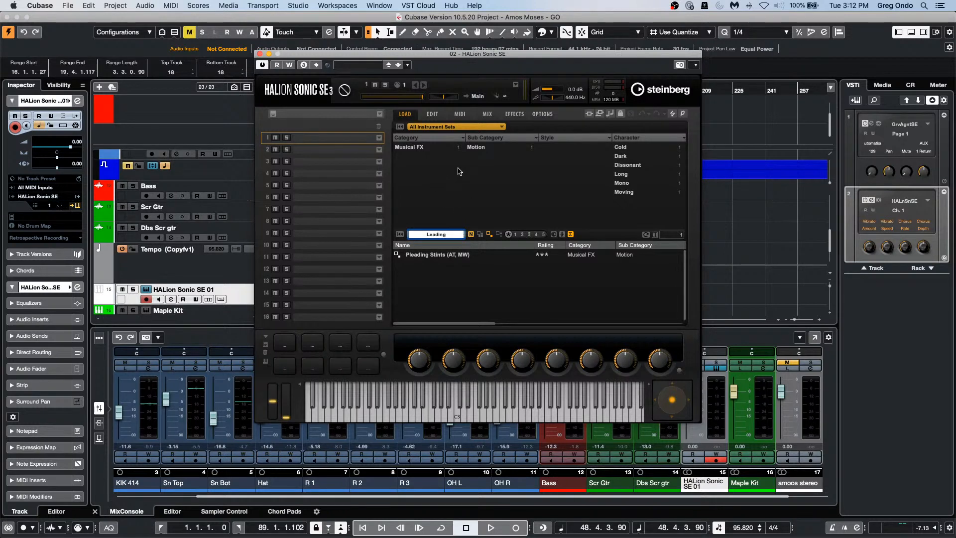
click(460, 127)
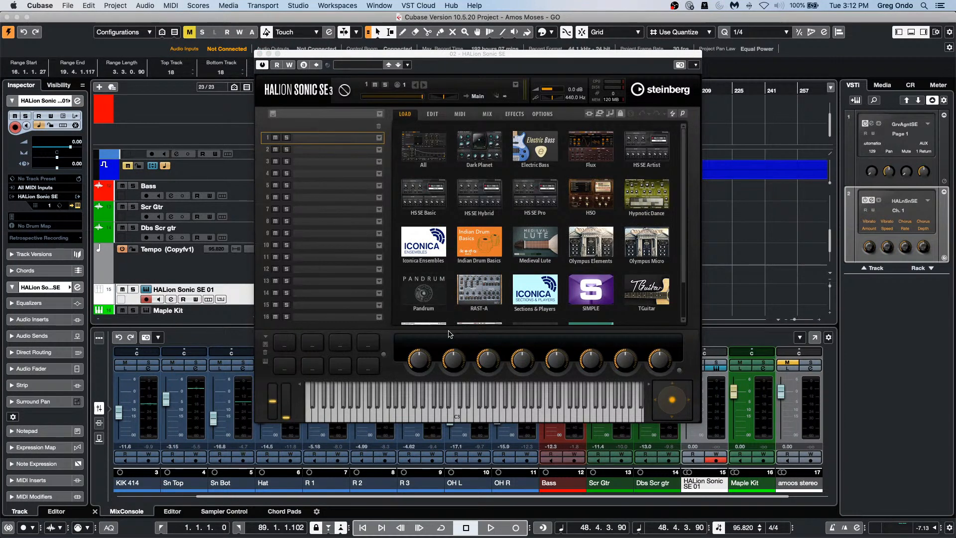
click(438, 145)
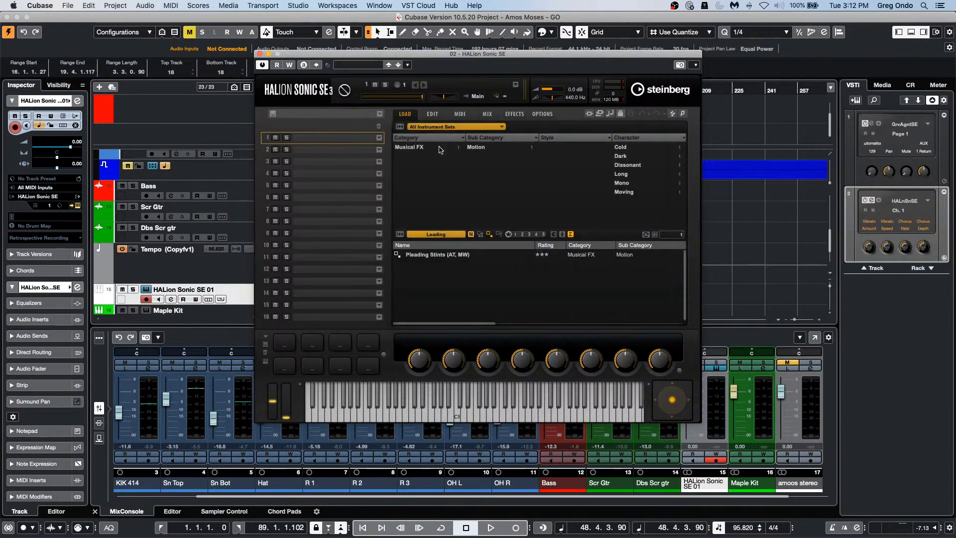
click(453, 236)
key(BackSpace)
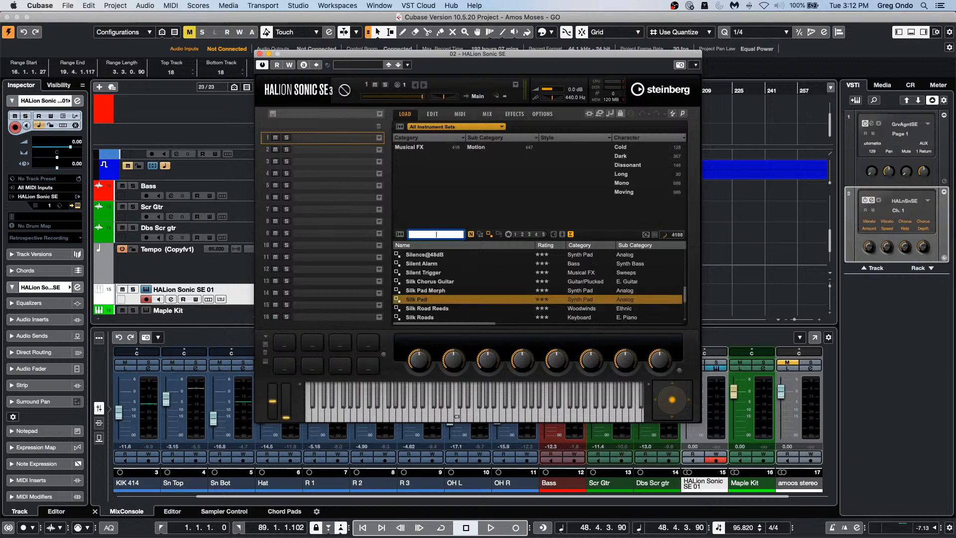
text(edge)
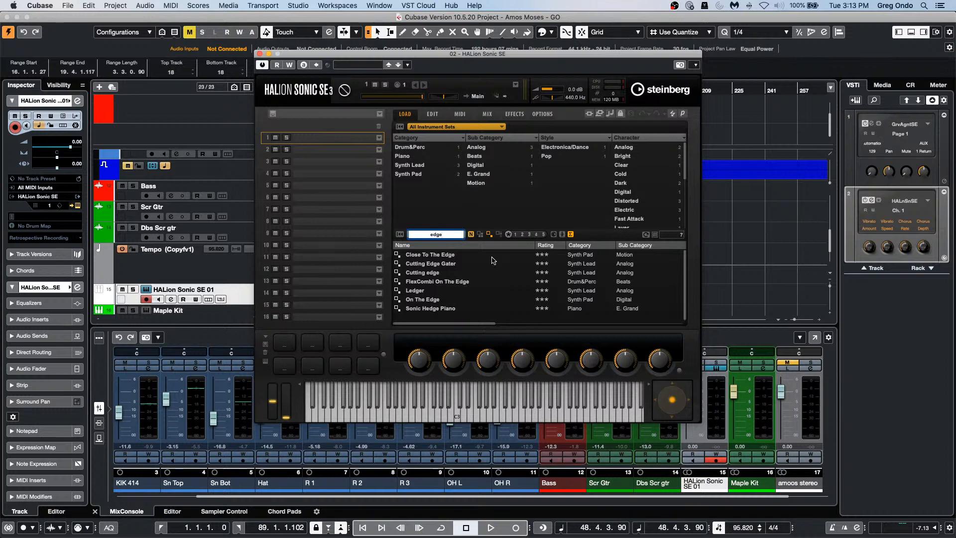
Step: Browse HALion's instrument sets list, then return to the filtered preset results
click(432, 128)
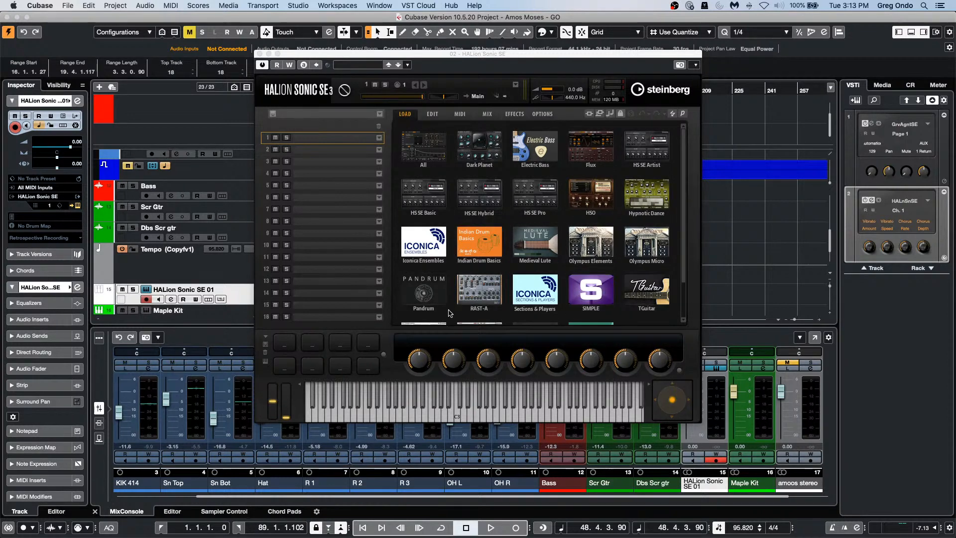
scroll(446, 294, down, 3)
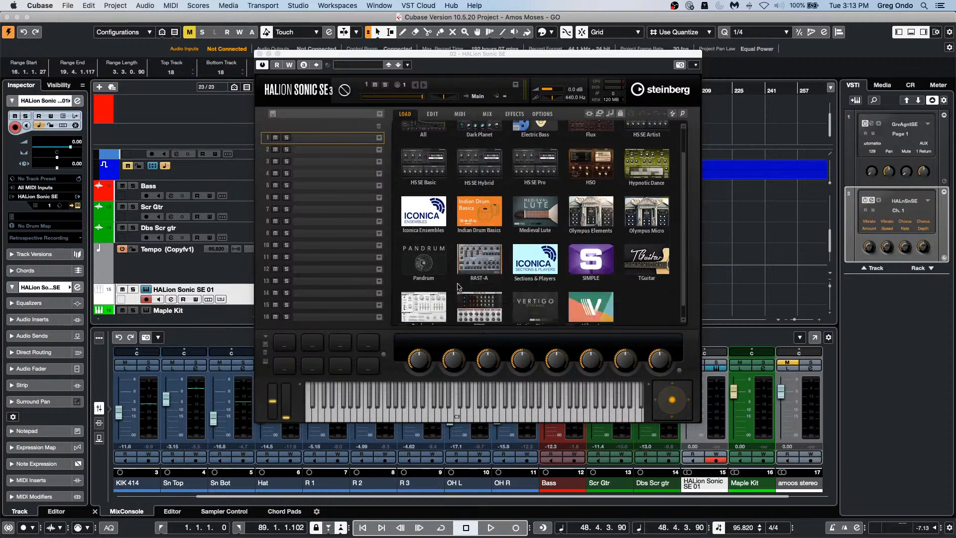
scroll(458, 196, up, 3)
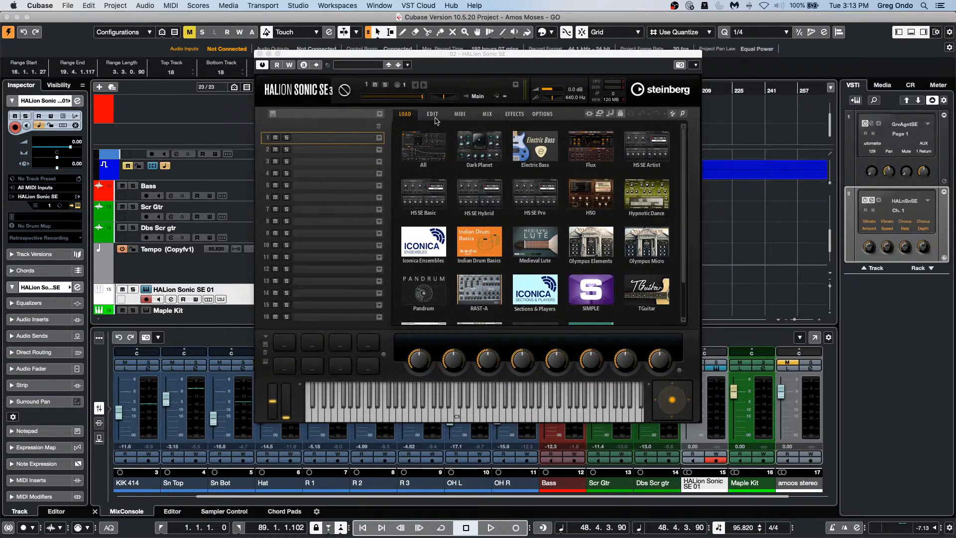
click(437, 133)
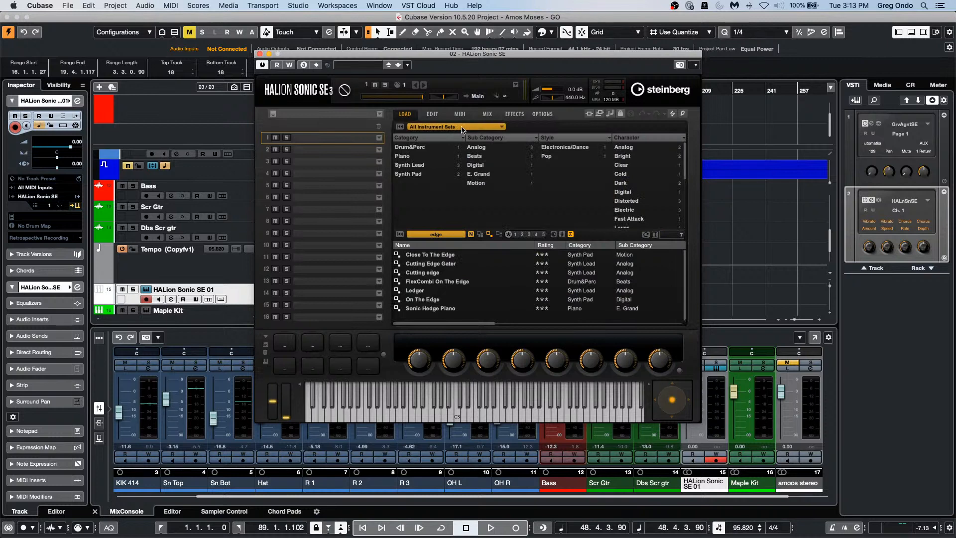
click(463, 128)
click(463, 129)
Step: Search for 'Leading' and load Pleading Stints (AT, MW) into slot 1
click(455, 235)
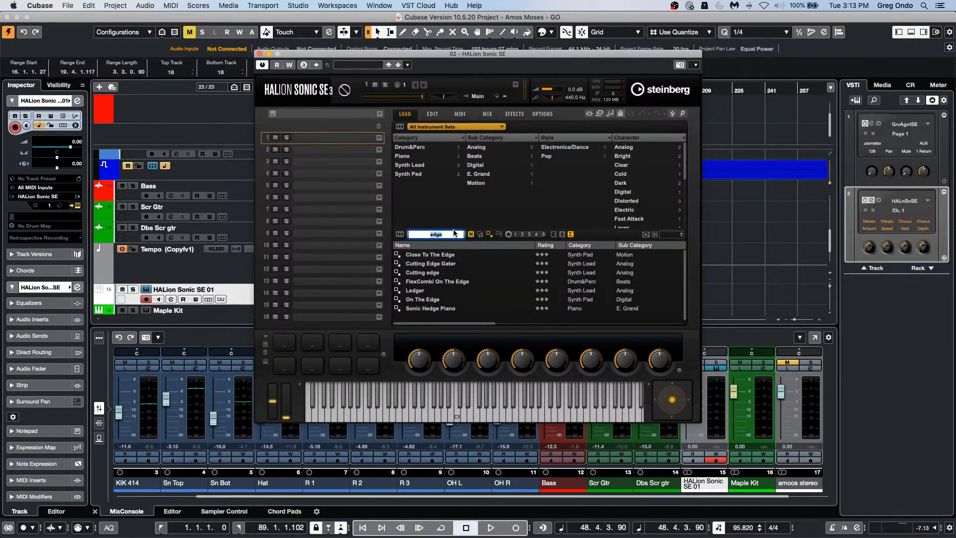
text(Leadi)
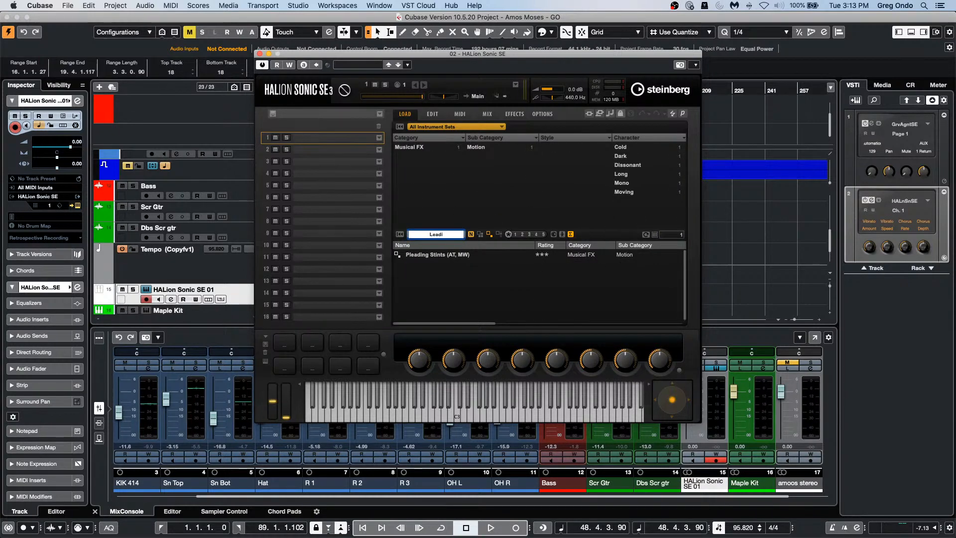
key(BackSpace)
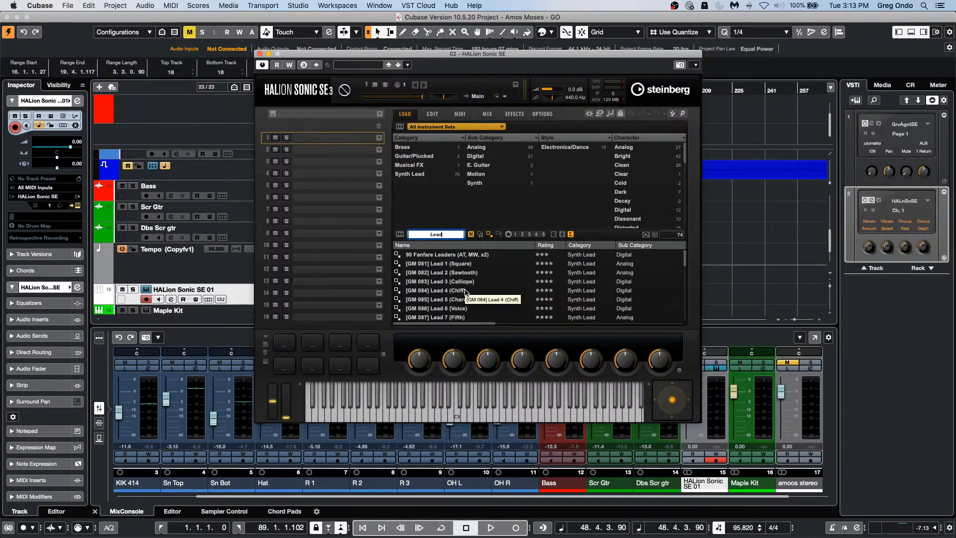
text(ing)
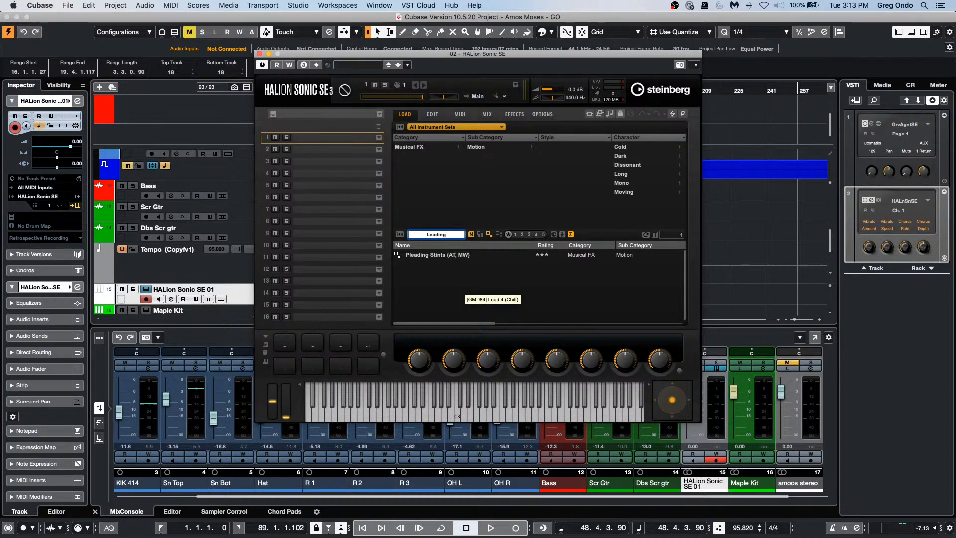
double_click(448, 256)
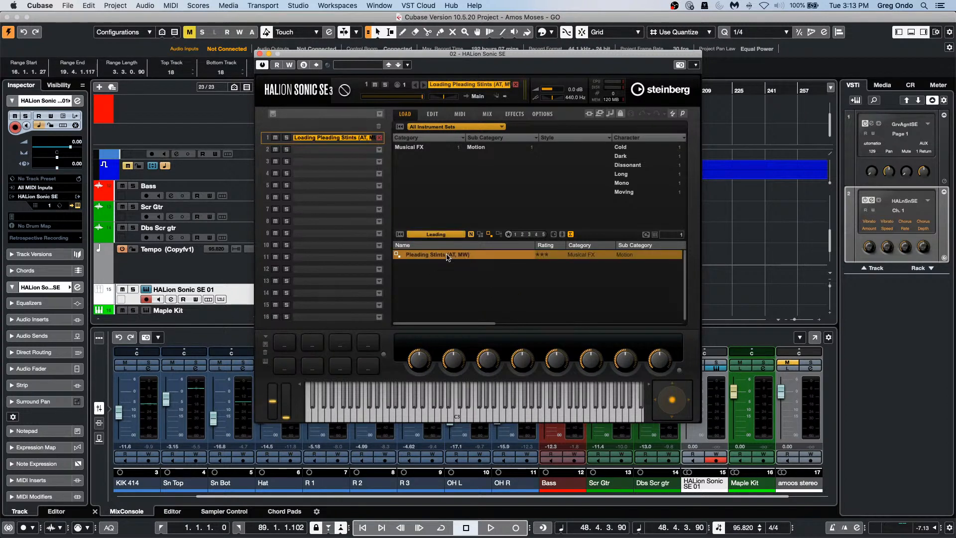
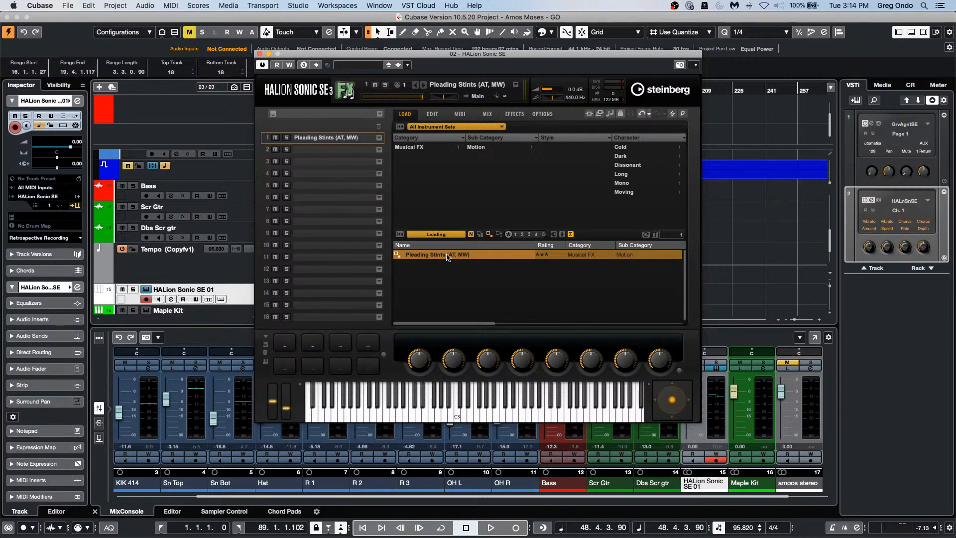
Step: Close the HALion Sonic SE window now holding Pleading Stints to reveal the project
click(259, 54)
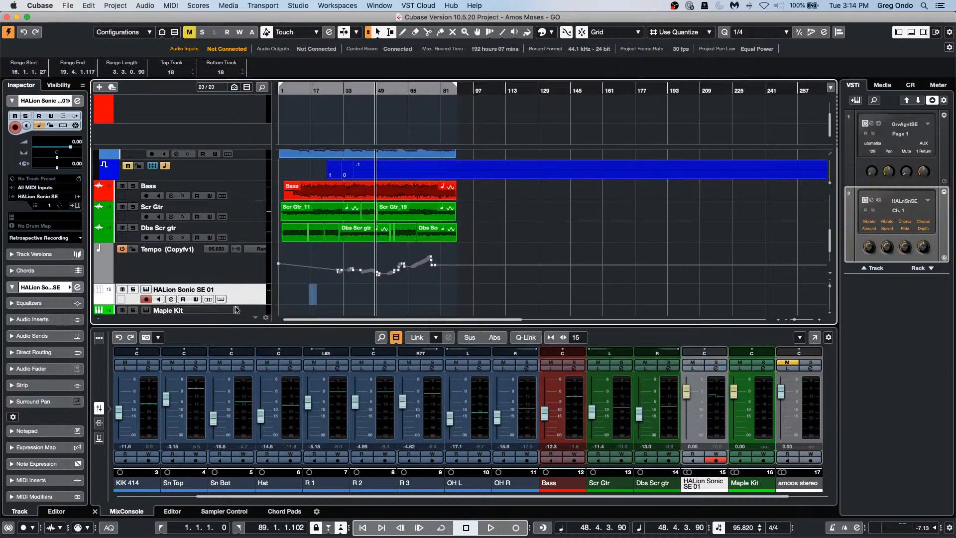
Step: Add one Instrument track using HALion Sonic, routed to Stereo Out
right_click(259, 294)
mouse_move(259, 295)
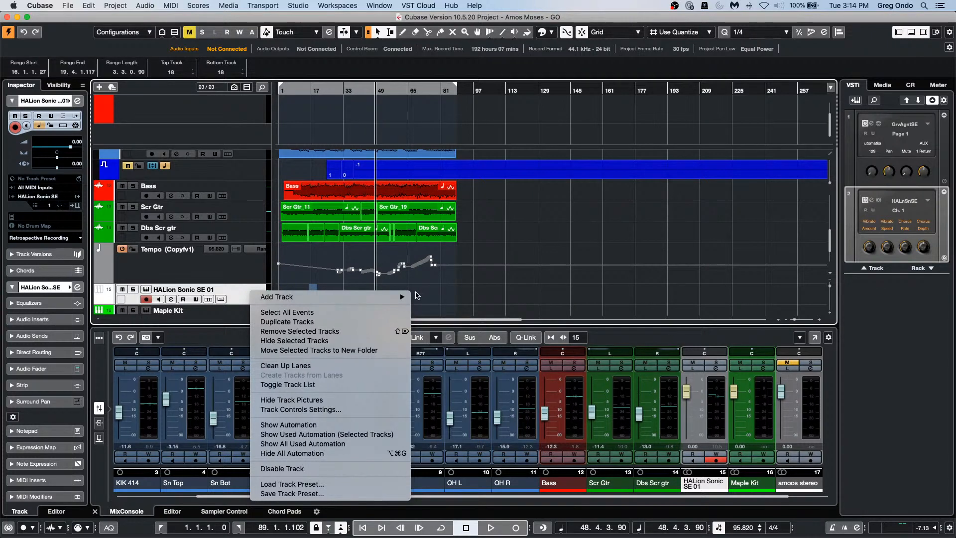
click(483, 285)
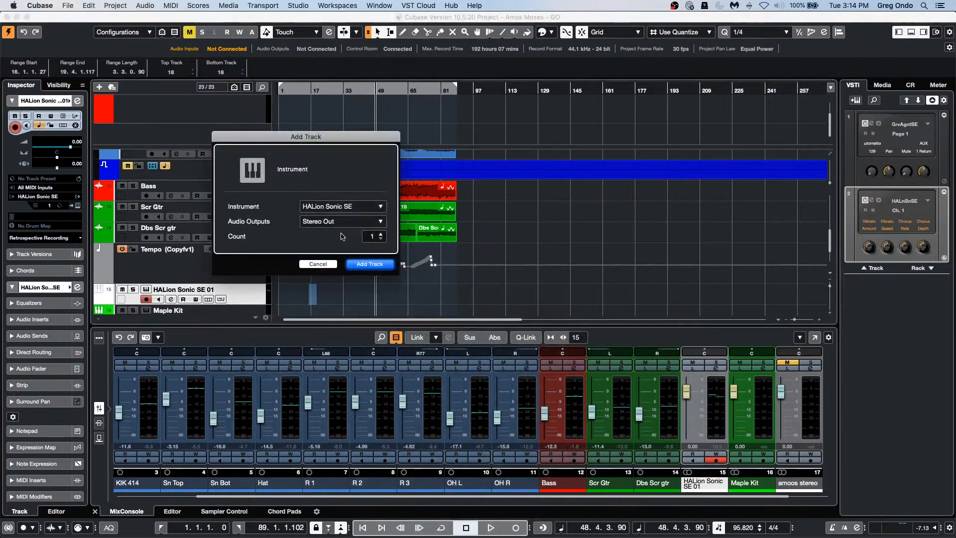
click(381, 206)
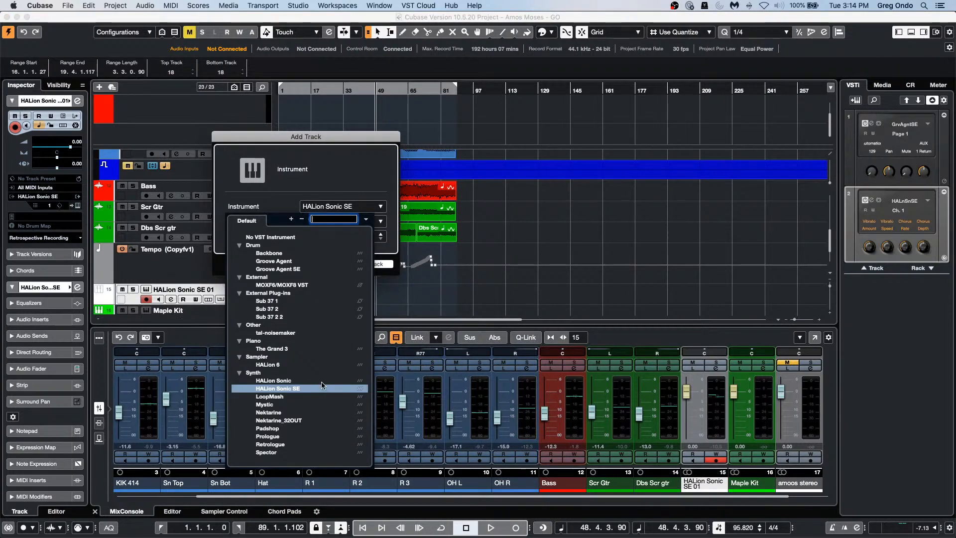
click(297, 387)
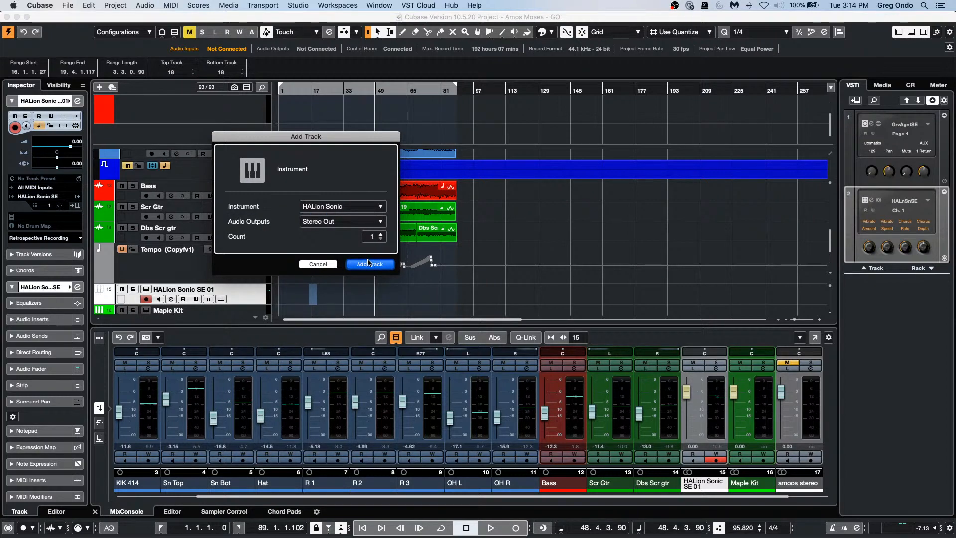
click(368, 263)
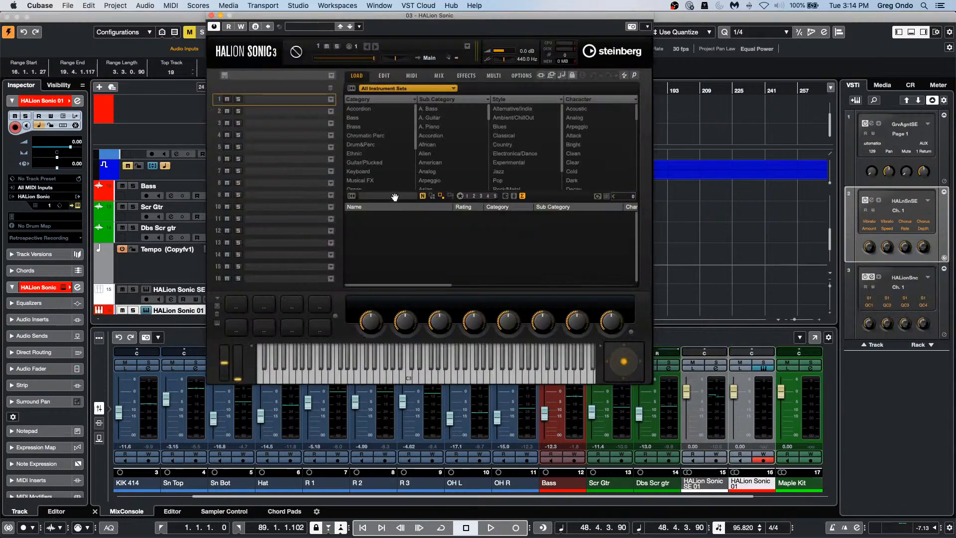
Step: Search 'Leading', load the Leading Edge preset, and show HALion Sonic's EDIT page
text(L)
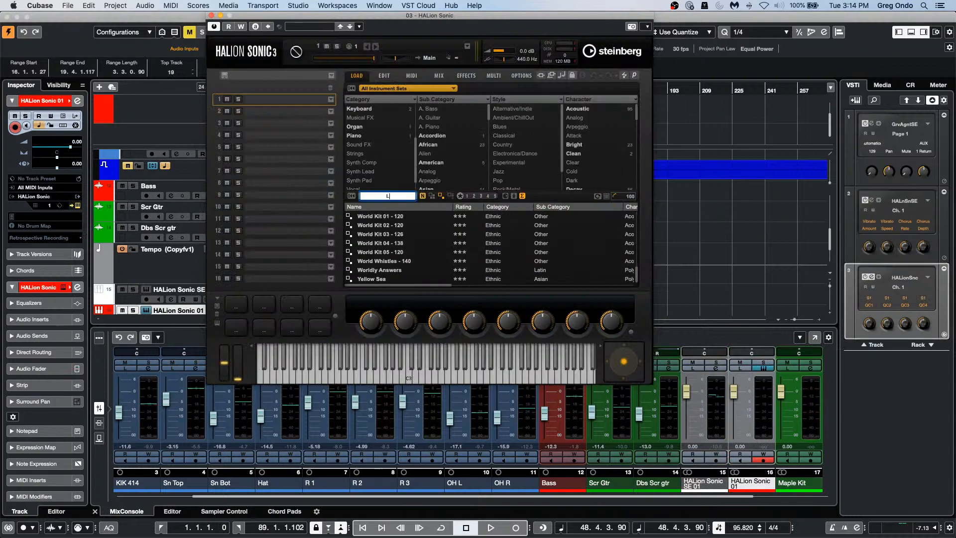
text(eading)
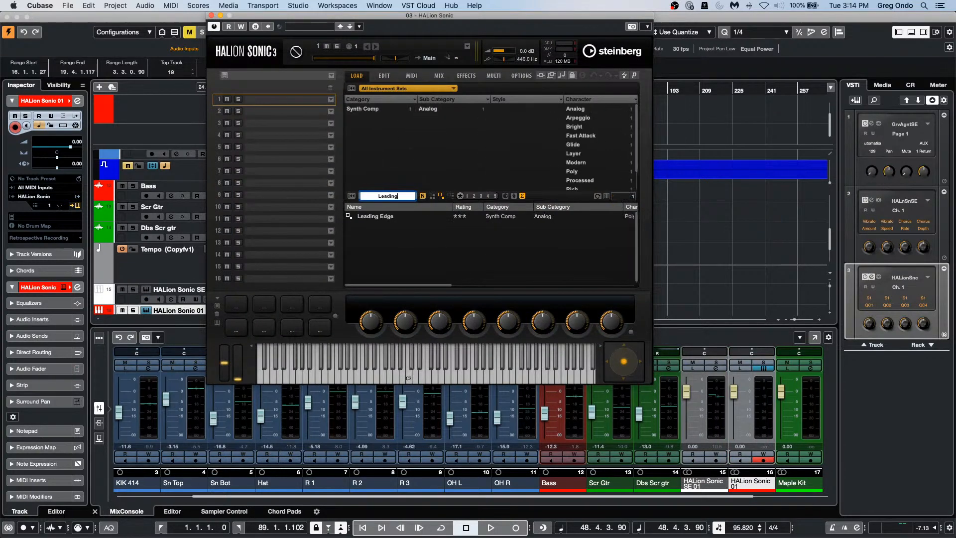
double_click(375, 217)
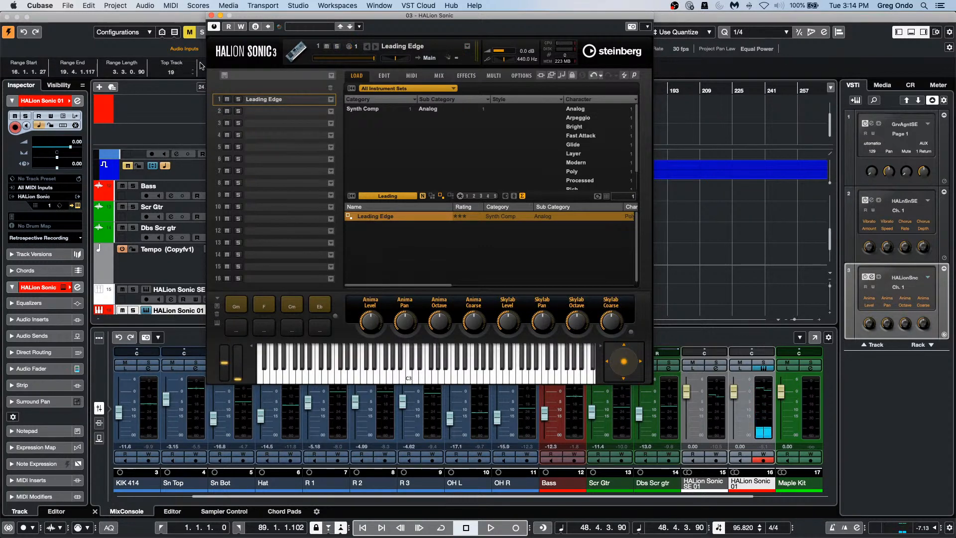
click(384, 75)
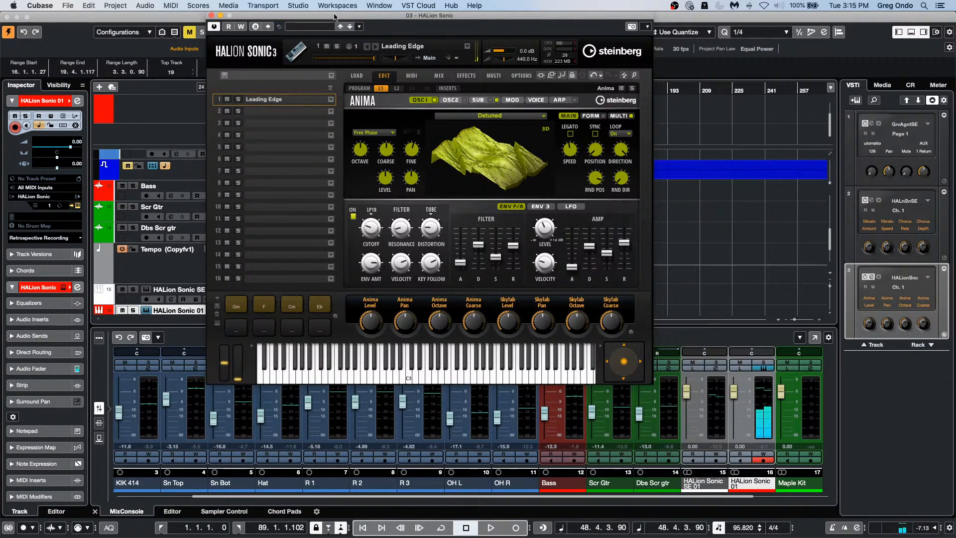
click(298, 5)
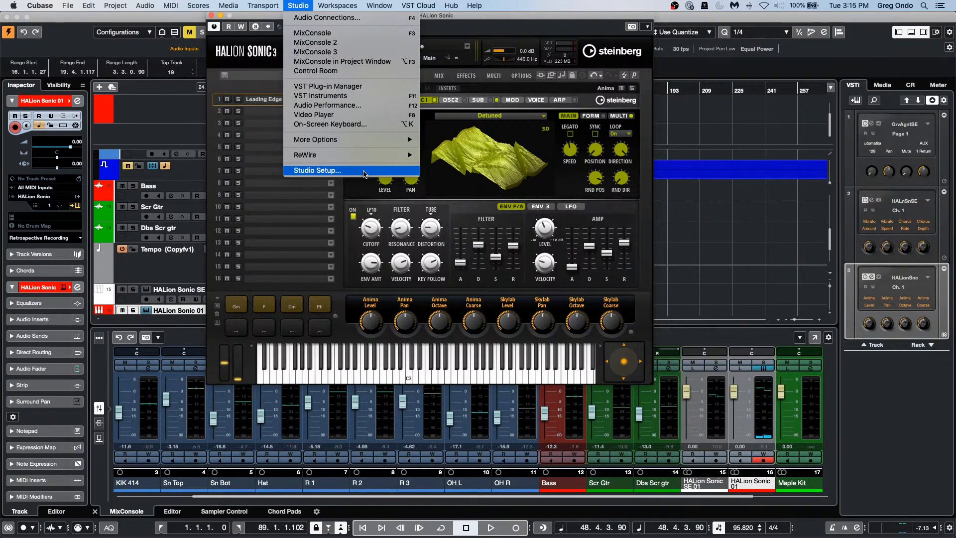
Step: Create an empty project in the confirmed folder with a 96 kHz sample rate
click(69, 6)
click(68, 6)
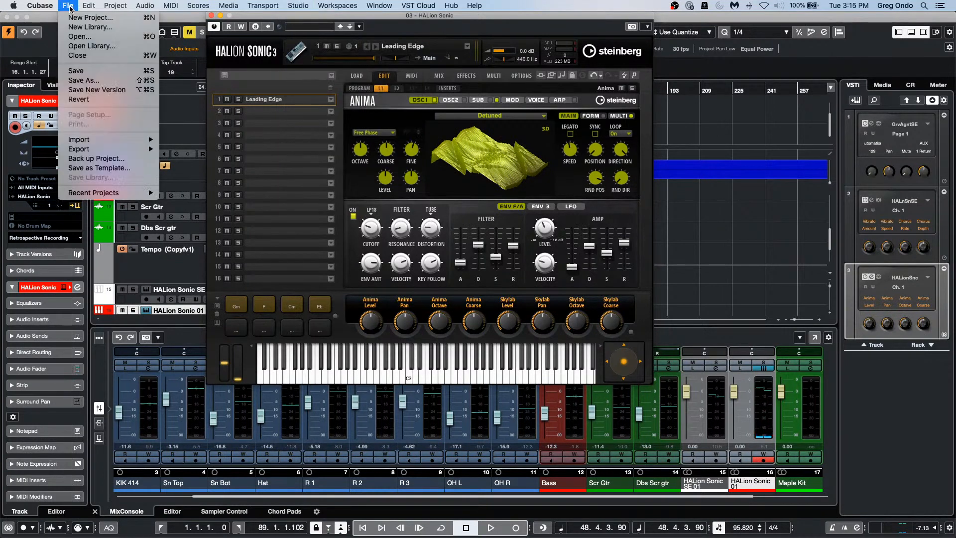
click(72, 18)
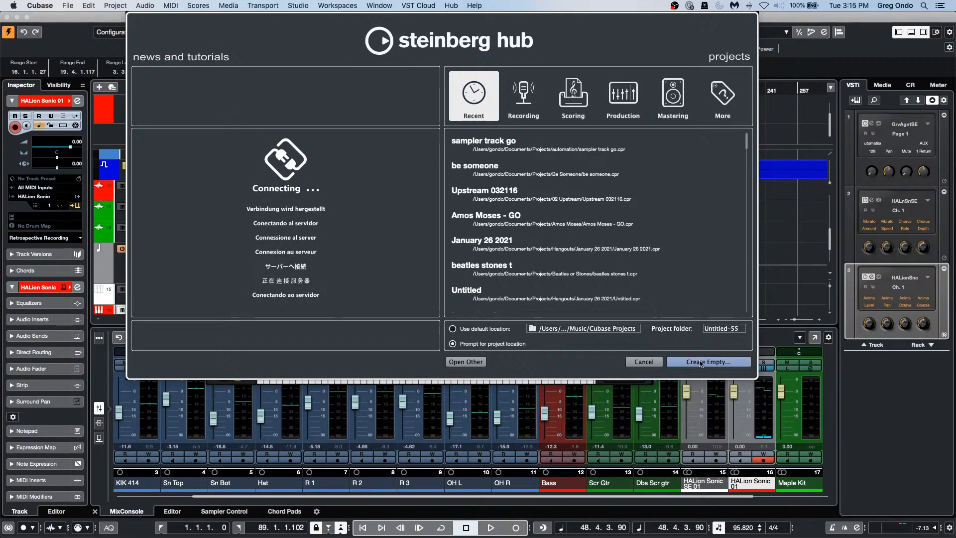
click(641, 357)
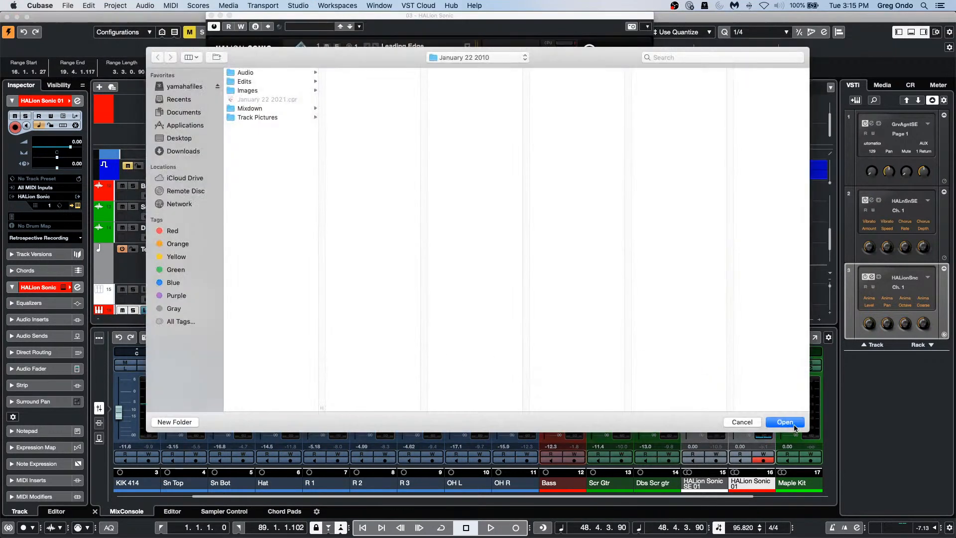
click(794, 424)
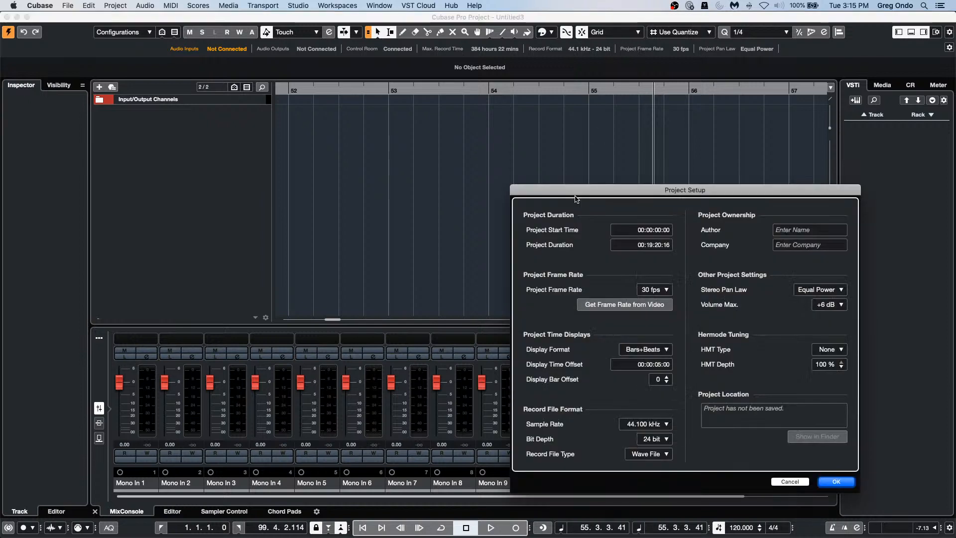
click(645, 424)
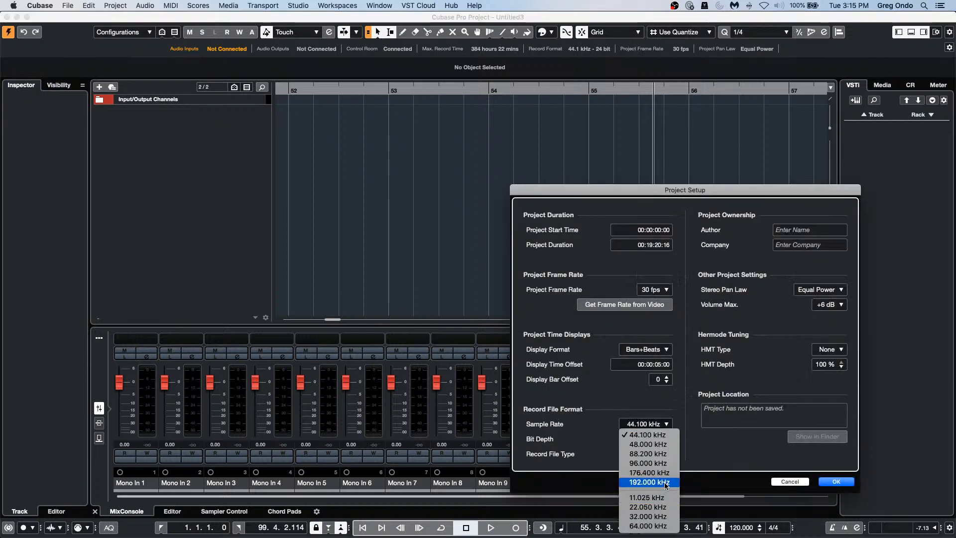
click(669, 464)
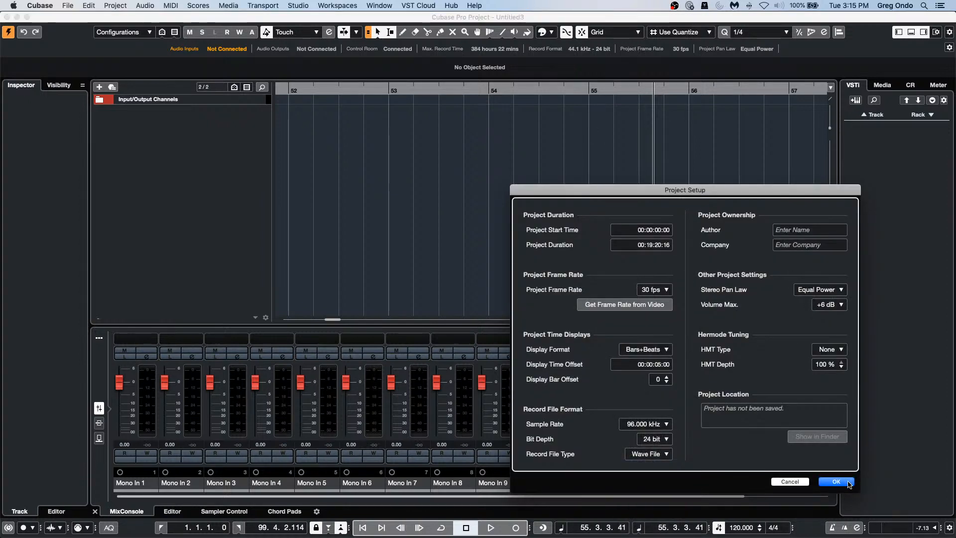
click(836, 481)
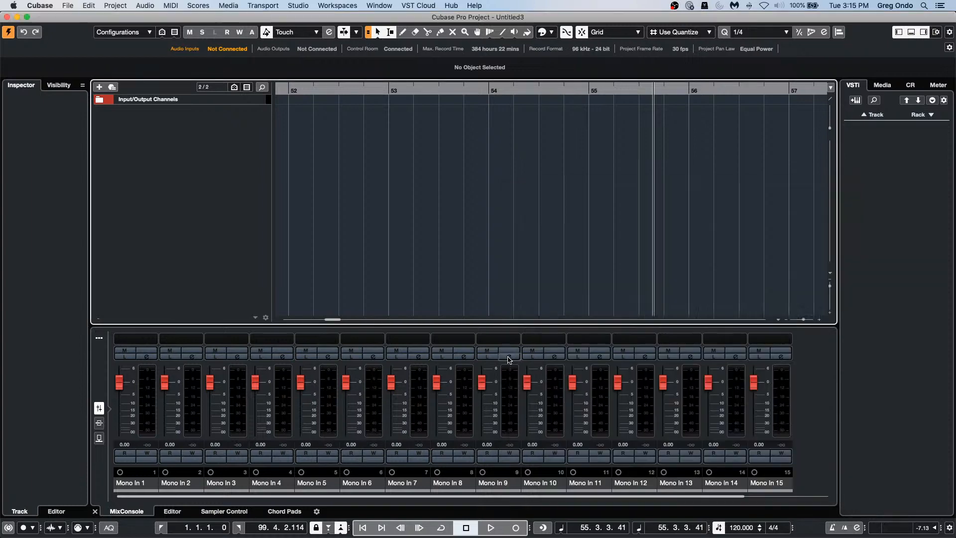
right_click(213, 131)
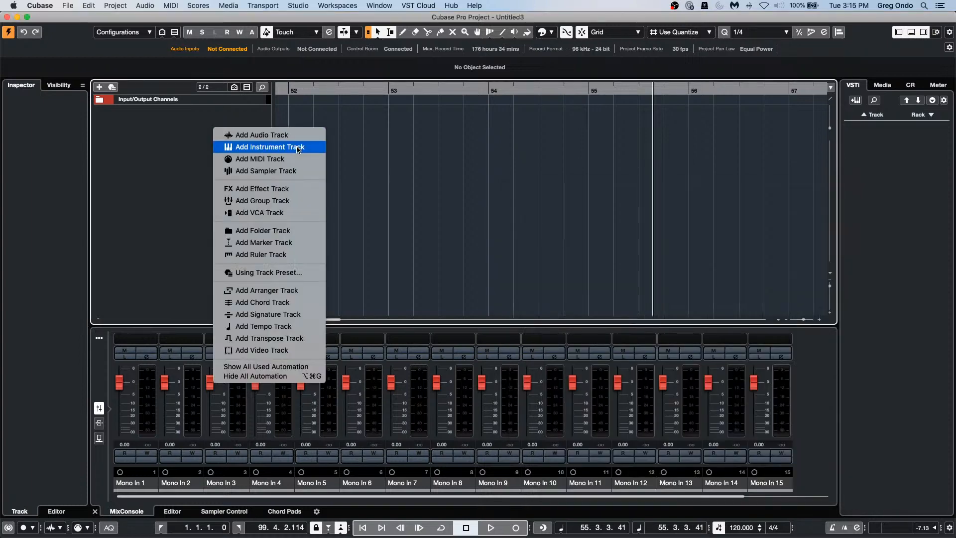
Step: Add a HALion Sonic instrument track to Untitled3 and load the Leading Edge preset
click(298, 147)
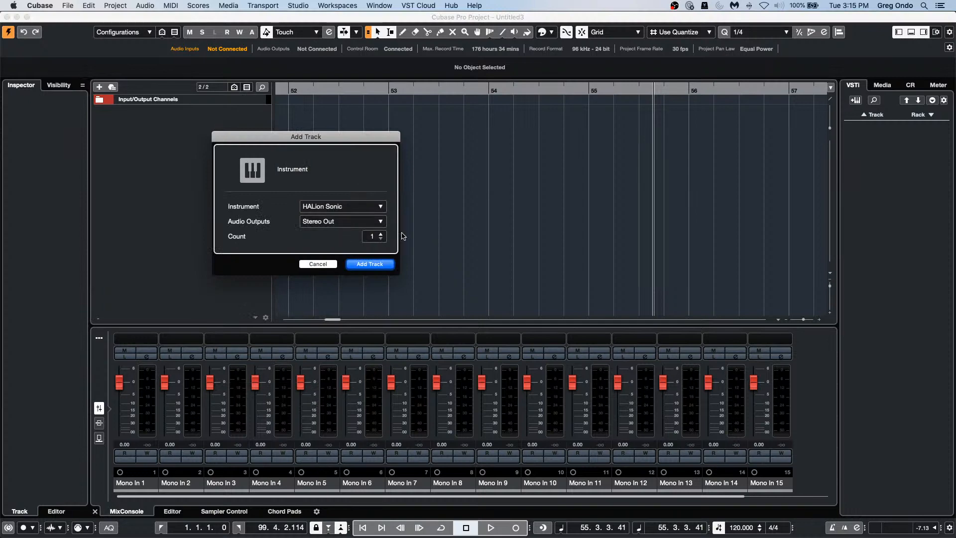
click(361, 264)
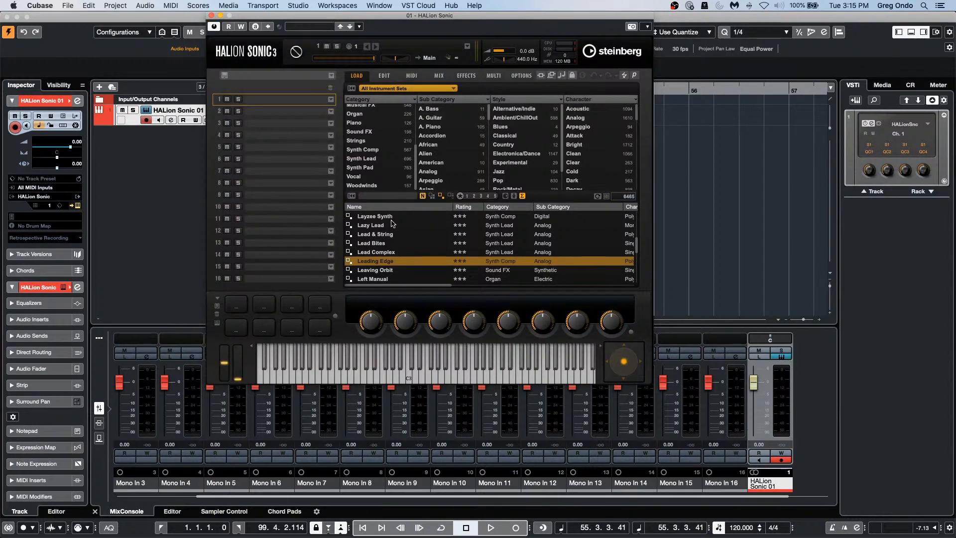
double_click(390, 262)
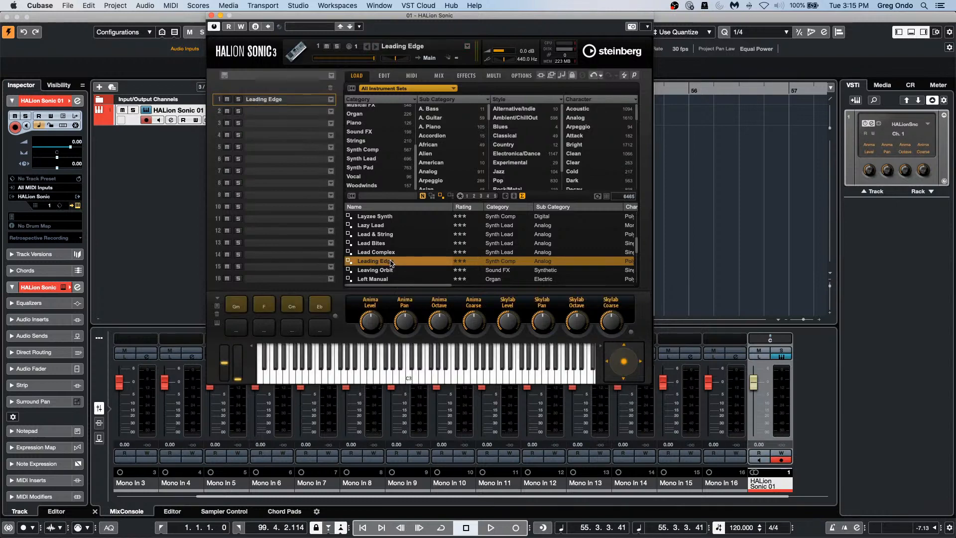
click(298, 6)
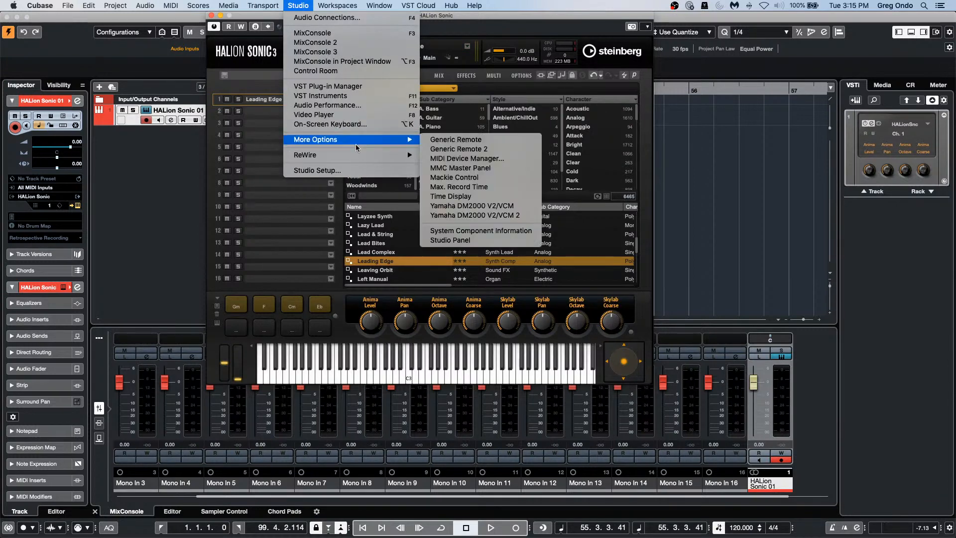
Step: Open the Audio Performance meter and arrange it beside the HALion Sonic window
mouse_move(362, 141)
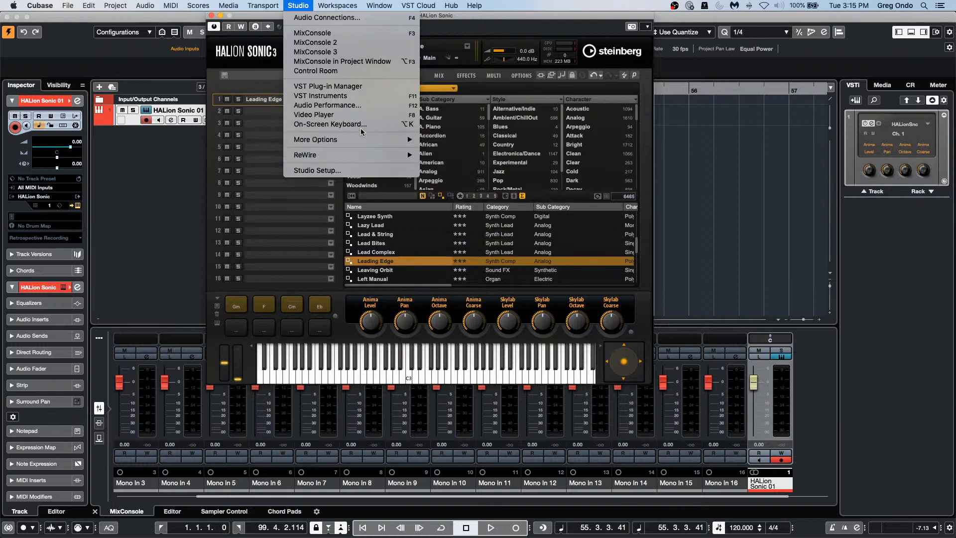
click(361, 106)
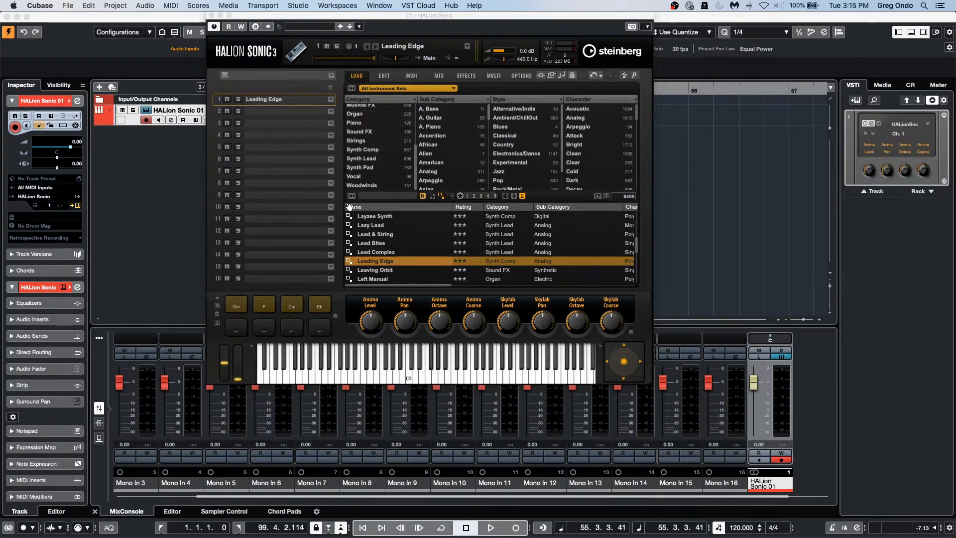
click(343, 6)
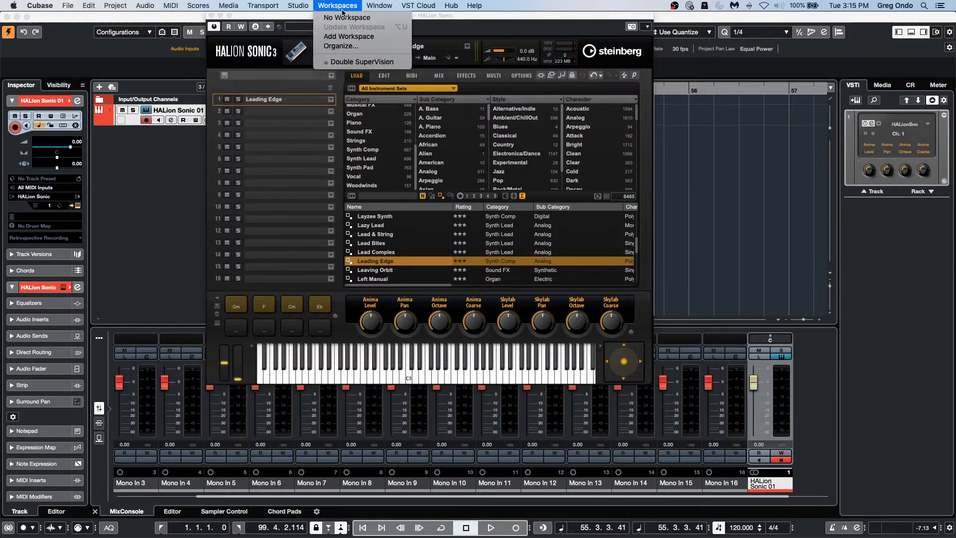
click(295, 18)
drag(295, 17, 608, 101)
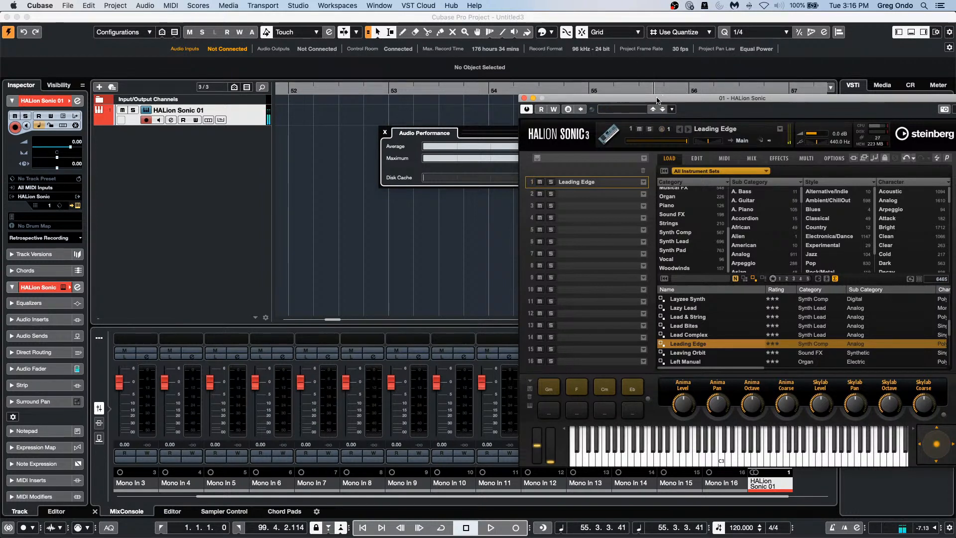
drag(658, 101, 549, 108)
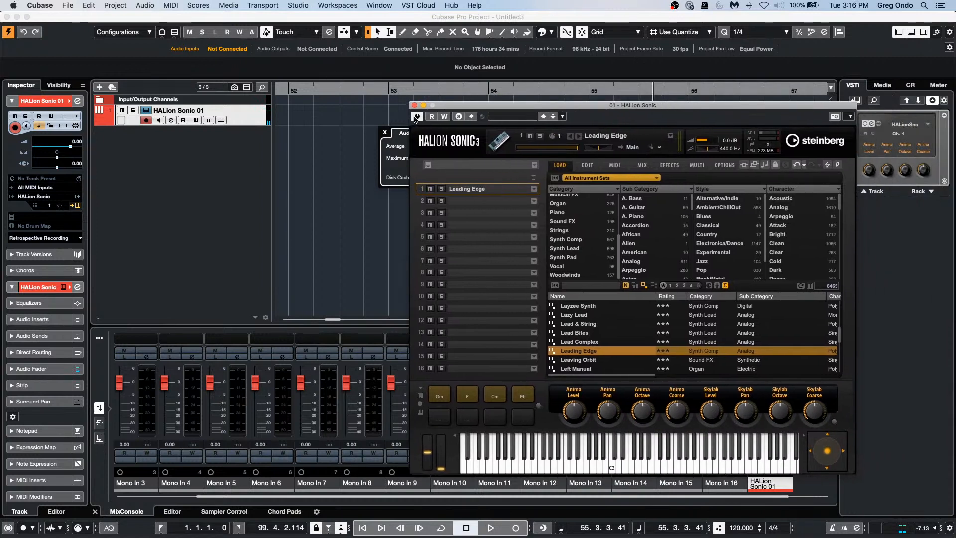
drag(396, 127, 110, 140)
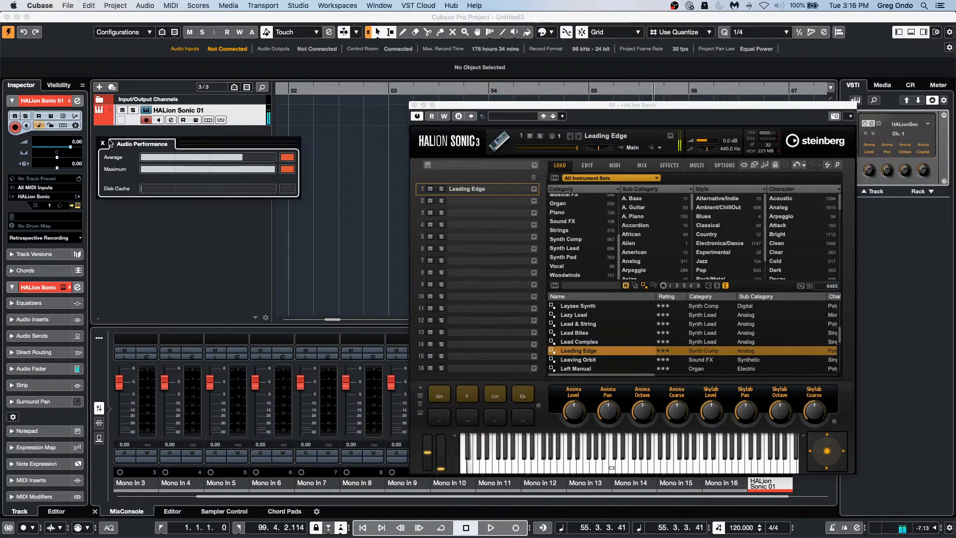
click(298, 6)
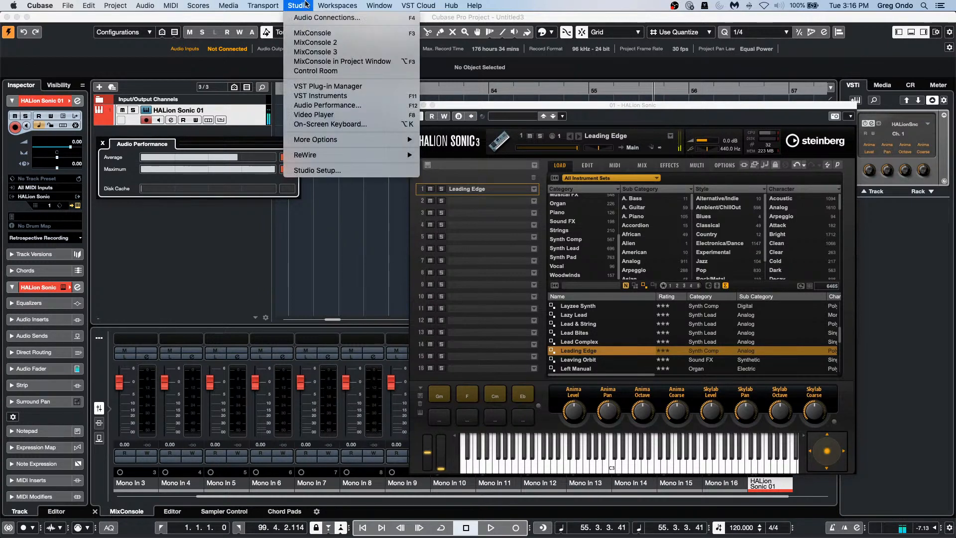
Step: Set the audio driver's buffer size to 512 samples, then close Studio Setup
click(317, 171)
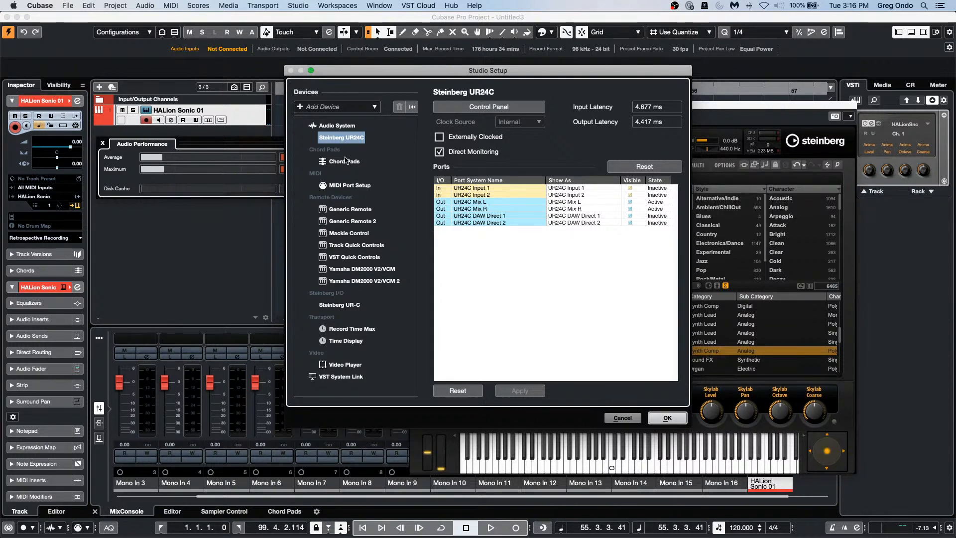
click(472, 108)
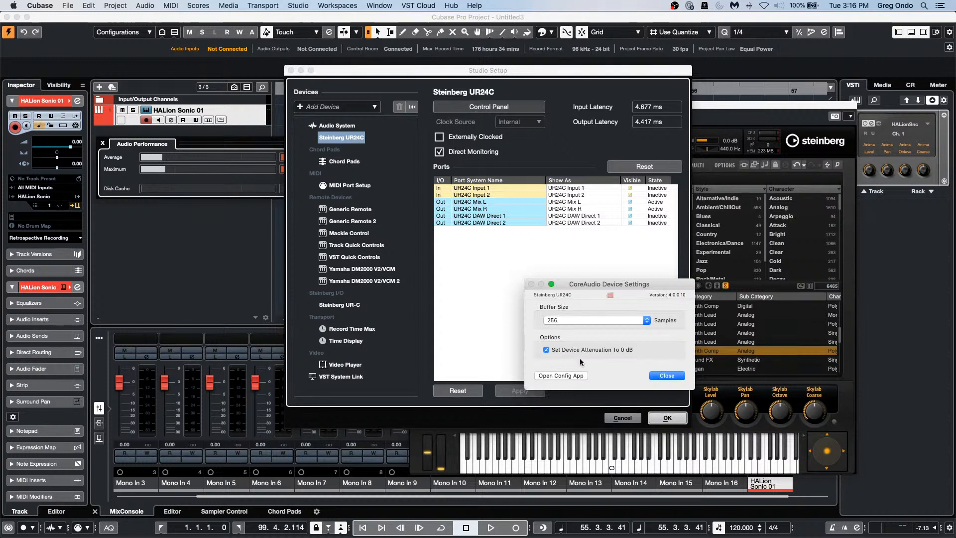
click(581, 321)
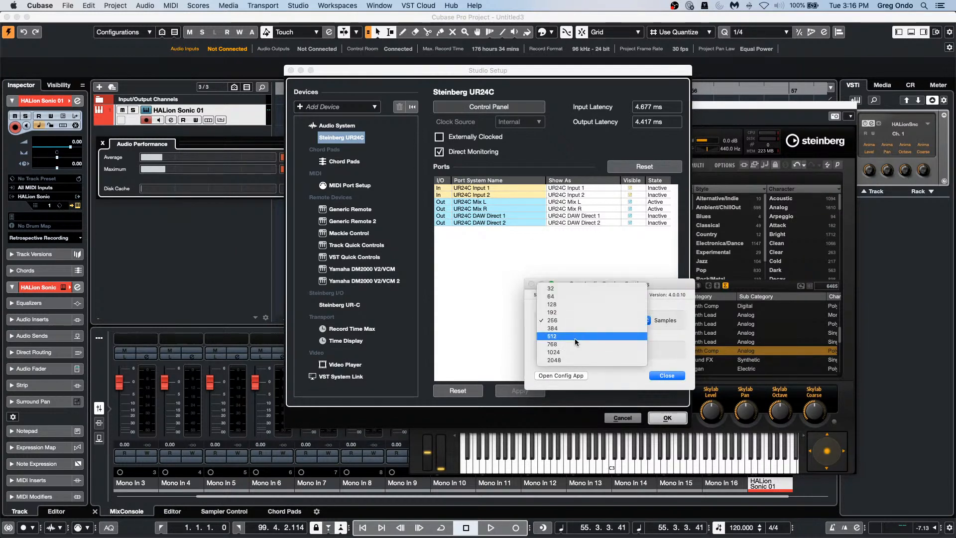
click(576, 337)
click(667, 376)
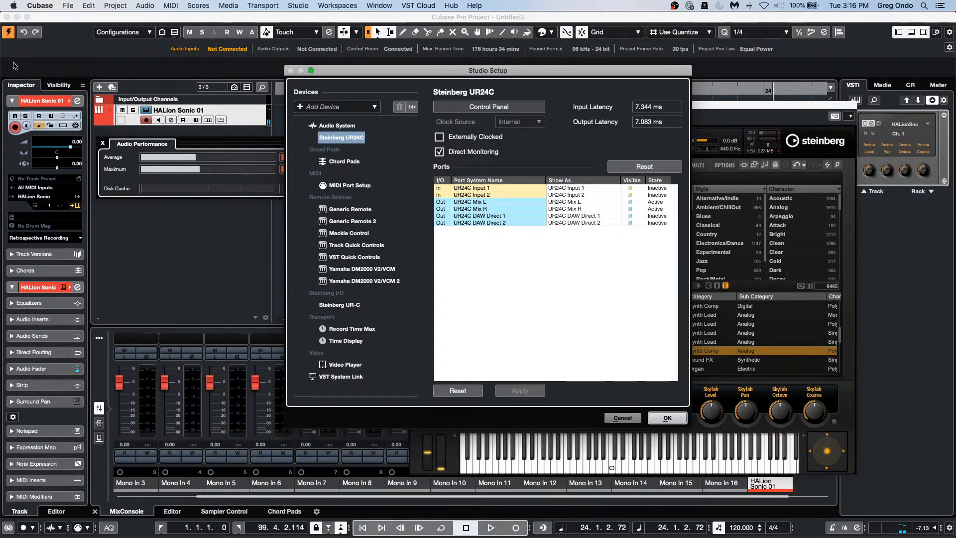
click(617, 418)
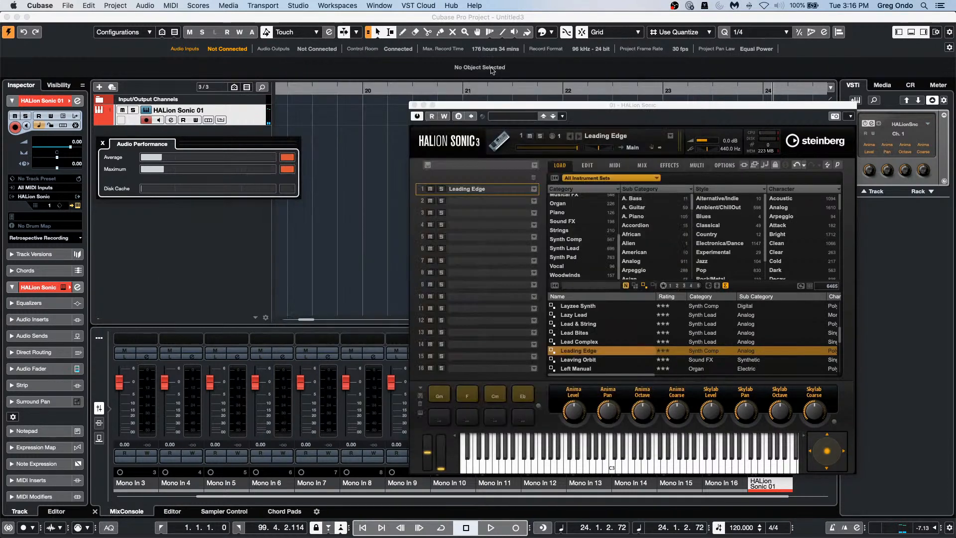
Step: Show HALion's Anima synth editor and wavetables, move the window aside, and rewind toward bar 1
click(592, 166)
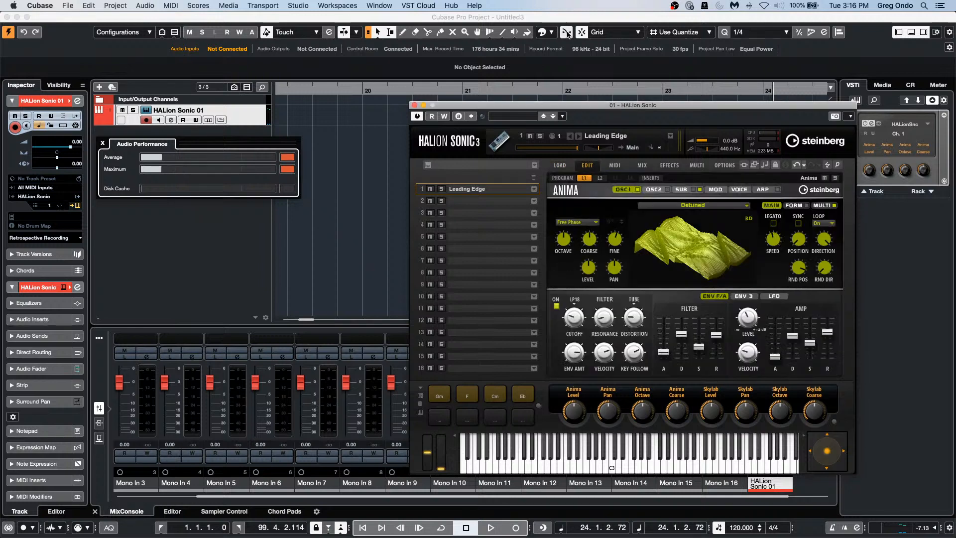
drag(549, 110, 258, 34)
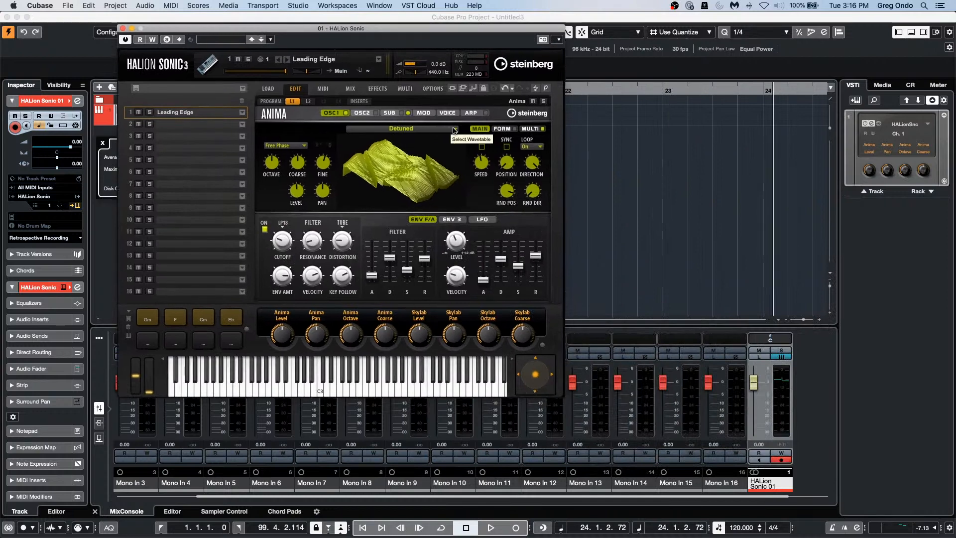
click(438, 130)
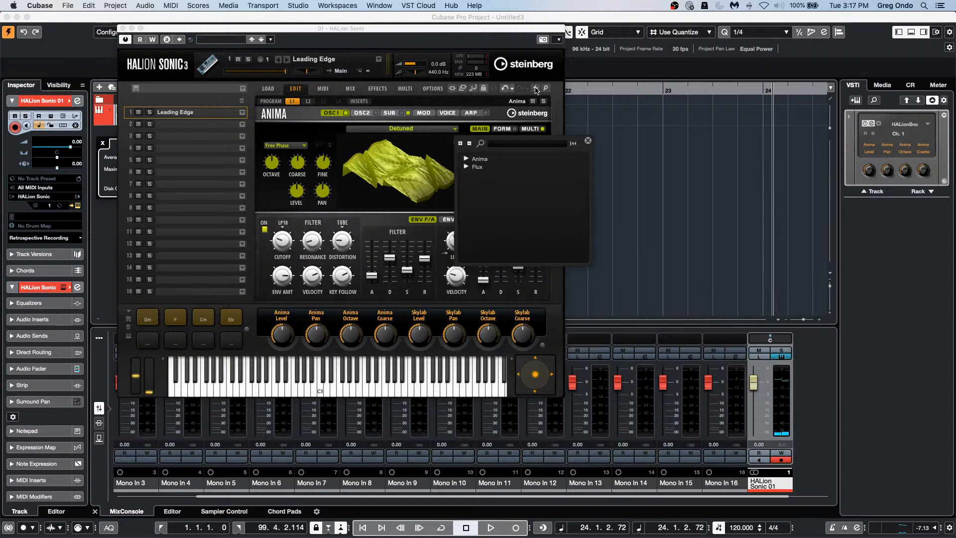
drag(472, 35, 802, 159)
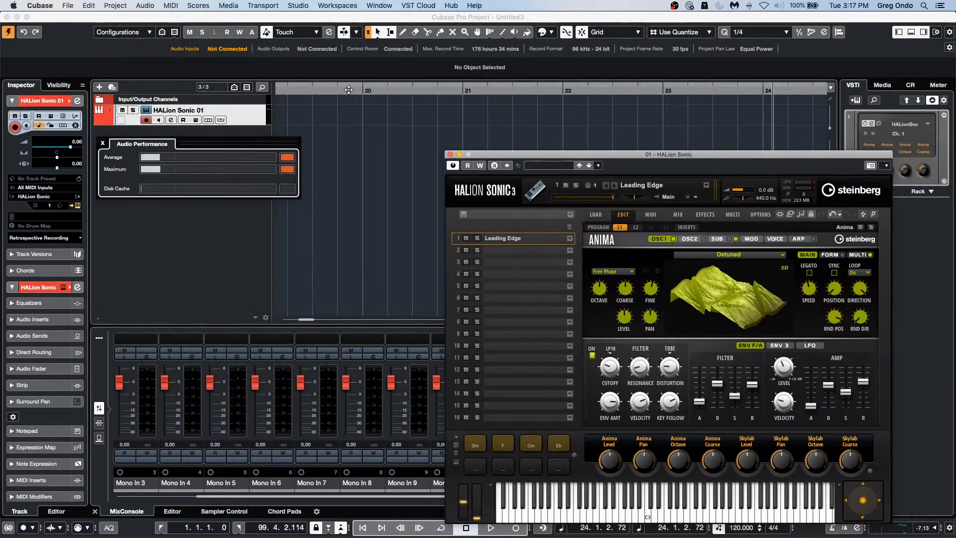
drag(346, 90, 191, 76)
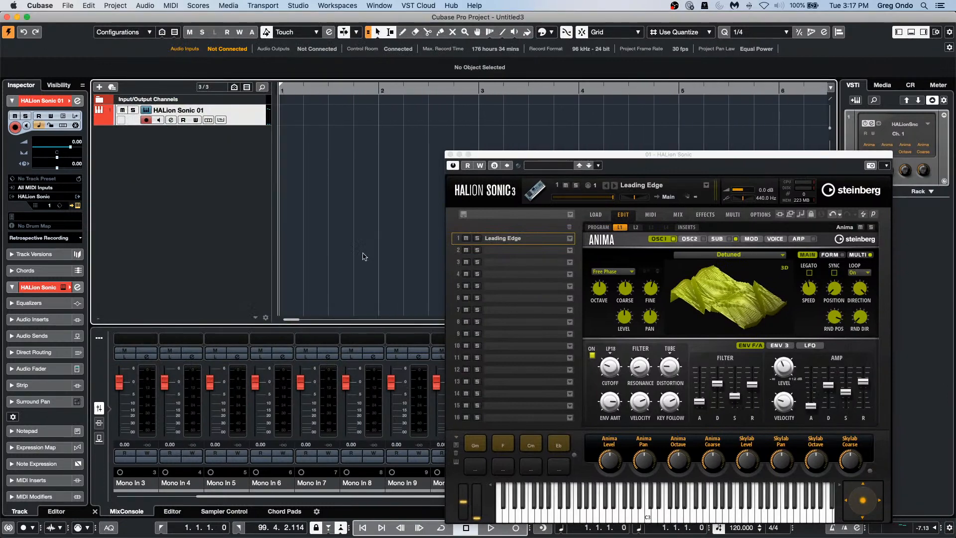
Step: Record a MIDI part on HALion Sonic 01 running from bar 1 to bar 6
click(515, 528)
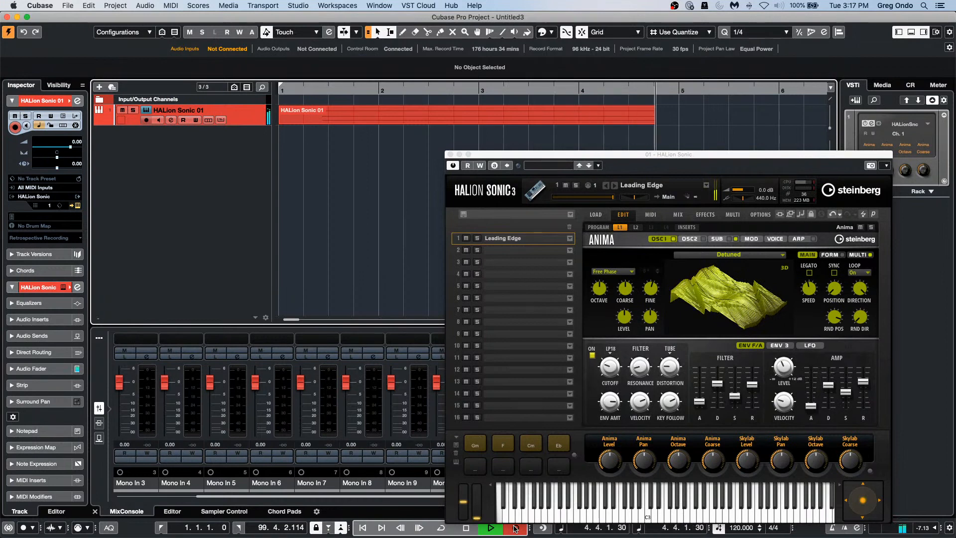
click(516, 528)
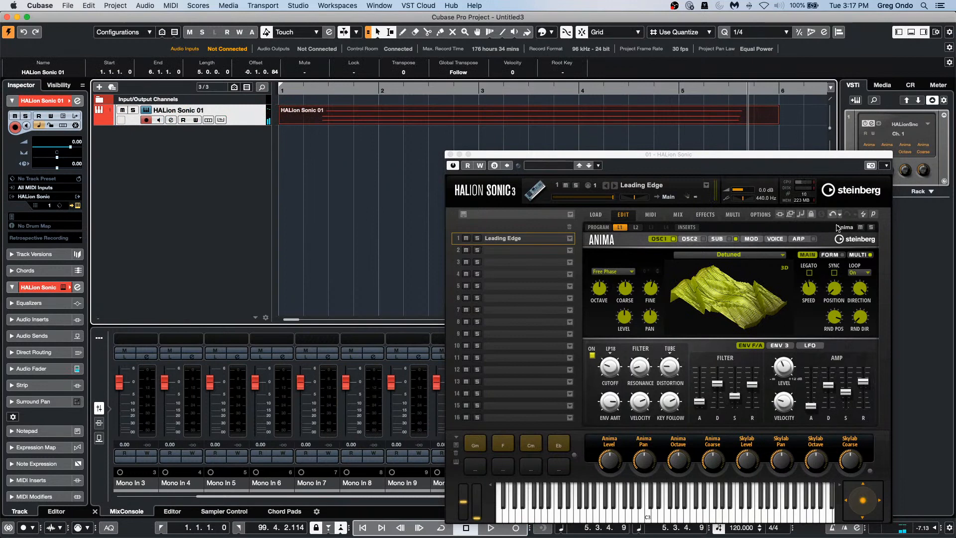
Step: Send HALion Sonic a MIDI Reset, then show its OPTIONS page with streaming and performance settings
click(863, 216)
drag(800, 154, 632, 107)
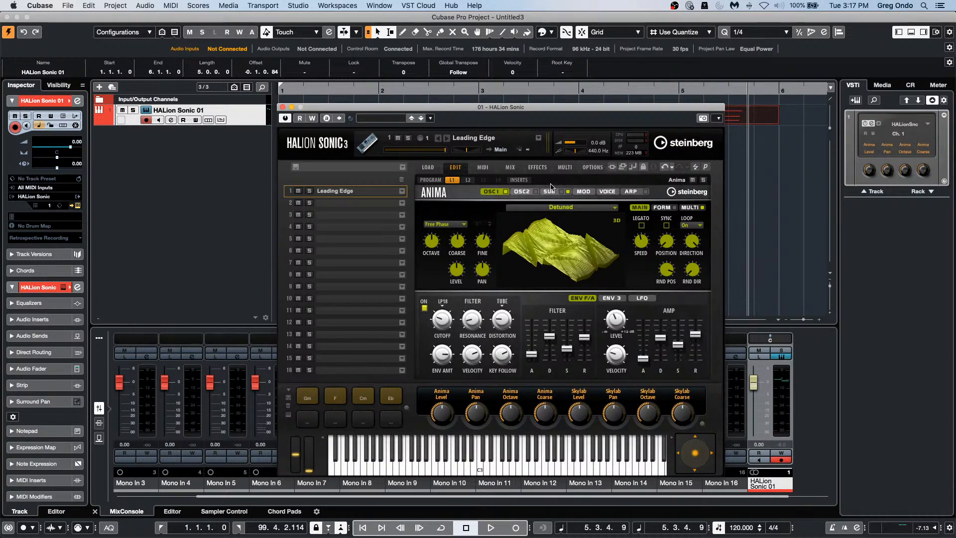
click(586, 168)
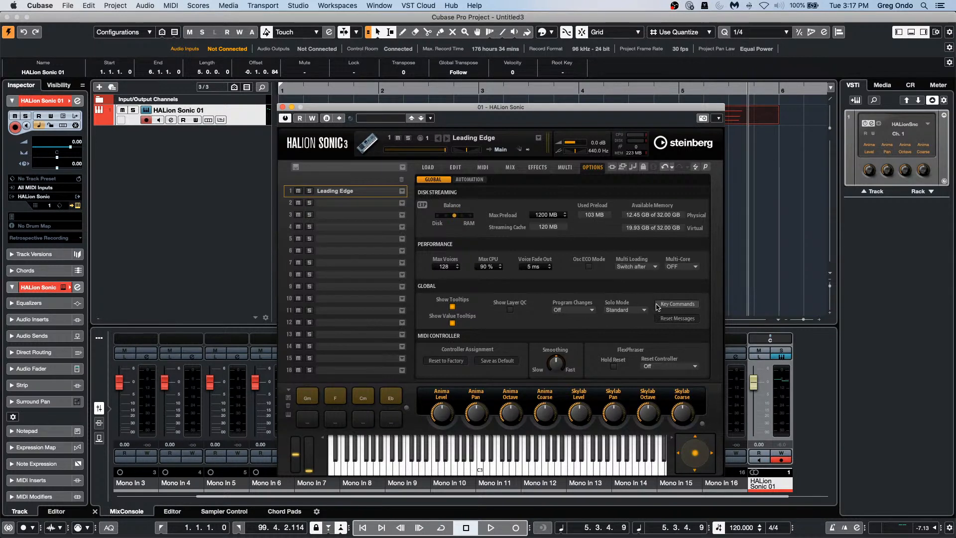
Step: Set HALion Sonic's Multi-Core option to 6 cores and confirm enabling multi-core mode
click(691, 265)
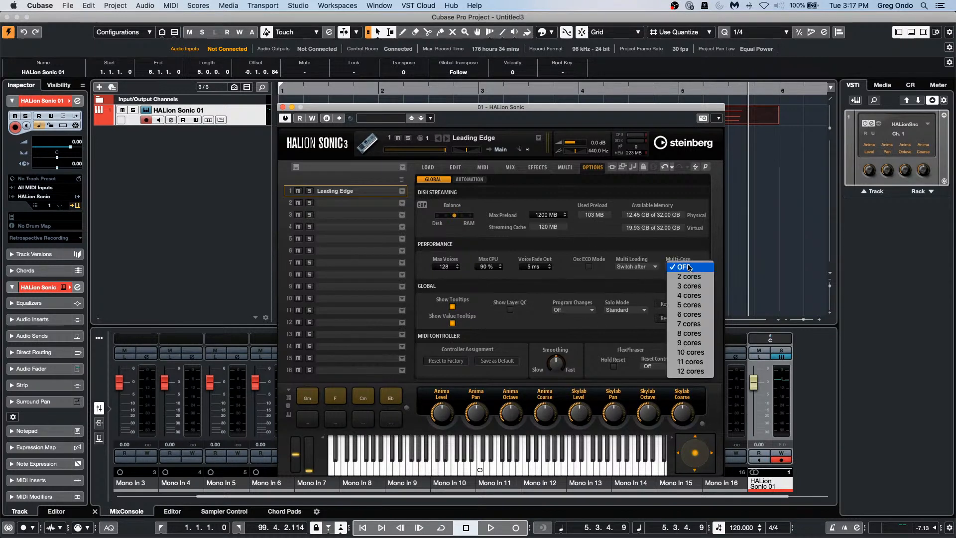
click(704, 314)
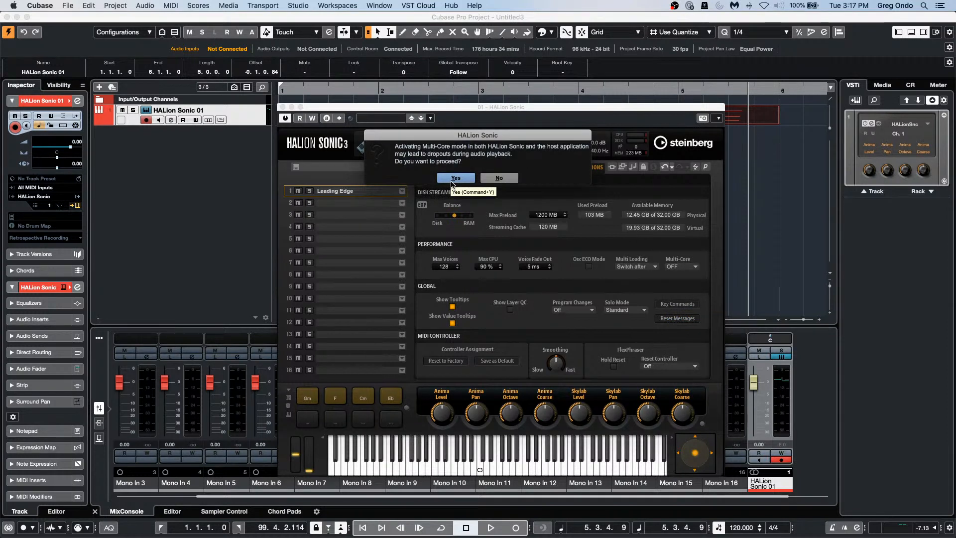
click(456, 178)
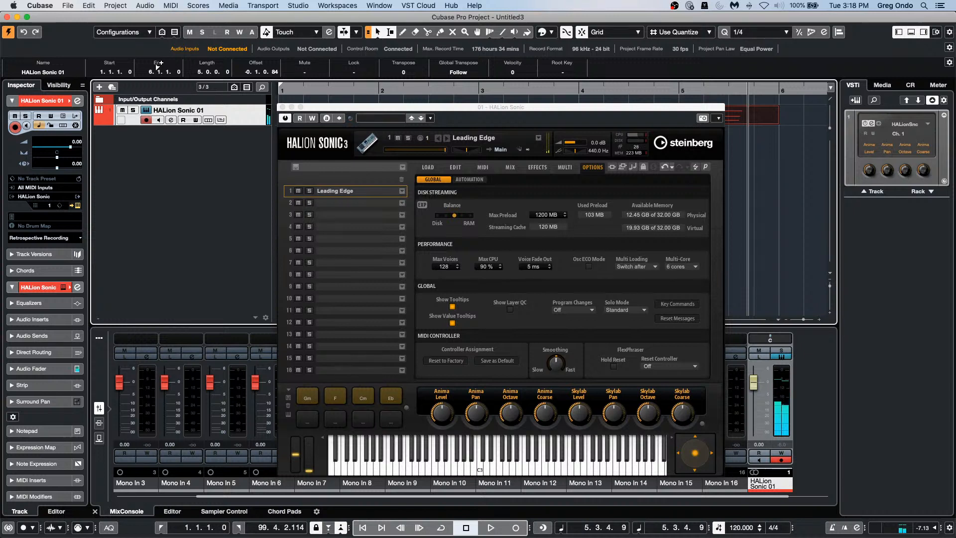
Step: Raise Max Preload to 8088 MB, keep Multi Loading on Switch after, and close HALion Sonic
key(8)
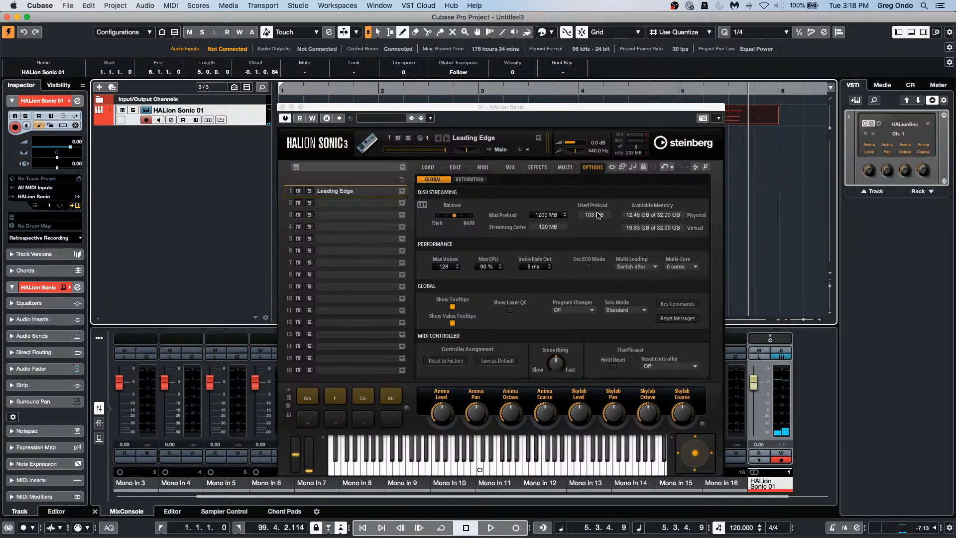
drag(556, 215, 562, 186)
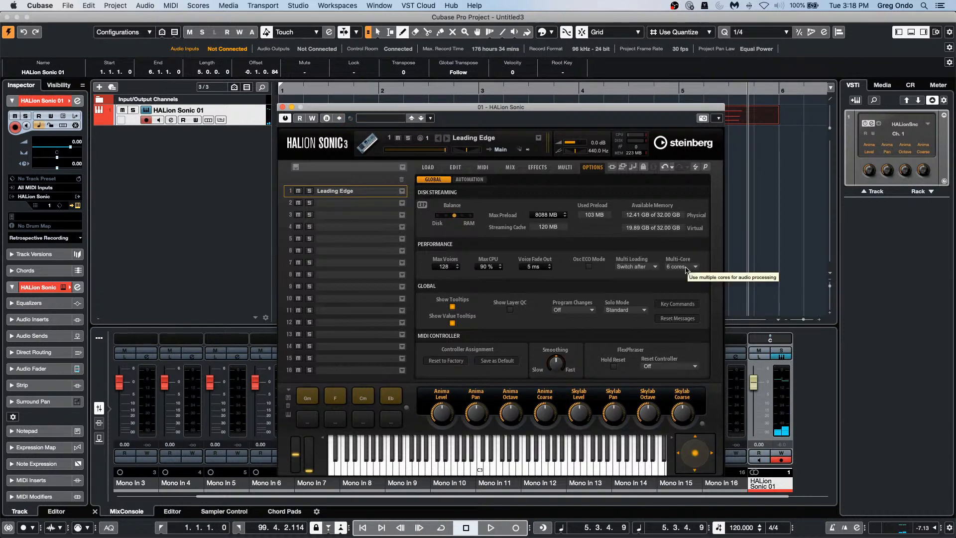
click(646, 267)
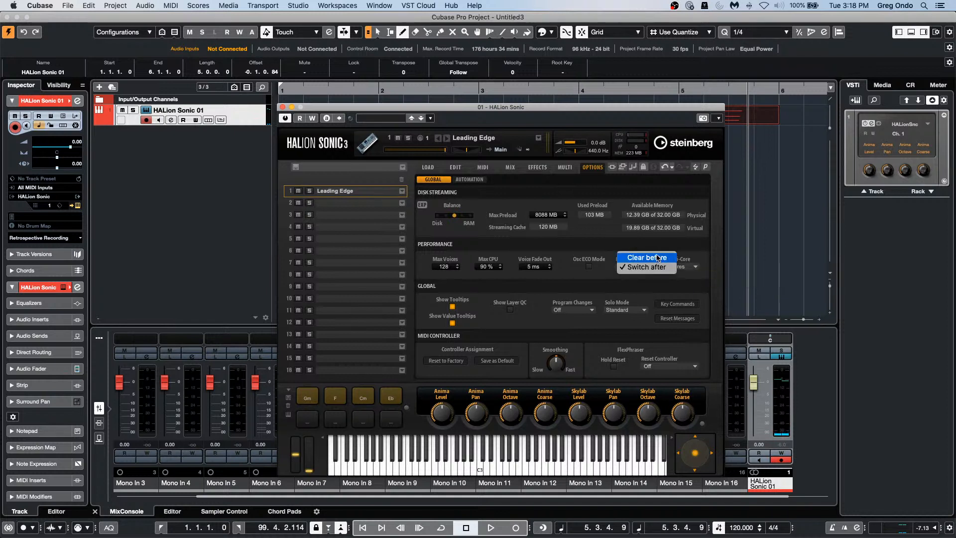
click(647, 267)
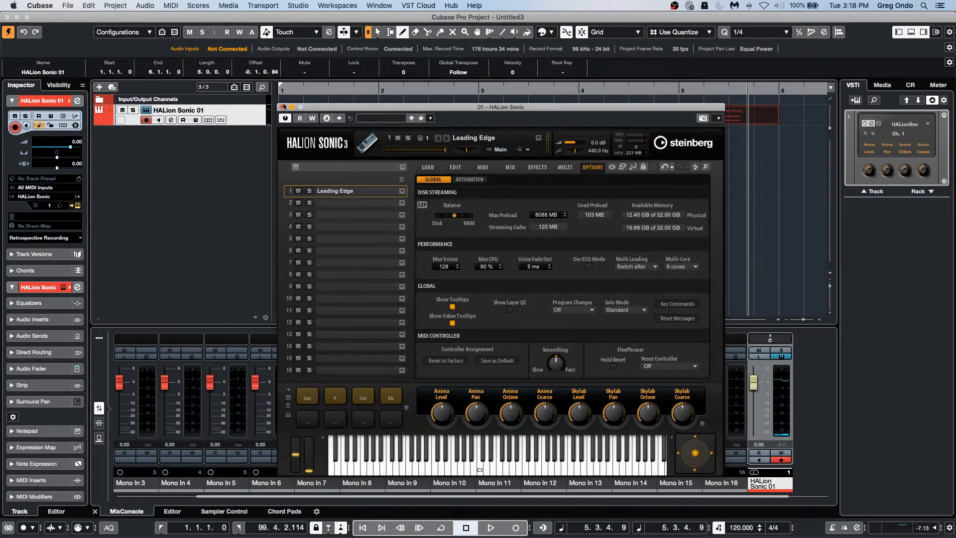
drag(281, 105, 282, 104)
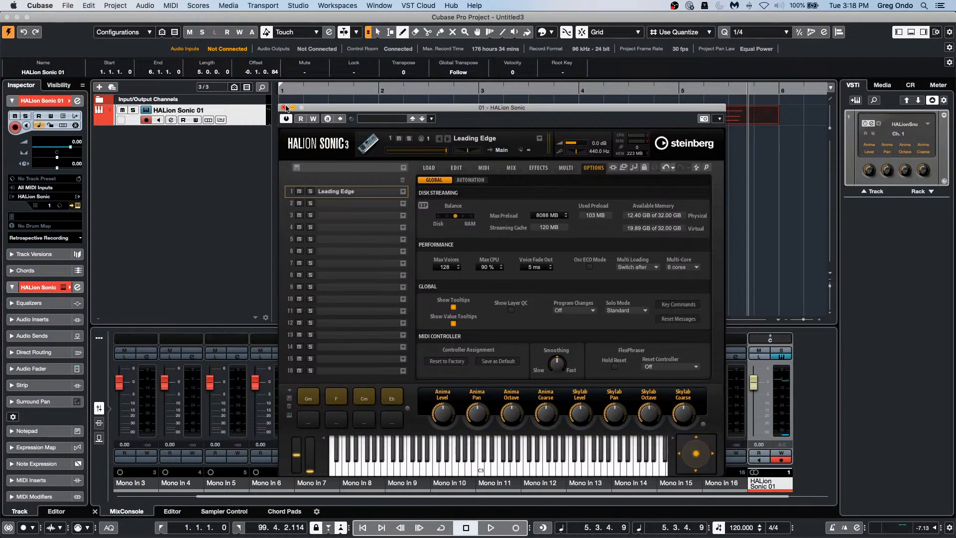
click(284, 107)
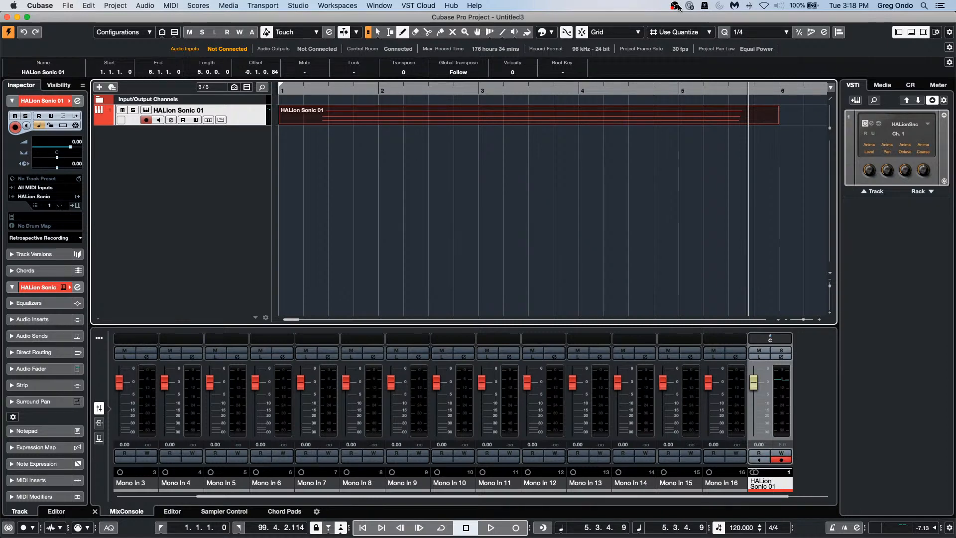
Step: Show the Recent Projects submenu under the File menu
click(67, 5)
mouse_move(132, 193)
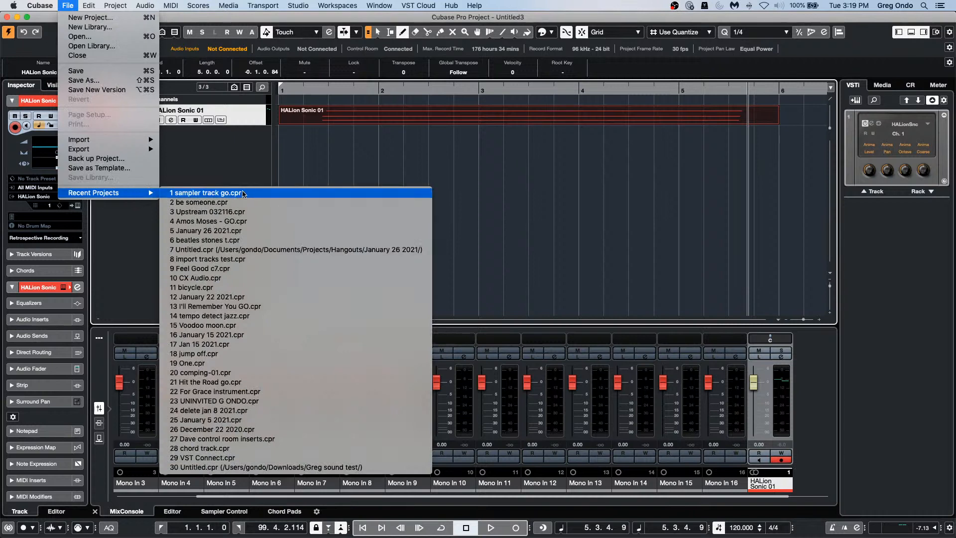
Step: Open the recent project 'be someone' and select the VCL event with the Draw tool
click(297, 202)
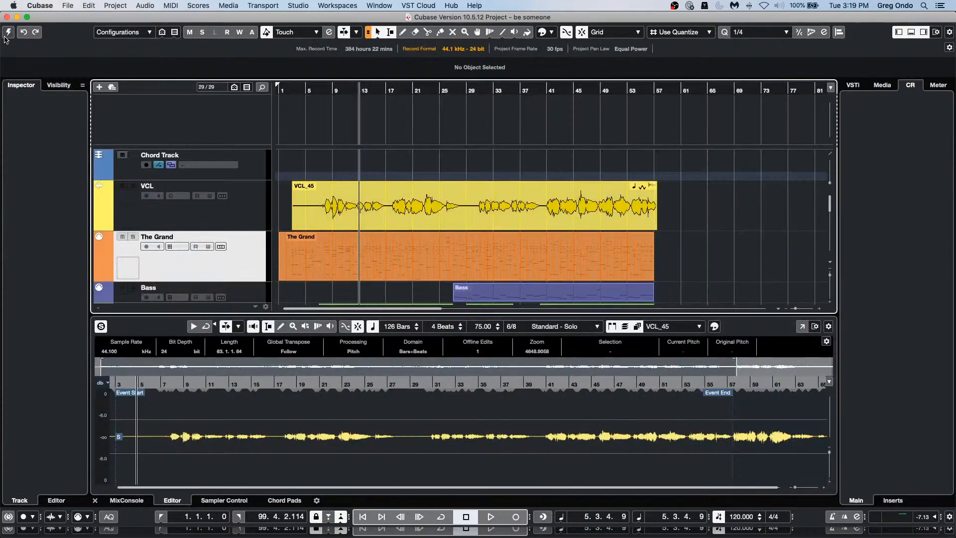
right_click(469, 212)
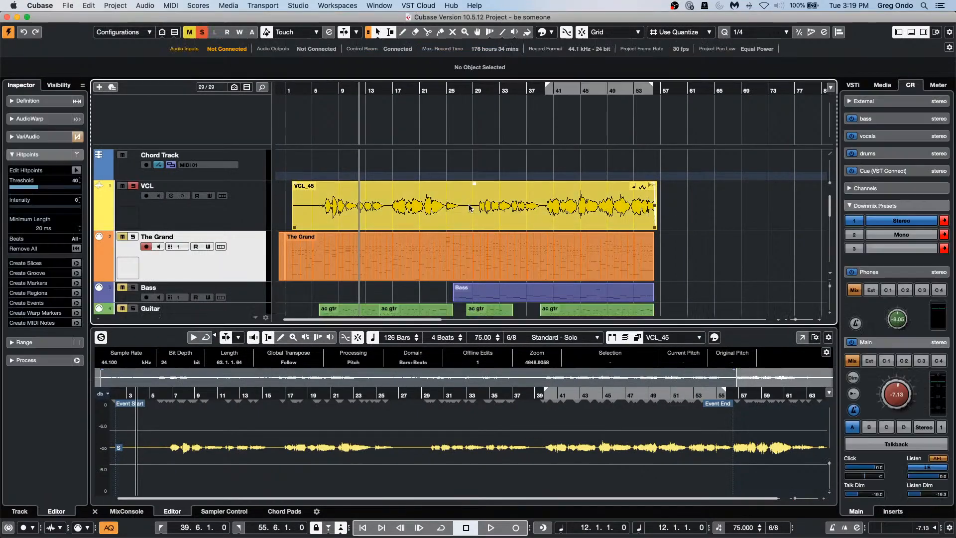
click(469, 217)
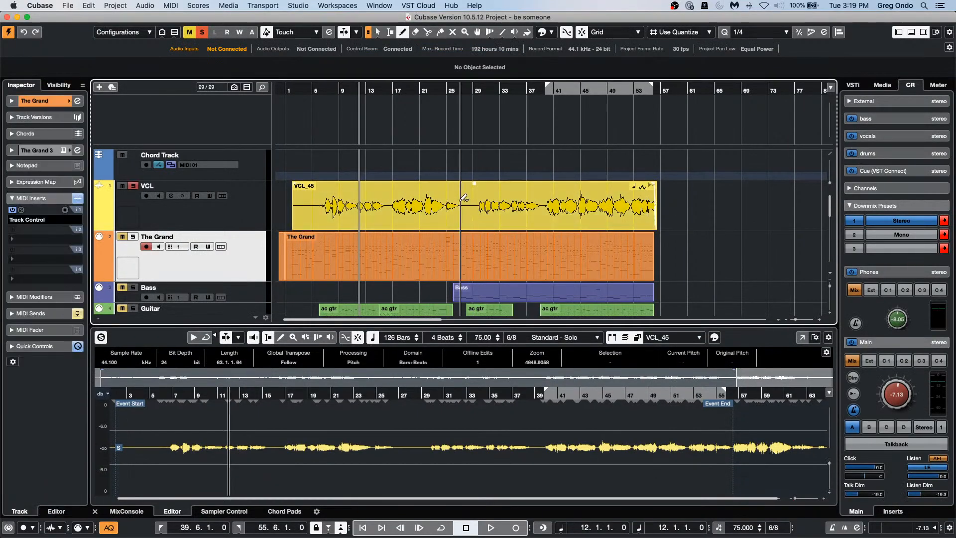
click(461, 200)
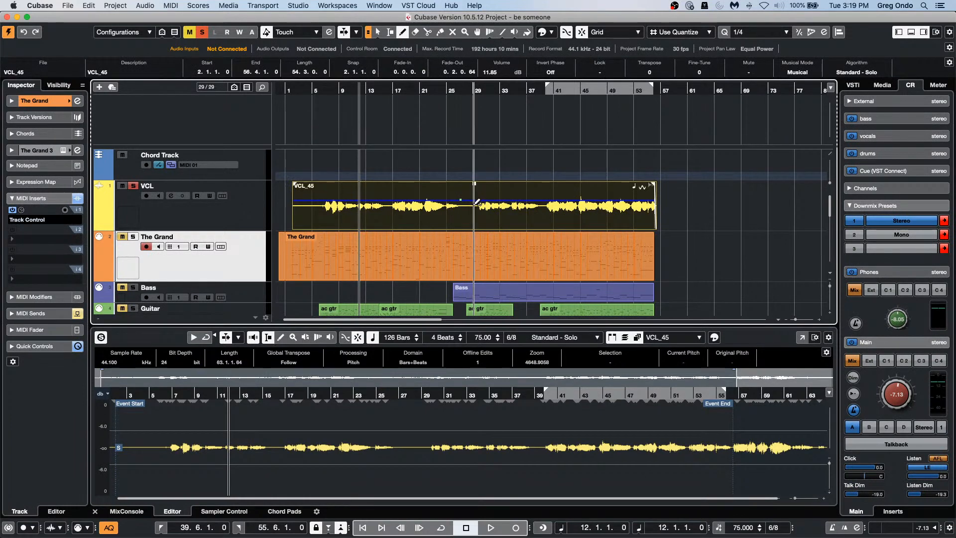
Step: Draw volume points, dips and slopes along the VCL_45 vocal's envelope around bars 37–45
click(477, 188)
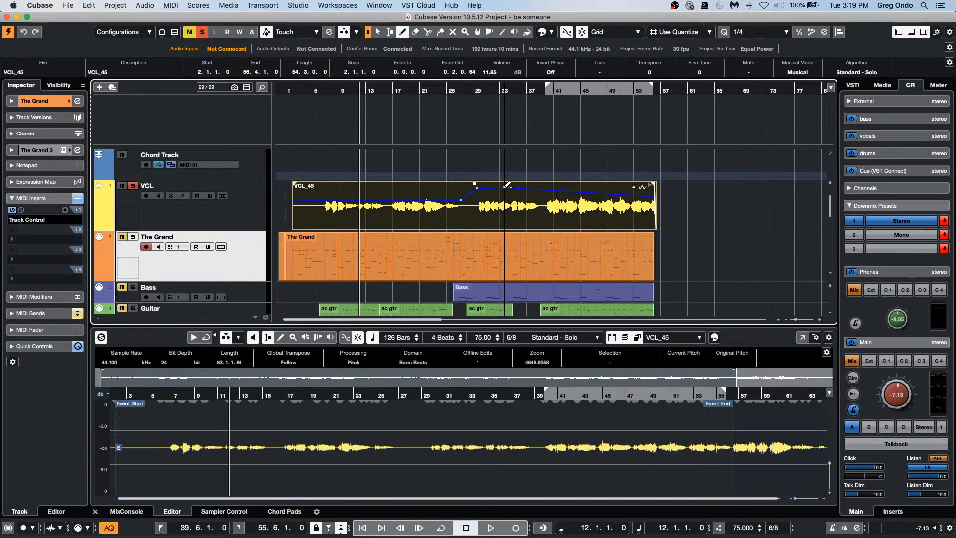
mouse_move(506, 186)
mouse_down()
mouse_move(491, 219)
mouse_move(502, 227)
mouse_move(508, 200)
mouse_move(584, 187)
mouse_move(525, 192)
mouse_up()
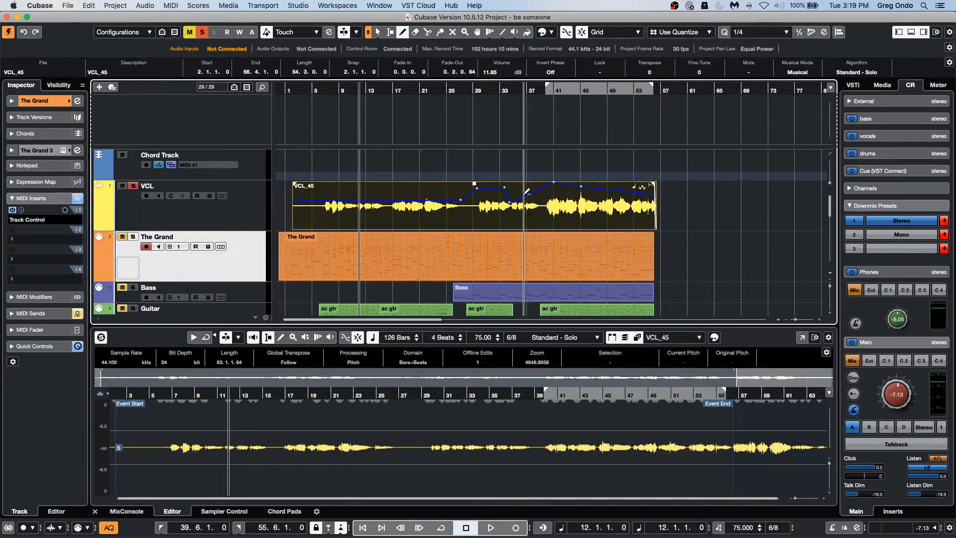
click(395, 181)
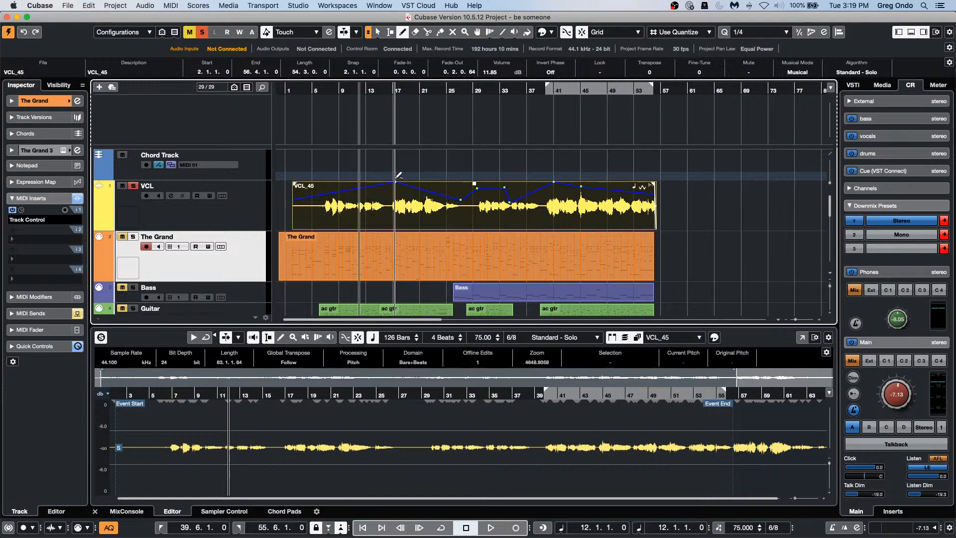
mouse_move(396, 178)
mouse_down()
mouse_move(393, 201)
mouse_move(390, 191)
mouse_up()
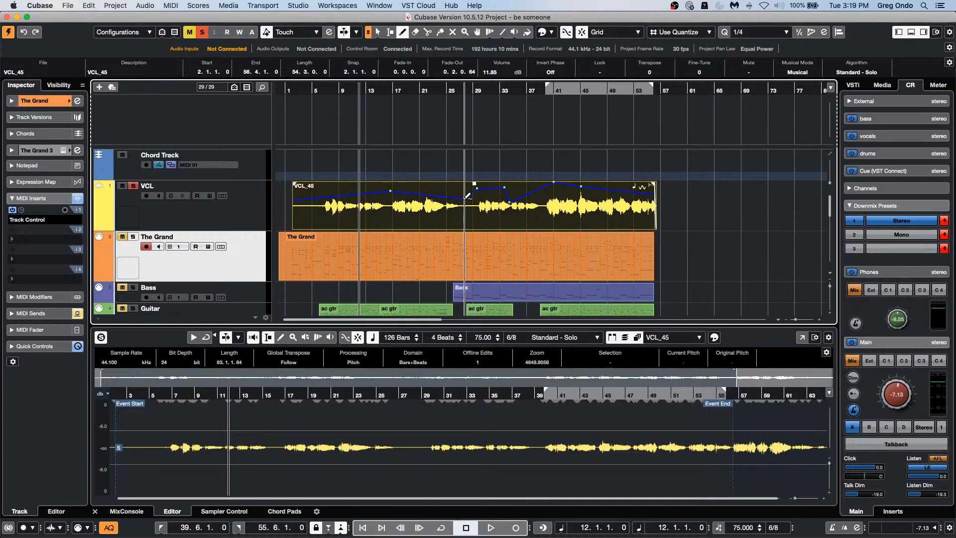
click(313, 189)
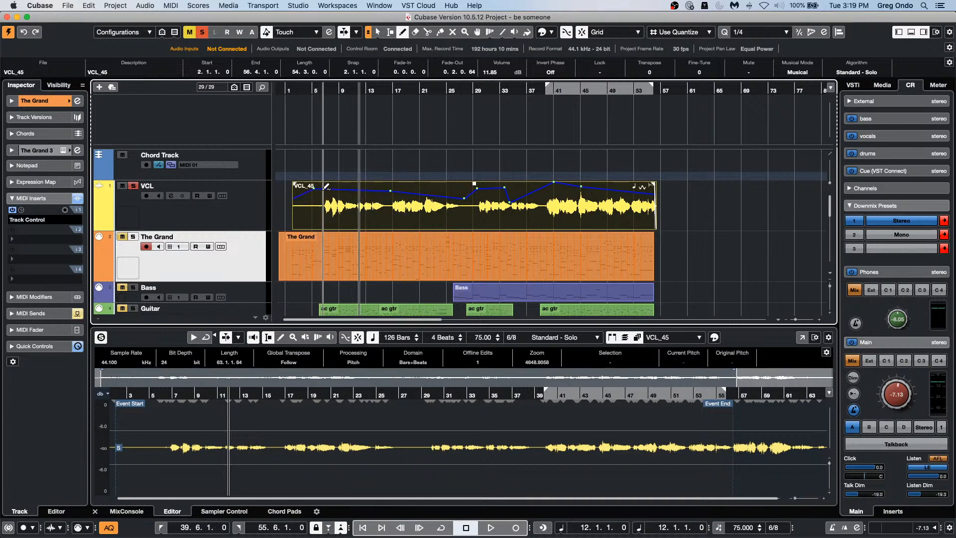
drag(325, 186, 337, 220)
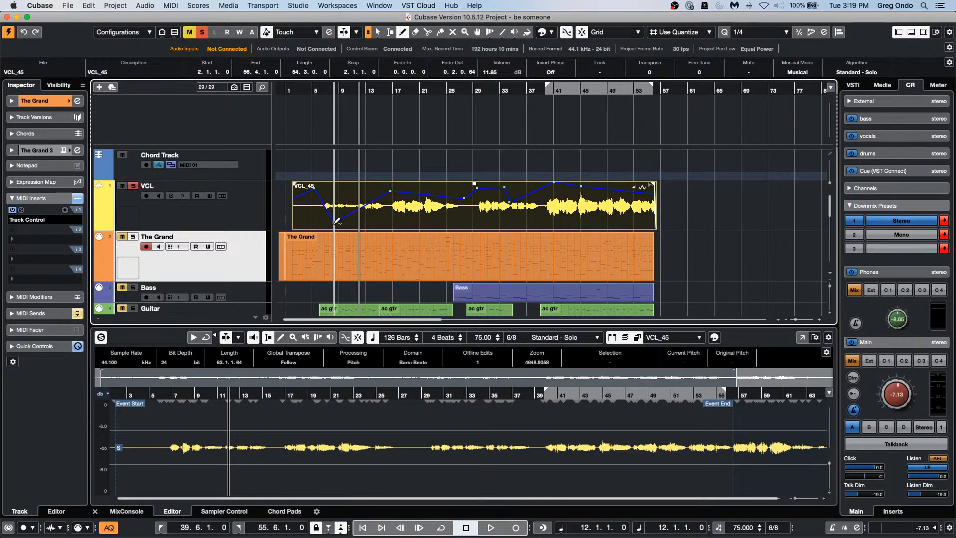
mouse_move(510, 202)
mouse_down()
mouse_move(539, 211)
mouse_move(532, 156)
mouse_move(537, 172)
mouse_up()
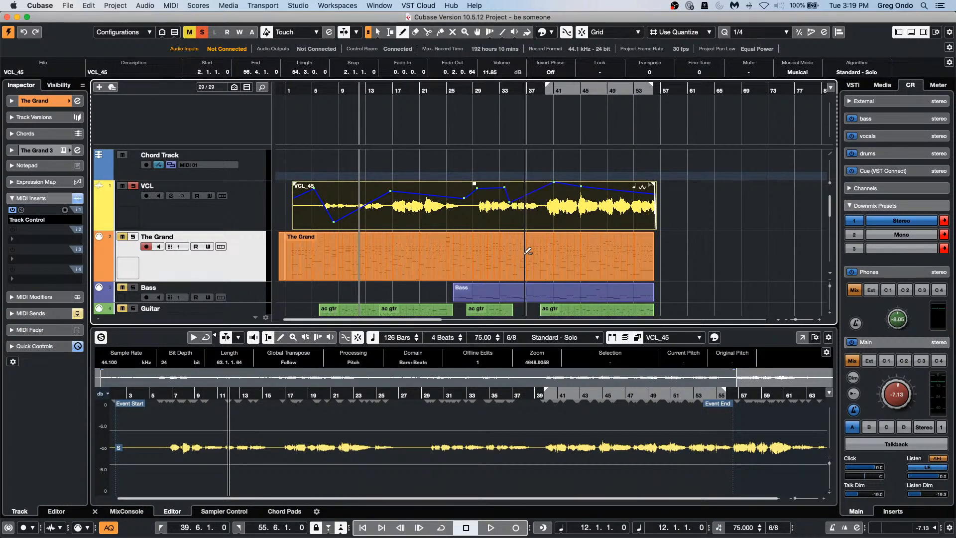
mouse_move(536, 225)
mouse_down()
mouse_move(594, 217)
mouse_move(548, 209)
mouse_move(556, 191)
mouse_up()
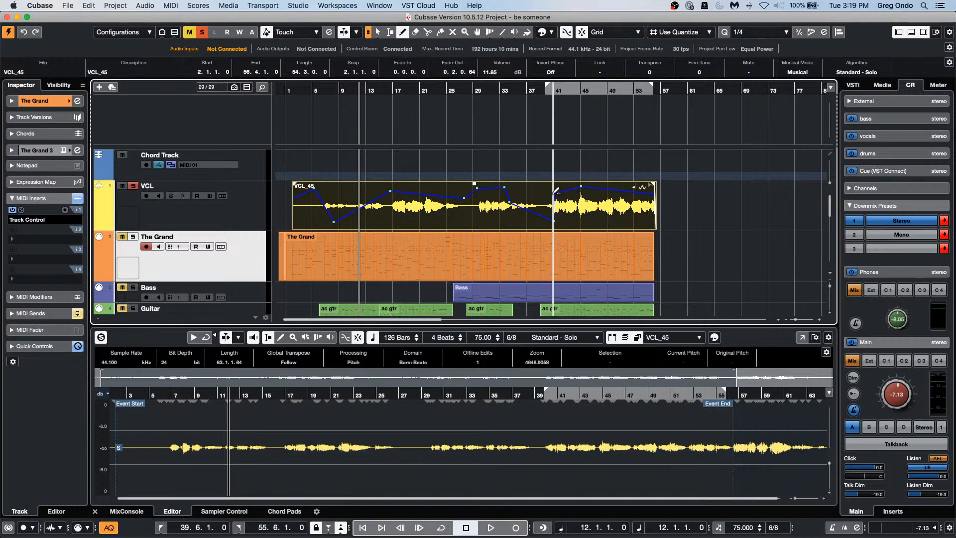
right_click(477, 201)
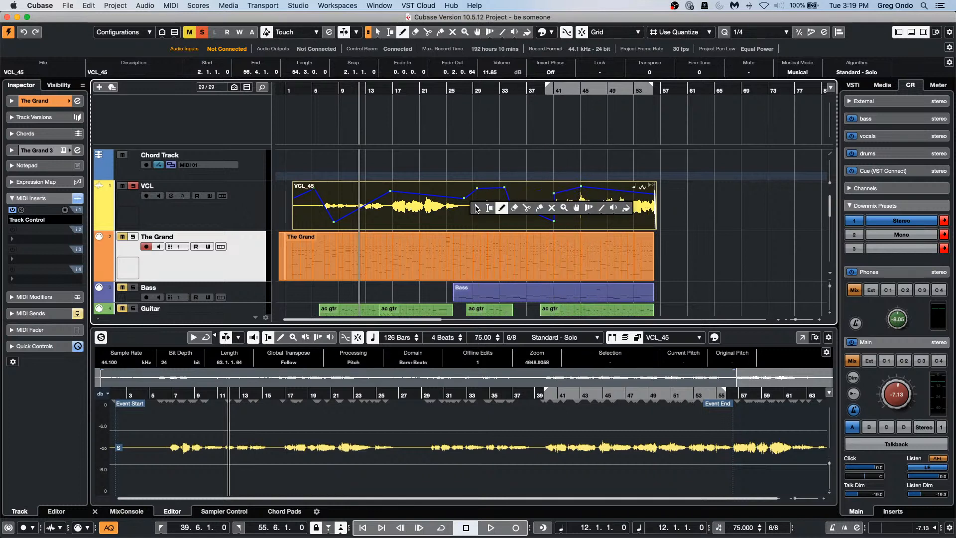
Step: Split VCL_45 at bars 31–38 and 13–16, boost a piece to 14.21 dB, then undo
click(488, 208)
drag(489, 197, 511, 174)
double_click(513, 218)
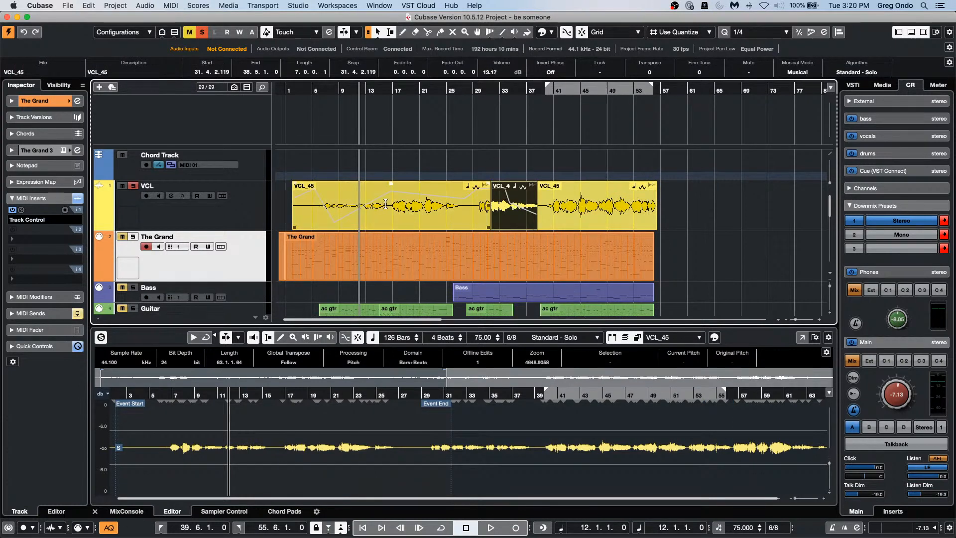
drag(385, 205, 373, 206)
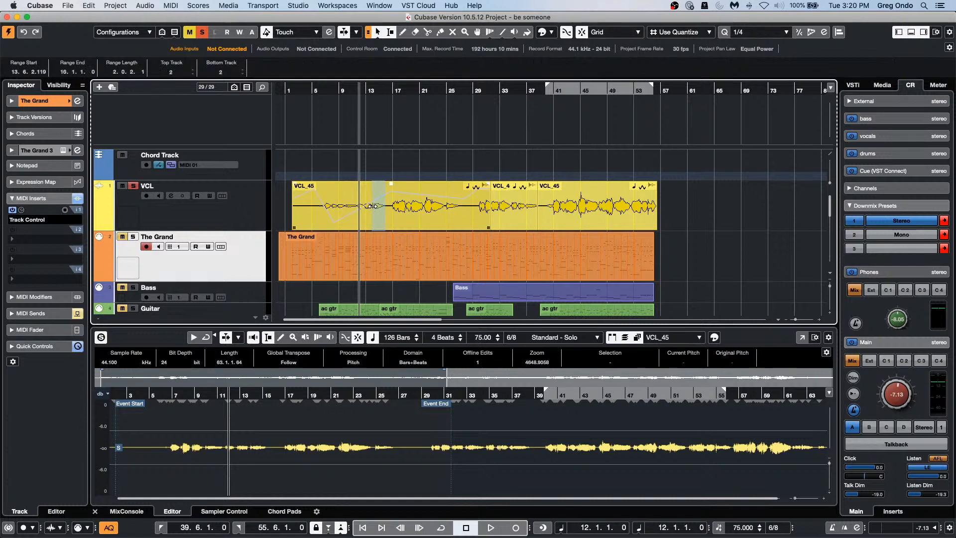
key(shift+x)
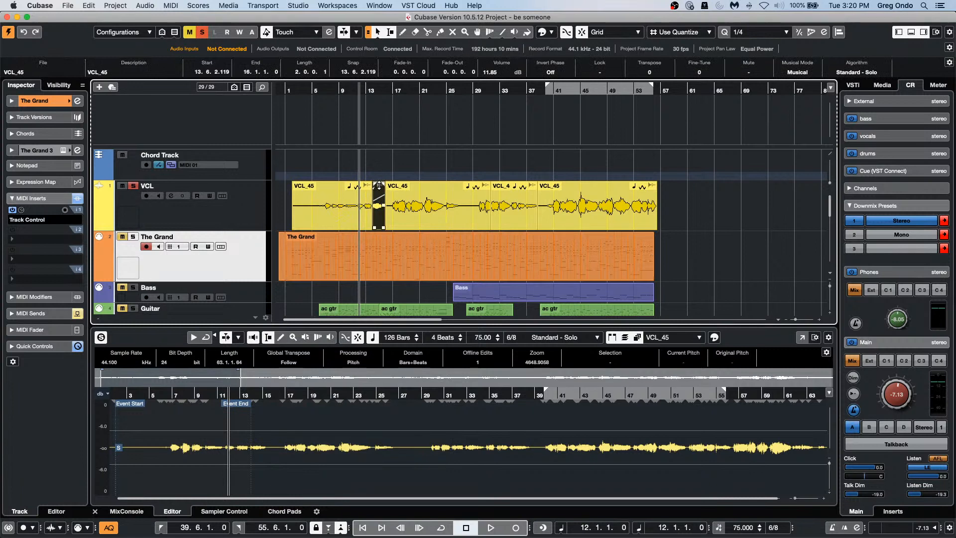
drag(379, 185, 379, 216)
key(super+z)
key(super+z)
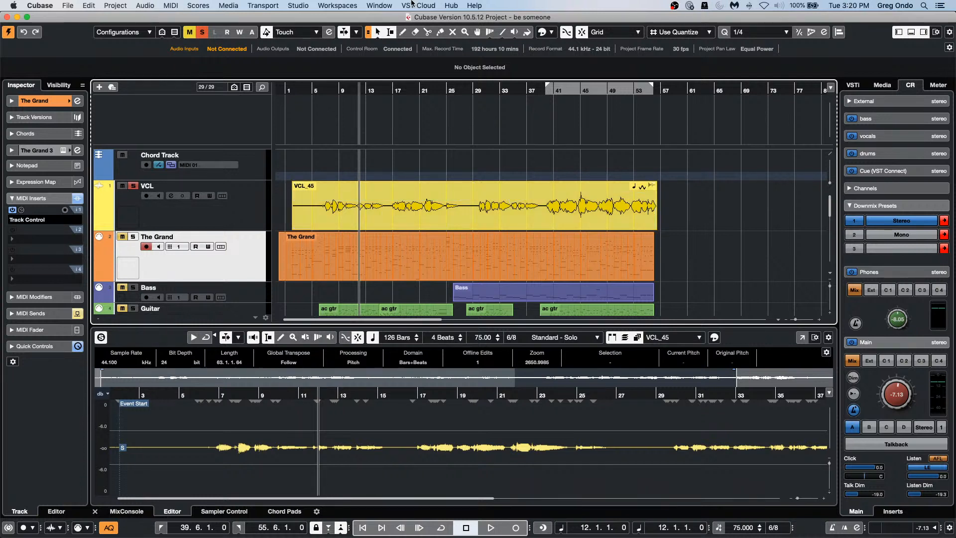
click(40, 5)
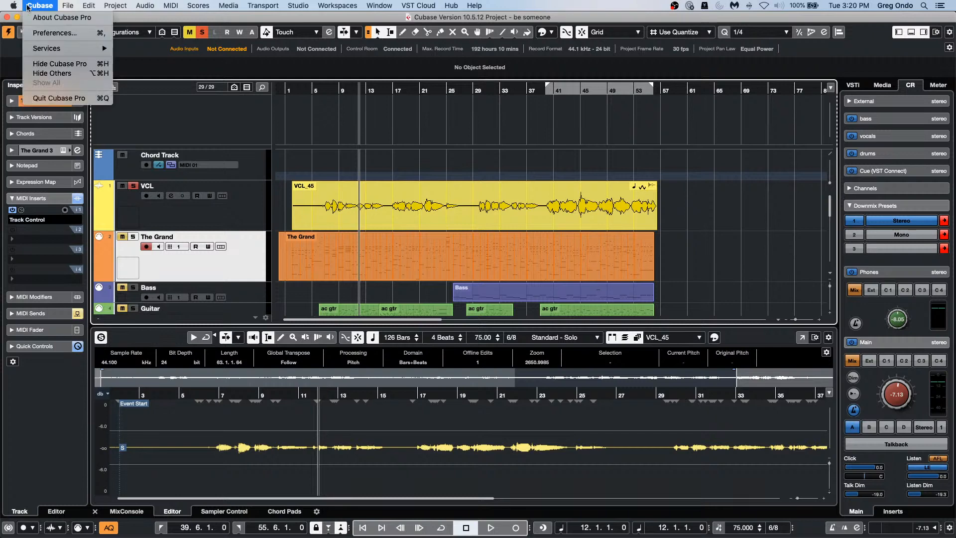
click(75, 32)
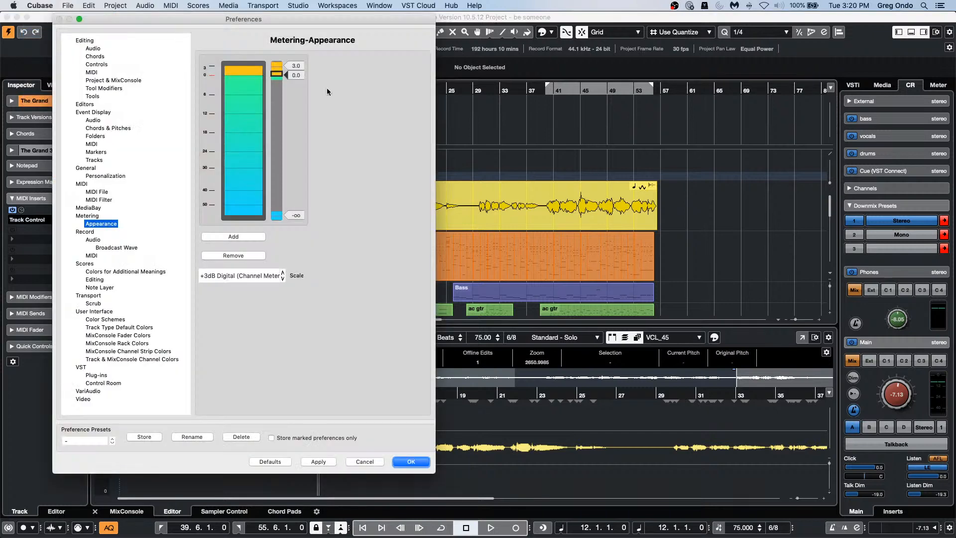
click(95, 359)
click(106, 318)
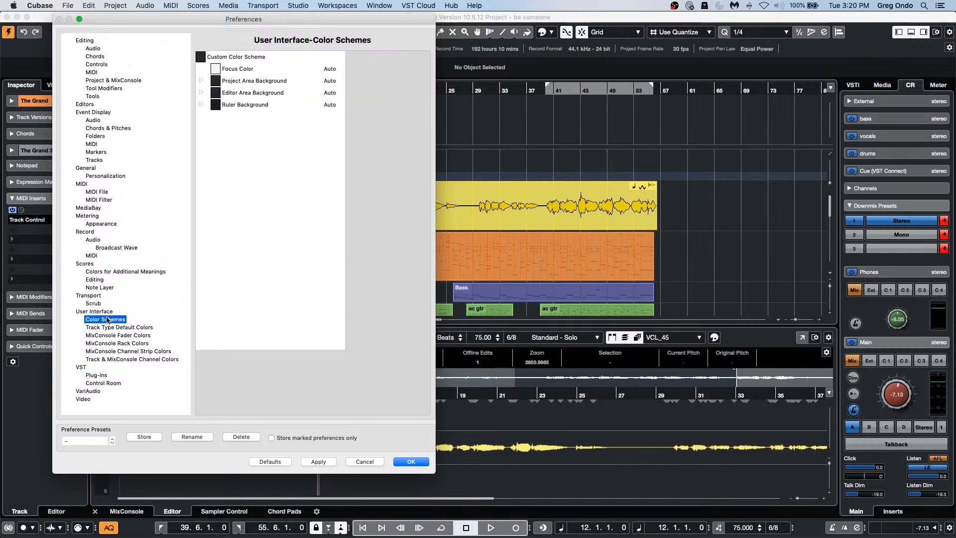
click(202, 82)
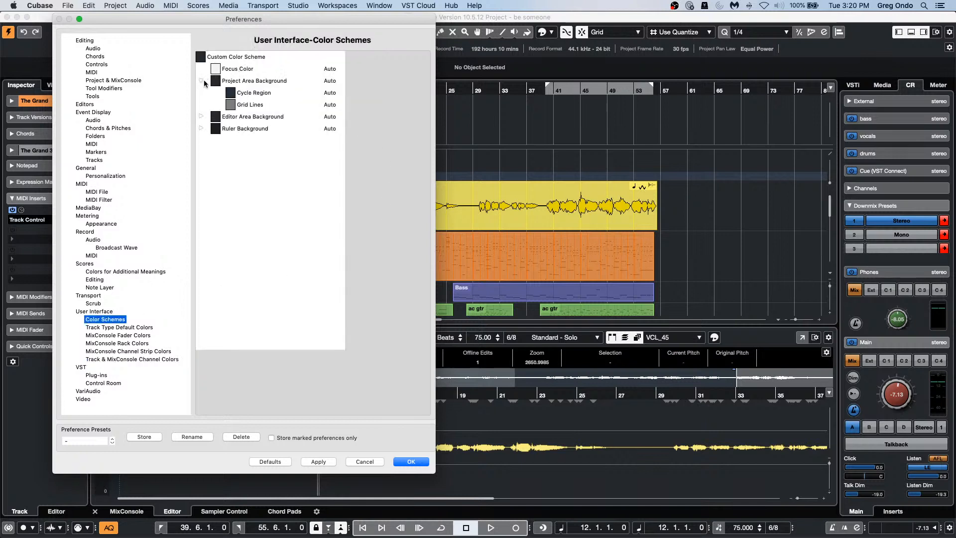
click(231, 104)
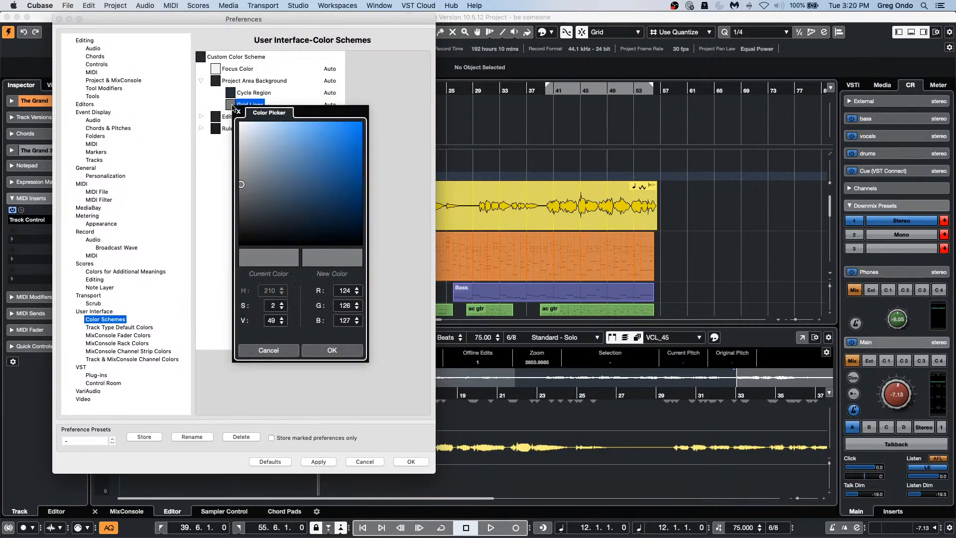
click(232, 94)
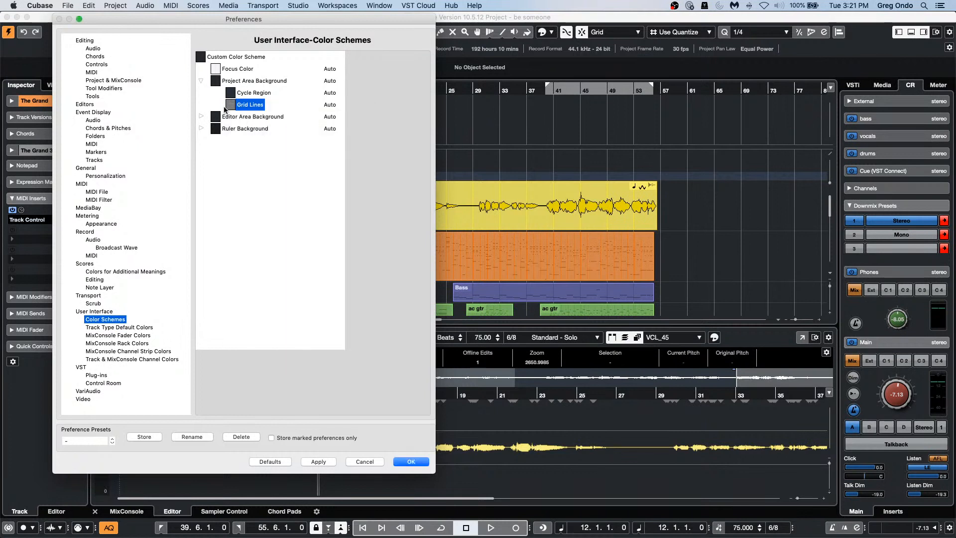
click(216, 81)
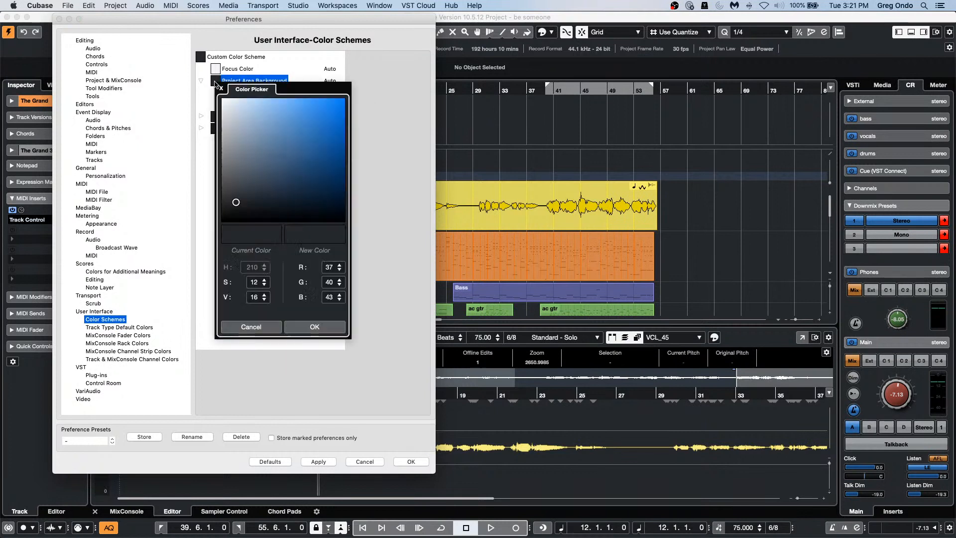
drag(237, 204, 238, 118)
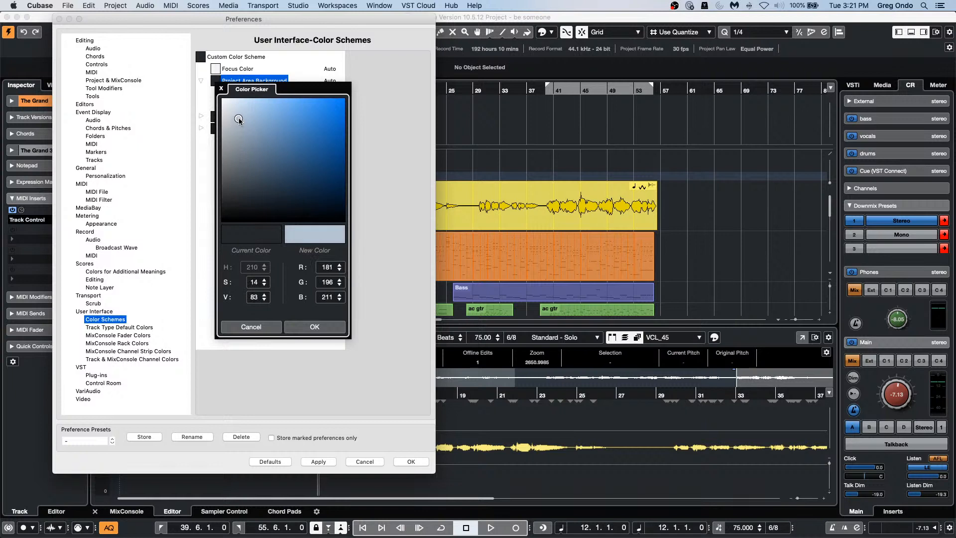
click(304, 328)
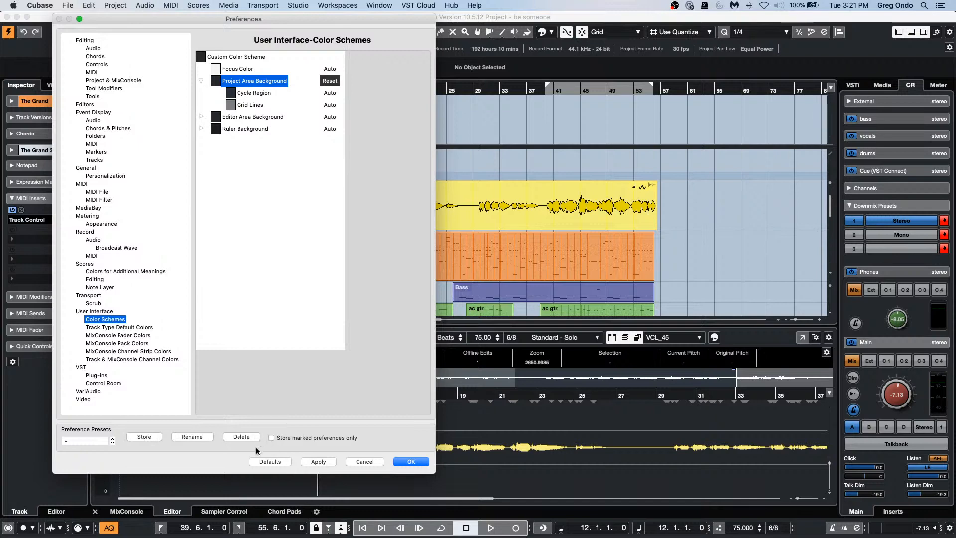
click(271, 460)
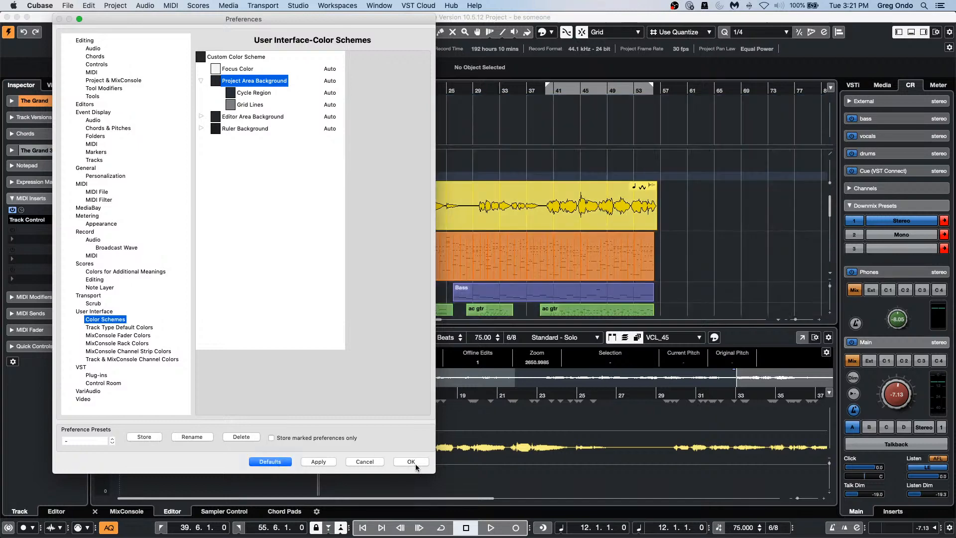
click(413, 462)
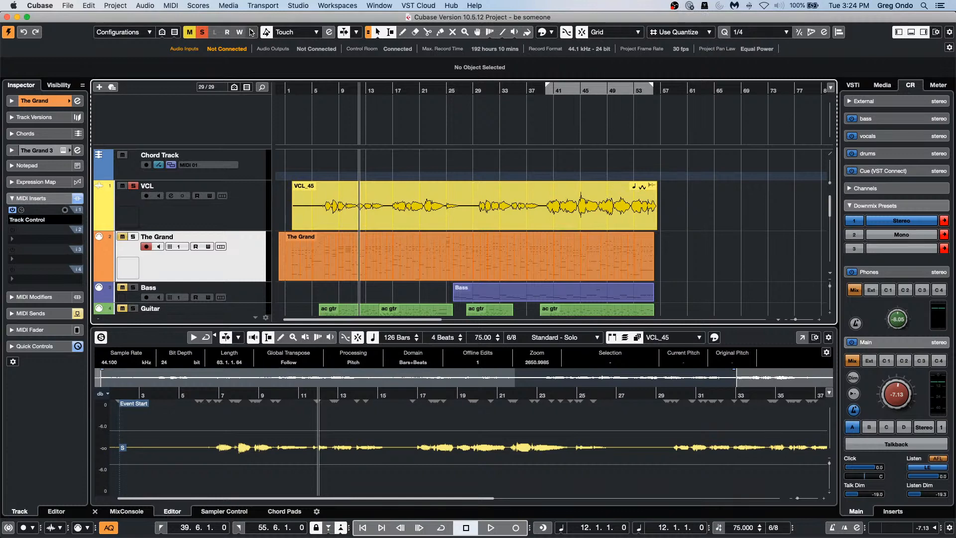
click(376, 274)
scroll(409, 232, down, 2)
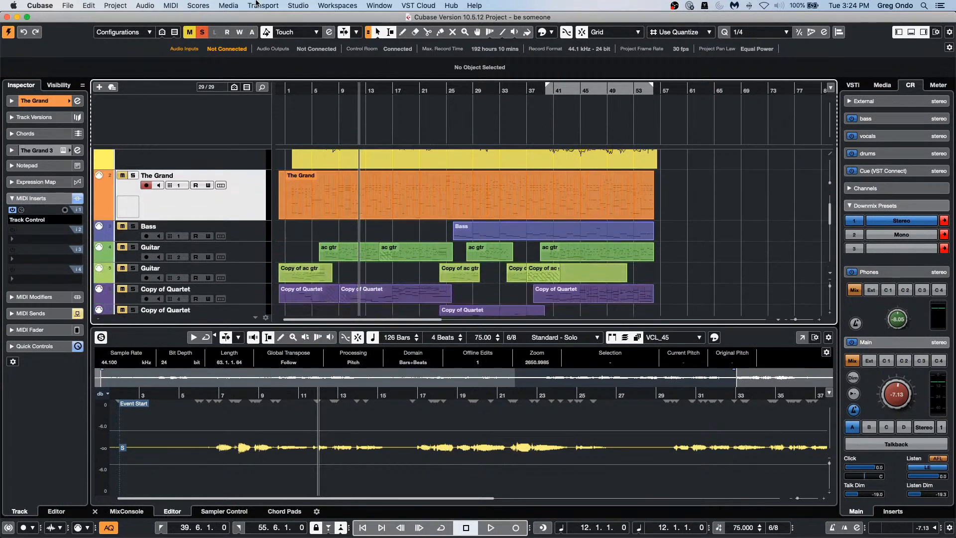
Step: Load 'Amos Moses - GO.cpr' from the recent projects list
click(68, 6)
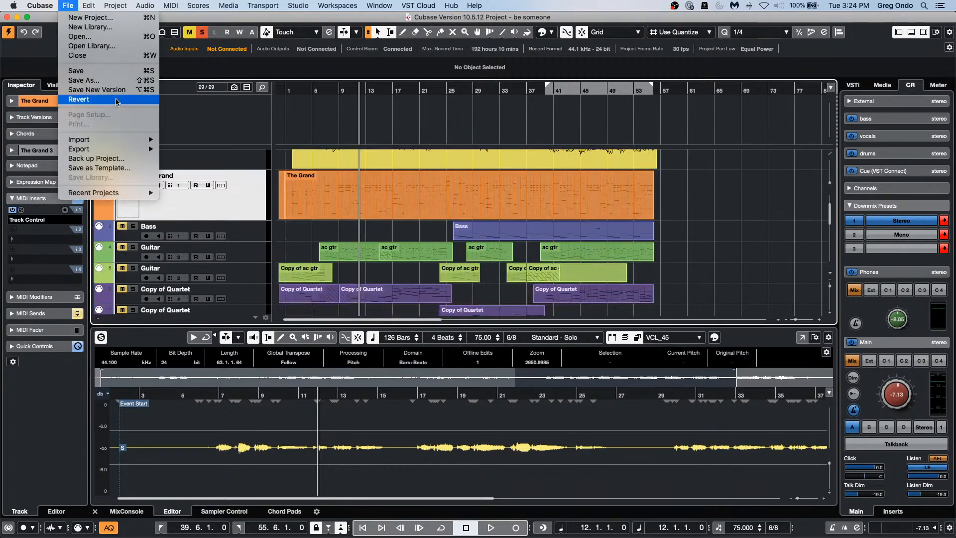
mouse_move(130, 192)
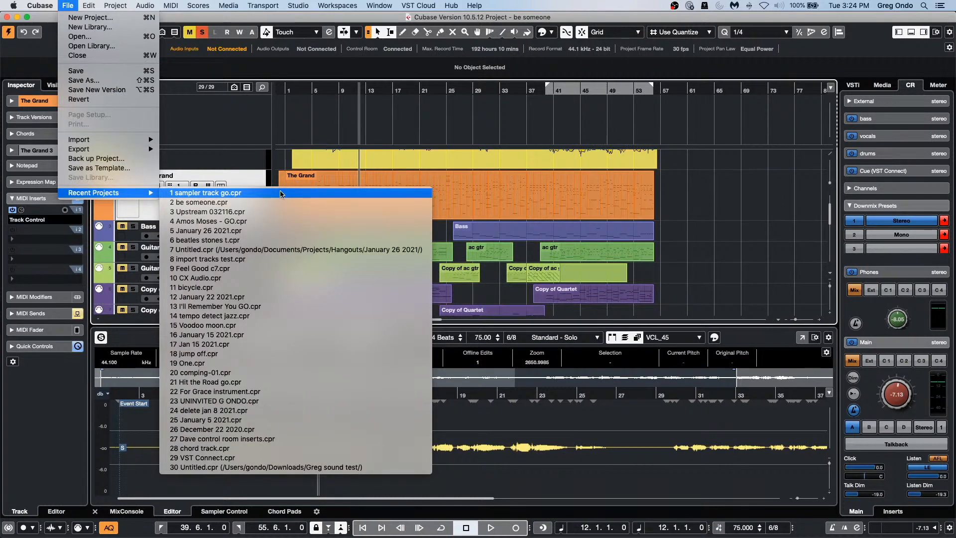
click(282, 221)
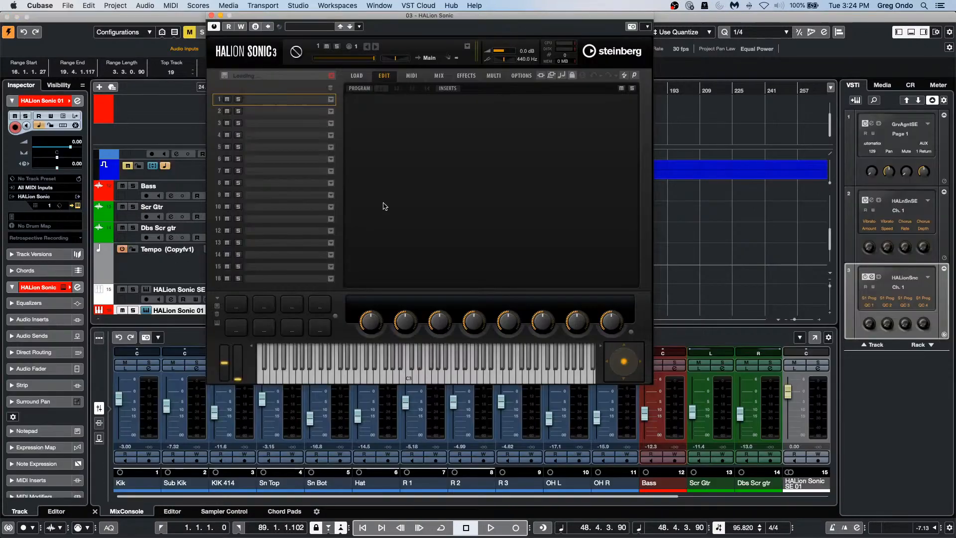
Step: Close the HALion Sonic window and revert 'Amos Moses - GO' to its last saved version
click(210, 15)
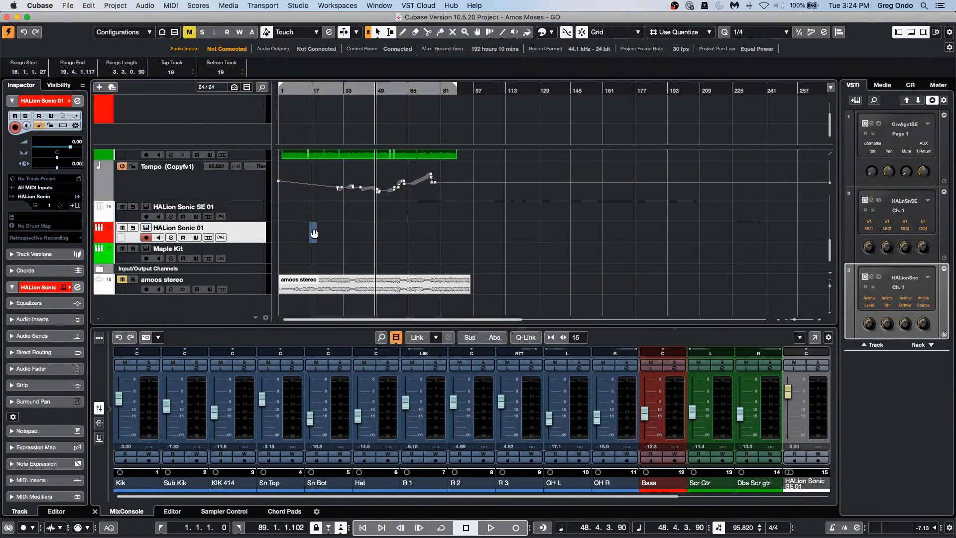
click(40, 5)
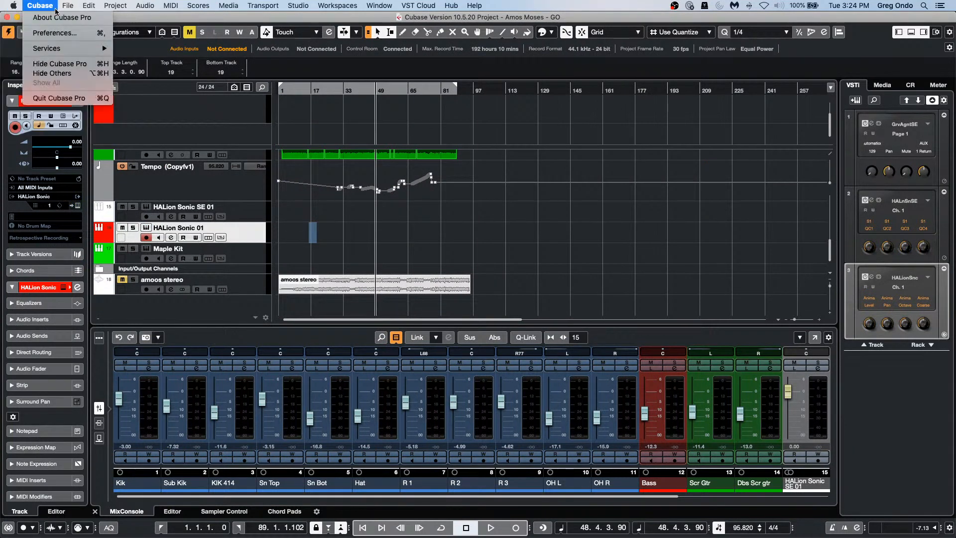
mouse_move(71, 9)
mouse_move(97, 193)
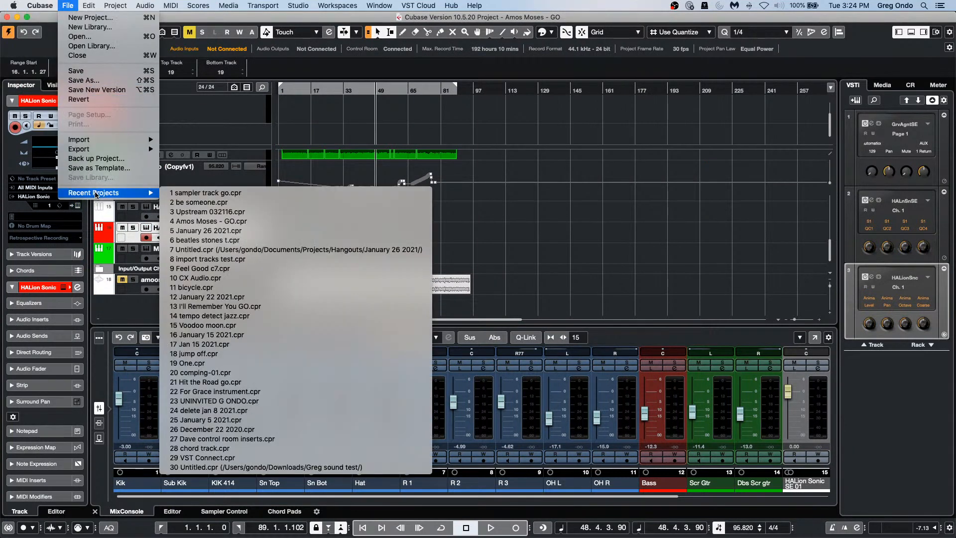
mouse_move(39, 3)
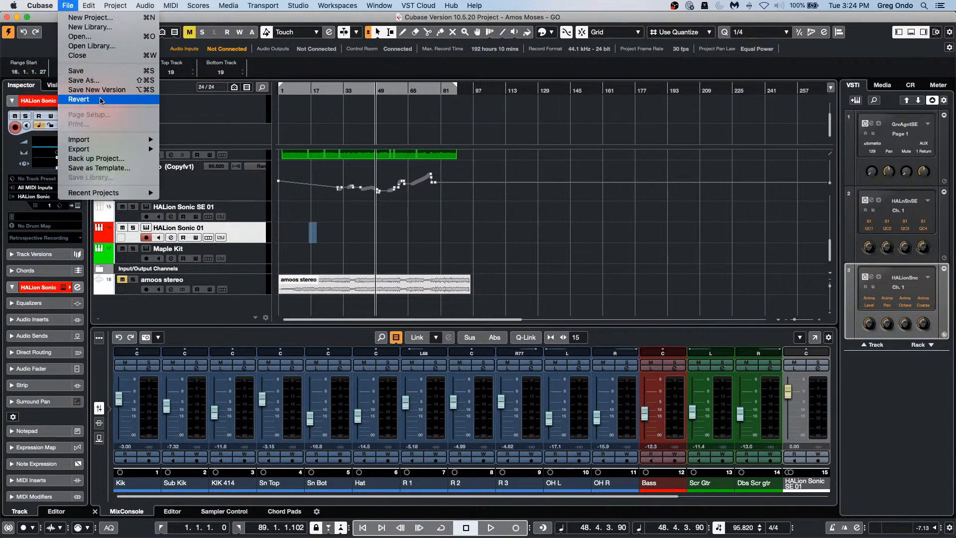
click(101, 101)
click(541, 189)
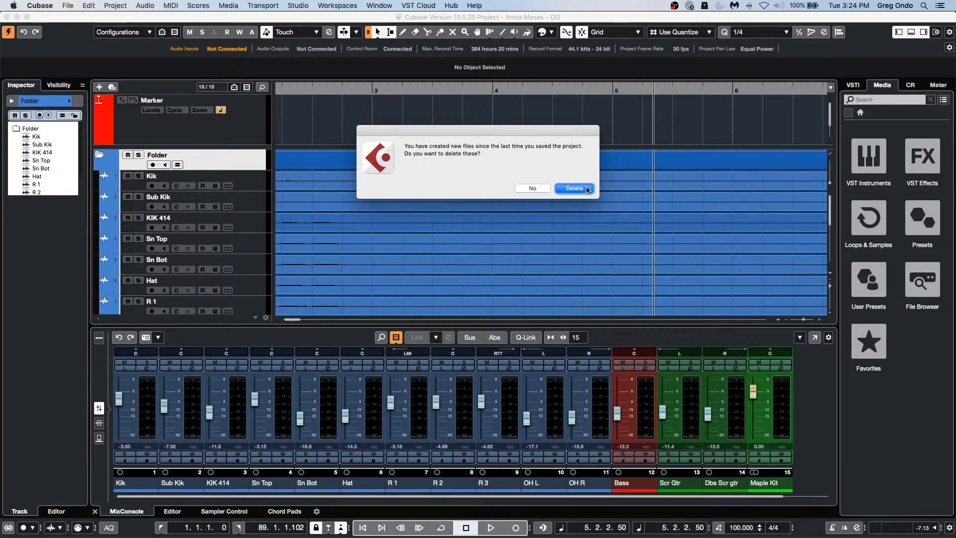
Step: Delete the files created since saving, then open the 87-bar Kik_07 event in the Sample Editor
click(587, 189)
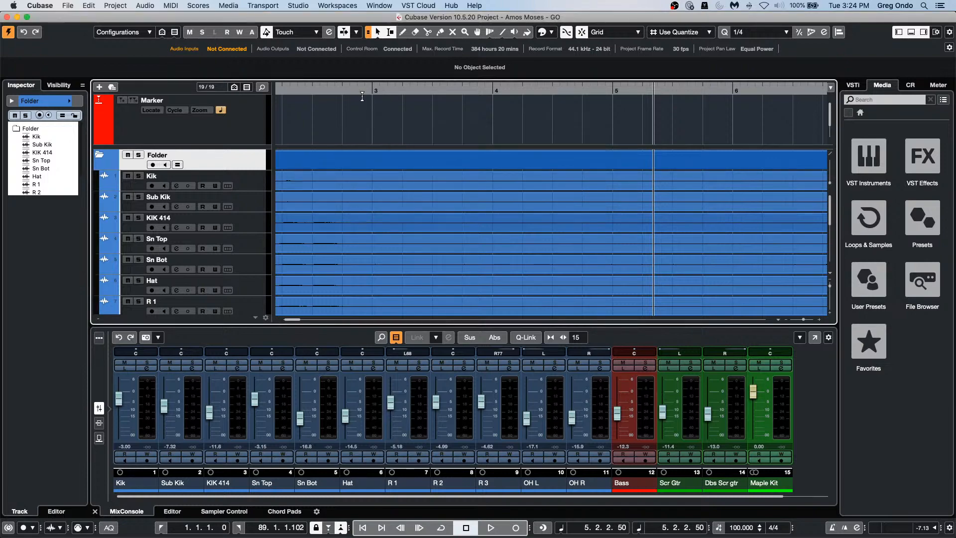
drag(366, 91, 366, 20)
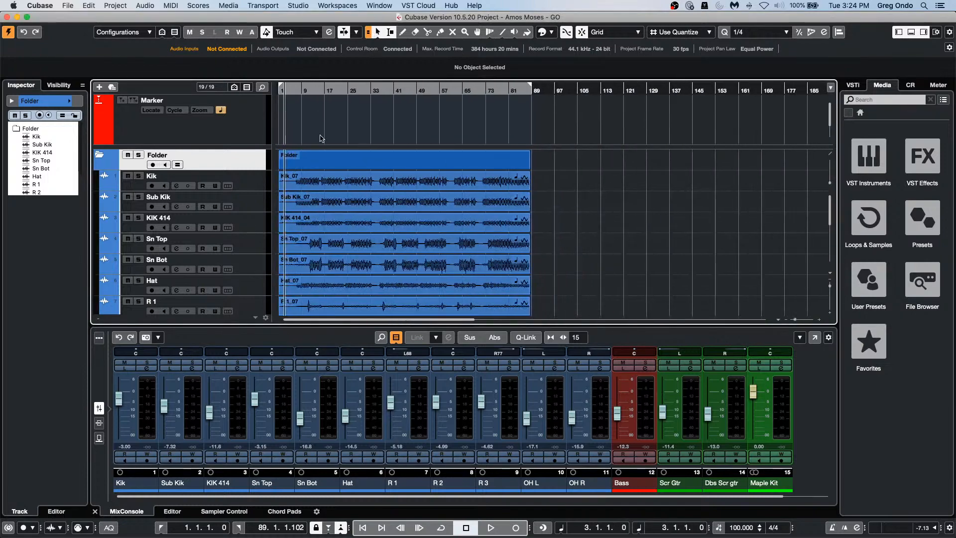
right_click(341, 184)
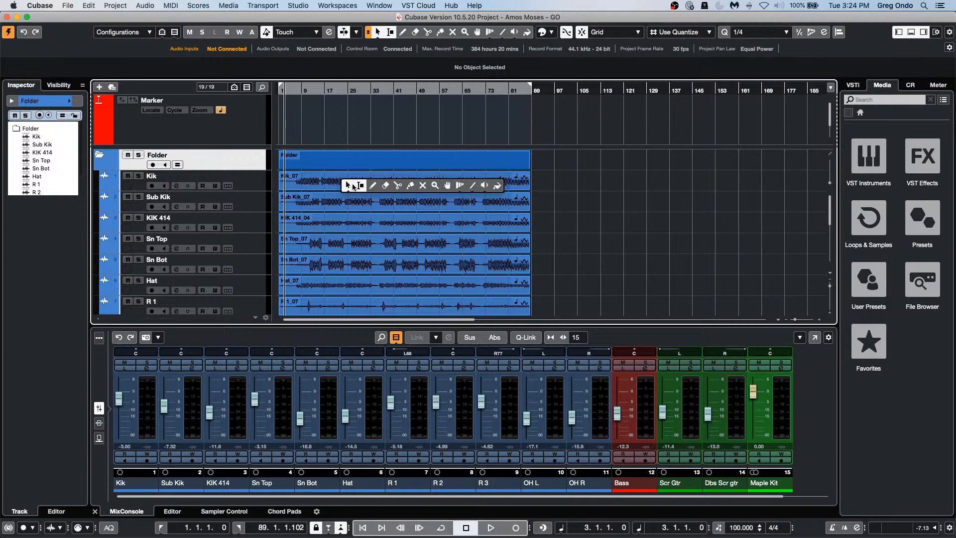
click(349, 185)
double_click(353, 186)
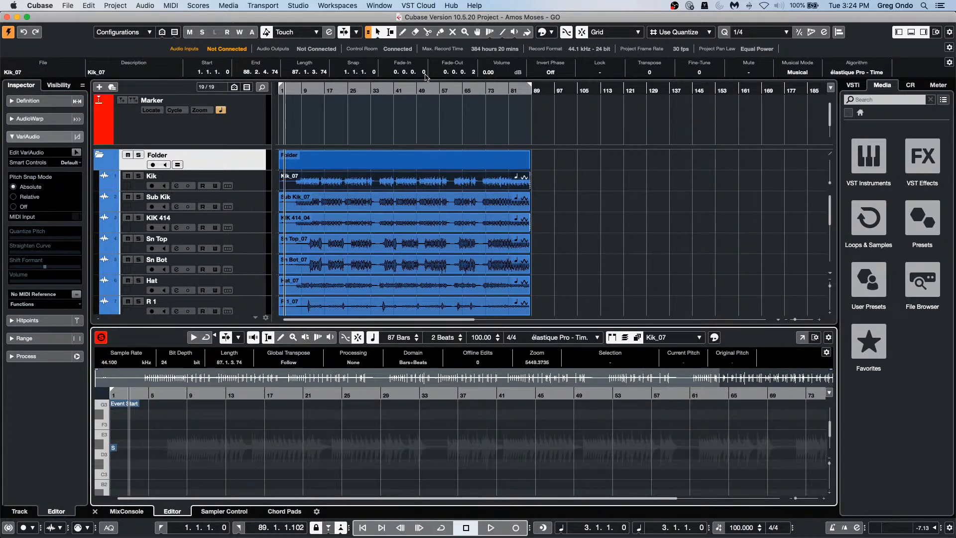
Step: Enable Snap to Zero Crossing in both the Sample Editor and the project window
click(347, 338)
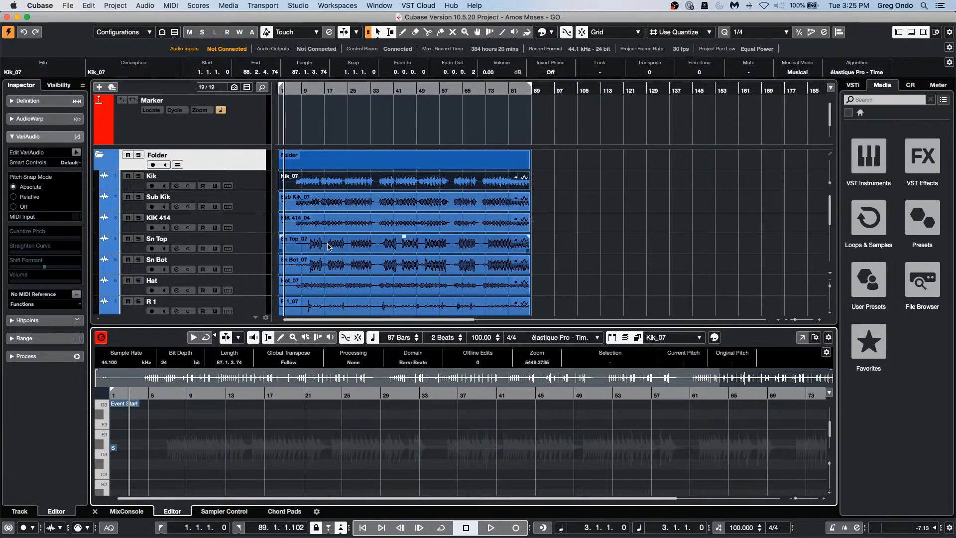
click(378, 230)
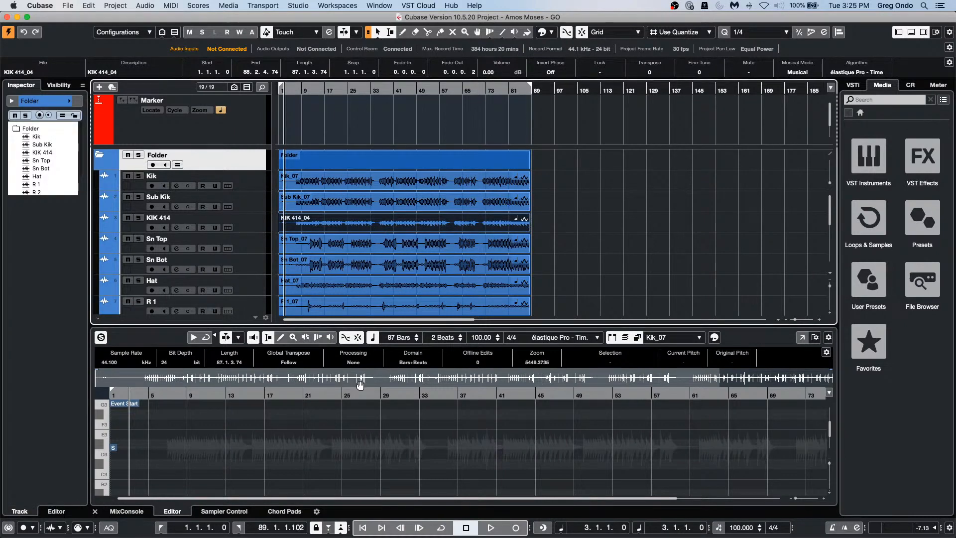
click(568, 33)
Step: Zoom in around bar 41 and select and enlarge the Sn Top track
drag(397, 90, 392, 126)
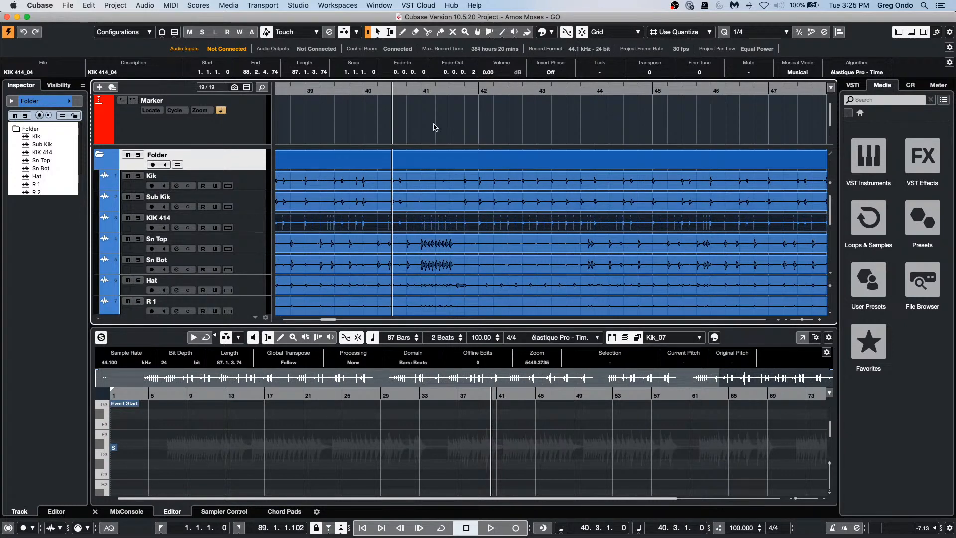
drag(443, 91, 433, 124)
scroll(244, 279, down, 5)
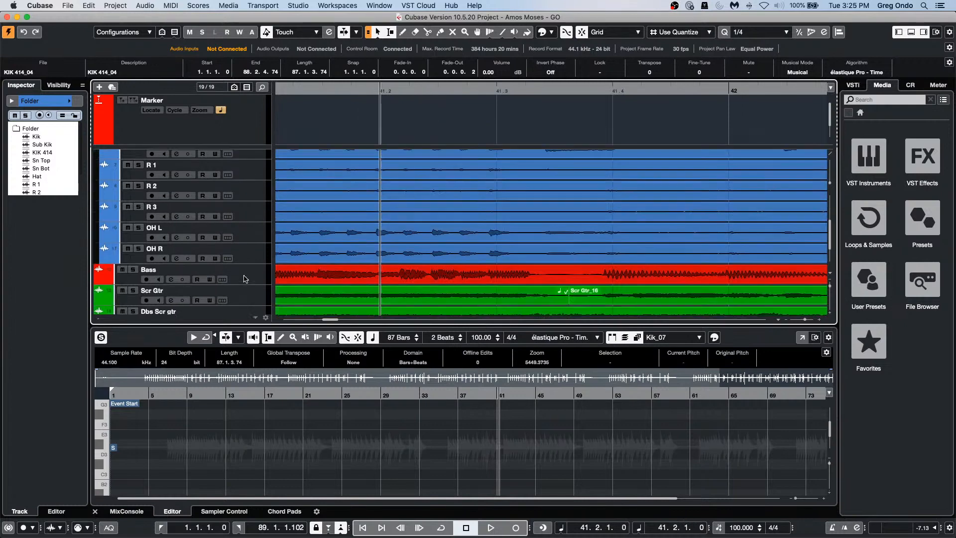
scroll(244, 279, up, 5)
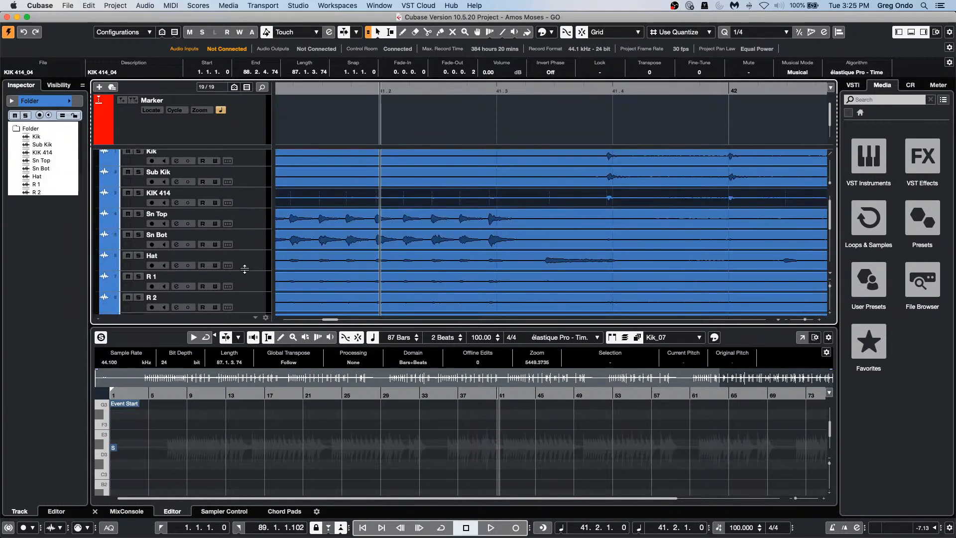
scroll(244, 269, down, 2)
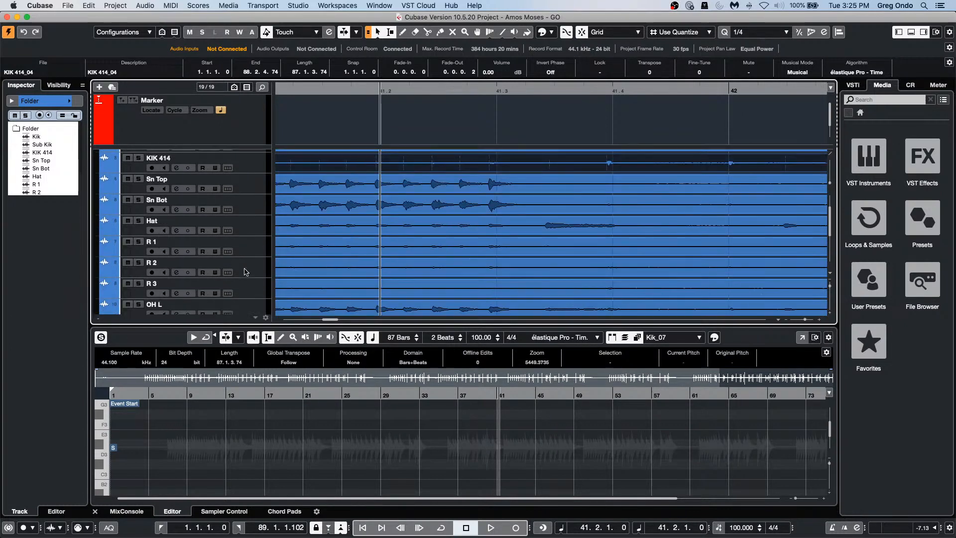
click(245, 192)
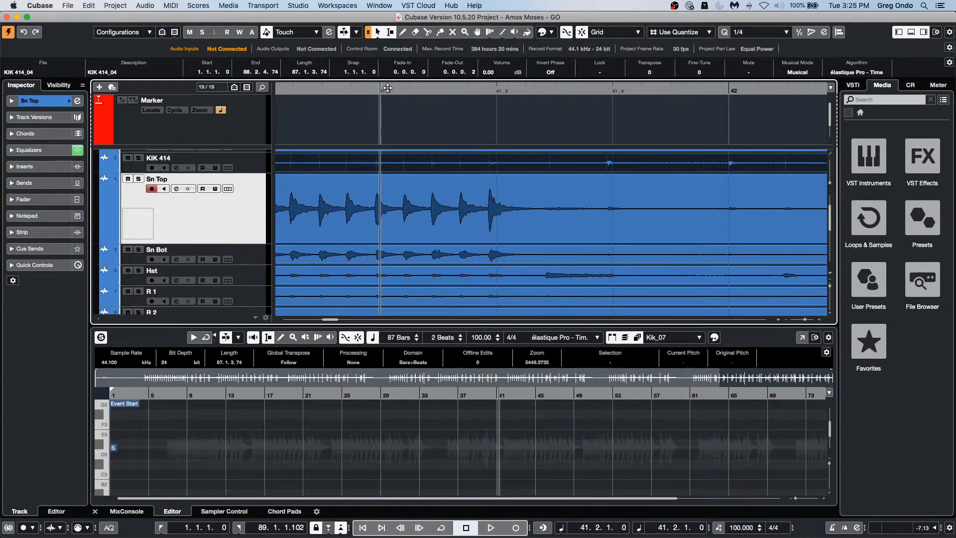
Step: Zoom deep into Sn Top at bar 41, choose the Scissors tool, and turn grid Snap off
drag(374, 91, 411, 181)
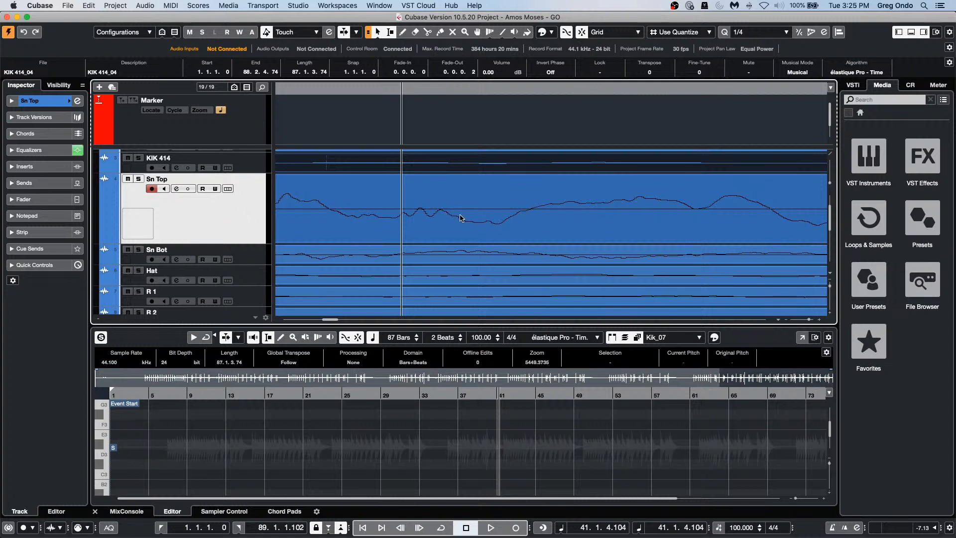
right_click(489, 229)
click(539, 228)
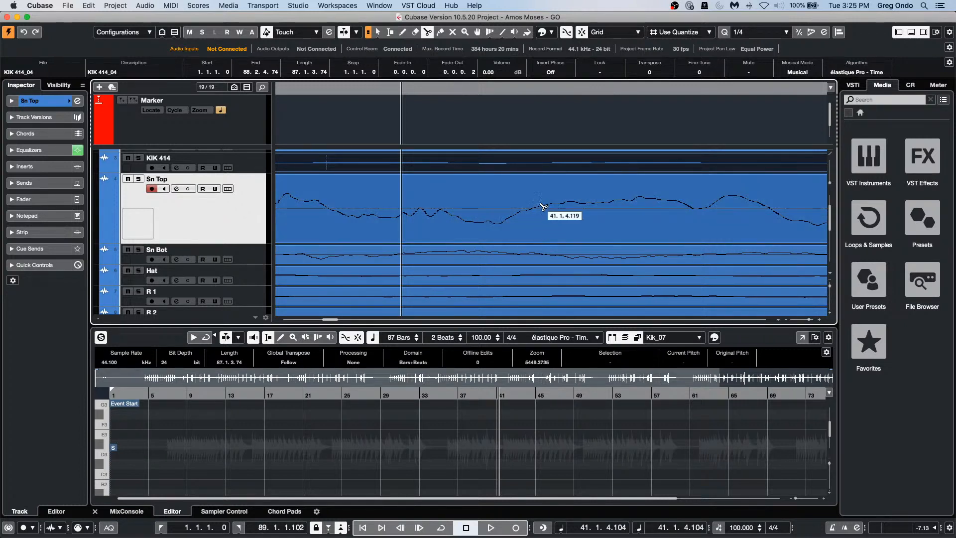
key(j)
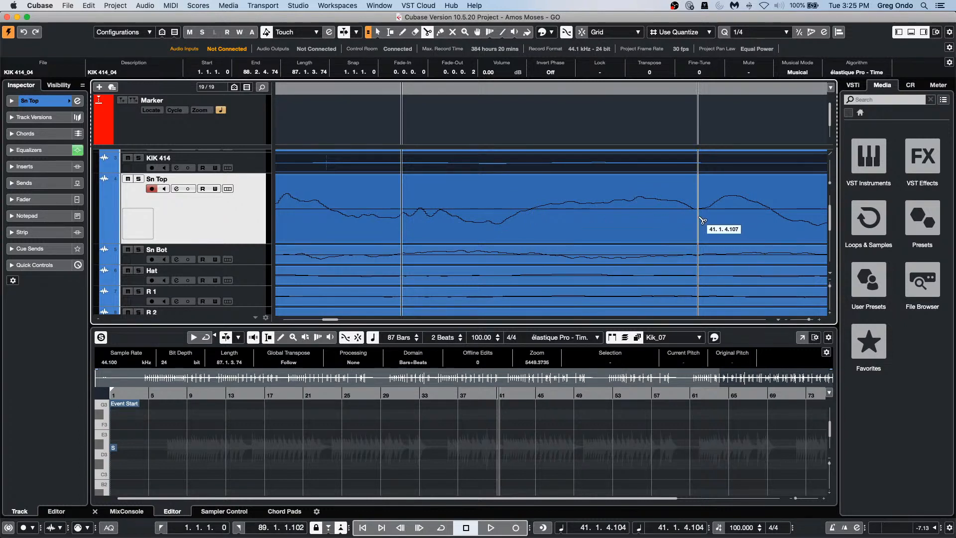
click(569, 36)
Step: Zoom back out from Sn Top and switch to the Object Selection tool
drag(377, 91, 388, 34)
scroll(457, 219, down, 4)
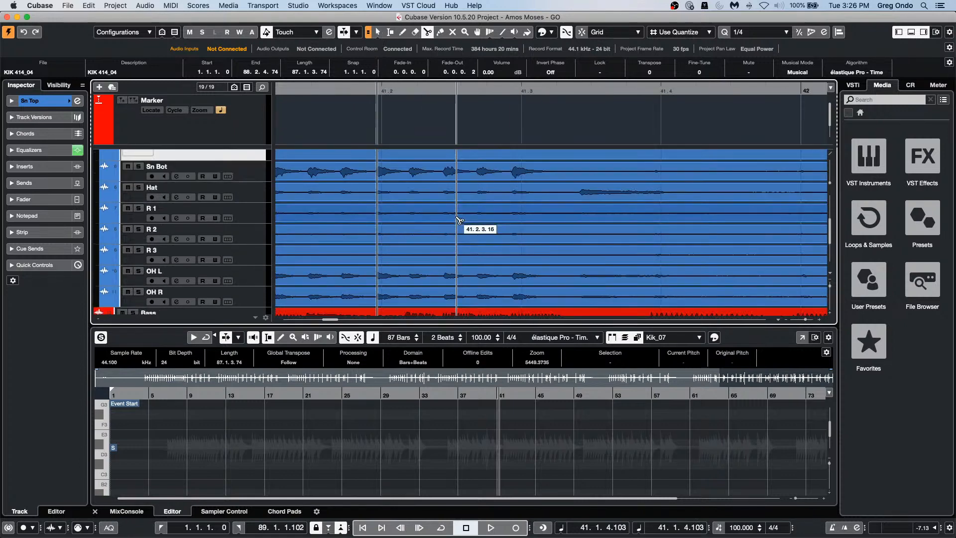
scroll(458, 222, down, 3)
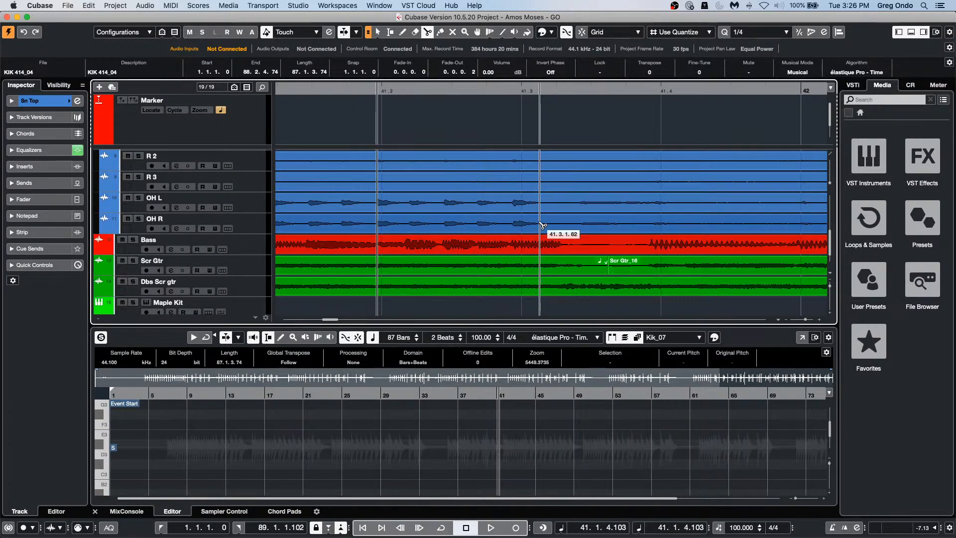
right_click(485, 205)
click(474, 205)
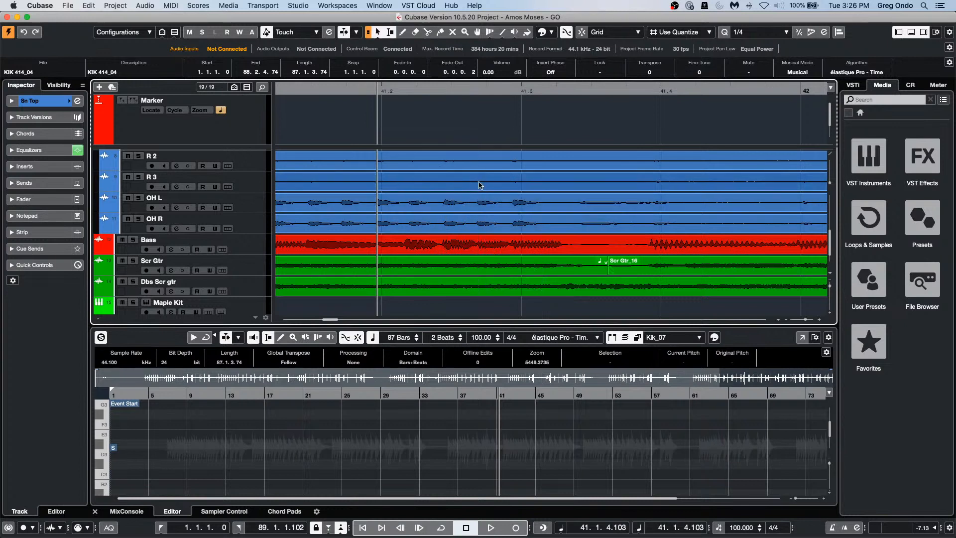
Step: Split R 3, OH L and OH R at a range, lower R 3_07's volume, then undo
drag(480, 185, 602, 220)
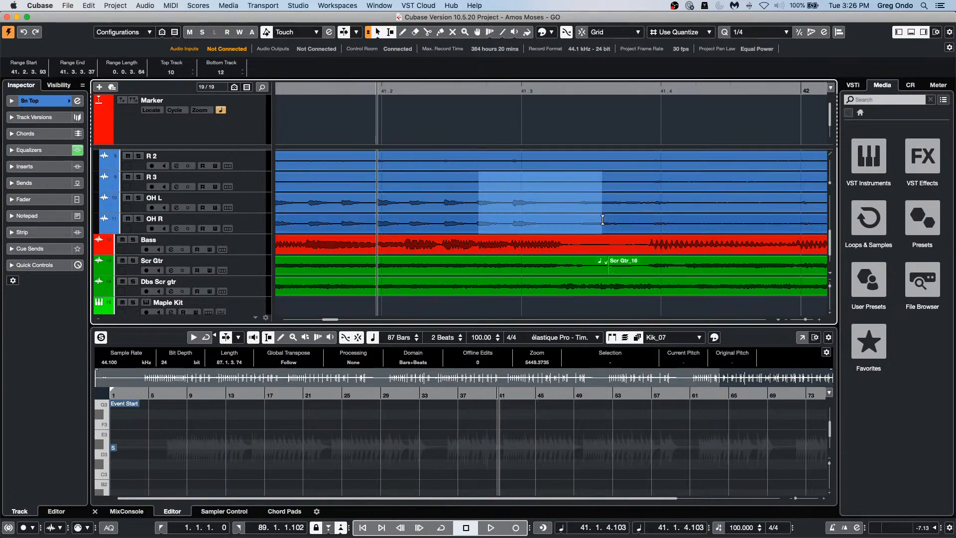
key(shift+x)
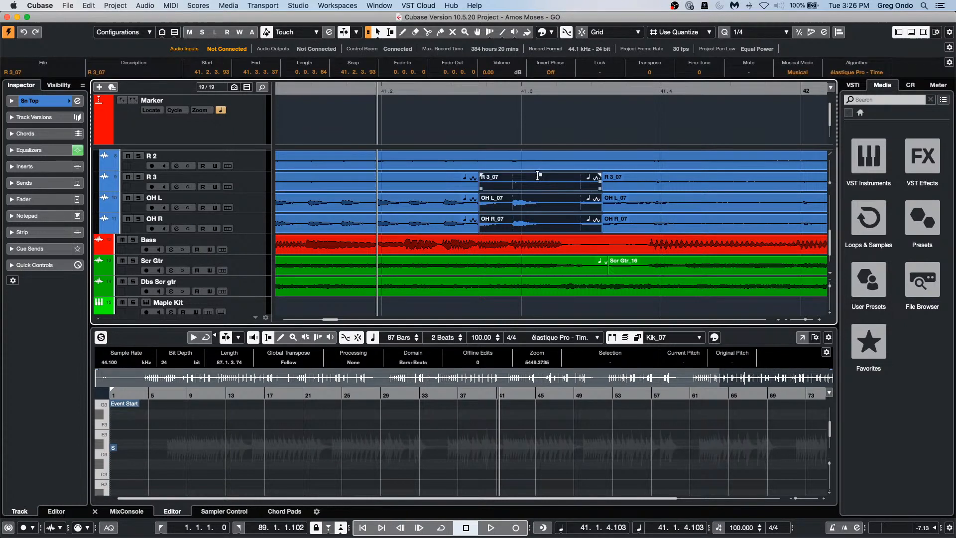
drag(541, 177, 554, 195)
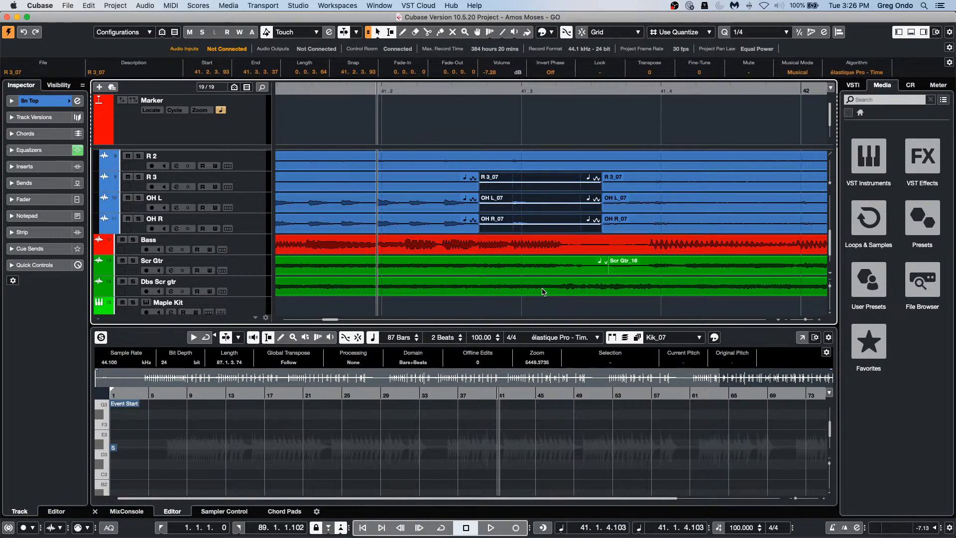
click(511, 143)
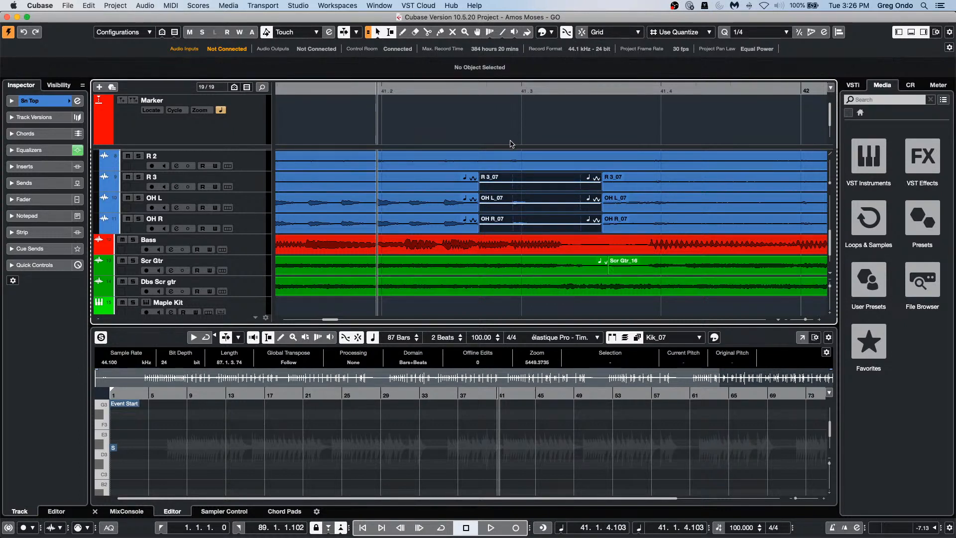
key(super+z)
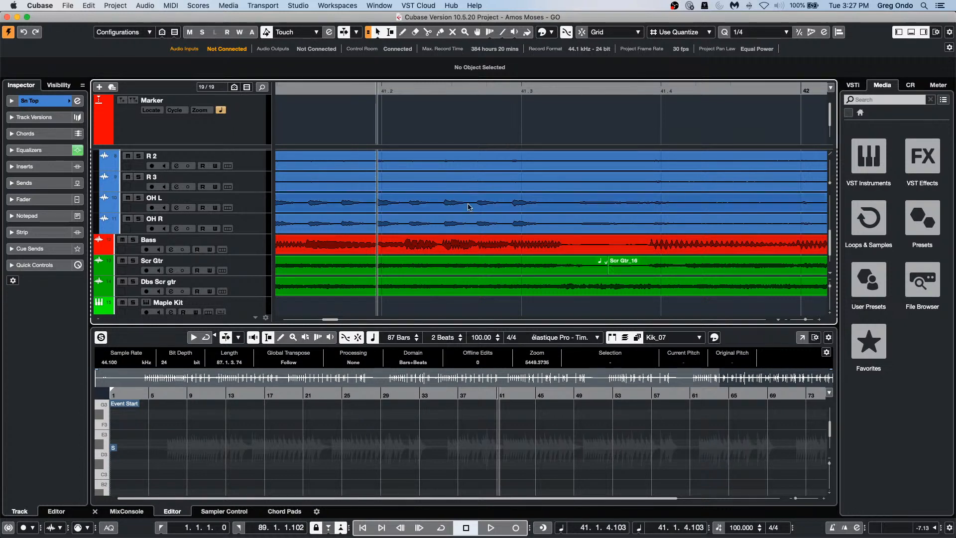
click(262, 204)
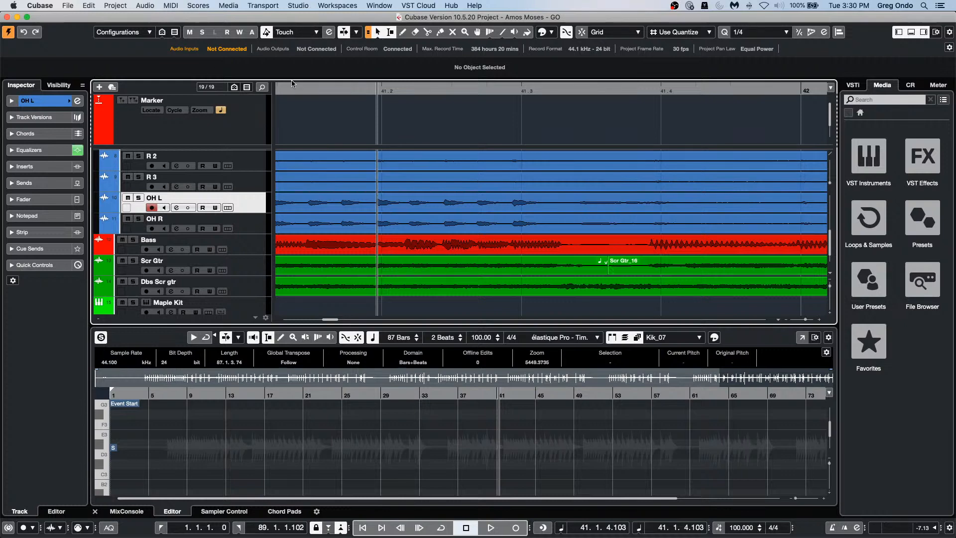
Step: Zoom out to the whole arrangement and show the list of 30 recent projects
drag(292, 84, 303, 1)
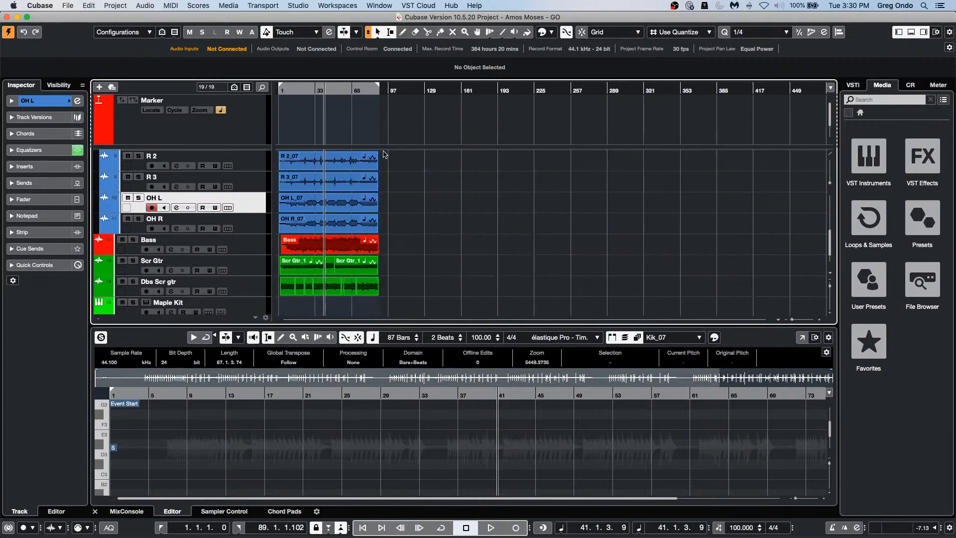
click(69, 5)
mouse_move(82, 191)
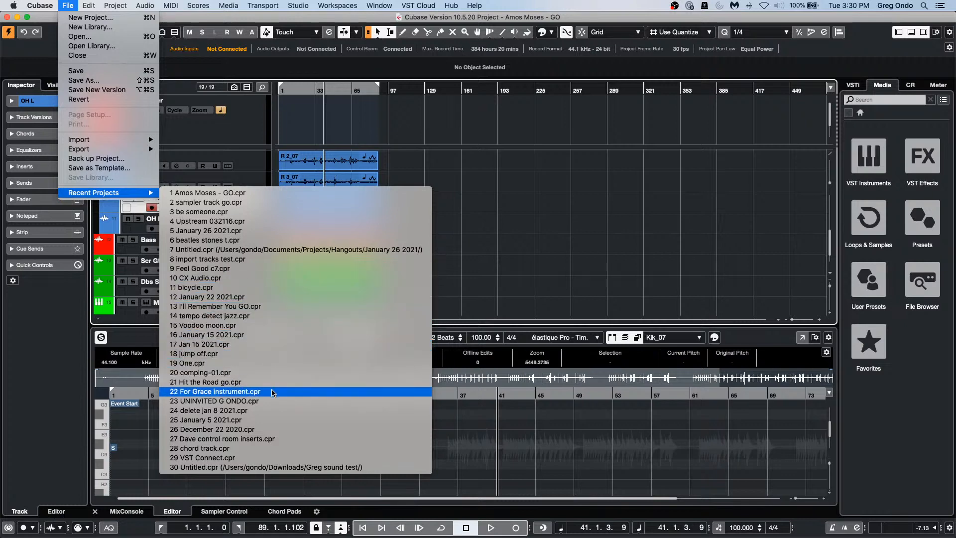
Step: Open the recent 'chord track' project, dismiss the missing plug-in warning, and close HALion Sonic SE
click(279, 451)
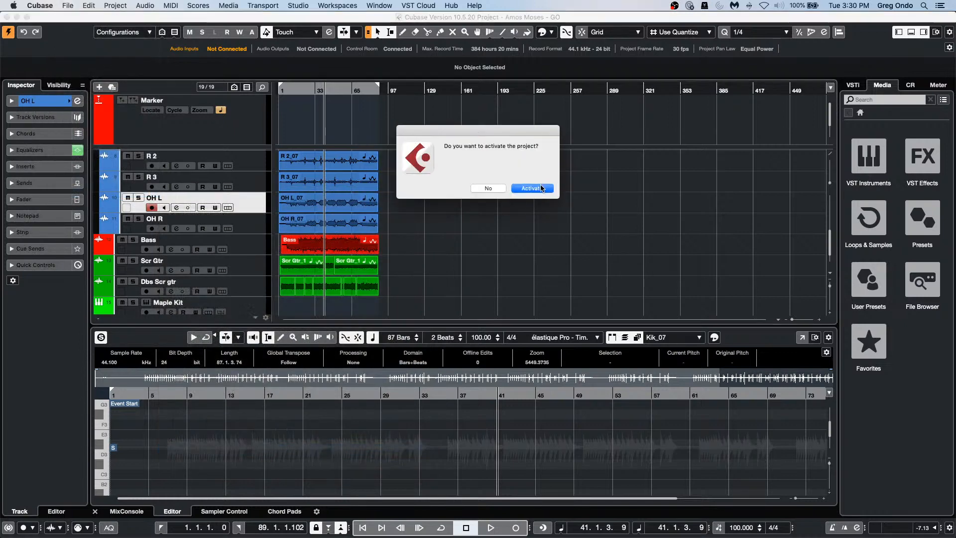
click(541, 188)
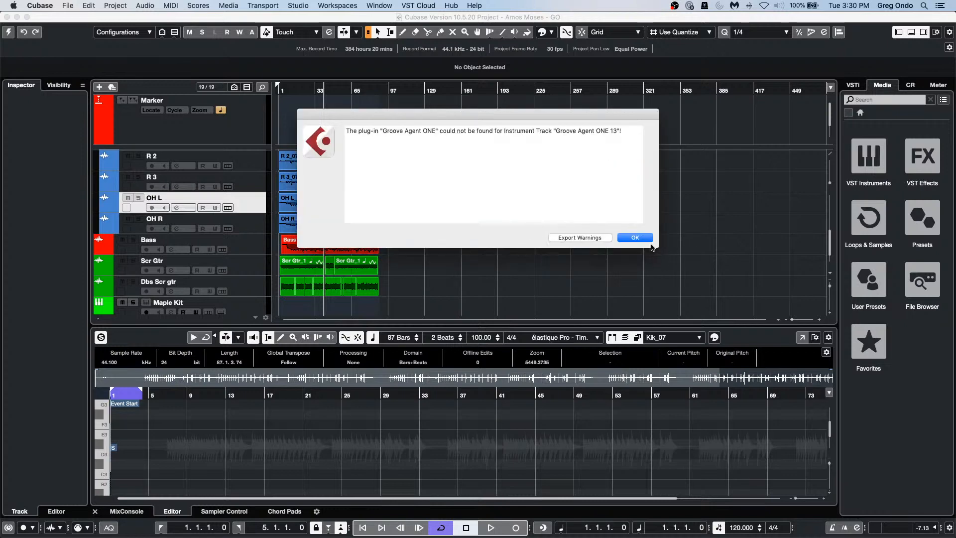
click(643, 238)
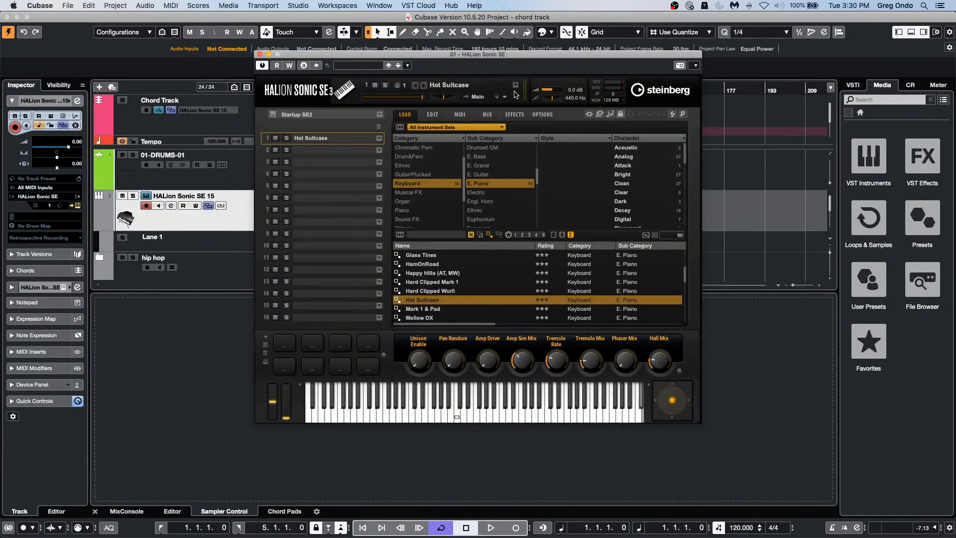
click(260, 55)
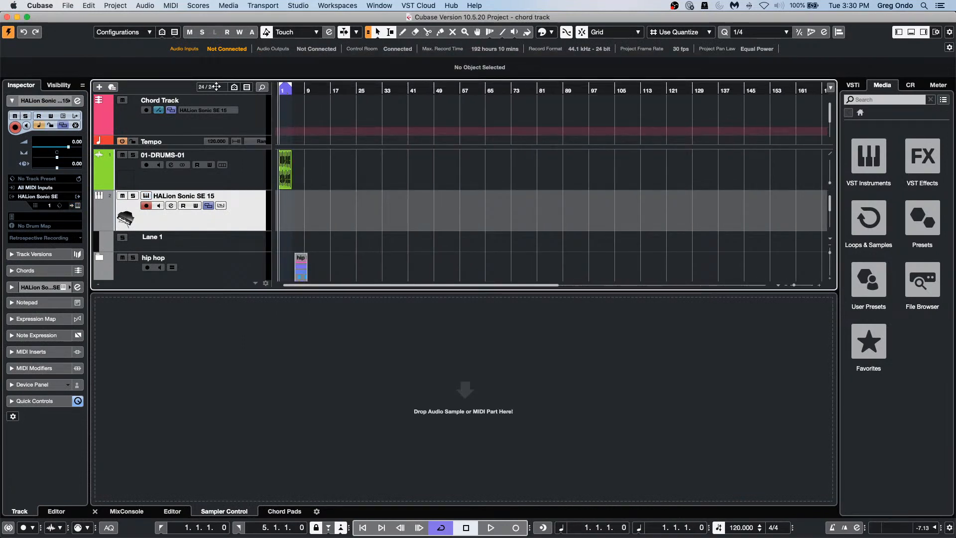
Step: Zoom in and, with the Draw tool, place blank chord events at bars 1, 3 and 4
key(h)
key(h)
key(h)
key(h)
key(h)
key(h)
key(h)
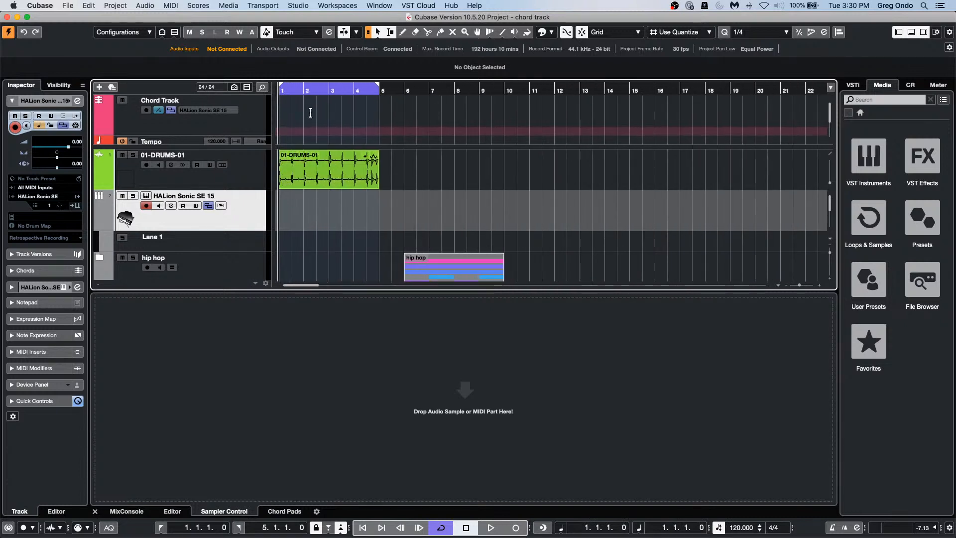
key(8)
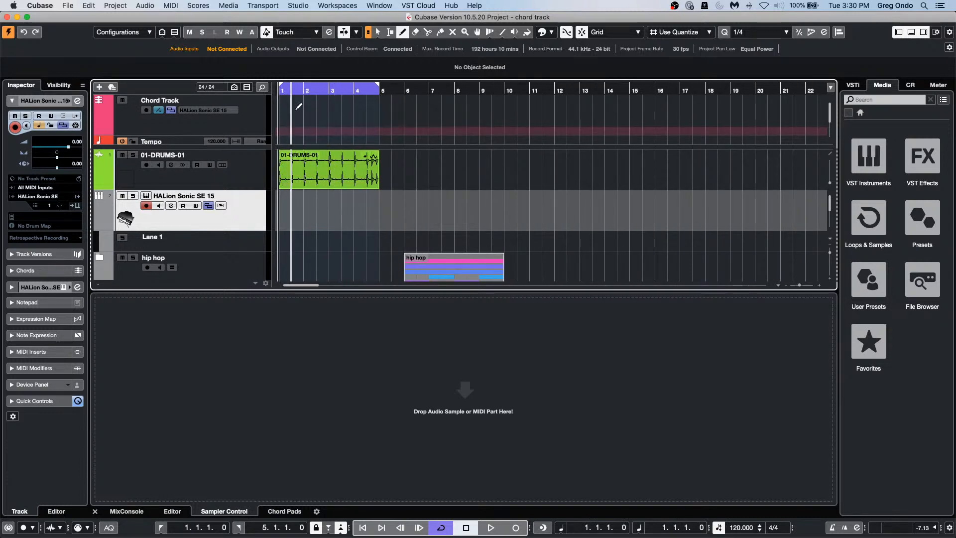
click(298, 106)
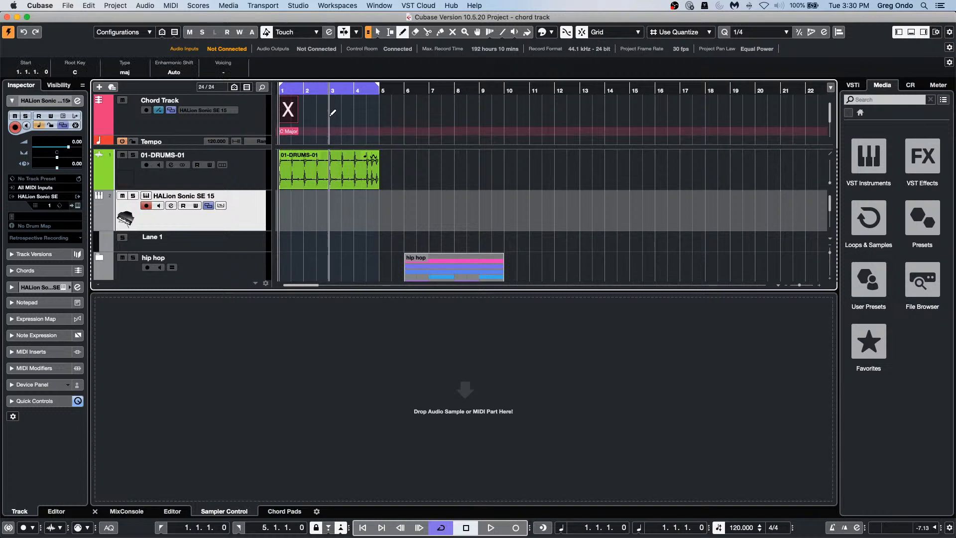
click(331, 113)
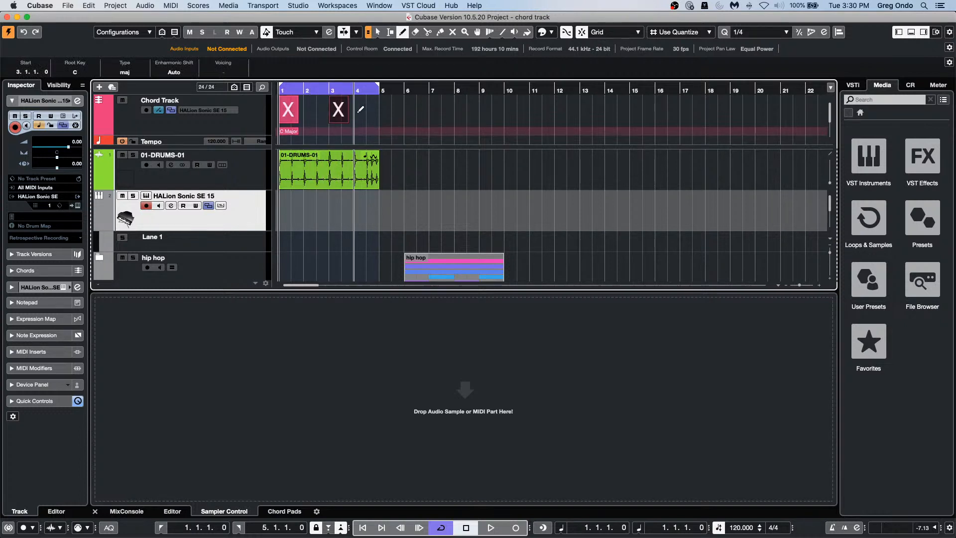
click(359, 112)
Step: Define the chord events as G major, E minor and A major, then zoom to bars 1–5
key(1)
double_click(293, 116)
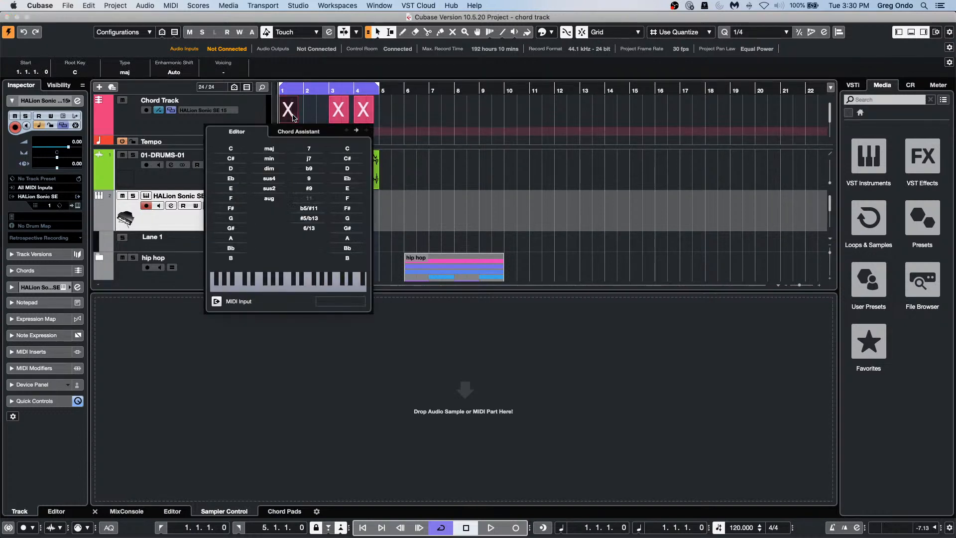
click(230, 218)
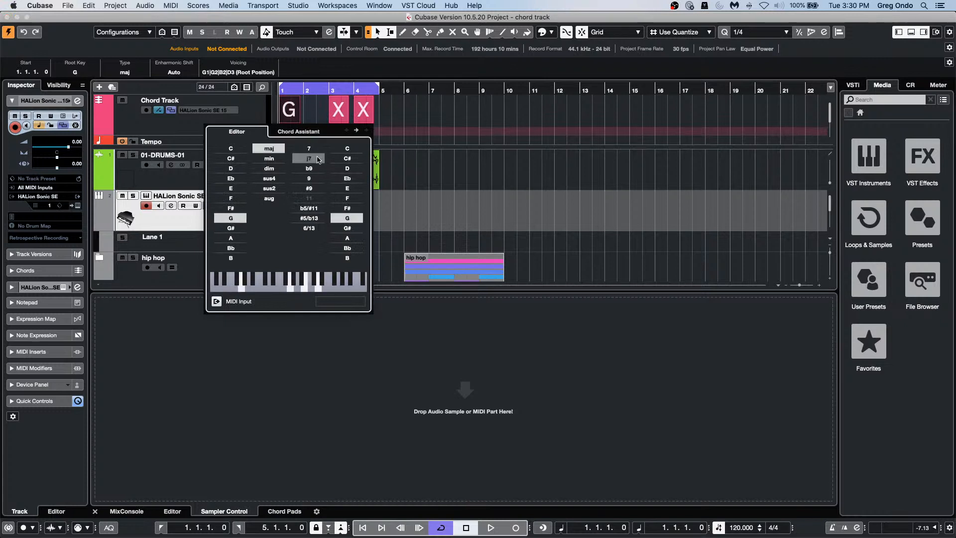
double_click(342, 120)
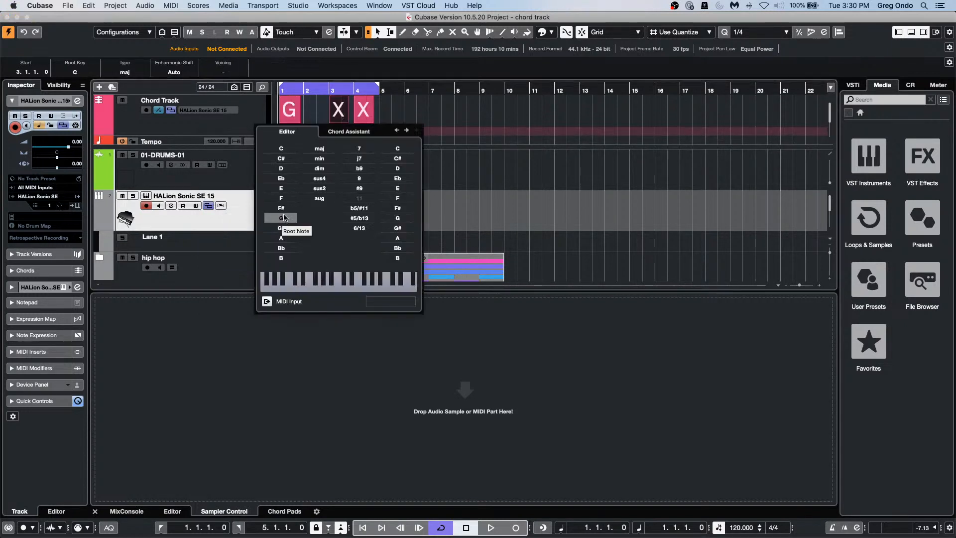
click(287, 188)
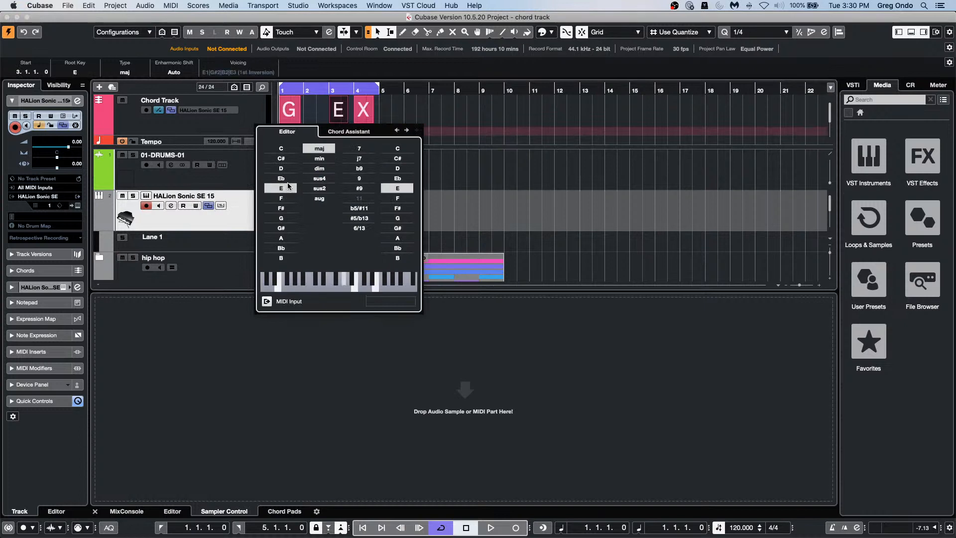
click(319, 158)
click(359, 103)
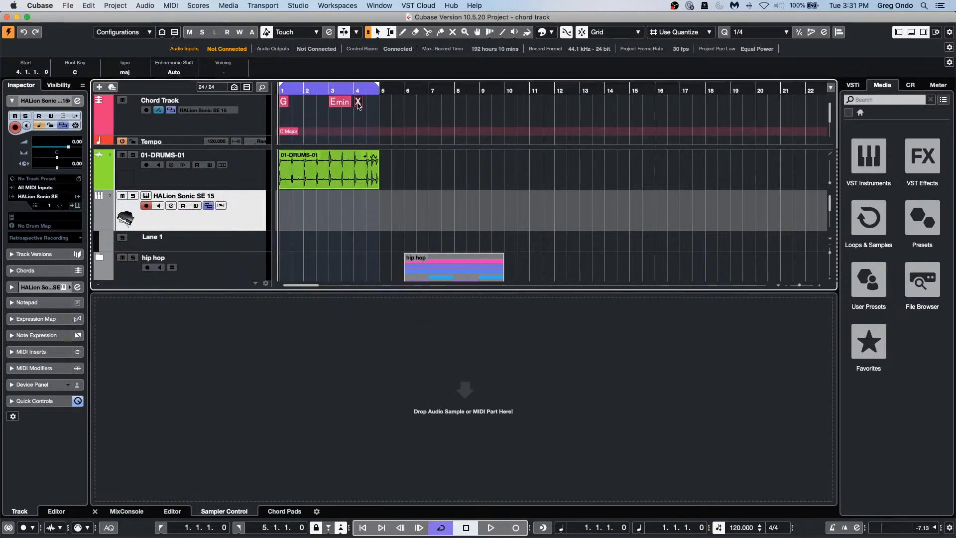
double_click(359, 103)
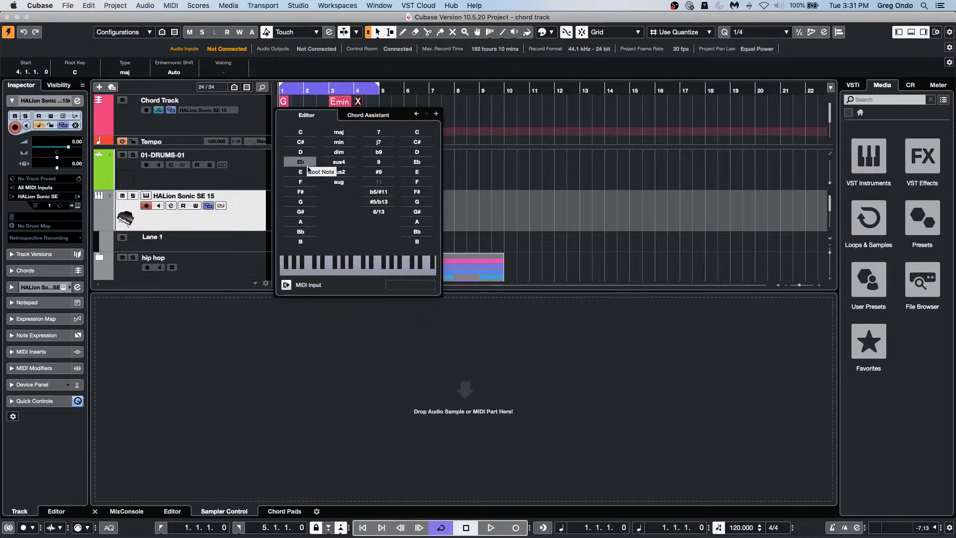
click(301, 221)
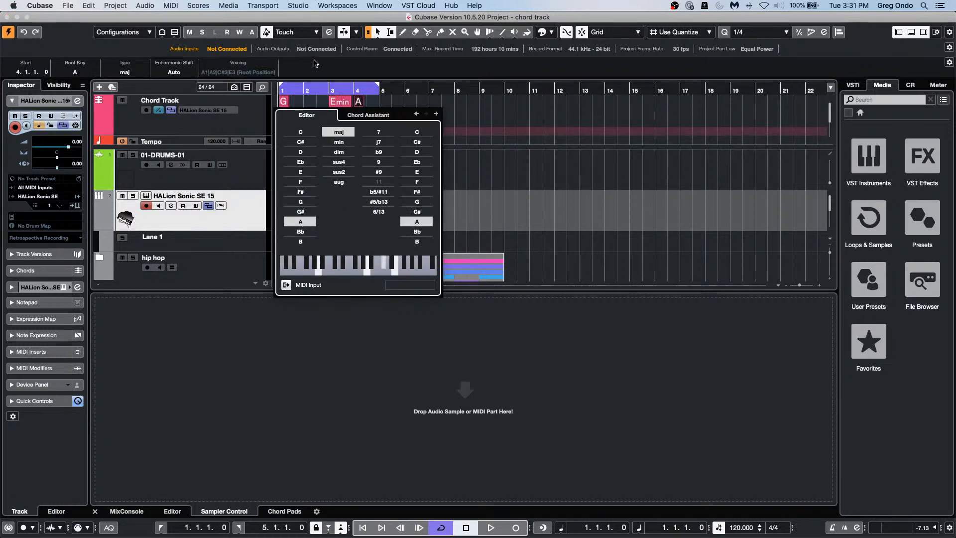
click(312, 93)
drag(301, 93, 242, 113)
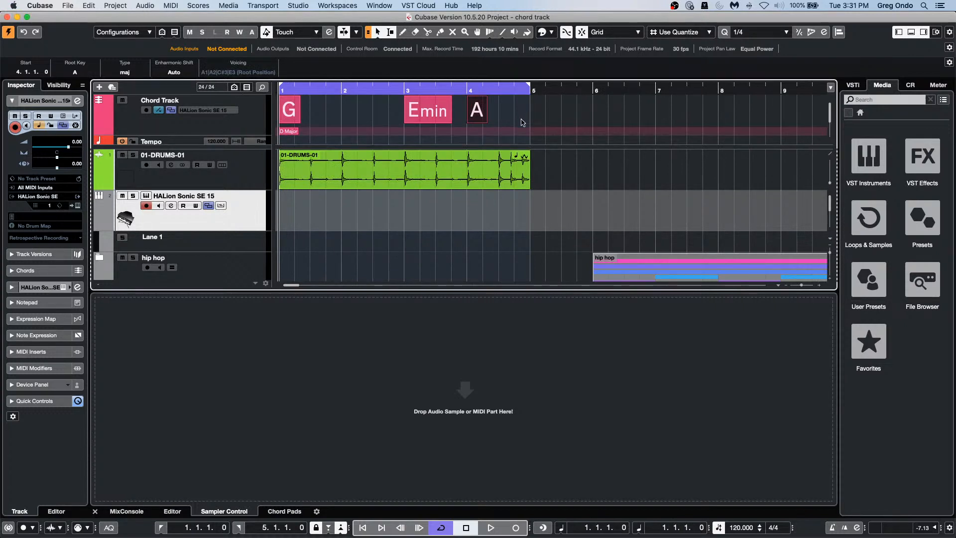
Step: Drag the chords onto HALion Sonic SE 15 as MIDI parts and view the G and A notes
drag(521, 120, 281, 237)
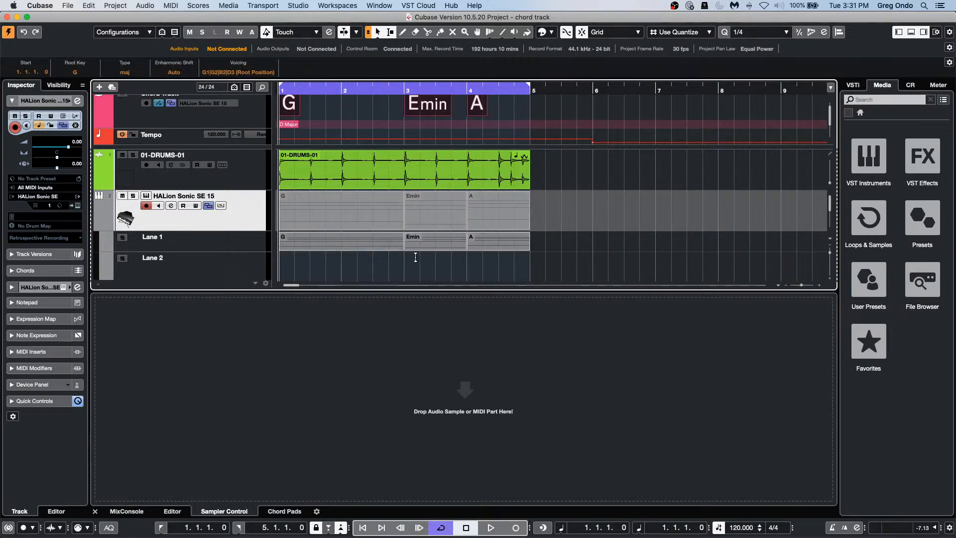
click(431, 265)
click(362, 250)
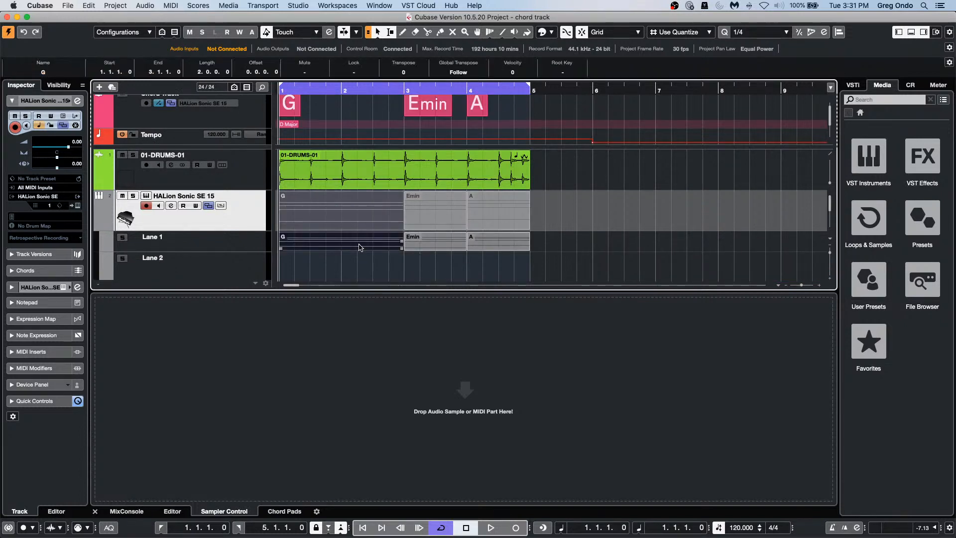
double_click(350, 245)
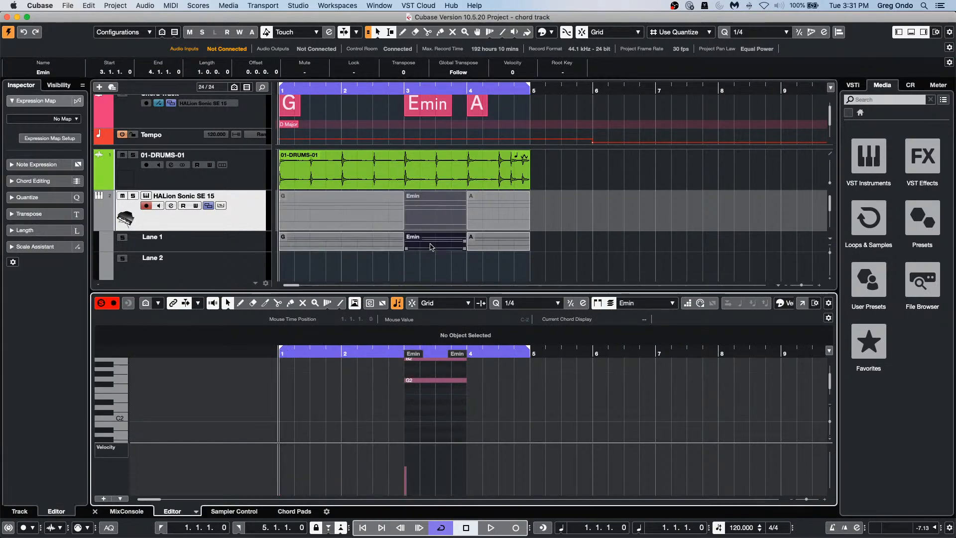
click(506, 247)
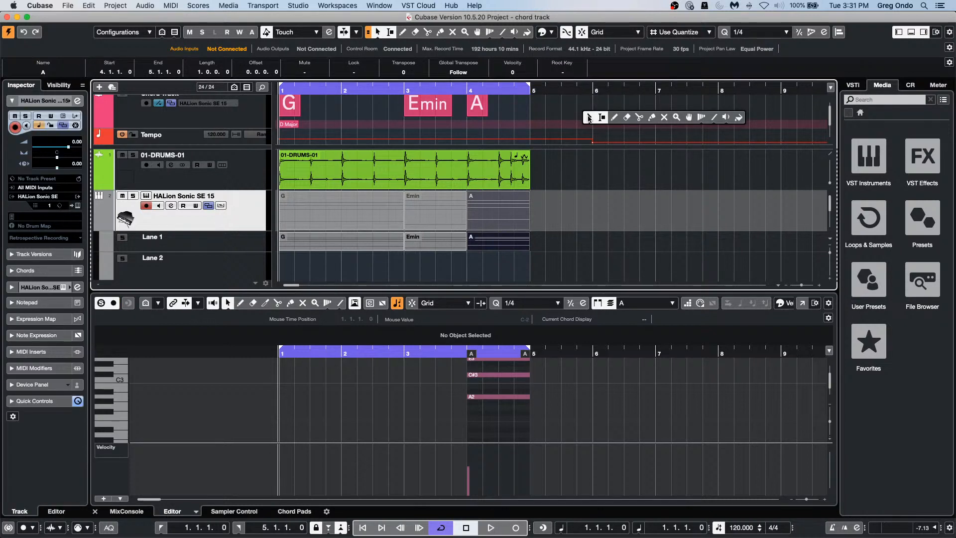
click(589, 119)
Step: Draw a test chord at bar 6, erase it, and return to Object Selection
key(8)
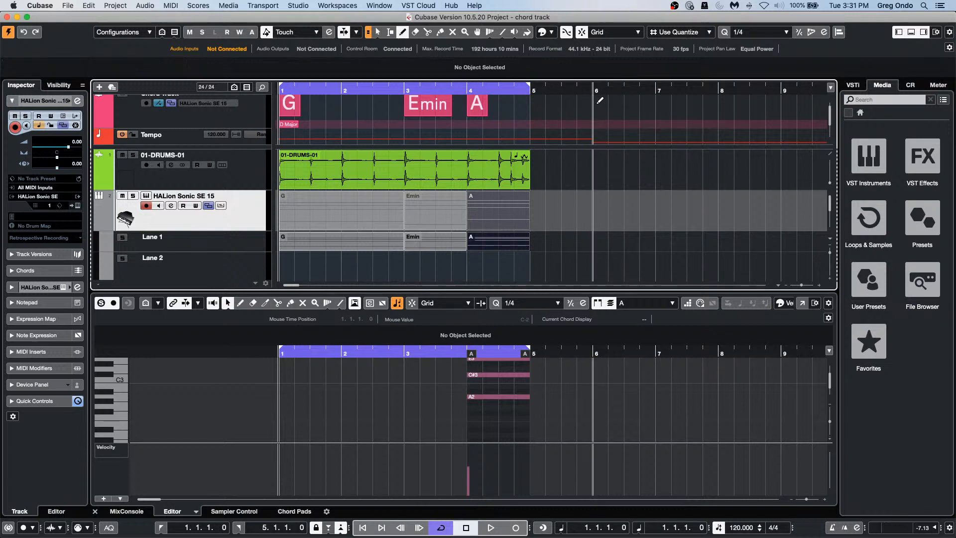
click(595, 104)
key(1)
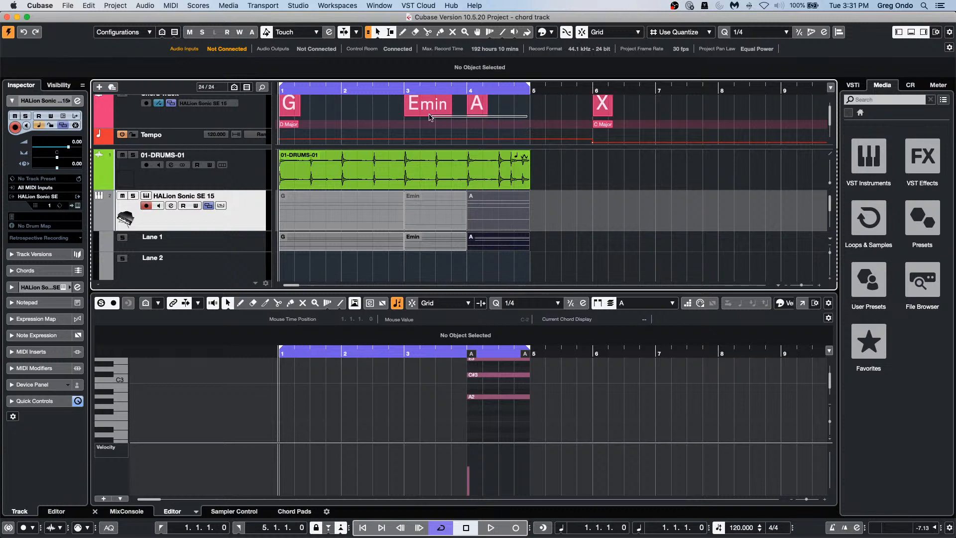
click(294, 103)
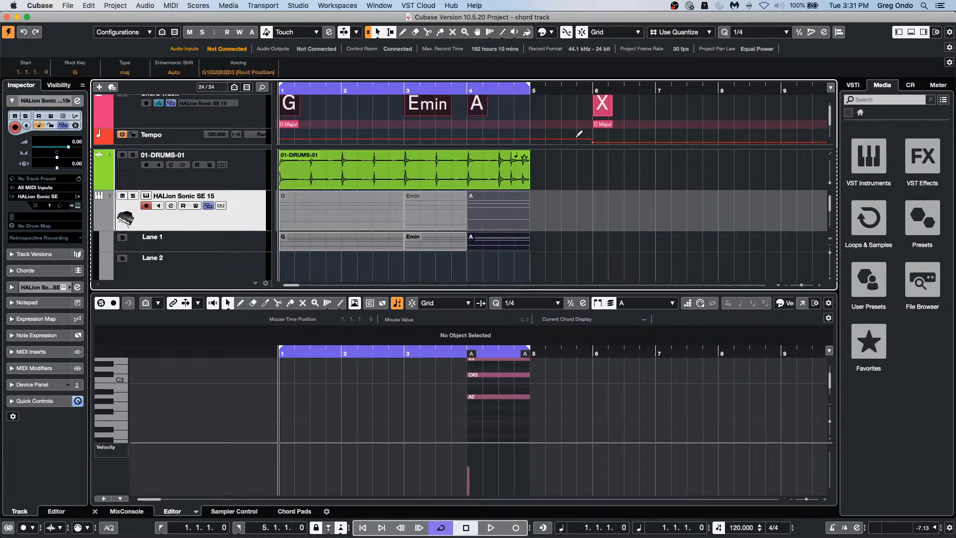
key(5)
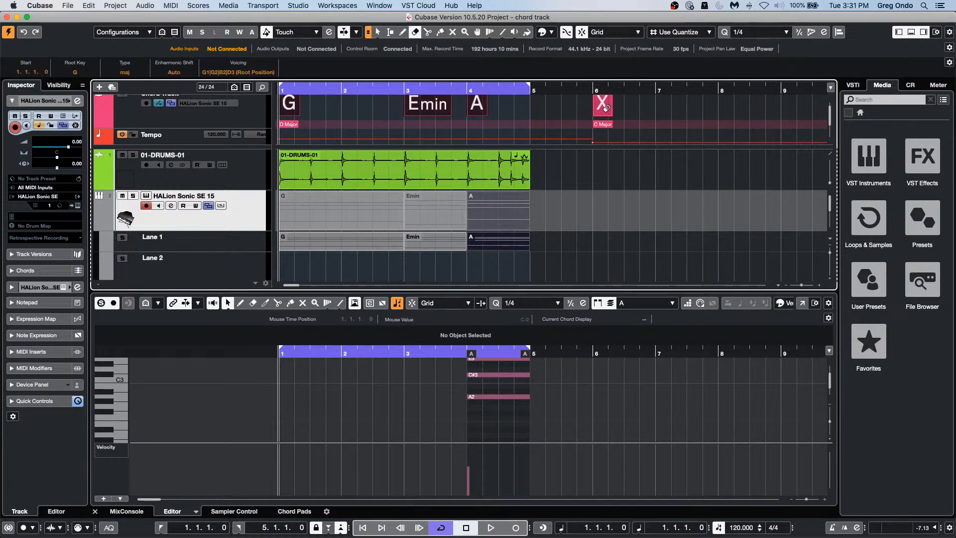
click(602, 111)
right_click(602, 110)
click(604, 111)
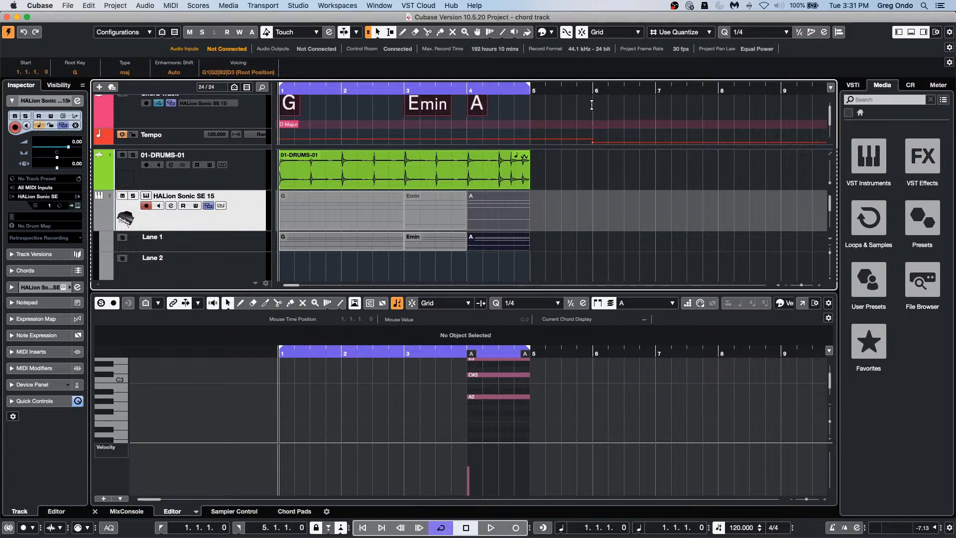
Step: Duplicate the bars 1–5 chord range so G, Emin, A repeat from bar 6
drag(595, 105, 254, 102)
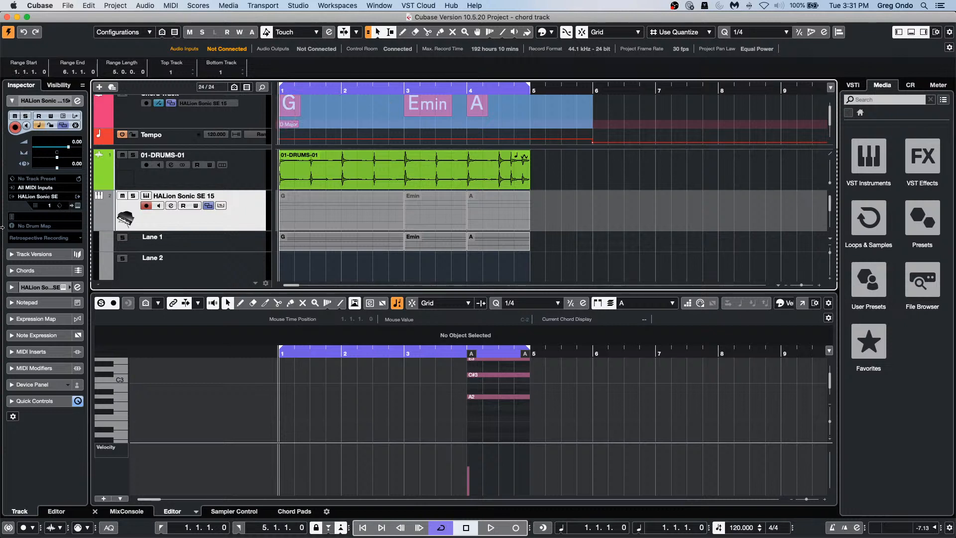
key(super+d)
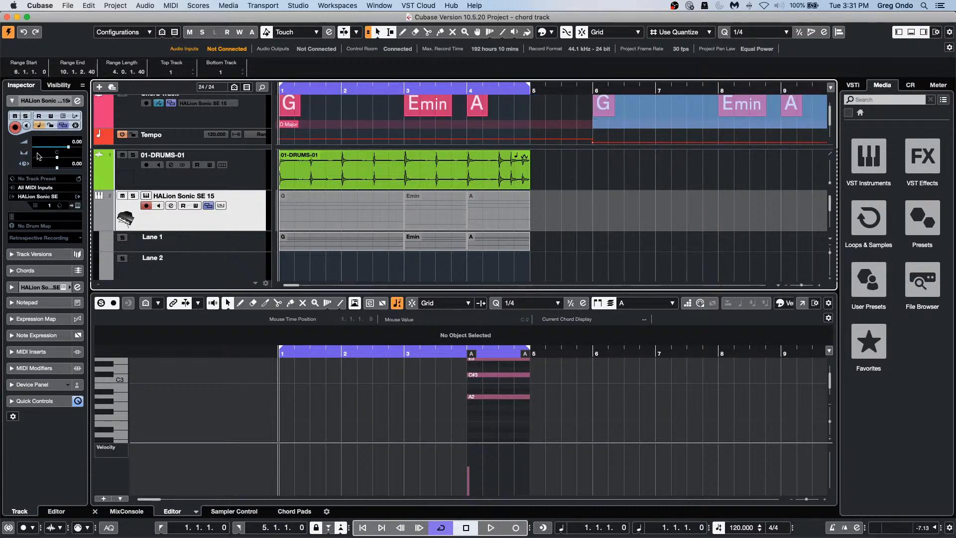
drag(313, 93, 317, 79)
click(668, 119)
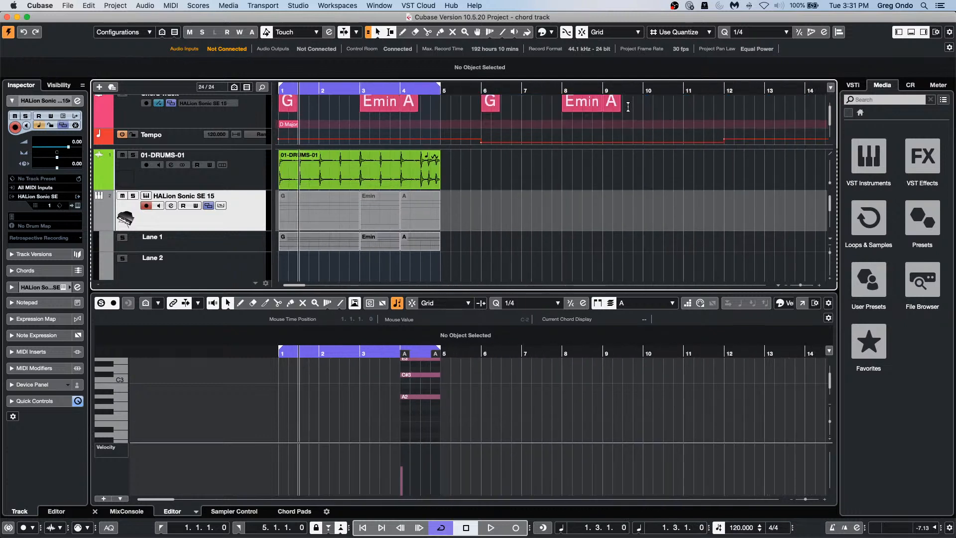
Step: Delete the G, Emin and A parts on Lane 1, then undo to restore them
drag(632, 109, 268, 107)
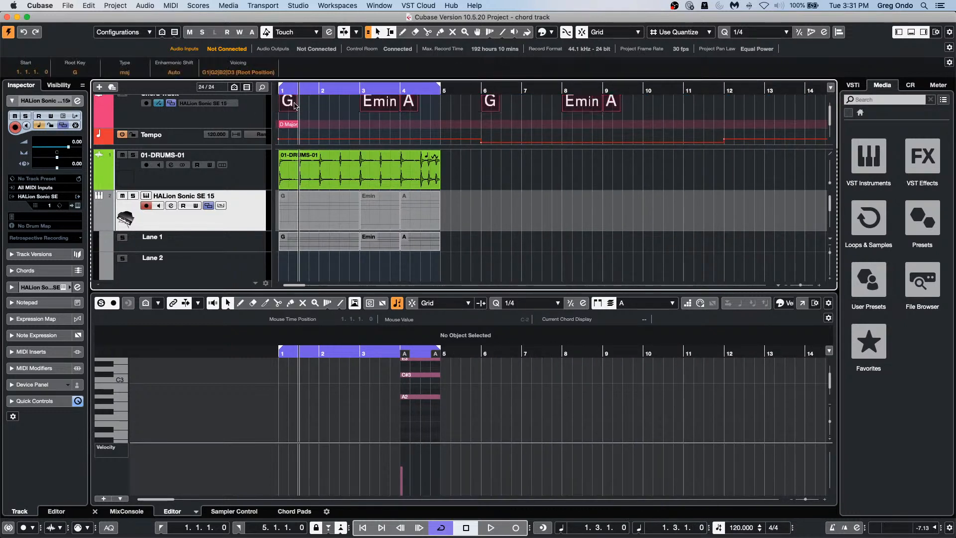
scroll(291, 107, up, 1)
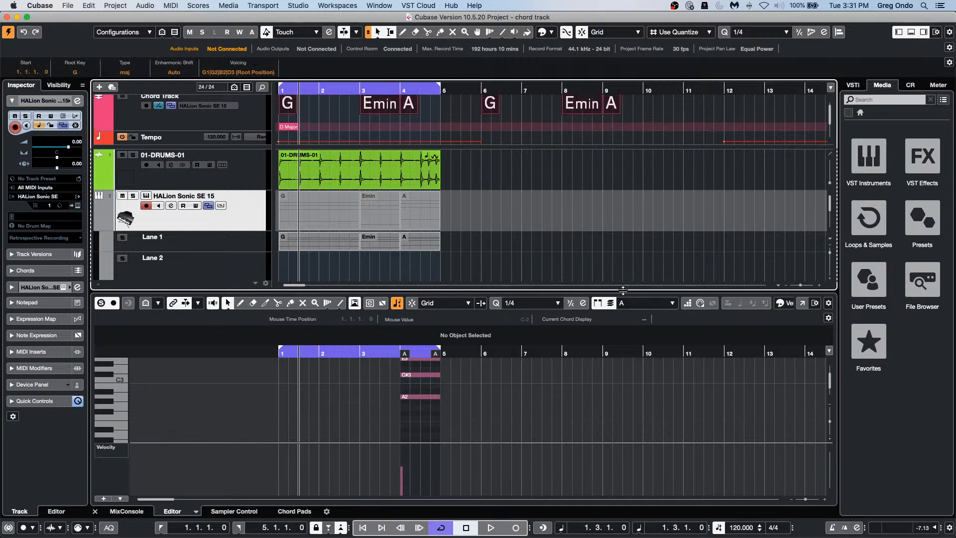
drag(458, 246, 277, 238)
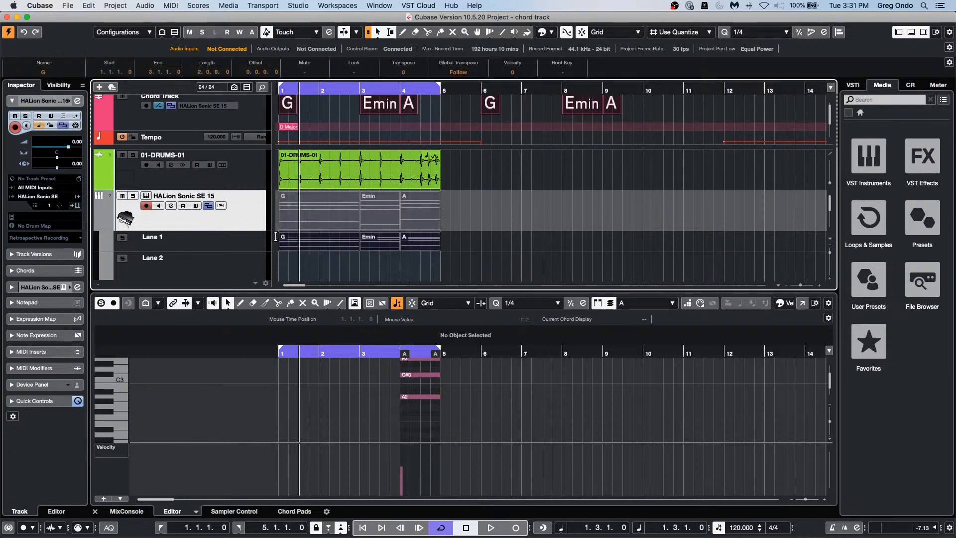
key(Delete)
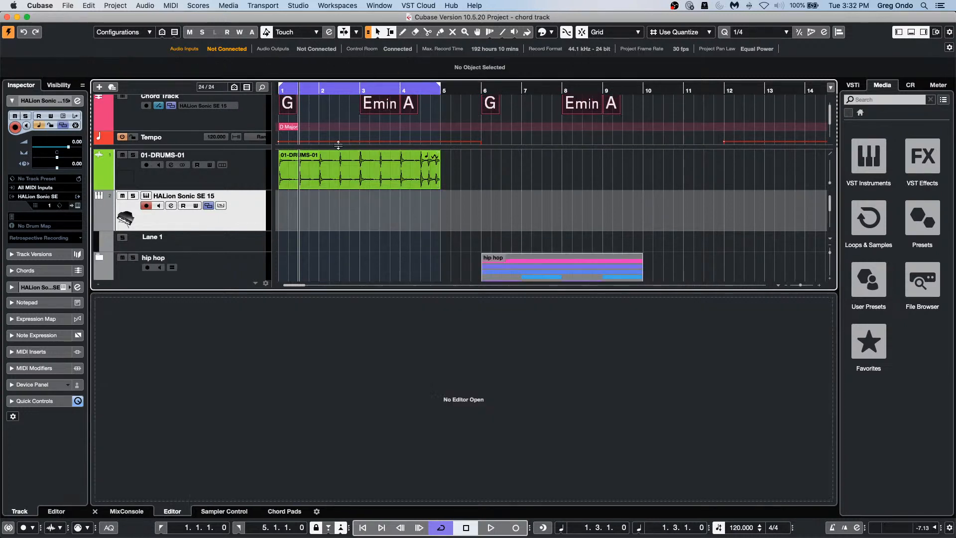
scroll(287, 120, down, 1)
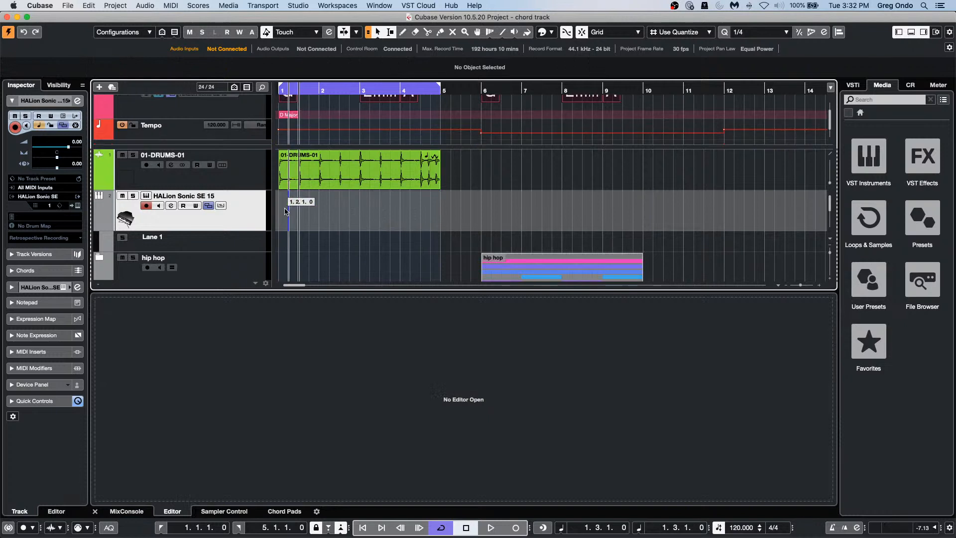
key(super+z)
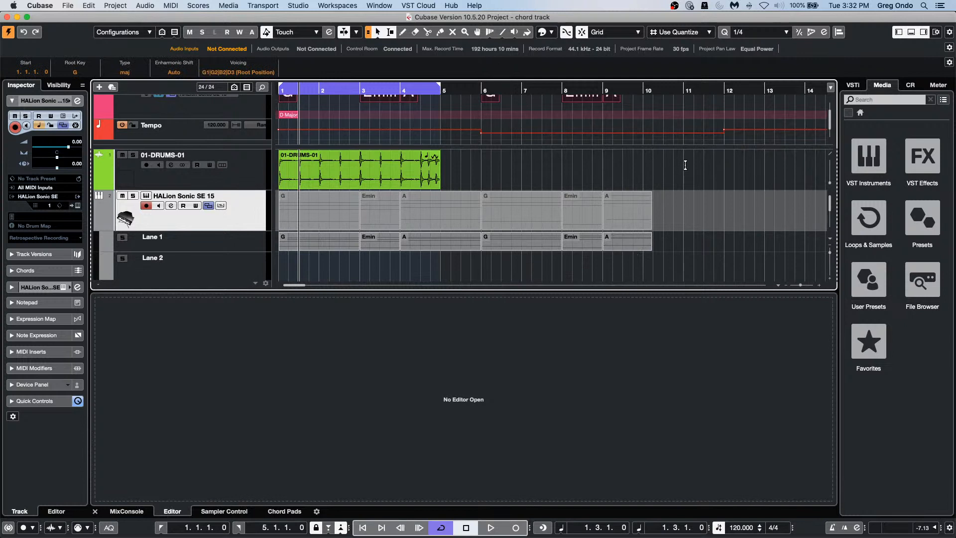
scroll(686, 168, down, 2)
scroll(683, 166, up, 2)
click(11, 6)
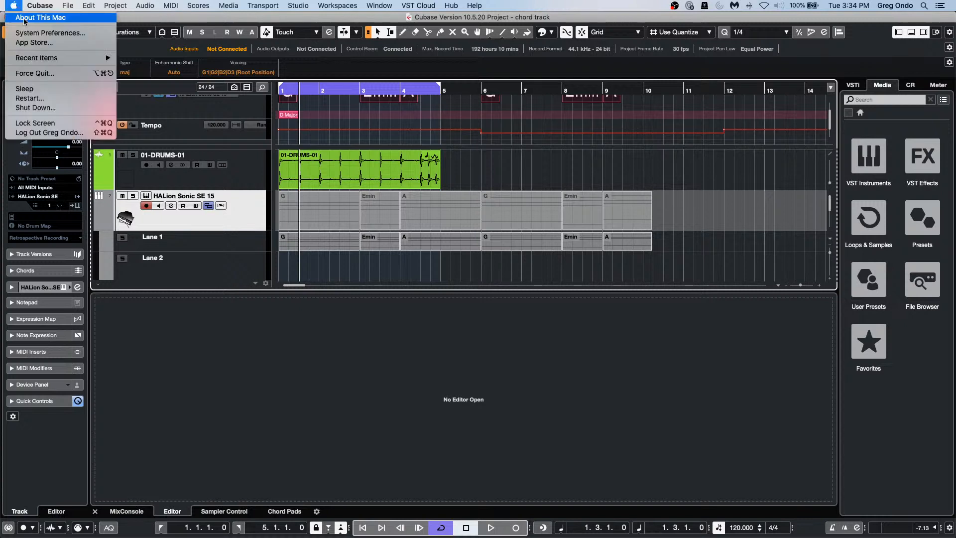
click(23, 20)
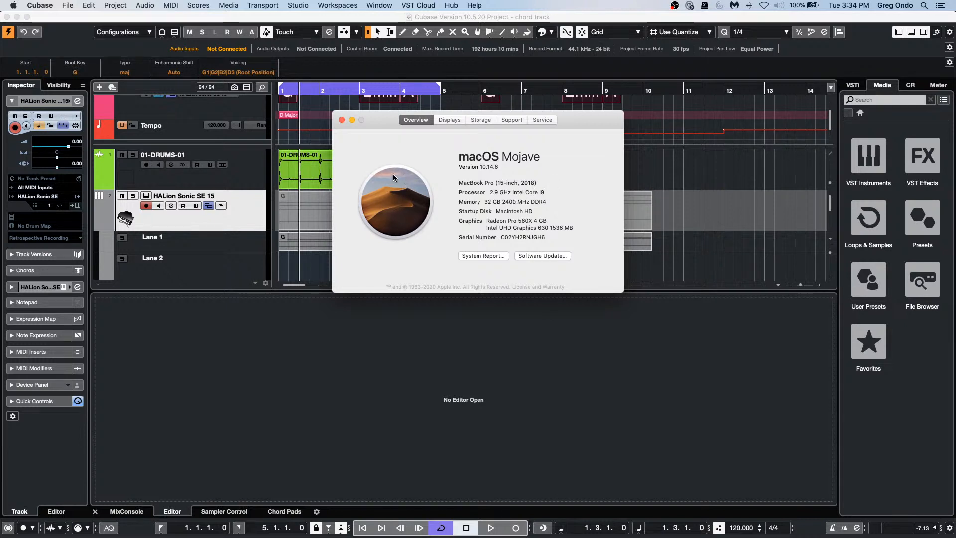
click(341, 120)
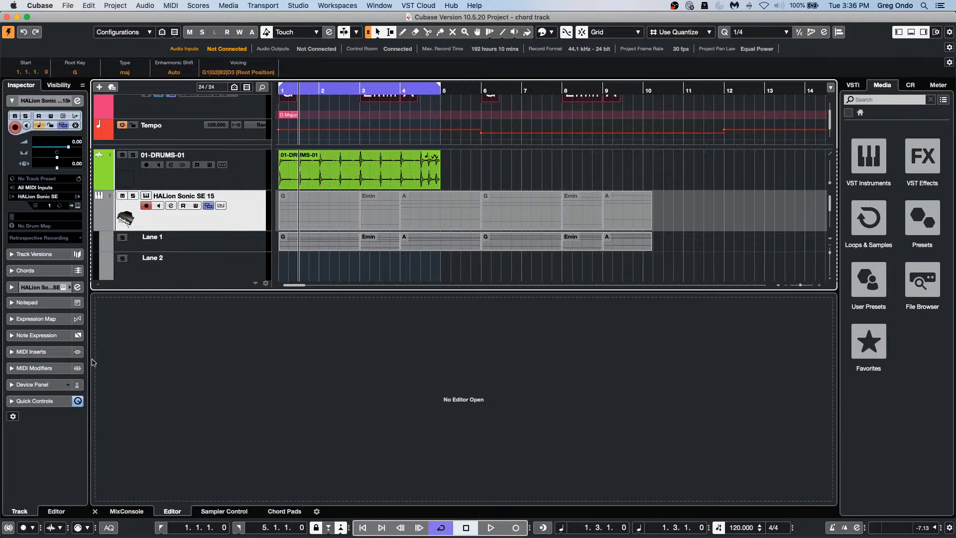
Step: Browse the File menu without choosing anything, then select the empty Lane 2 row
click(70, 6)
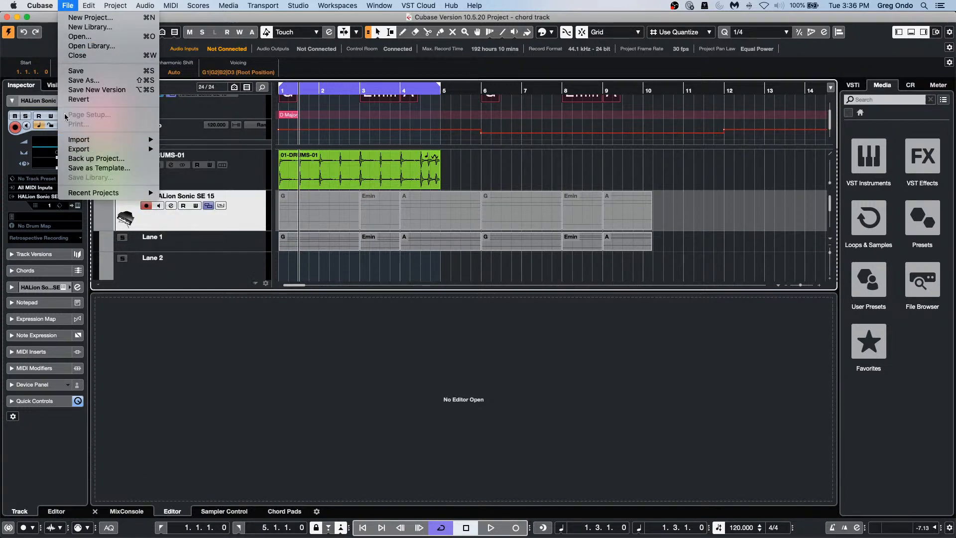
mouse_move(14, 4)
click(404, 199)
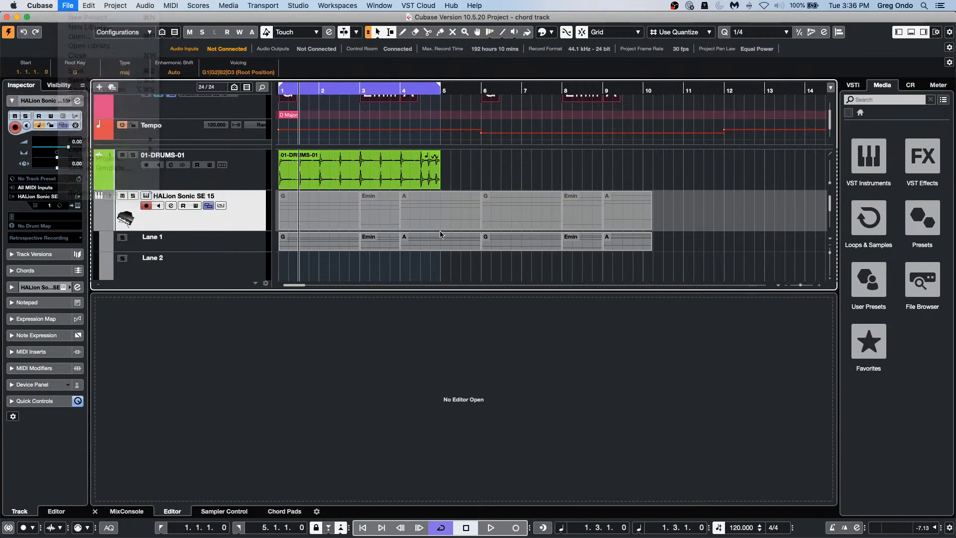
click(252, 271)
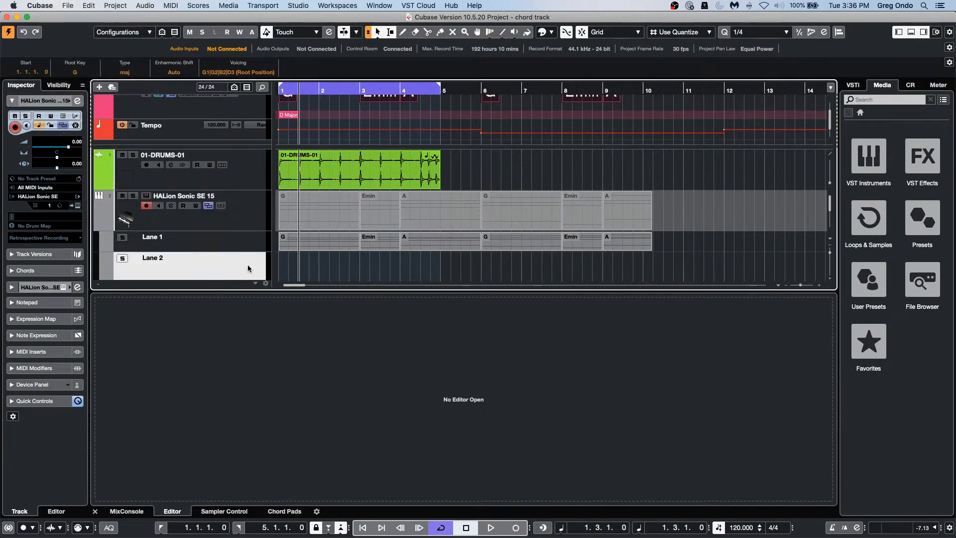
scroll(244, 219, down, 1)
scroll(244, 220, down, 5)
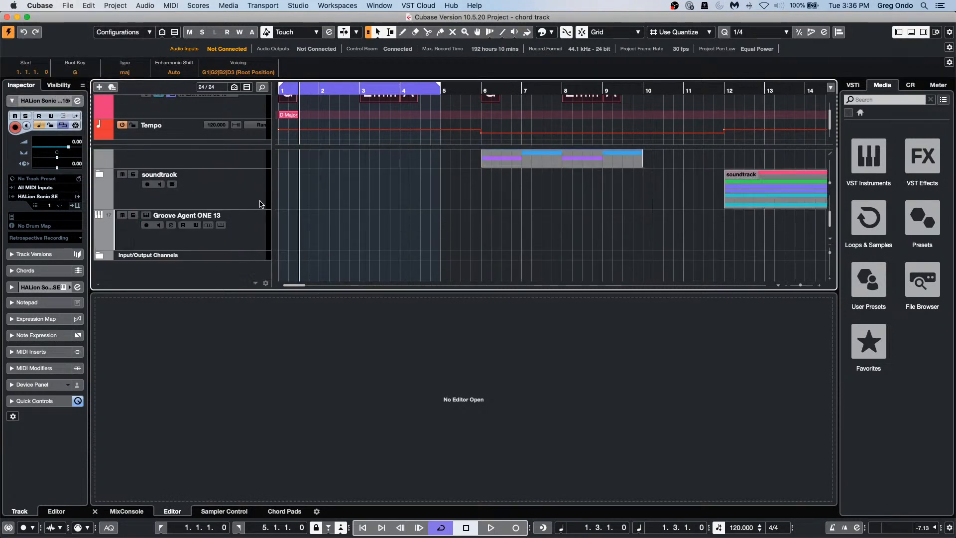
Step: Select the soundtrack folder and add one MIDI track, MIDI 01, via Add Track > MIDI
click(257, 200)
right_click(257, 201)
mouse_move(278, 203)
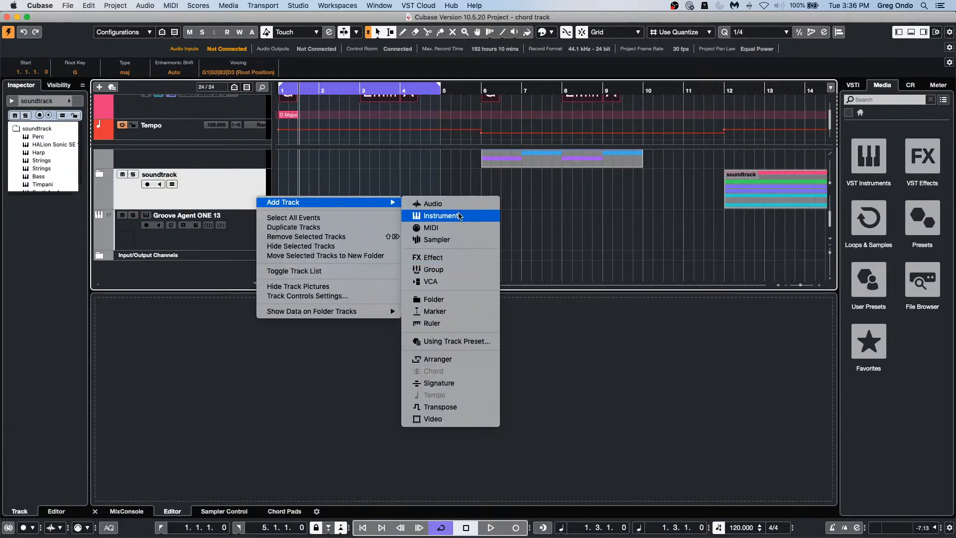
click(458, 227)
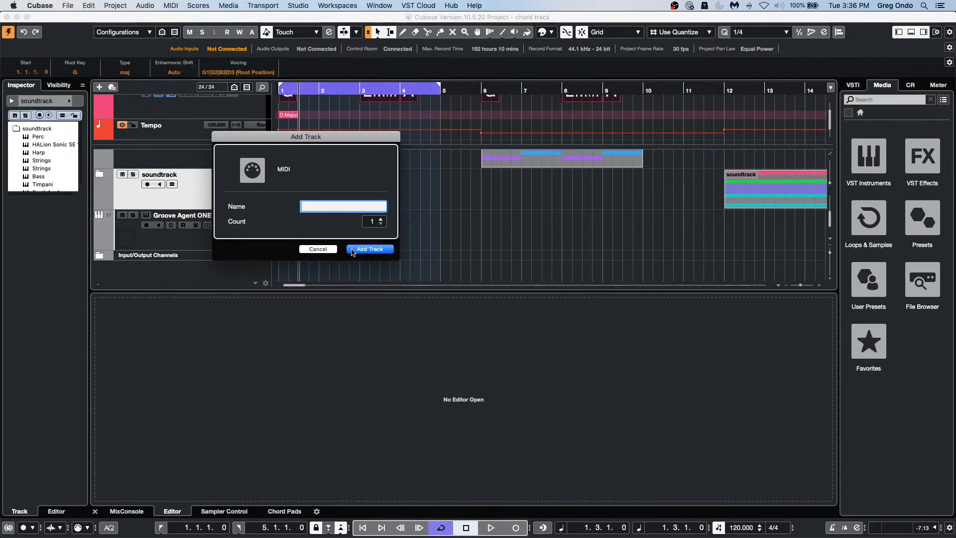
click(368, 251)
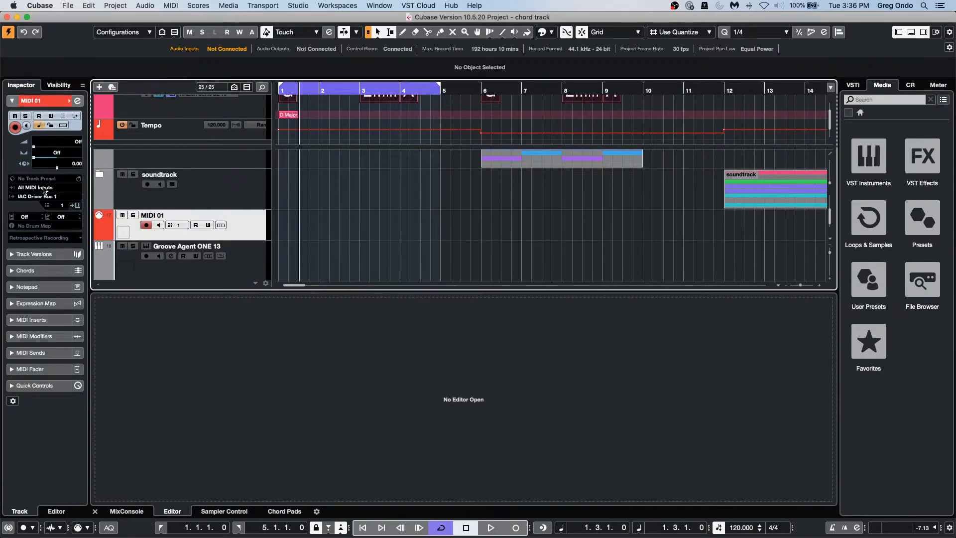
right_click(304, 242)
click(317, 243)
scroll(395, 149, up, 10)
scroll(395, 150, down, 2)
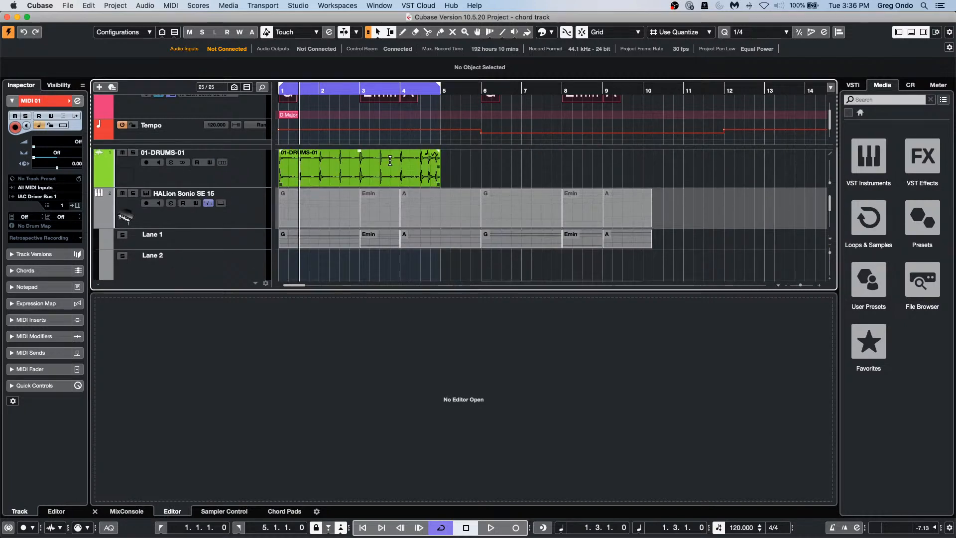
Step: Create an empty project via File > New Project, accept the folder, and add a Tempo track
click(71, 5)
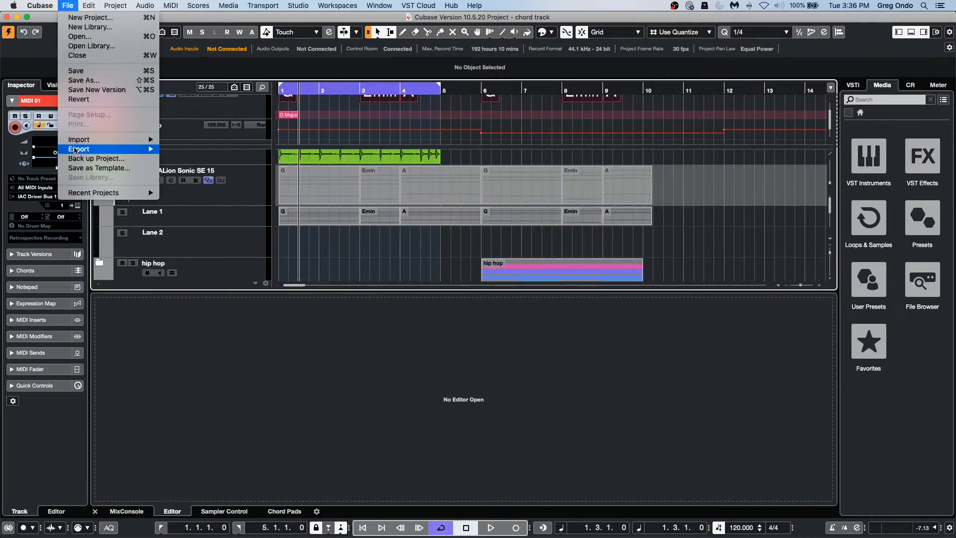
mouse_move(114, 193)
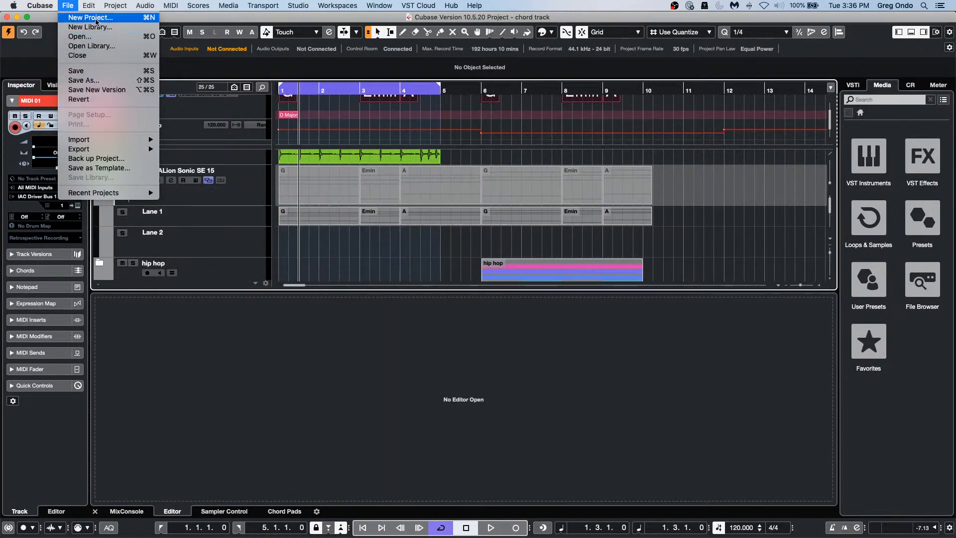
click(147, 18)
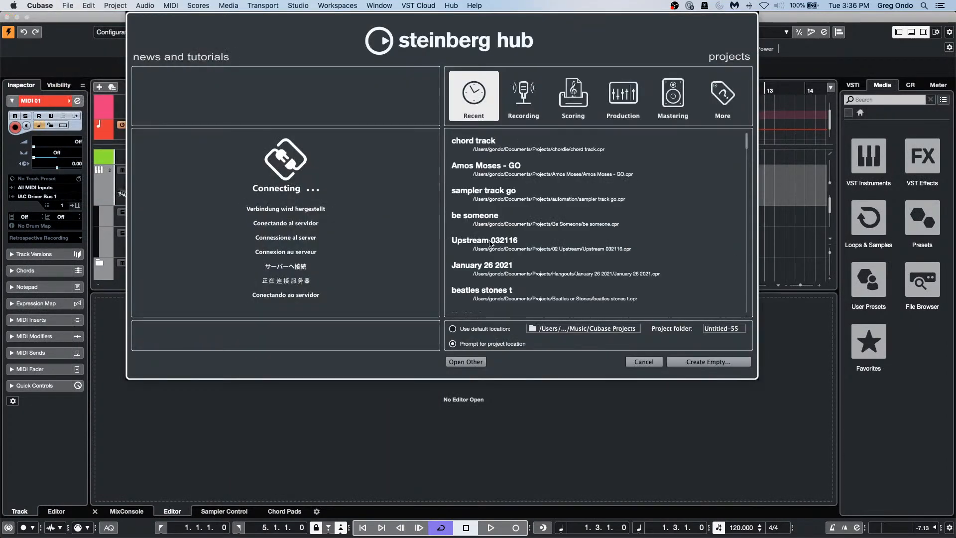
click(699, 364)
click(783, 422)
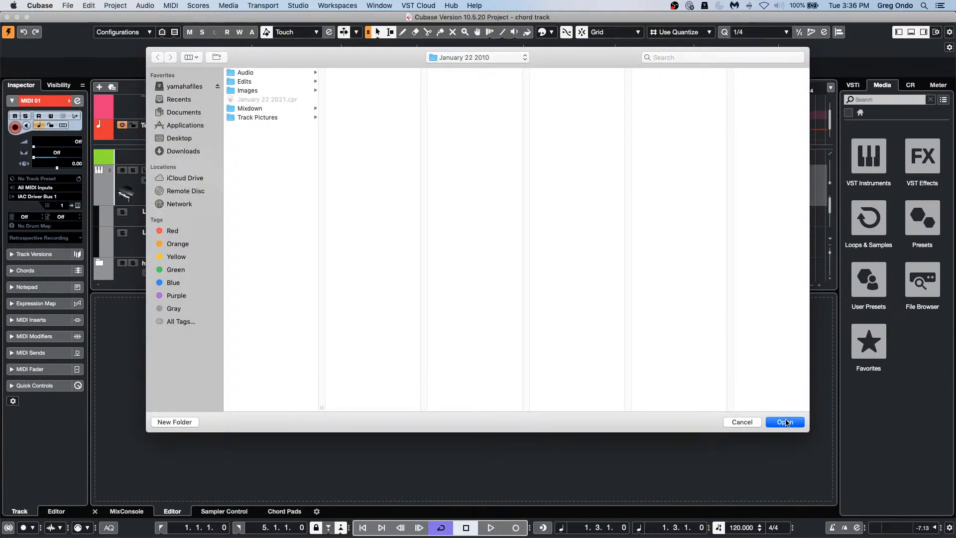
right_click(218, 130)
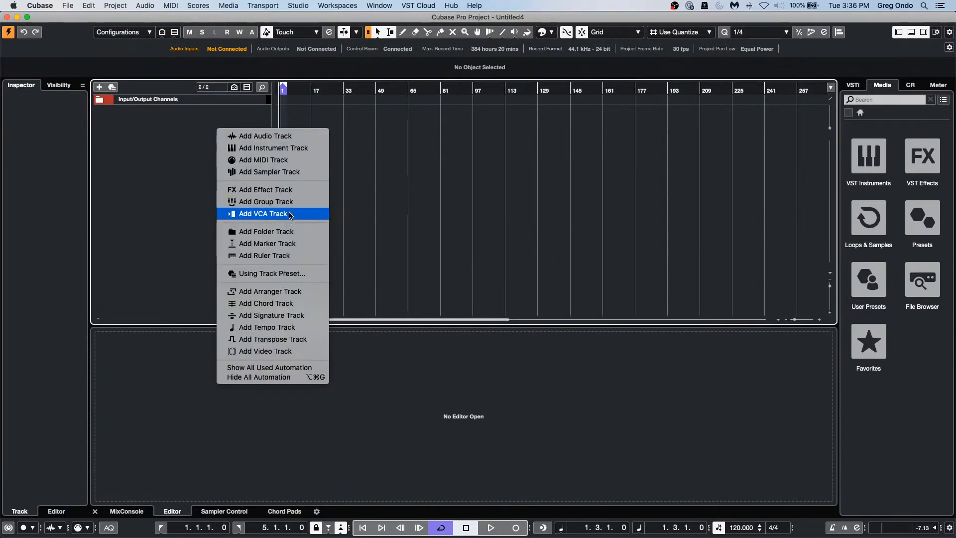
click(269, 327)
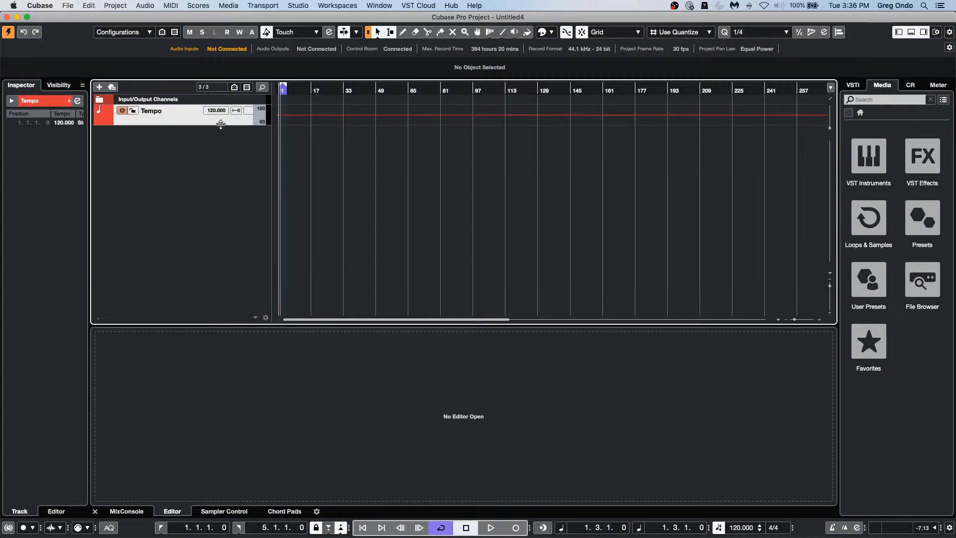
Step: Enlarge the Tempo track and draw a wavering tempo curve easing down to 100 BPM
drag(220, 124, 222, 154)
right_click(285, 138)
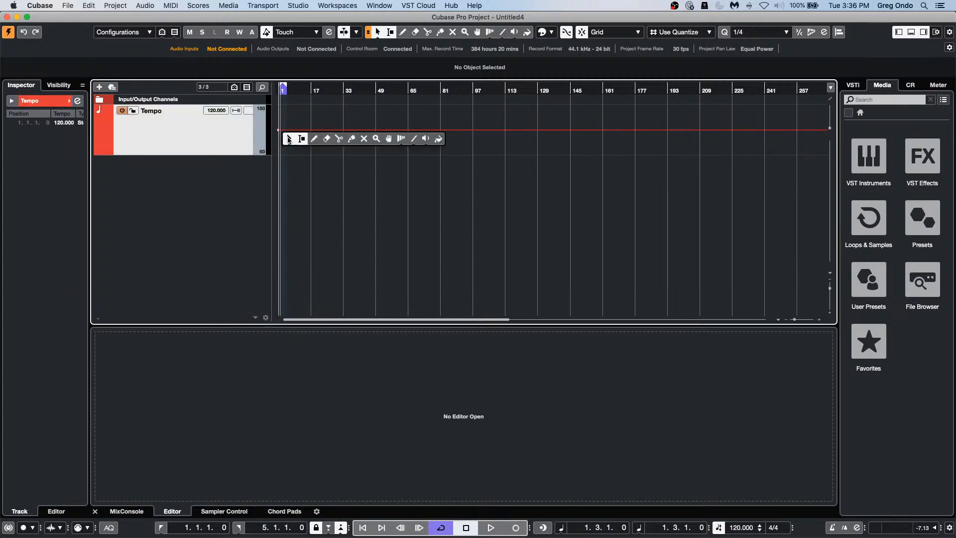
click(314, 139)
mouse_move(309, 138)
mouse_down()
mouse_move(321, 126)
mouse_move(348, 129)
mouse_move(596, 171)
mouse_up()
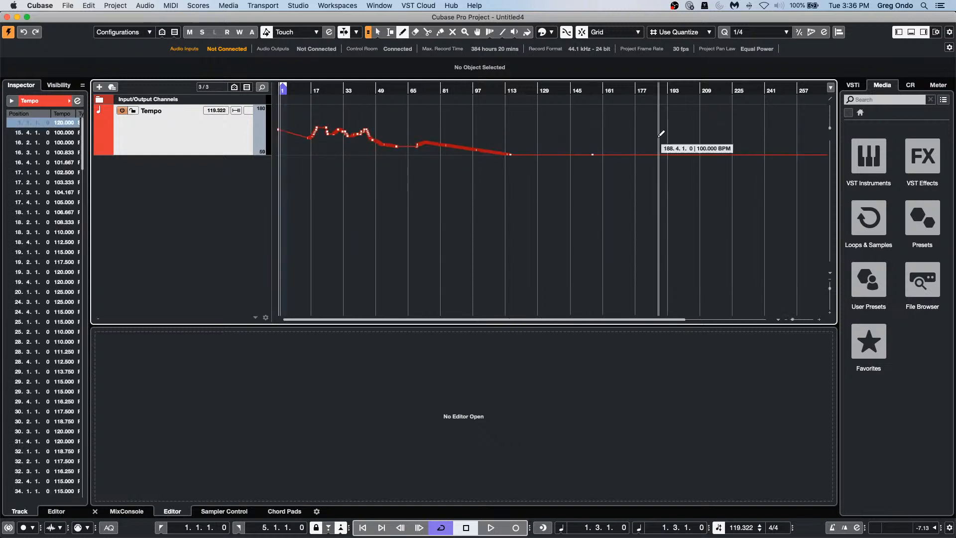
Step: Look over the Edit menu without choosing a command, then bring up the track list's add-track options
click(89, 5)
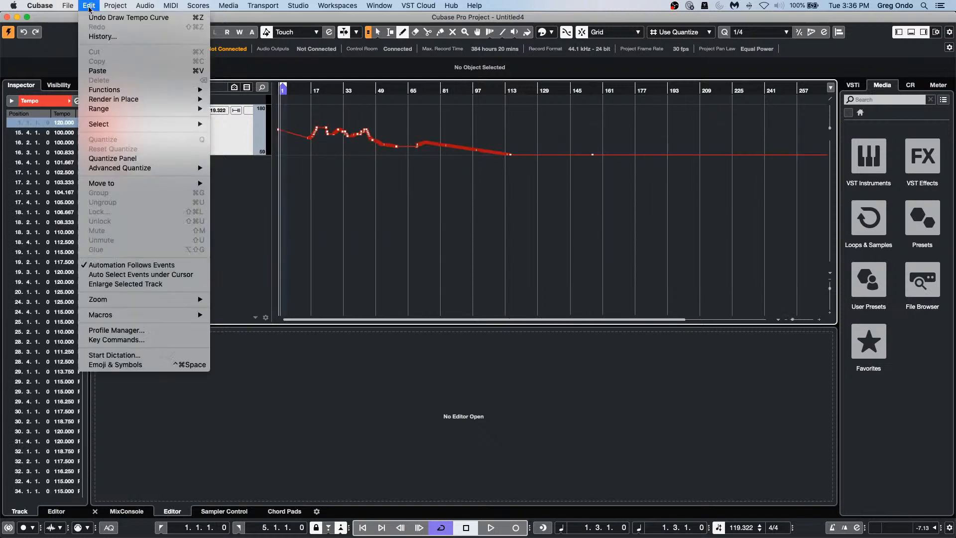
mouse_move(68, 6)
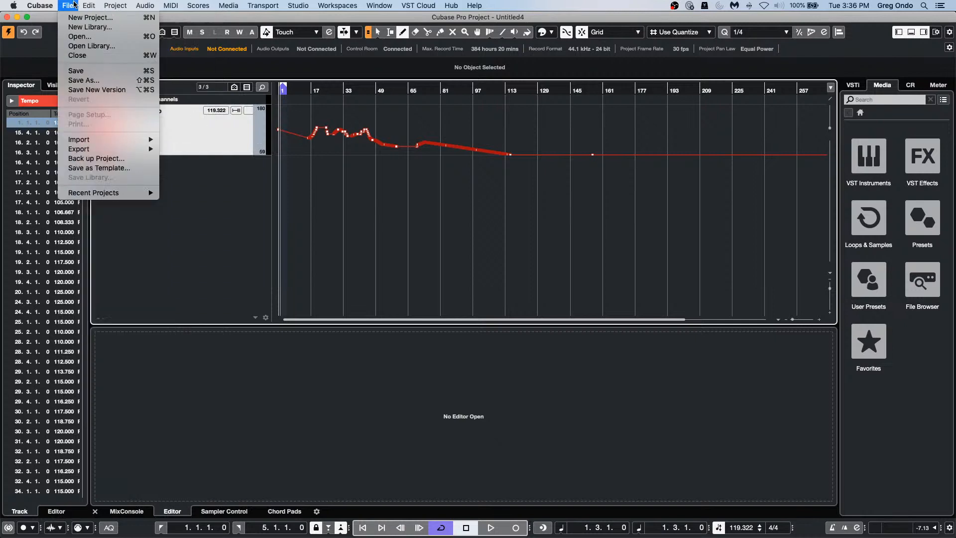
mouse_move(84, 149)
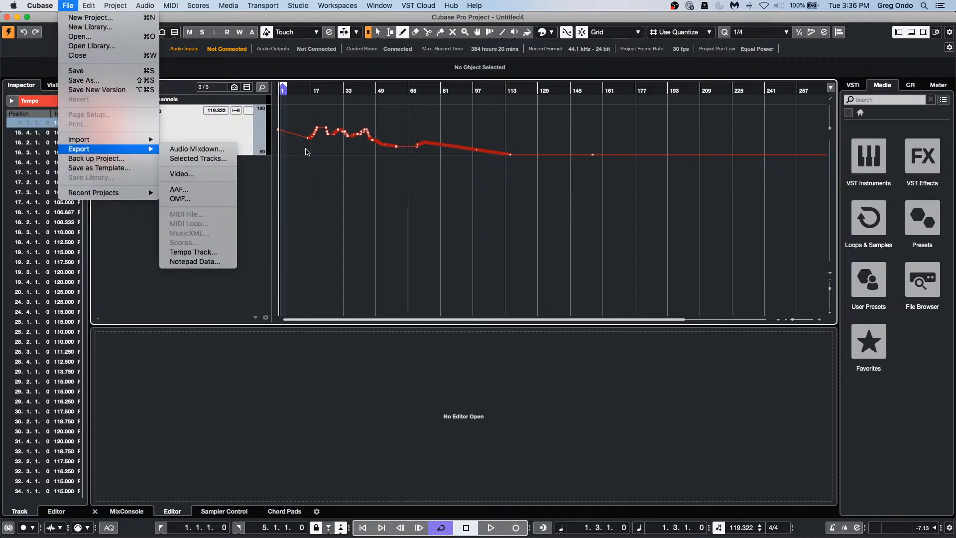
click(306, 150)
right_click(165, 199)
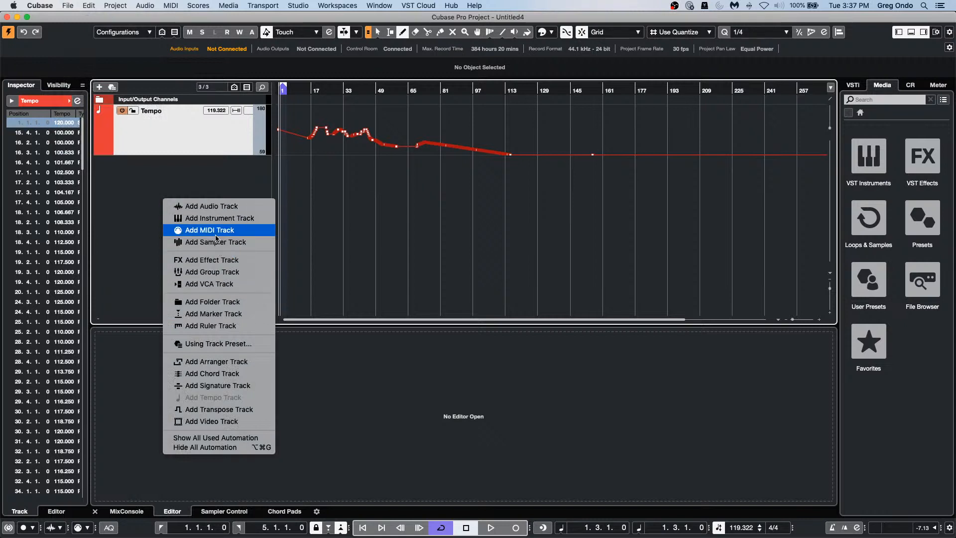
Step: Add a MIDI 01 track and draw an empty MIDI part spanning roughly bars 6–38
click(214, 230)
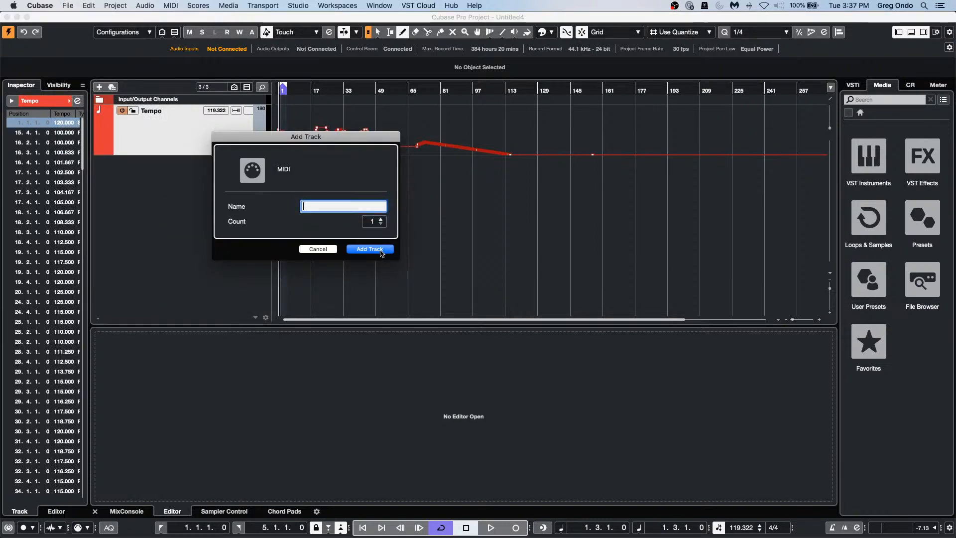
click(369, 247)
drag(293, 182, 353, 192)
Step: Start a MIDI file export from the File menu, cancel it, then head toward the Cubase menu
click(68, 5)
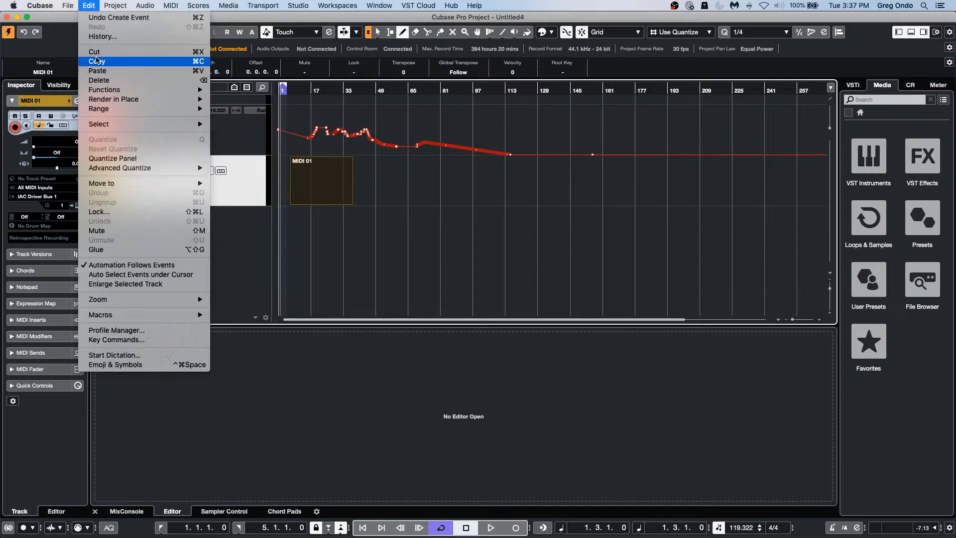
mouse_move(101, 151)
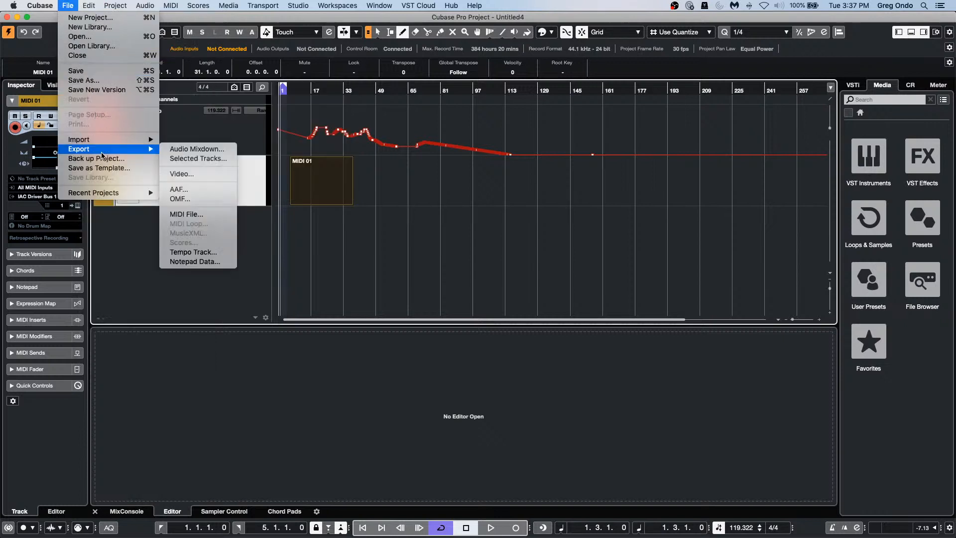
click(214, 215)
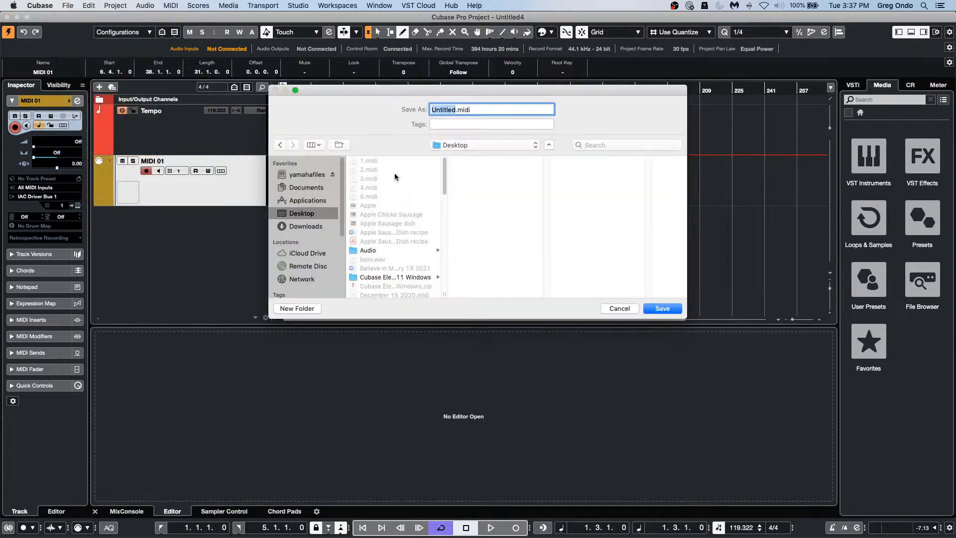
click(625, 309)
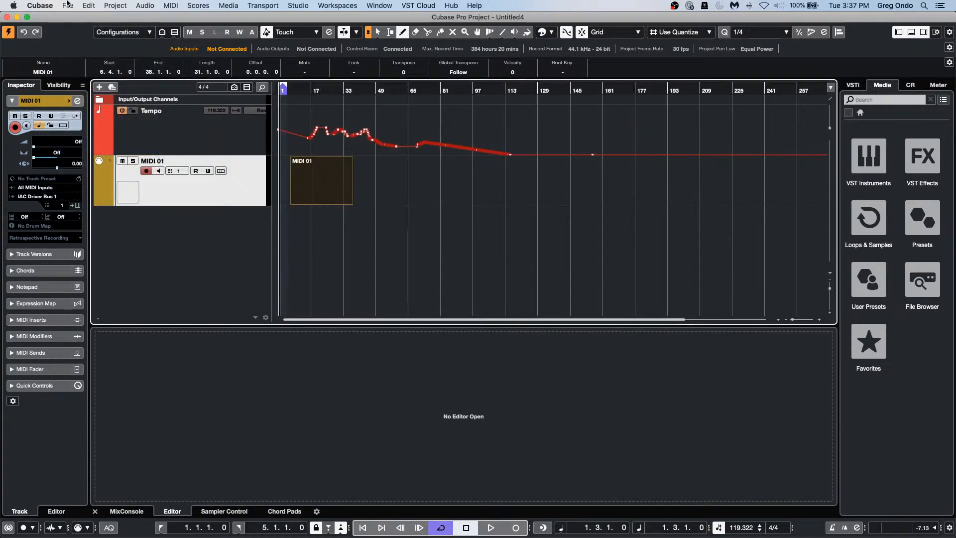
click(68, 5)
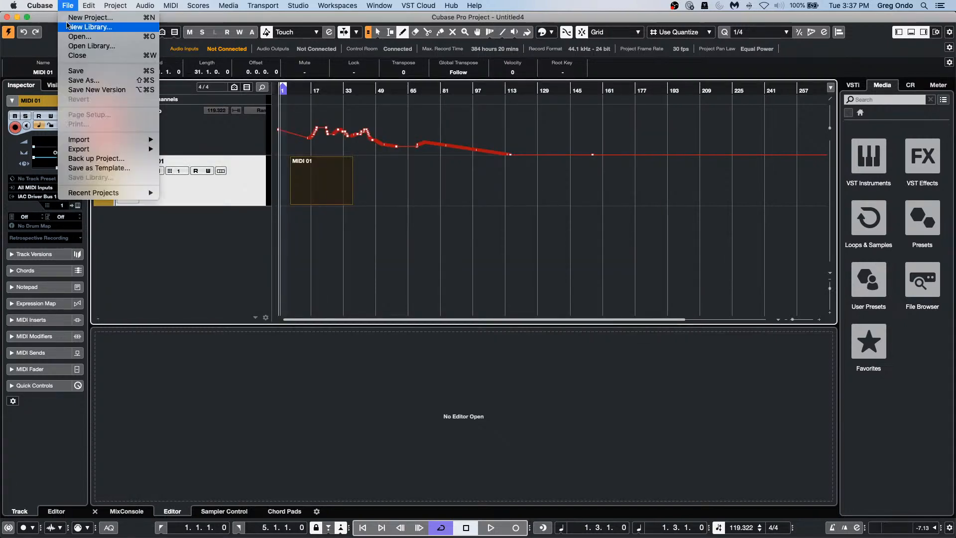
mouse_move(40, 5)
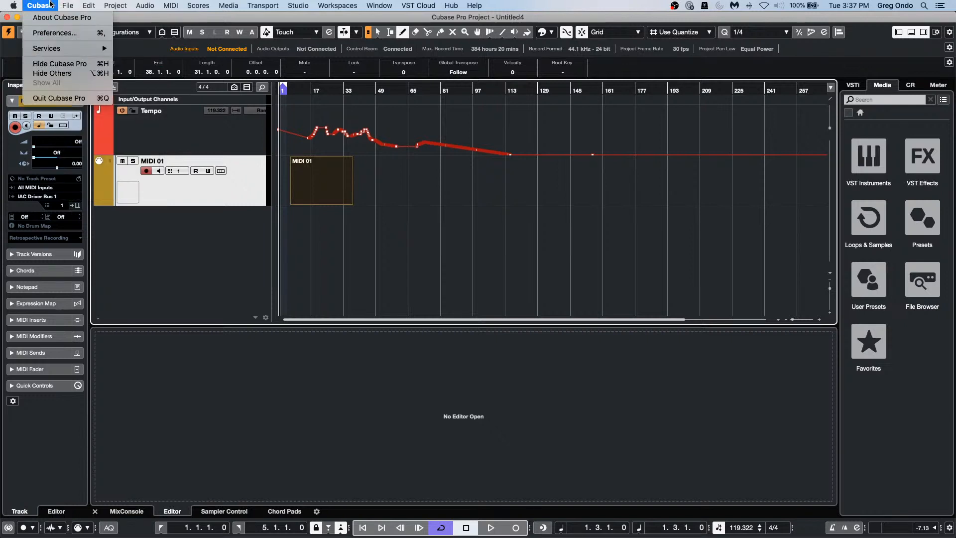
click(55, 32)
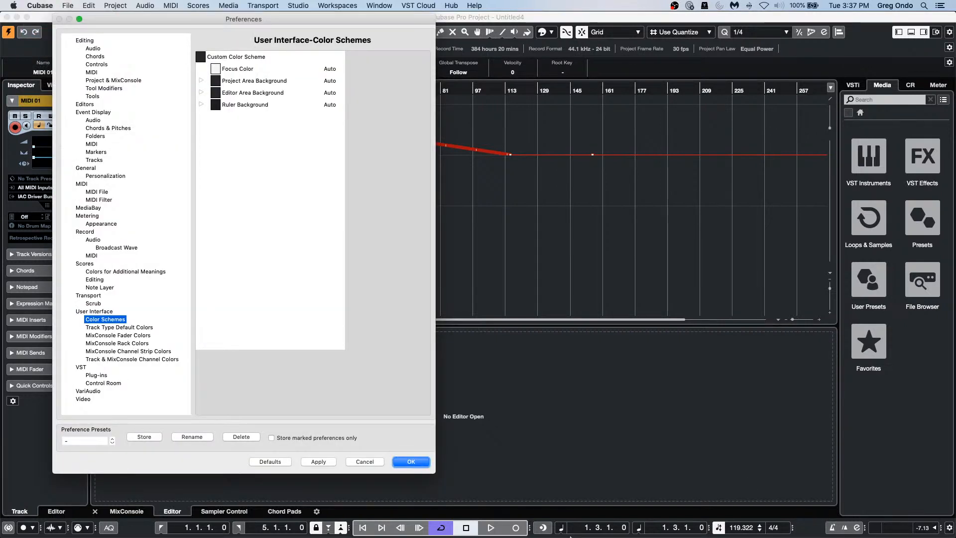
click(96, 192)
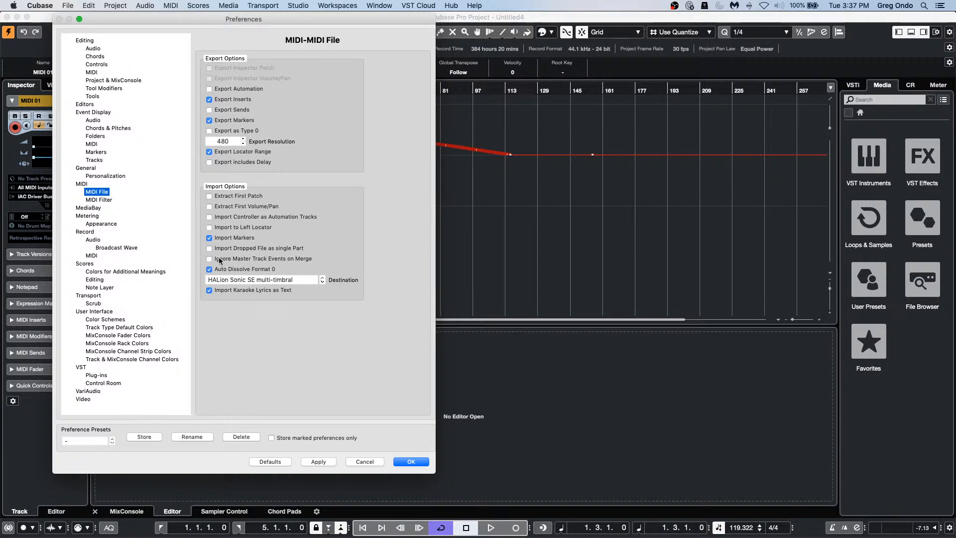
click(374, 462)
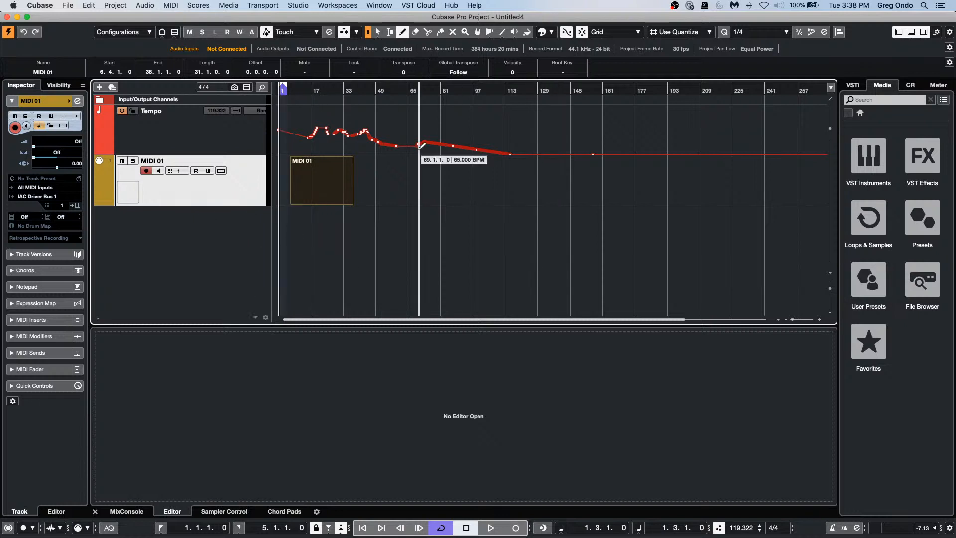
Step: Add a stereo Audio 01 track from the track list's context menu
click(68, 7)
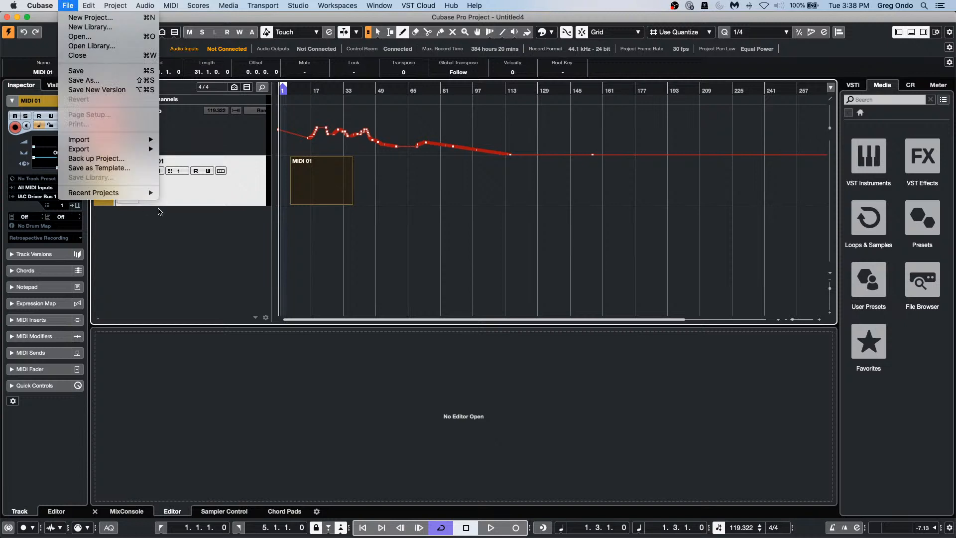
click(397, 230)
right_click(191, 222)
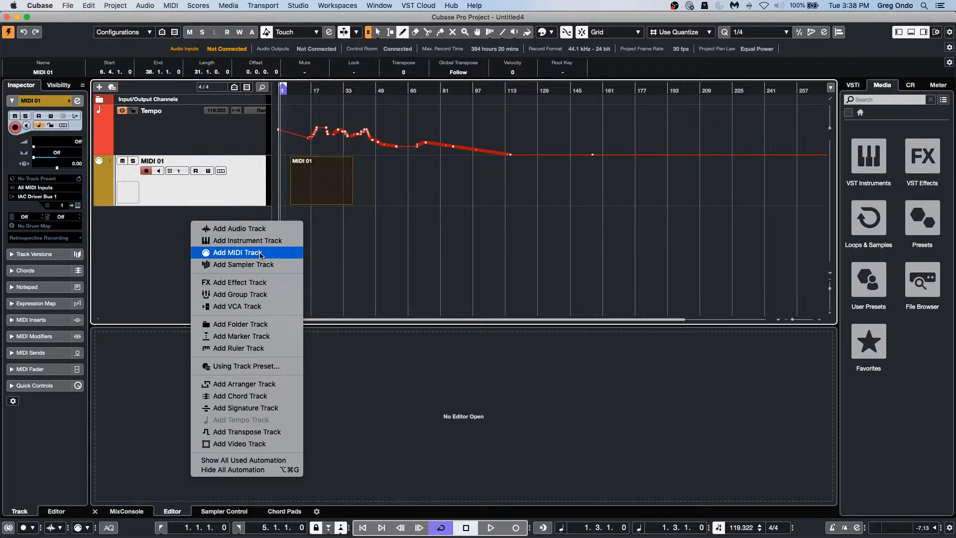
click(239, 228)
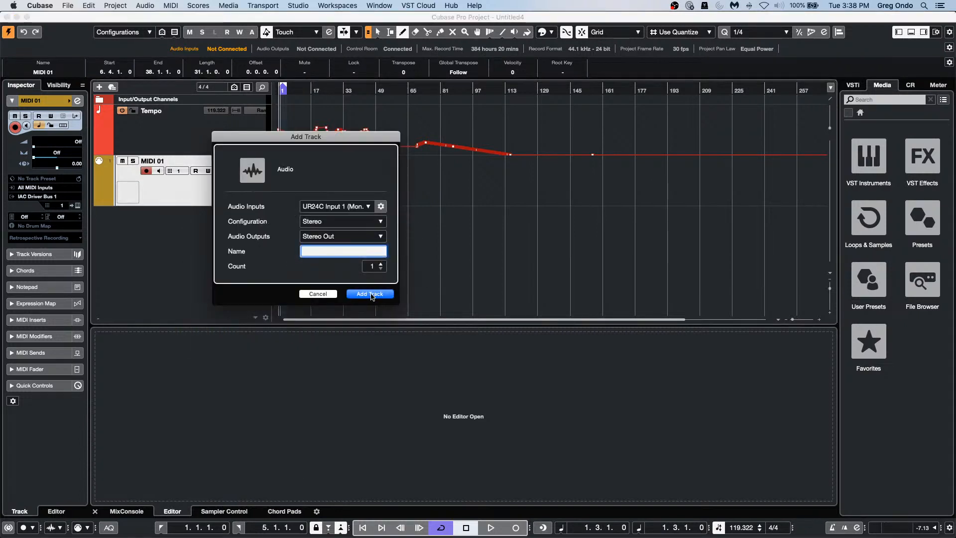
click(374, 293)
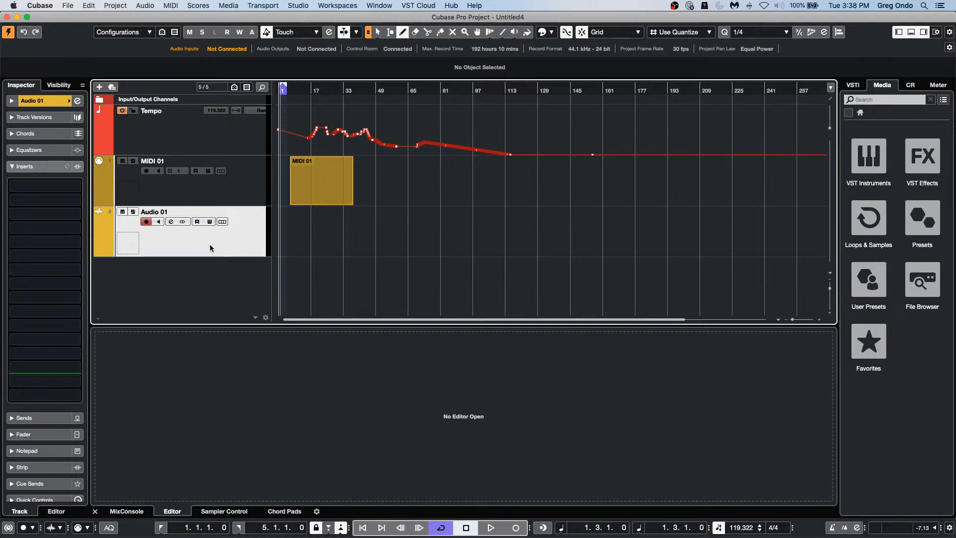
Step: Load Noise Gate, VintageCompressor, Env Shaper, Tape Saturation and Maximizer into Audio 01's channel strip
click(78, 102)
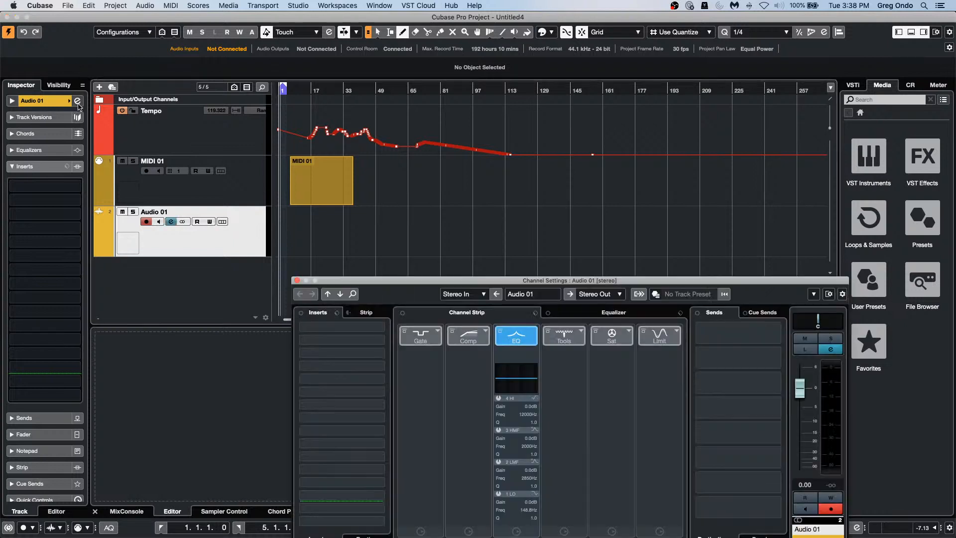
drag(516, 282, 517, 151)
click(438, 197)
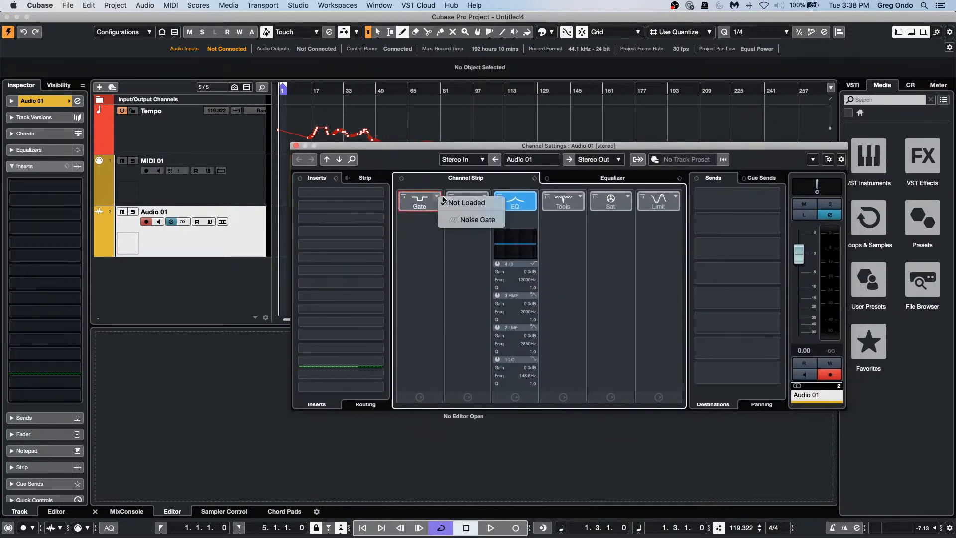
click(476, 220)
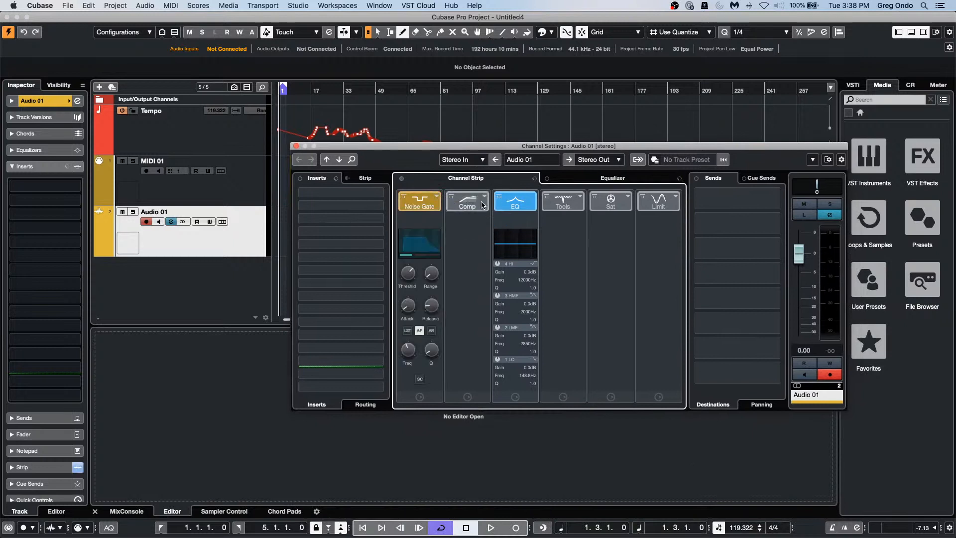
click(482, 204)
click(521, 249)
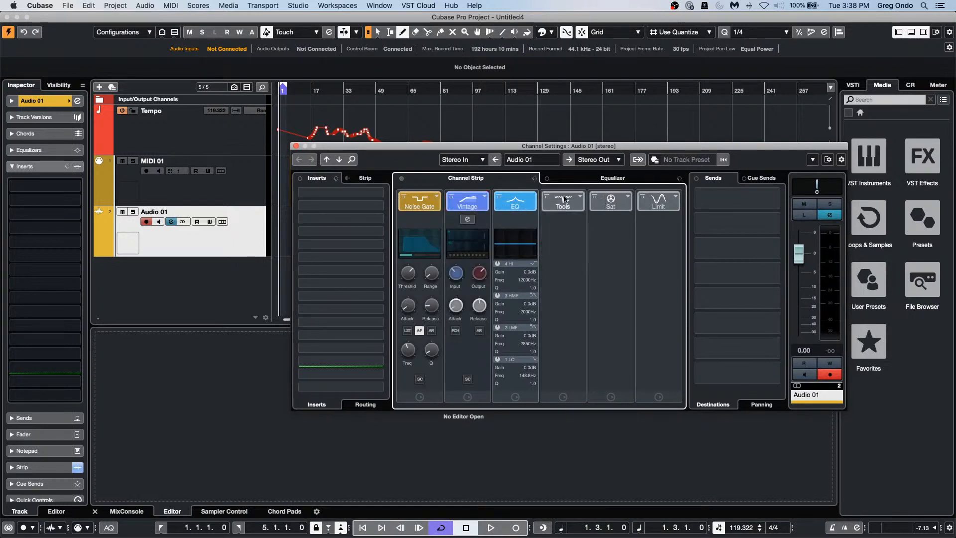
click(573, 199)
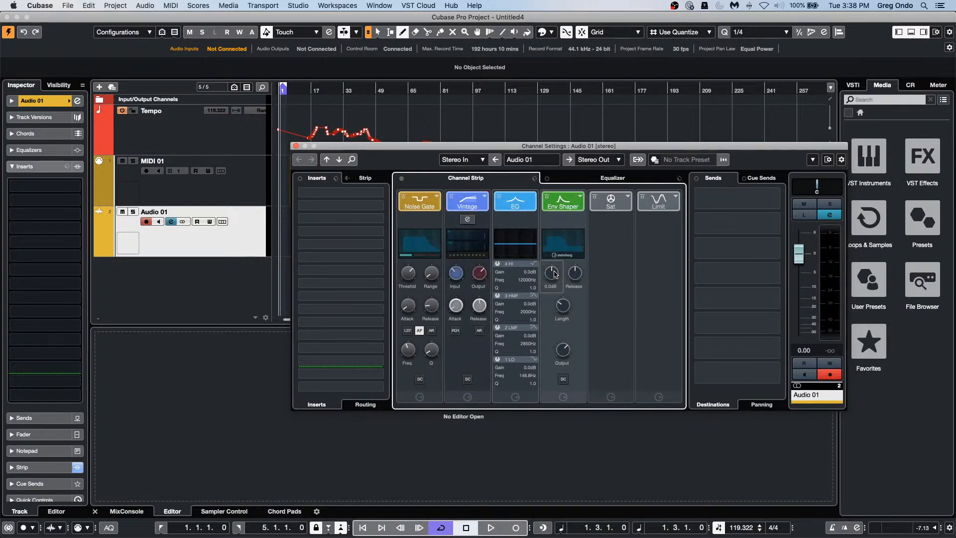
click(629, 202)
click(648, 234)
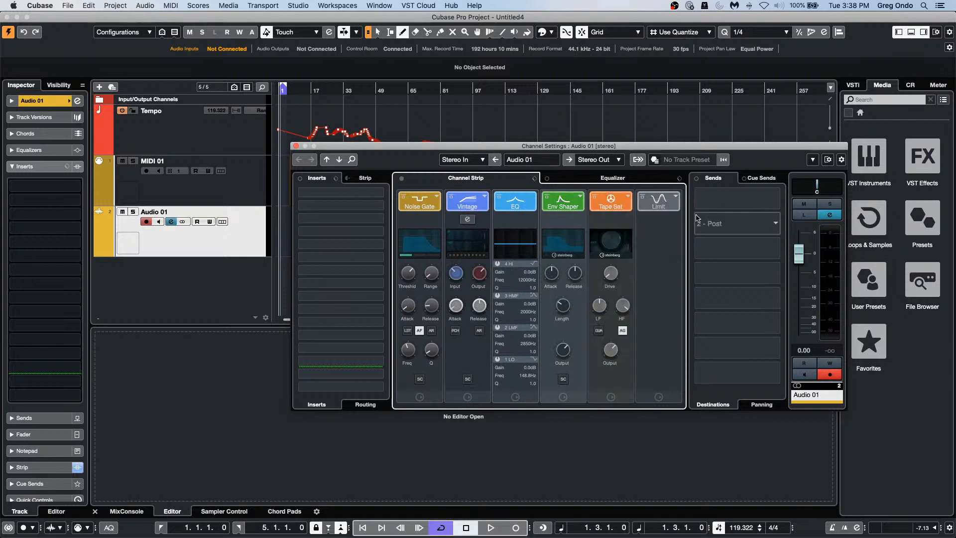
click(673, 206)
click(697, 235)
Step: Insert MultiTap Delay from the Delay category into the first insert slot
click(360, 224)
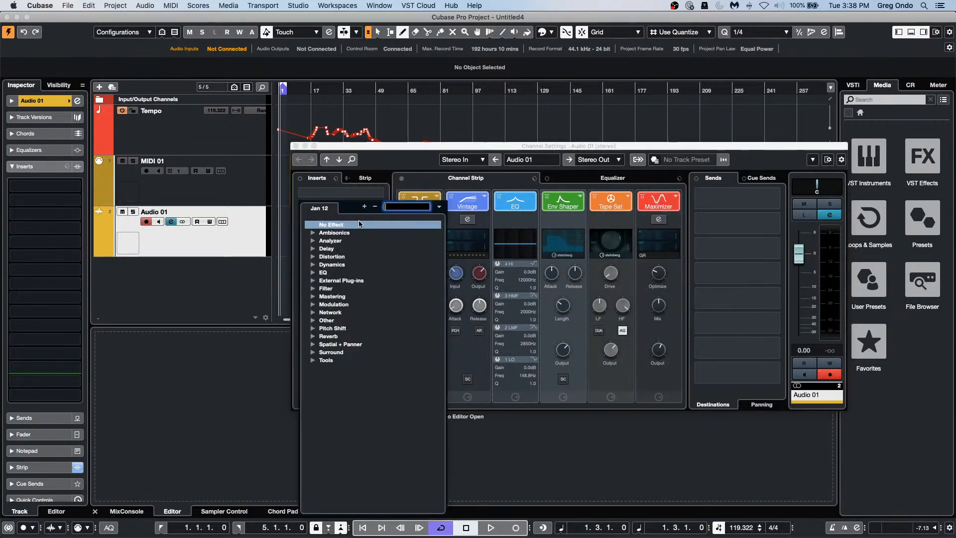
click(312, 249)
click(313, 249)
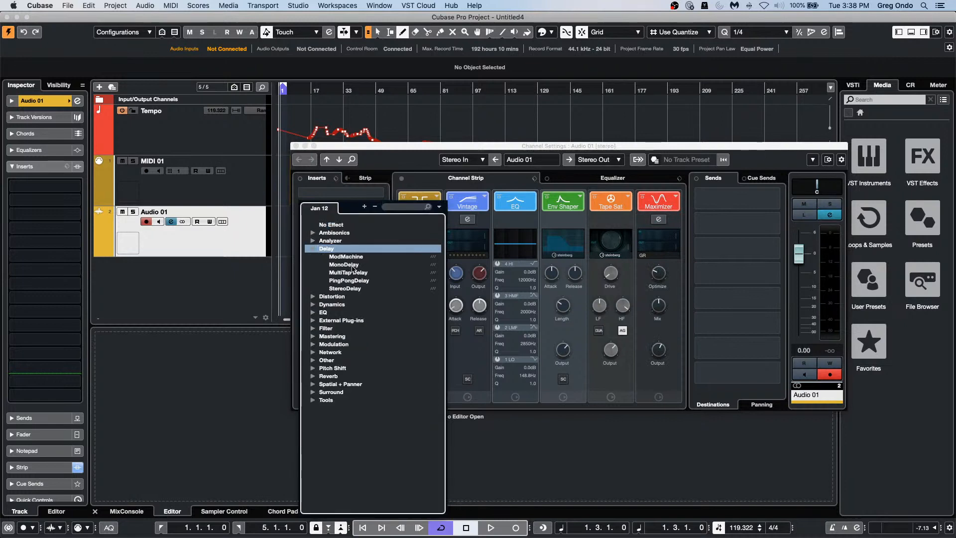
click(349, 273)
click(343, 290)
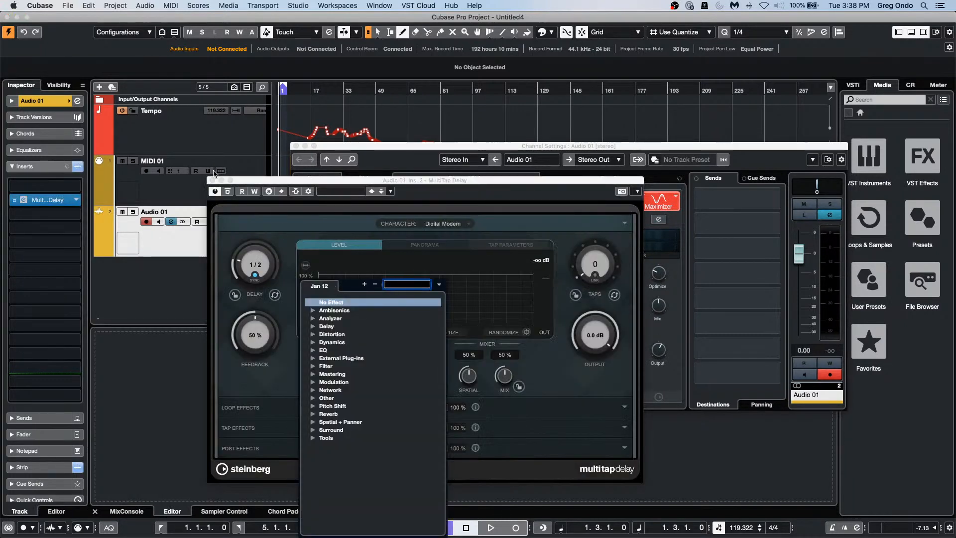
click(215, 181)
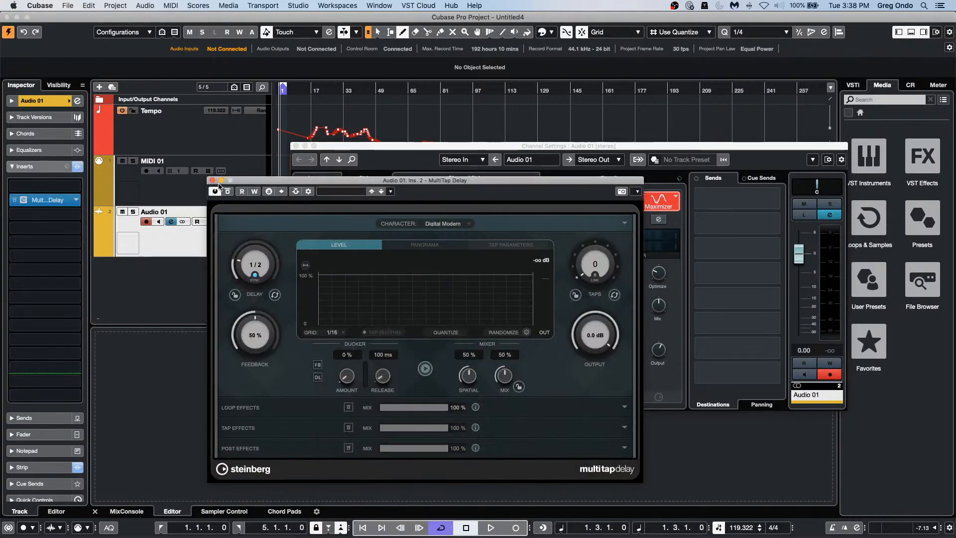
click(212, 180)
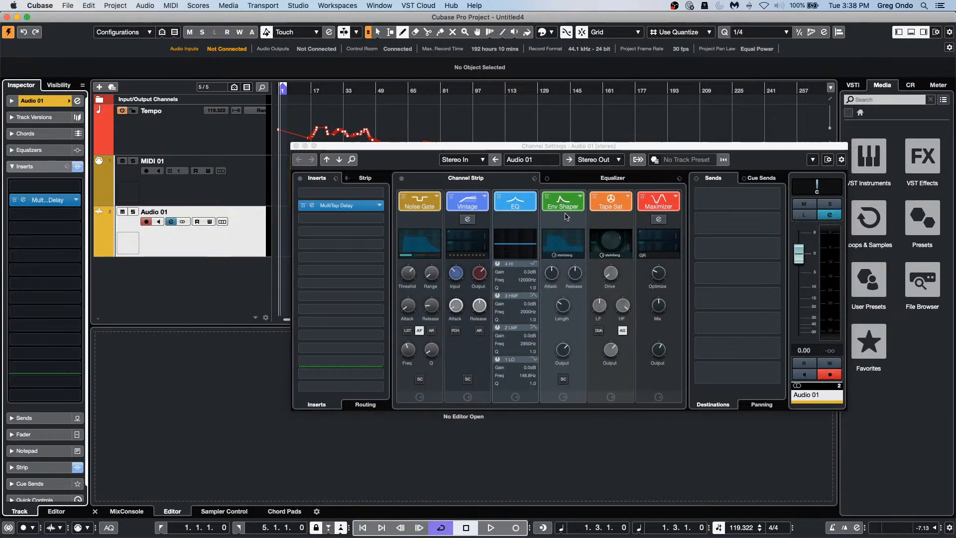
Step: Move Env Shaper ahead of EQ in the strip and bypass all insert effects
drag(566, 216, 516, 201)
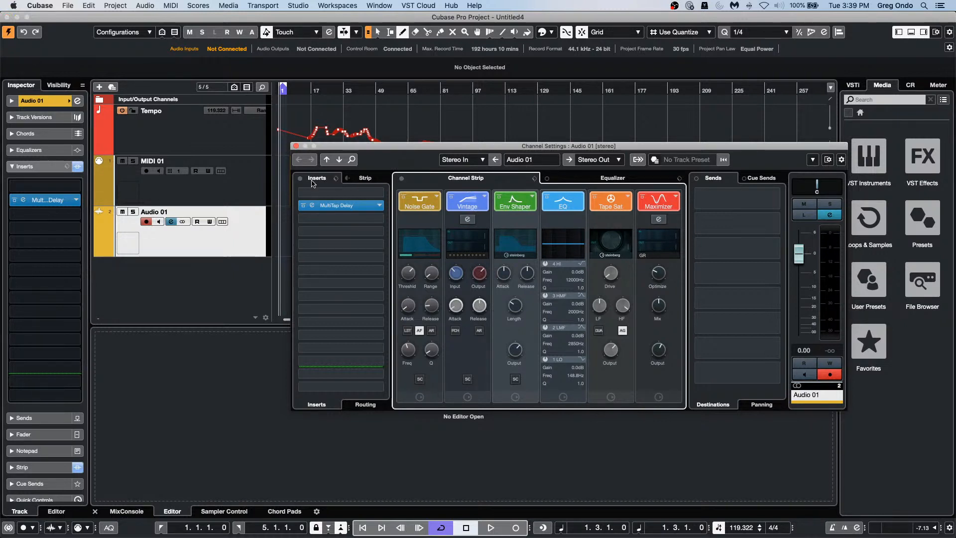
click(336, 178)
click(347, 180)
click(365, 178)
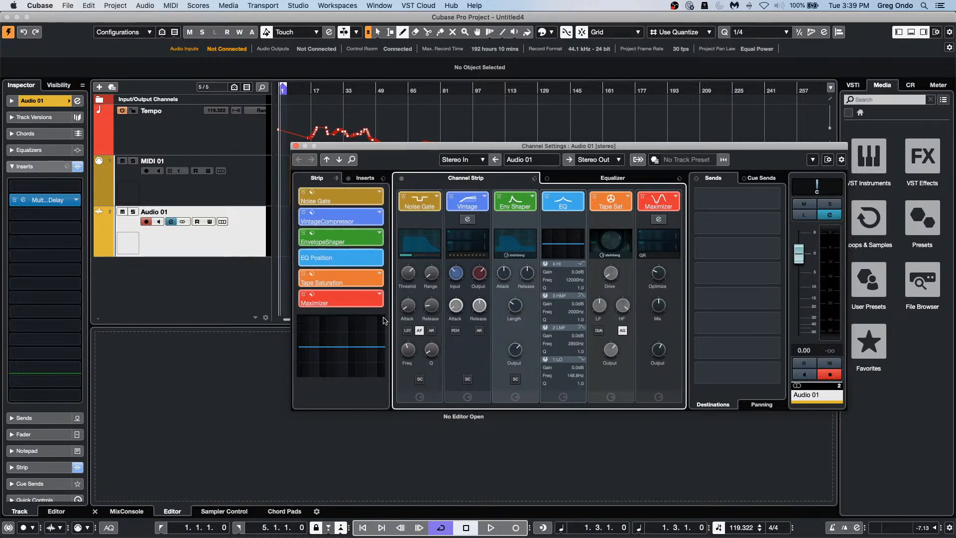
click(349, 179)
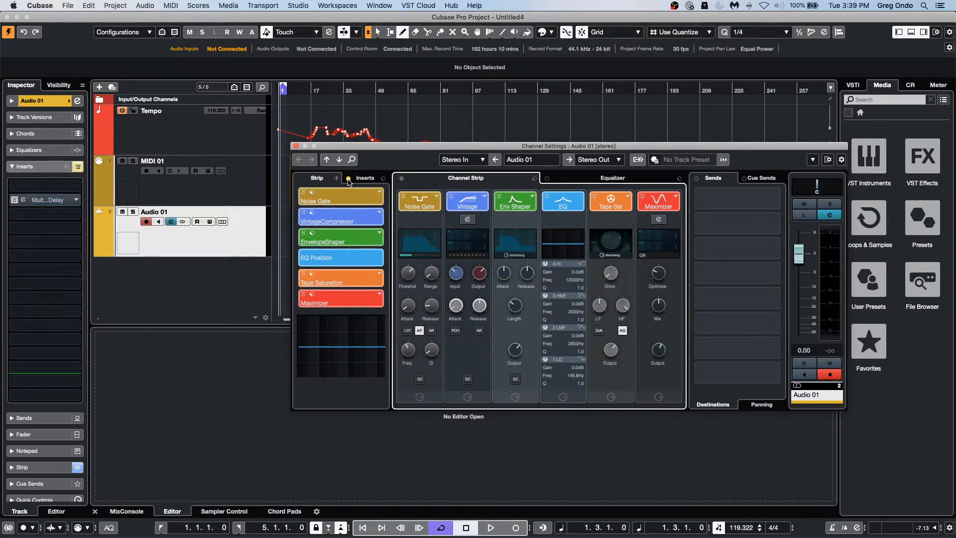
click(344, 180)
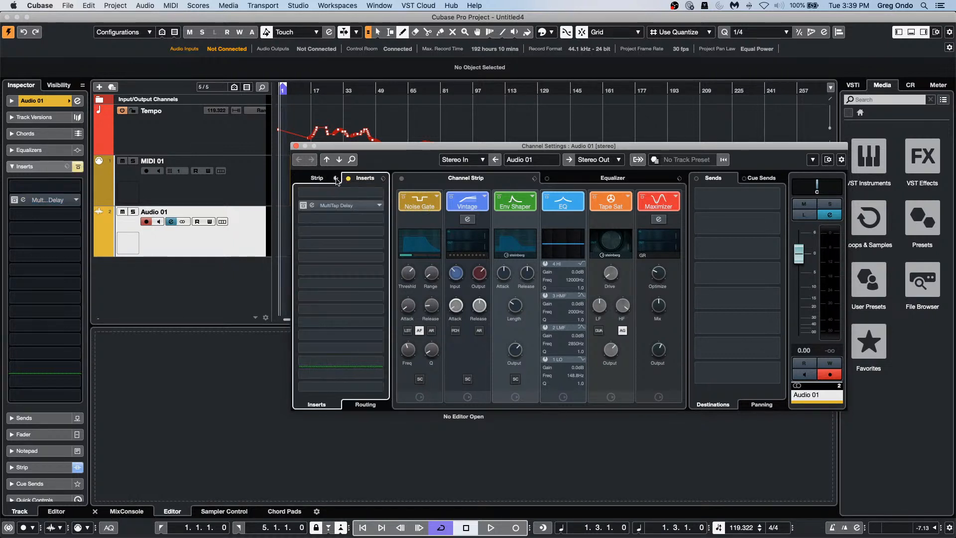
click(344, 179)
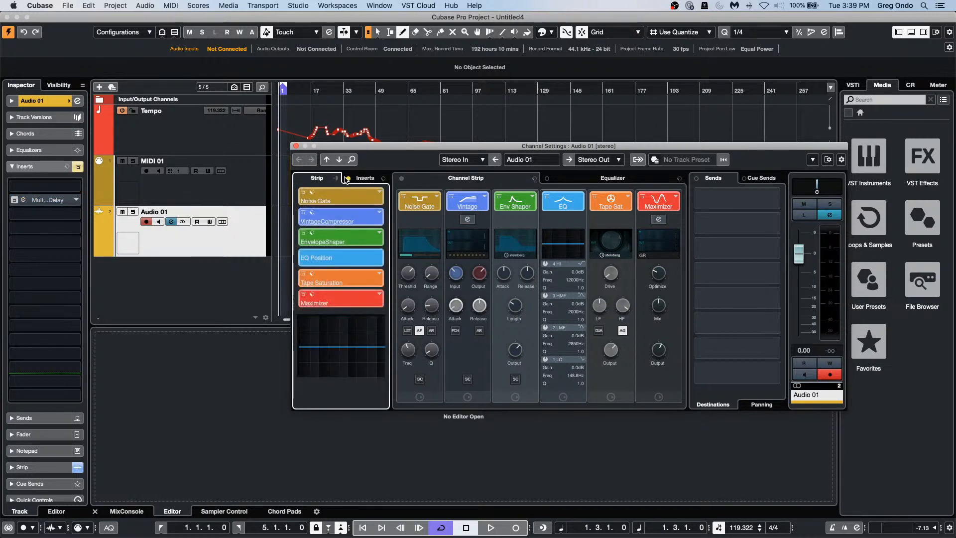
click(345, 180)
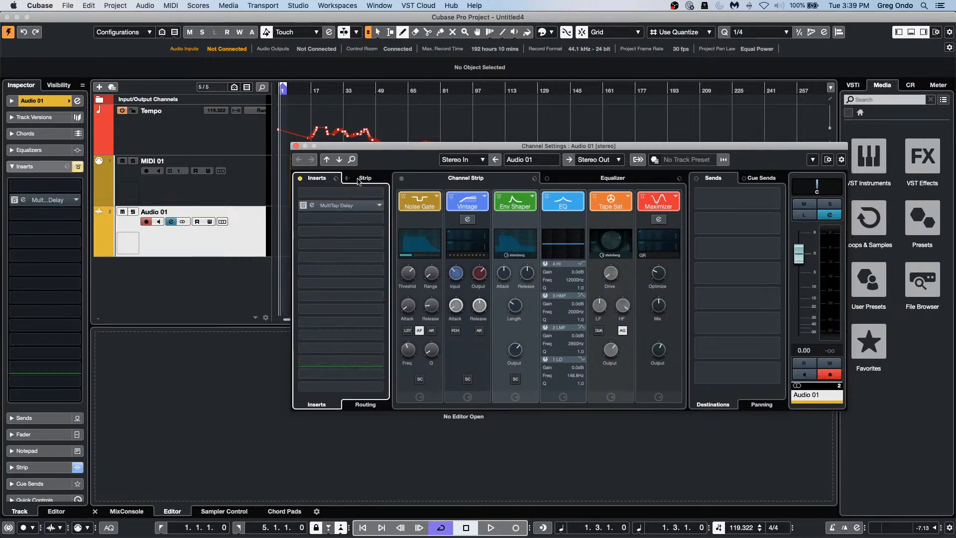
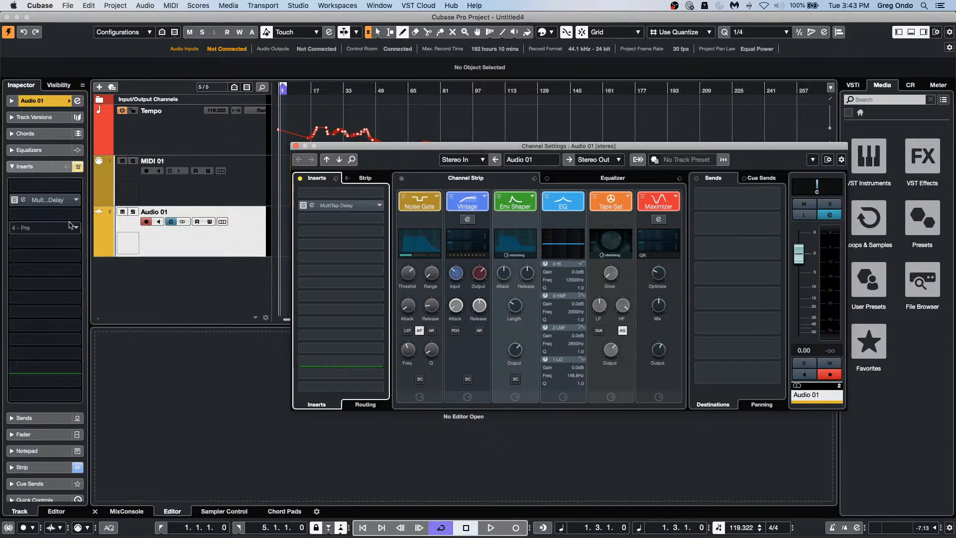
Step: Close Audio 01's Channel Settings and bring up the track list's context menu
click(296, 146)
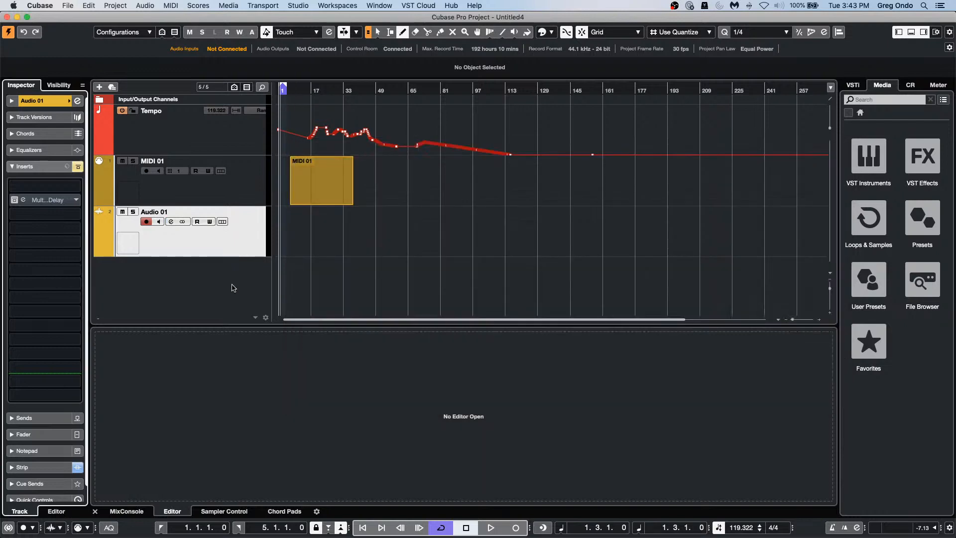
right_click(200, 272)
Step: Add stereo audio tracks so the project runs Audio 01 to Audio 15, then open the MixConsole
click(264, 274)
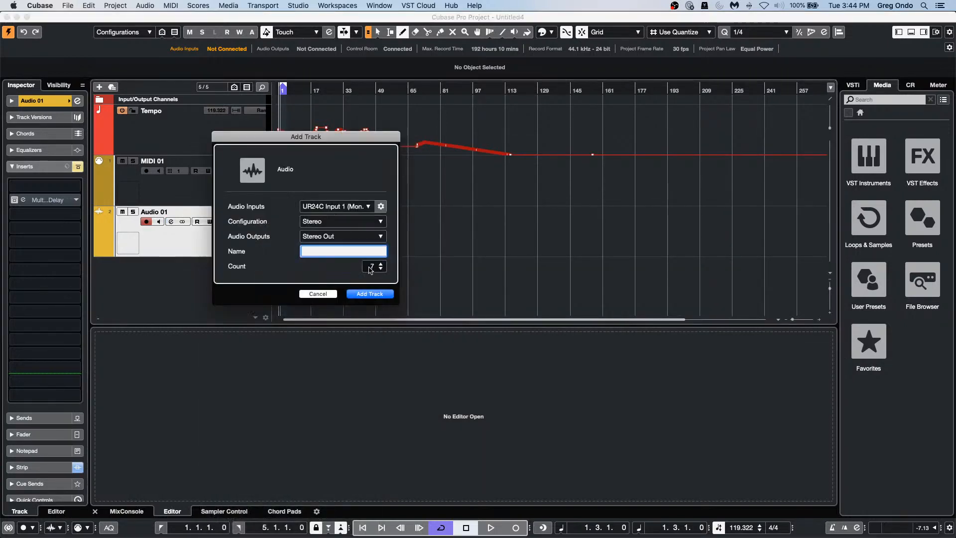
click(381, 294)
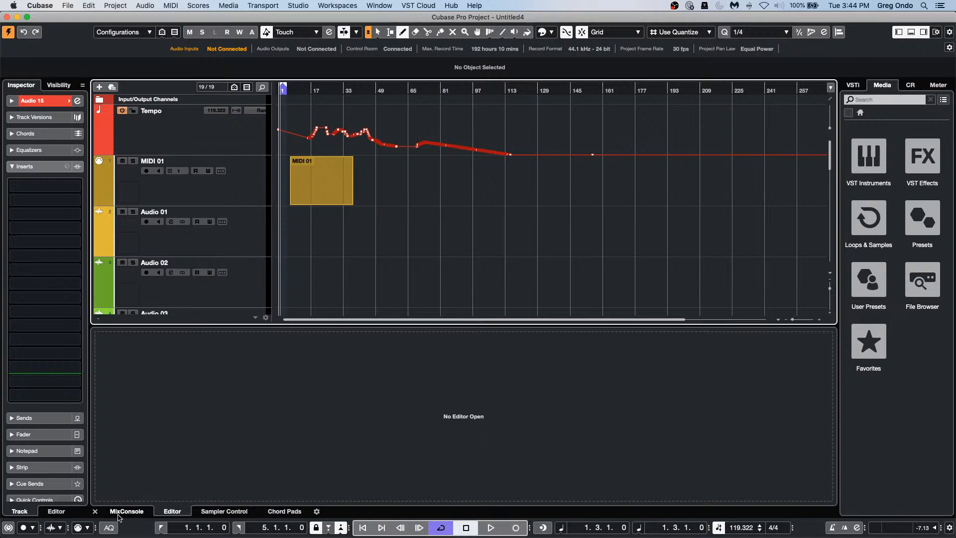
key(F3)
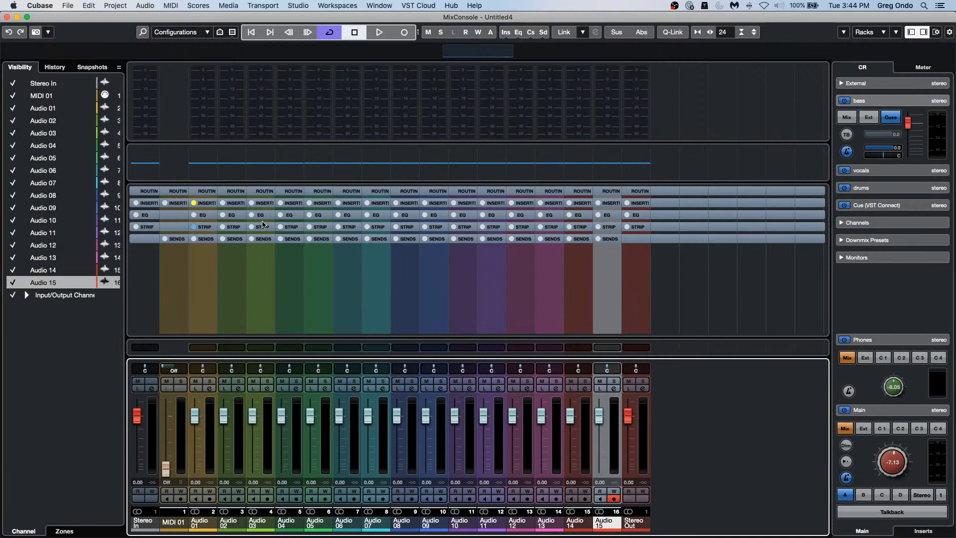
Step: Show the Pre rack (filters, gain, phase) in the MixConsole and expand it
click(883, 32)
click(865, 87)
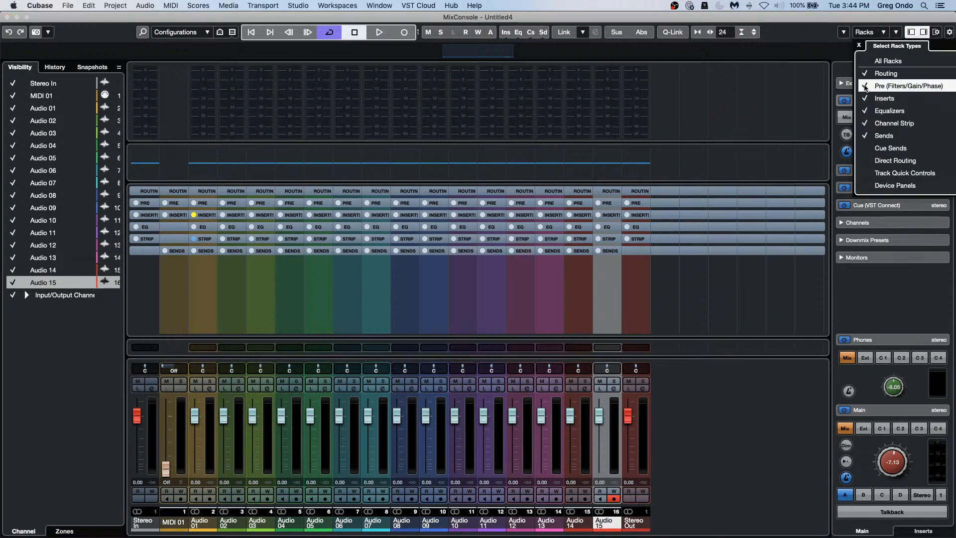
click(147, 206)
click(147, 205)
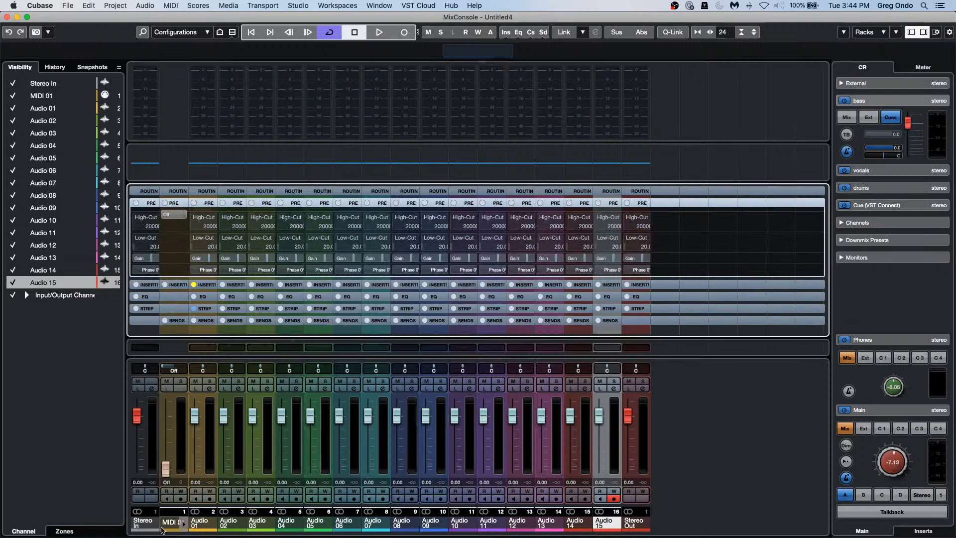
Step: Lower the pre-gain on Audio 01–15 together via Q-Link, then close the MixConsole
click(214, 446)
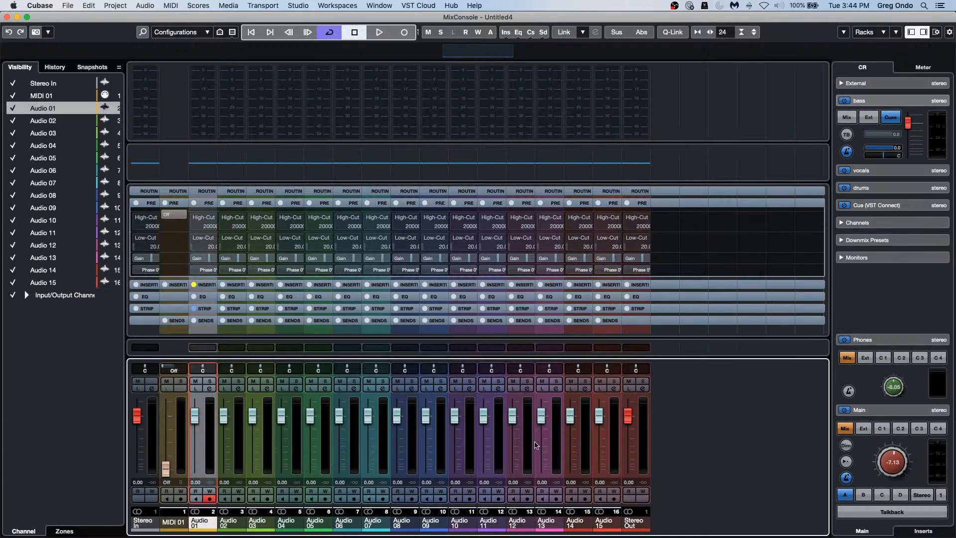
shift+click(614, 442)
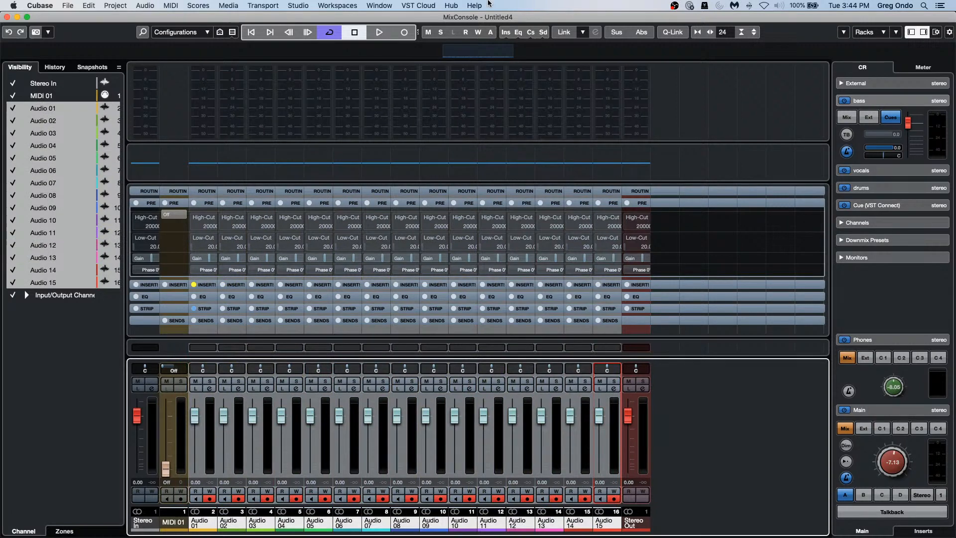
click(675, 36)
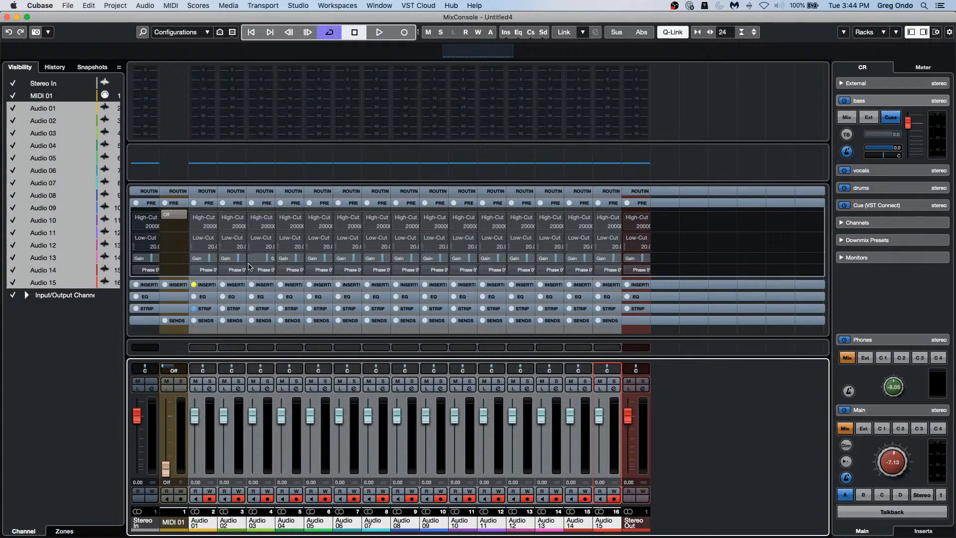
drag(238, 259, 217, 247)
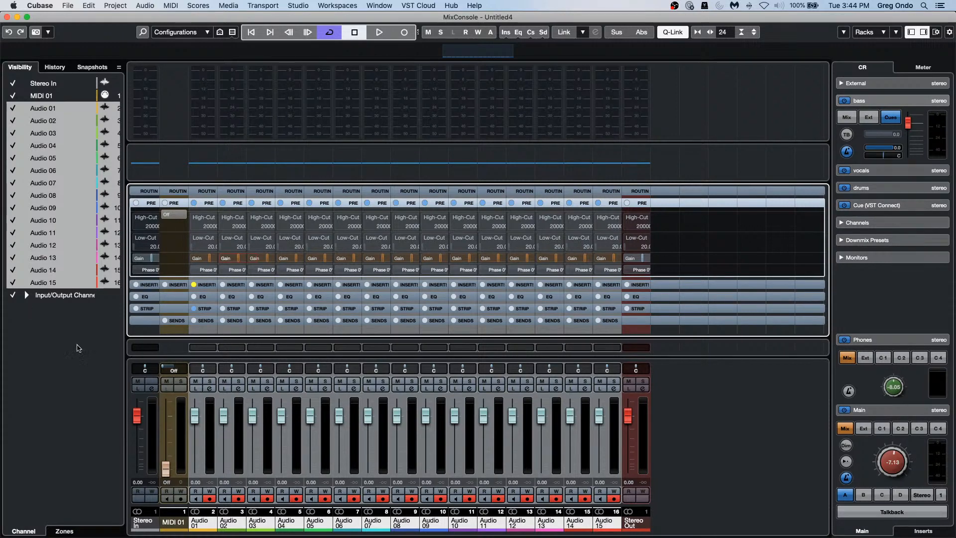
click(7, 16)
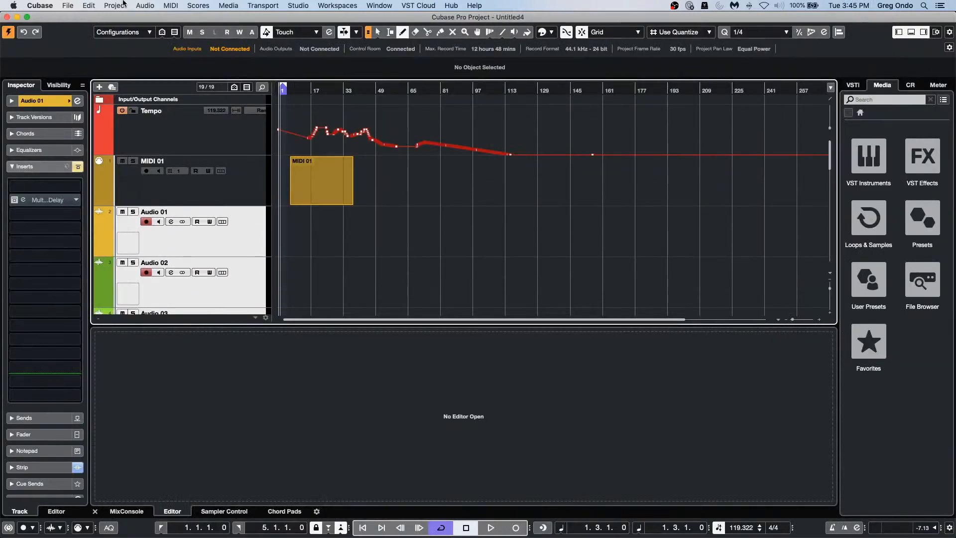
Step: Open the recent project January 26 2021.cpr and activate it
click(66, 6)
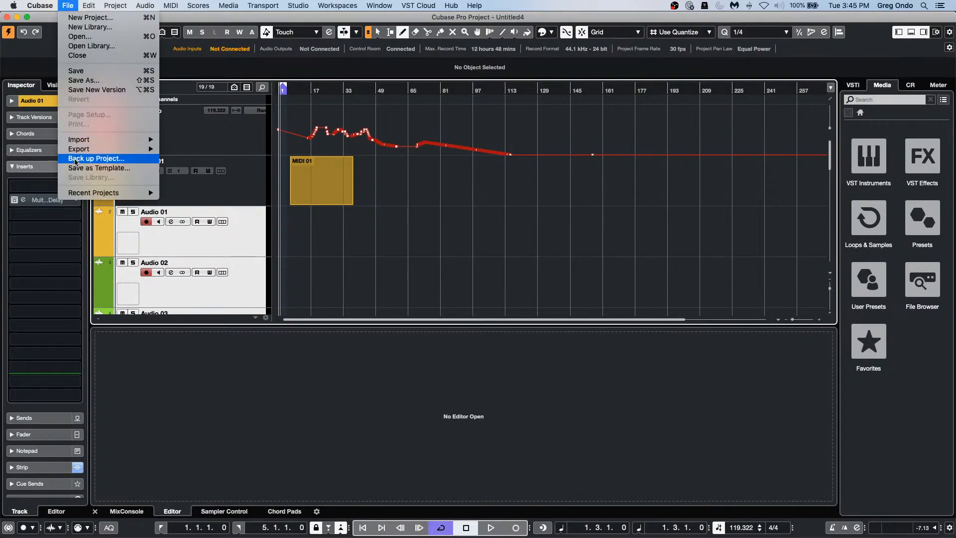
mouse_move(78, 196)
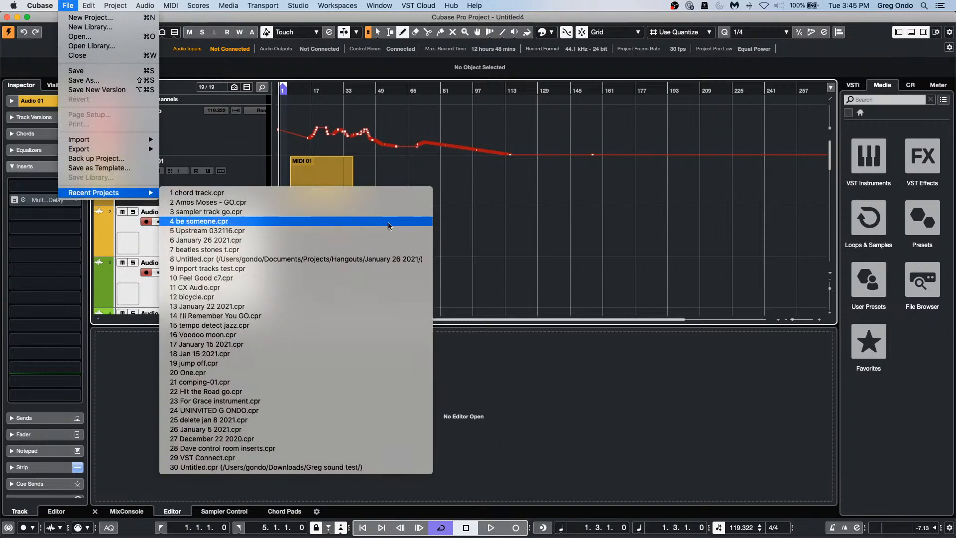
click(387, 241)
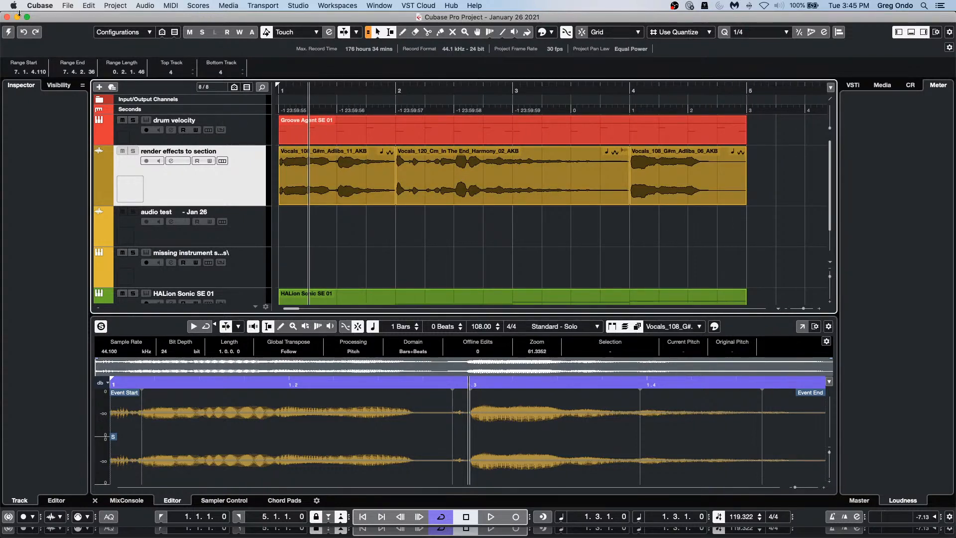
click(7, 33)
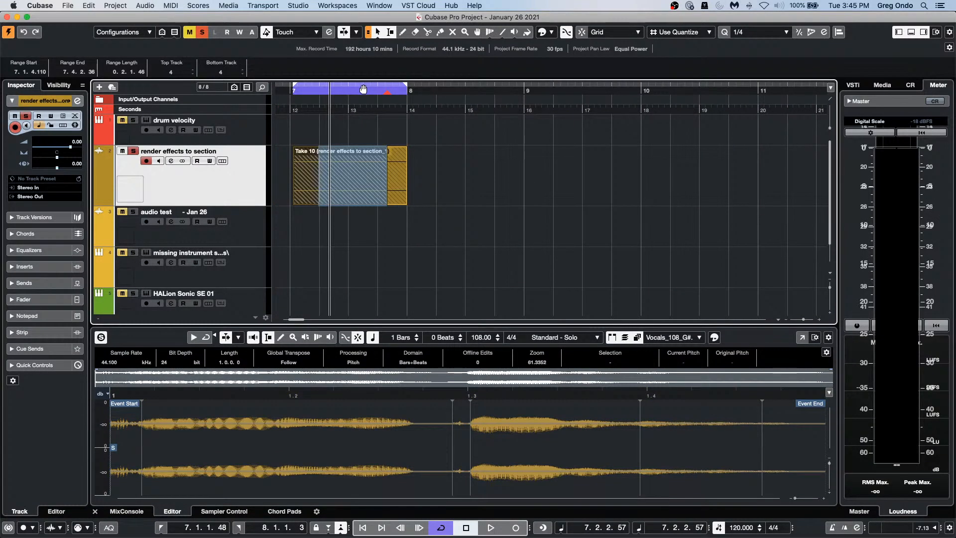
Step: Revert the project to its last saved version, deleting newly recorded files
click(69, 6)
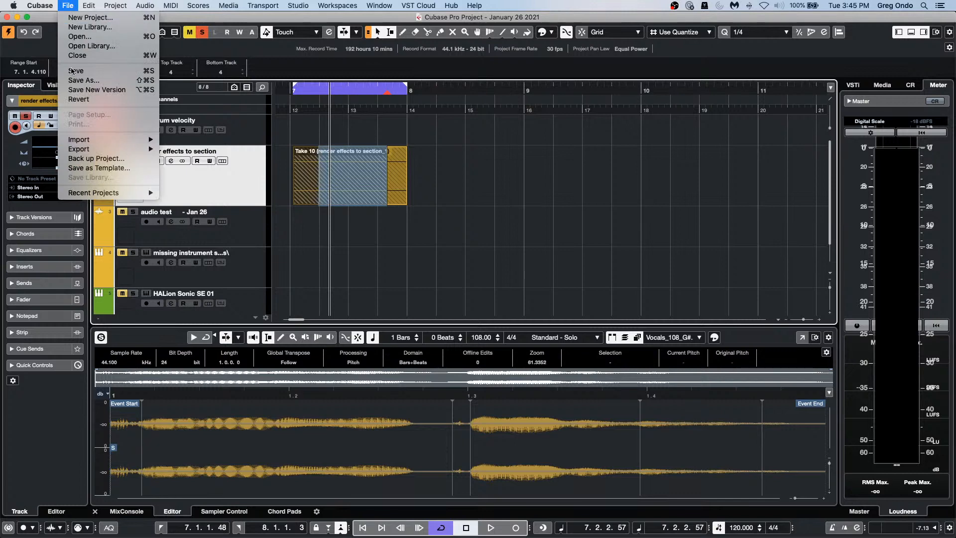
click(78, 99)
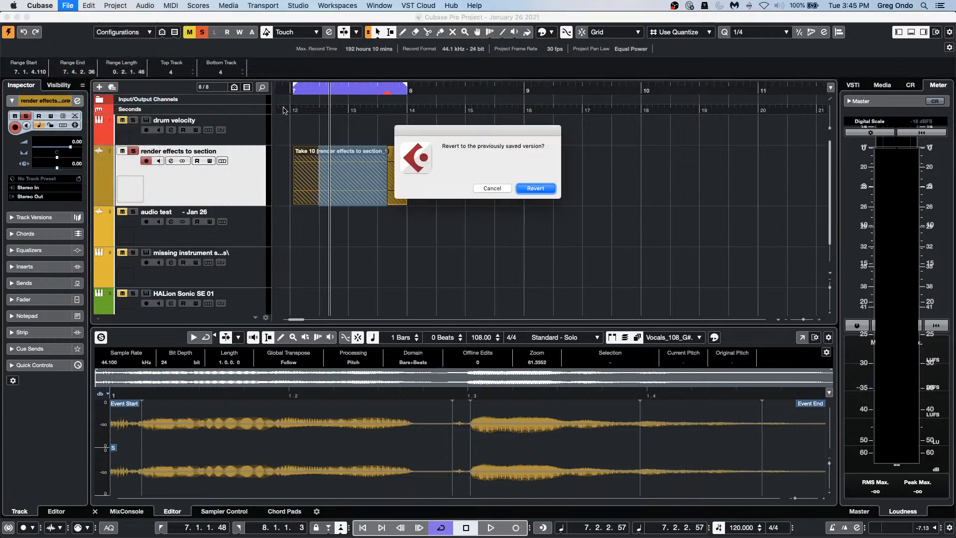
click(535, 188)
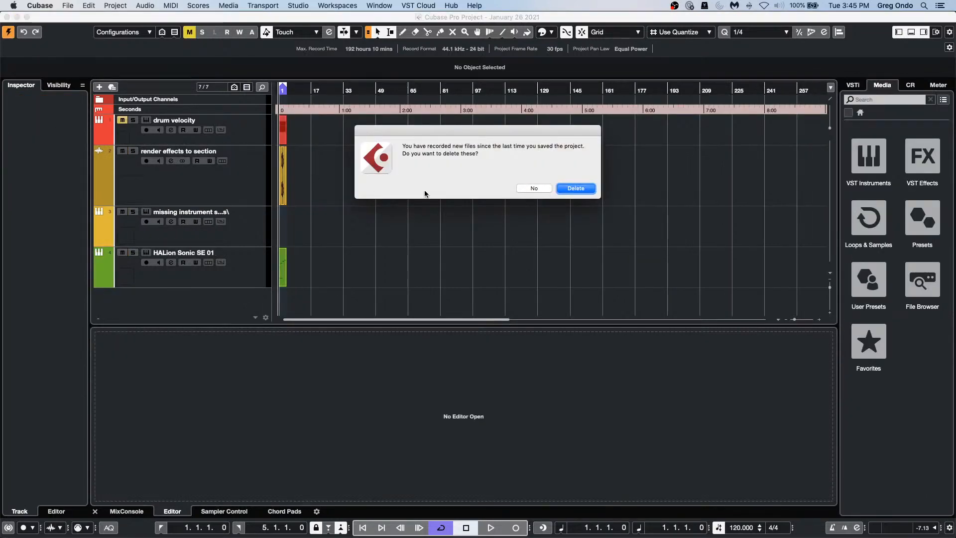
click(576, 188)
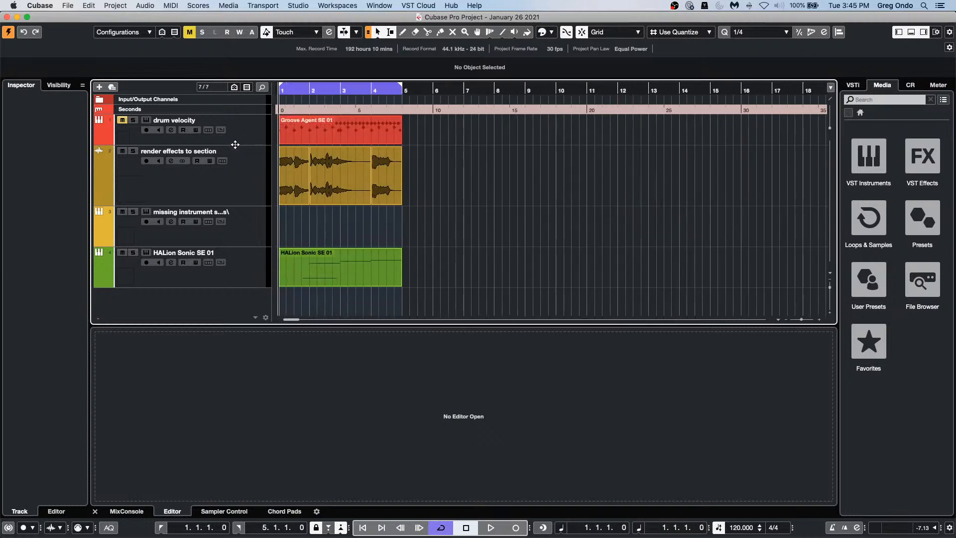
Step: Solo and audition the render effects to section track, then range-select the third vocal event's tail
click(166, 183)
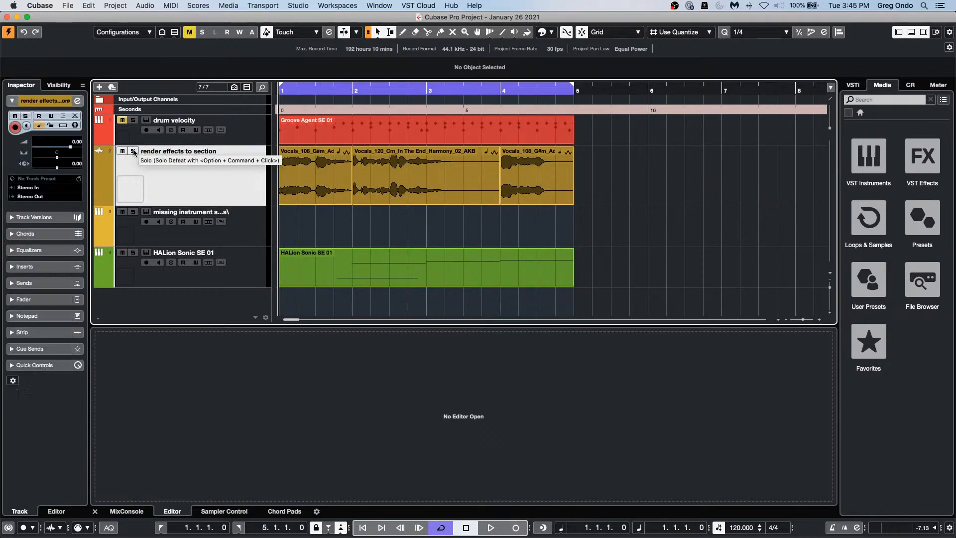
key(s)
key(space)
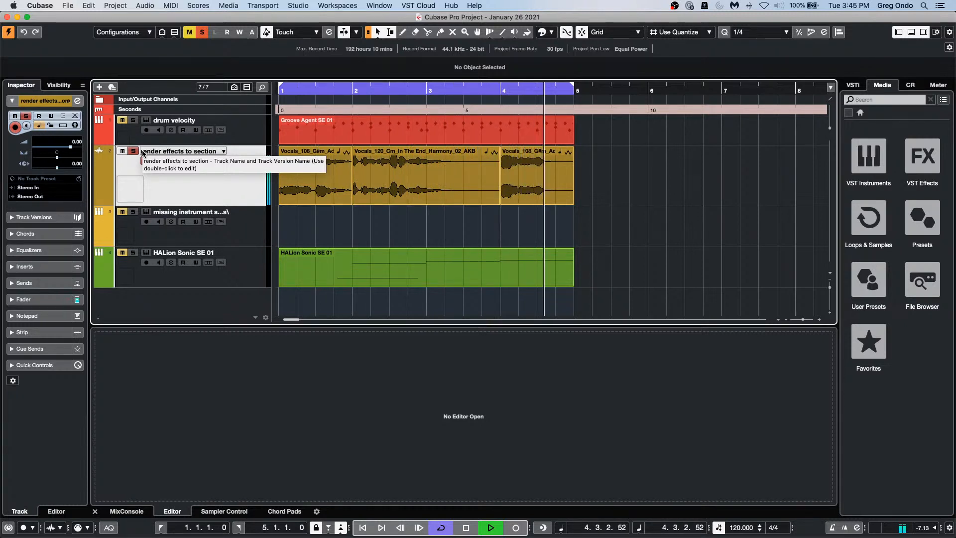
key(space)
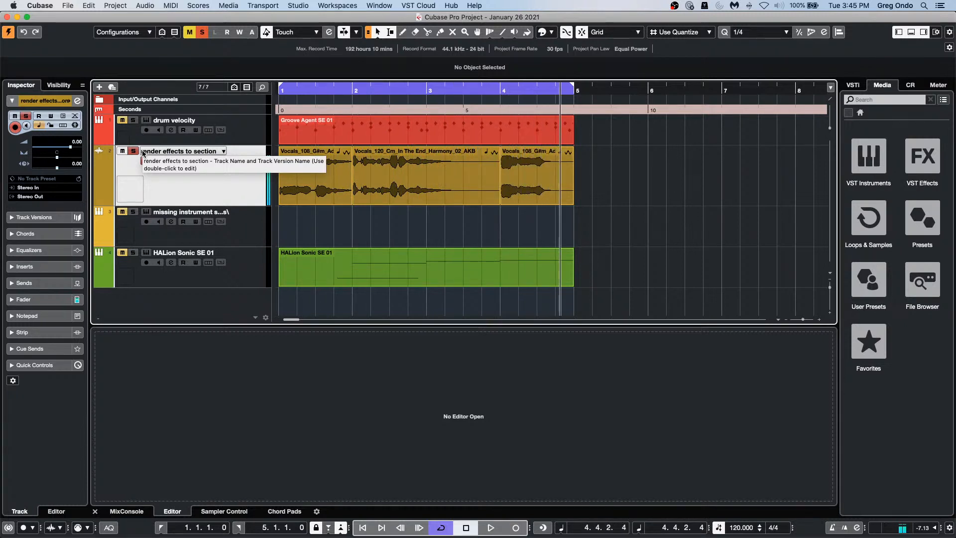
click(519, 169)
drag(518, 169, 567, 171)
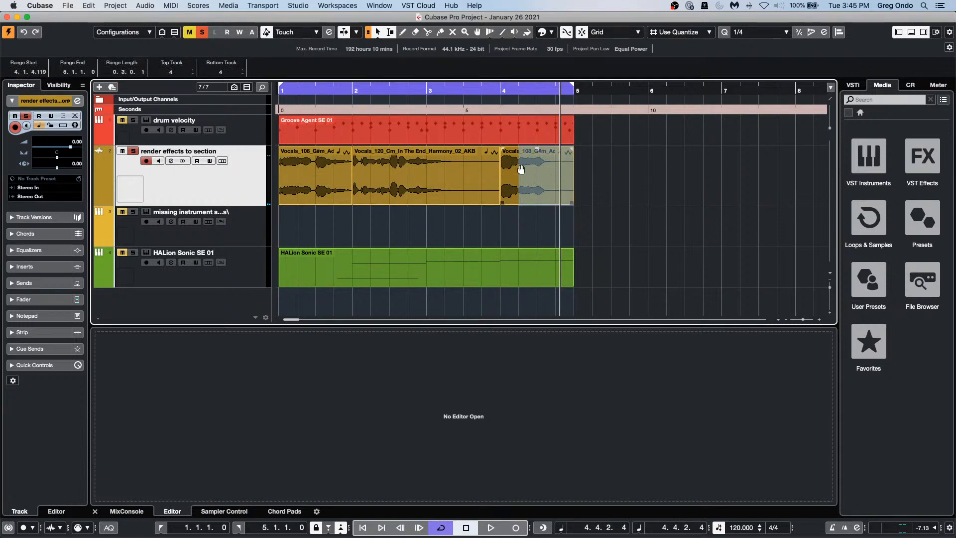
Step: Apply MonoDelay from Audio > Plug-ins > Default > Delay to the selected range
click(143, 5)
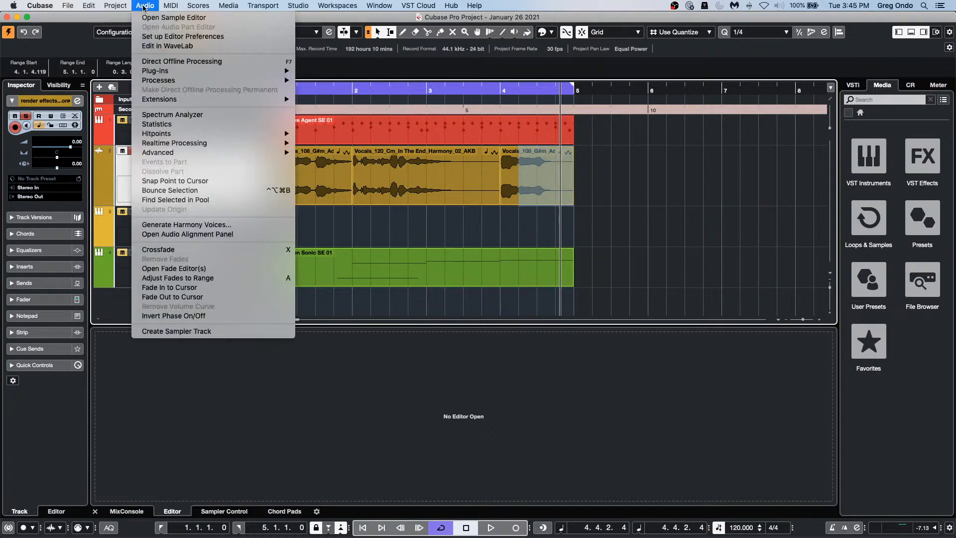
mouse_move(167, 75)
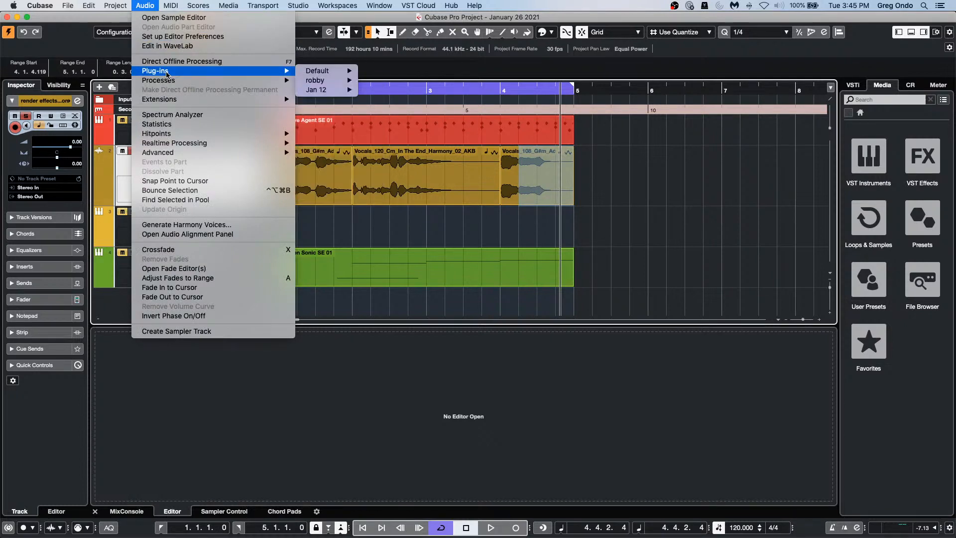
mouse_move(323, 72)
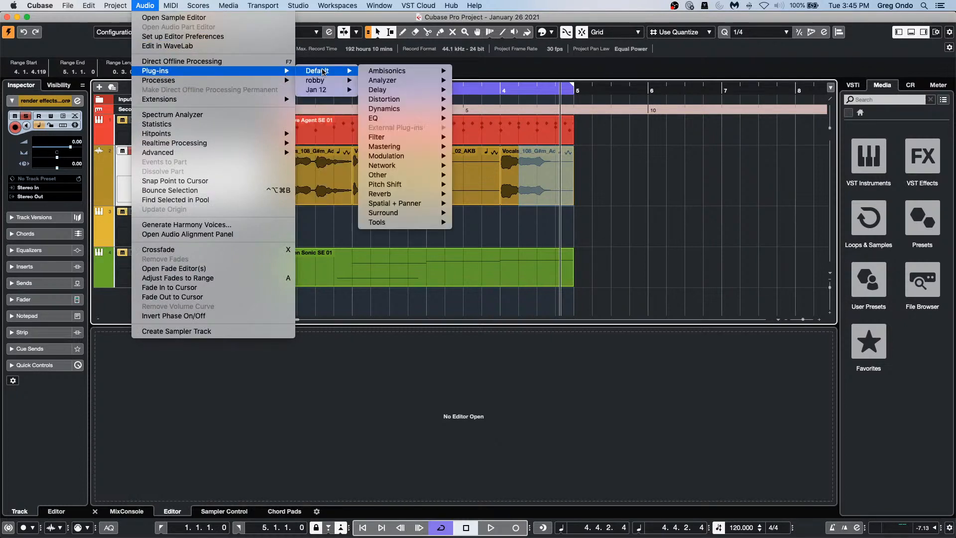
mouse_move(408, 90)
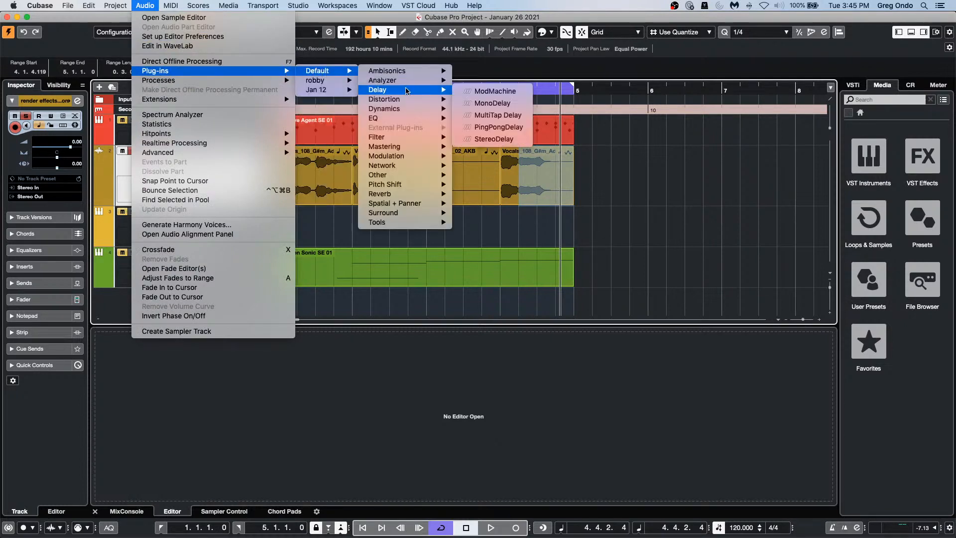
click(518, 104)
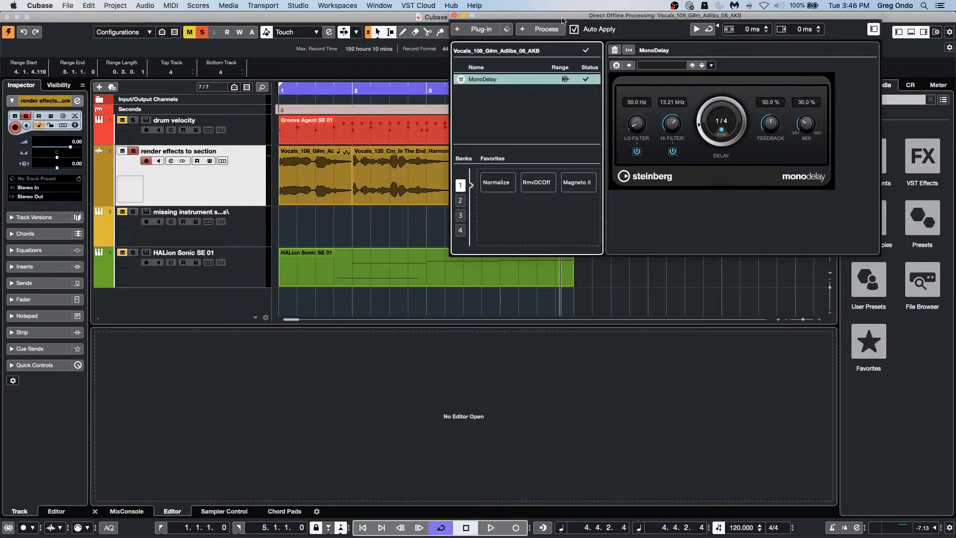
Step: Close Direct Offline Processing and play back the vocals from slightly earlier
click(455, 16)
drag(444, 91, 434, 91)
key(space)
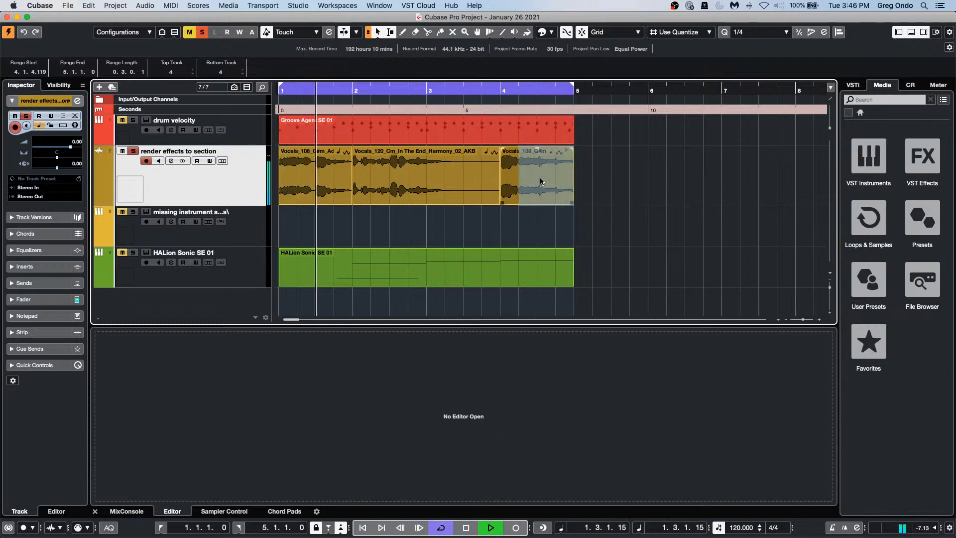
key(space)
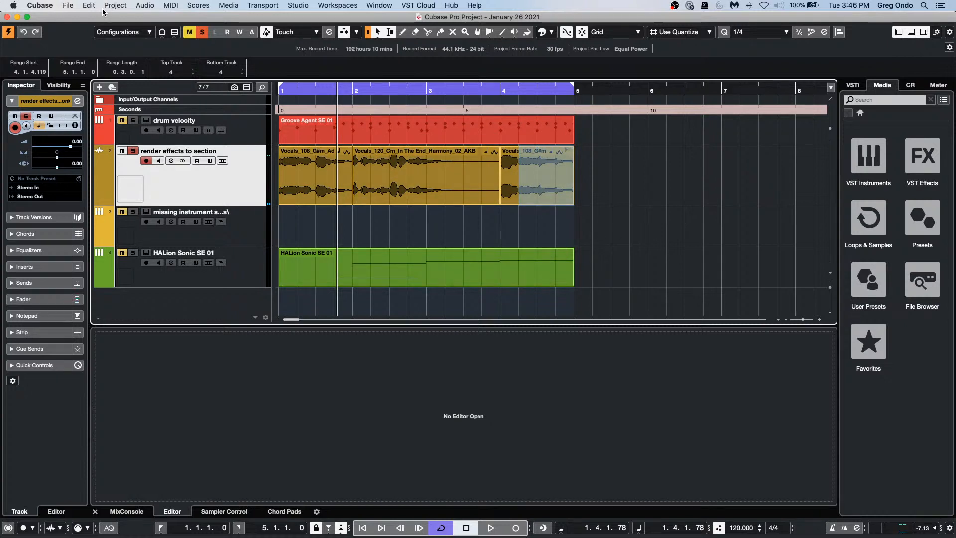
Step: Delete all offline processes from the vocal event and play from just before bar 4
key(F7)
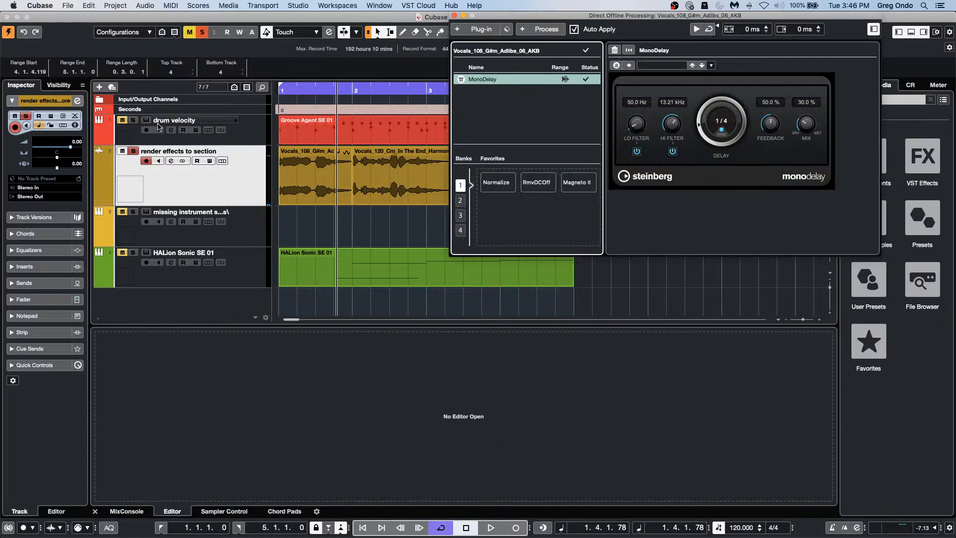
right_click(502, 82)
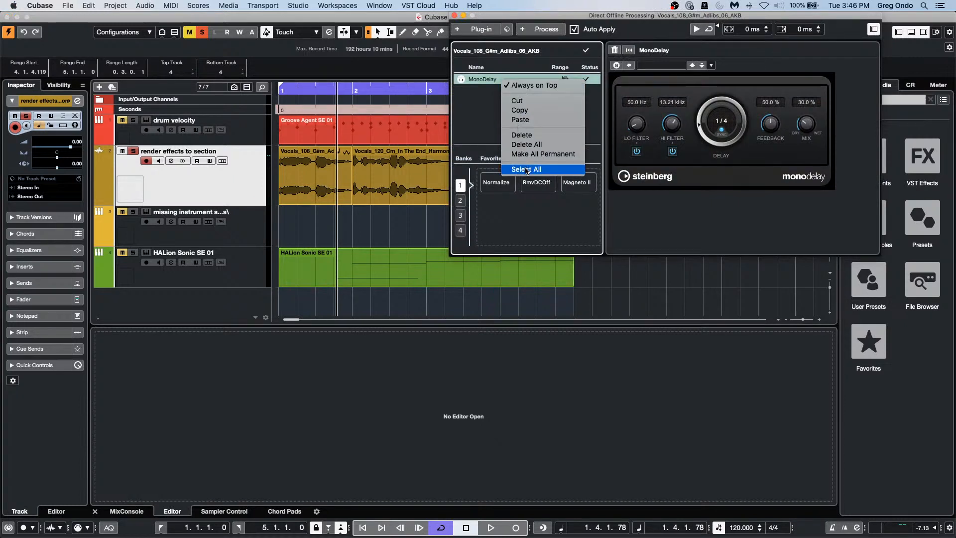
click(556, 134)
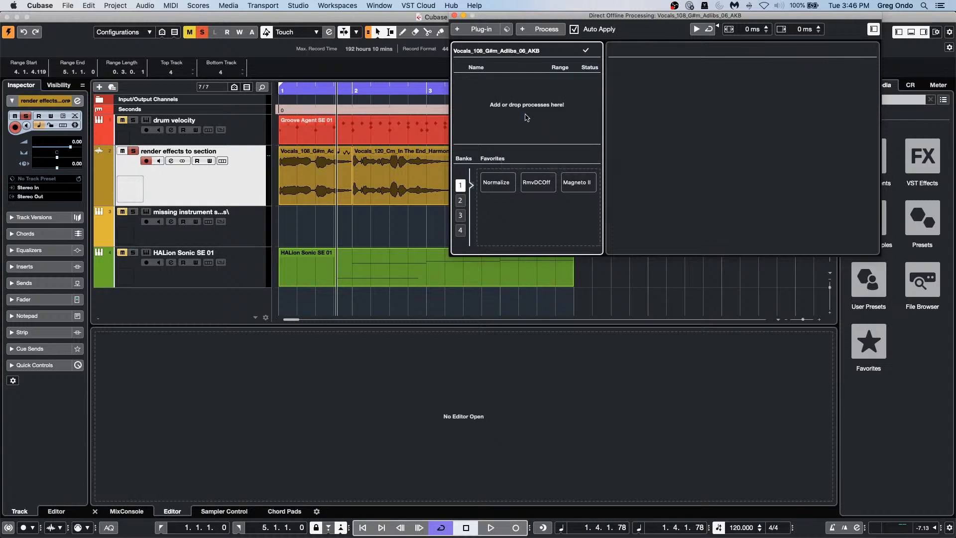
click(454, 15)
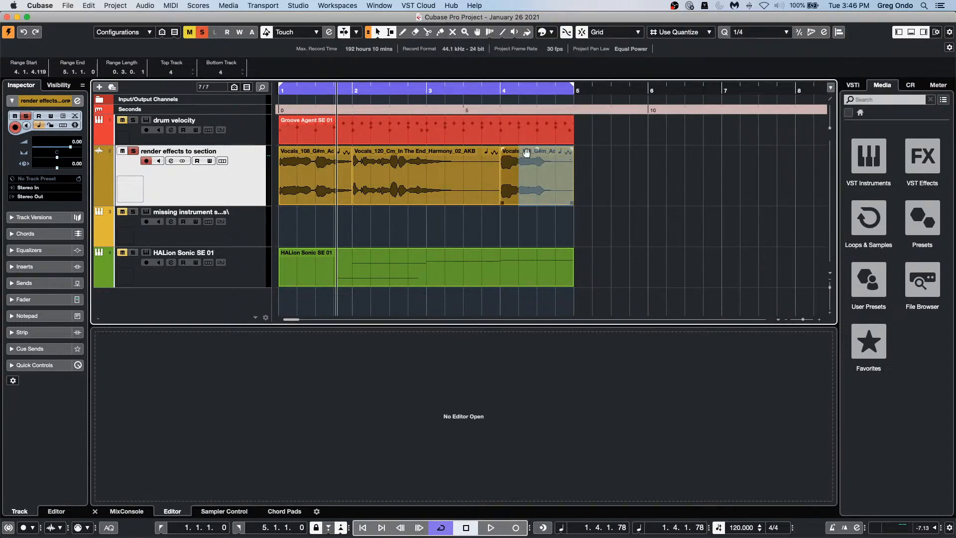
key(space)
click(500, 88)
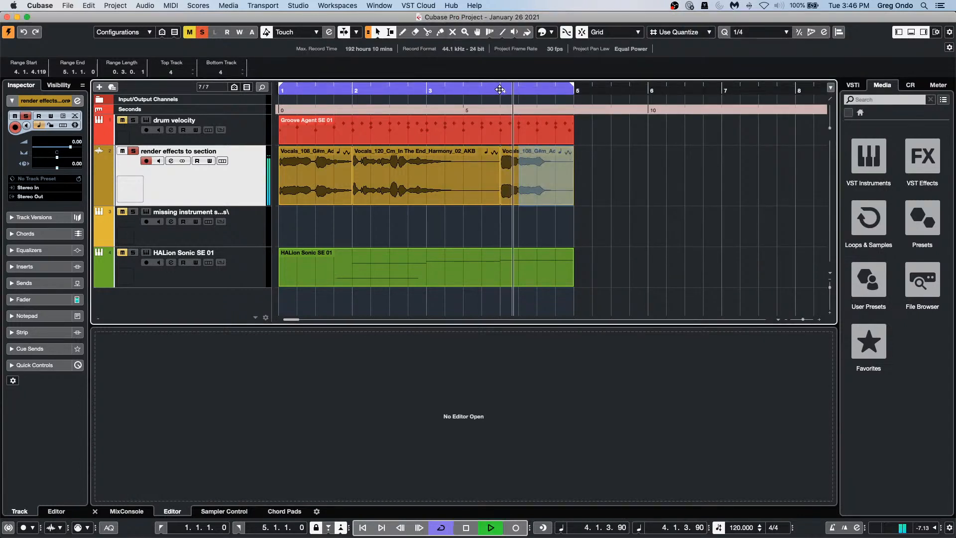
key(space)
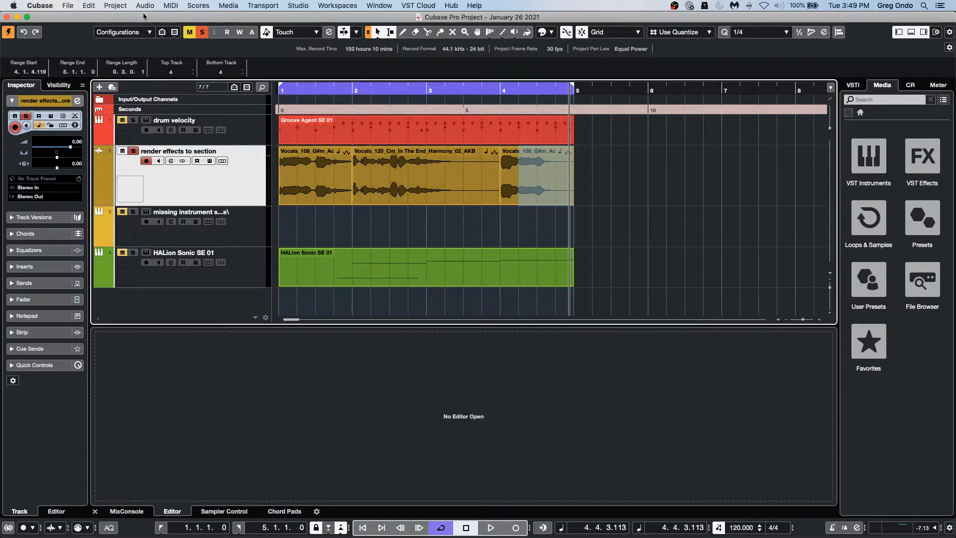
Step: Open tempo detect jazz.cpr from Recent Projects and activate it
click(67, 6)
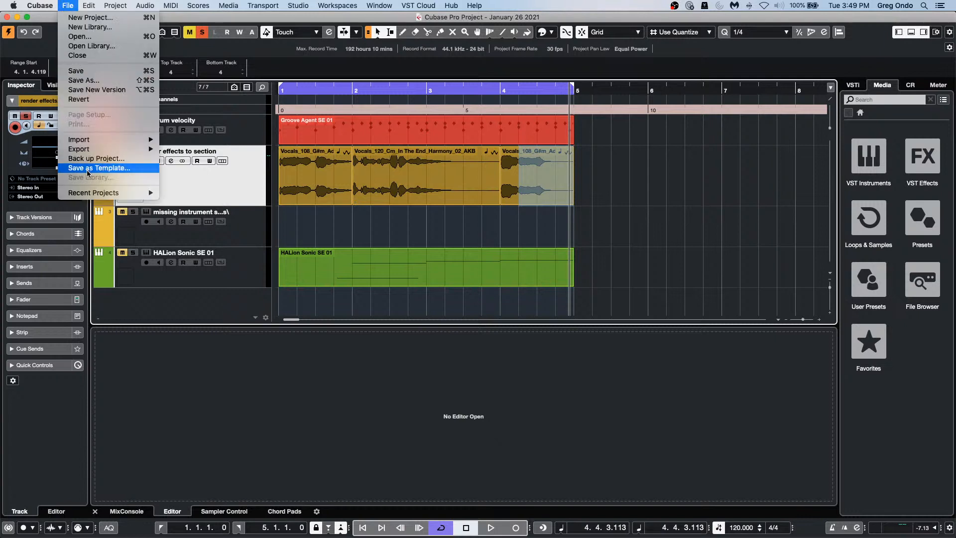
mouse_move(95, 192)
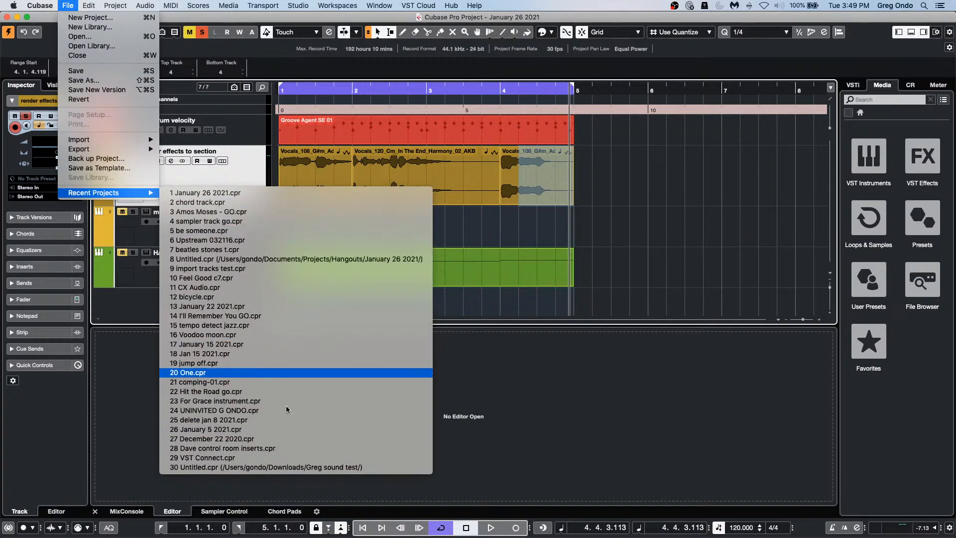
click(316, 324)
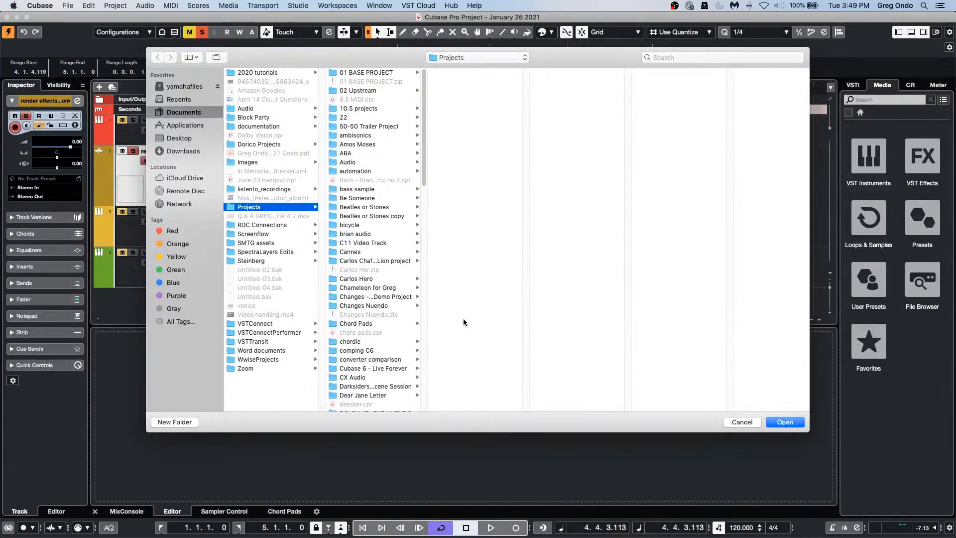
click(785, 422)
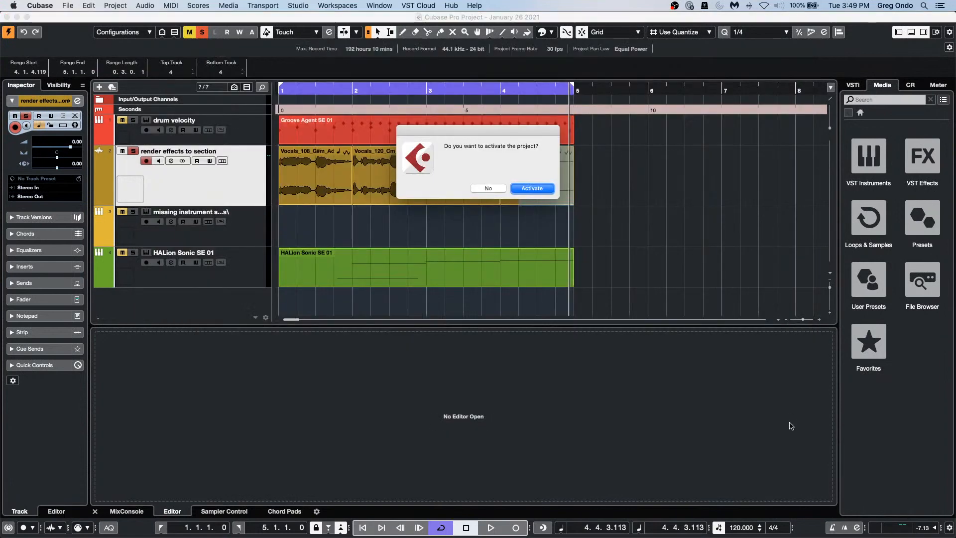
click(527, 188)
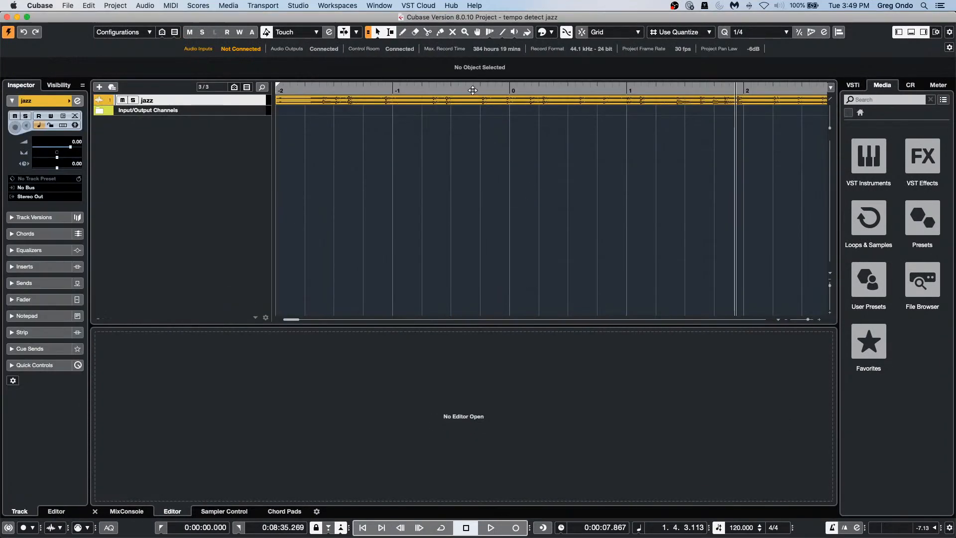
Step: Enlarge the jazz track, zoom out to the whole recording and play it from the start
drag(257, 104, 254, 165)
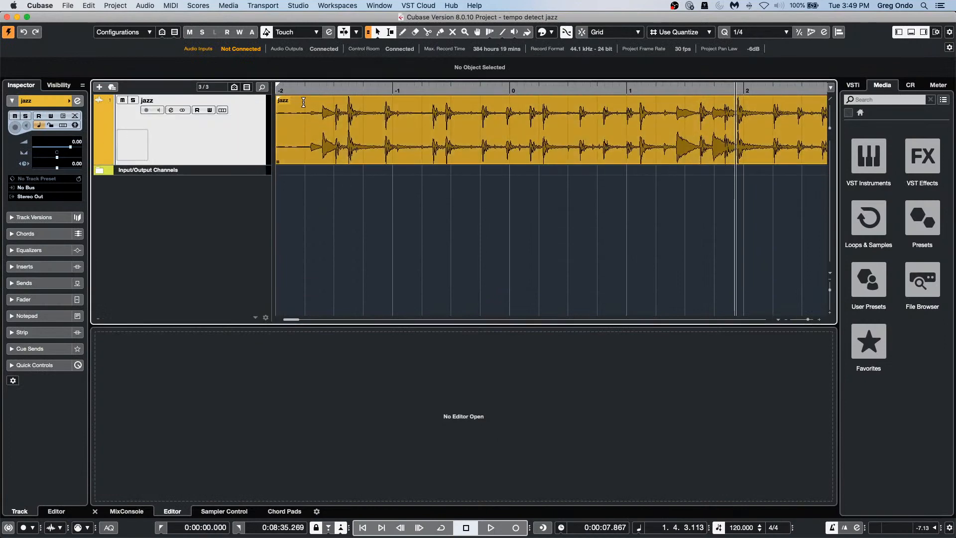
click(327, 92)
drag(327, 92, 283, 46)
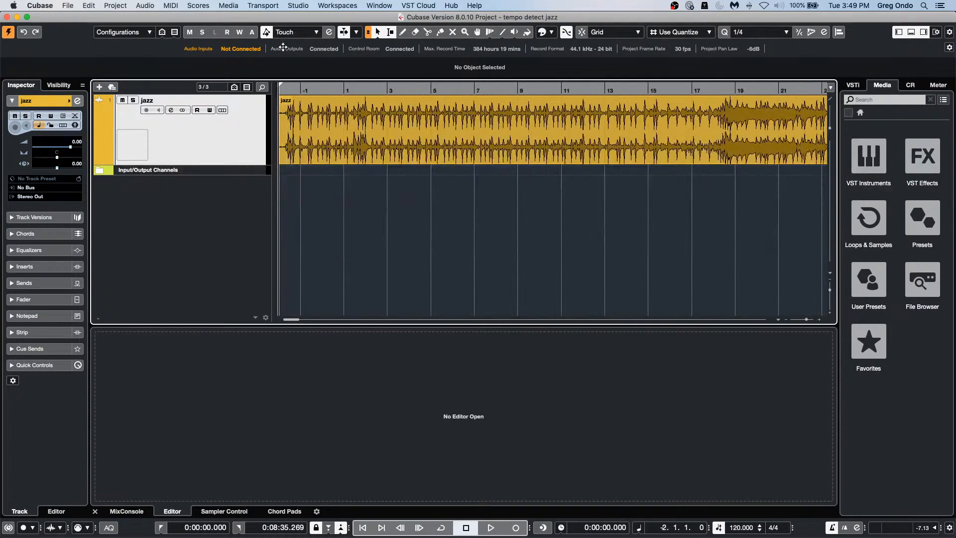
key(space)
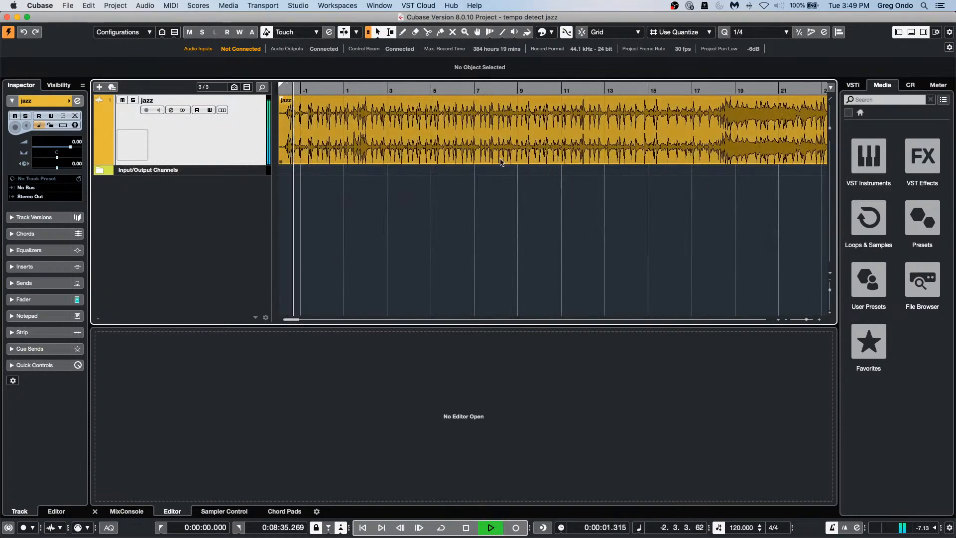
Step: Run Tempo Detection on the jazz event with Analyze and Offbeat Correction, then close the panel
click(396, 150)
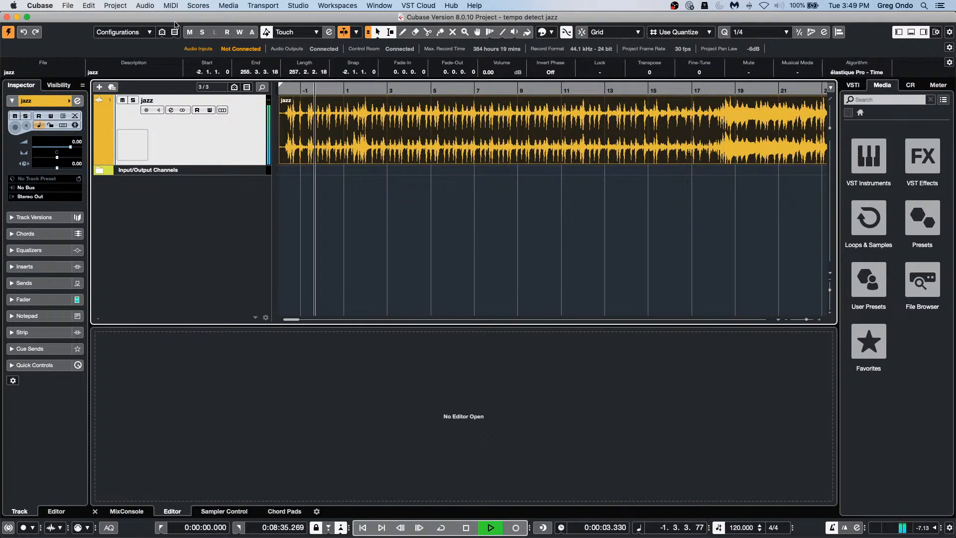
click(116, 6)
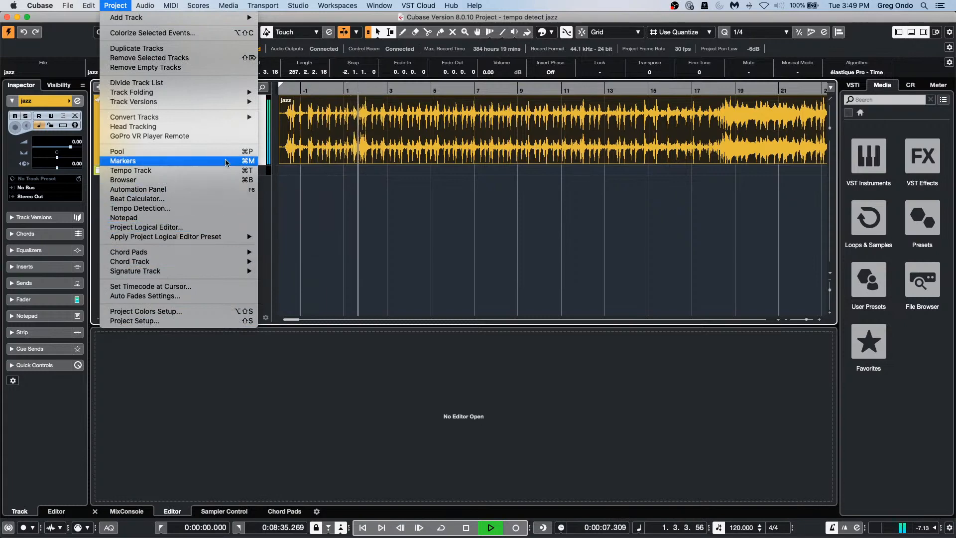
click(191, 209)
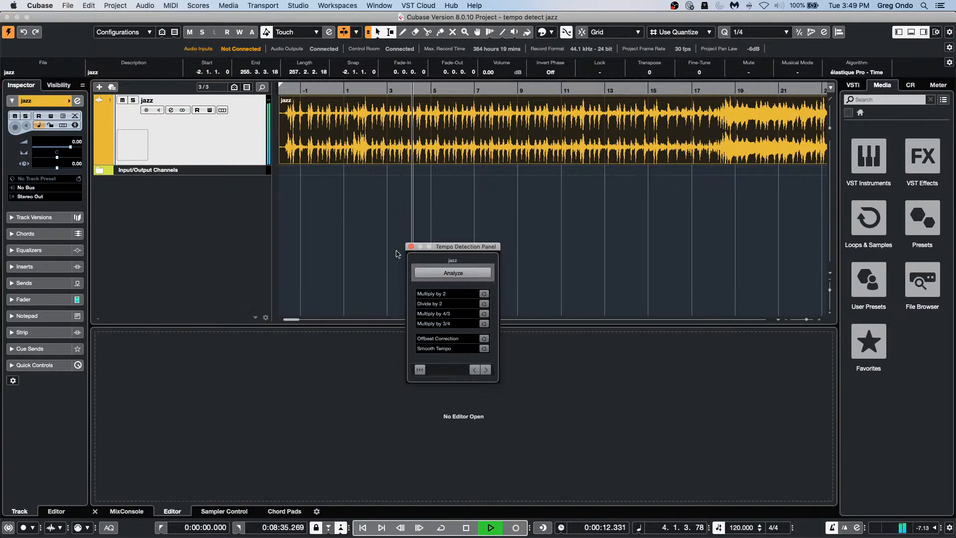
click(454, 274)
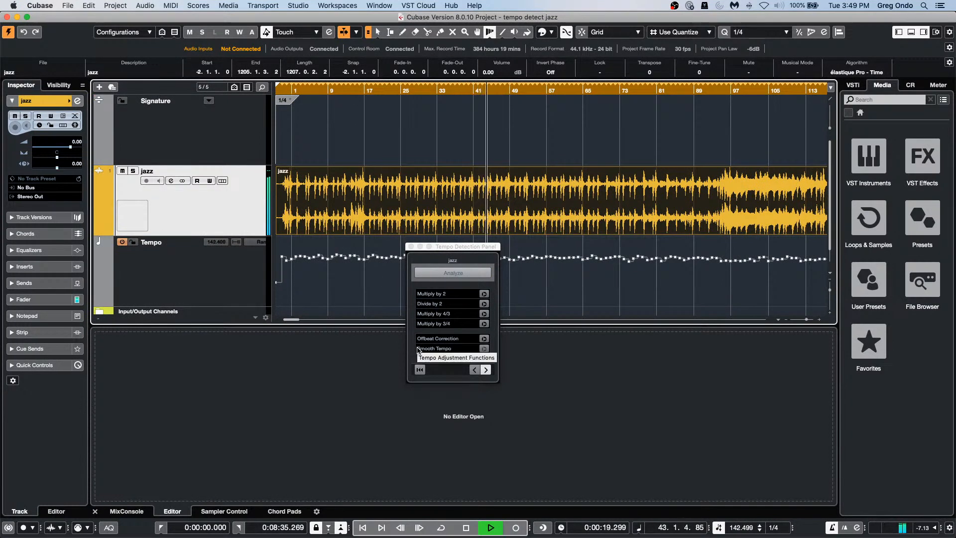
click(484, 339)
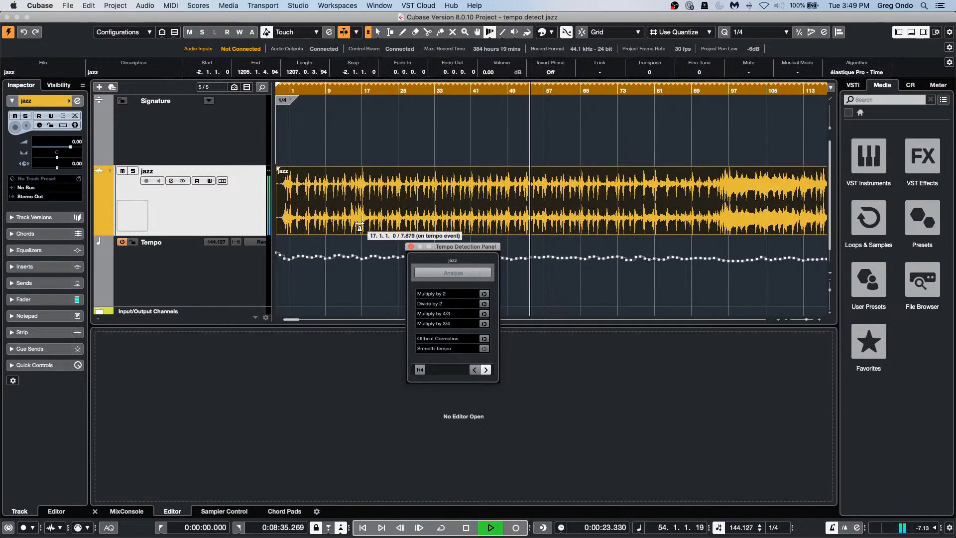
click(411, 246)
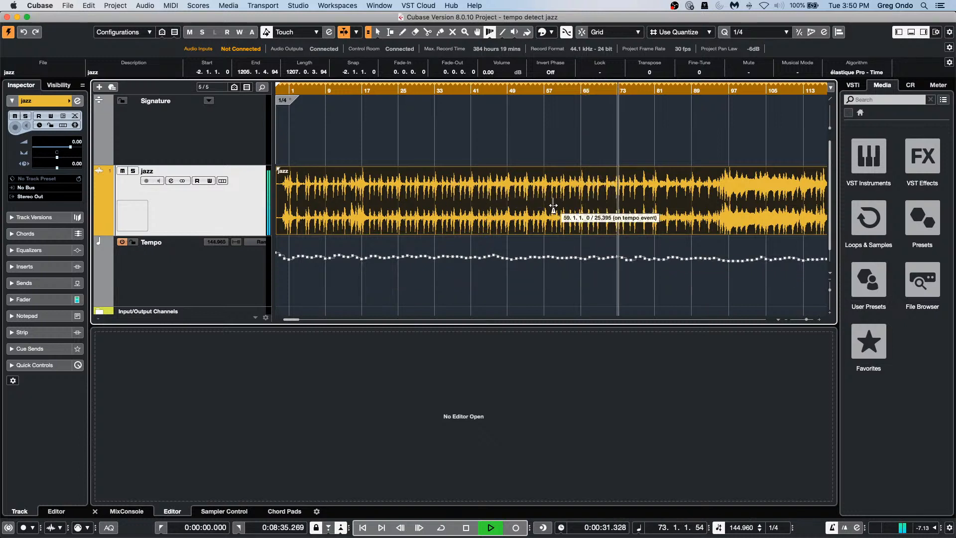
Step: Apply Audio > Advanced > Set Definition From Tempo with all tracks set to musical time base
click(133, 5)
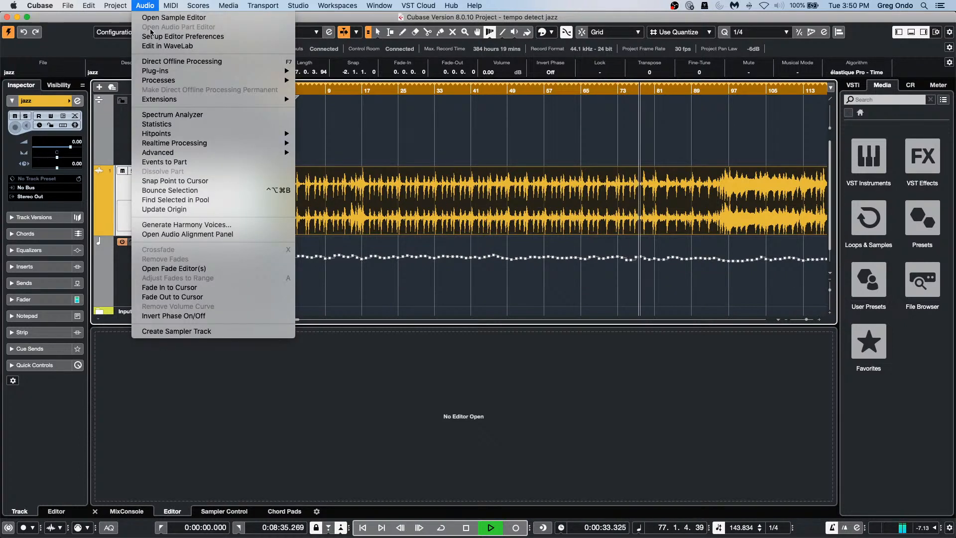
mouse_move(174, 132)
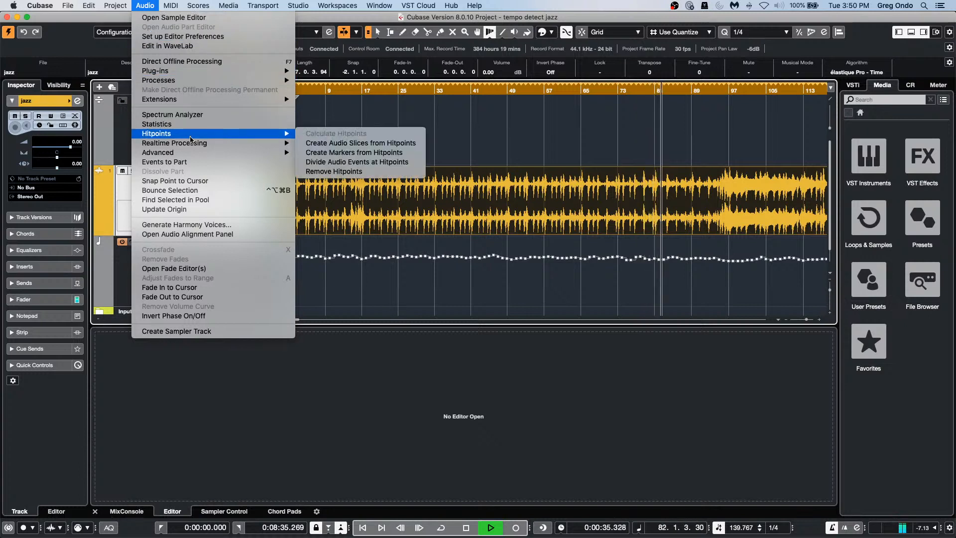
mouse_move(269, 152)
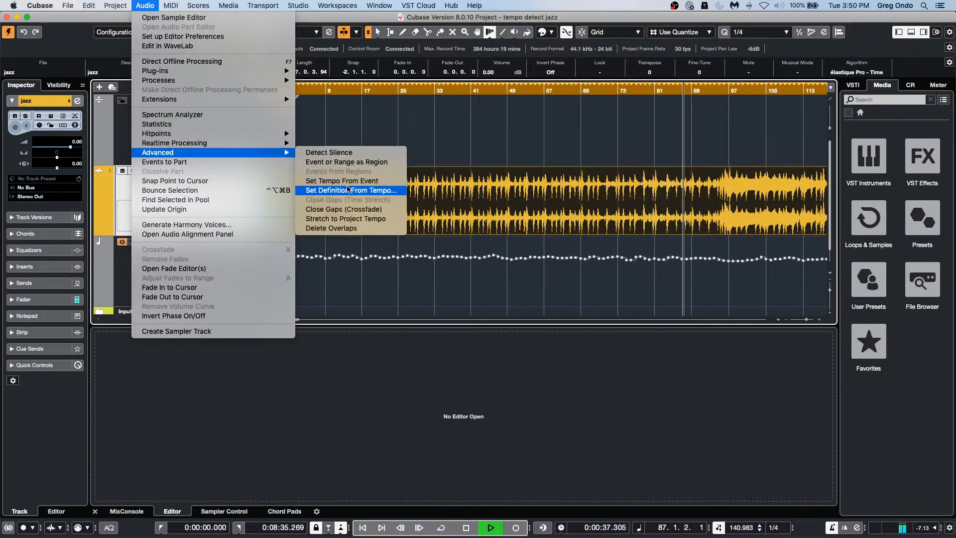
click(348, 191)
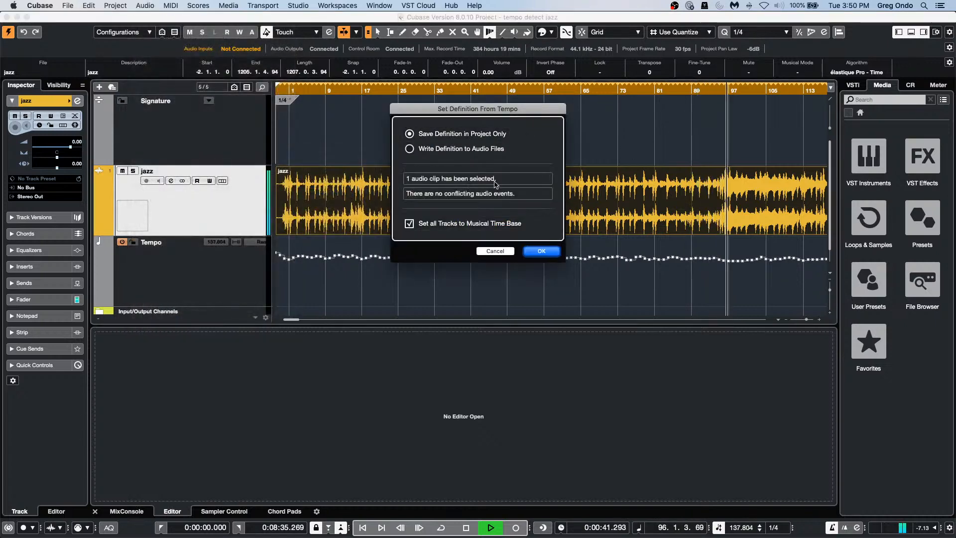
click(538, 251)
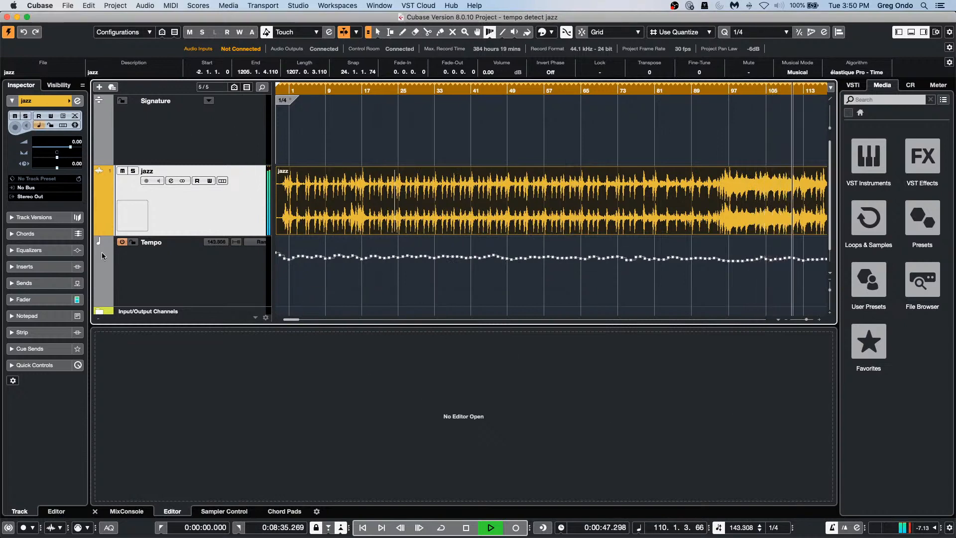
Step: Compare playback with the detected tempo map switched off, on, and off again
click(121, 243)
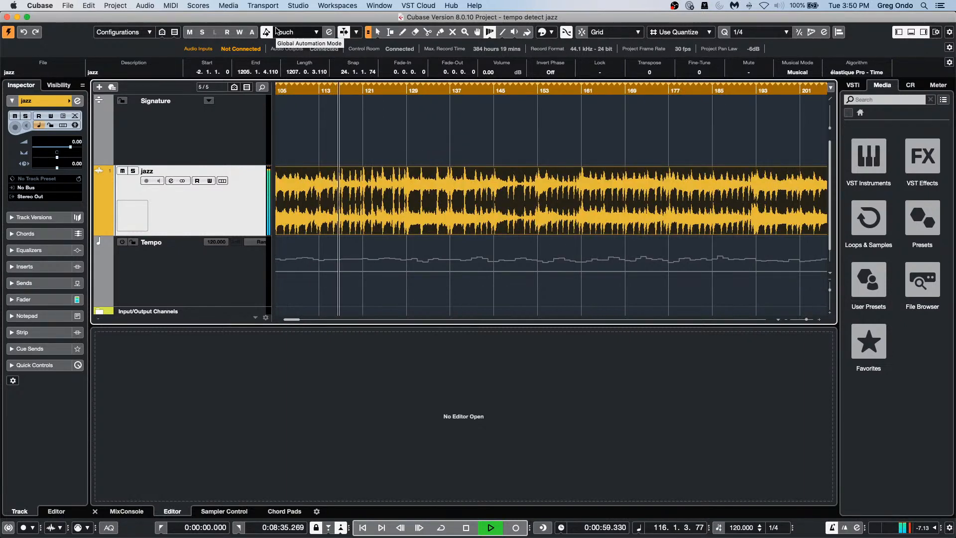
key(space)
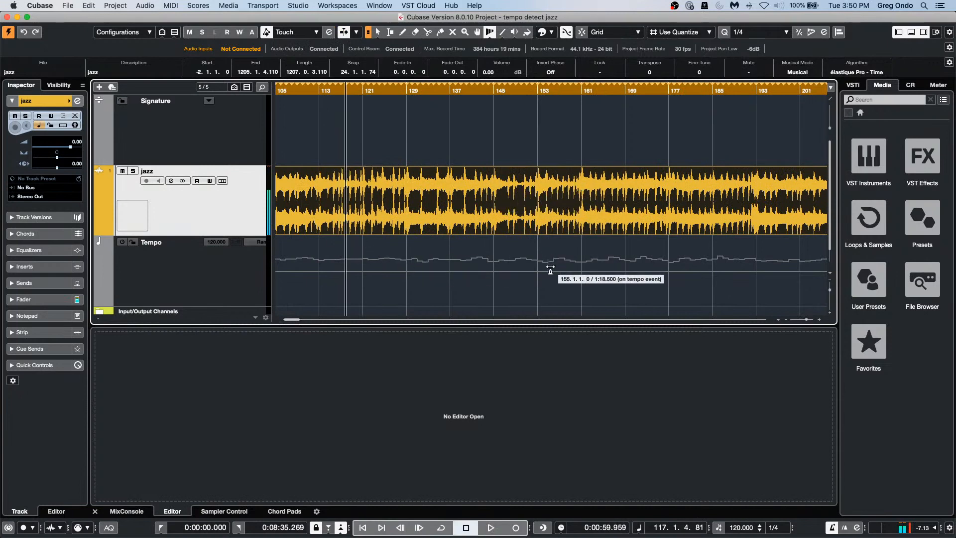
click(121, 243)
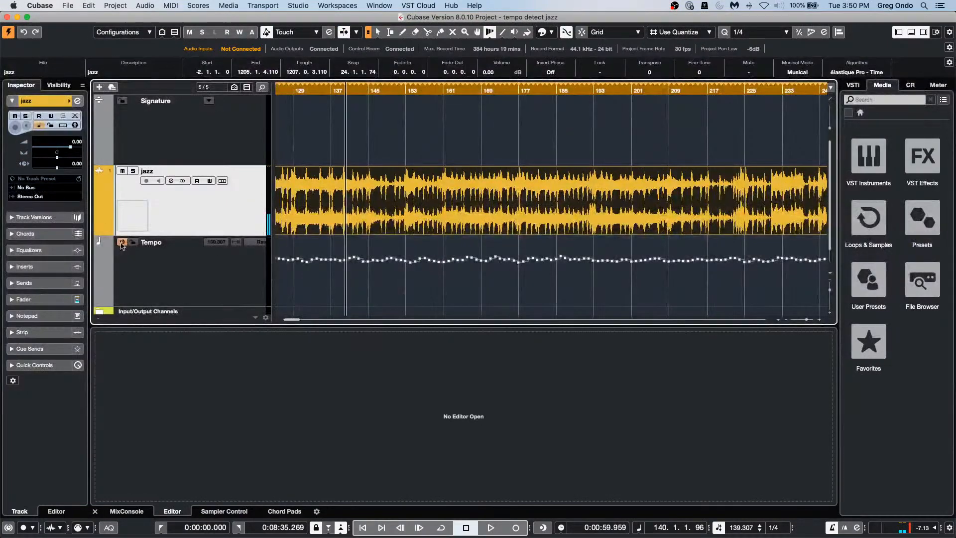
click(123, 243)
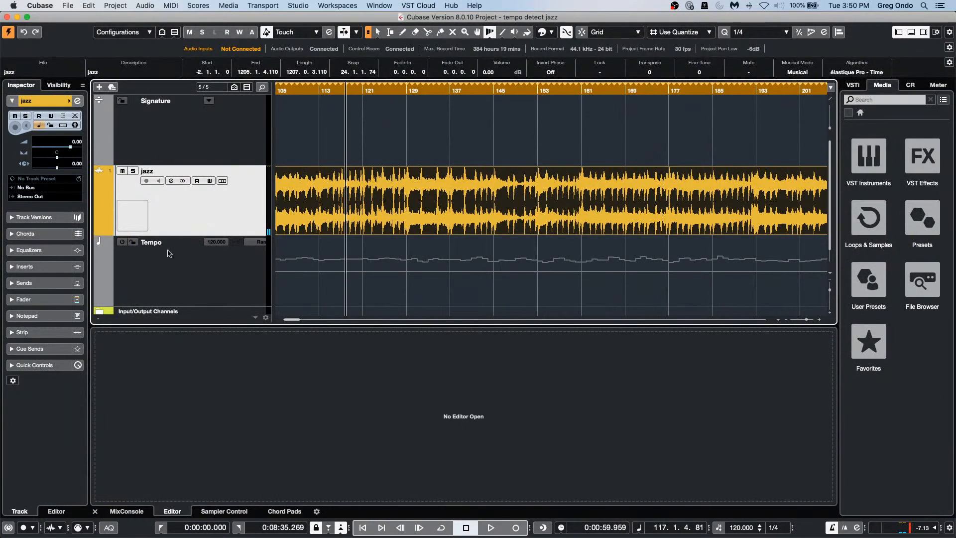
Step: Create a new Tempo track version (v2) with a single 120 BPM event and select the Draw tool
click(203, 247)
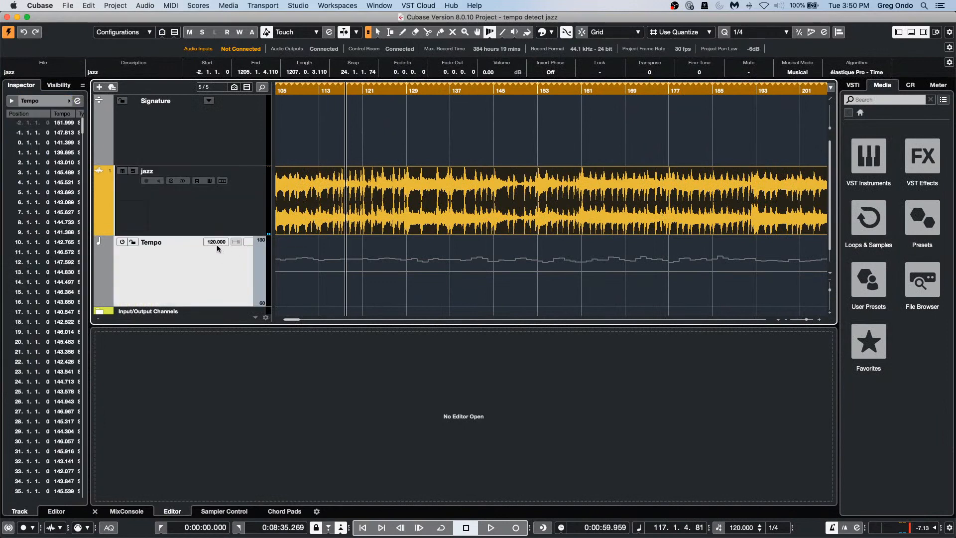
click(199, 242)
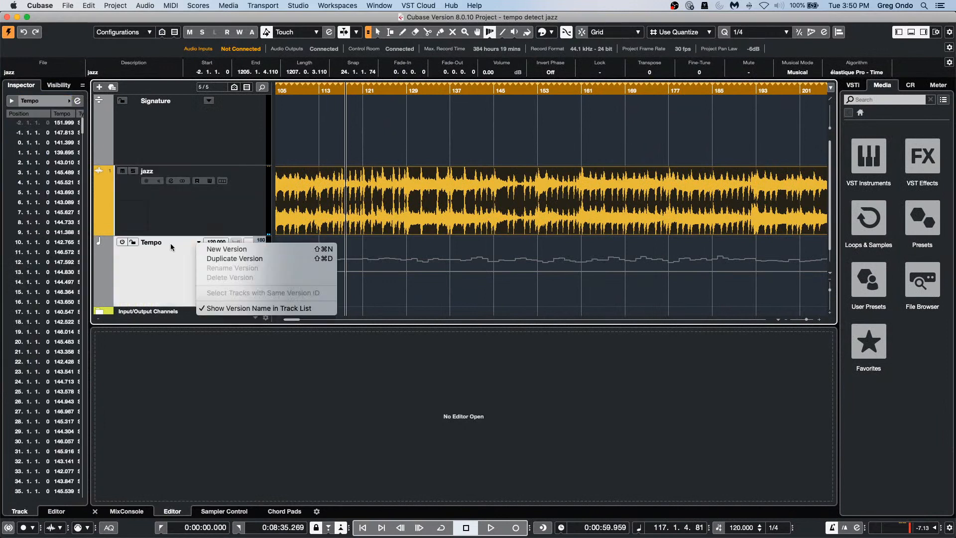
click(297, 251)
right_click(387, 267)
click(417, 268)
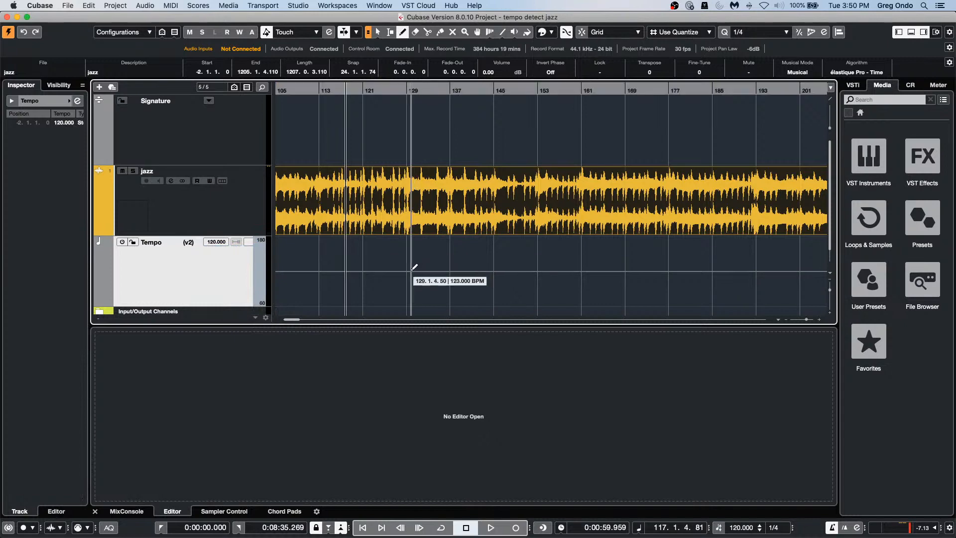
Step: Enable the tempo track and draw a tempo curve across bars 129–176, ending at 151 BPM
click(122, 242)
mouse_move(427, 273)
mouse_down()
mouse_move(573, 273)
mouse_move(609, 296)
mouse_up()
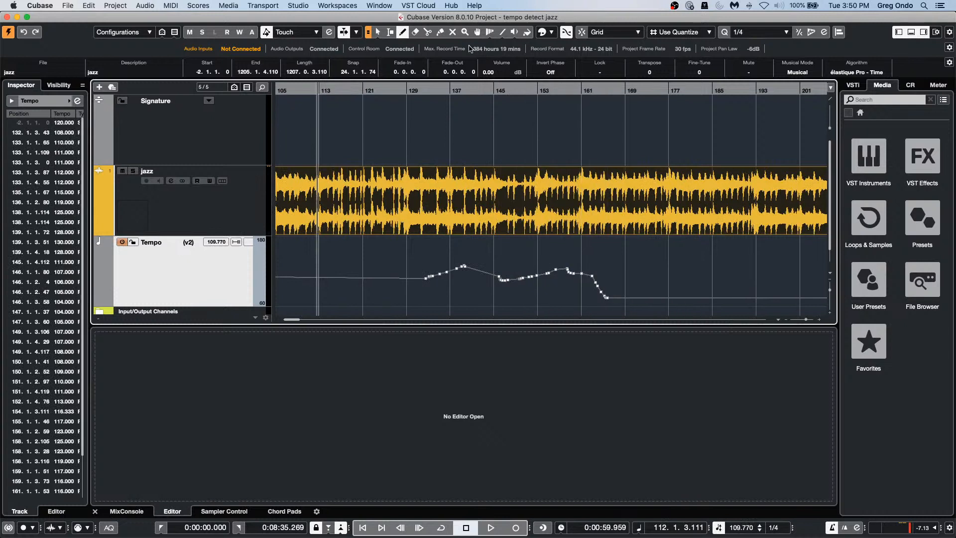
click(412, 88)
key(space)
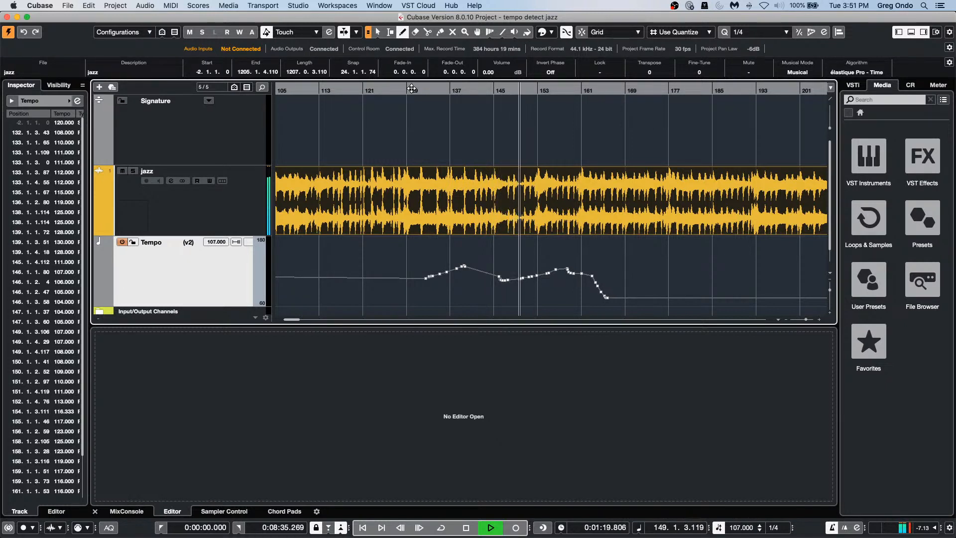
drag(593, 277, 670, 267)
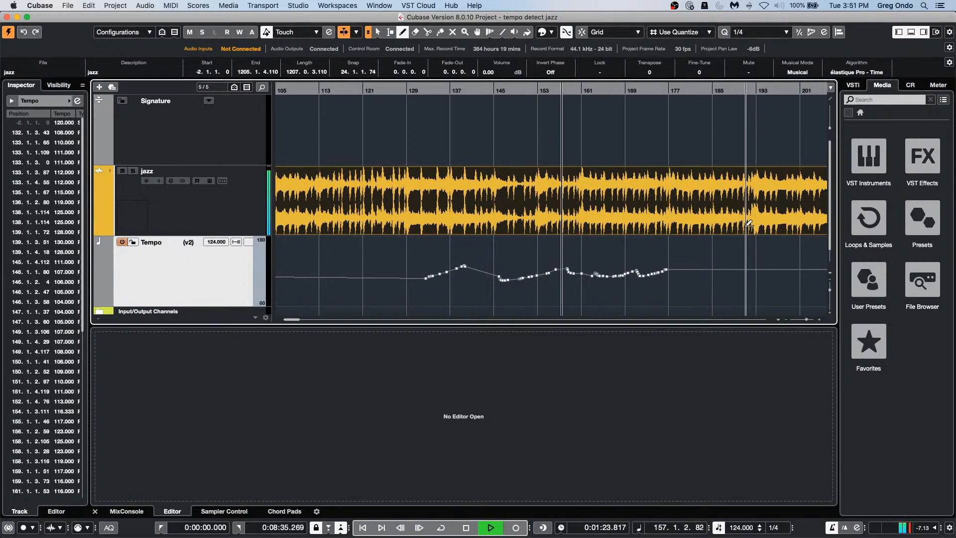
click(668, 253)
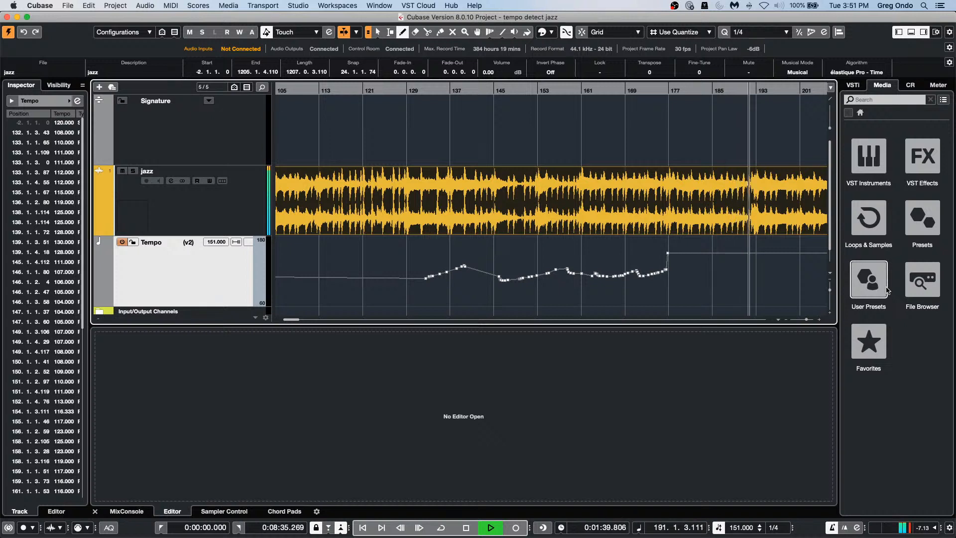
key(space)
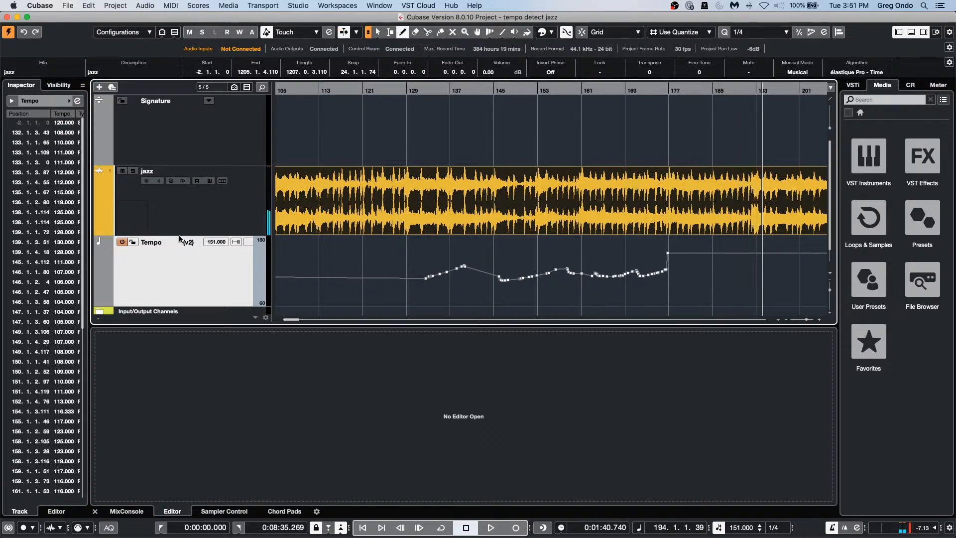
click(147, 6)
mouse_move(185, 82)
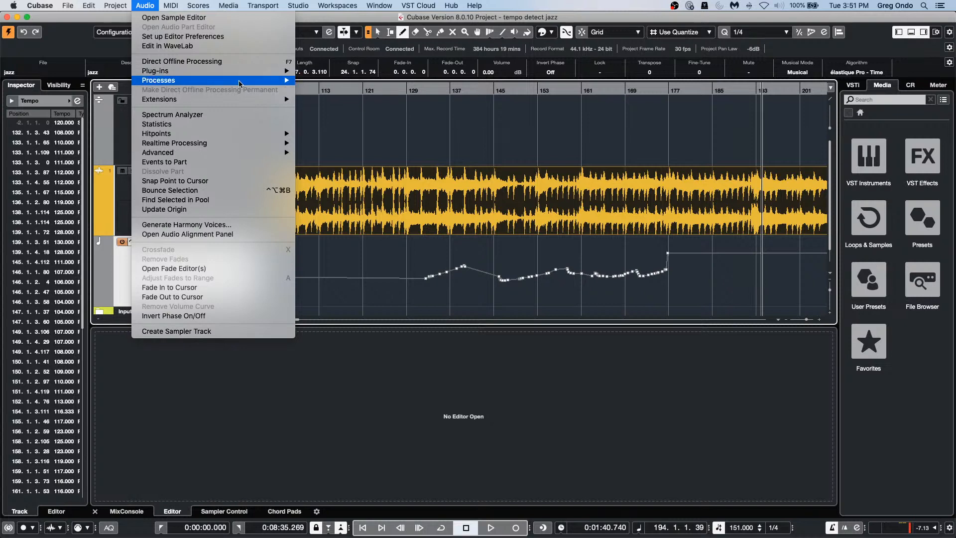
mouse_move(239, 153)
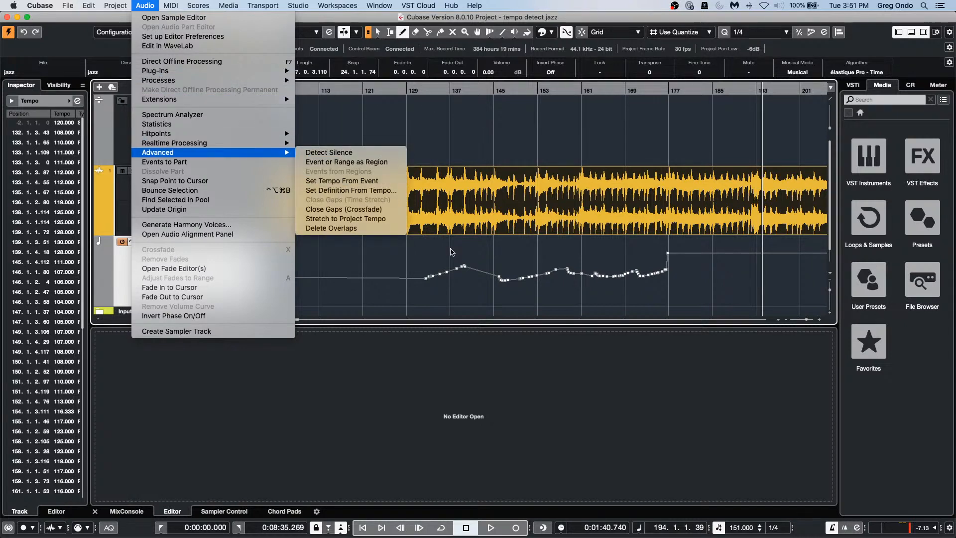
click(537, 252)
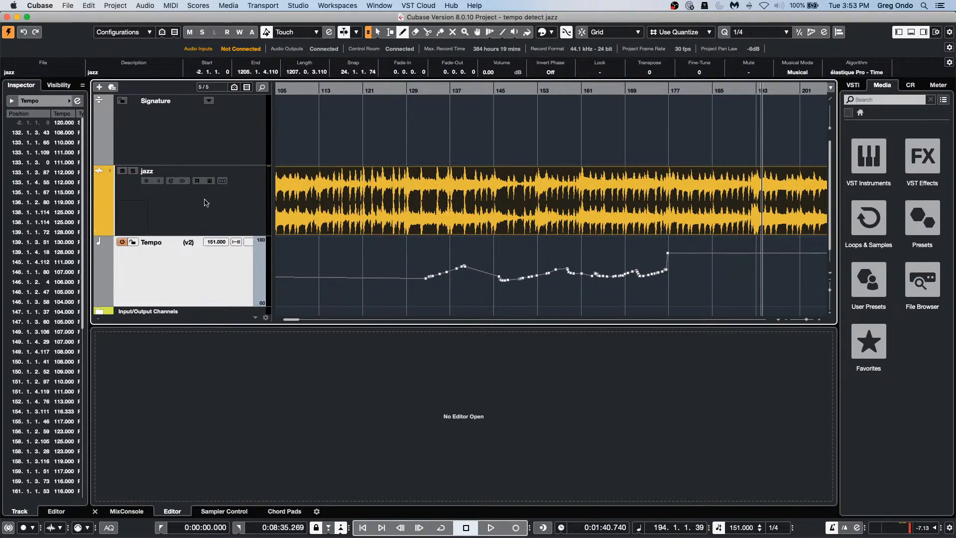
click(187, 213)
Step: Add a HALion Sonic 01 instrument track below the jazz track and close its instrument window
right_click(187, 212)
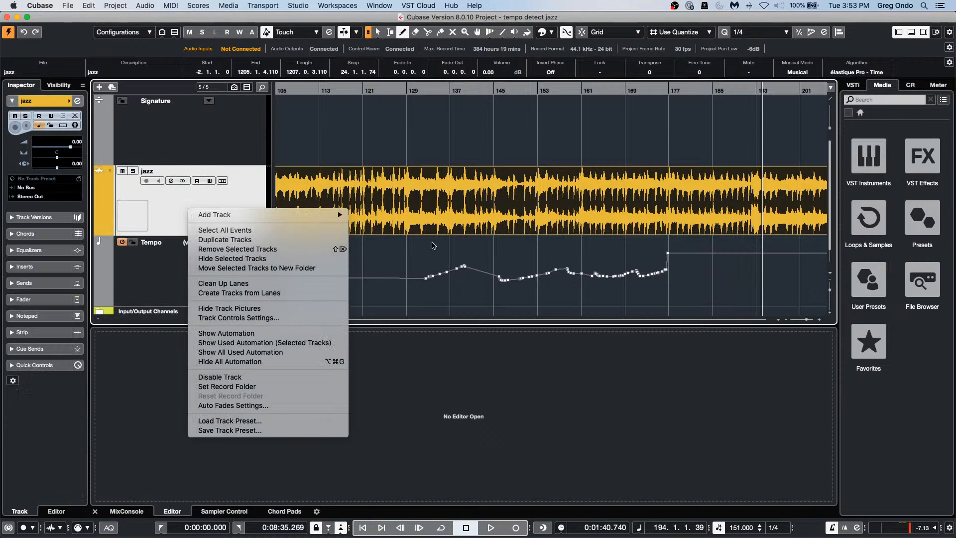
mouse_move(219, 215)
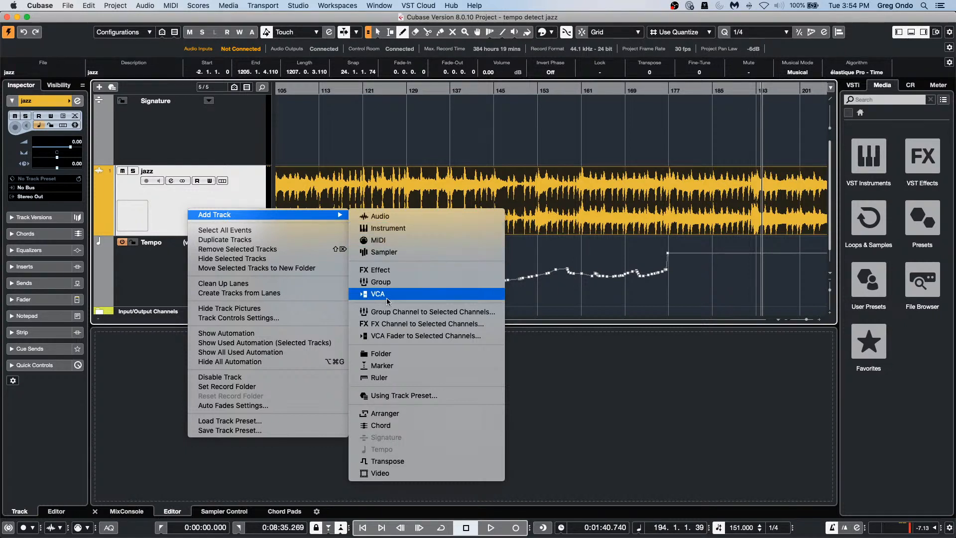
mouse_move(289, 214)
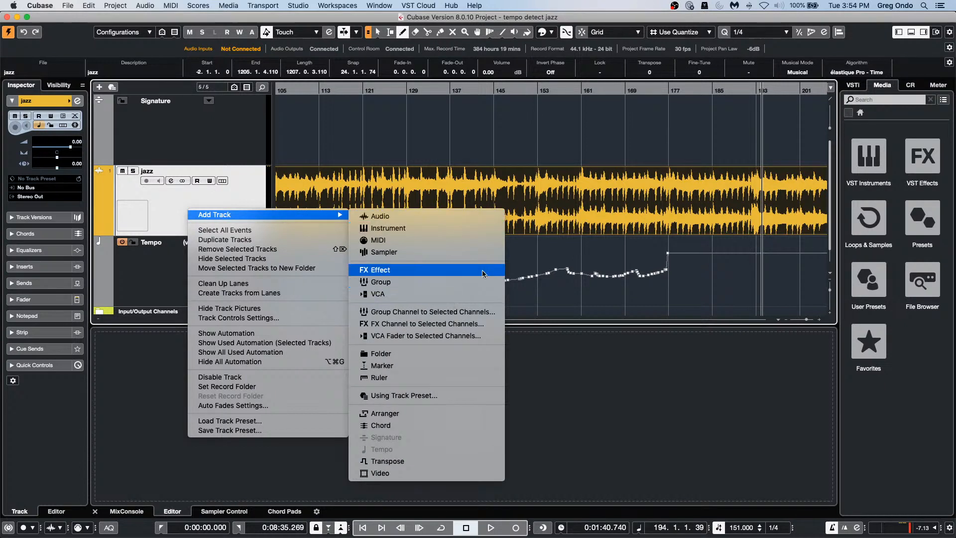
click(426, 227)
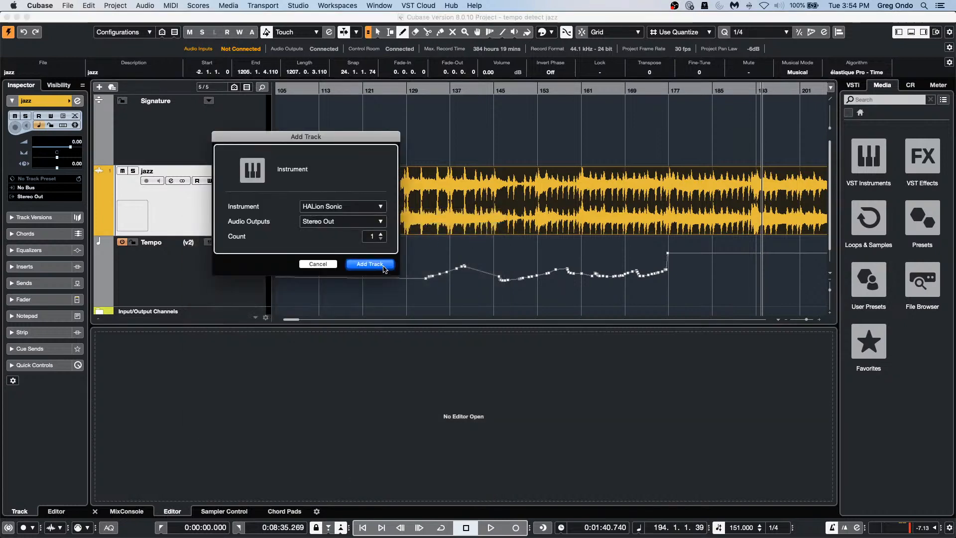
click(376, 264)
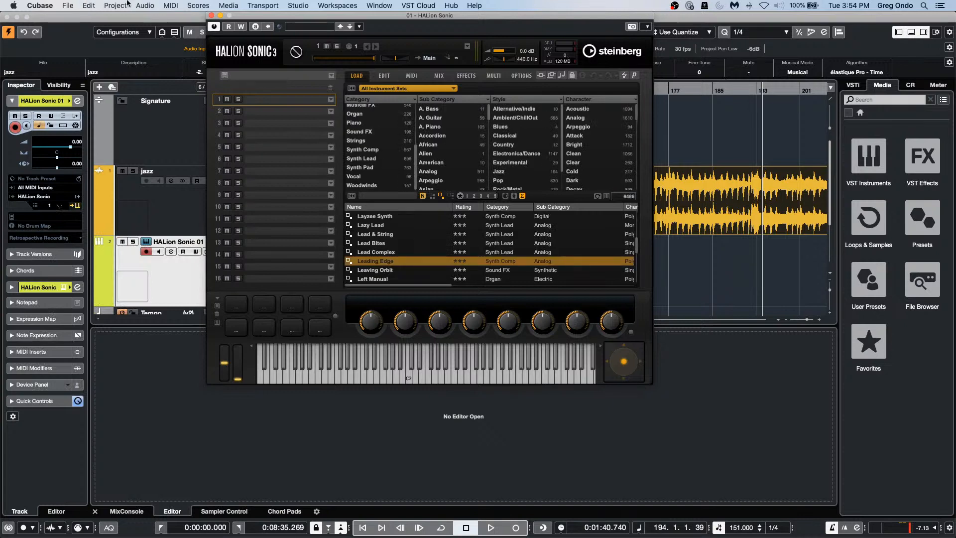
click(211, 15)
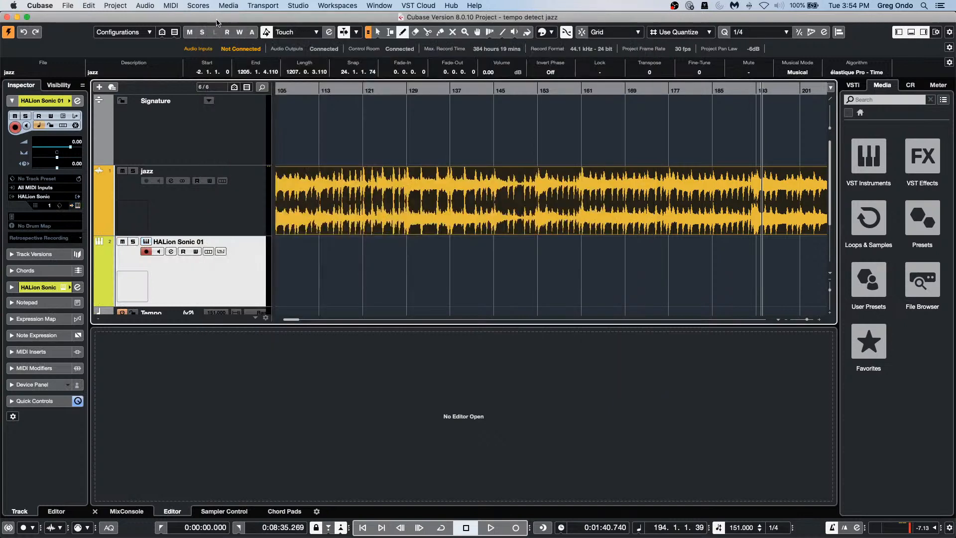
Step: Draw an empty HALion Sonic 01 MIDI part from bar 113 to 184
scroll(292, 168, down, 3)
scroll(292, 167, down, 2)
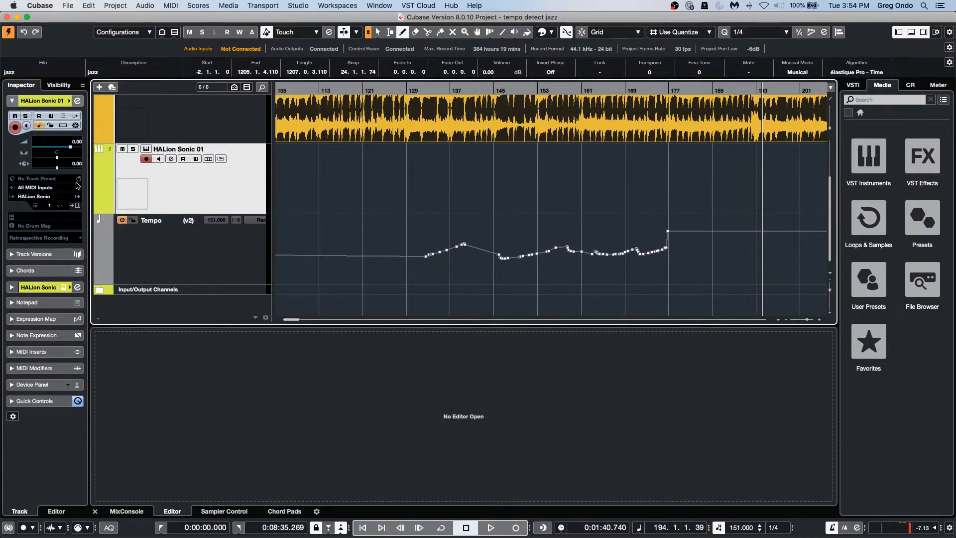
click(99, 211)
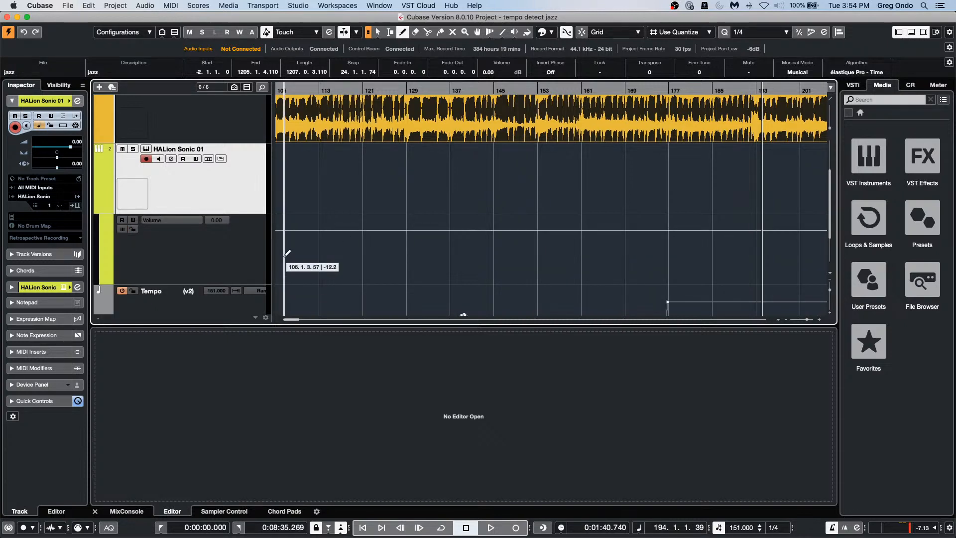
drag(325, 184, 709, 184)
right_click(399, 216)
click(402, 220)
Step: Open the part in a separate Key Editor window with a Pitchbend controller lane
double_click(384, 183)
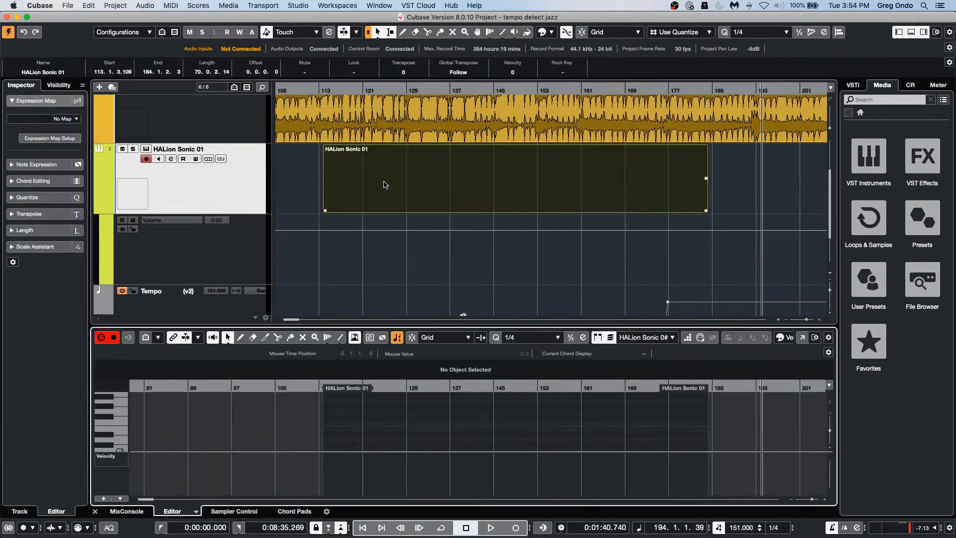
click(117, 457)
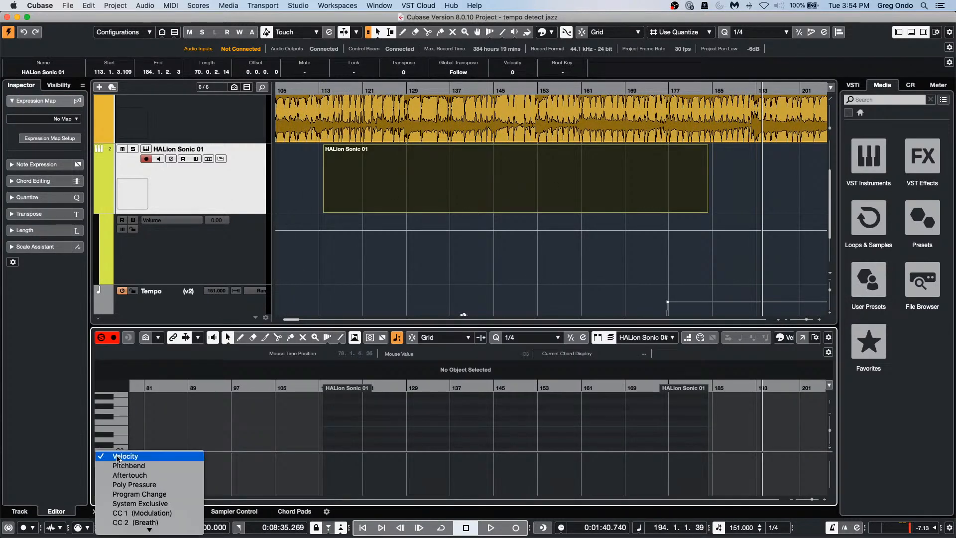
click(144, 466)
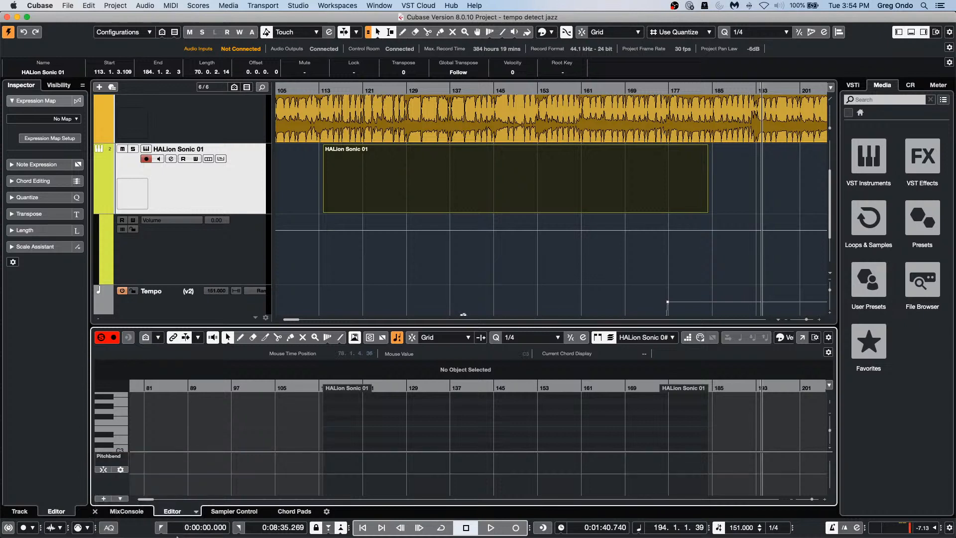
click(803, 337)
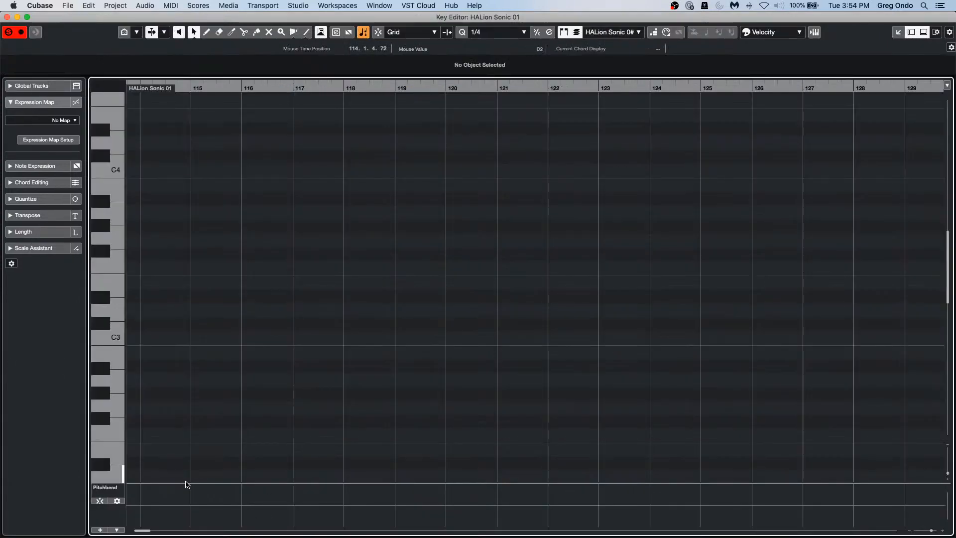
Step: Make the Pitchbend lane taller and enable a linked semitone grid from +2 to −2
drag(187, 483, 201, 405)
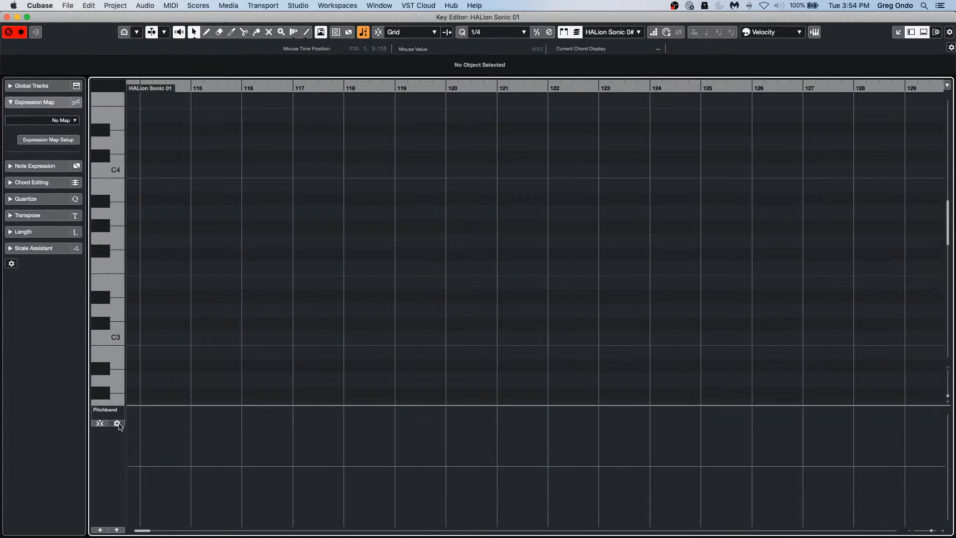
click(118, 424)
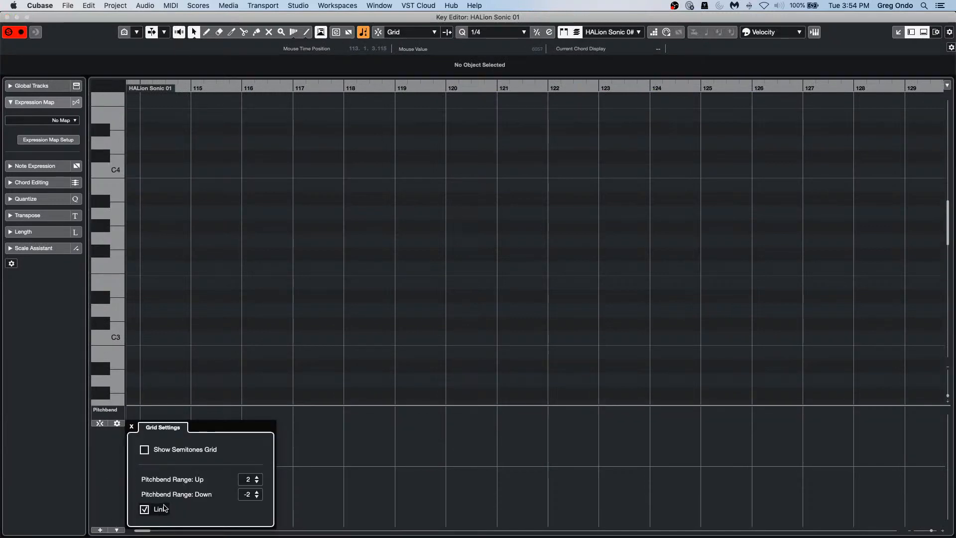
click(148, 510)
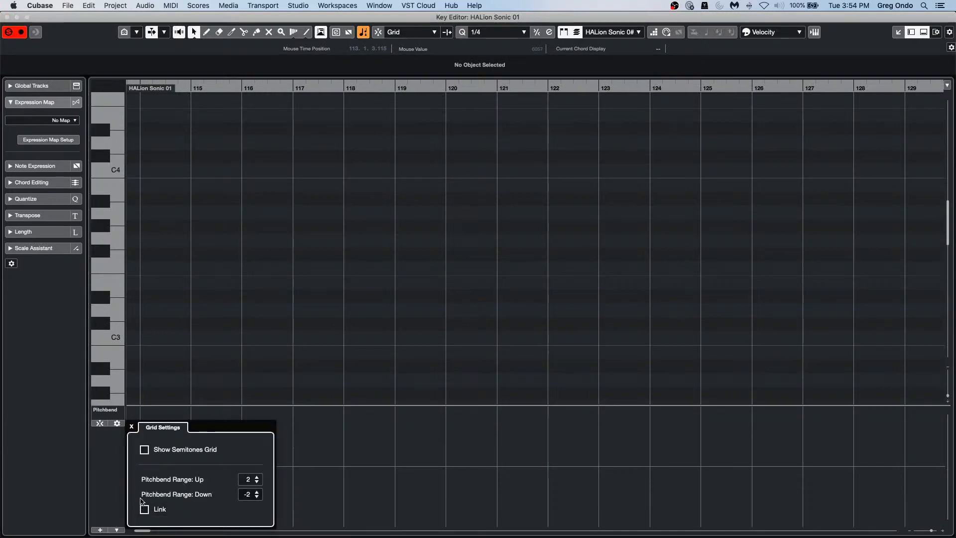
click(99, 428)
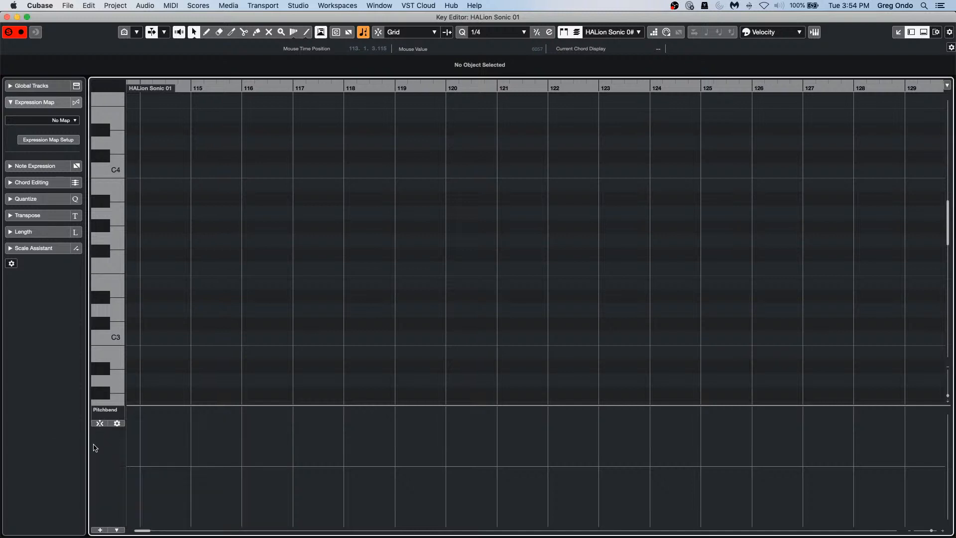
click(118, 423)
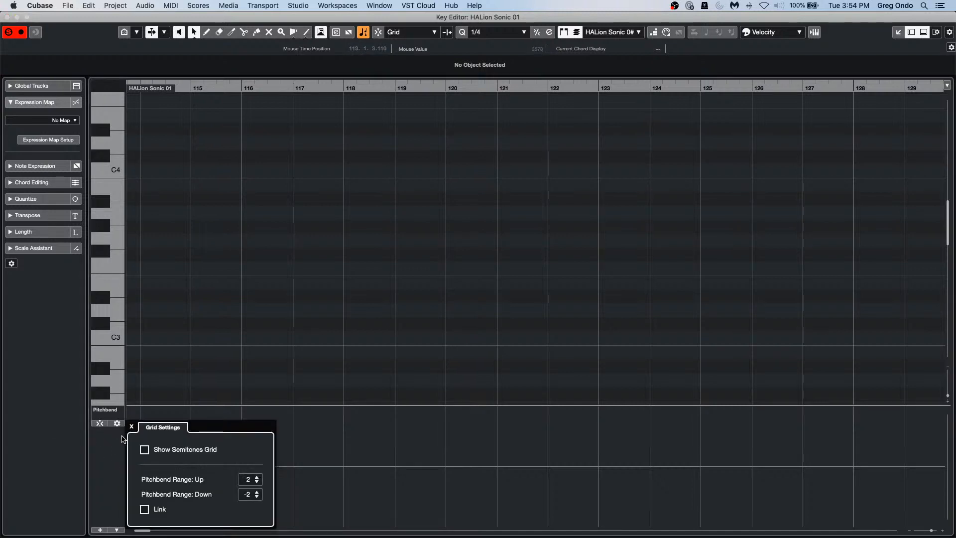
click(144, 450)
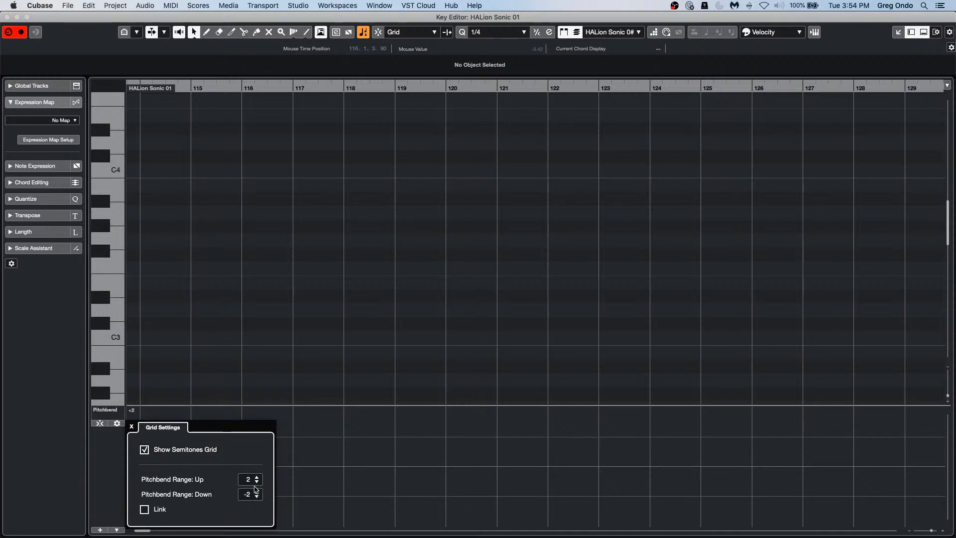
click(144, 509)
click(106, 467)
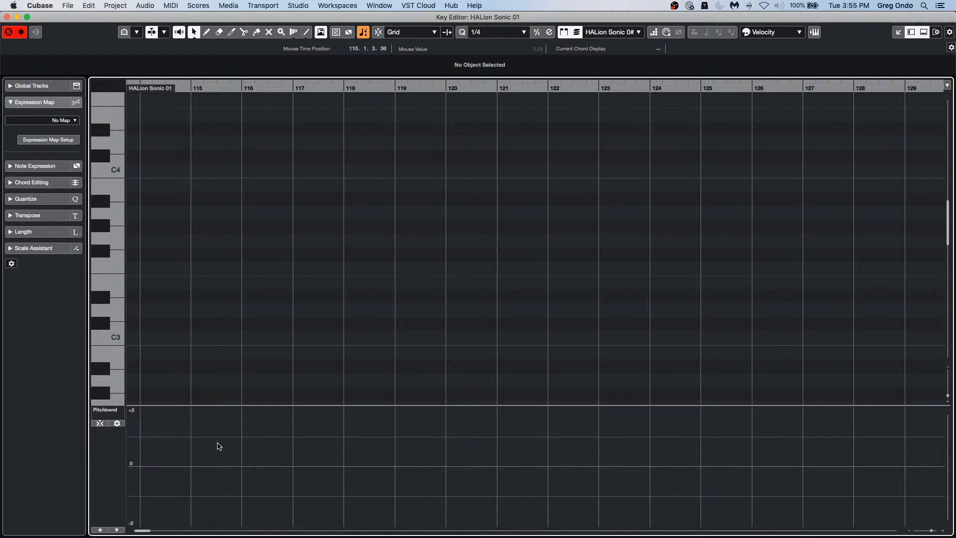
Step: Draw pitchbend points from bar 117, bending up at bar 118 and back to 0 at bar 120
right_click(293, 466)
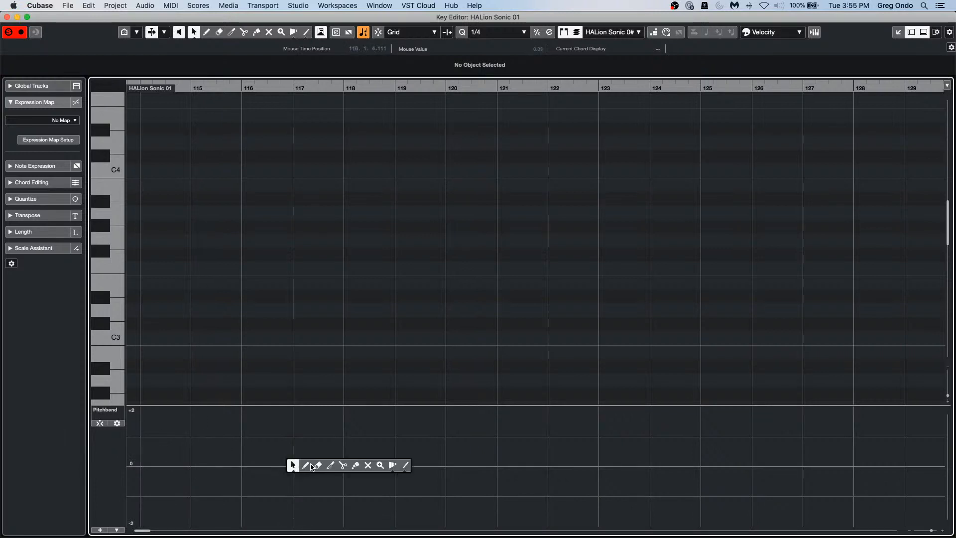
click(306, 465)
click(304, 464)
click(357, 437)
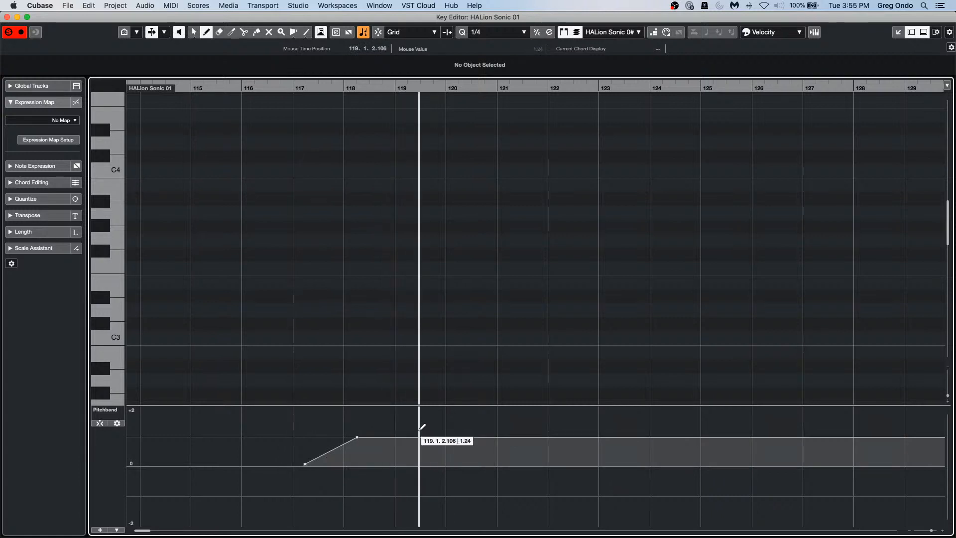
click(469, 465)
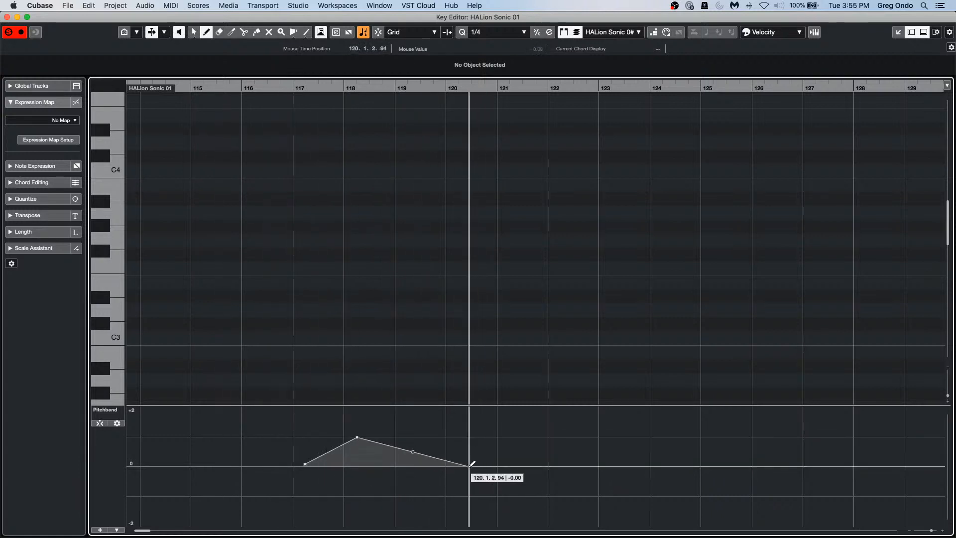
Step: Continue the bend to 1.00 at bar 122, +2 at bar 123, then down to −2 around bar 125
click(471, 467)
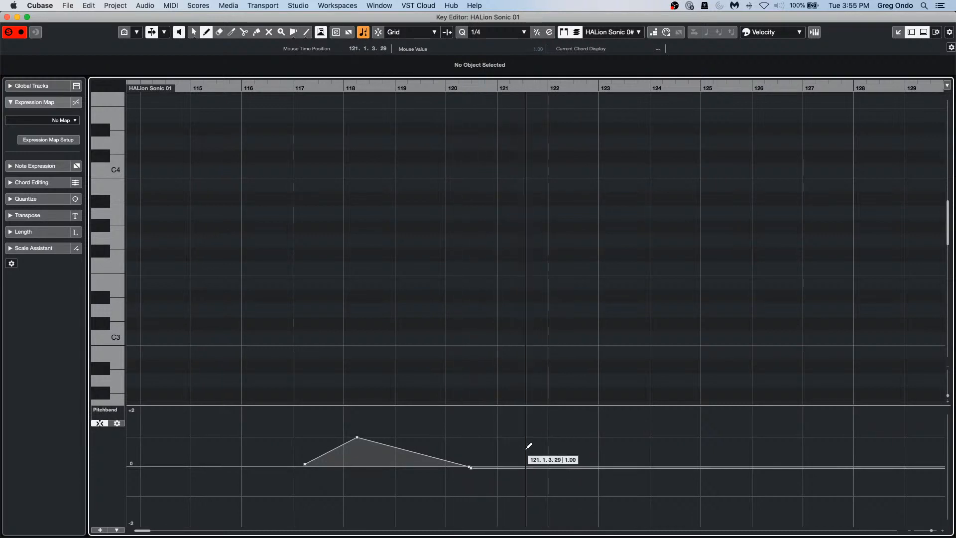
click(548, 437)
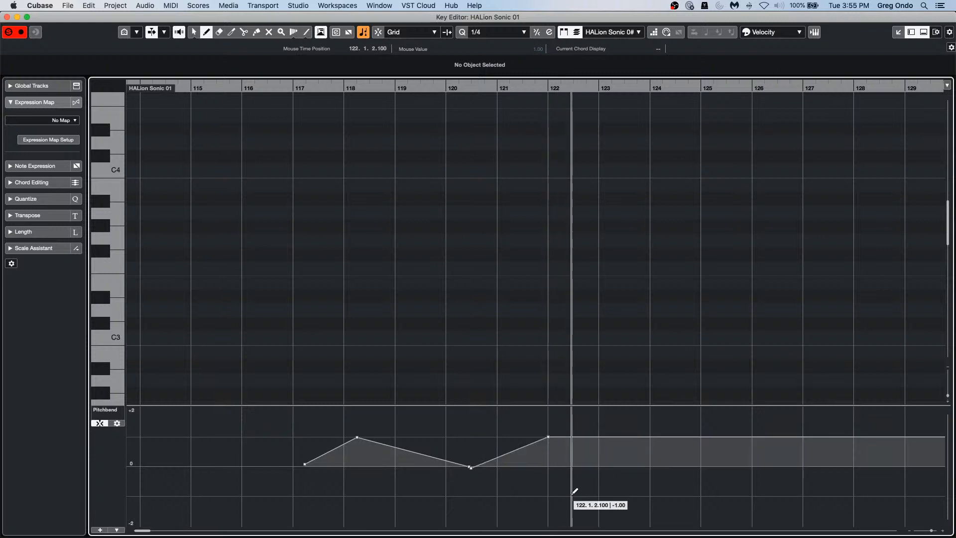
click(603, 407)
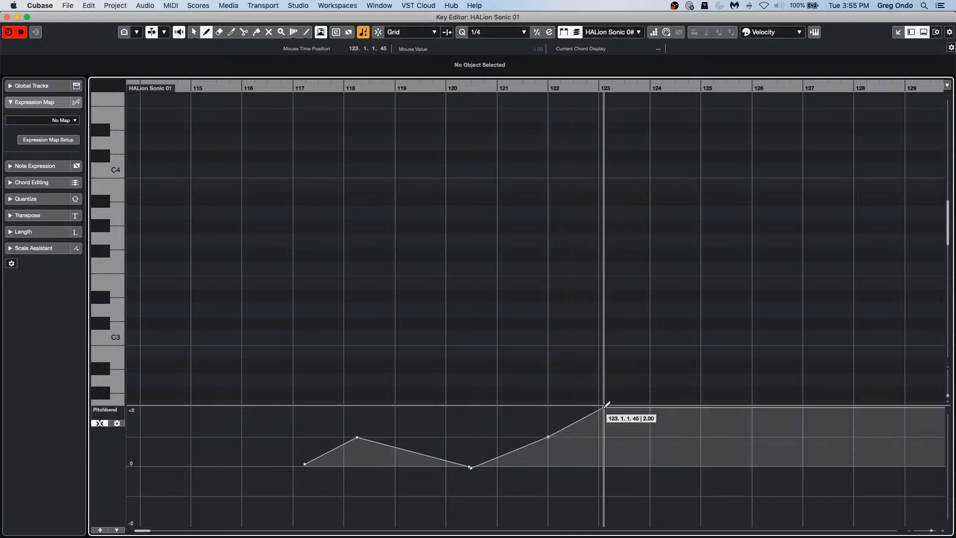
click(629, 437)
mouse_move(668, 474)
mouse_down()
mouse_move(662, 466)
mouse_move(708, 504)
mouse_move(688, 511)
mouse_move(744, 461)
mouse_move(773, 501)
mouse_move(741, 472)
mouse_move(775, 478)
mouse_up()
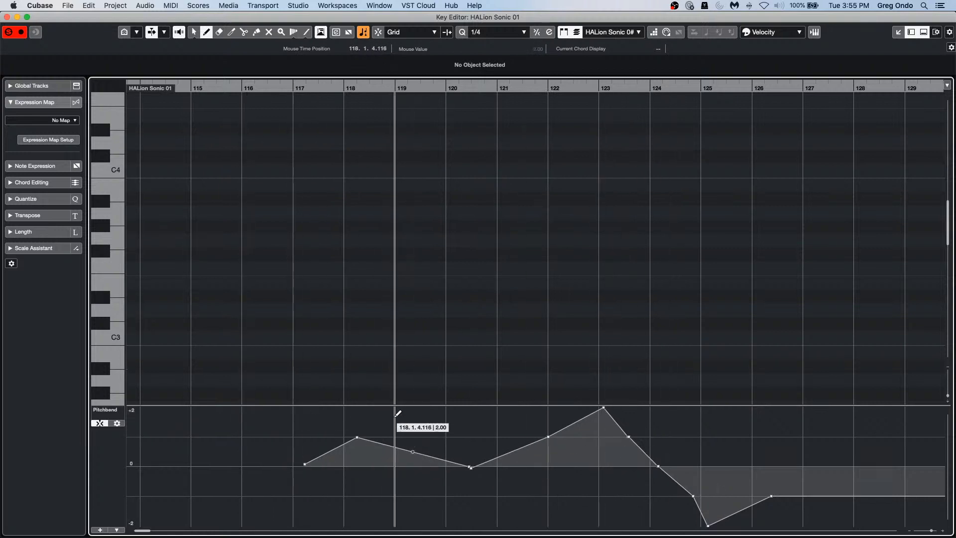
click(117, 424)
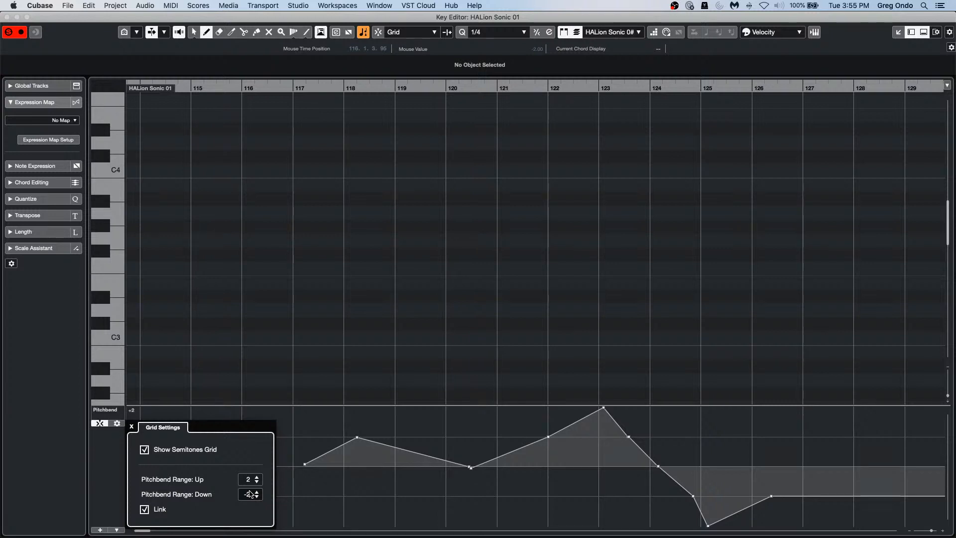
Step: Close the separate Key Editor window and the pitchbend Grid Settings panel
click(7, 17)
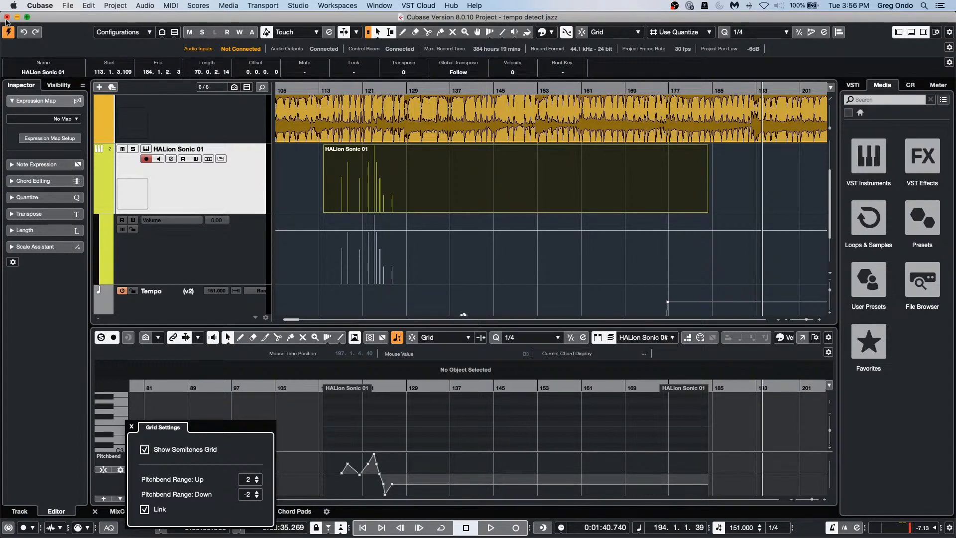
click(132, 427)
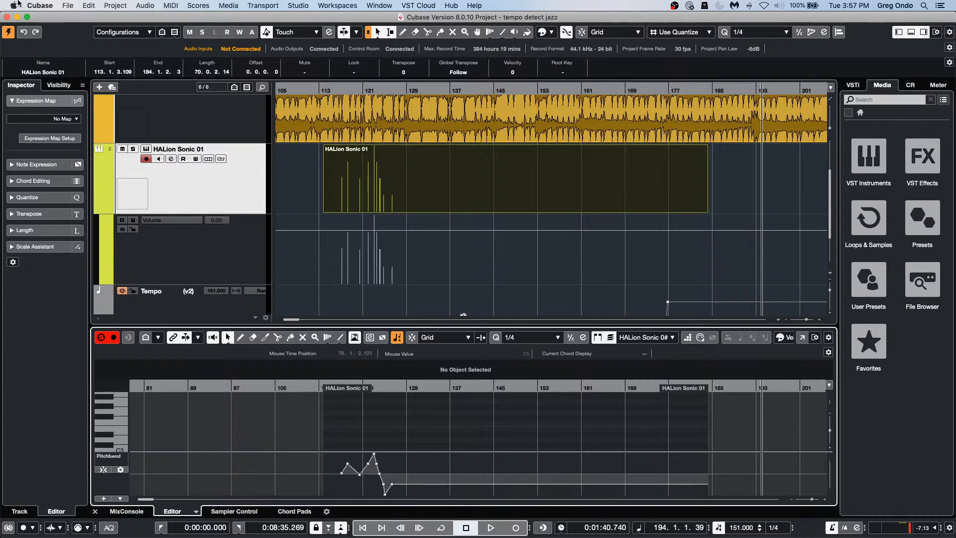
Step: Open 12 CX Audio.cpr from Recent Projects and activate it
click(67, 6)
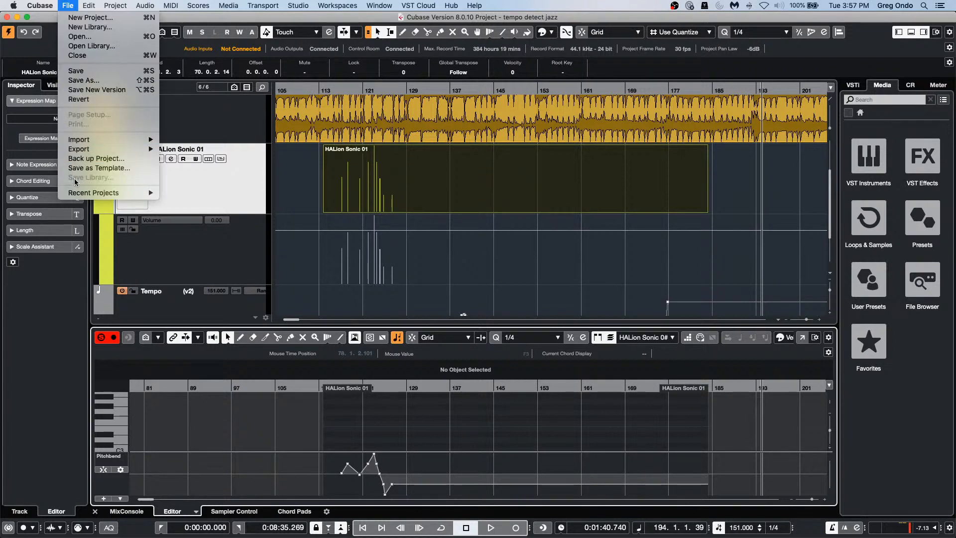
mouse_move(80, 195)
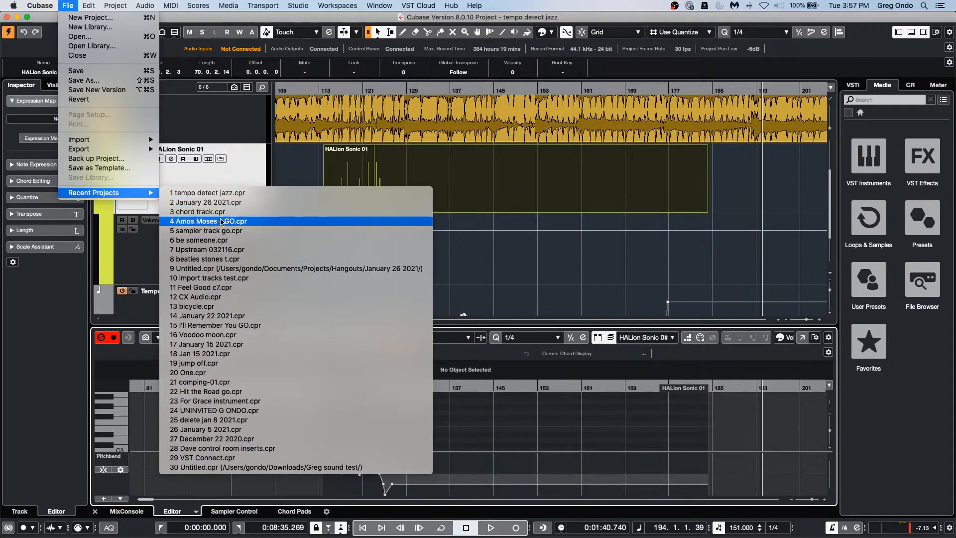
click(235, 297)
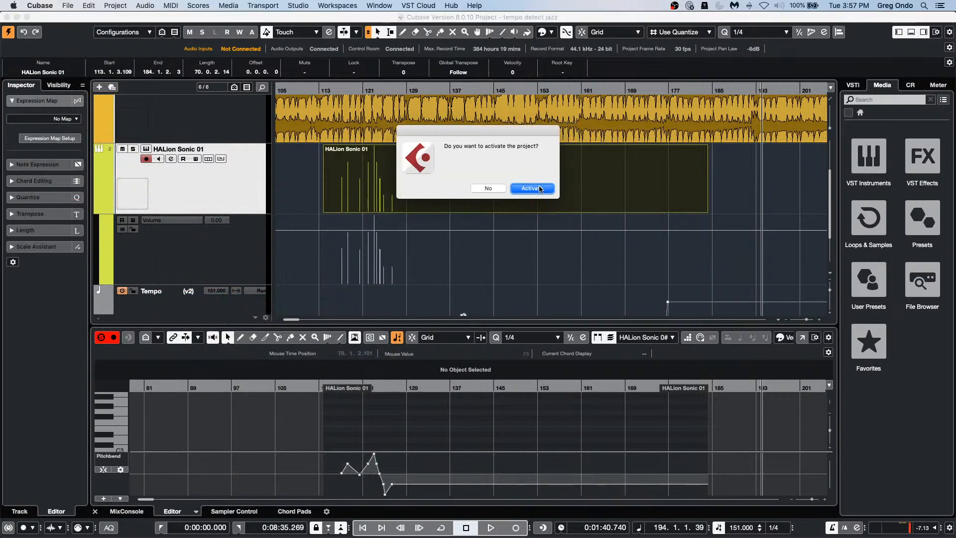
click(532, 188)
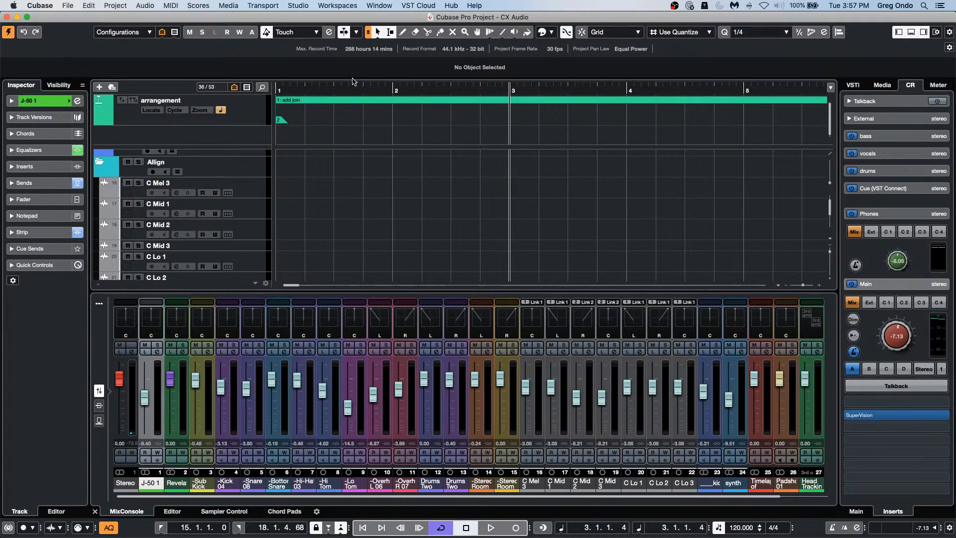
Step: Zoom in around bar 20, select the synth track, and lower the Control Room level to −13.8 dB
drag(351, 88, 356, 50)
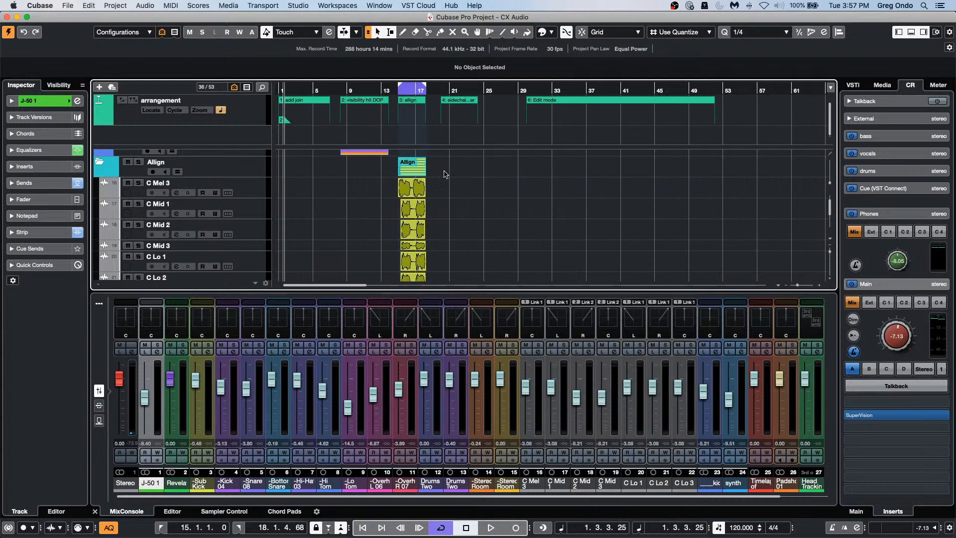
scroll(400, 210, down, 10)
scroll(400, 211, up, 5)
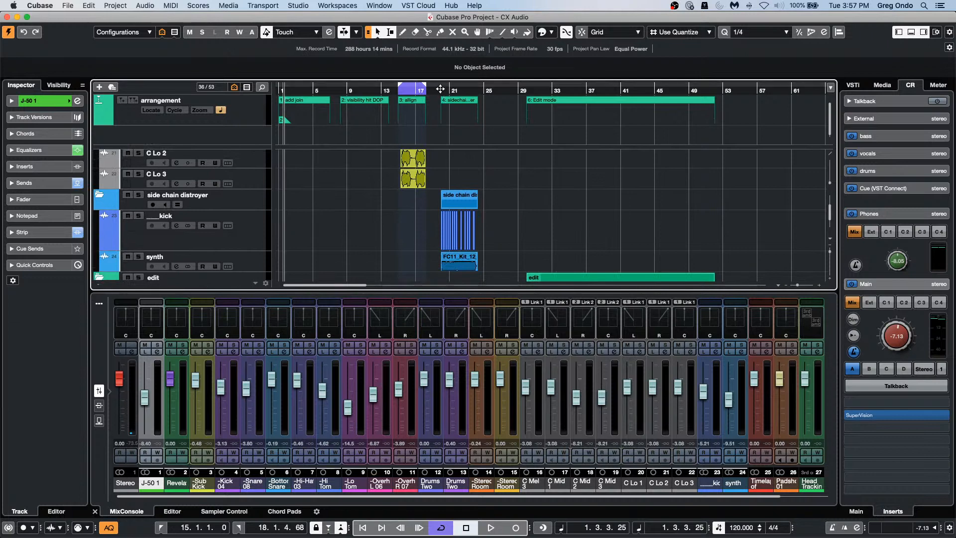
drag(443, 90, 436, 136)
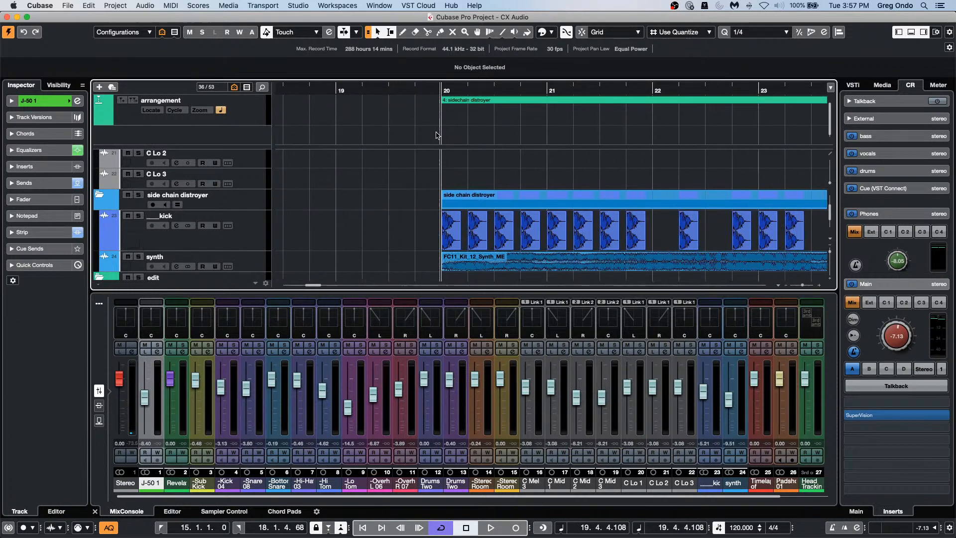
click(521, 269)
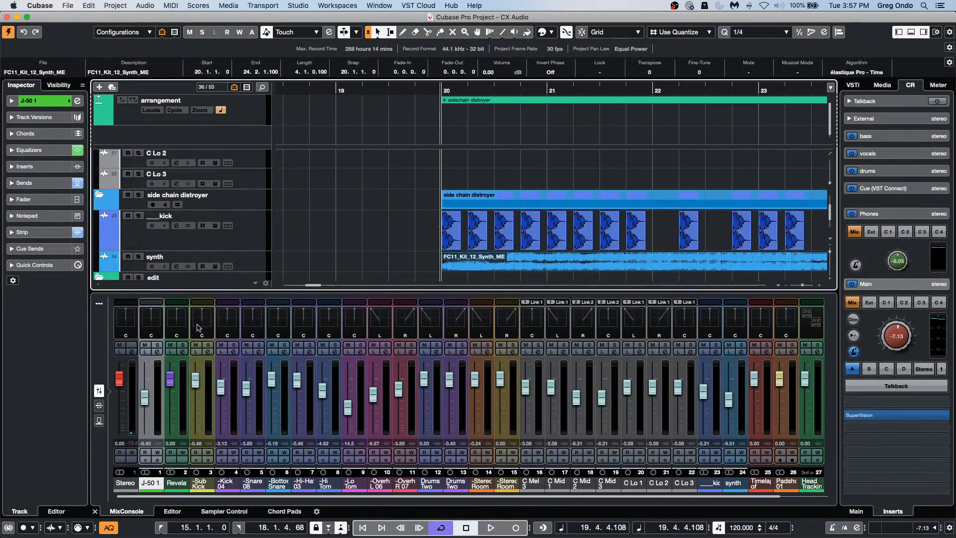
click(258, 267)
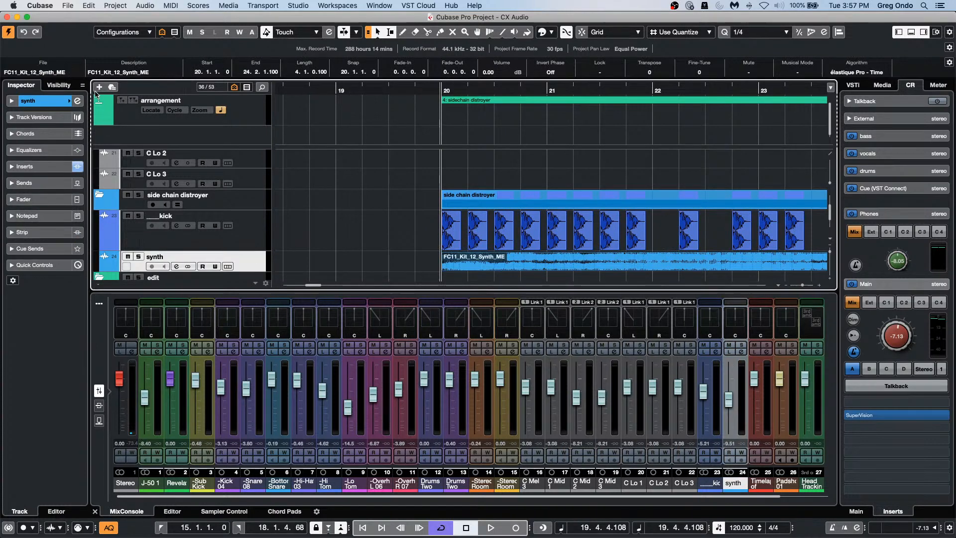
drag(895, 339, 894, 349)
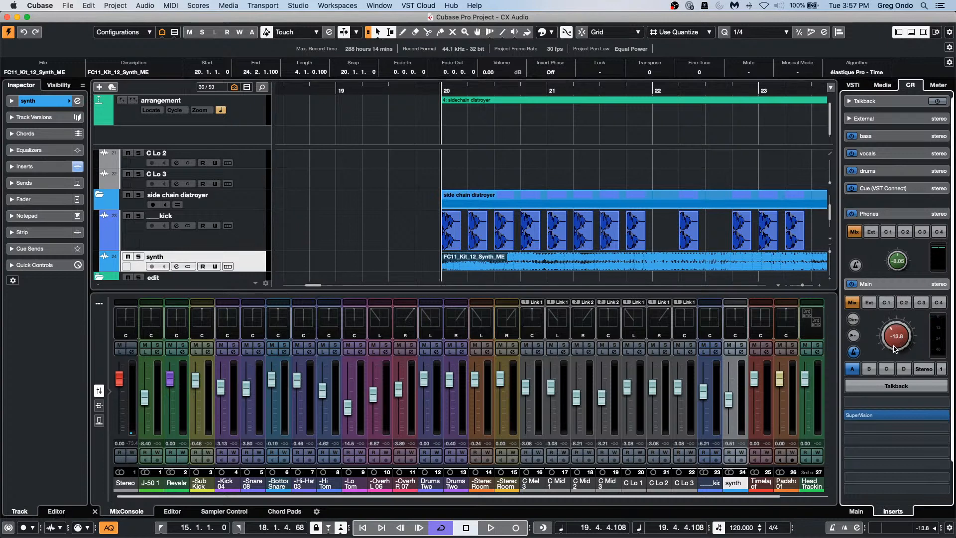
Step: Start playback and loop the sidechain distroyer section, bars 20–24
key(space)
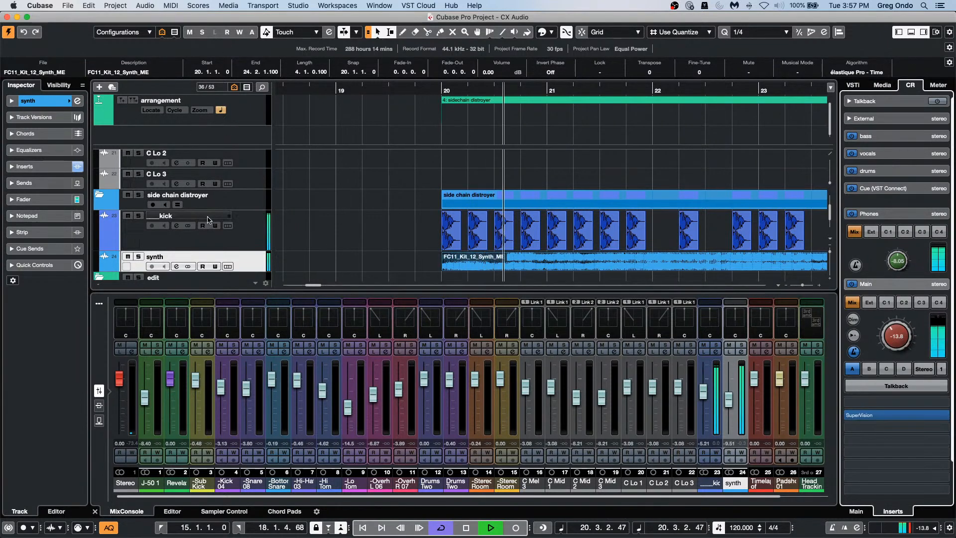
click(503, 106)
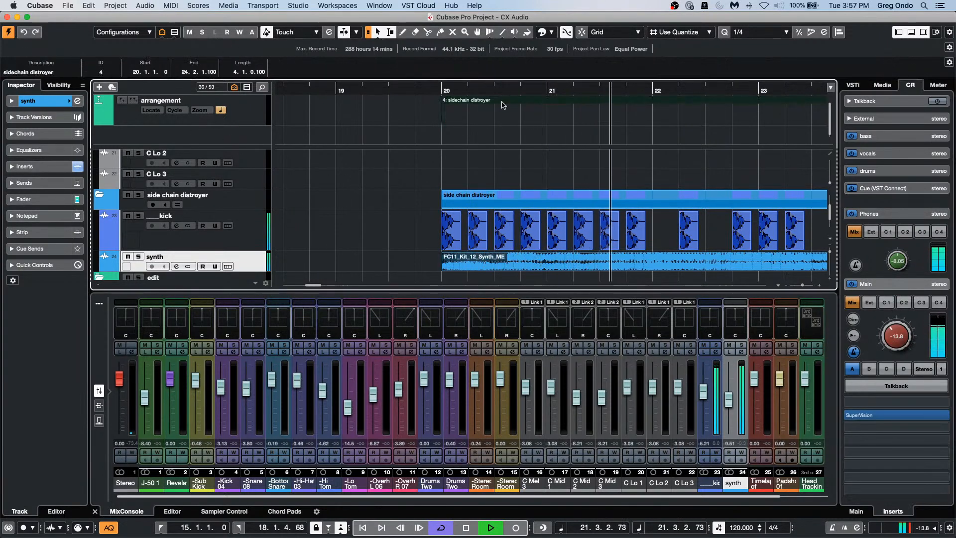
key(p)
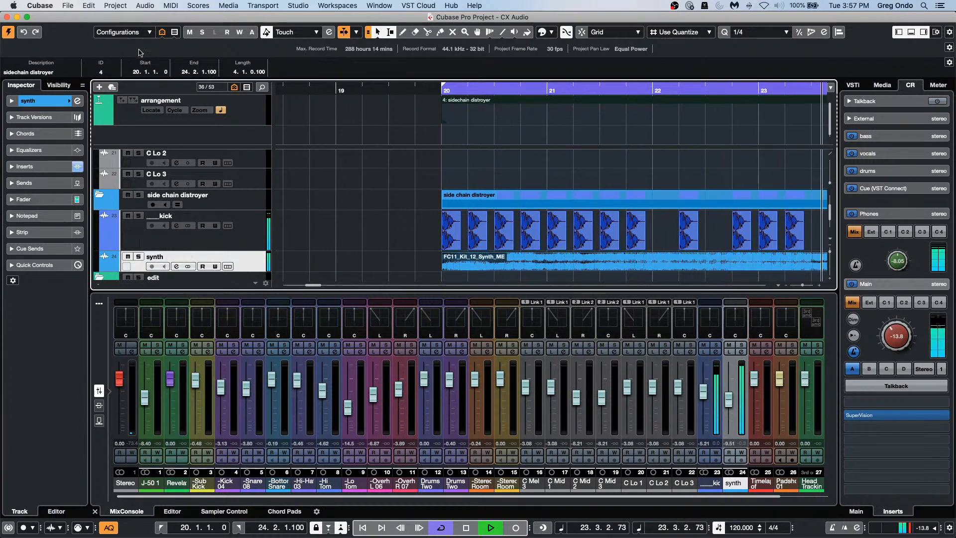
Step: Add the kick track as side-chain source for the synth channel's Compressor, then stop playback
click(78, 101)
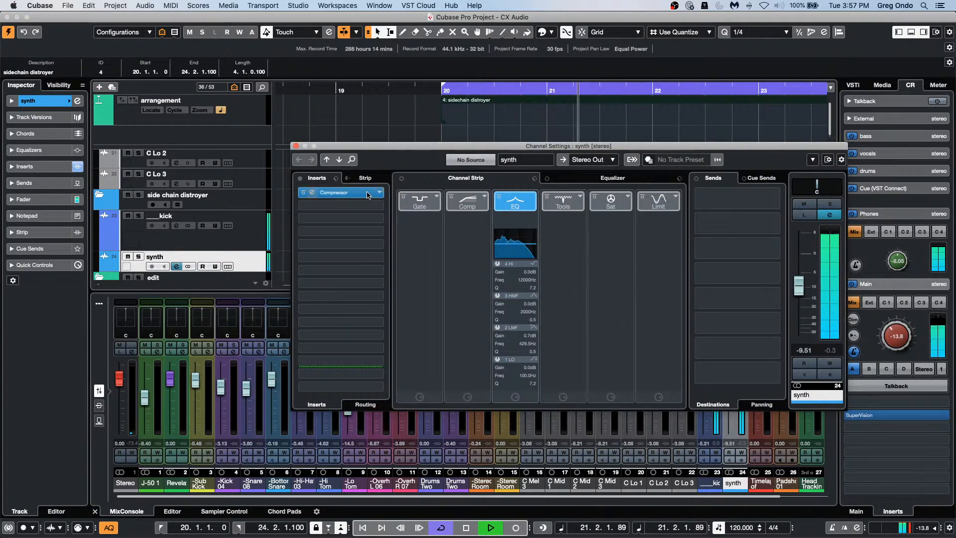
click(339, 193)
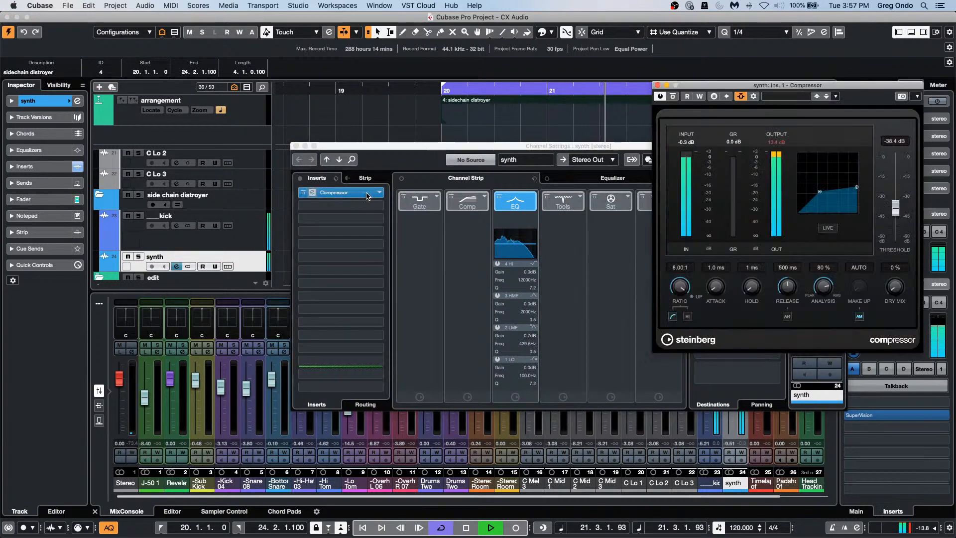
click(754, 97)
click(814, 119)
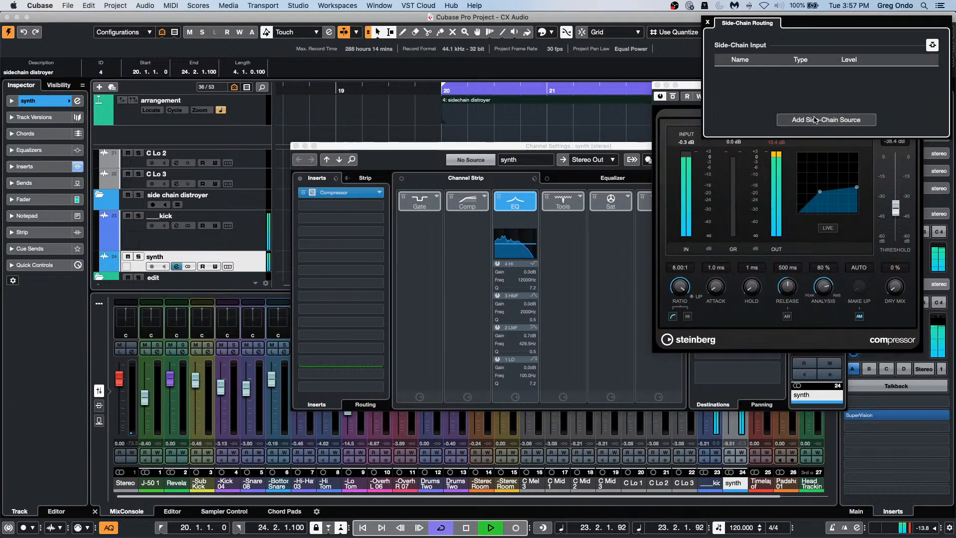
click(856, 323)
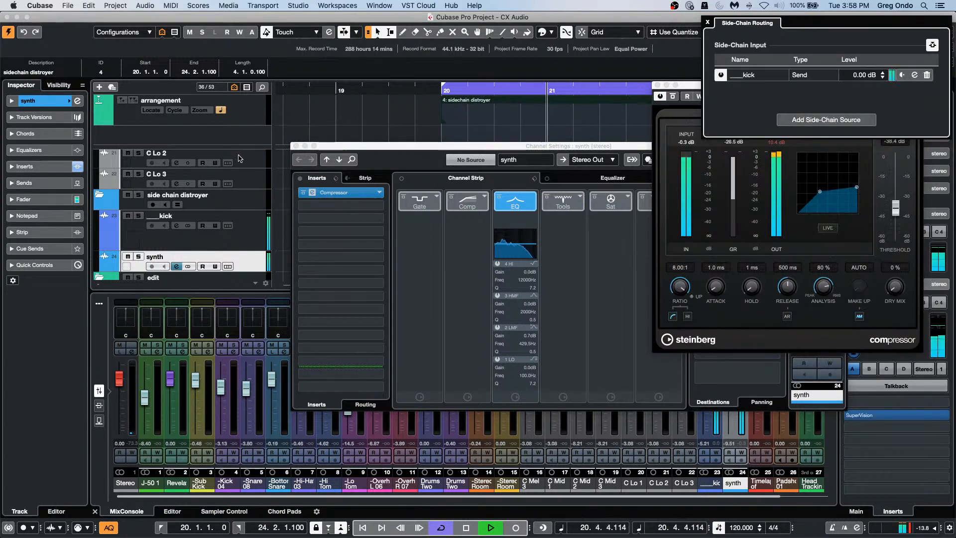
click(296, 146)
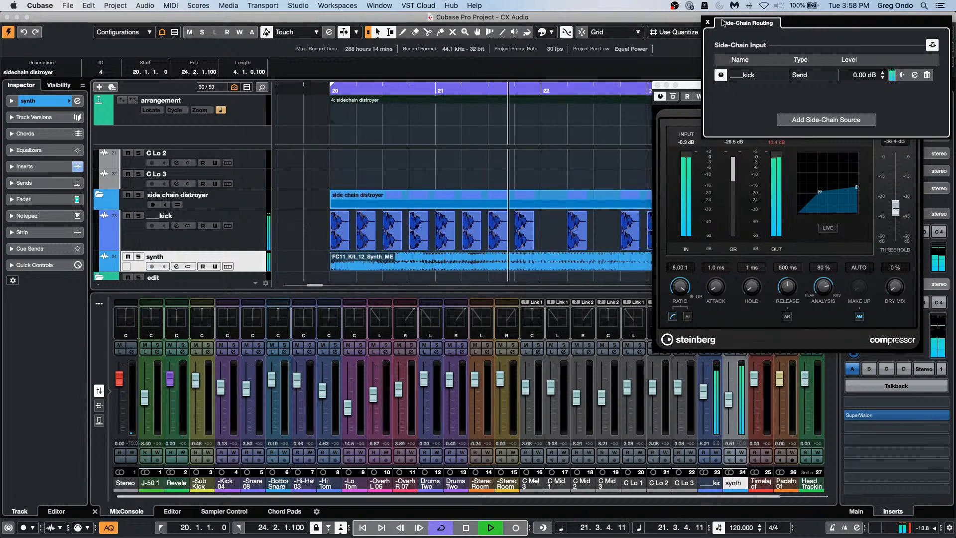
click(631, 116)
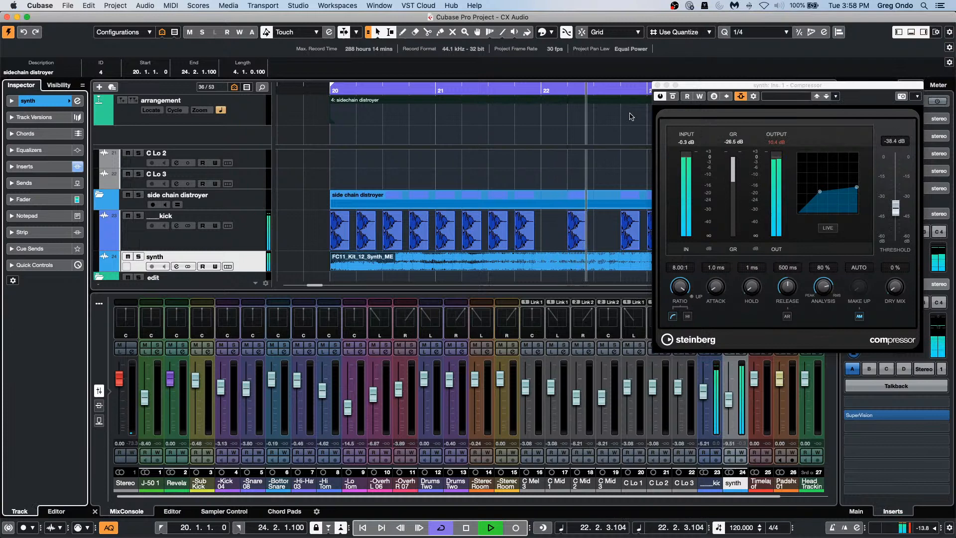
click(657, 85)
key(space)
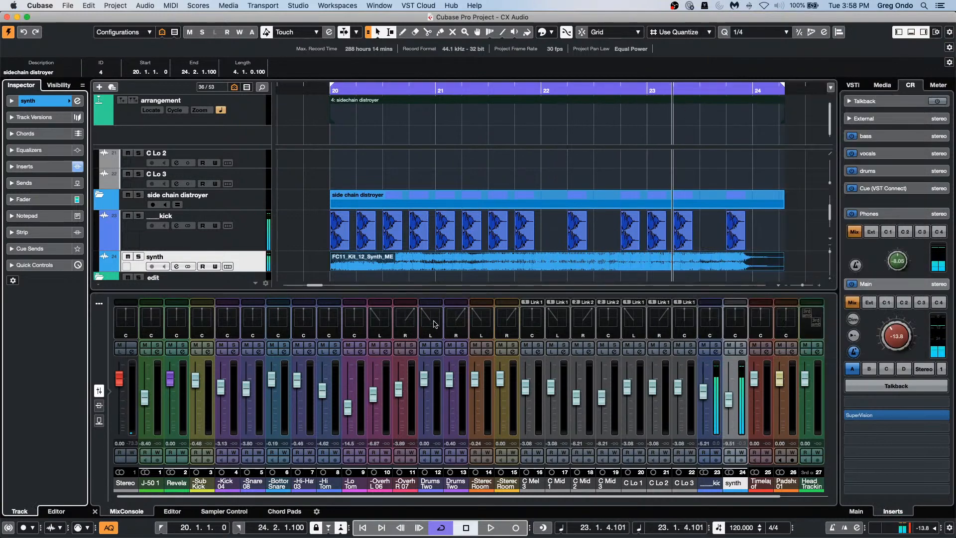
Step: Render the selected synth event in place through the complete signal path
click(81, 7)
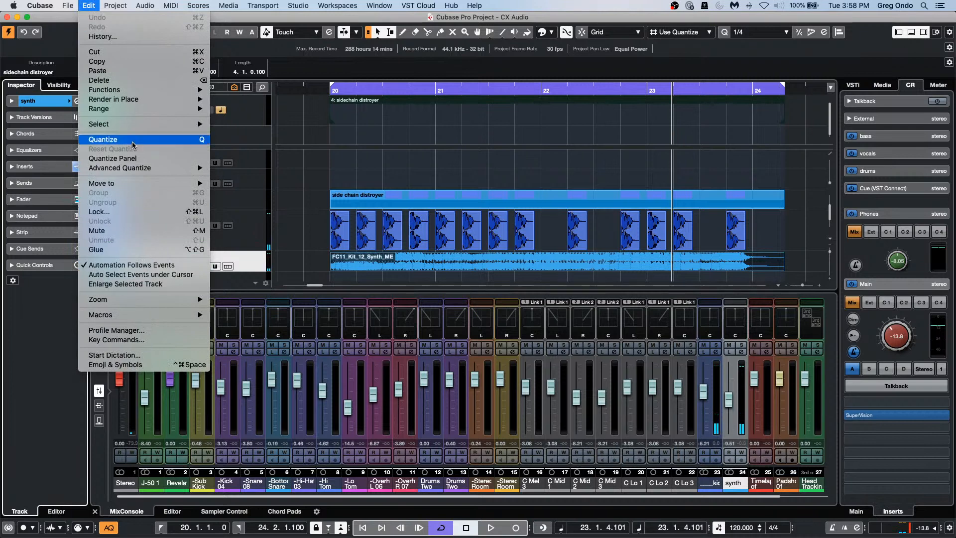
mouse_move(139, 99)
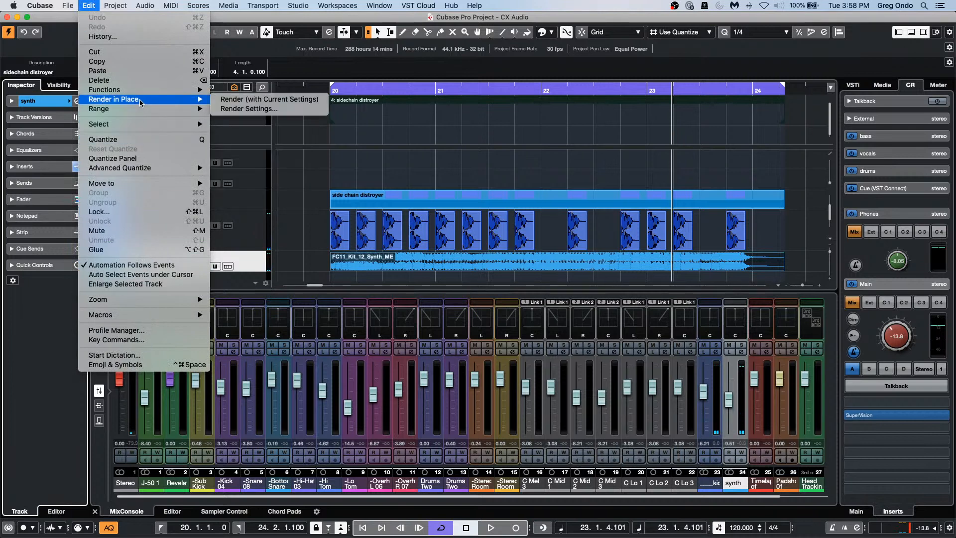
click(256, 111)
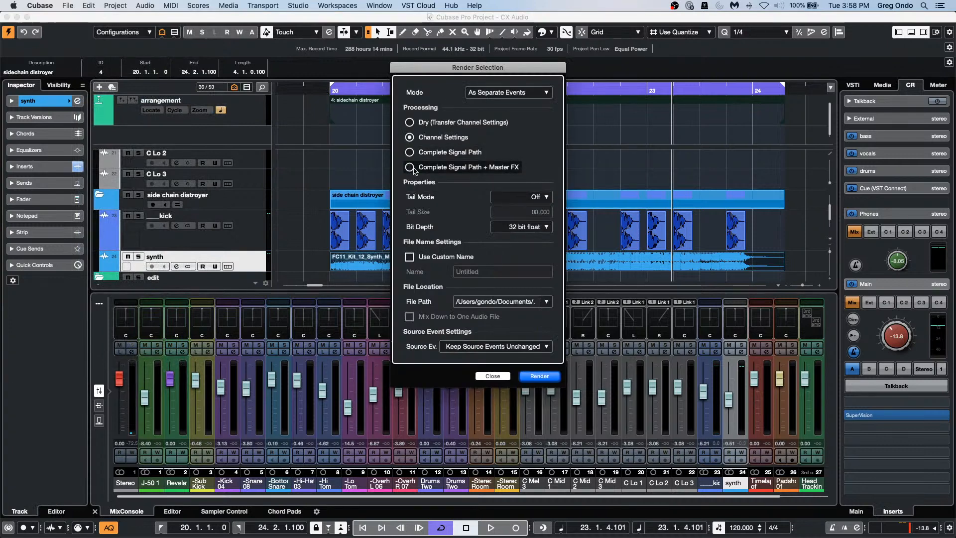
click(409, 151)
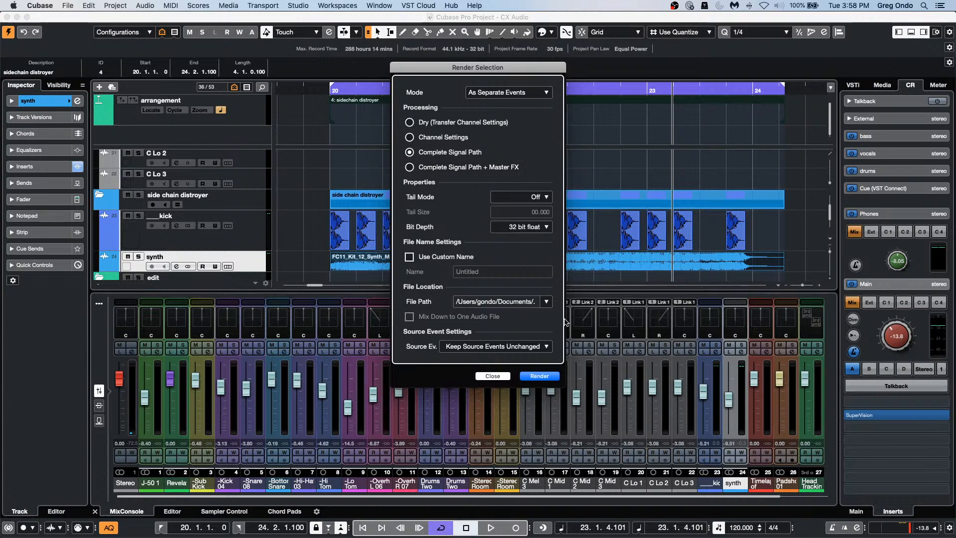
click(539, 376)
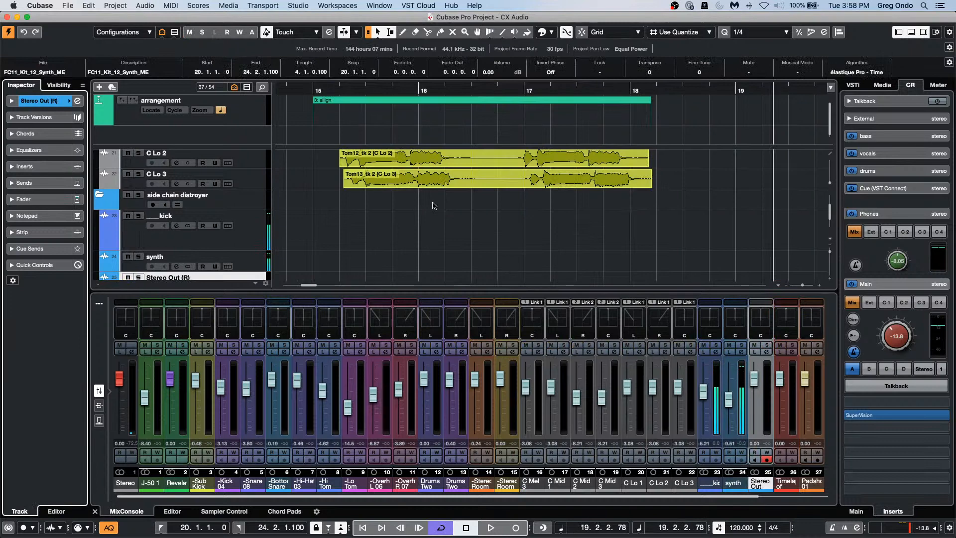
Step: Delete the resulting Stereo Out (R) track and its rendered event
scroll(435, 215, up, 15)
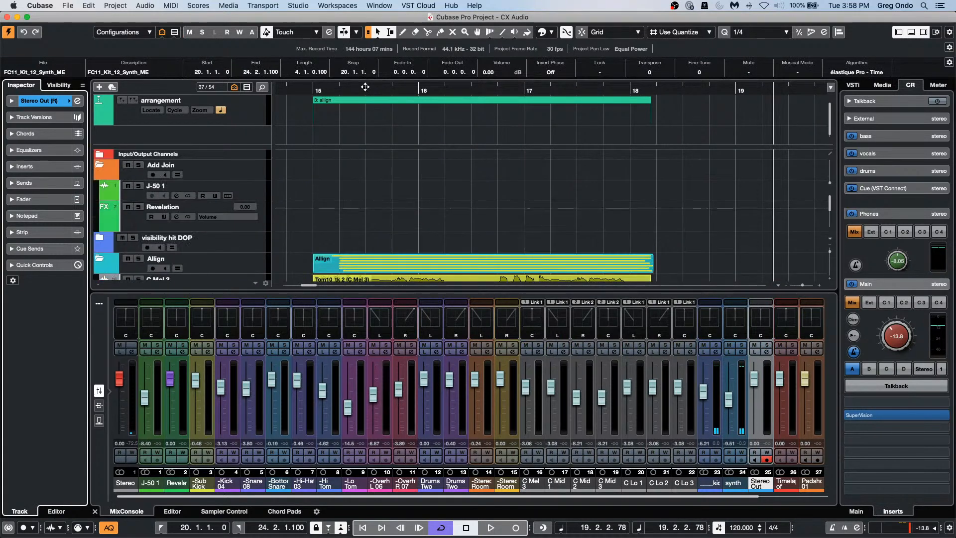
drag(365, 87, 370, 63)
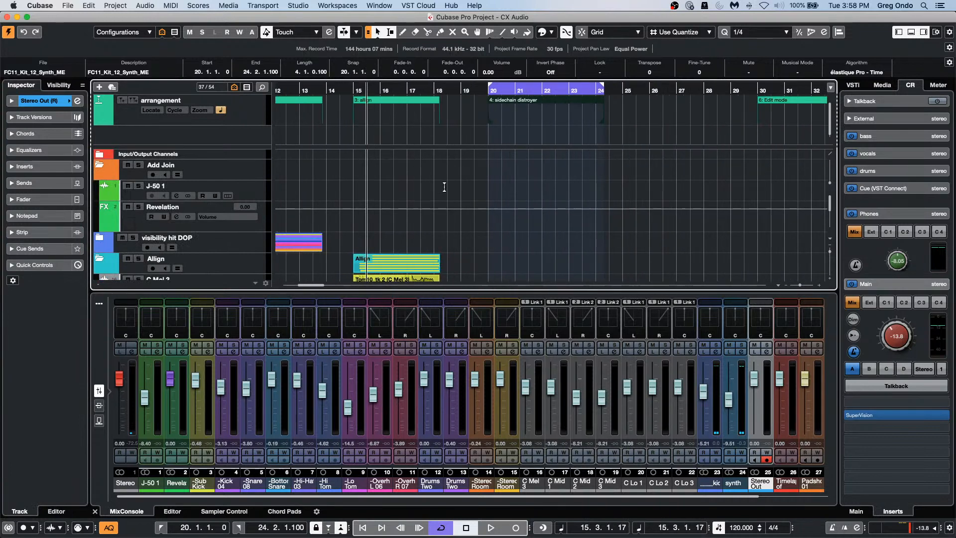
scroll(561, 220, down, 15)
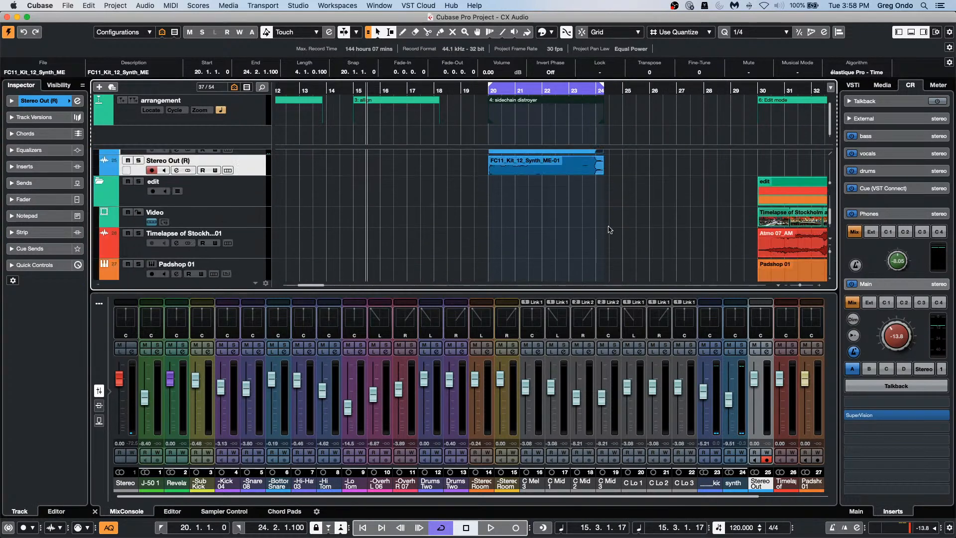
scroll(608, 229, up, 2)
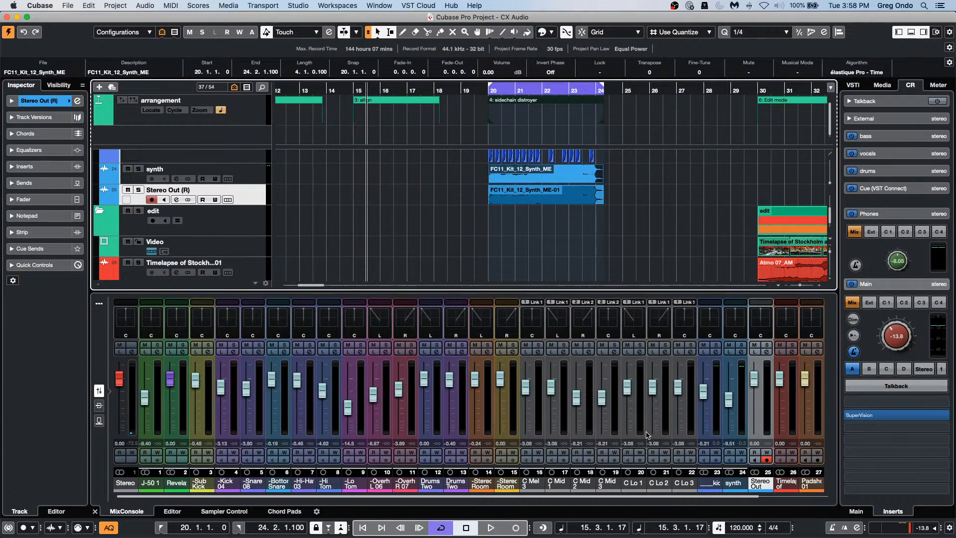
key(Delete)
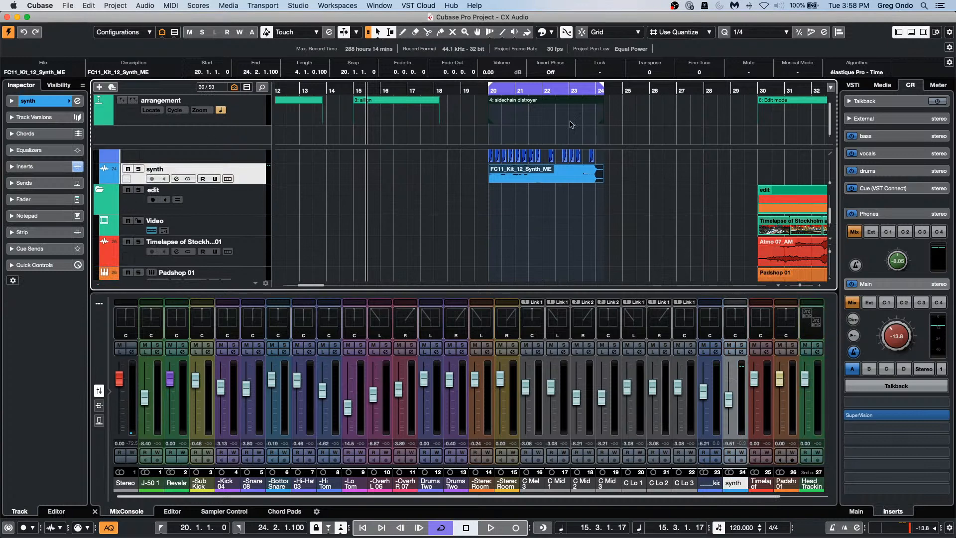
Step: Play the project back briefly from just before bar 20
click(482, 91)
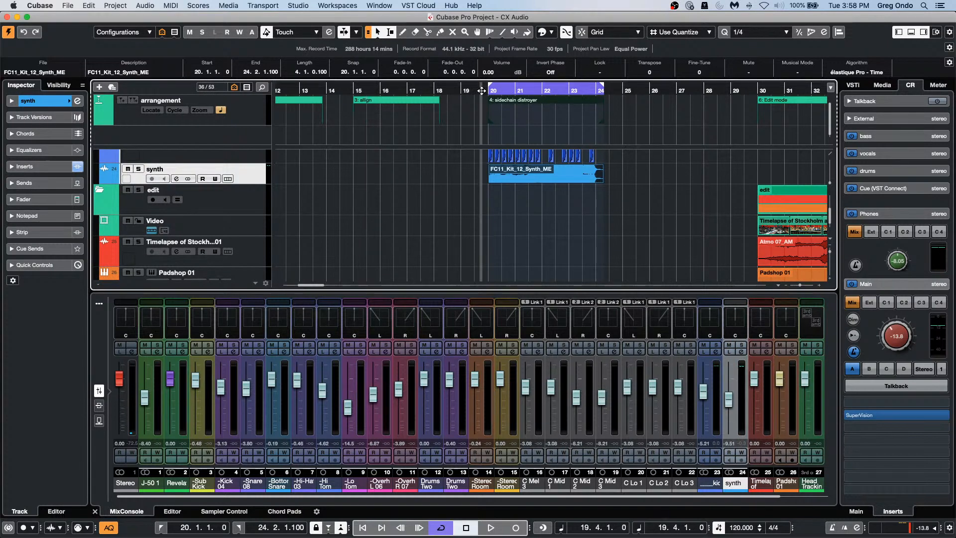
key(space)
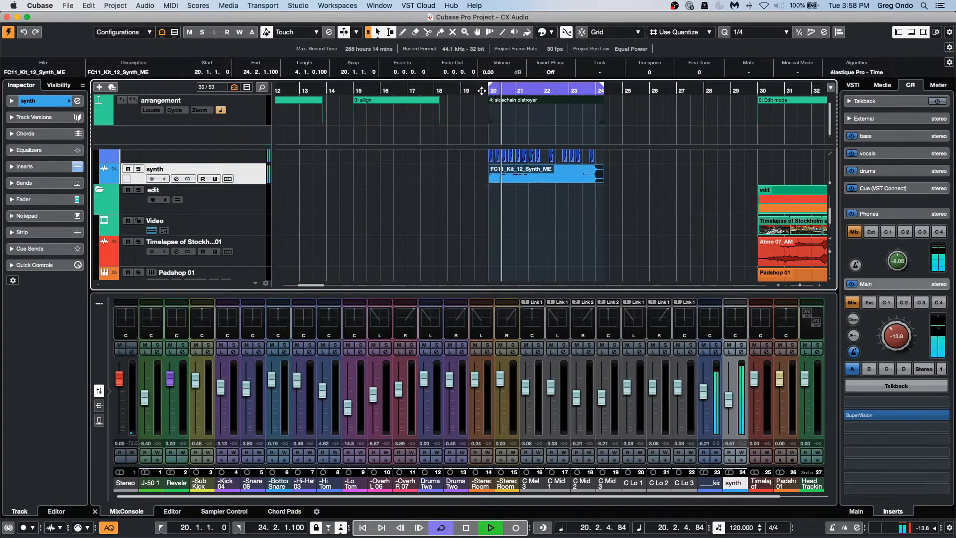
key(space)
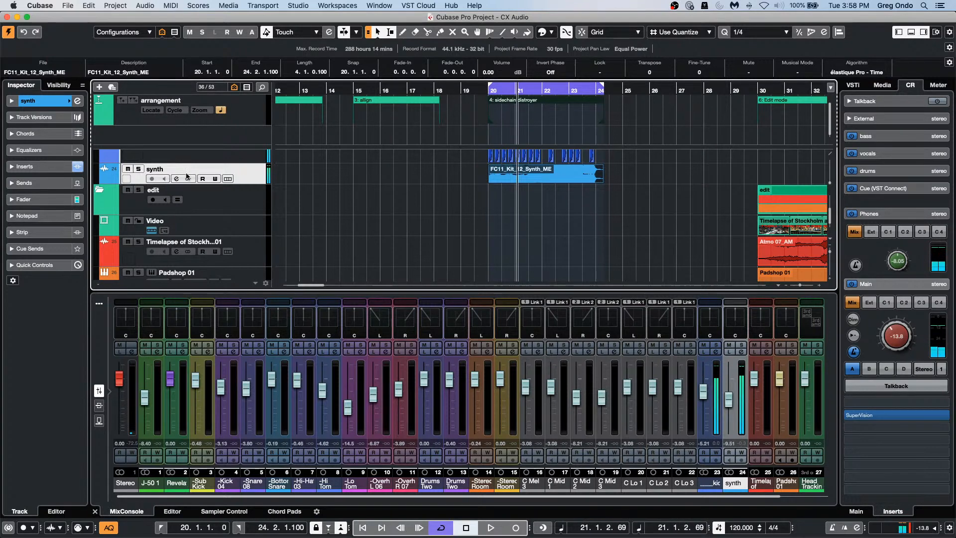
Step: Add a group track, Group 1, to the project
right_click(254, 178)
mouse_move(296, 181)
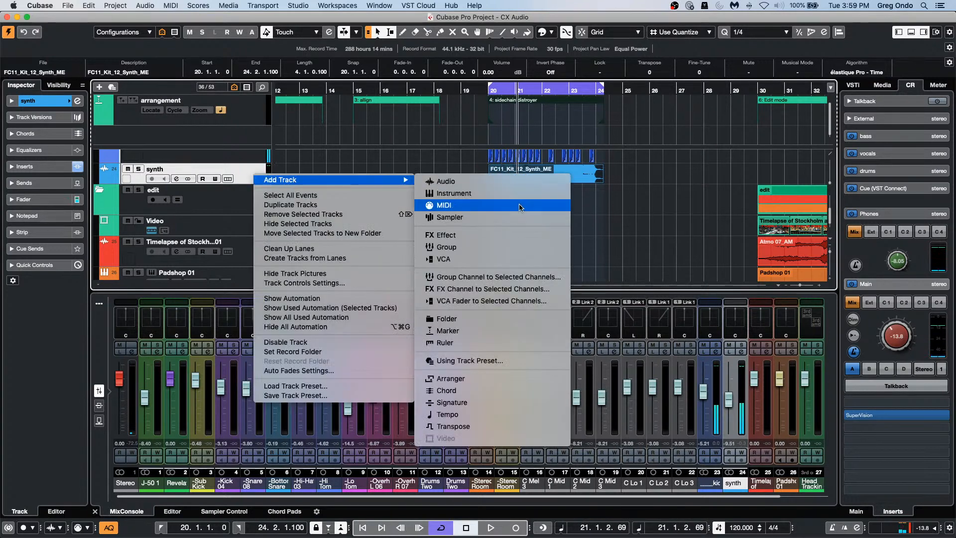
click(513, 248)
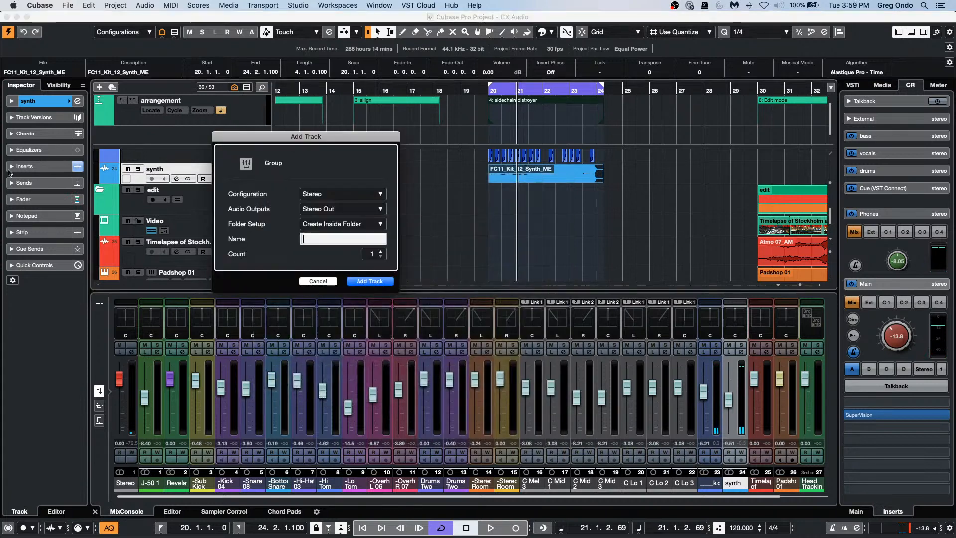
click(370, 281)
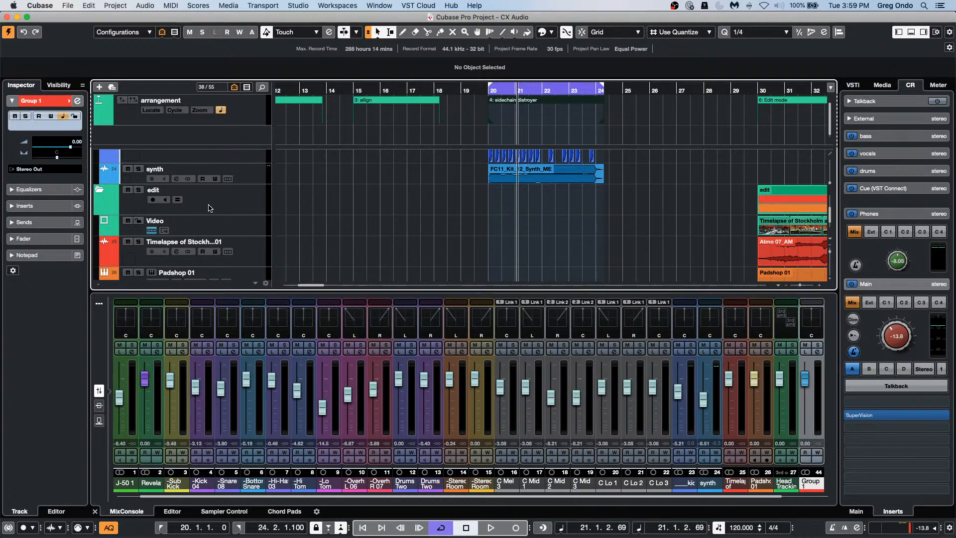
Step: Route the synth track's output to Group 1 in the Inspector
scroll(209, 209, down, 5)
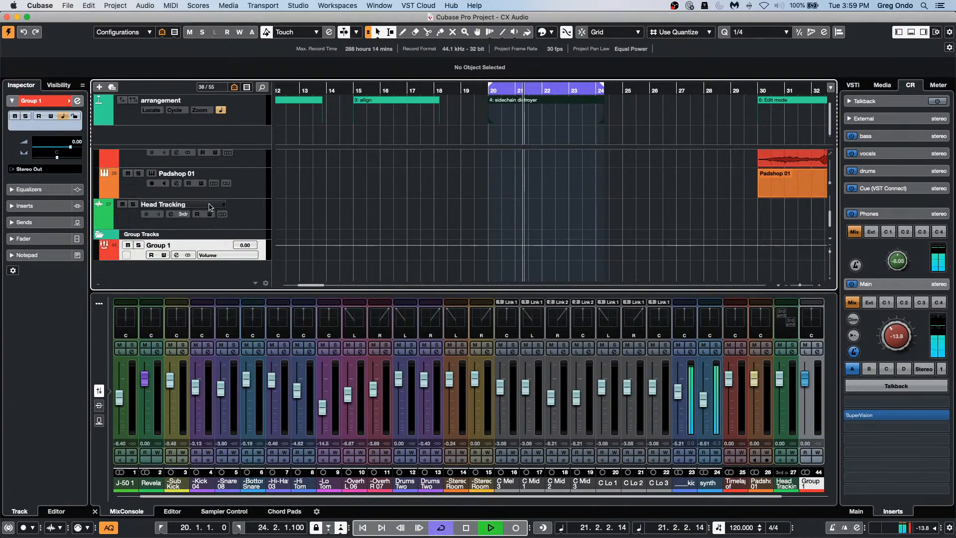
scroll(224, 209, up, 6)
scroll(248, 212, down, 3)
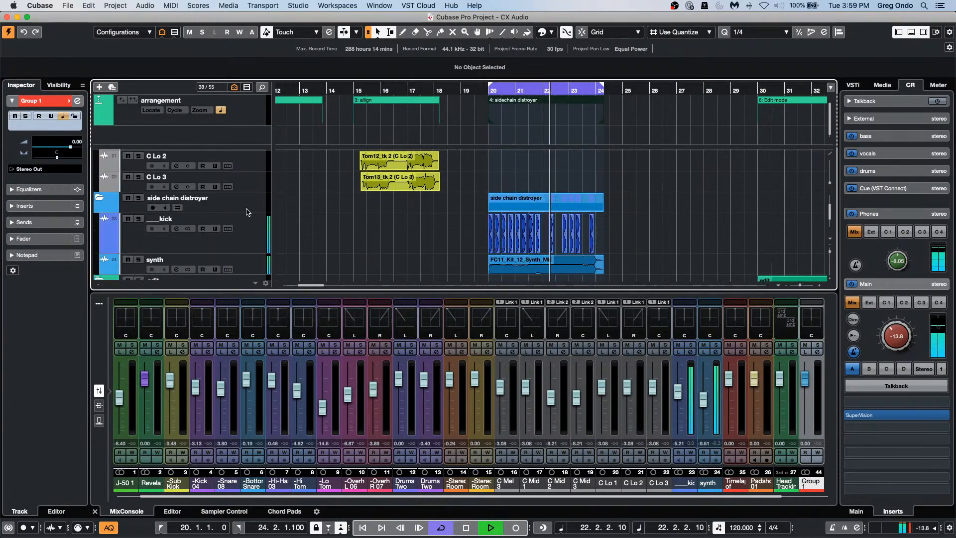
scroll(249, 213, down, 3)
click(251, 214)
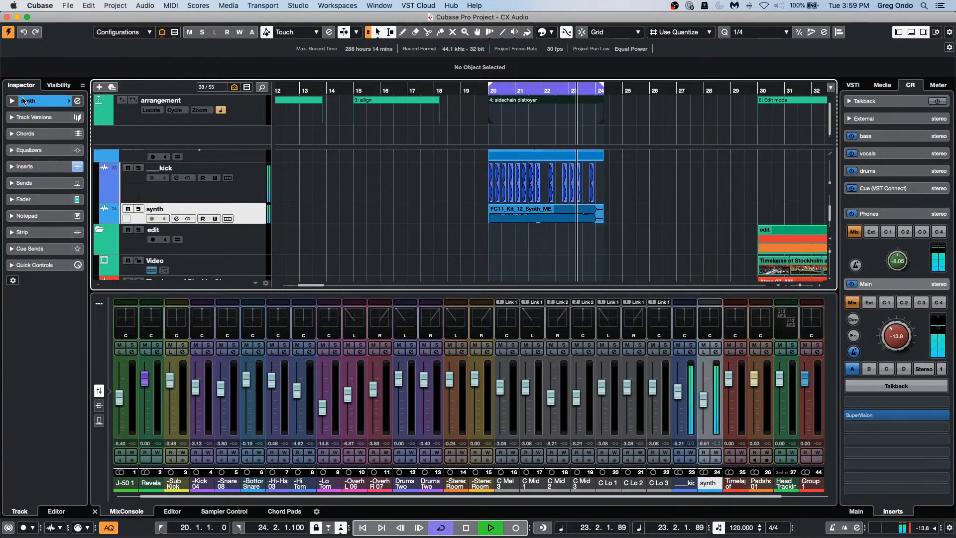
click(39, 101)
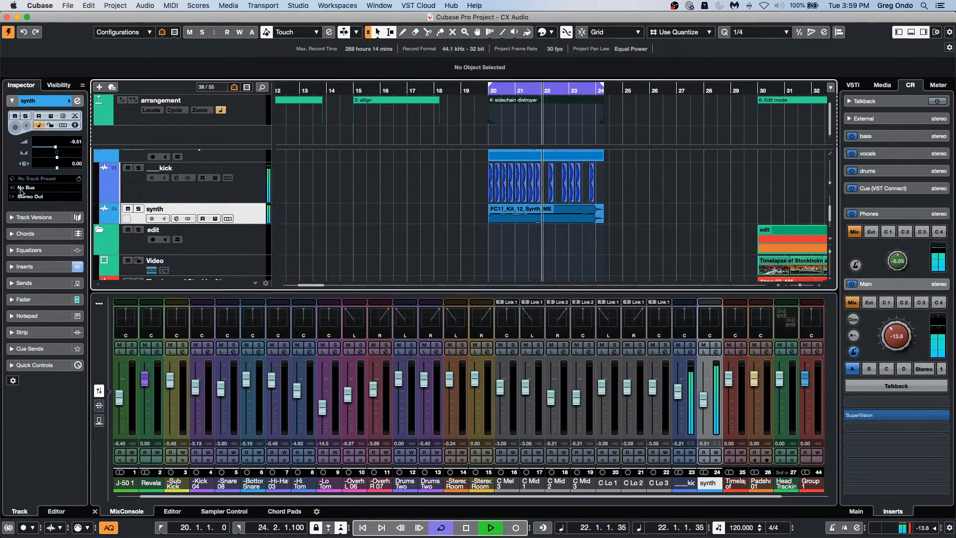
click(47, 196)
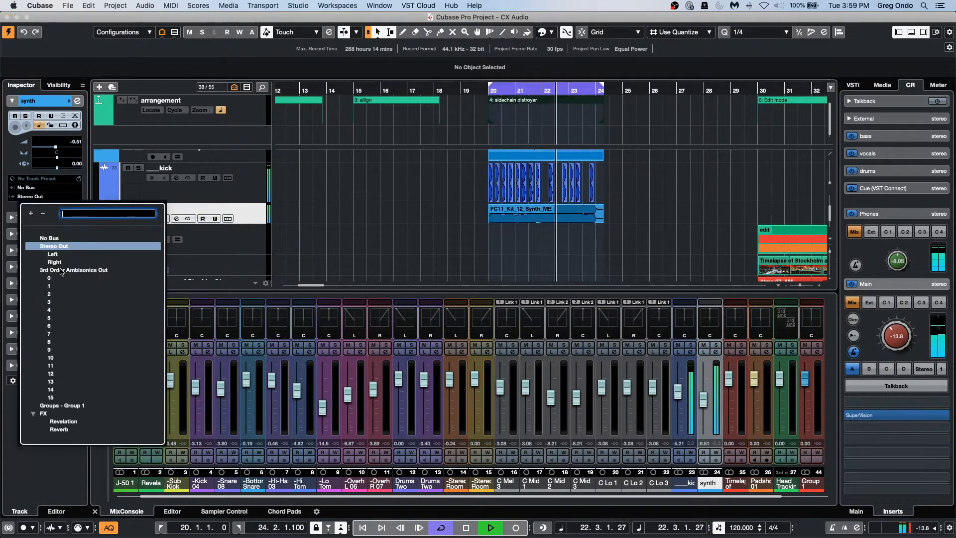
click(59, 406)
Step: Add a new stereo audio track, Audio 01, below Group 1
scroll(352, 226, down, 5)
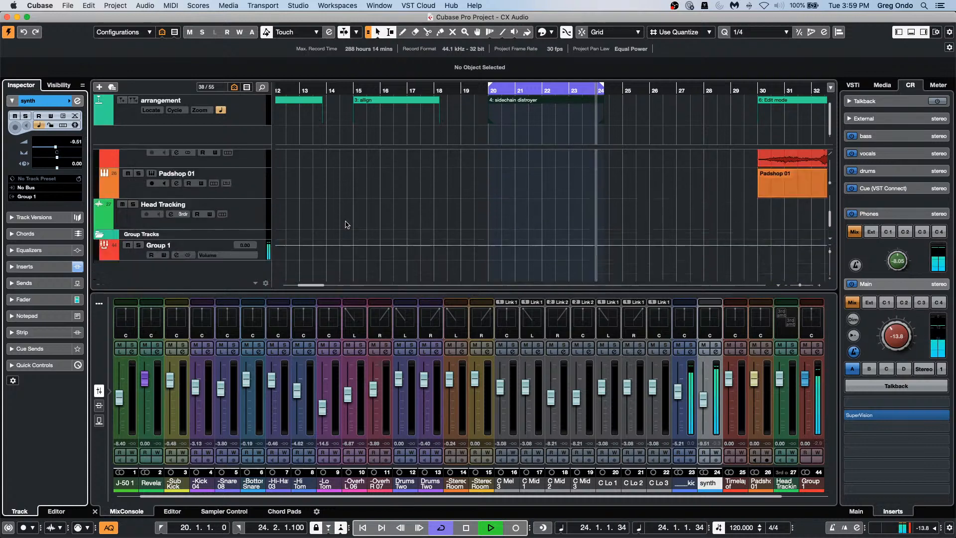
right_click(136, 255)
mouse_move(200, 260)
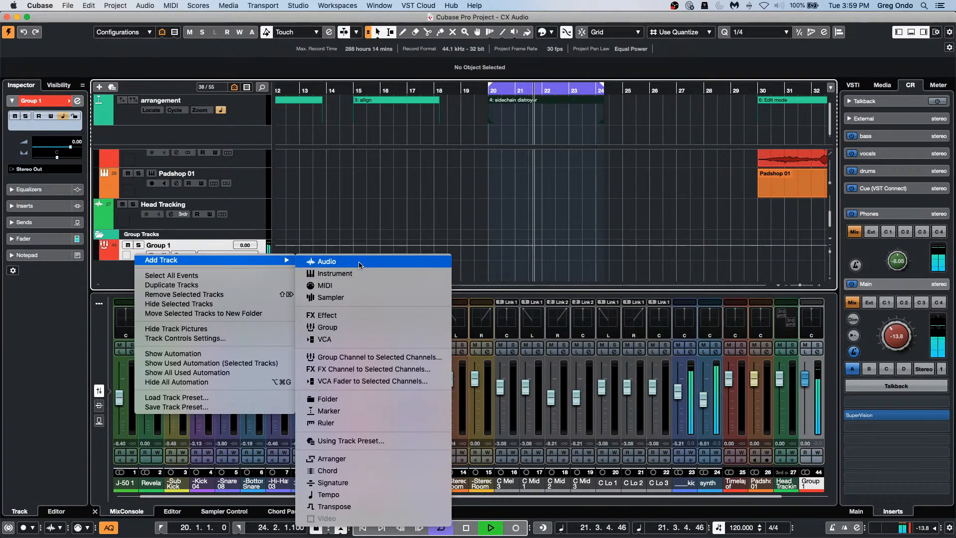
click(327, 261)
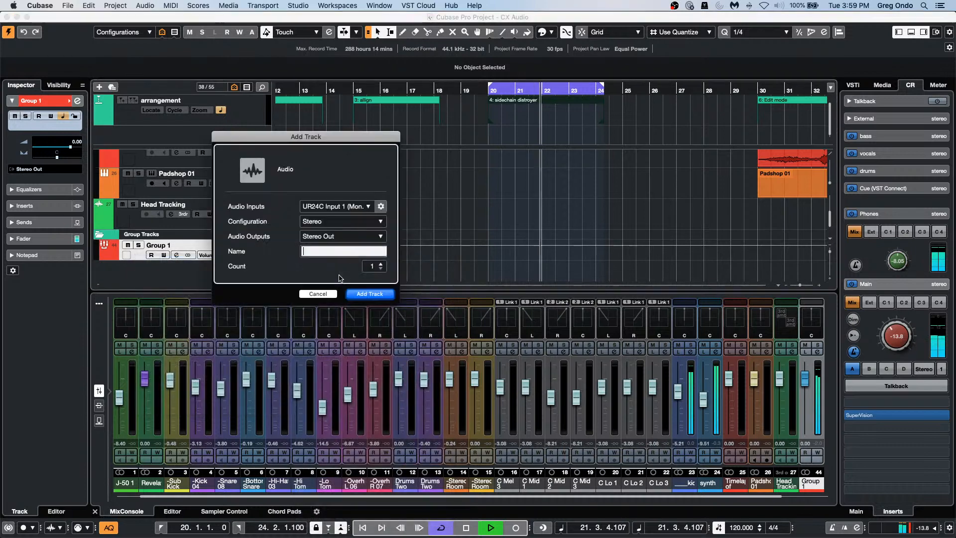
click(370, 294)
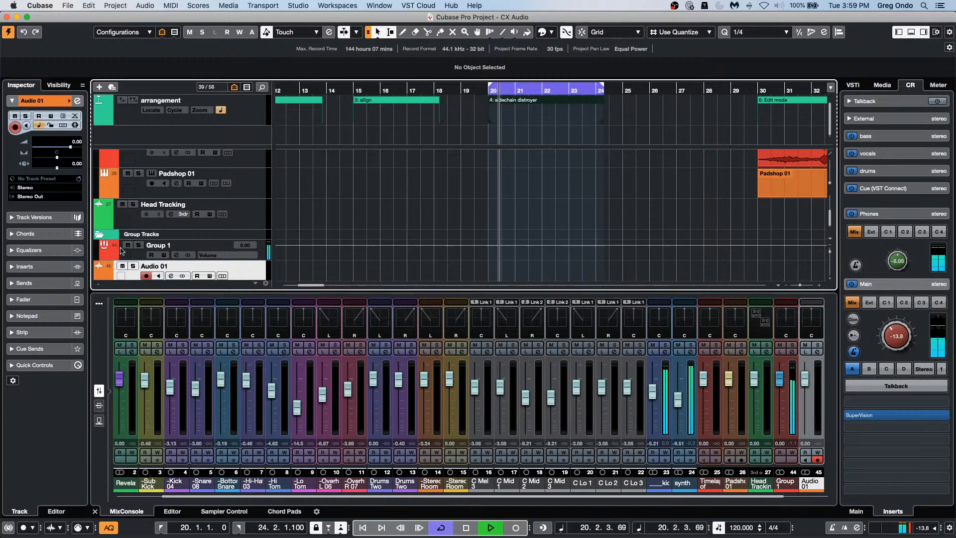
Step: Set Audio 01's input to Group 1 and record the group's sound as Take 2
click(41, 188)
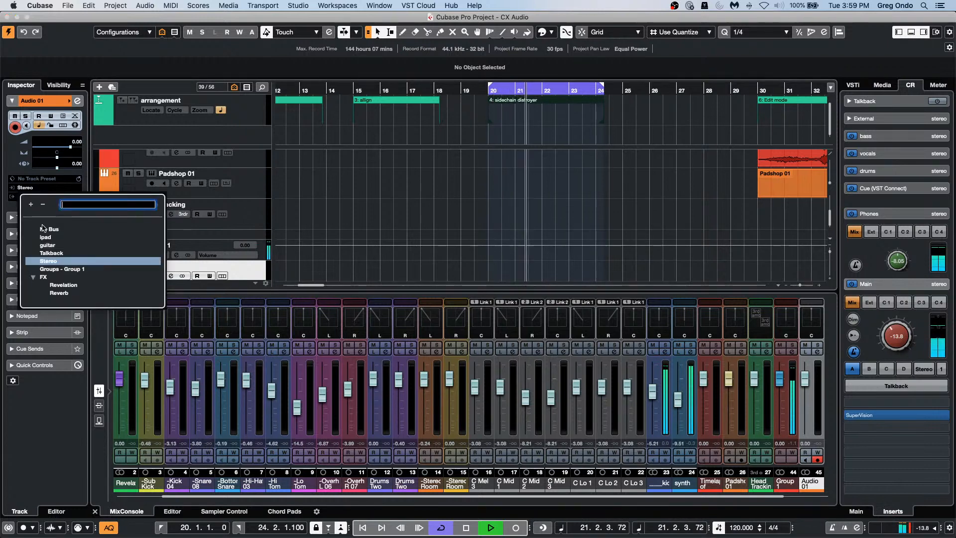
click(140, 260)
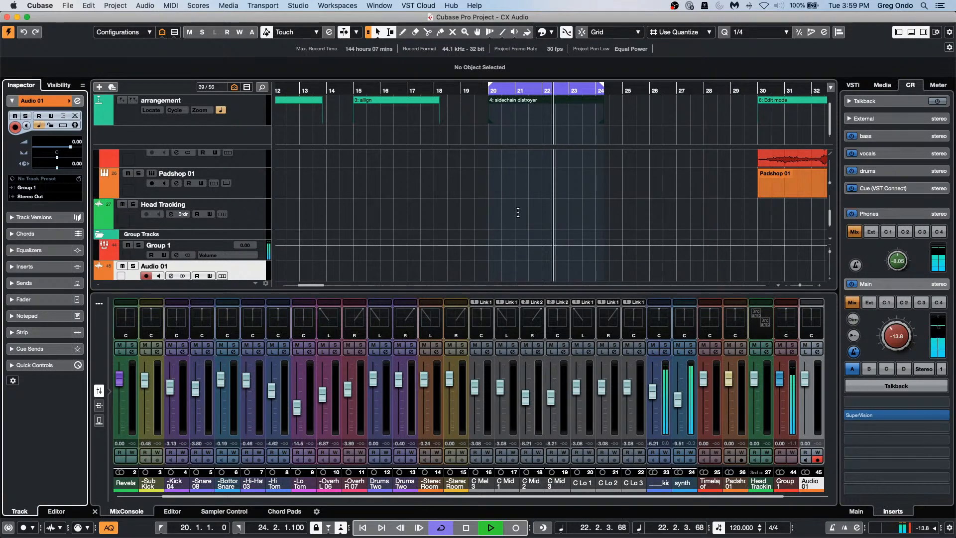
click(519, 531)
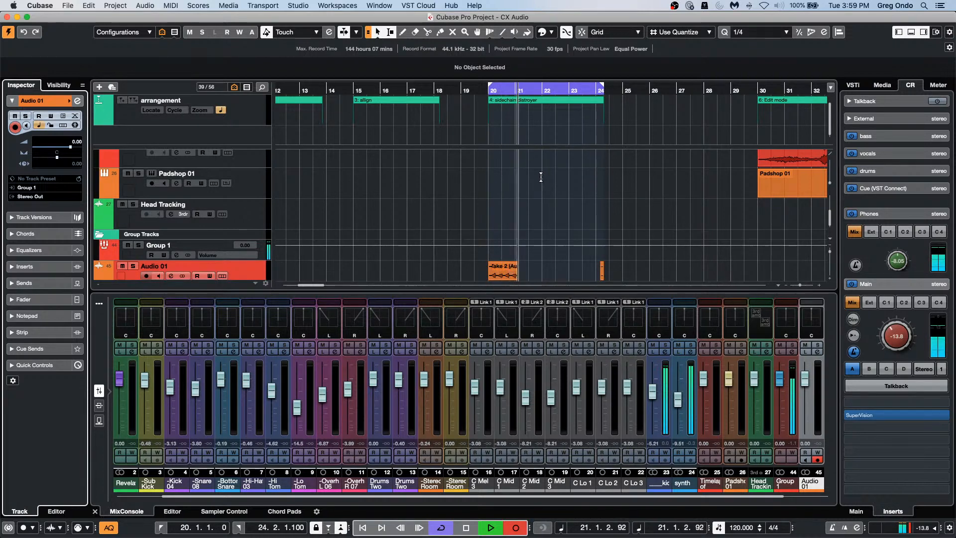
scroll(542, 178, down, 2)
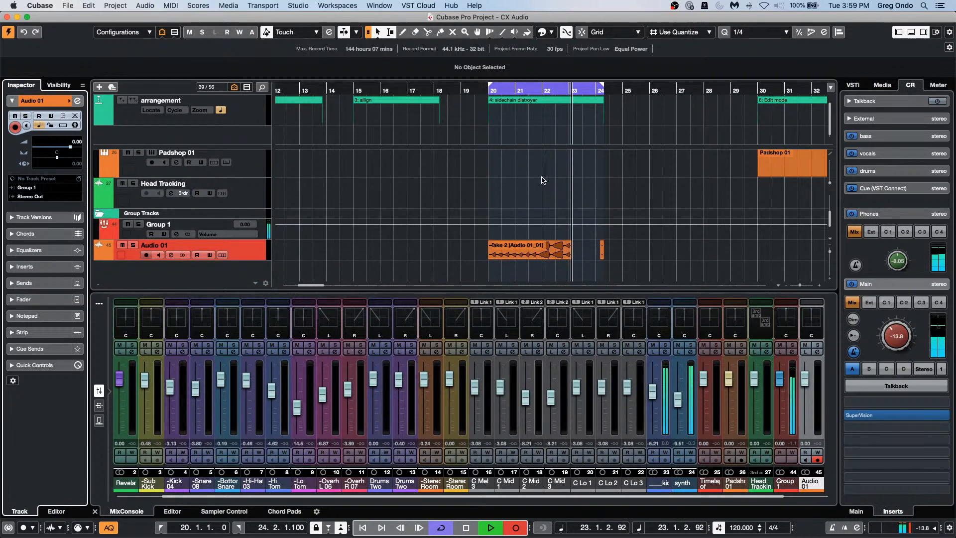
key(space)
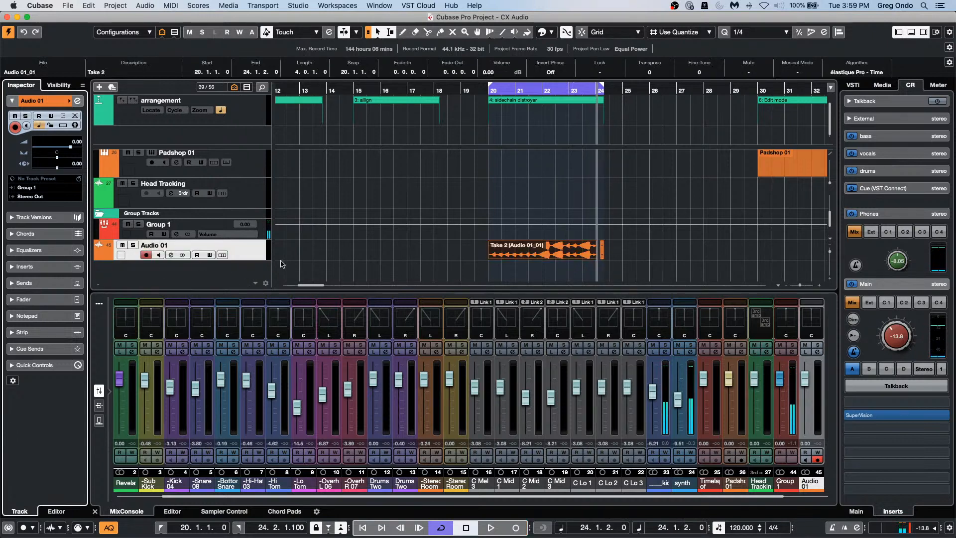
Step: Make Audio 01 taller and open the Take 2 event in the Sample Editor
drag(251, 260, 251, 269)
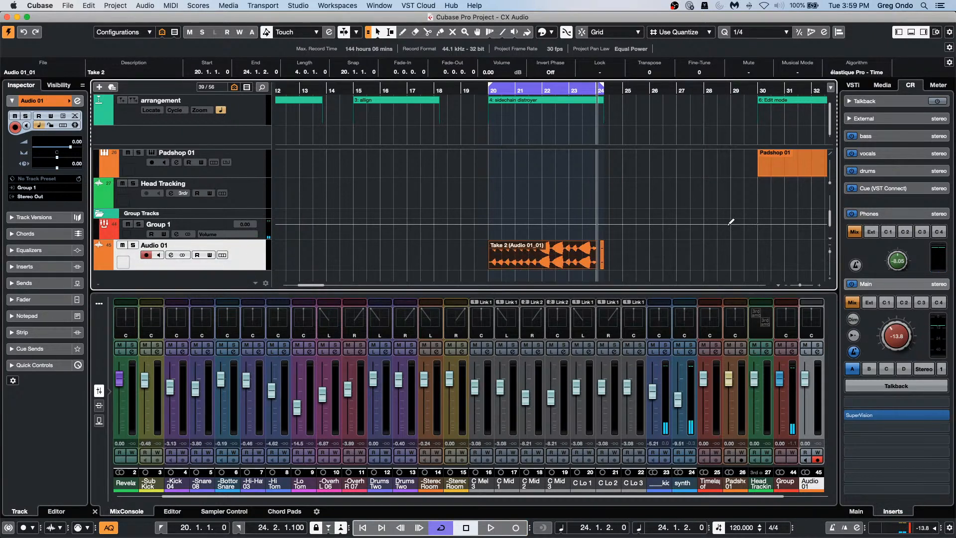
scroll(709, 213, down, 1)
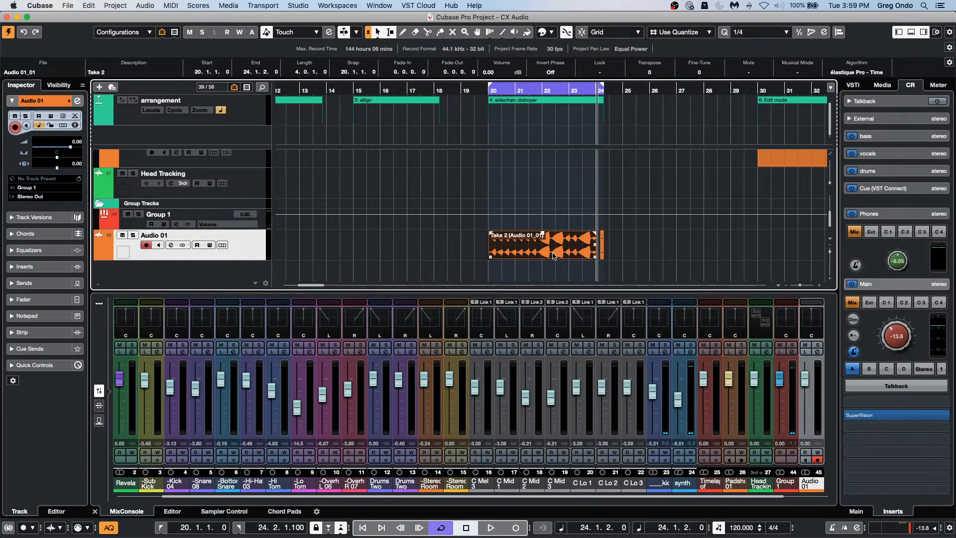
click(544, 272)
double_click(550, 257)
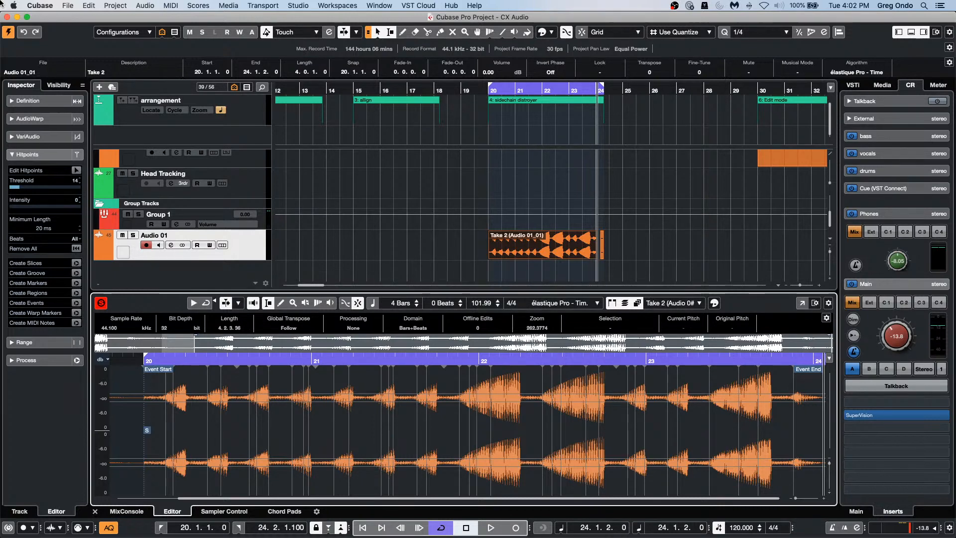
scroll(645, 256, up, 5)
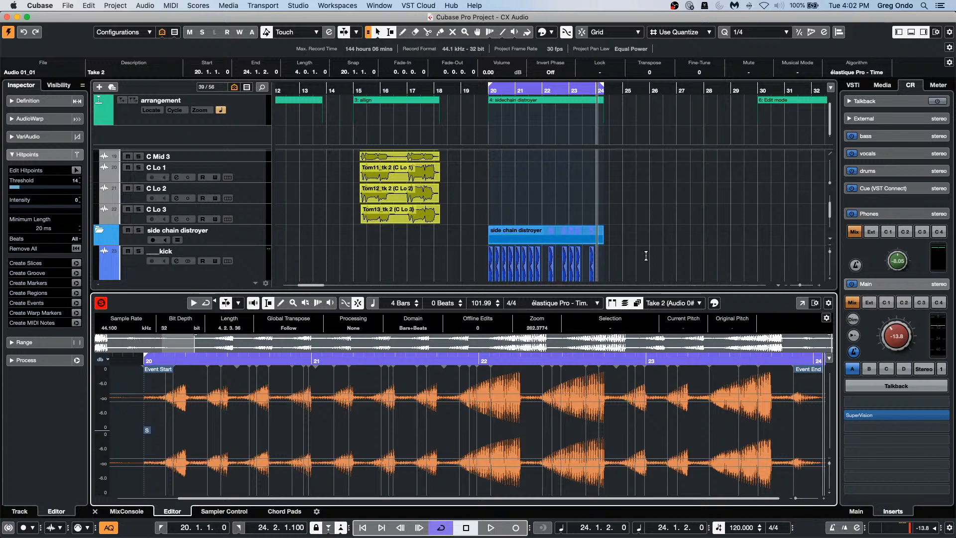
click(525, 89)
drag(524, 103, 525, 109)
scroll(717, 221, down, 2)
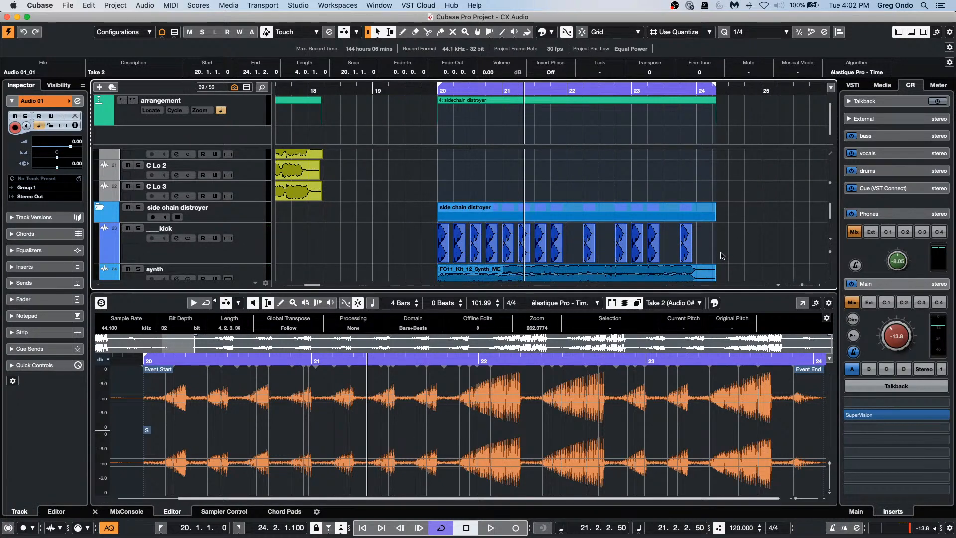
drag(721, 256, 418, 243)
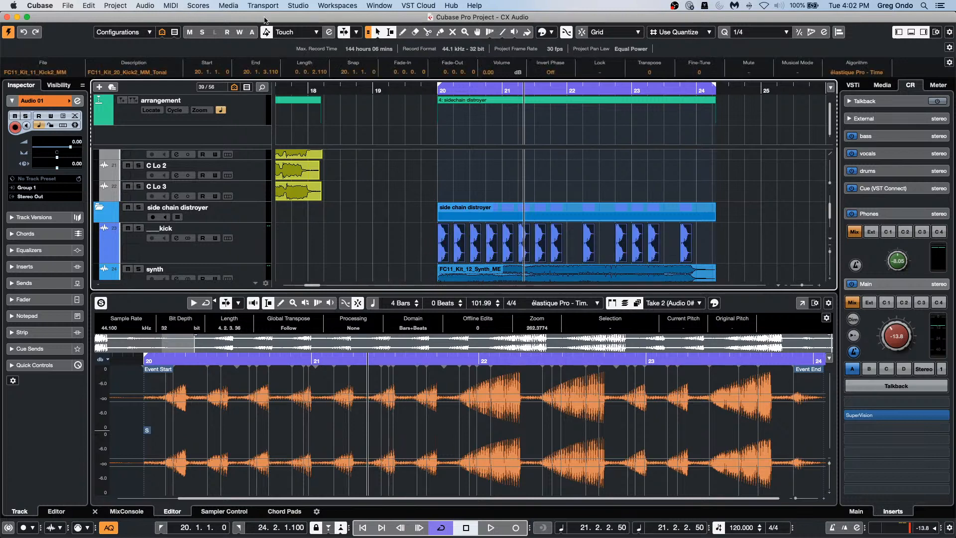
click(145, 7)
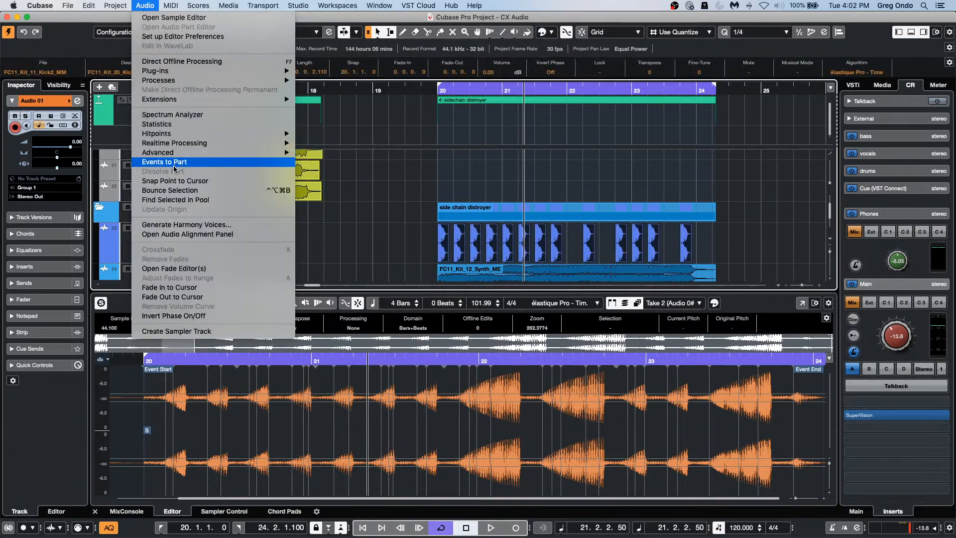
click(169, 190)
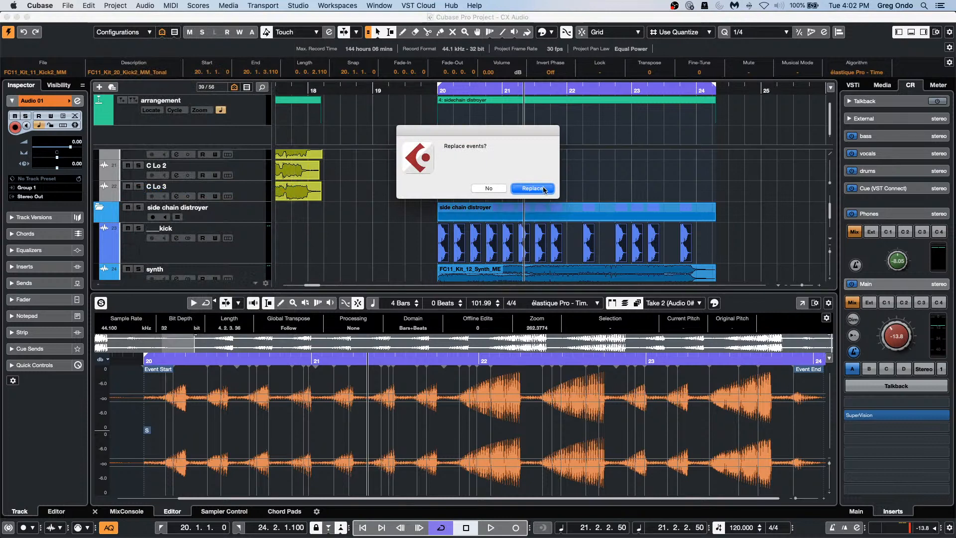
click(543, 189)
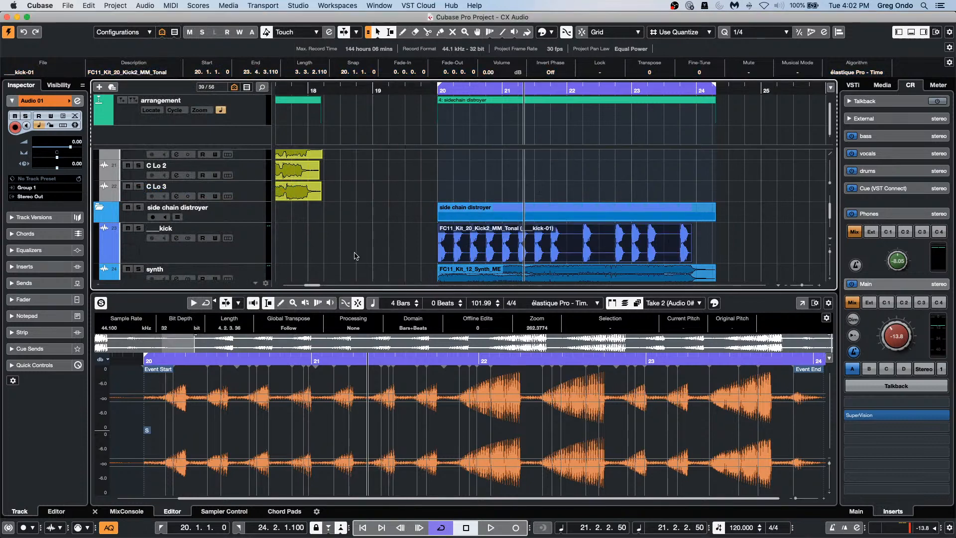
click(678, 255)
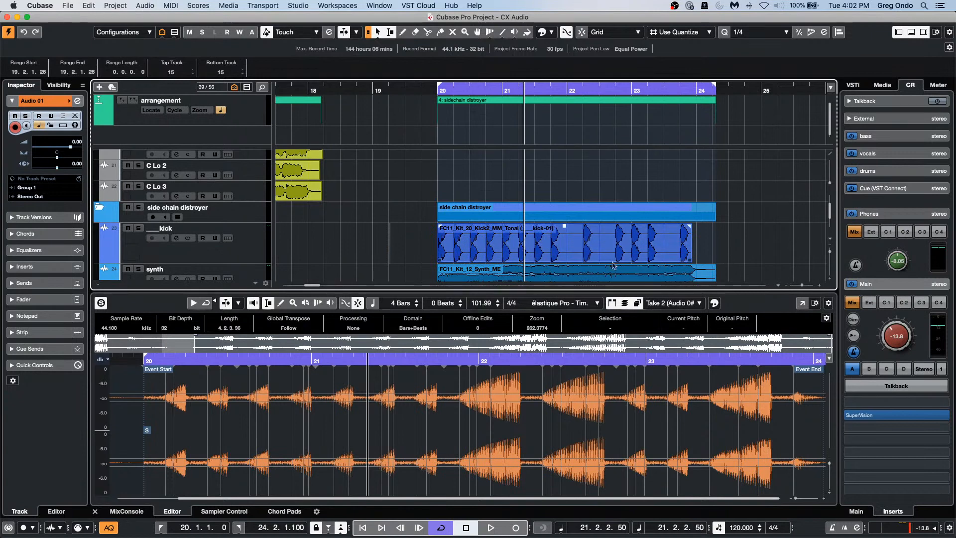
drag(608, 258, 666, 257)
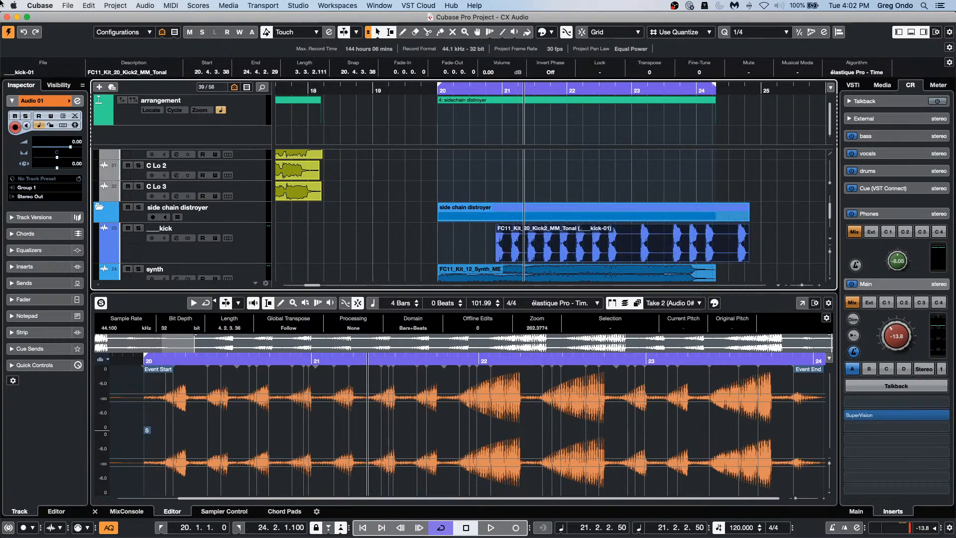
key(super+z)
key(super+z)
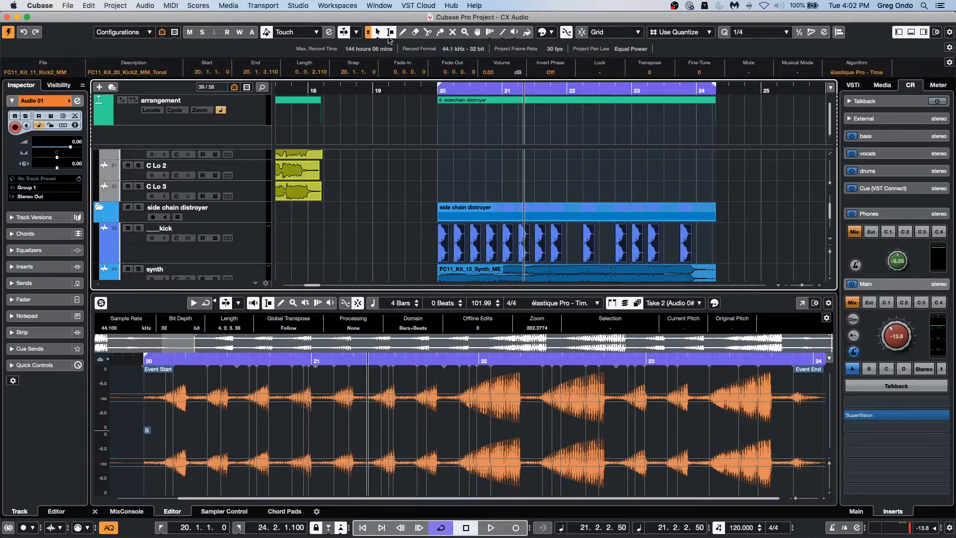
click(432, 249)
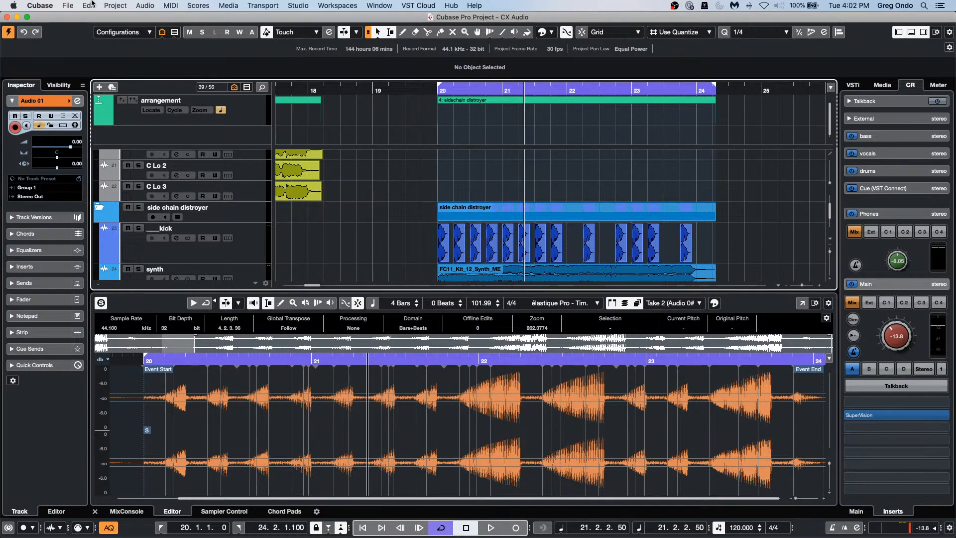
Step: Create an empty project, Untitled5, in the default folder and call up the add-track choices
click(74, 6)
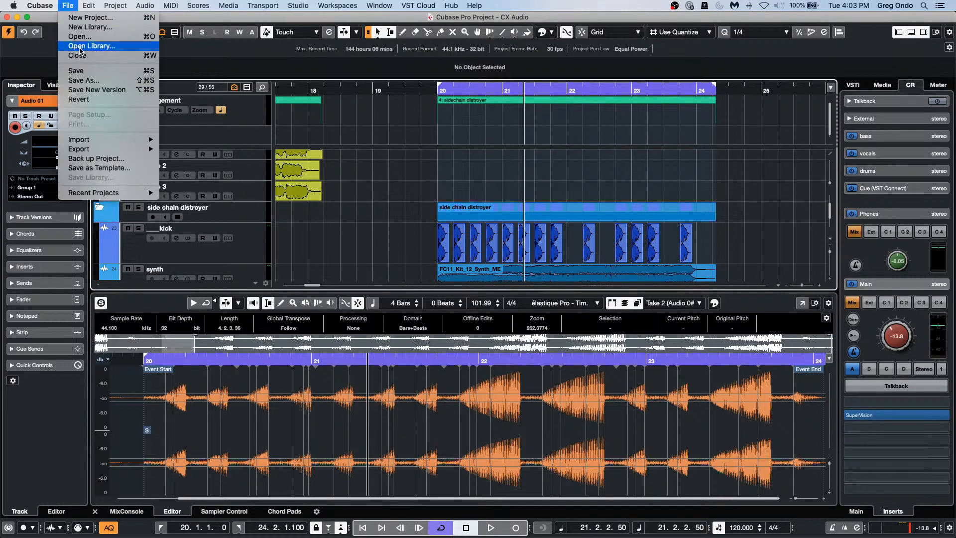
click(86, 18)
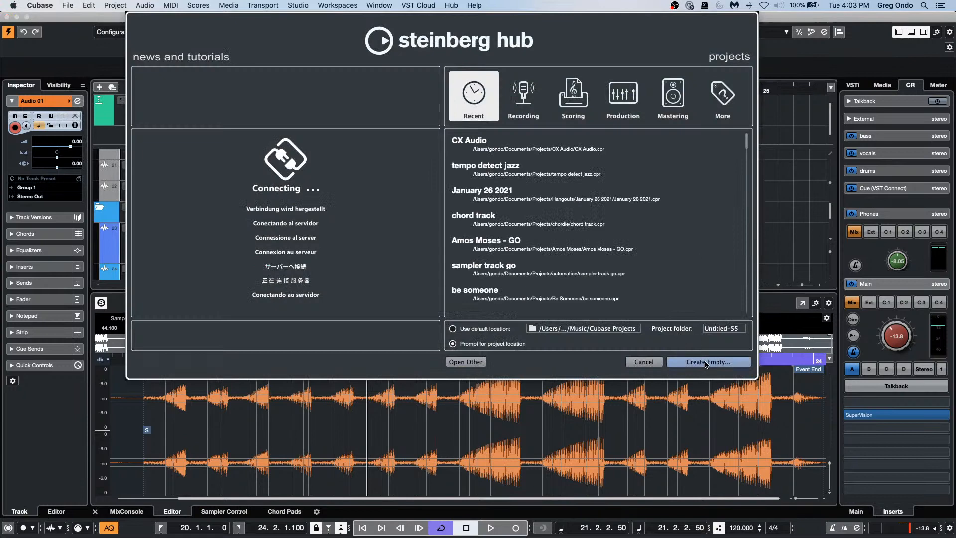
click(706, 362)
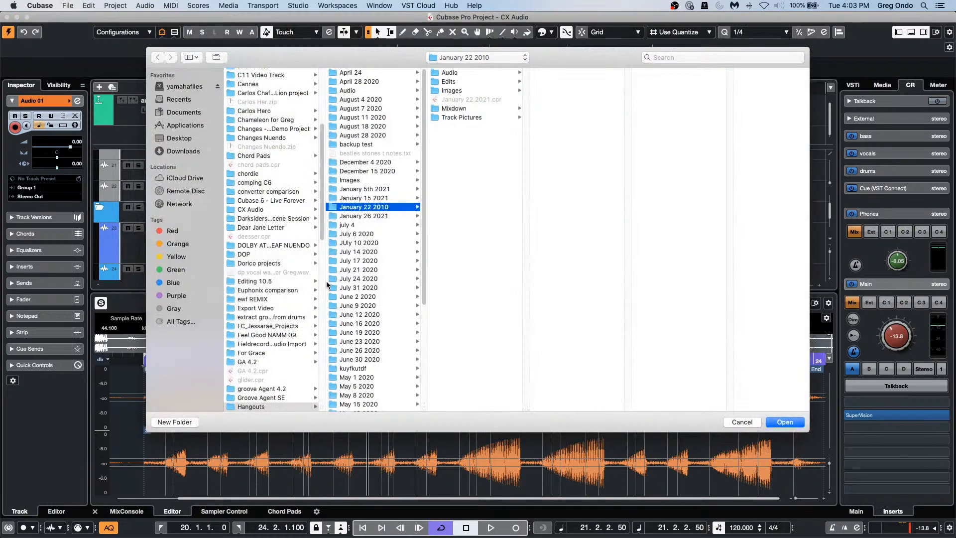
click(799, 424)
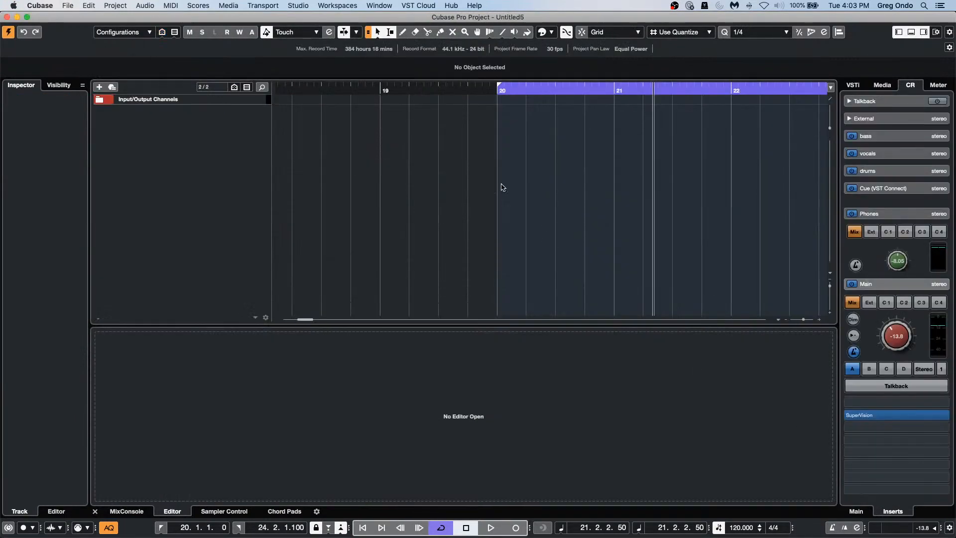
right_click(200, 140)
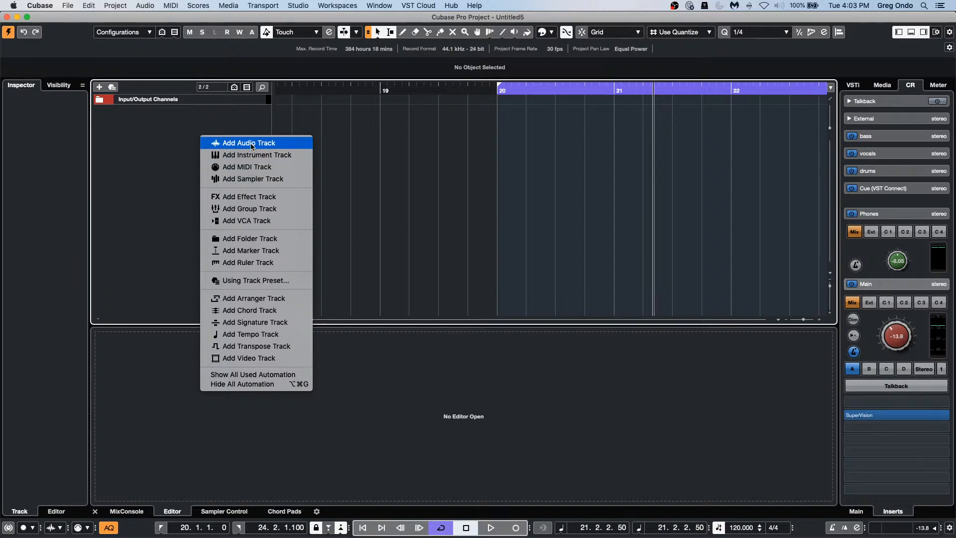
Step: Add an instrument track with Retrologue as its instrument
click(252, 155)
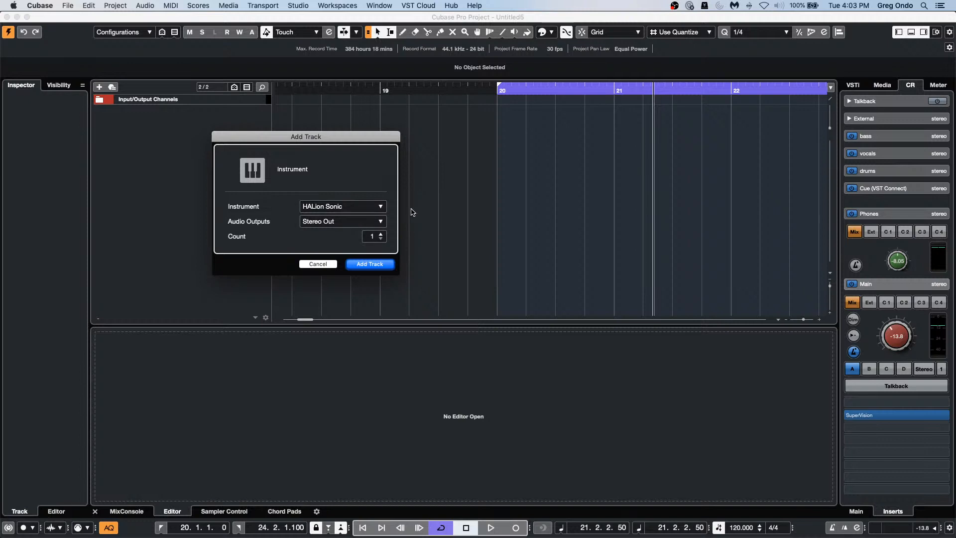
click(368, 208)
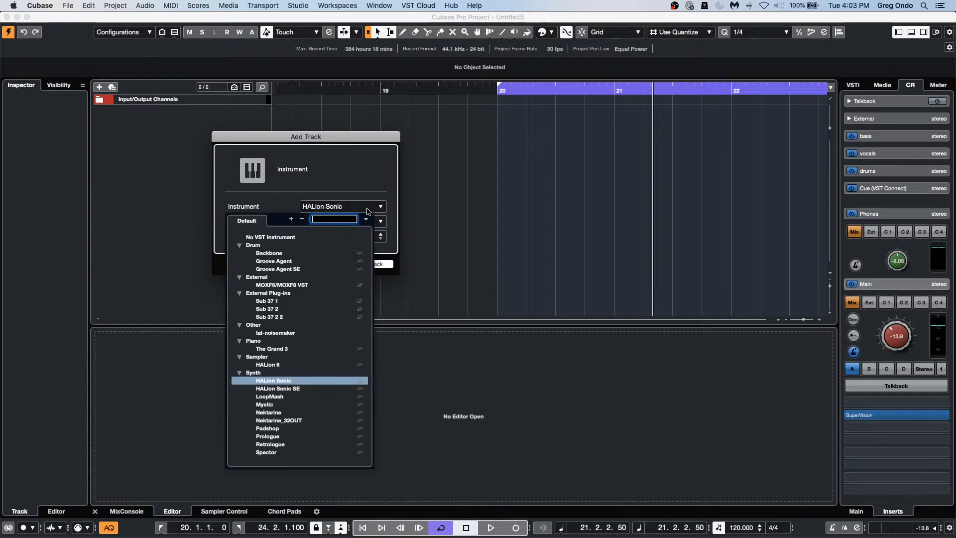
click(275, 447)
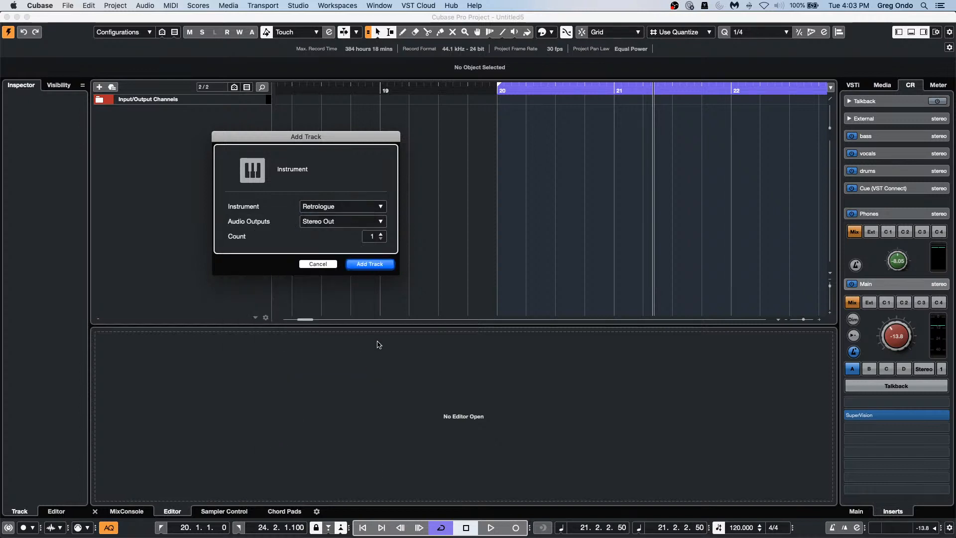
click(380, 268)
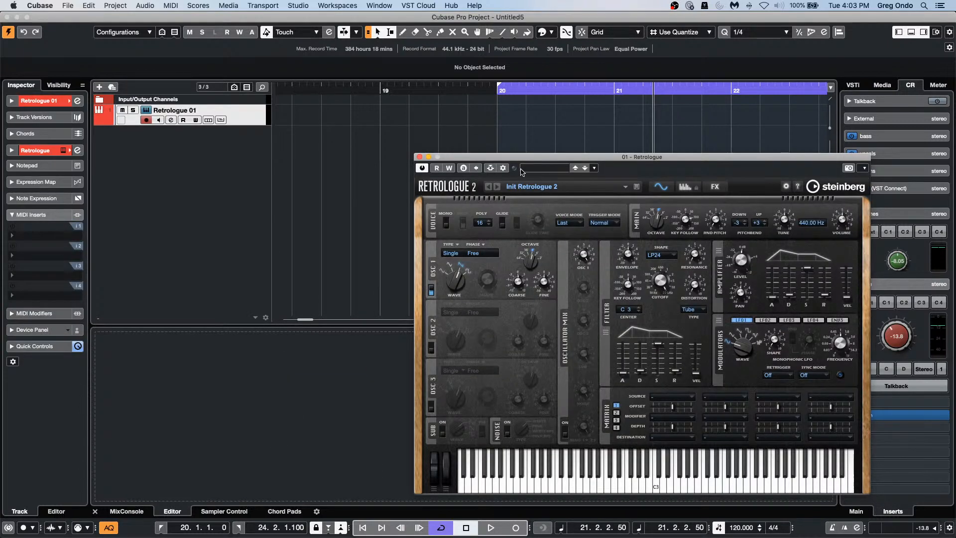
Step: Load the Lumbering Bass preset into Retrologue from its preset browser
drag(526, 160, 379, 79)
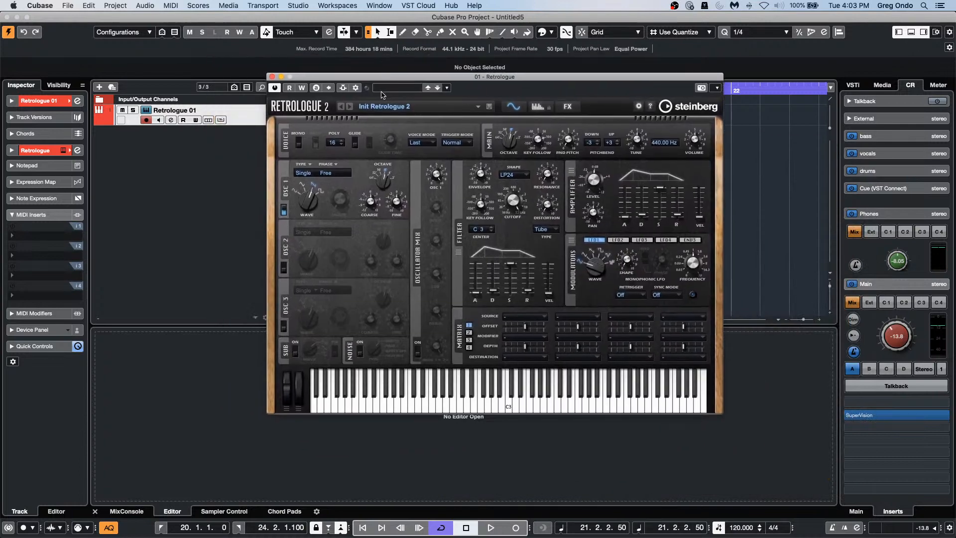
click(408, 87)
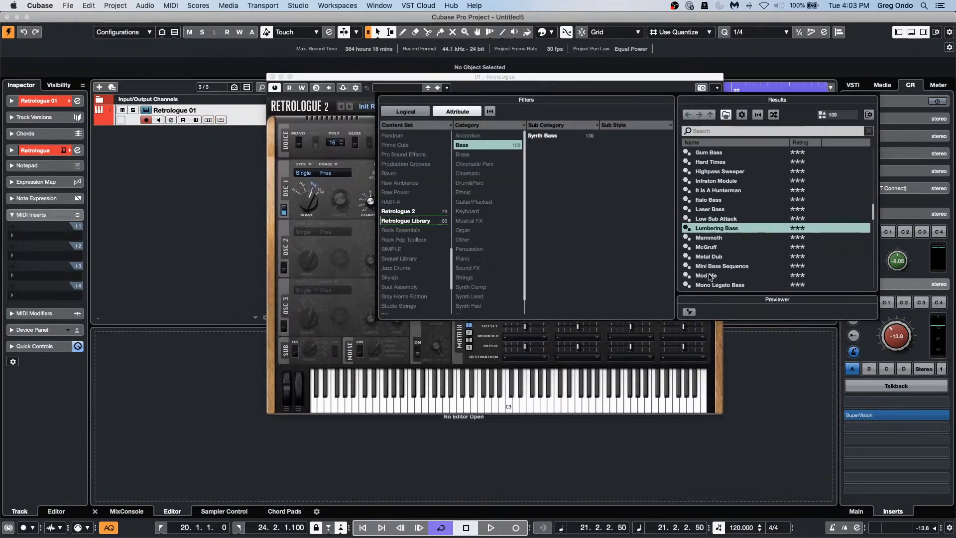
double_click(736, 229)
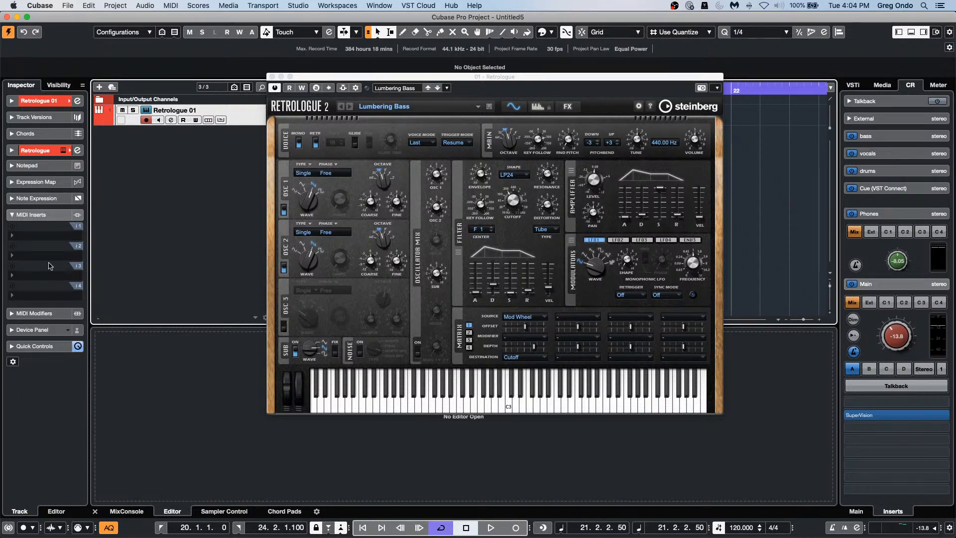
Step: Insert Arpache 5 in Retrologue 01's MIDI Inserts and move the playhead back to bar 1
click(42, 235)
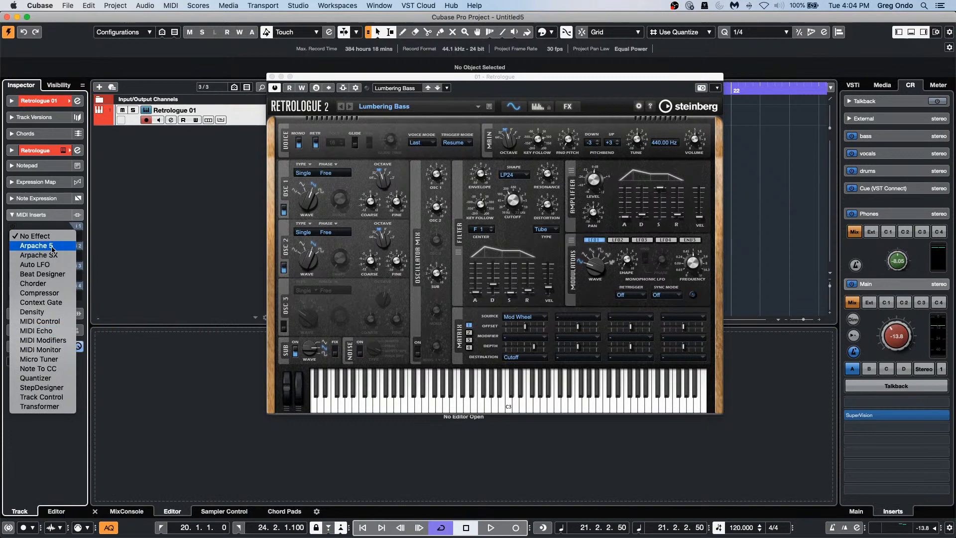
click(37, 245)
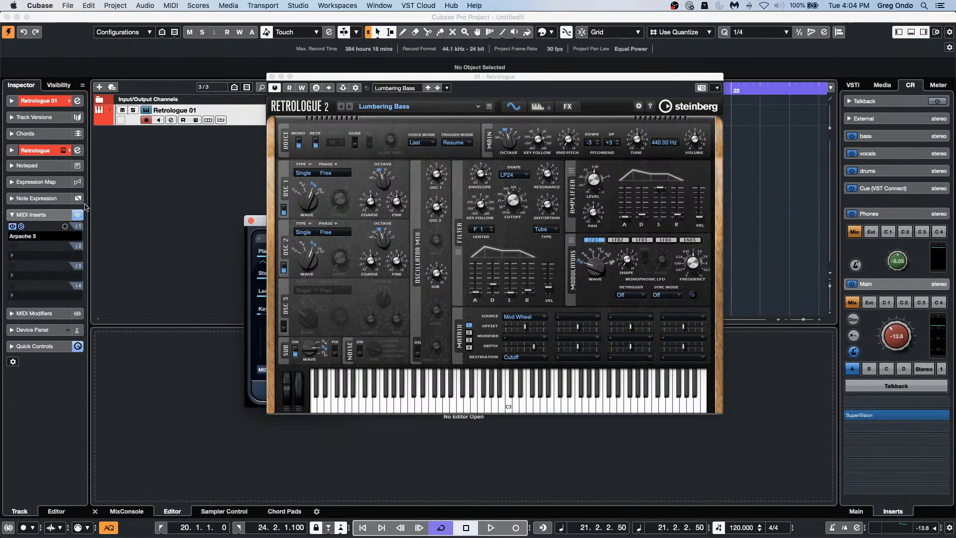
drag(416, 77, 576, 100)
drag(308, 223, 238, 189)
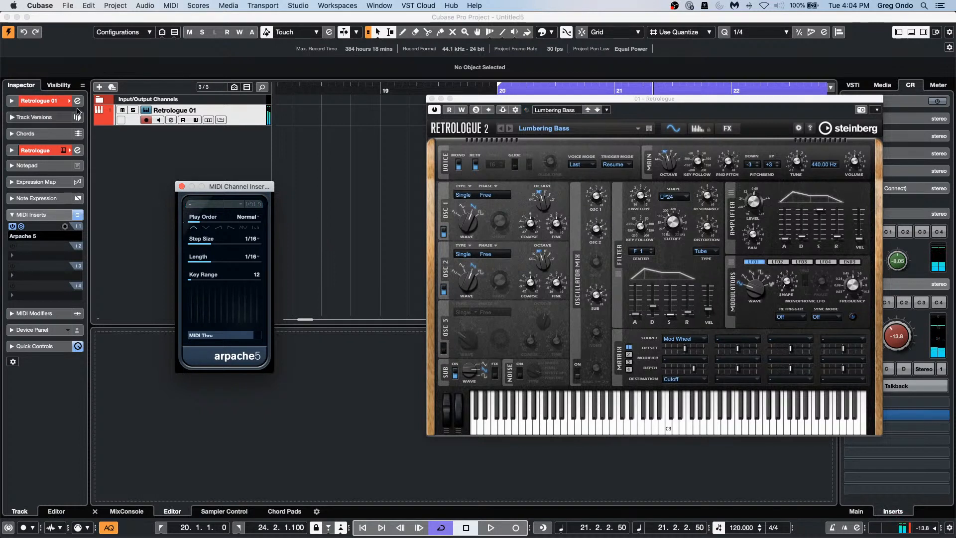
drag(300, 86, 43, 1)
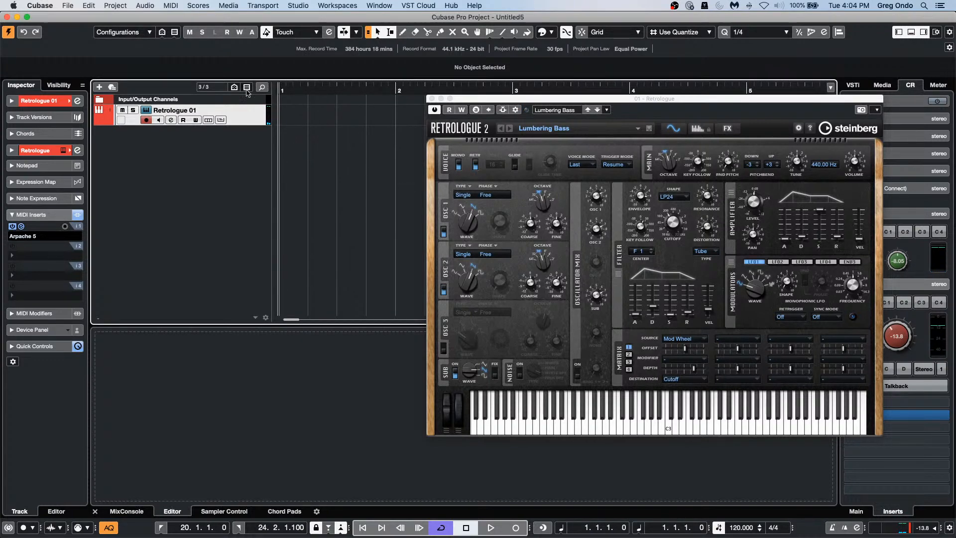
Step: Add a chord track and close the Retrologue window
right_click(245, 118)
mouse_move(291, 122)
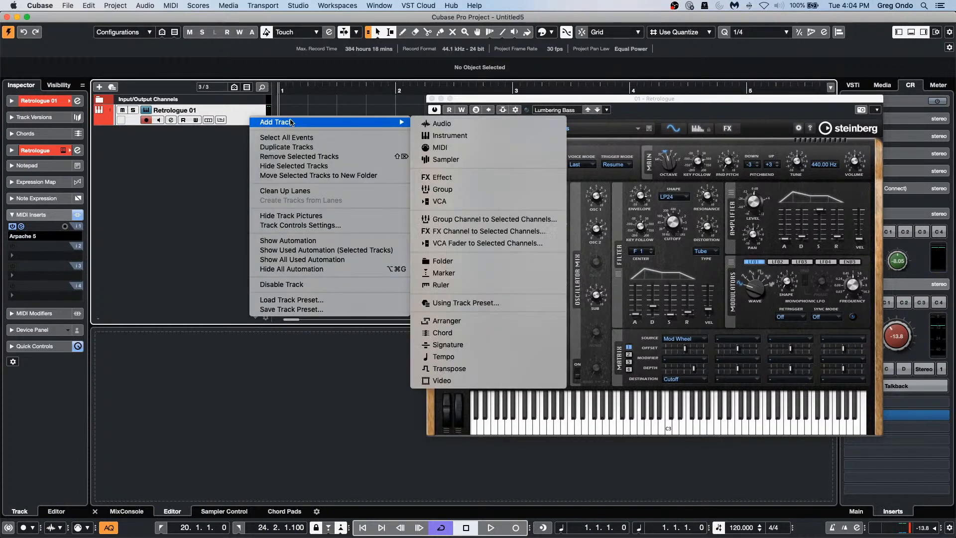
click(486, 333)
click(432, 99)
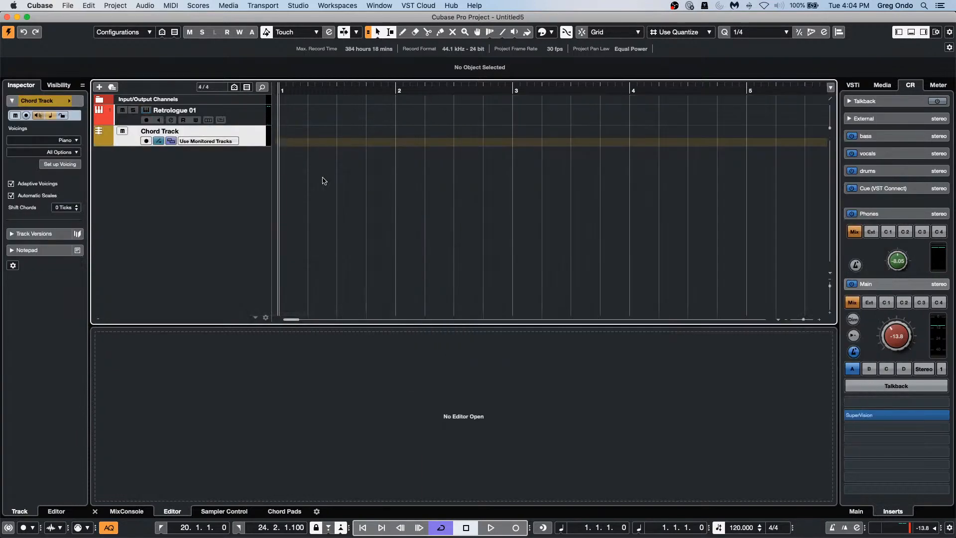
Step: Draw an empty chord event at bar 1, hide the scale lane, and enlarge the chord track
right_click(295, 146)
click(320, 147)
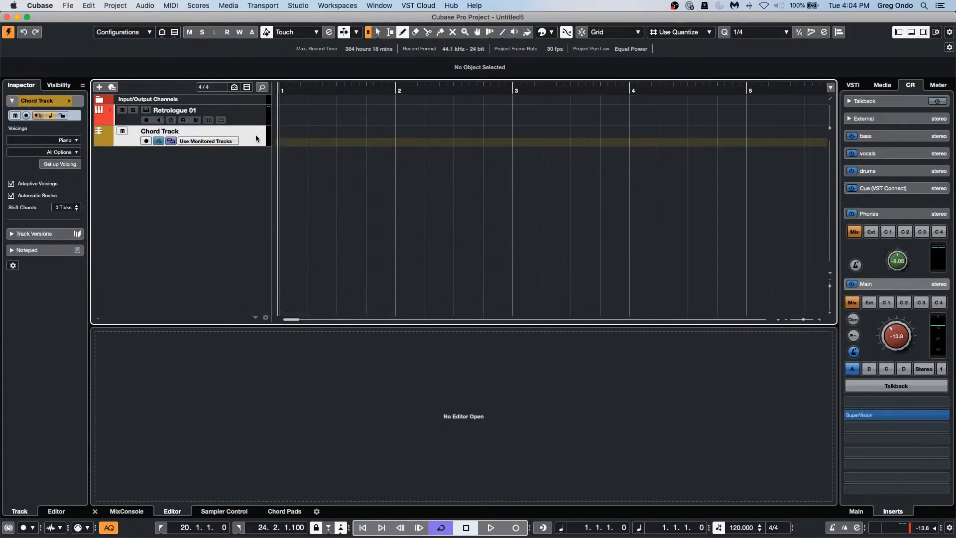
click(282, 141)
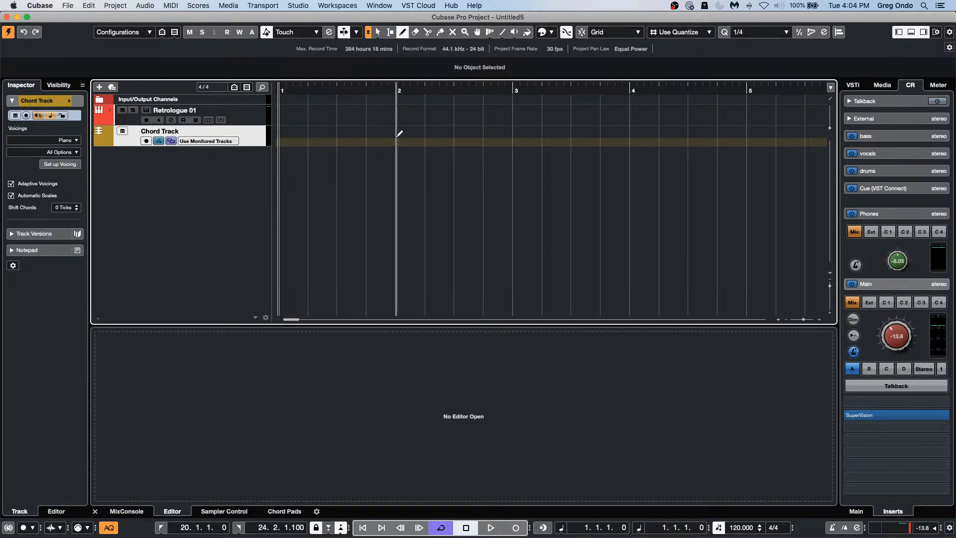
click(280, 131)
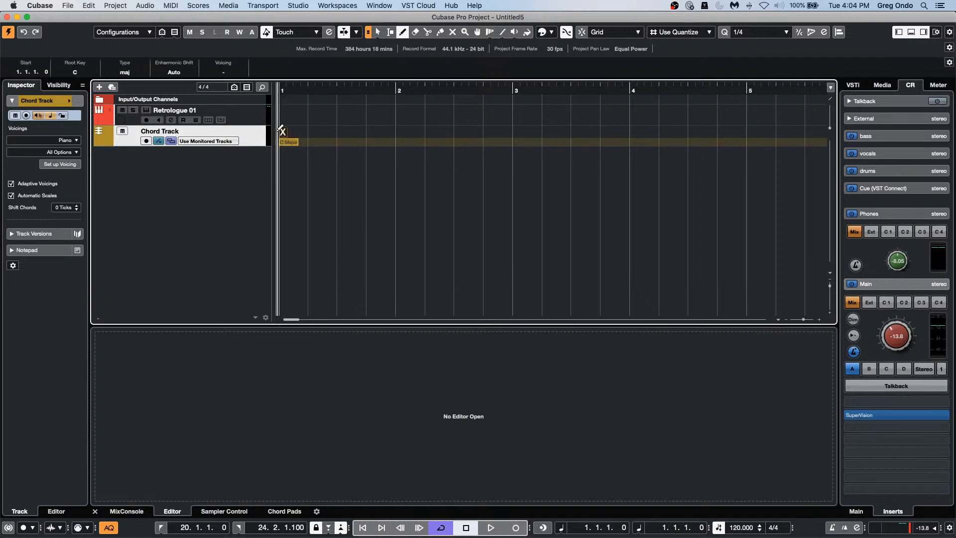
click(158, 141)
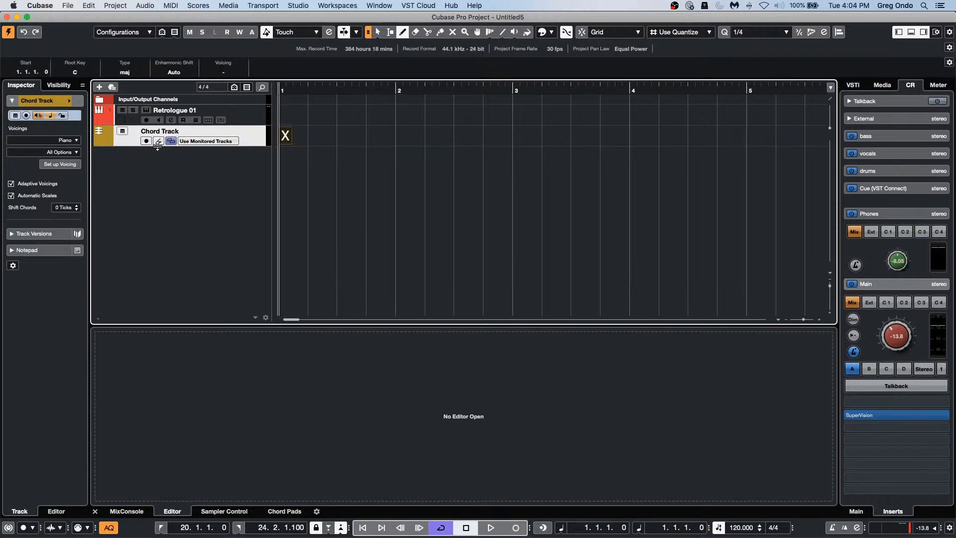
drag(157, 152, 217, 211)
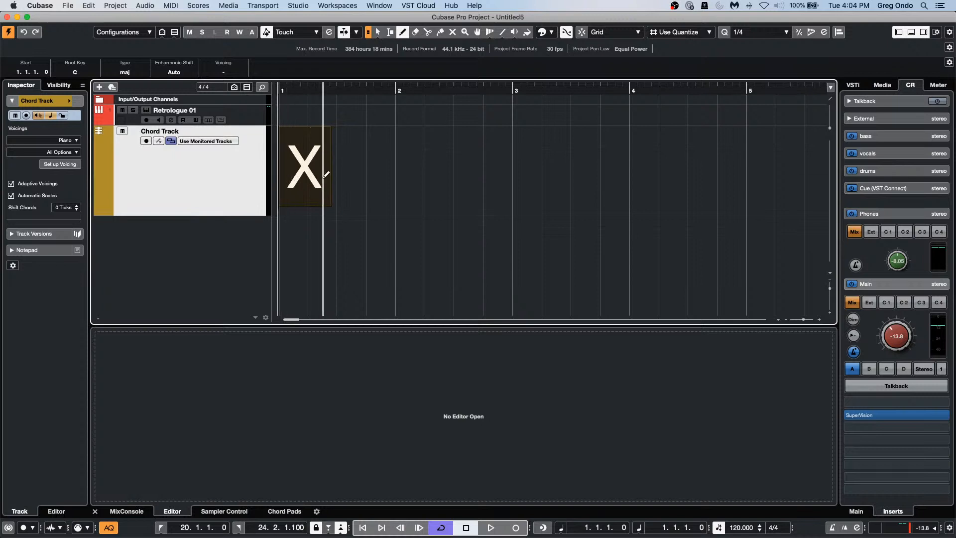
key(1)
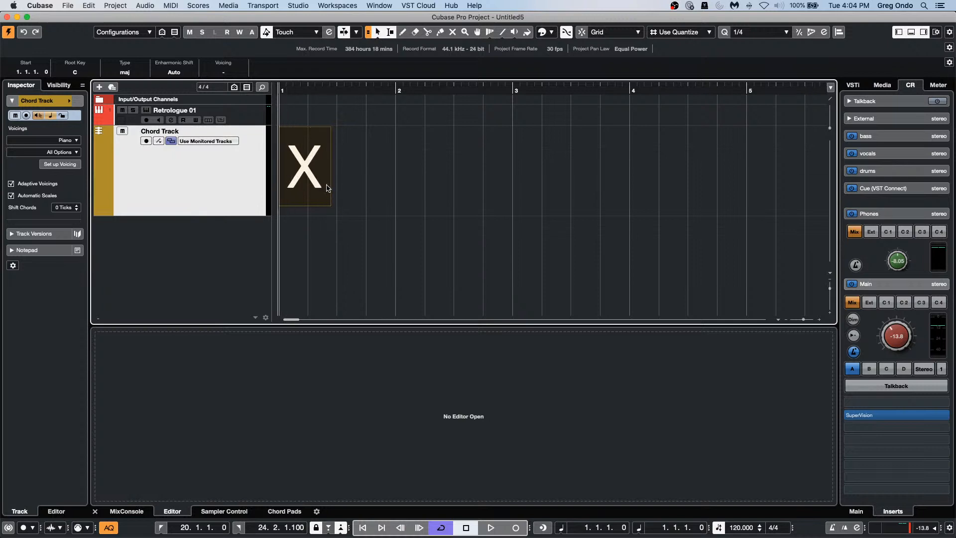
Step: In the Chord Editor, set bar 1 to E and add Gmin at bar 2
double_click(295, 180)
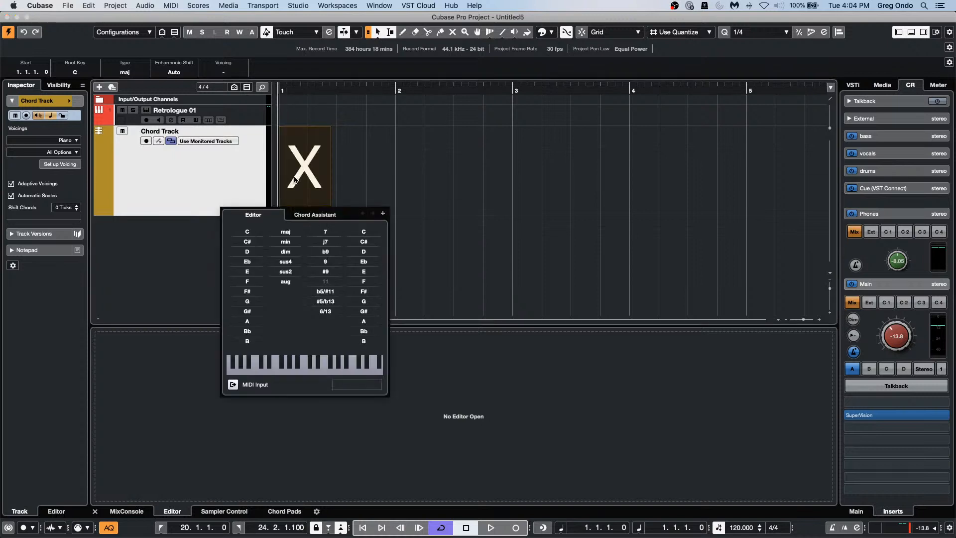
click(259, 270)
click(382, 213)
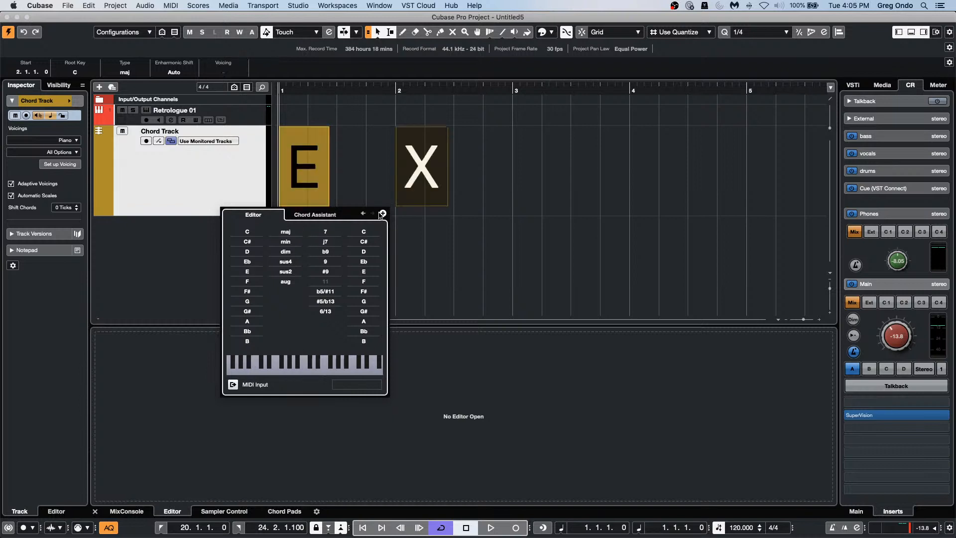
click(247, 302)
click(286, 242)
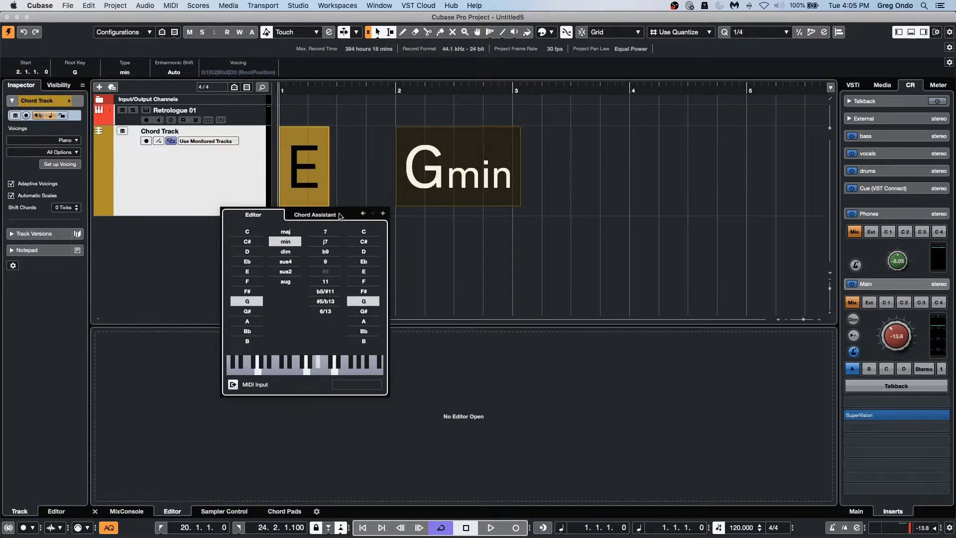
click(361, 214)
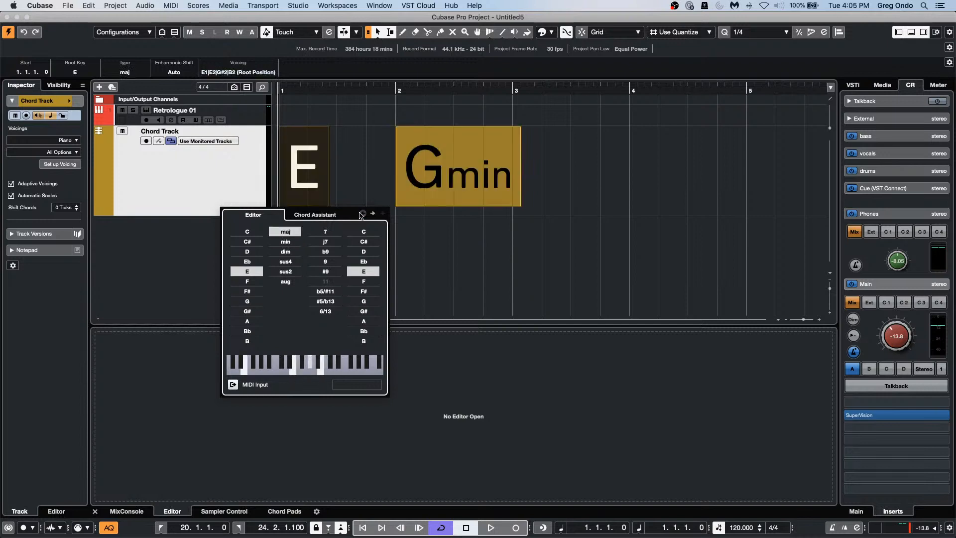
click(372, 215)
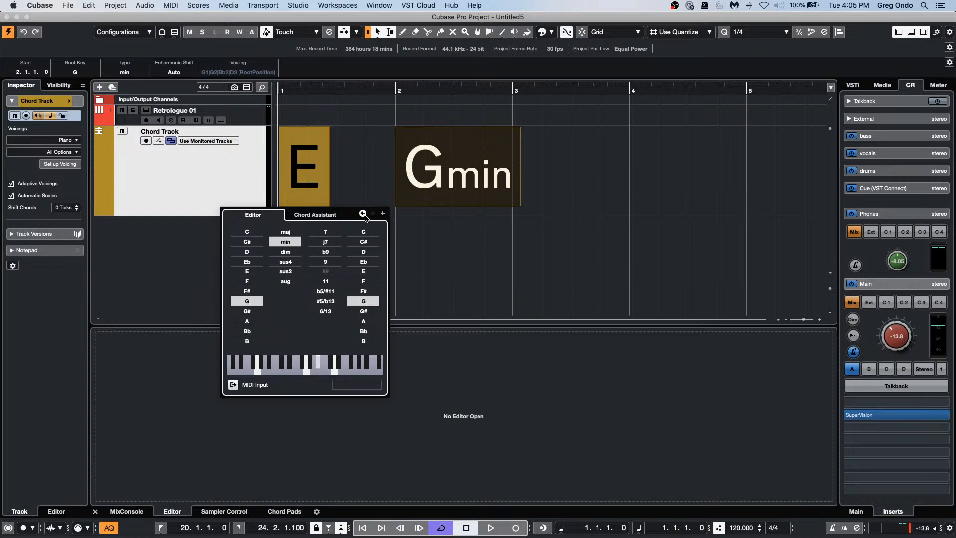
click(364, 214)
click(373, 213)
click(633, 183)
Step: Draw a chord at bar 4 and set bars 4–7 to A, B, F#, B
right_click(635, 185)
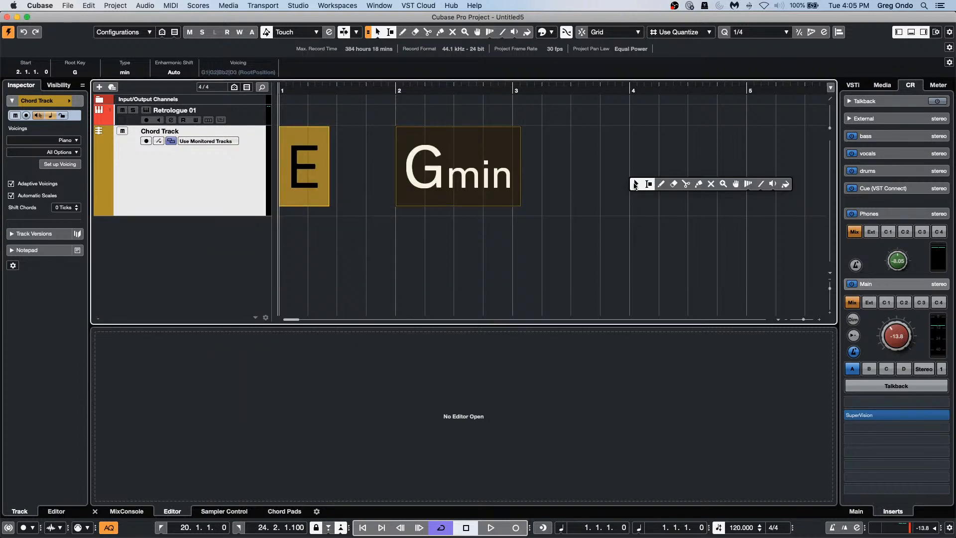
click(662, 184)
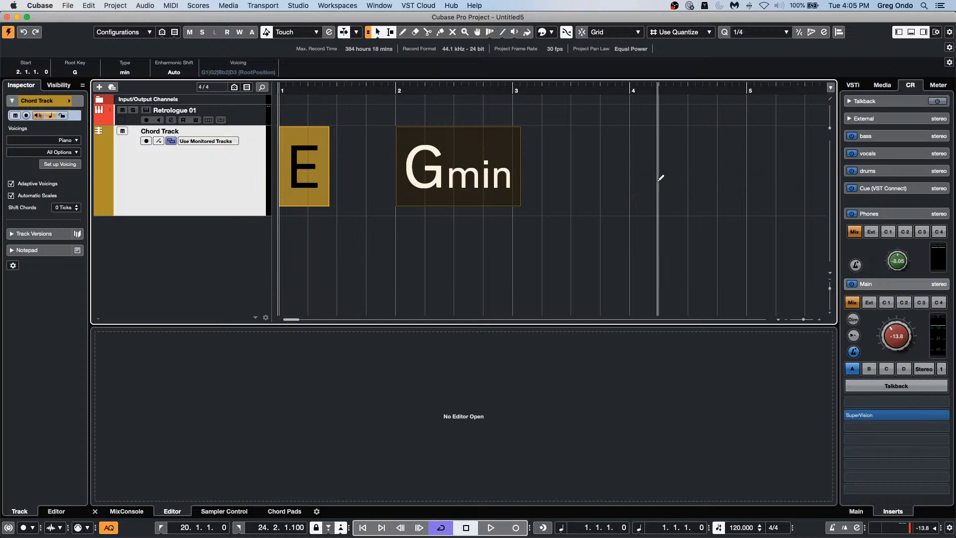
click(631, 146)
key(1)
double_click(650, 169)
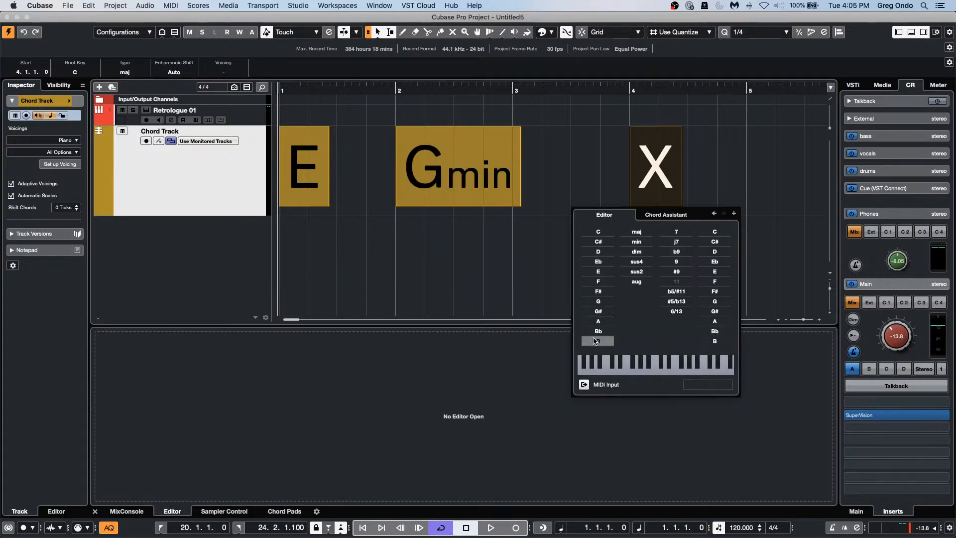
click(602, 322)
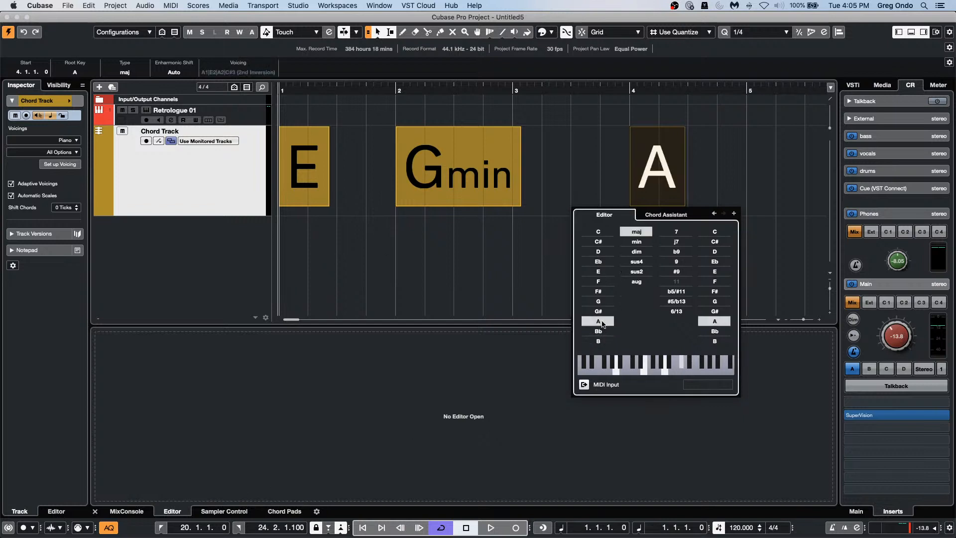
click(735, 214)
click(602, 342)
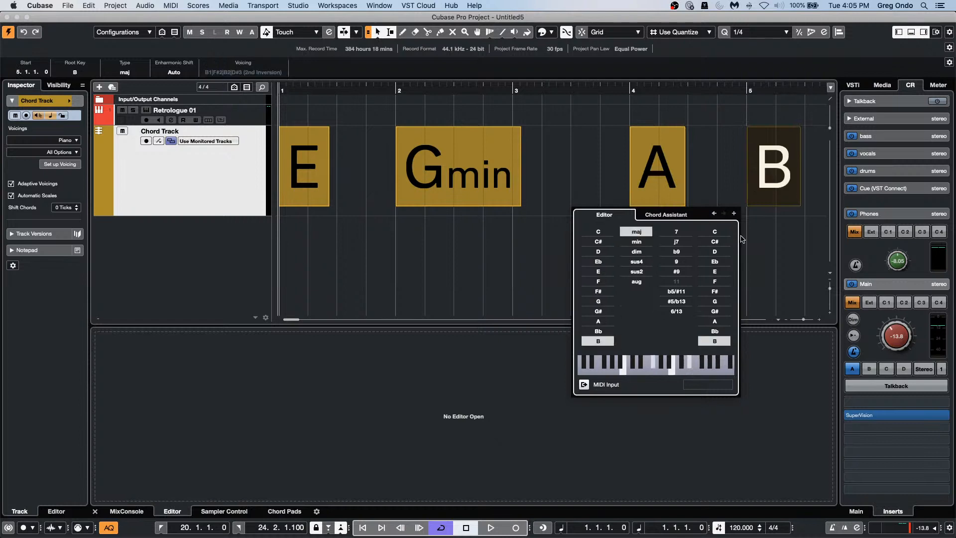
click(734, 214)
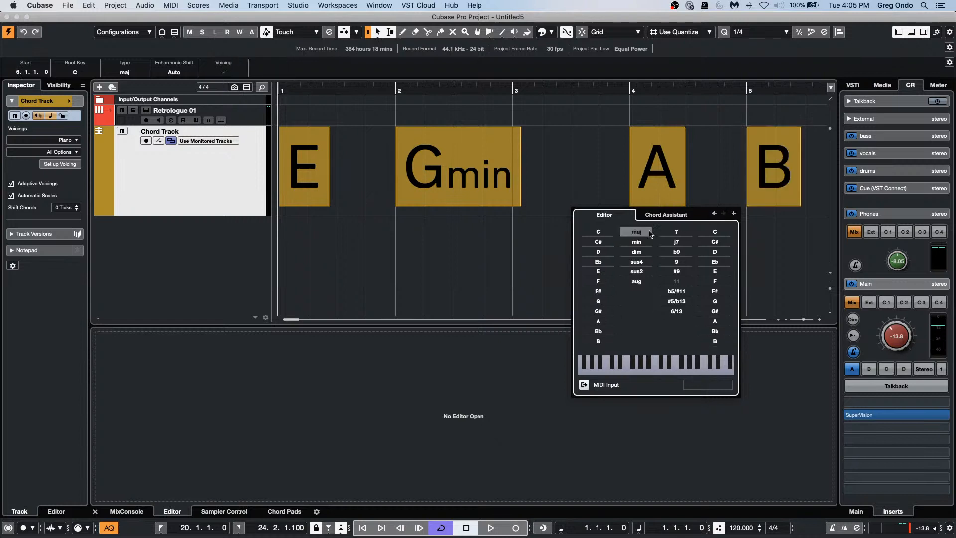
click(603, 291)
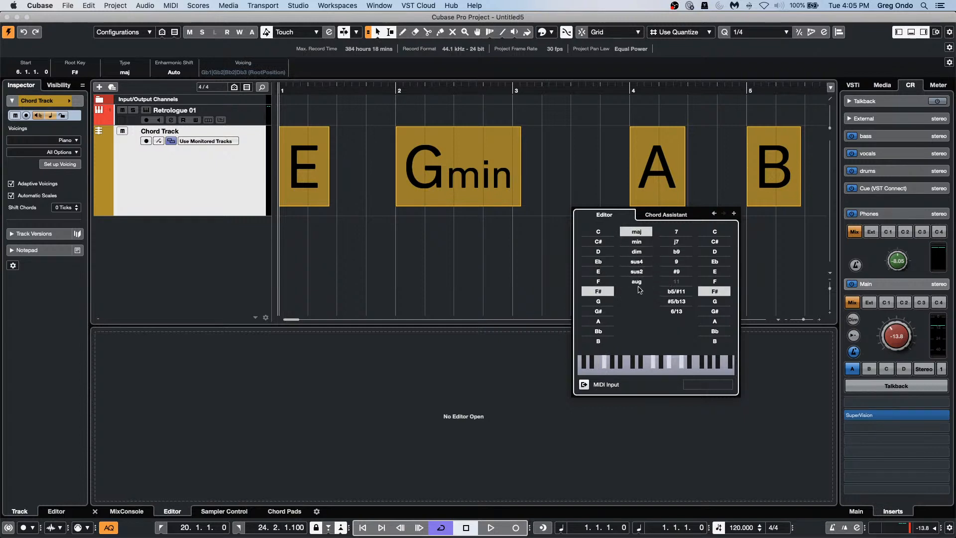
click(733, 213)
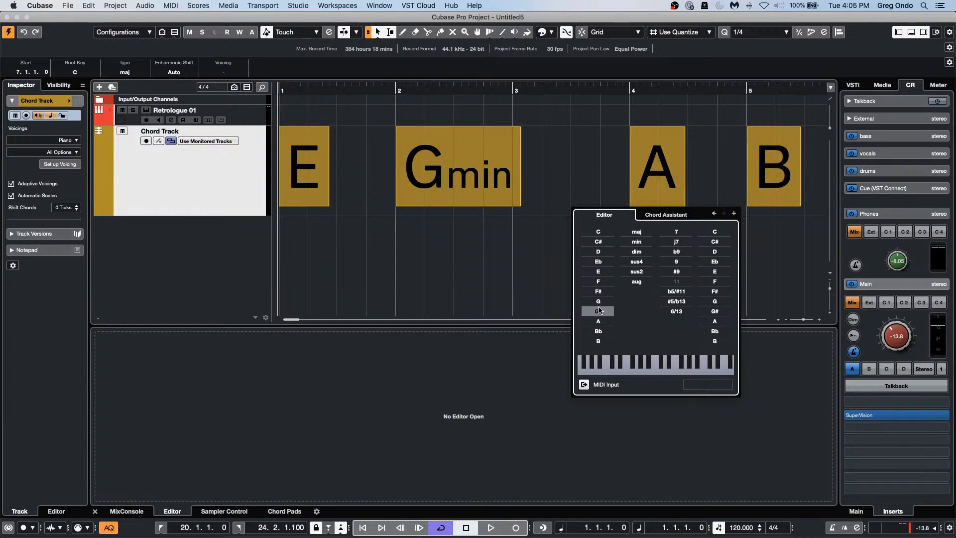
click(599, 342)
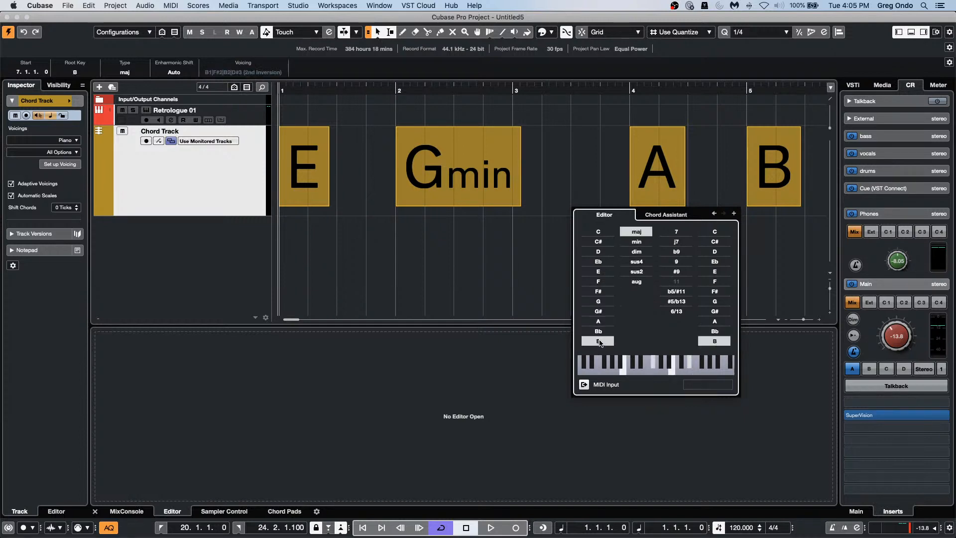
click(533, 93)
Step: Respell the bar-6 Gb chord as F# with Enharmonic Shift and return the playhead near bar 1
drag(518, 91, 483, 66)
key(h)
key(h)
key(h)
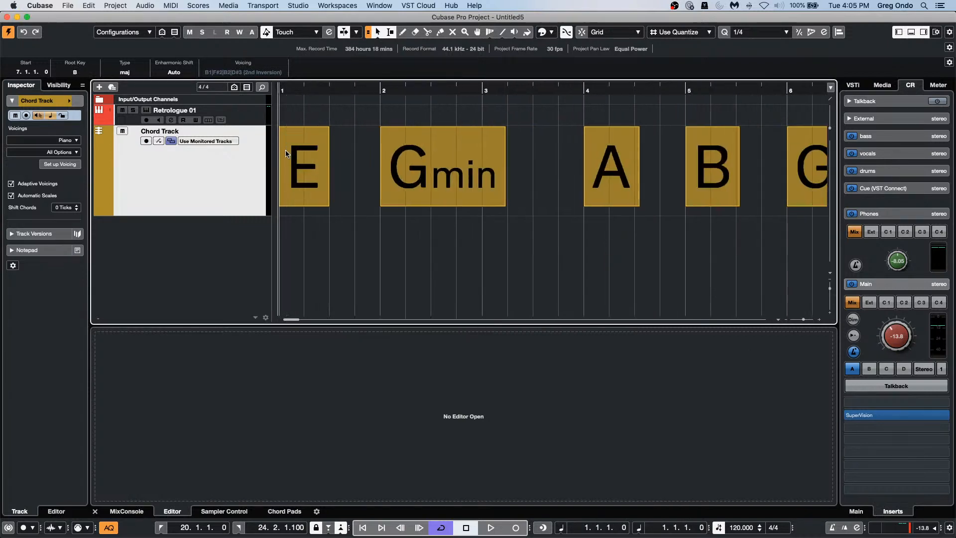
key(g)
key(g)
key(h)
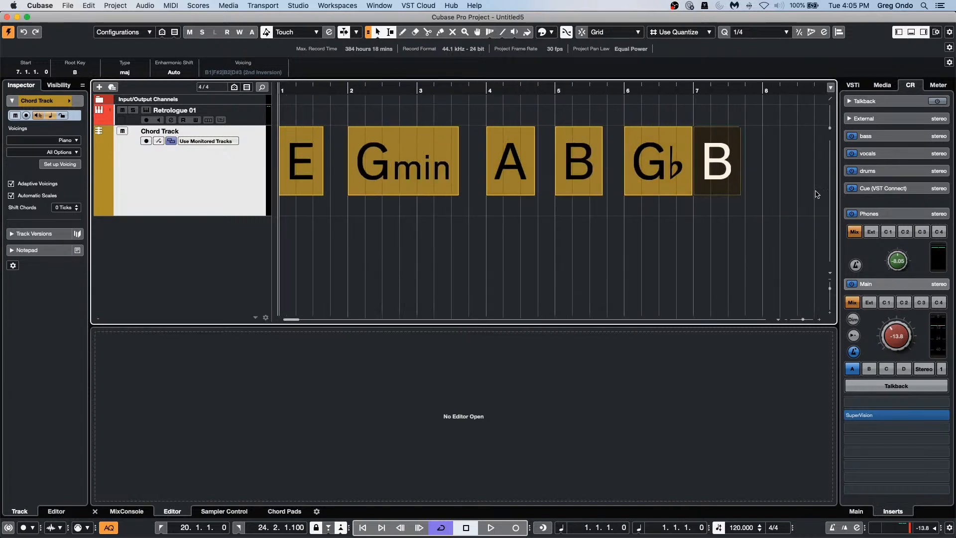
click(657, 165)
click(180, 72)
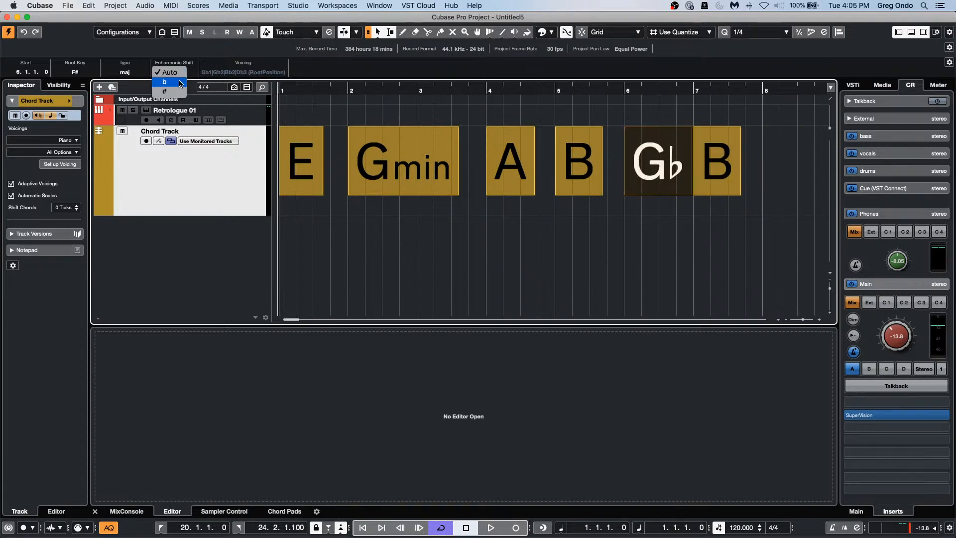
click(178, 82)
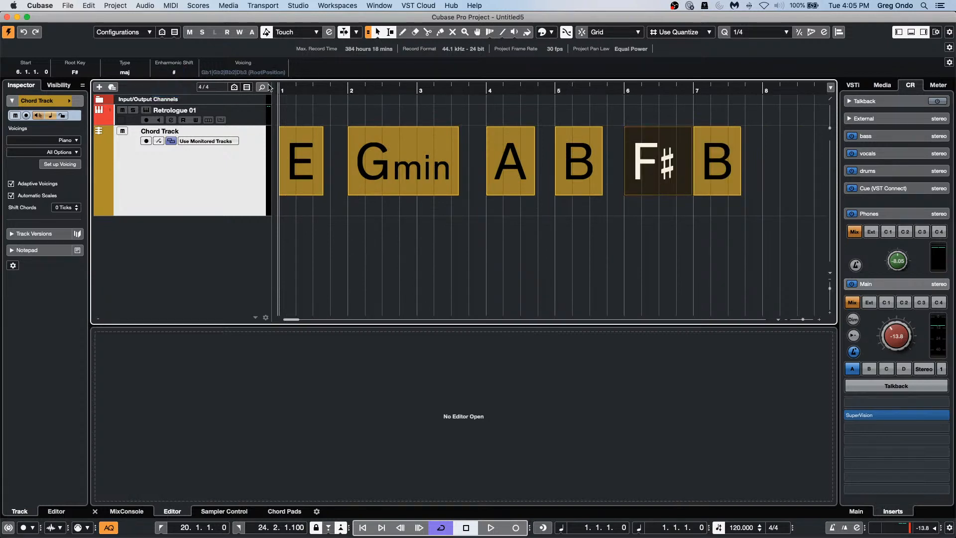
drag(289, 91, 291, 96)
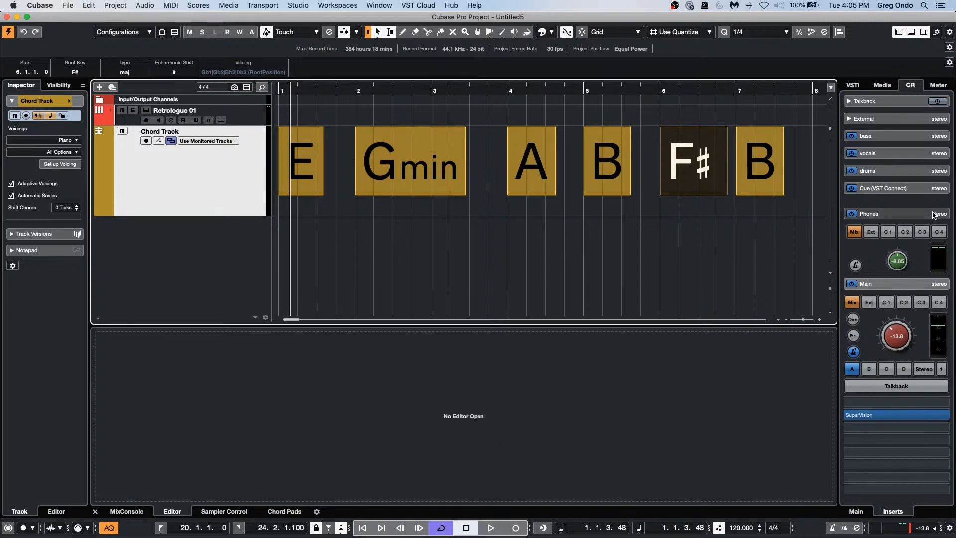
Step: Drag the chord events onto Retrologue 01 as MIDI parts and select all of them
drag(800, 183, 300, 114)
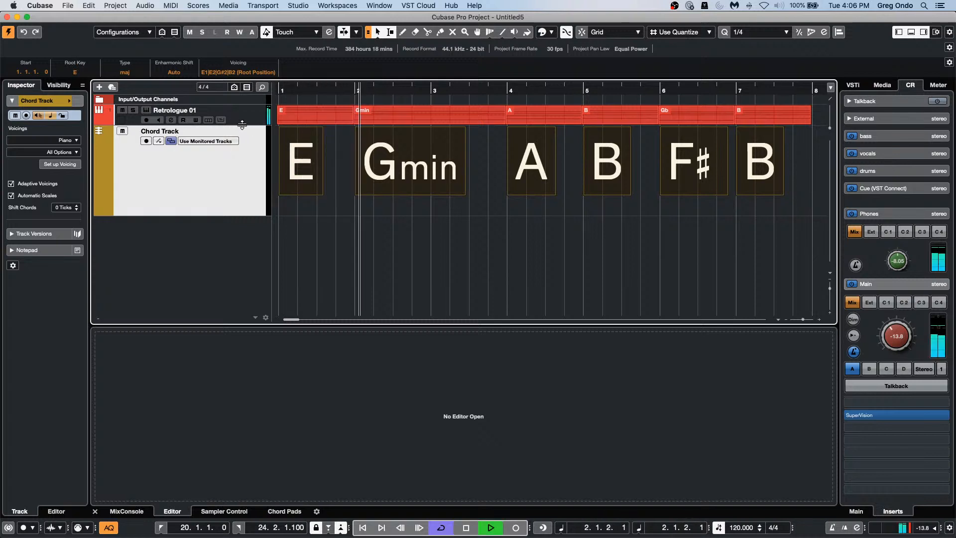
drag(242, 125, 239, 145)
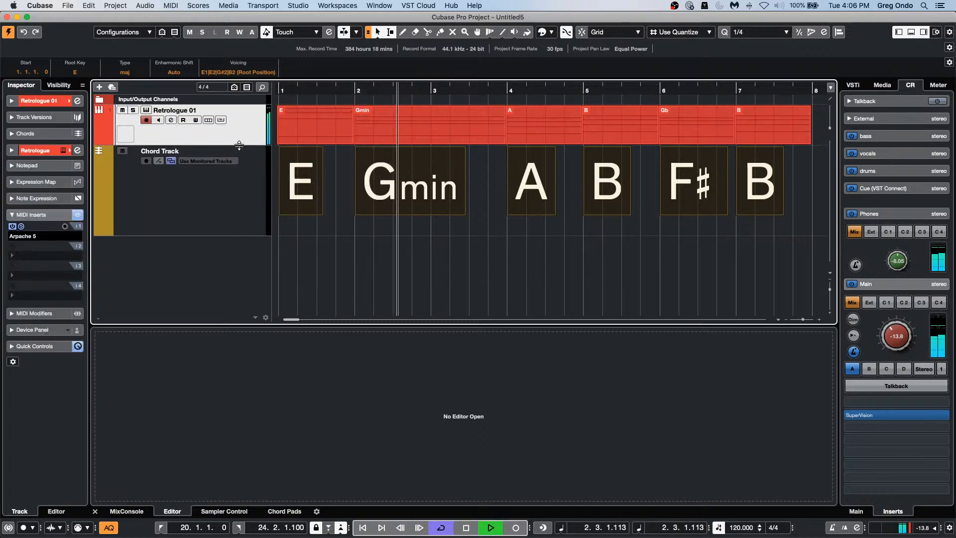
click(21, 227)
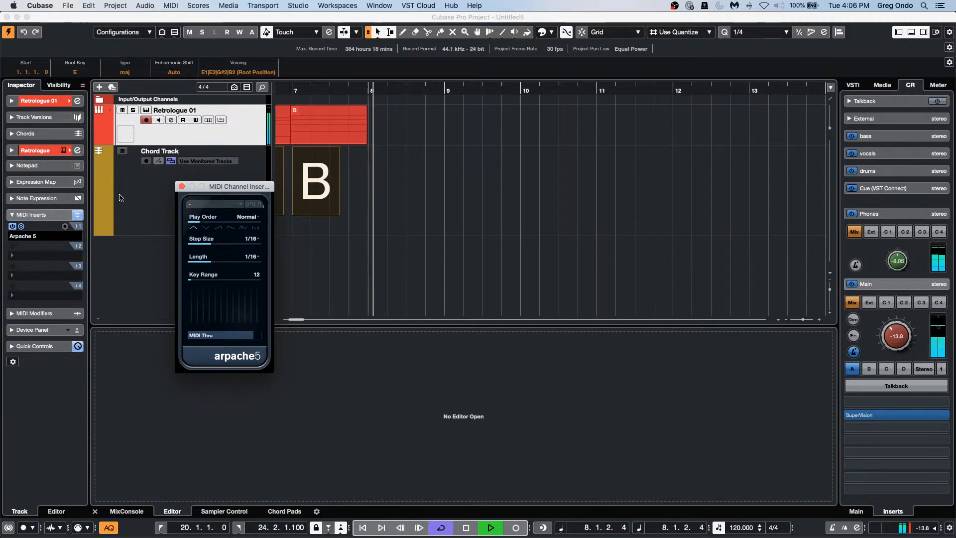
drag(391, 137, 5, 100)
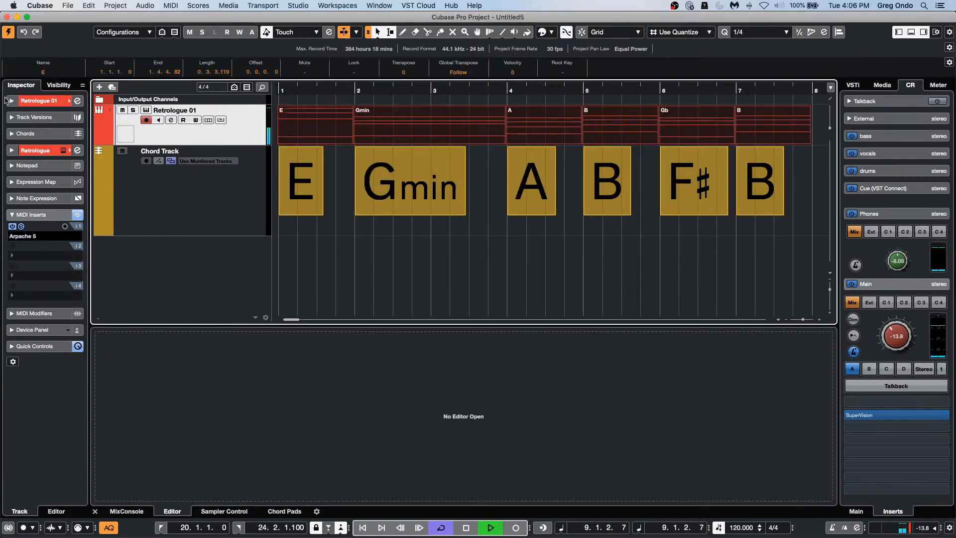
Step: Set the locators around the selected parts and play the Retrologue part from bar 1
key(p)
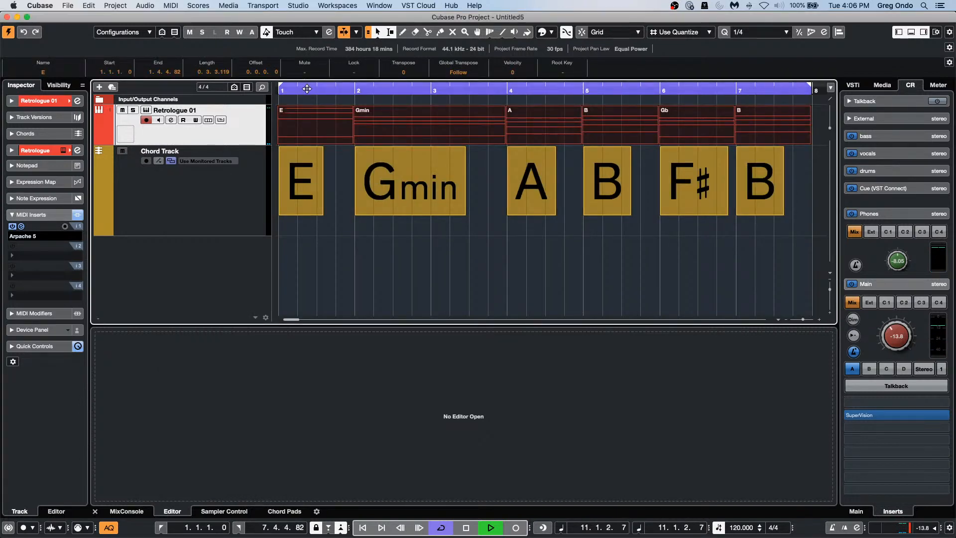
drag(302, 90, 200, 90)
double_click(444, 136)
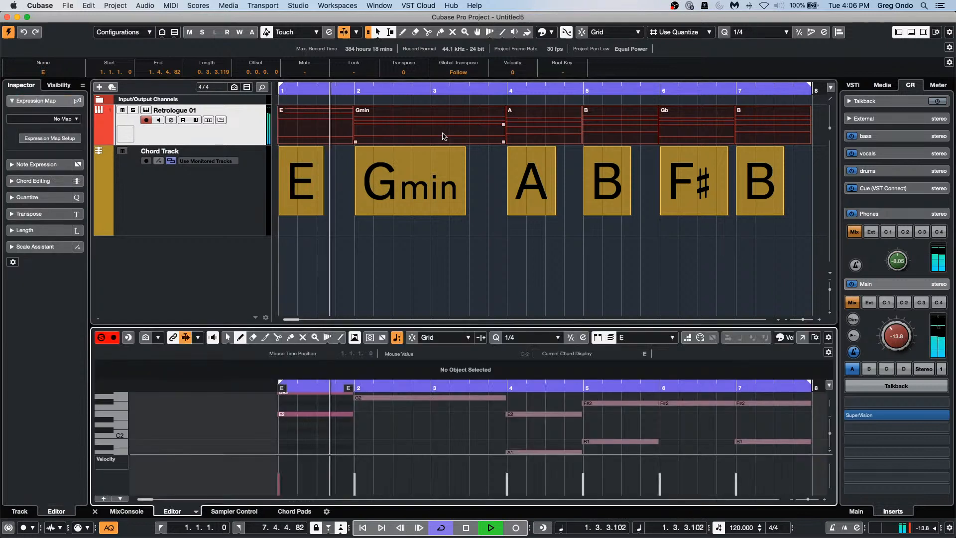
scroll(491, 416, up, 4)
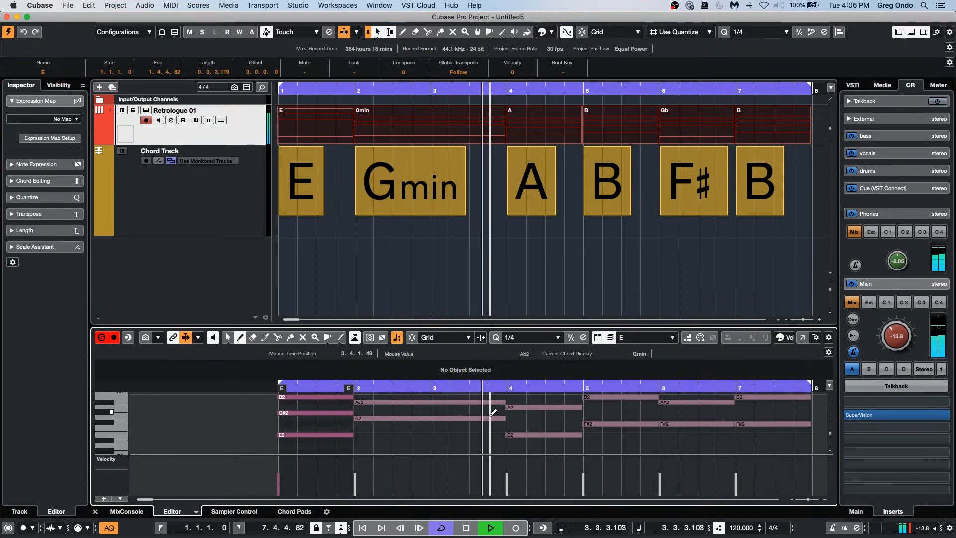
scroll(493, 413, up, 2)
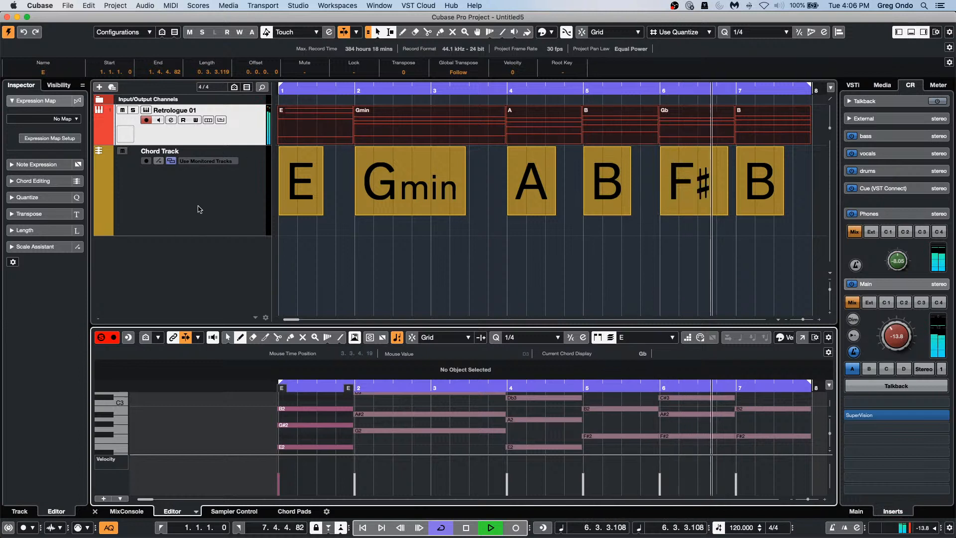
Step: Check the Arpache 5 settings, stop playback, and open the Key Editor in its own window
click(233, 138)
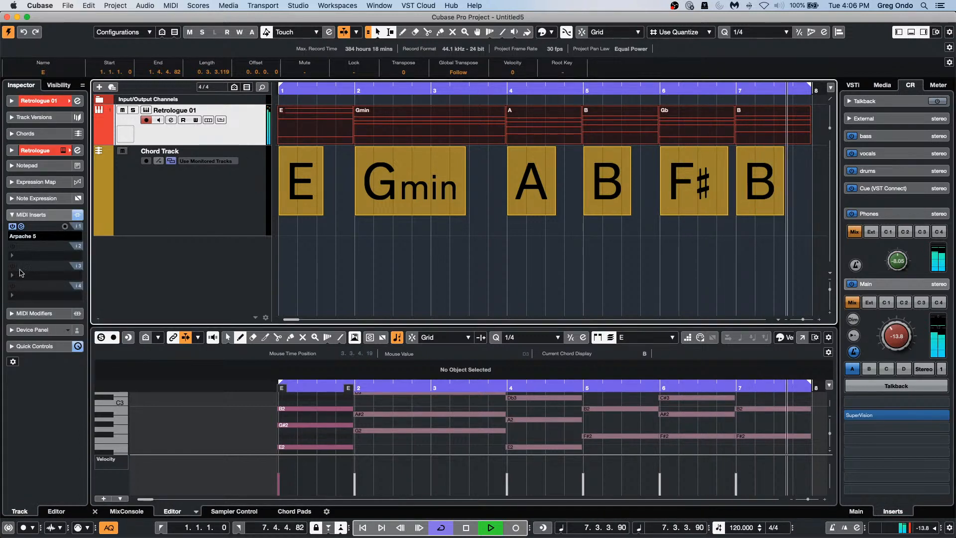
click(22, 226)
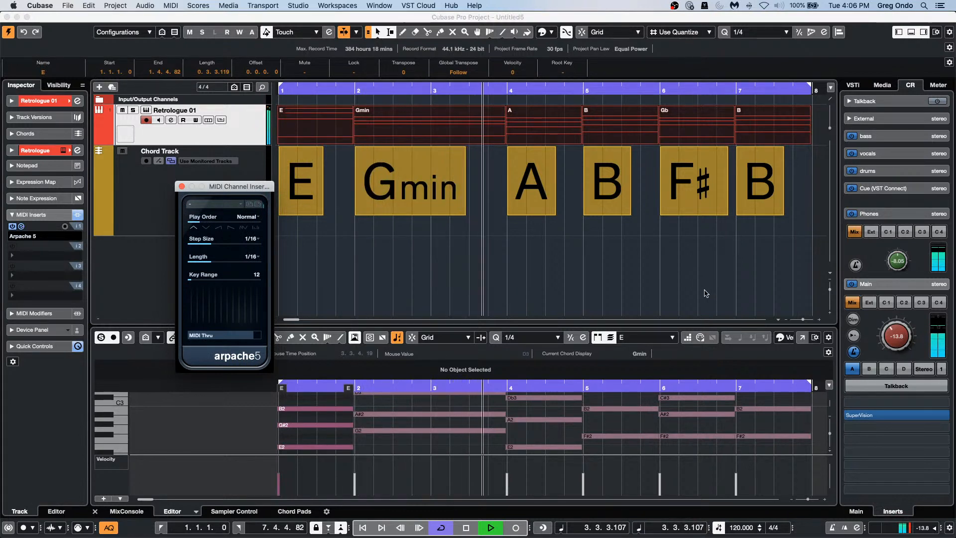
key(space)
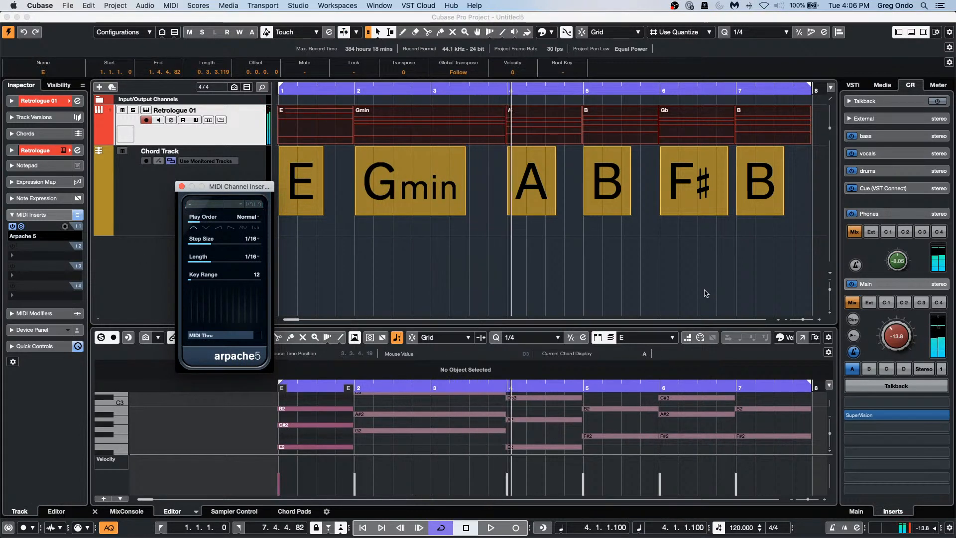
click(181, 187)
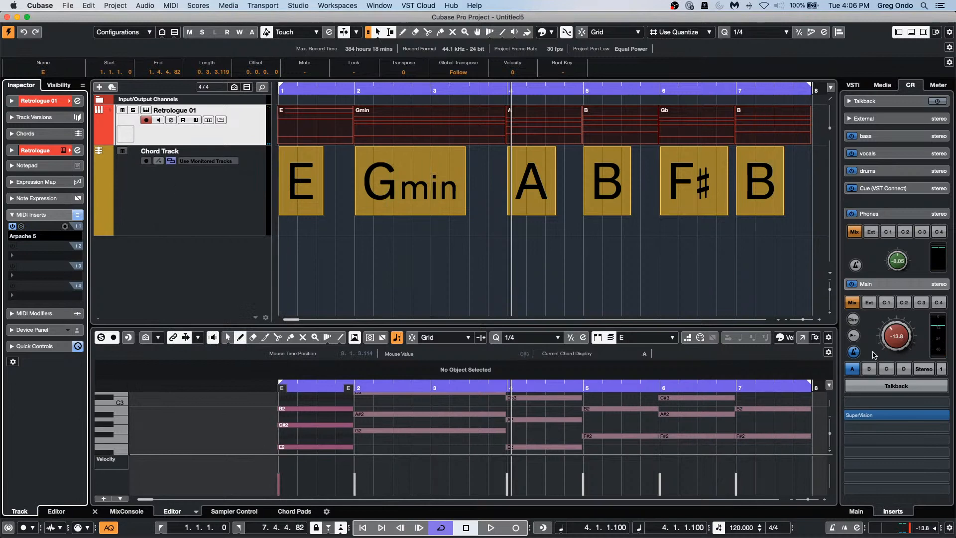
click(802, 338)
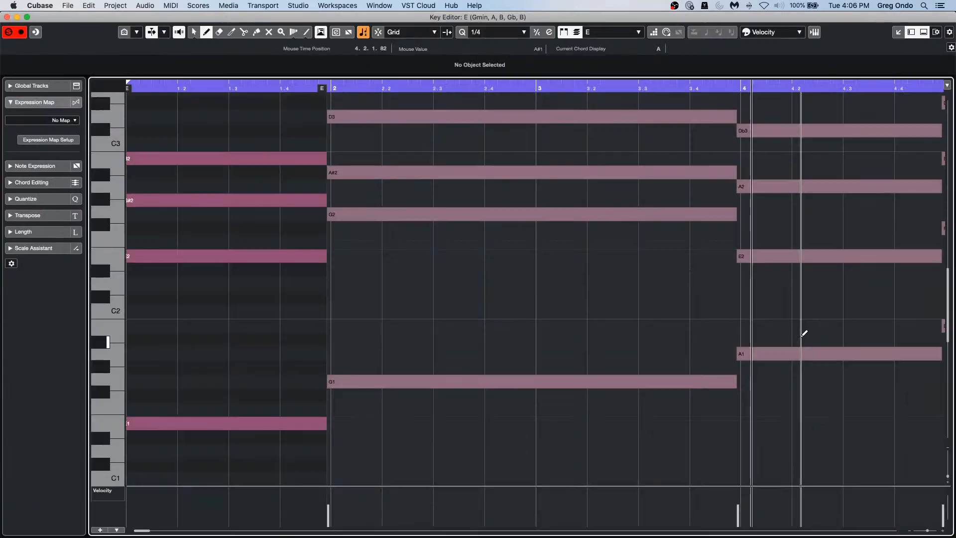
Step: Set the Scale Assistant's editor scale key to E and zoom out to show bars 1–8
click(20, 248)
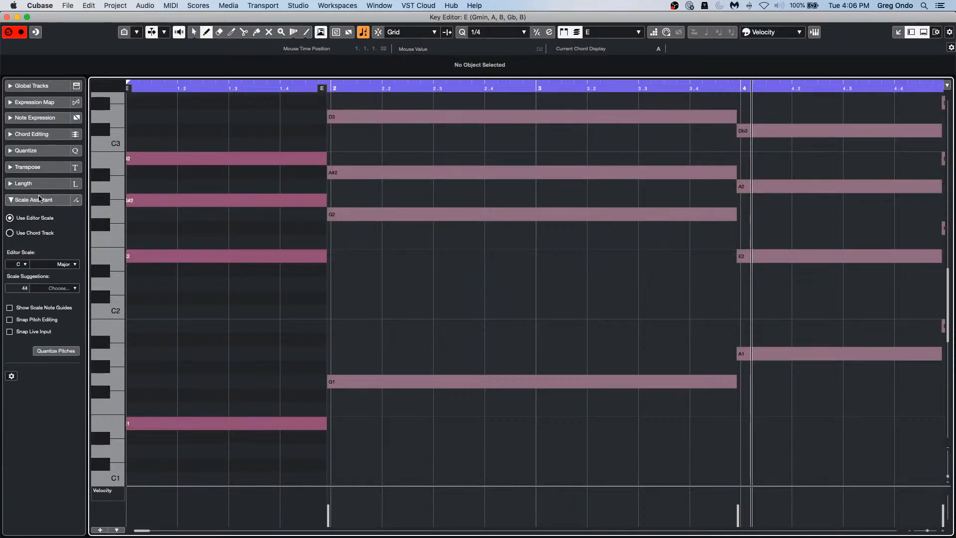
click(23, 264)
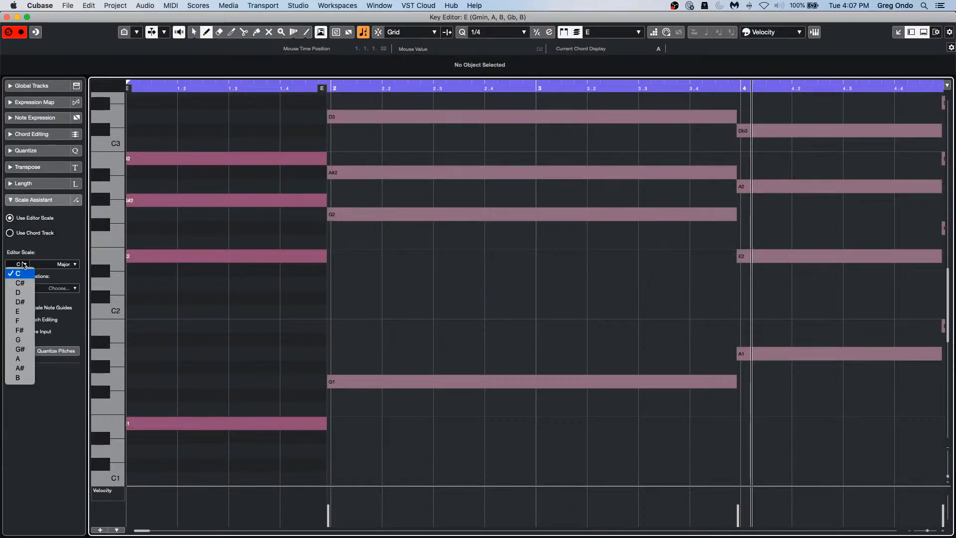
click(26, 314)
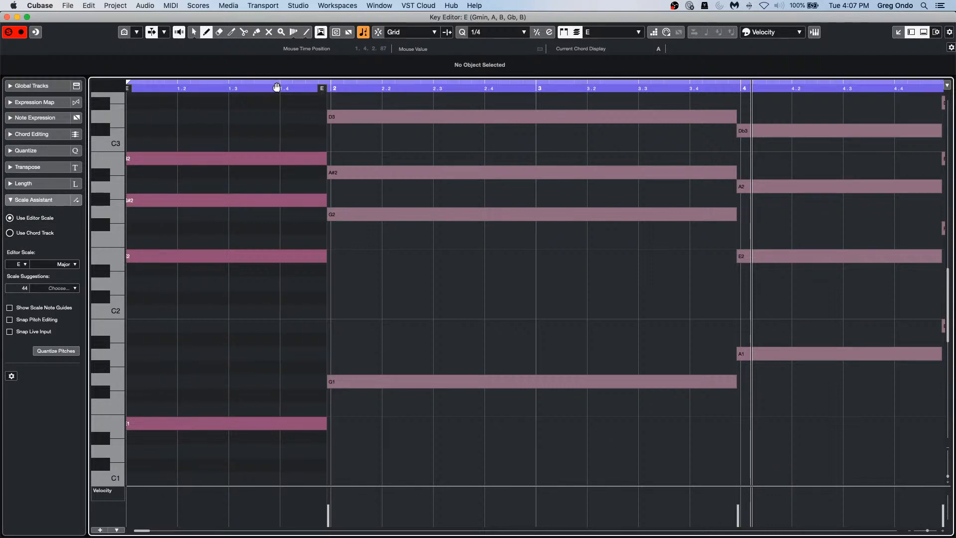
mouse_move(282, 85)
mouse_down()
mouse_move(279, 54)
mouse_move(279, 66)
mouse_up()
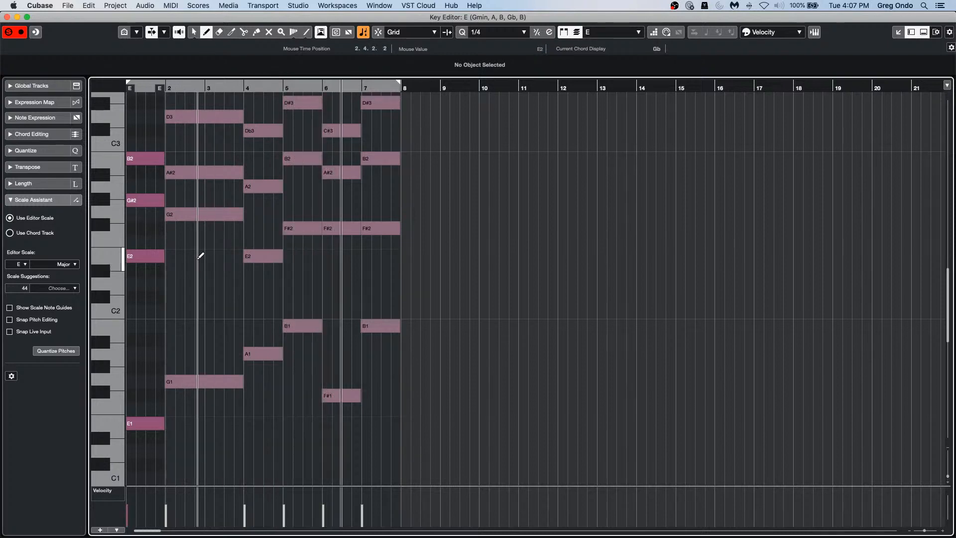
Step: Colour the notes by Scale/Chords and switch to the Object Selection tool
click(778, 37)
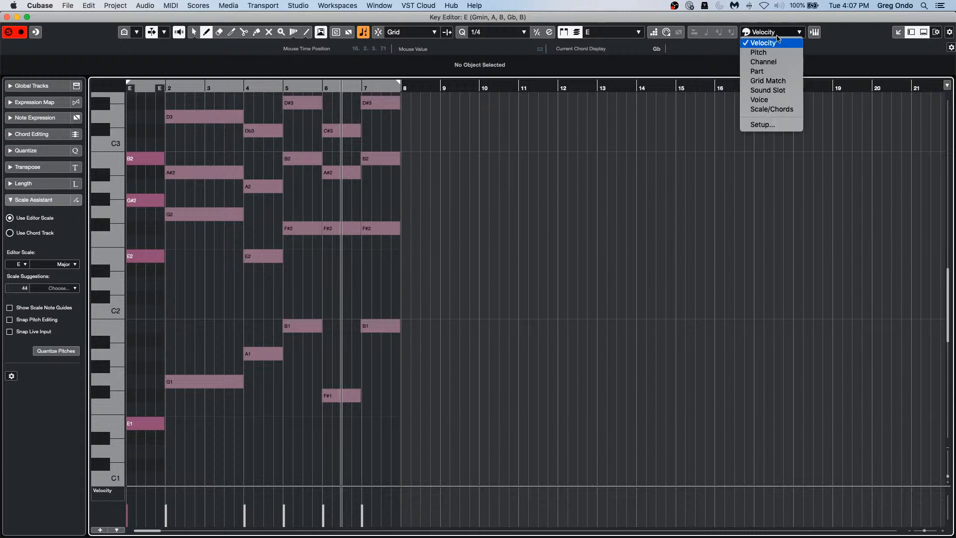
click(772, 109)
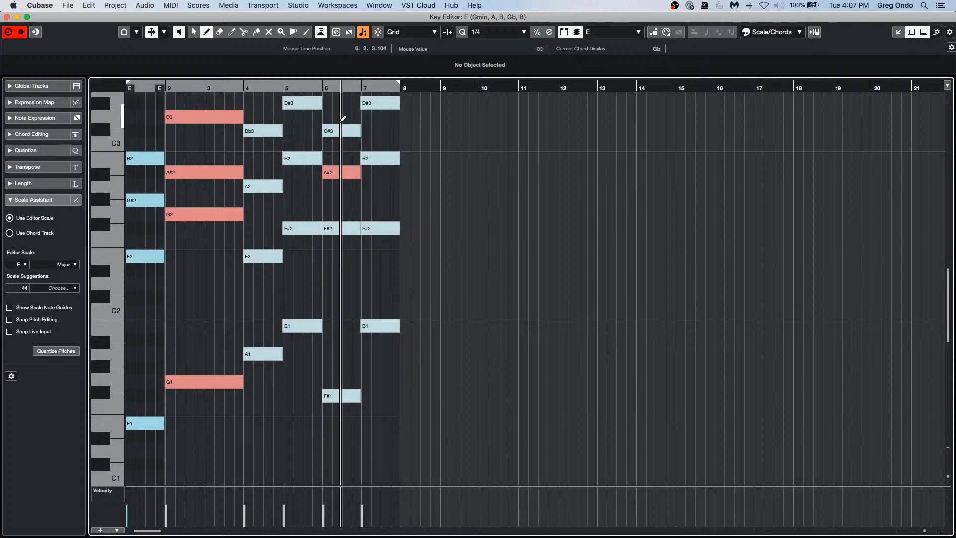
key(1)
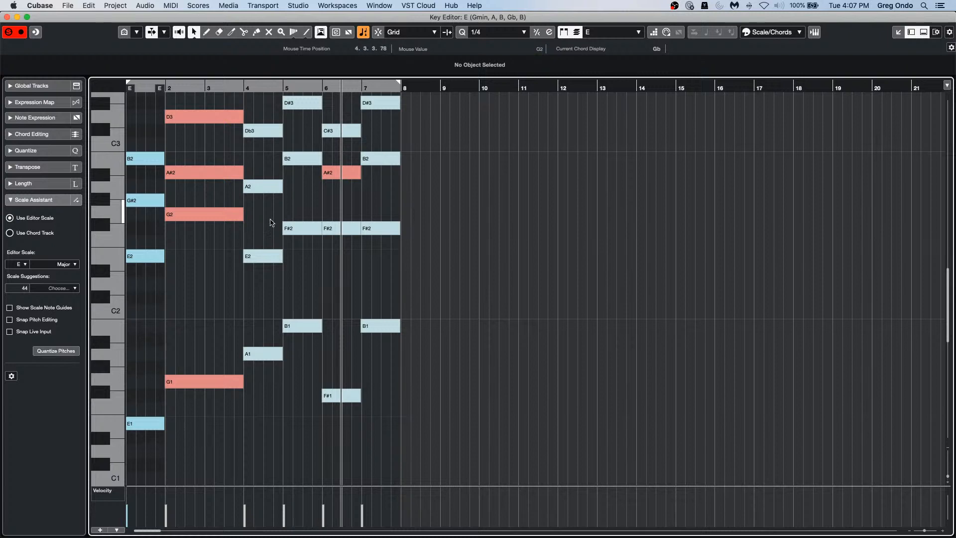
Step: Lower the bar-6 A#2 to A2, adjust the Gmin G2 without enlarging the part, and enable Snap Pitch Editing
click(344, 174)
drag(344, 174, 343, 188)
click(442, 203)
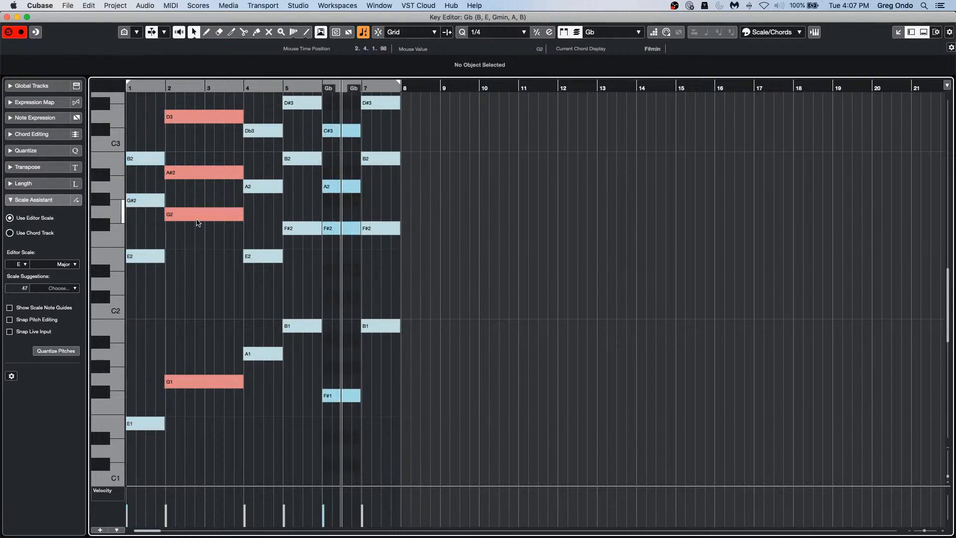
mouse_move(198, 215)
mouse_down()
mouse_move(204, 325)
mouse_move(204, 220)
mouse_up()
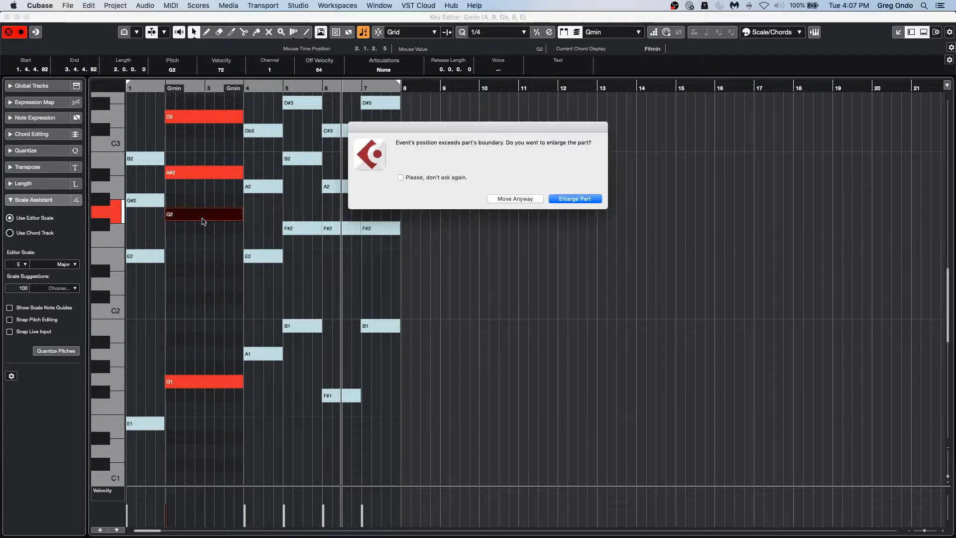
click(518, 198)
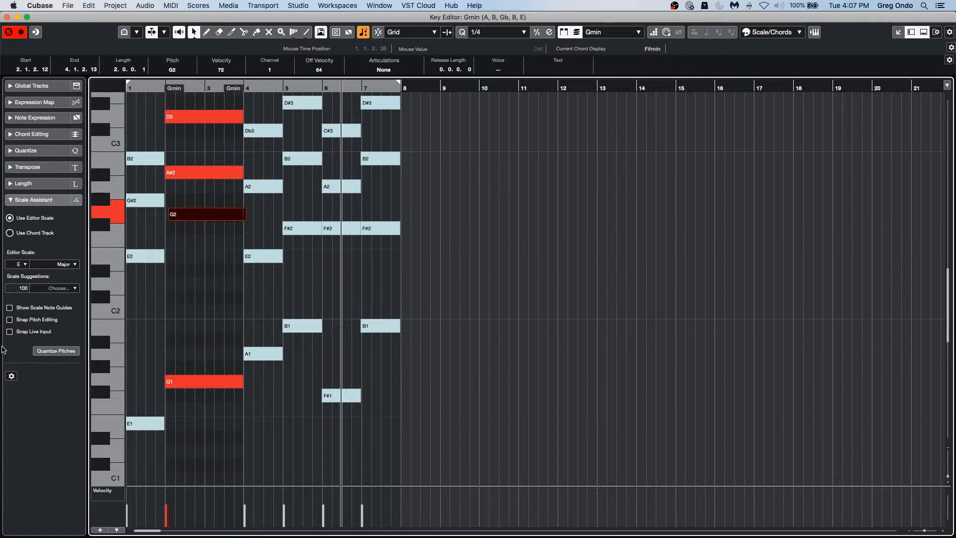
click(11, 320)
Step: Move the Gmin chord's G2 note to Ab2, enlarge the part, and show only scale pitches on the keyboard
mouse_move(195, 215)
mouse_down()
mouse_move(196, 343)
mouse_move(195, 217)
mouse_up()
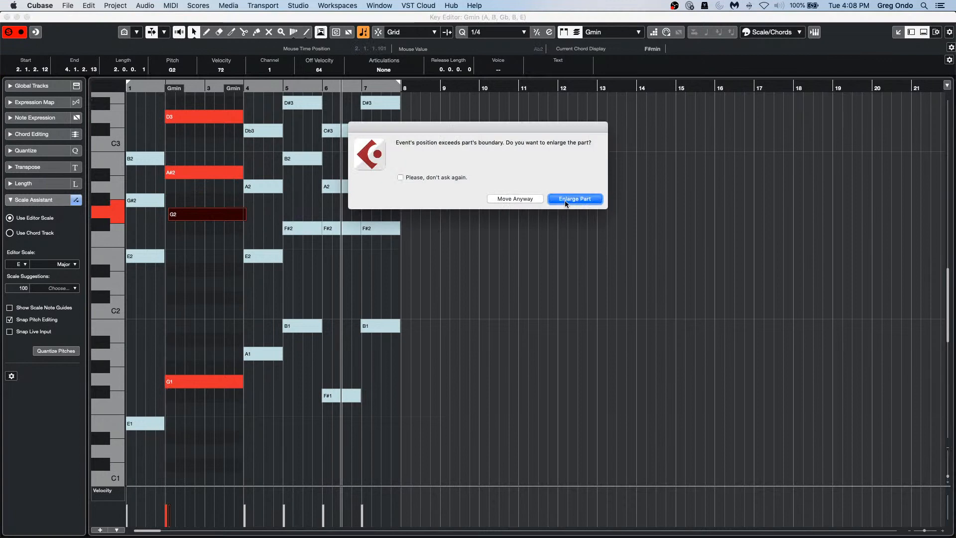
click(501, 200)
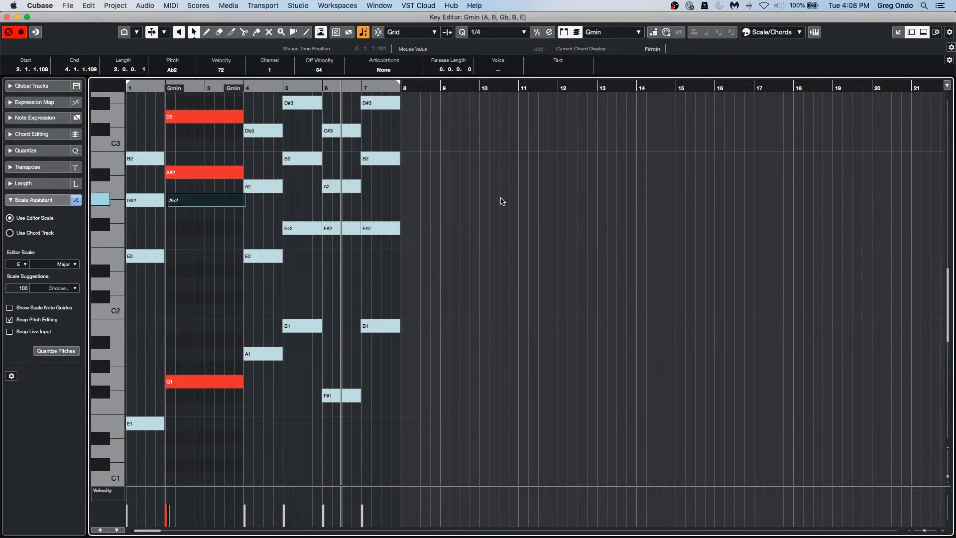
click(137, 33)
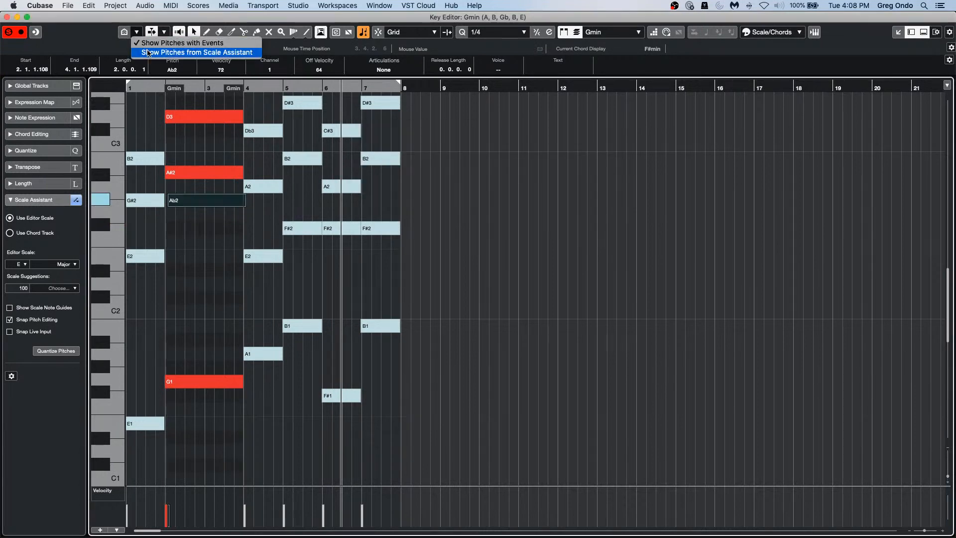
click(148, 53)
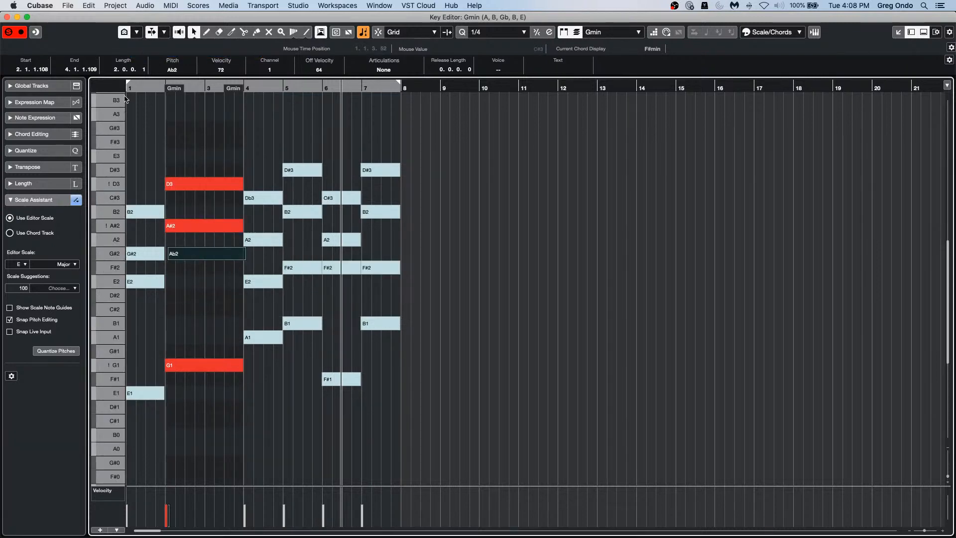
Step: Switch the keyboard to show only pitches containing notes, then close the Key Editor window
click(137, 32)
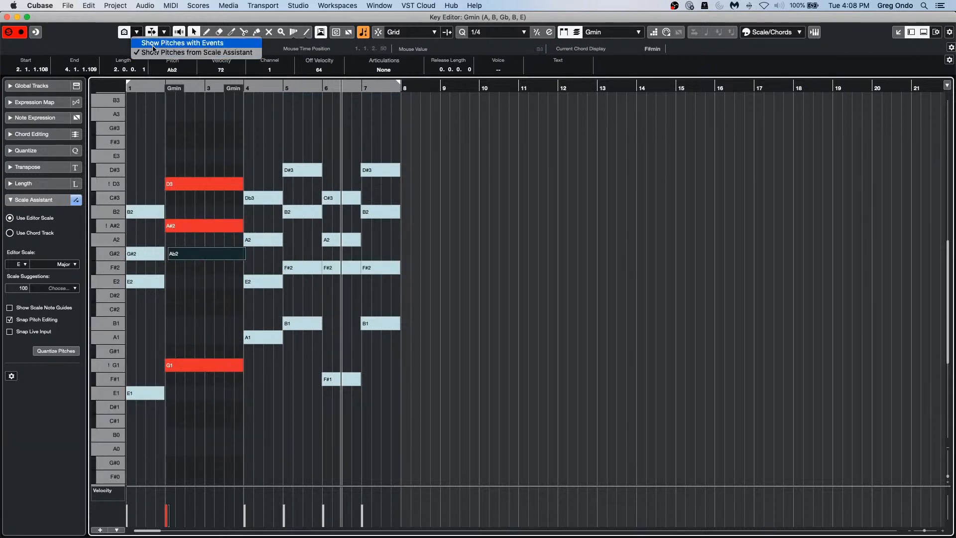
click(157, 44)
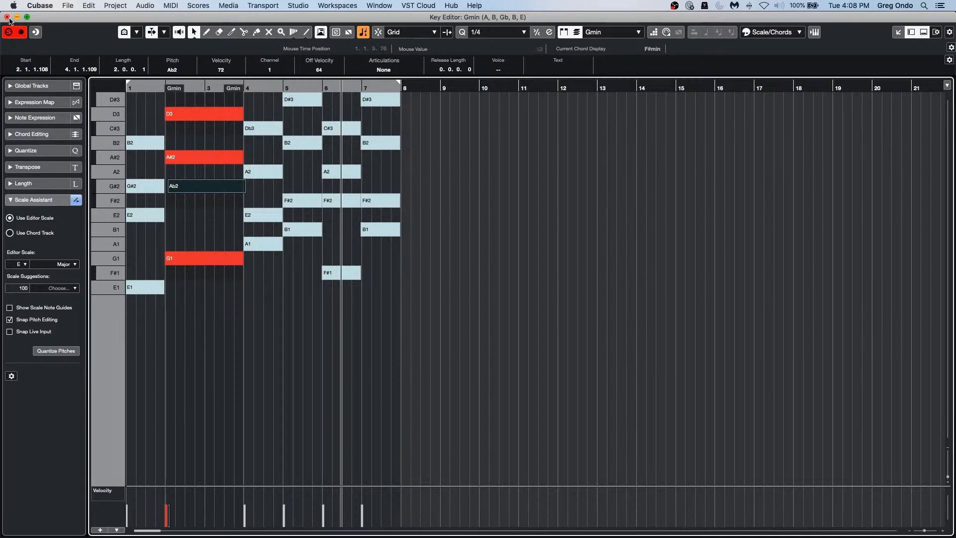
click(7, 18)
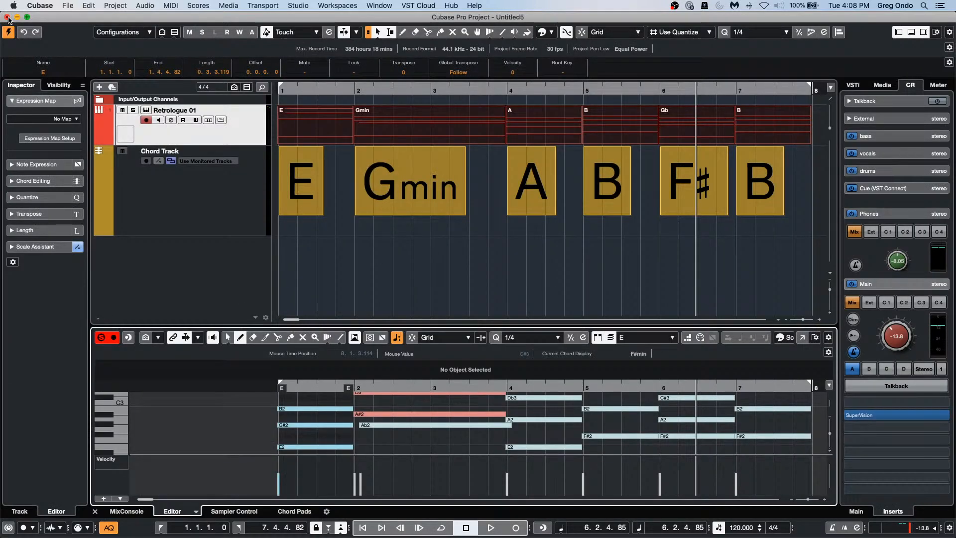
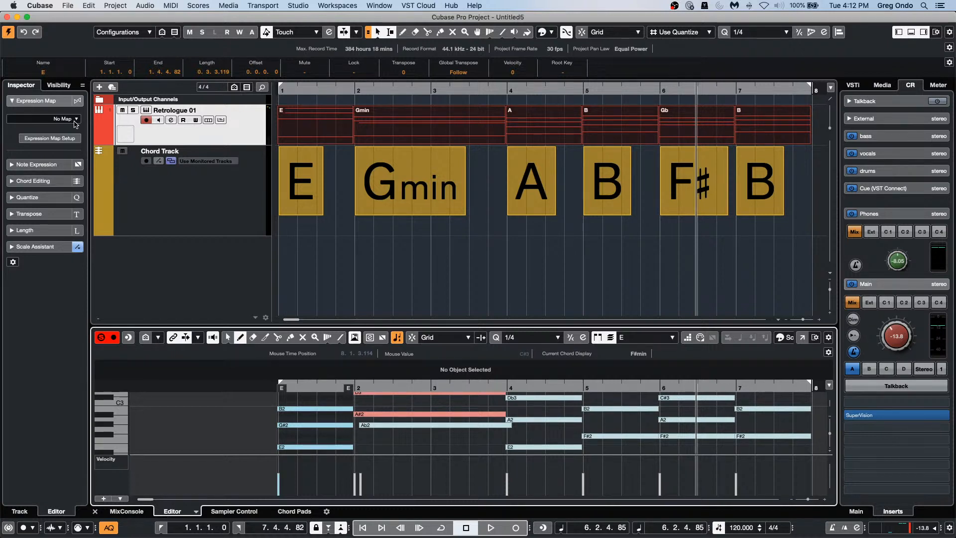
Step: Add a new MIDI track, MIDI 01, below Retrologue 01
right_click(229, 265)
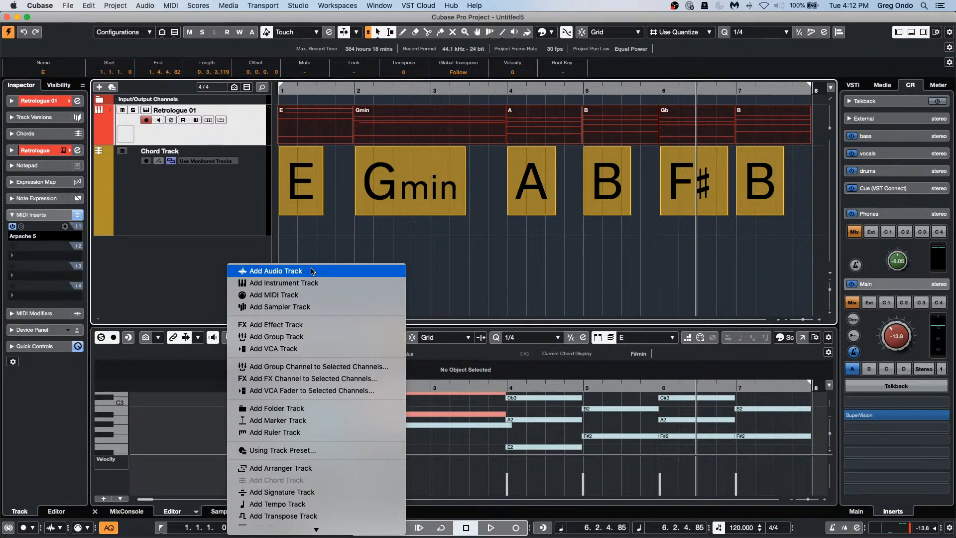
click(308, 294)
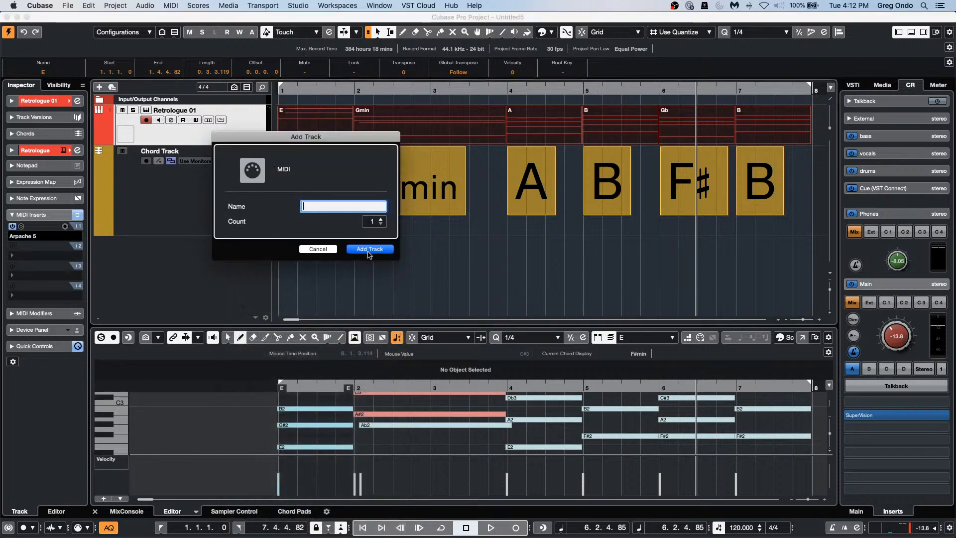
click(368, 252)
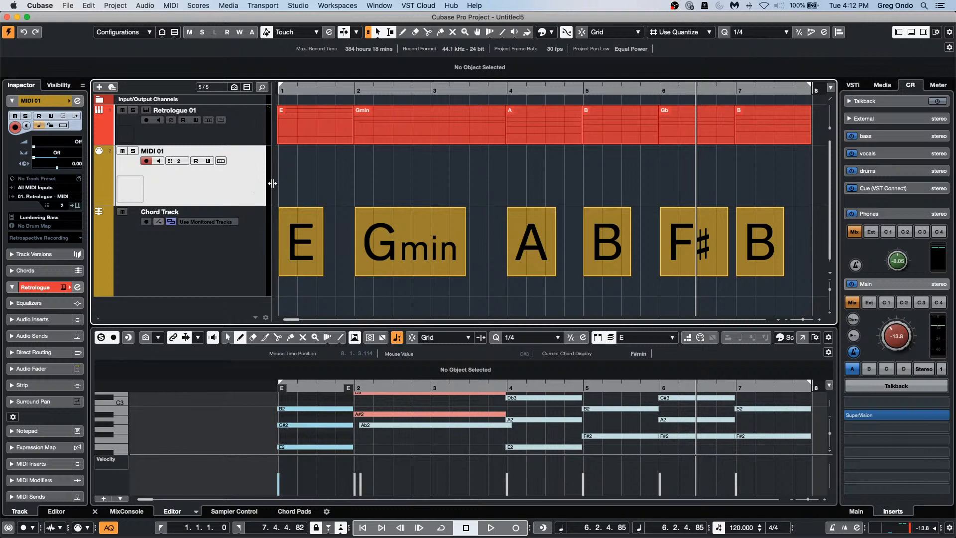
Step: Add a second MIDI track, MIDI 02, and select the Gmin chord part
right_click(244, 175)
mouse_move(328, 177)
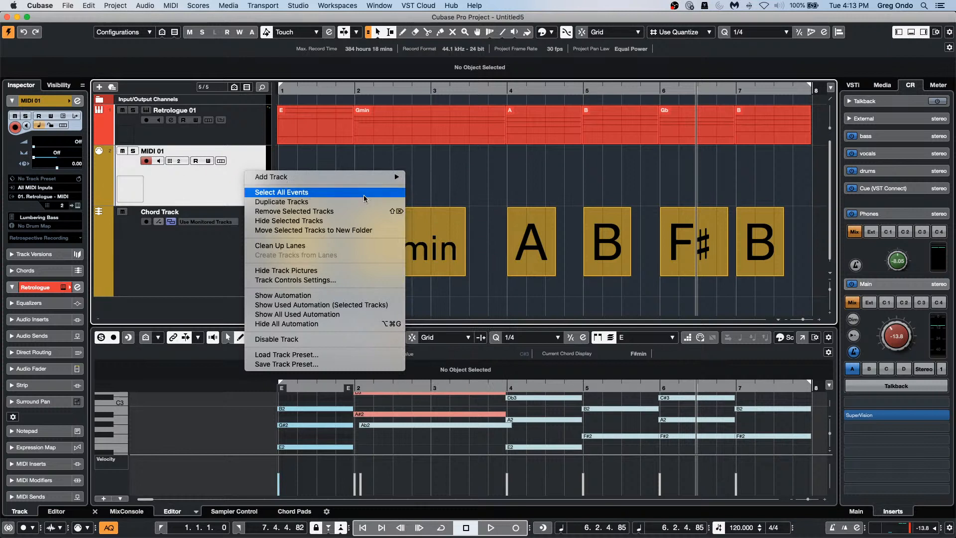
mouse_move(360, 180)
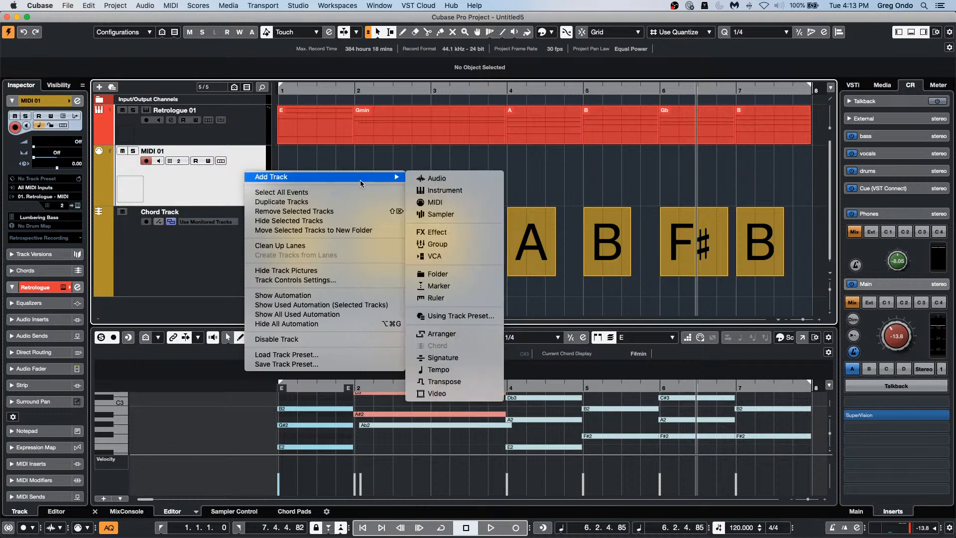
click(454, 203)
click(370, 249)
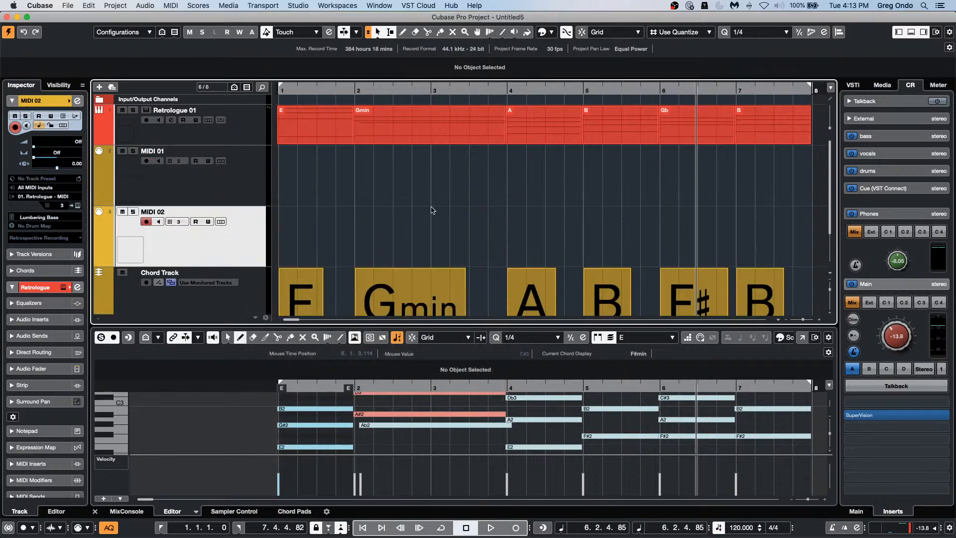
click(416, 137)
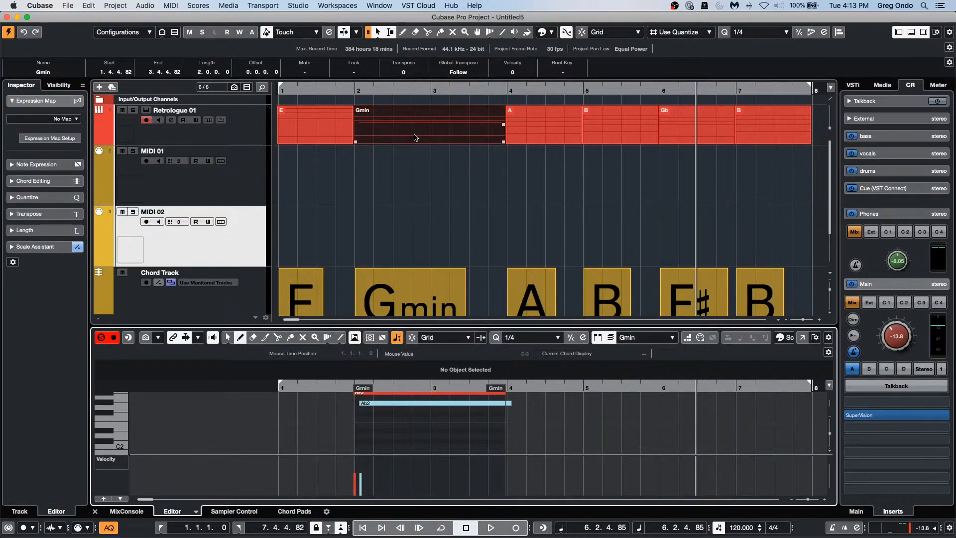
Step: Move the Gmin part onto MIDI 01, then copy it to Retrologue 01 and MIDI 02
drag(415, 135, 414, 175)
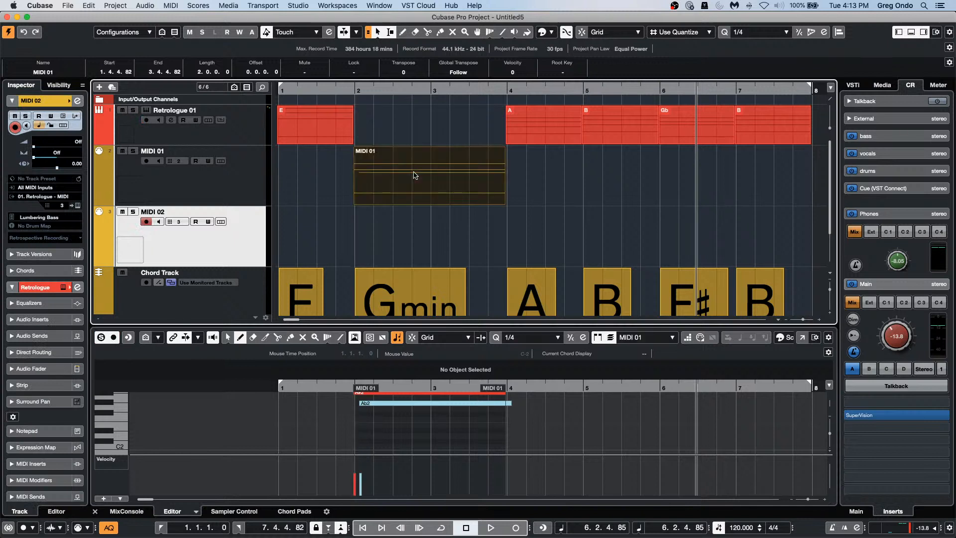
click(414, 174)
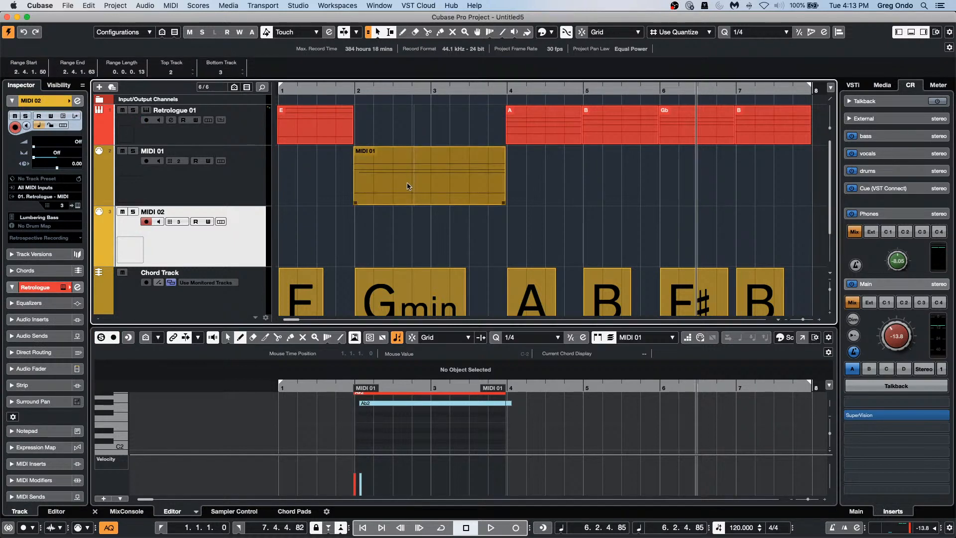
double_click(408, 186)
scroll(411, 420, up, 3)
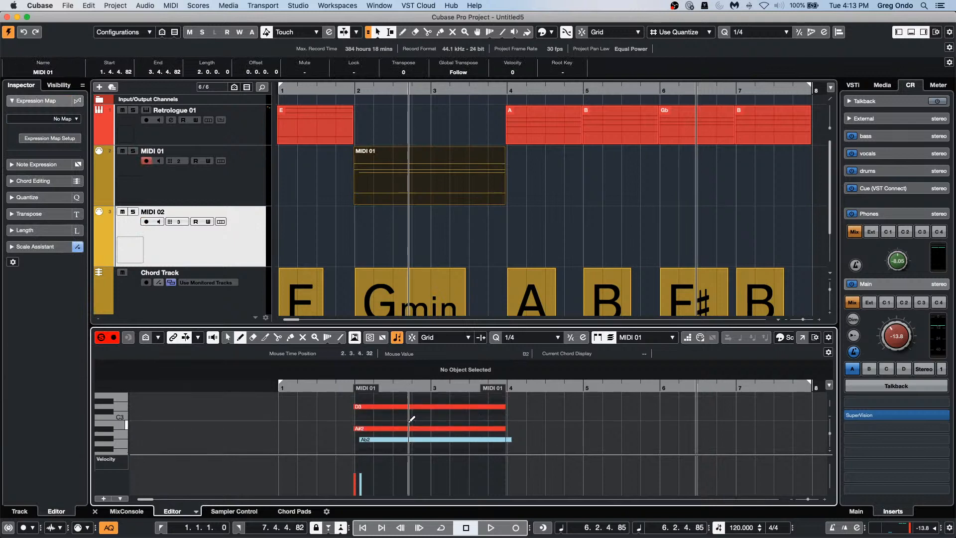
click(409, 183)
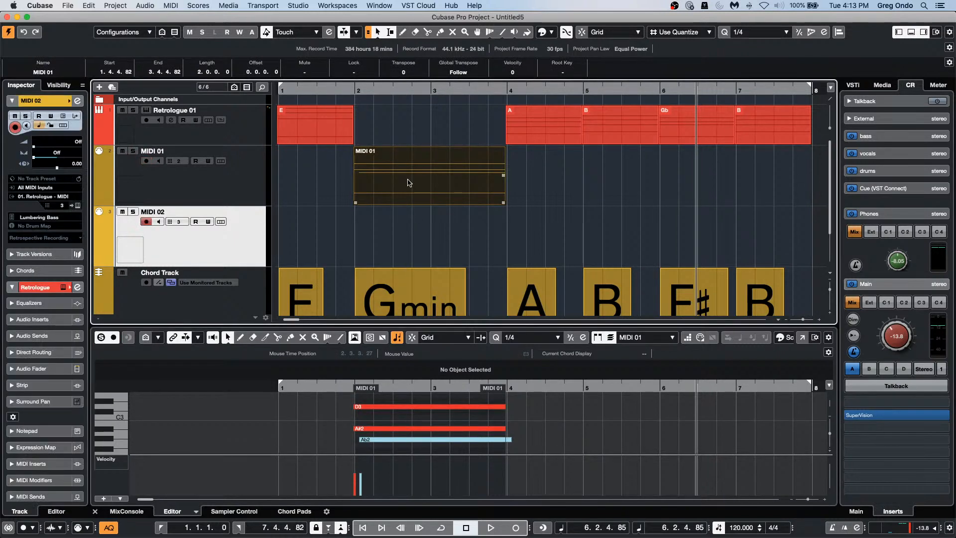
drag(409, 183, 412, 140)
click(405, 185)
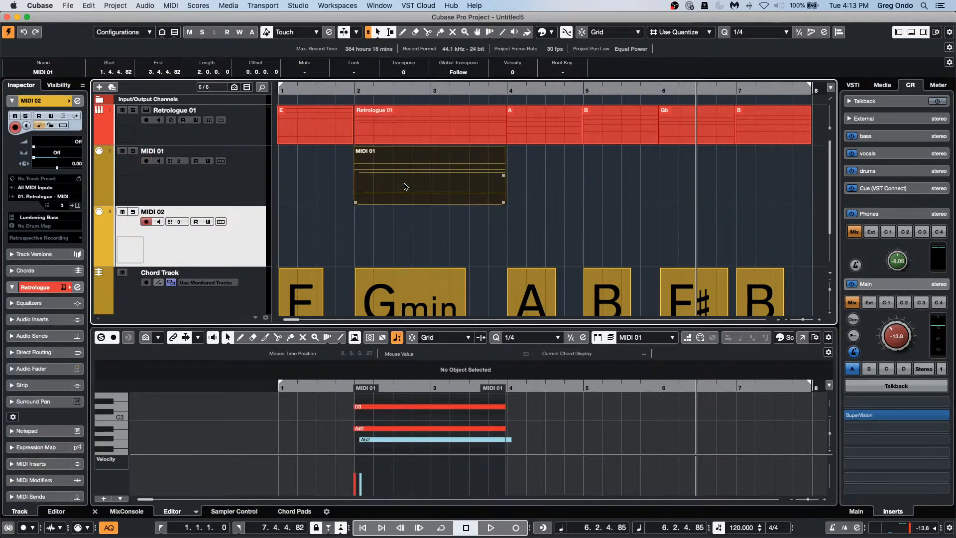
mouse_move(404, 186)
mouse_down()
mouse_move(403, 229)
mouse_move(412, 234)
mouse_move(411, 203)
mouse_move(493, 229)
mouse_move(427, 157)
mouse_move(480, 182)
mouse_move(420, 179)
mouse_move(418, 230)
mouse_move(421, 197)
mouse_up()
Step: Copy the Retrologue part over MIDI 01 and glue the overlapping MIDI 01 parts into one
click(393, 132)
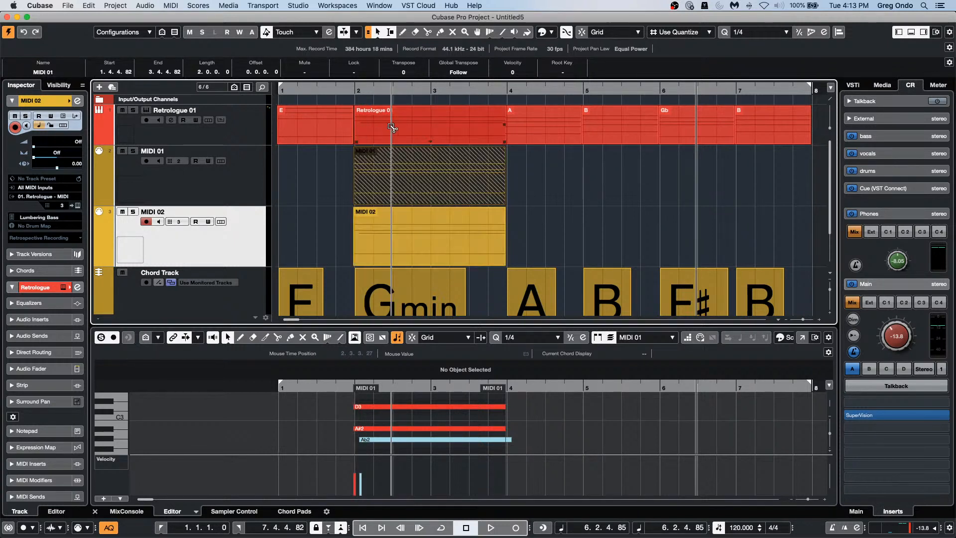
mouse_move(392, 134)
mouse_down()
mouse_move(393, 150)
mouse_move(373, 167)
mouse_move(410, 167)
mouse_up()
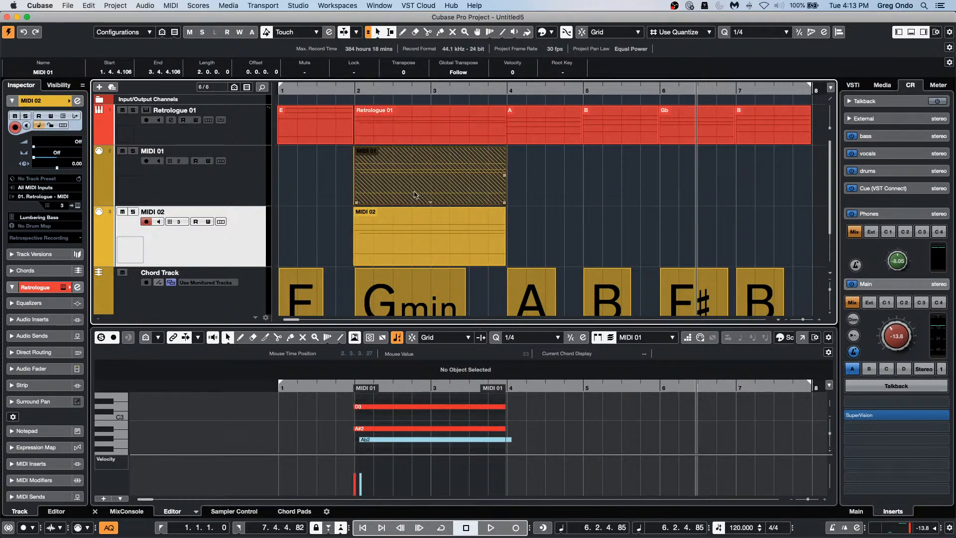
right_click(388, 192)
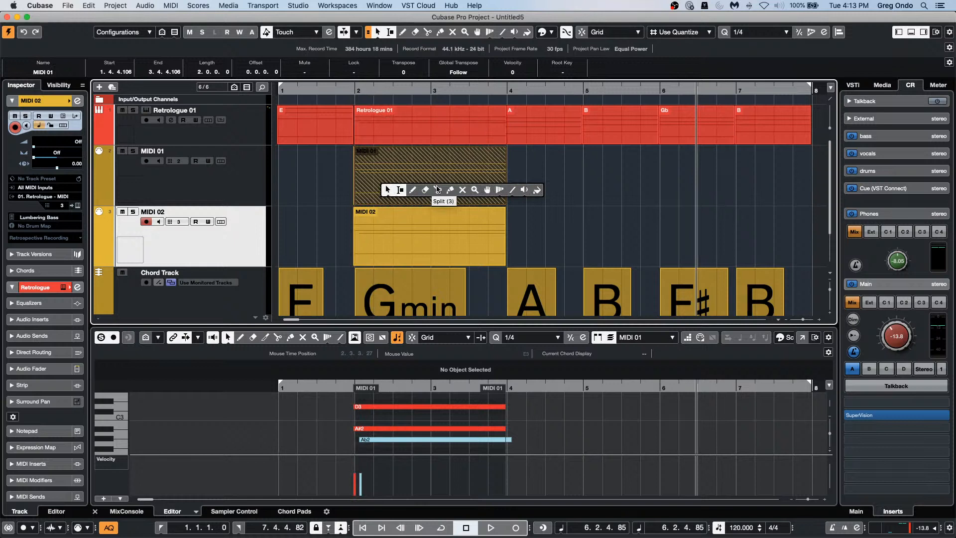
click(450, 192)
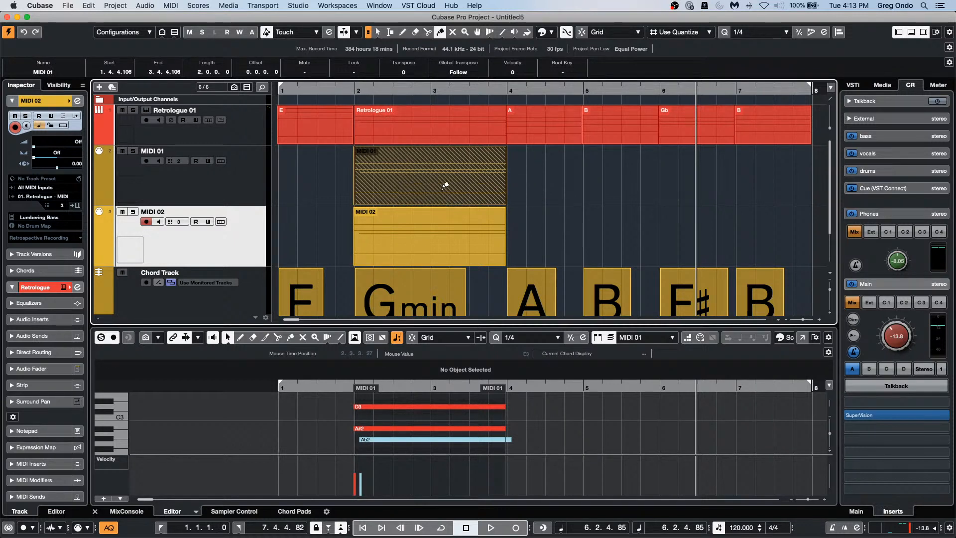
click(386, 177)
key(1)
click(382, 180)
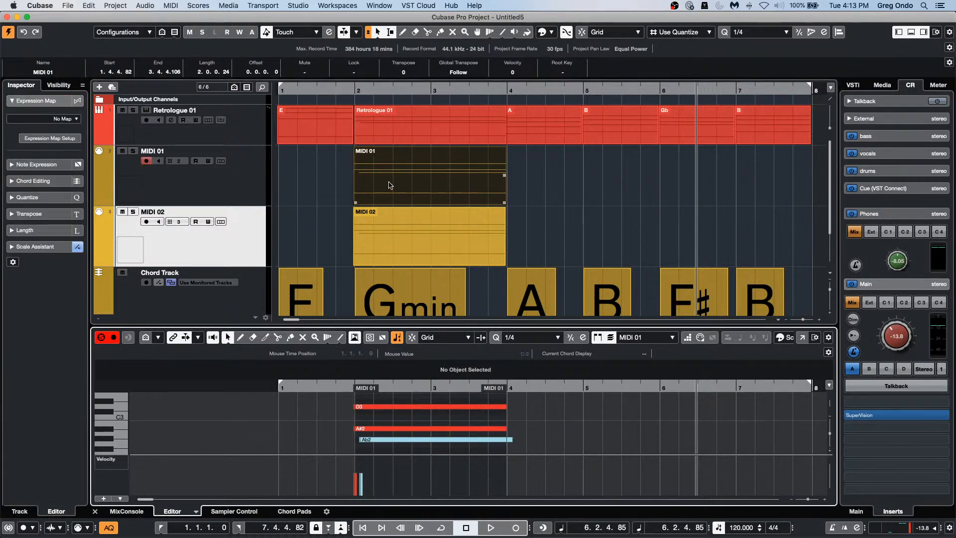
click(408, 218)
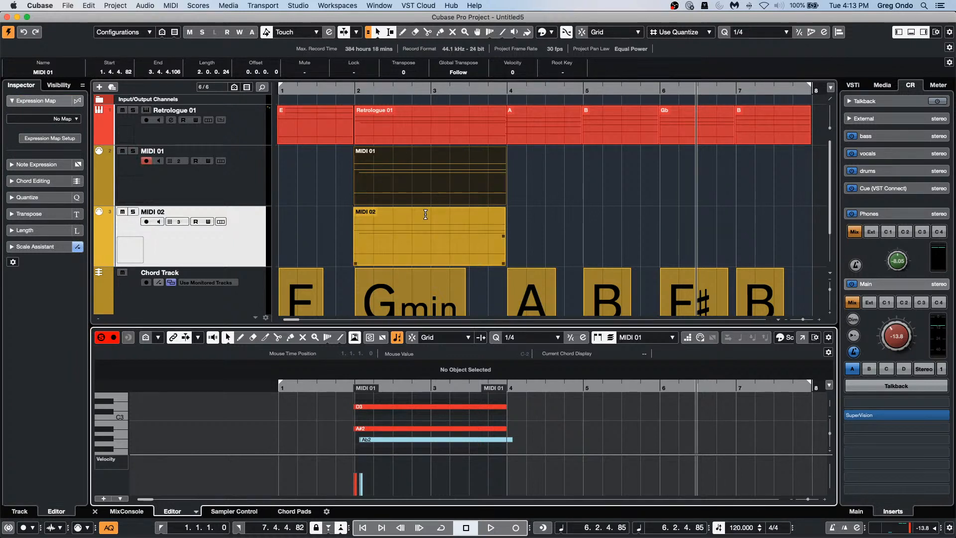
click(494, 115)
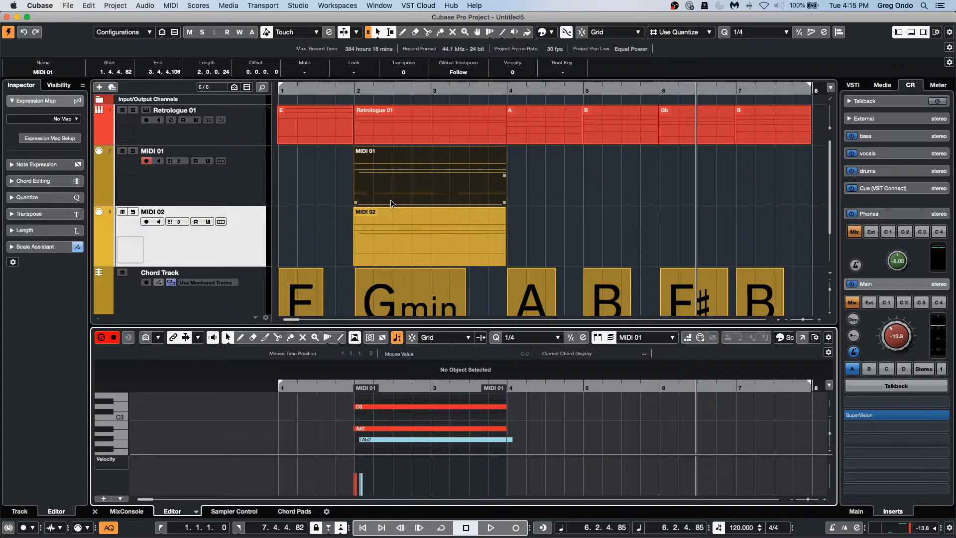
Step: Place the '02 097 drums' loop from Loops & Samples > Drum Loops twice on a new track
click(882, 84)
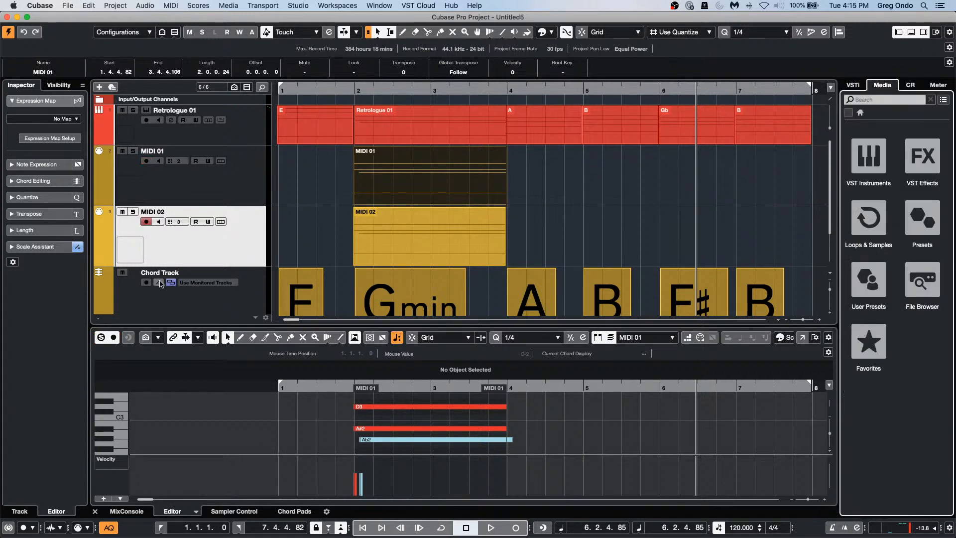
scroll(284, 255, down, 3)
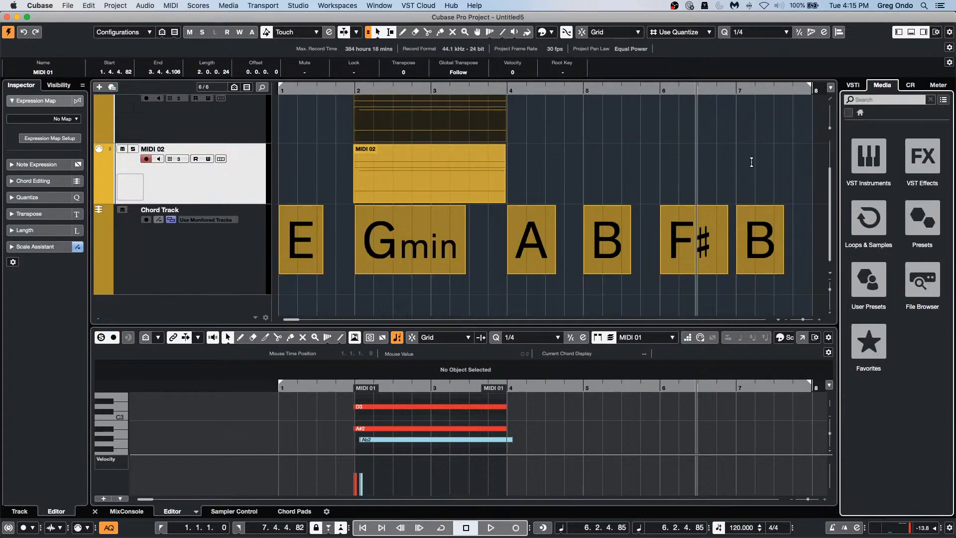
click(879, 218)
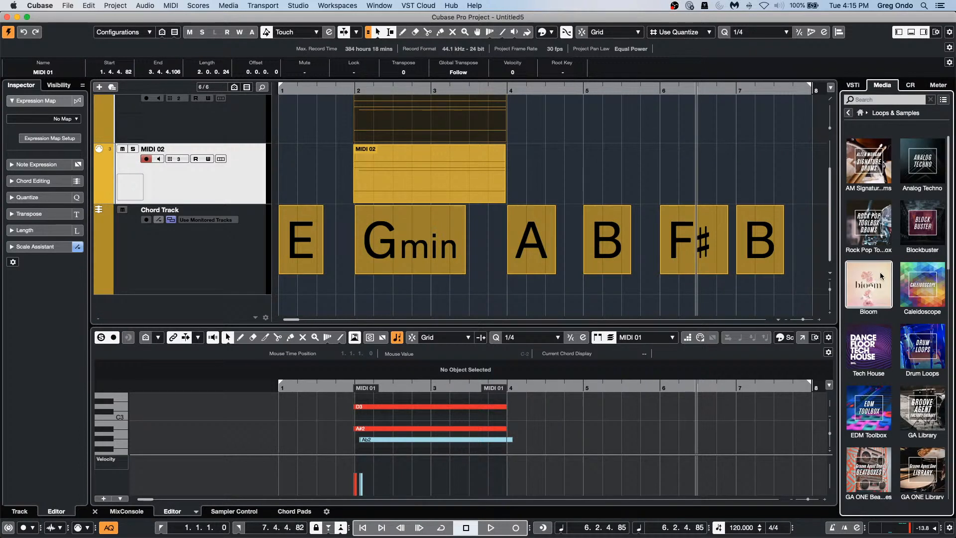
click(923, 351)
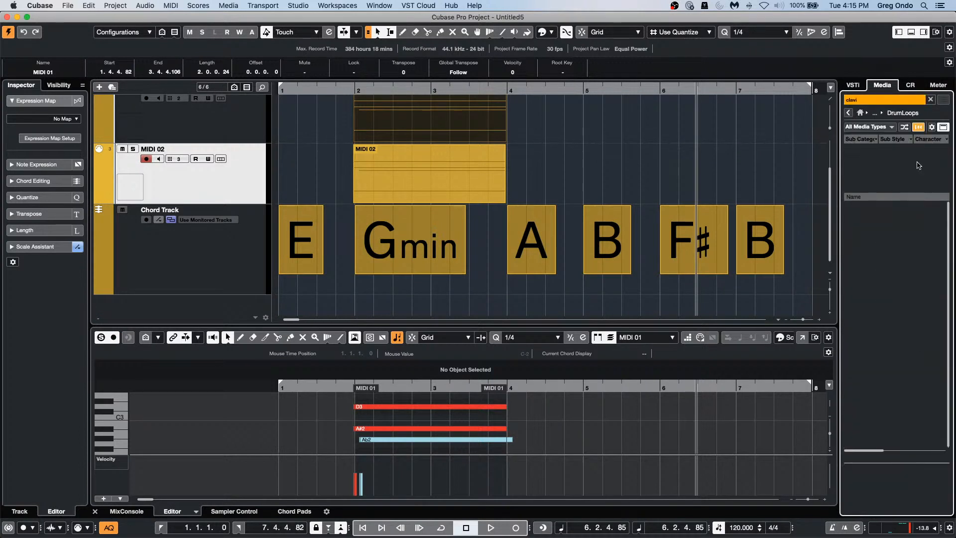
click(930, 99)
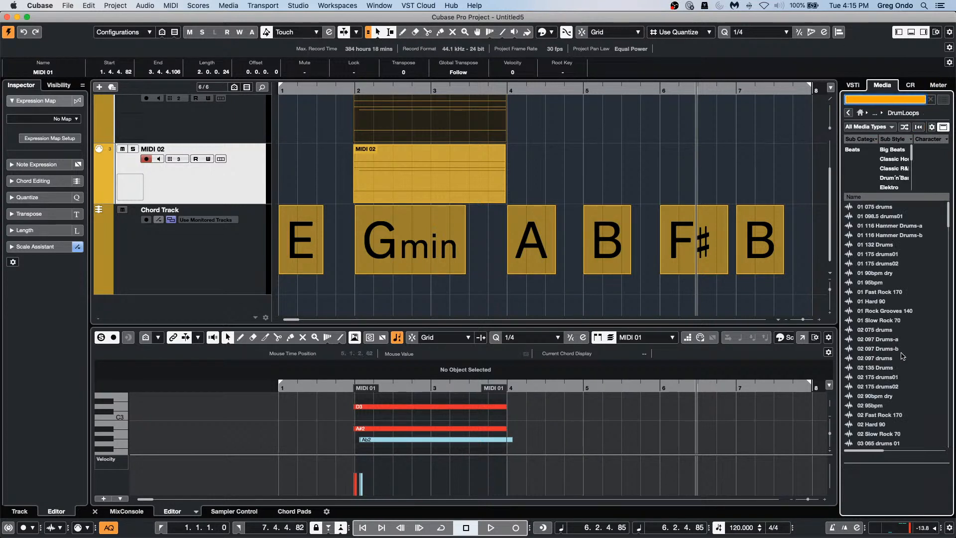
drag(897, 358, 285, 301)
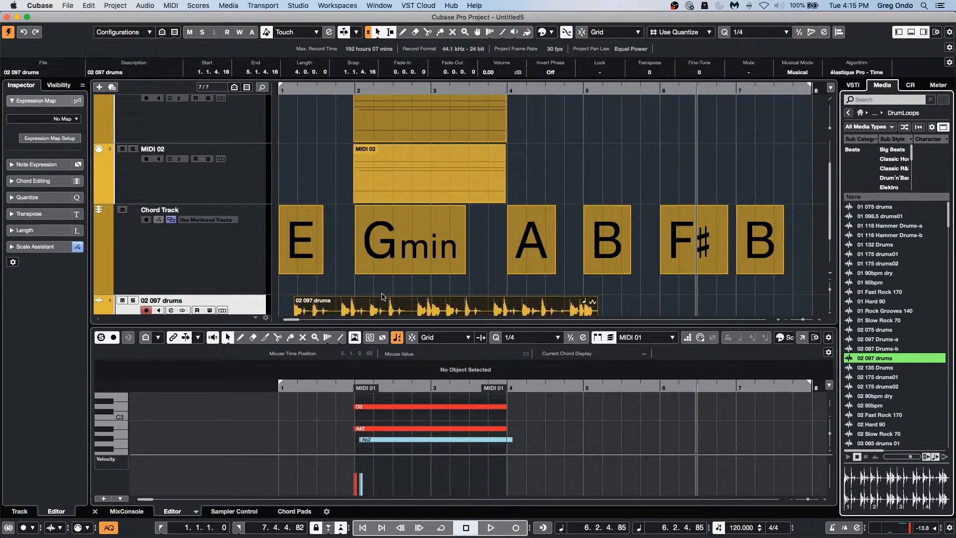
drag(872, 355, 610, 272)
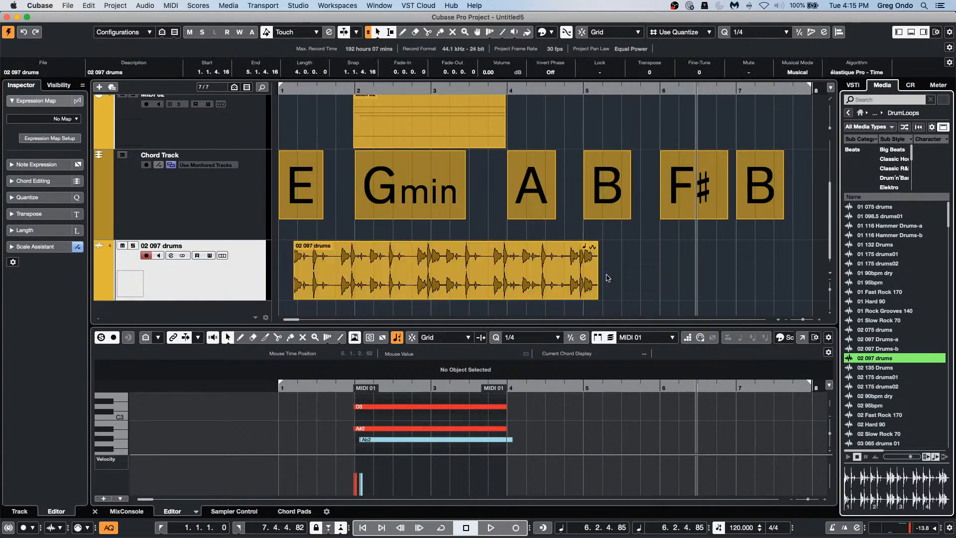
Step: Browse the Audio menu with different events selected, attempting a crossfade on the first drum loop
click(145, 5)
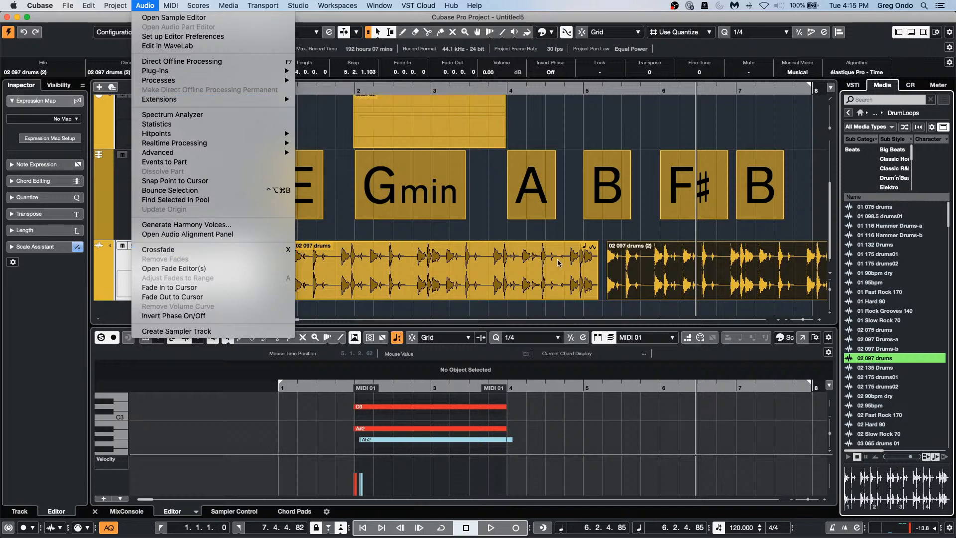
click(593, 237)
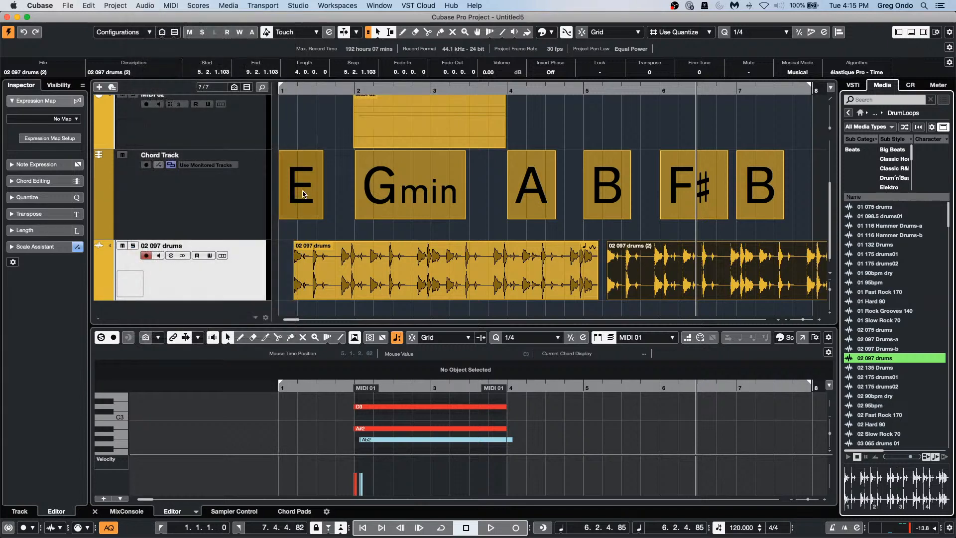
click(439, 202)
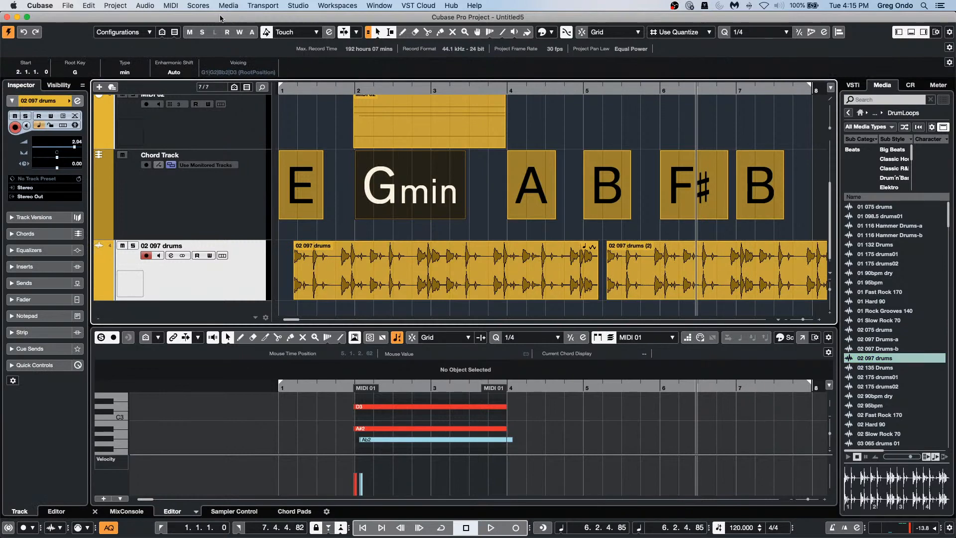
click(141, 5)
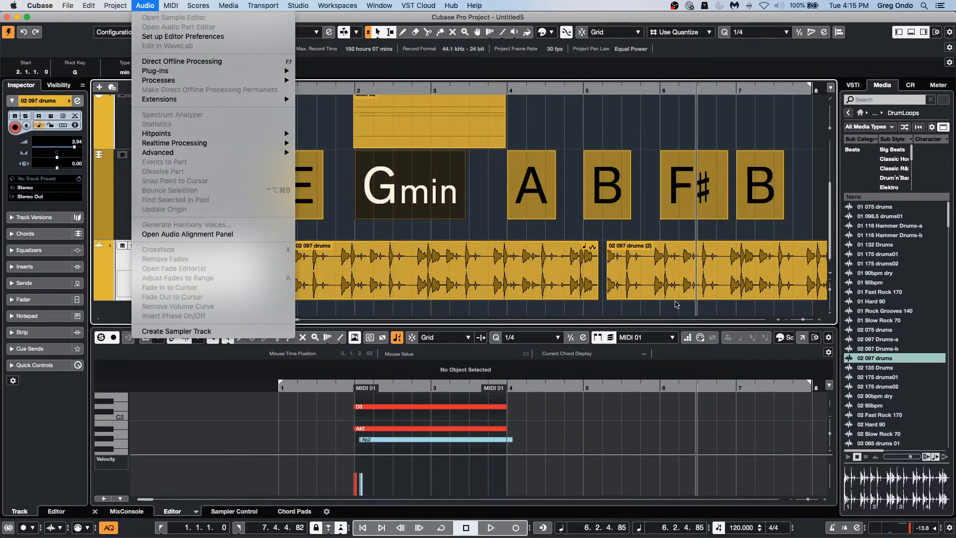
click(615, 290)
click(572, 292)
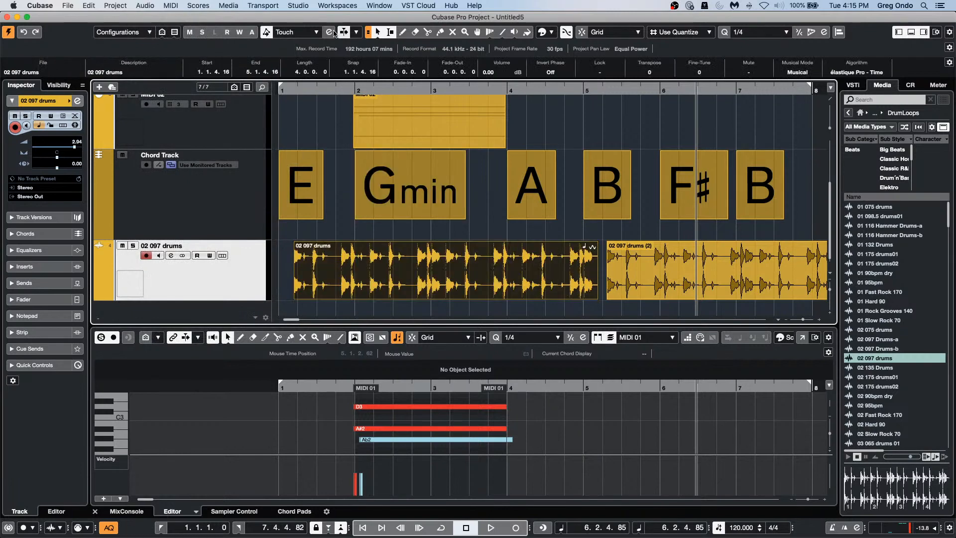
click(145, 6)
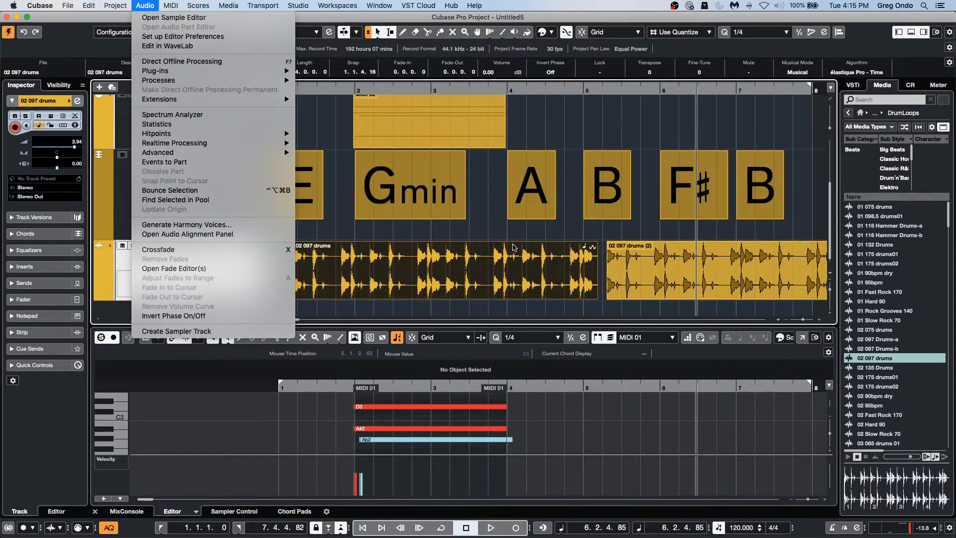
click(458, 239)
click(284, 274)
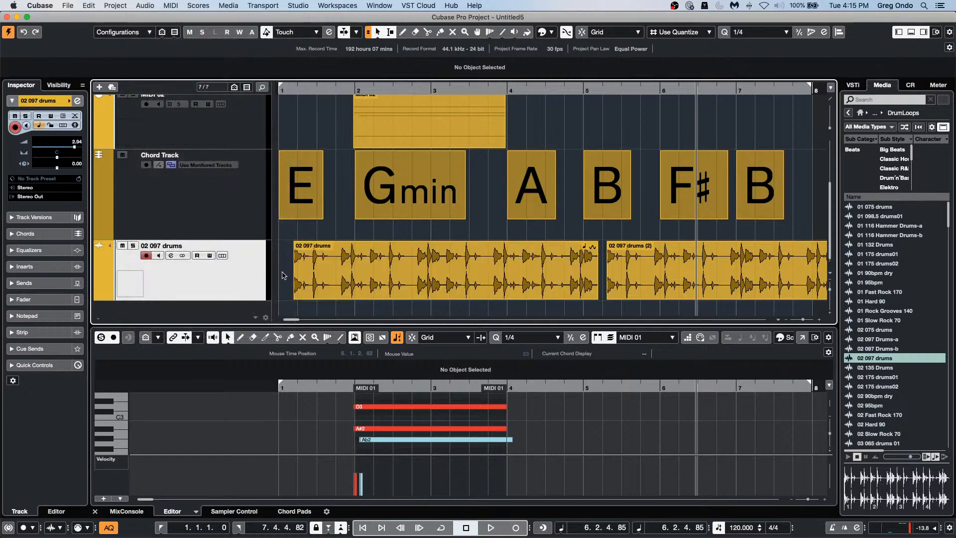
click(145, 6)
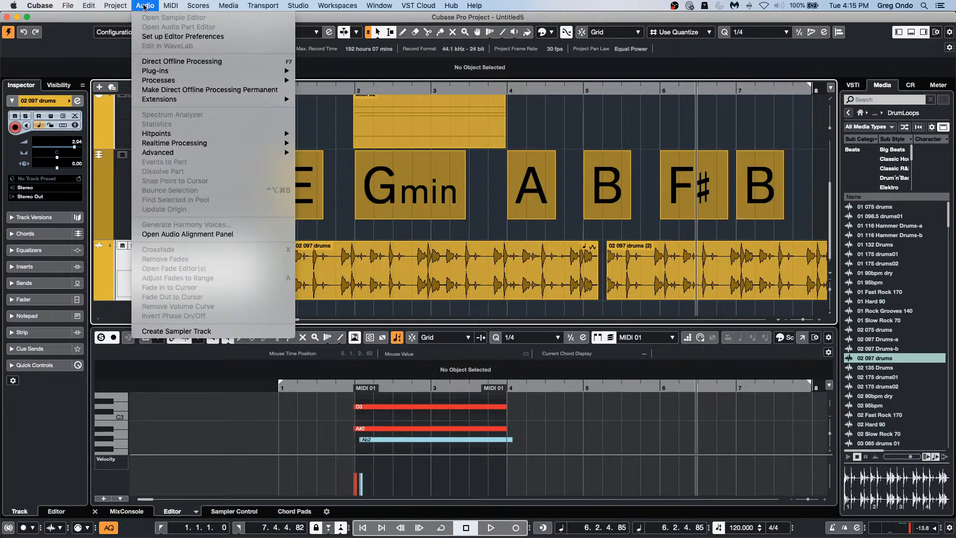
click(548, 289)
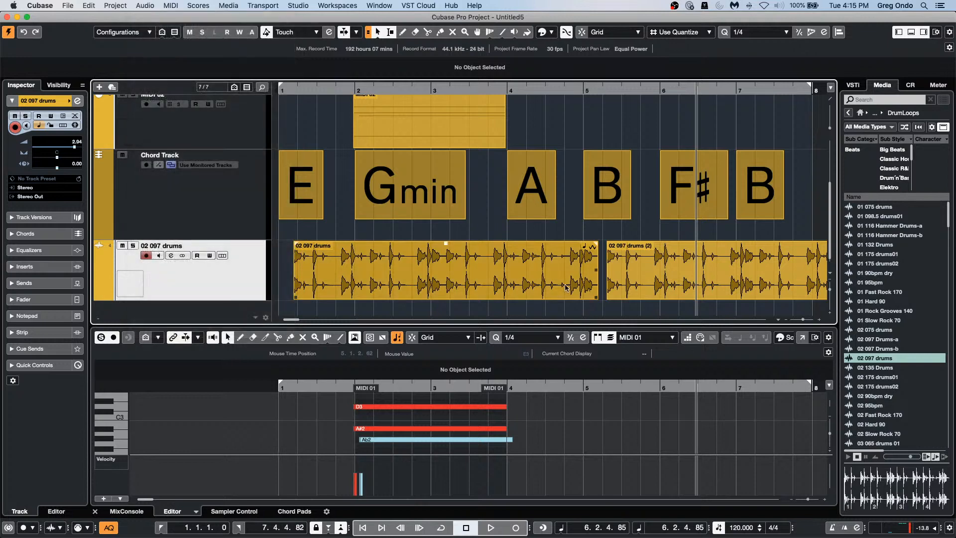
click(145, 6)
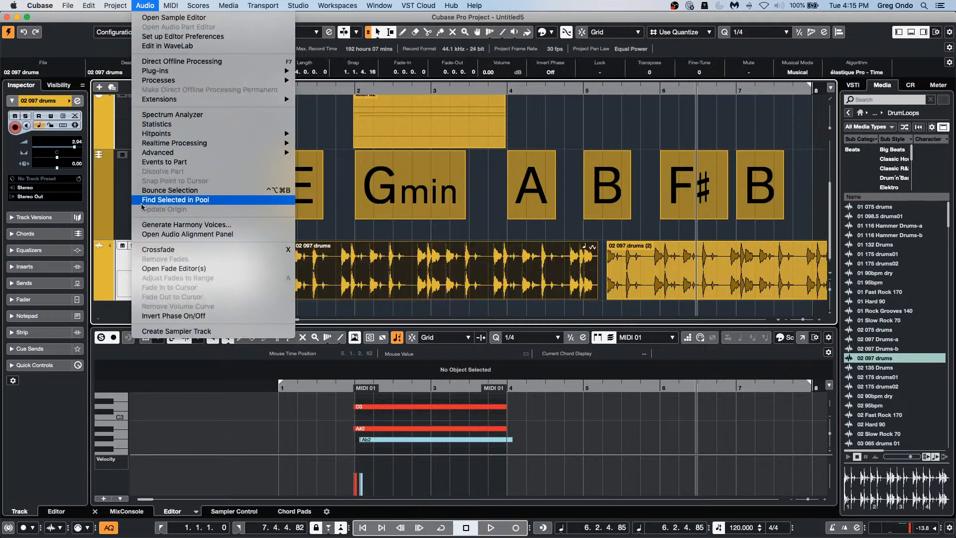
click(153, 250)
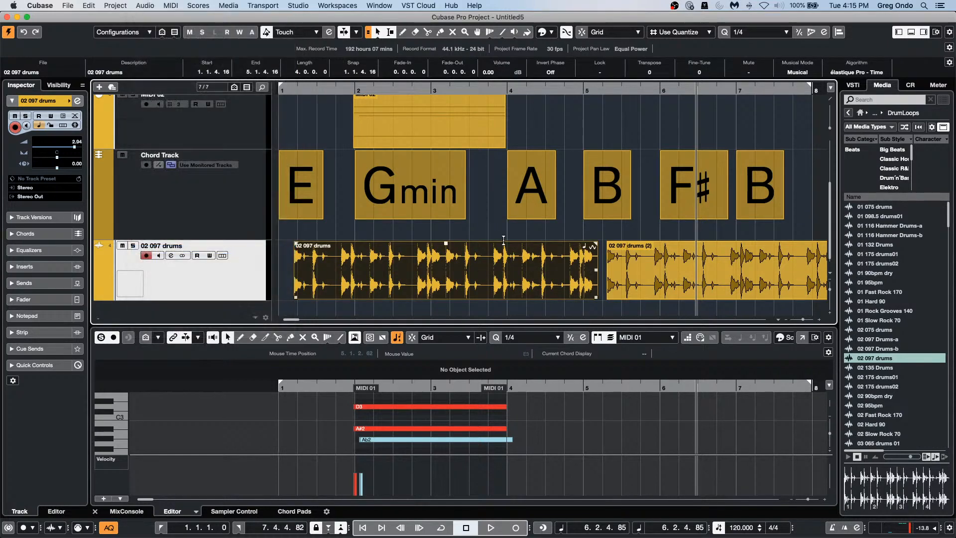
Step: Butt '02 097 drums (2)' against the first loop, crossfade them, and play the join
click(670, 260)
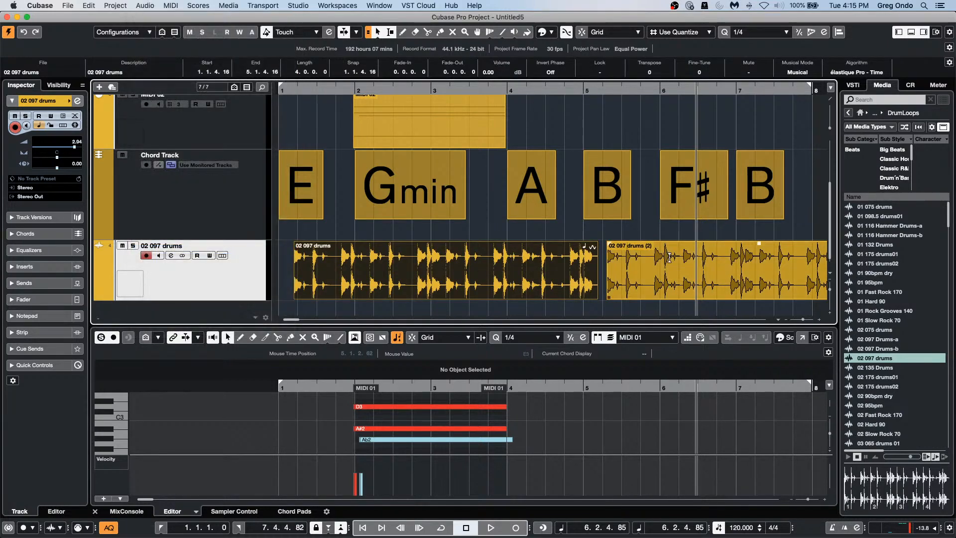
drag(613, 291, 607, 290)
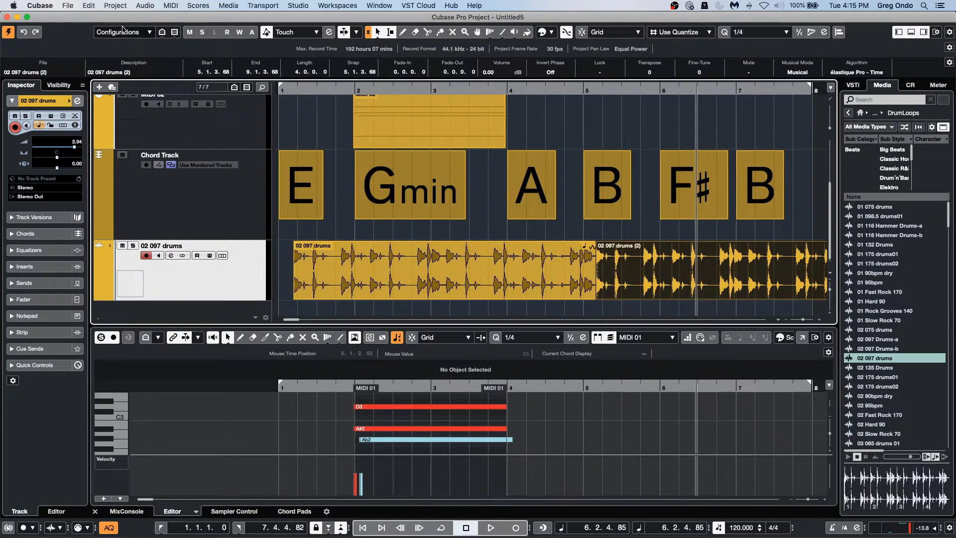
click(144, 6)
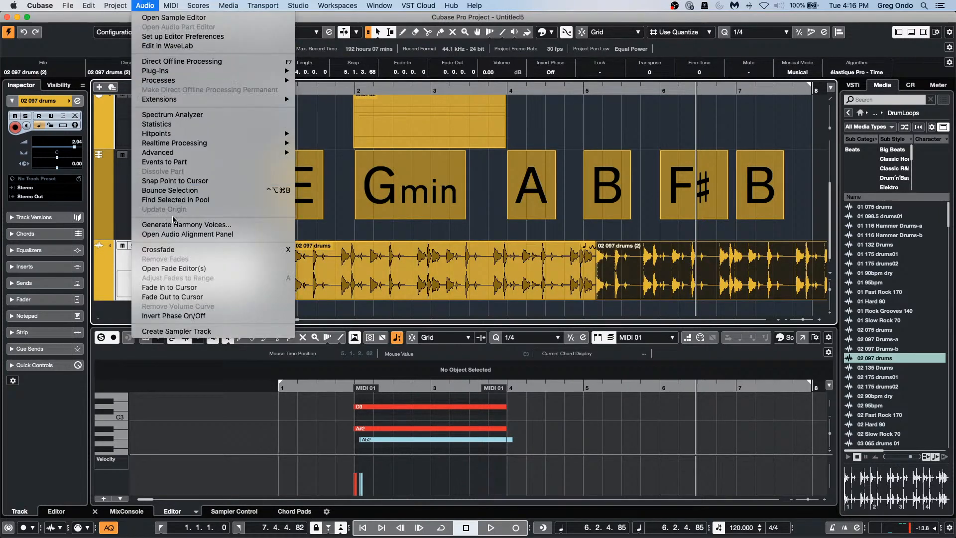
click(180, 251)
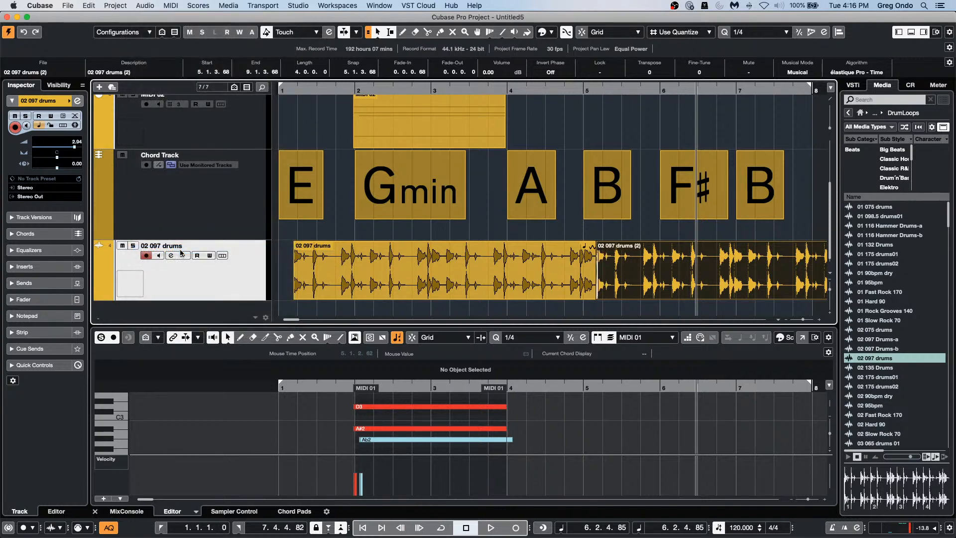
click(603, 92)
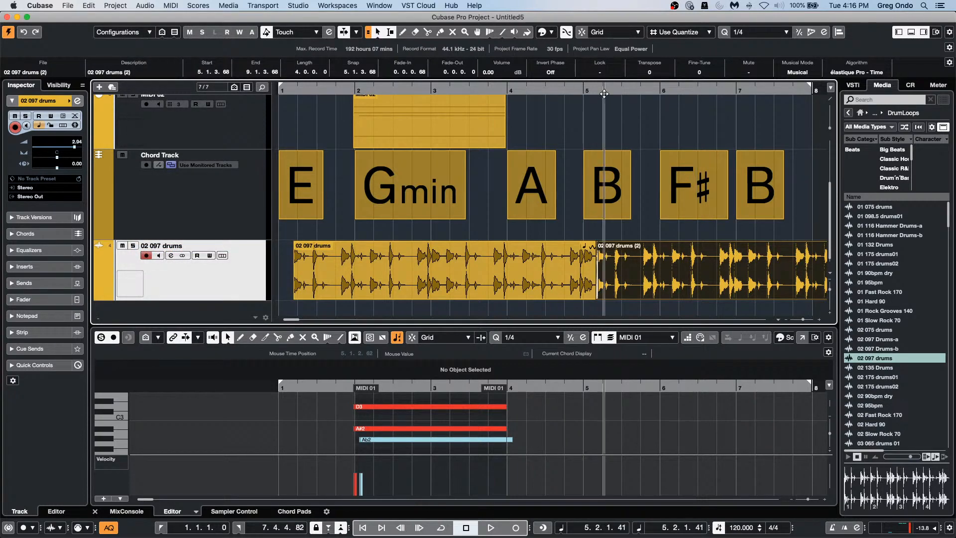
key(space)
key(space)
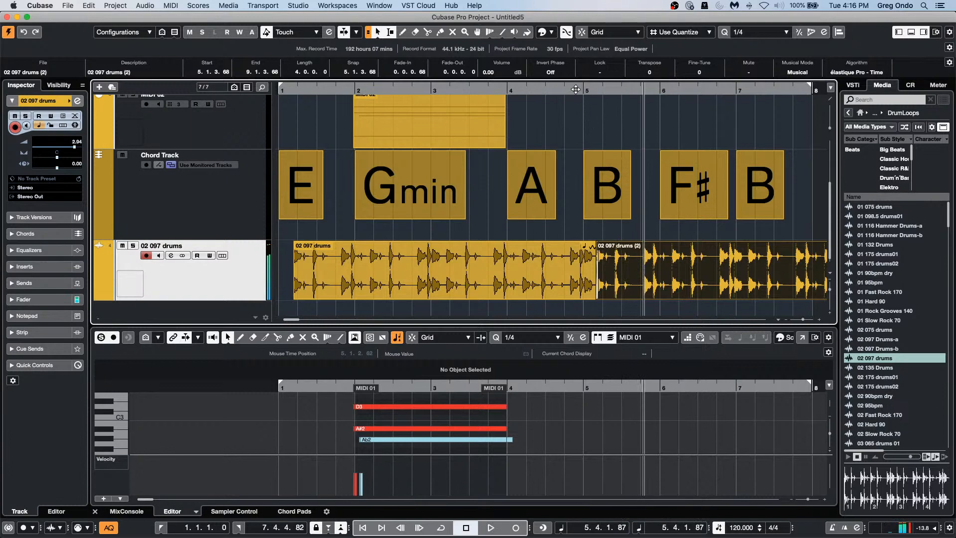
Step: Zoom in to bars 5–6 around the drum join, then deselect the events
drag(576, 90, 735, 3)
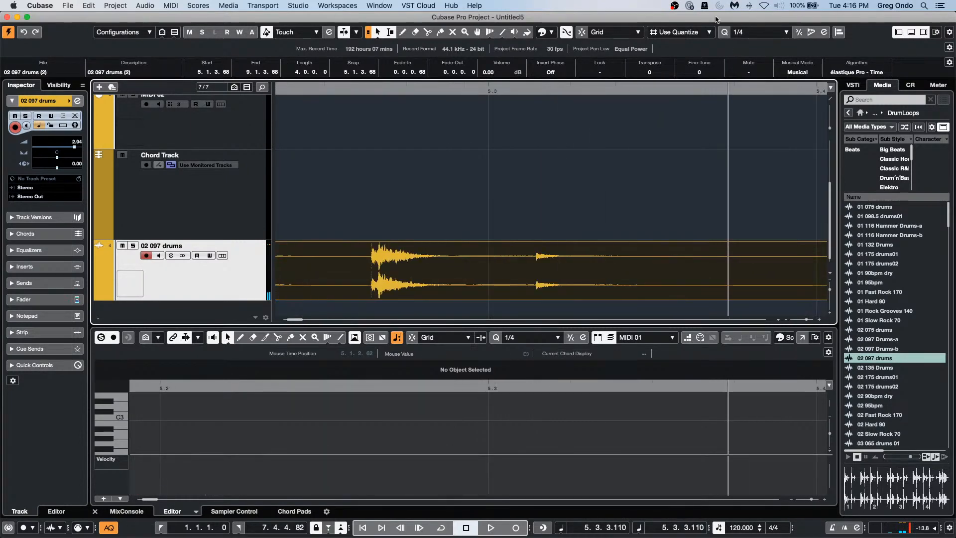
click(503, 90)
drag(503, 89, 520, 52)
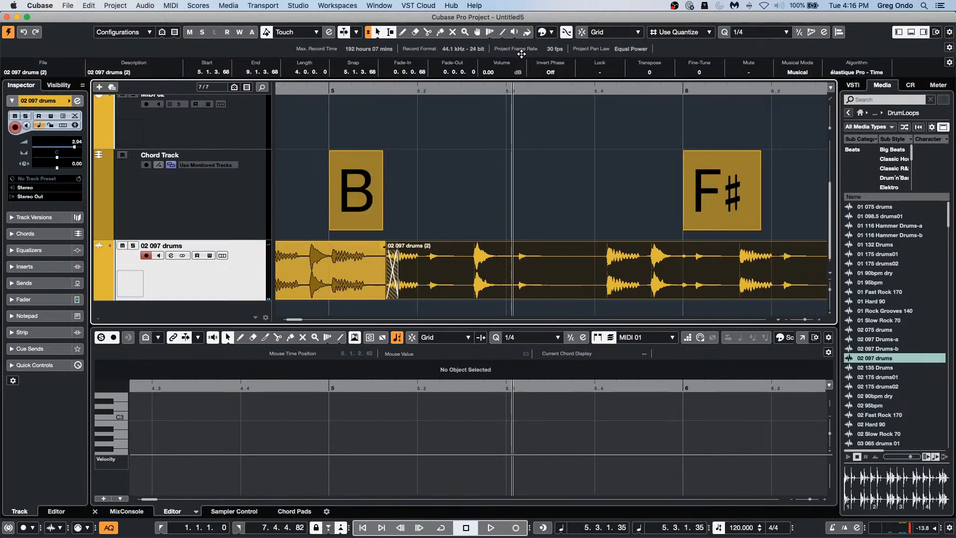
click(498, 235)
click(152, 5)
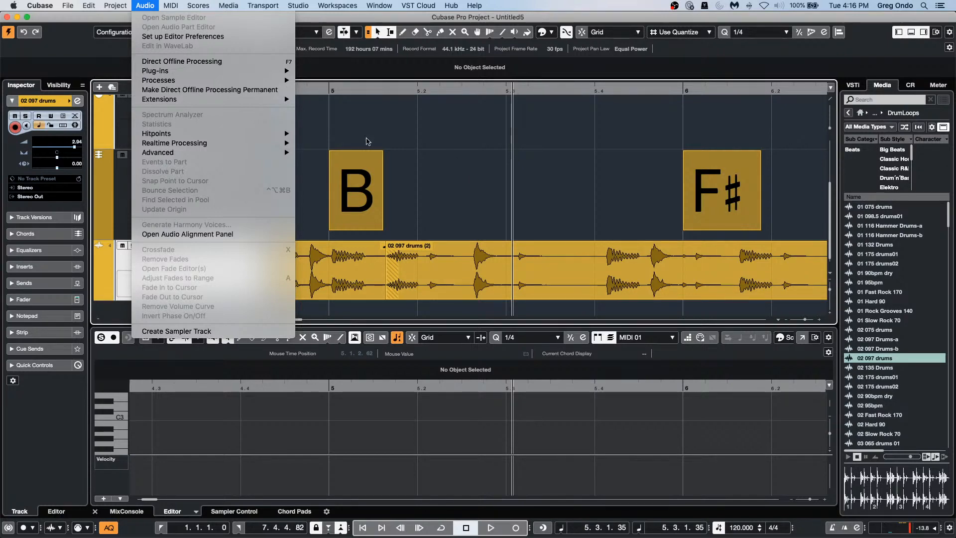
key(Left)
key(Left)
key(Escape)
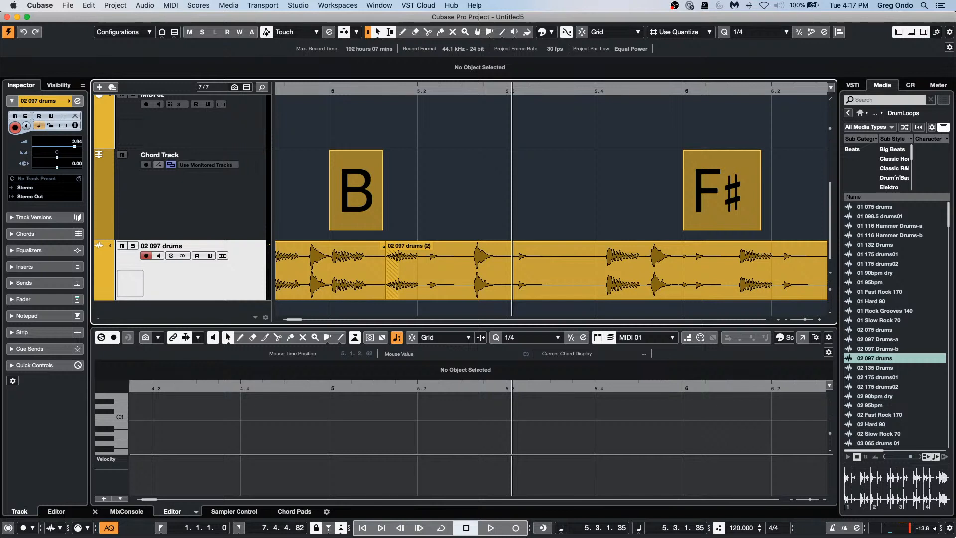
Step: Save the project as a template named 'Jan 26 2021'
mouse_move(478, 537)
click(68, 6)
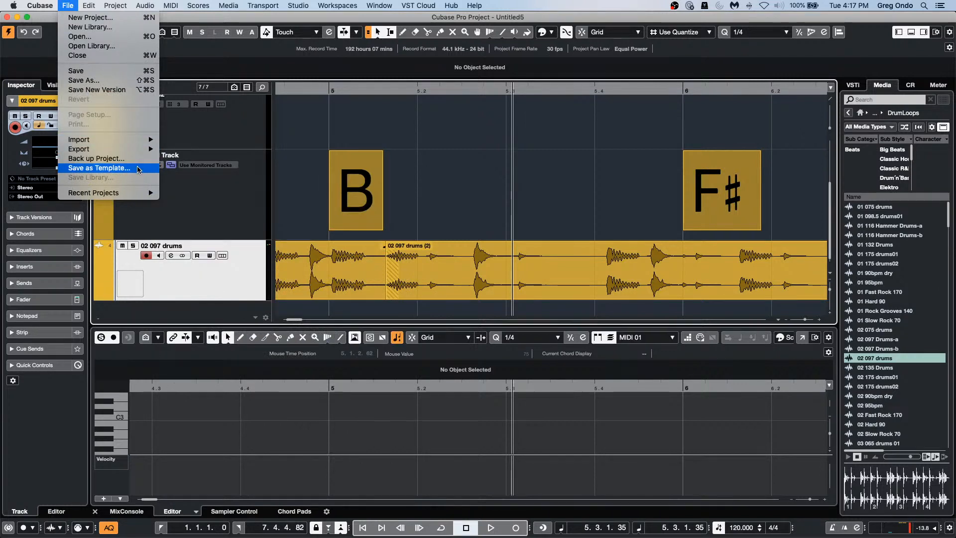
click(139, 170)
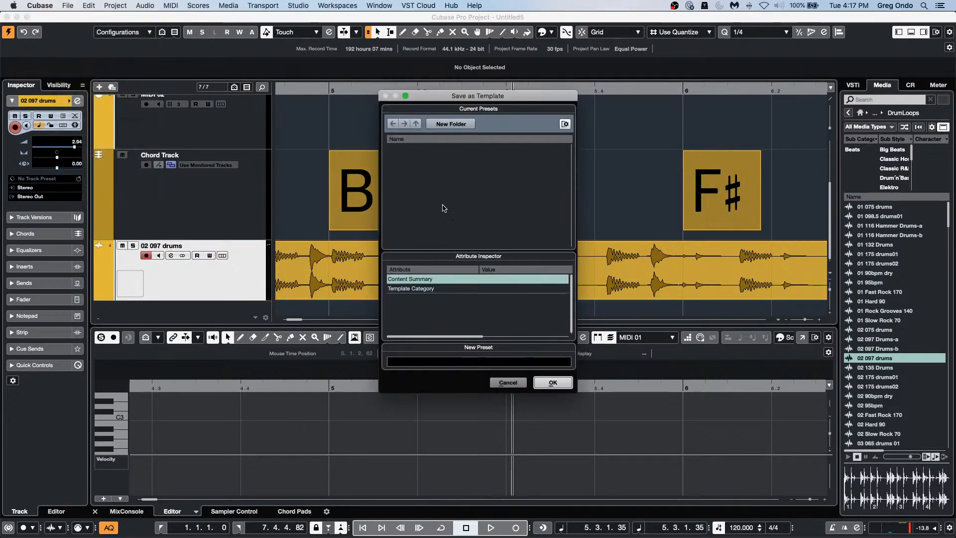
click(462, 362)
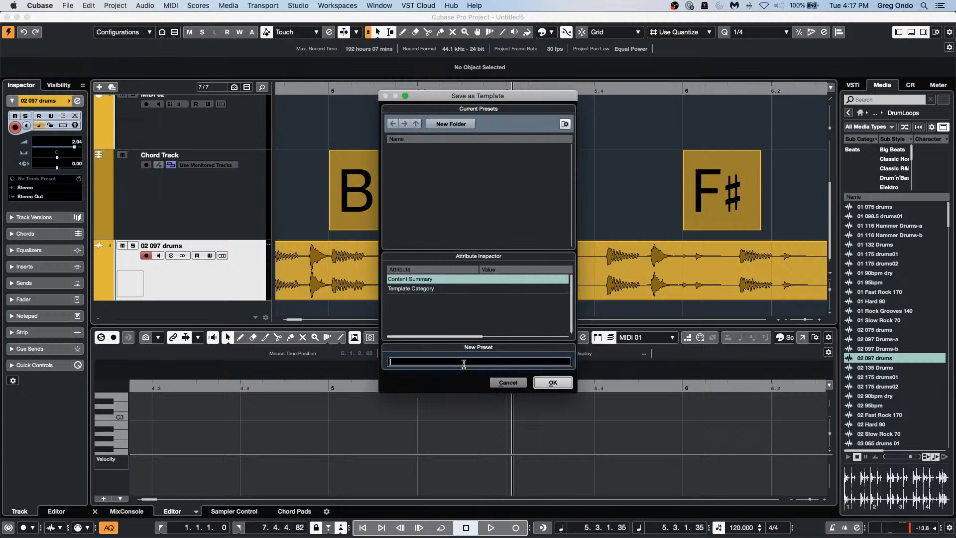
text(Ja)
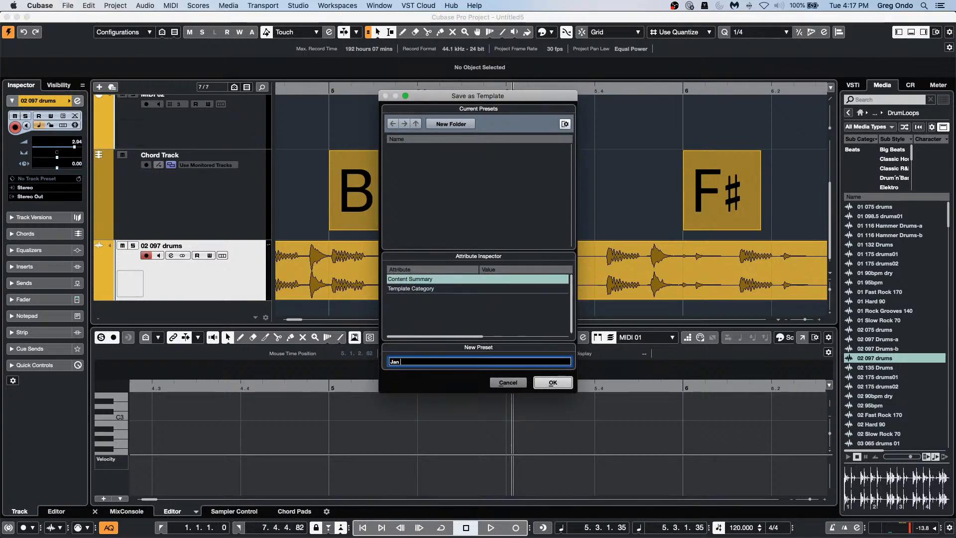
text(n)
text( 276)
key(BackSpace)
key(BackSpace)
text(6 2021)
key(Tab)
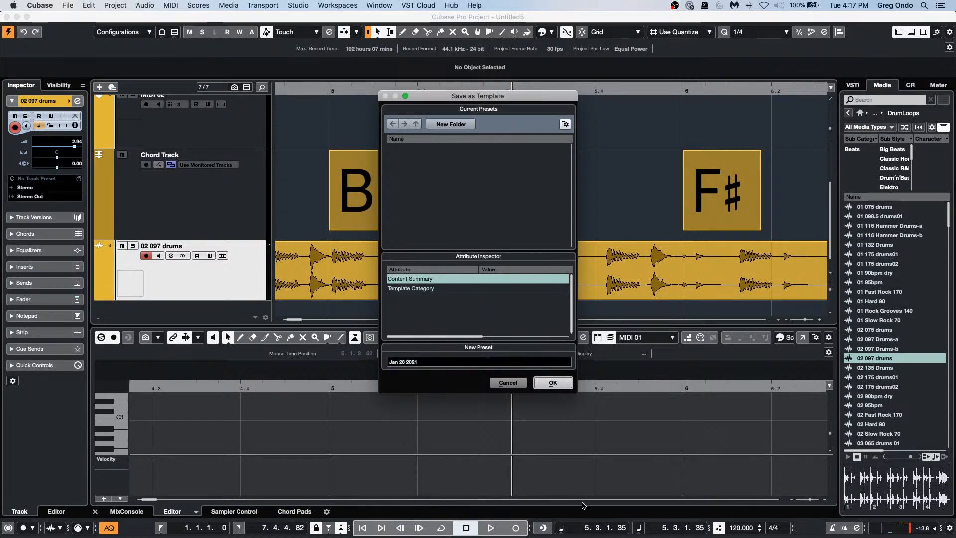
key(Return)
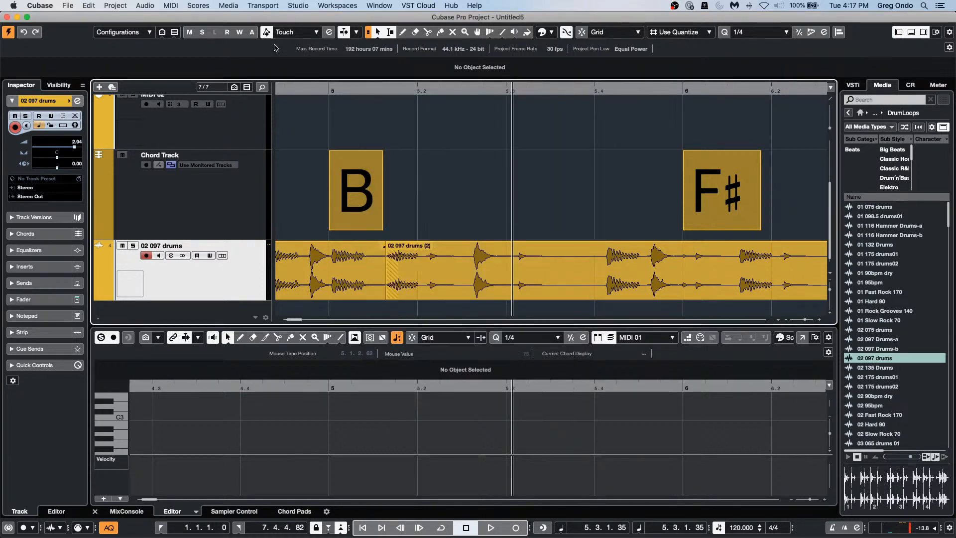
Step: Create and activate project Untitled6 from the 'Jan 26 2021' template in the Steinberg Hub
click(68, 5)
mouse_move(114, 144)
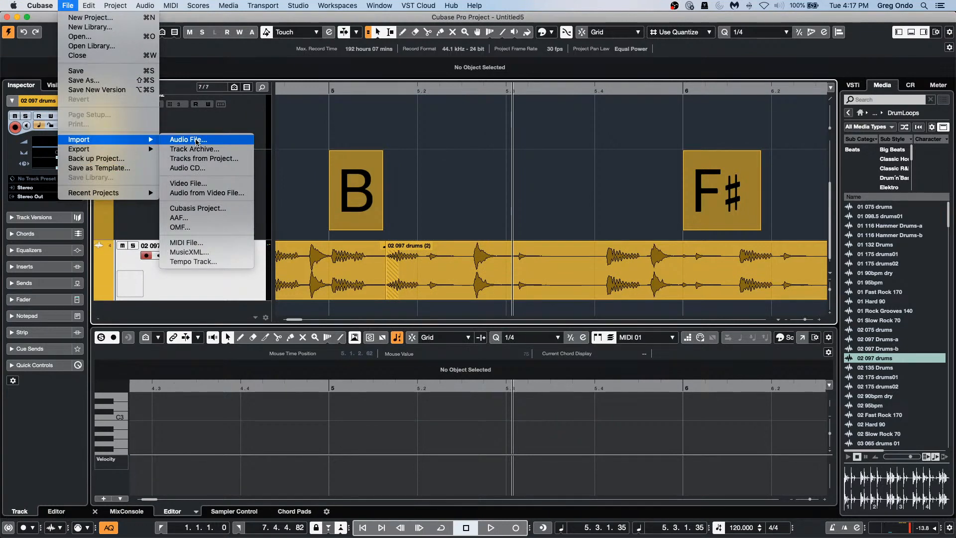
click(83, 20)
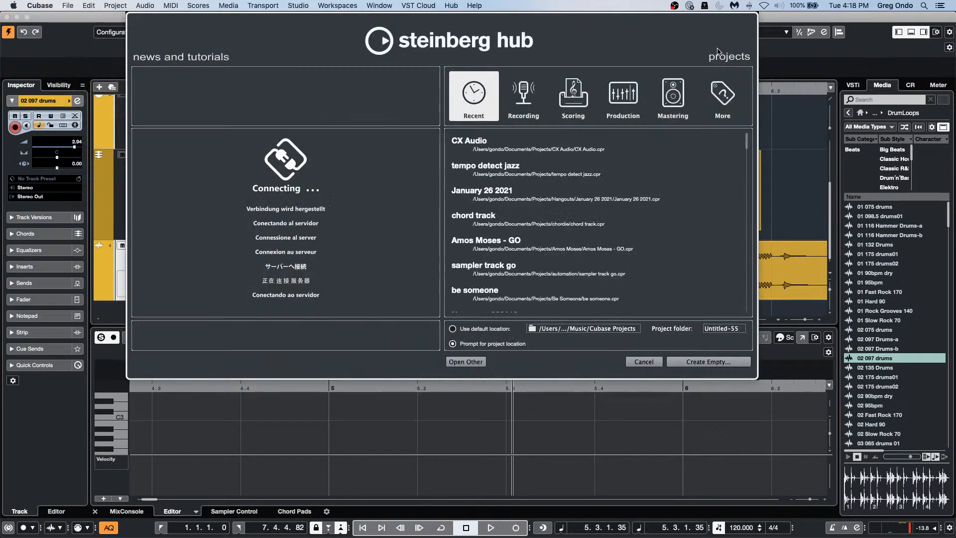
click(707, 103)
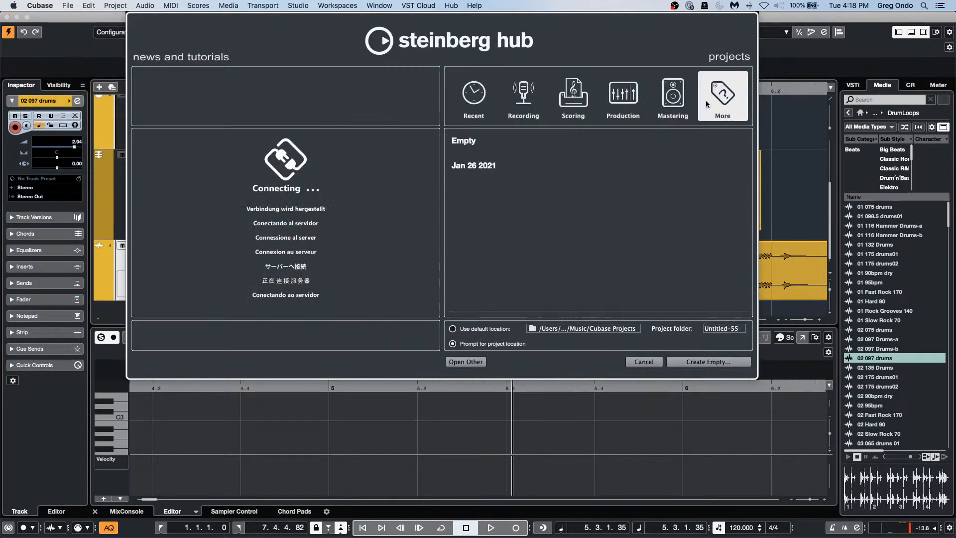
double_click(479, 171)
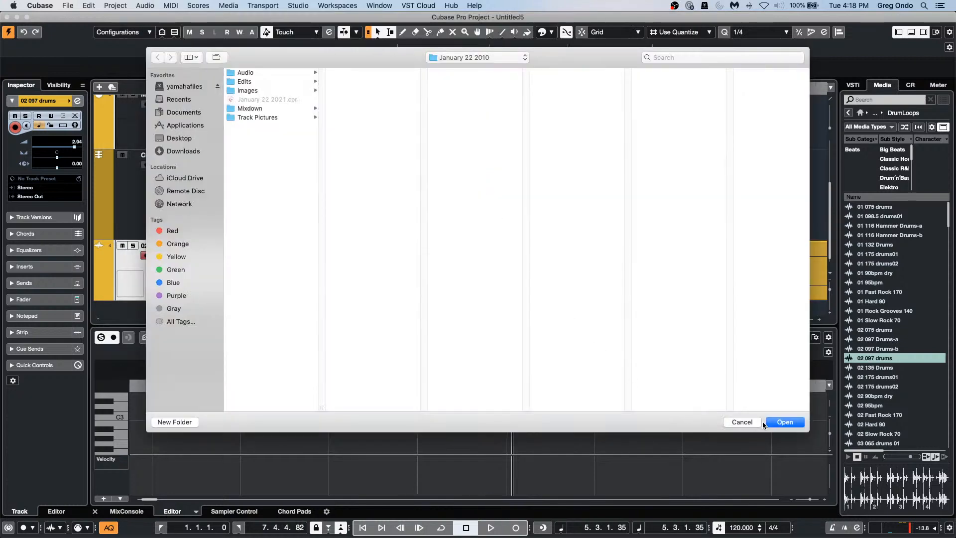
click(781, 420)
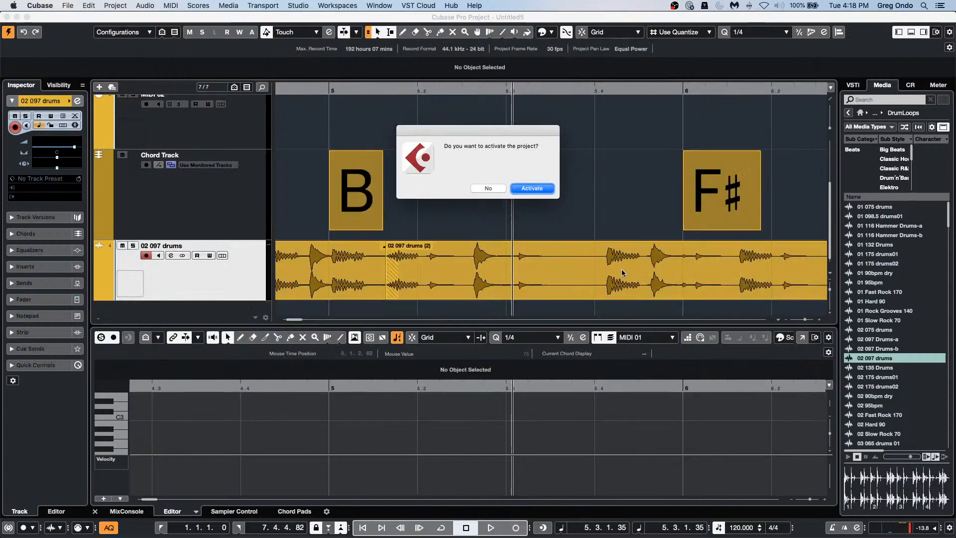
click(513, 189)
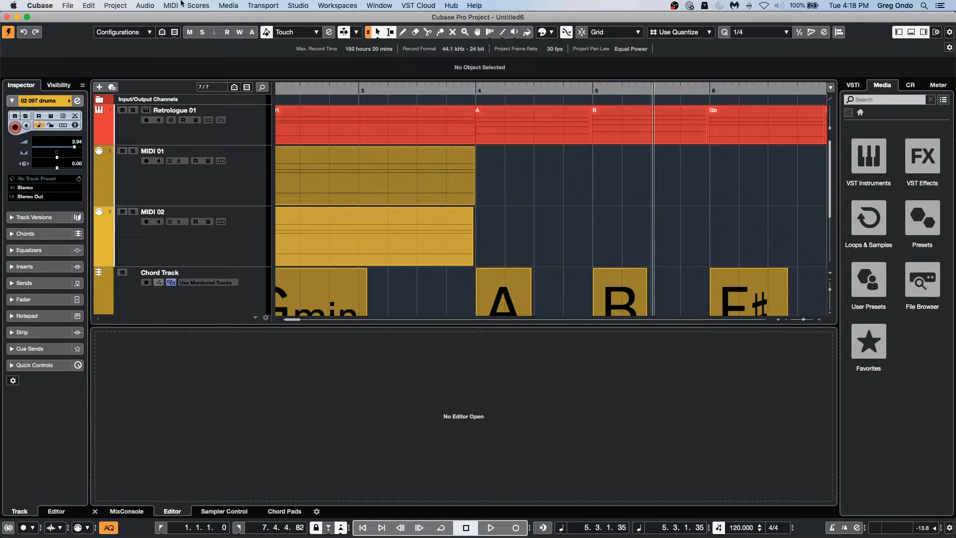
click(195, 5)
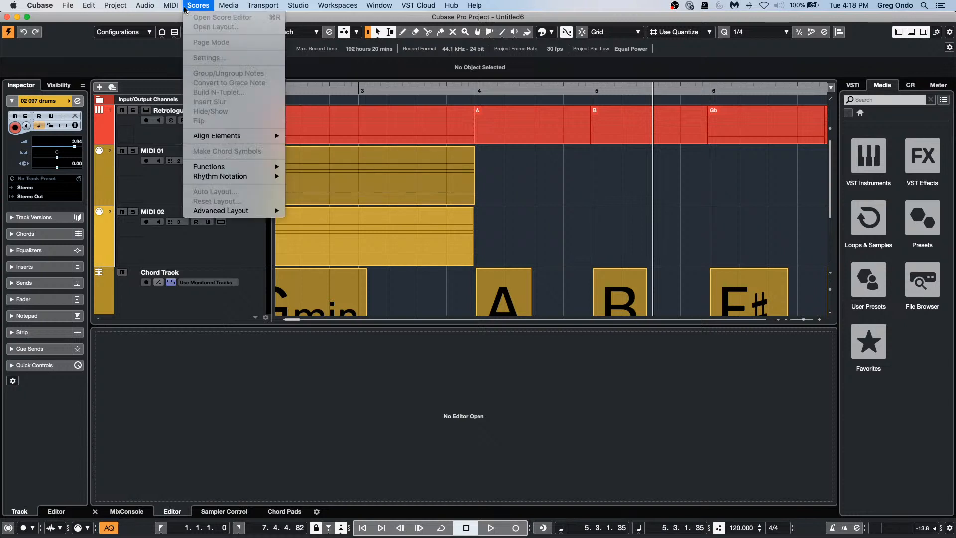
mouse_move(167, 6)
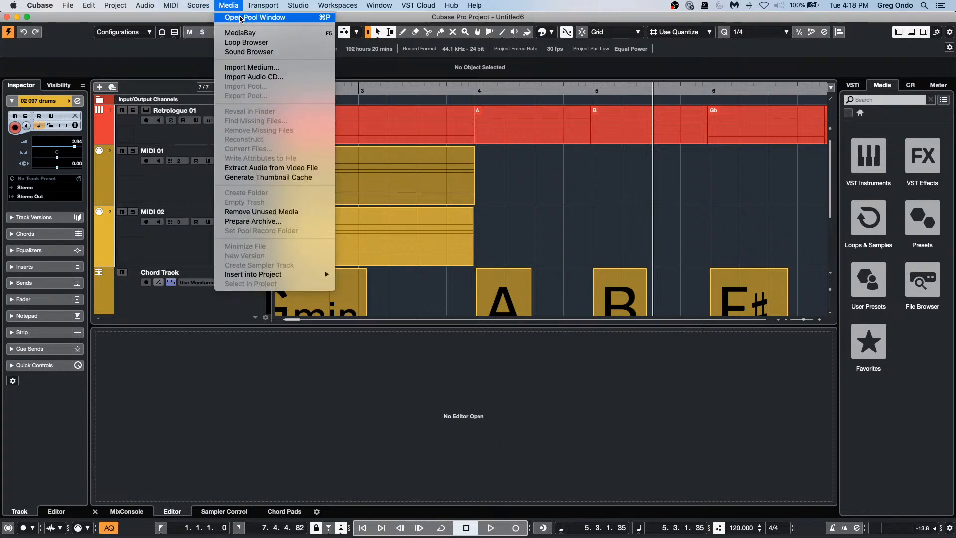
click(240, 18)
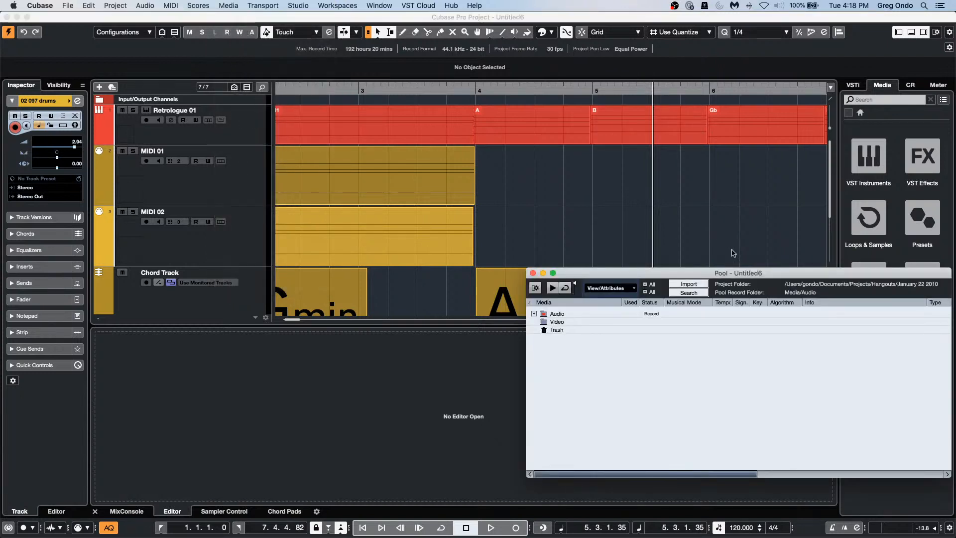
click(534, 314)
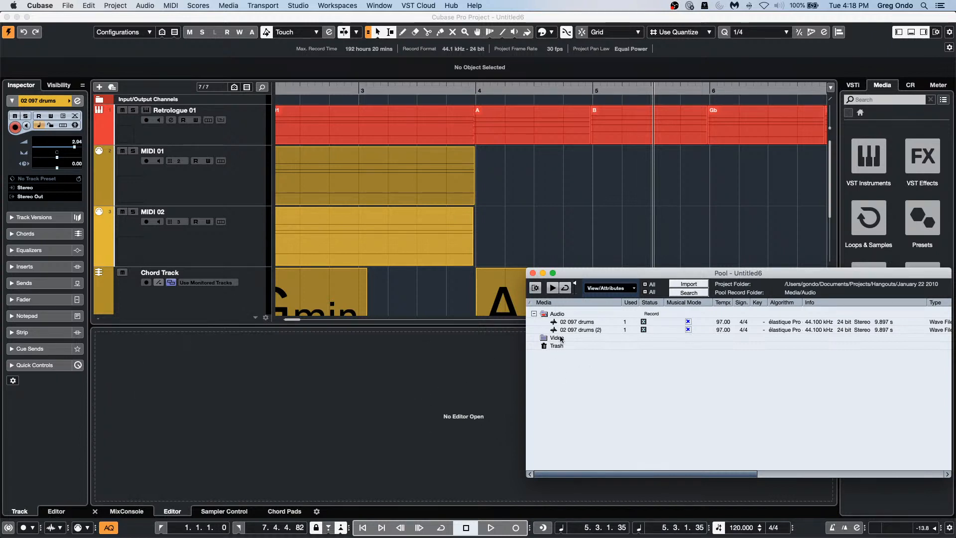
click(532, 274)
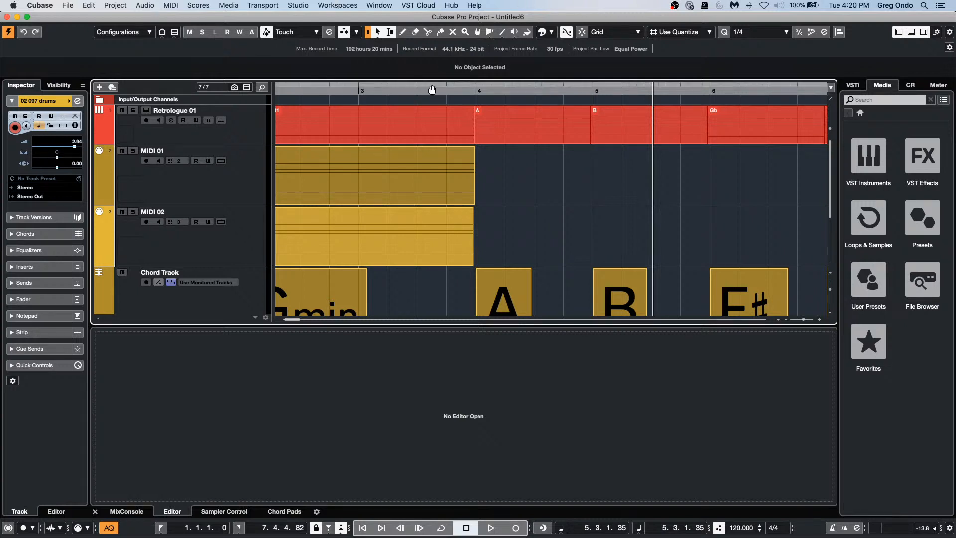
Step: Select the Retrologue 01 track, then its first MIDI part
click(238, 129)
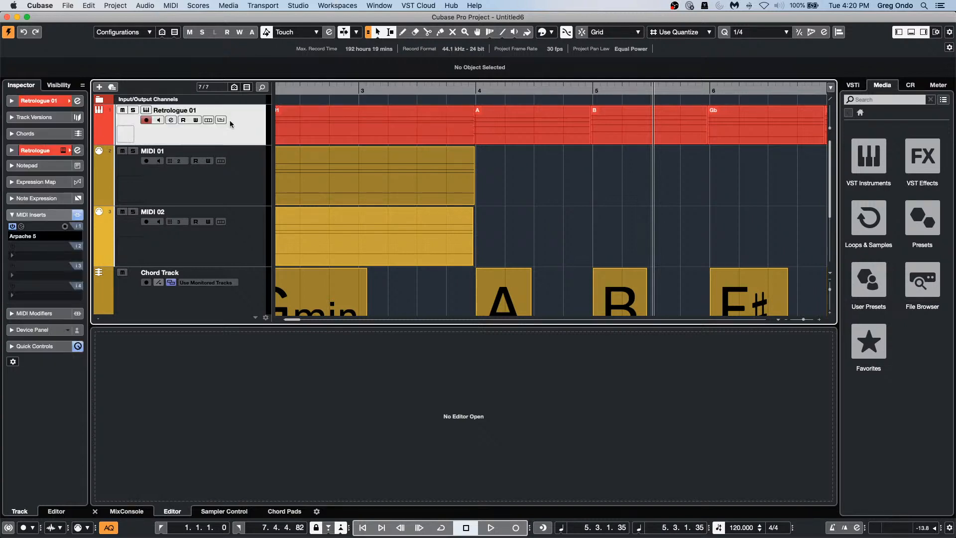
right_click(224, 121)
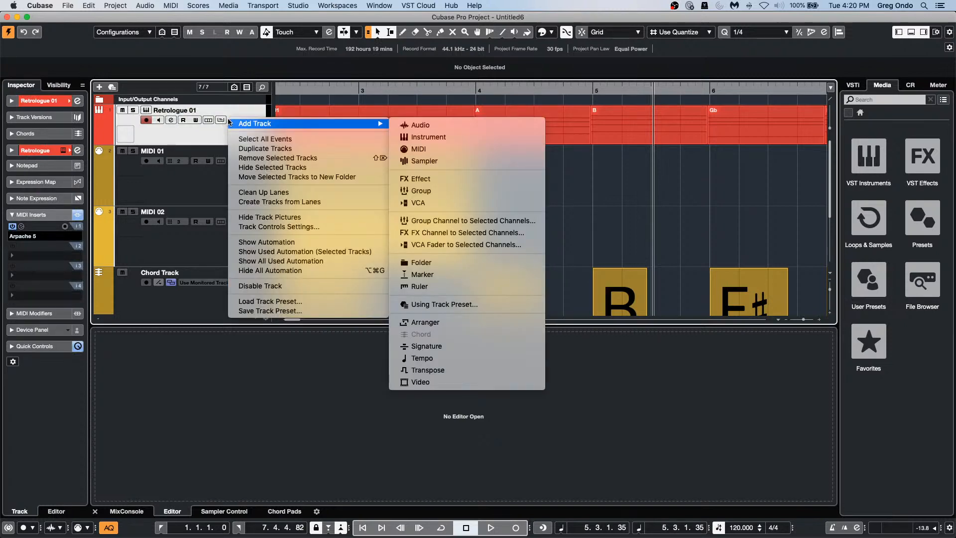
click(210, 138)
click(351, 141)
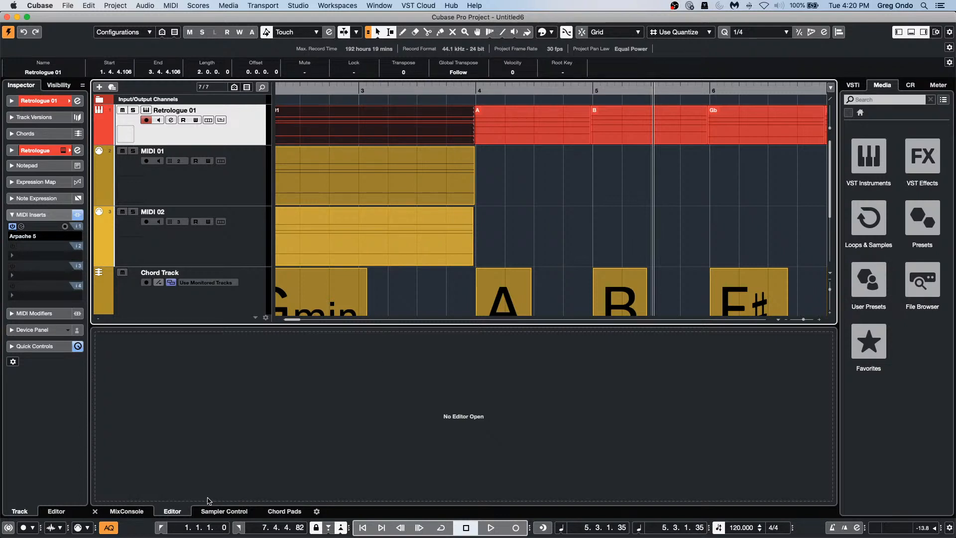
click(951, 530)
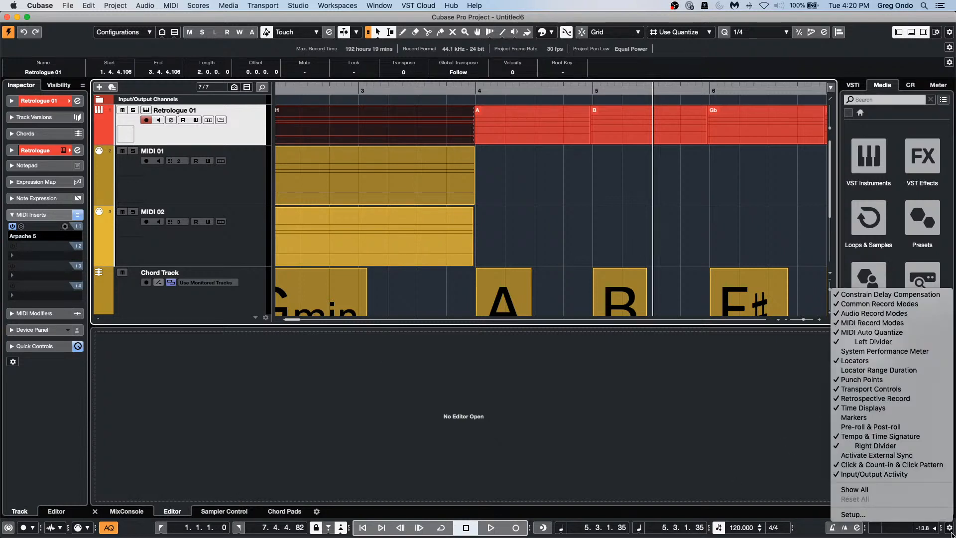
click(744, 448)
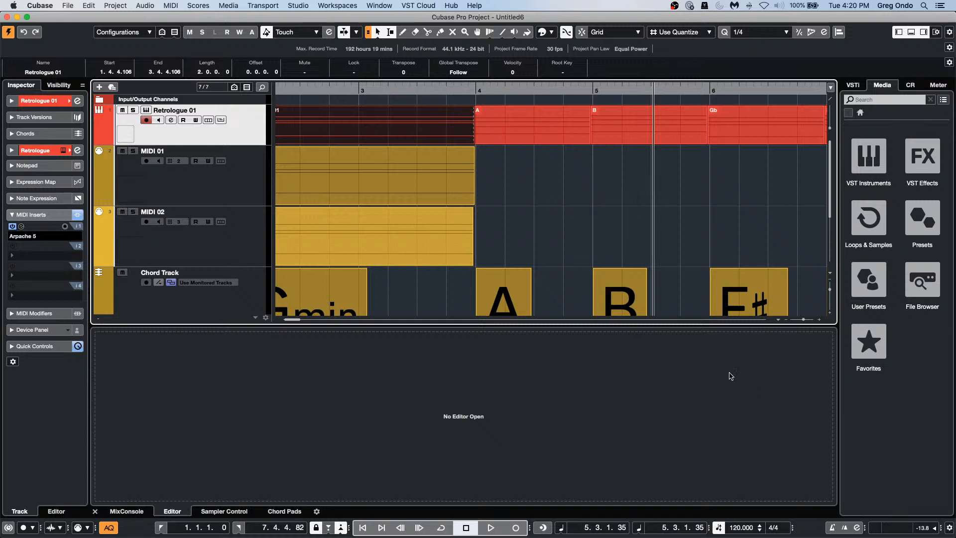
click(756, 121)
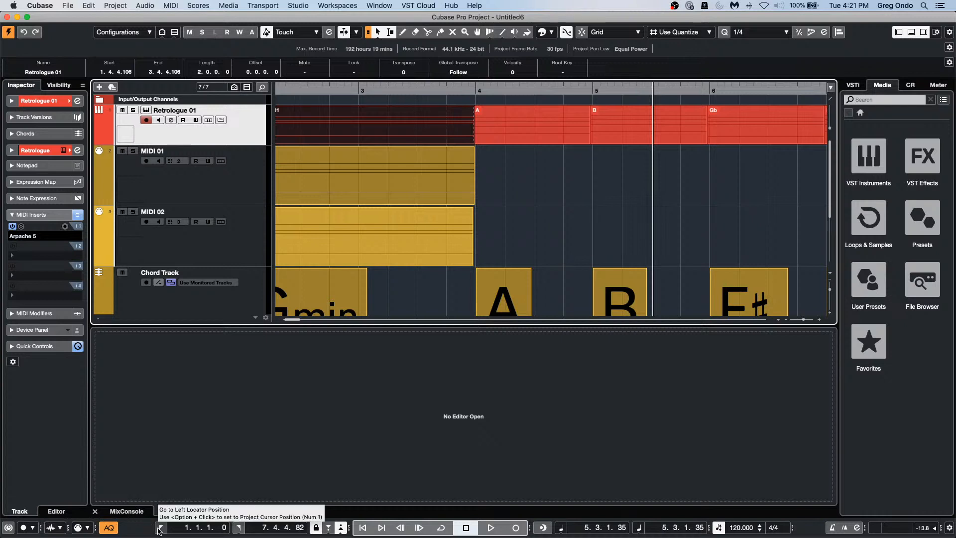
click(948, 529)
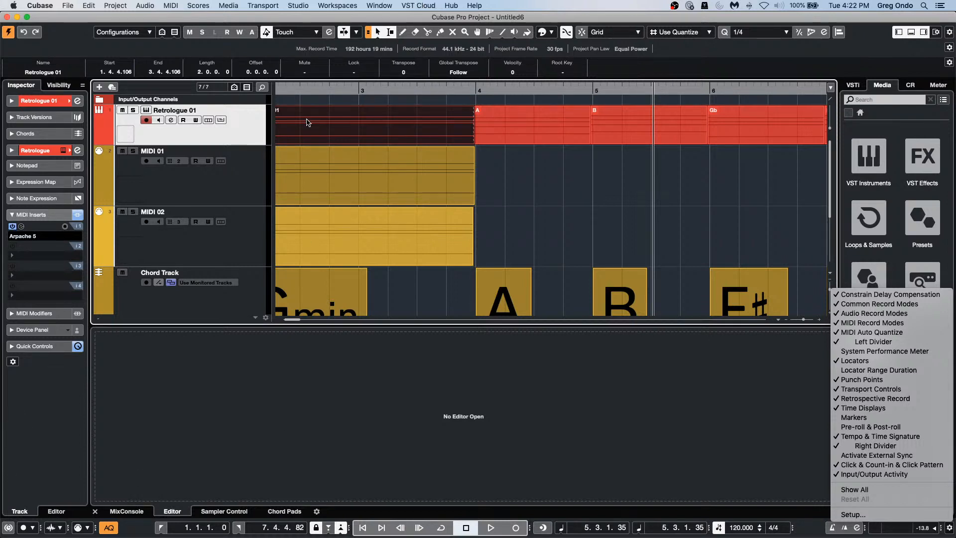
click(332, 90)
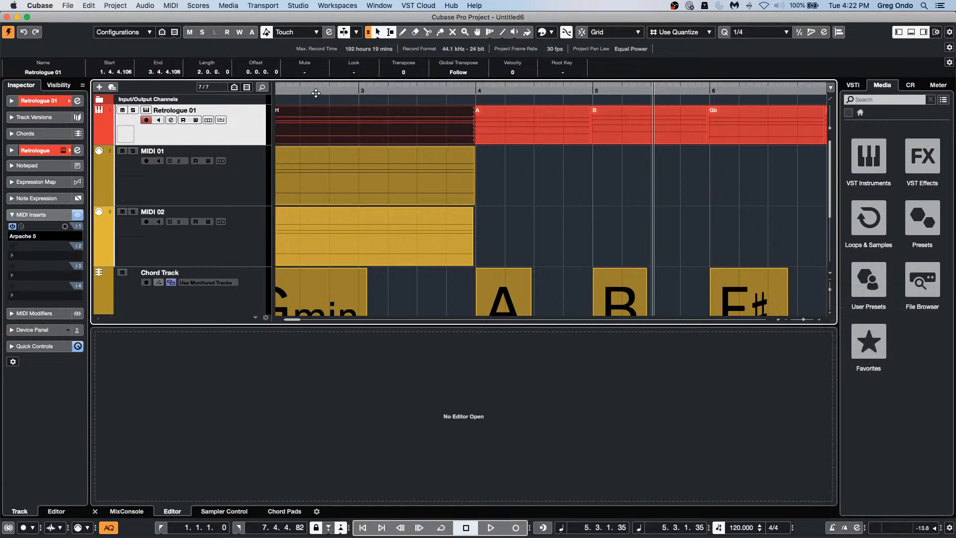
Step: Move the second drum event to bar 11
drag(324, 93, 329, 58)
scroll(379, 164, down, 5)
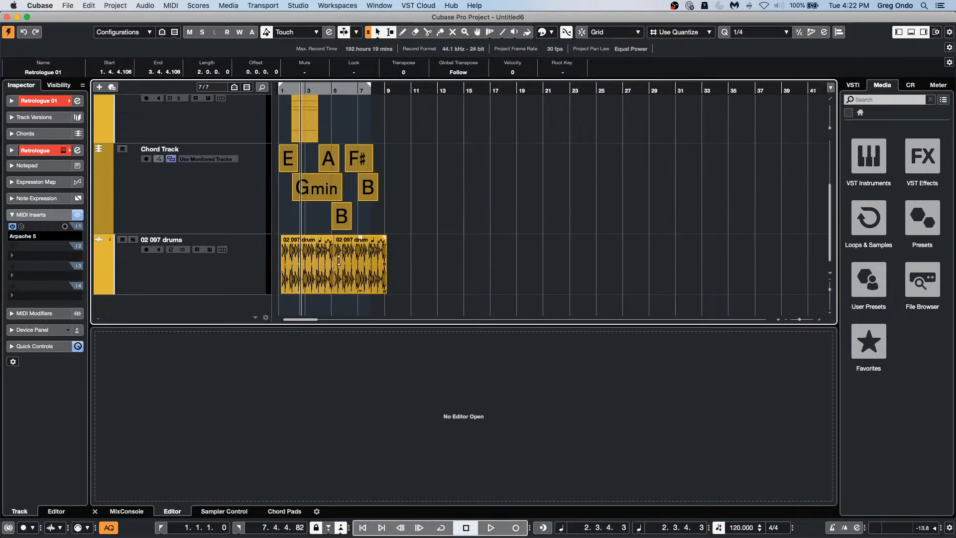
drag(357, 269, 438, 267)
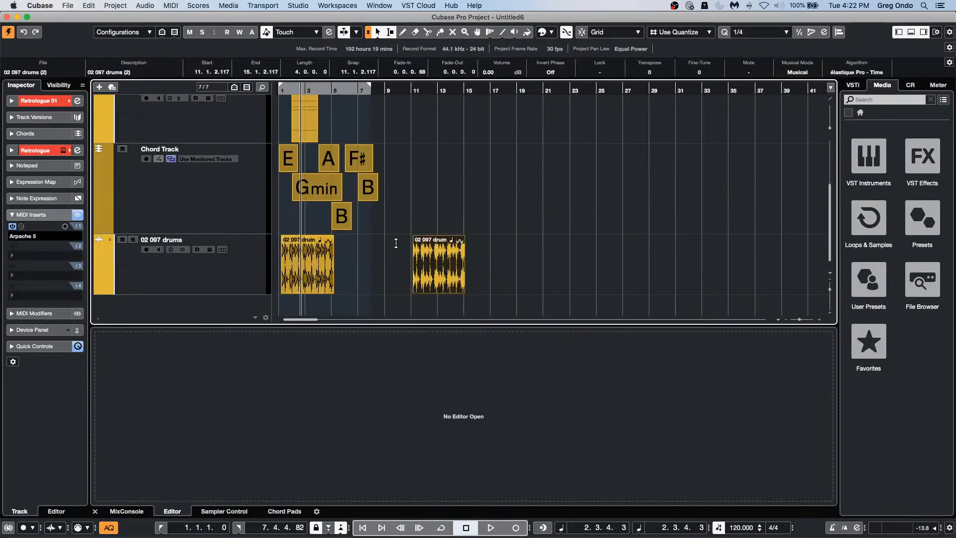
Step: Create a groove quantize from the first drum loop's hitpoints, then open the bar-11 event
double_click(305, 277)
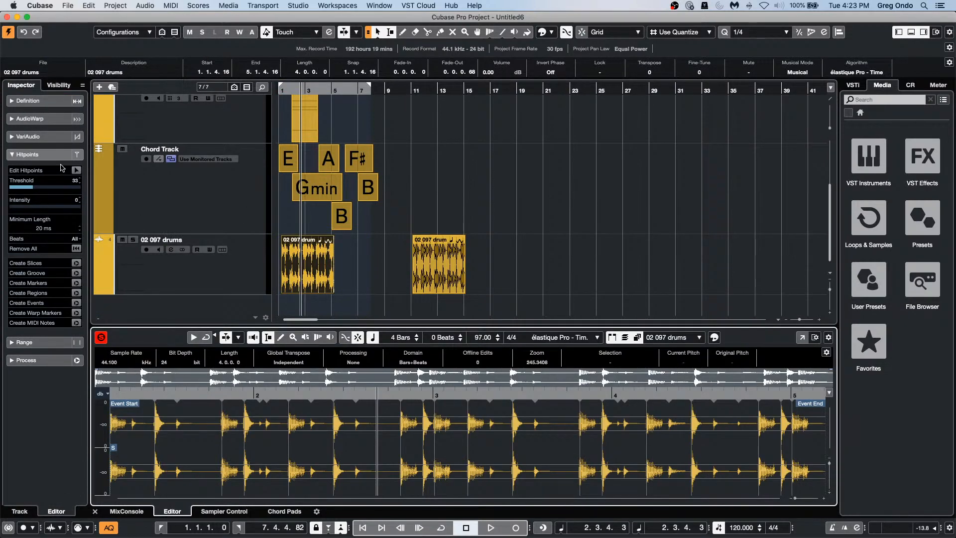
click(76, 170)
drag(29, 191, 17, 191)
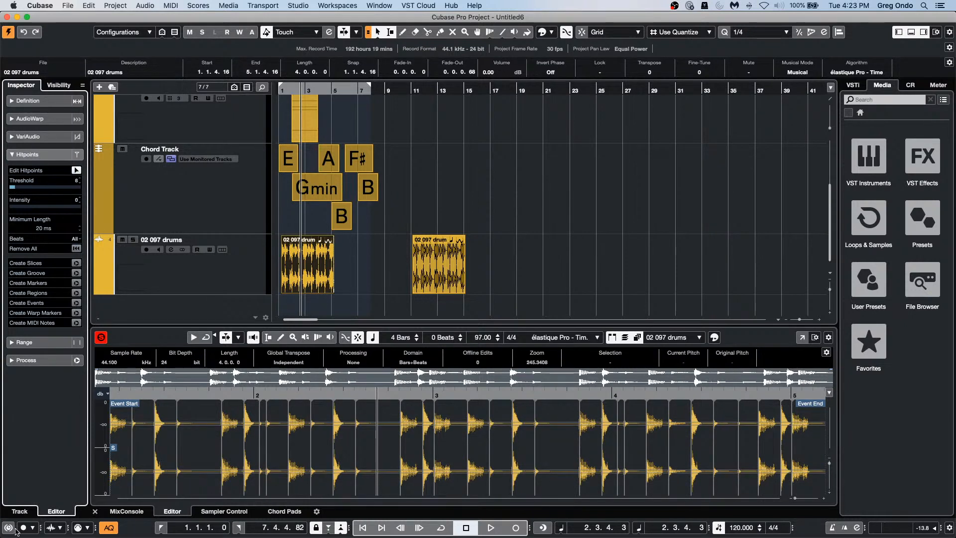
click(75, 273)
click(444, 278)
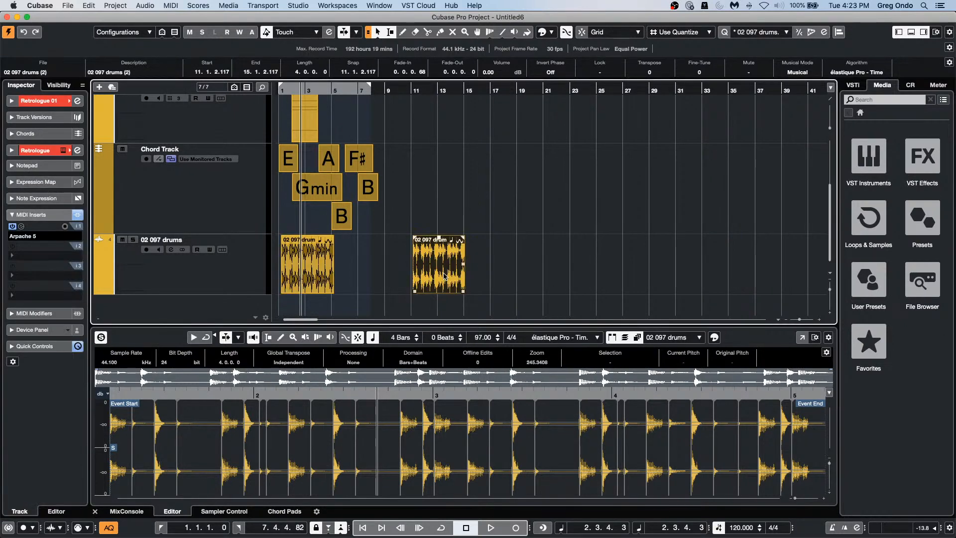
double_click(444, 278)
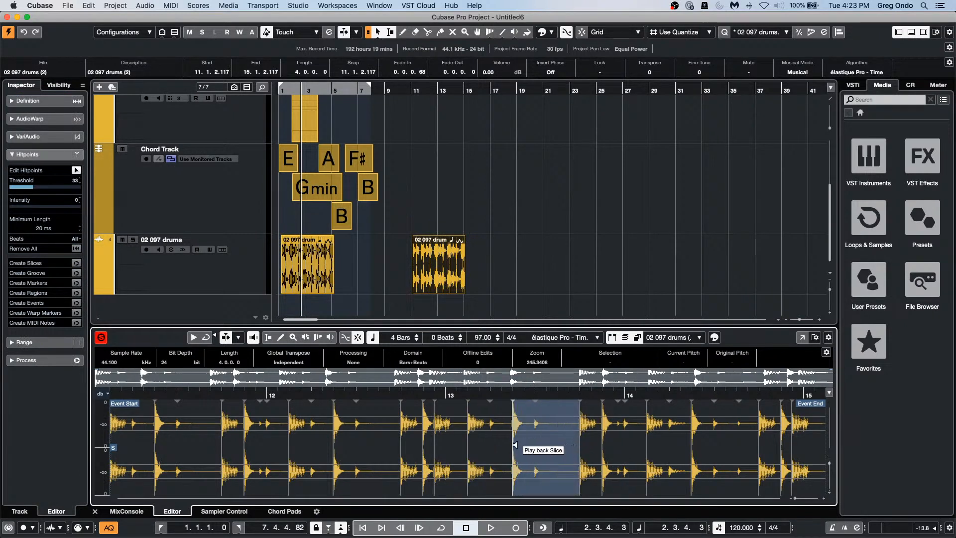
Step: Enable Free Warp and drag warp markers to stretch several hits of '02 097 drums (2)'
click(30, 119)
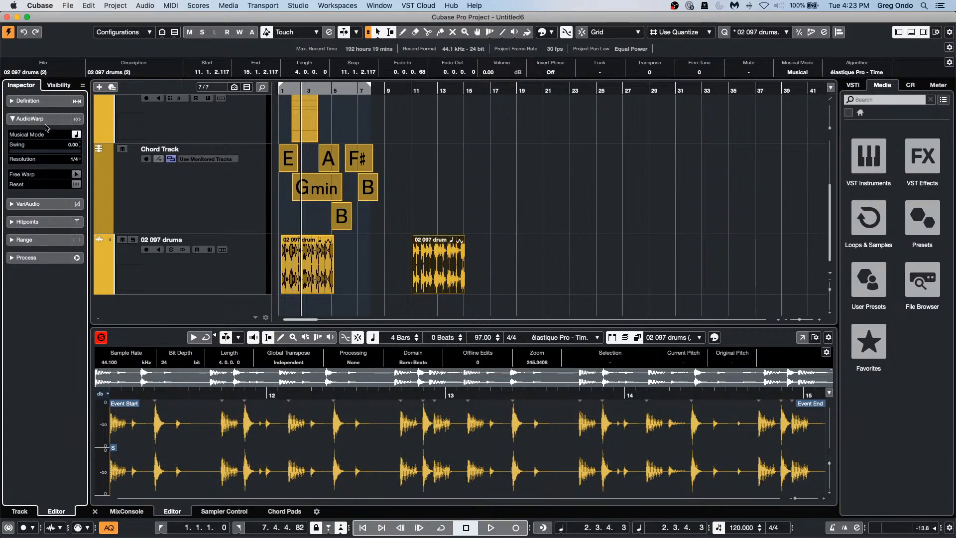
click(76, 175)
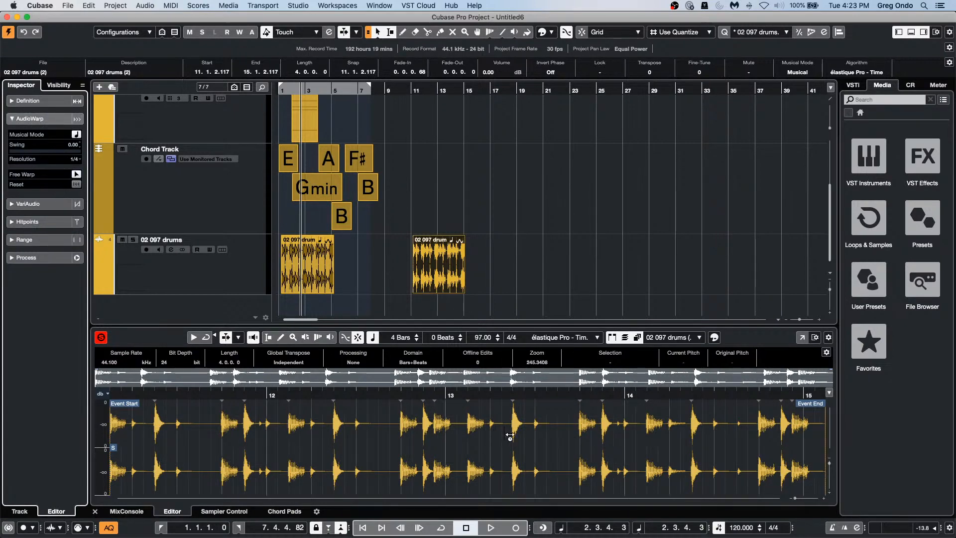
click(511, 437)
drag(511, 438, 579, 438)
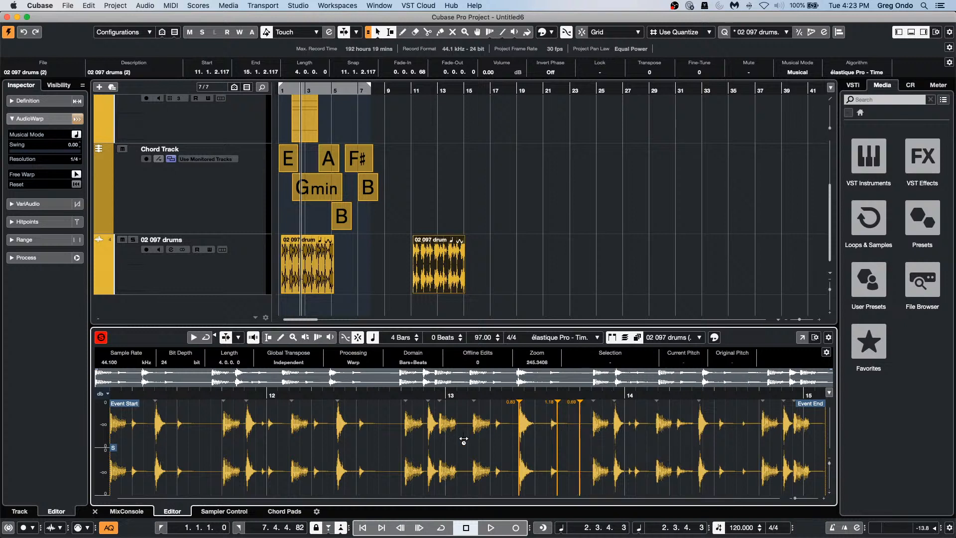
mouse_move(446, 440)
mouse_down()
mouse_move(418, 445)
mouse_move(463, 443)
mouse_up()
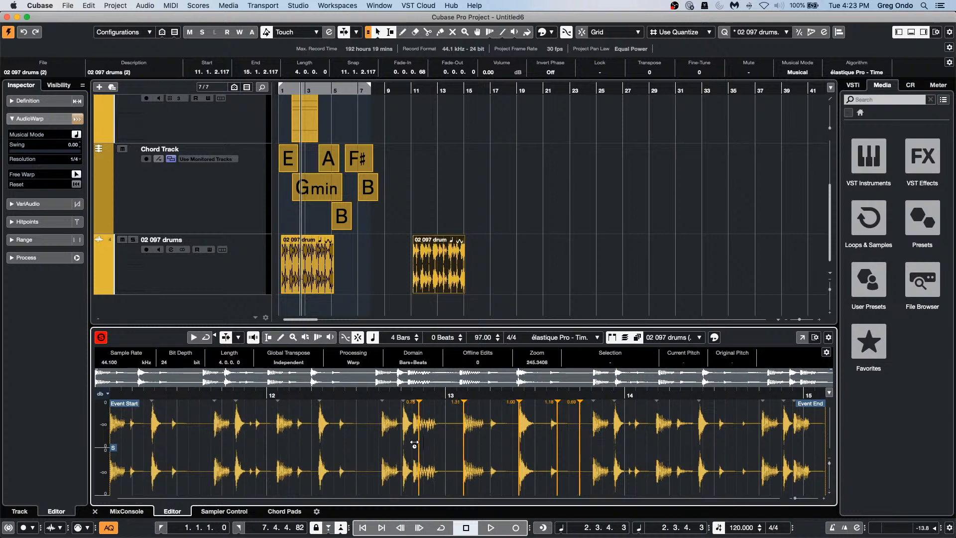
drag(316, 447, 313, 447)
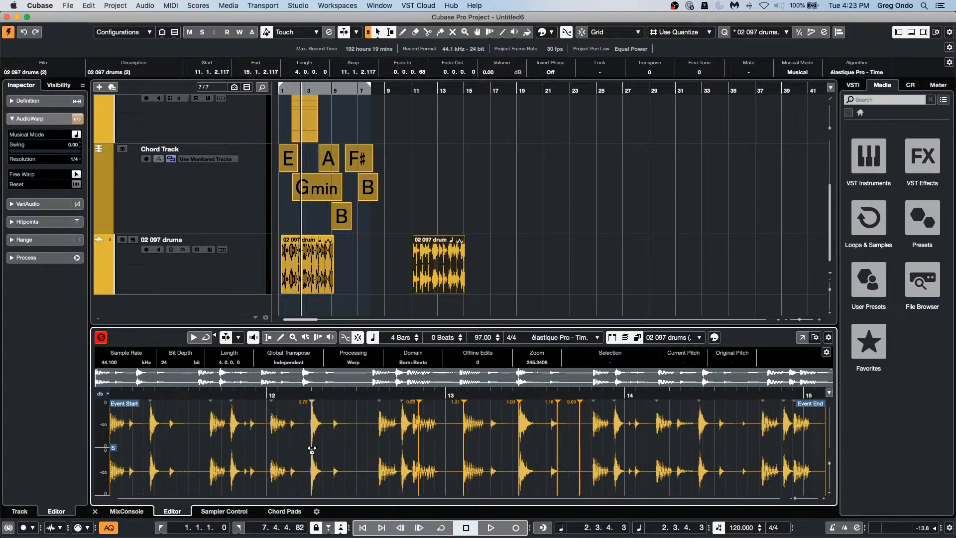
click(535, 286)
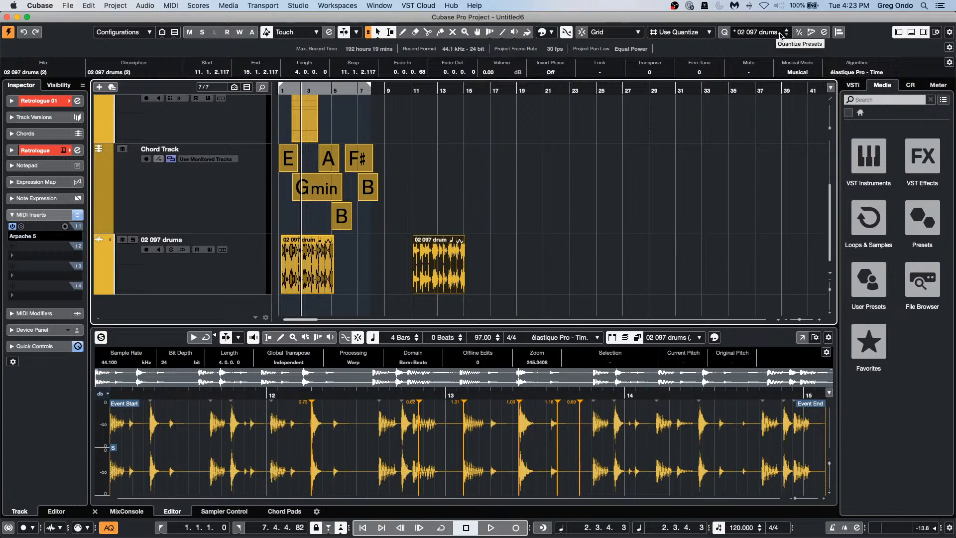
Step: Quantize the bar-11 drum event with AudioWarp to the 02 097 drums groove
click(824, 32)
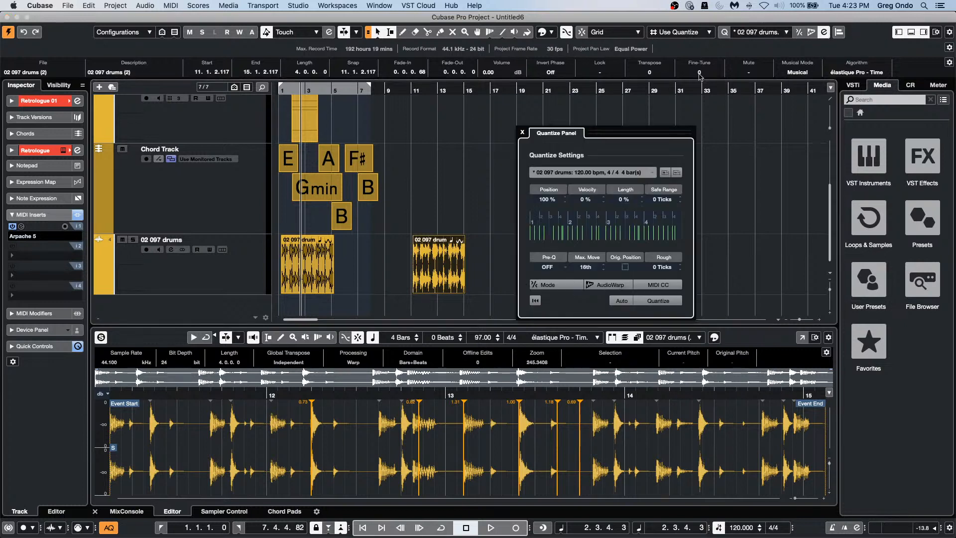
click(429, 285)
click(604, 285)
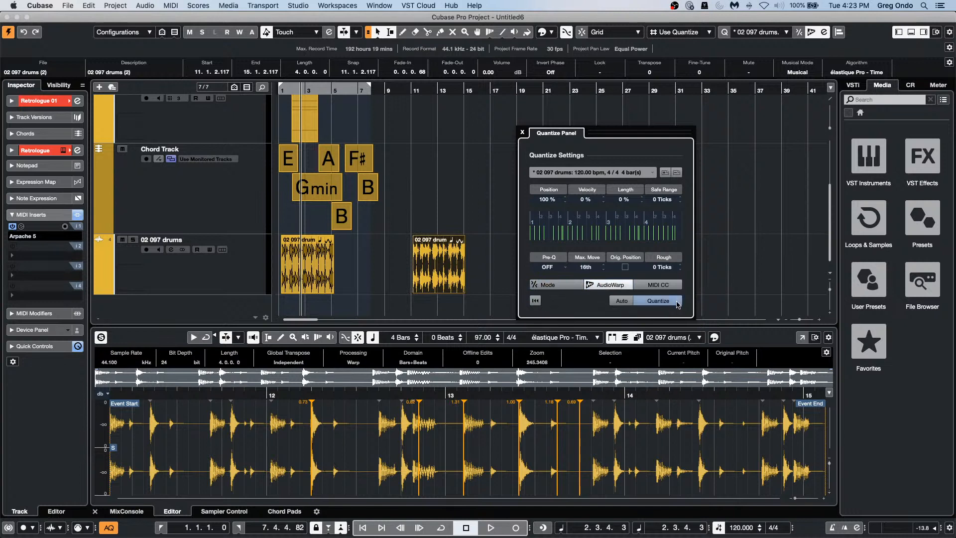
click(658, 301)
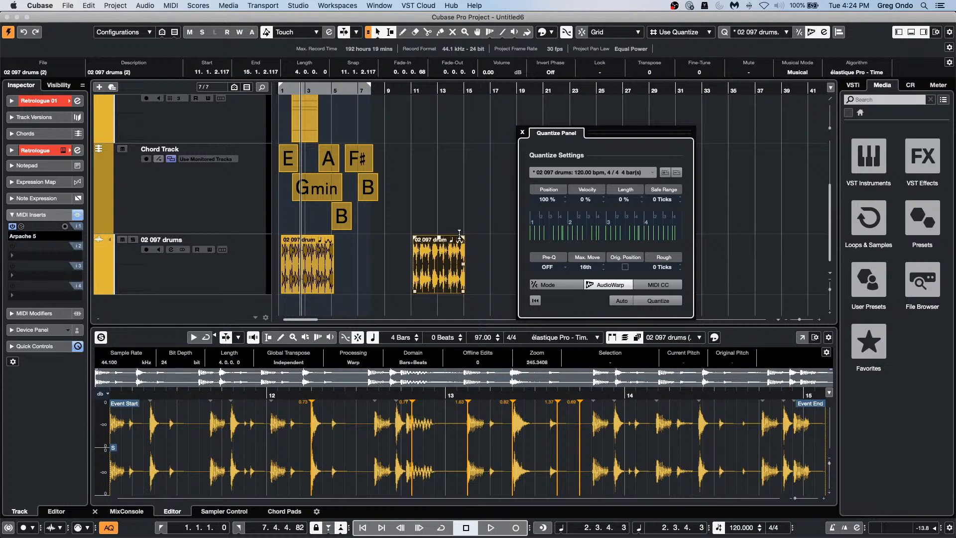
Step: Open Amos Moses - GO.cpr from Recent Projects and close the Quantize Panel
click(64, 6)
mouse_move(142, 192)
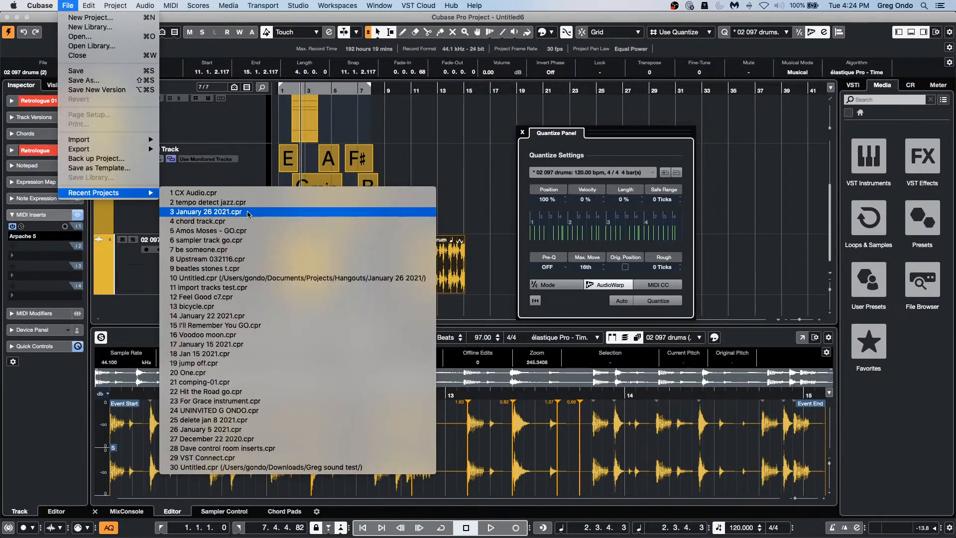
click(255, 231)
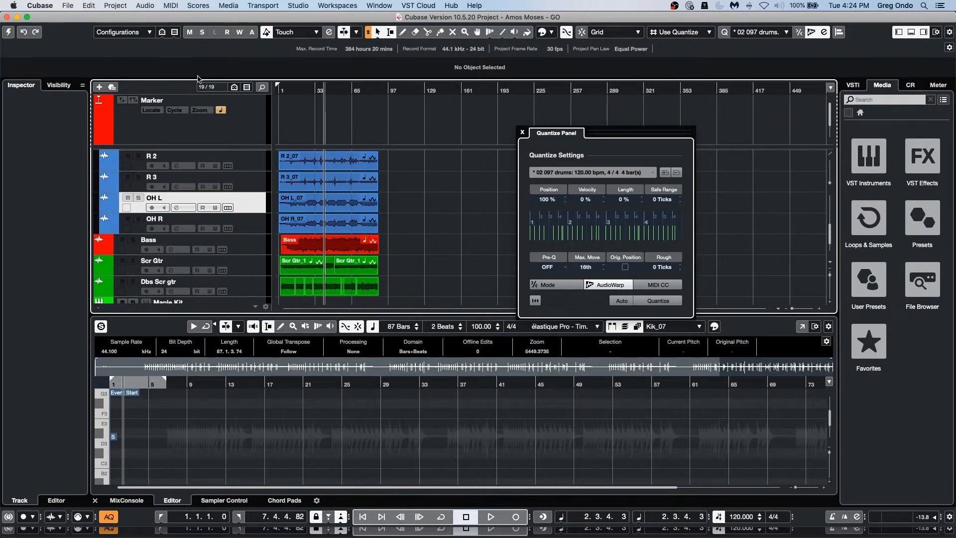
click(8, 32)
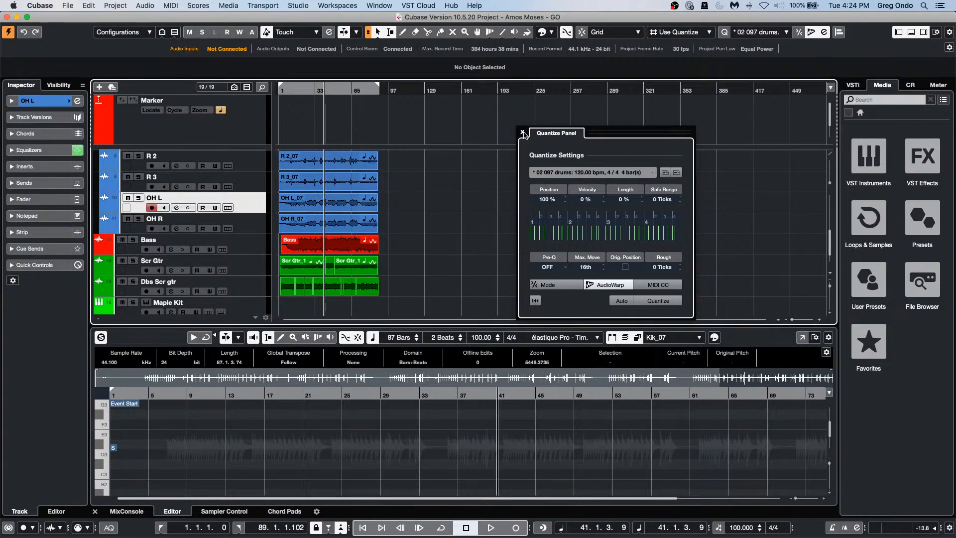
click(523, 133)
Step: Revert Amos Moses - GO to its last saved version, discarding changes, and view the whole song
drag(291, 90, 285, 110)
scroll(356, 162, down, 3)
scroll(356, 164, up, 5)
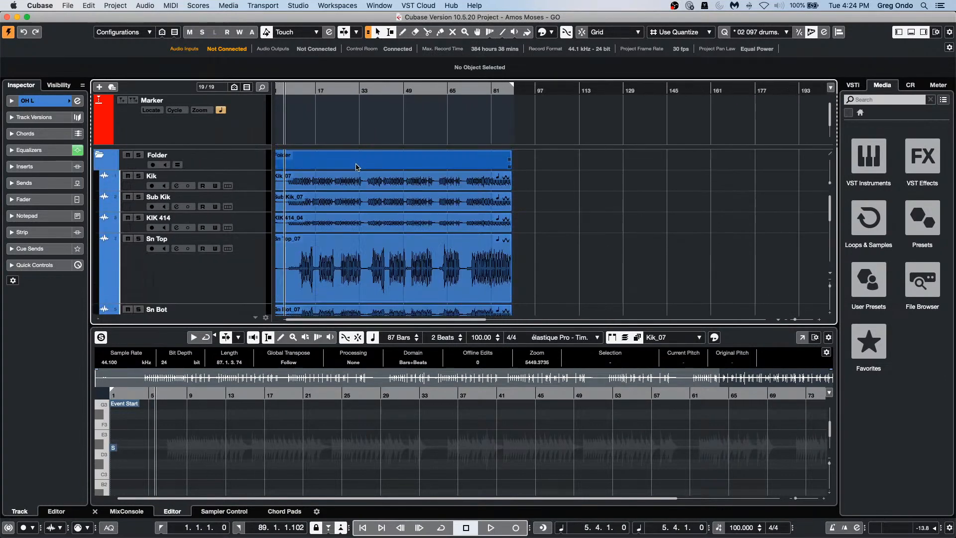
click(68, 5)
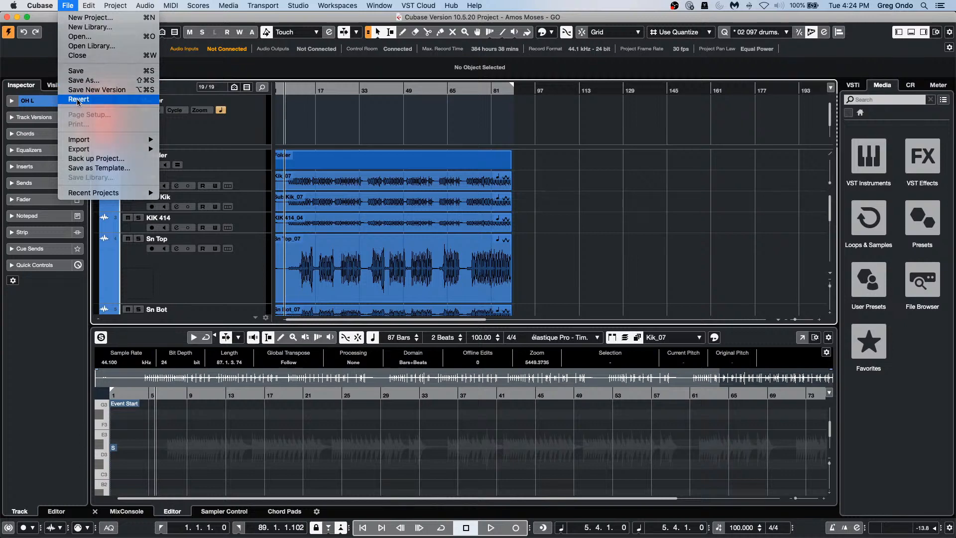
click(78, 99)
click(536, 189)
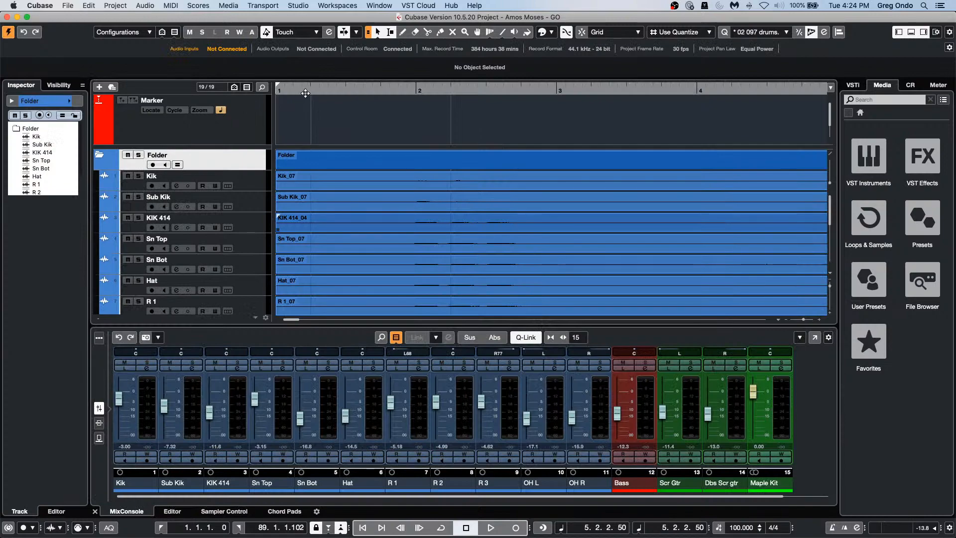
drag(305, 93, 328, 42)
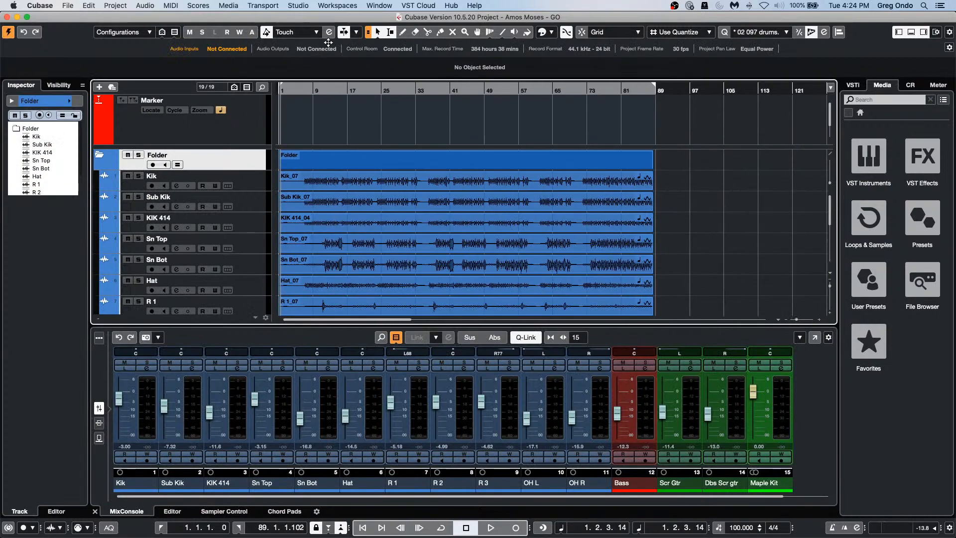
Step: Solo the drum folder and play from bar 9 at a higher monitoring level, then stop and select Kik_07
click(139, 155)
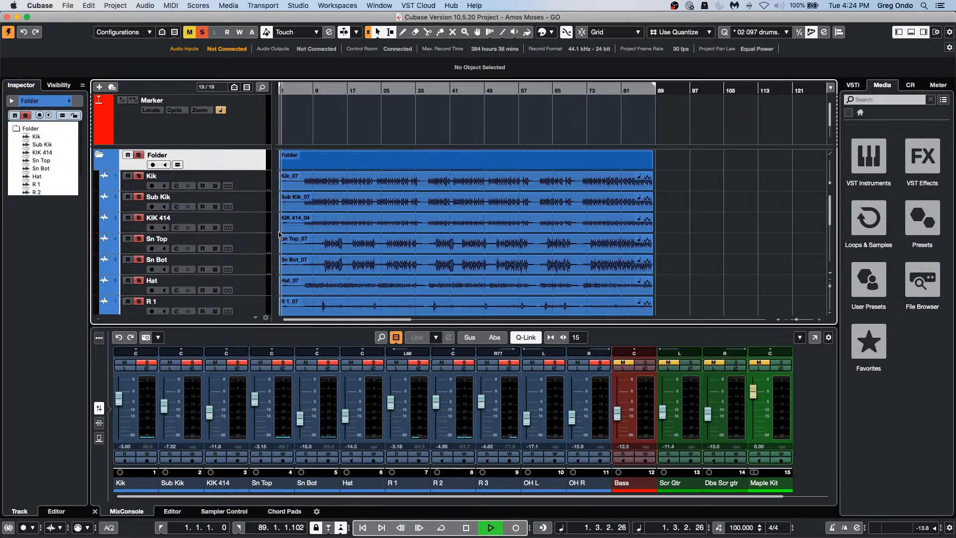
click(301, 90)
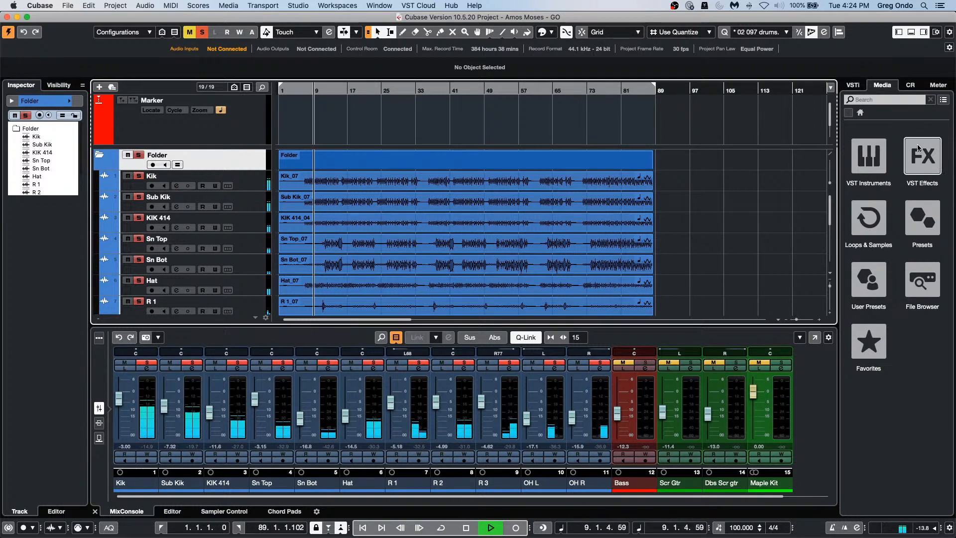
click(910, 84)
drag(898, 394, 900, 364)
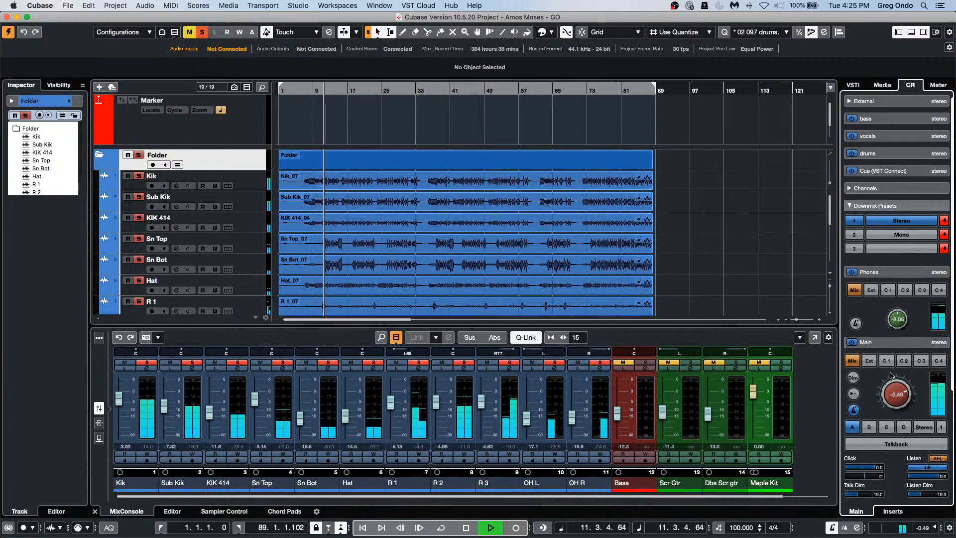
drag(896, 395, 896, 385)
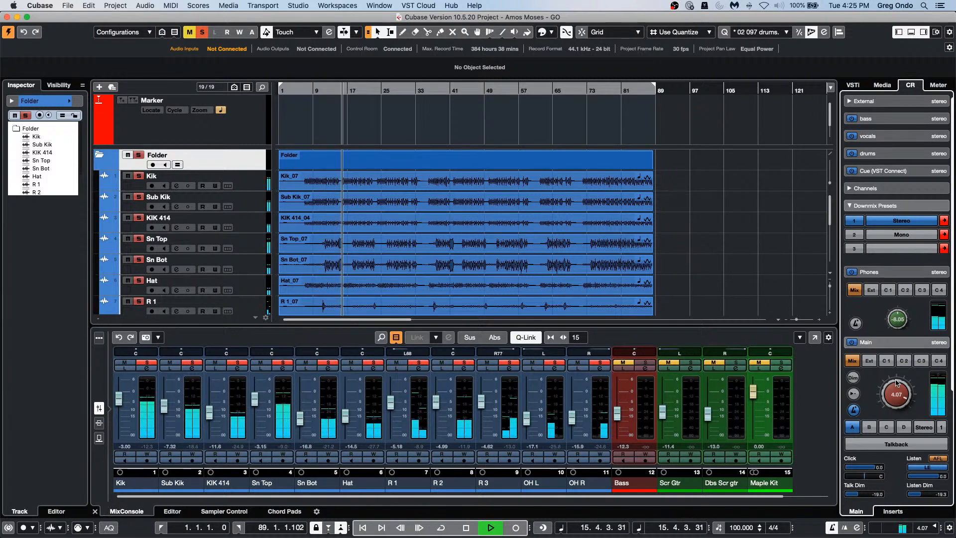
key(space)
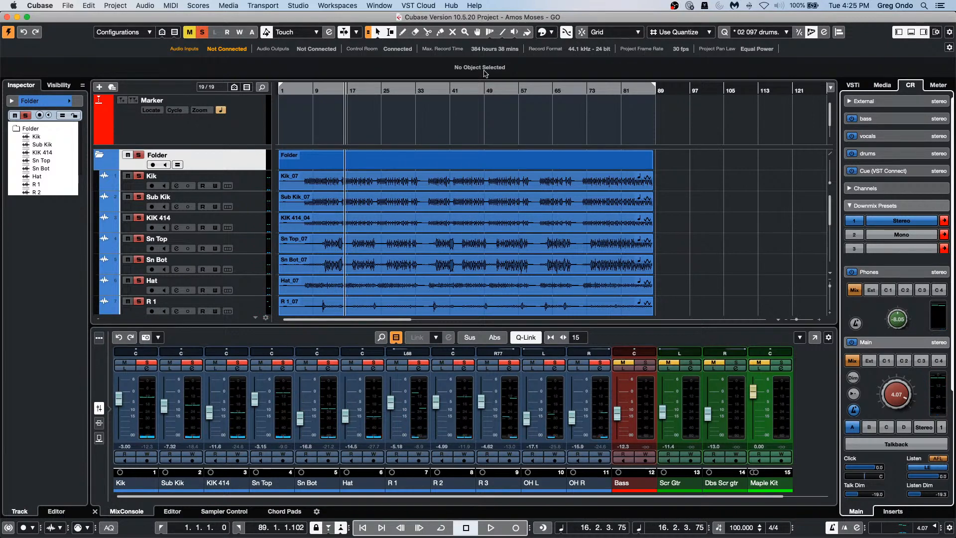
click(324, 187)
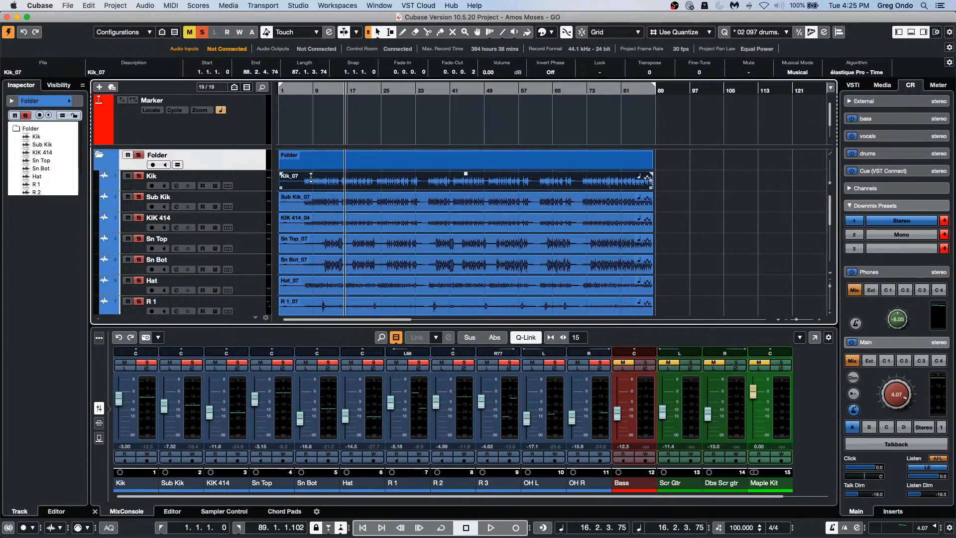
Step: Open Kik_07 in the Sample Editor with its hitpoint settings shown
double_click(314, 189)
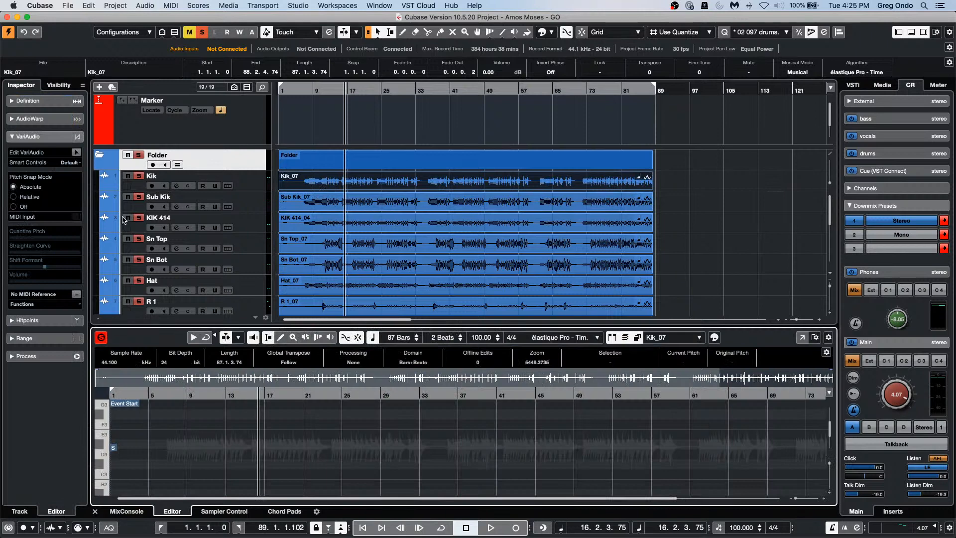
click(48, 323)
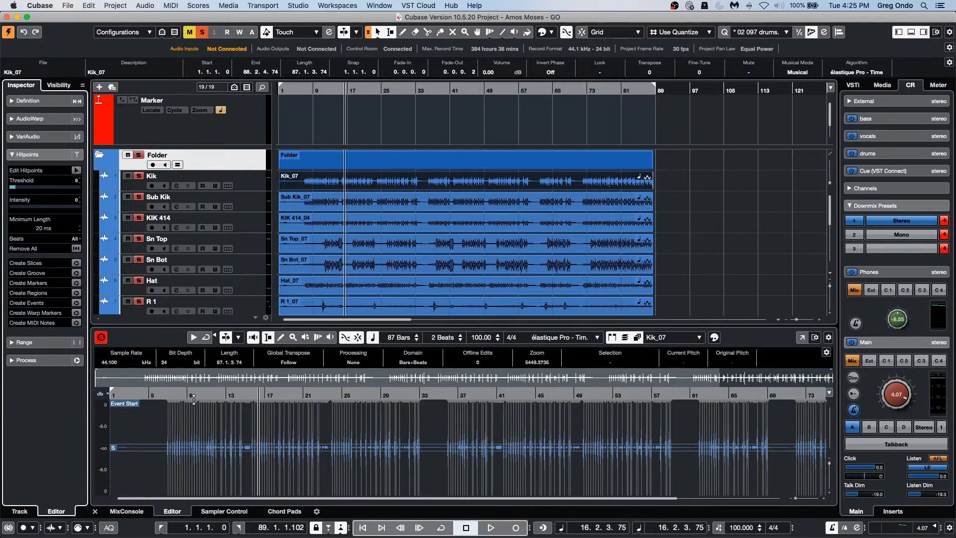
drag(193, 398, 196, 420)
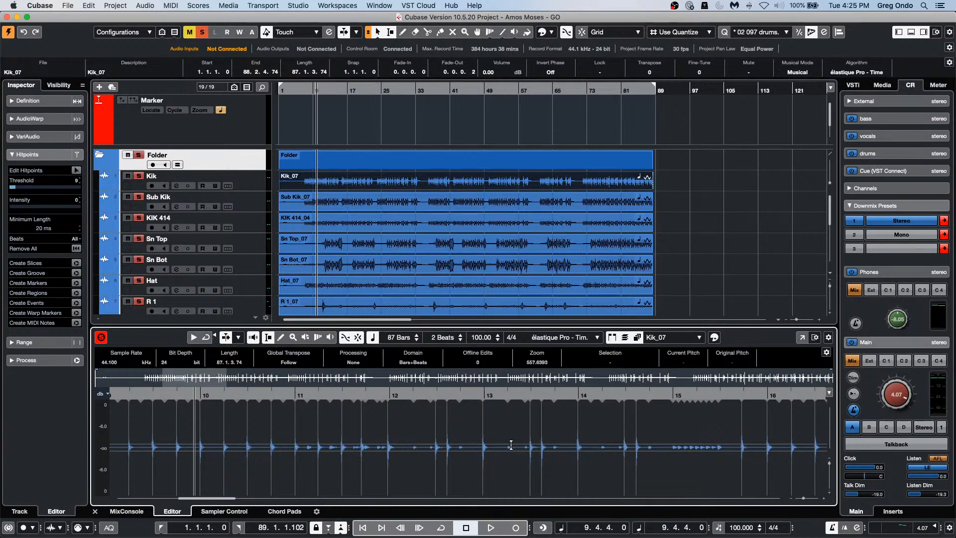
Step: Enable hitpoint editing for Sn Top_07 and raise its threshold to 24
click(239, 249)
click(358, 252)
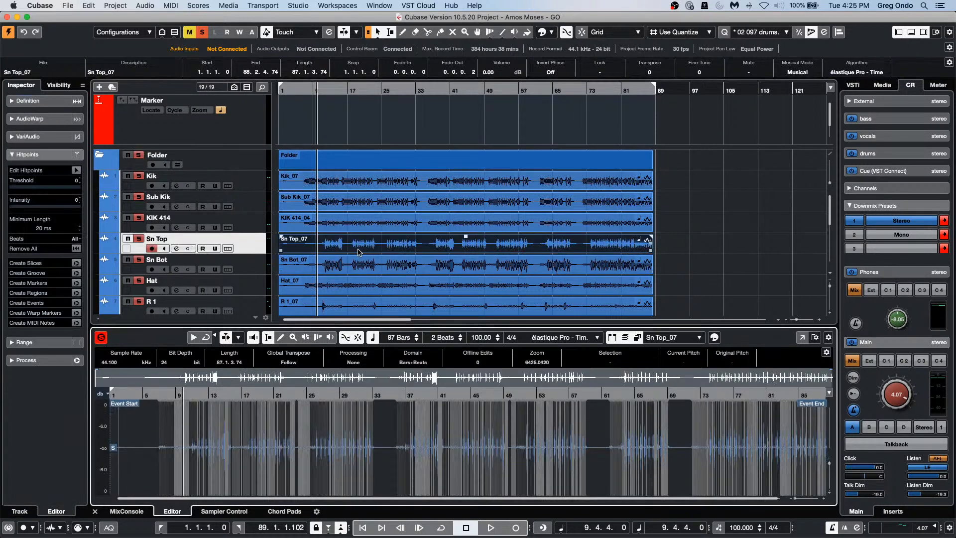
click(76, 170)
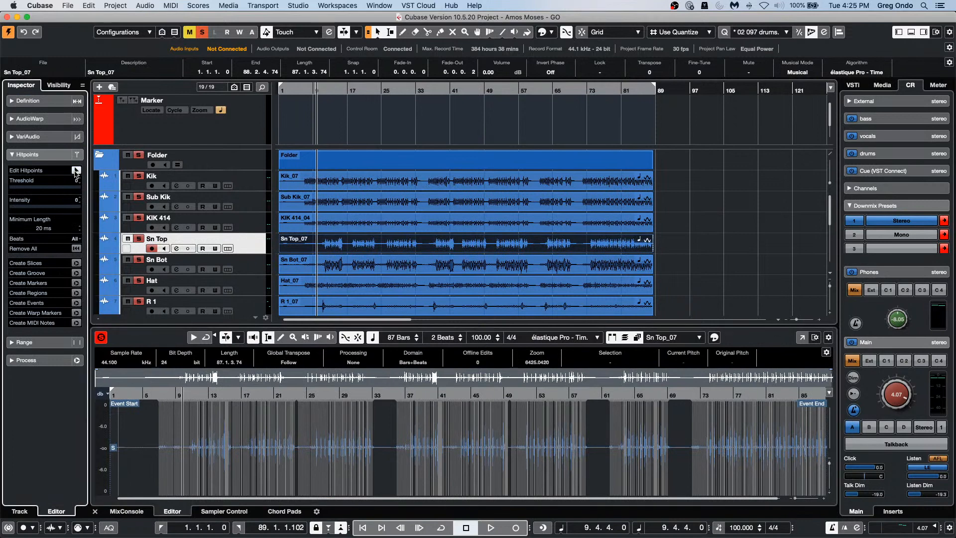
drag(16, 188, 26, 187)
drag(204, 394, 205, 420)
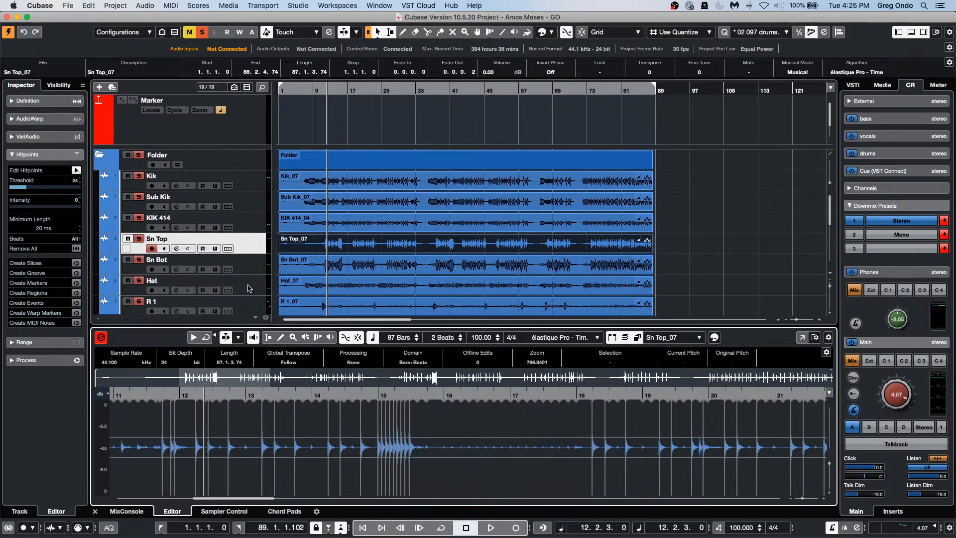
Step: Tune the Hat_07 hitpoint threshold while auditioning, so only real hat hits are detected
click(323, 291)
click(326, 292)
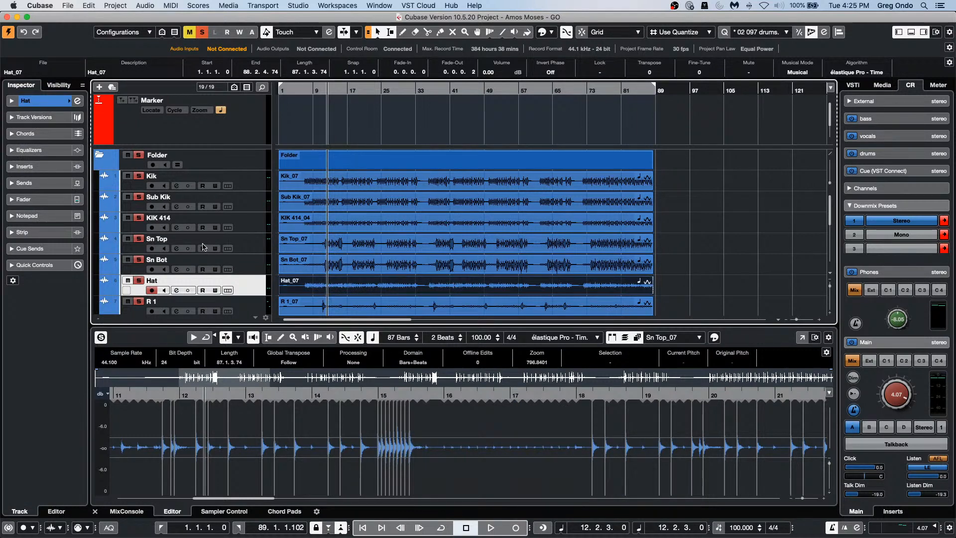
double_click(346, 293)
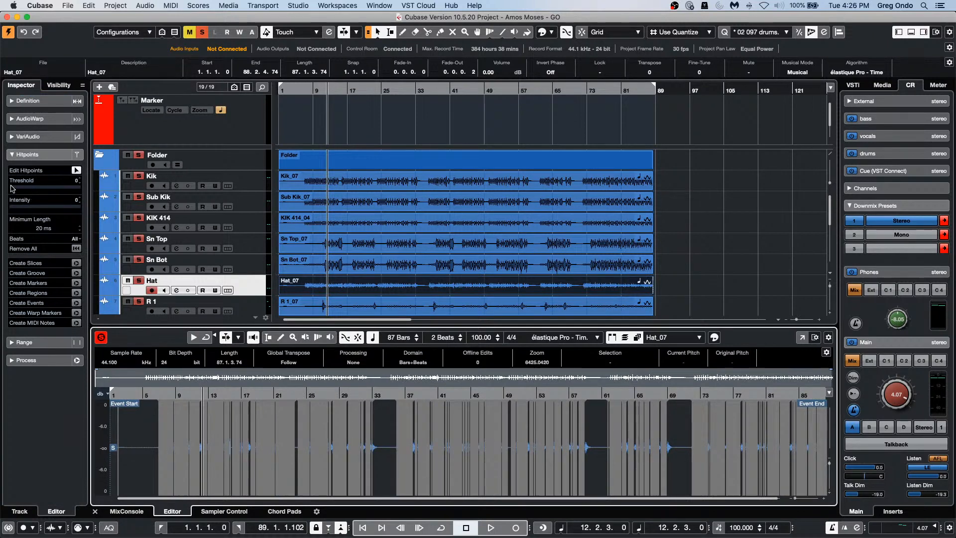
drag(11, 188, 21, 188)
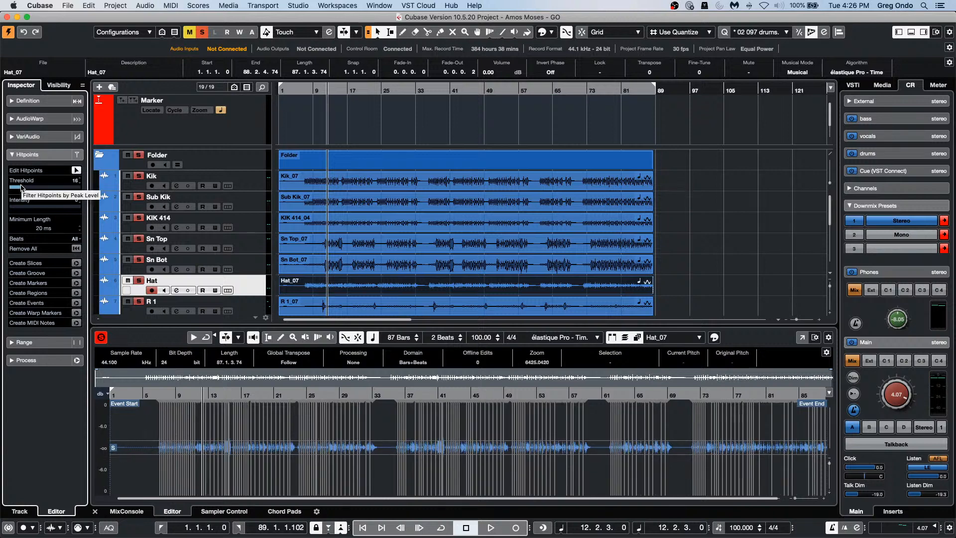
drag(200, 394, 200, 417)
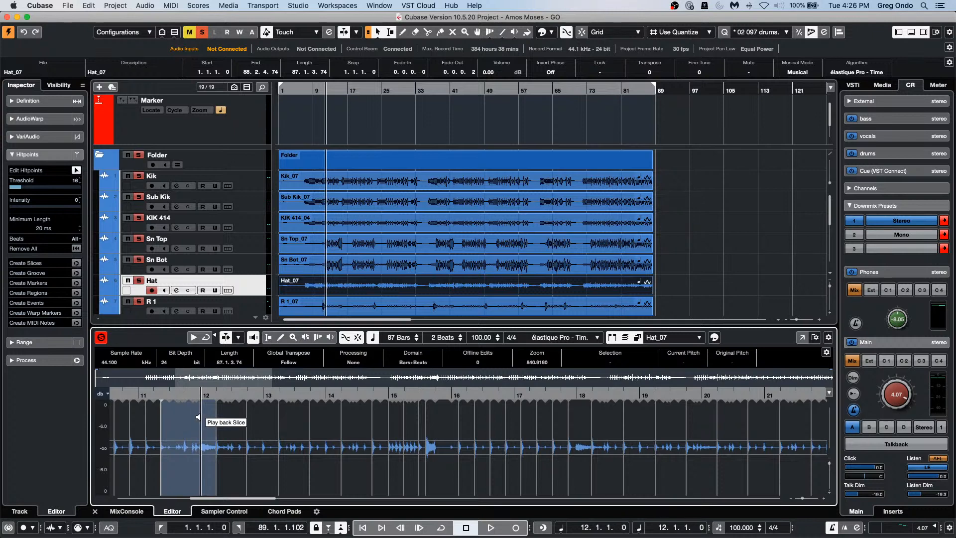
key(space)
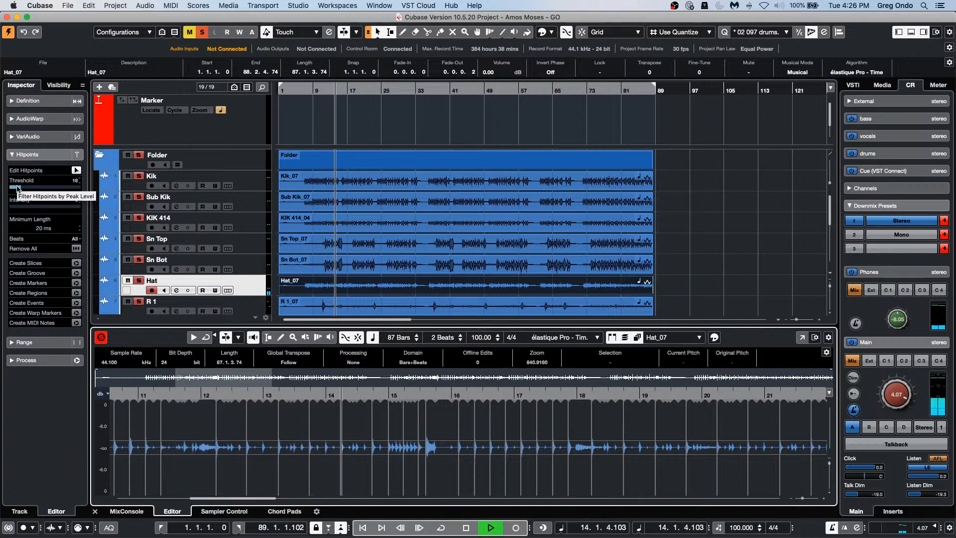
drag(21, 189, 20, 193)
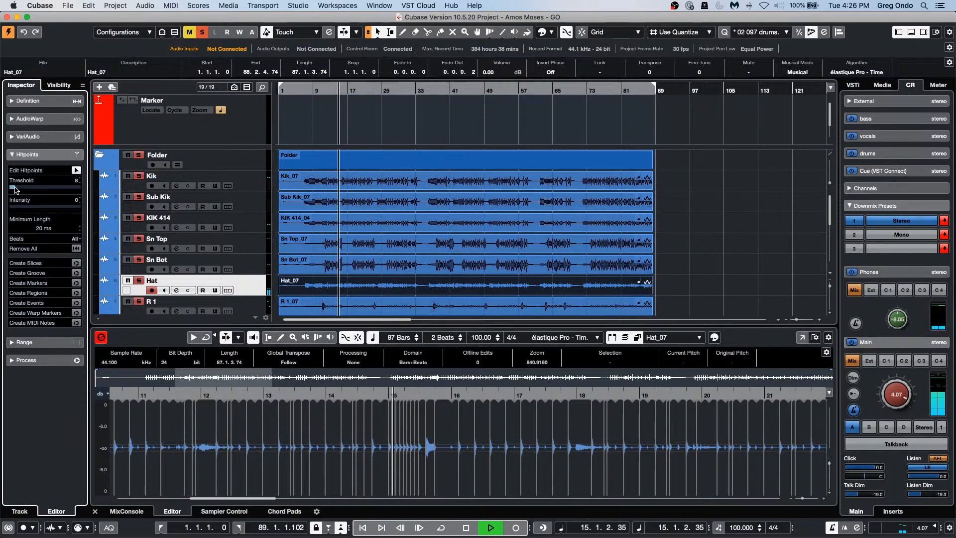
key(space)
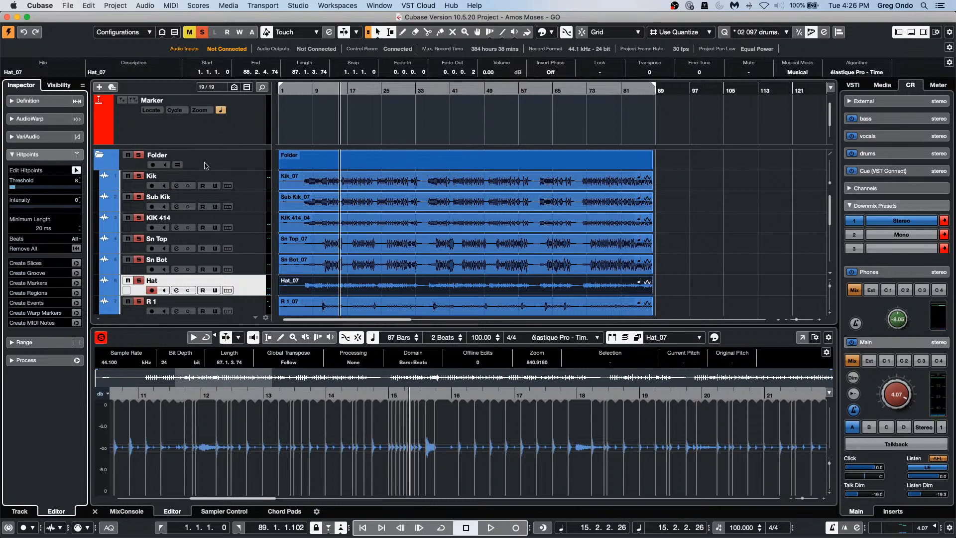
Step: Enable group editing, select all drum folder events at bar 9, and open the Quantize Panel
click(178, 165)
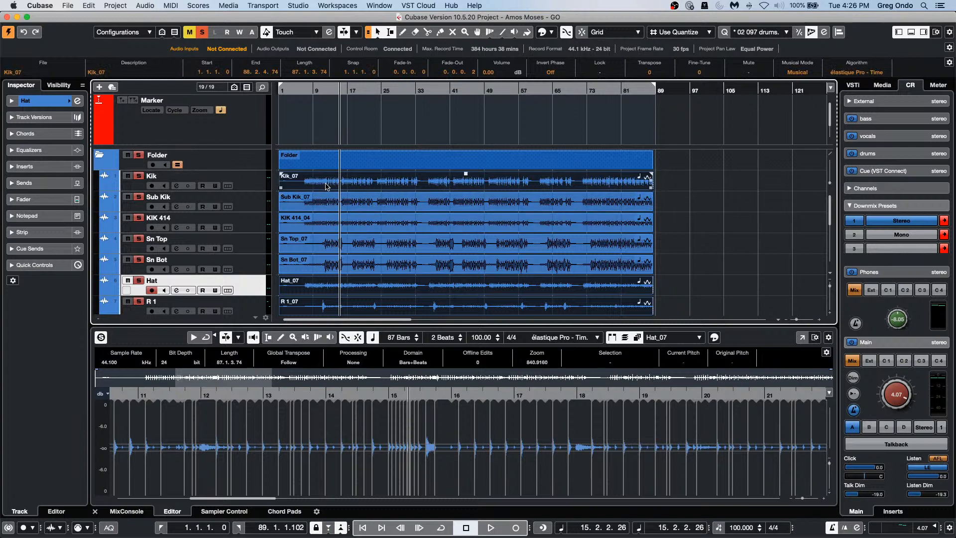
click(326, 203)
click(328, 204)
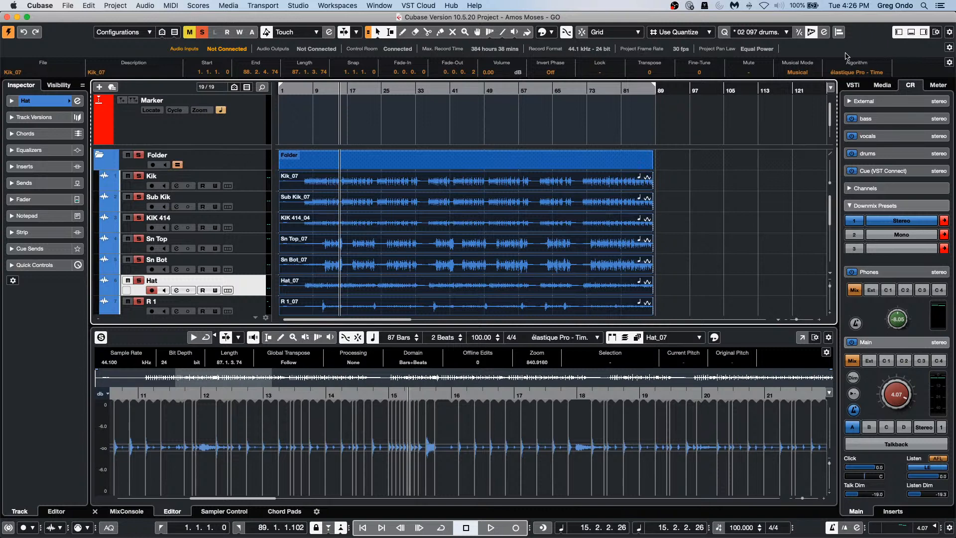
click(313, 92)
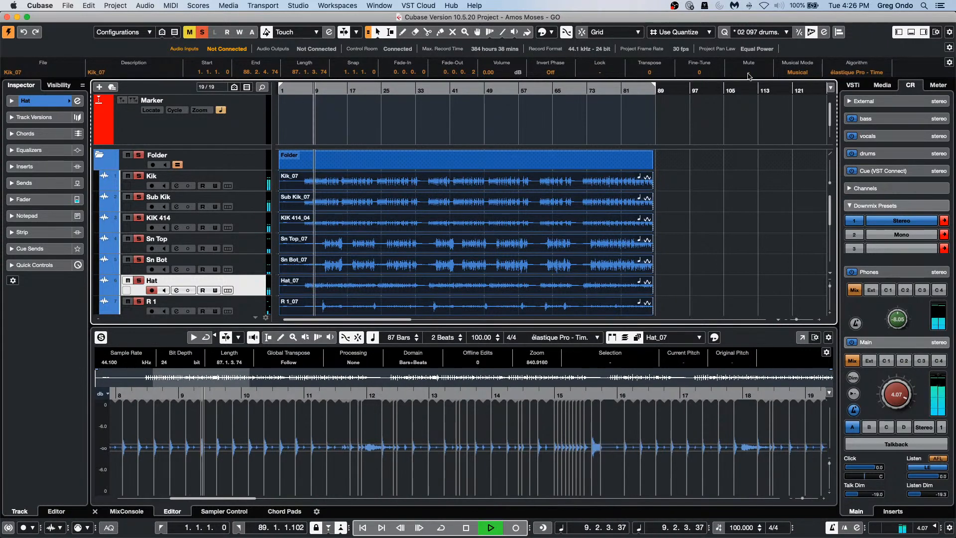
click(824, 32)
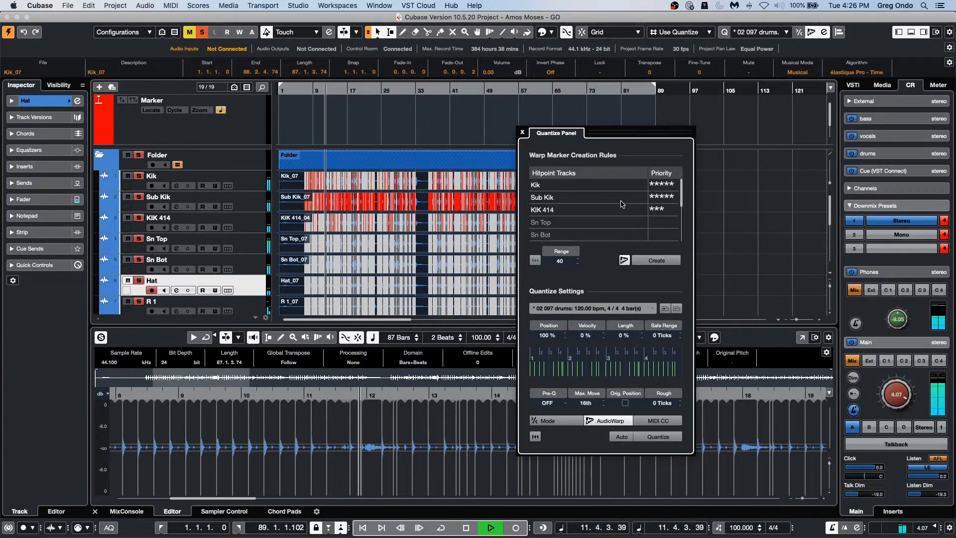
Step: Clear Sub Kik and KIK 414 hitpoint priorities; give Sn Top four stars and Hat a priority
click(647, 199)
click(650, 198)
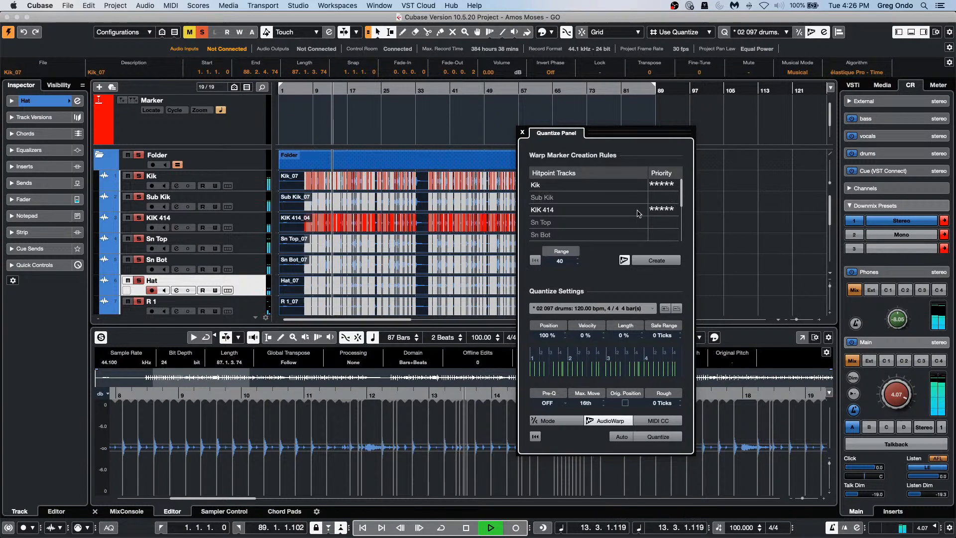
click(648, 198)
click(649, 211)
click(667, 223)
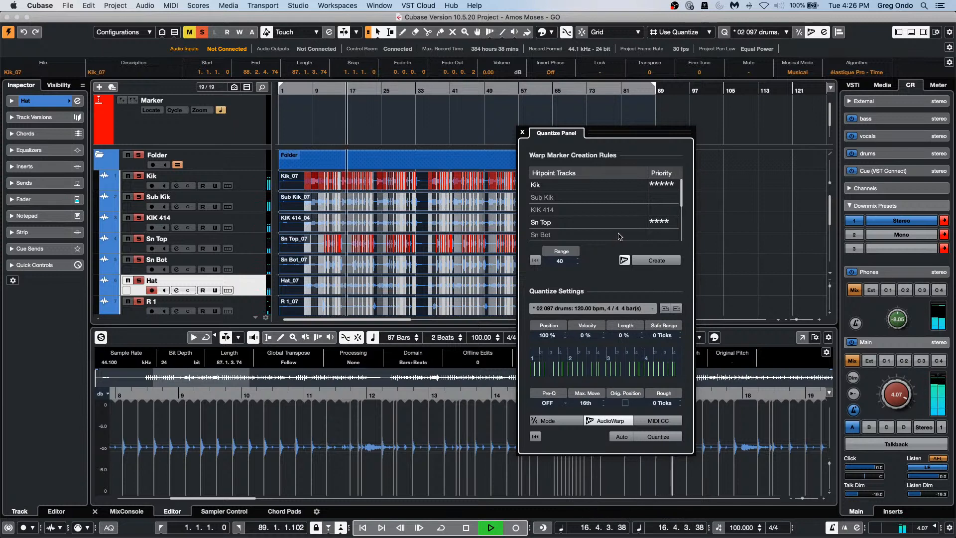
scroll(677, 219, down, 2)
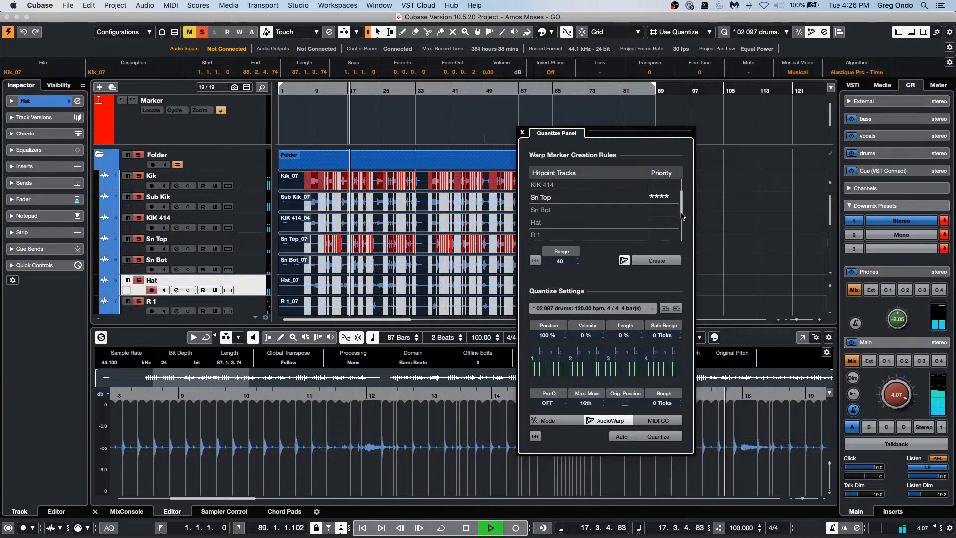
click(658, 222)
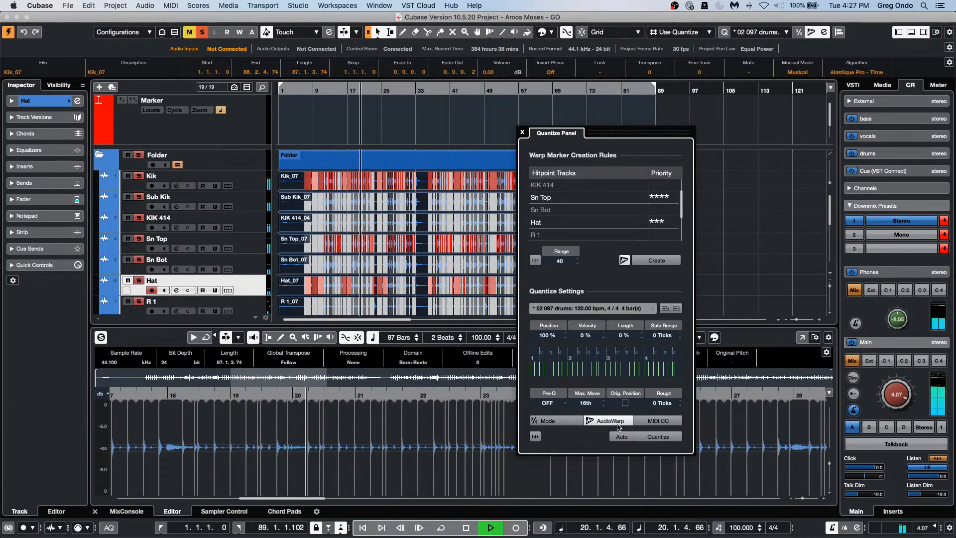
Step: Switch to Slice Rules and slice the drum events at their hitpoints, accepting the warp-marker warning
click(591, 421)
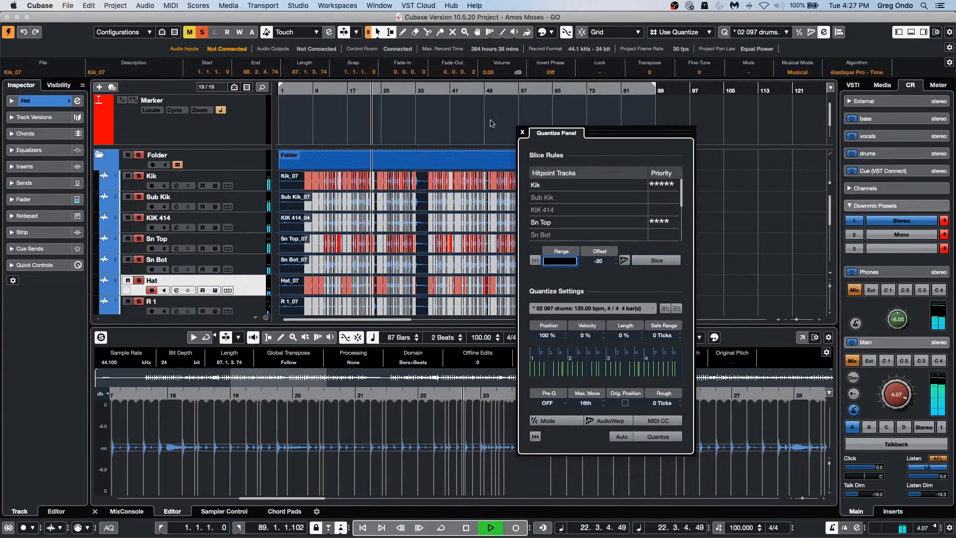
click(658, 261)
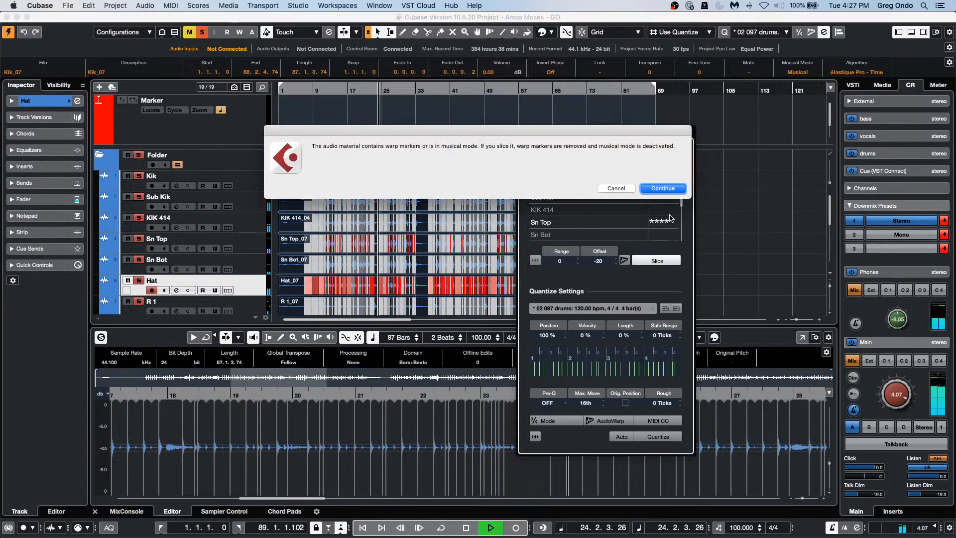
click(667, 190)
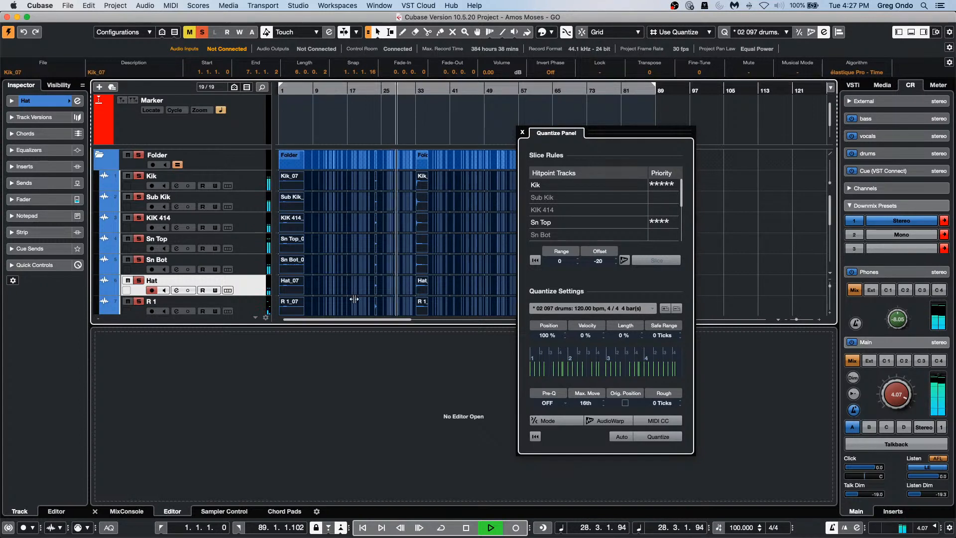
Step: Quantize the drum slices to a 1/16 grid and zoom in to check them
click(588, 308)
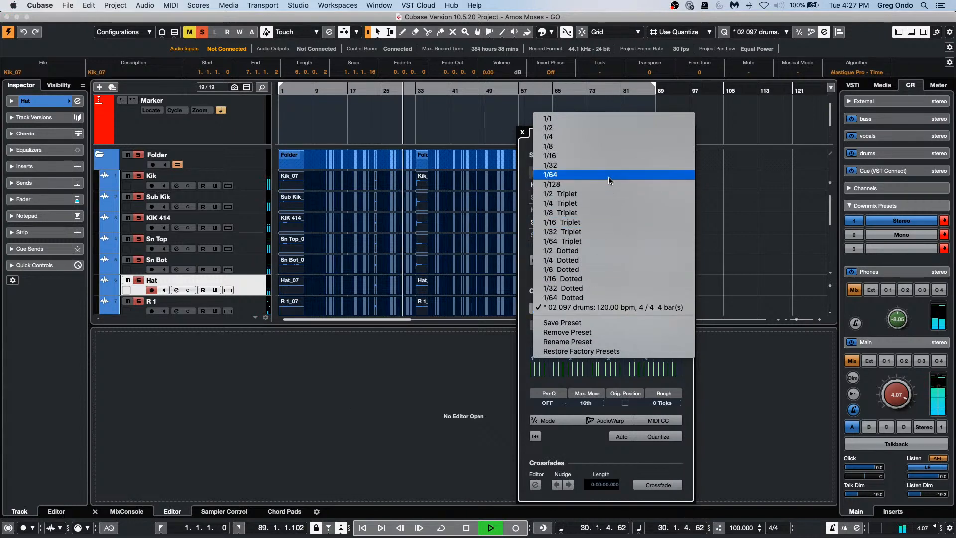
click(619, 157)
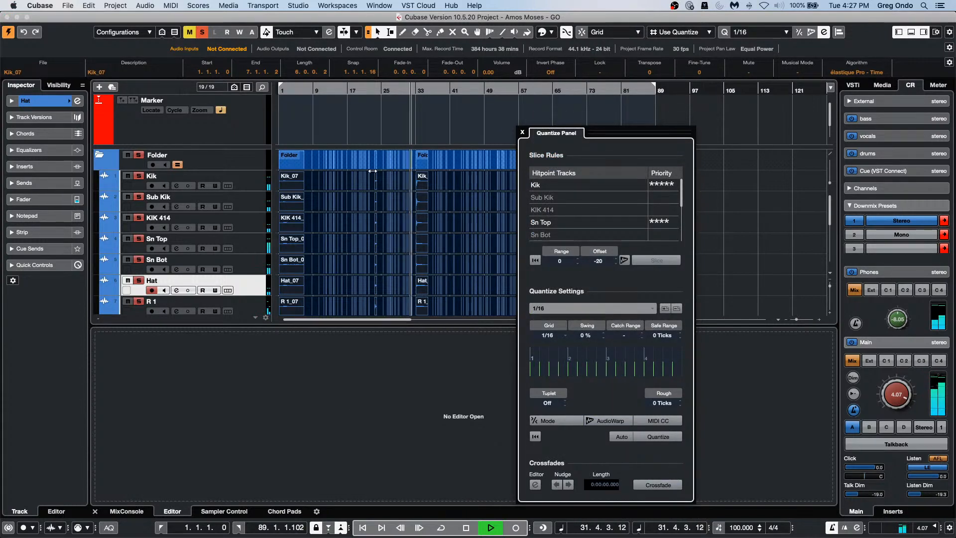
click(302, 91)
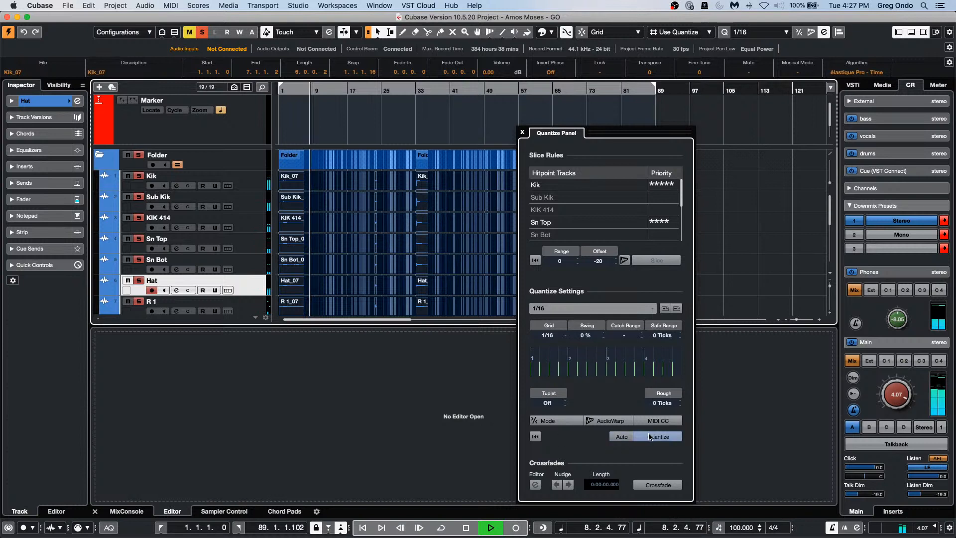
click(665, 437)
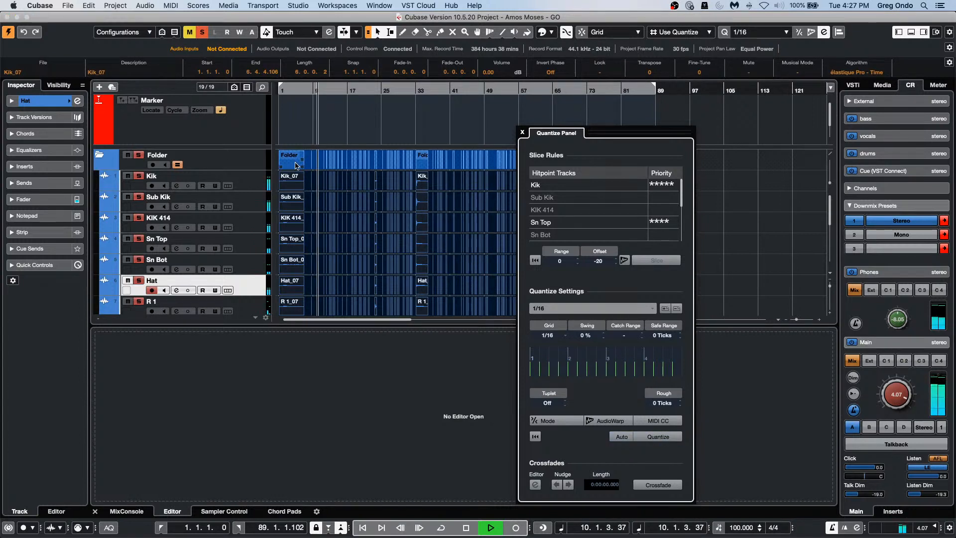
key(h)
key(h)
key(h)
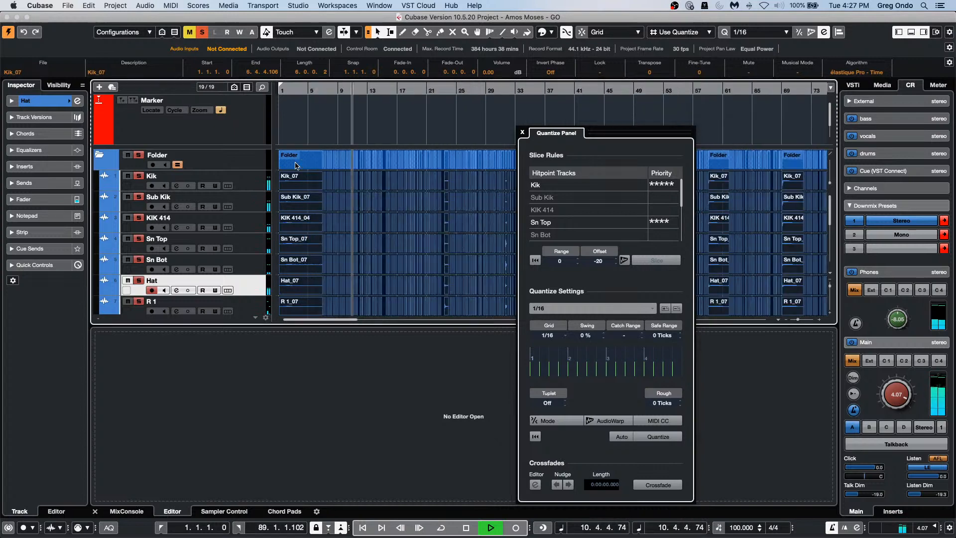
key(h)
key(h)
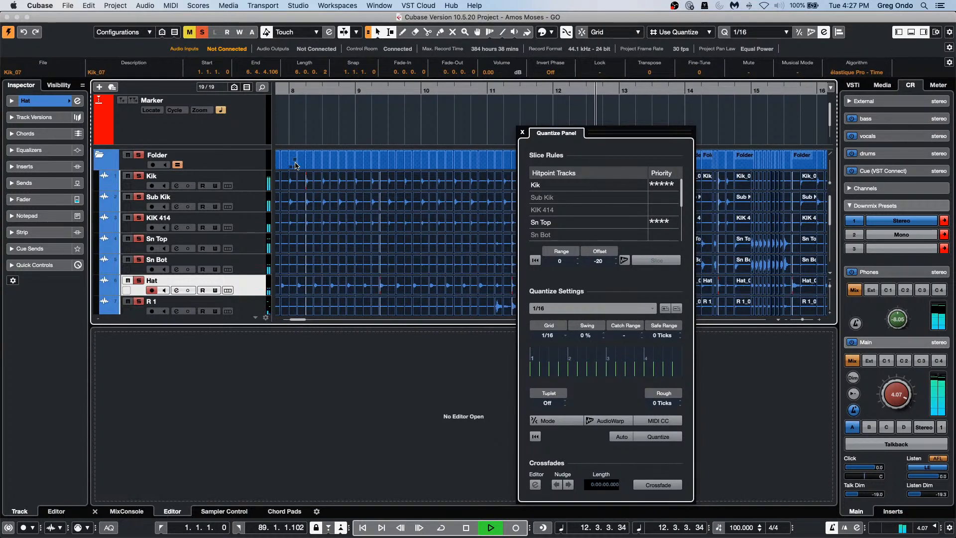
key(h)
key(h)
key(h)
key(h)
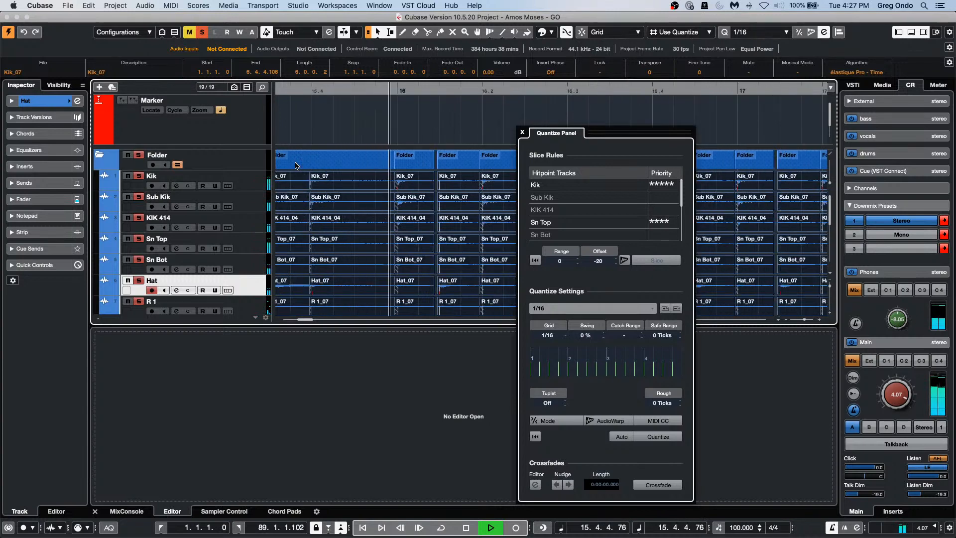
key(KP_Subtract)
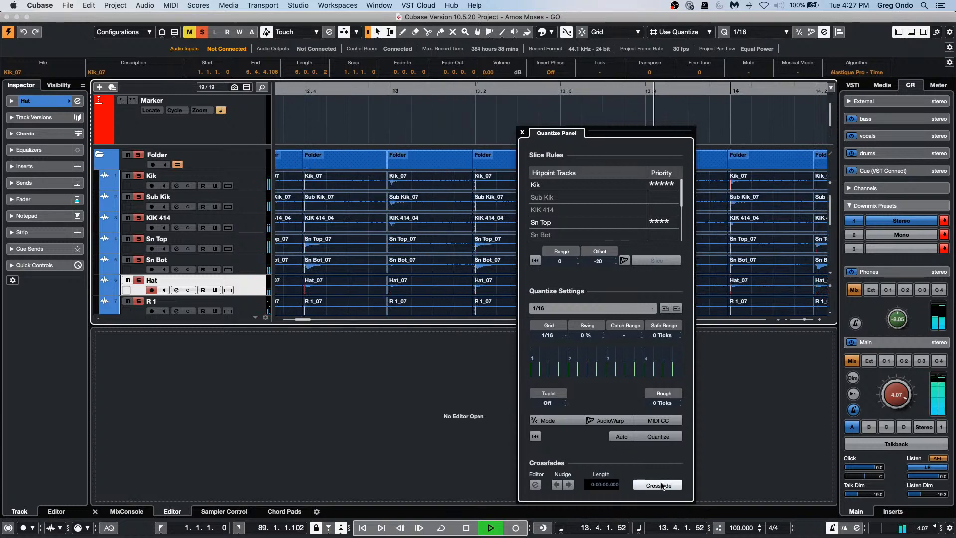
Step: Crossfade the gaps between the quantized drum slices and close the Quantize Panel
click(661, 485)
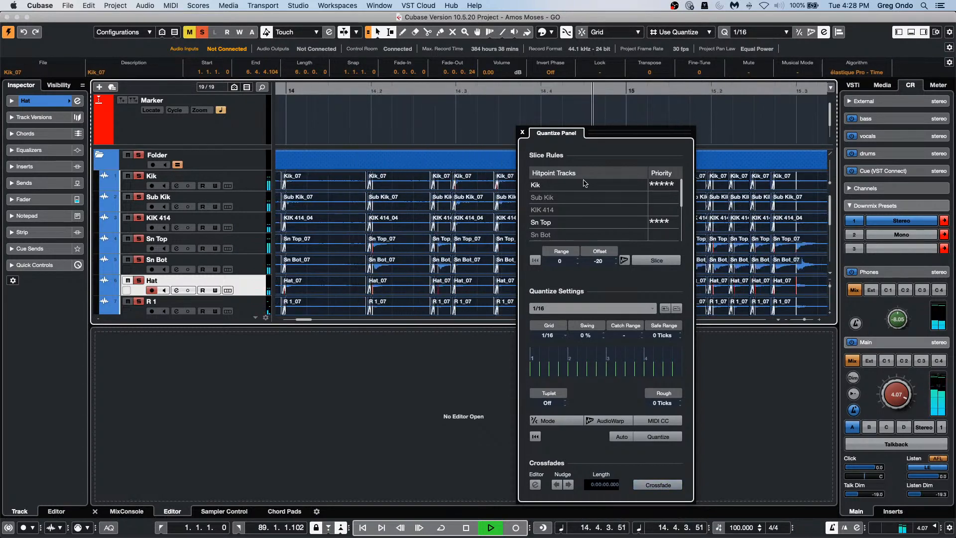
key(g)
key(g)
key(g)
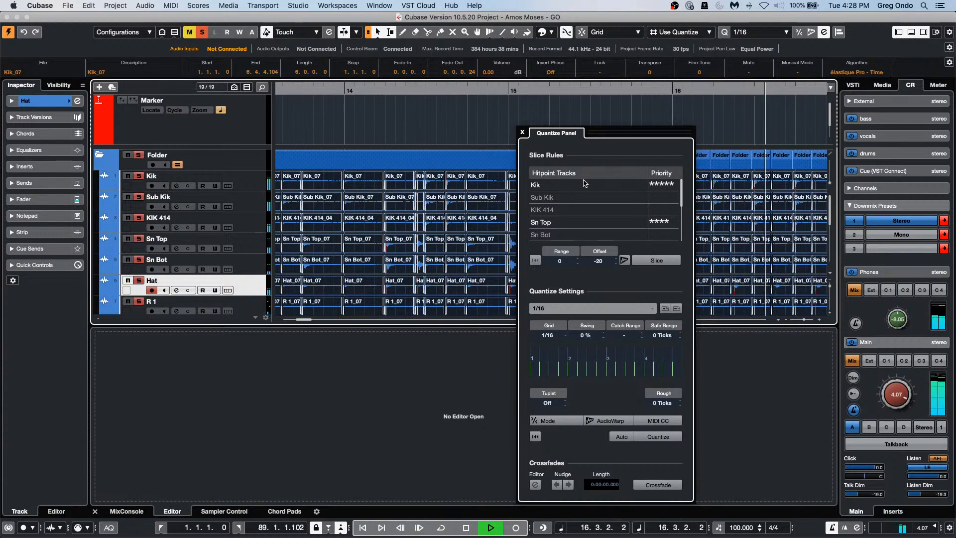
key(space)
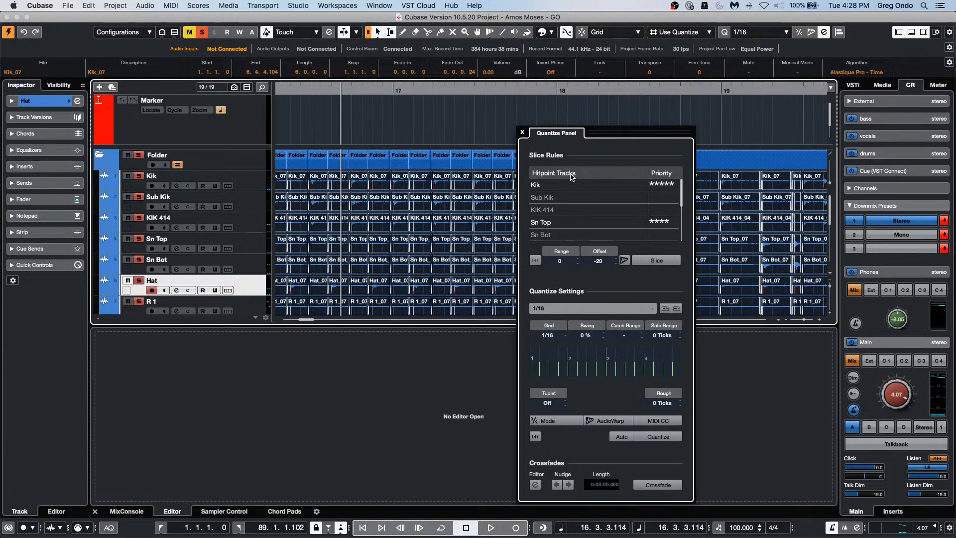
click(523, 133)
Step: Solo and audition the Bass track, make it taller, and open its event in the Sample Editor
scroll(546, 180, down, 4)
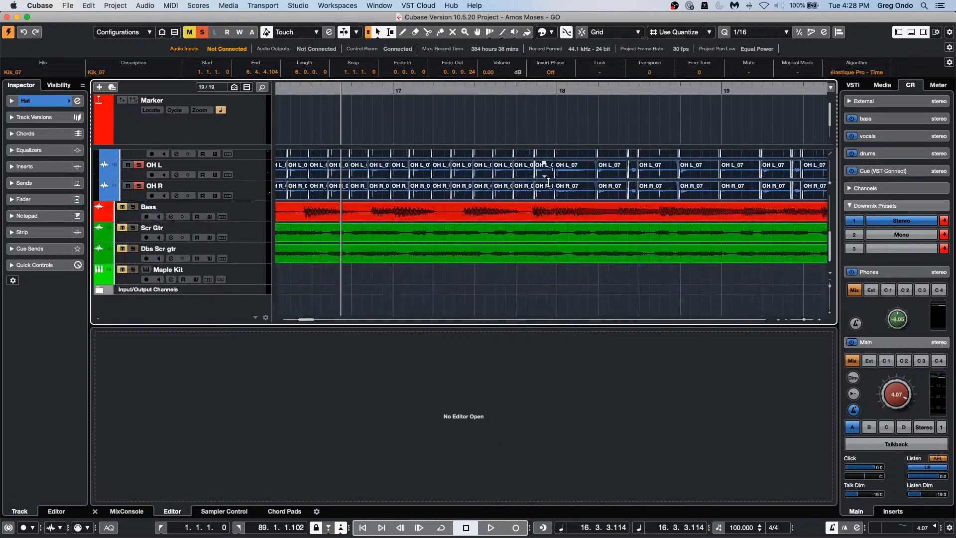
click(133, 207)
click(259, 213)
key(space)
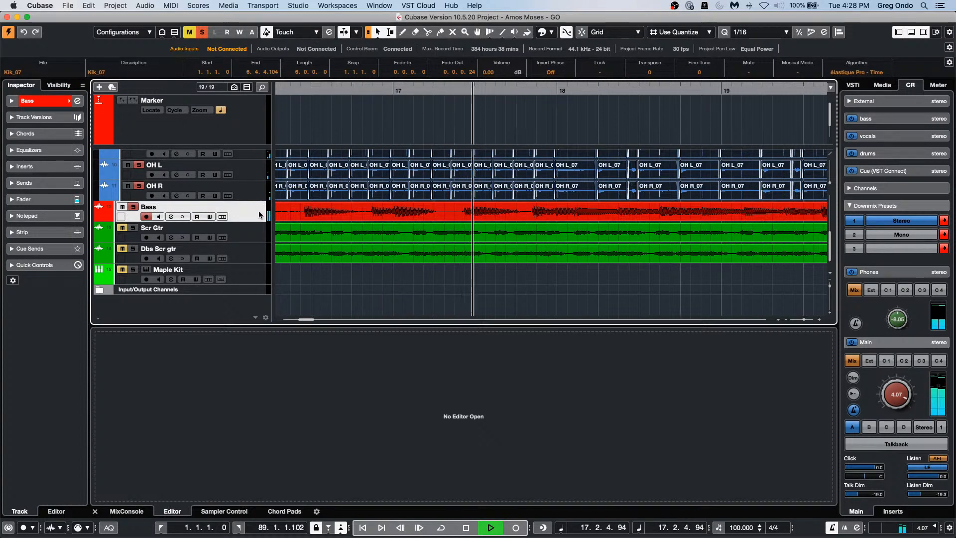
key(space)
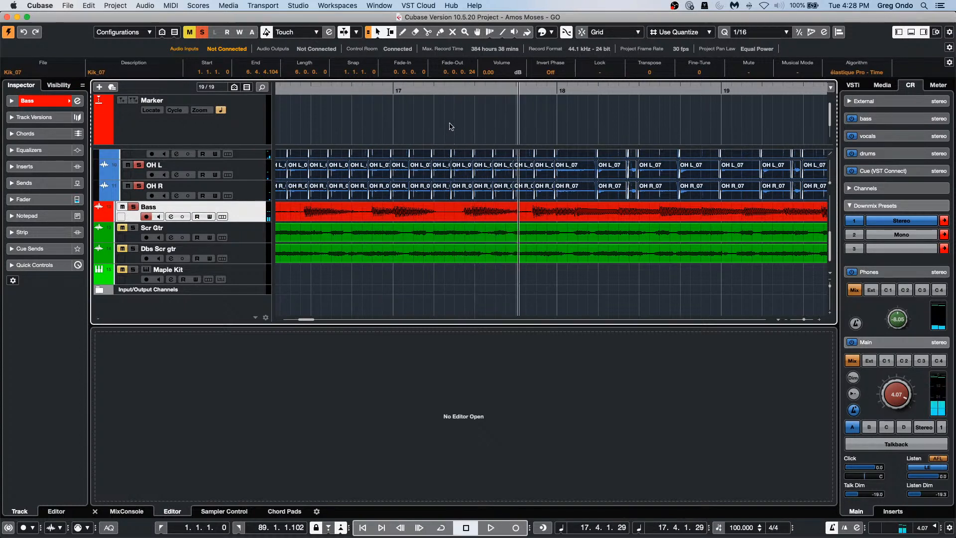
click(454, 90)
drag(454, 91, 458, 119)
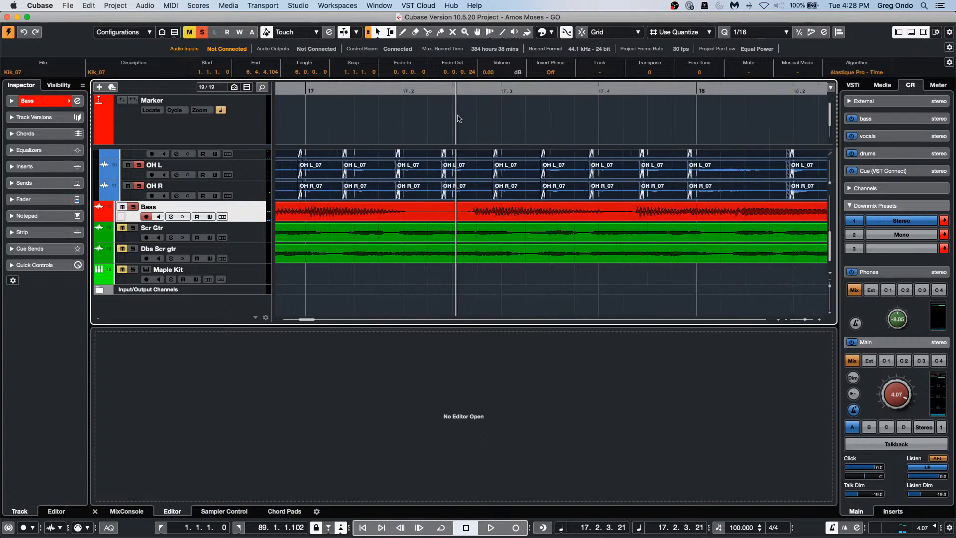
drag(244, 222, 244, 251)
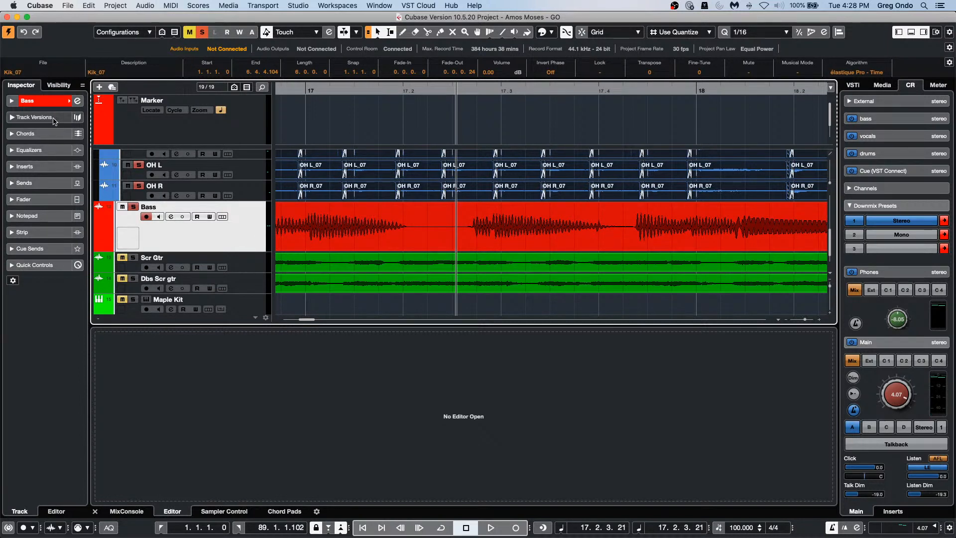
double_click(496, 236)
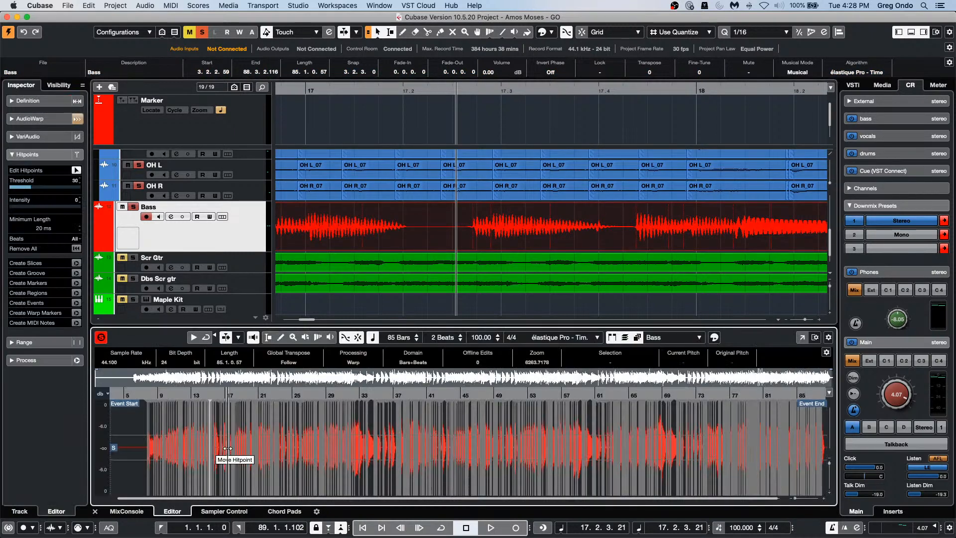
Step: Enable Free Warp for the Bass event and audition it around bar 32 with the other tracks
click(45, 119)
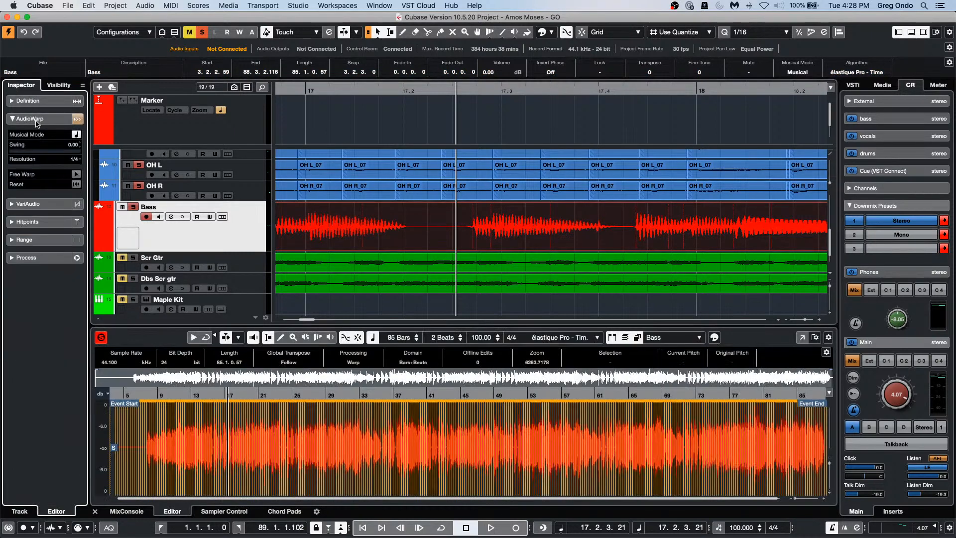
click(76, 173)
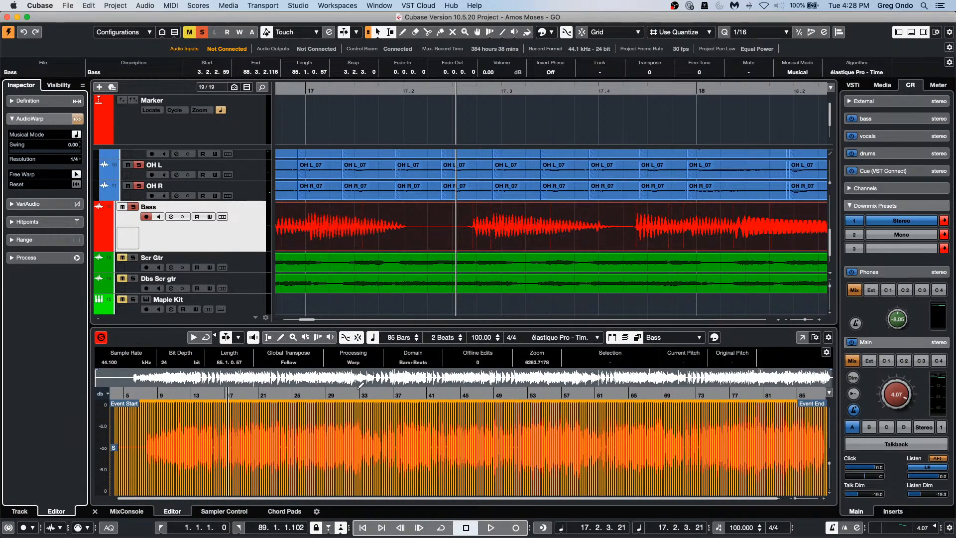
drag(356, 395, 365, 442)
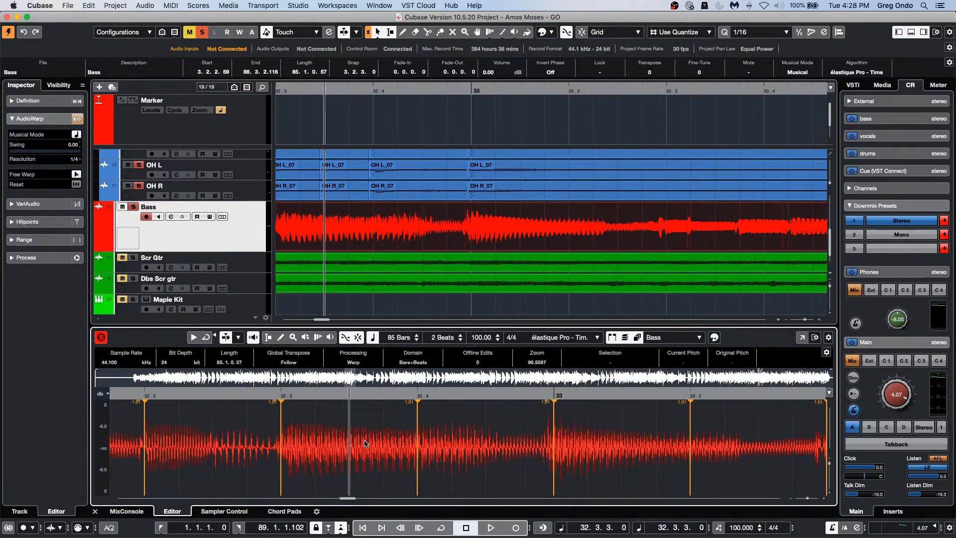
key(space)
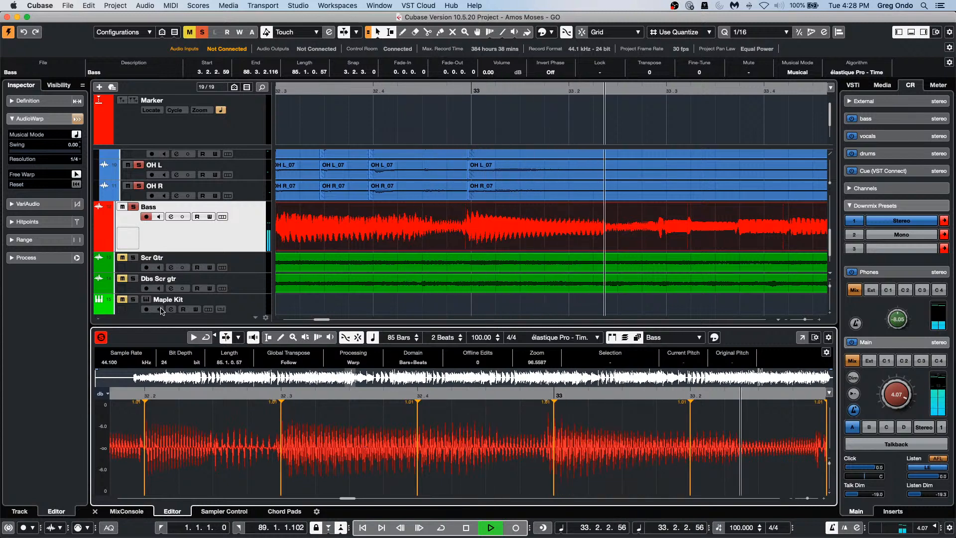
click(101, 340)
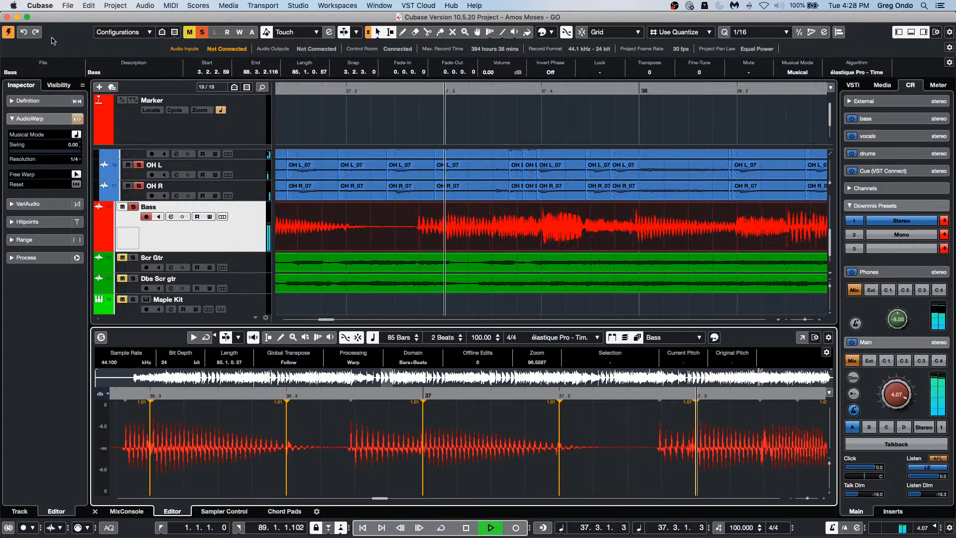
key(space)
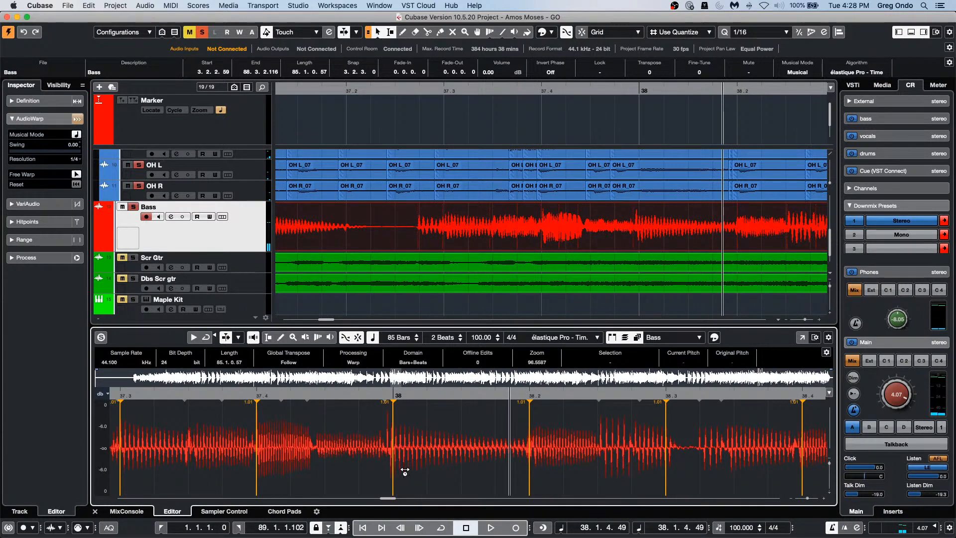
Step: Add warp markers and drag the bass notes around bars 37–38 onto the grid
click(599, 448)
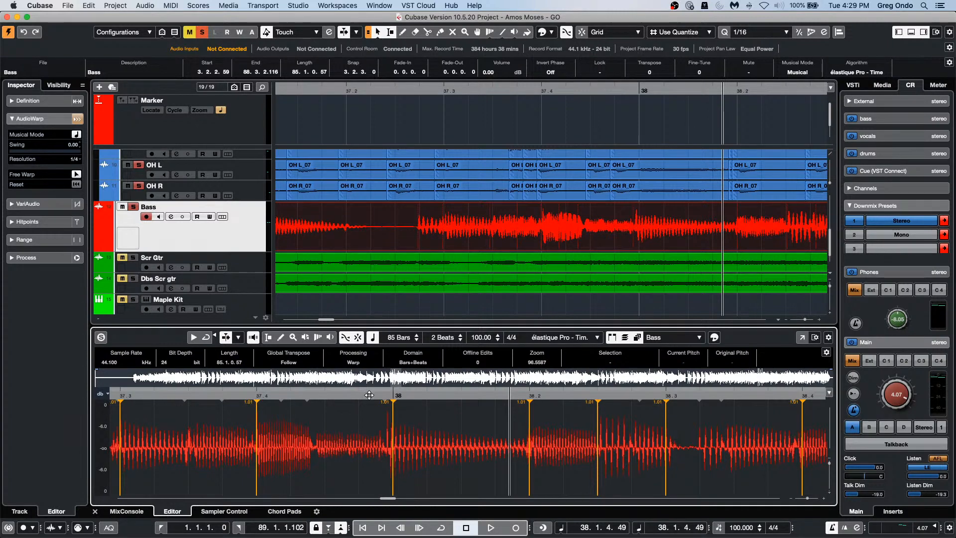
drag(398, 409, 394, 410)
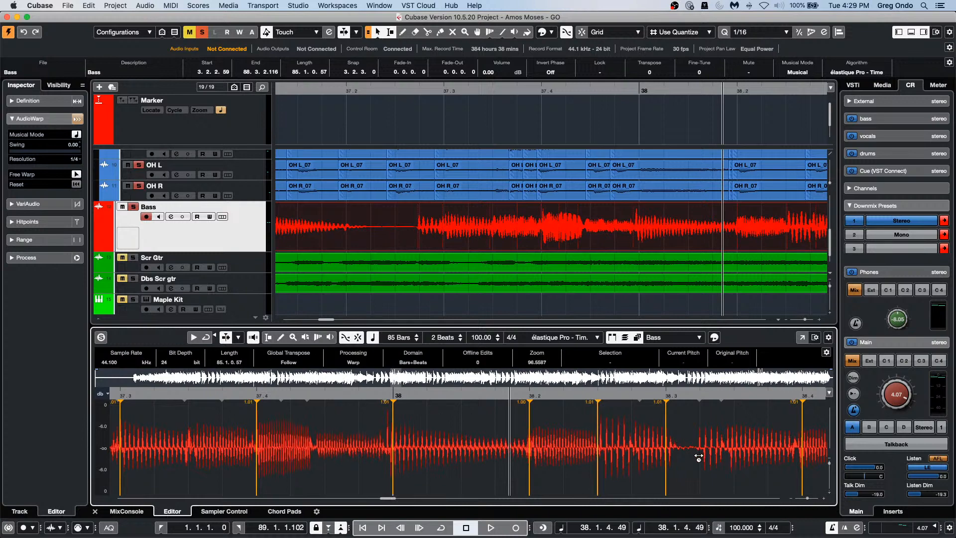
drag(698, 458, 708, 456)
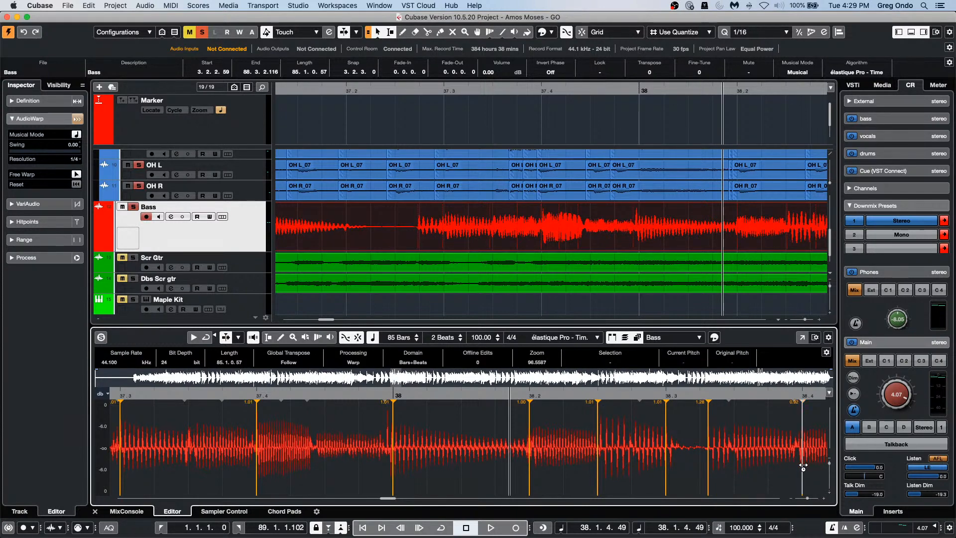
mouse_move(427, 455)
mouse_down()
mouse_move(443, 456)
mouse_move(428, 455)
mouse_up()
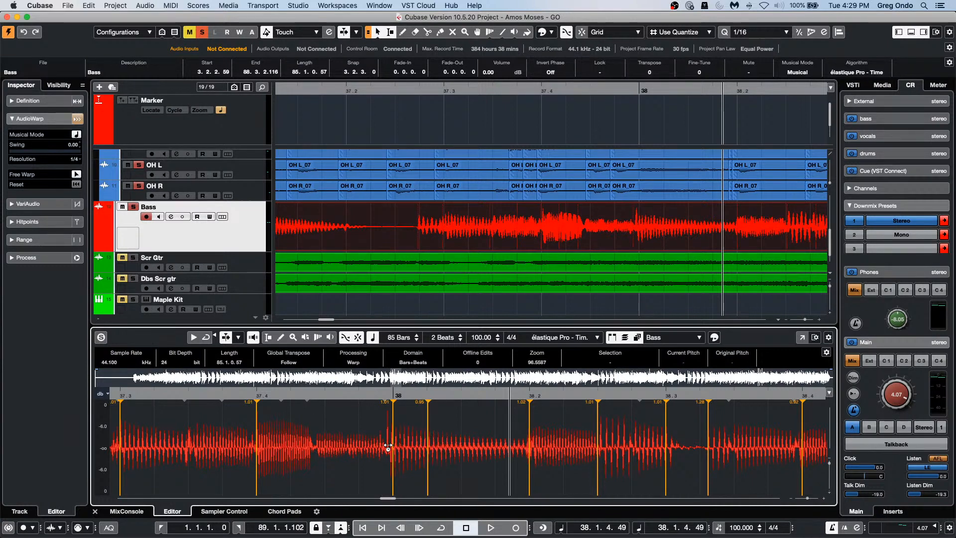
mouse_move(316, 444)
mouse_down()
mouse_move(325, 442)
mouse_move(317, 442)
mouse_up()
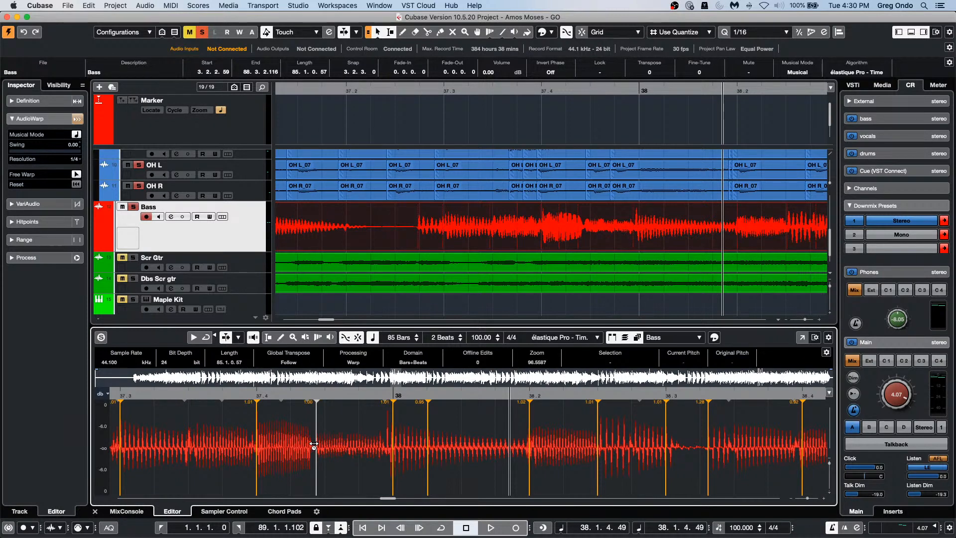
Step: Fix a warp marker on the next bass note, then create and activate a new empty project
click(314, 444)
click(65, 6)
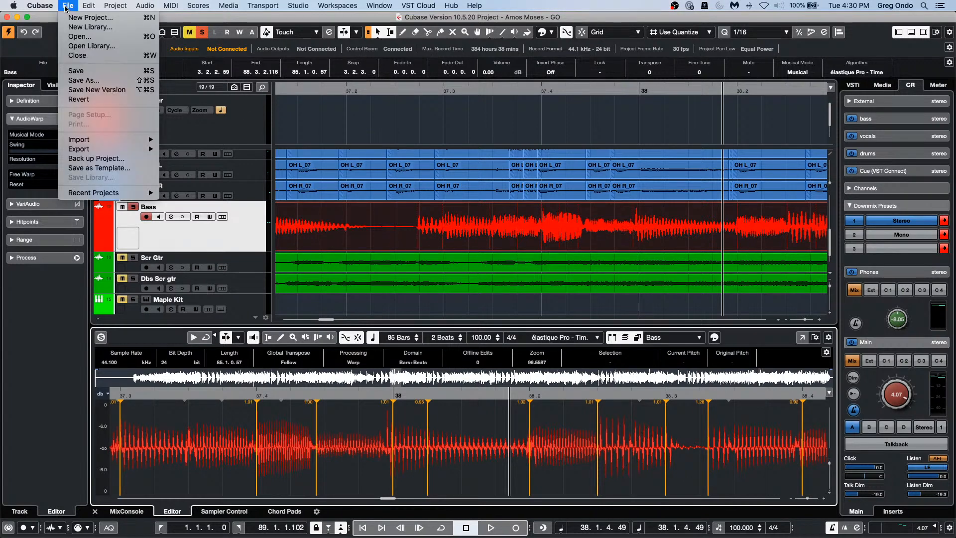
mouse_move(104, 196)
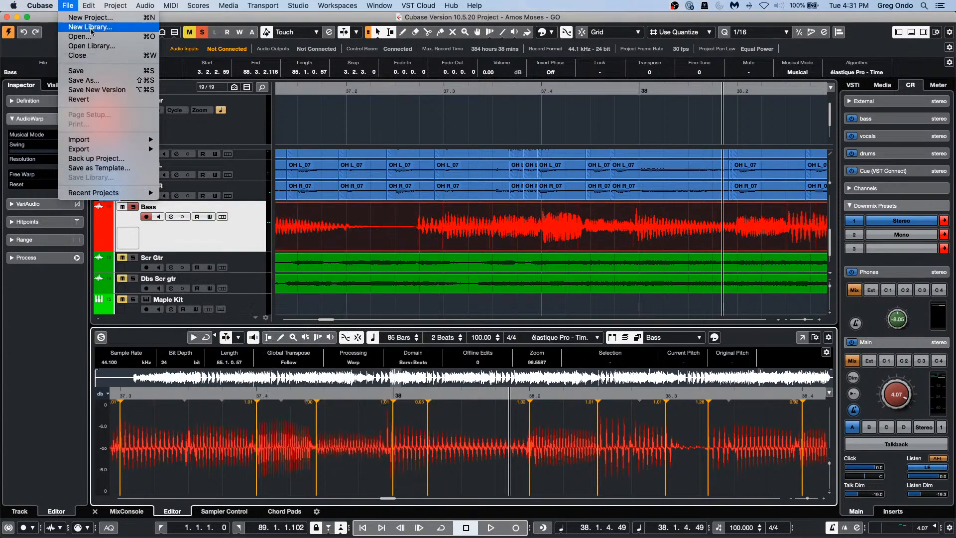
click(90, 18)
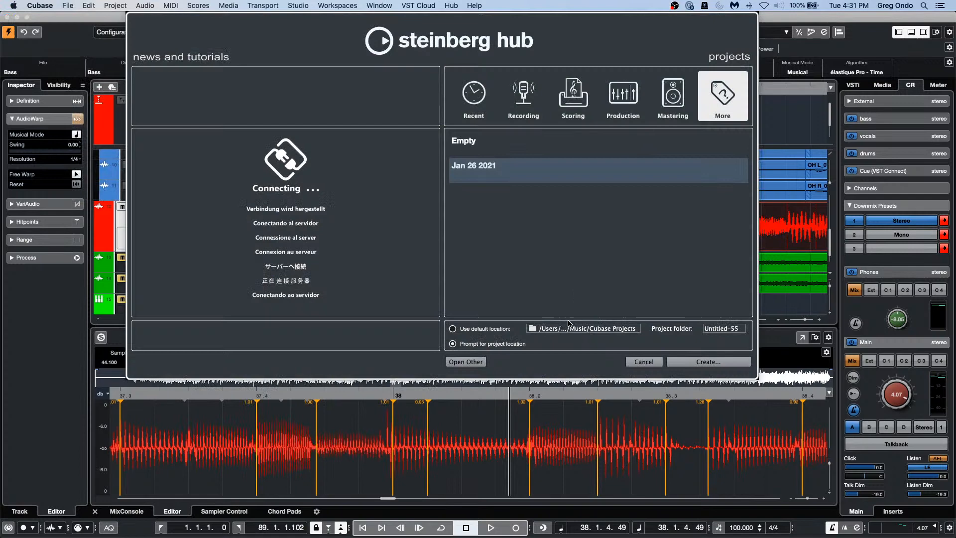
click(693, 362)
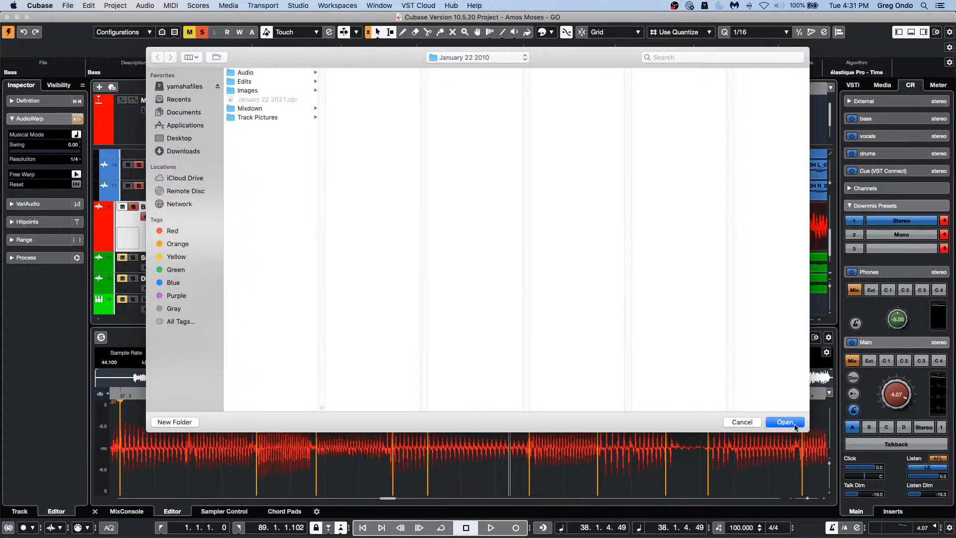
click(794, 425)
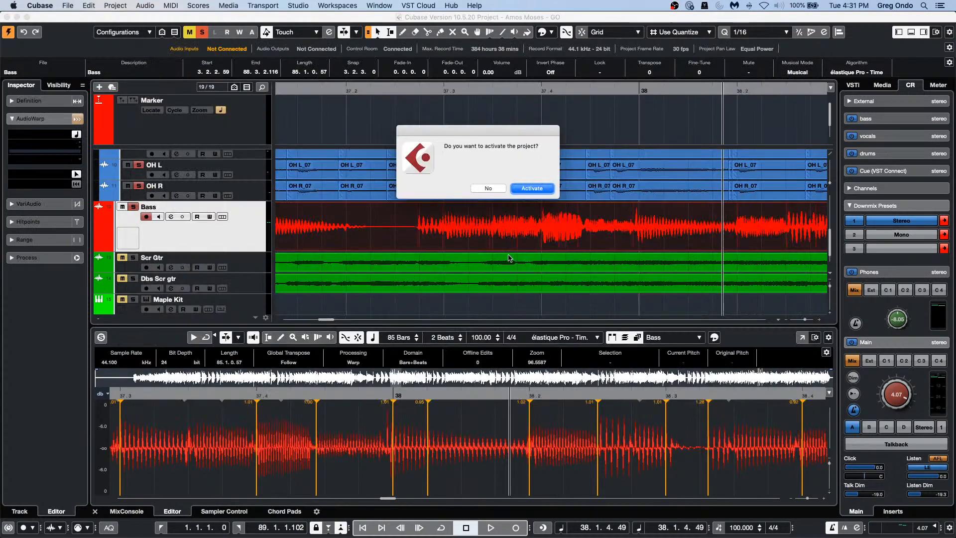
click(529, 188)
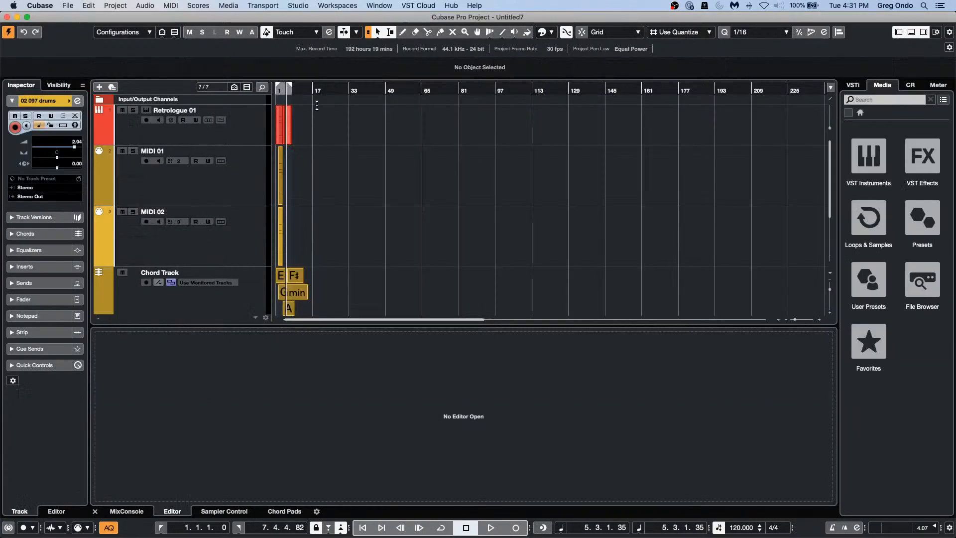
Step: Open the MIDI 01 part in the Key Editor with the playhead at bar 1
scroll(237, 187, down, 5)
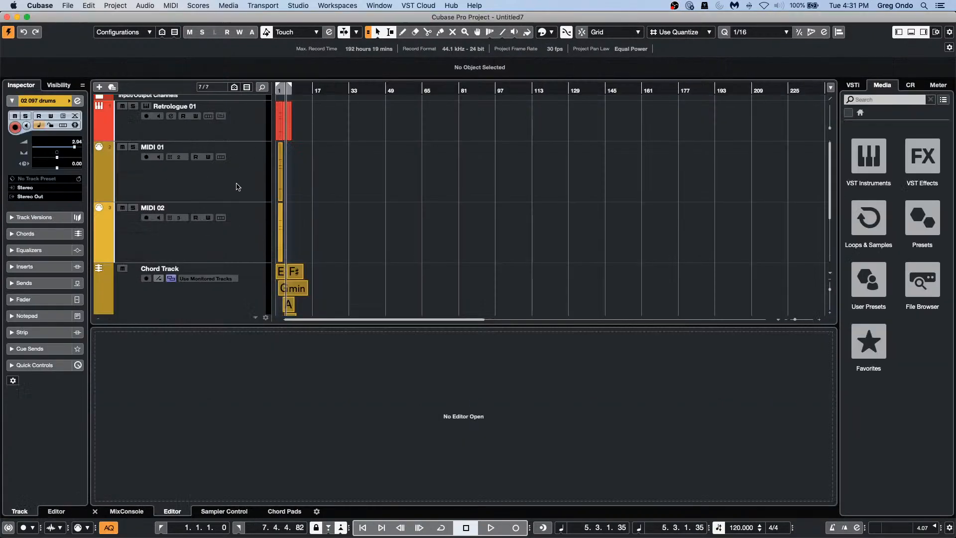
scroll(282, 201, up, 5)
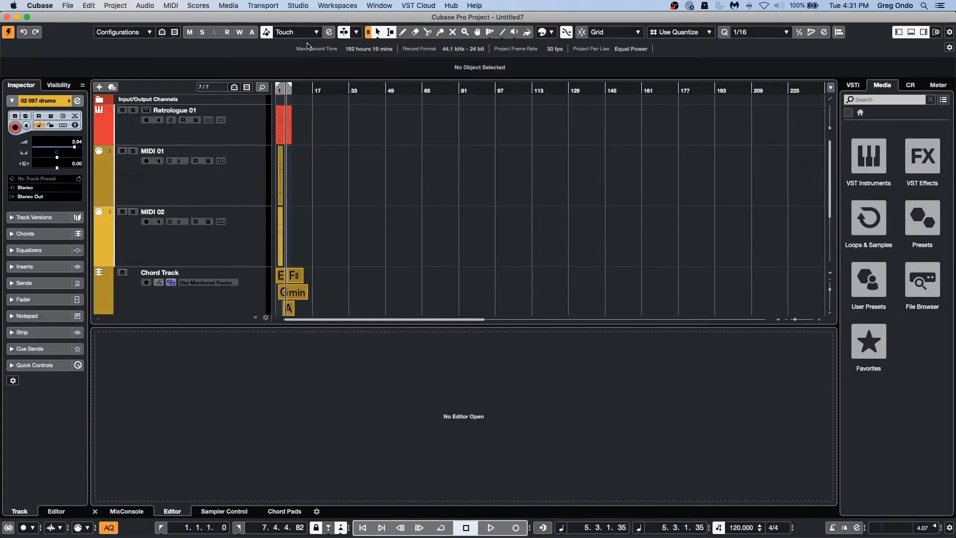
drag(306, 91, 225, 125)
double_click(283, 194)
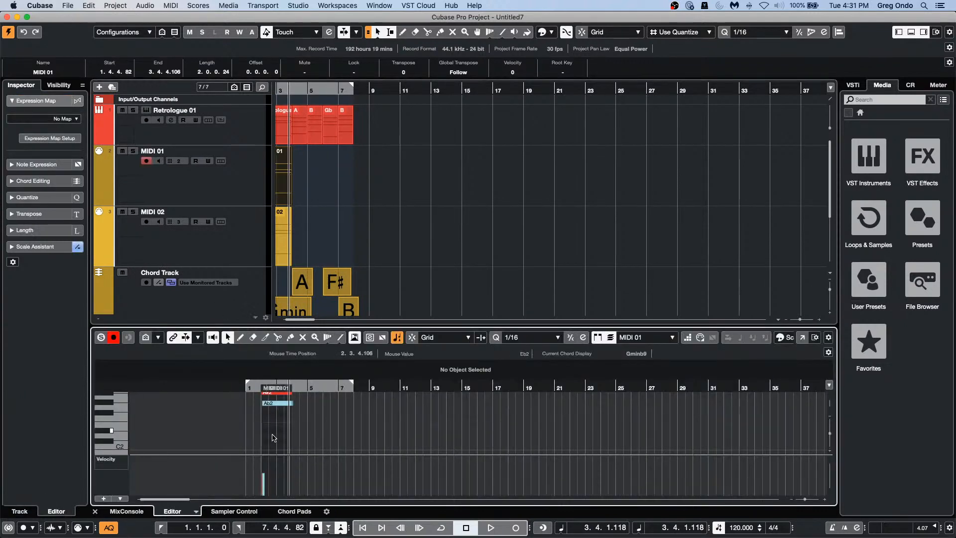
drag(299, 87, 336, 144)
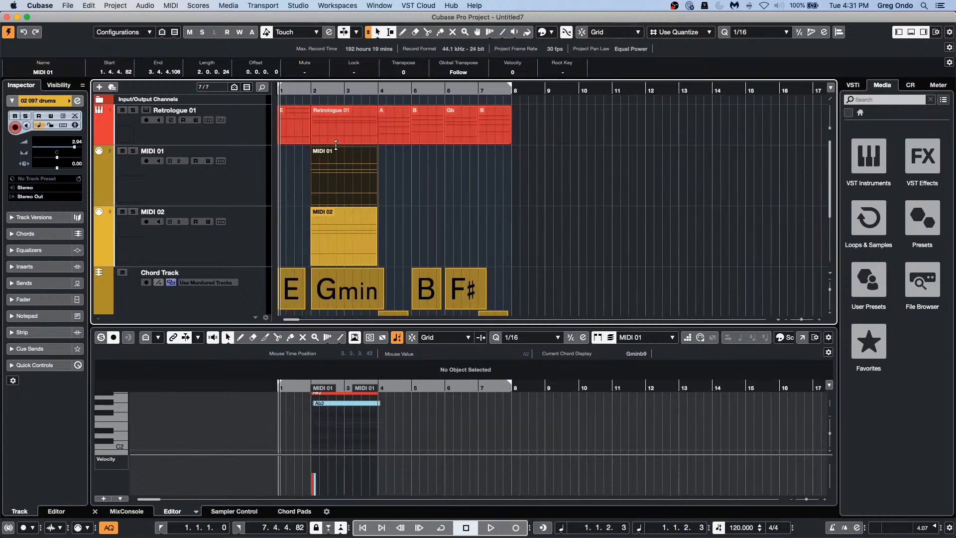
Step: Record-arm MIDI 01, set the controller lane to CC 64 Sustain, and draw 88 at bar 2 down to 0
click(113, 337)
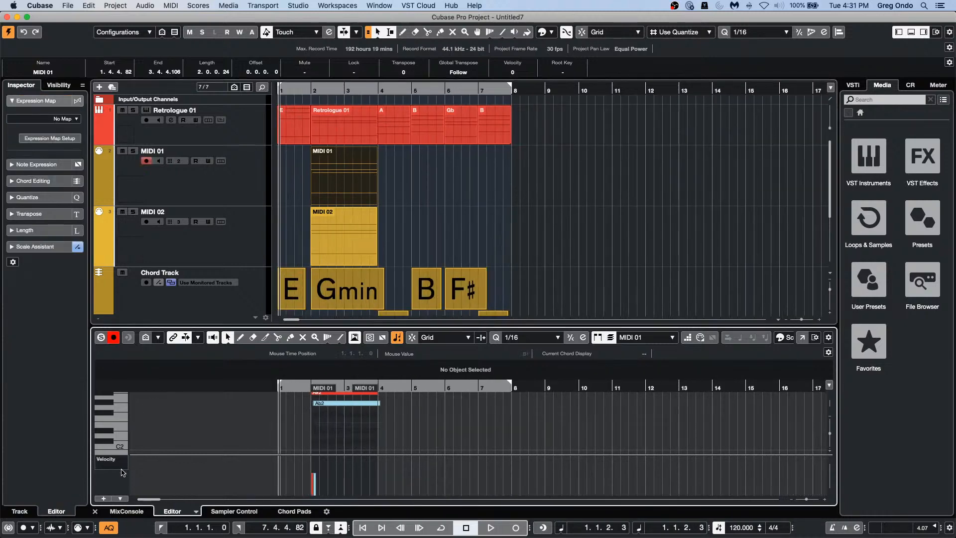
click(103, 466)
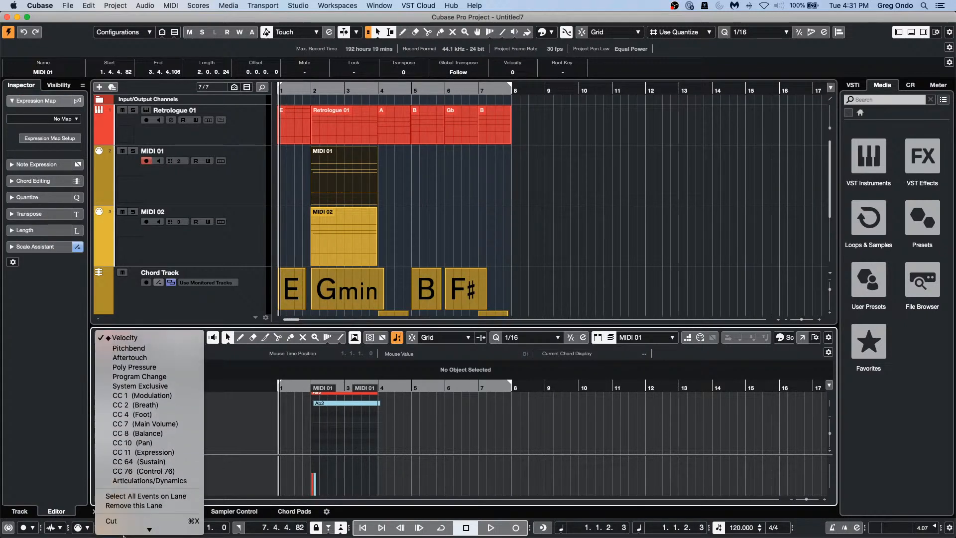
click(186, 444)
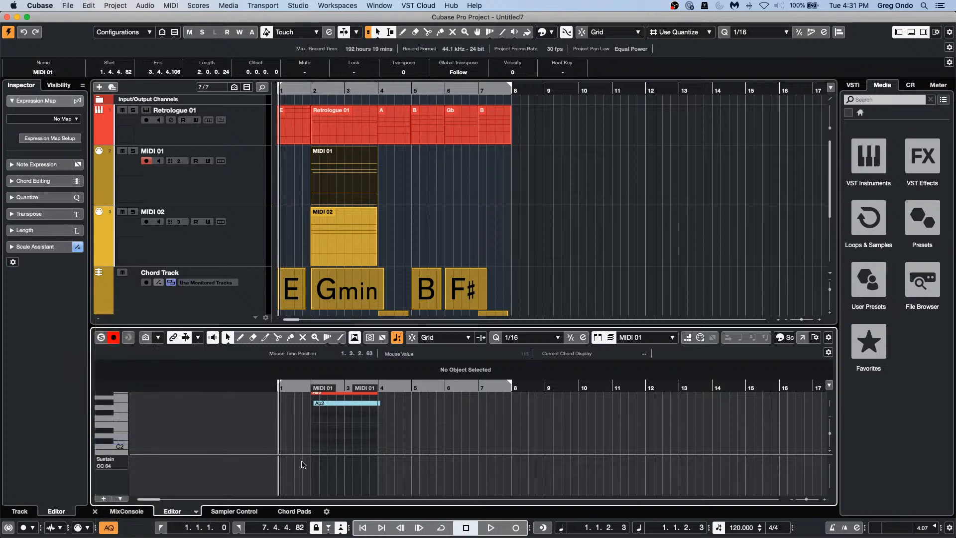
key(8)
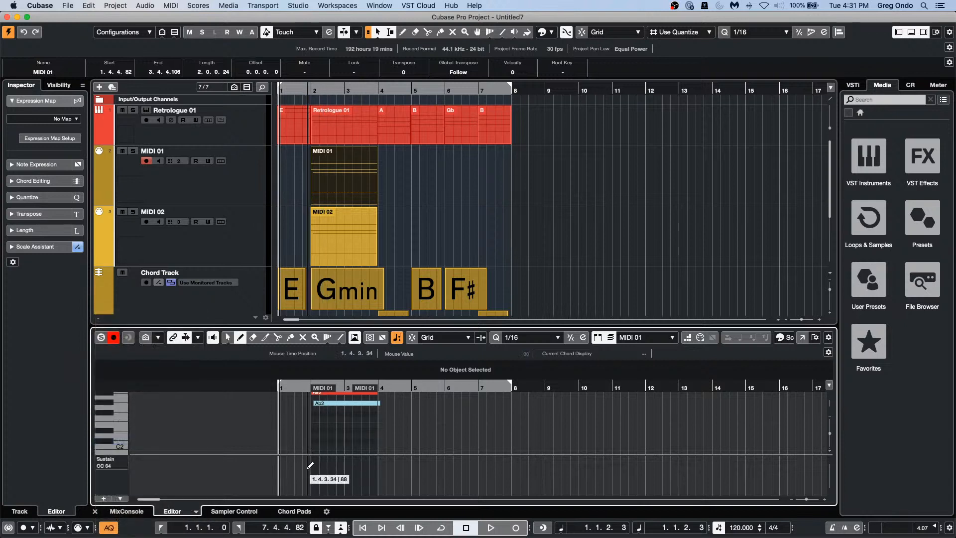
click(313, 469)
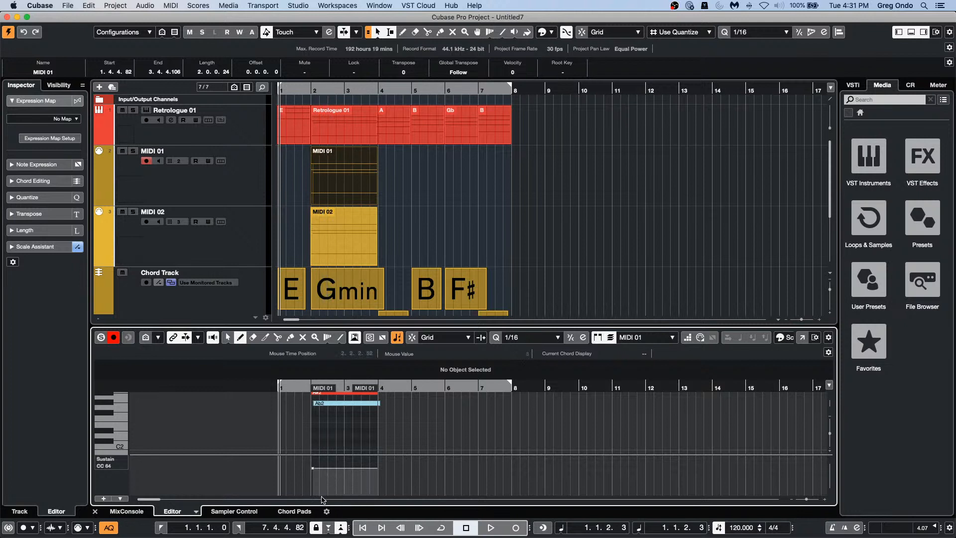
click(329, 494)
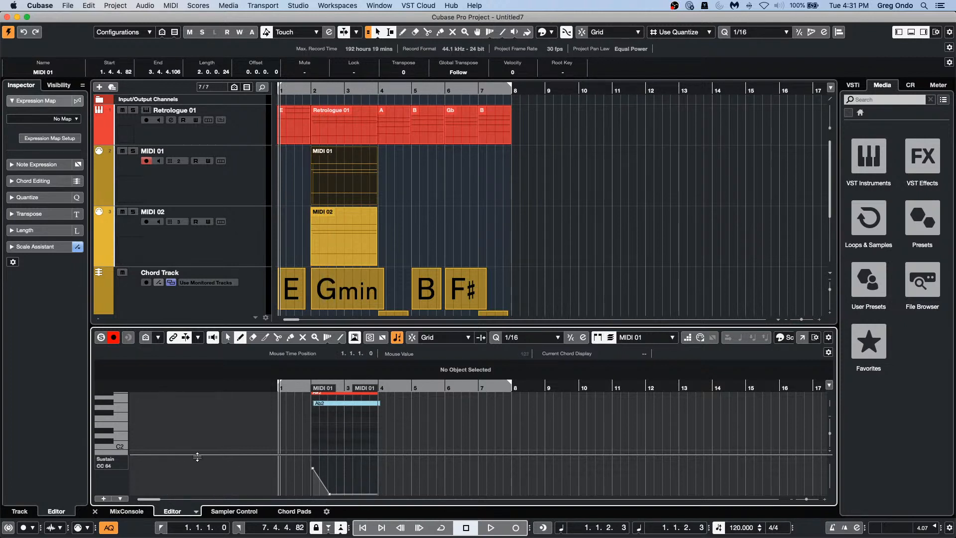
click(67, 6)
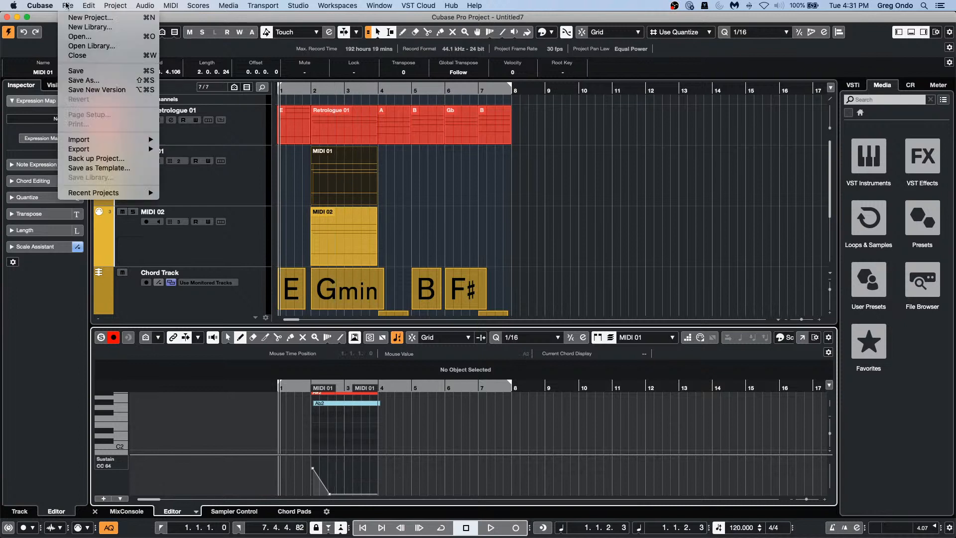
Step: Open be someone and show The Grand's CC 64 (Sustain) lane in the Key Editor
mouse_move(102, 190)
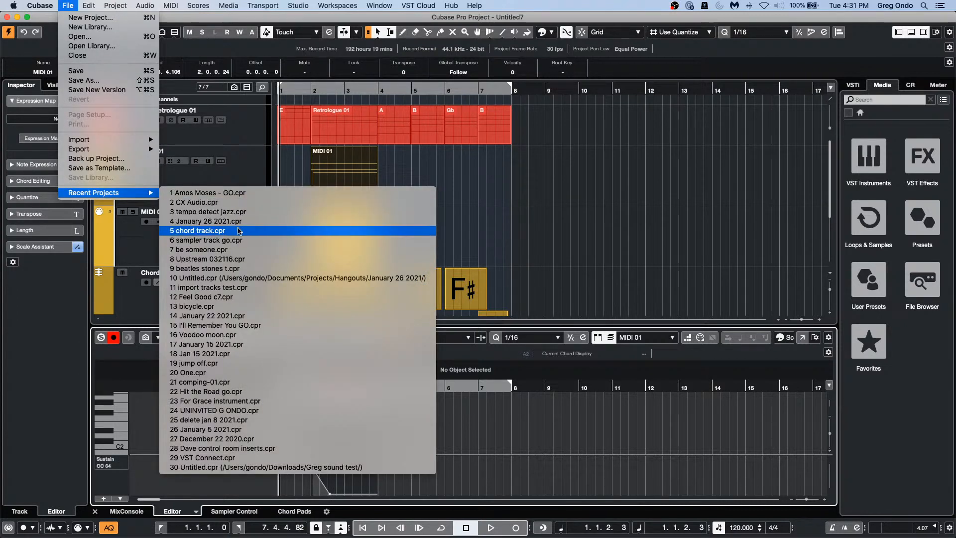
click(243, 253)
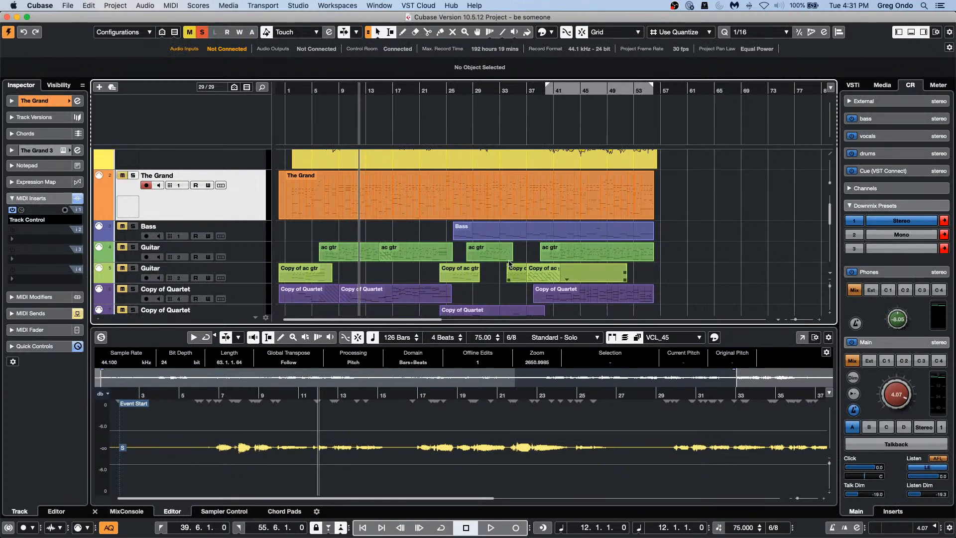
click(358, 174)
double_click(390, 199)
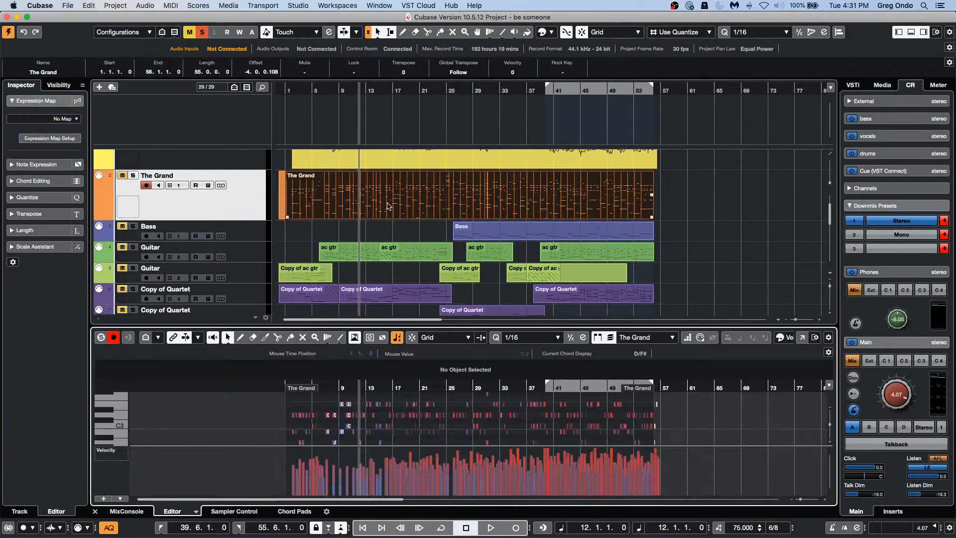
click(112, 450)
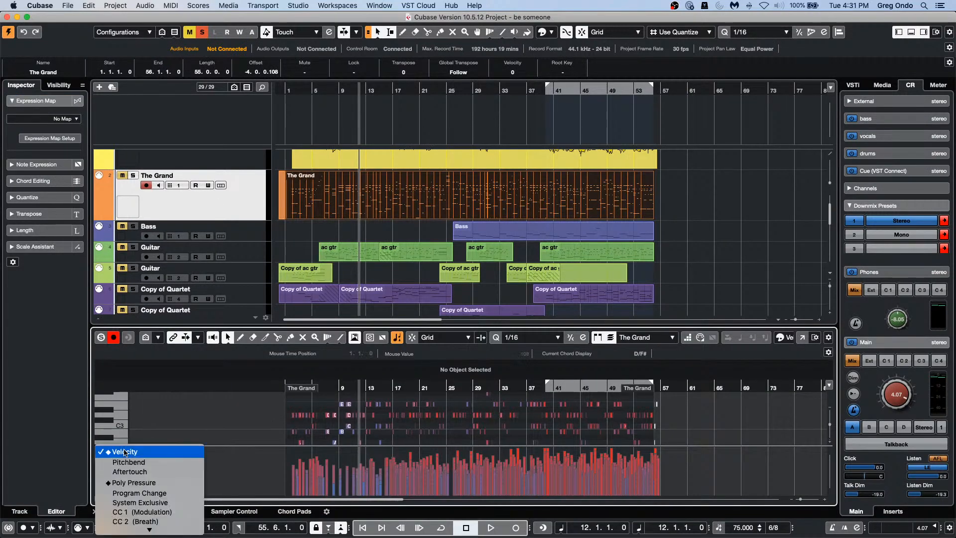
mouse_move(149, 529)
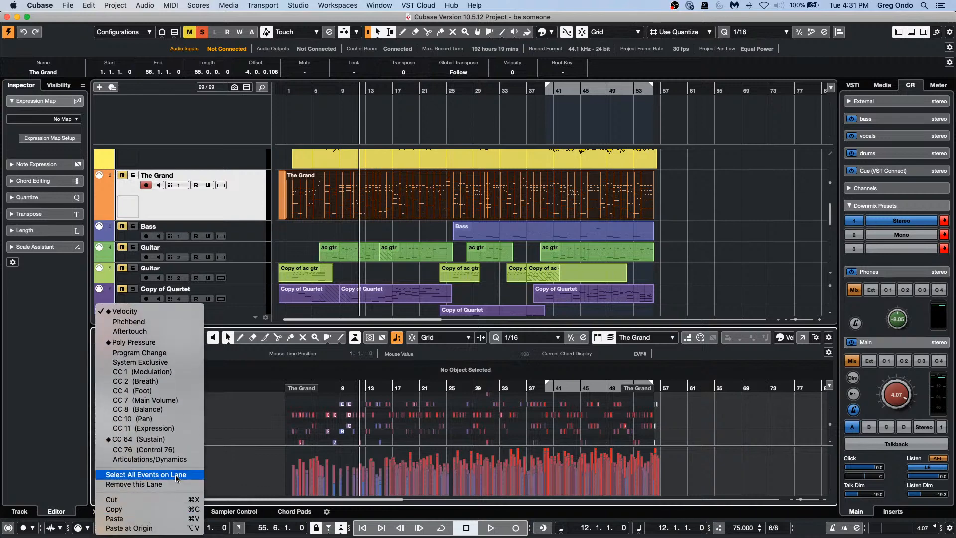
click(180, 442)
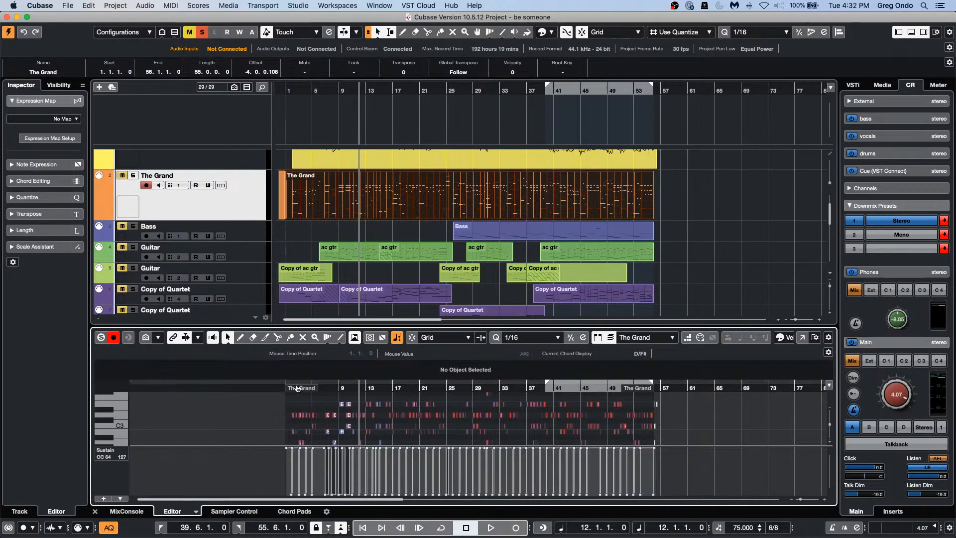
drag(281, 388, 286, 413)
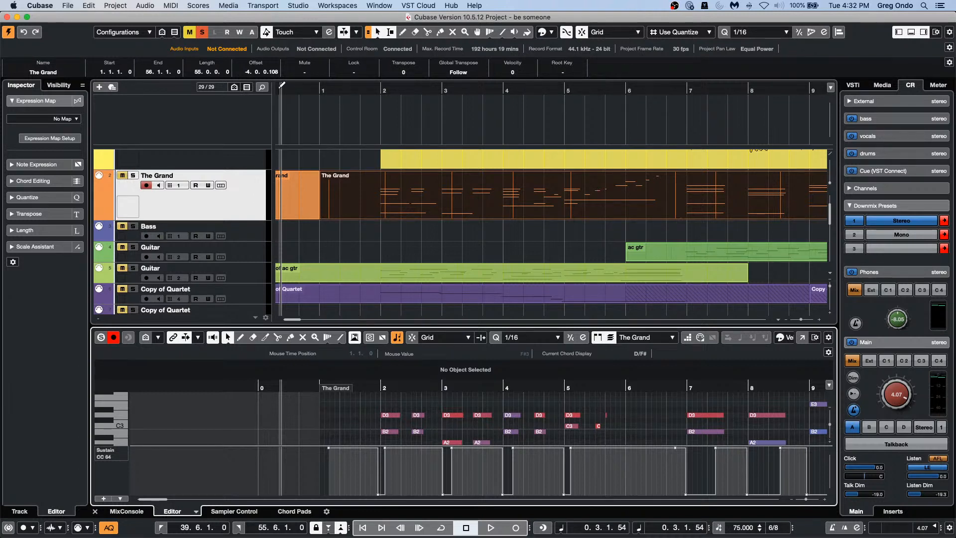
Step: Add a taller CC 64 Sustain automation lane under The Grand track
click(177, 6)
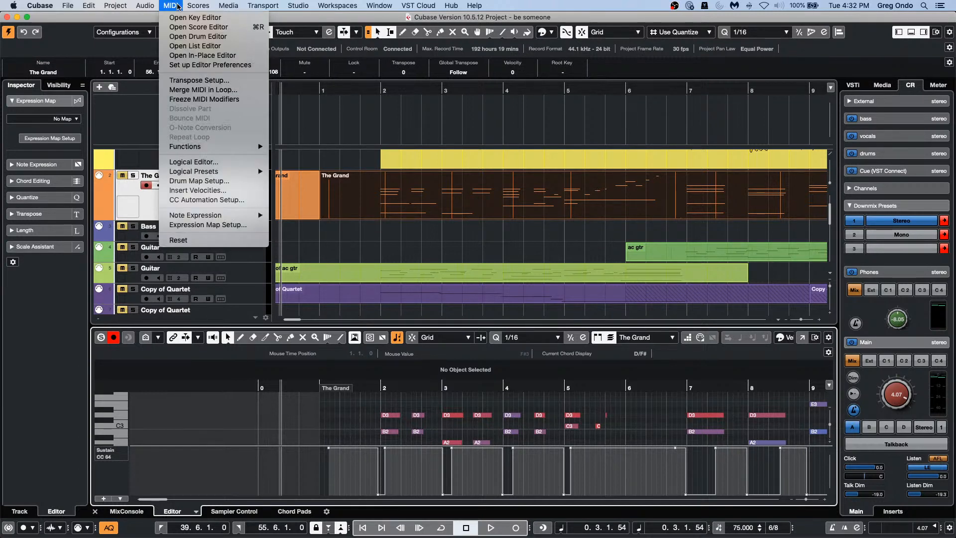
mouse_move(198, 5)
mouse_move(209, 180)
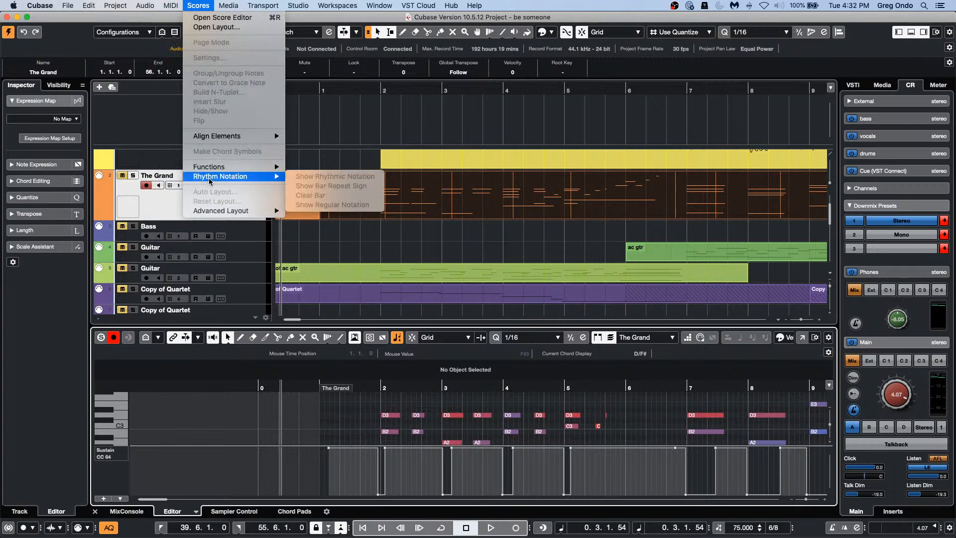
click(139, 211)
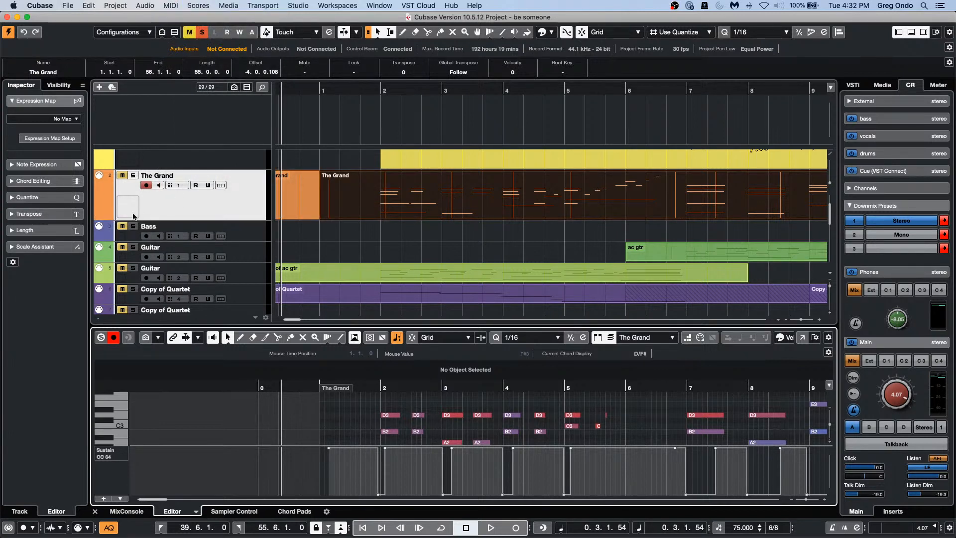
click(99, 216)
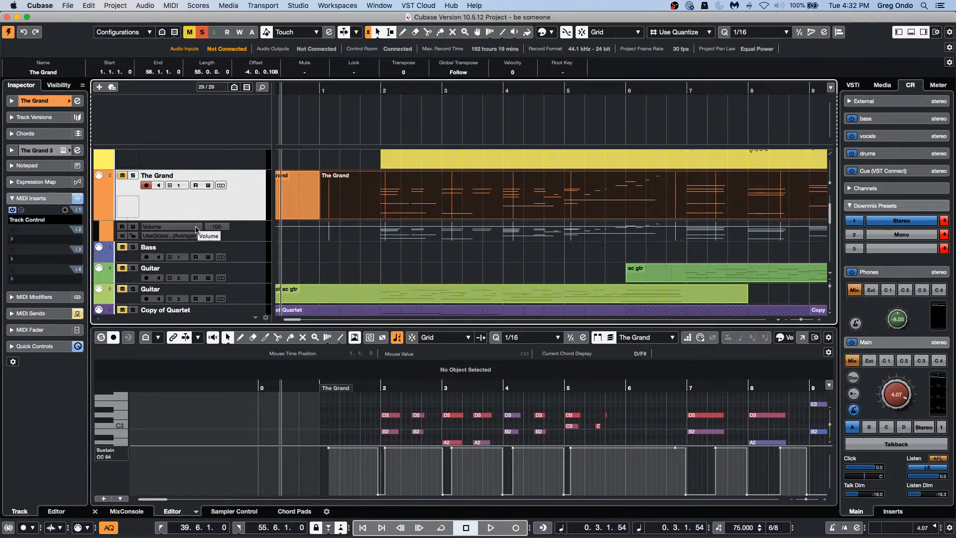
click(198, 229)
click(199, 227)
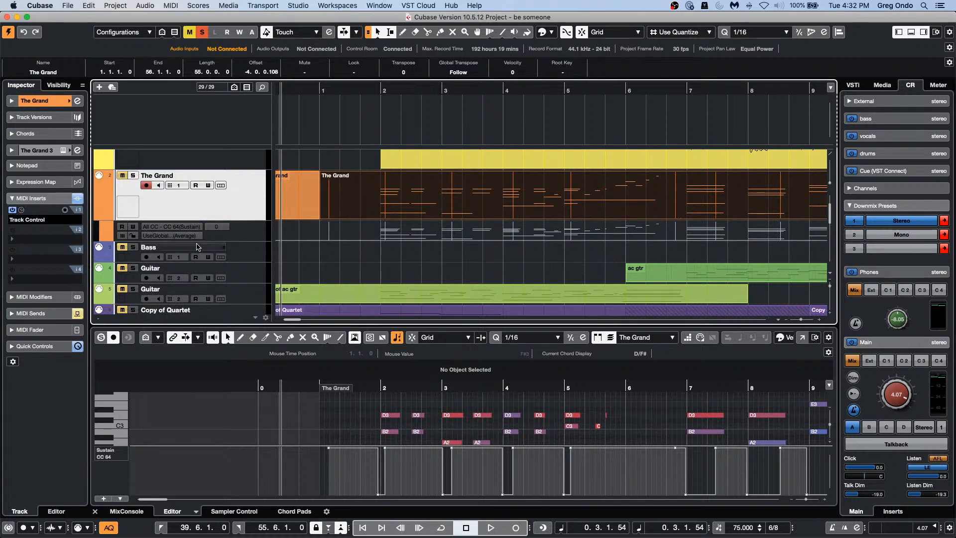
drag(201, 241, 200, 265)
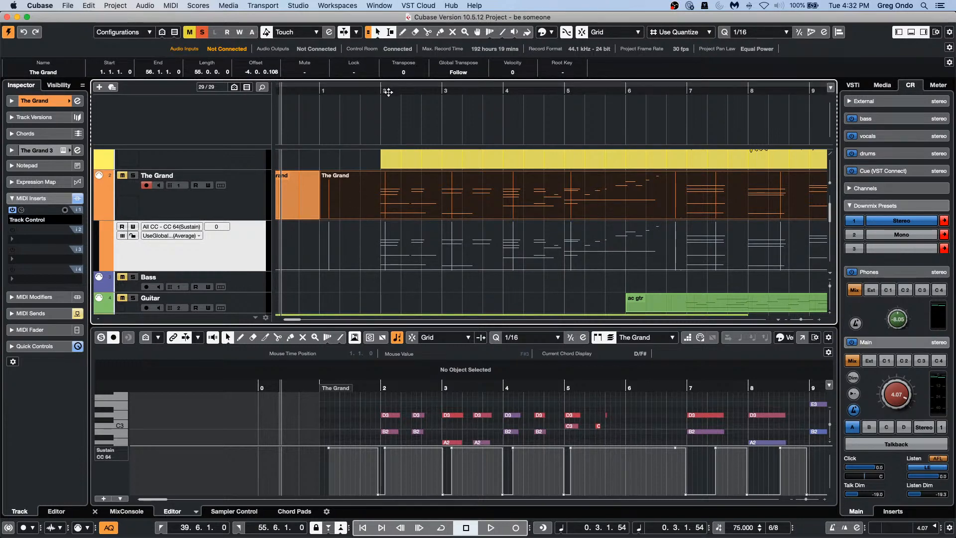
Step: Solo The Grand and play the song zoomed in around the play position to hear the sustain
drag(387, 92, 386, 70)
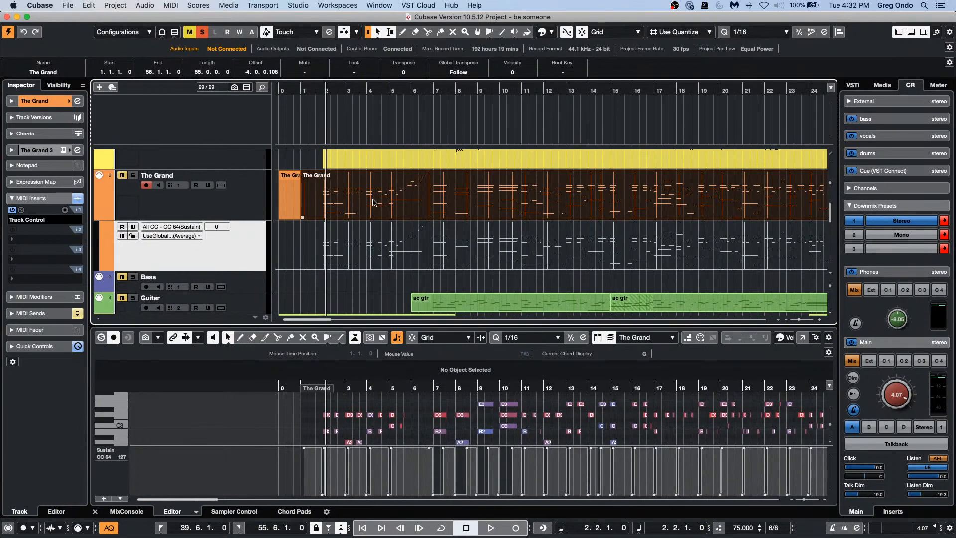
key(space)
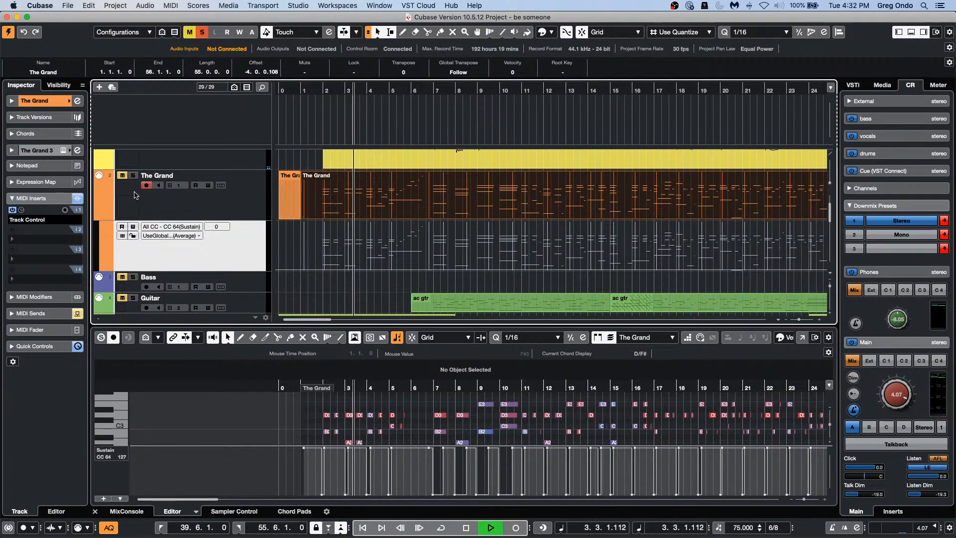
click(133, 176)
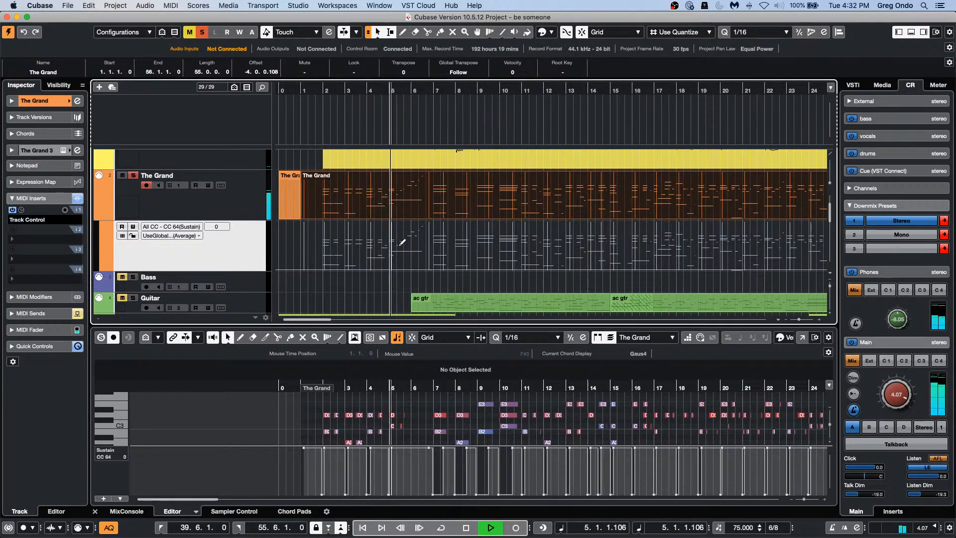
key(h)
key(h)
key(h)
key(h)
key(h)
key(h)
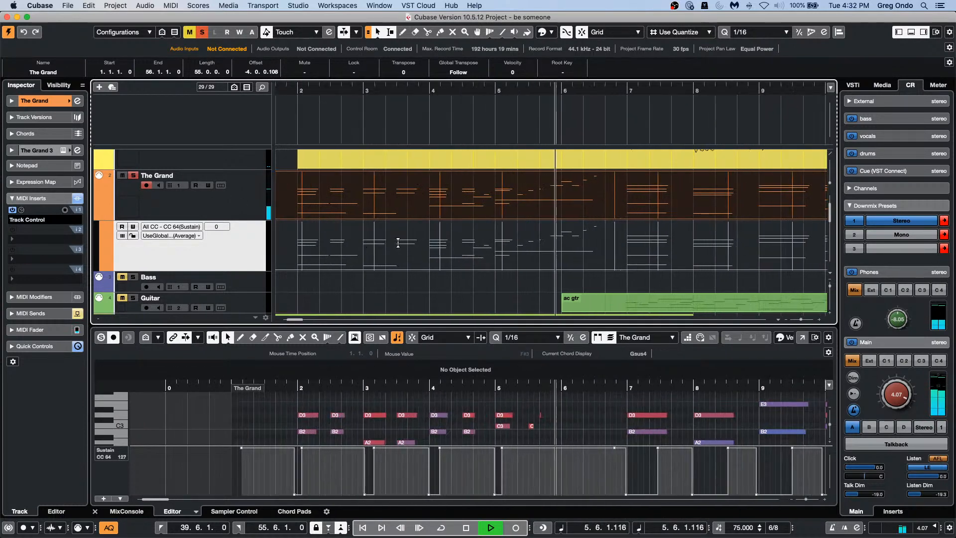
key(h)
key(h)
key(h)
key(h)
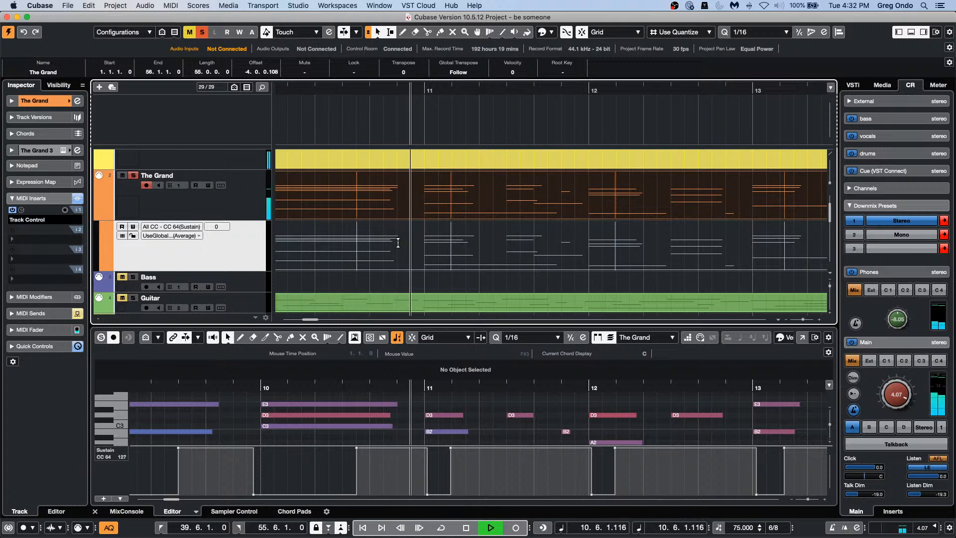
key(space)
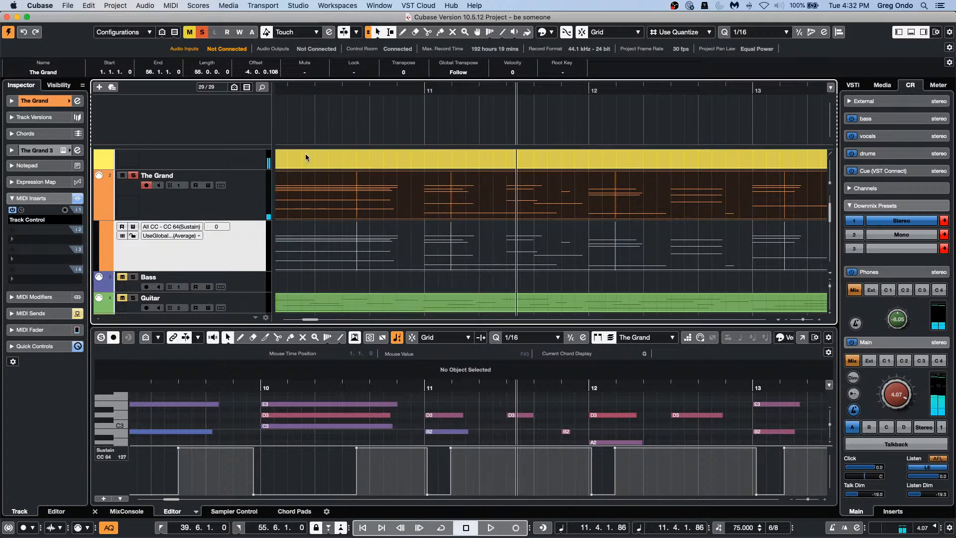
click(197, 236)
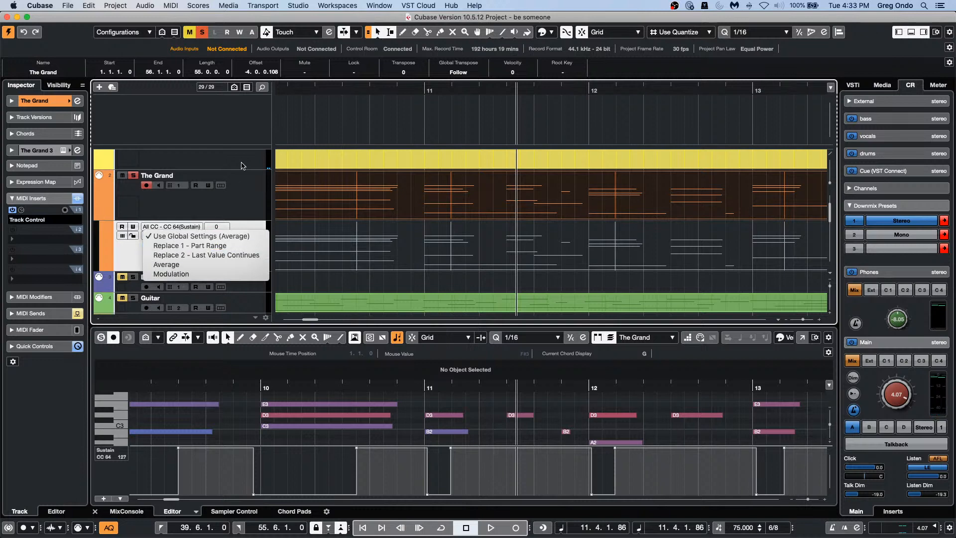
Step: In MIDI Controller Automation Setup, set CC 84 (Porta Ctrl) Record Destination to Automation Track and confirm
click(191, 6)
click(179, 7)
mouse_move(125, 10)
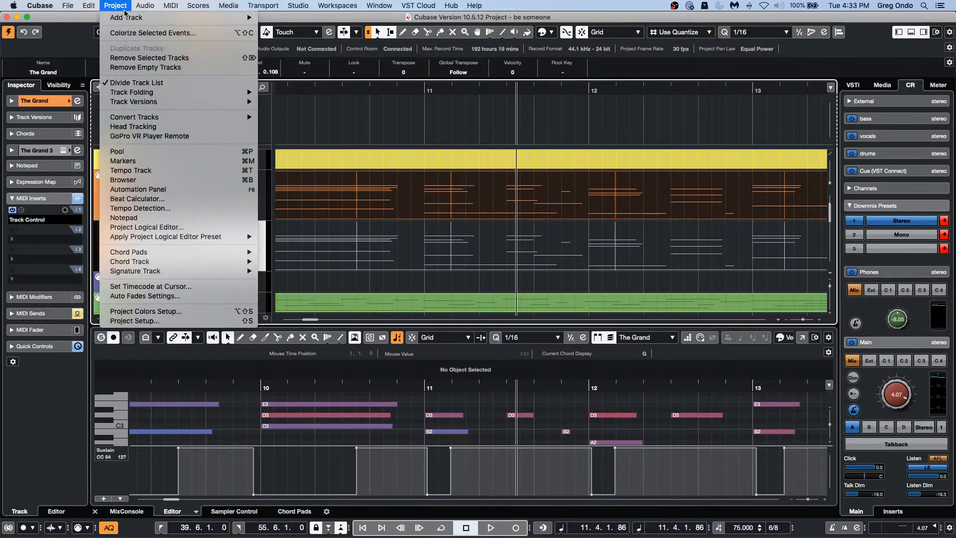
mouse_move(170, 6)
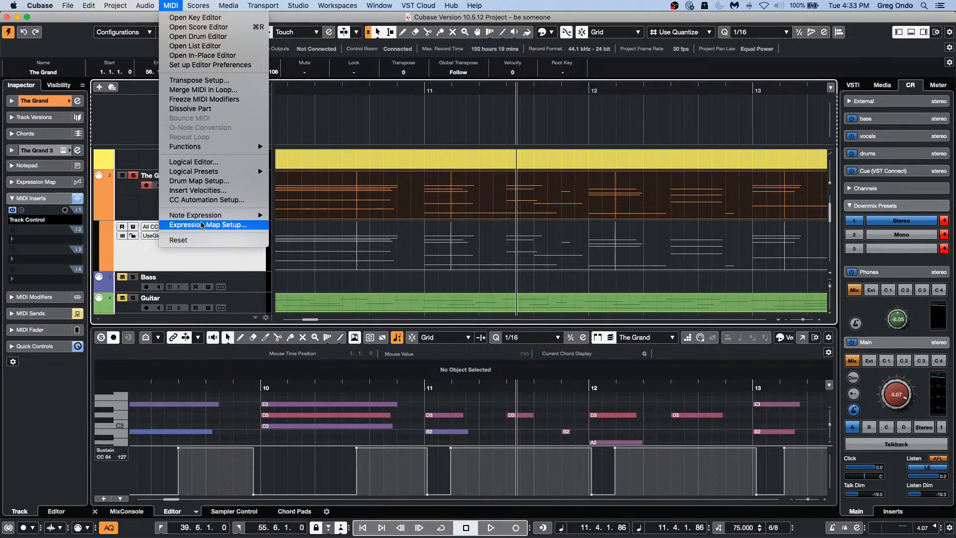
click(208, 200)
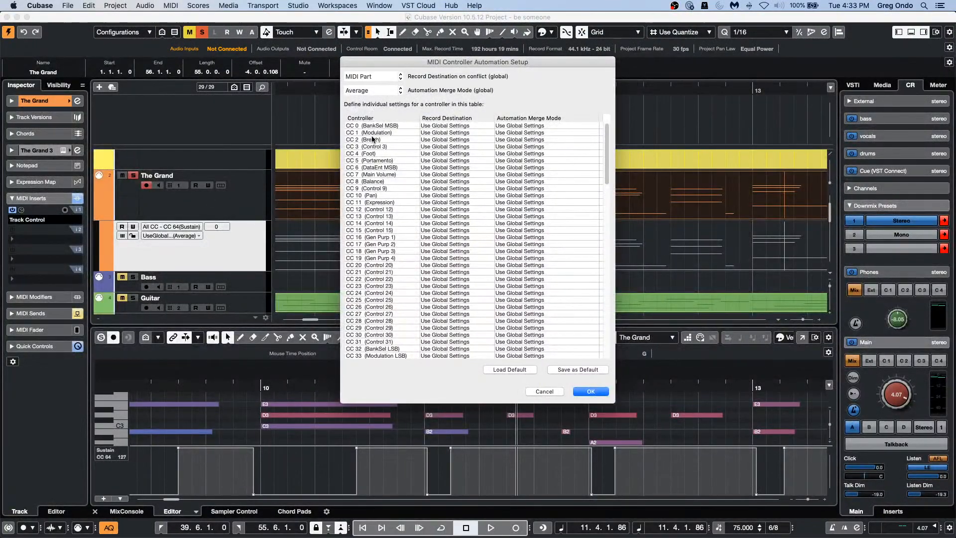
scroll(391, 249, down, 15)
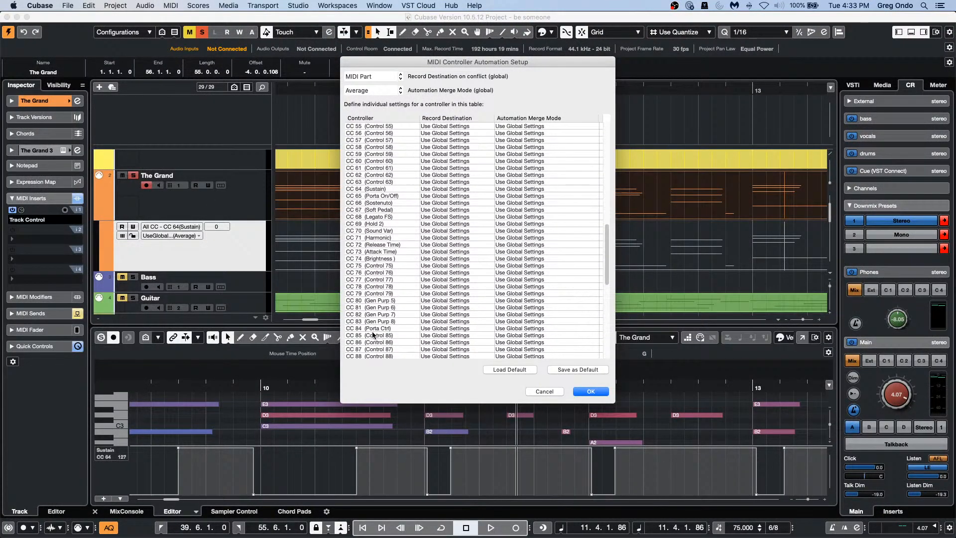
click(445, 329)
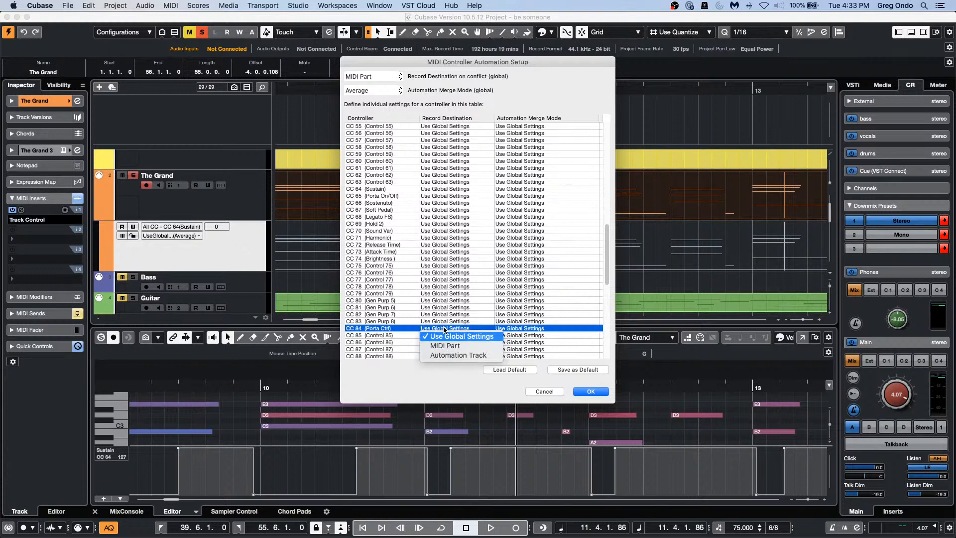
click(456, 355)
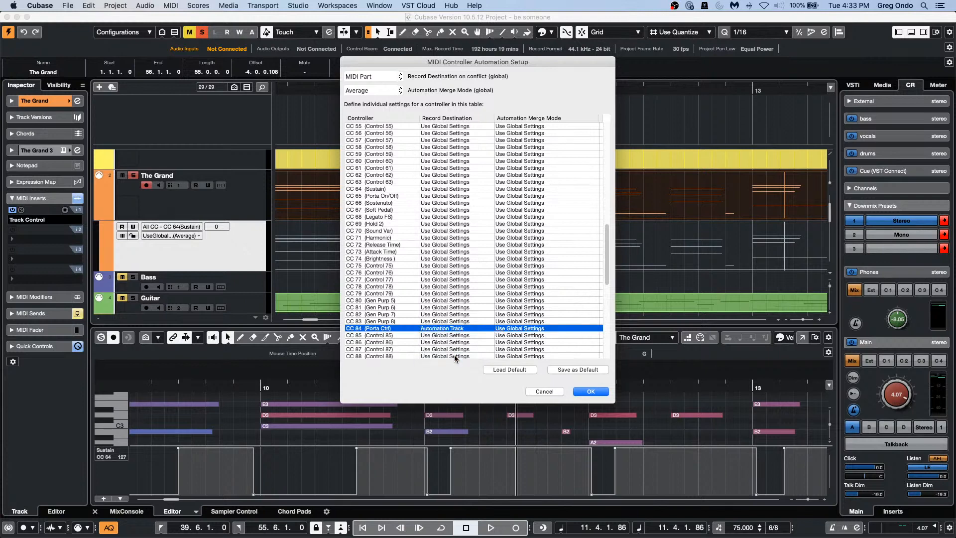
click(500, 330)
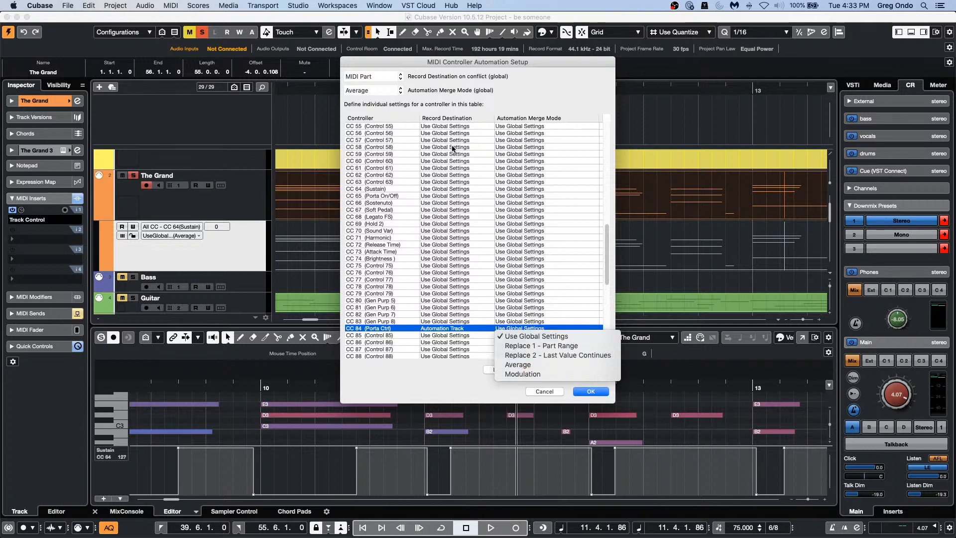
click(378, 79)
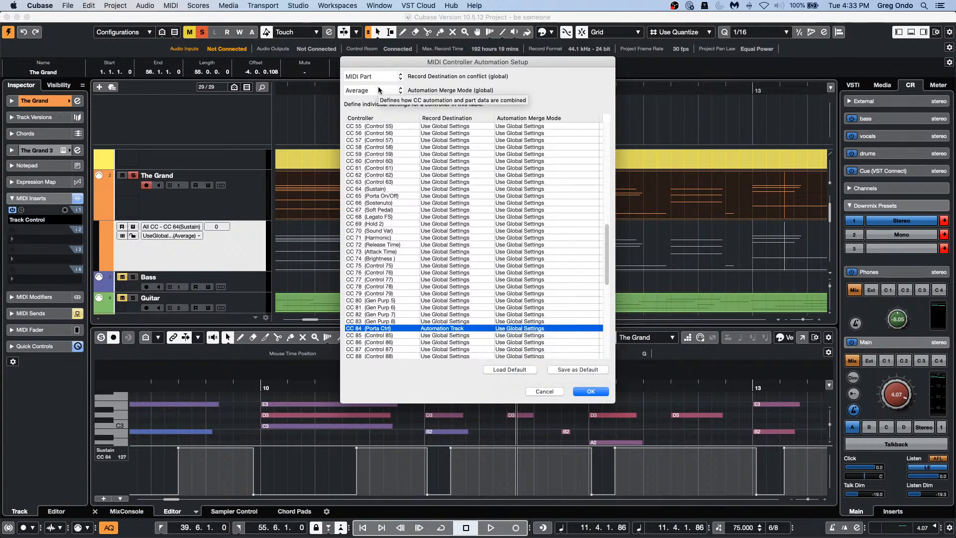
click(592, 391)
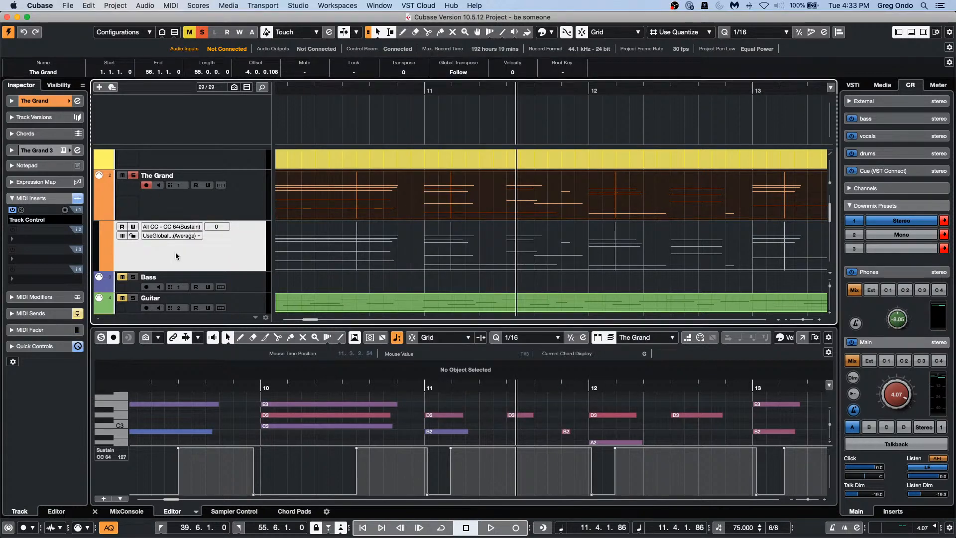
Step: Show The Grand's CC 64 sustain automation lane, leaving its parameter unchanged
click(98, 217)
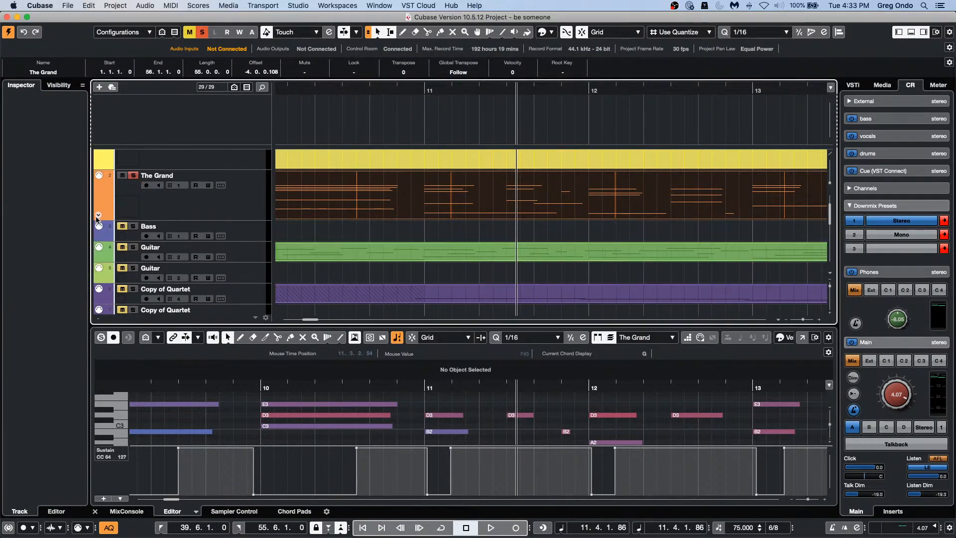
click(231, 205)
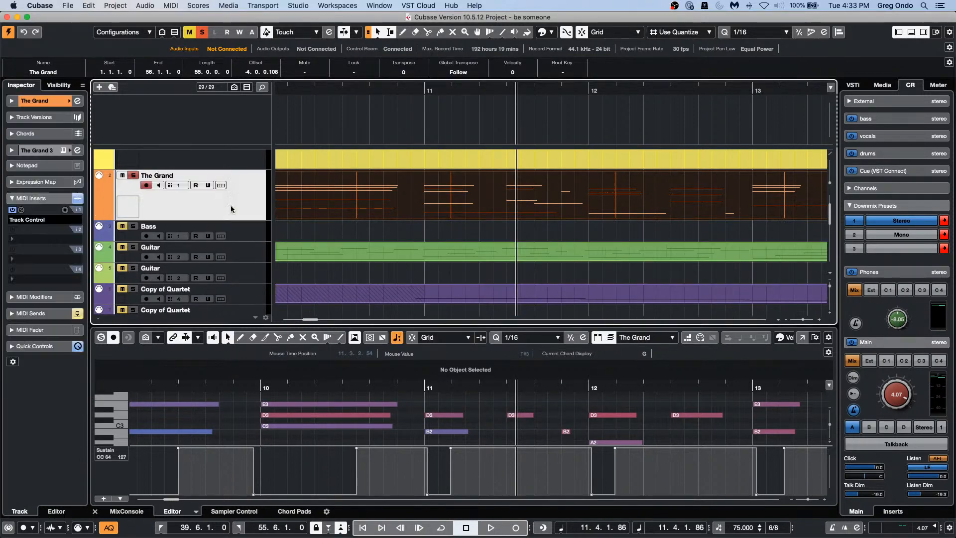
click(98, 216)
click(190, 227)
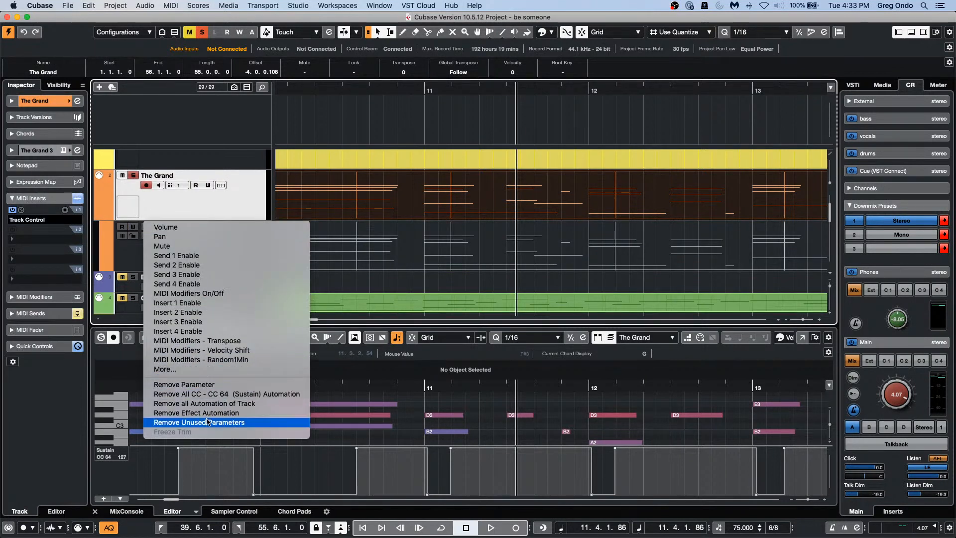
click(376, 218)
click(153, 5)
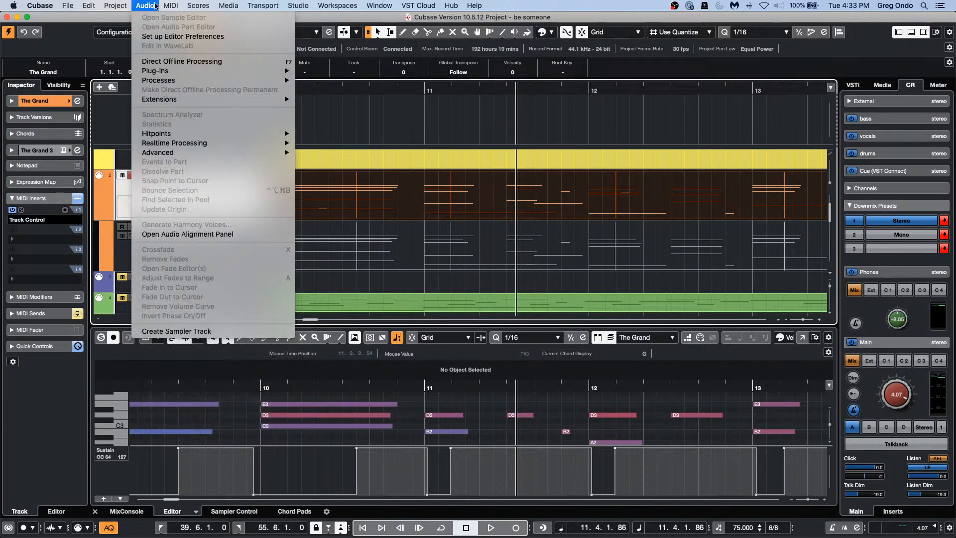
click(170, 6)
Step: Open the Automation Panel with F6 and zoom the arrangement out to show more bars
key(F5)
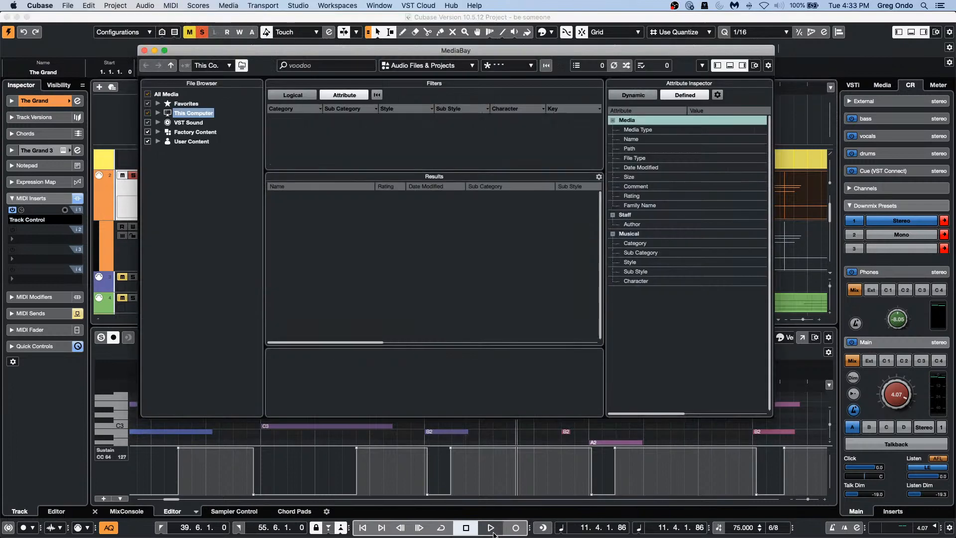
key(F5)
key(F6)
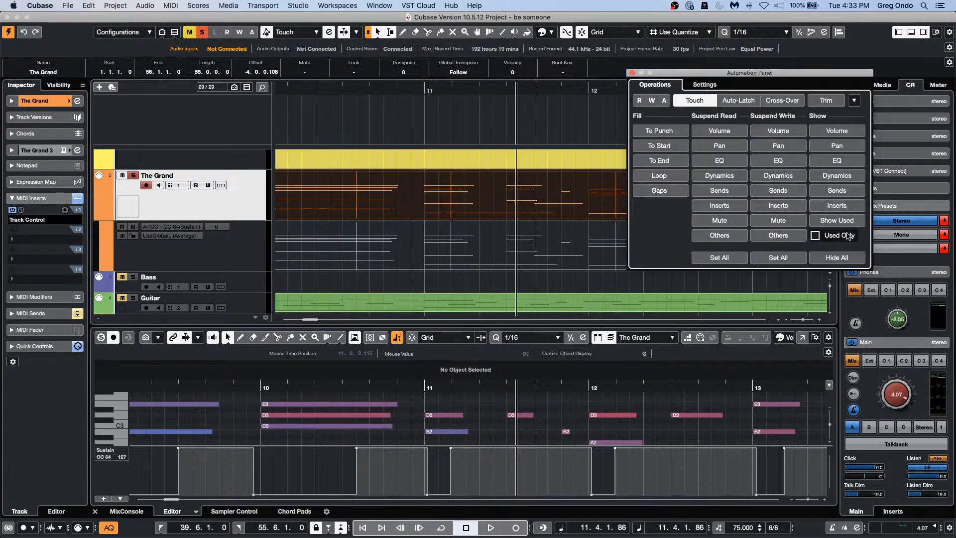
scroll(437, 203, up, 2)
scroll(437, 202, down, 1)
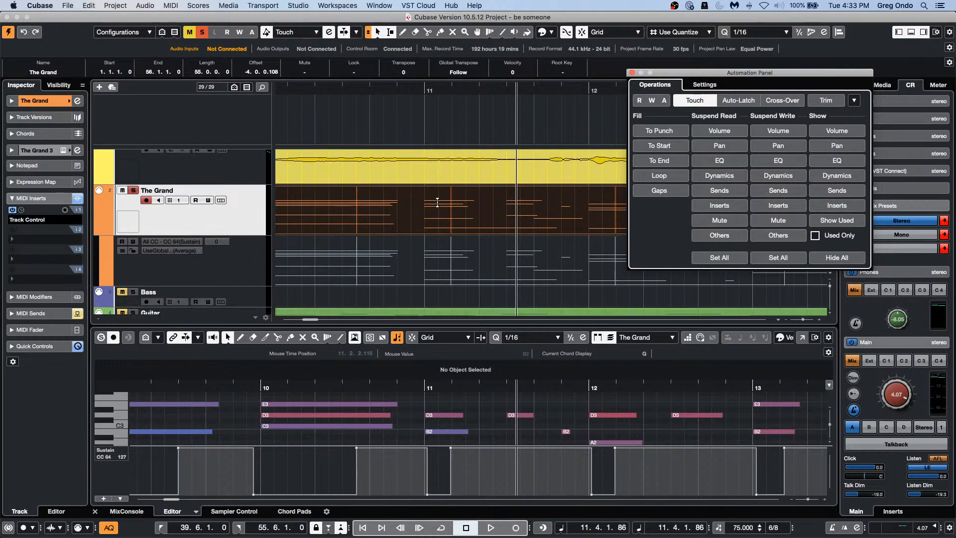
scroll(437, 202, down, 1)
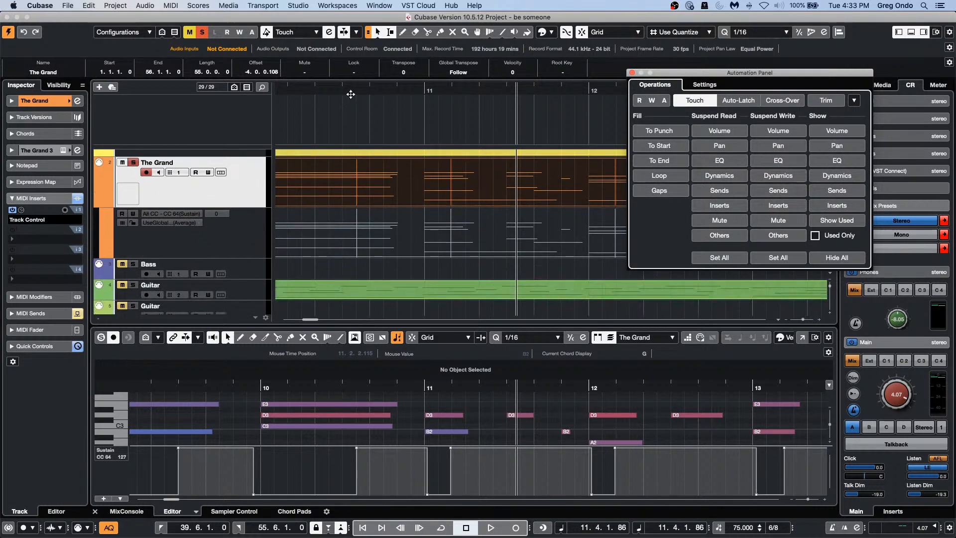
drag(350, 89, 352, 63)
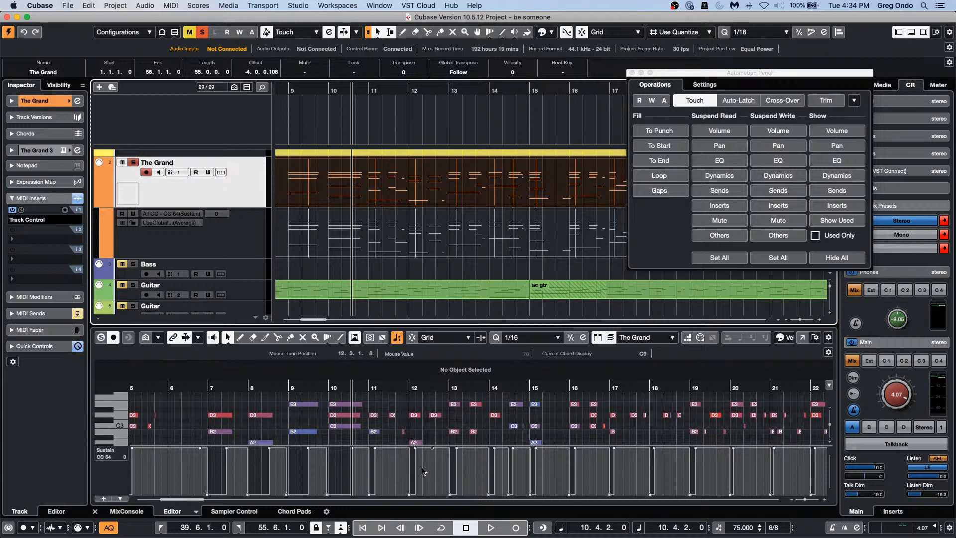
Step: Show Velocity in the controller lane and erase The Grand's notes after bar 10
click(123, 452)
click(123, 452)
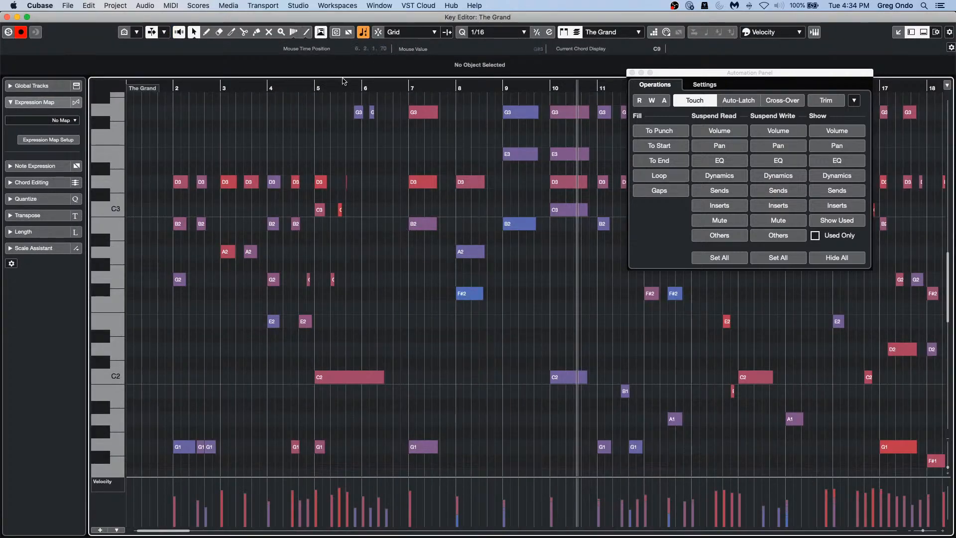
mouse_move(343, 83)
mouse_down()
mouse_move(337, 71)
mouse_move(340, 79)
mouse_up()
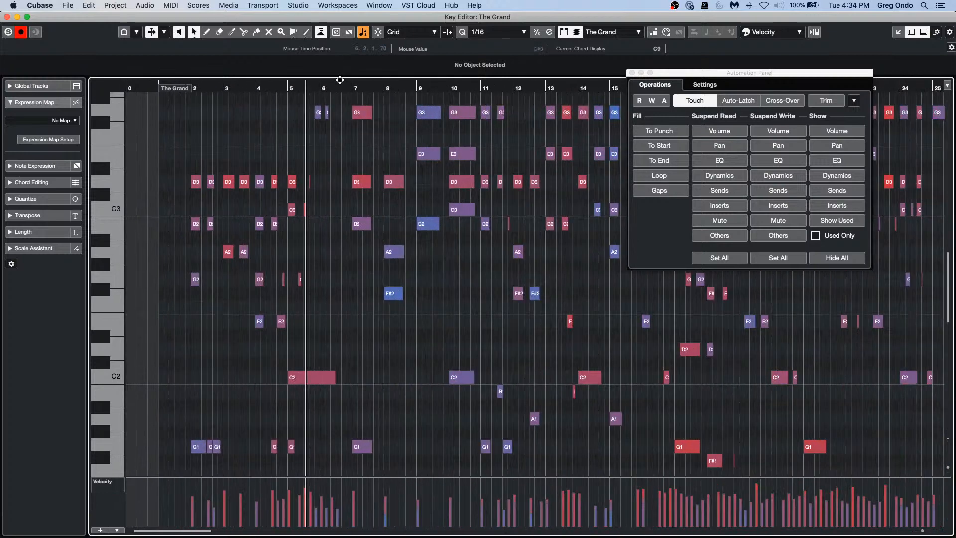
right_click(430, 230)
click(456, 229)
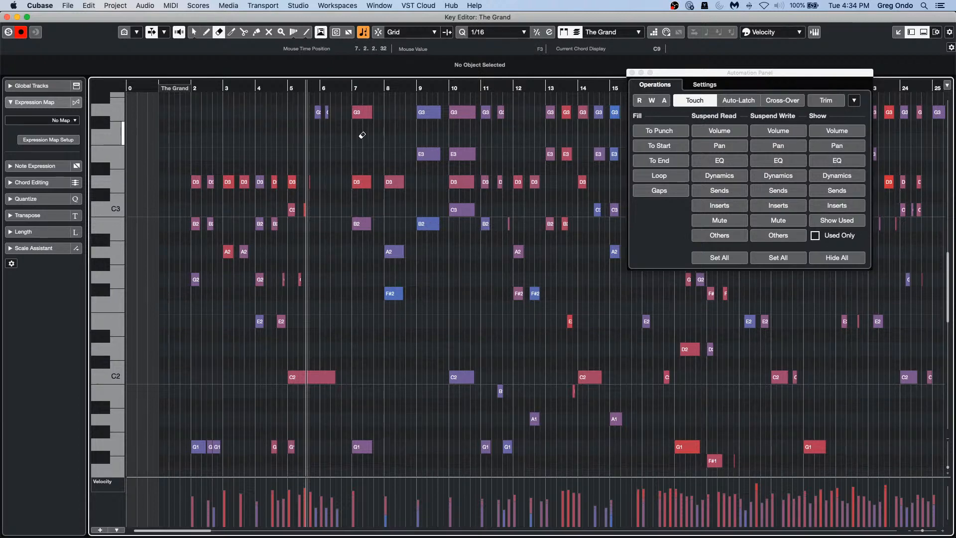
alt+click(455, 208)
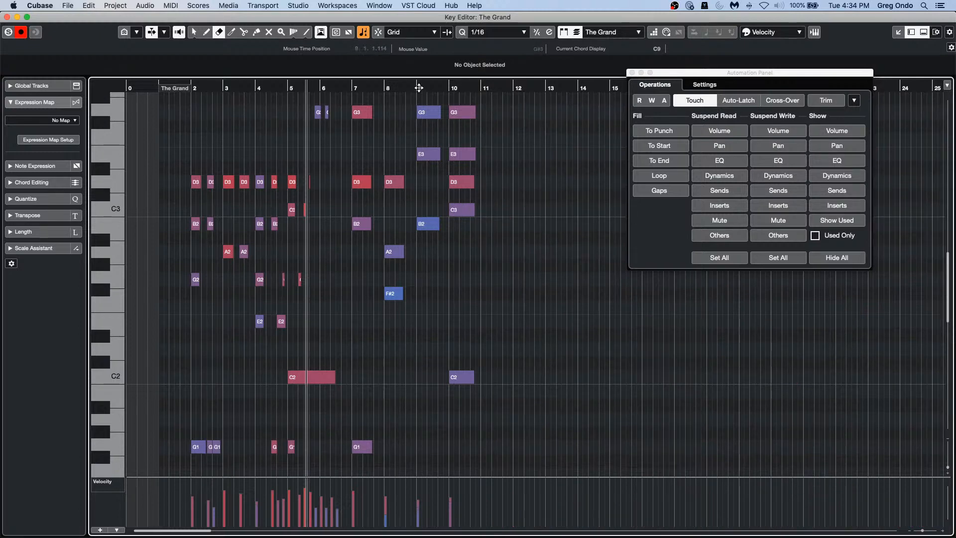
Step: Return to the selection tool, close the Automation Panel, discard a trial bar 9–10 duplicate, close the Key Editor
drag(419, 88, 416, 114)
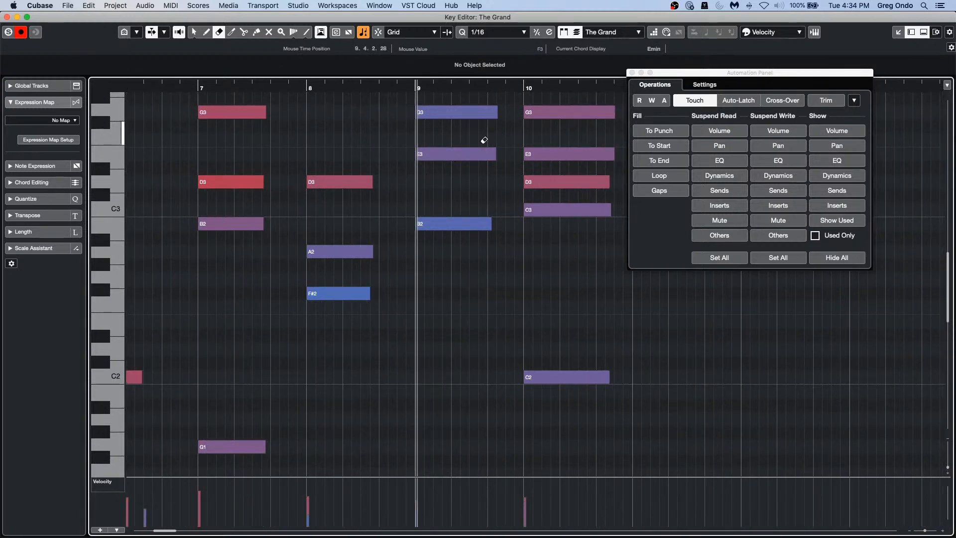
right_click(450, 279)
click(451, 278)
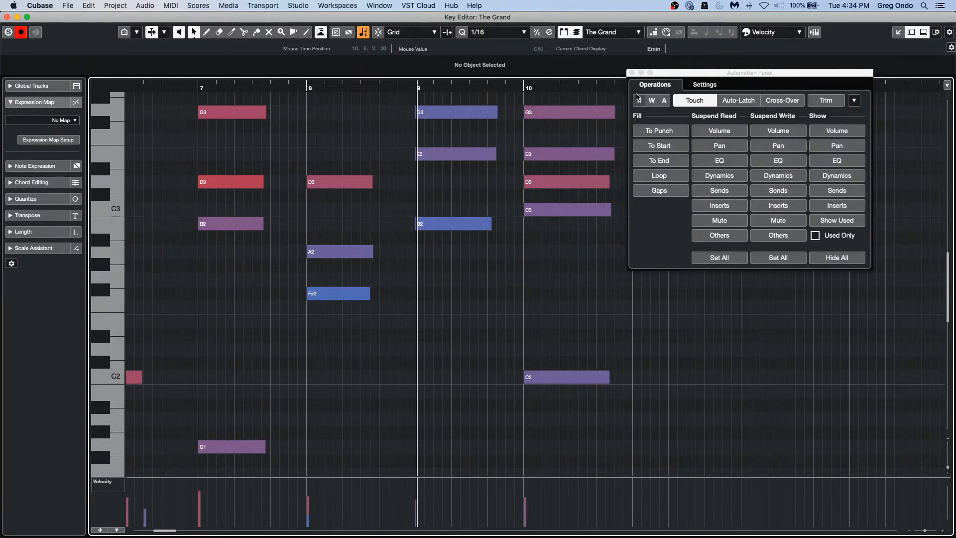
click(632, 73)
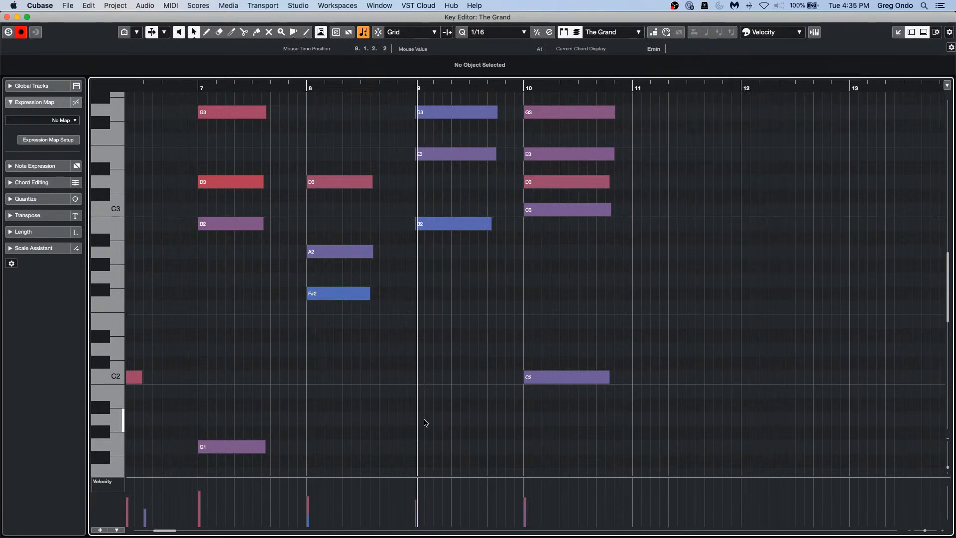
drag(444, 428, 577, 105)
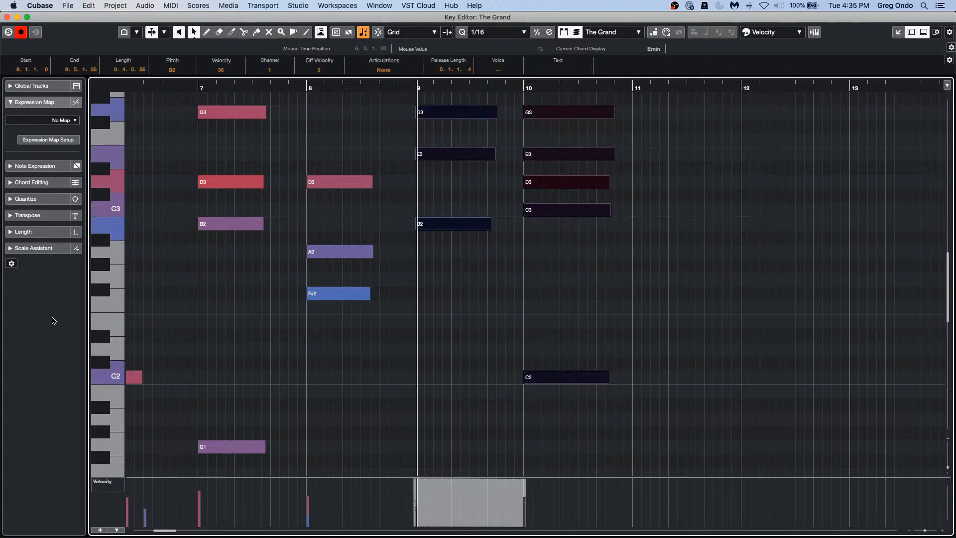
key(alt+d)
key(alt+d)
key(alt+d)
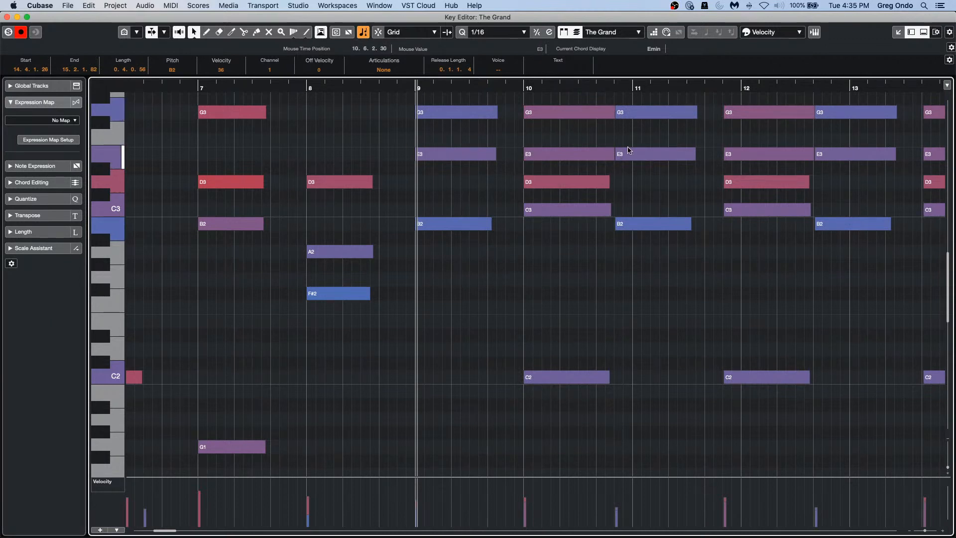
key(Delete)
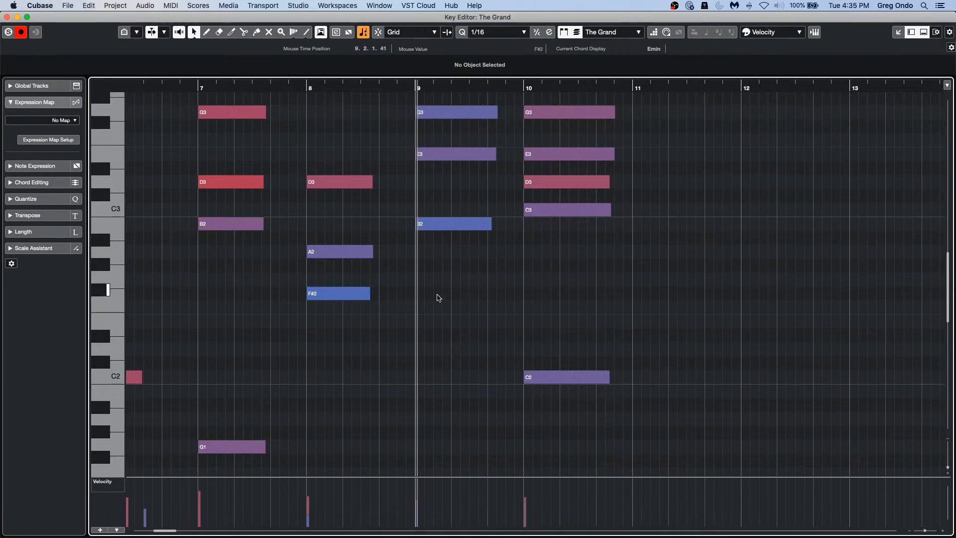
click(7, 17)
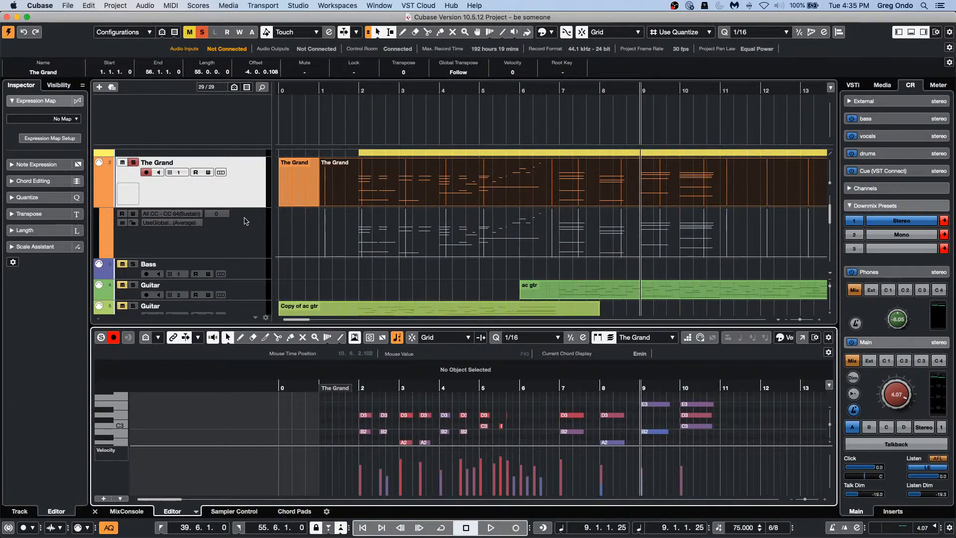
Step: In The Grand's In-Place Editor, range-select bars 9–11 and duplicate them onward several times
double_click(397, 203)
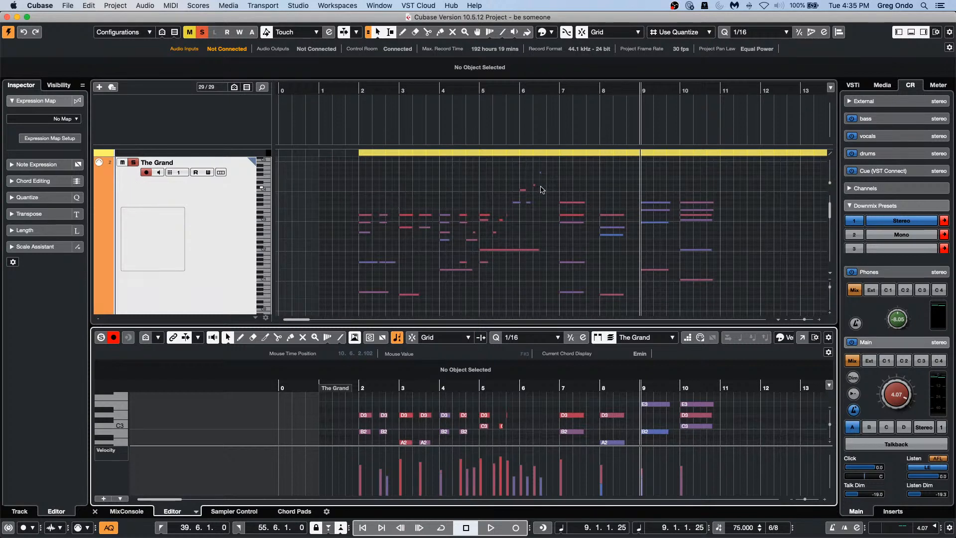
scroll(739, 218, down, 1)
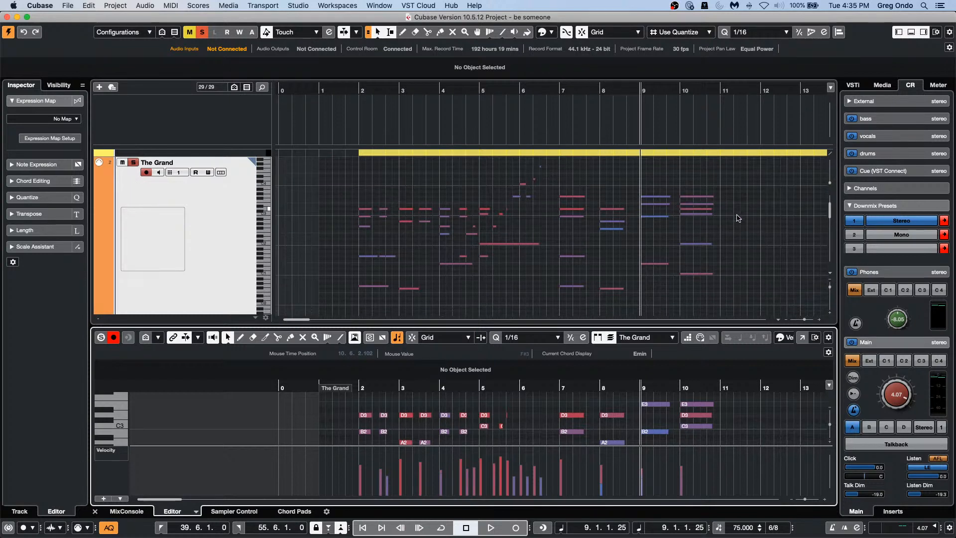
right_click(649, 214)
click(661, 214)
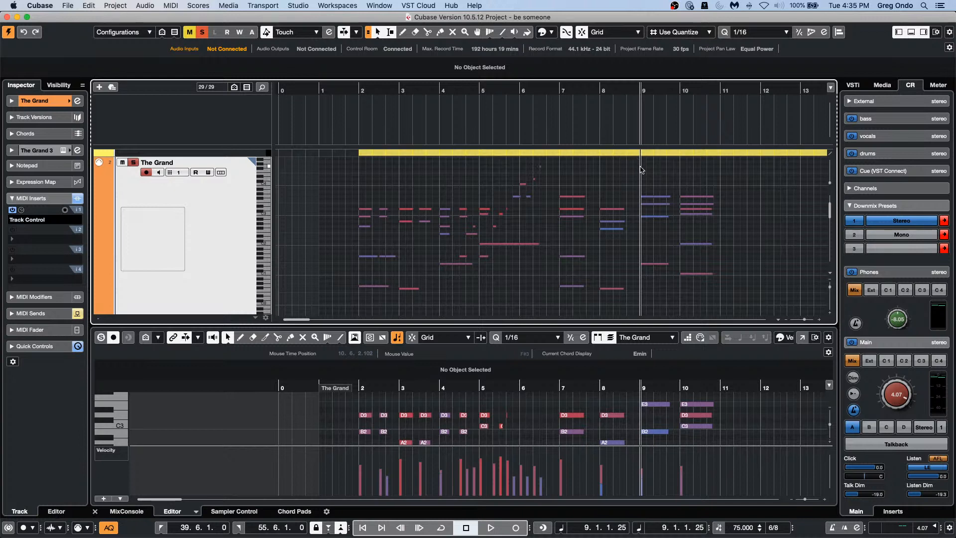
scroll(642, 192, up, 6)
scroll(643, 193, down, 6)
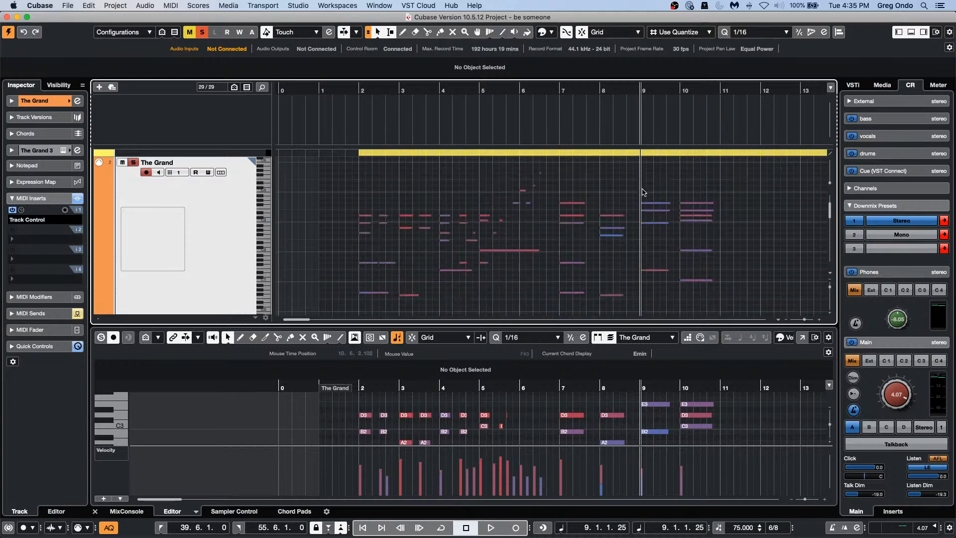
click(377, 32)
click(393, 33)
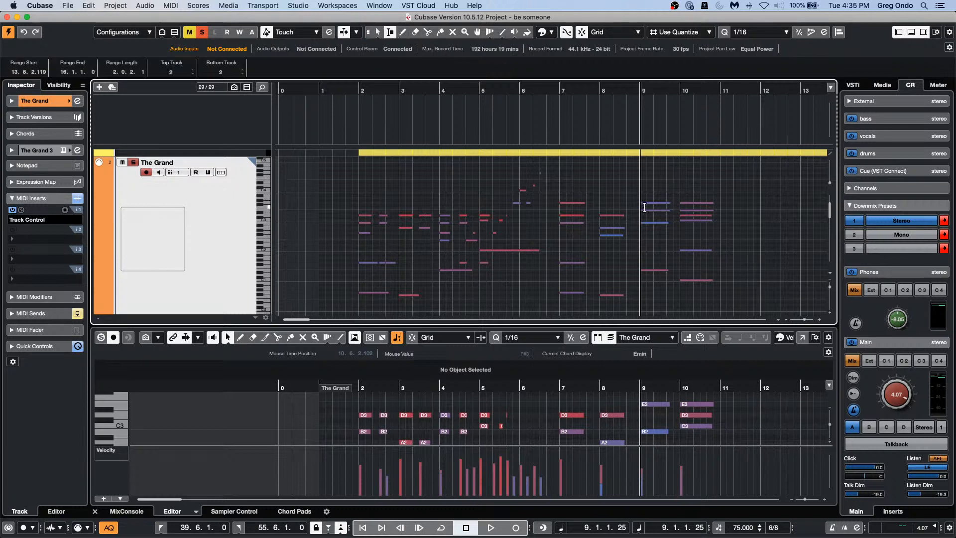
drag(641, 206, 721, 208)
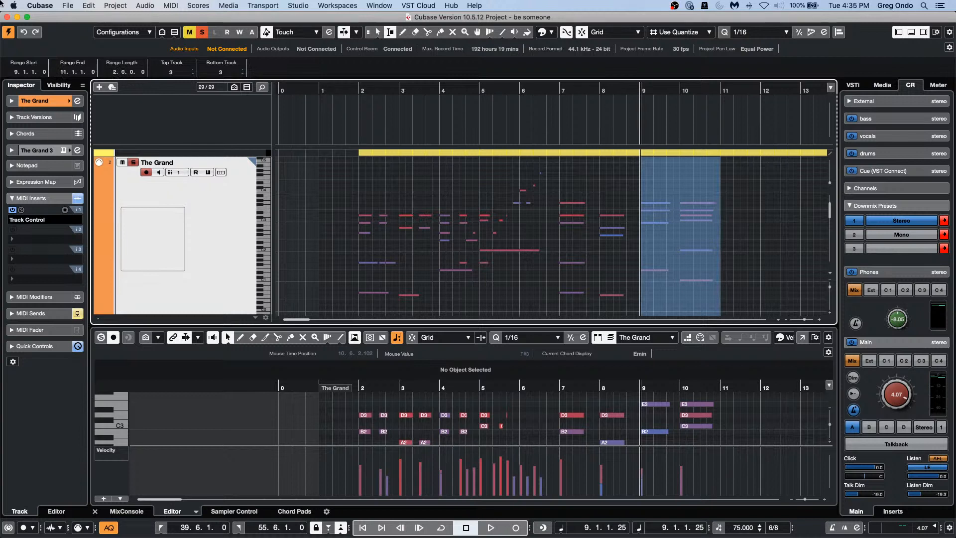
key(super+d)
key(super+d)
key(super+d)
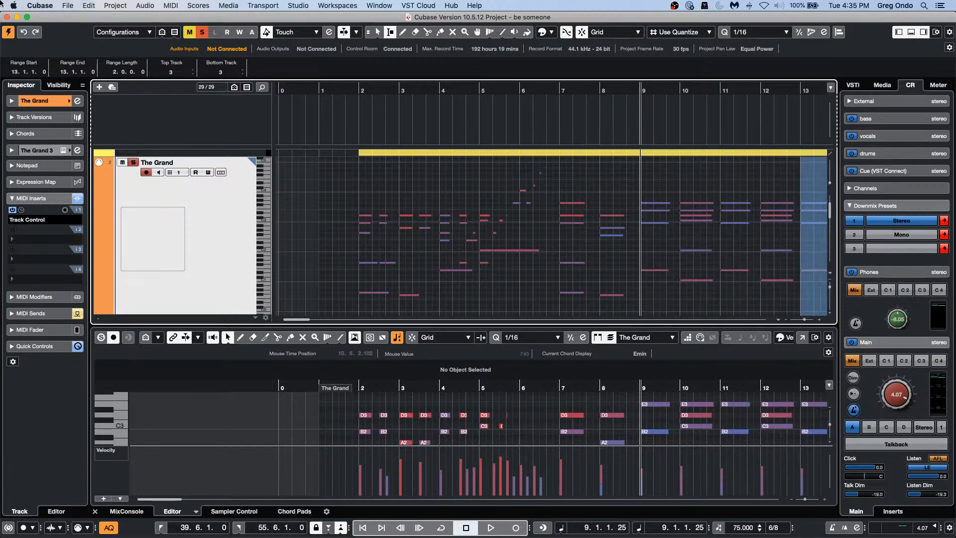
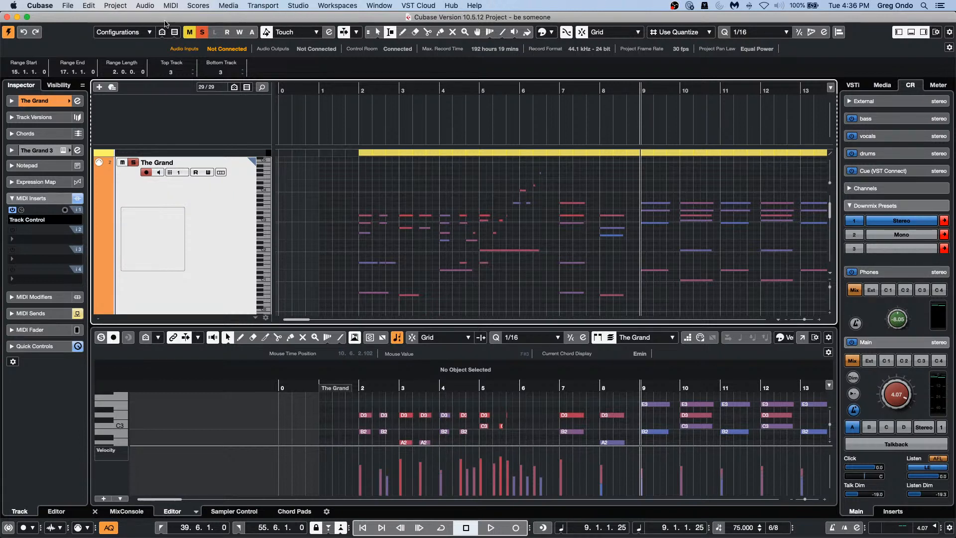
Step: Start a new project, then cancel its setup and return to the current project
click(67, 8)
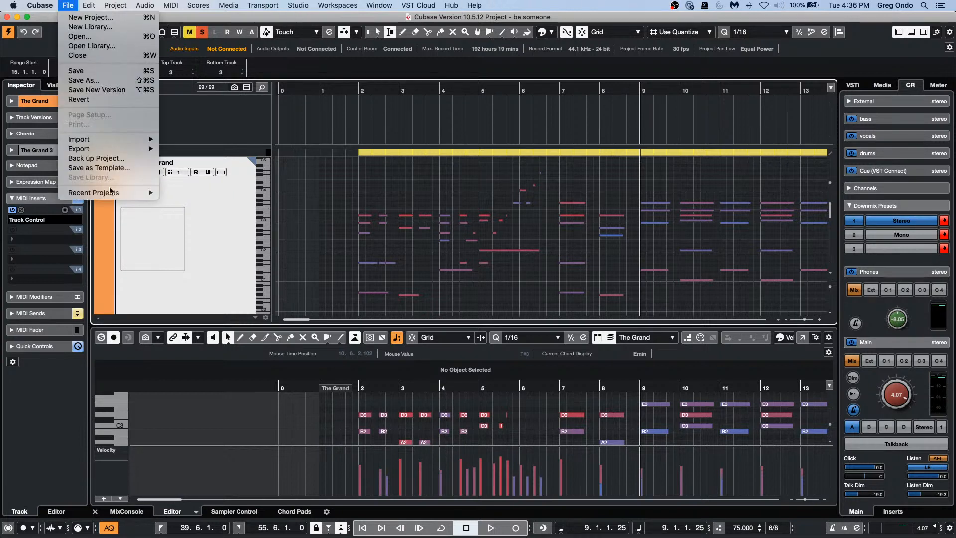
mouse_move(110, 191)
mouse_move(151, 195)
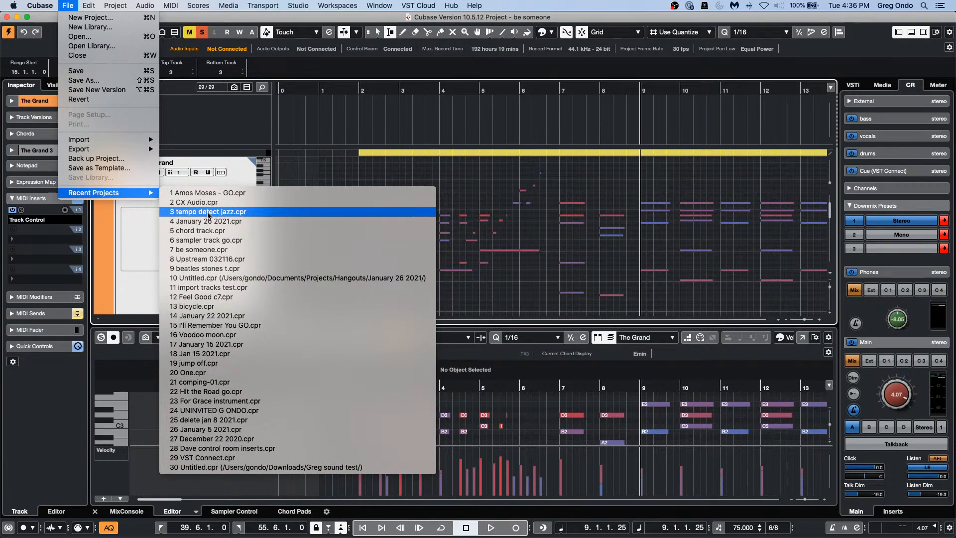
click(78, 20)
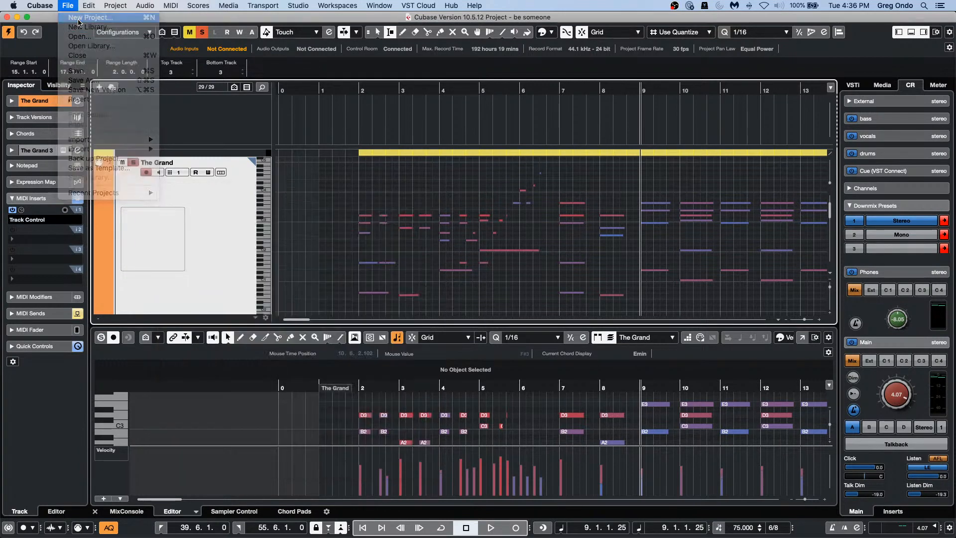
key(Return)
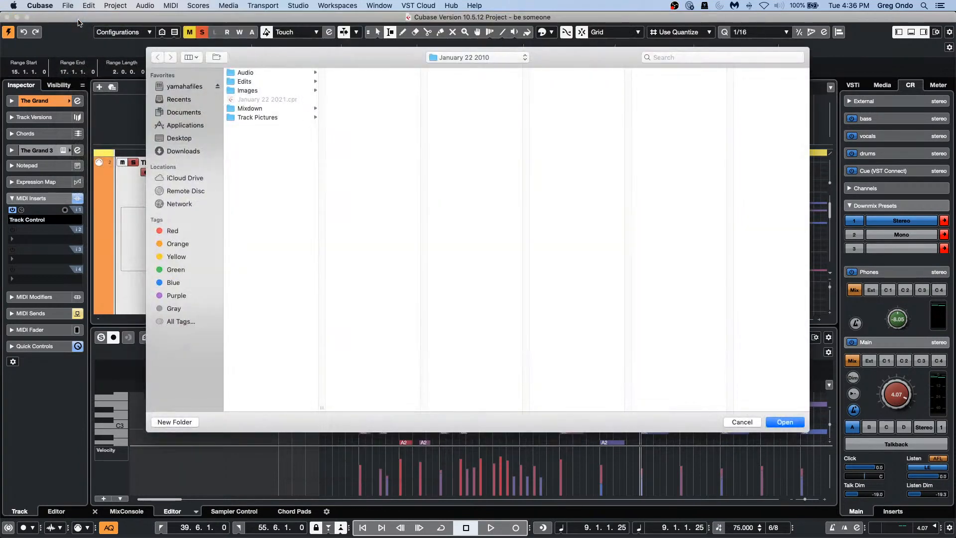
key(Return)
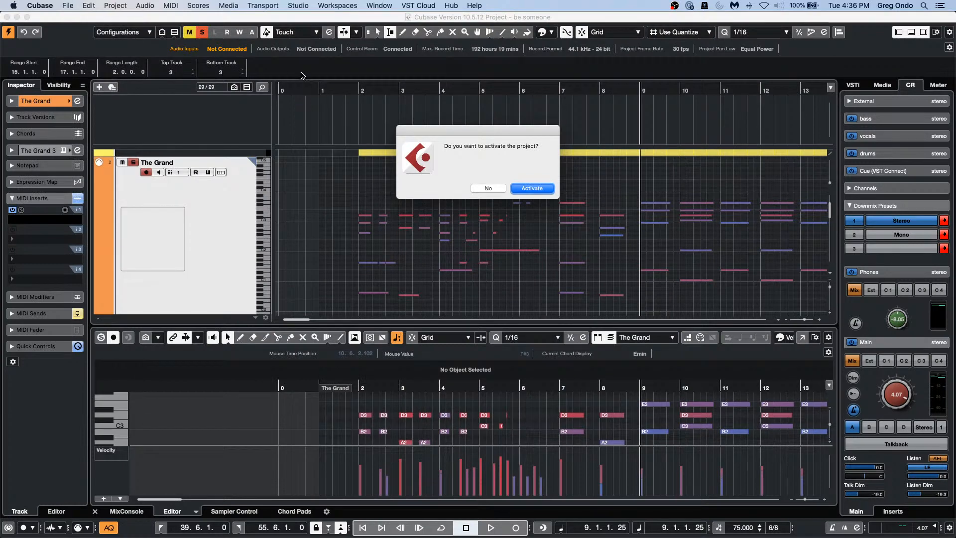
click(532, 188)
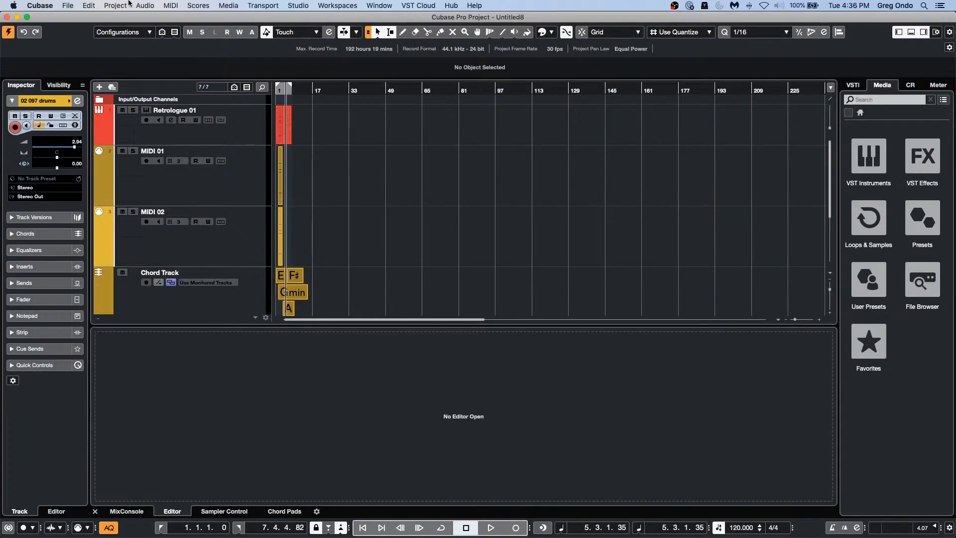
Step: Create a new project from the Empty template and accept the default project location
click(66, 6)
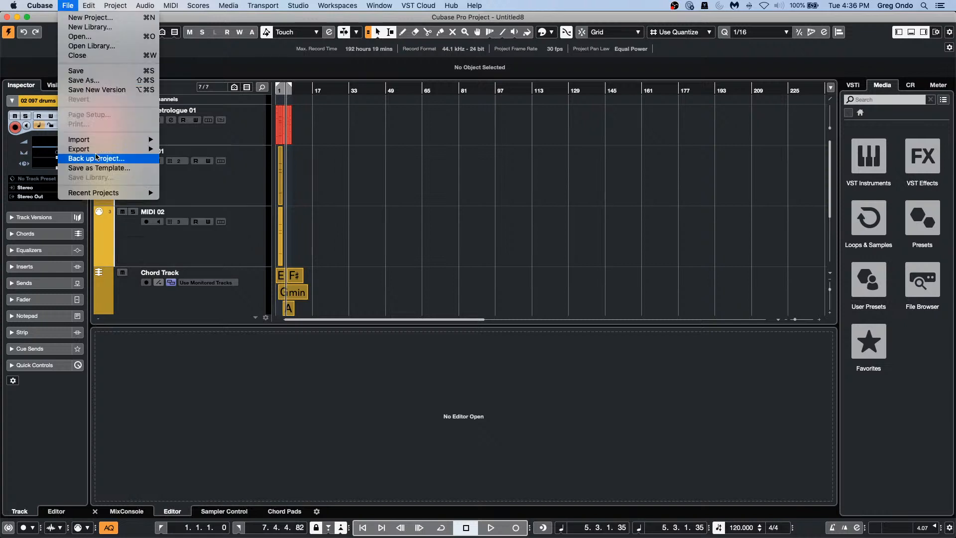
click(63, 17)
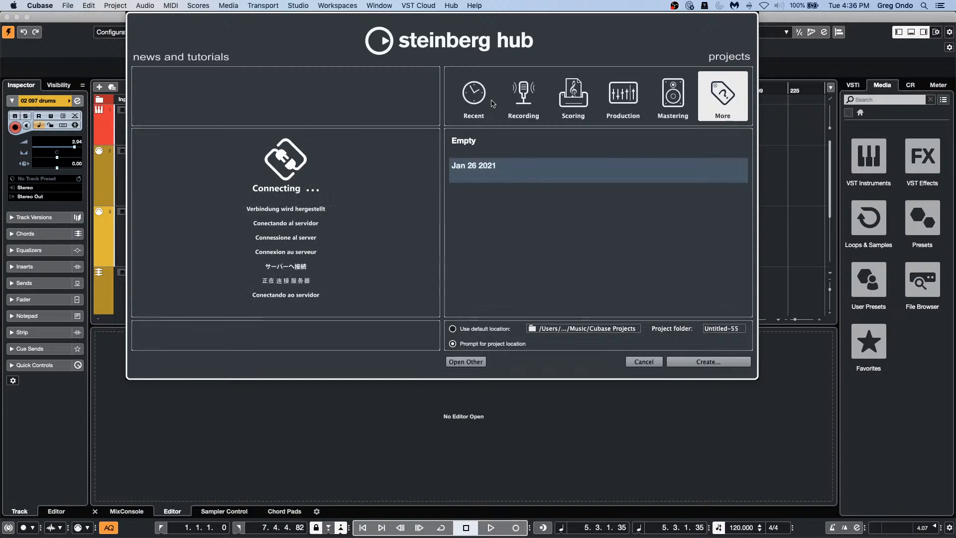
click(486, 147)
double_click(485, 149)
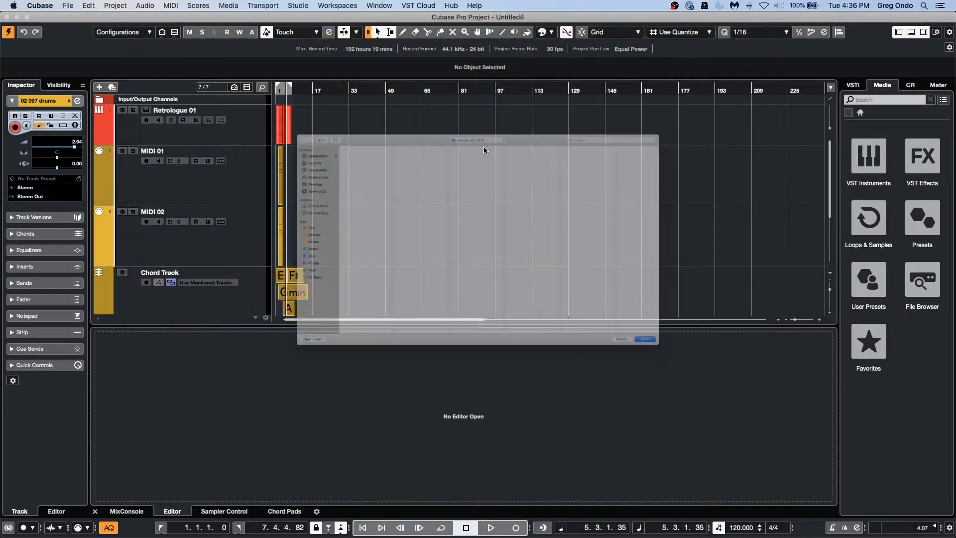
key(Return)
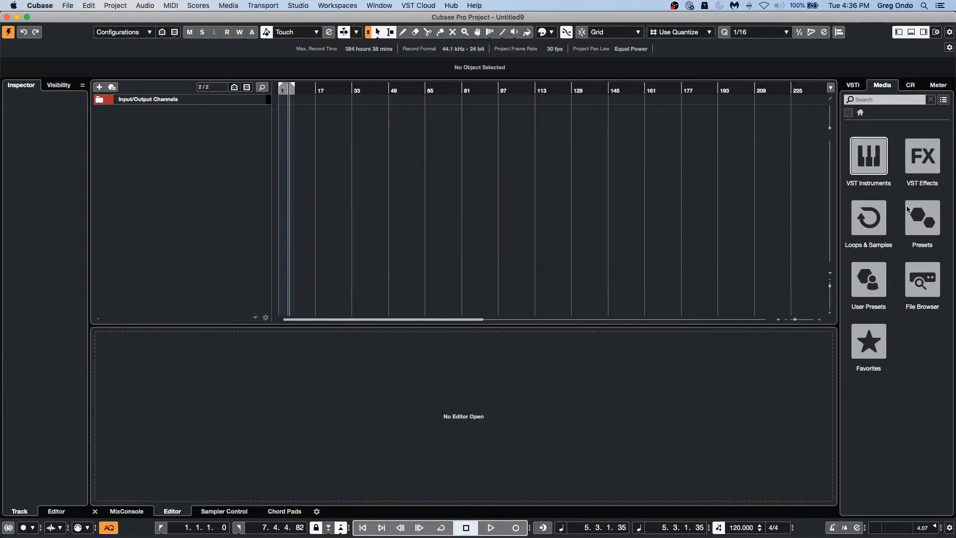
Step: Drag the 02 175 drums01 loop from DrumLoops into the project, placed at bar 1
click(869, 225)
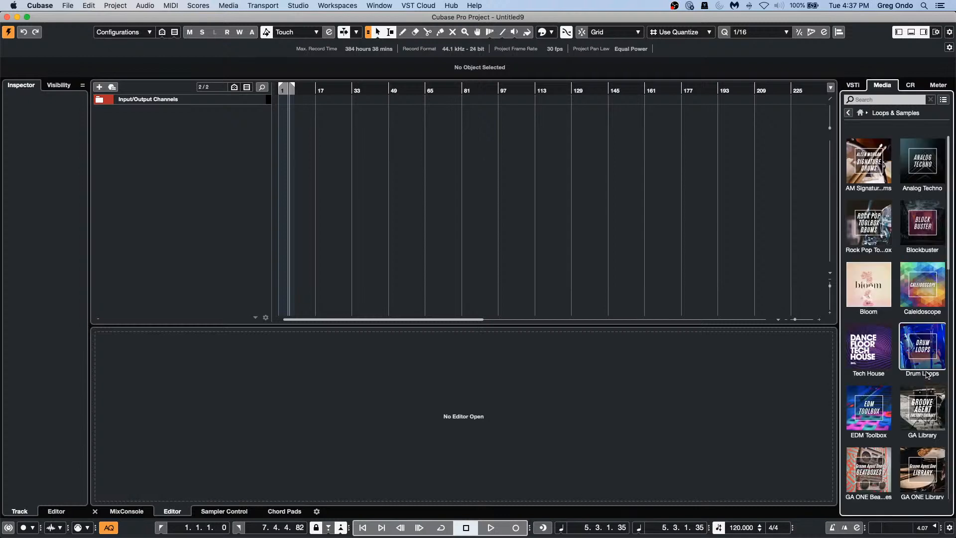
click(922, 348)
click(904, 100)
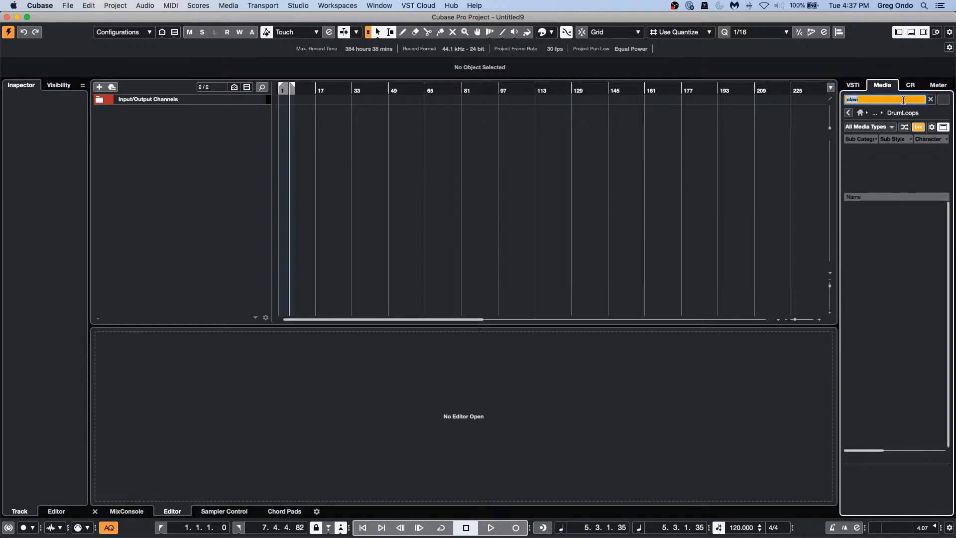
key(BackSpace)
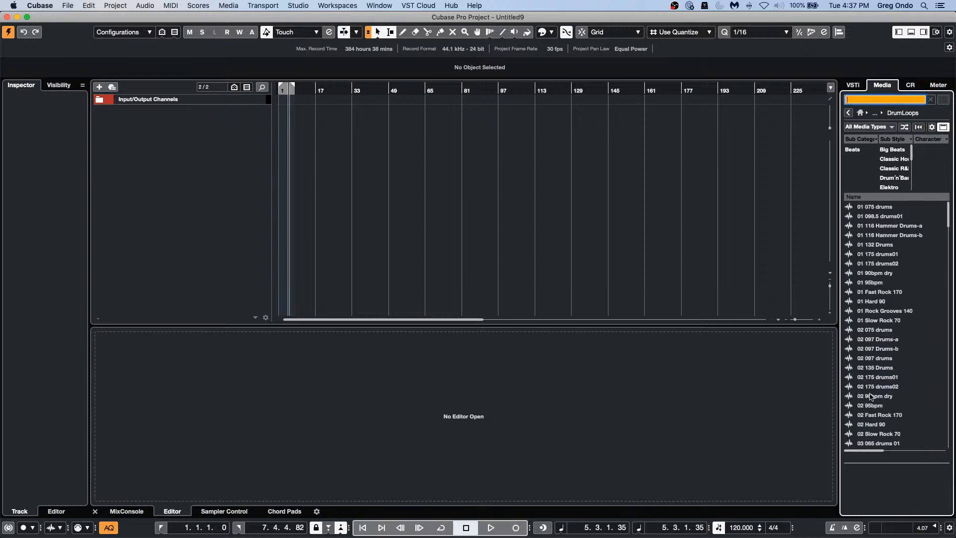
click(880, 378)
drag(835, 348, 318, 132)
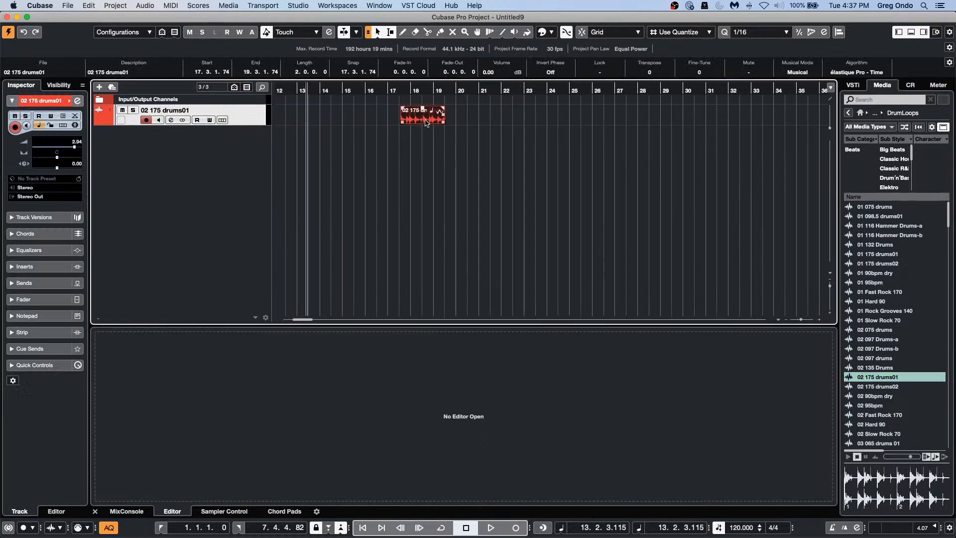
drag(427, 123, 251, 155)
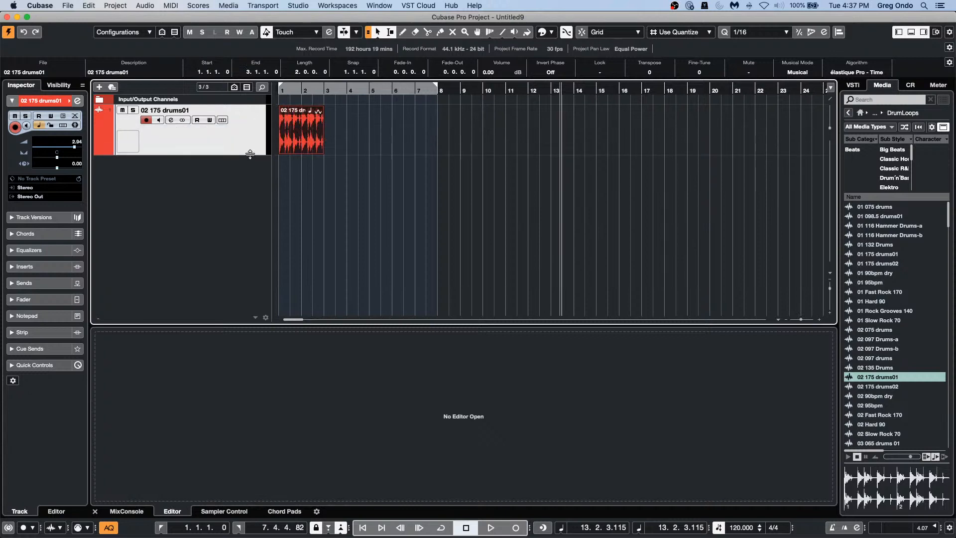
click(295, 89)
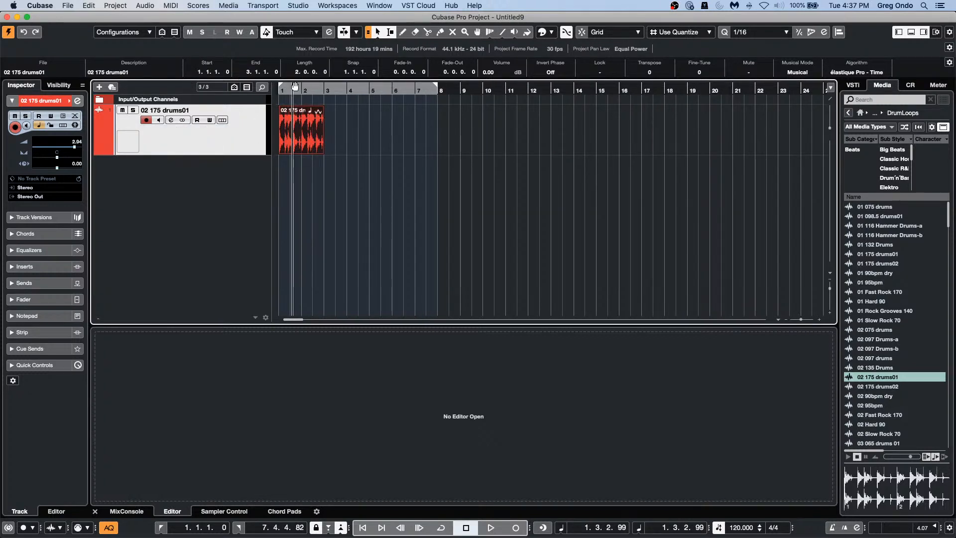
Step: Add a ruler track and set its display format to Seconds
right_click(232, 98)
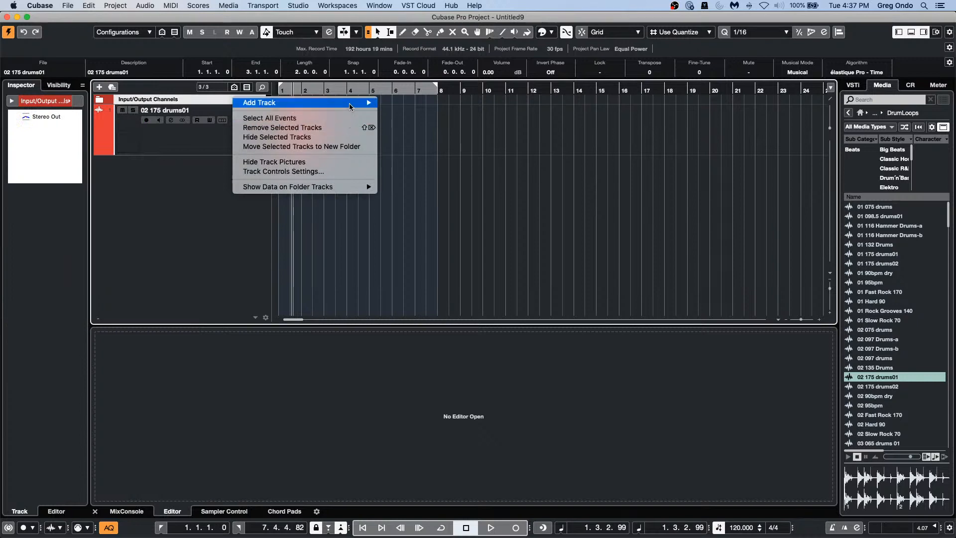
mouse_move(350, 106)
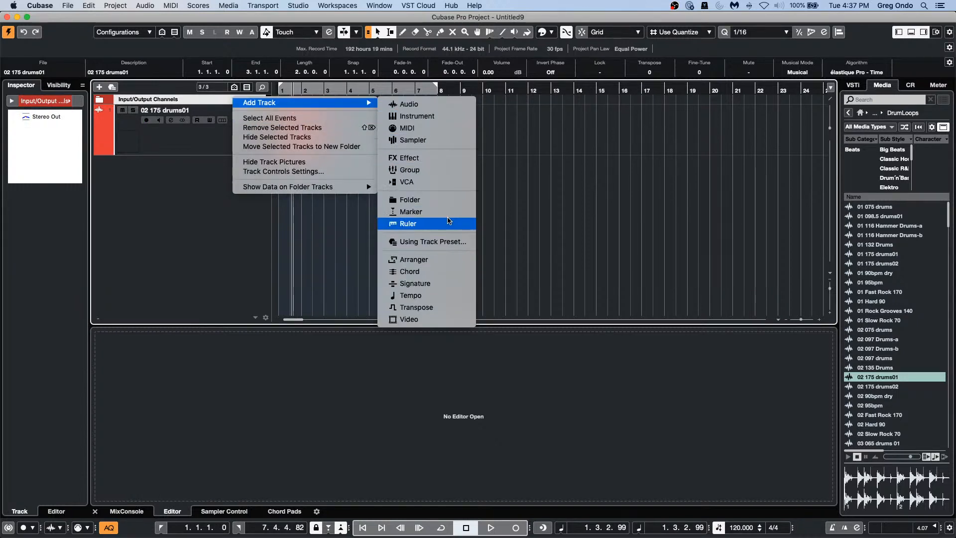
click(415, 224)
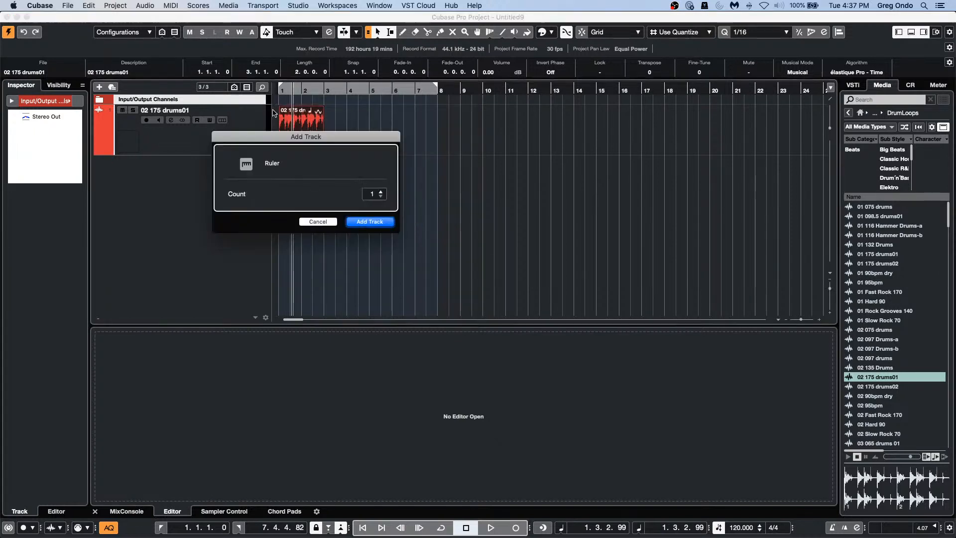
click(368, 222)
click(155, 110)
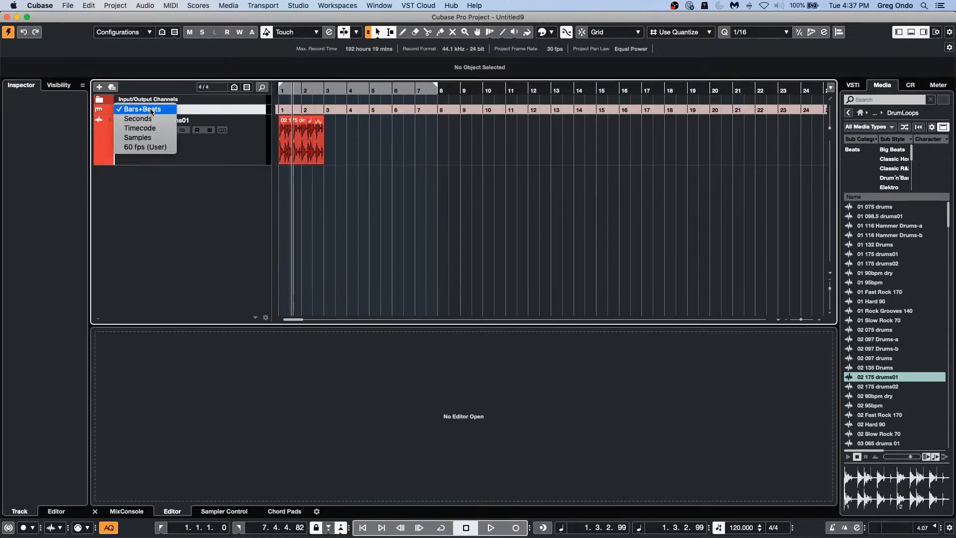
click(155, 118)
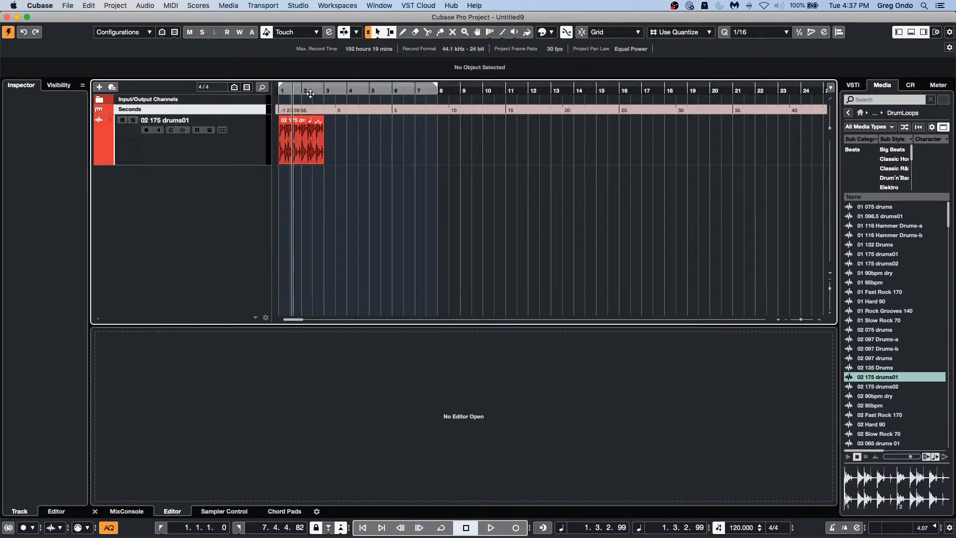
Step: Return the playhead to the project start, zoom in, and bring up Project Setup
drag(310, 93, 115, 78)
key(h)
key(h)
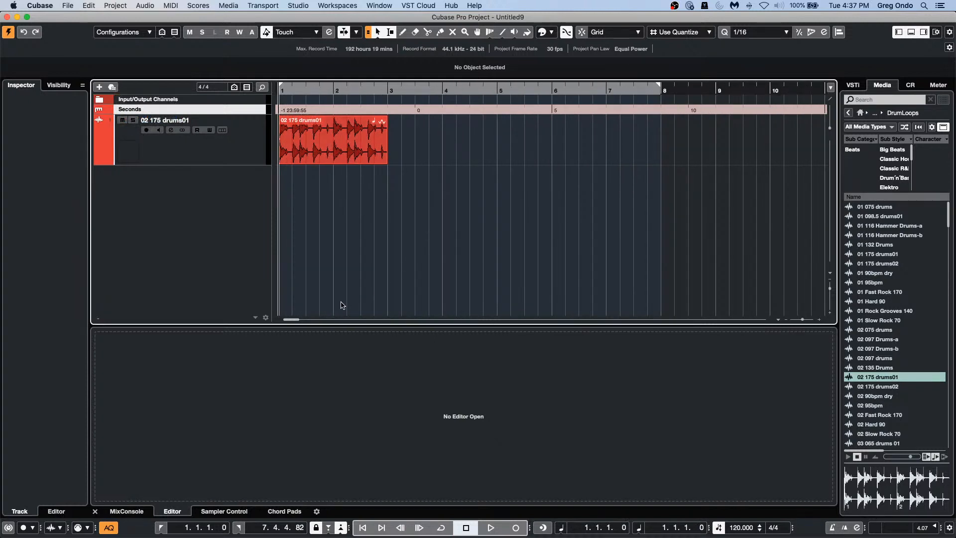
key(shift+s)
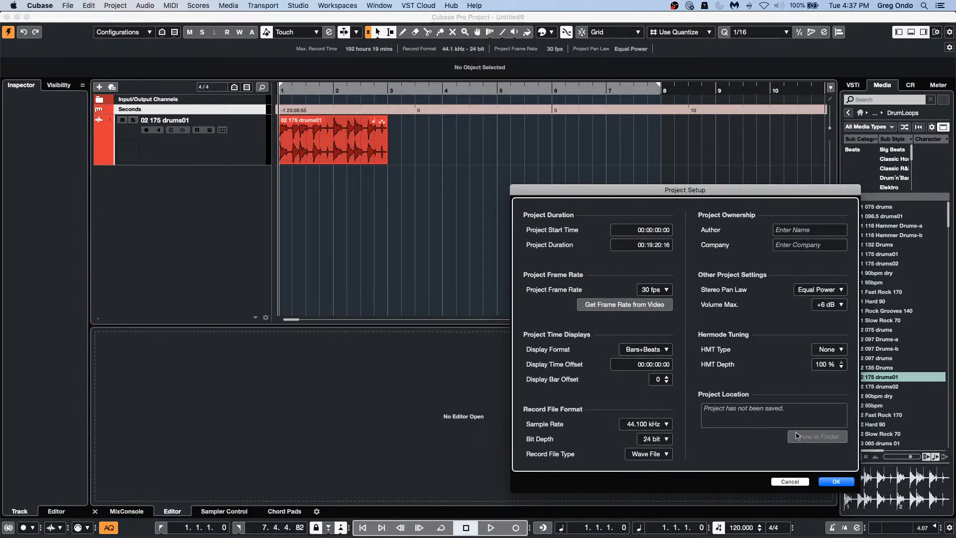
Step: Apply the time offset keeping timecode positions, then add the 02 Fast Rock 170 loop as a track
click(836, 482)
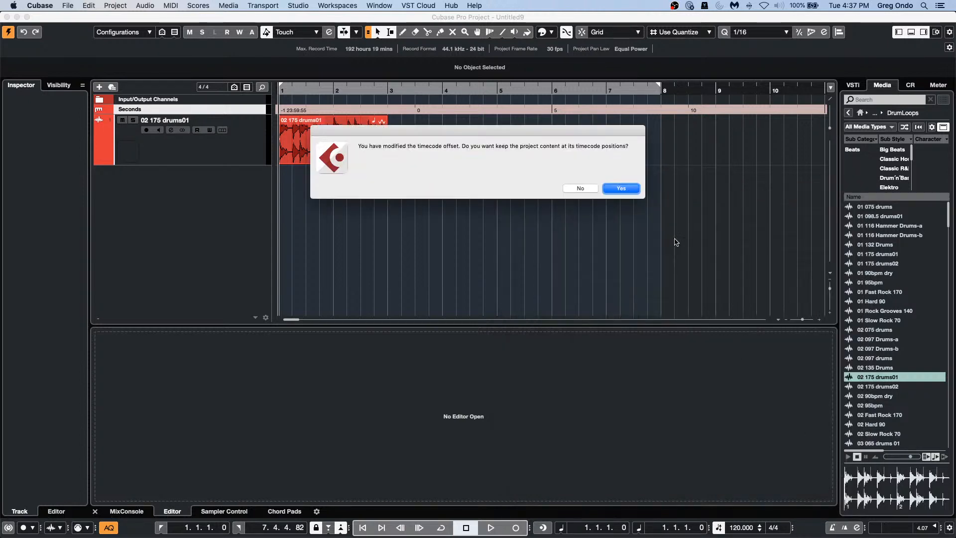
click(627, 190)
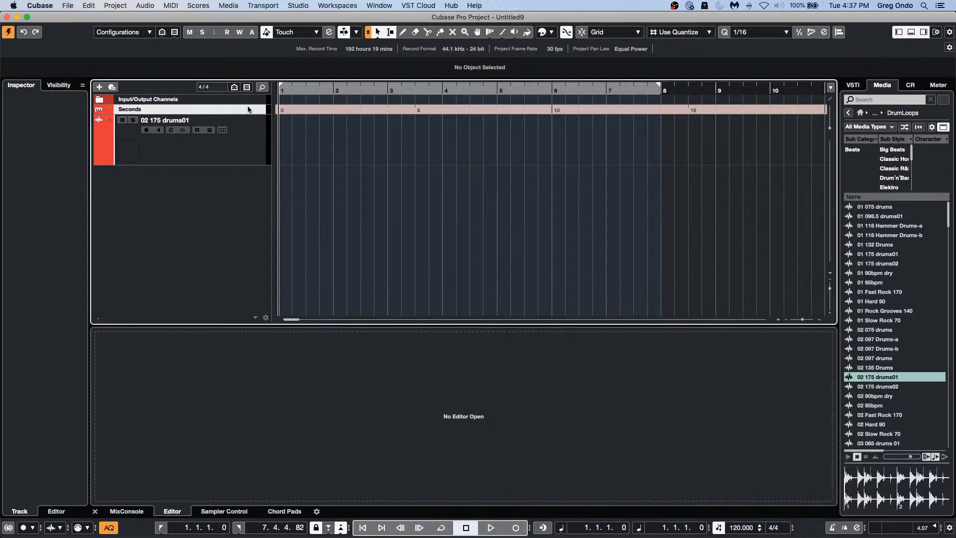
drag(335, 90, 348, 35)
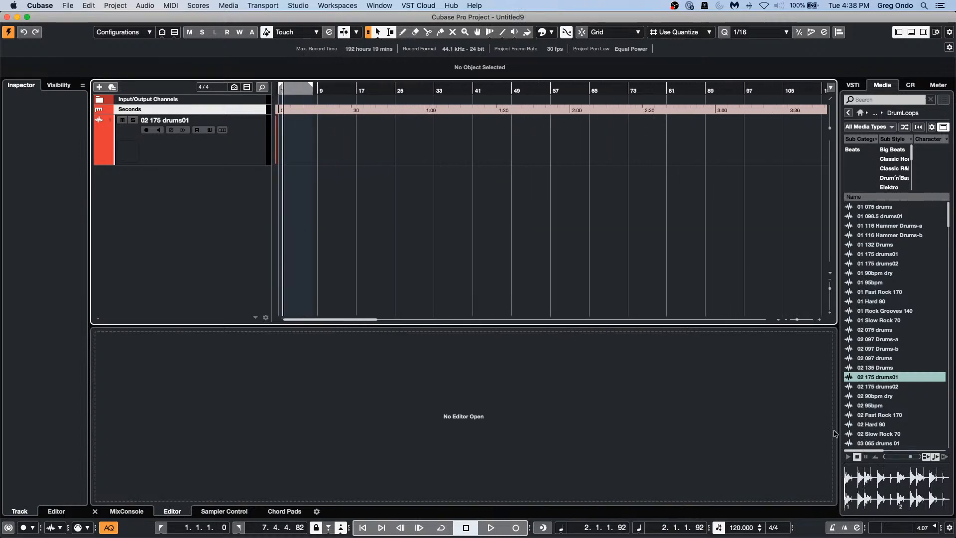
double_click(880, 415)
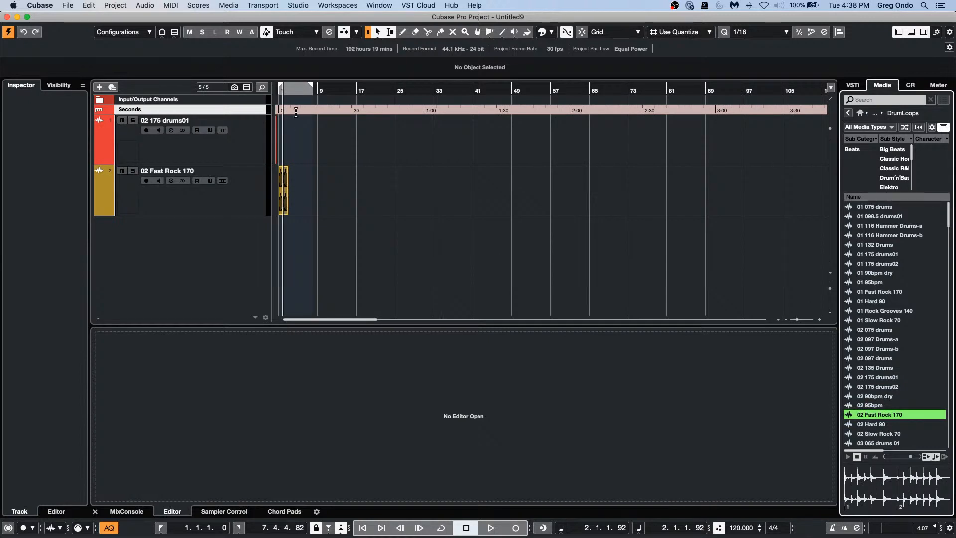
Step: Turn on Cycle, zoom in, select the 02 Fast Rock 170 event, and open Project Setup
click(298, 89)
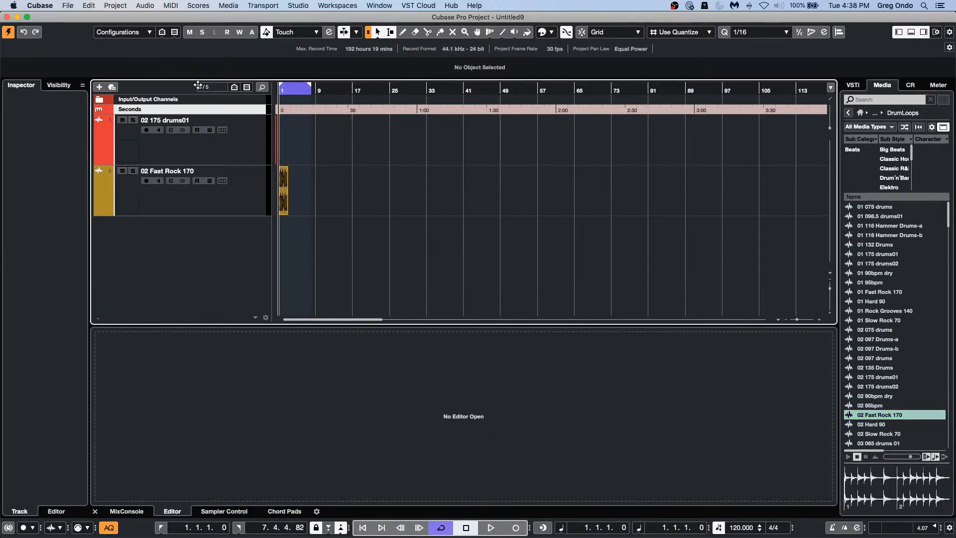
key(h)
key(h)
key(h)
key(h)
key(h)
key(h)
key(h)
key(h)
key(h)
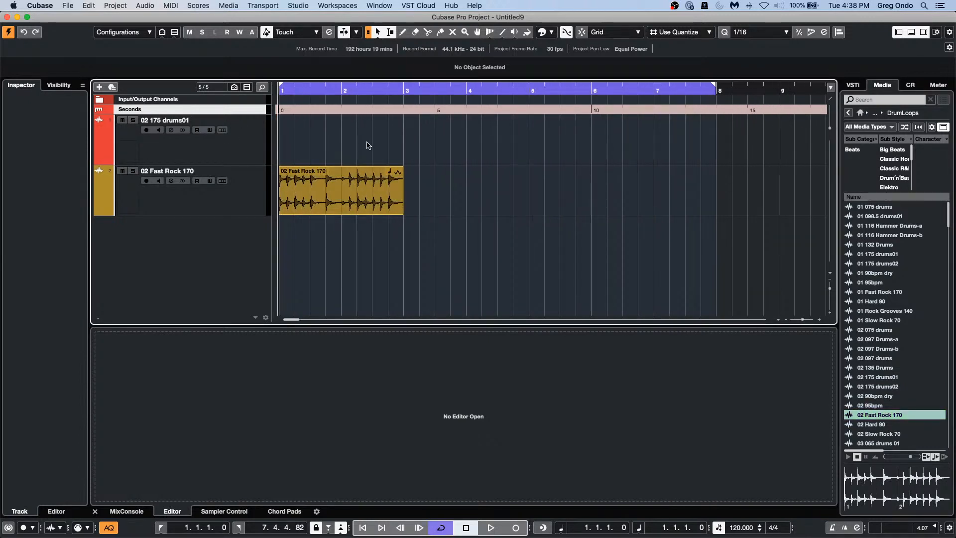
click(326, 198)
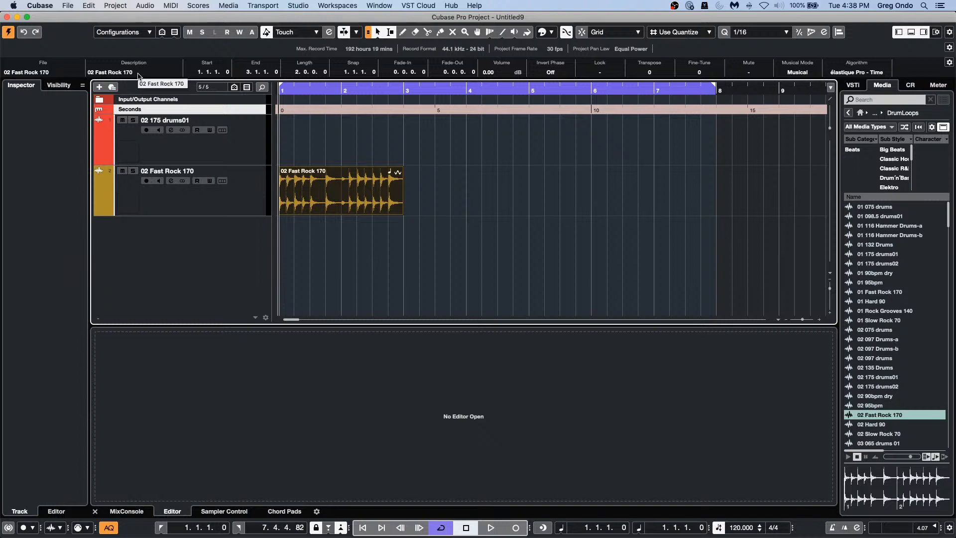
key(shift+s)
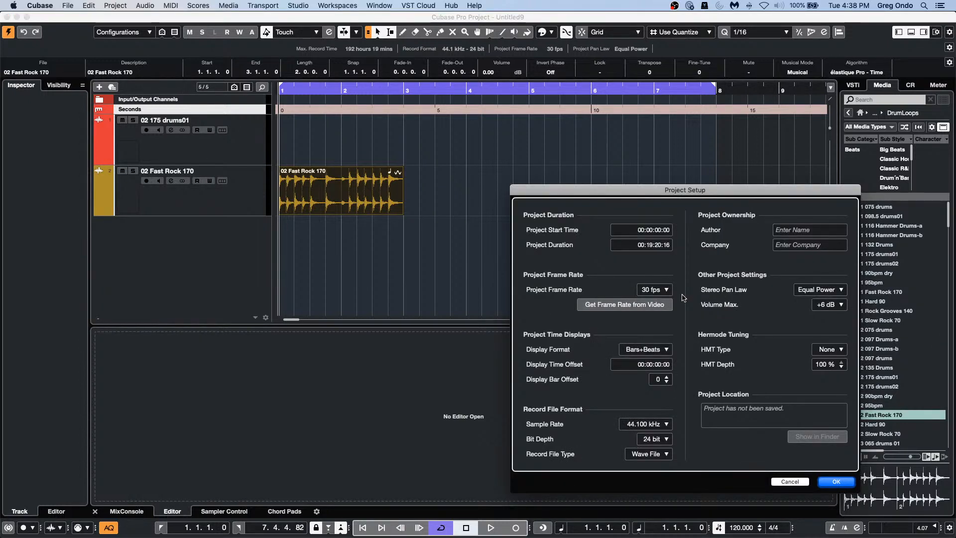
Step: Try Seconds, return the display format to Bars+Beats, and apply bar offset 8 keeping bar positions
click(658, 349)
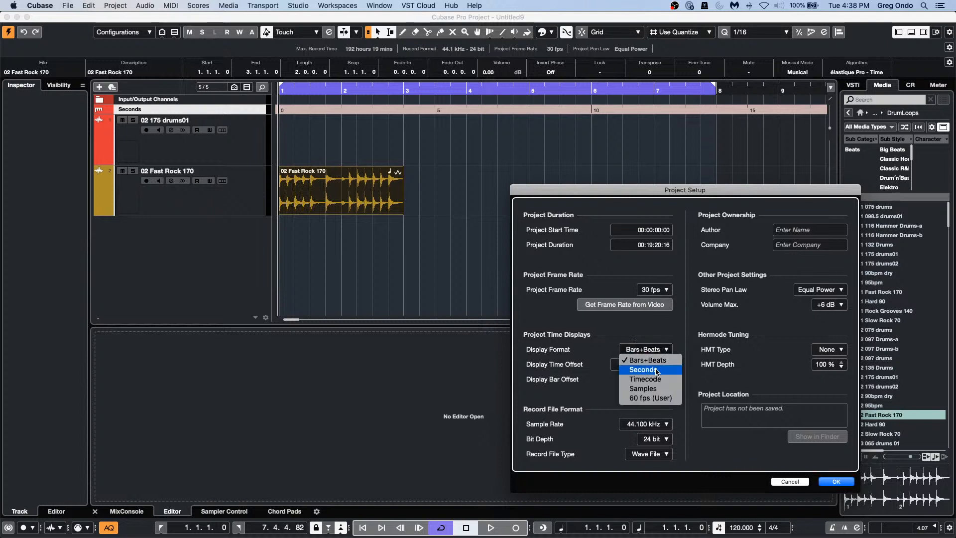
click(657, 370)
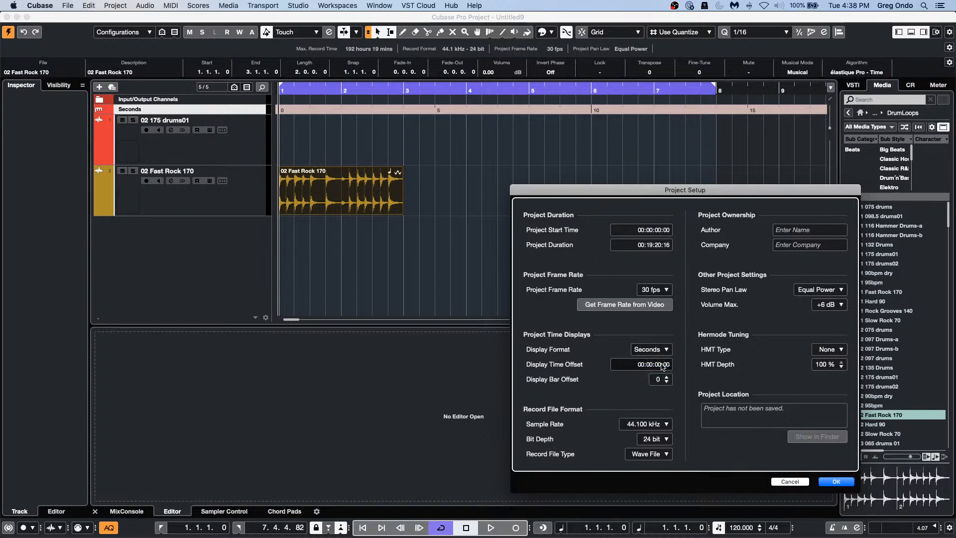
click(657, 365)
click(667, 350)
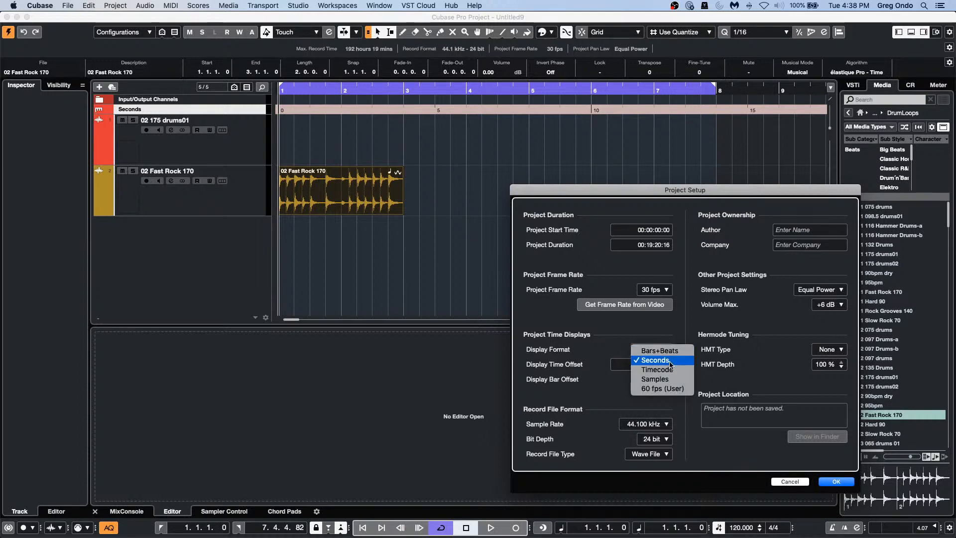
click(670, 363)
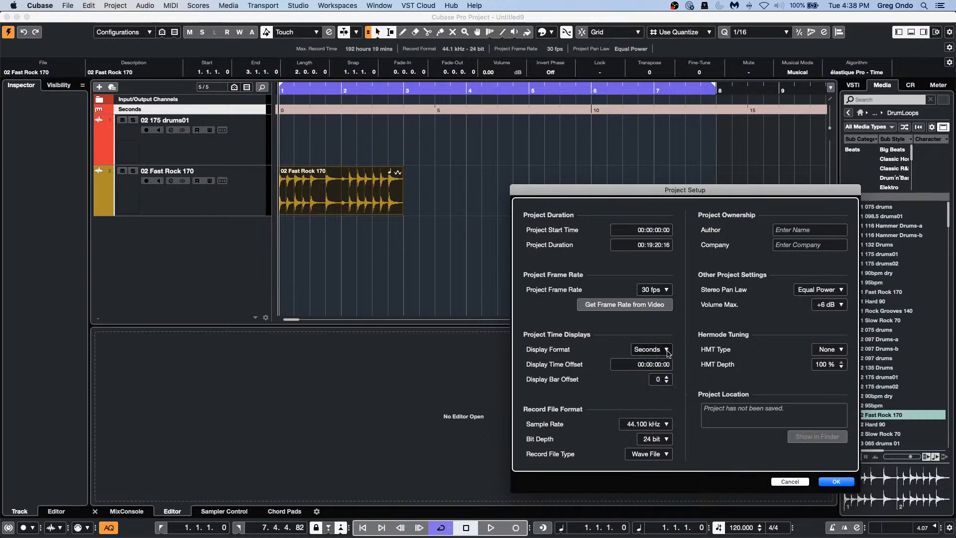
click(667, 351)
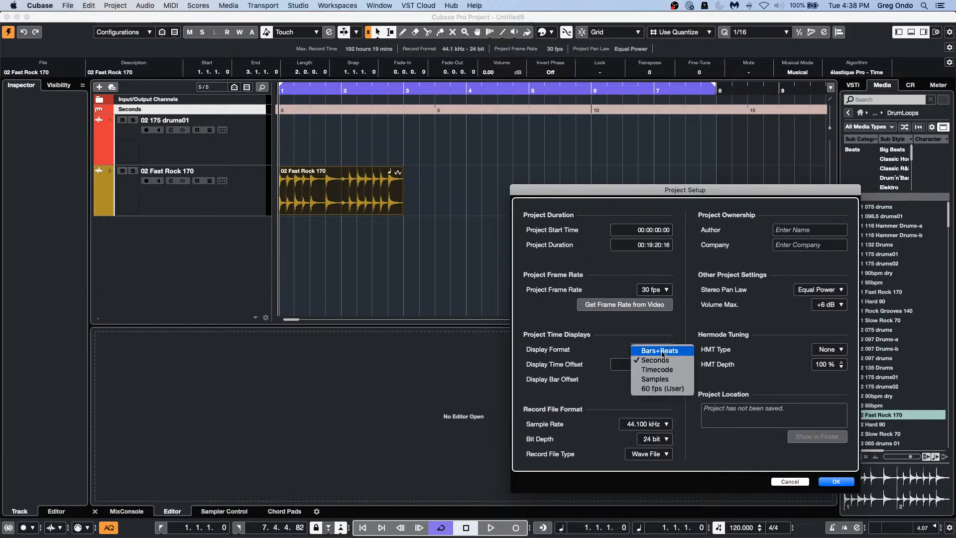
click(665, 350)
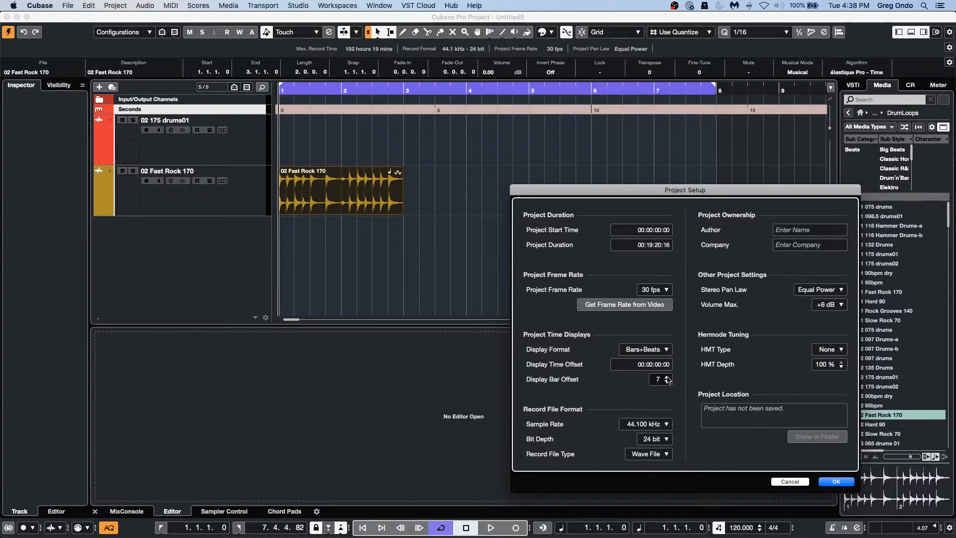
click(849, 482)
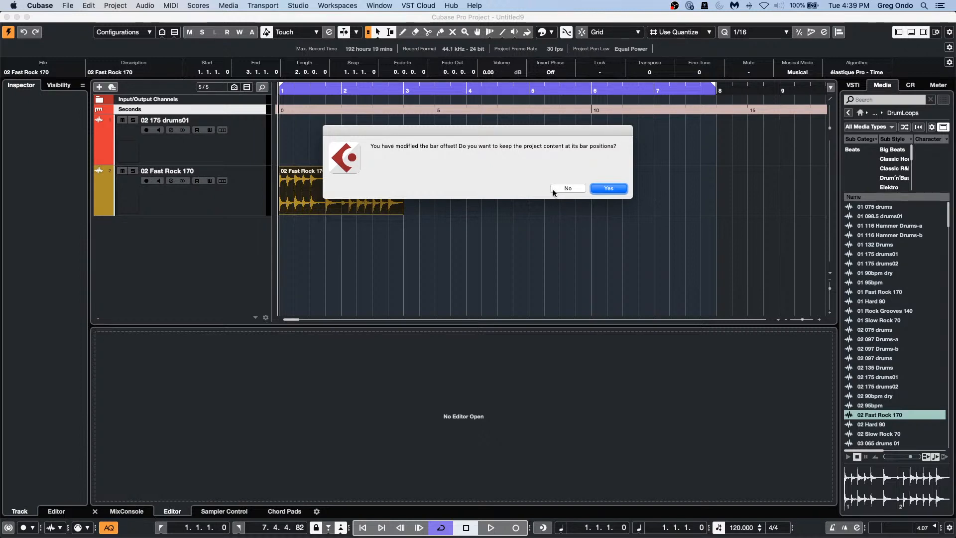
click(608, 188)
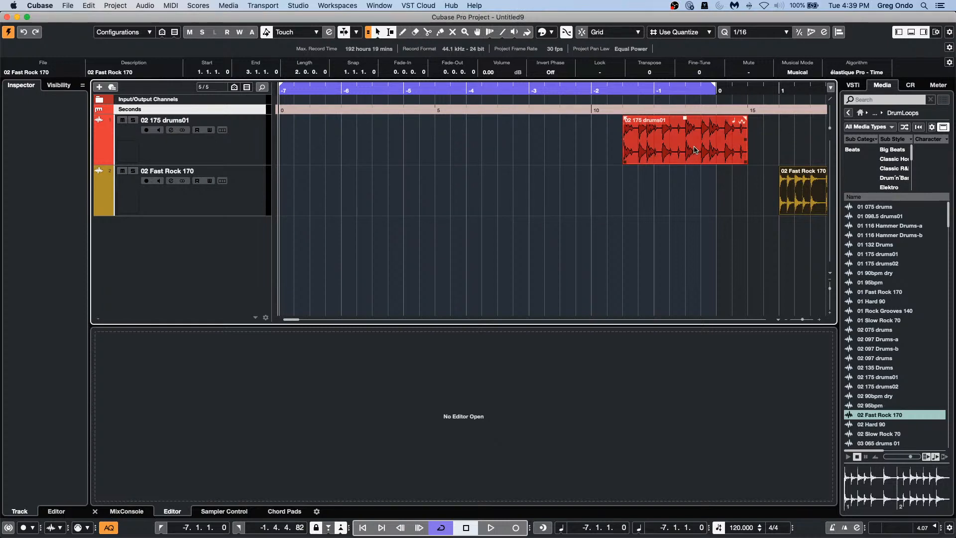
Step: Place the project cursor just before bar 1, with the timeline zoomed out
click(769, 89)
drag(769, 89, 766, 64)
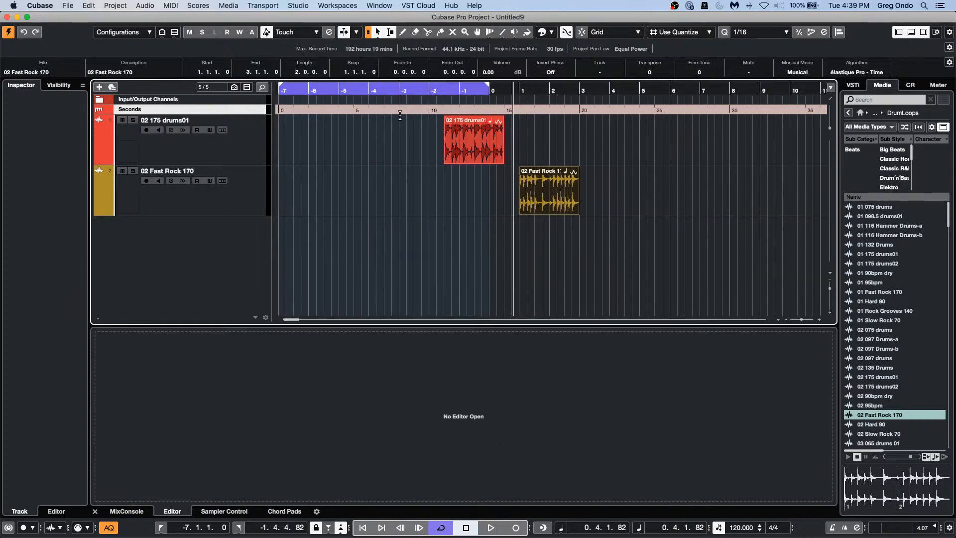
click(518, 90)
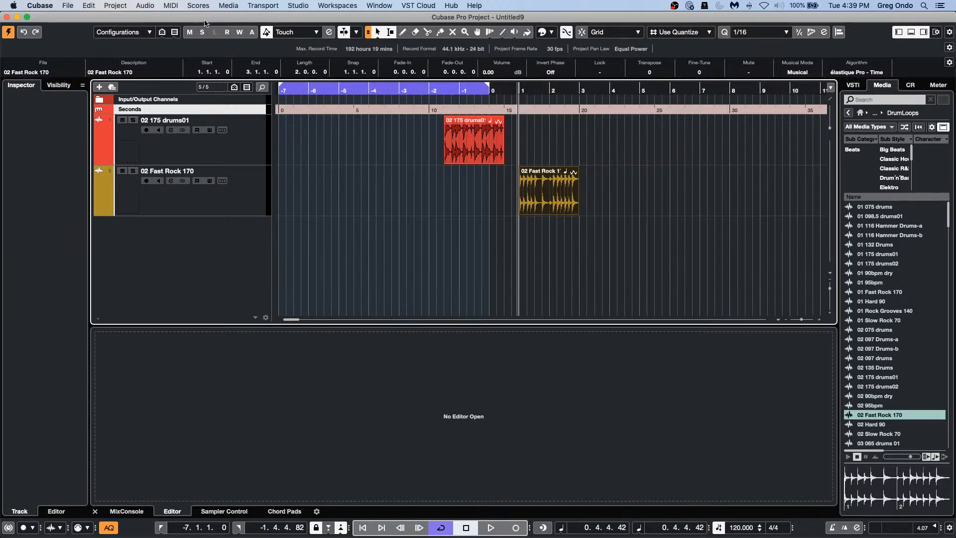
Step: Browse the Audio, Project and Transport menus without choosing a command
click(147, 6)
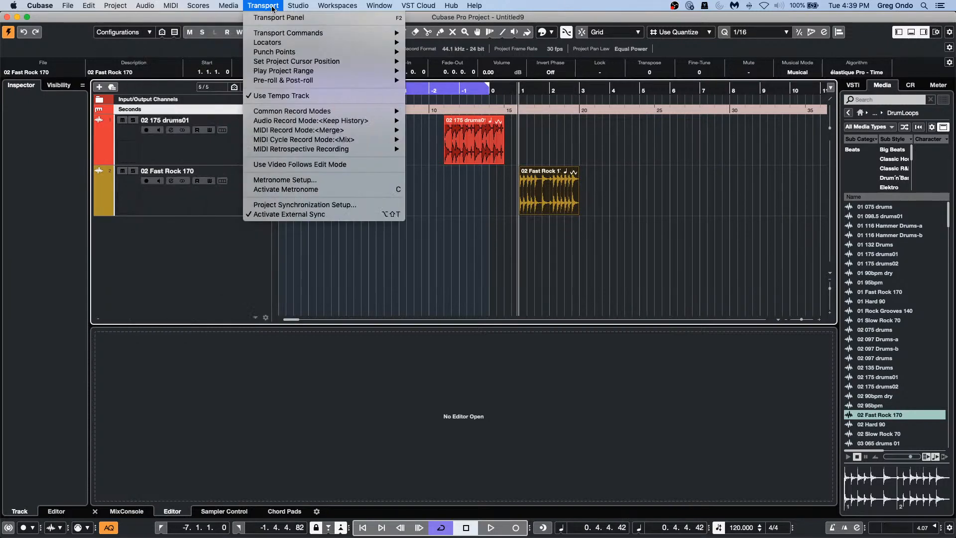
mouse_move(267, 8)
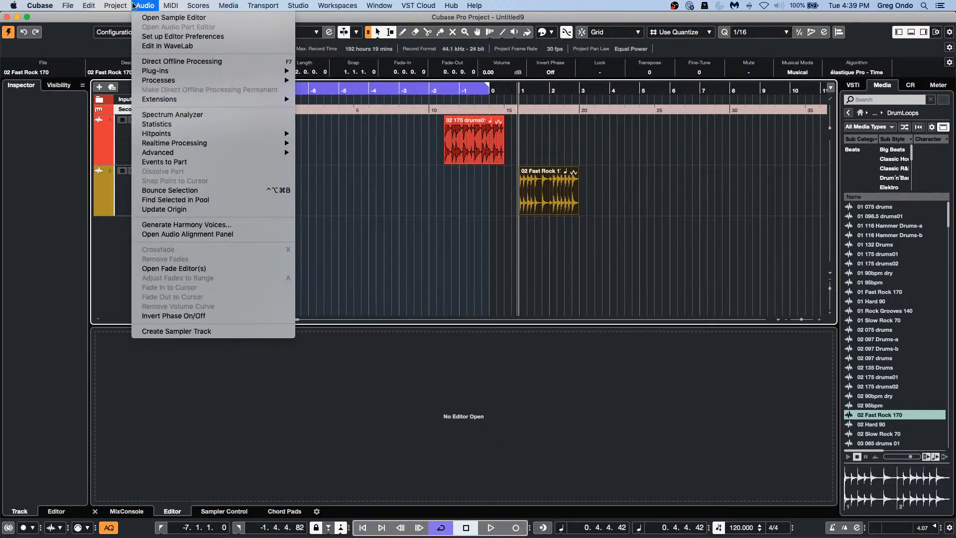
mouse_move(112, 5)
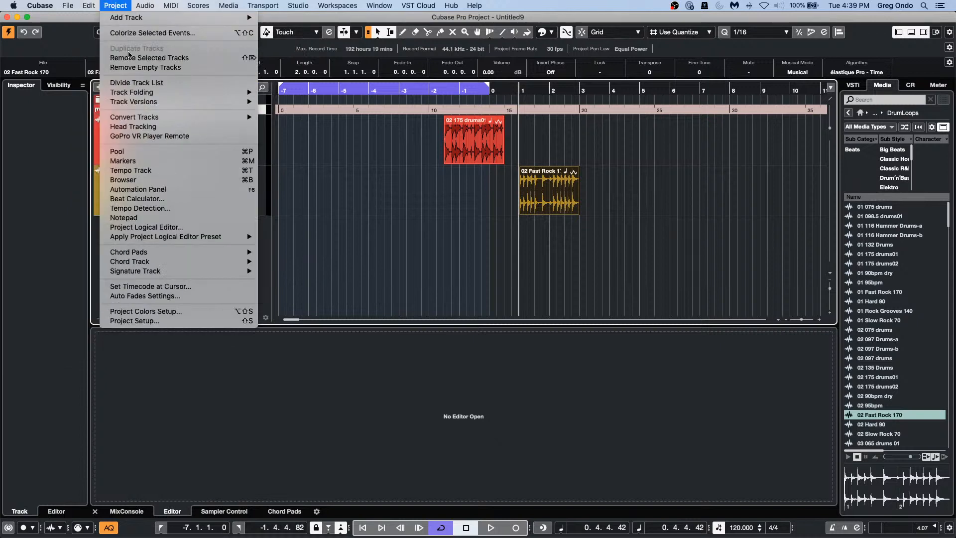
mouse_move(152, 270)
click(297, 178)
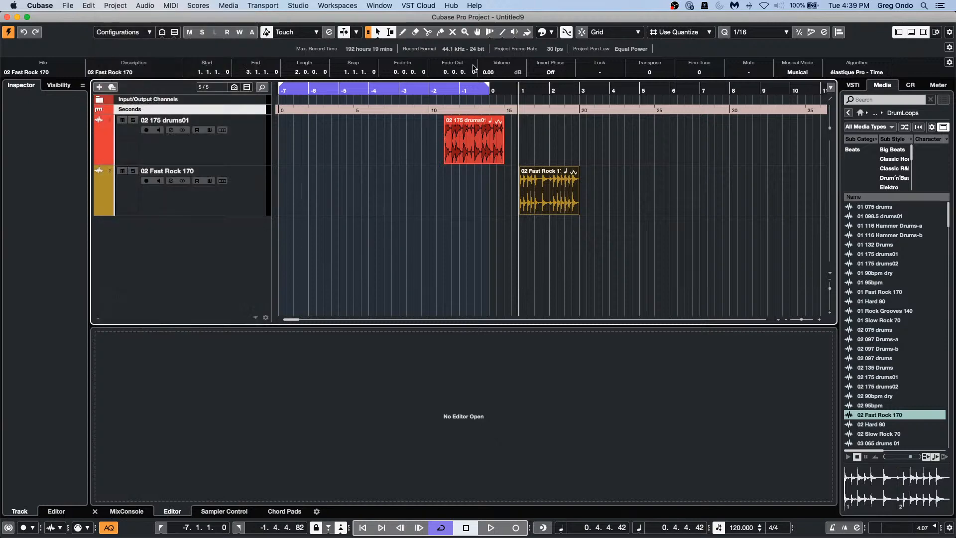
click(119, 7)
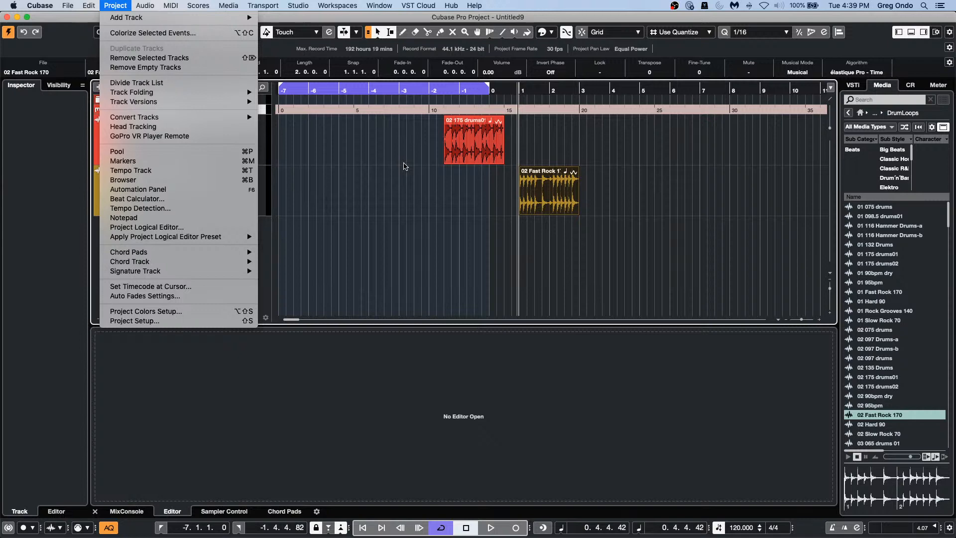
mouse_move(305, 4)
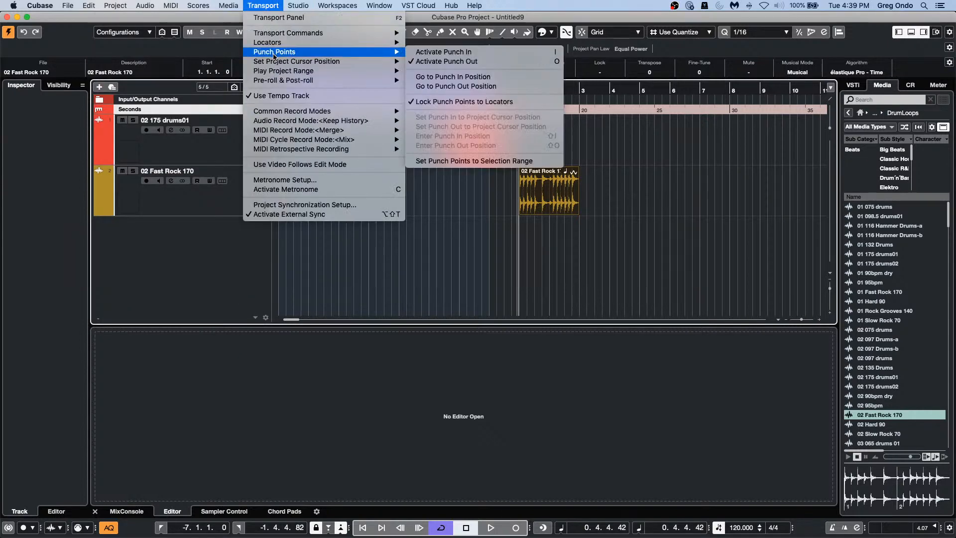
mouse_move(295, 64)
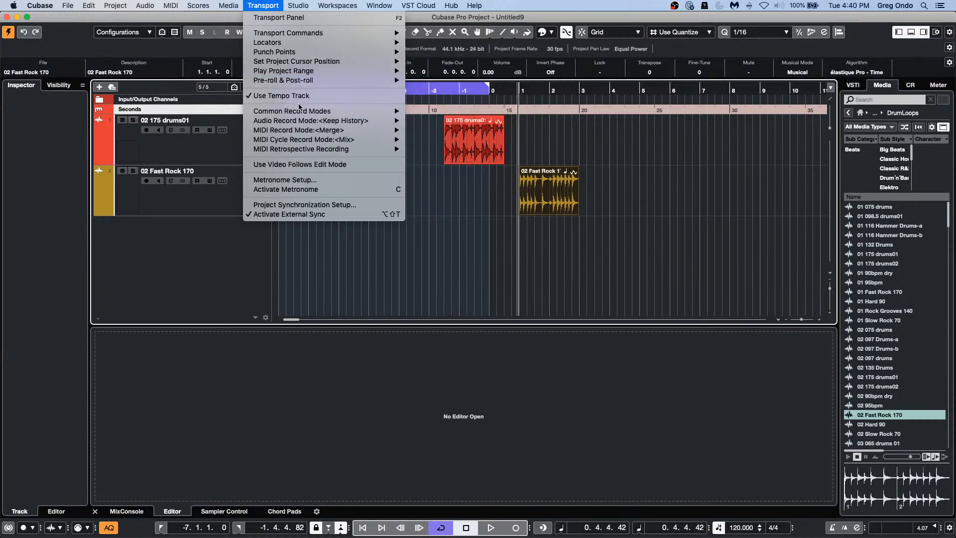
mouse_move(299, 112)
click(496, 248)
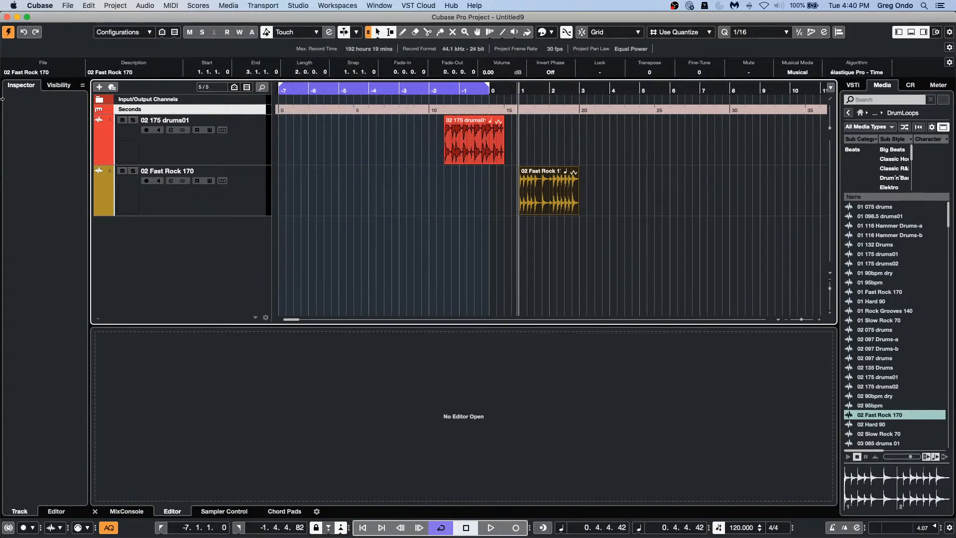
Step: Open and close Project Setup unchanged, zoom in around the playhead, then reopen Project Setup
key(shift+s)
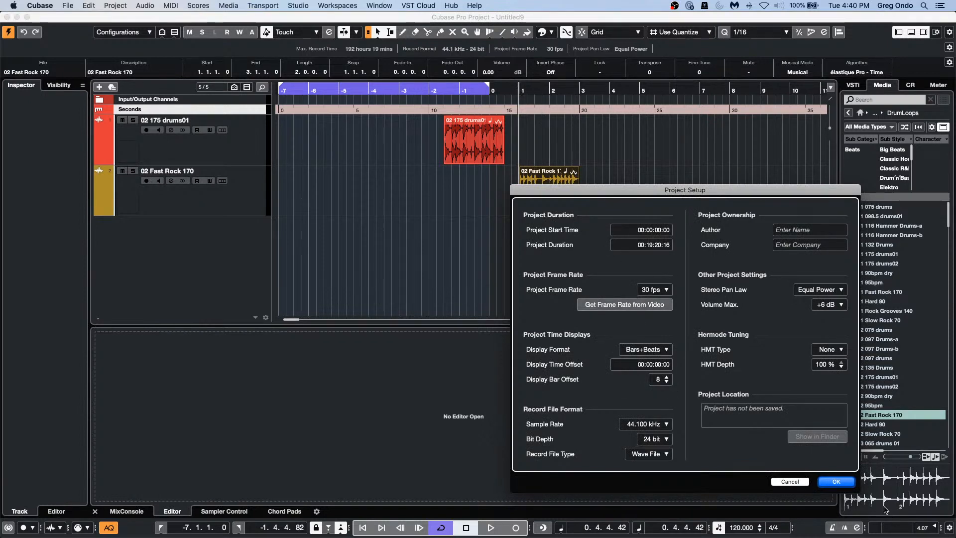
key(Return)
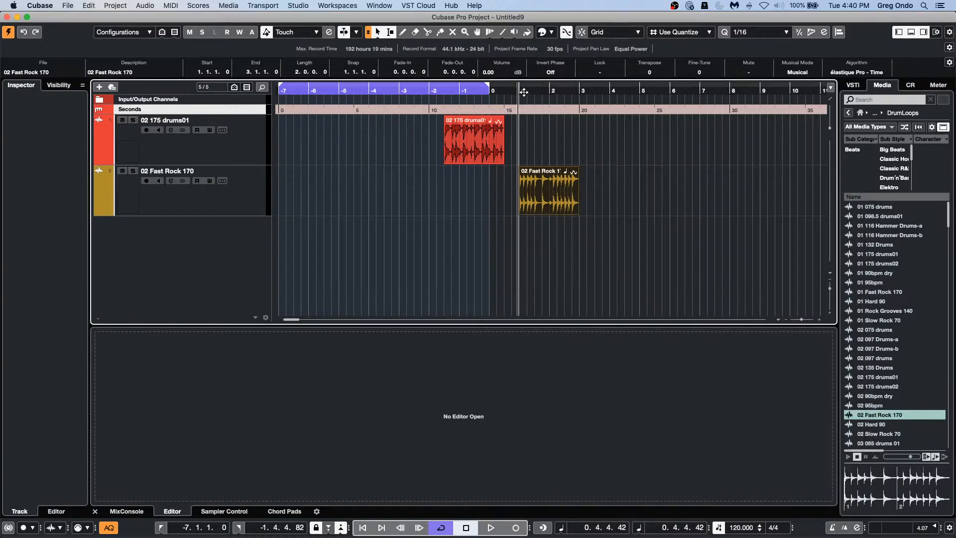
drag(519, 90, 518, 112)
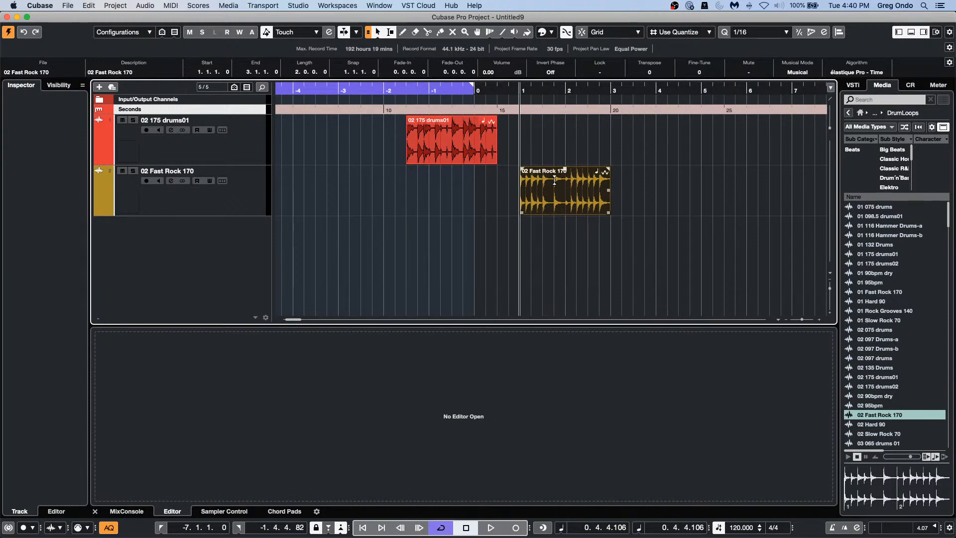
key(shift+s)
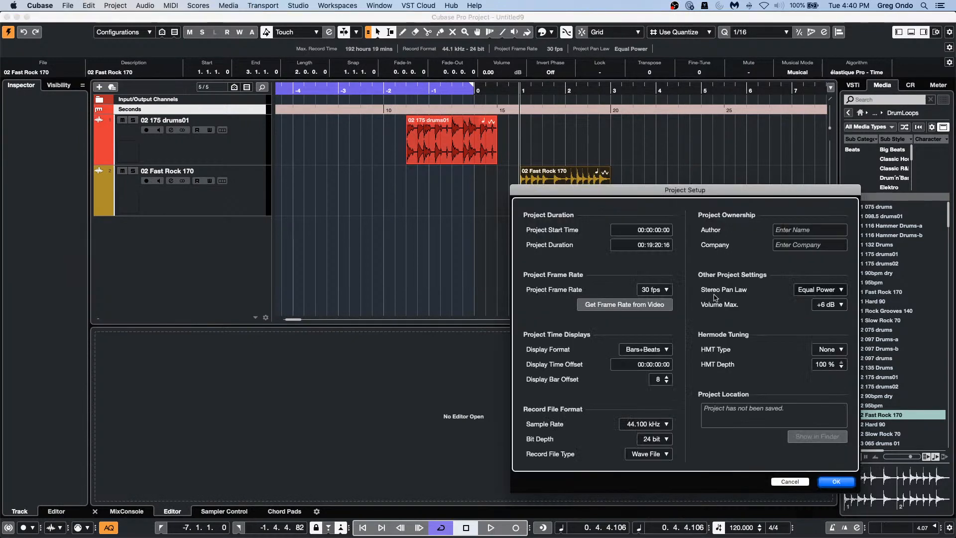
Step: Set Display Time Offset to 00:00:16:00, confirm it, and rezoom the timeline around bar 1
click(658, 368)
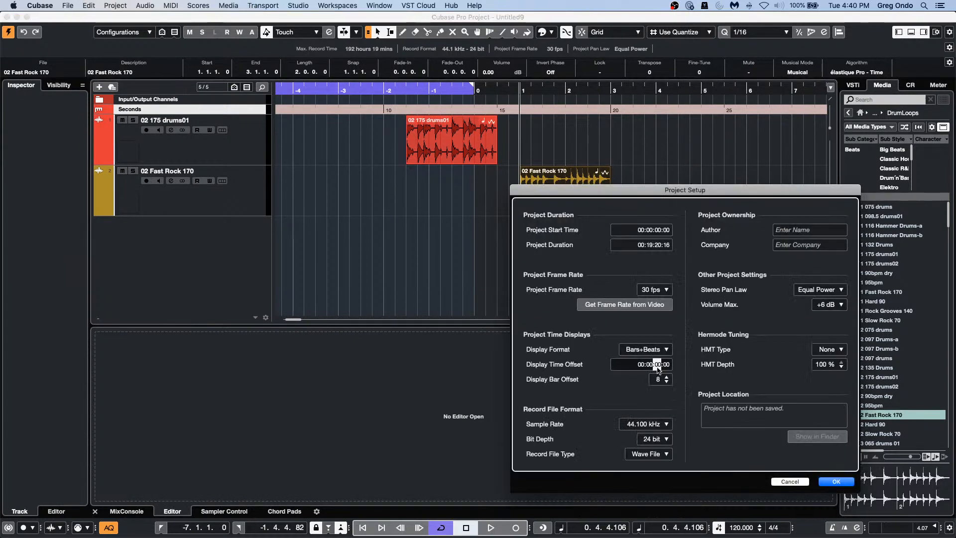
text(16)
click(834, 481)
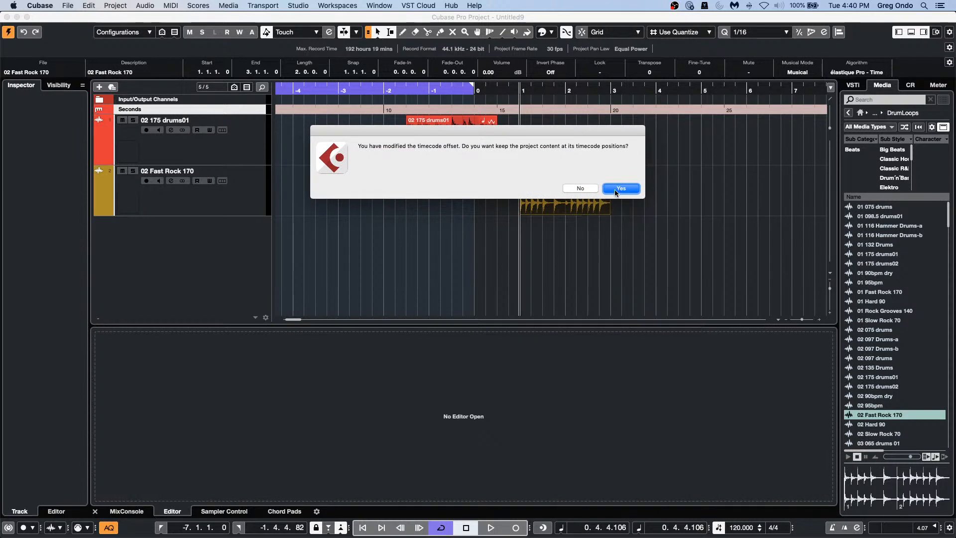
click(578, 188)
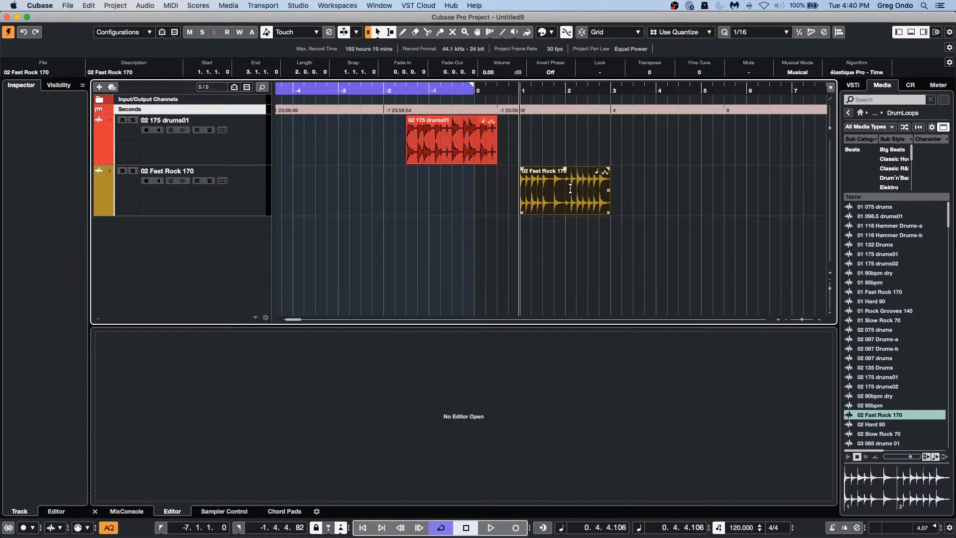
drag(505, 81, 506, 83)
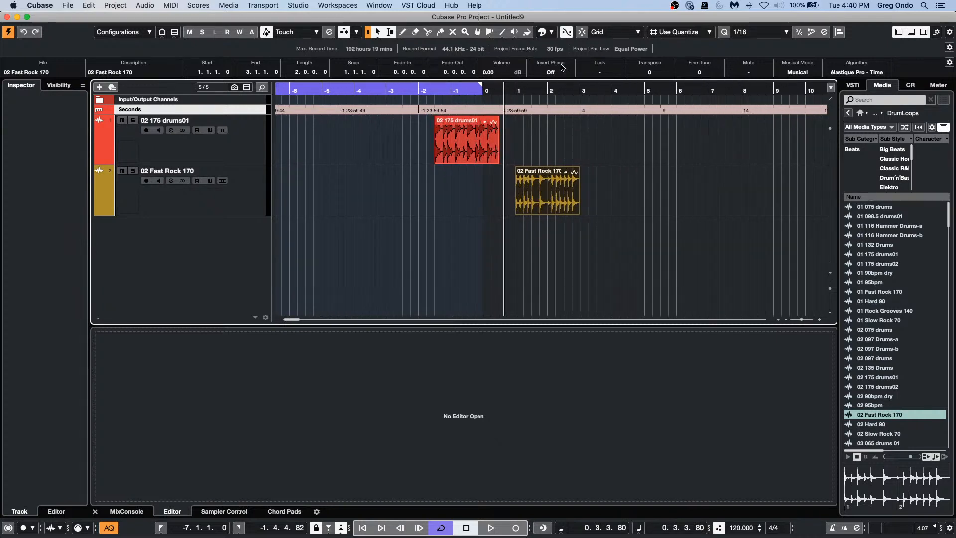
drag(506, 85, 533, 132)
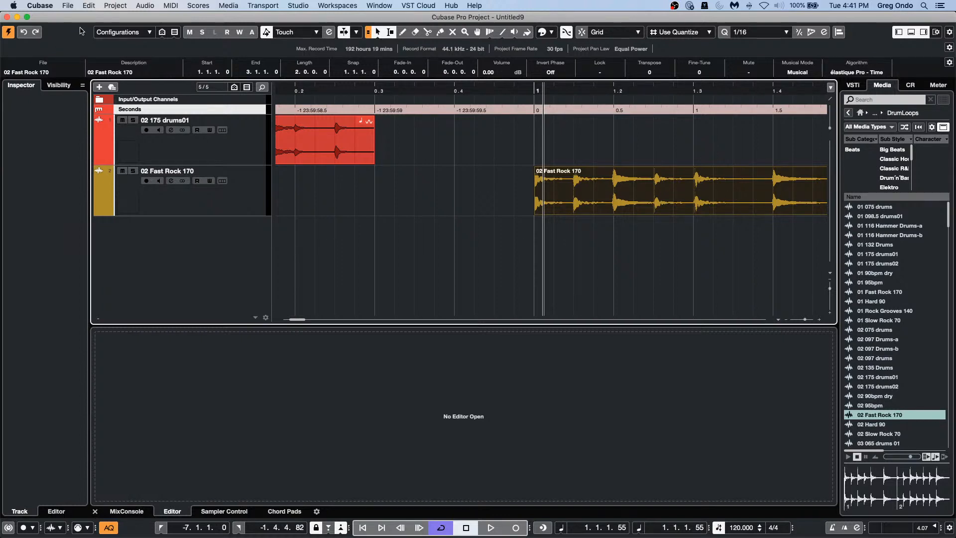
key(shift+s)
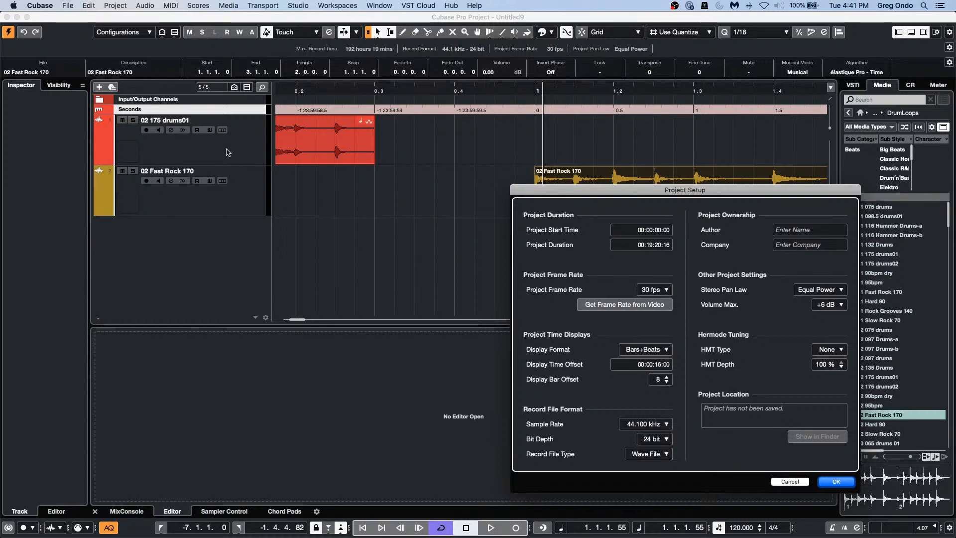
click(800, 482)
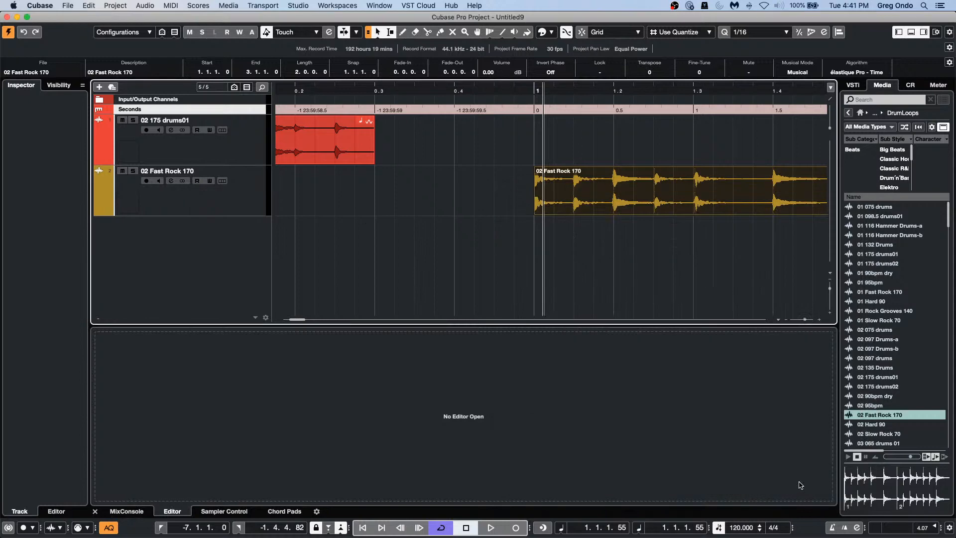
click(219, 147)
Step: Add a new instrument track running Groove Agent SE
right_click(208, 256)
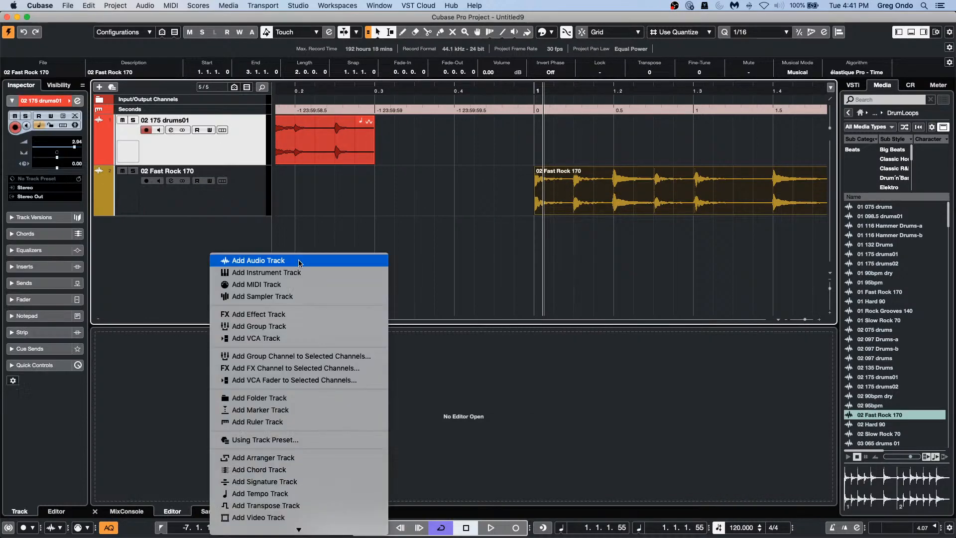
click(288, 273)
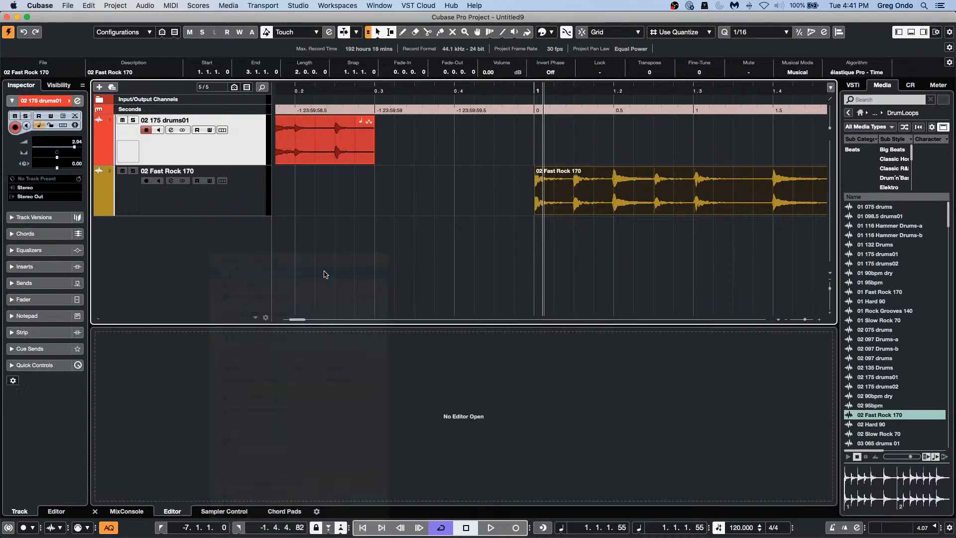
click(342, 206)
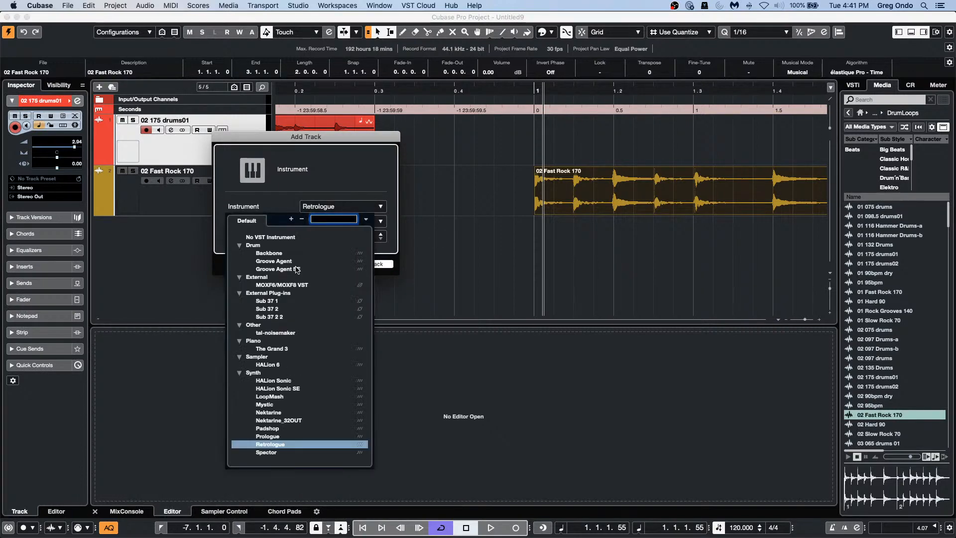
click(295, 269)
click(369, 264)
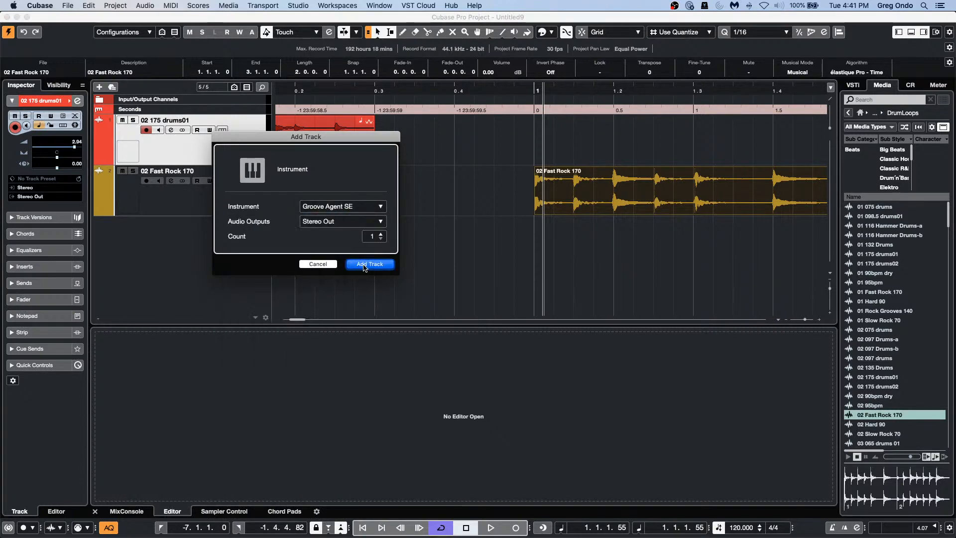
Step: Search the kit browser for 'urban' and load Urban Ballads Kit 01
right_click(421, 80)
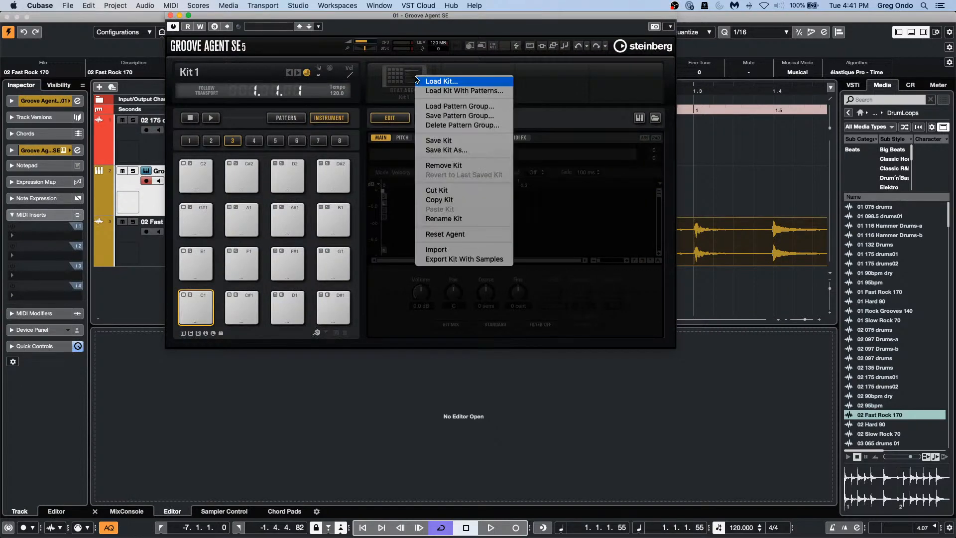
click(491, 92)
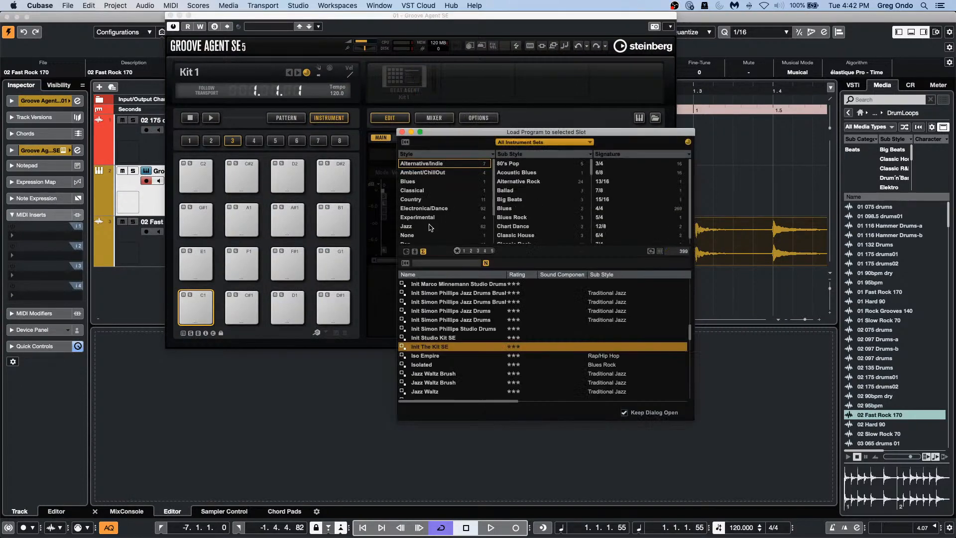
click(395, 99)
right_click(402, 83)
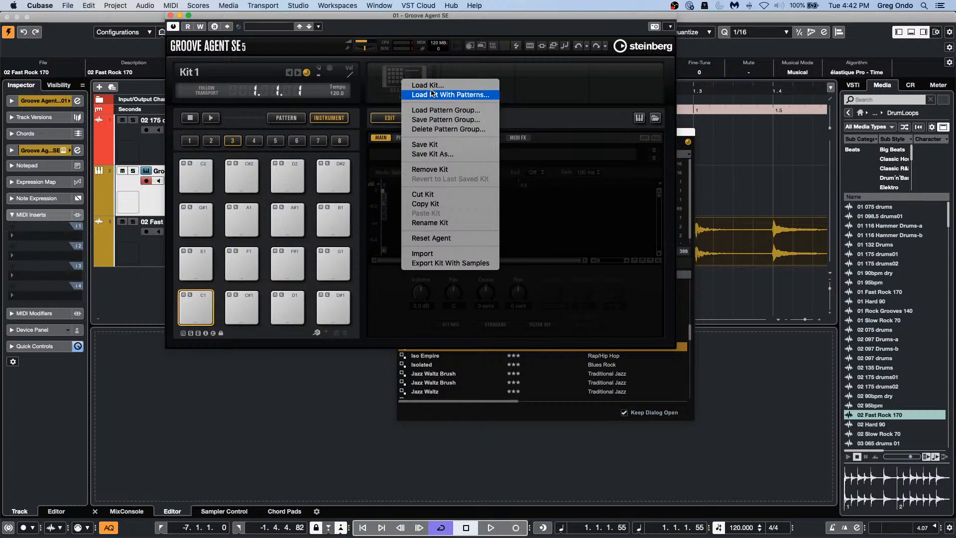
click(416, 85)
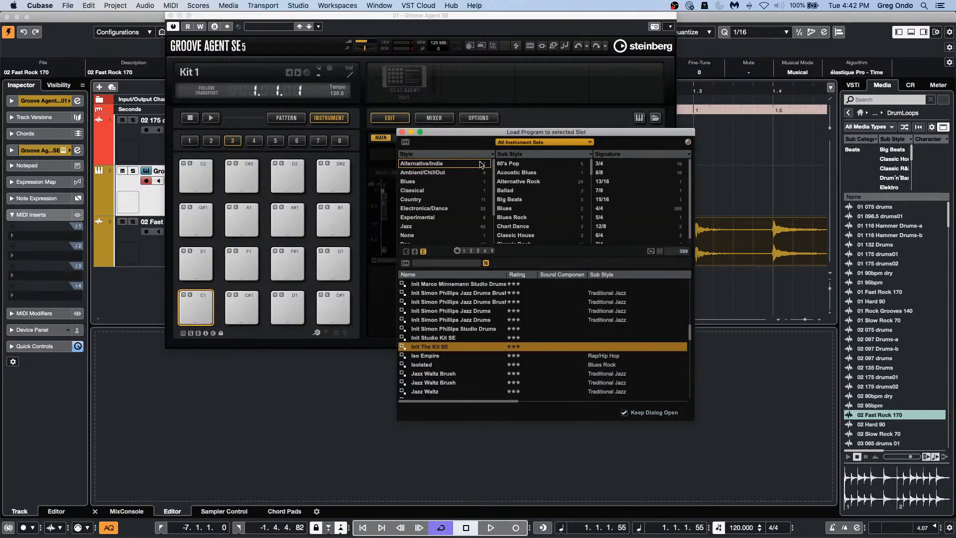
click(427, 264)
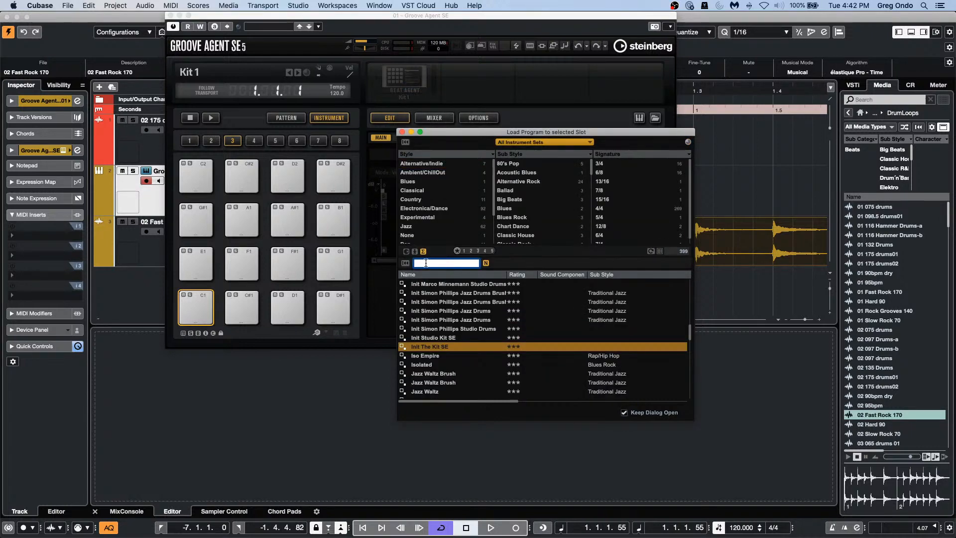
text(urban)
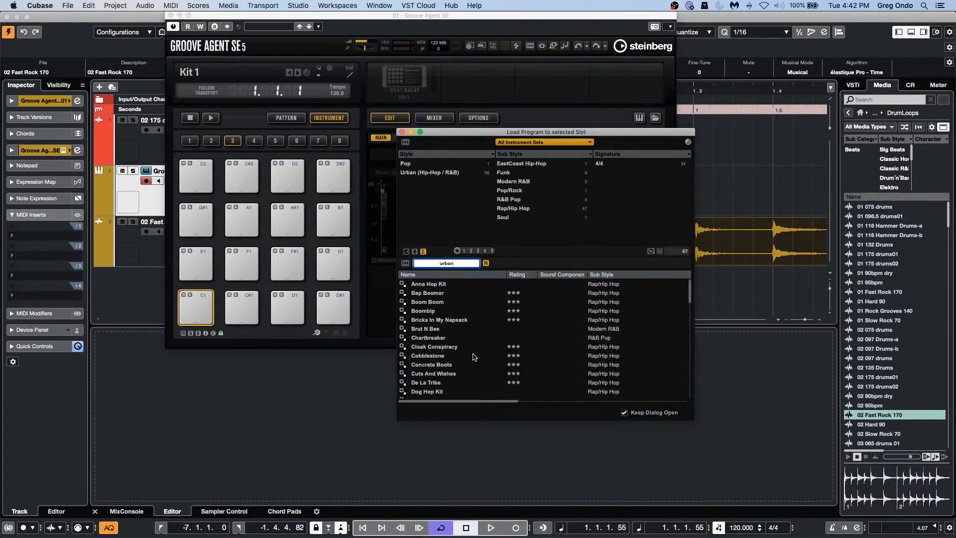
scroll(473, 355, down, 10)
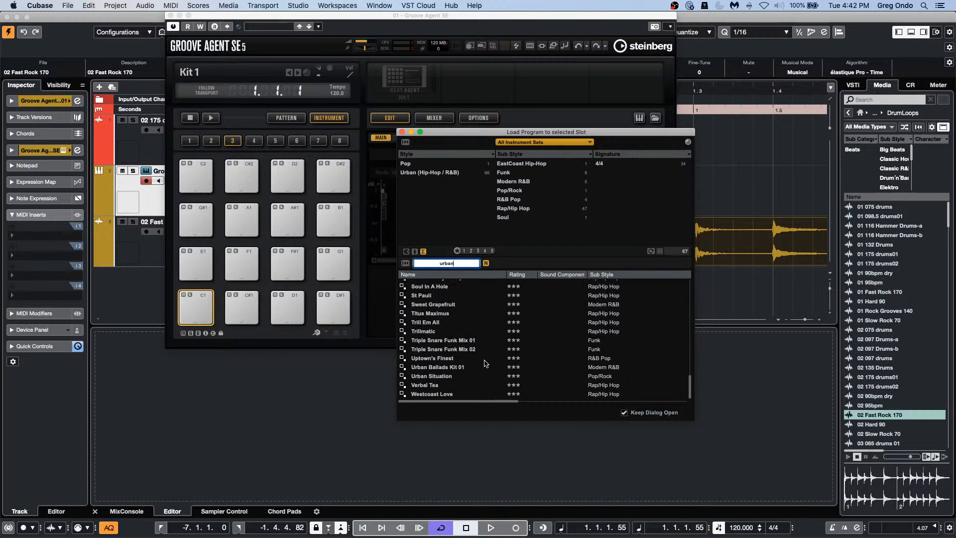
double_click(451, 368)
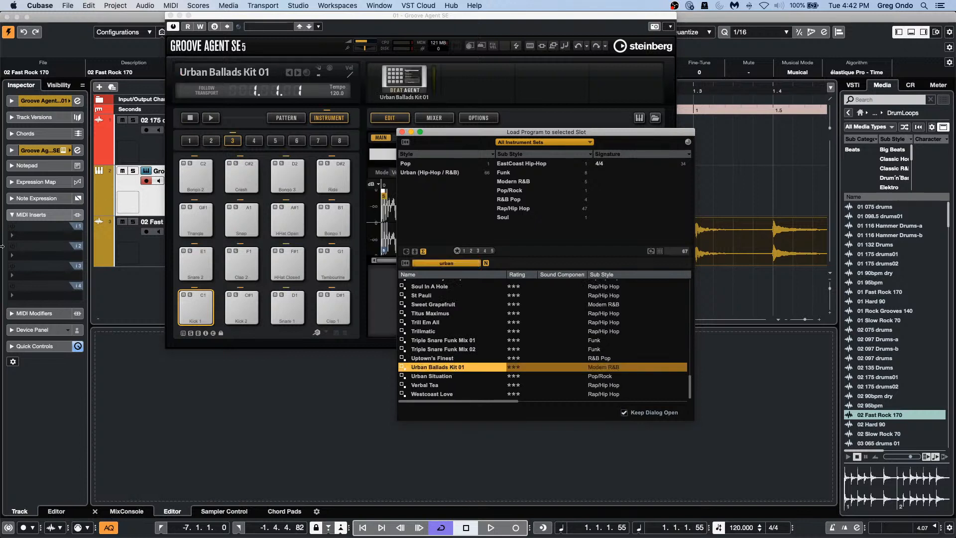
Step: Select the Clap 2 and Snare 2 pads and audition the Snare 2 sample
click(223, 255)
click(189, 271)
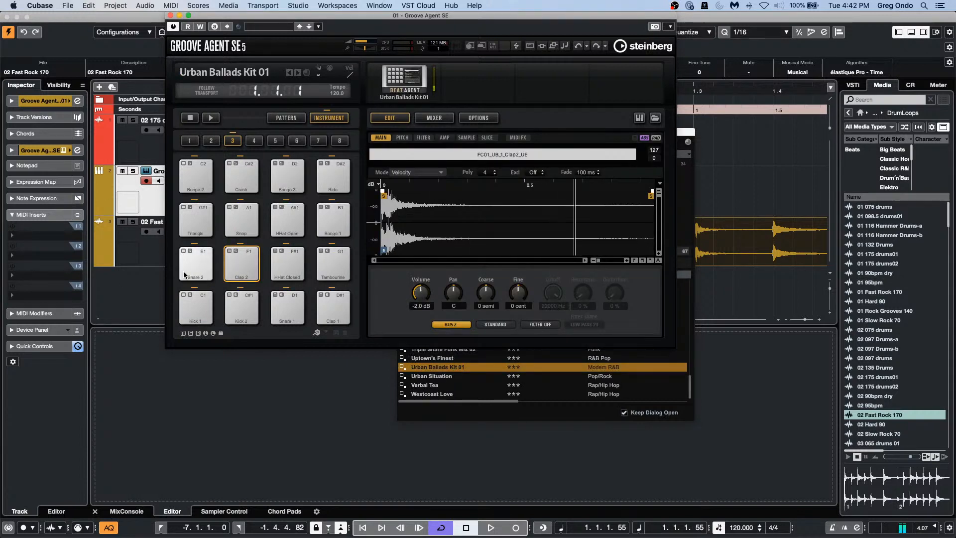
click(190, 271)
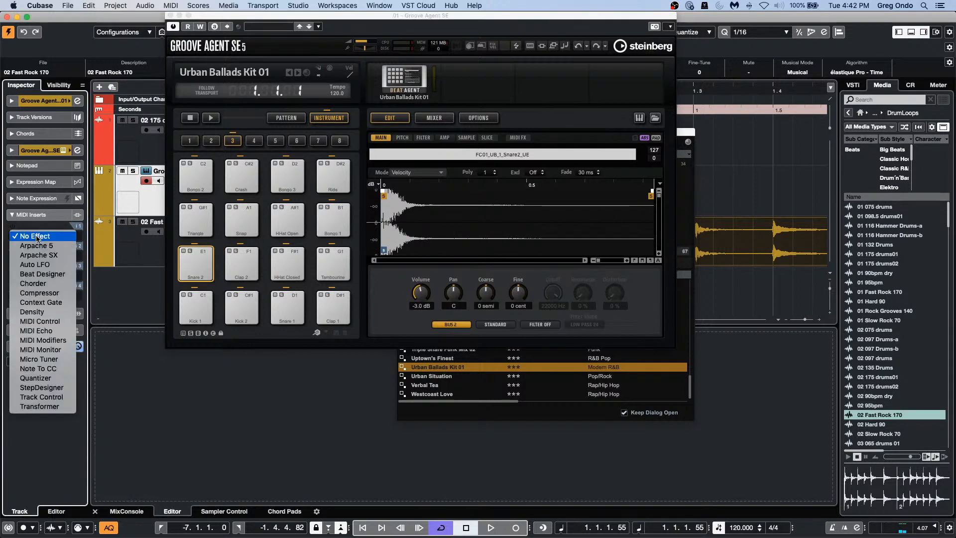
Step: Add MIDI Echo as the first MIDI insert on the Groove Agent SE track and open its panel
click(42, 236)
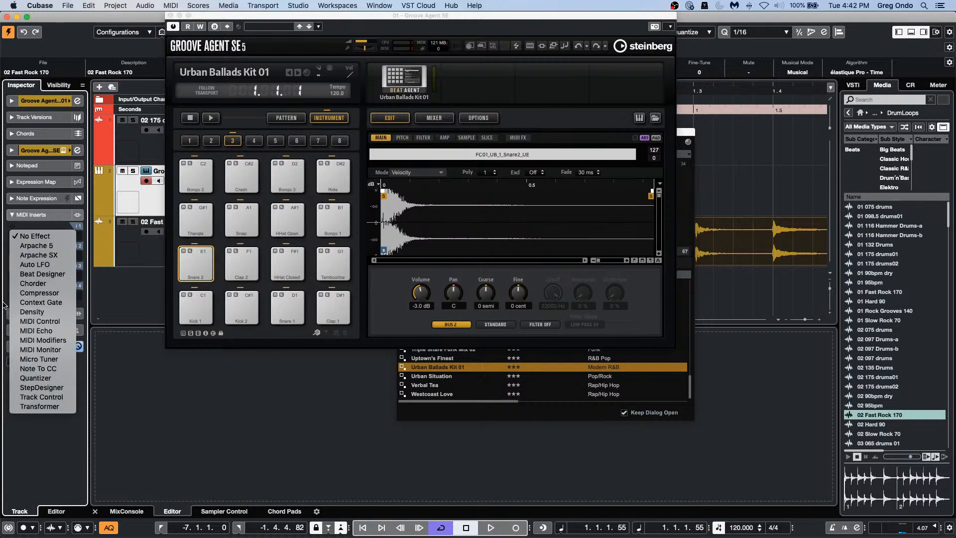
click(36, 331)
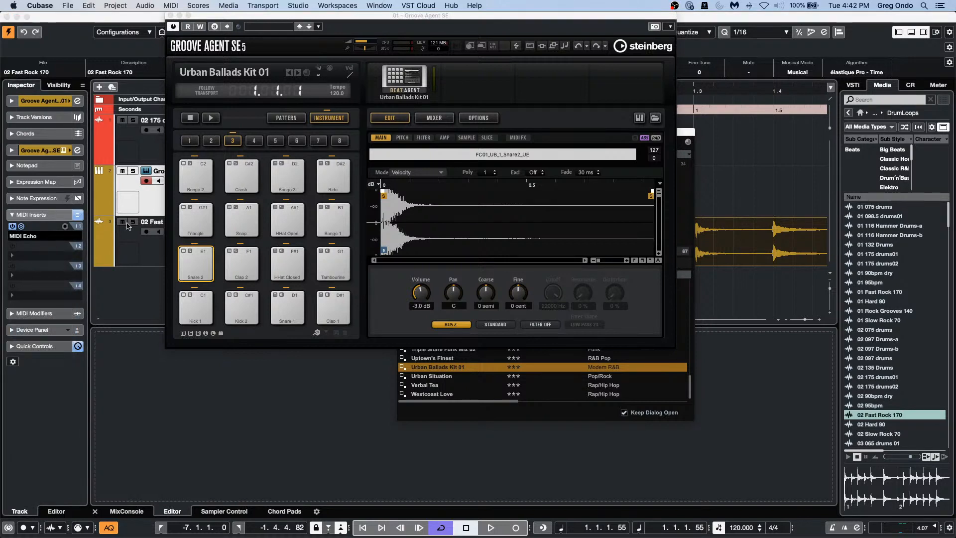
click(22, 227)
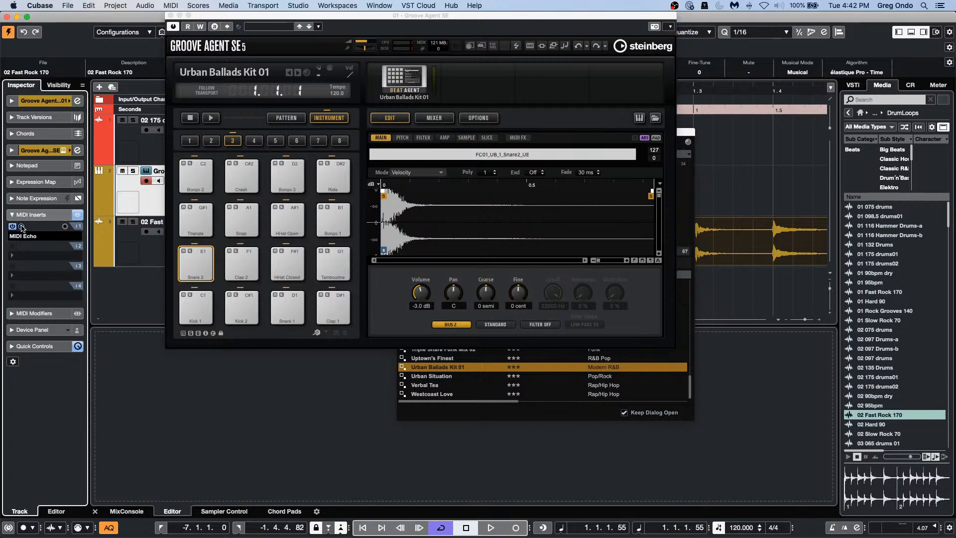
click(22, 227)
drag(507, 19, 952, 122)
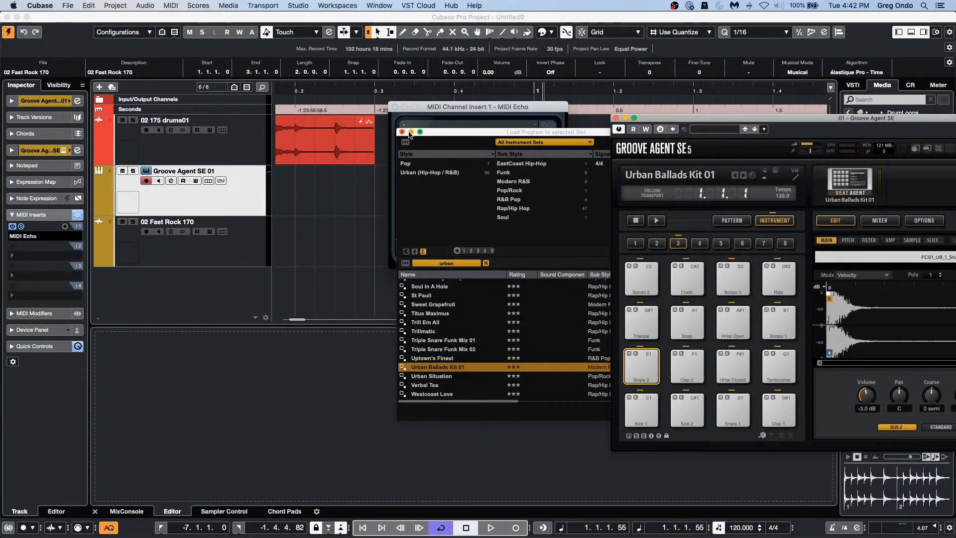
click(403, 132)
drag(444, 108, 354, 133)
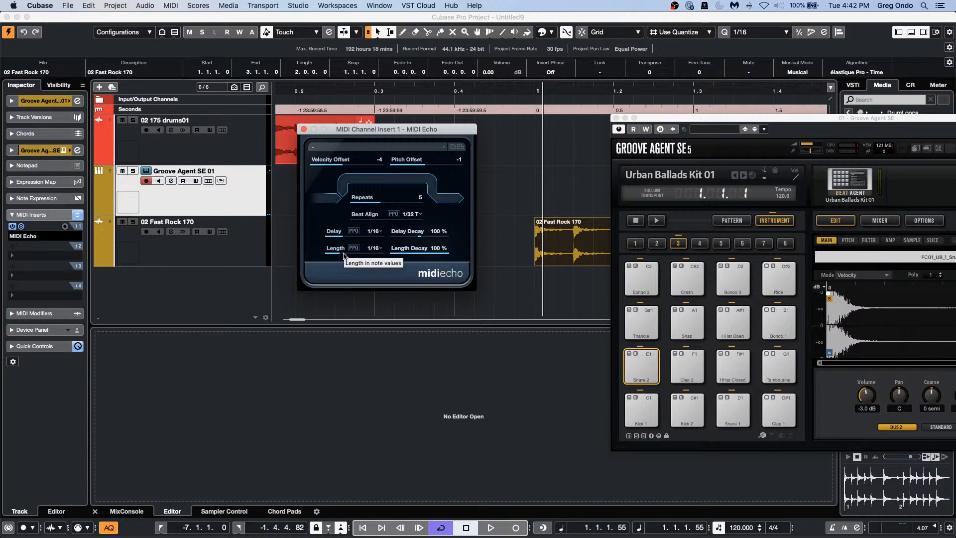
Step: Set MIDI Echo's Beat Align to 1/16 and close its panel
click(409, 214)
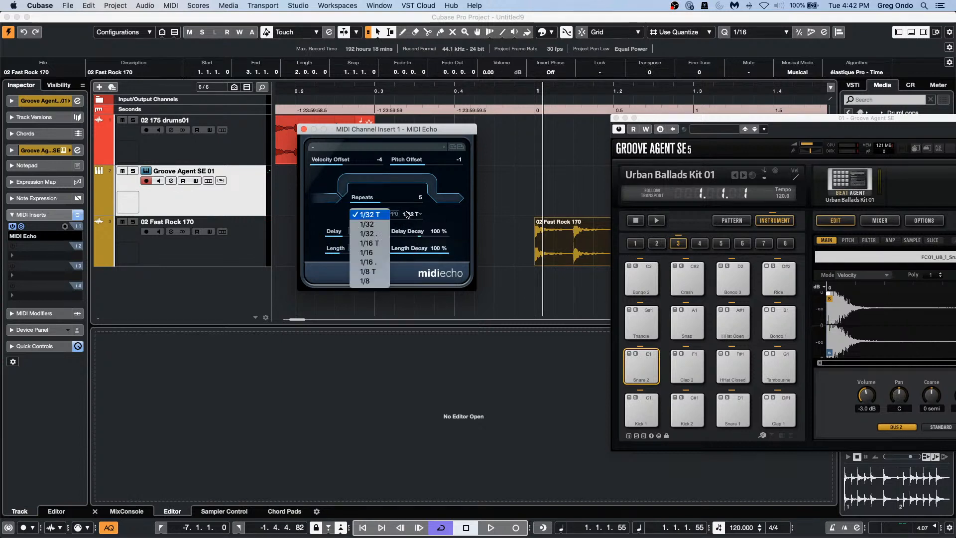
click(370, 253)
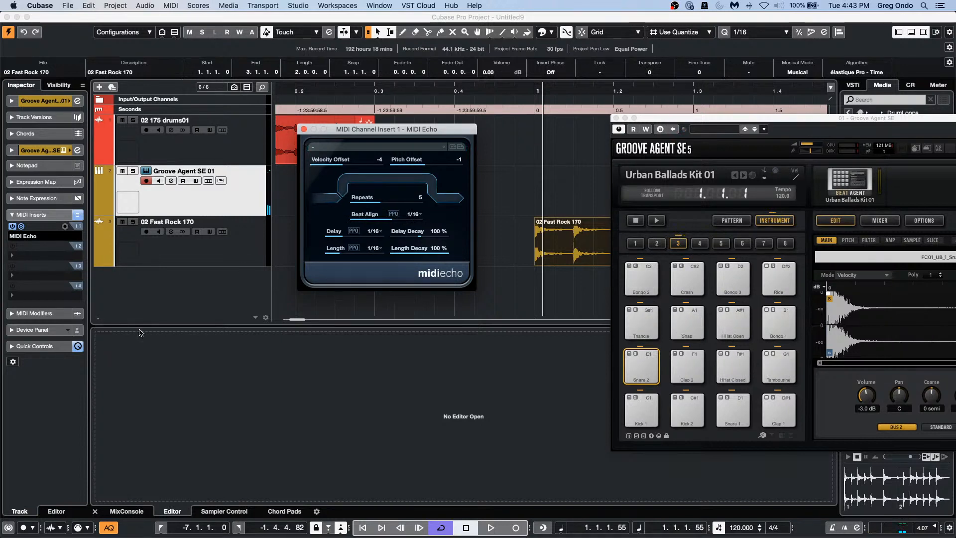
click(686, 365)
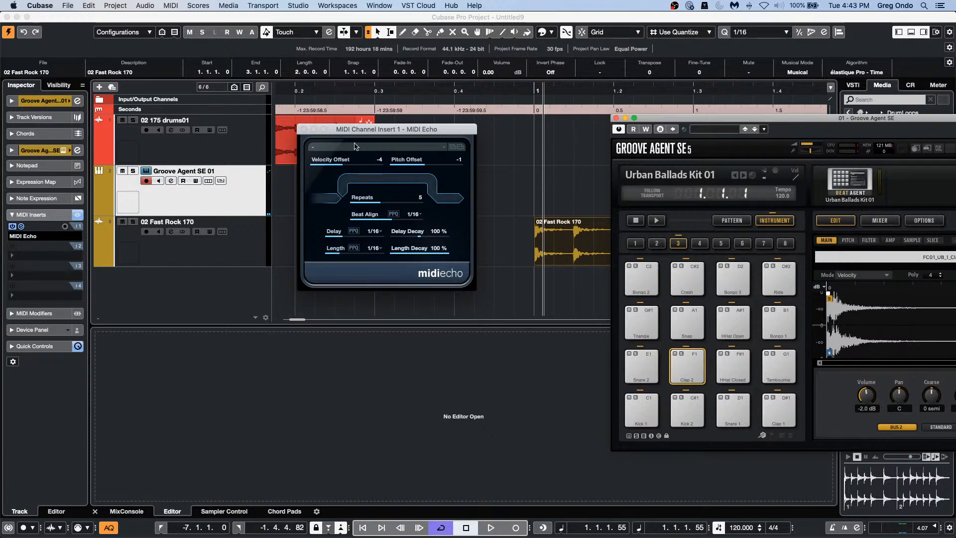
click(509, 302)
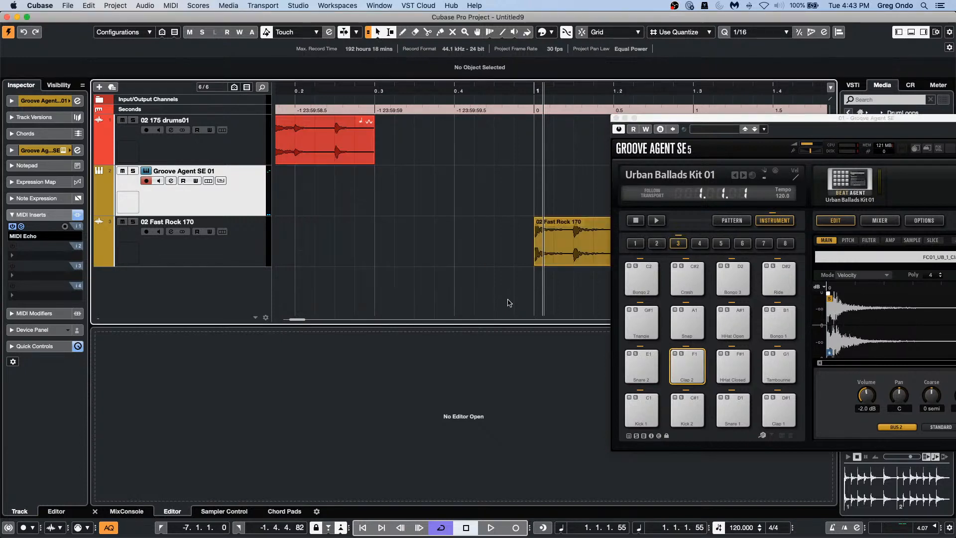
Step: Audition the echo by playing two notes on the On-Screen Keyboard
key(alt+k)
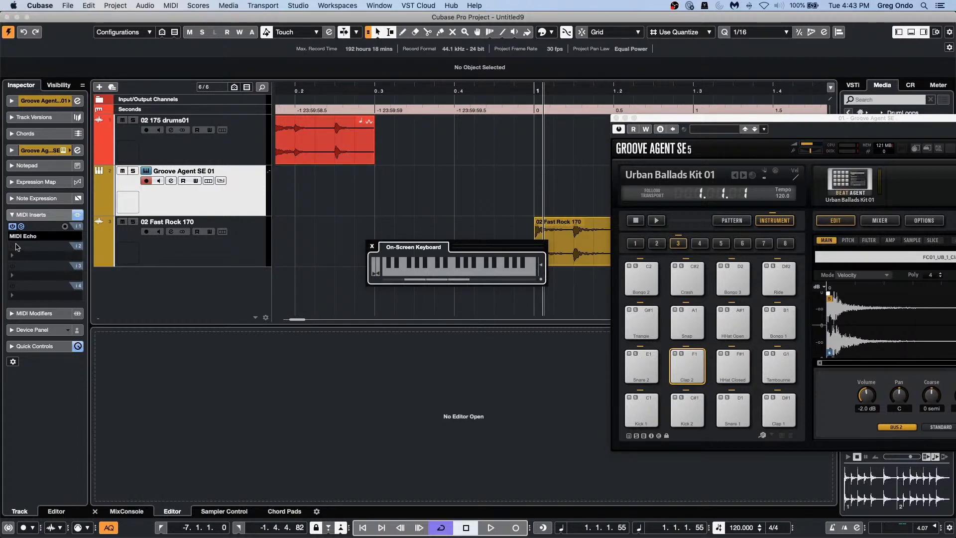
click(21, 227)
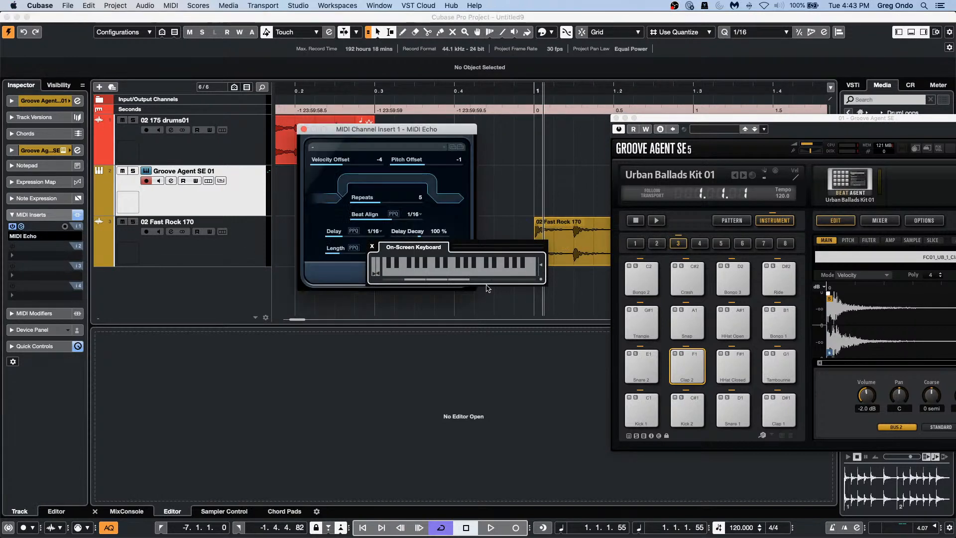
click(456, 266)
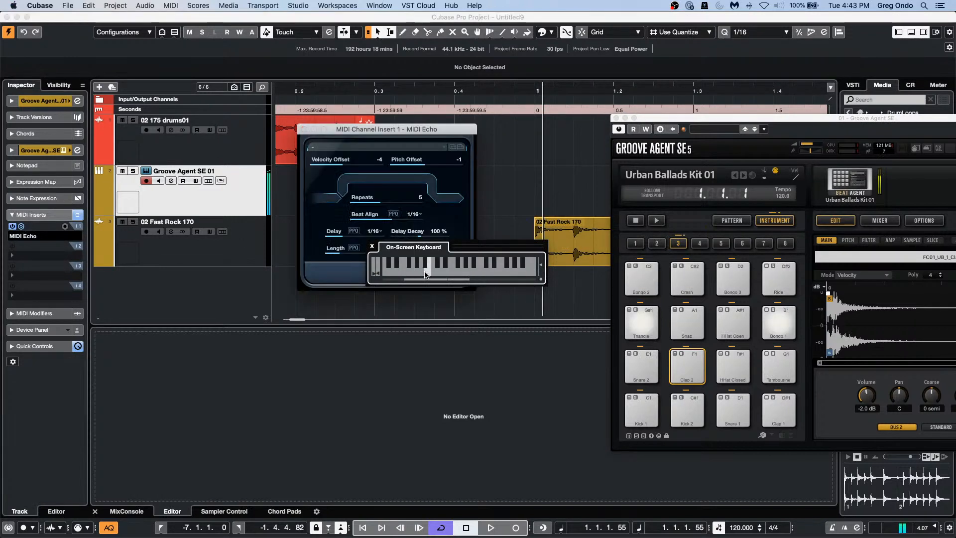
click(424, 271)
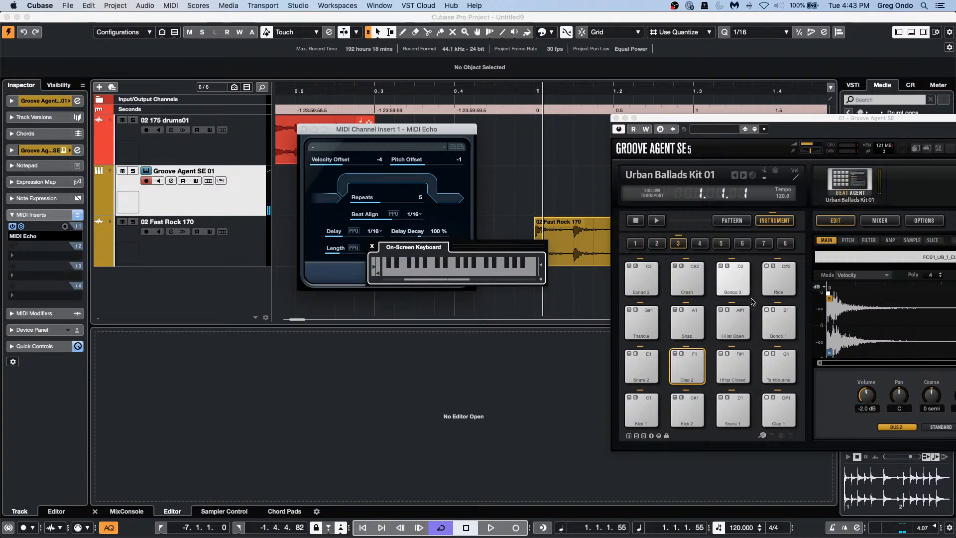
click(372, 247)
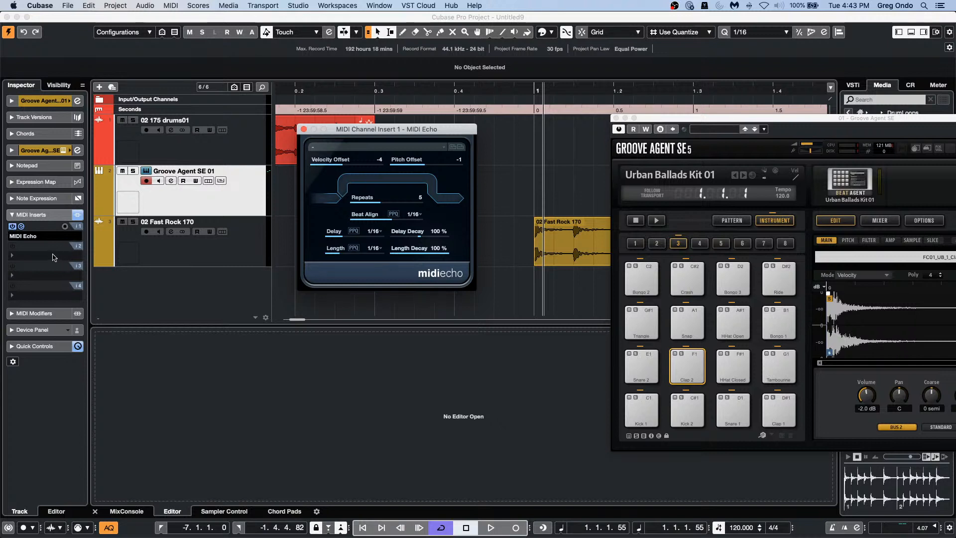
Step: Add Quantizer as the second MIDI insert and lower its Strength
click(74, 245)
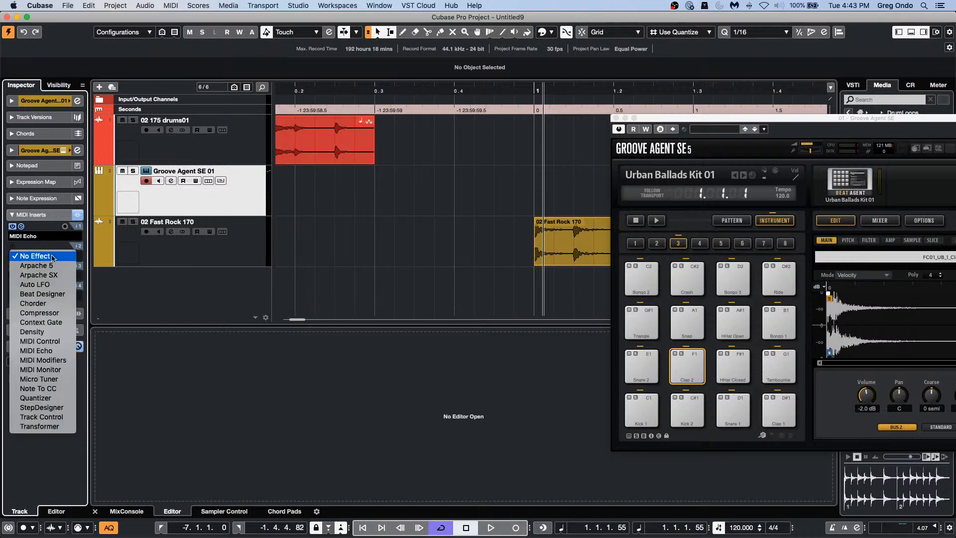
click(54, 398)
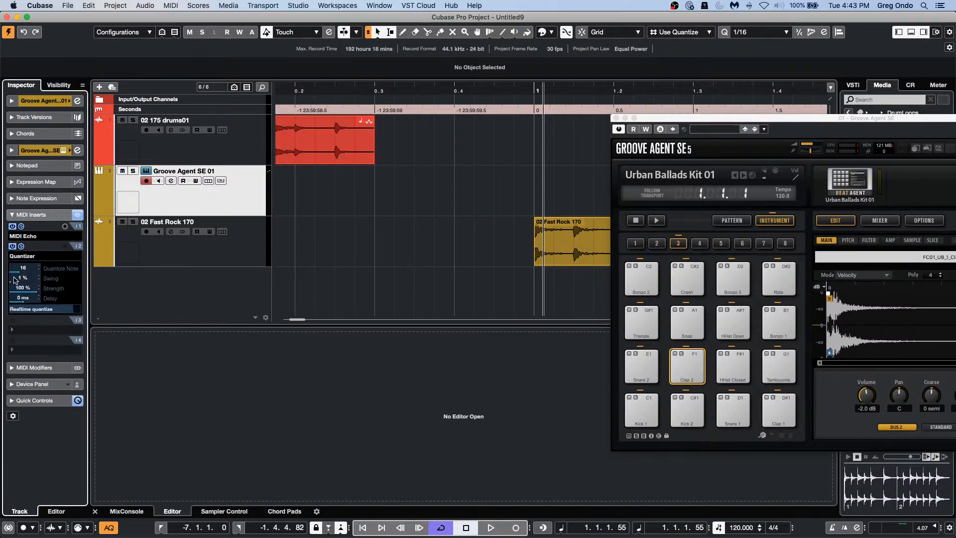
drag(32, 291, 52, 300)
Step: Add a Chord track to the project
right_click(190, 194)
mouse_move(225, 198)
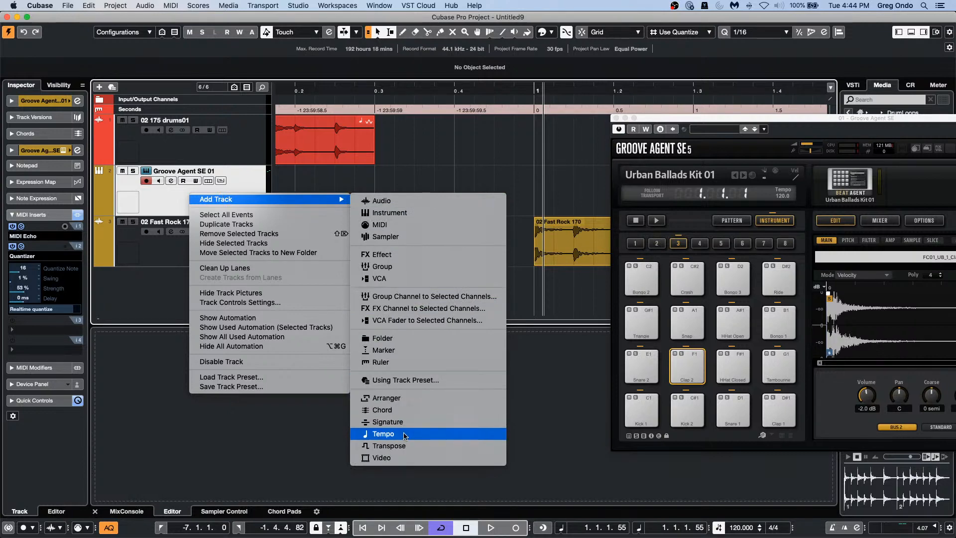
click(431, 412)
Step: Draw a chord event near the start and set its root to Bb
right_click(292, 237)
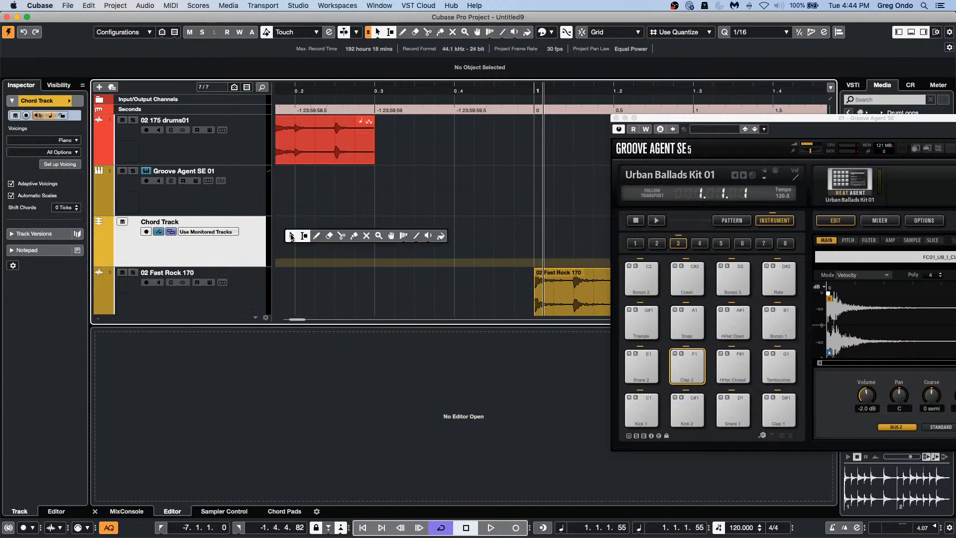
click(317, 235)
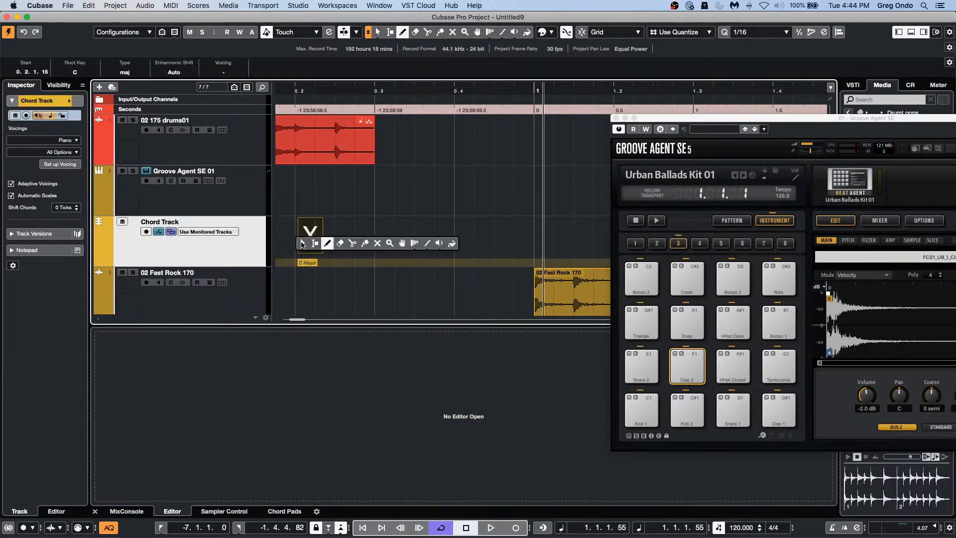
key(1)
double_click(309, 237)
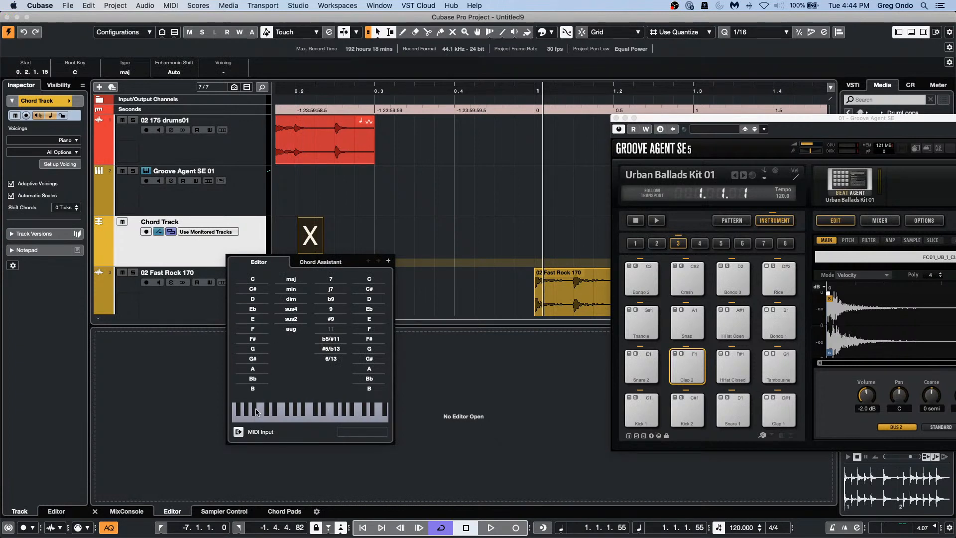
click(257, 380)
click(366, 243)
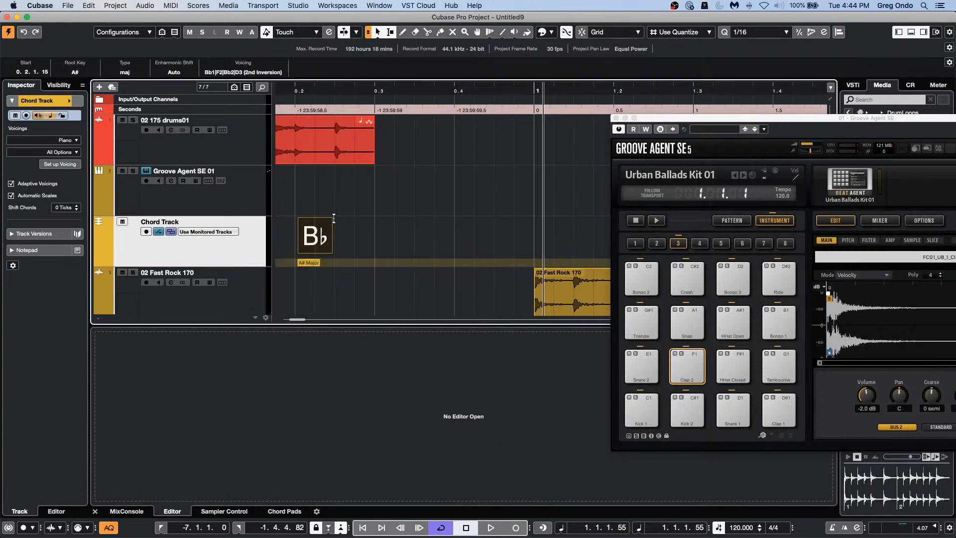
Step: Switch the chord's Enharmonic Shift to #, then b, then back to Auto
click(183, 72)
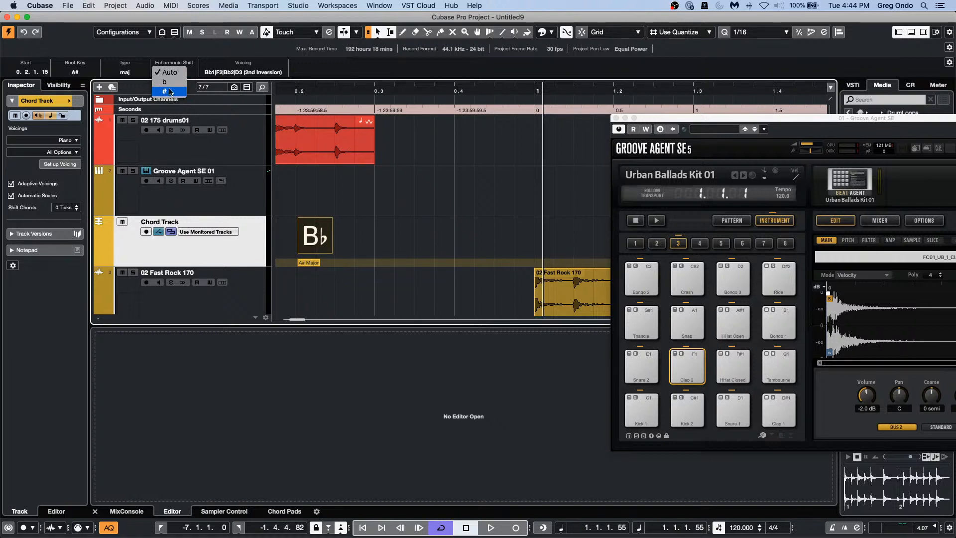
click(170, 92)
click(175, 73)
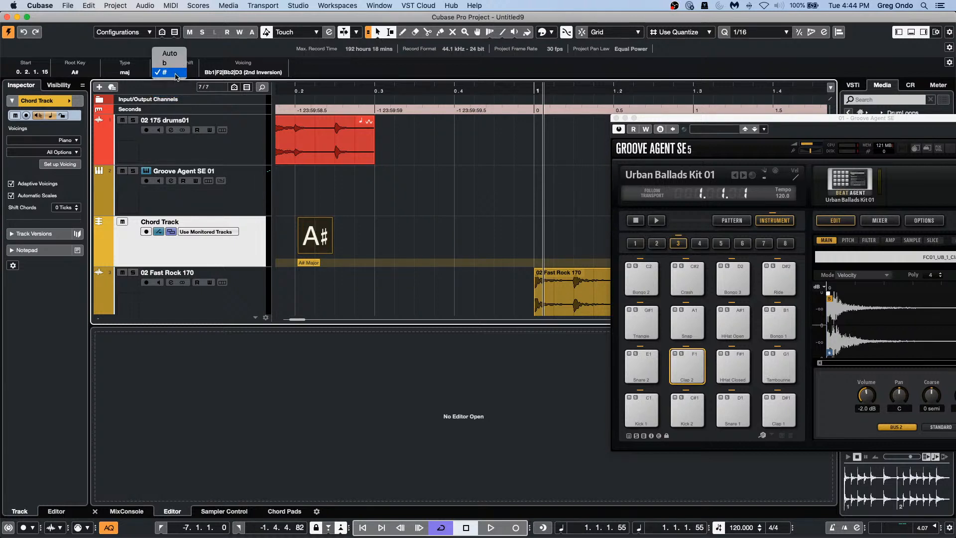
click(178, 64)
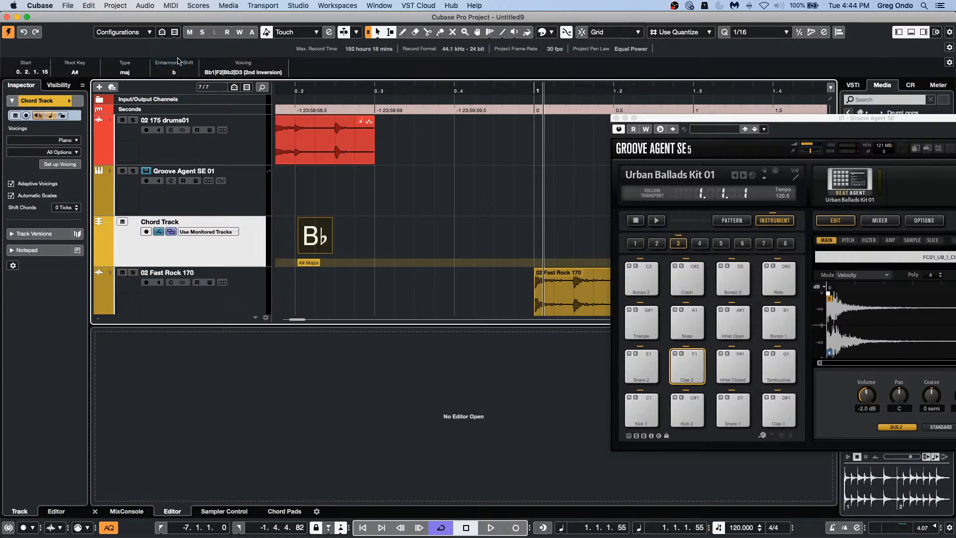
click(174, 74)
click(171, 63)
Step: Select the A# Major scale event and close the Groove Agent SE window
click(317, 264)
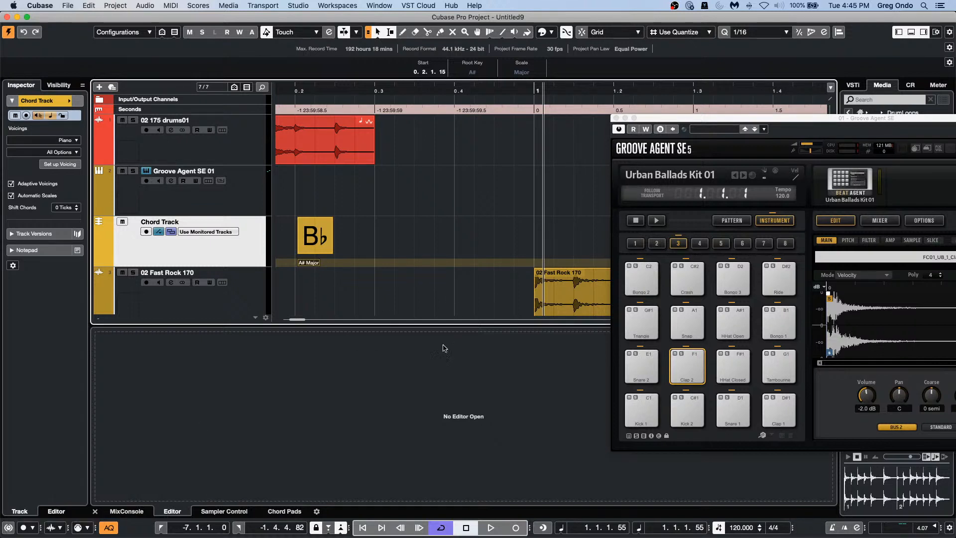
click(616, 118)
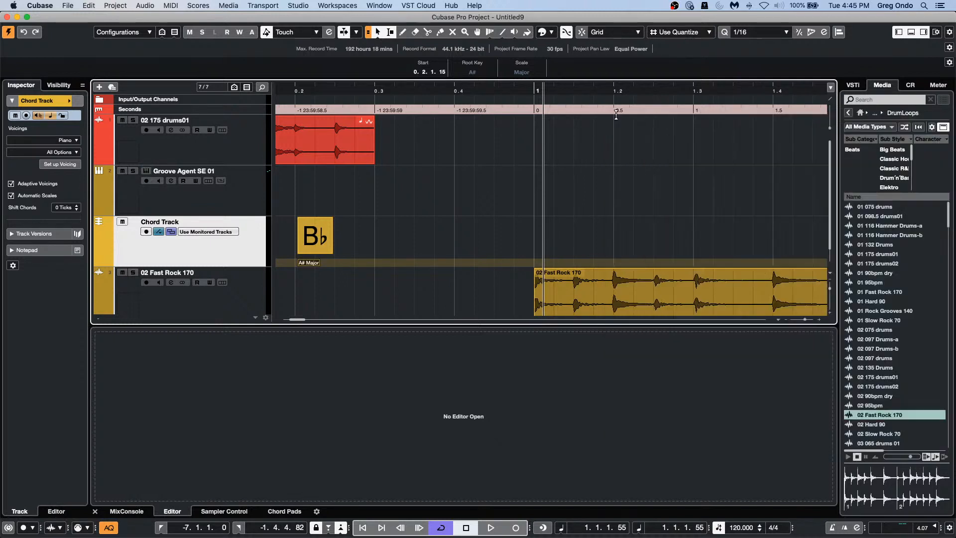
click(8, 527)
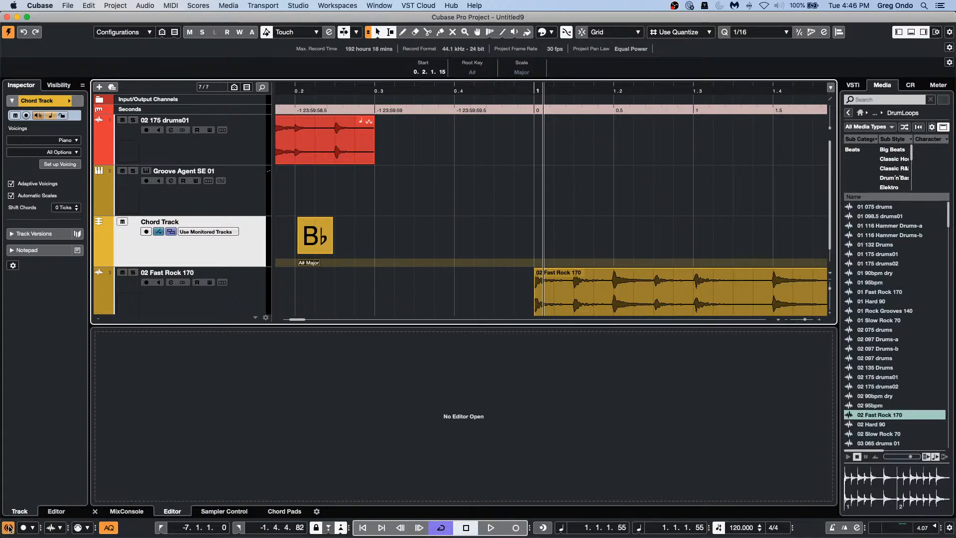
click(8, 527)
Step: Normalize the 02 Fast Rock 170 event to -14 LUFS via Audio > Processes > Normalize
mouse_move(203, 537)
click(611, 306)
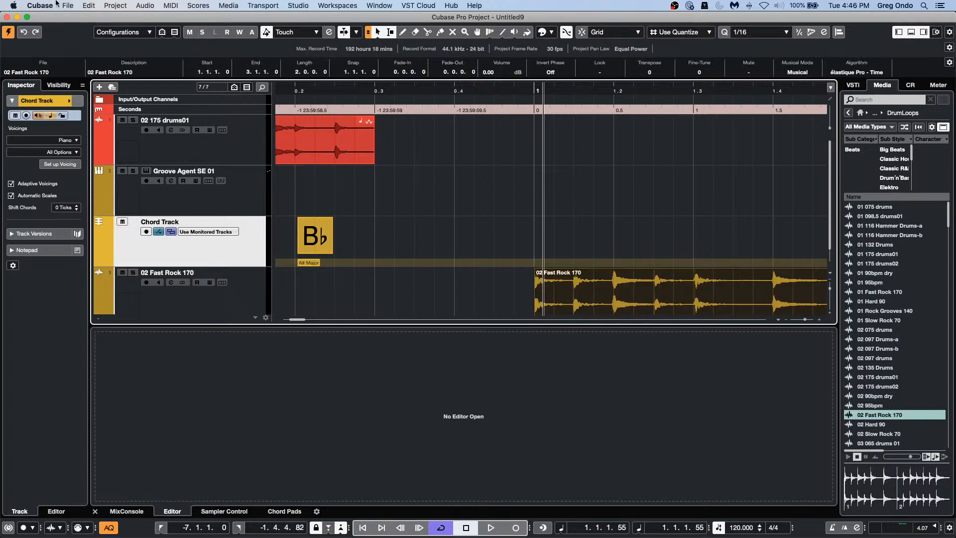
click(145, 5)
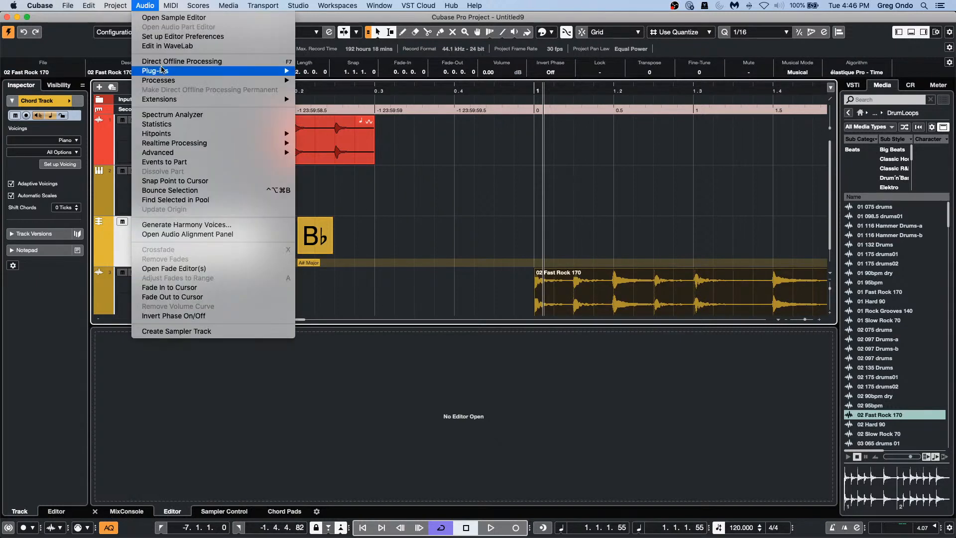
mouse_move(189, 80)
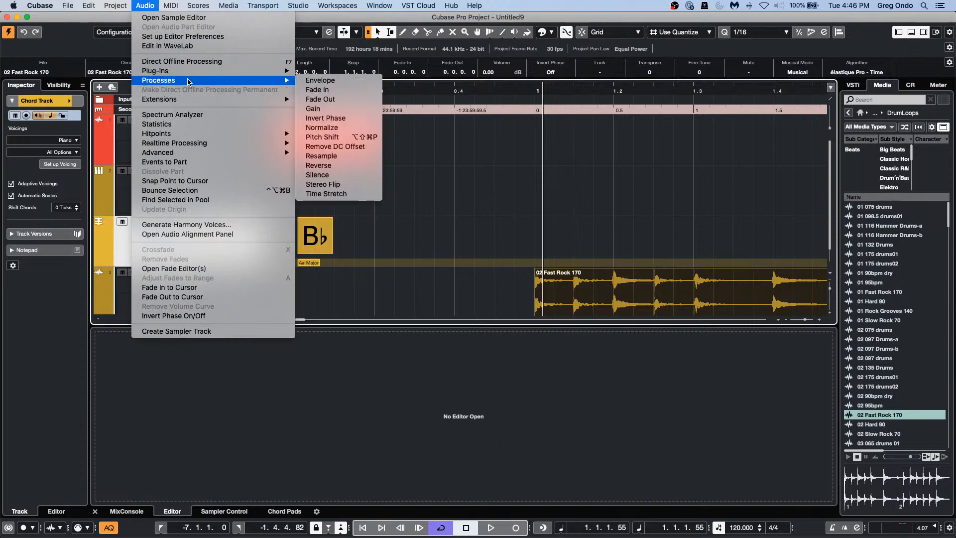
click(356, 129)
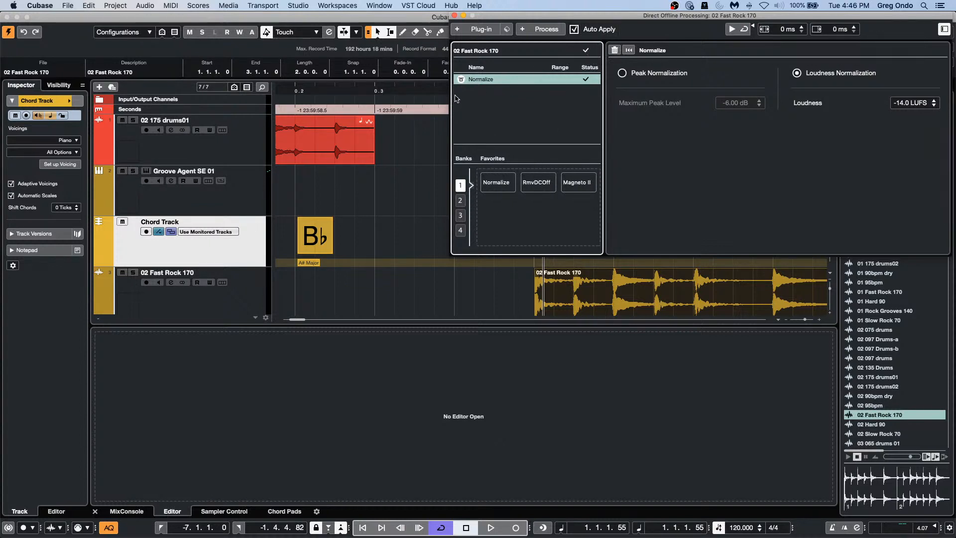
click(427, 140)
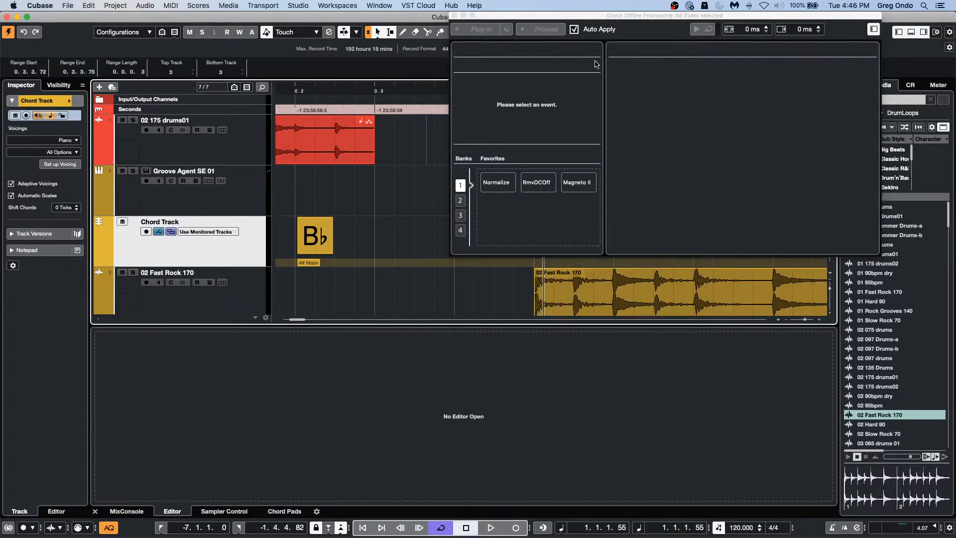
Step: Toggle Auto Apply off and on twice, leaving it enabled
click(574, 29)
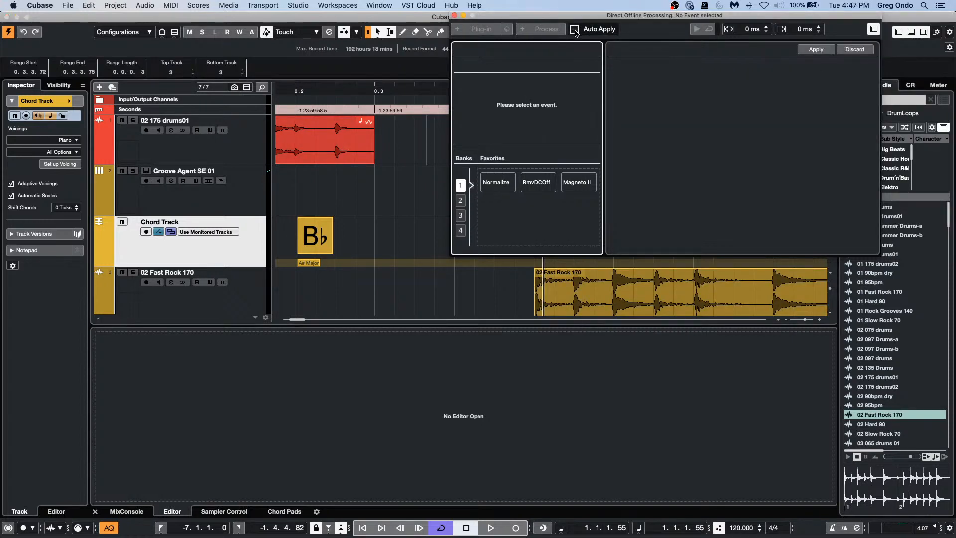
click(575, 30)
click(575, 30)
click(575, 31)
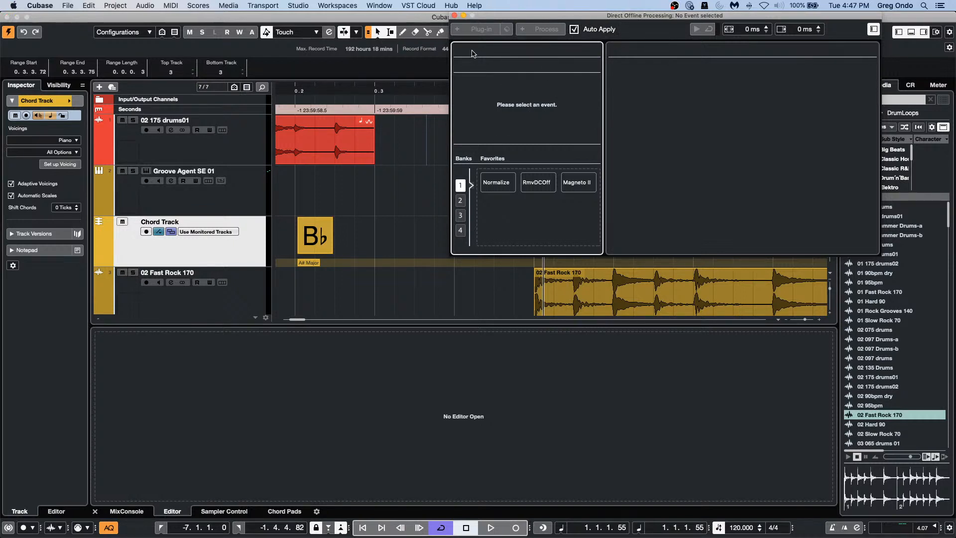
Step: Close the Direct Offline Processing window
click(454, 16)
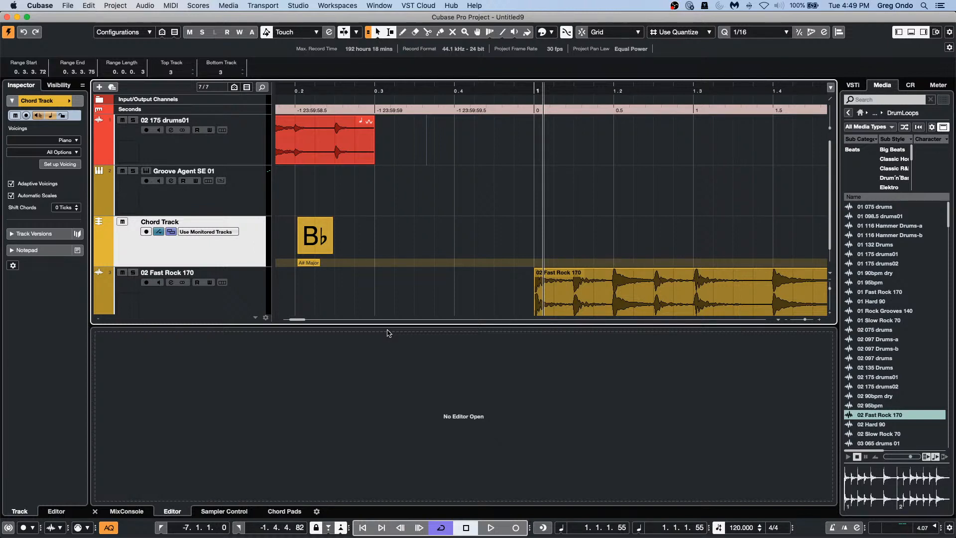
Step: Draw an empty part on the Groove Agent SE 01 track with the Draw tool
right_click(238, 202)
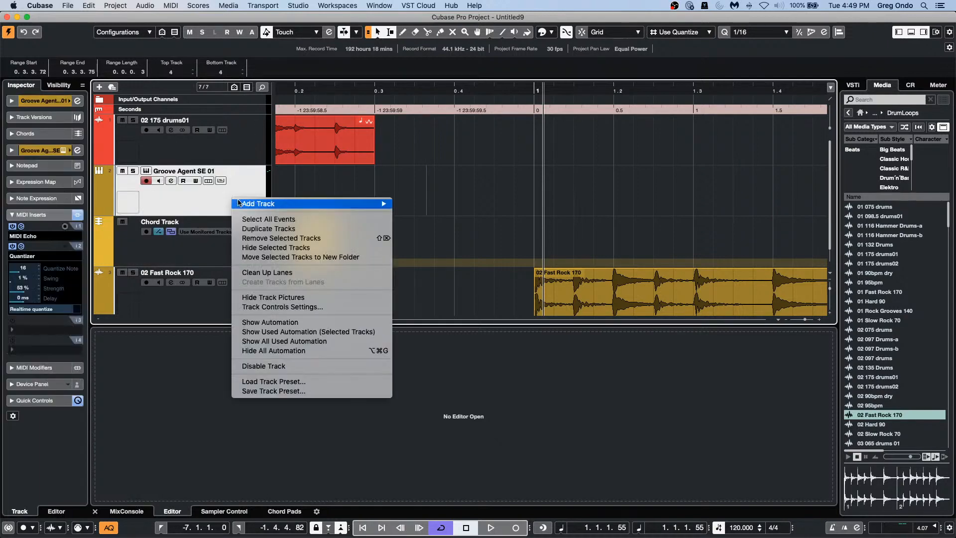
click(405, 175)
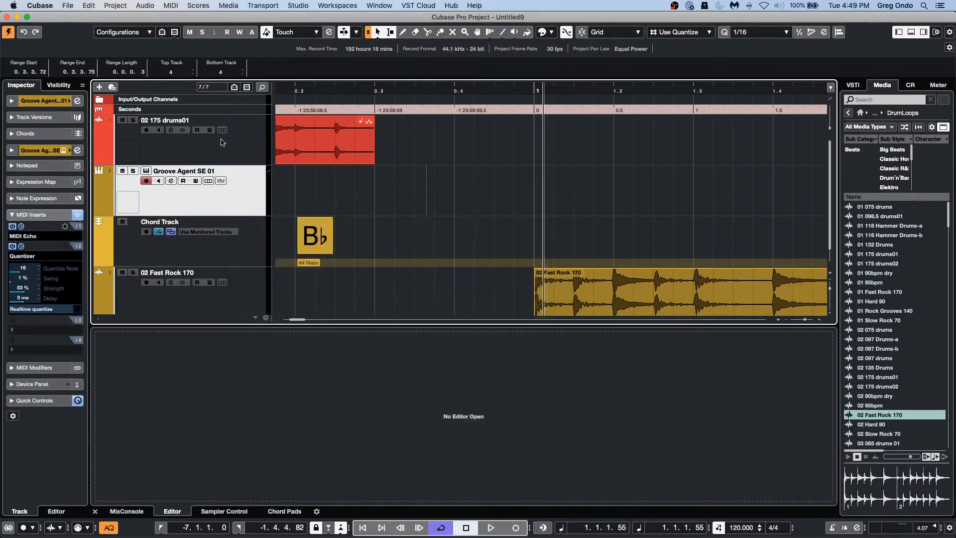
click(69, 6)
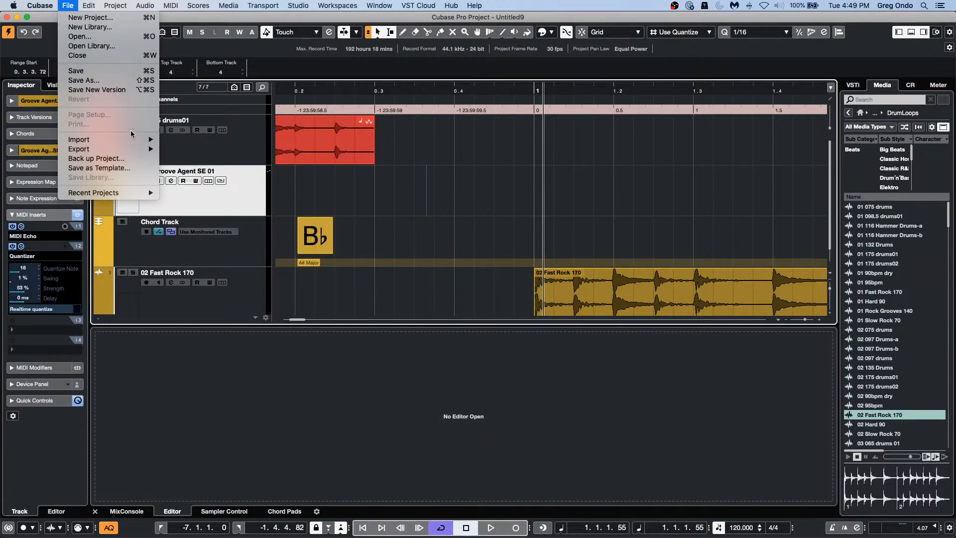
click(344, 178)
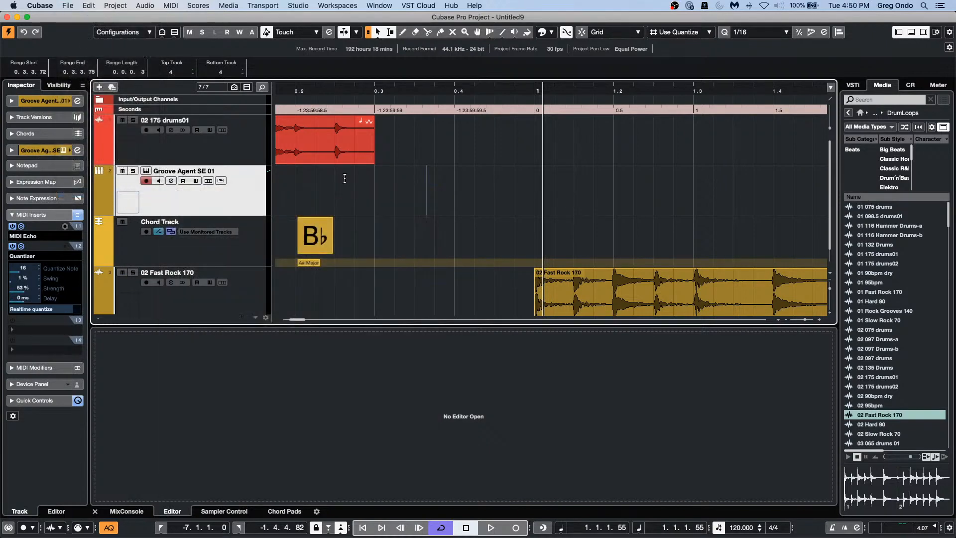
right_click(345, 178)
click(377, 188)
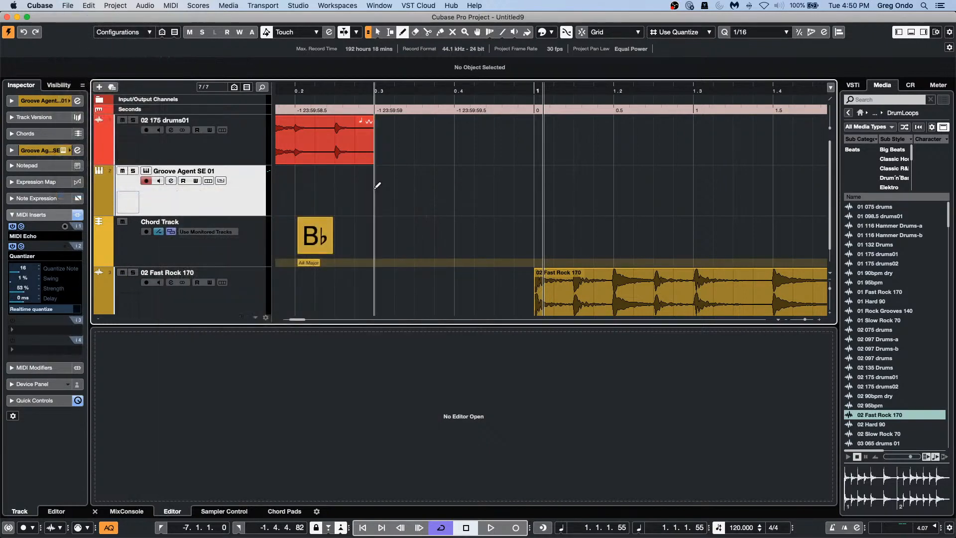
drag(295, 189, 517, 212)
key(1)
click(362, 205)
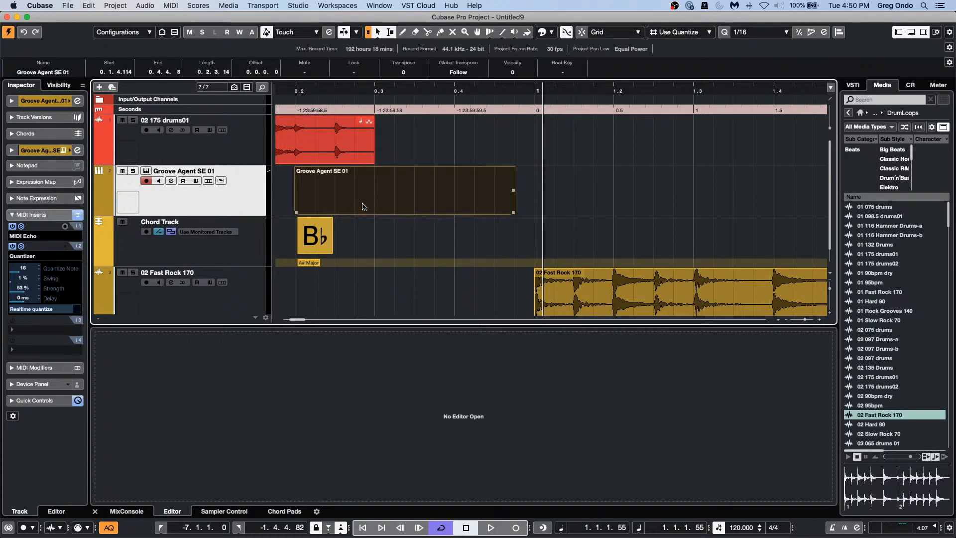
double_click(364, 205)
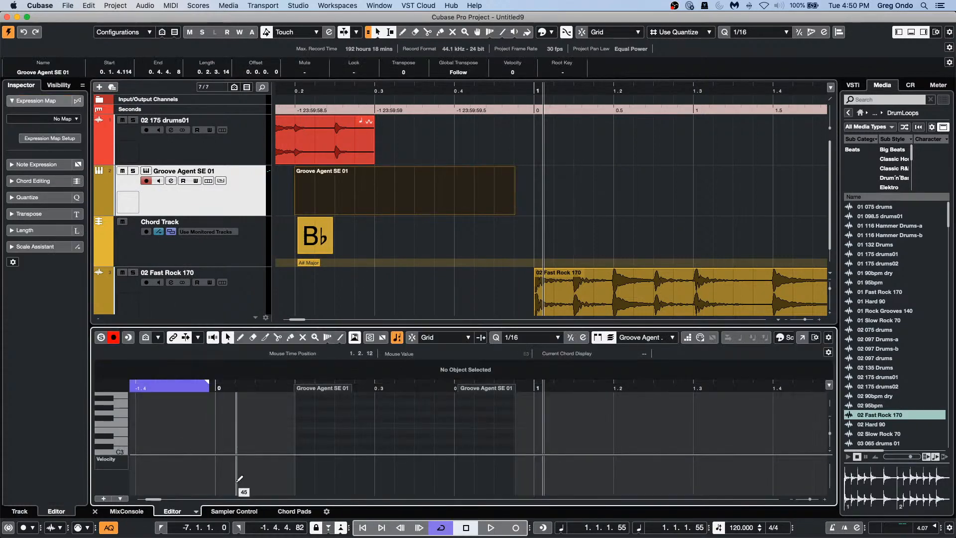
Step: Give the track a drum map created from its Urban Ballads Kit 01 instrument
click(157, 188)
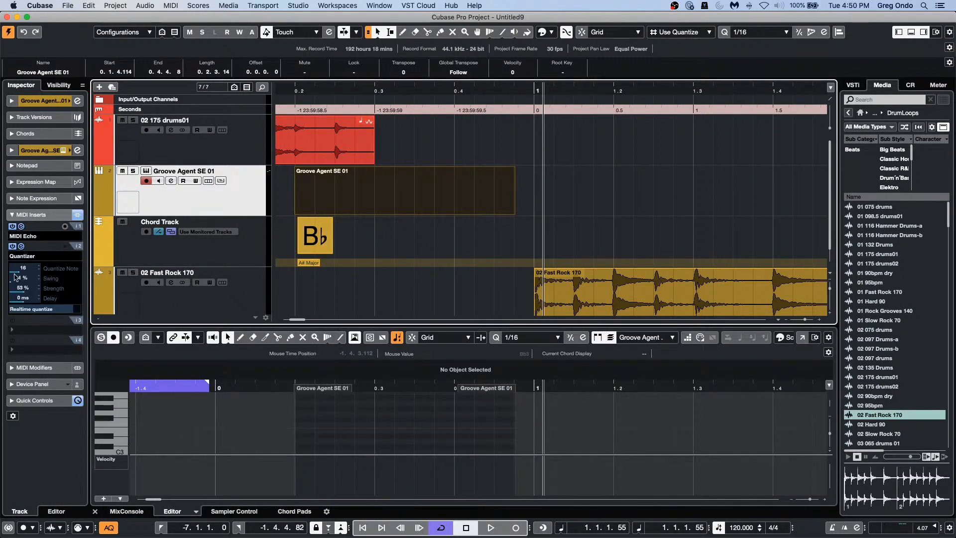
click(43, 101)
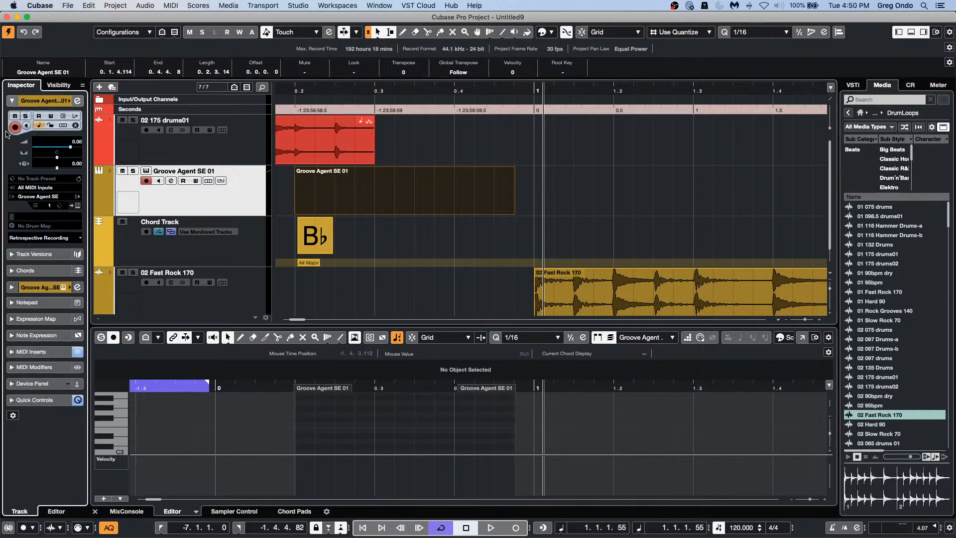
click(41, 197)
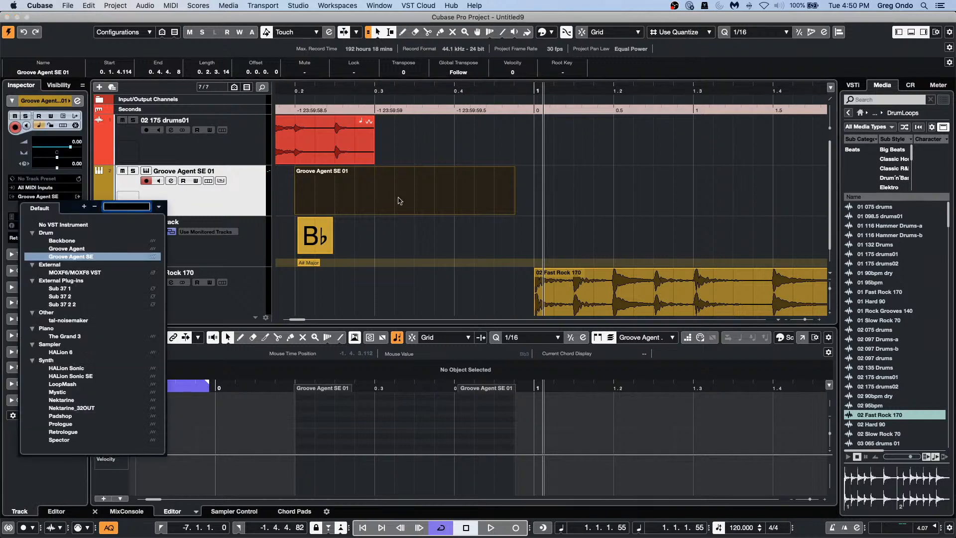
click(230, 195)
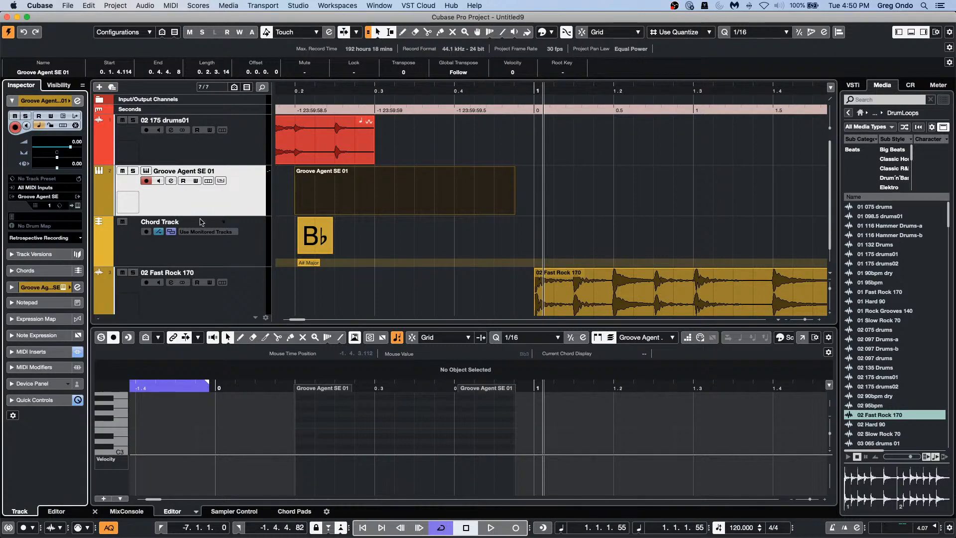
click(36, 226)
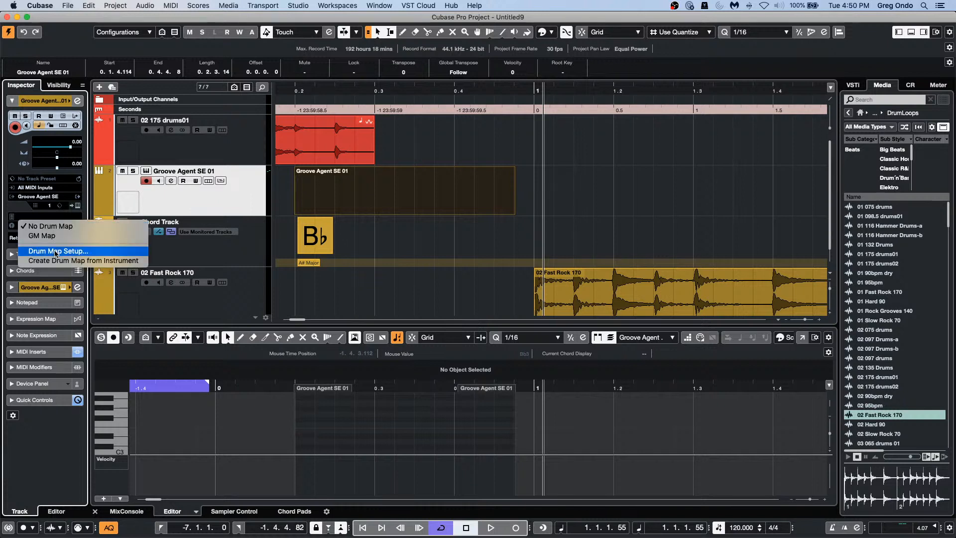
click(104, 259)
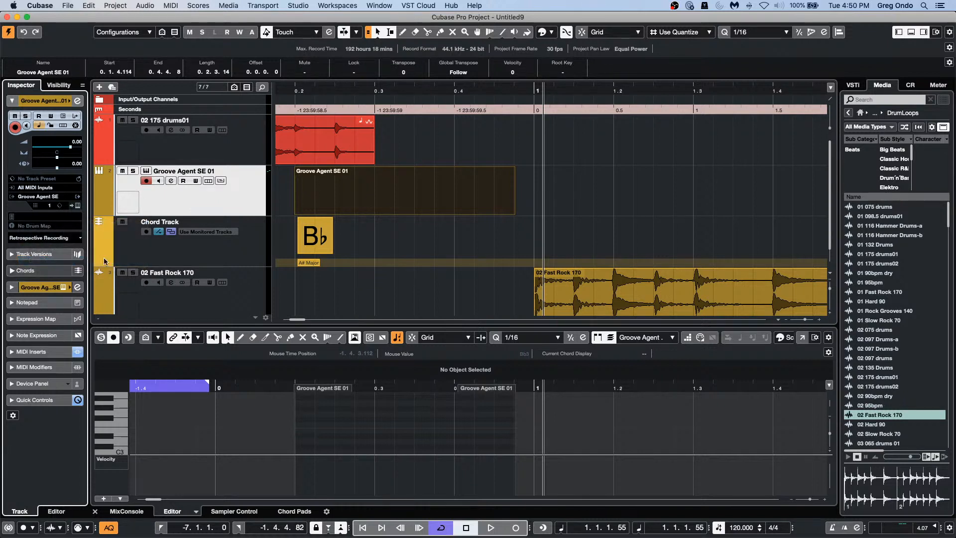
click(397, 193)
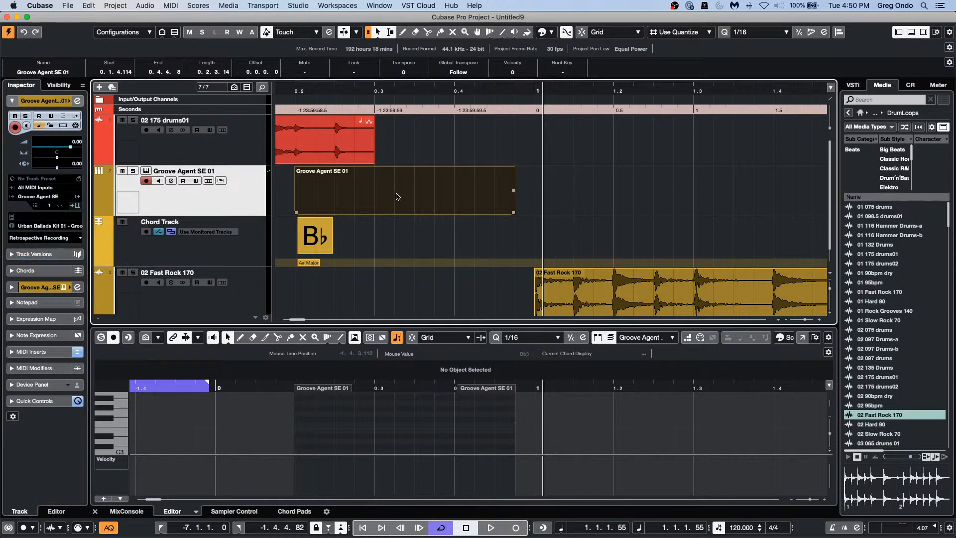
Step: Paint a run of 1/16 notes along the HHat Closed row in the Drum Editor
double_click(396, 196)
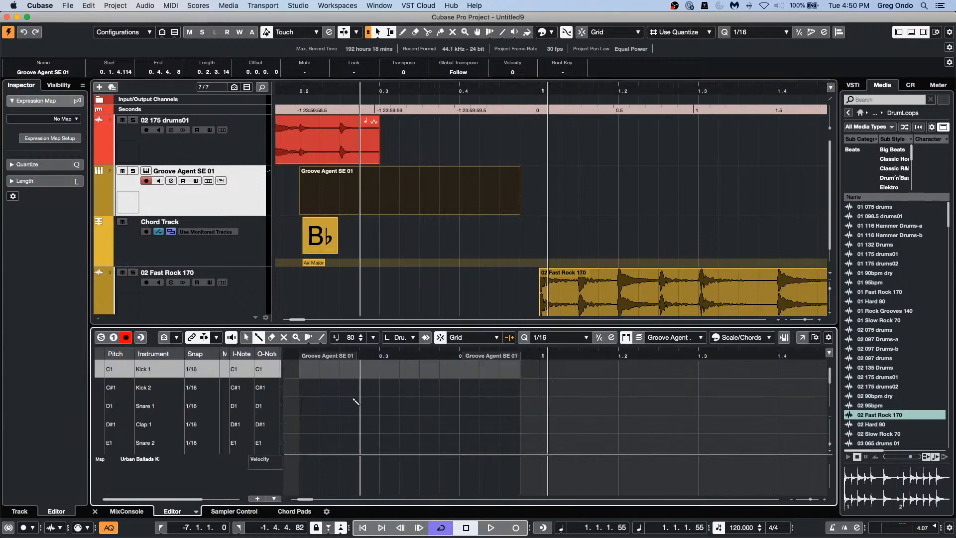
scroll(348, 418, down, 3)
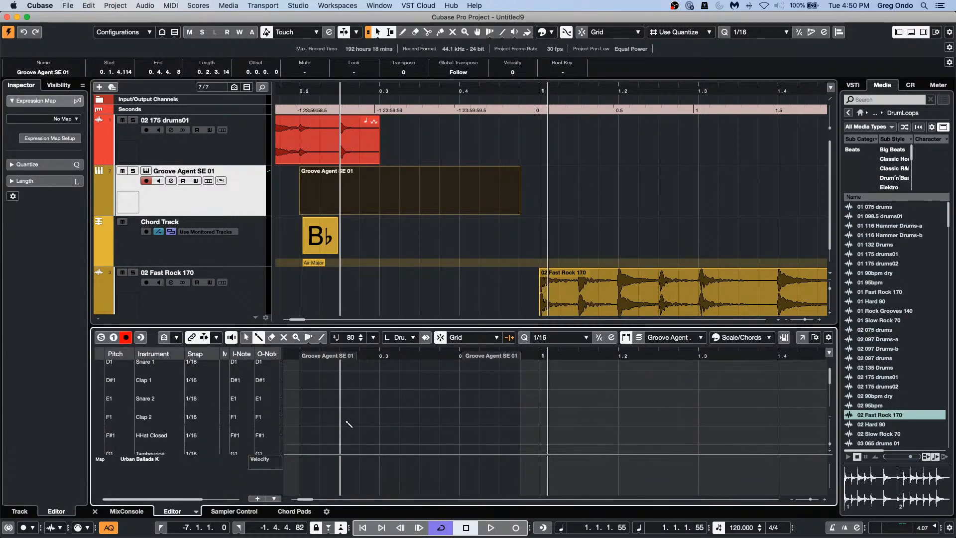
drag(300, 435, 519, 435)
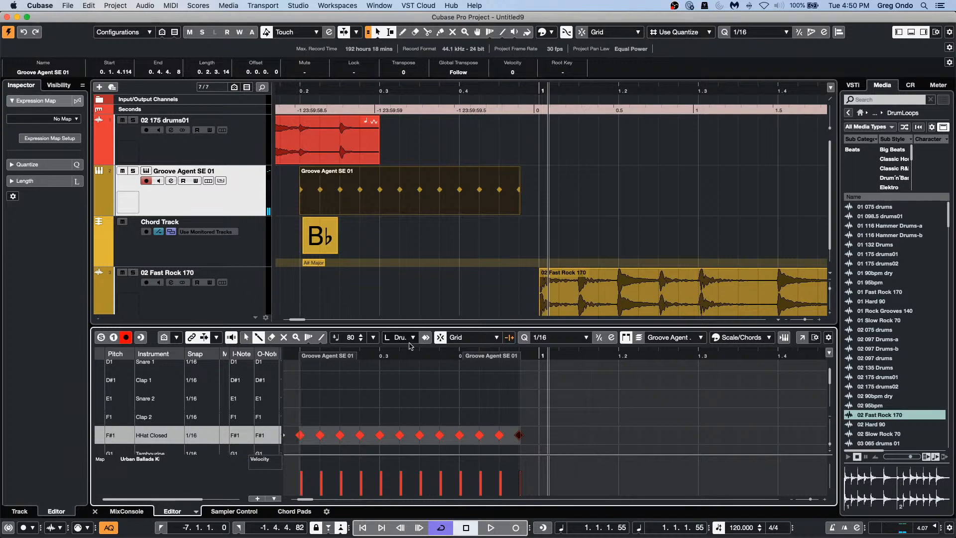
click(803, 337)
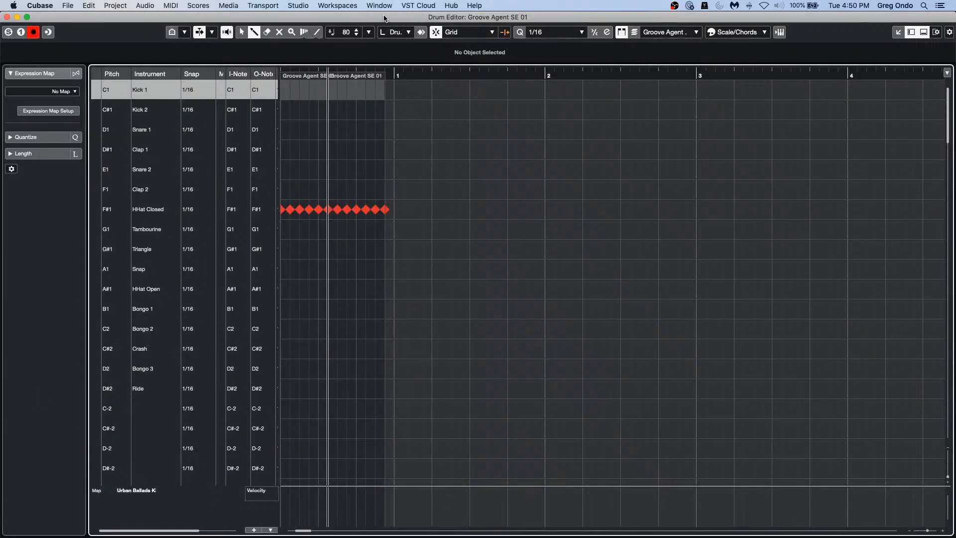
Step: Draw a rising velocity ramp across the closed hi-hat notes
click(152, 209)
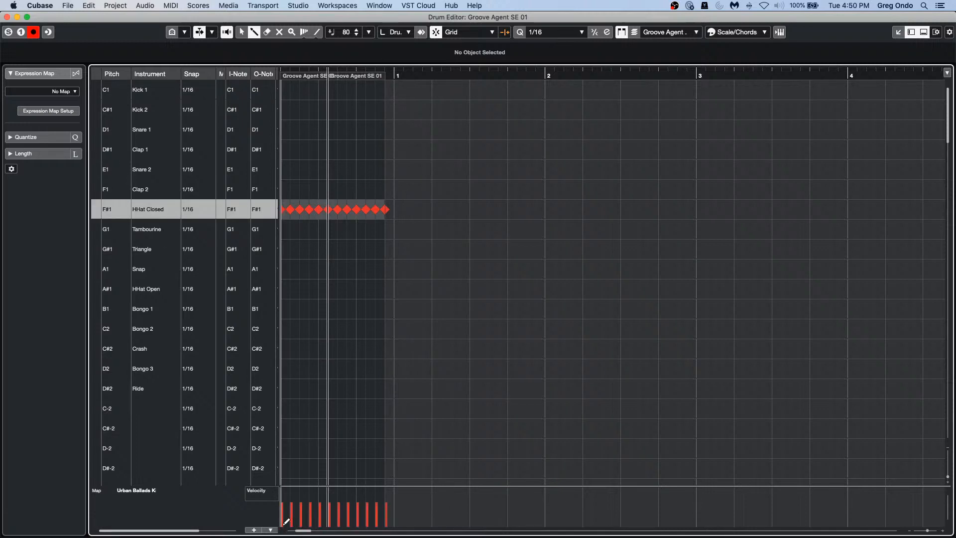
drag(287, 521, 372, 504)
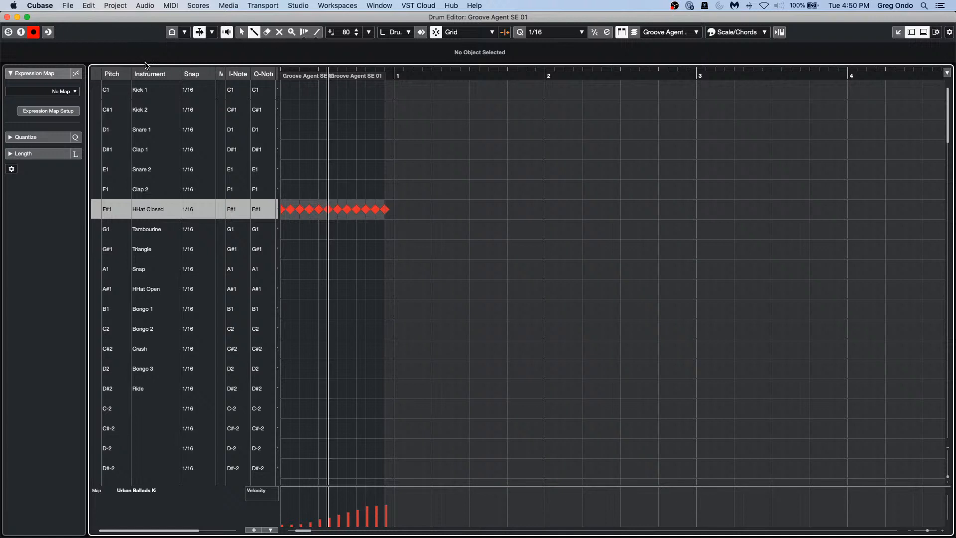
click(175, 6)
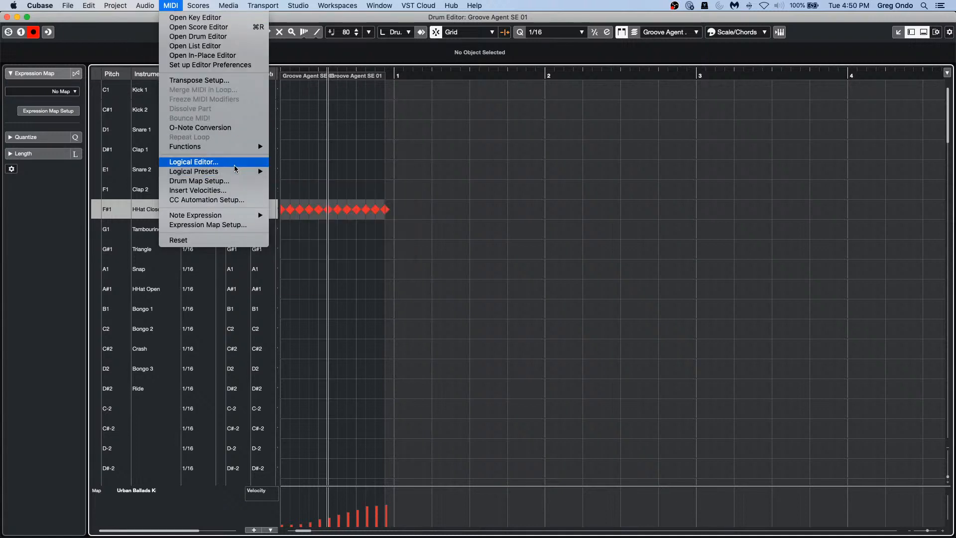
Step: In the Logical Editor, filter for Value 2 inside range 10–30
click(234, 164)
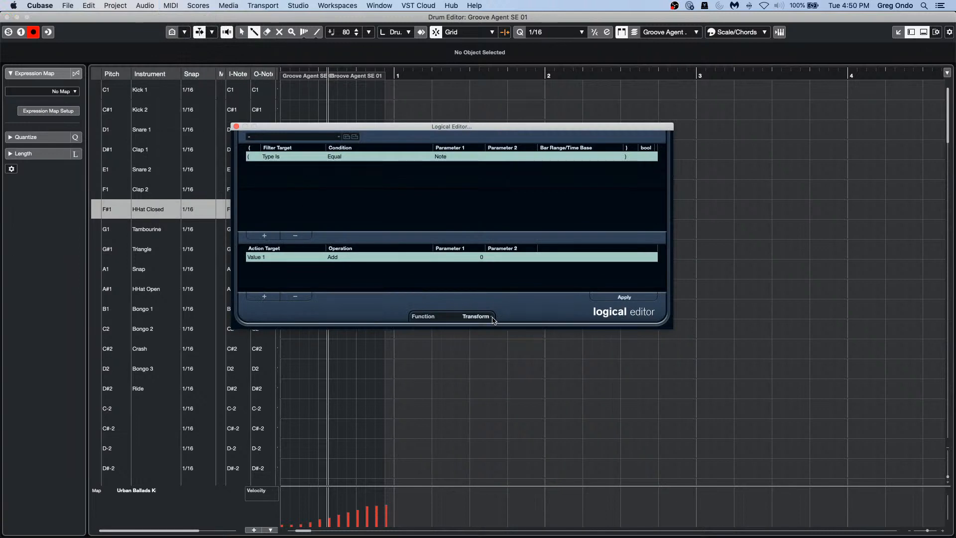
click(493, 320)
click(289, 161)
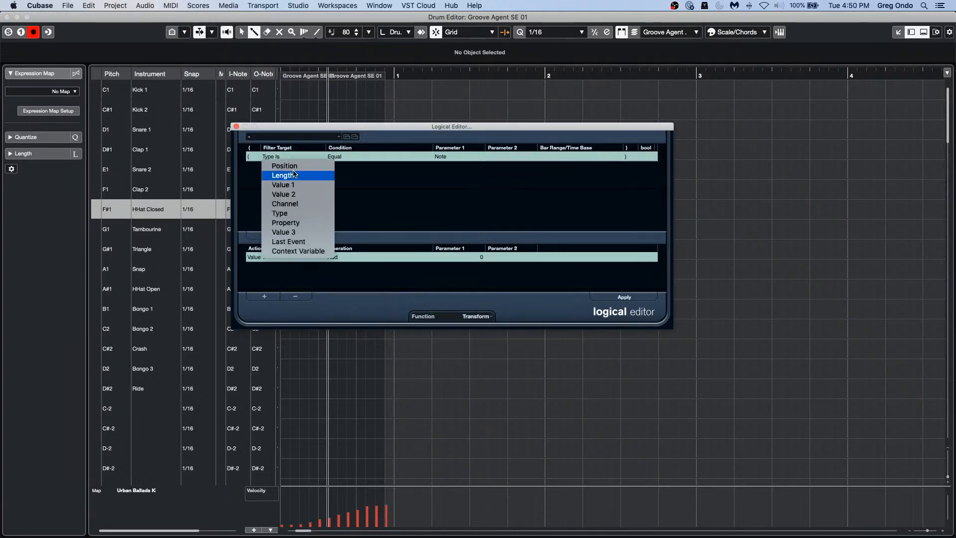
click(294, 195)
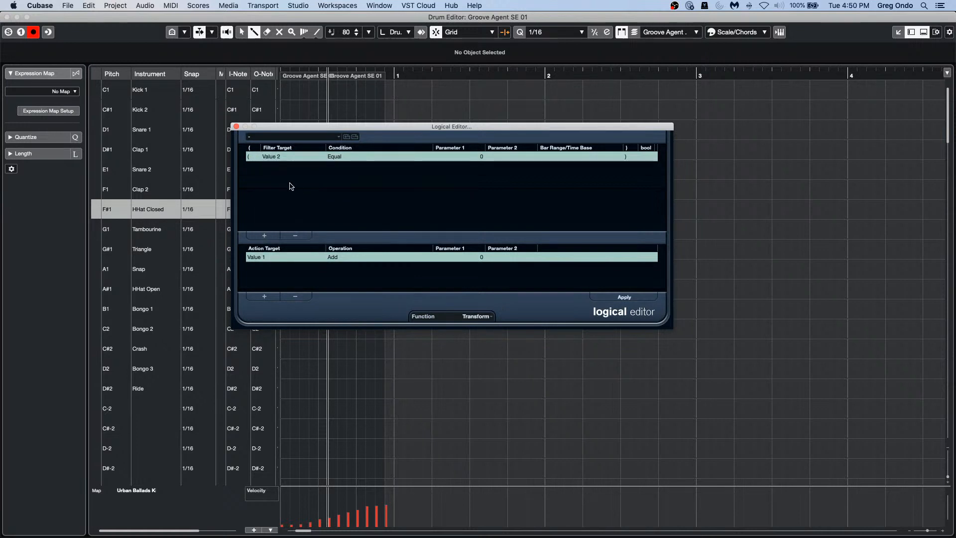
click(347, 159)
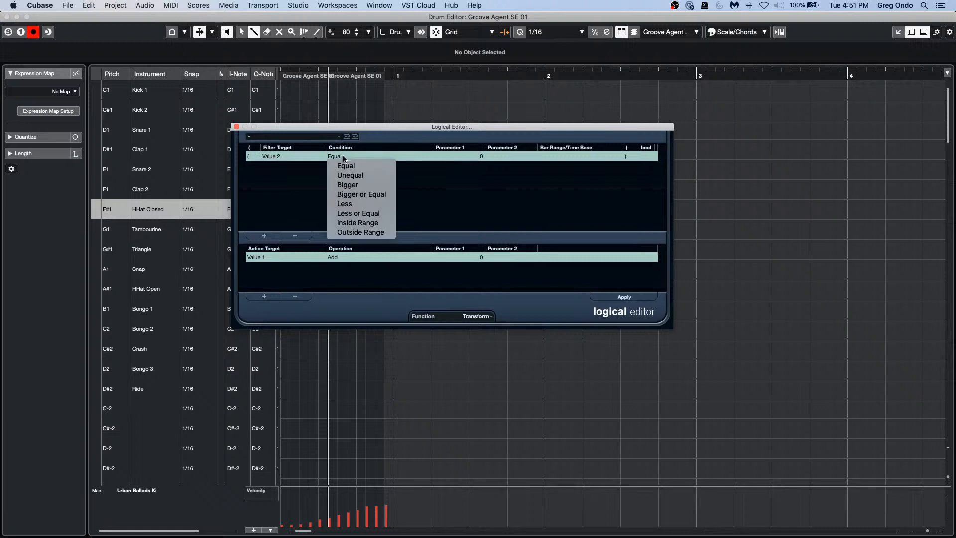
click(368, 223)
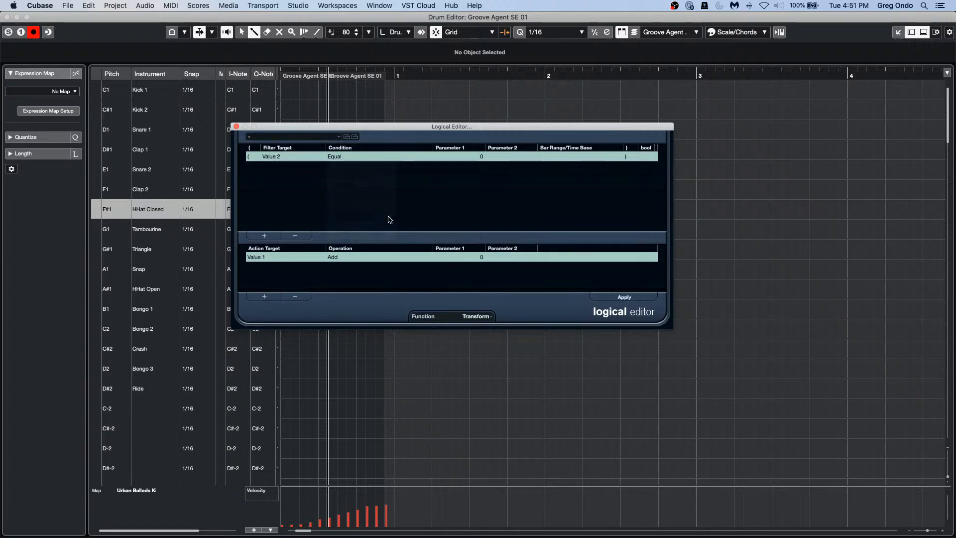
click(481, 157)
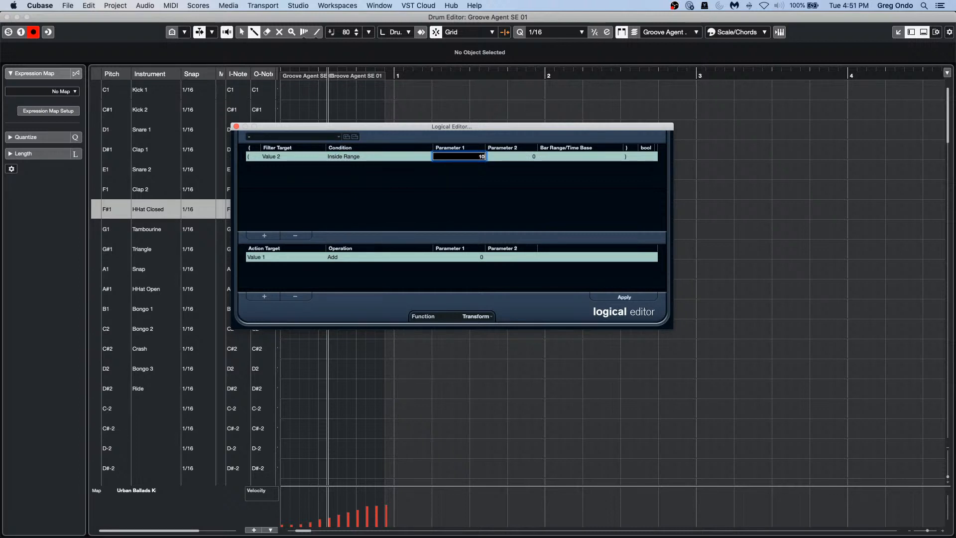
click(520, 157)
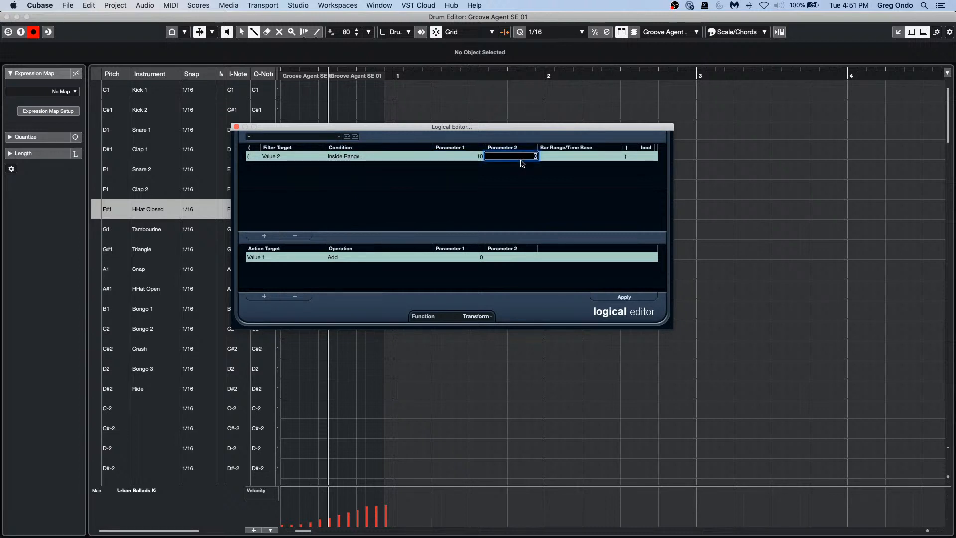
key(Return)
Step: Set the action to add 30 to Value 2
click(271, 259)
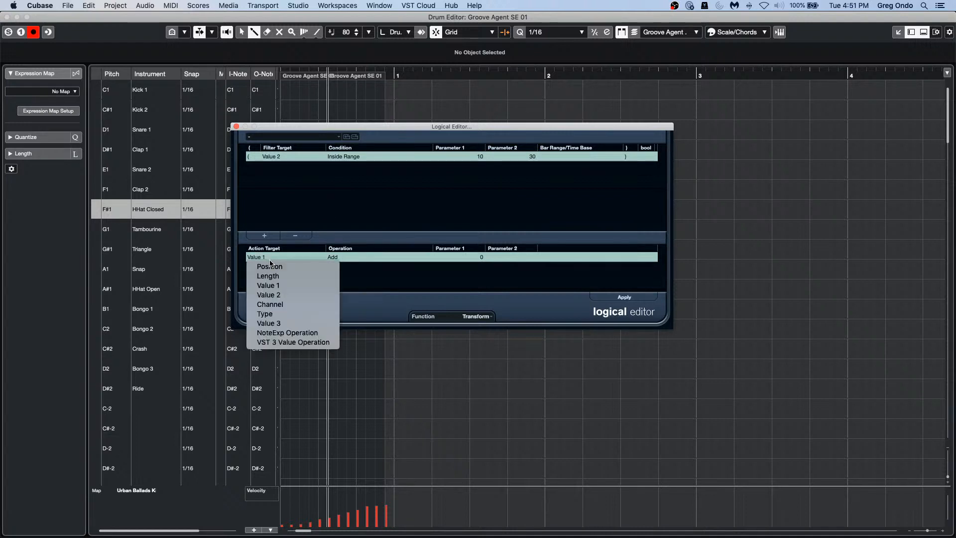
click(279, 295)
click(340, 257)
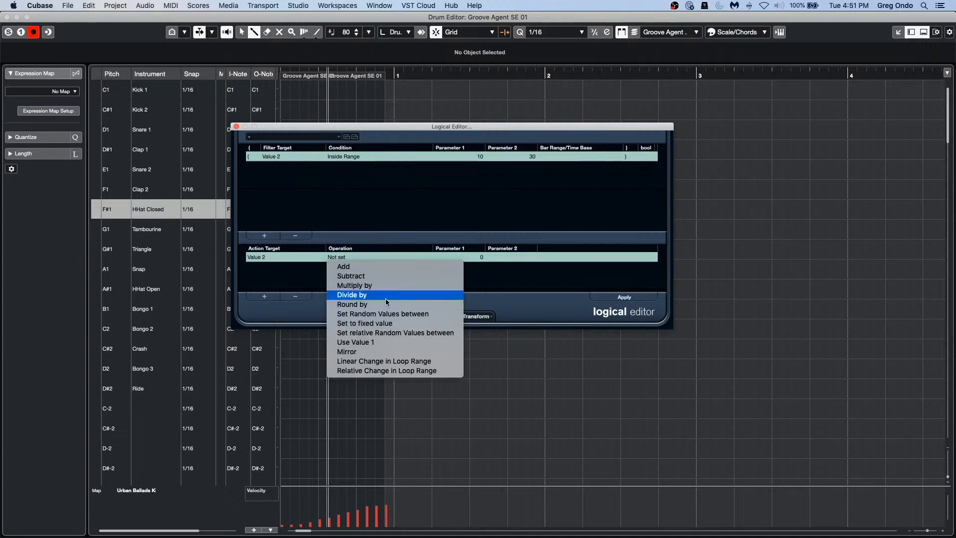
click(348, 266)
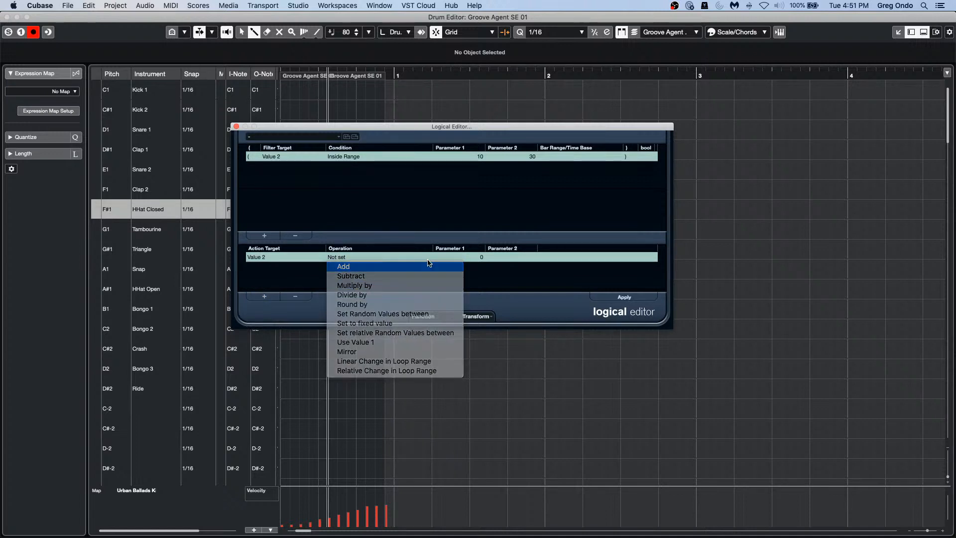
click(471, 258)
text(30)
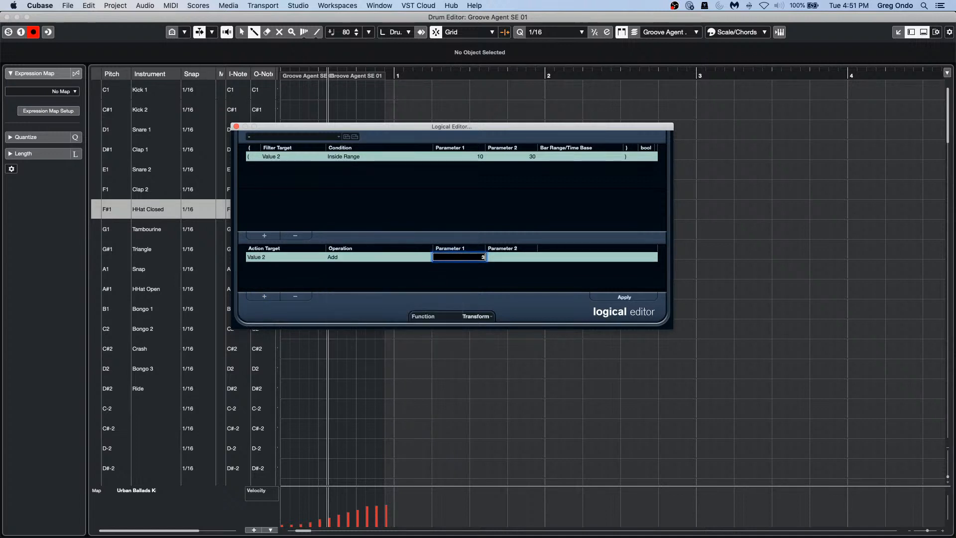
key(Return)
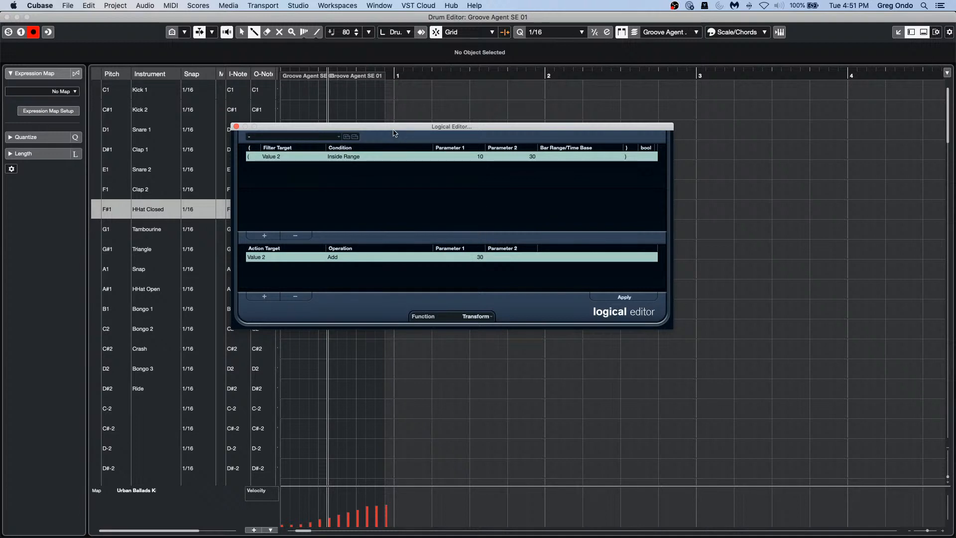
drag(392, 128, 528, 167)
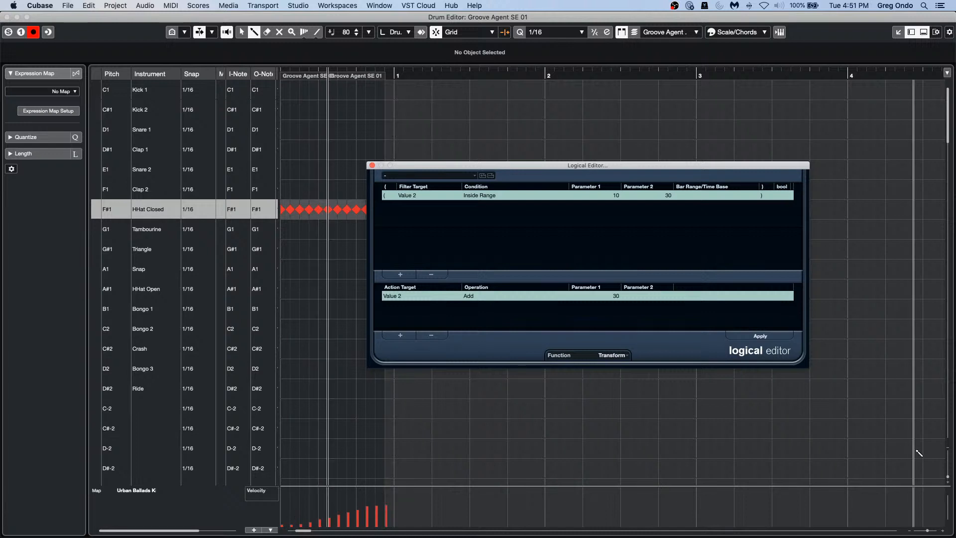
Step: Apply the transform adding 30 to hi-hat velocities between 10 and 30, then check the velocities
click(758, 337)
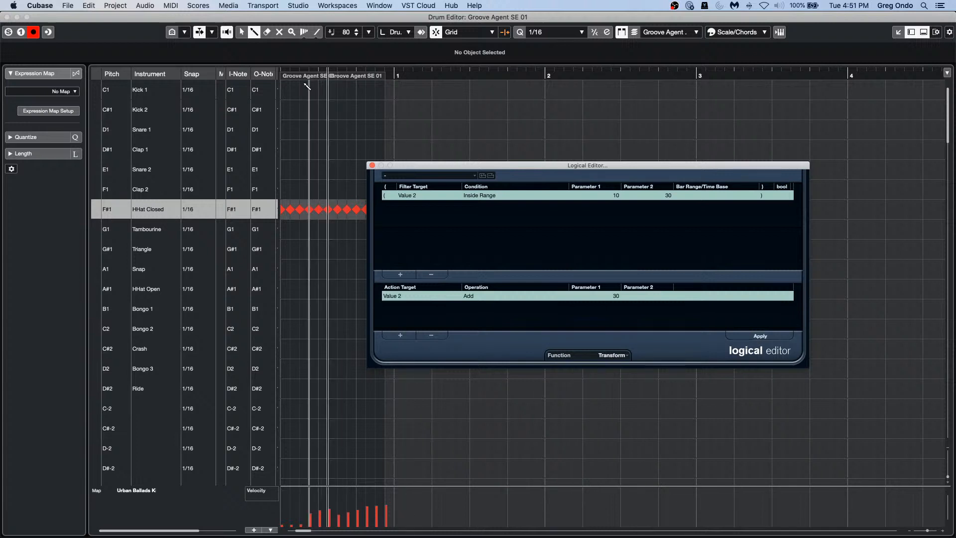
drag(398, 76, 271, 80)
click(382, 76)
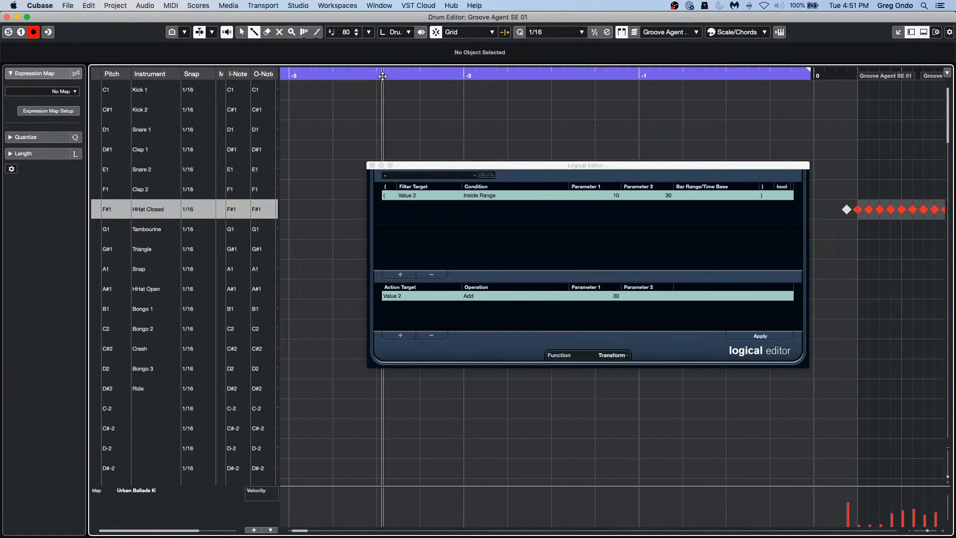
drag(382, 76, 384, 48)
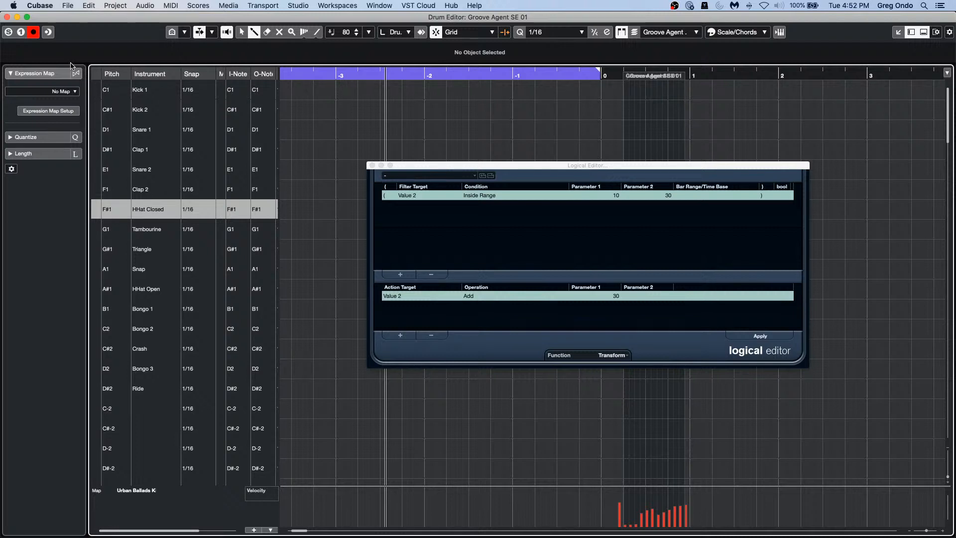
click(7, 17)
Step: Close the Drum Editor and open the recent project 'January 26 2021.cpr'
click(372, 165)
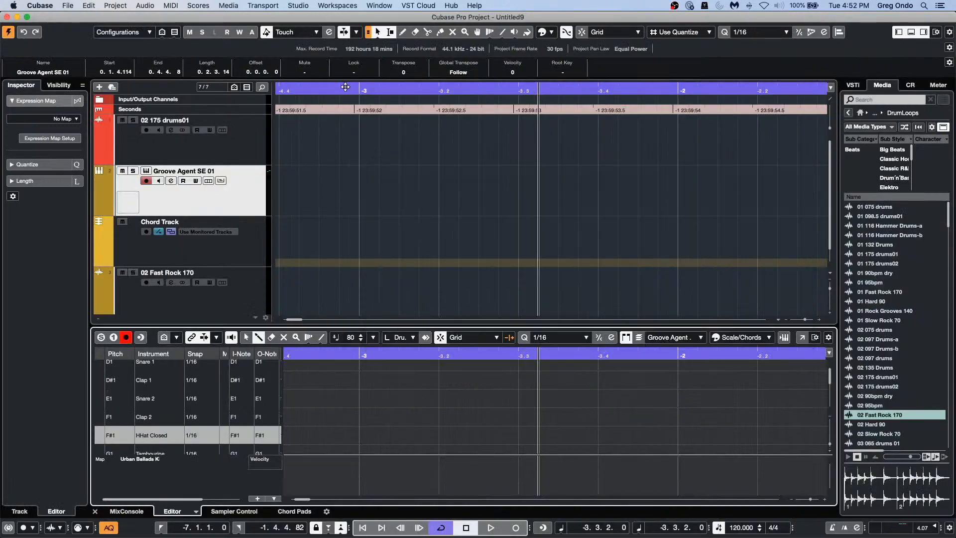
drag(346, 87, 350, 66)
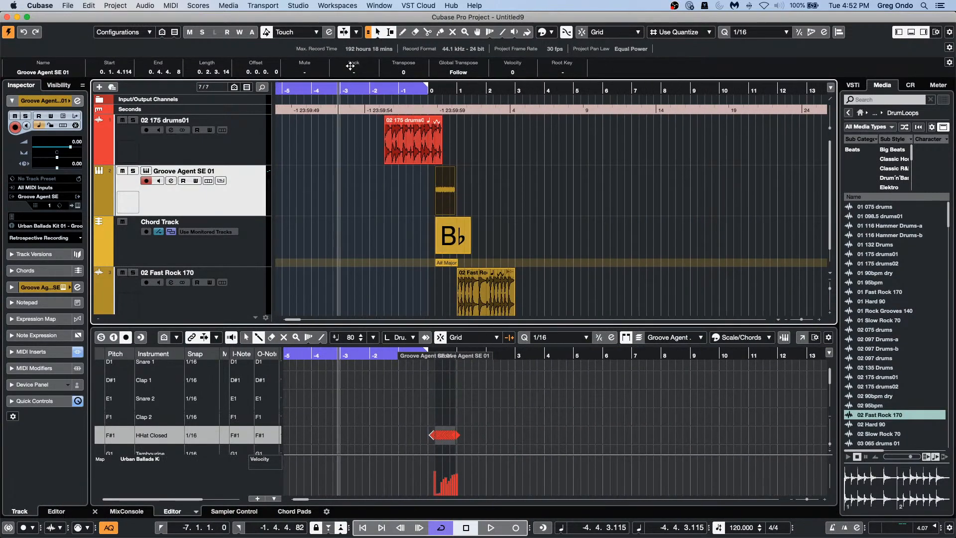
click(69, 5)
mouse_move(115, 192)
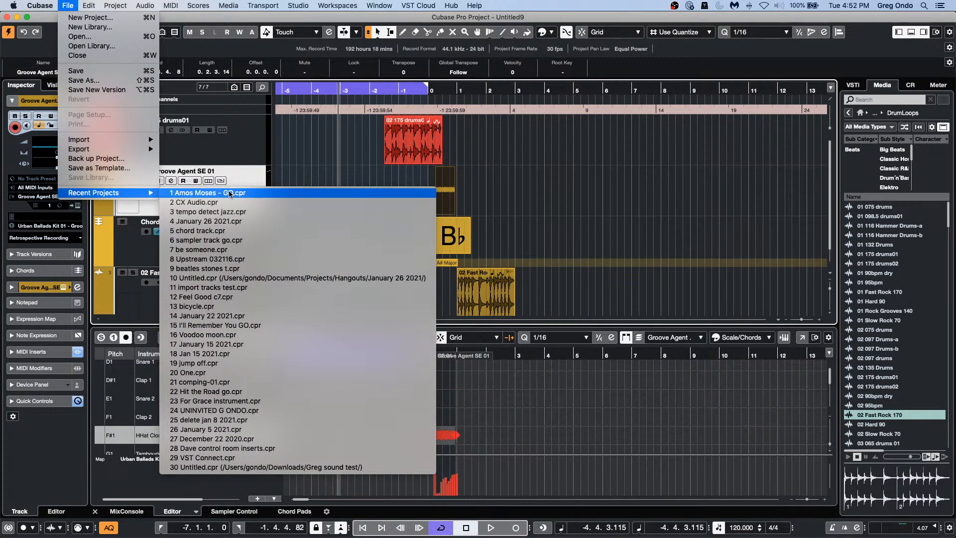
click(239, 221)
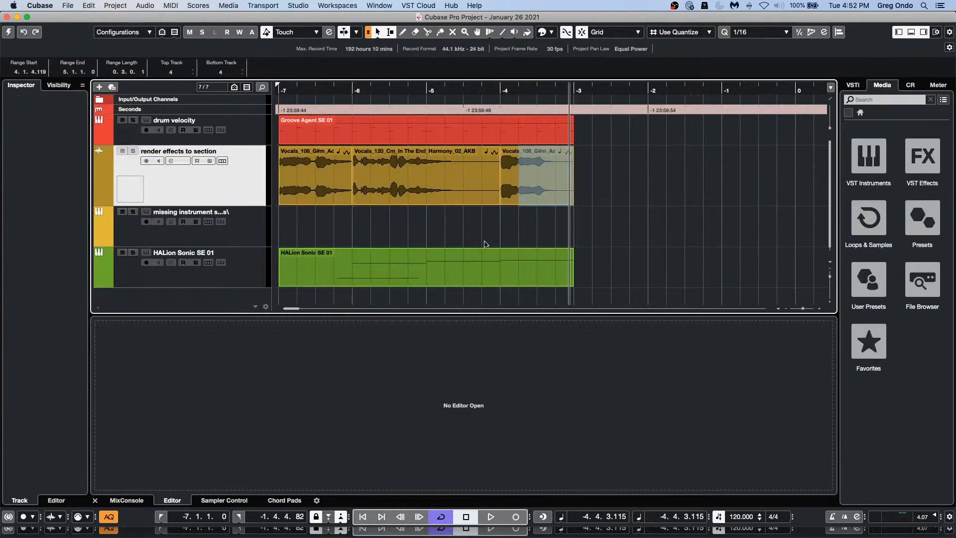
Step: Select the harmony vocal event, turn off cycle, and audition it from its start
click(378, 179)
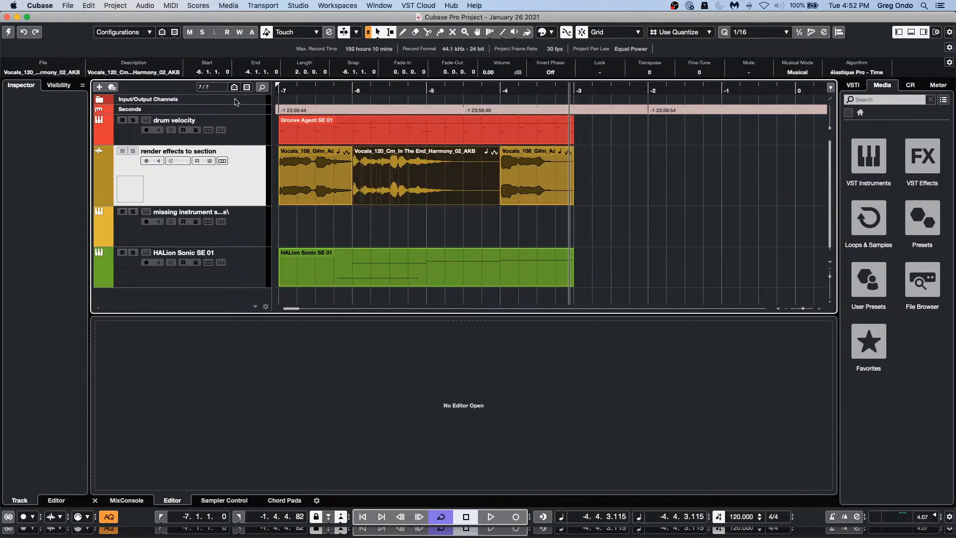
click(9, 34)
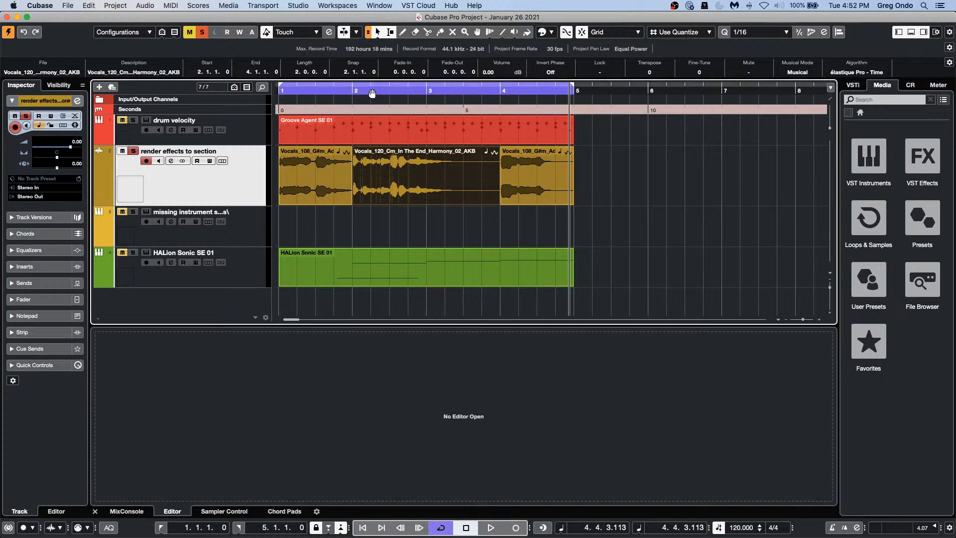
click(376, 91)
drag(362, 92, 290, 82)
key(l)
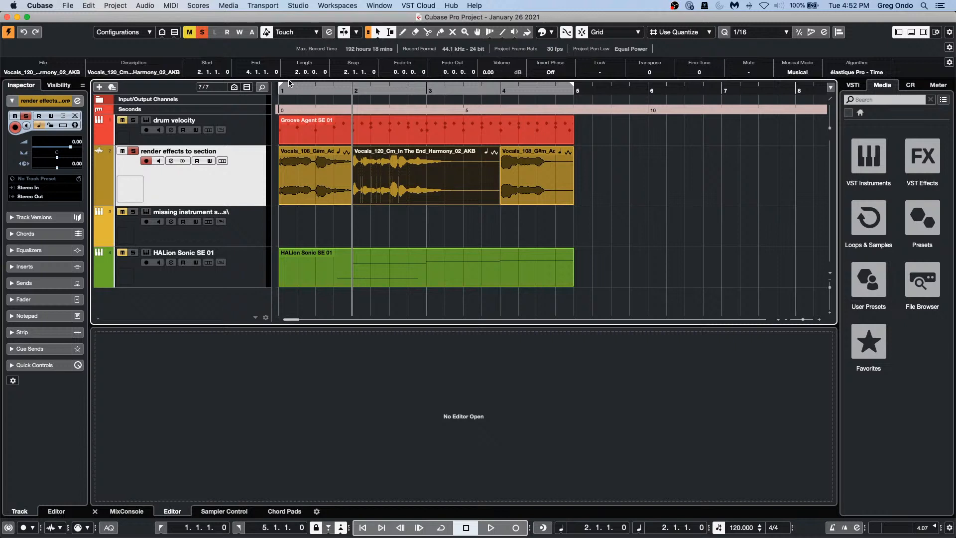
key(space)
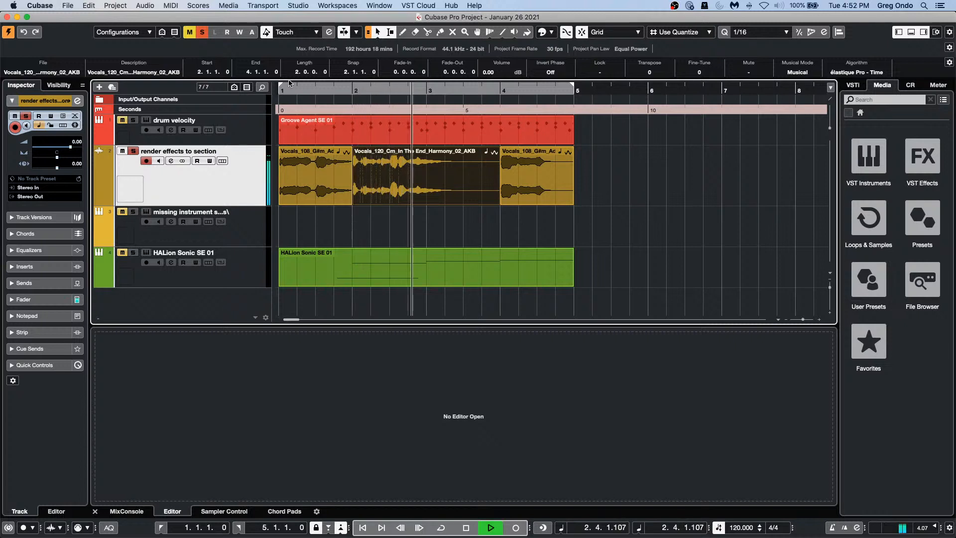
key(space)
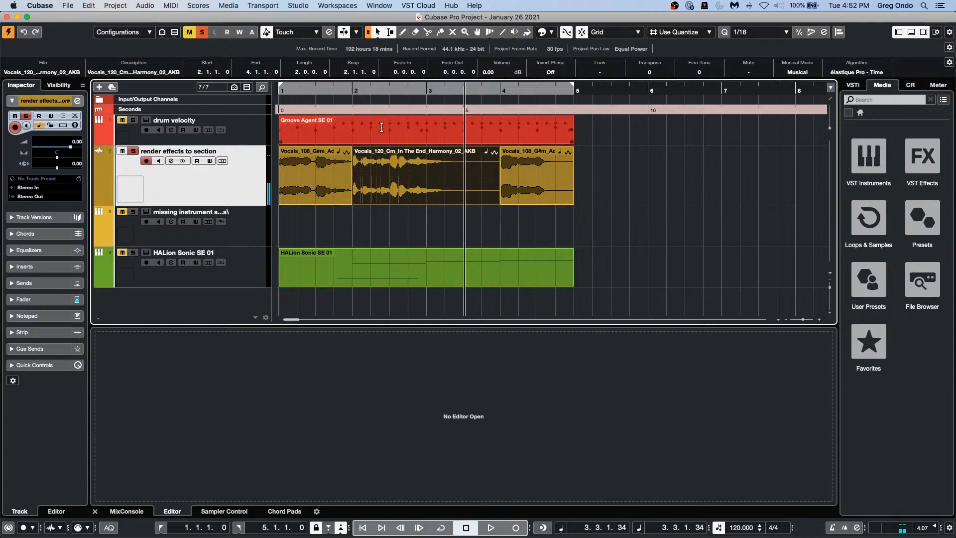
Step: Range-select the harmony vocal event from bar 2.4 to bar 4
click(459, 201)
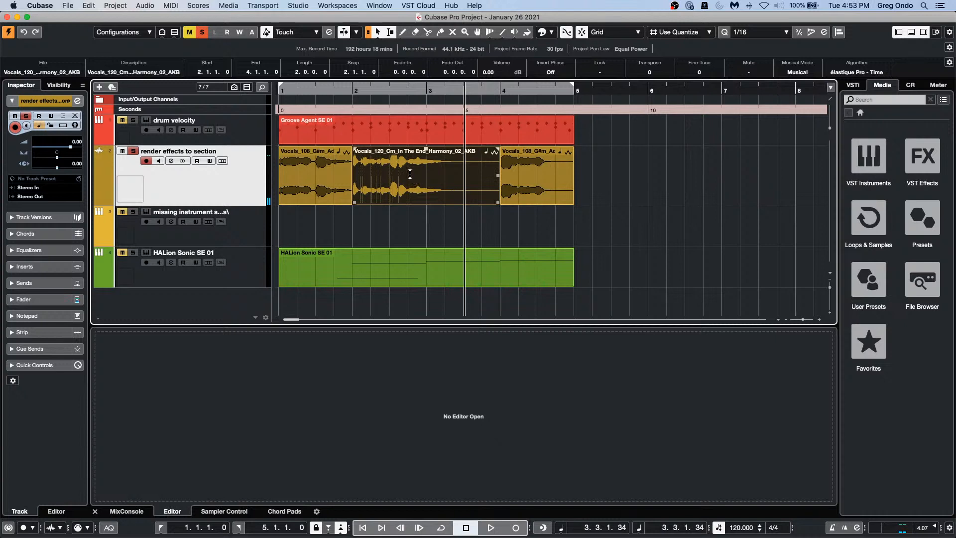
drag(410, 173, 501, 181)
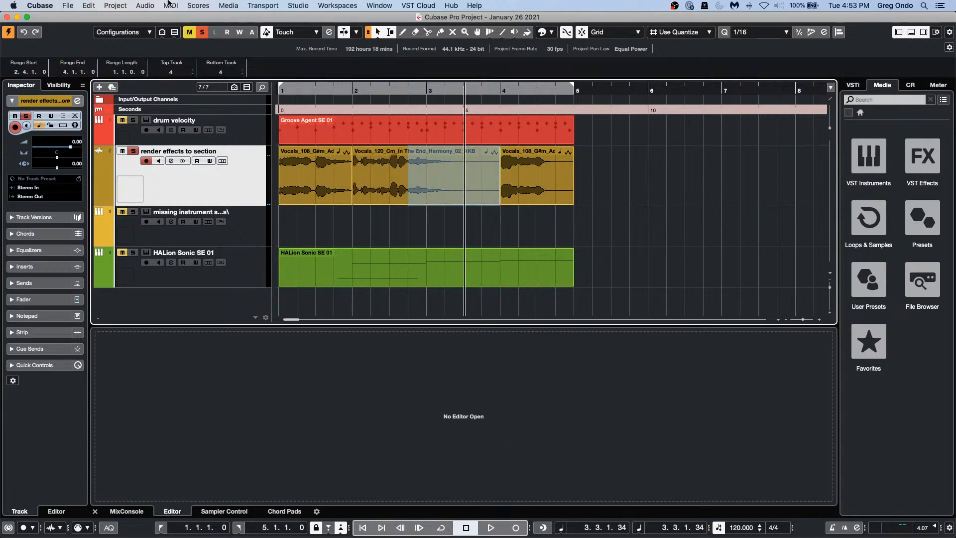
click(172, 5)
Step: Open Direct Offline Processing for the marked range with Auto Apply off and load MonoDelay
mouse_move(145, 4)
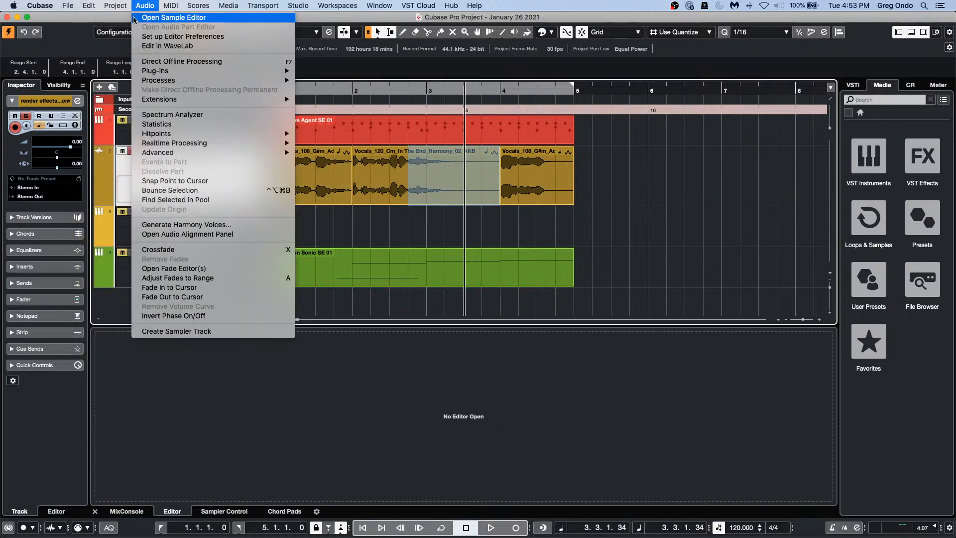
click(147, 61)
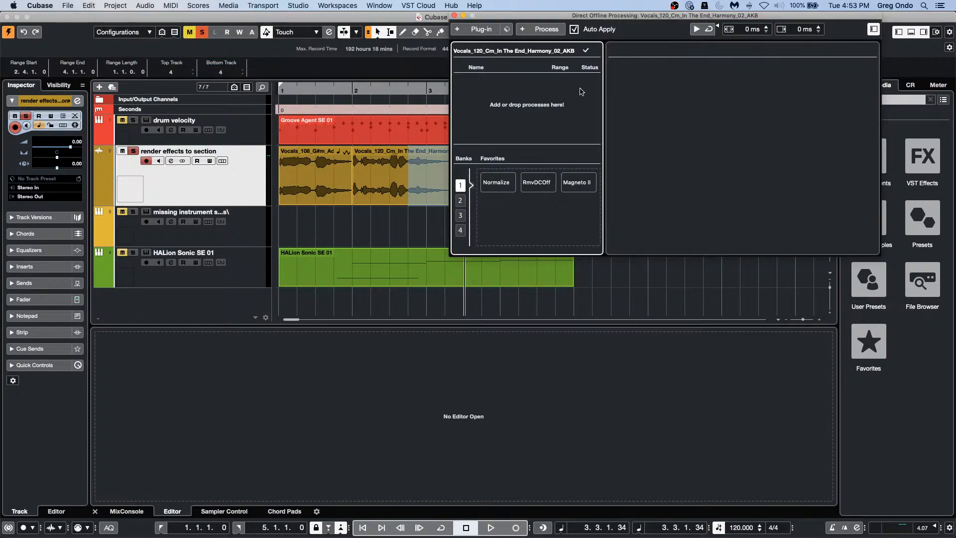
click(575, 29)
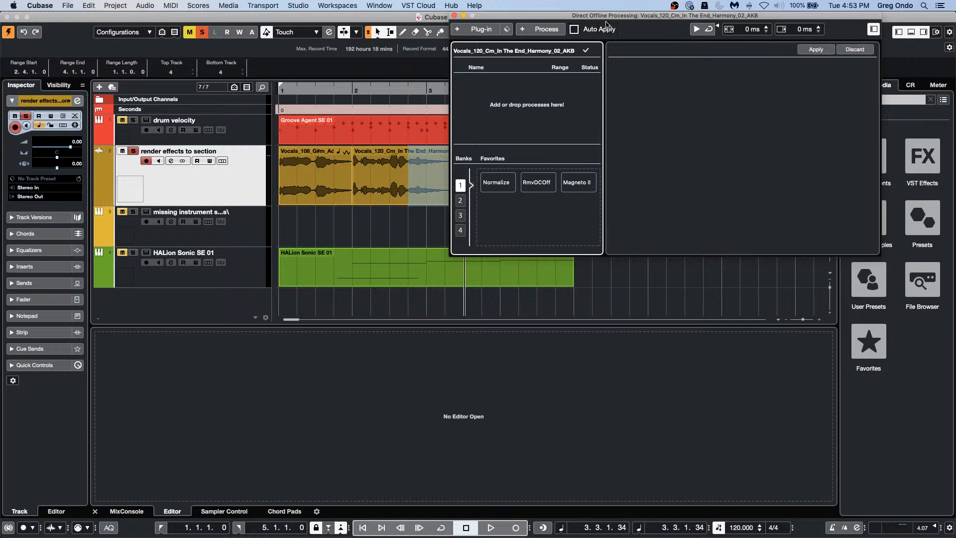
drag(612, 30, 537, 213)
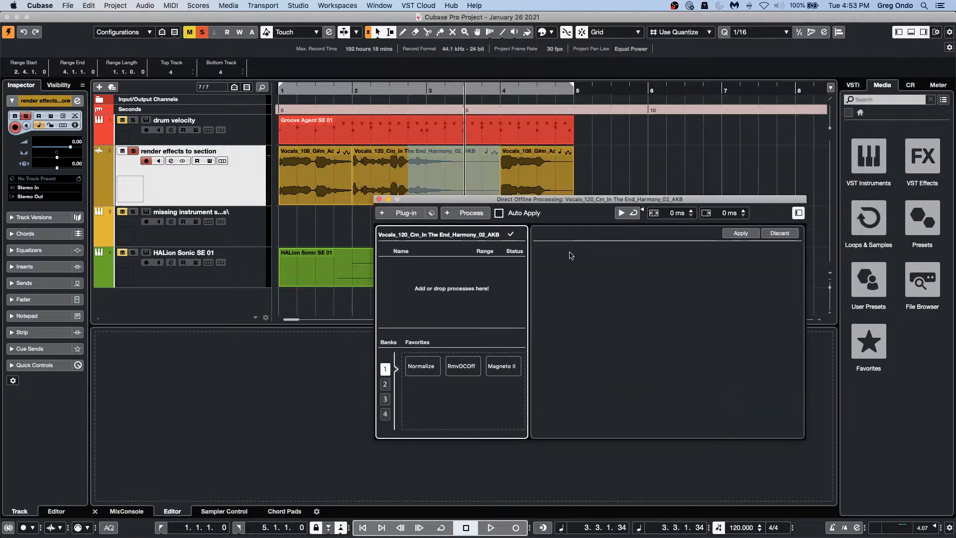
click(423, 215)
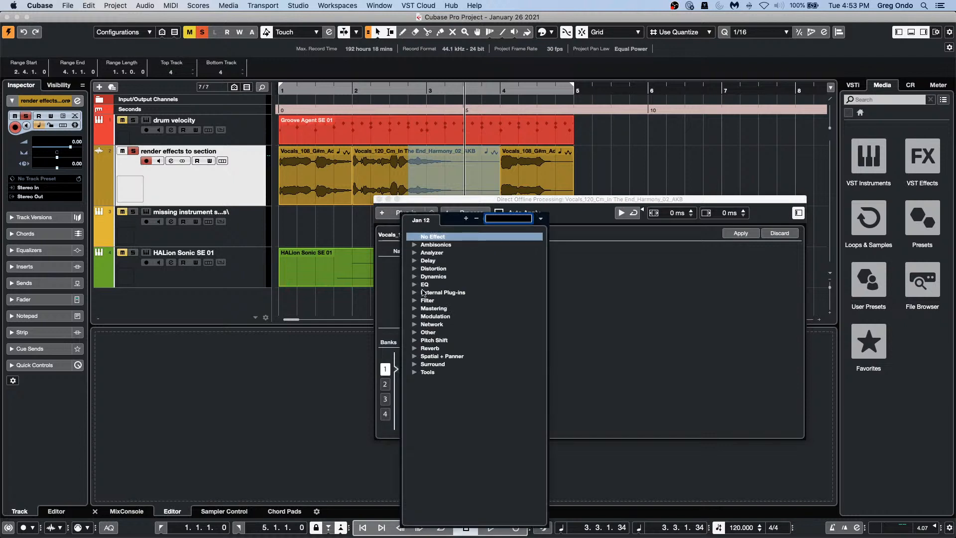
click(417, 261)
click(459, 277)
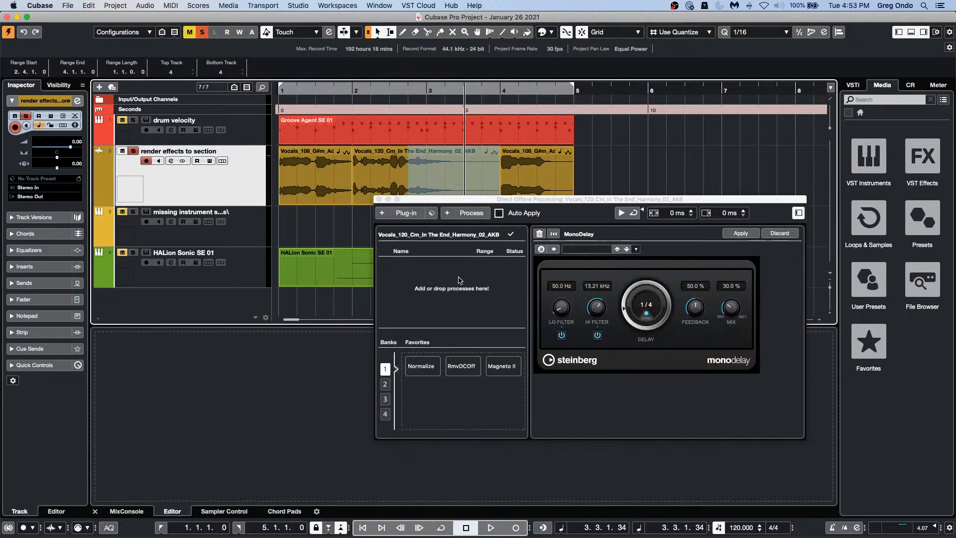
Step: Turn Auto Apply on and preview the MonoDelay on the vocal from near bar 1.4
click(621, 213)
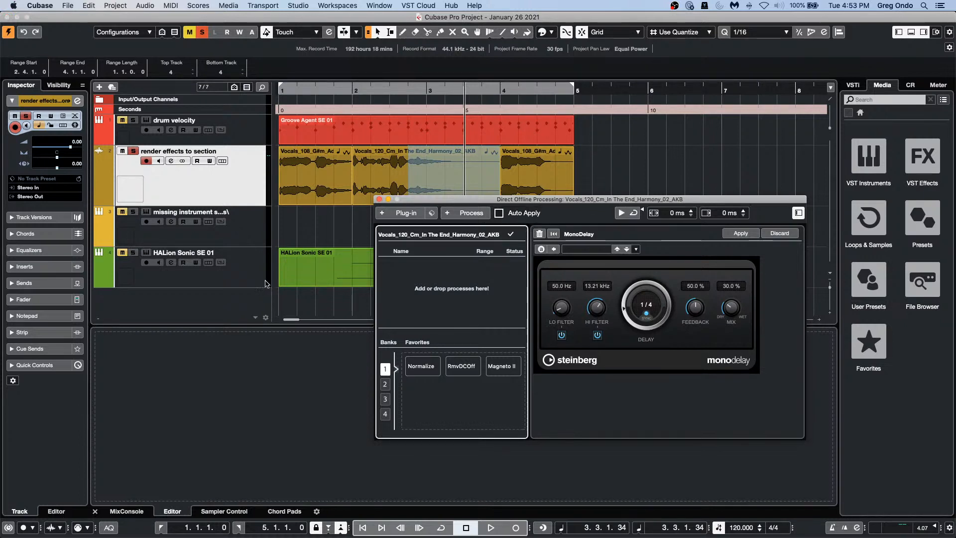
click(499, 214)
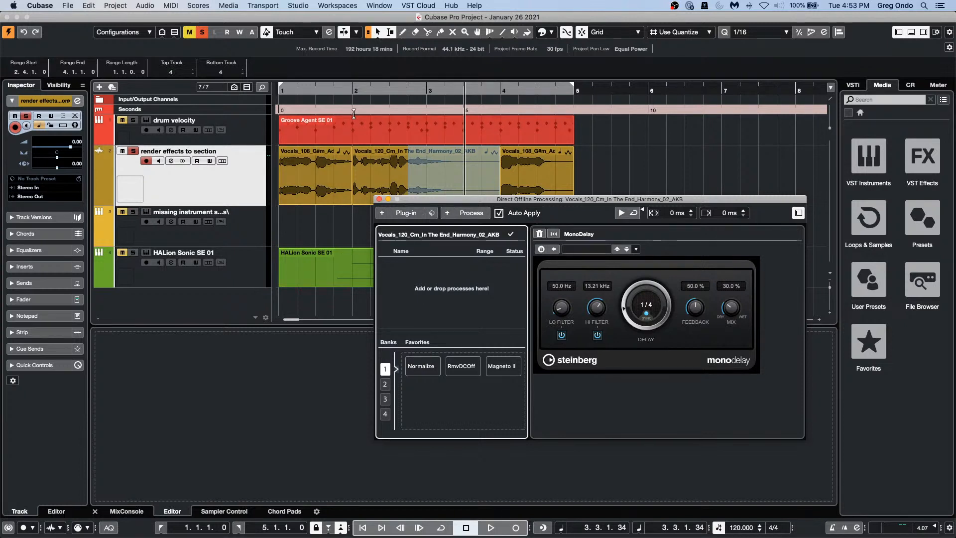
click(319, 93)
key(space)
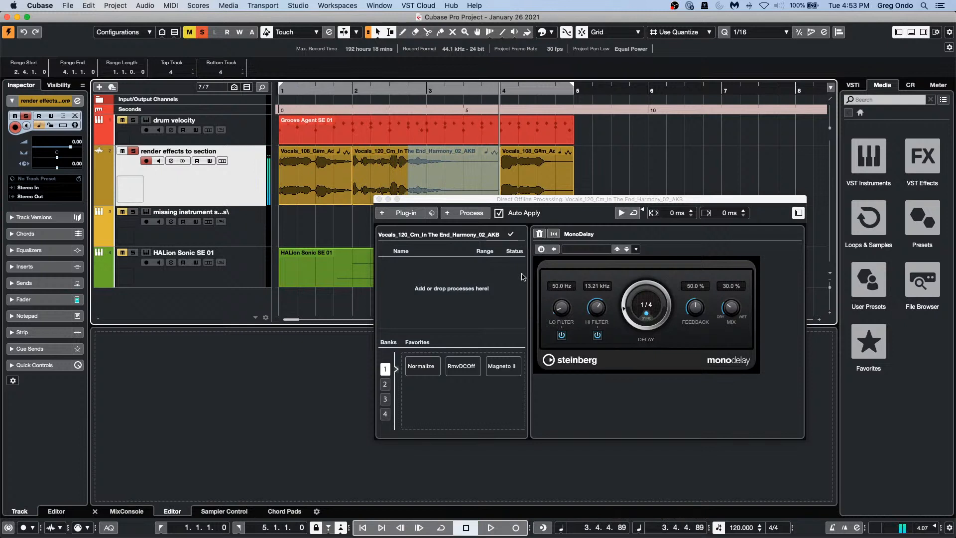
key(space)
Step: Turn Auto Apply off, apply MonoDelay to the vocal range, and play back from bar 2.3
click(599, 294)
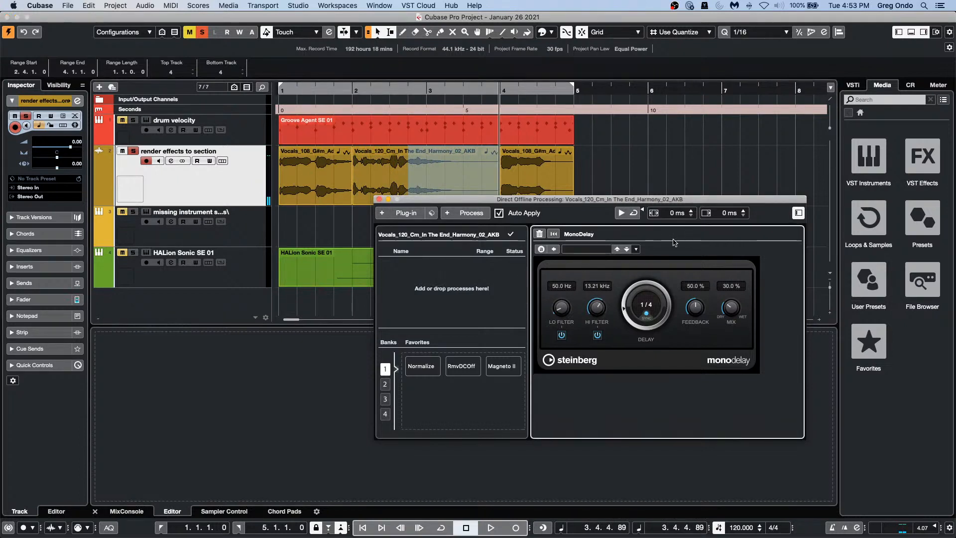
click(500, 214)
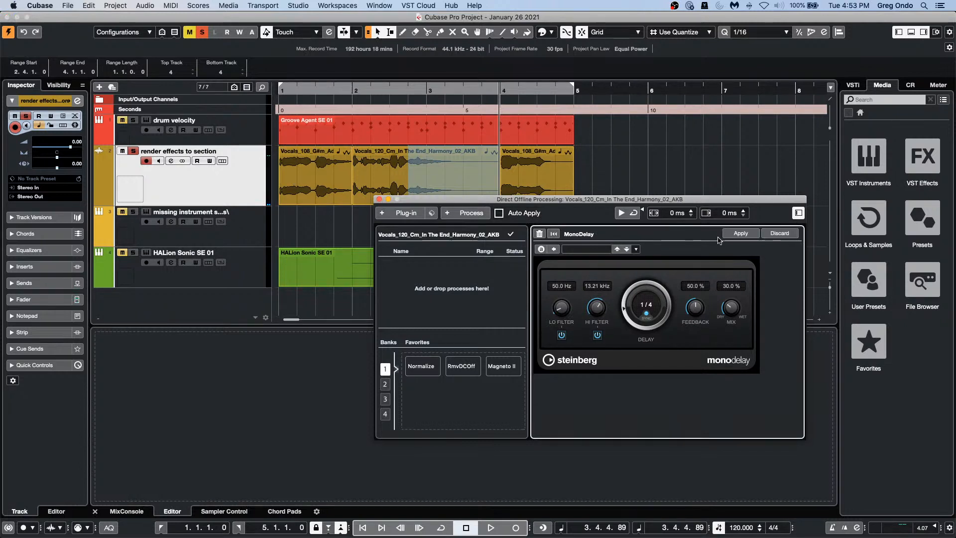
click(739, 232)
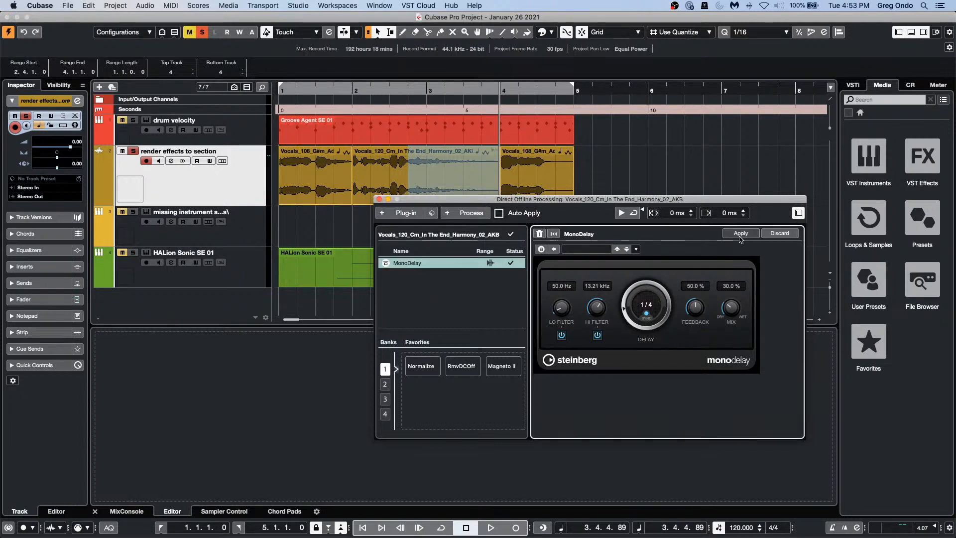
double_click(395, 89)
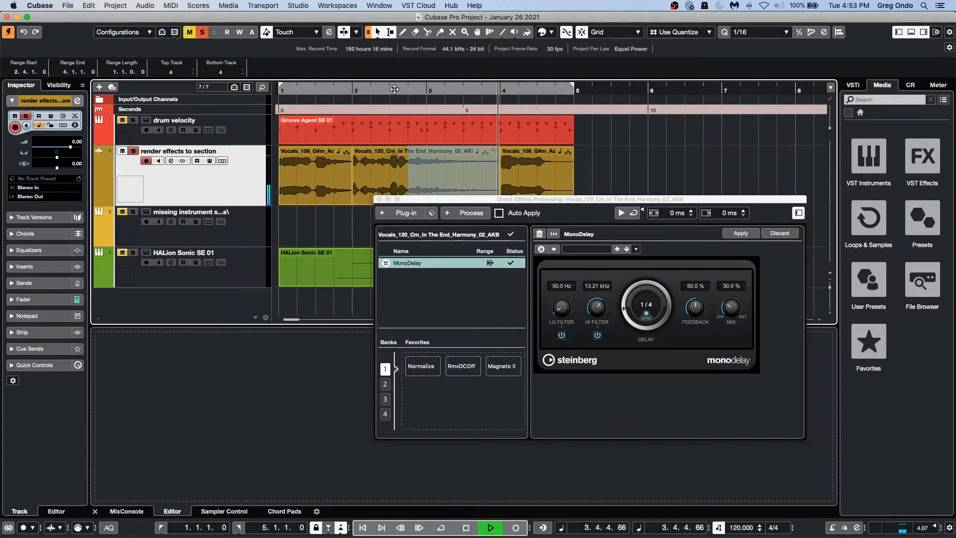
key(space)
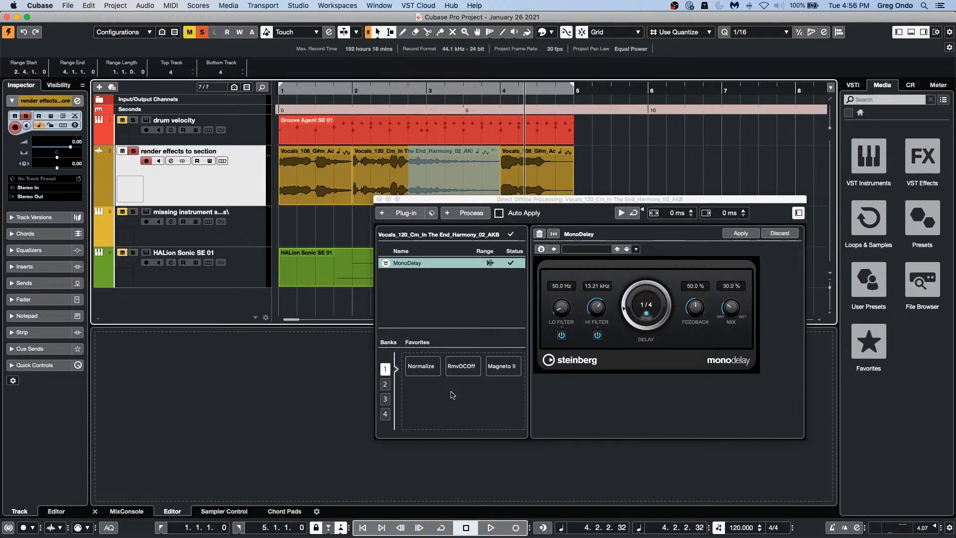
Step: Select the HALion Sonic SE 01 part, close offline processing, and open its Key Editor window
click(336, 282)
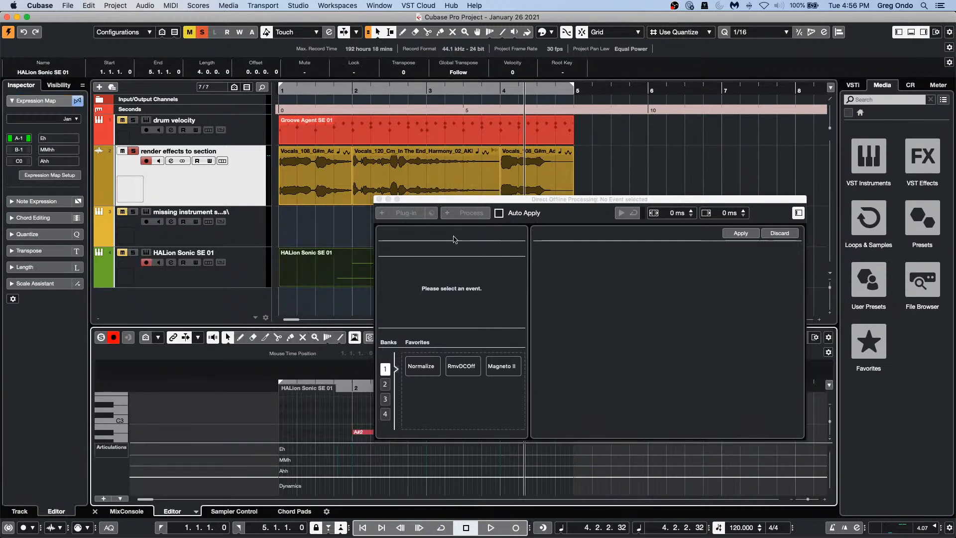
click(379, 199)
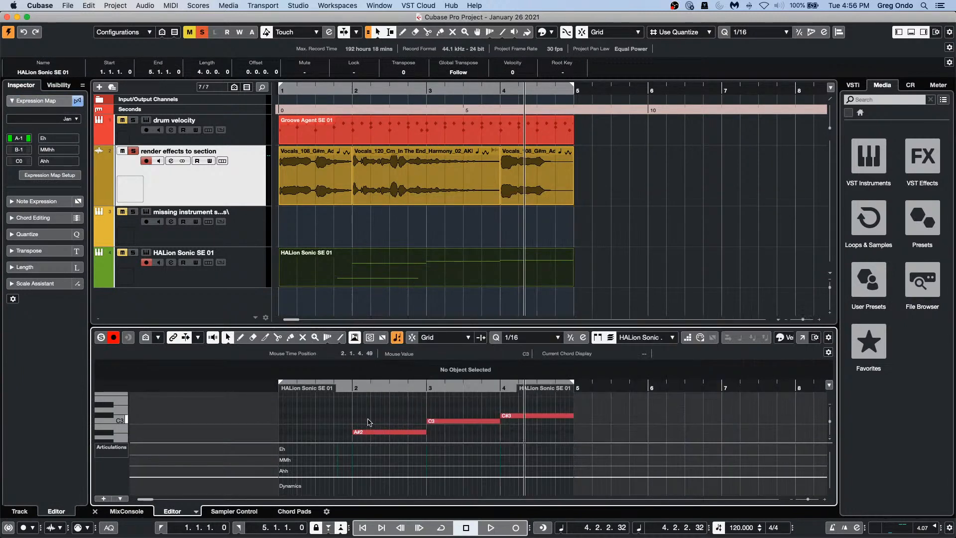
drag(399, 410, 565, 446)
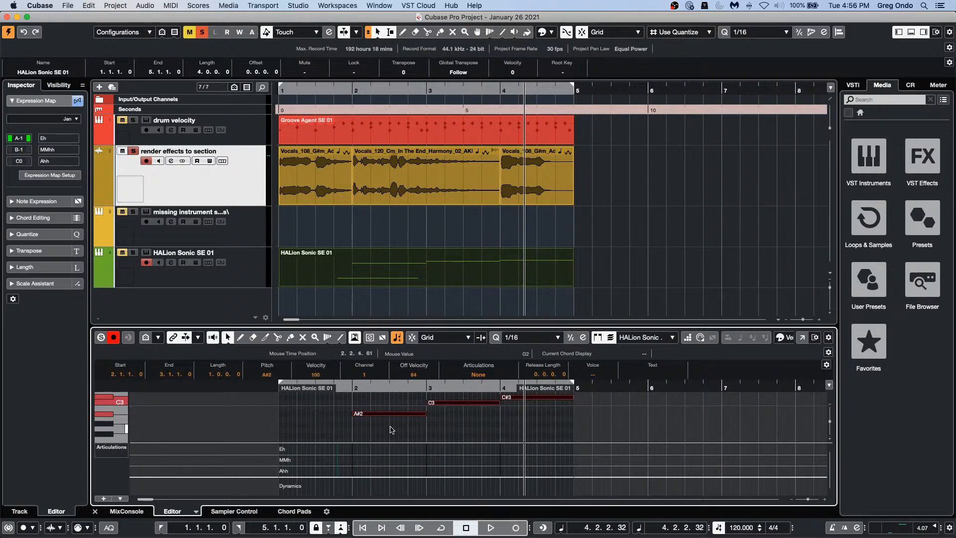
click(346, 430)
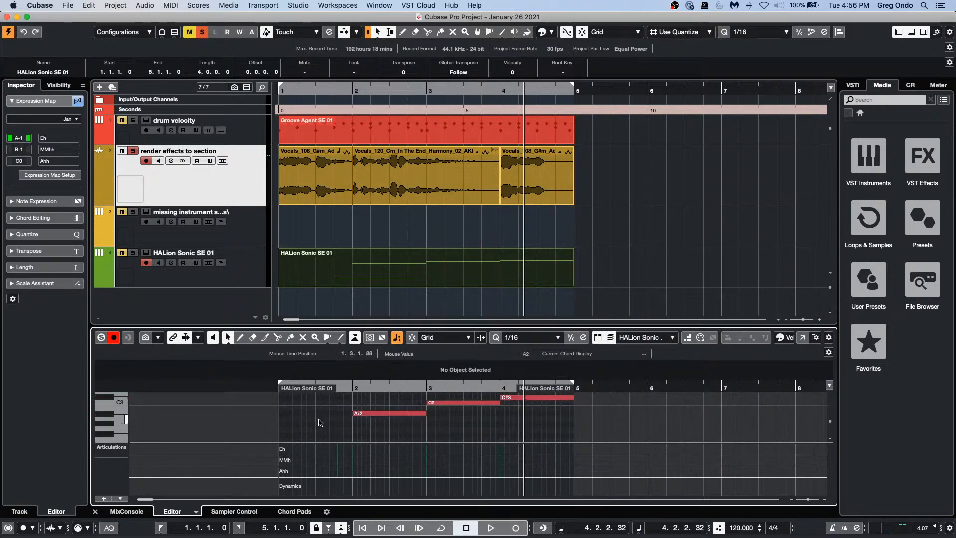
click(802, 337)
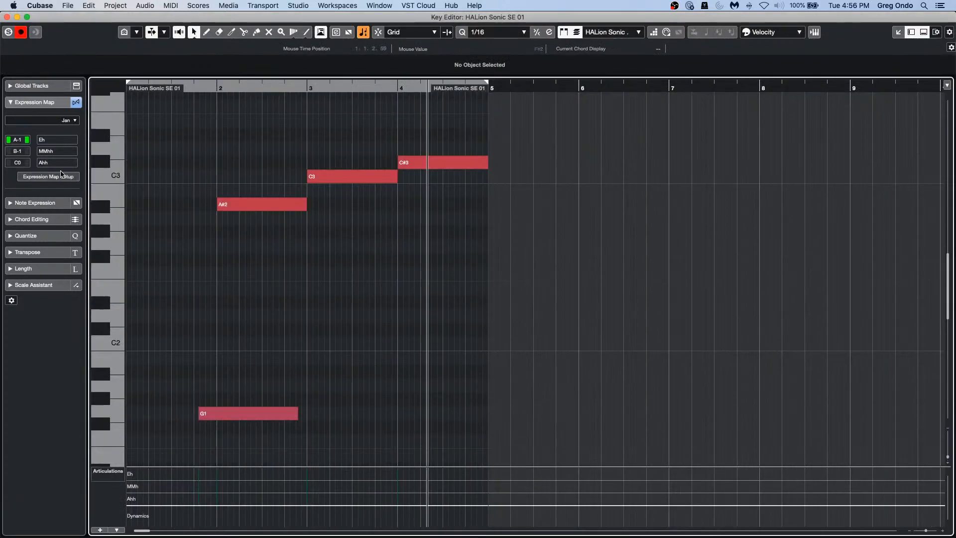
Step: In Preferences > Color Schemes, set a light grey Editor Area Background with saturation 11
click(67, 6)
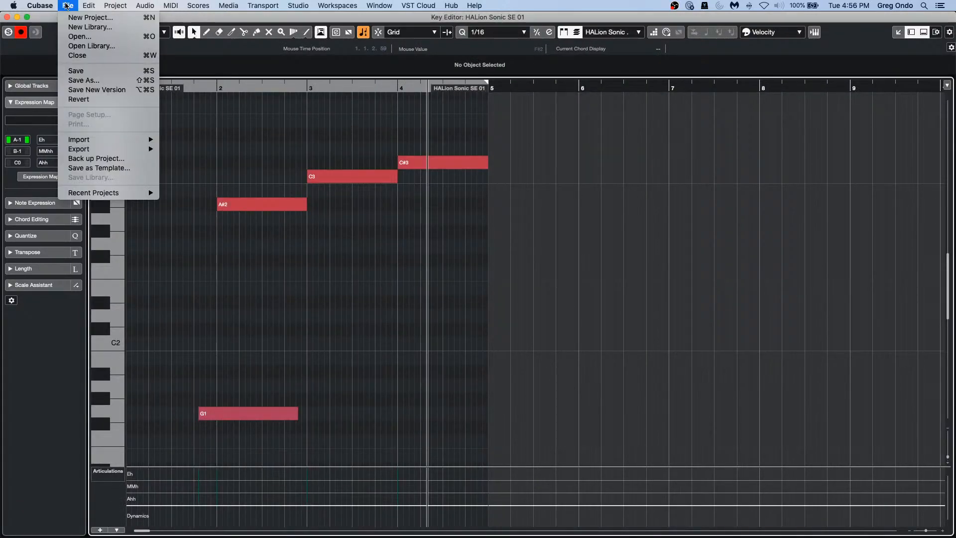
mouse_move(29, 2)
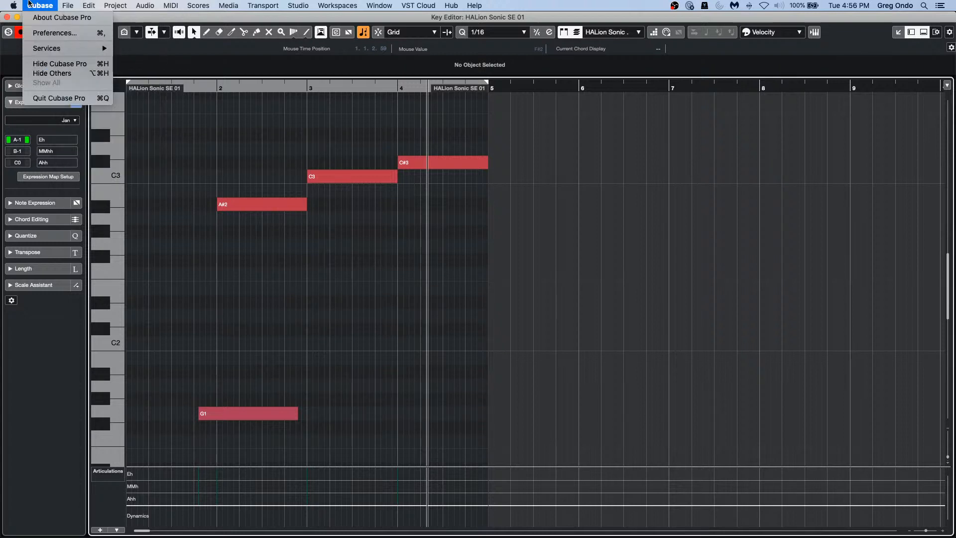
click(50, 33)
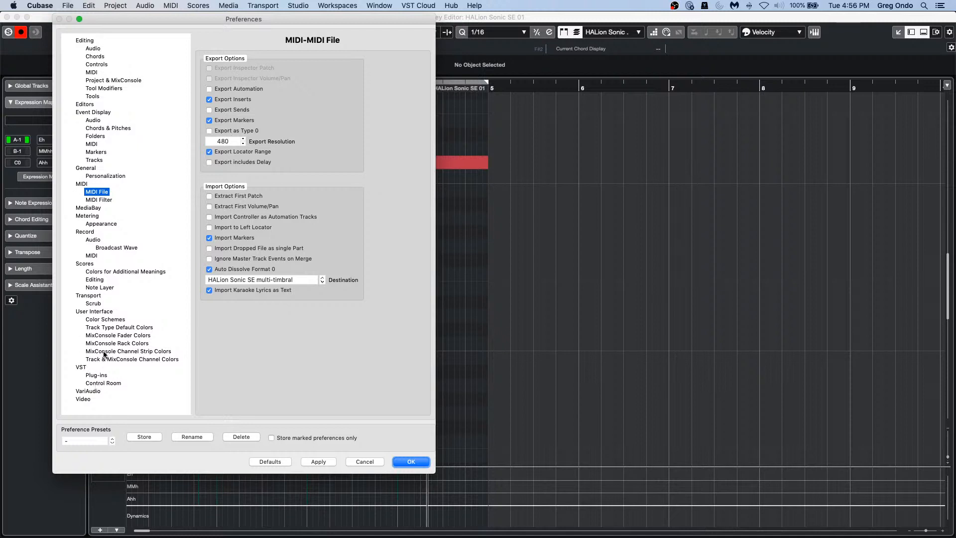
click(105, 320)
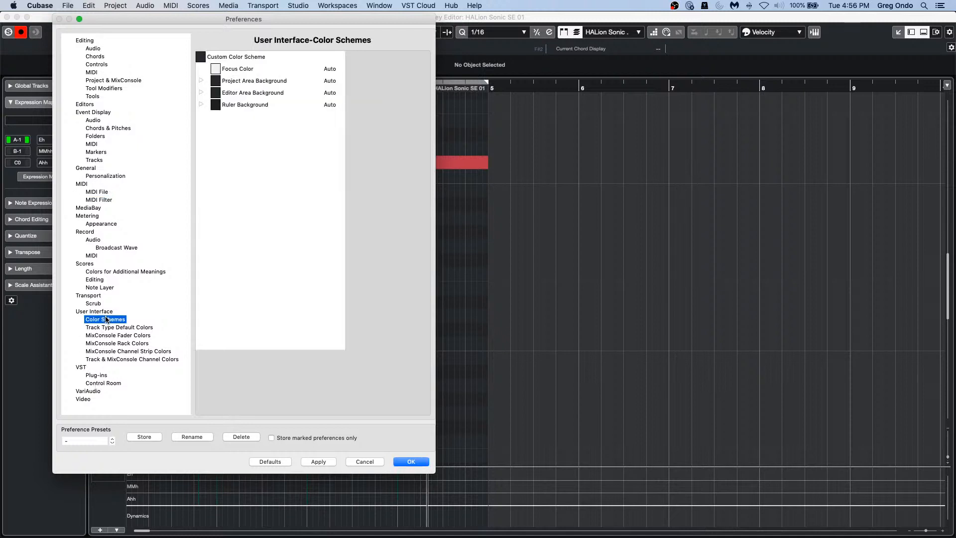
click(201, 92)
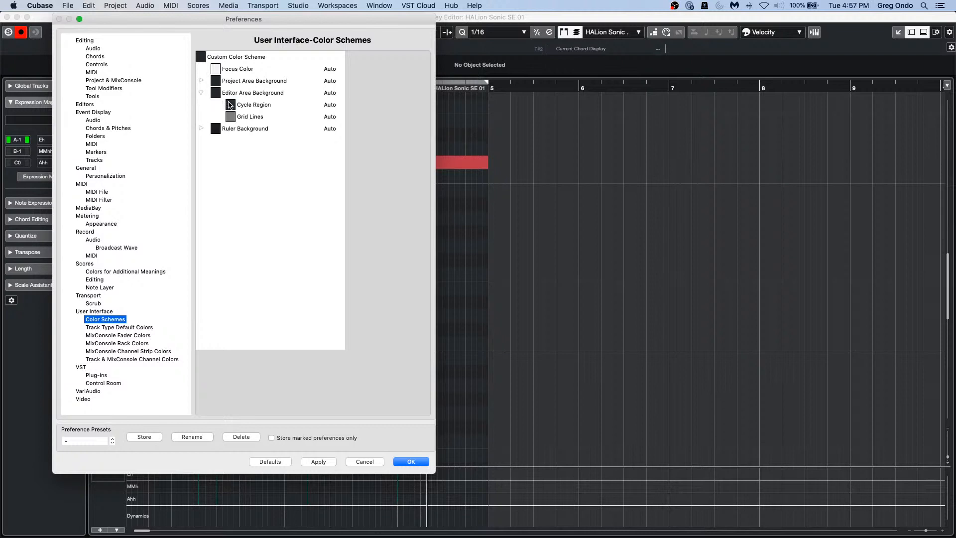
click(218, 92)
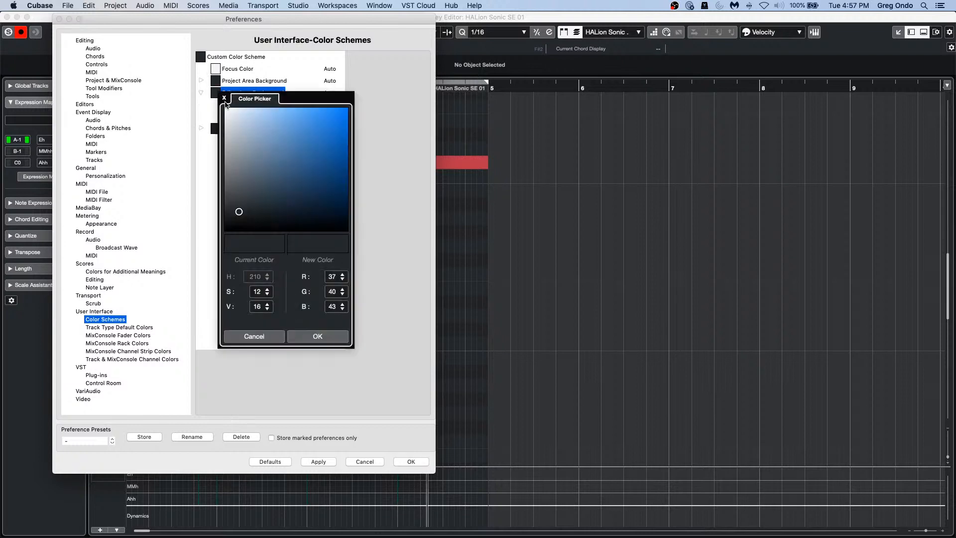
click(267, 295)
scroll(266, 305, up, 15)
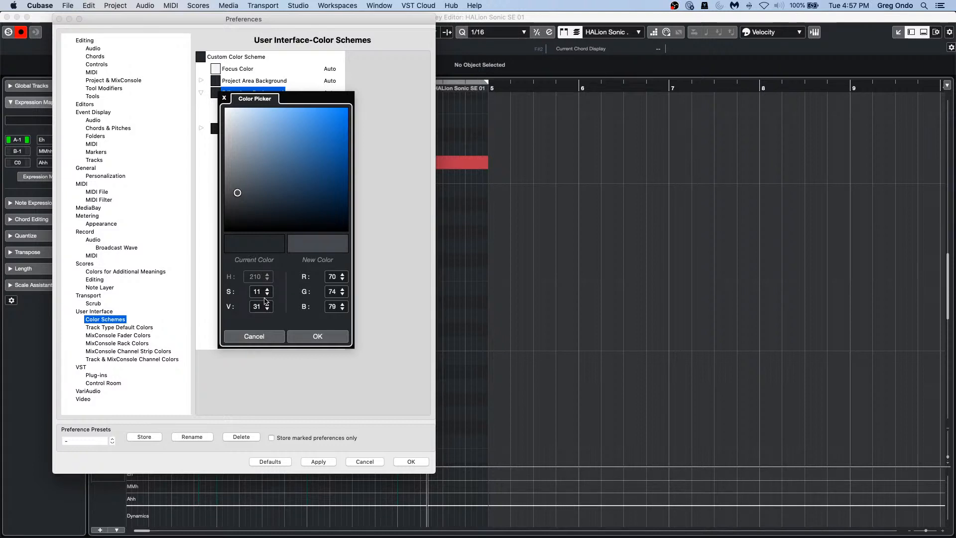
scroll(265, 301, up, 20)
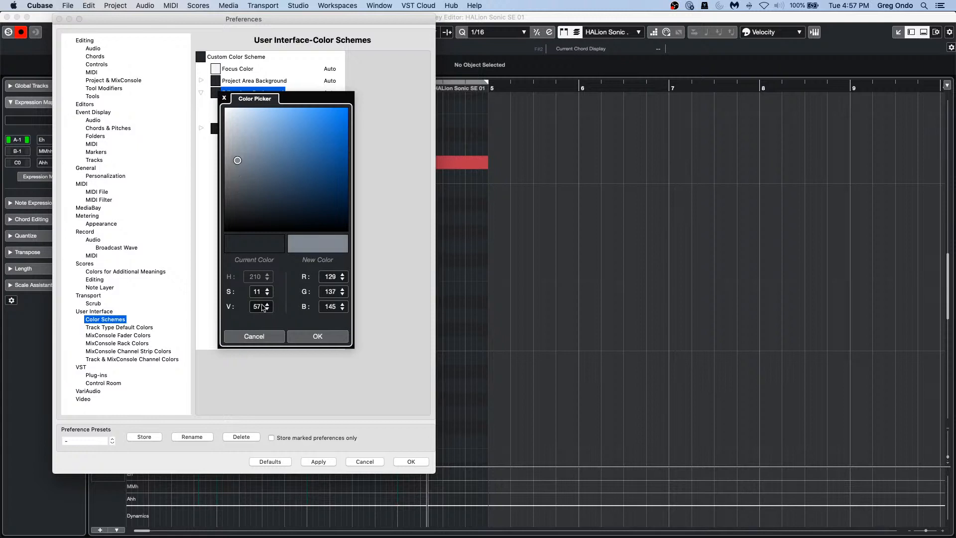
scroll(264, 306, up, 10)
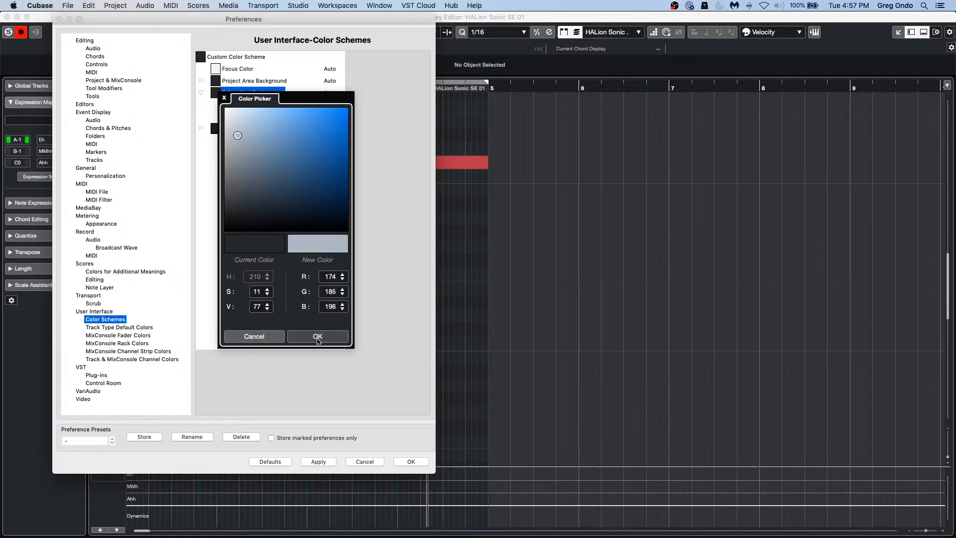
click(318, 339)
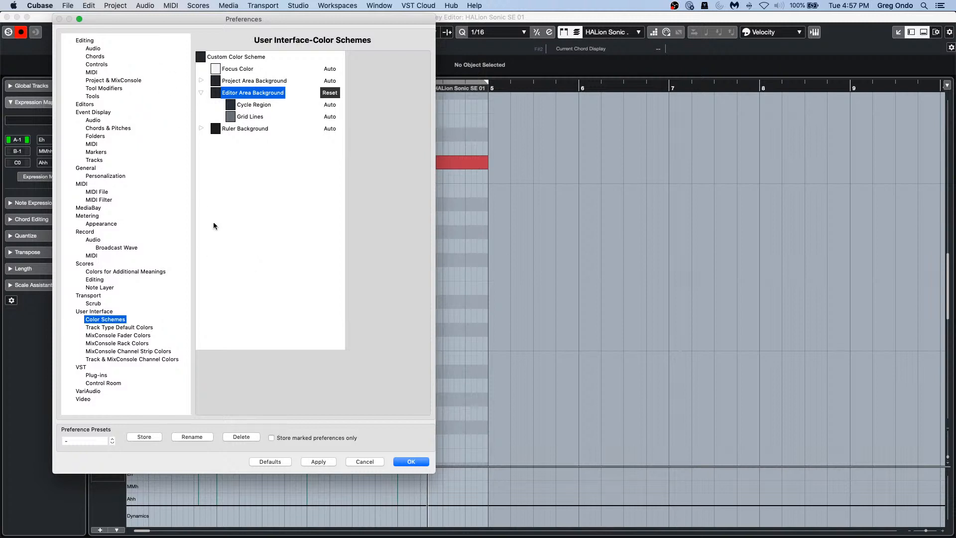
Step: Revert the editor background to its automatic colour and close Preferences with OK
click(265, 462)
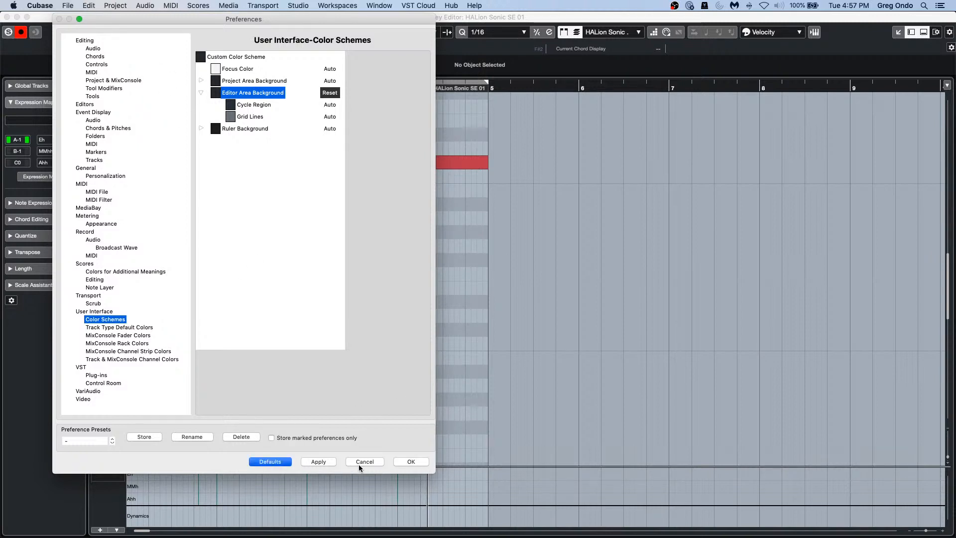
click(418, 459)
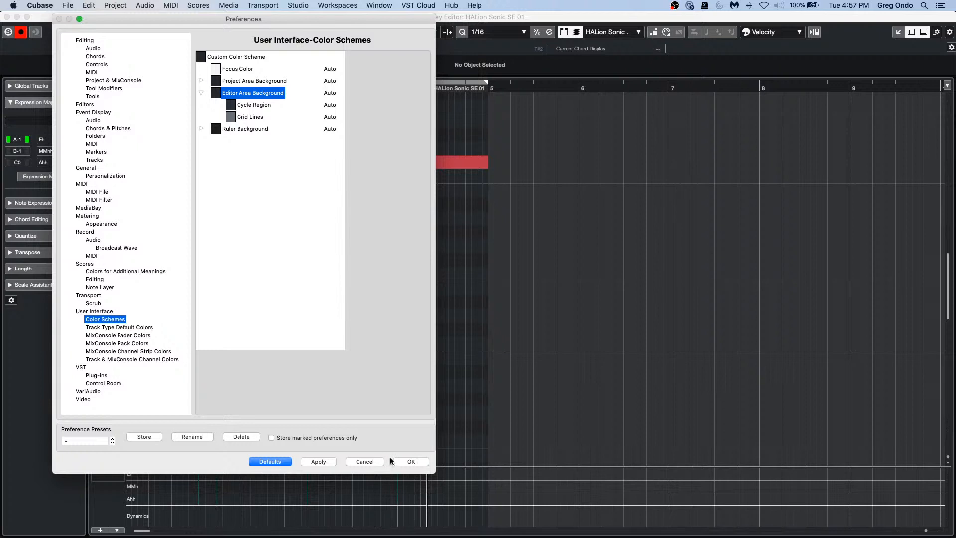
click(407, 462)
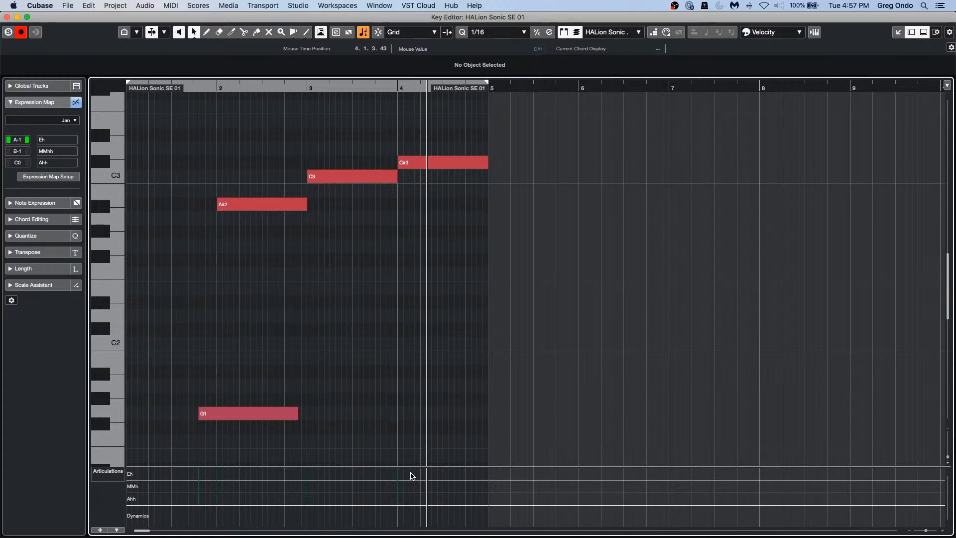
Step: Close the standalone Key Editor window to return to the project window
click(7, 18)
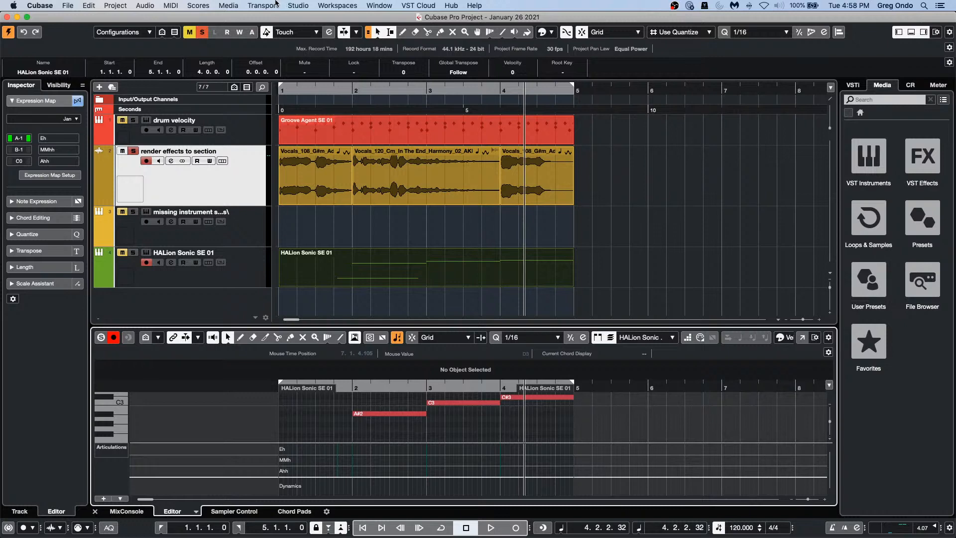
click(301, 6)
click(306, 17)
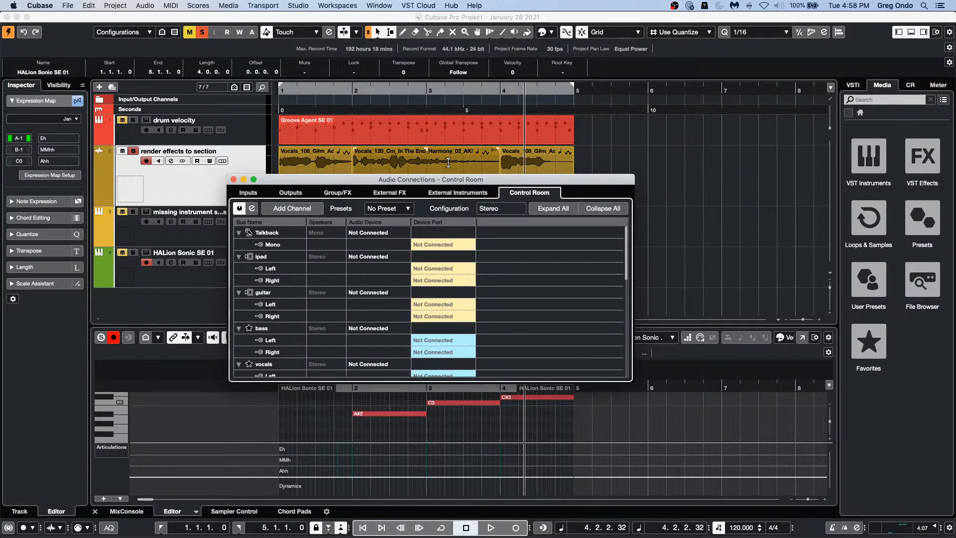
scroll(453, 340, down, 5)
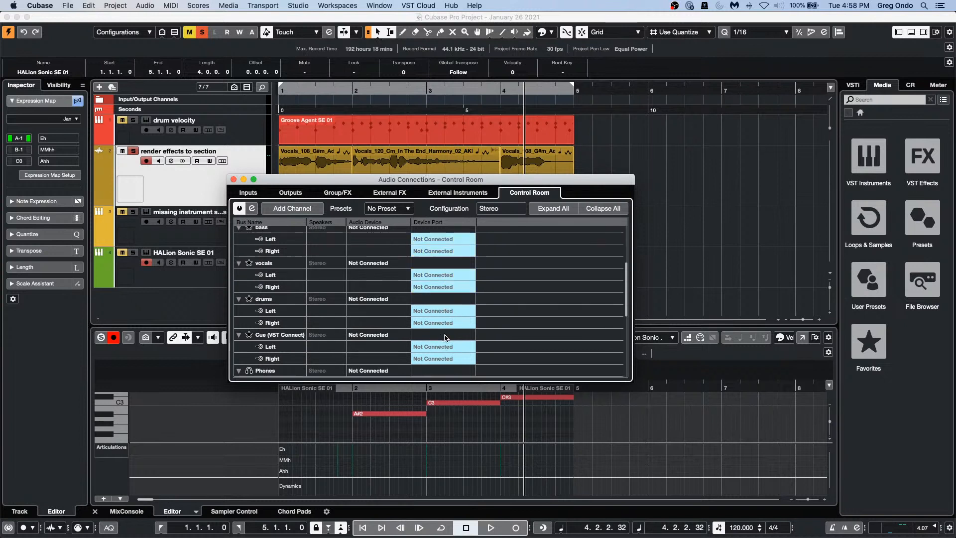
click(356, 333)
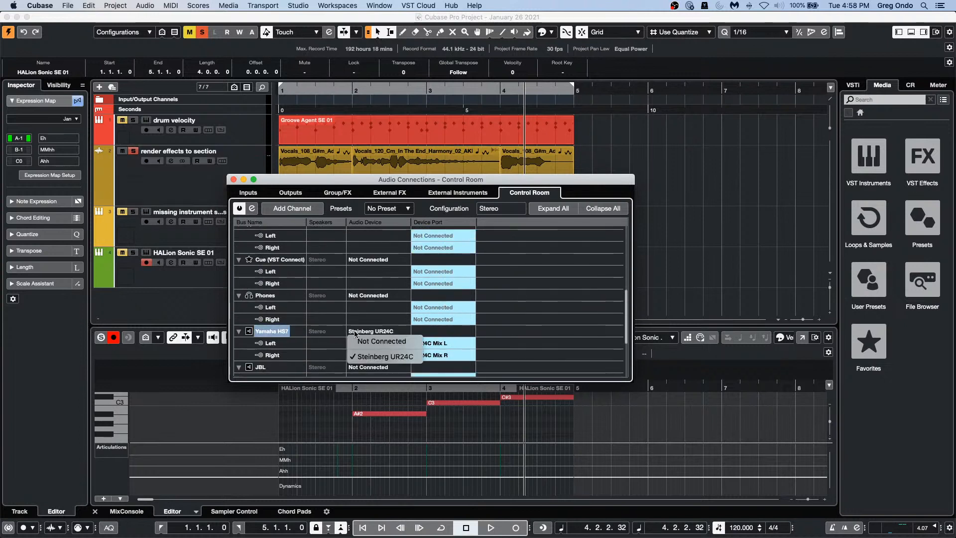
click(371, 356)
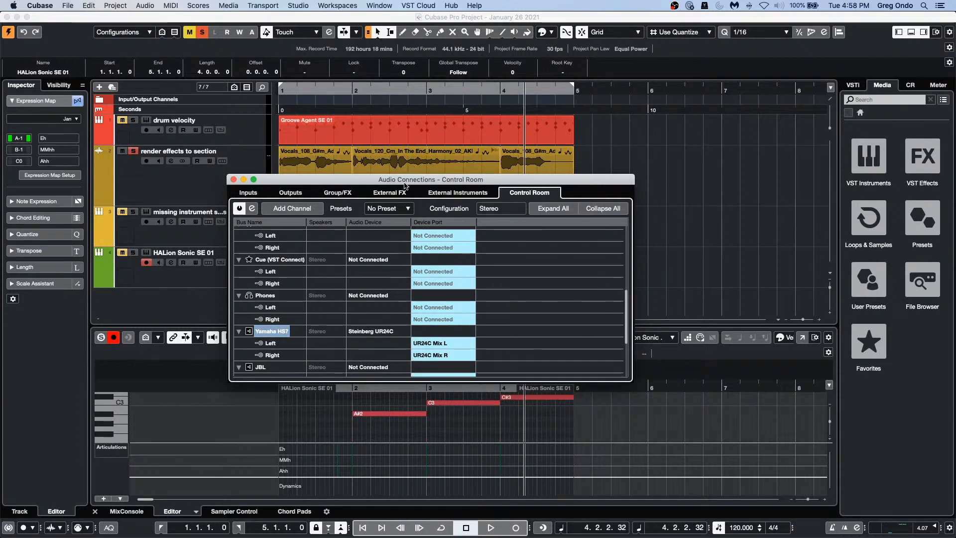
click(290, 192)
click(382, 233)
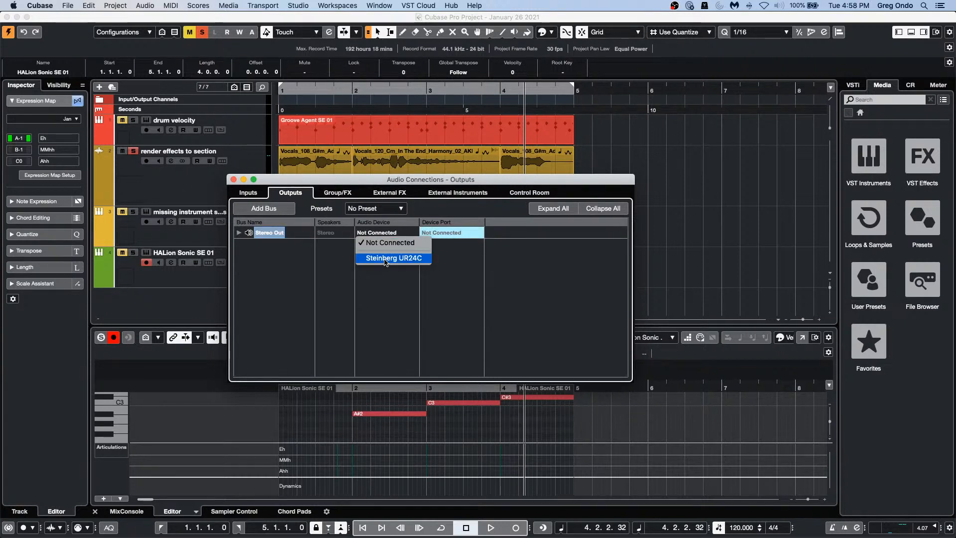
click(394, 258)
click(234, 179)
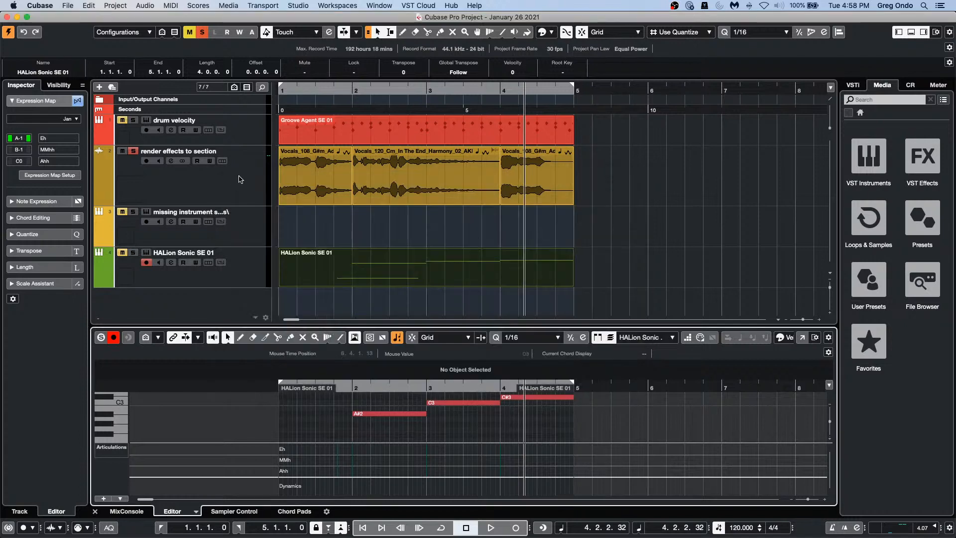
Step: Add a stereo audio track, Audio 01, with Stereo In as its input
right_click(246, 189)
mouse_move(349, 192)
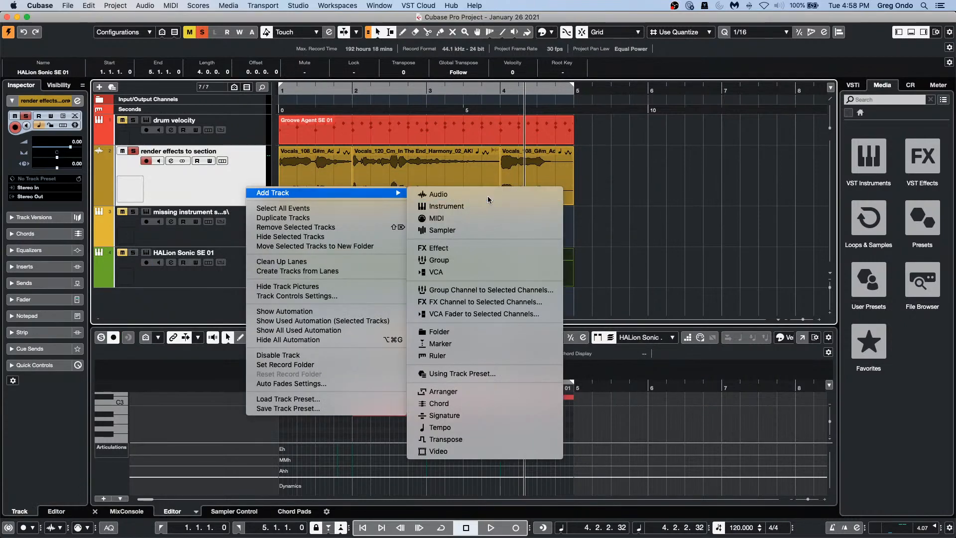
click(498, 195)
click(353, 206)
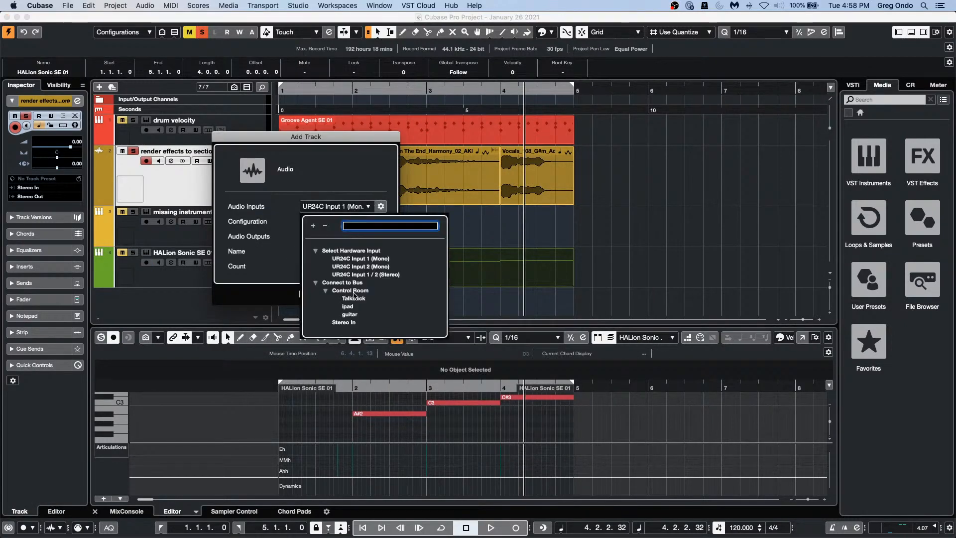
click(375, 265)
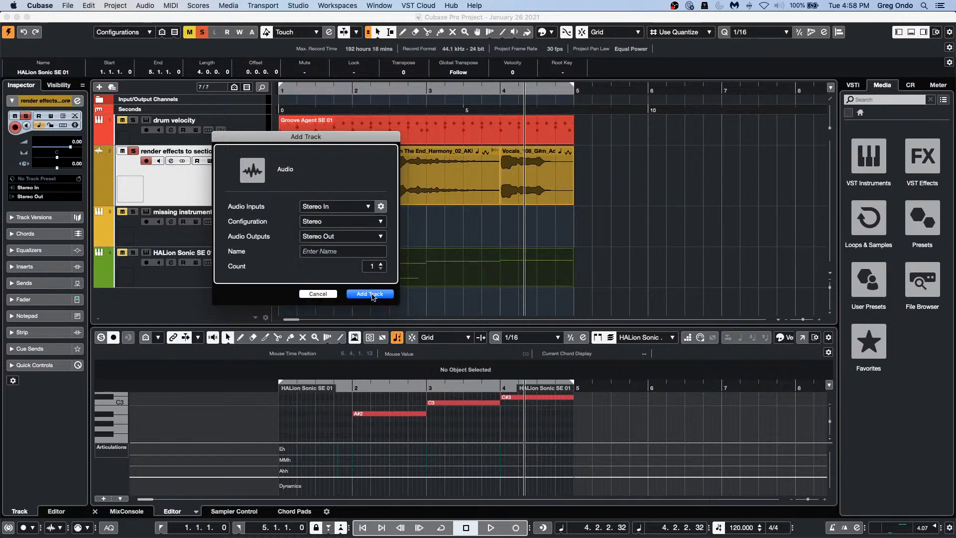
click(374, 294)
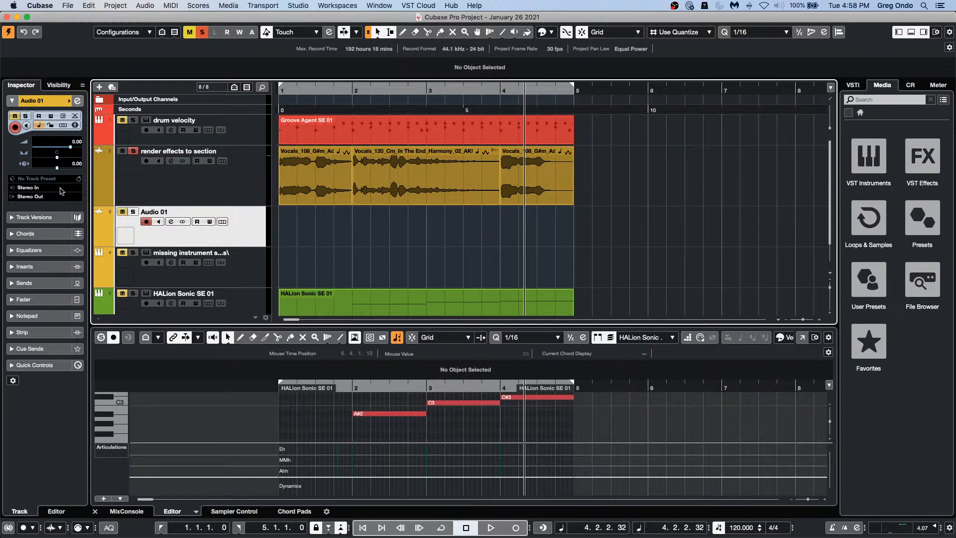
Step: Hide the Hardware inspector section and start a new project from the File menu
right_click(58, 218)
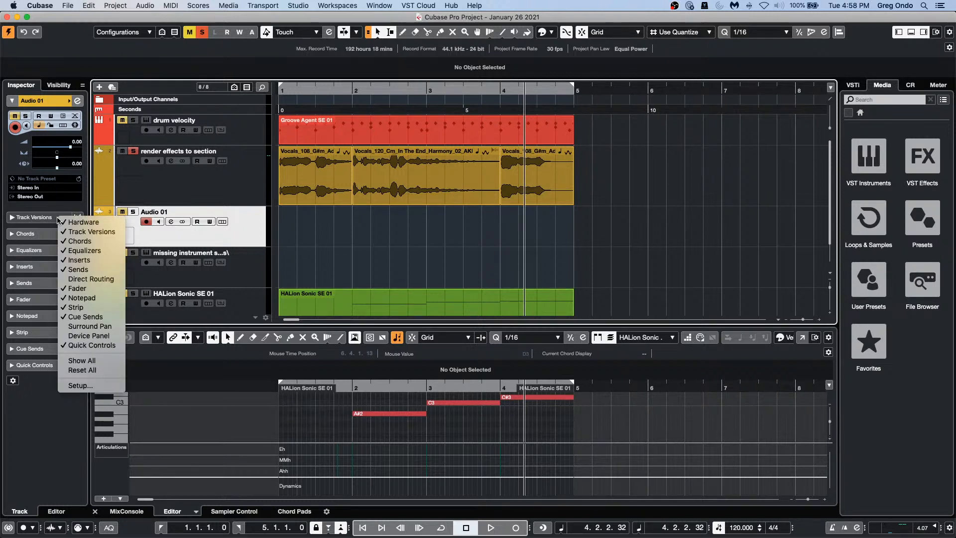
click(77, 223)
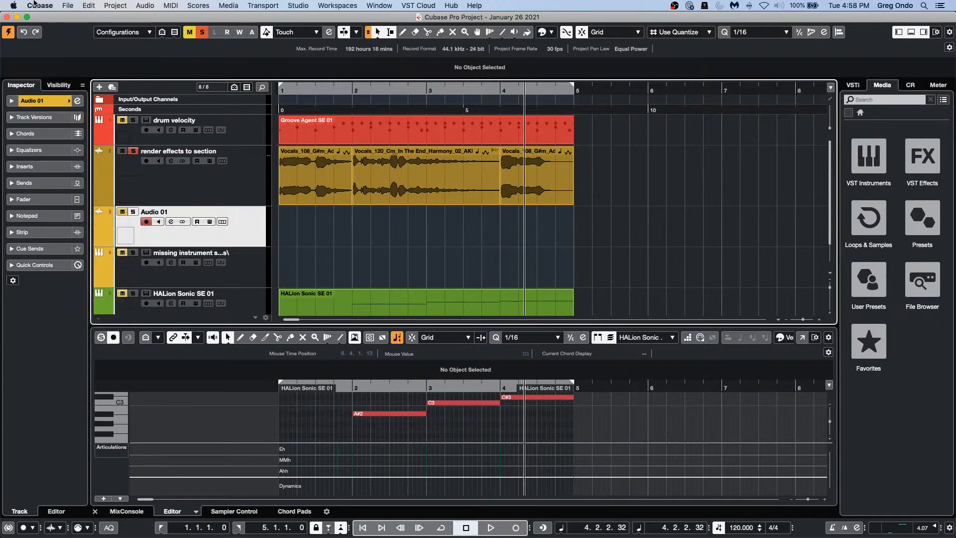
click(68, 6)
click(72, 14)
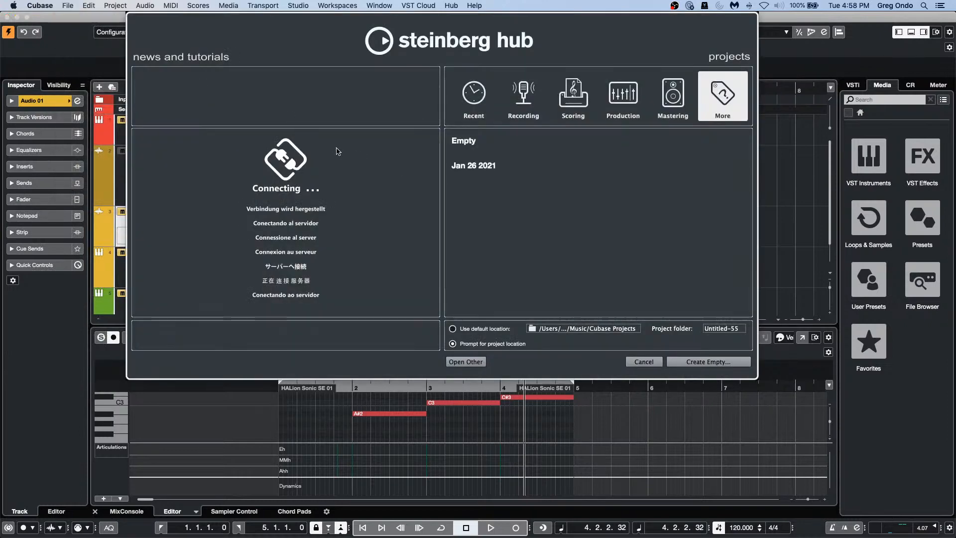
Step: Create an empty project and add a mono Audio 01 track using the Talkback input
click(708, 362)
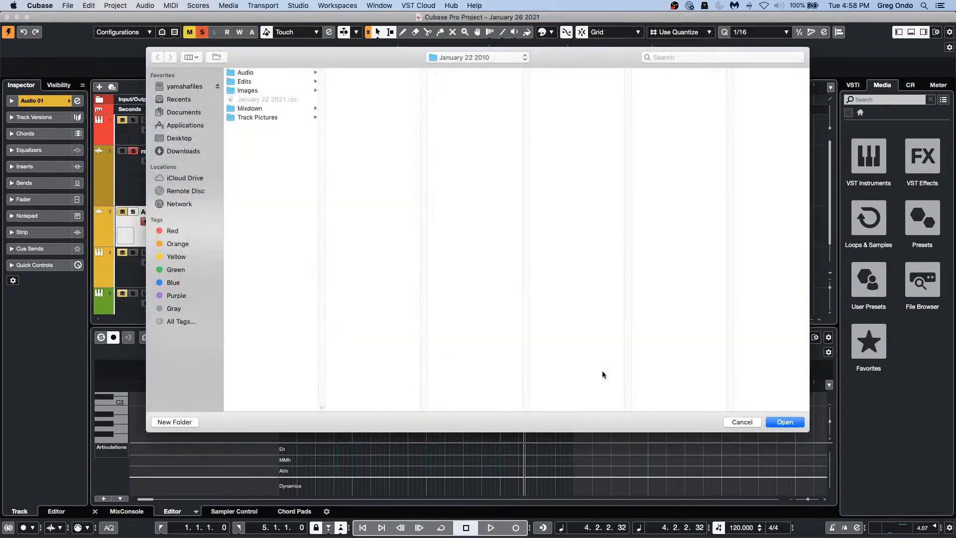
click(784, 422)
right_click(248, 143)
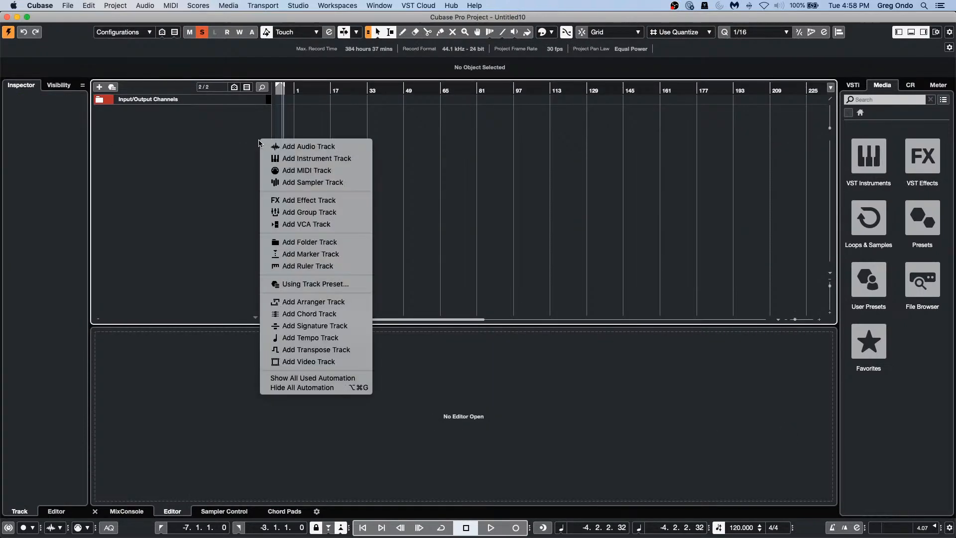
click(293, 146)
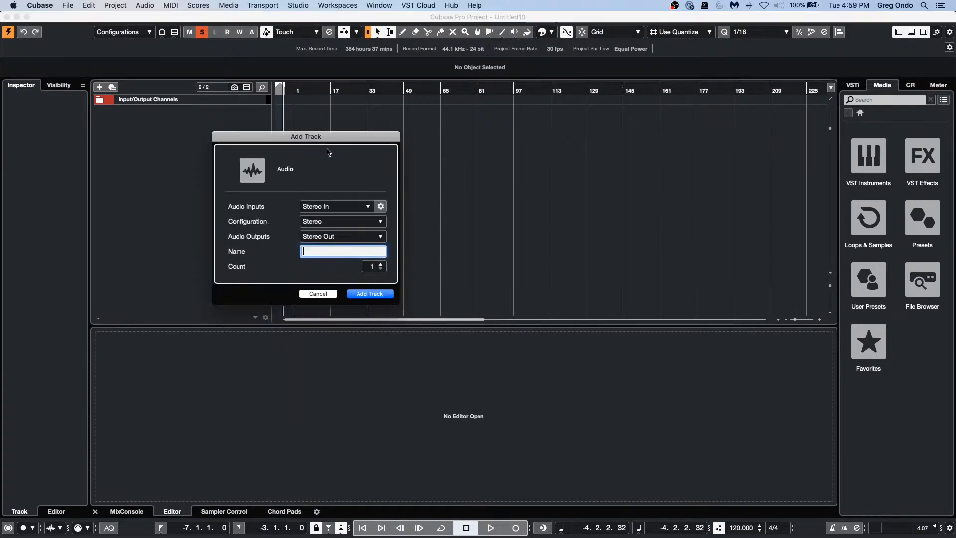
click(339, 208)
key(Escape)
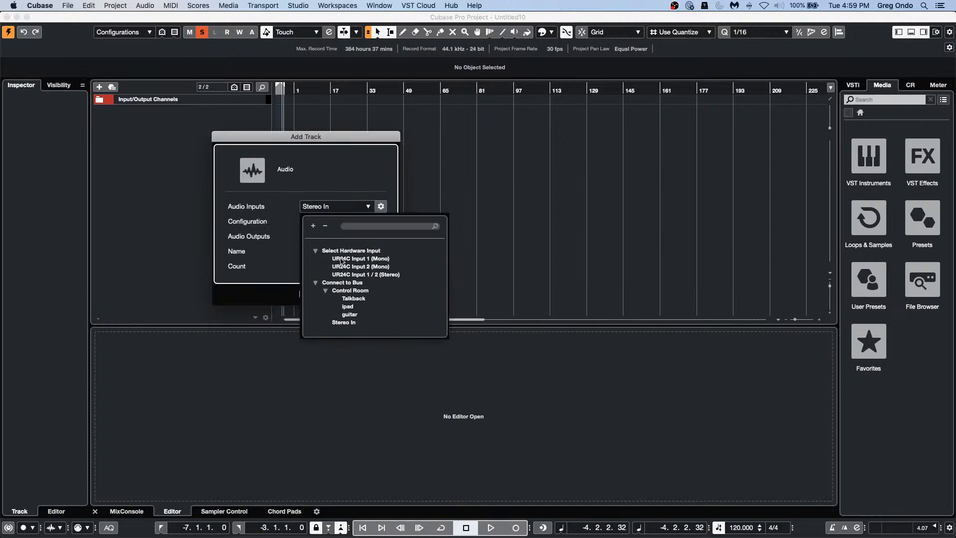
click(332, 224)
click(332, 224)
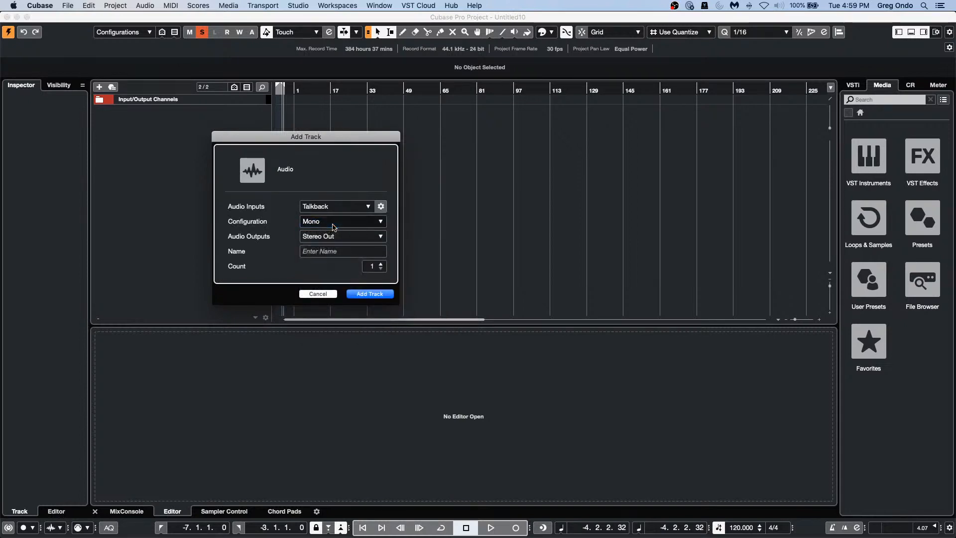
click(374, 294)
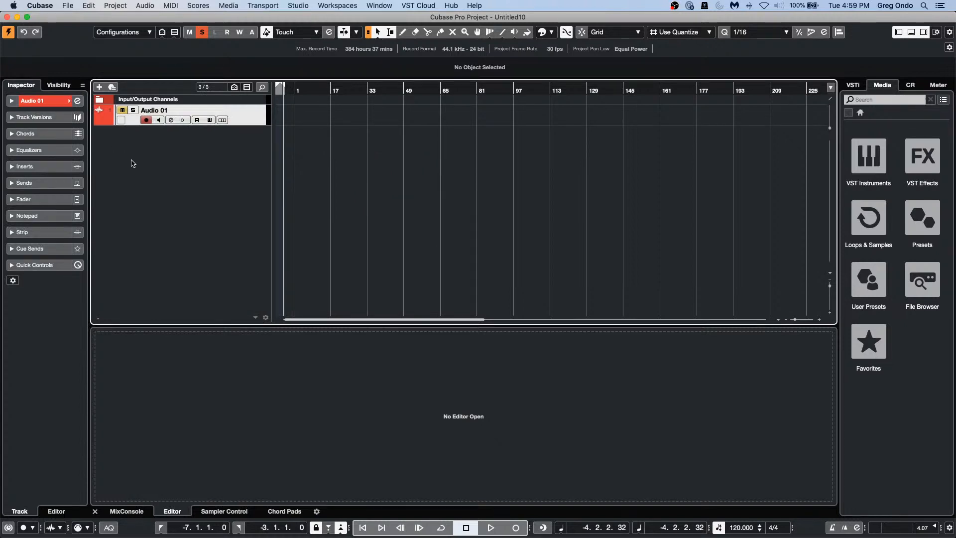
Step: In Audio Connections' Control Room tab, switch off the Control Room and confirm Disable
click(298, 6)
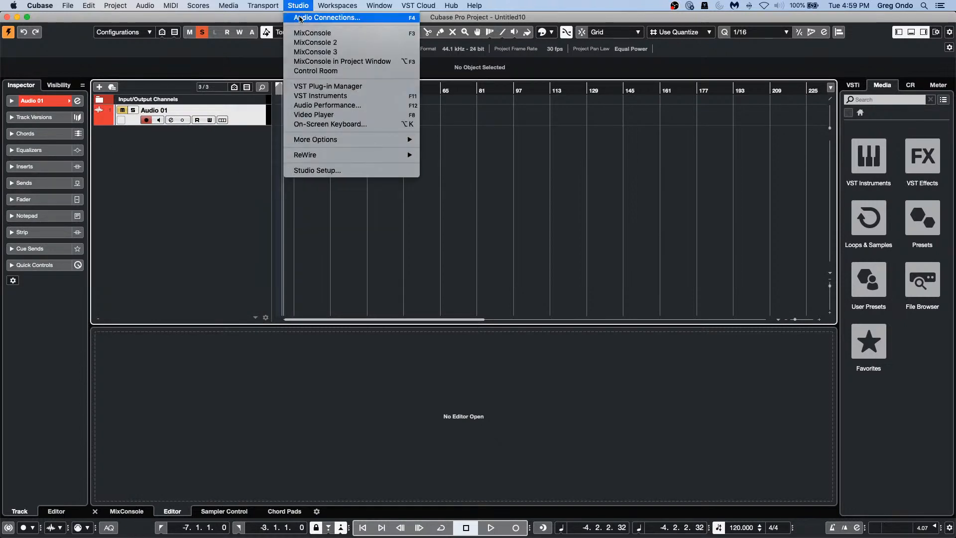
click(302, 20)
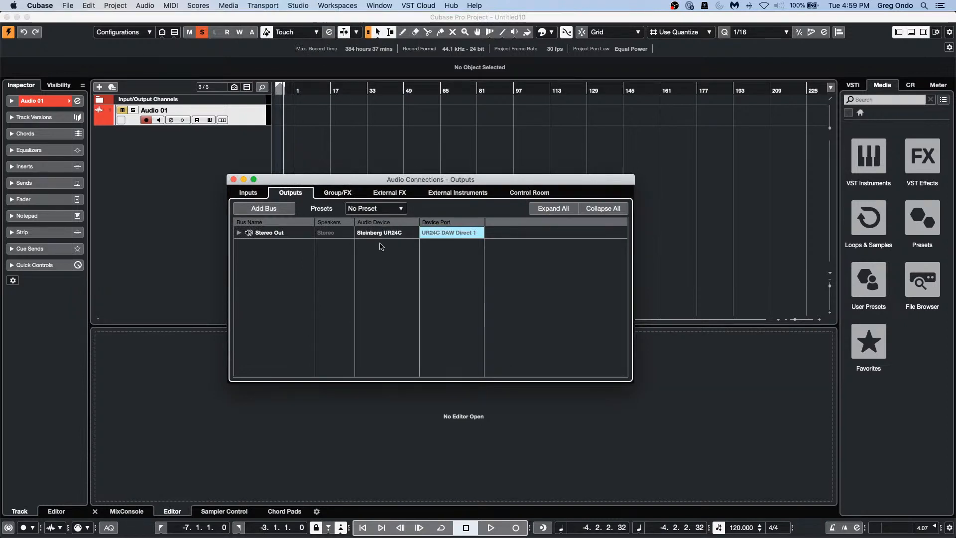
click(528, 194)
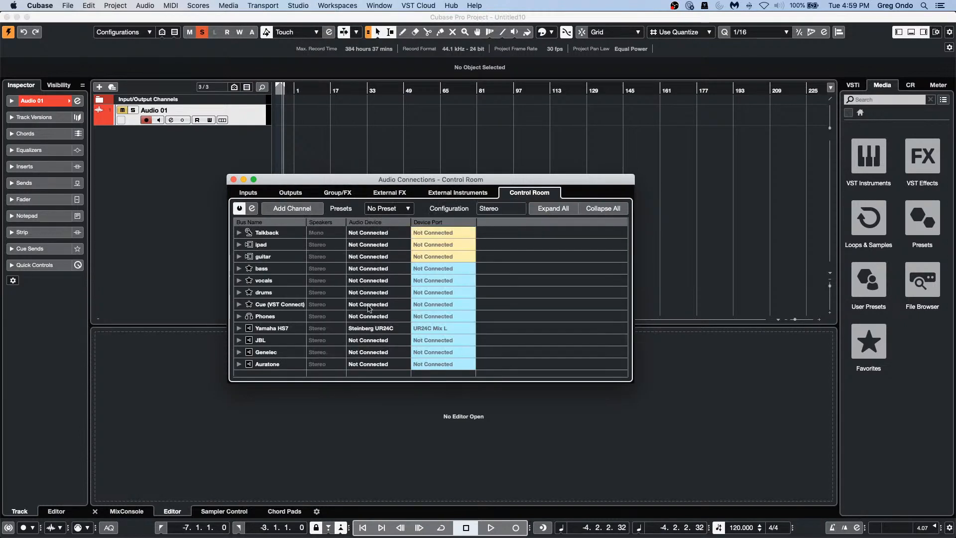
click(240, 208)
click(551, 190)
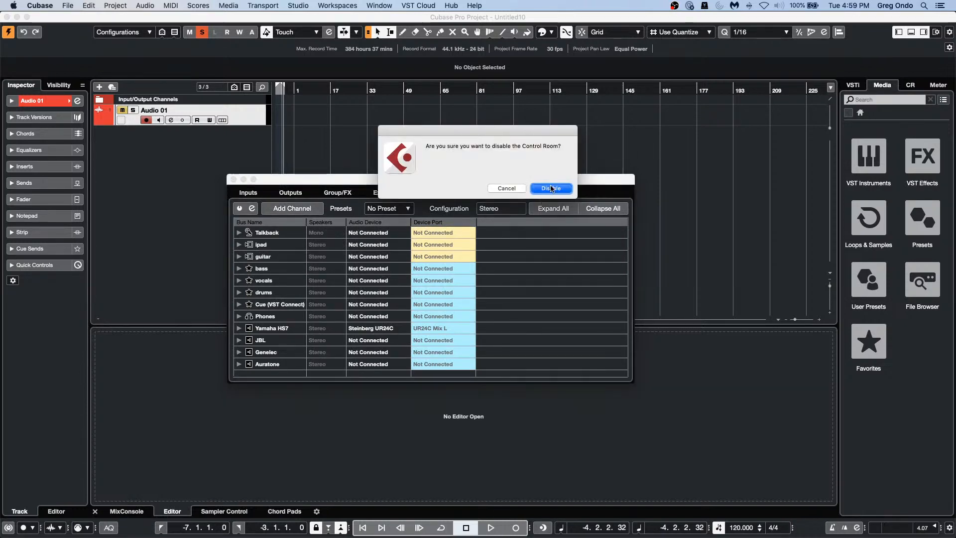
Step: Confirm Stereo Out stays on UR24C DAW Direct 1, close the window, and select Audio 01
click(290, 192)
click(455, 234)
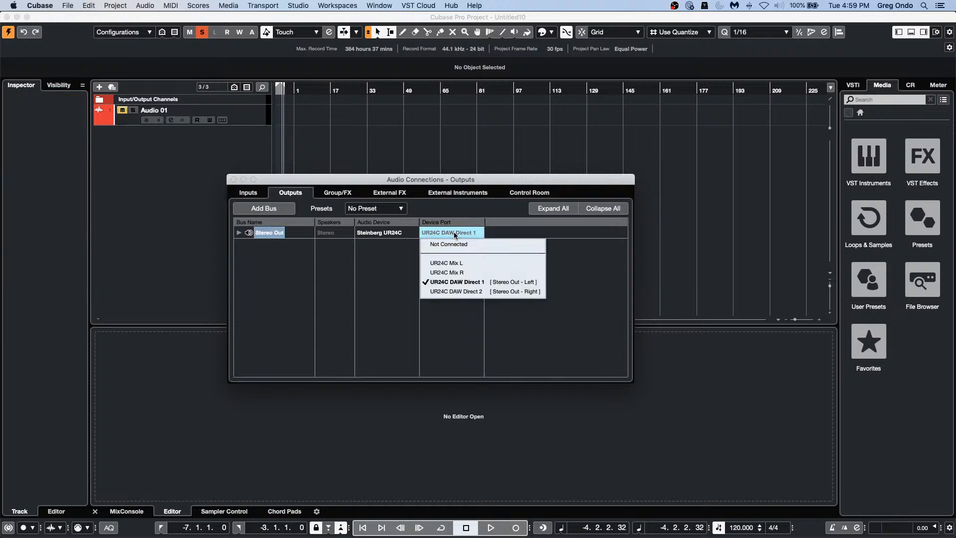
click(259, 195)
click(258, 195)
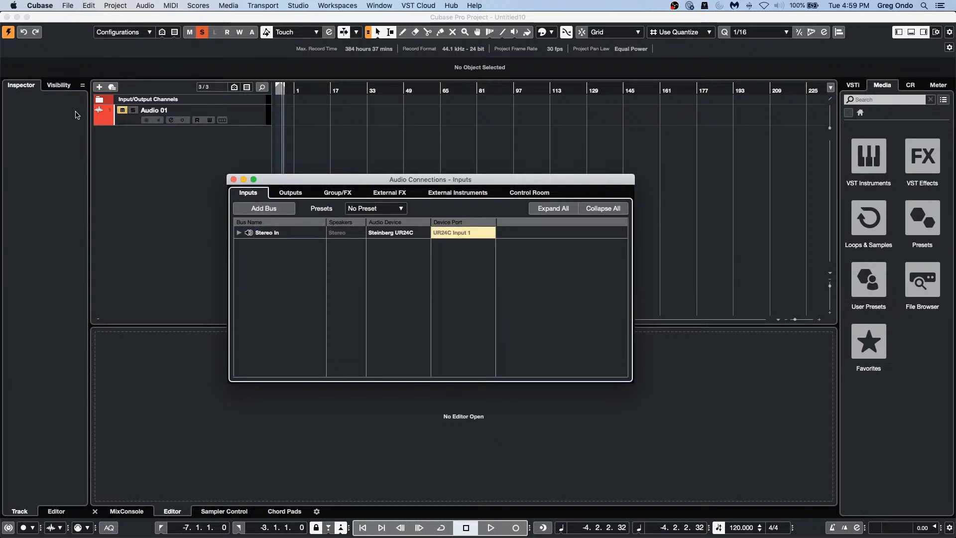
click(154, 137)
click(246, 123)
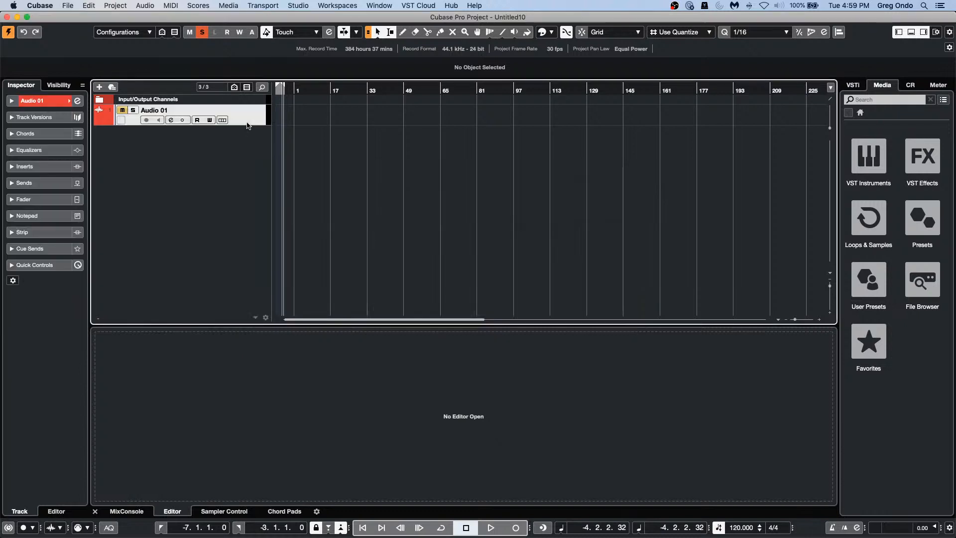
Step: Enable the Hardware section in the Audio 01 inspector and disable the Track Versions and Chords sections
right_click(60, 133)
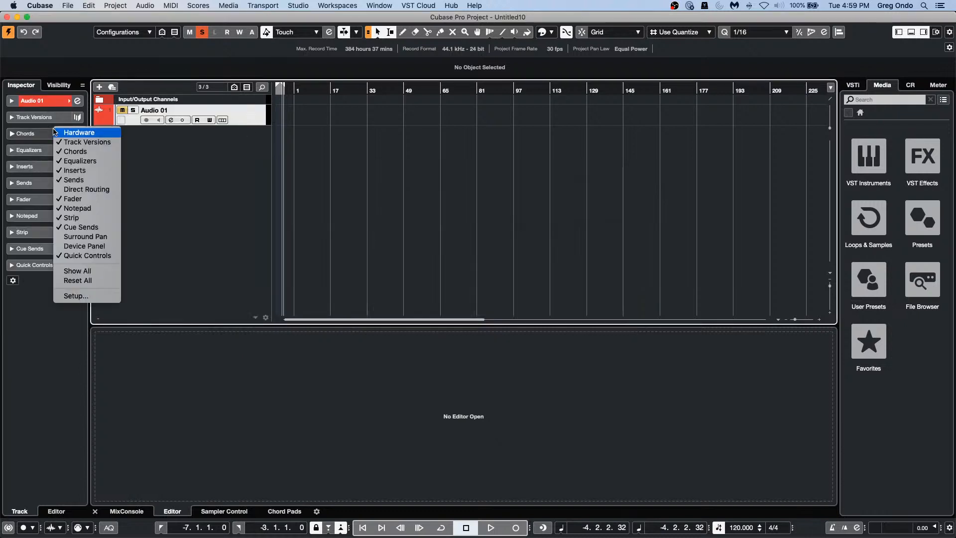
click(61, 133)
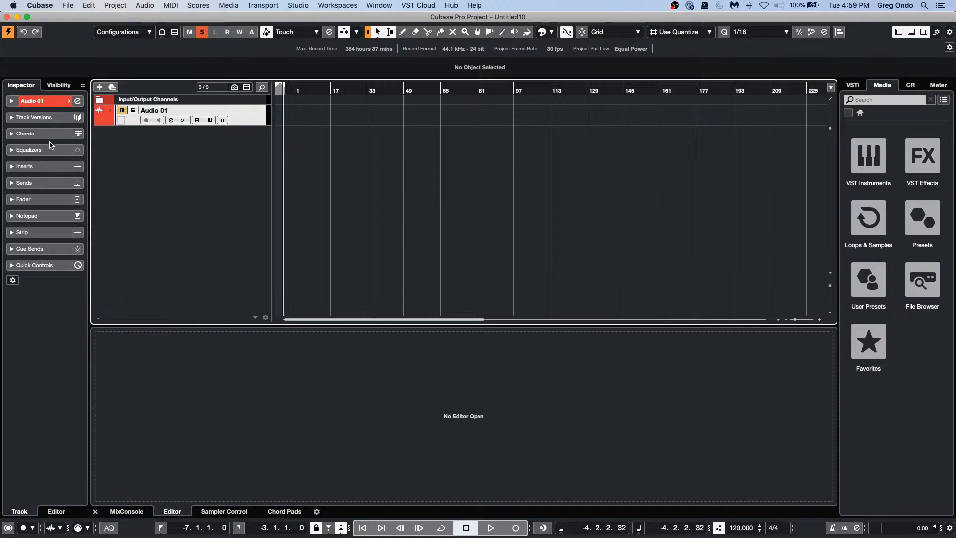
right_click(57, 147)
click(64, 156)
right_click(59, 139)
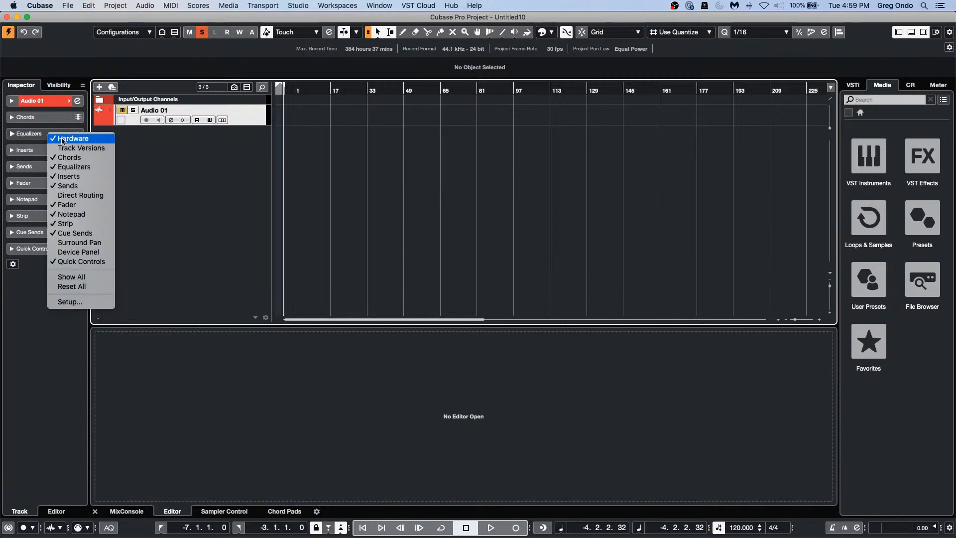
click(72, 158)
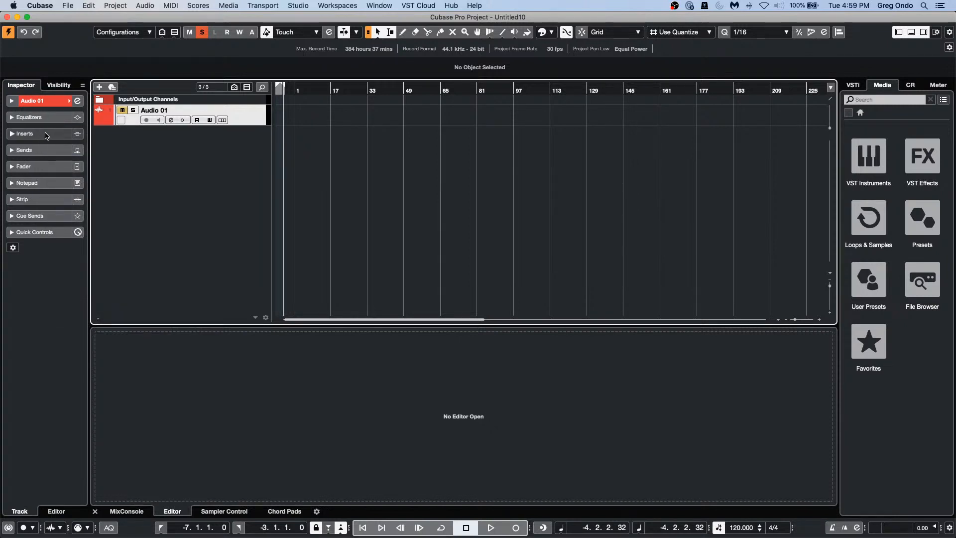